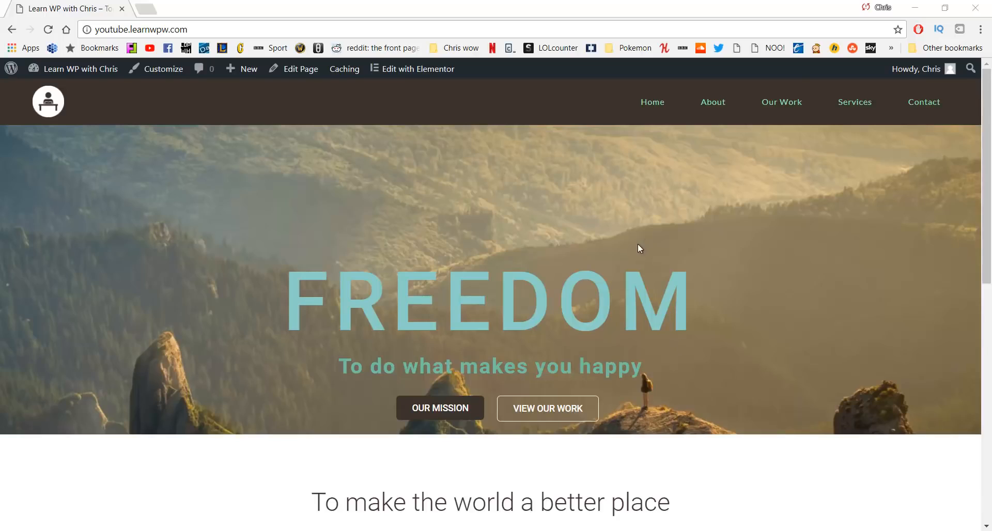
Browse the home page, then go to the About page
scroll(638, 244, down, 10)
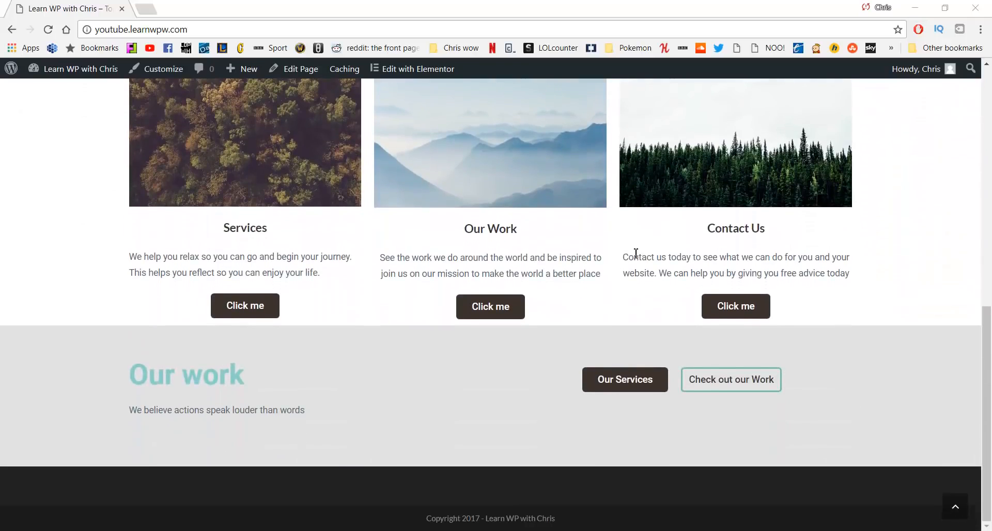
scroll(517, 282, up, 1)
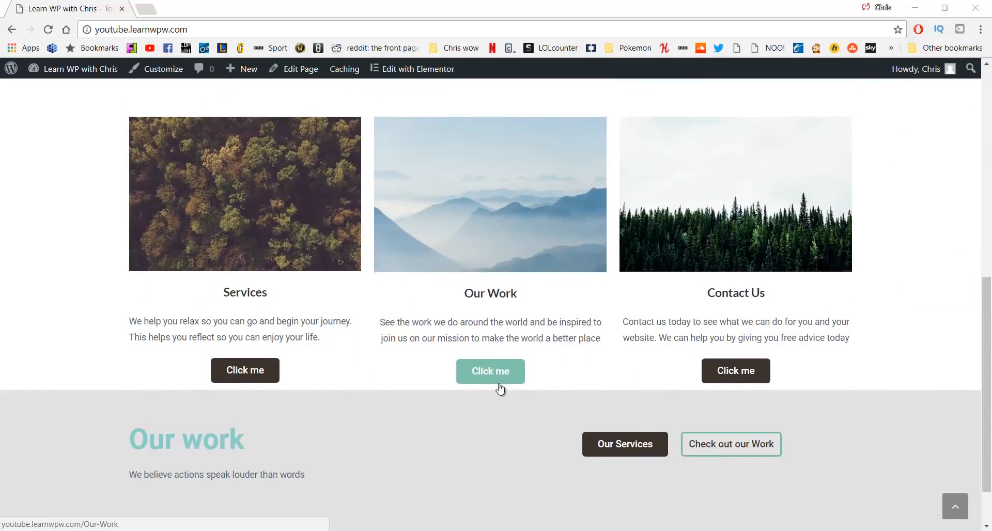
scroll(483, 413, up, 9)
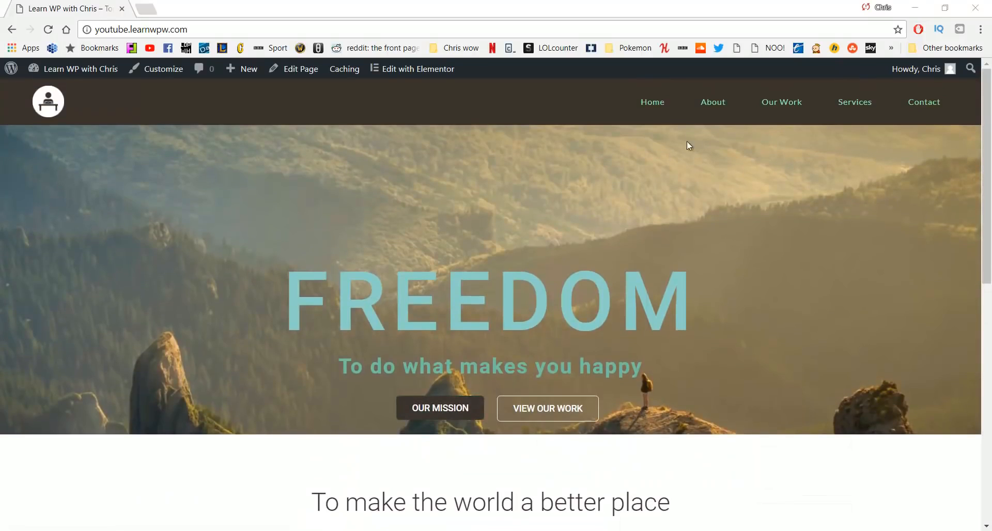
click(713, 112)
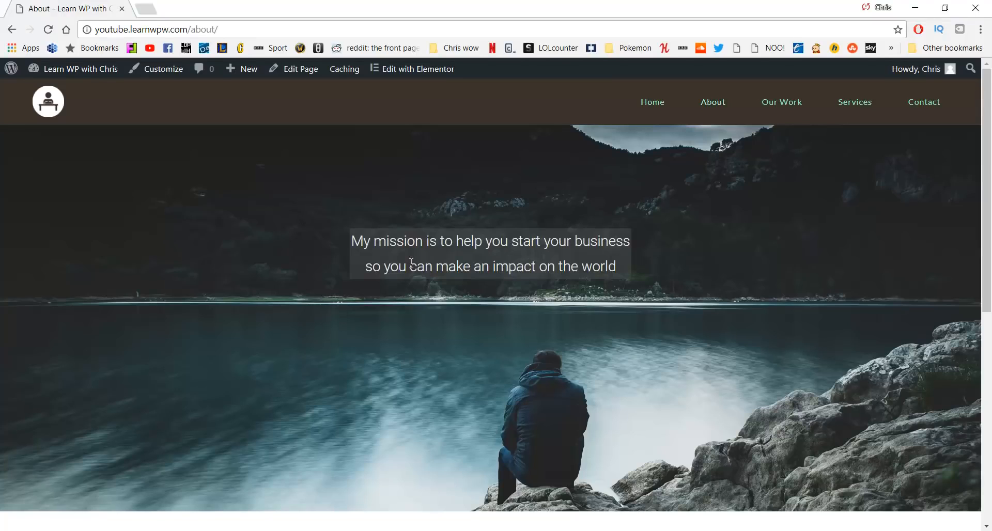
Browse the About page, then open and read through the Our Work page
scroll(368, 271, down, 8)
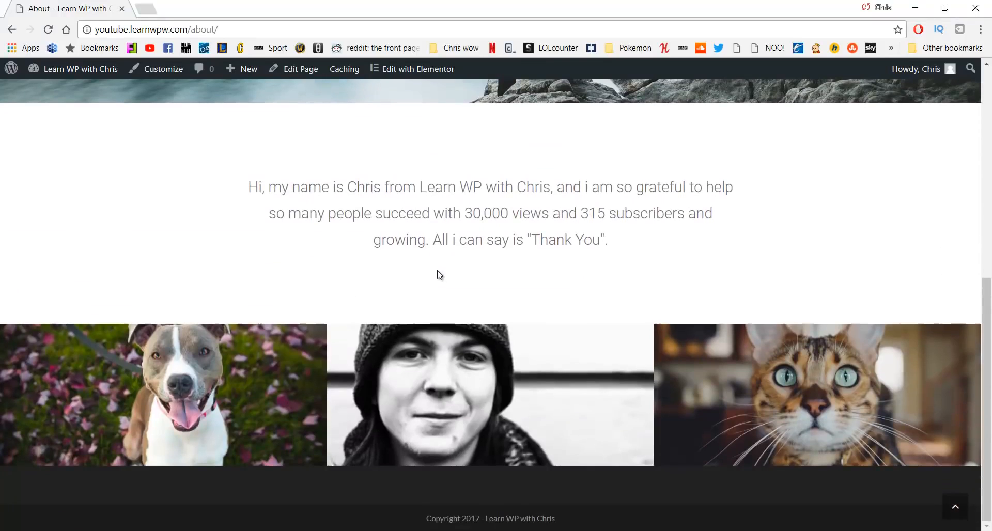
scroll(500, 261, up, 5)
scroll(501, 288, up, 3)
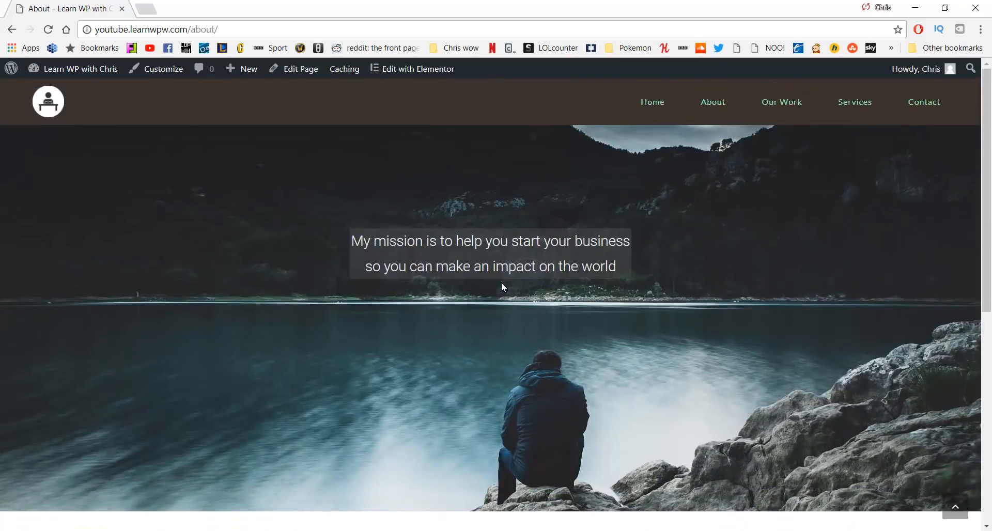
click(782, 103)
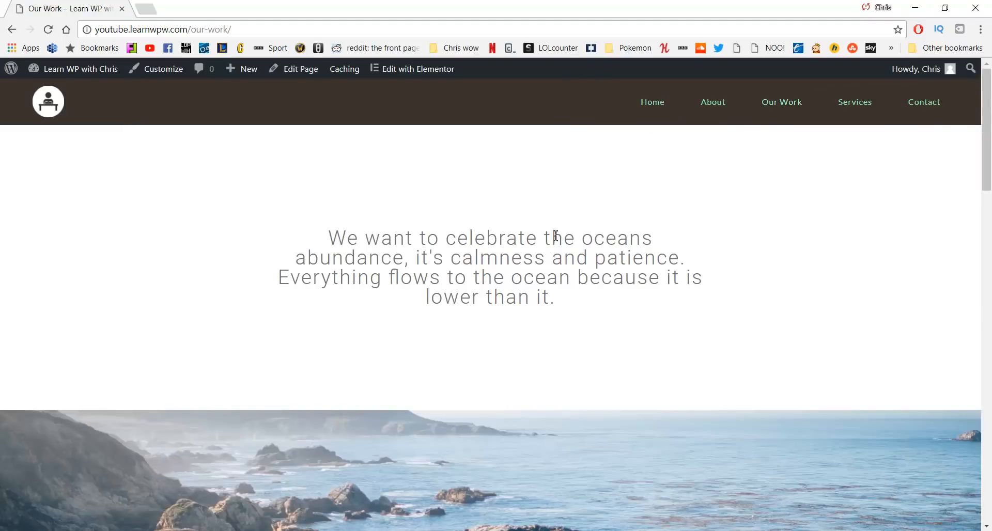
scroll(614, 237, down, 3)
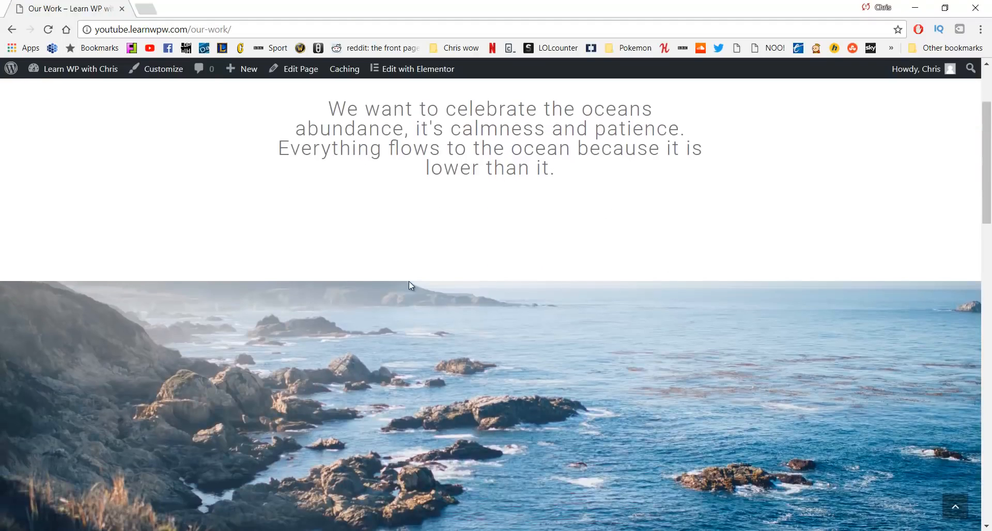
scroll(513, 357, down, 10)
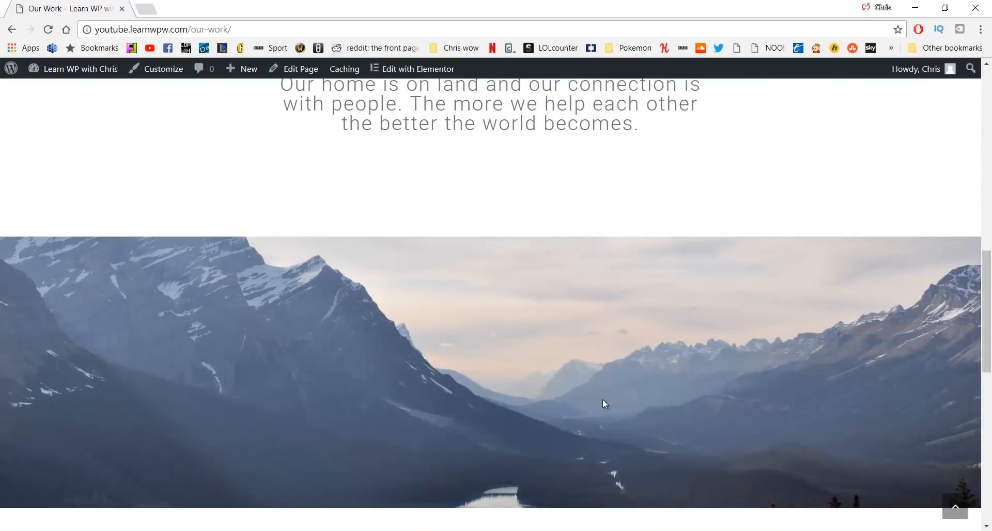
scroll(602, 399, up, 12)
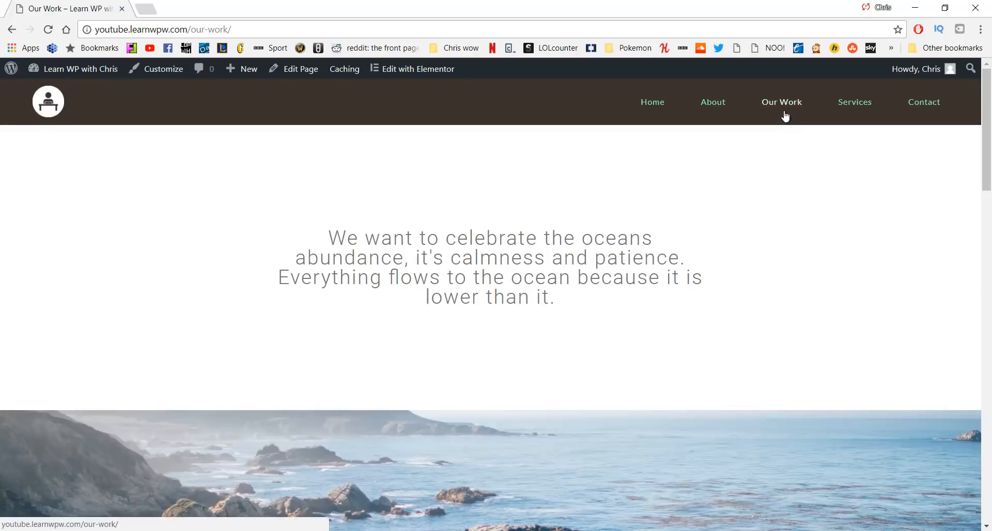
Browse the Services page, then open the Contact page with its map and form
click(857, 100)
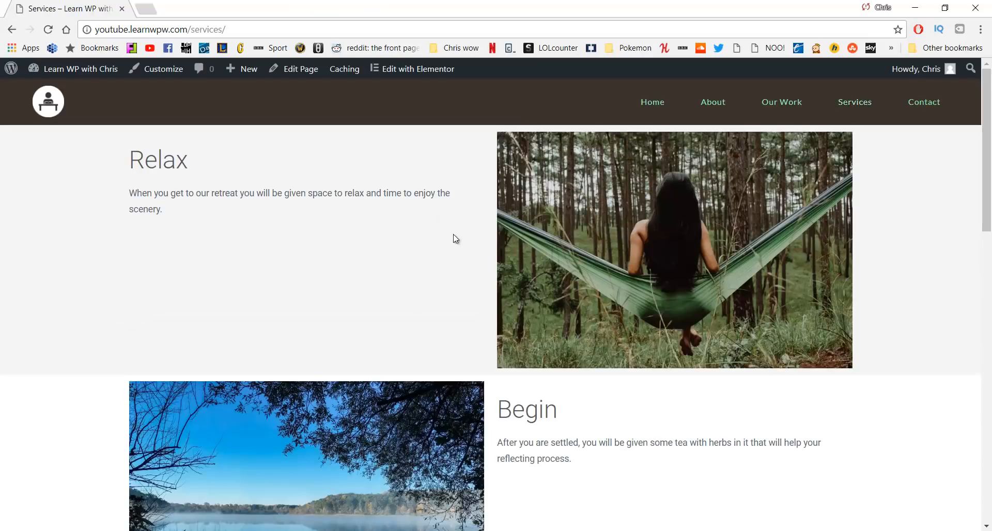
scroll(449, 241, down, 4)
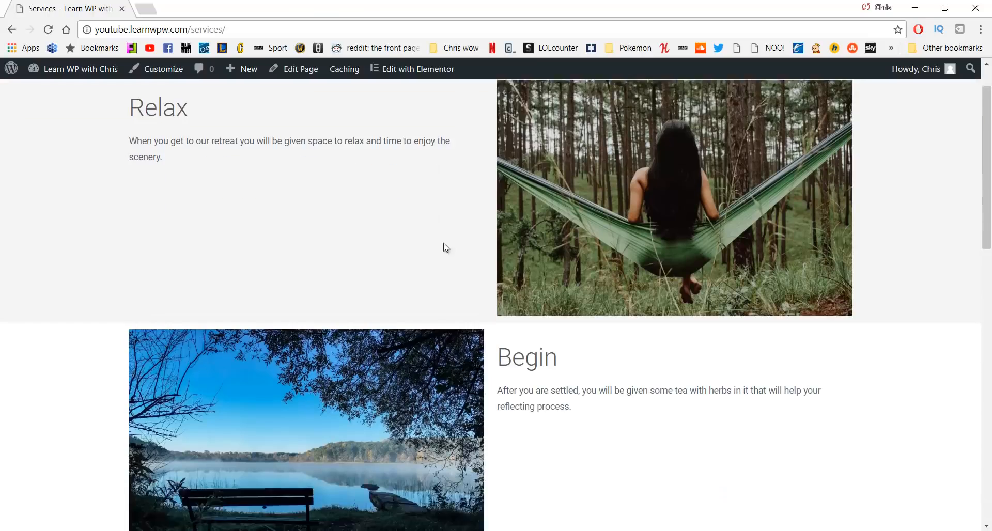
scroll(419, 273, down, 10)
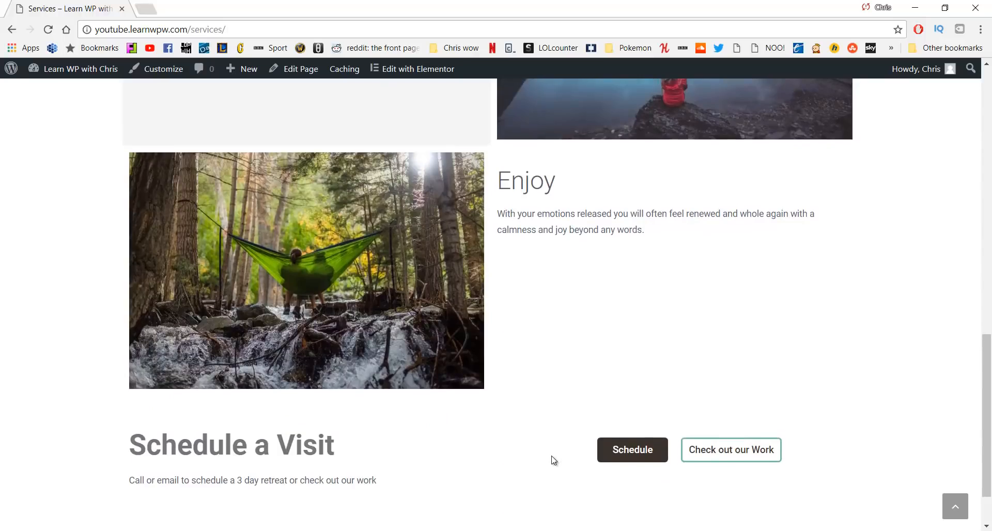
scroll(551, 460, up, 15)
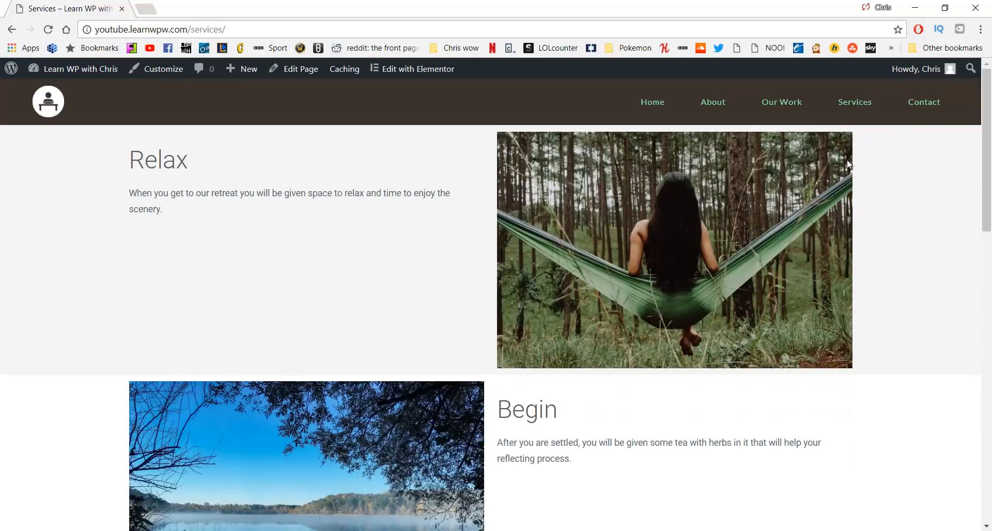
click(908, 107)
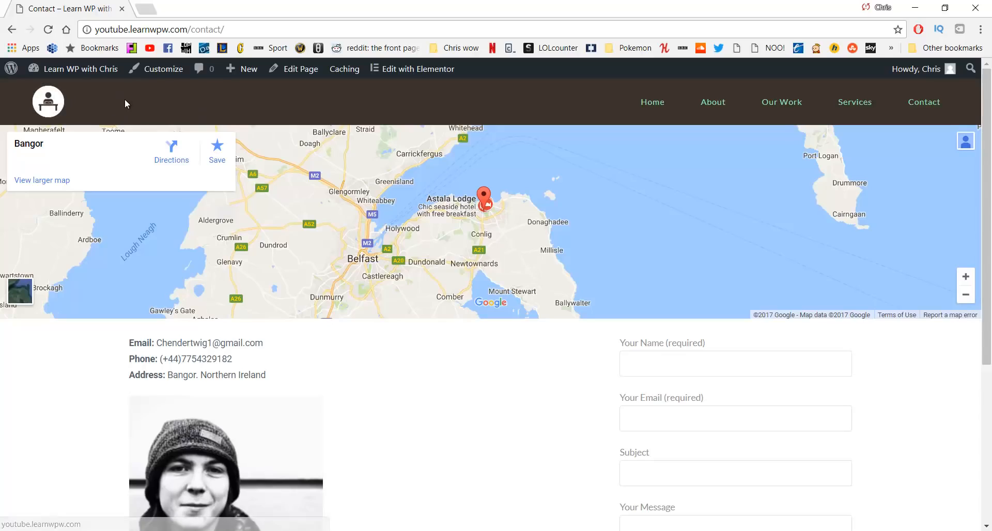
Return to the site's home page
click(647, 107)
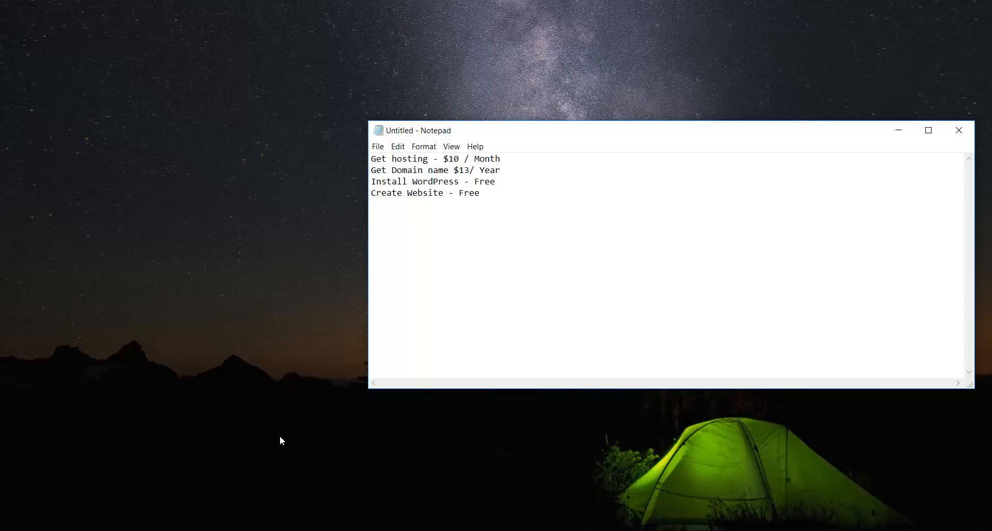
Go to HostGator's Web Hosting plans and sign up for the Hatchling plan
click(417, 488)
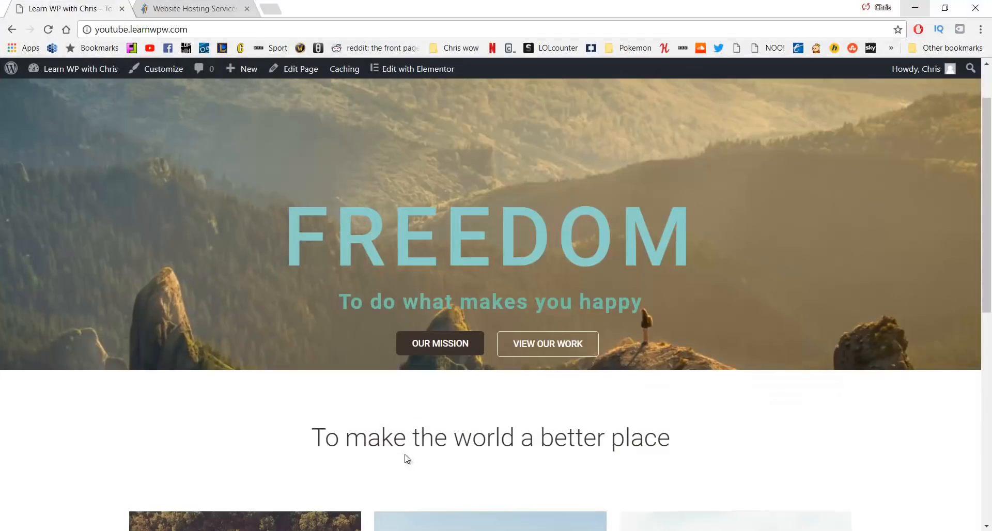
click(205, 5)
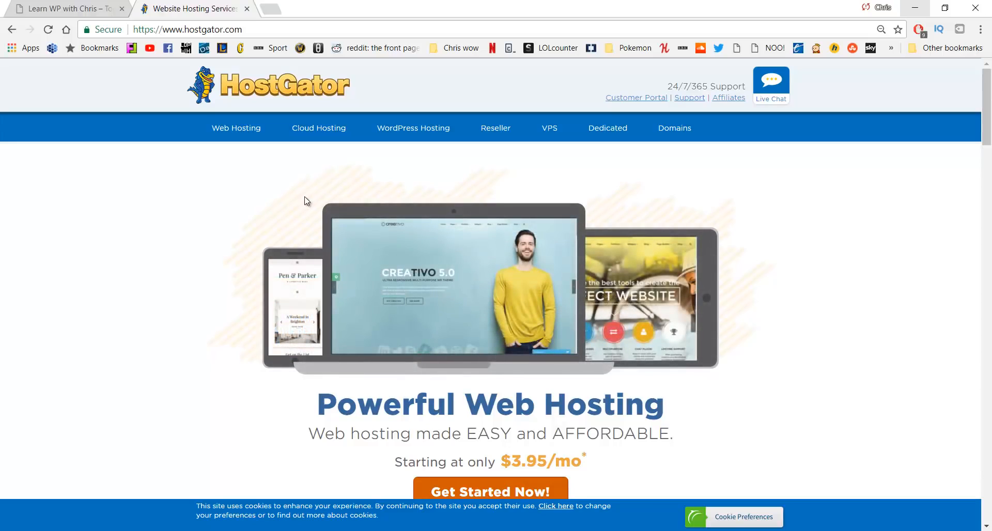
click(235, 130)
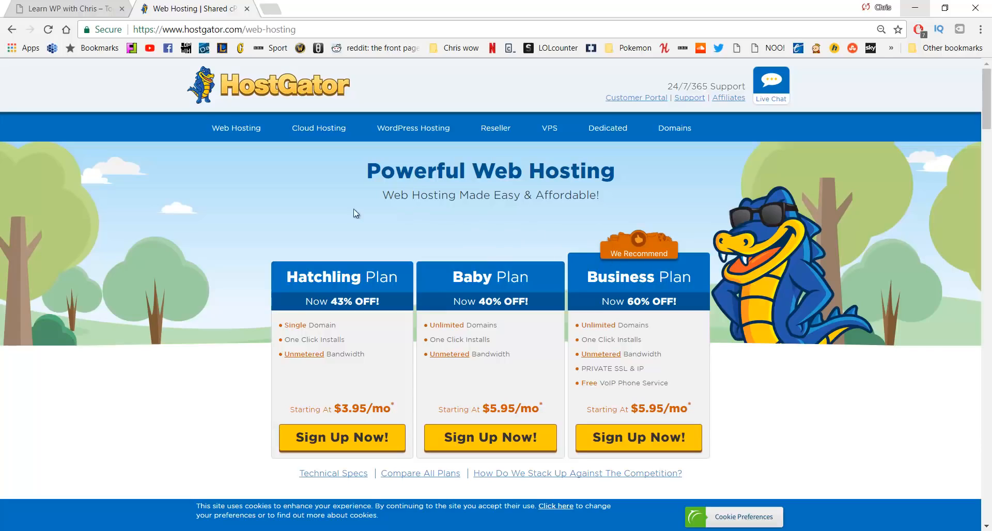
click(336, 441)
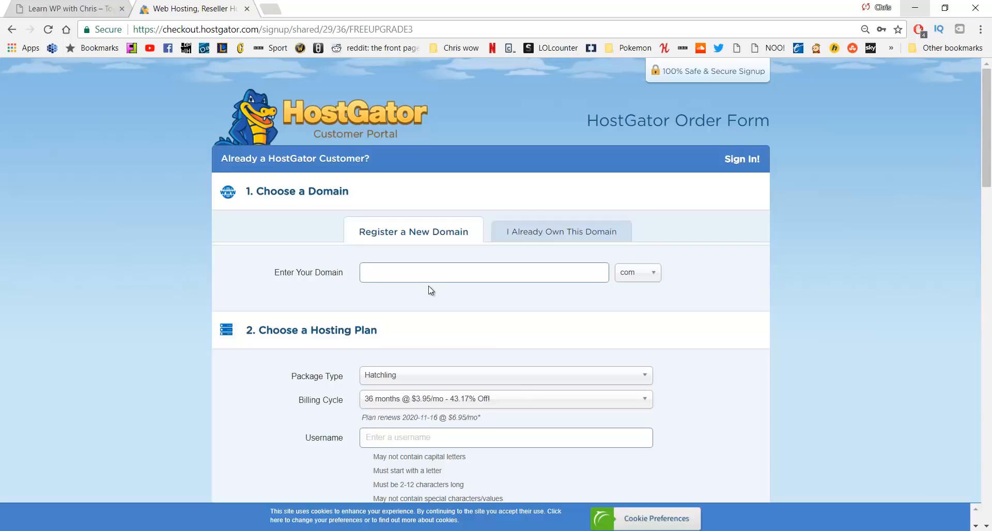
Search the domain learnwpwithchris, compare .site with .com, and register it as a new .com domain
text(learnwpwithchris)
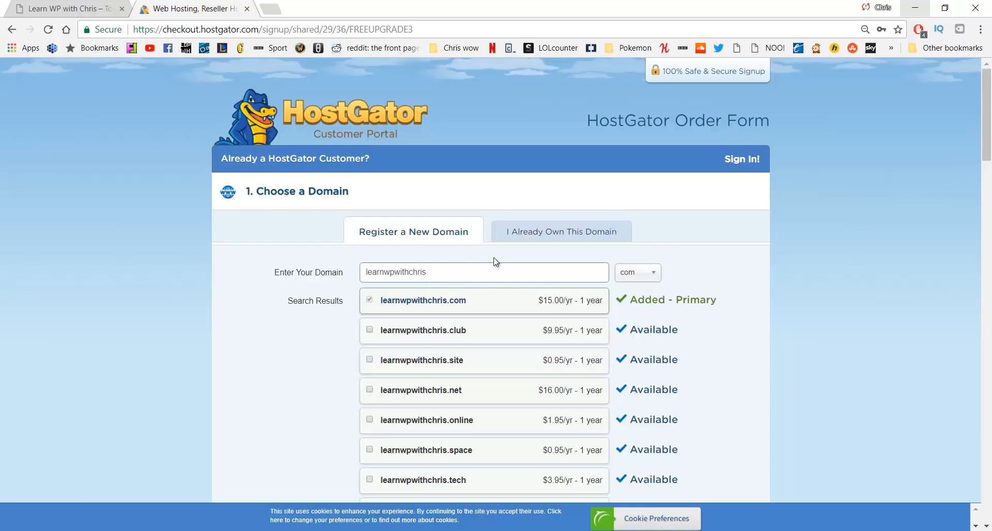
click(632, 274)
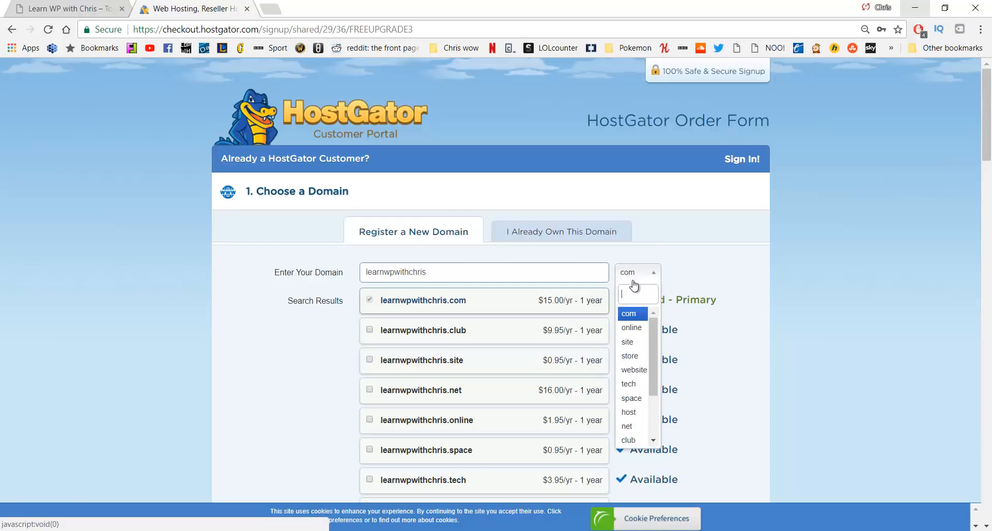
click(633, 345)
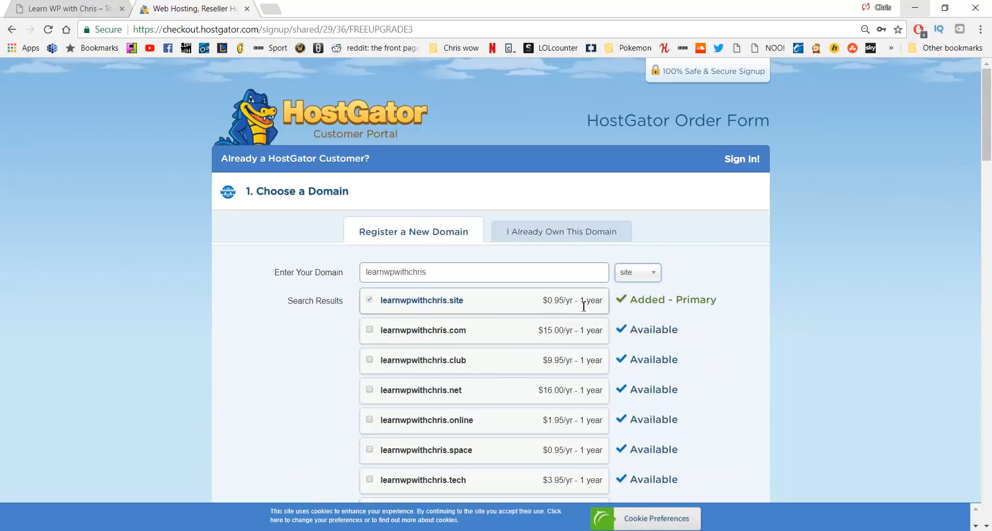
click(632, 279)
click(631, 312)
click(553, 232)
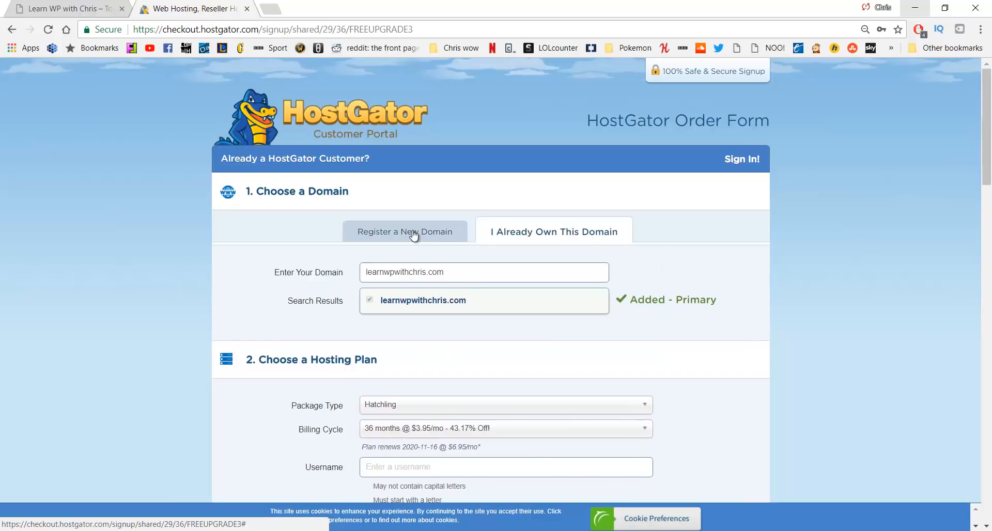
click(414, 234)
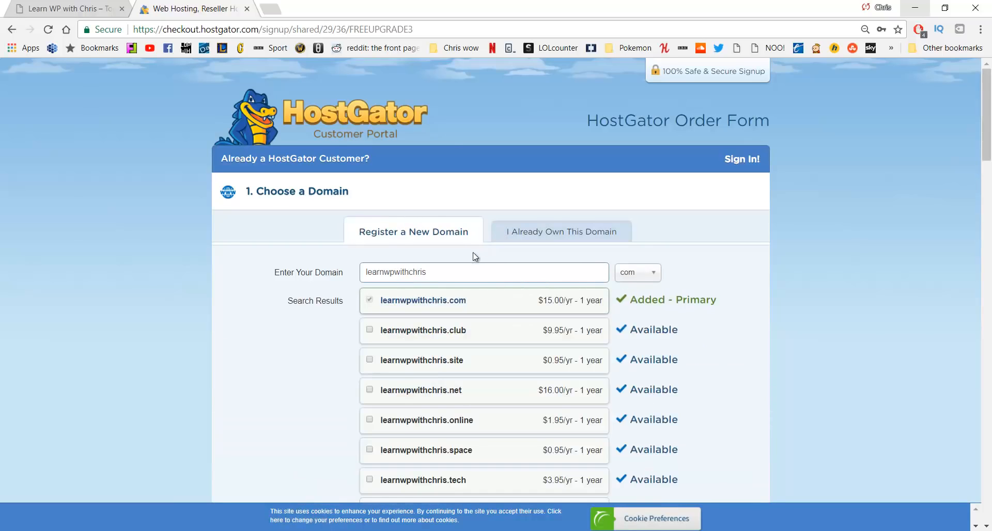
Untick Domain Privacy Protection for learnwpwithchris.com and scroll to the hosting plan section
scroll(448, 266, down, 6)
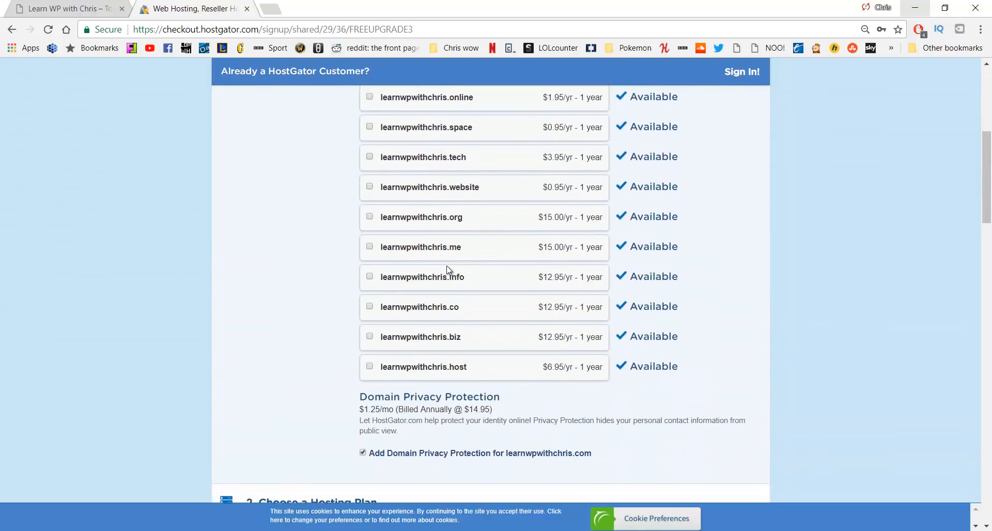
scroll(448, 268, down, 1)
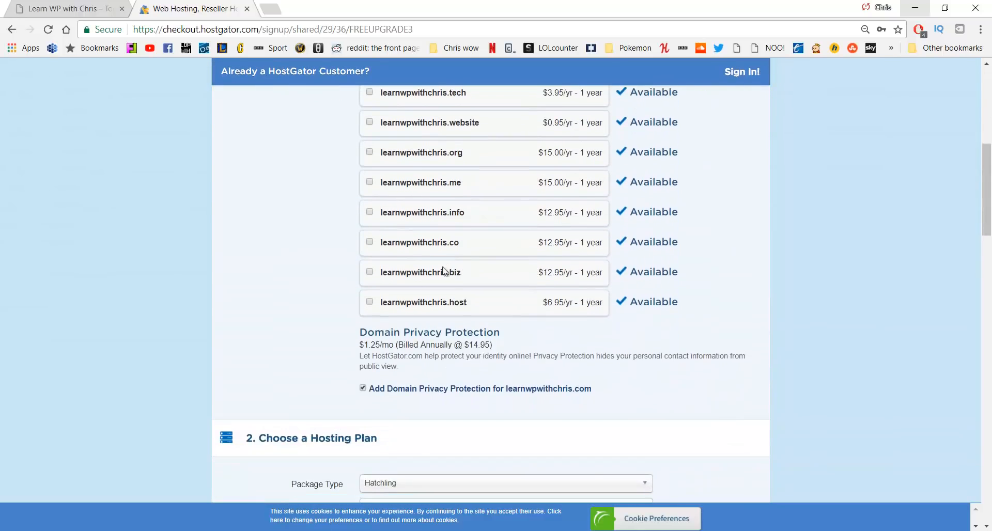
click(362, 388)
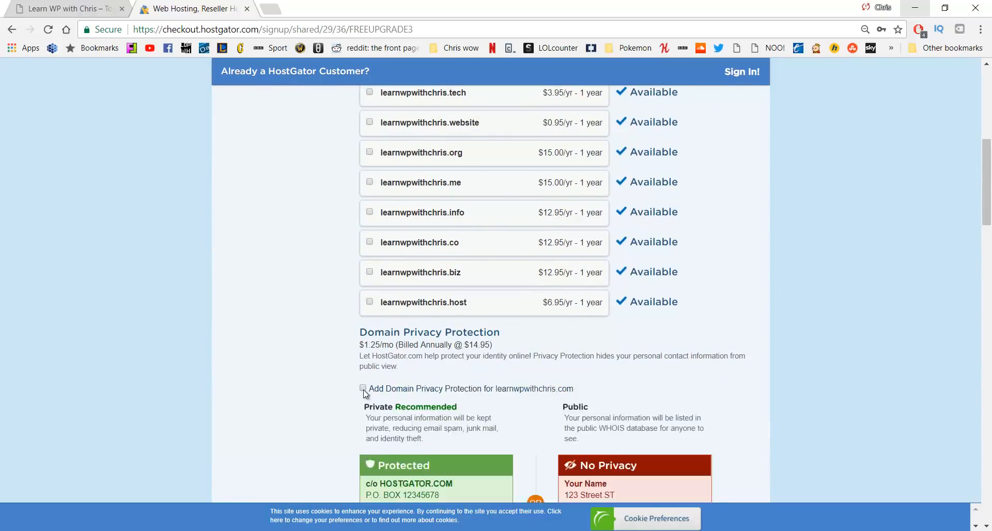
scroll(361, 388, down, 3)
scroll(290, 308, down, 5)
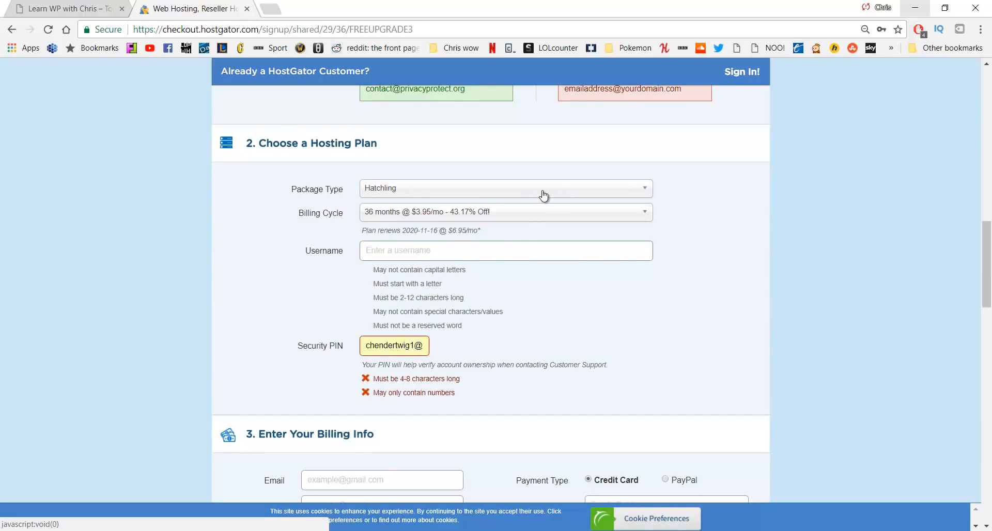
Set the Hatchling billing cycle to 1 month at $10.95/mo and scroll to Billing Info
click(503, 215)
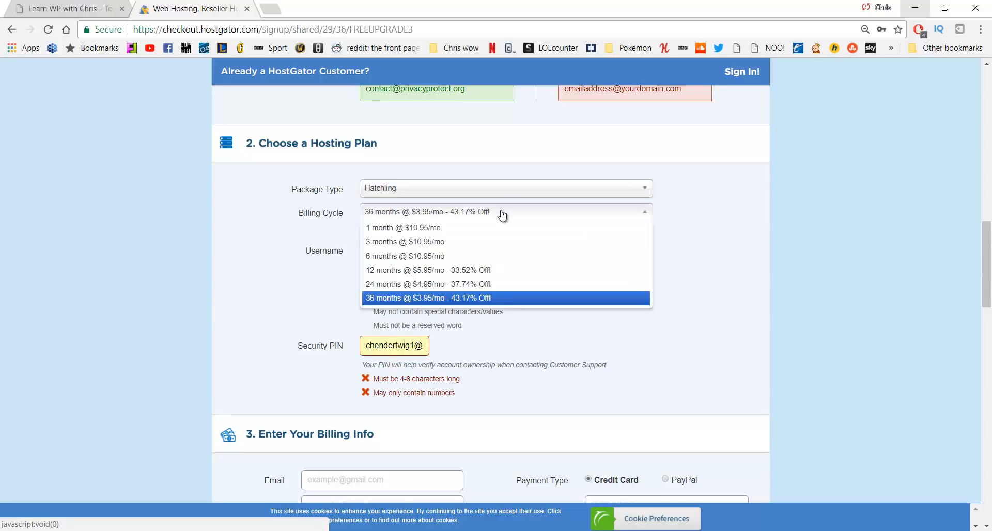
click(472, 228)
click(472, 218)
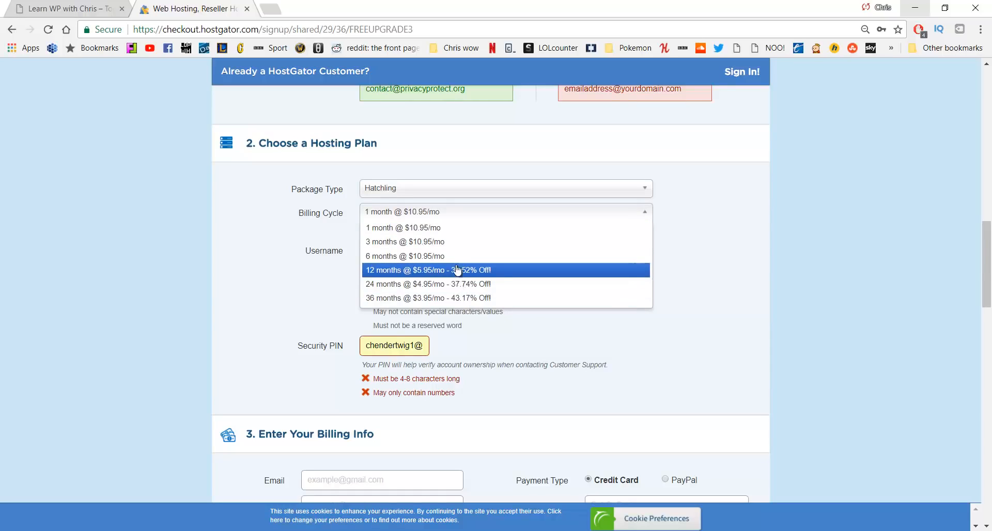
click(452, 220)
click(428, 252)
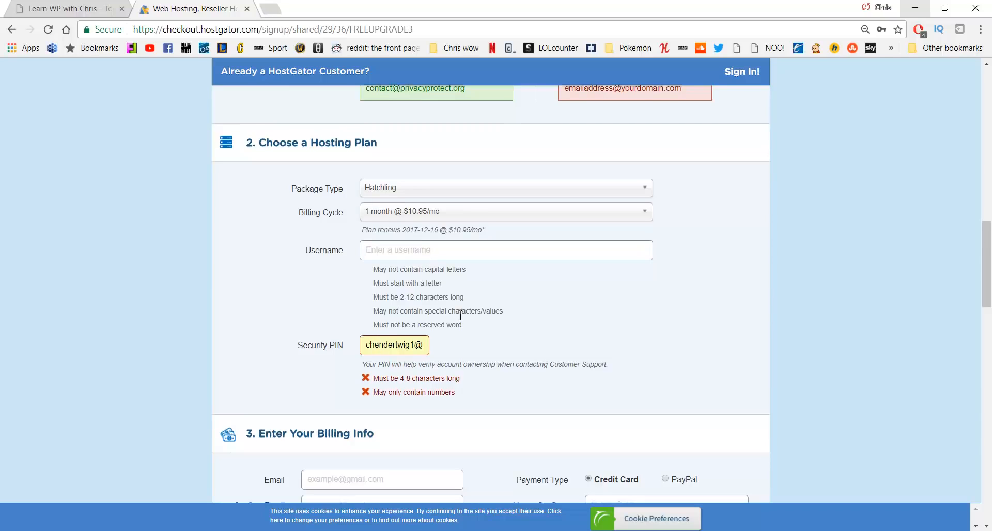
scroll(460, 315, down, 2)
scroll(460, 315, down, 5)
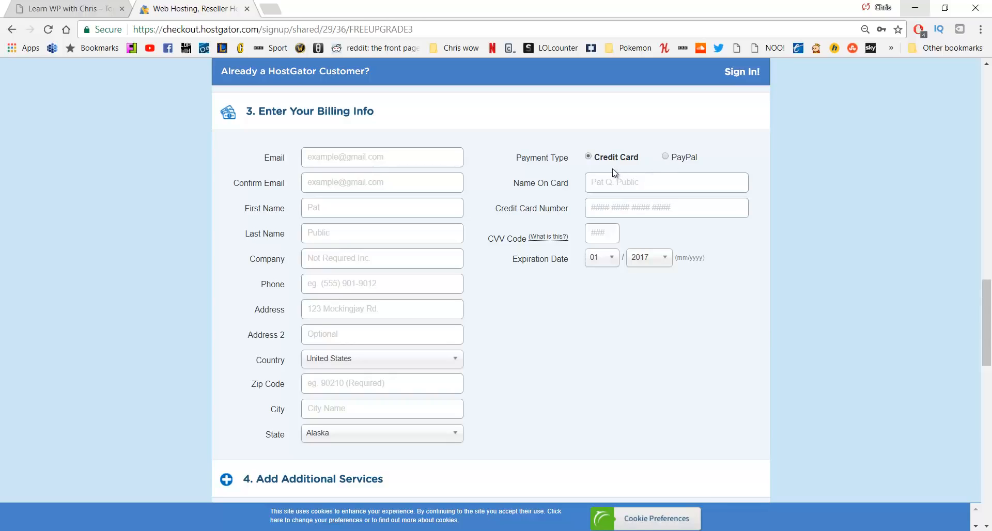
Untick the SiteLock and CodeGuard add-ons, bringing the order total to $25.95
scroll(612, 174, down, 6)
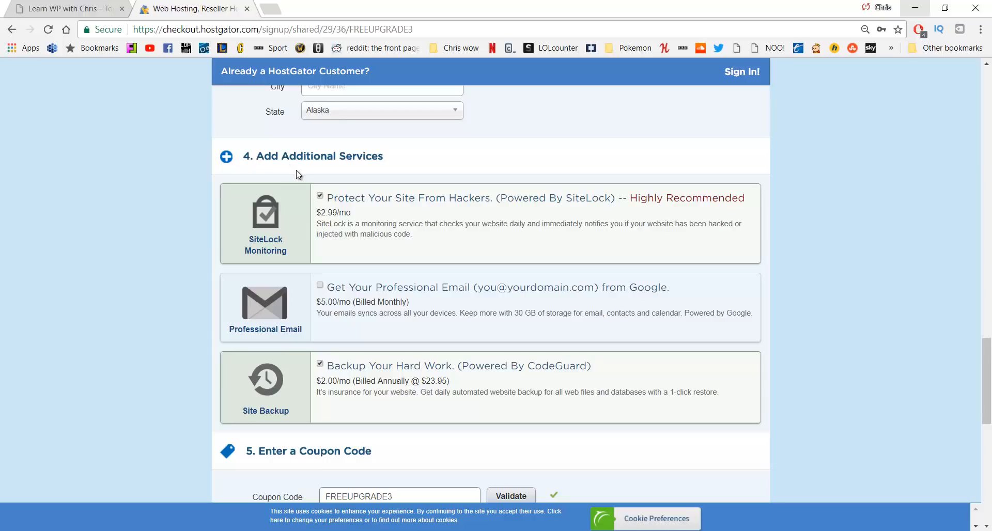
click(320, 196)
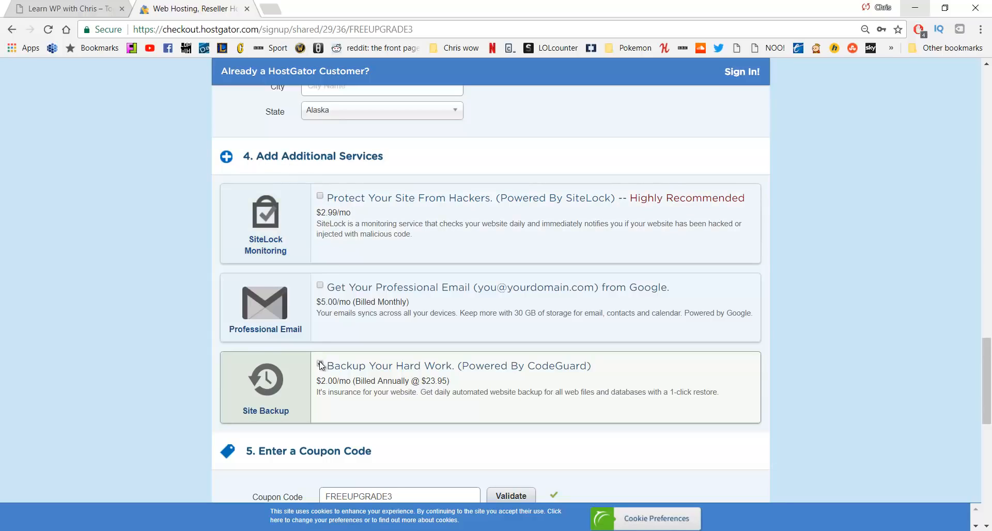
click(320, 364)
scroll(382, 305, down, 4)
scroll(367, 295, down, 1)
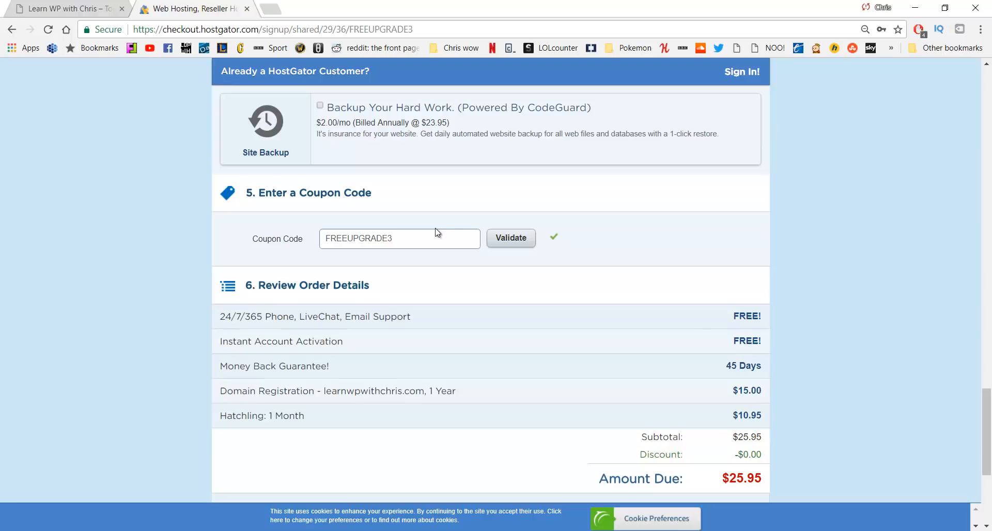
Replace coupon code FREEUPGRADE3 with CHRISPENNYHOST
double_click(428, 239)
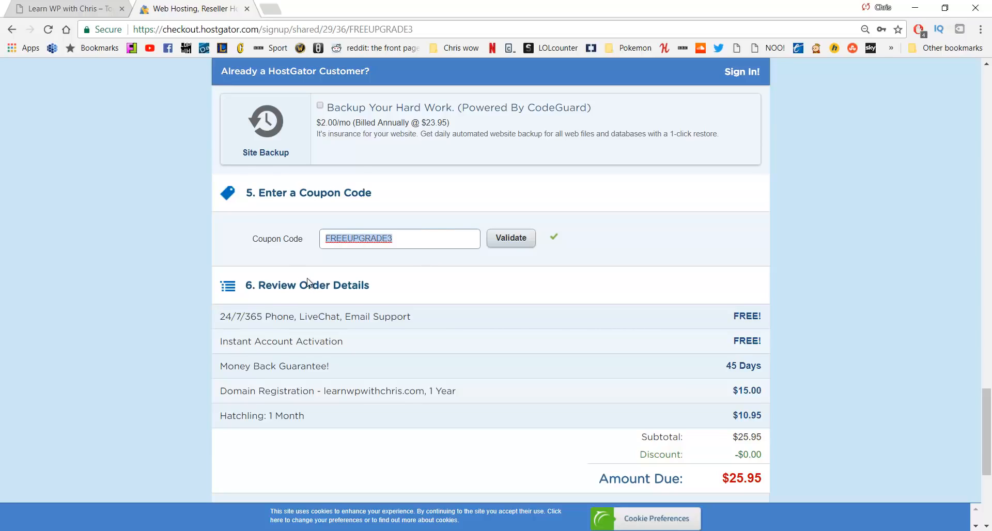
text(CHRISPENNYHOST)
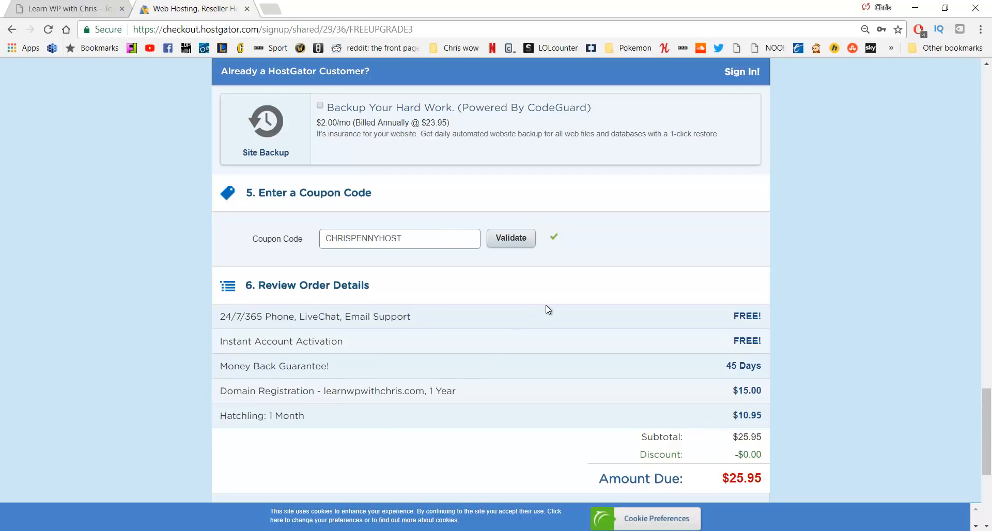
Change the coupon code to CHRISQUARTER
drag(408, 242, 353, 242)
text(QUARTER)
scroll(413, 243, up, 15)
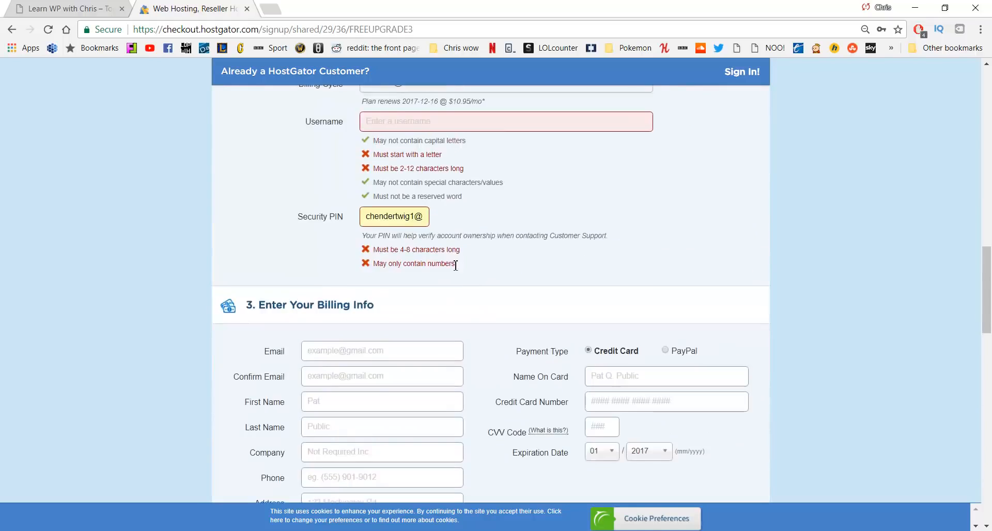
scroll(414, 238, up, 12)
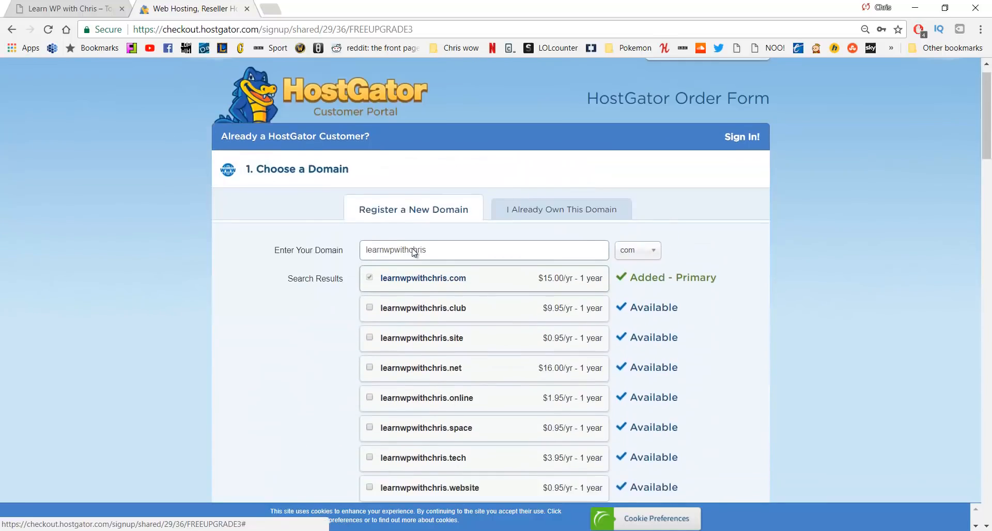
scroll(413, 251, down, 16)
scroll(406, 271, down, 7)
scroll(413, 279, up, 13)
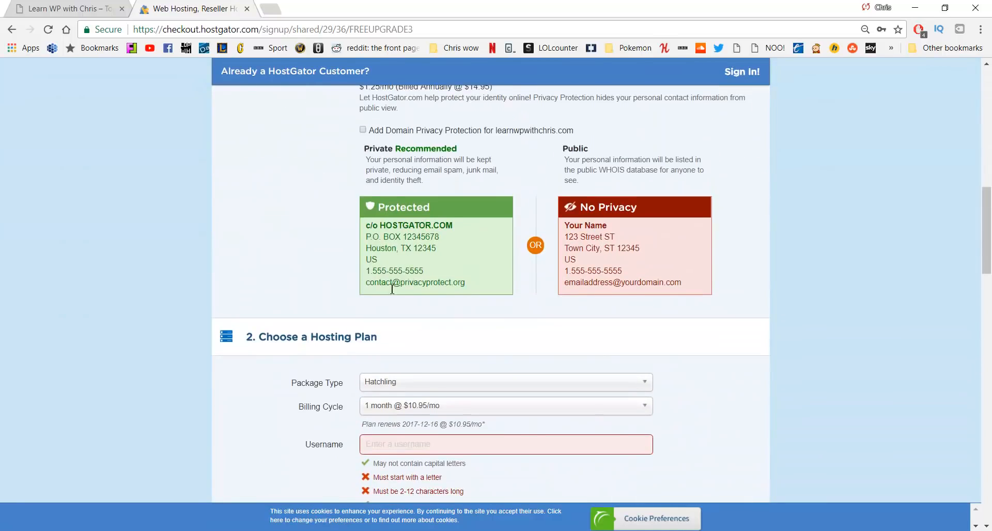
scroll(424, 280, down, 4)
Switch the billing cycle to 3 months, giving a $10.26 discount and $37.59 due
click(427, 281)
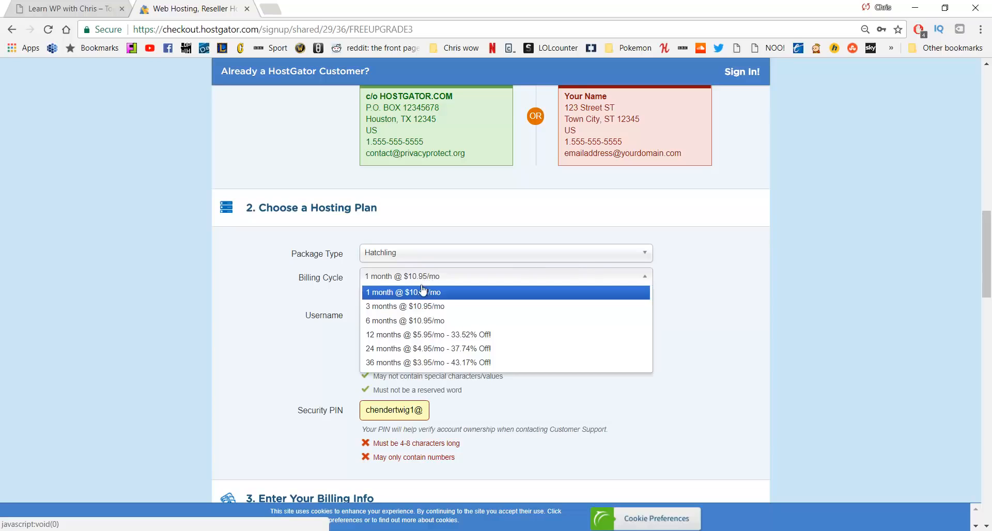
click(423, 308)
scroll(436, 294, down, 13)
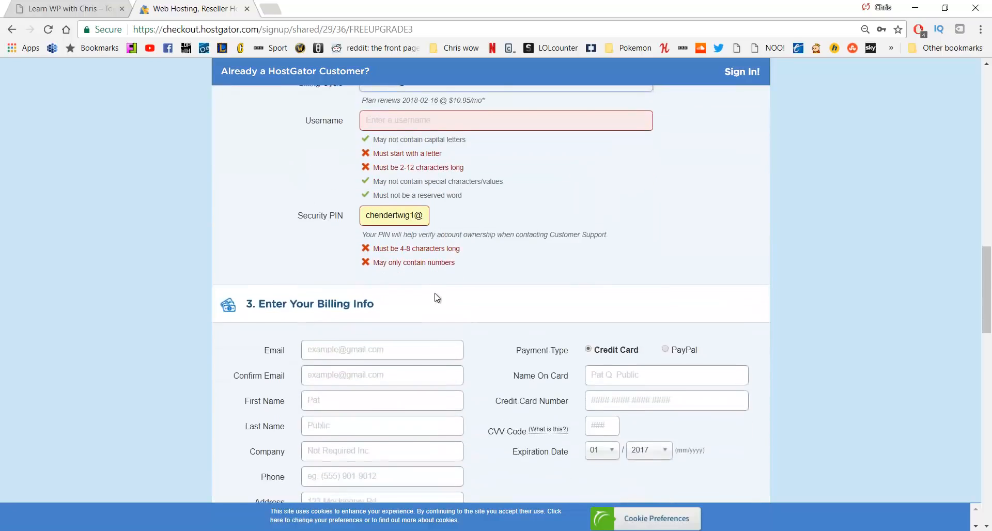
scroll(436, 296, down, 8)
scroll(504, 227, up, 2)
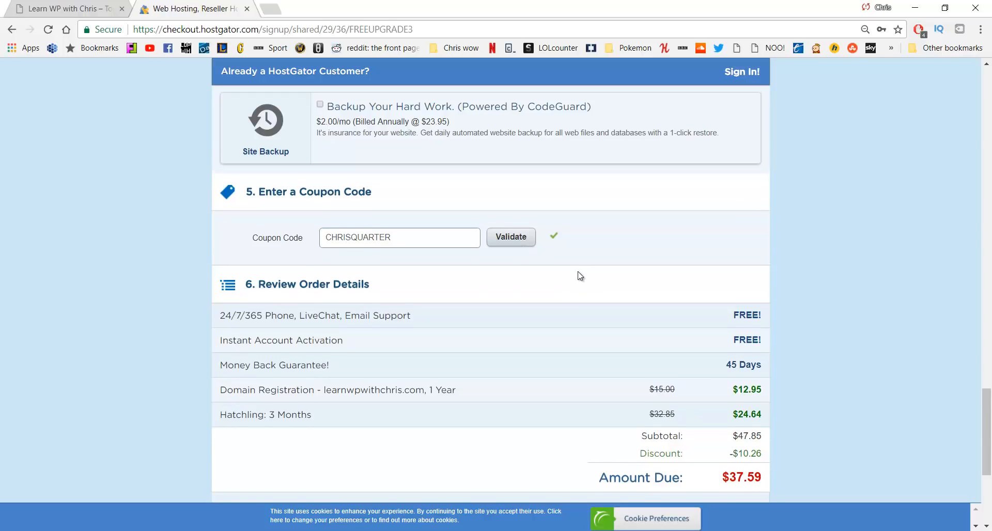
Tick the 'I have read and agree to the Terms of Service' checkbox on the HostGator order
scroll(569, 279, down, 5)
click(339, 313)
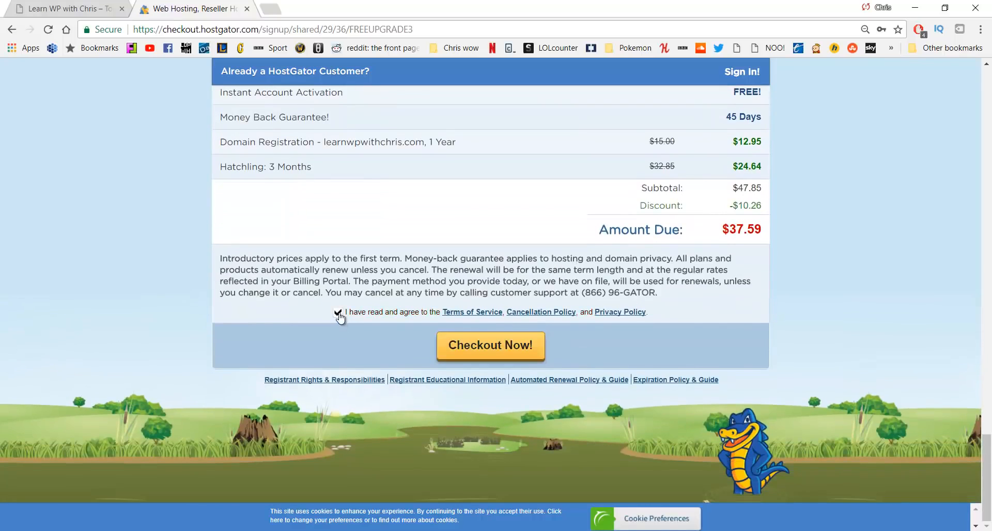
scroll(339, 318, up, 9)
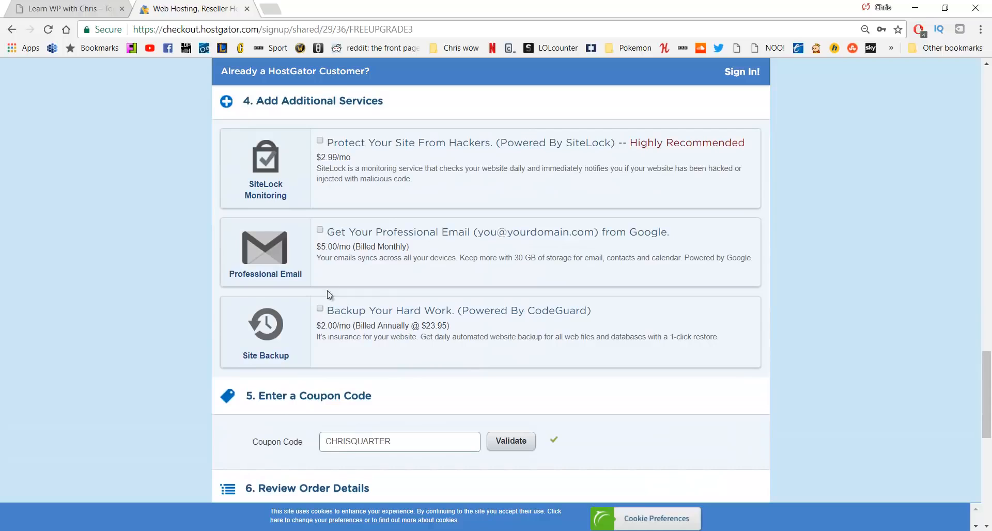
scroll(325, 233, up, 11)
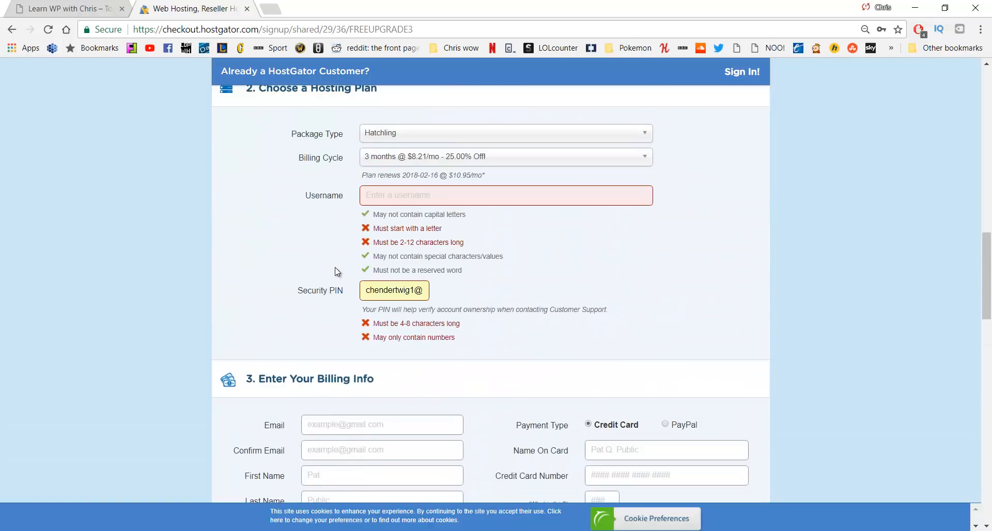
scroll(335, 271, up, 10)
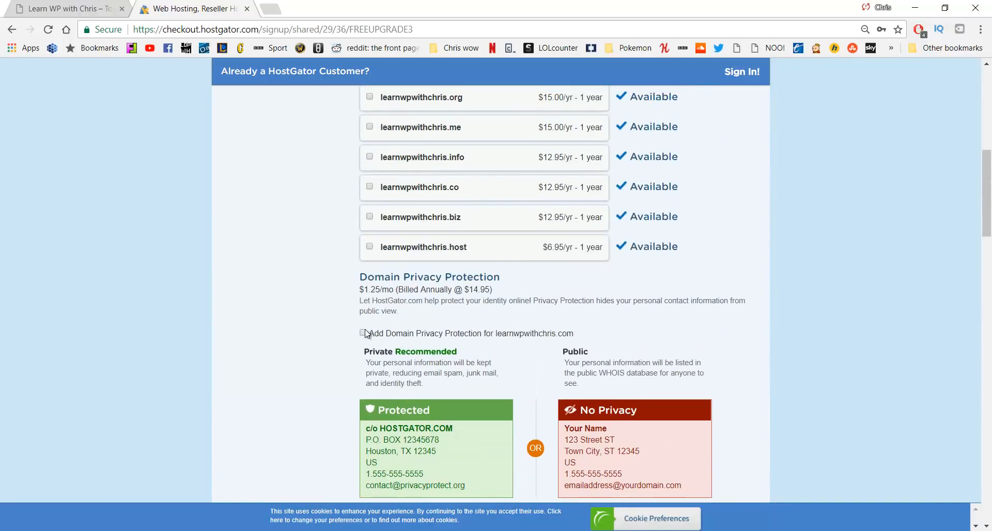
scroll(365, 333, down, 18)
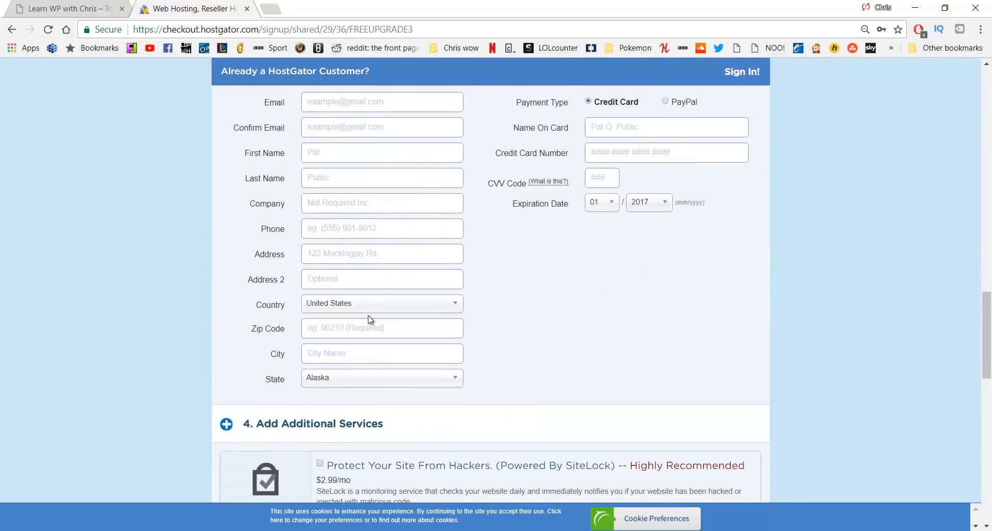
scroll(370, 319, down, 7)
scroll(379, 310, up, 6)
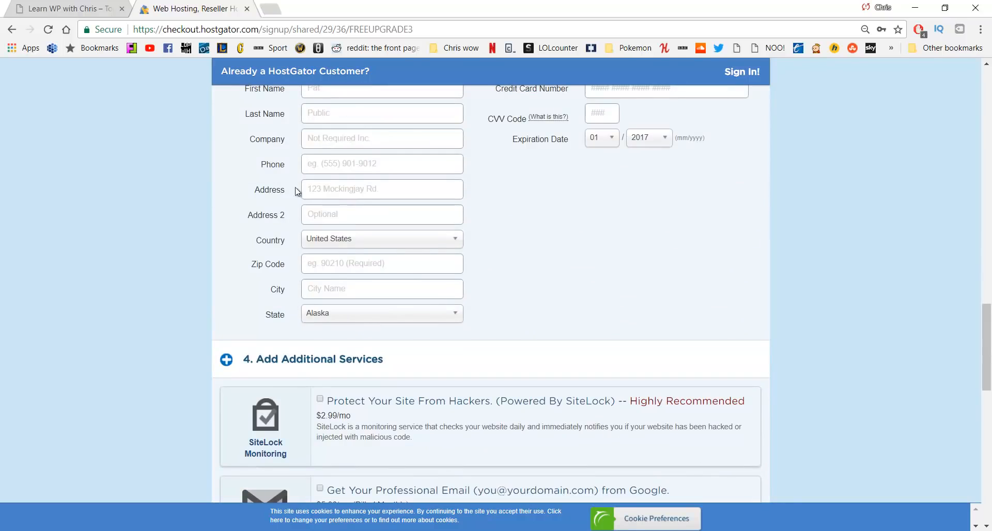
scroll(413, 258, down, 9)
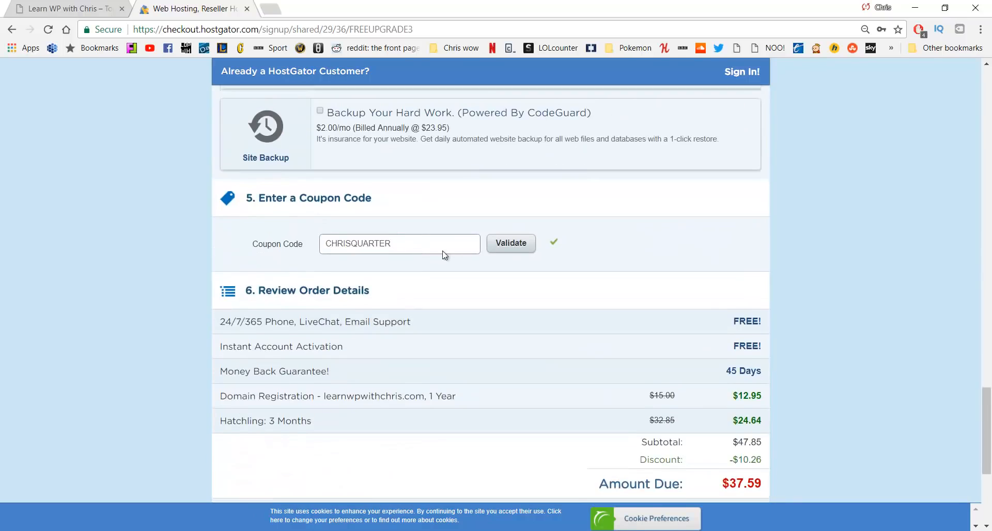
scroll(445, 255, down, 1)
scroll(436, 233, down, 3)
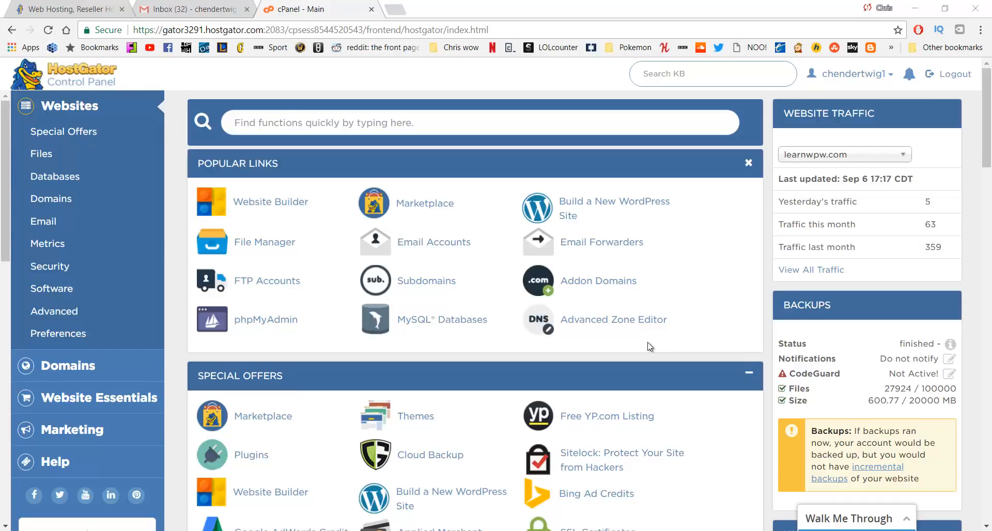
Choose Build a New WordPress Site from cPanel's Popular Links
click(614, 209)
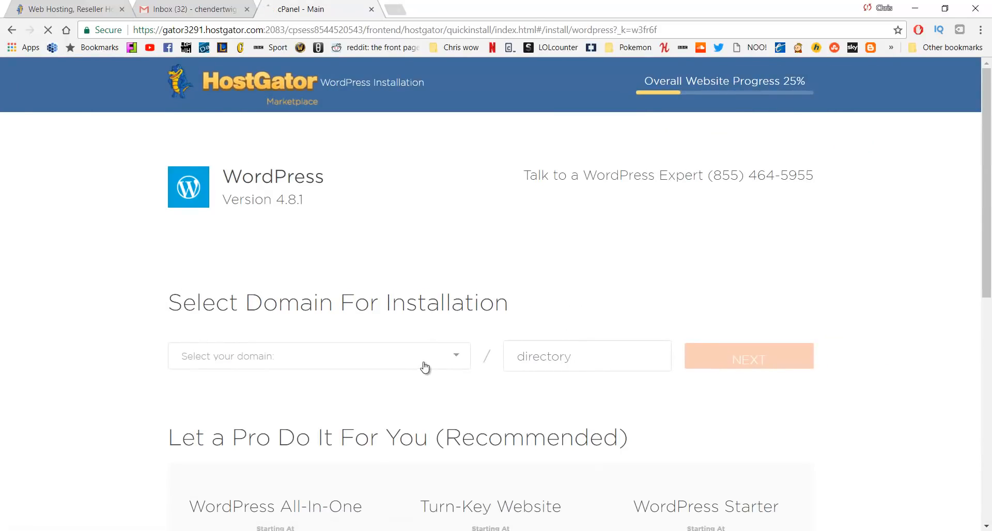
Select learn.learnwpw.com as the WordPress install domain and continue
click(424, 367)
click(432, 427)
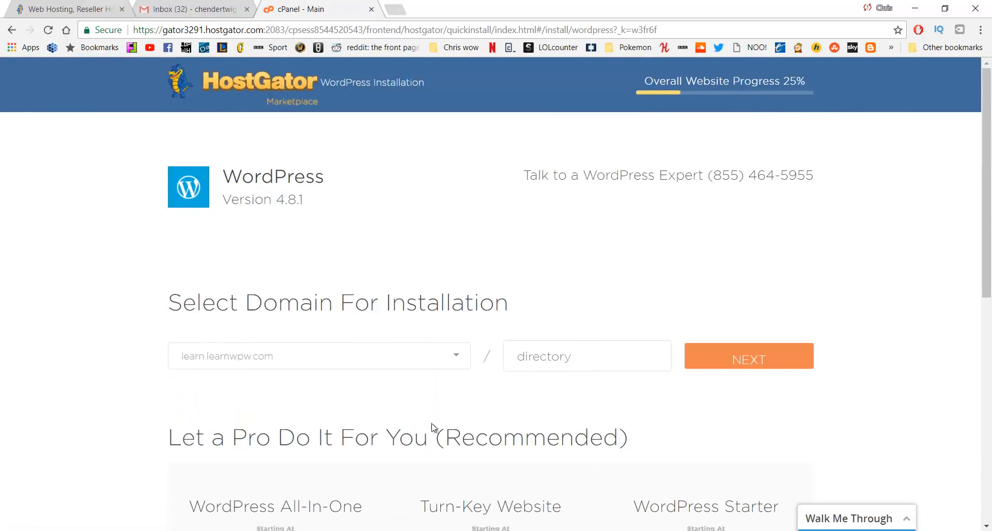
click(744, 362)
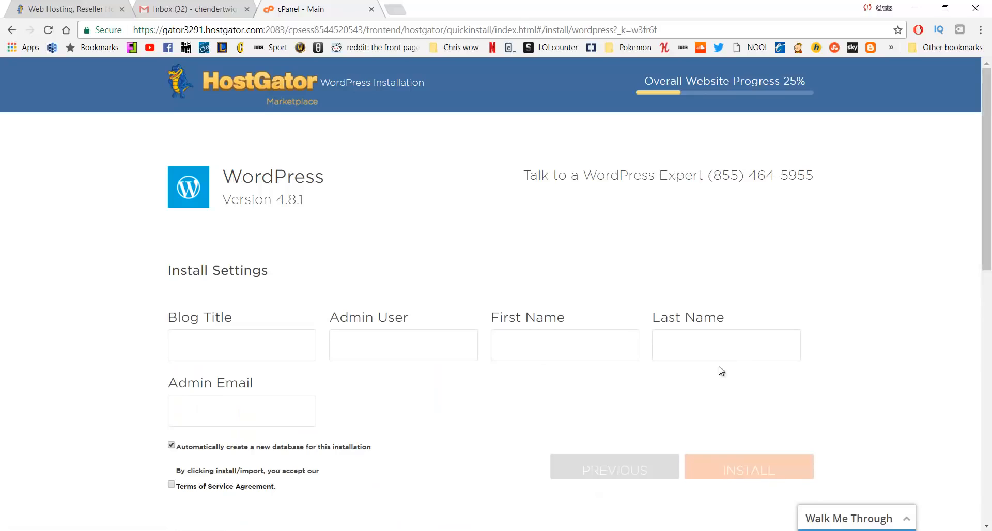
Enter blog title 'Tutorial', then fill in the admin username, first name and last name
click(282, 335)
key(Tab)
key(Tab)
key(Tab)
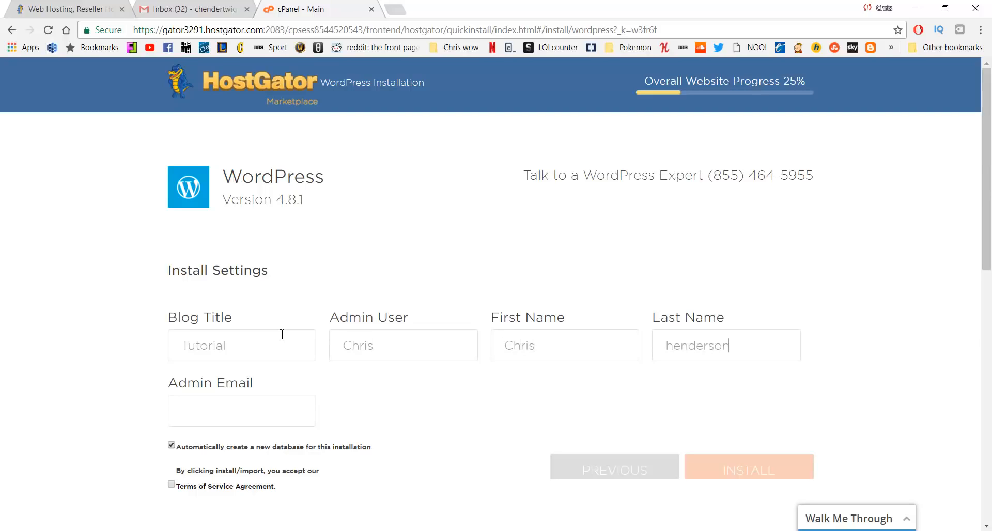
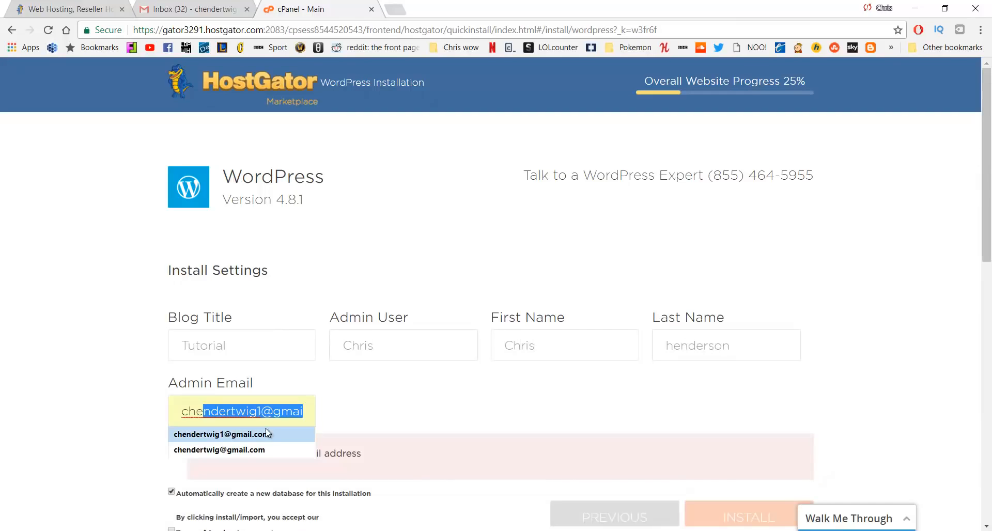
Use the suggested admin e-mail, accept the Terms of Service, and install WordPress
click(265, 435)
scroll(380, 376, down, 1)
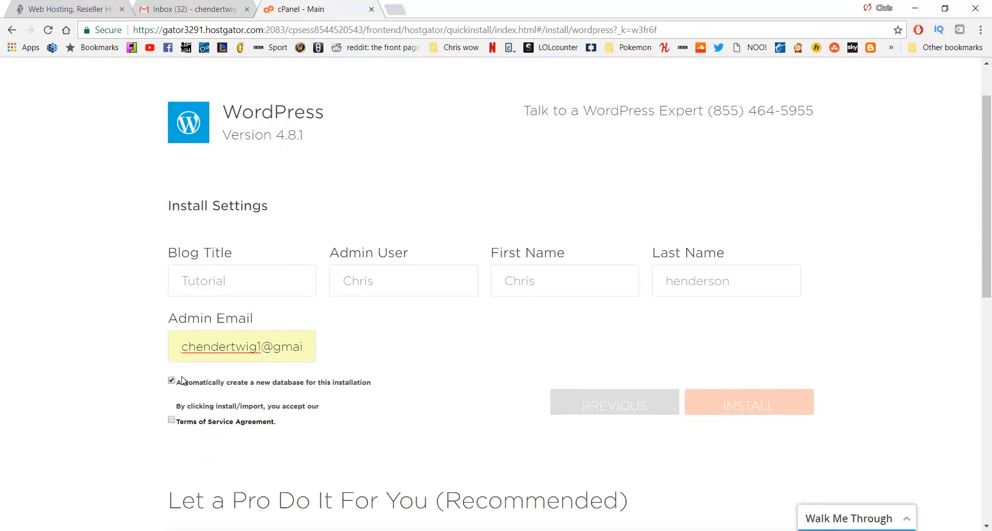
click(172, 420)
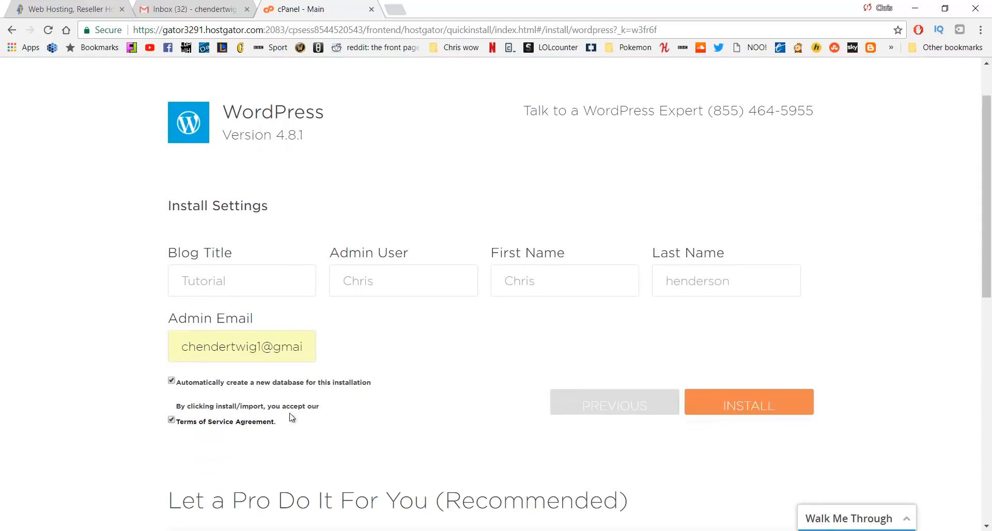
click(743, 411)
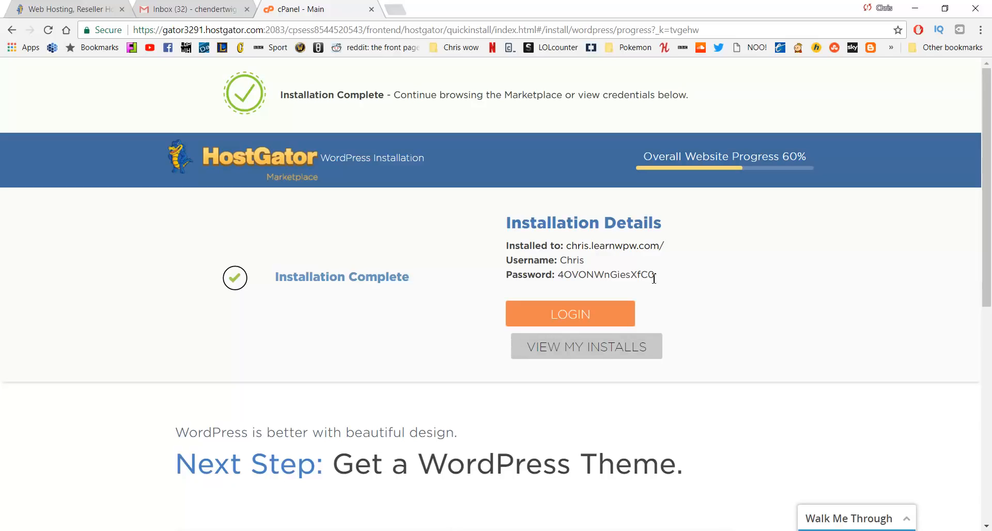
Select the full admin password in the Installation Details for copying
drag(656, 275, 559, 275)
click(422, 228)
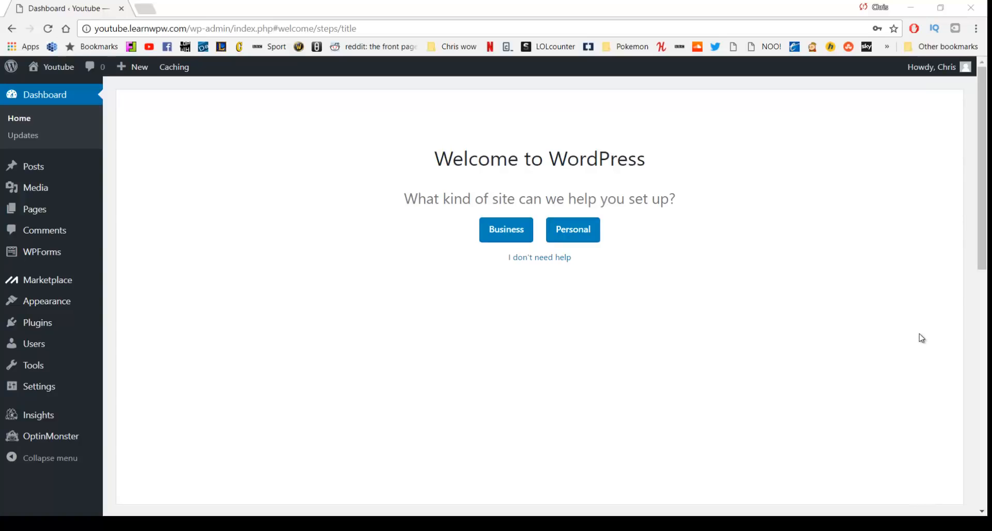
Go to Edit My Profile from the Howdy menu in the admin bar
mouse_move(944, 81)
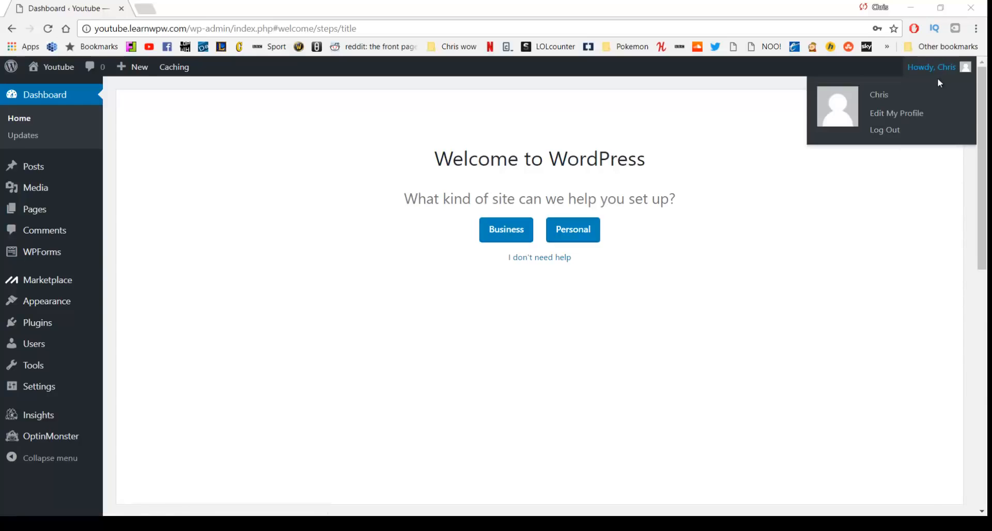
click(891, 119)
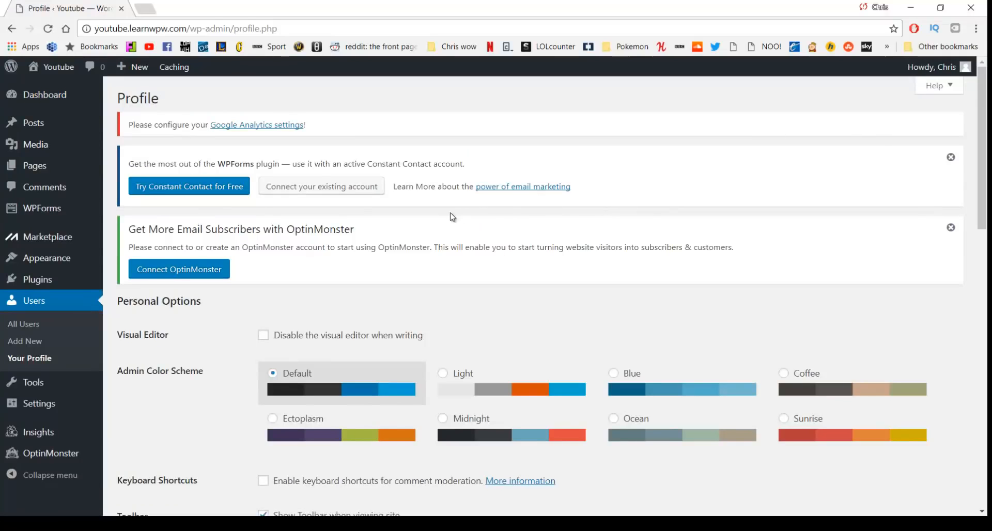
Replace the generated password with a new custom password, update the profile, and return to Dashboard
scroll(454, 212, down, 14)
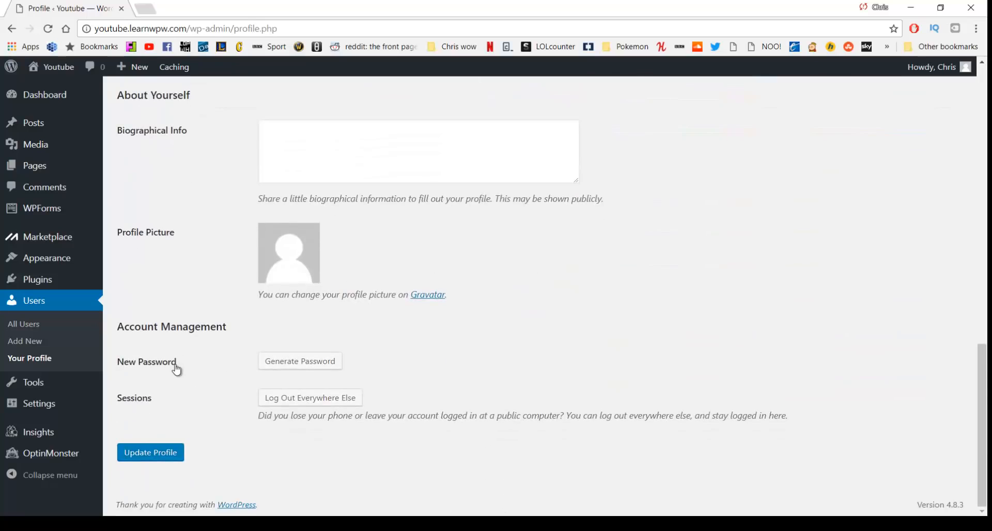
click(276, 370)
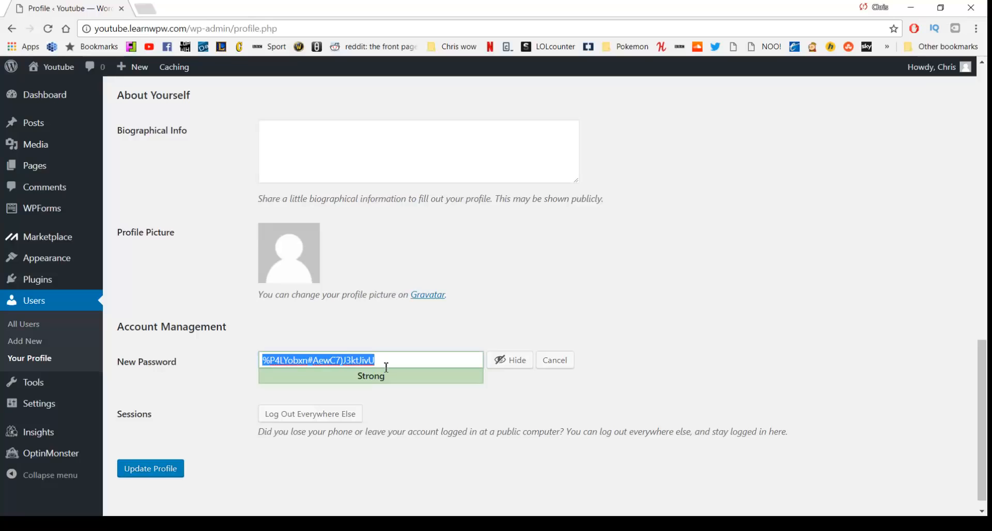
click(510, 362)
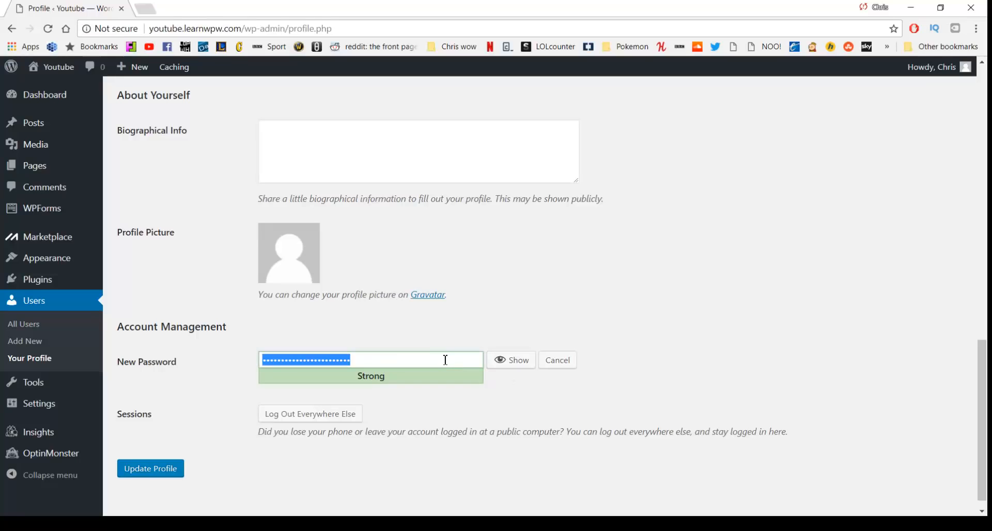
text(•••••••••••)
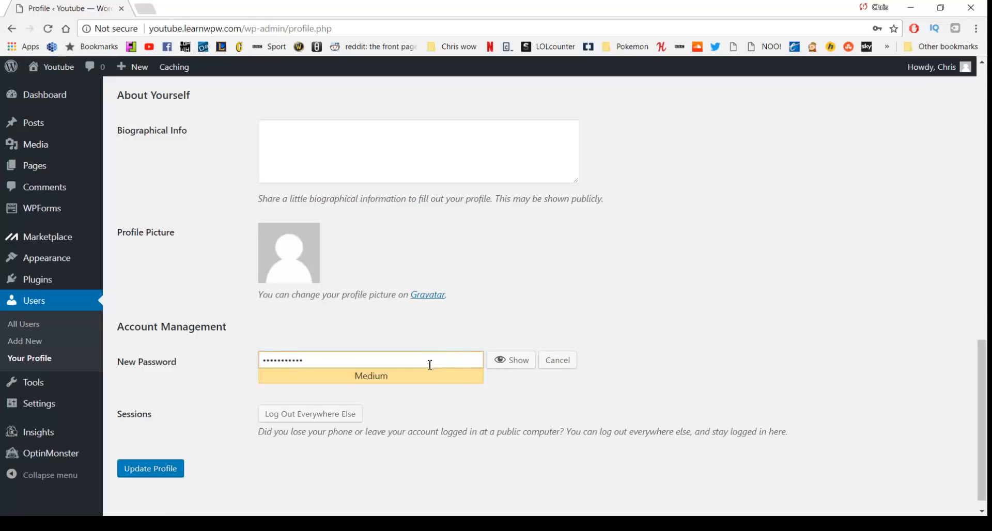
click(167, 470)
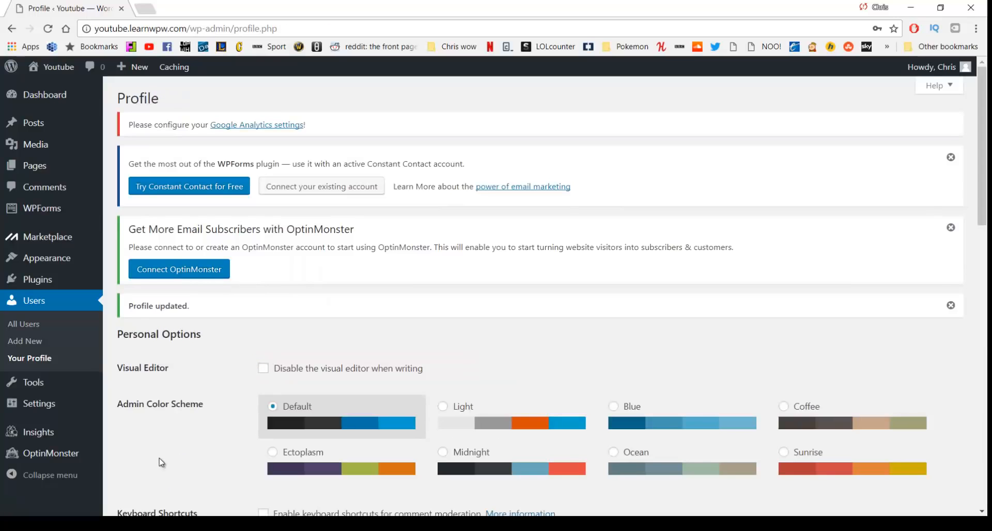
click(56, 99)
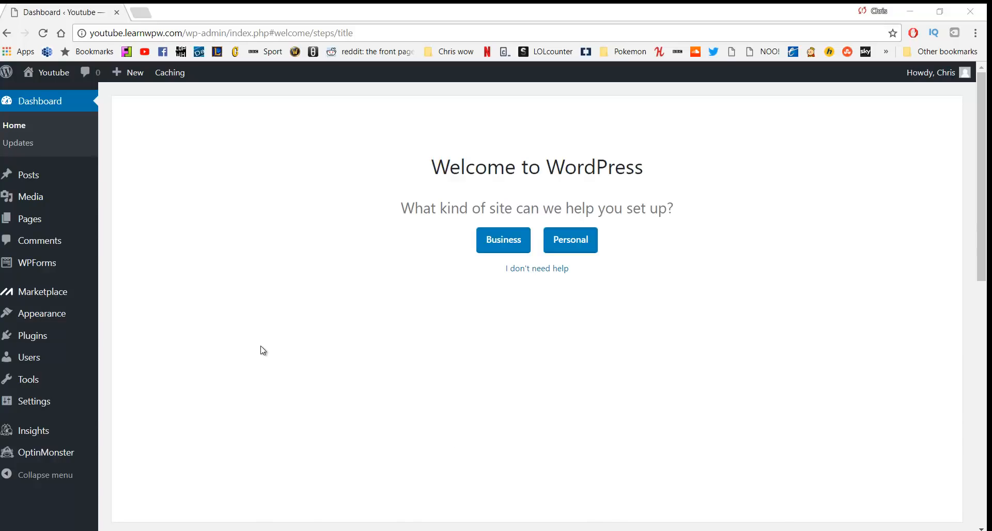
Go to Plugins > Installed Plugins from the admin sidebar
mouse_move(36, 339)
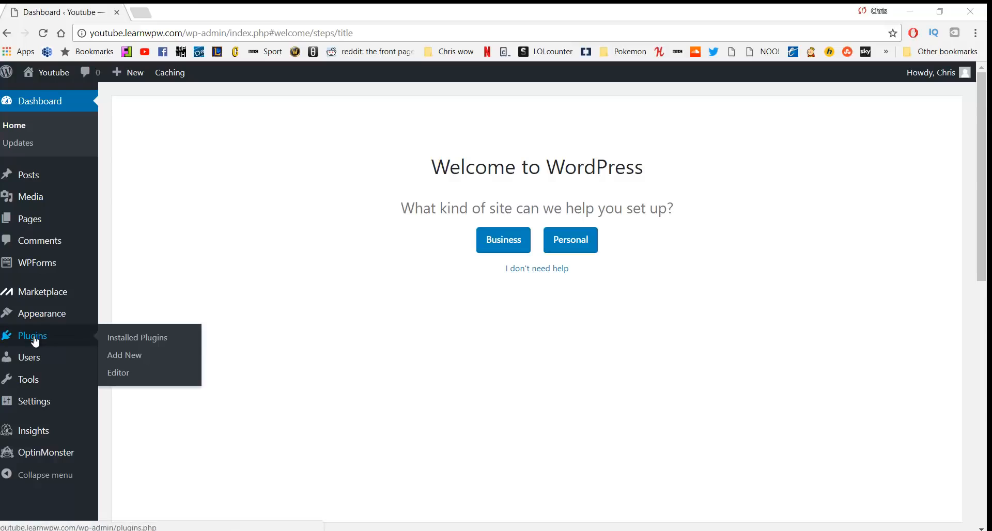
click(134, 339)
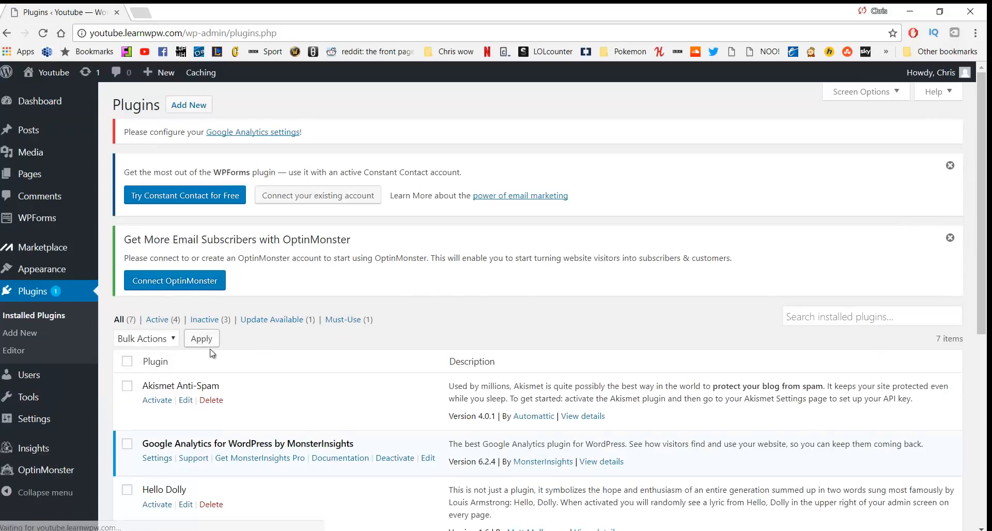
Select all installed plugins and bulk-deactivate them
scroll(281, 331, down, 4)
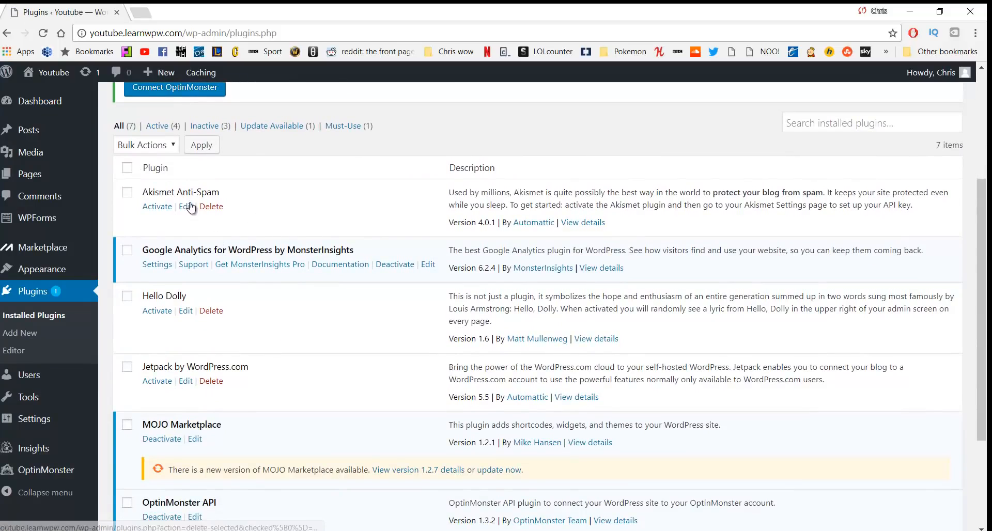
scroll(210, 246, down, 1)
scroll(211, 254, down, 1)
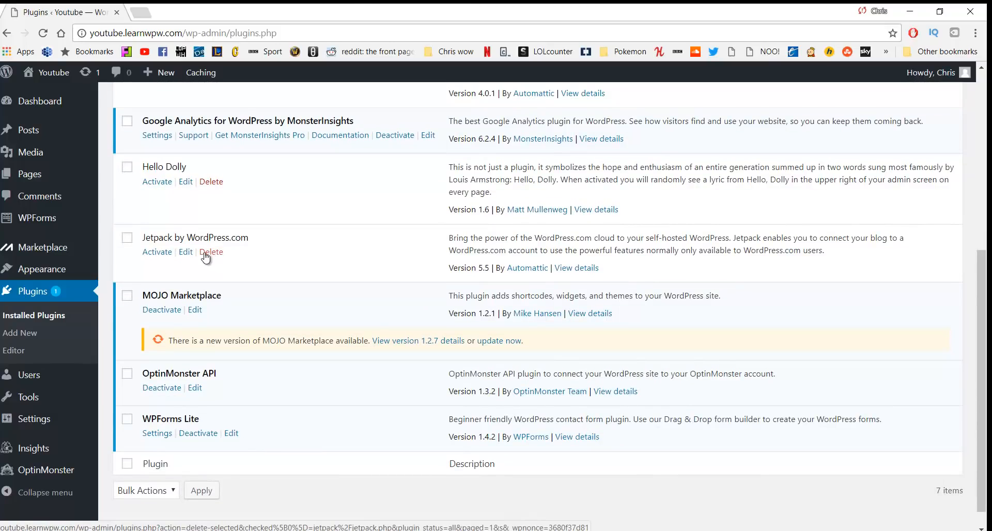
scroll(202, 261, up, 1)
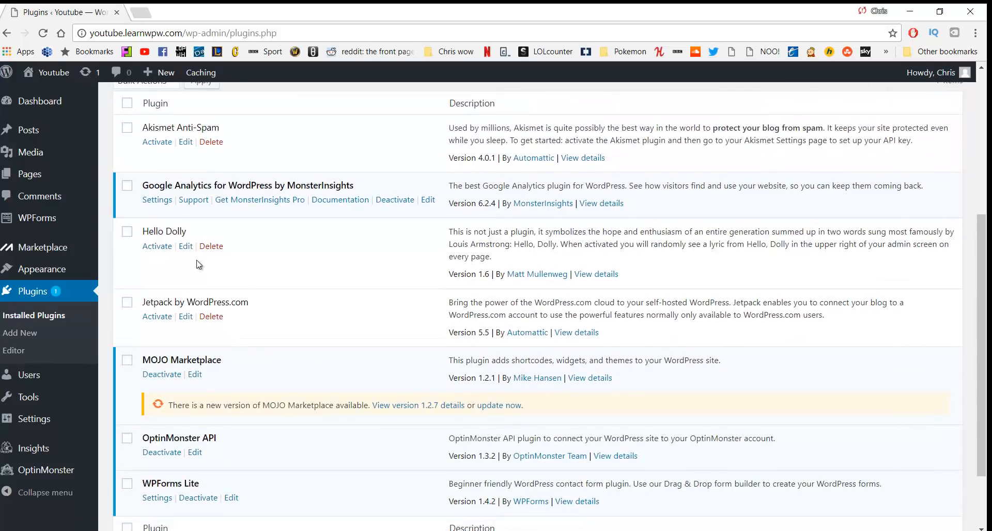
scroll(191, 268, up, 1)
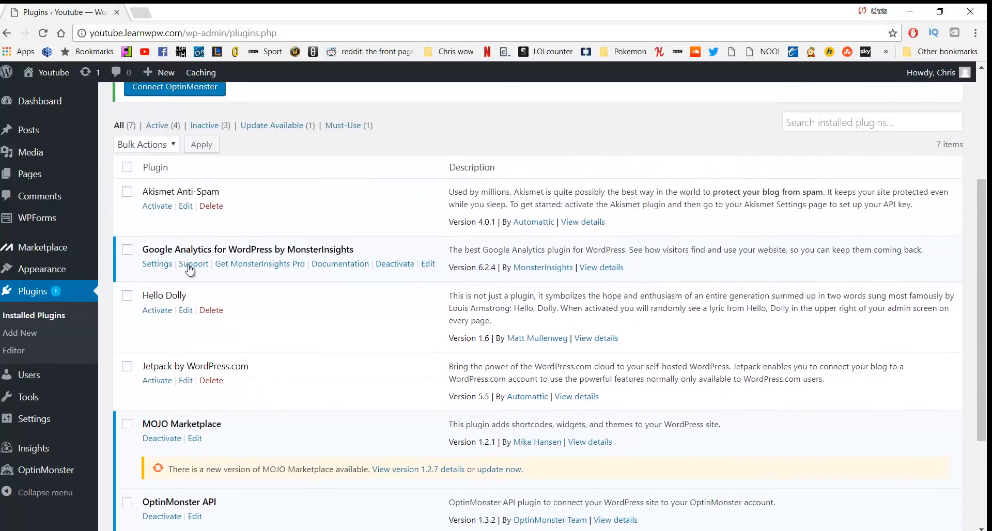
click(128, 168)
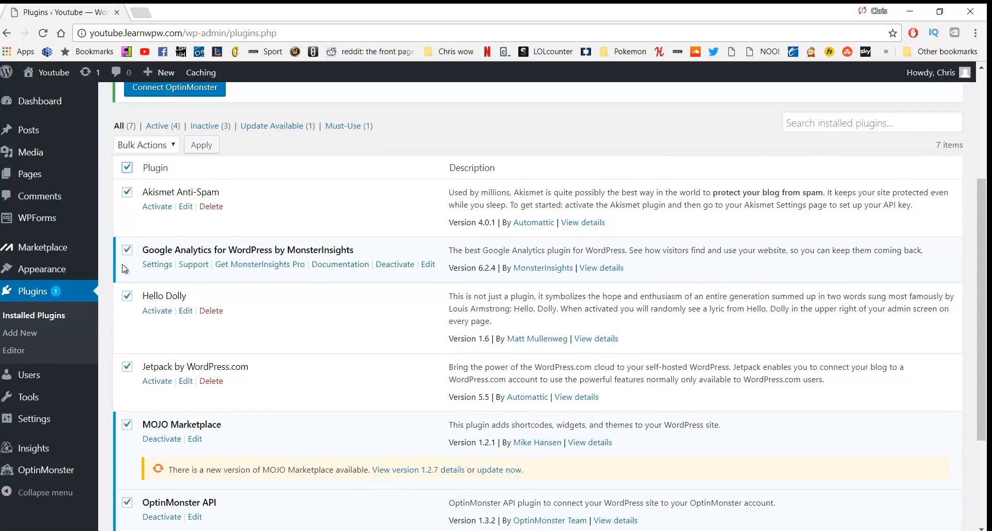
click(171, 149)
click(148, 185)
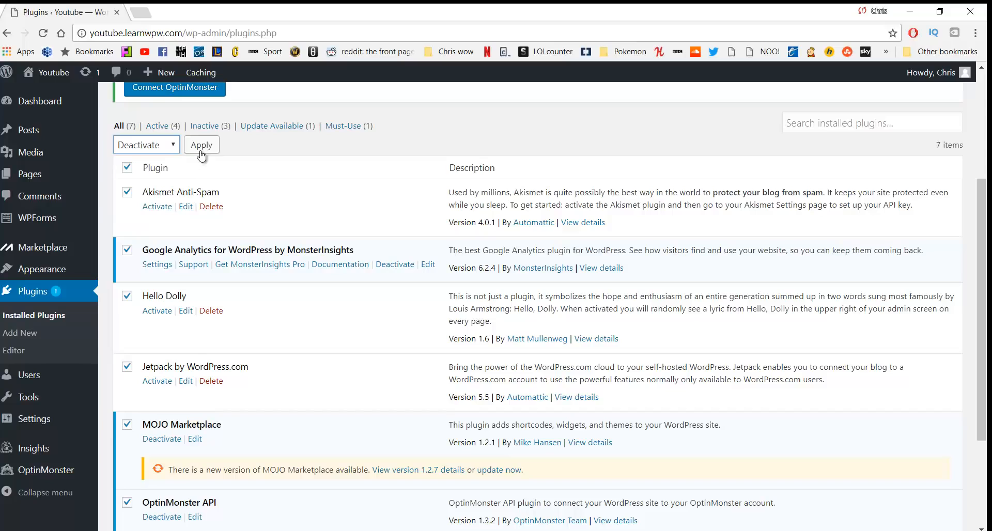
click(201, 151)
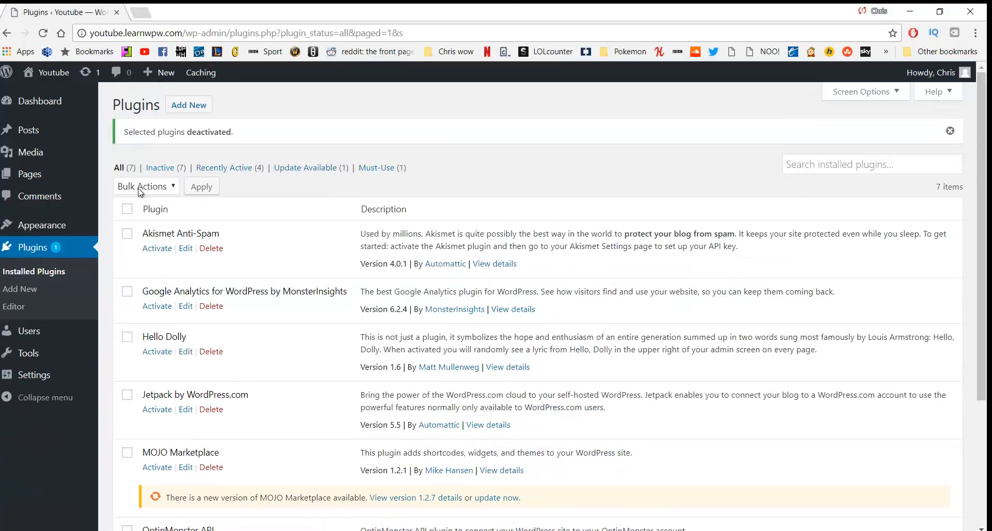
Select all plugins again, bulk-delete them, and confirm removing their data
click(127, 210)
click(148, 189)
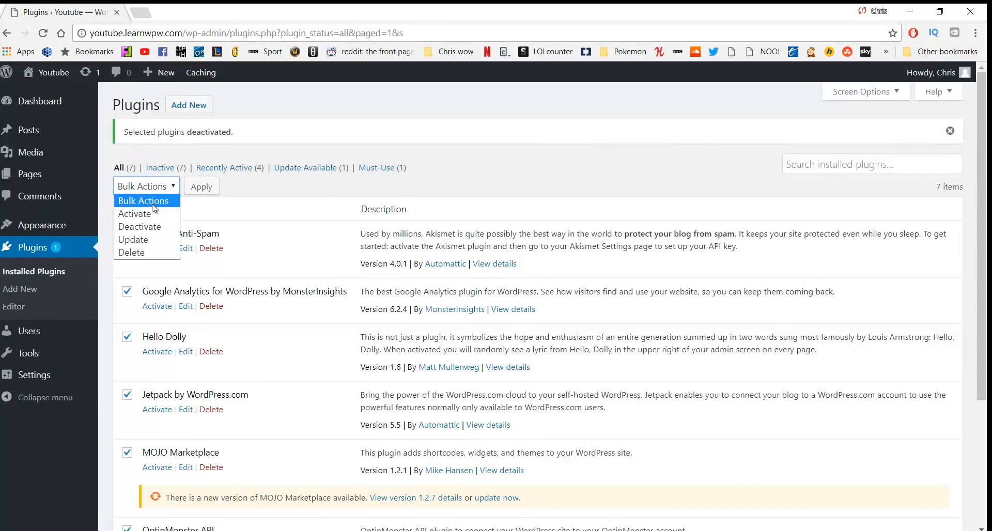
click(147, 252)
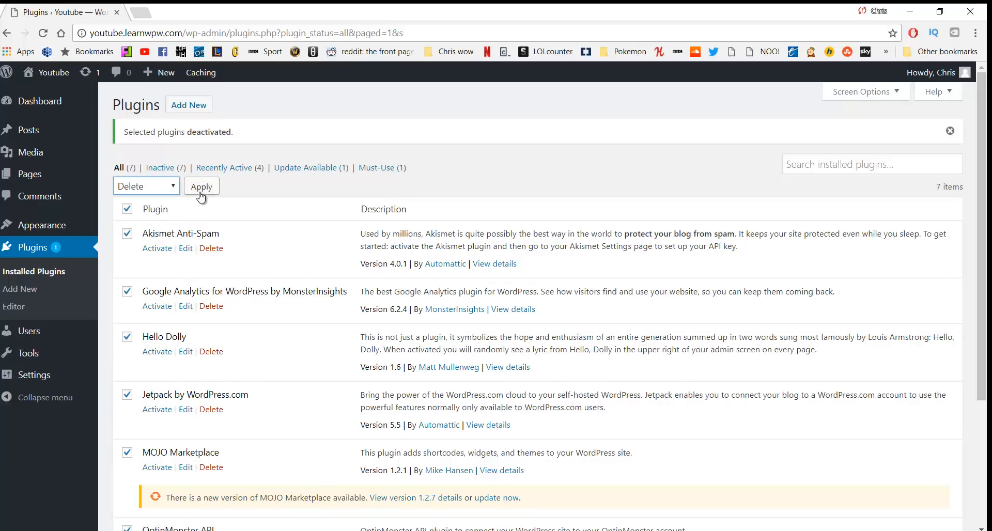
click(201, 195)
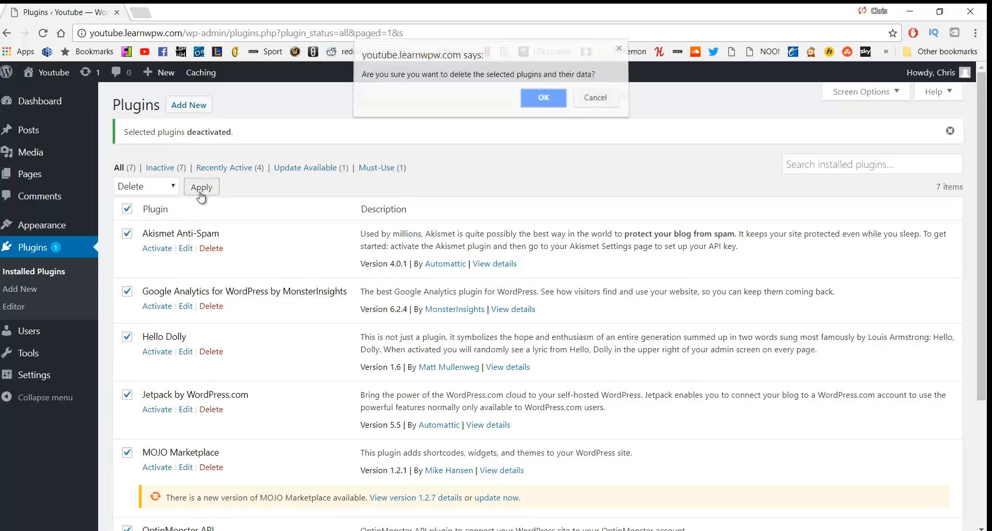
click(533, 106)
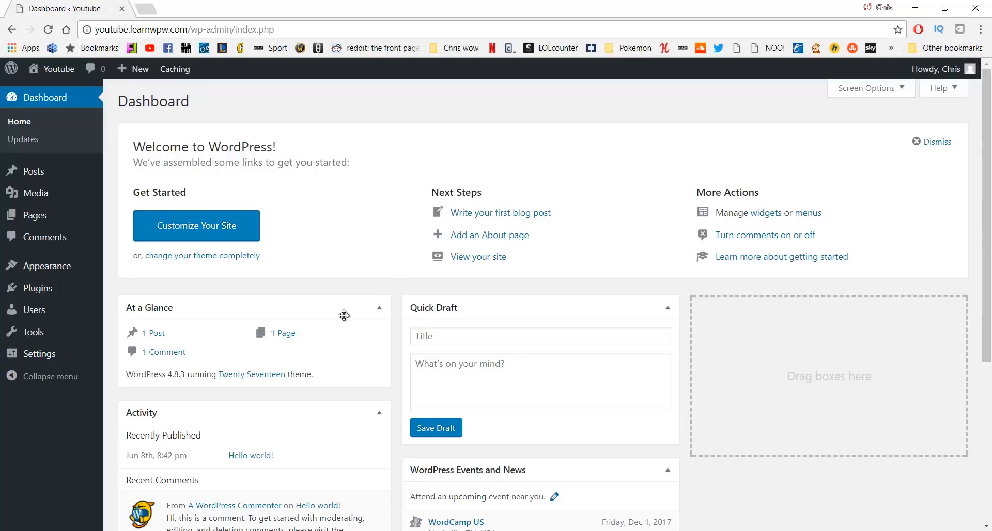
Open the live site in a new tab, view the Hello world! post, then return to Dashboard
mouse_move(57, 71)
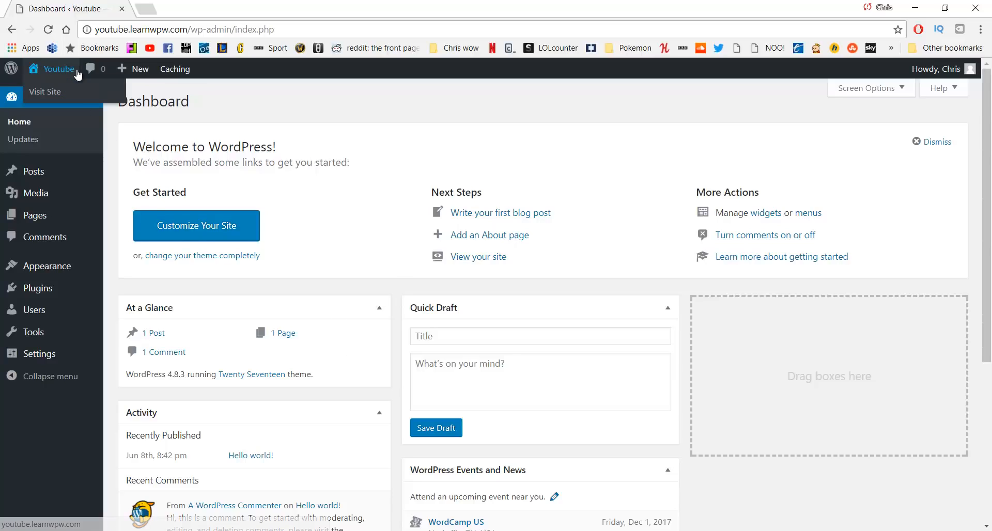
middle_click(62, 94)
click(201, 11)
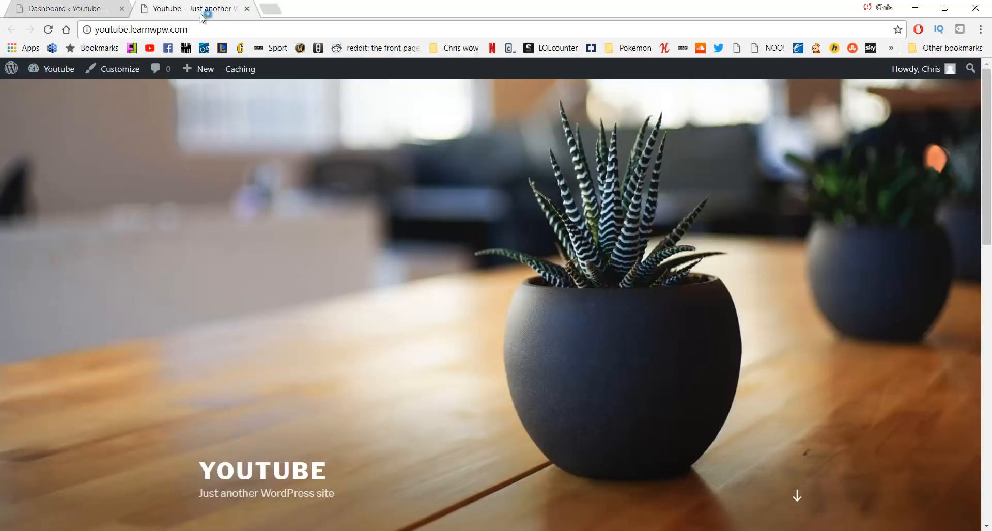
scroll(586, 213, down, 7)
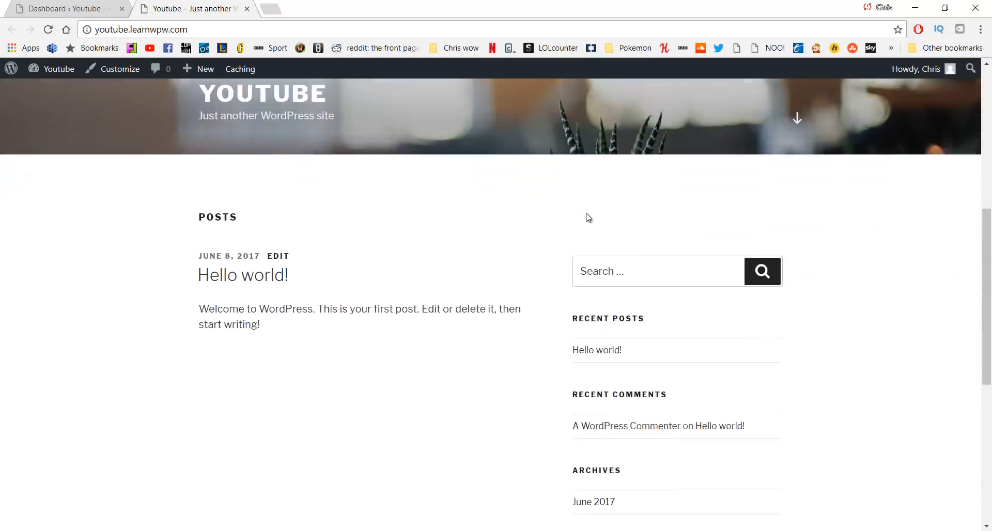
click(599, 349)
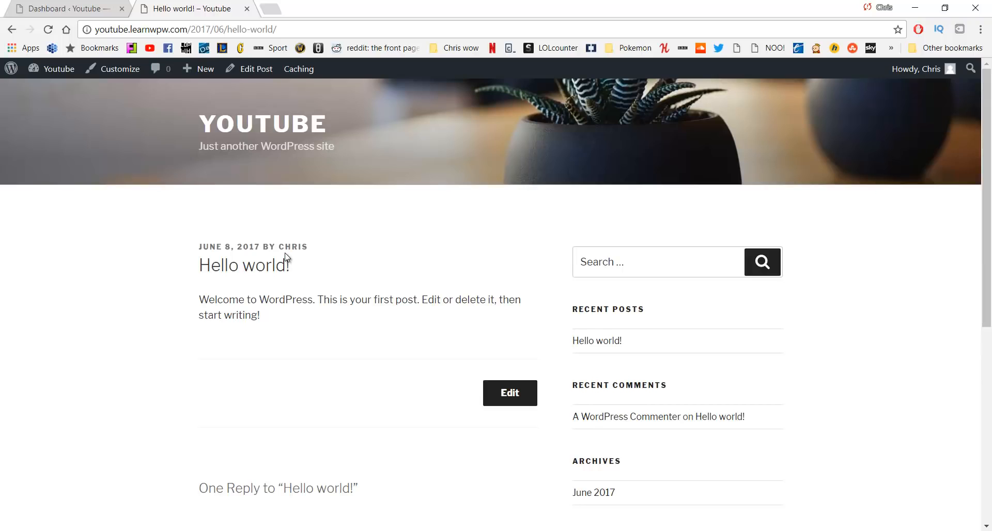
click(60, 4)
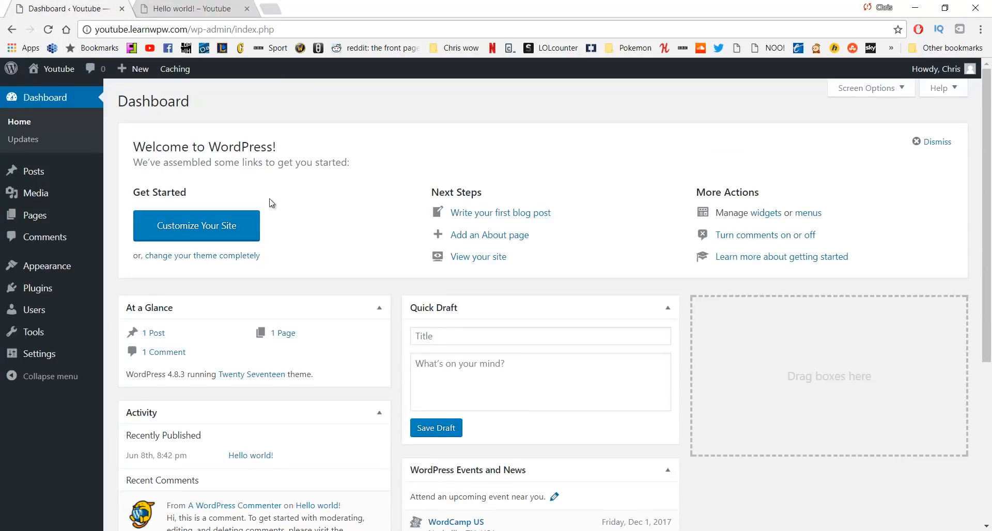
Set the permalink structure to Post name in Permalink Settings and save
mouse_move(44, 351)
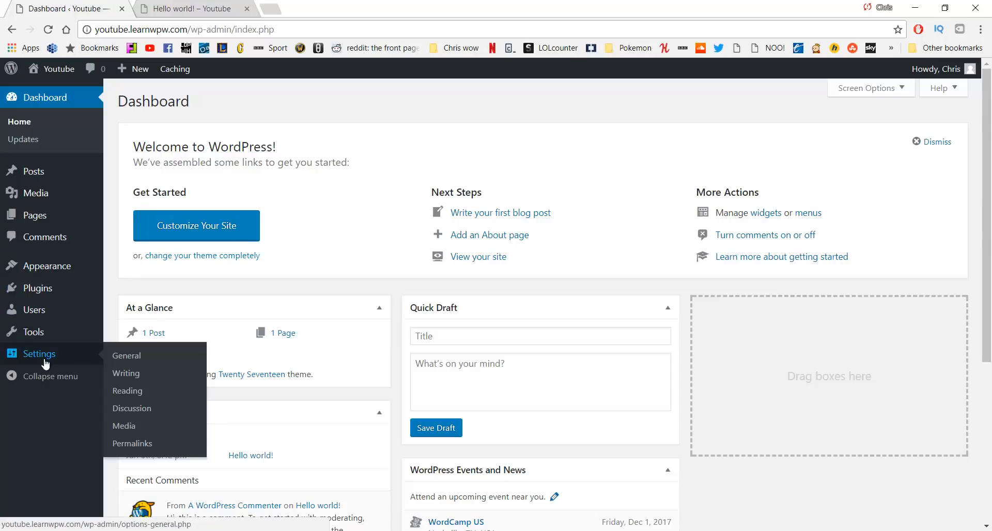
click(144, 448)
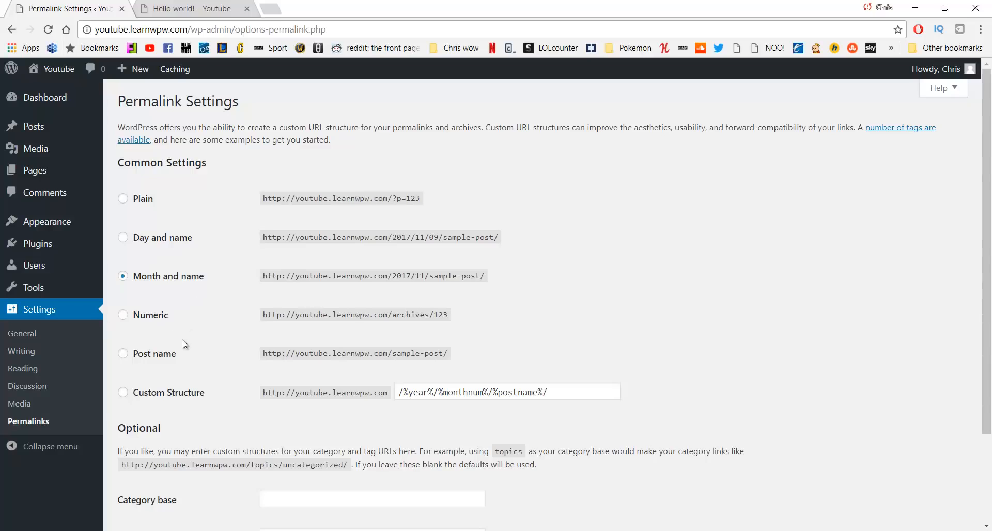
click(159, 356)
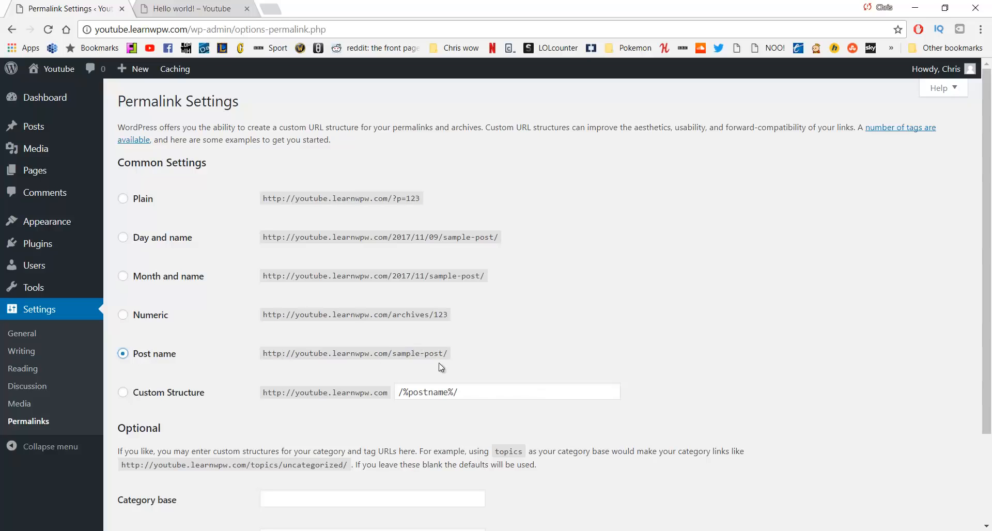
scroll(310, 361, down, 1)
scroll(306, 306, down, 1)
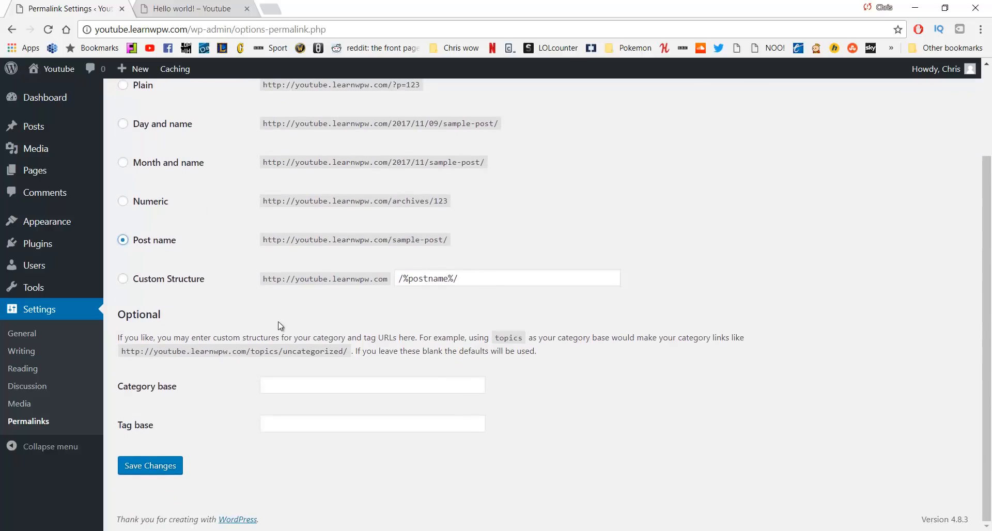
click(157, 467)
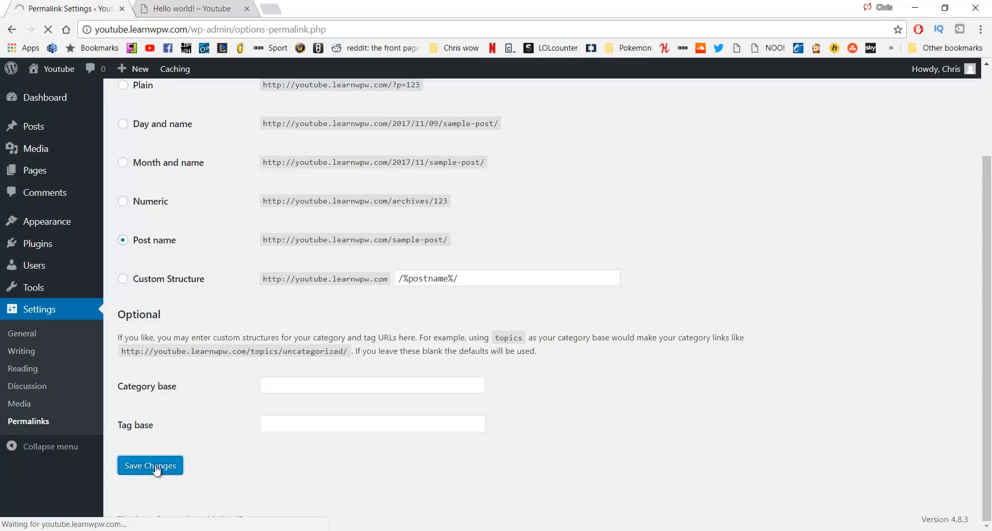
Close the old post tab, then open the live site's Hello world! post to confirm its /hello-world/ address
middle_click(183, 12)
middle_click(60, 91)
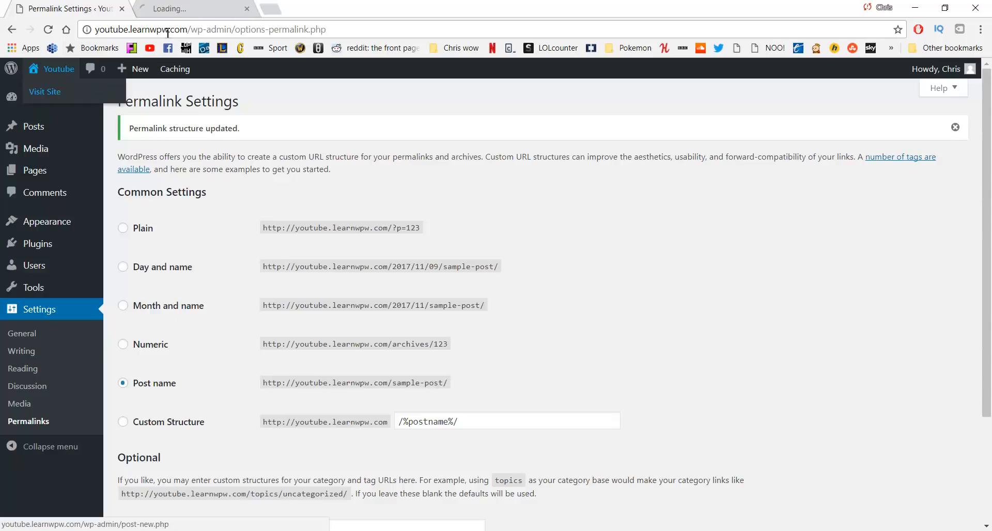
click(191, 9)
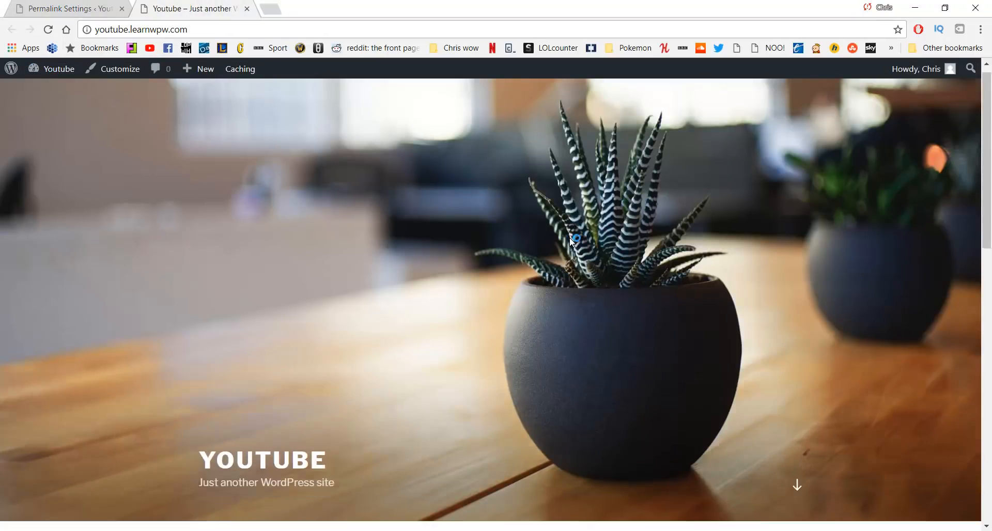
scroll(572, 241, down, 6)
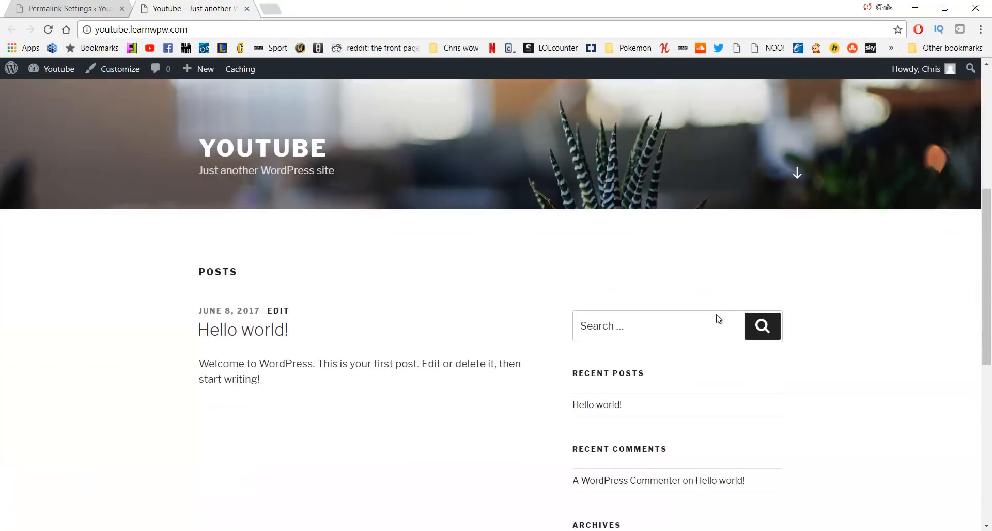
click(596, 408)
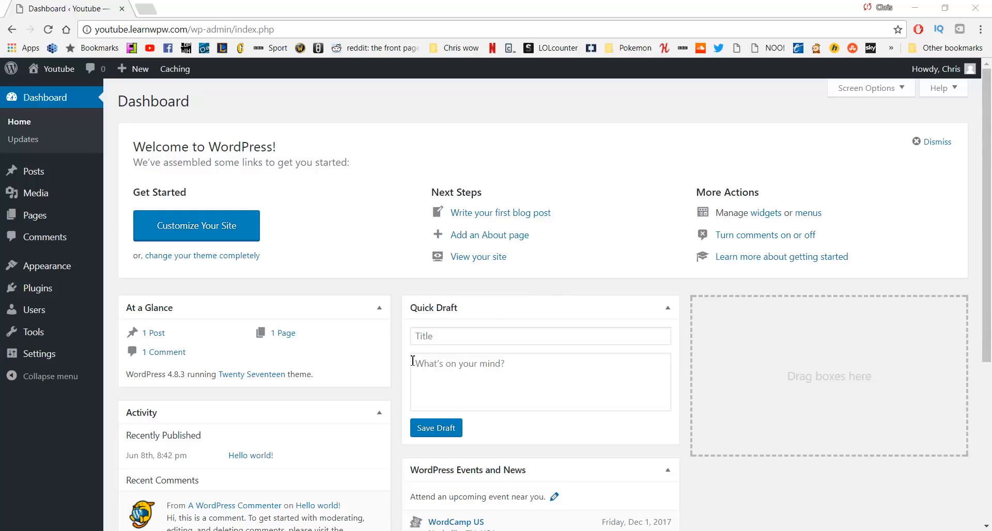
Go to Appearance > Themes and open the Add New themes page
mouse_move(30, 268)
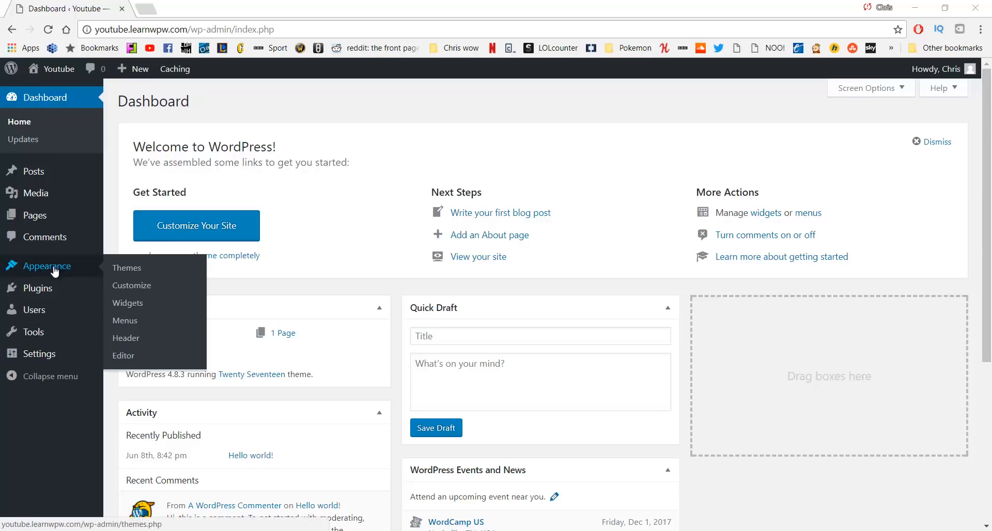
click(126, 274)
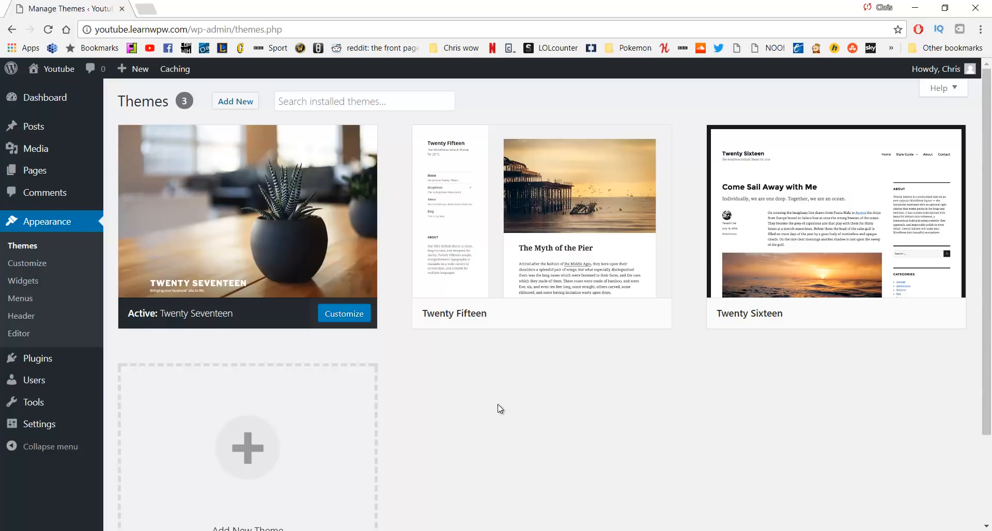
scroll(465, 348, down, 2)
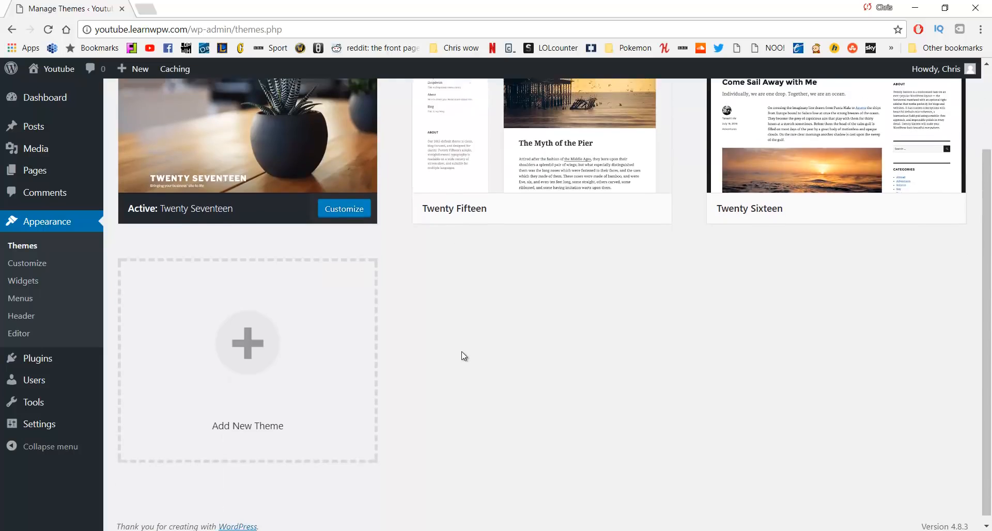
scroll(463, 355, up, 2)
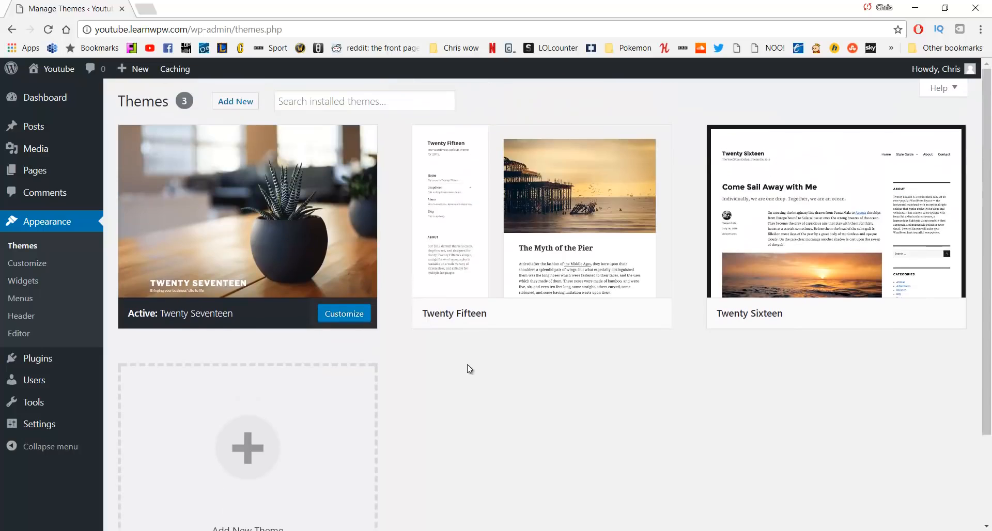
click(233, 101)
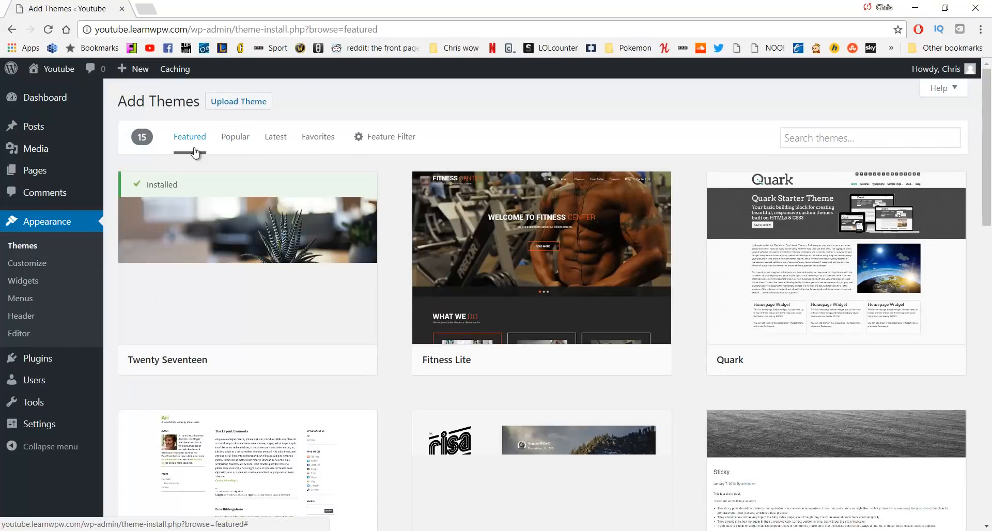
scroll(343, 194, down, 9)
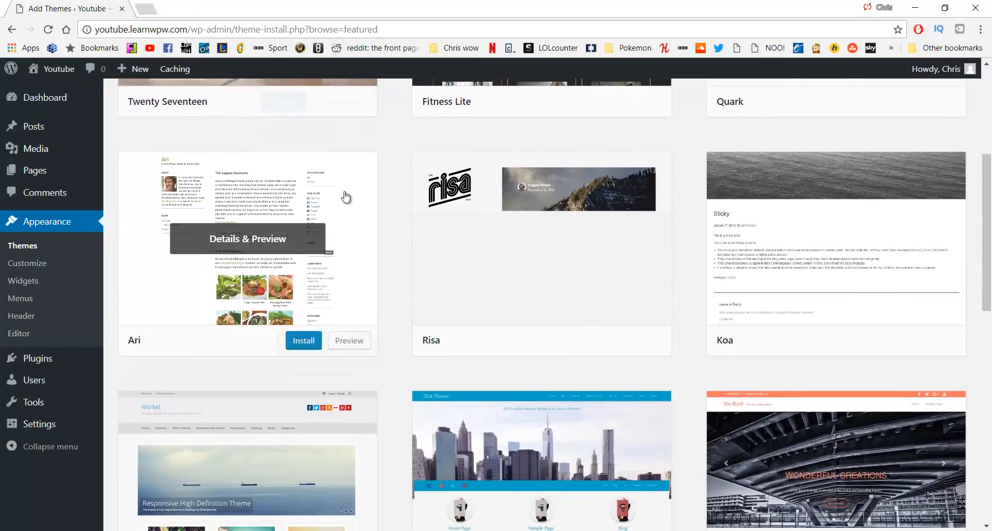
scroll(339, 284, up, 9)
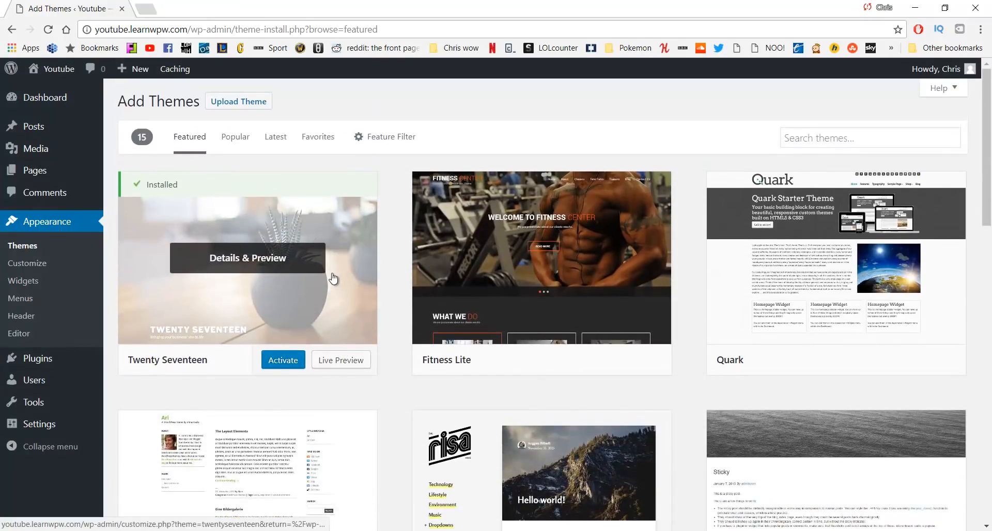
List the Popular themes, then preview Twenty Fourteen and close the preview
click(241, 148)
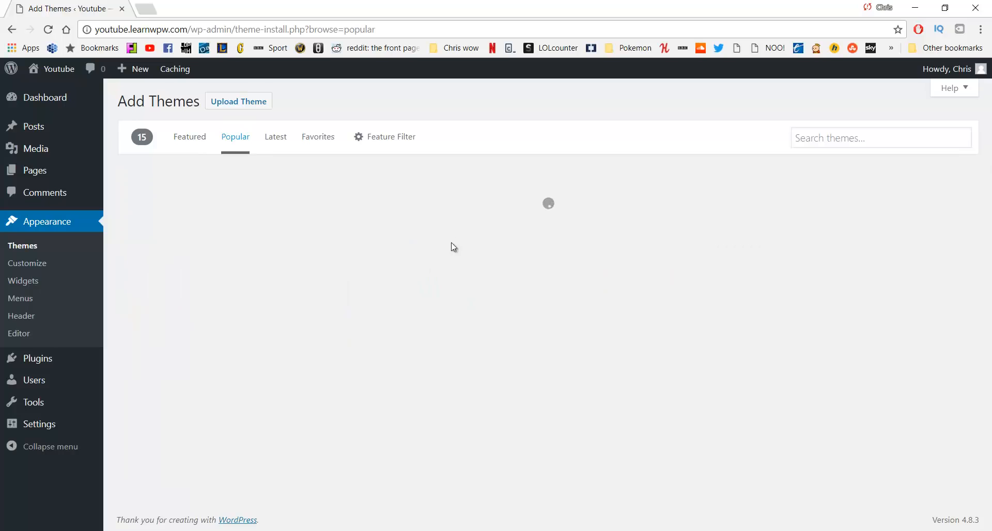
scroll(558, 279, down, 4)
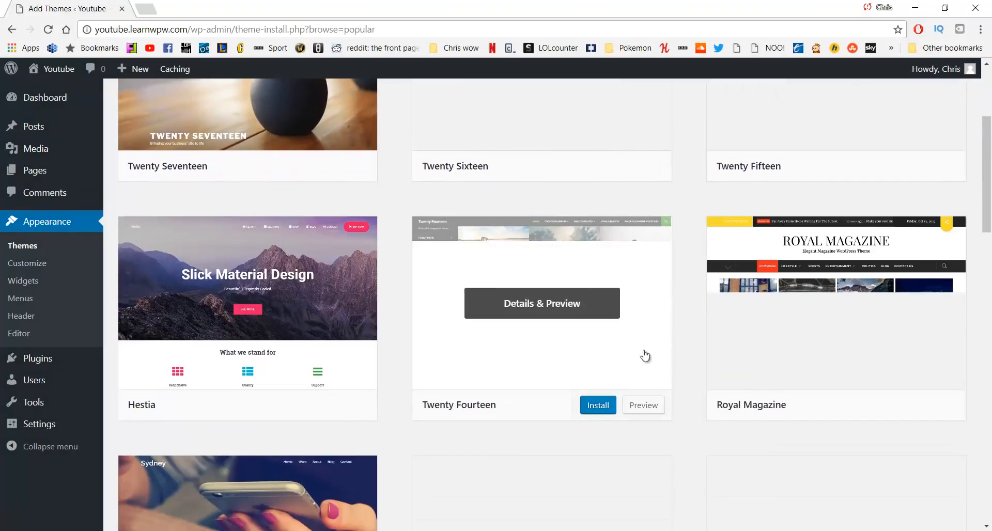
click(529, 304)
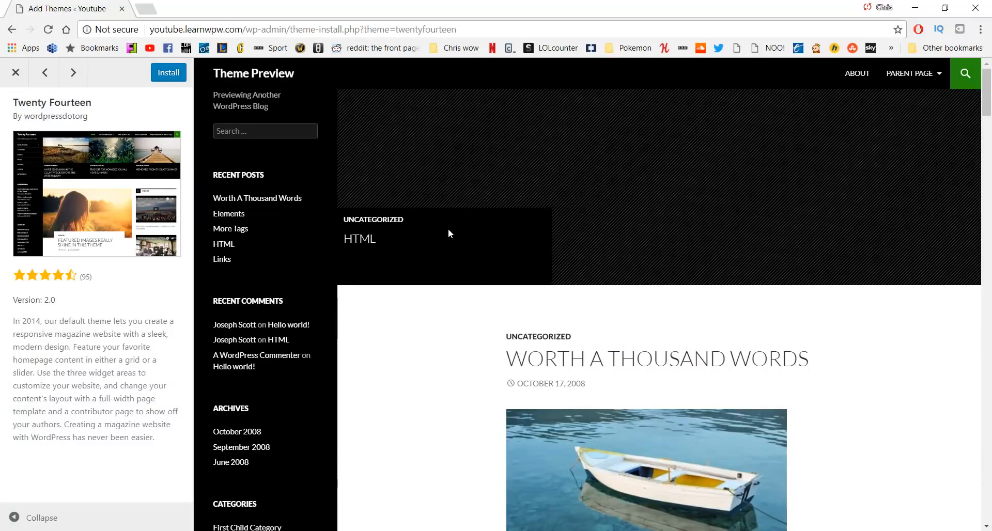
click(13, 72)
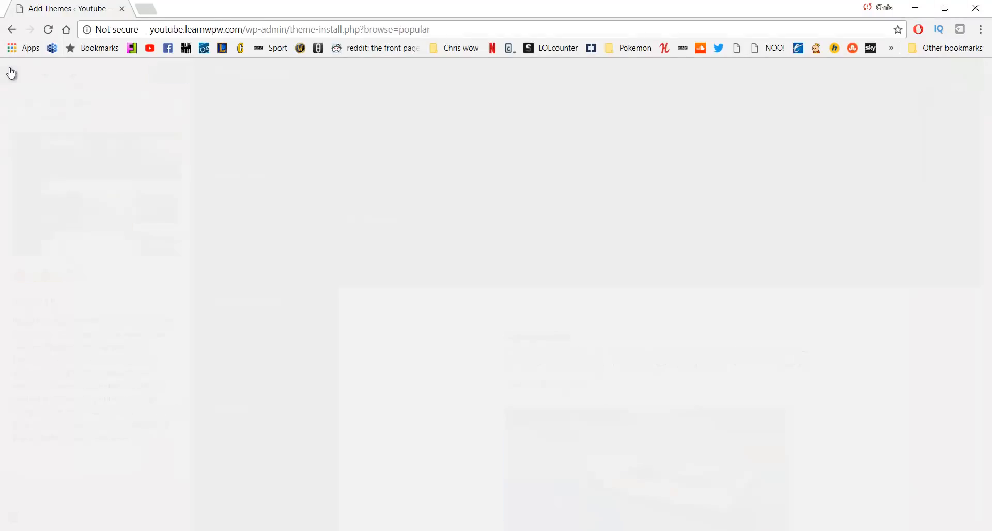
scroll(687, 249, up, 3)
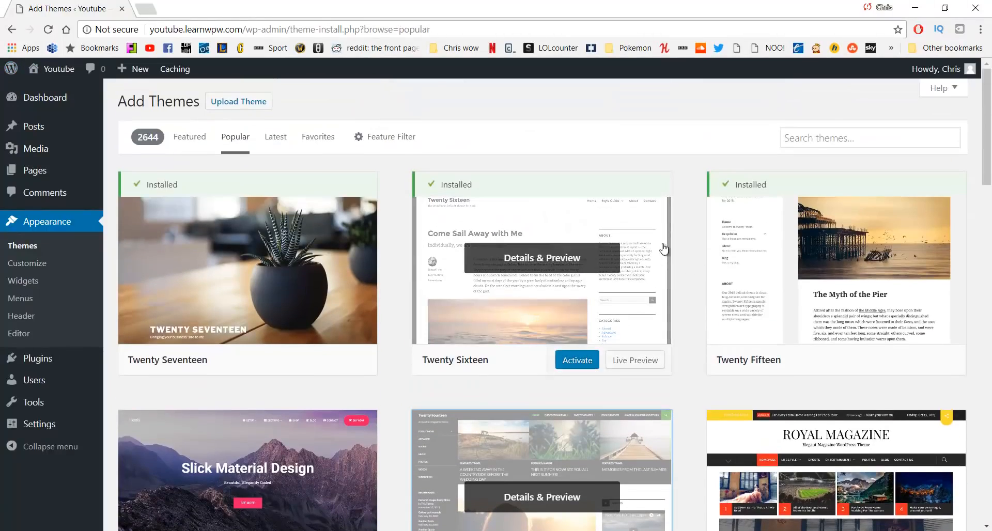
Search themes for 'Oceanw', then install and activate OceanWP
click(815, 137)
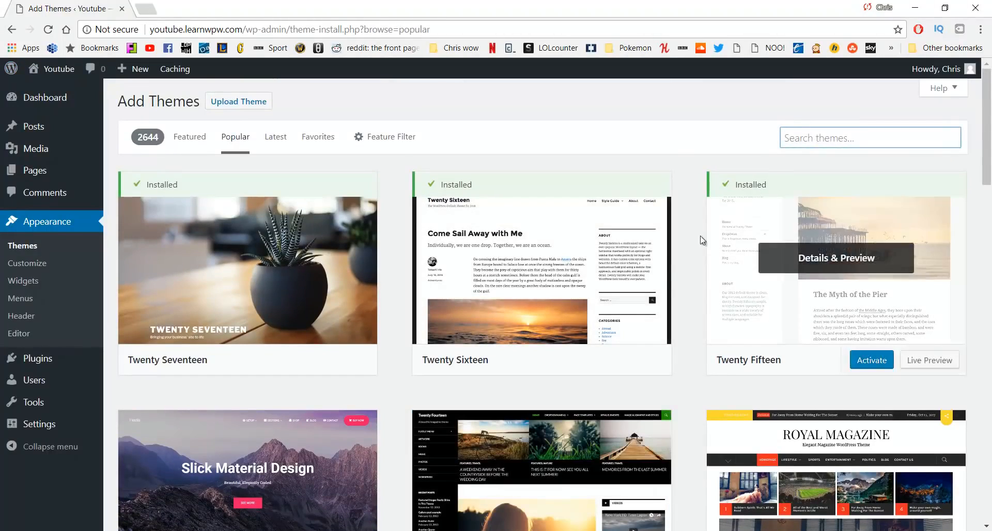
text(Oce)
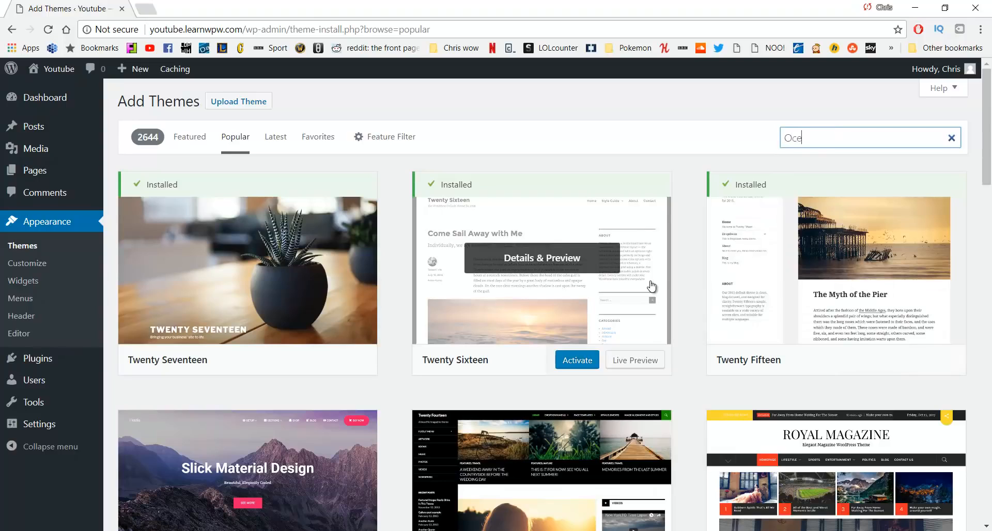
text(anwp)
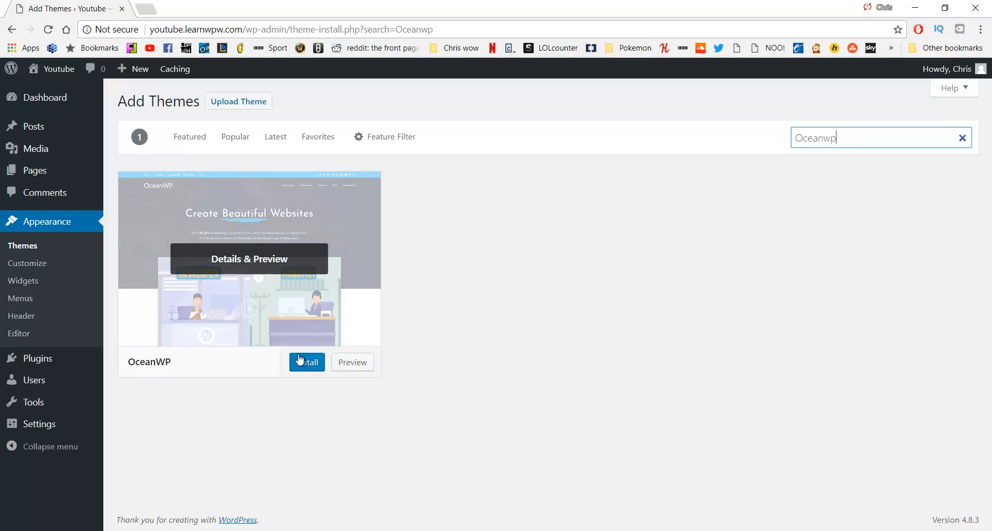
click(302, 363)
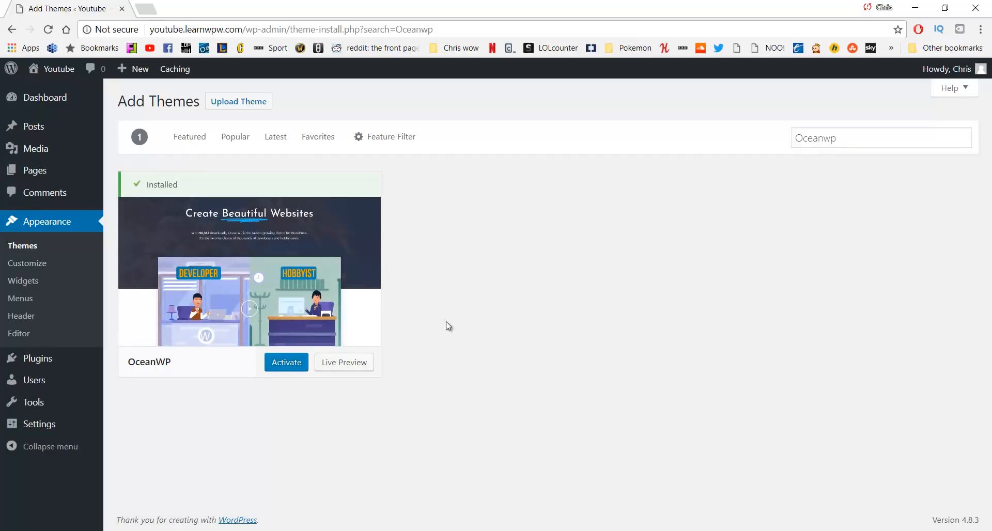
click(283, 371)
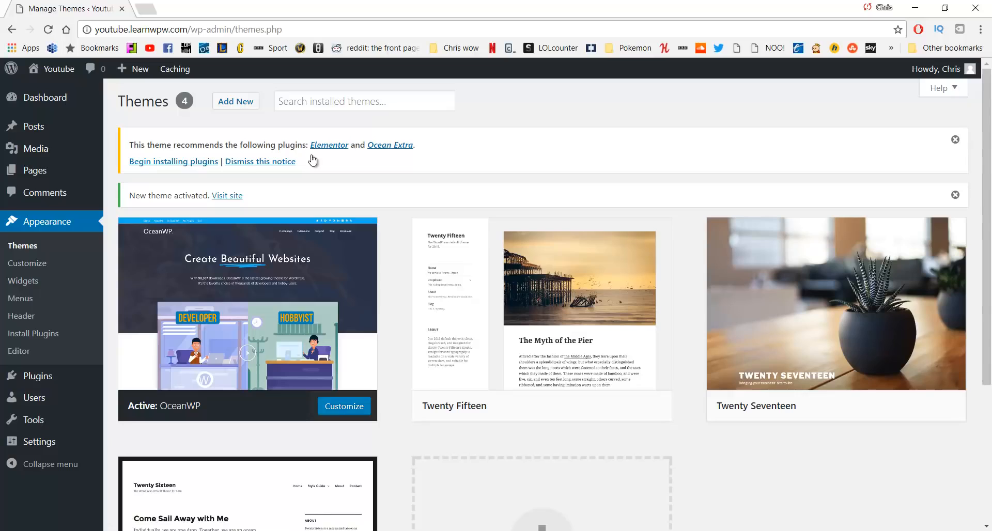
Bulk-install and activate the recommended Elementor and Ocean Extra plugins, then return to the Dashboard
click(167, 163)
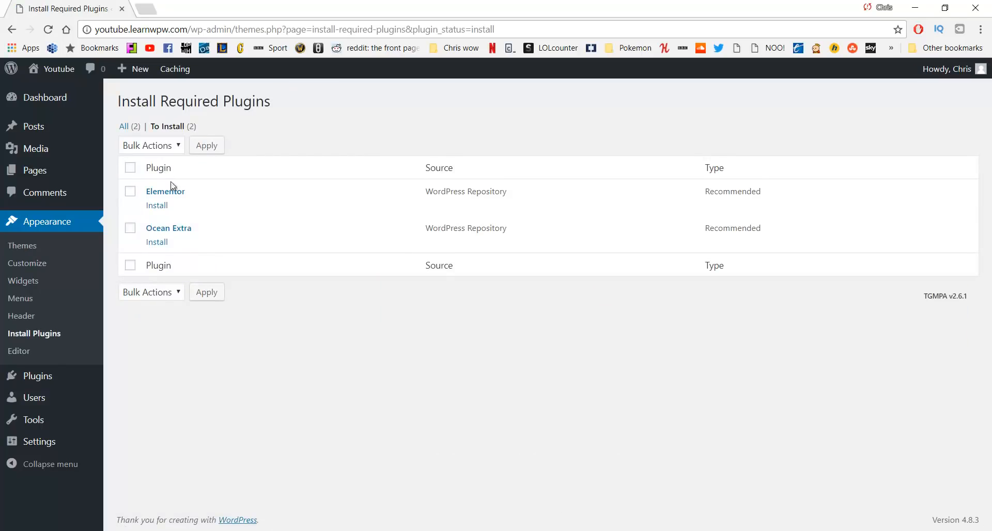
click(130, 191)
click(130, 230)
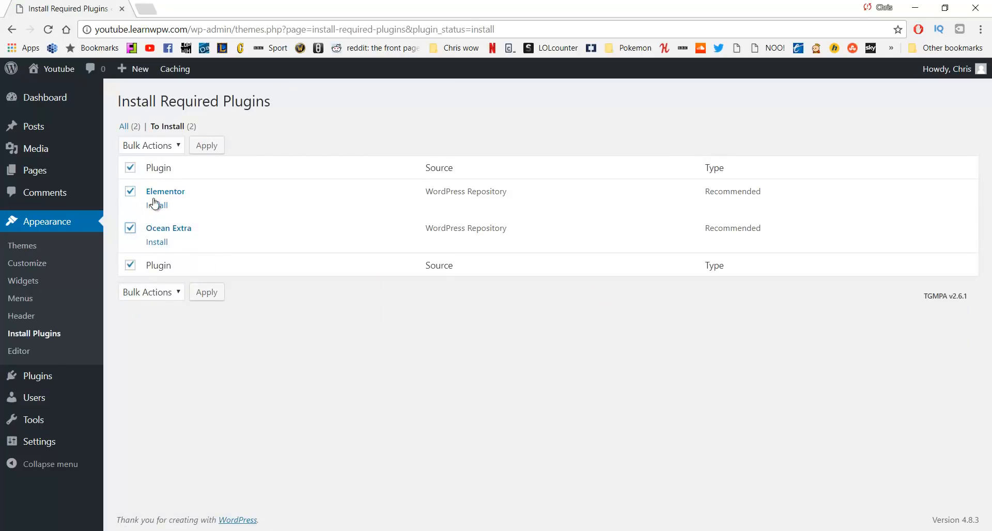
click(168, 147)
click(162, 170)
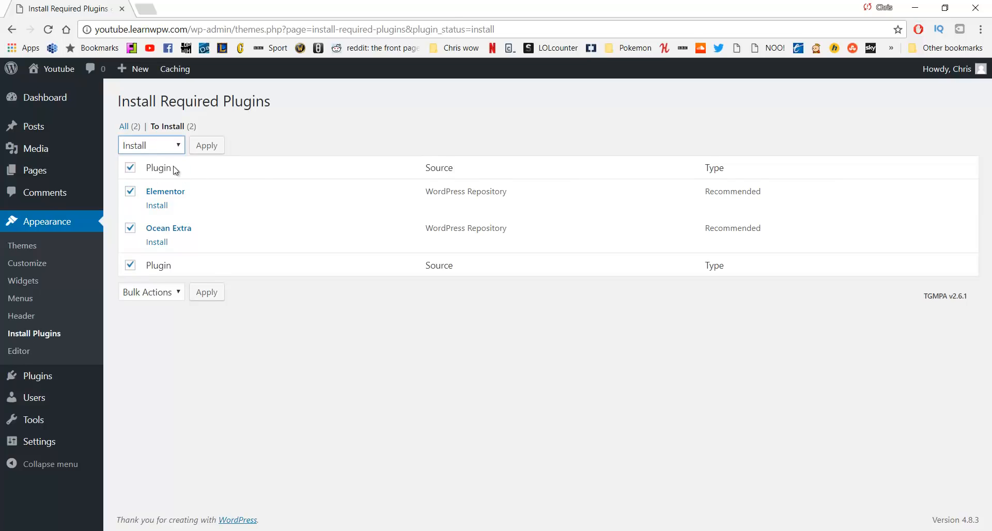
click(207, 150)
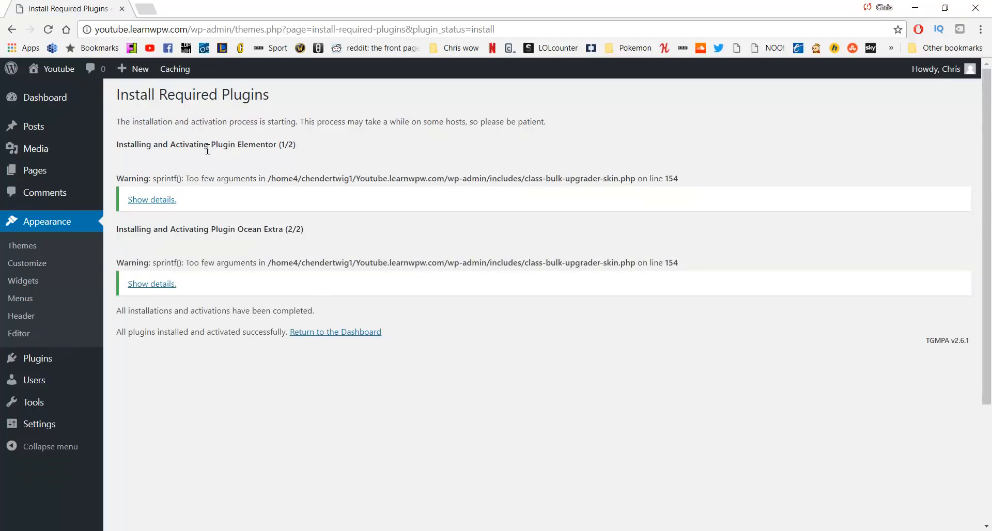
click(315, 335)
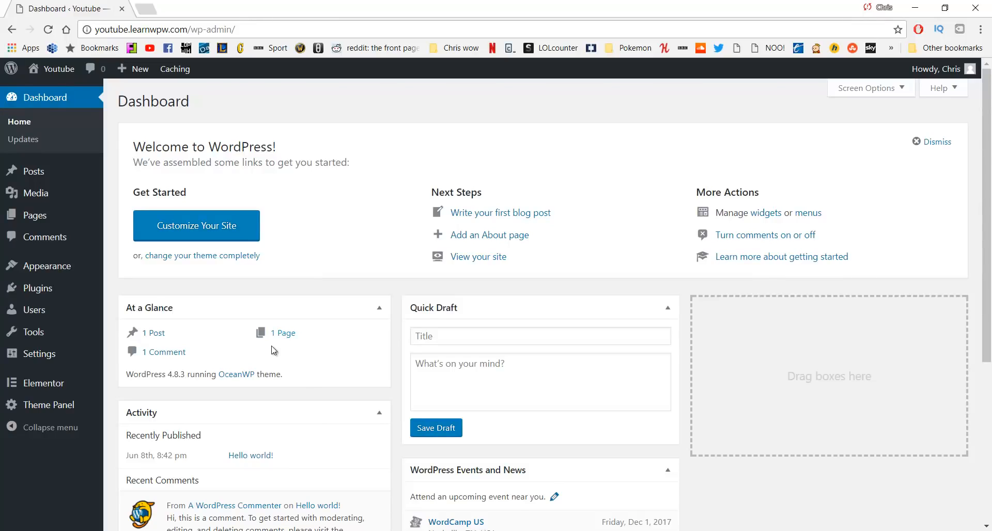
middle_click(67, 75)
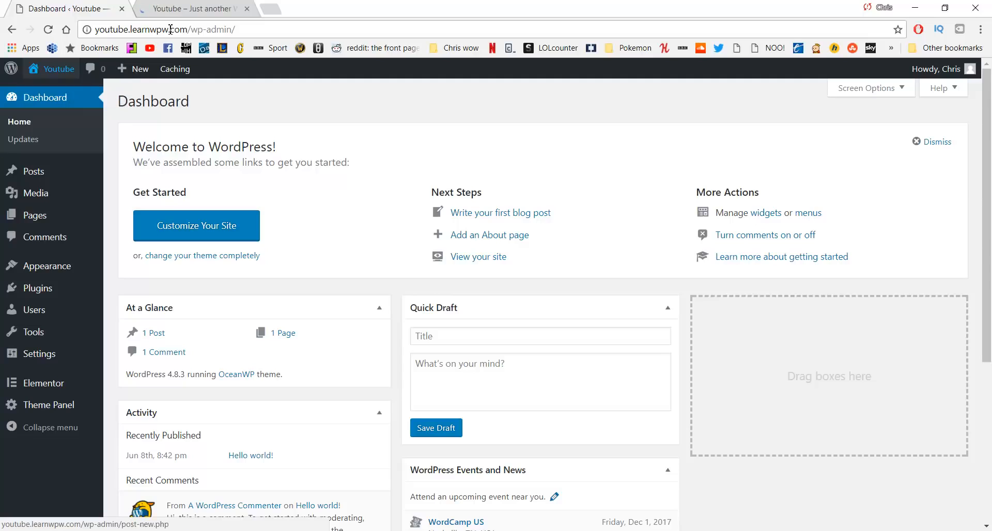
click(201, 8)
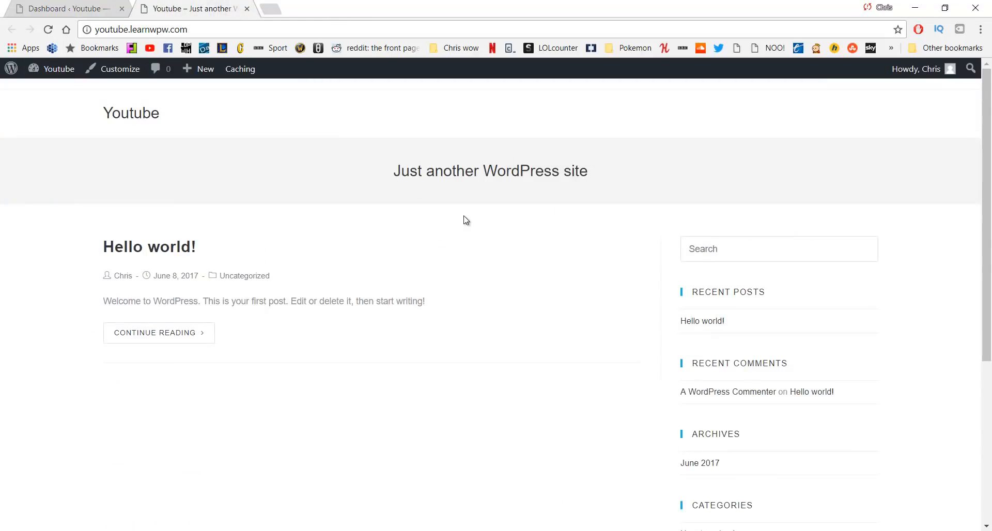
scroll(466, 220, down, 5)
scroll(465, 219, up, 5)
key(ctrl+w)
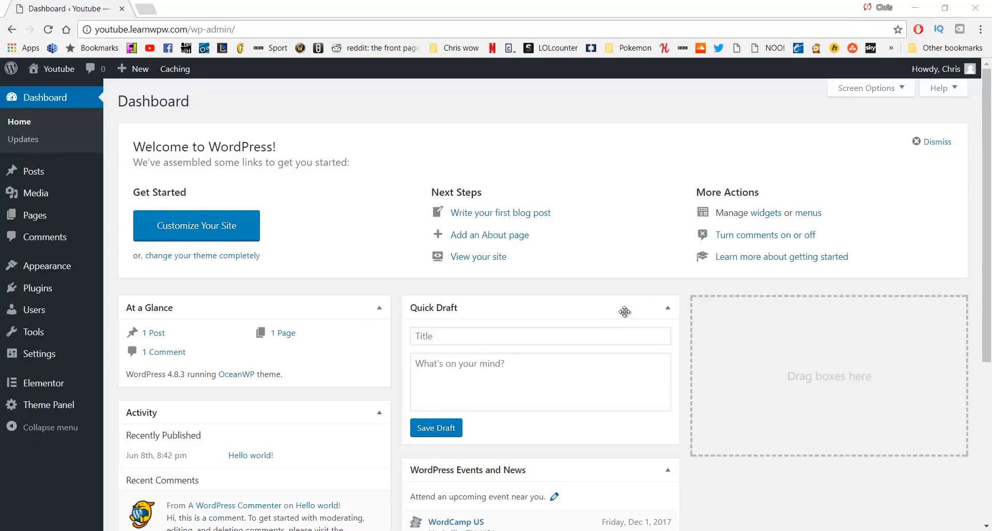
Move the Sample Page to the Trash from Pages > All Pages
mouse_move(77, 220)
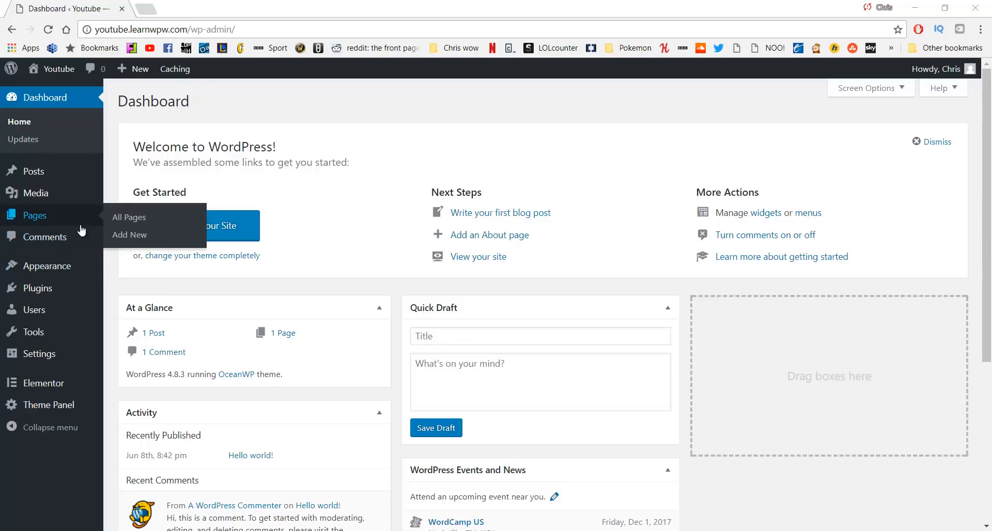
click(117, 229)
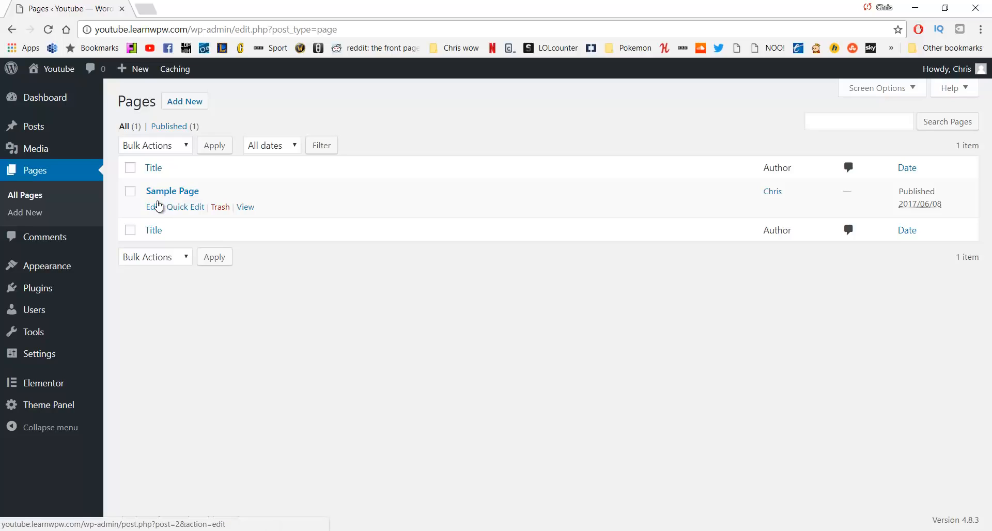
click(130, 195)
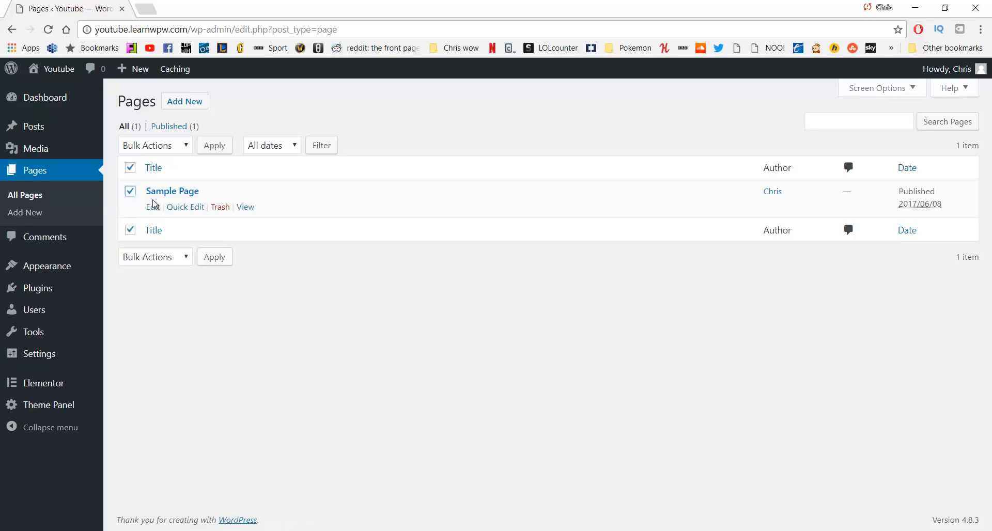
click(219, 206)
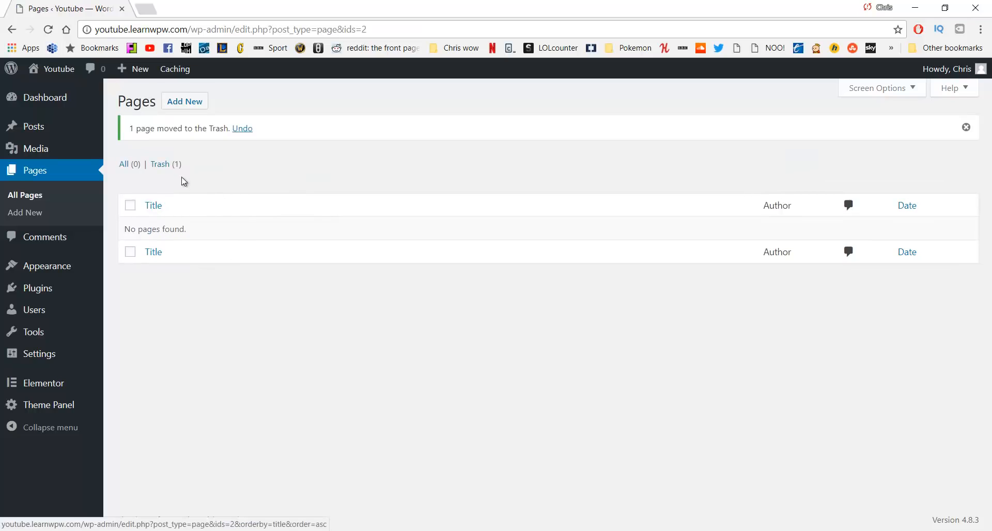
Permanently delete the Sample Page from the Trash, then start a new page
click(165, 165)
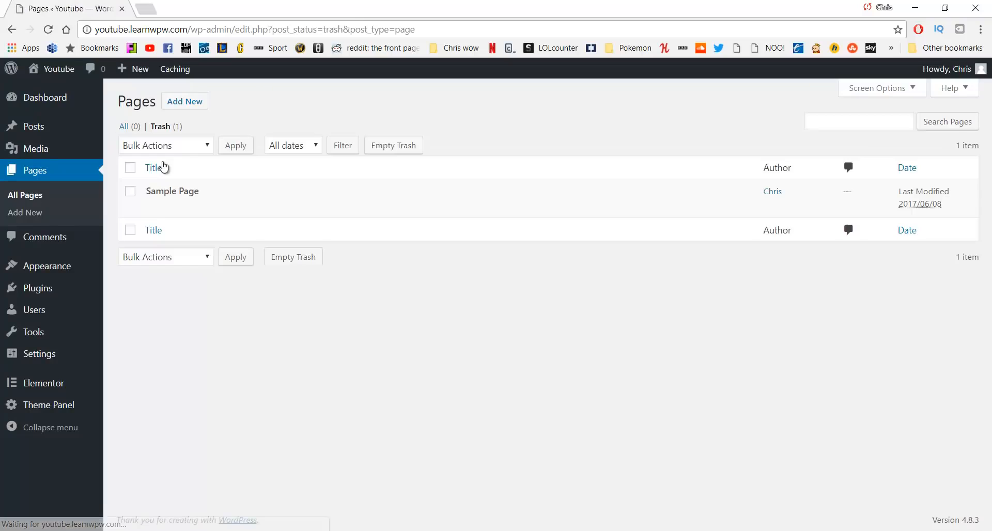
click(130, 192)
click(194, 207)
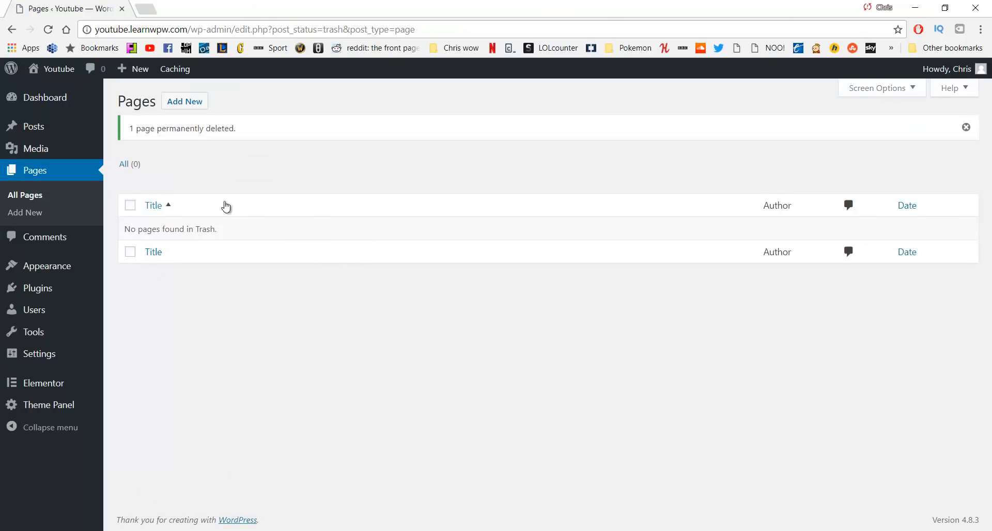
click(180, 108)
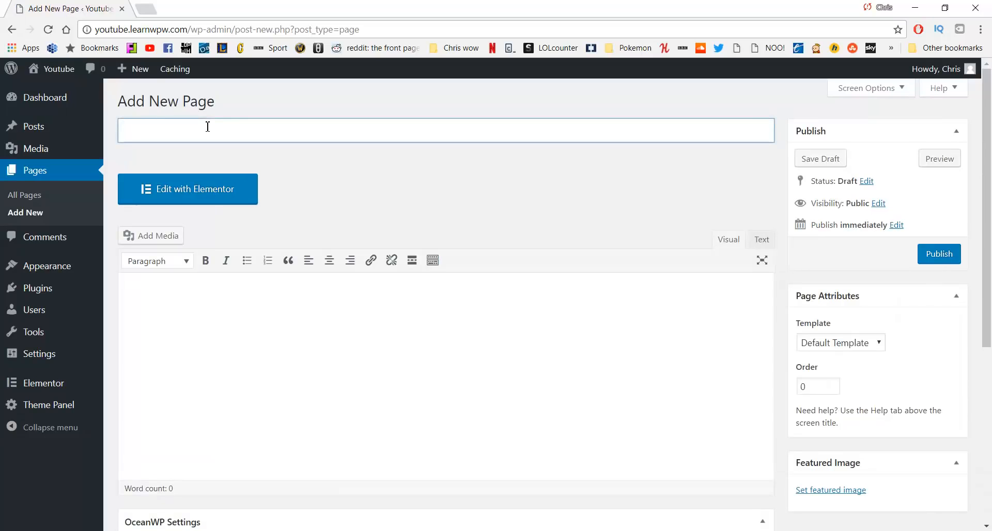
Publish a page titled Home, then start another new page
text(Home)
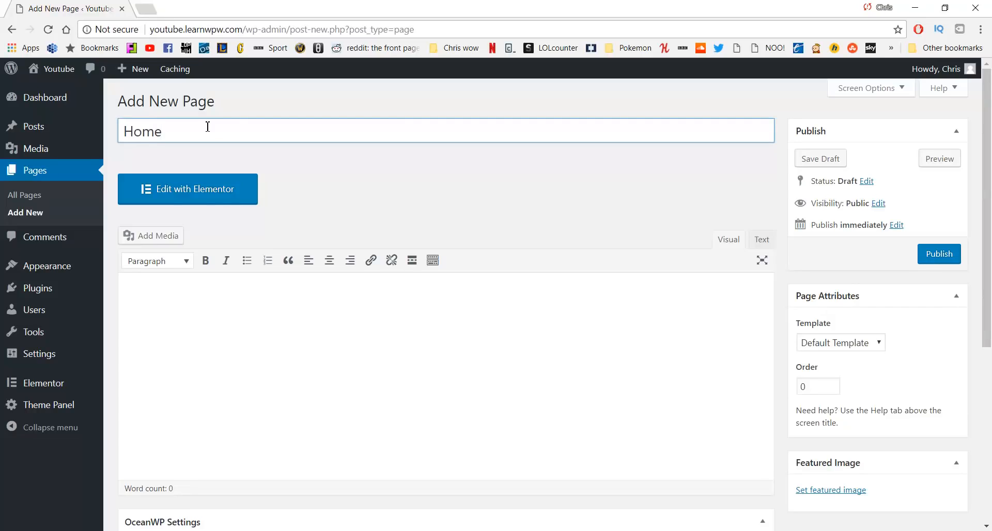
click(938, 254)
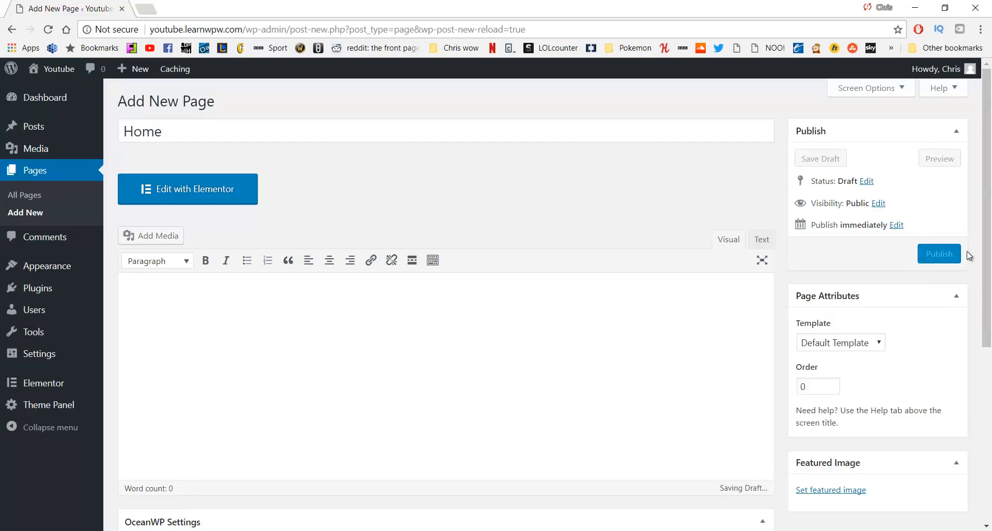
click(946, 254)
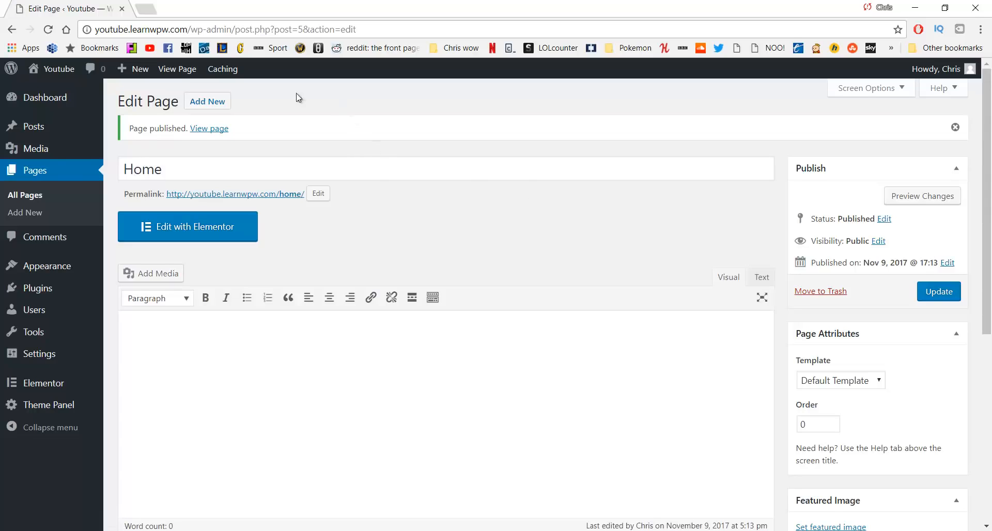
click(217, 104)
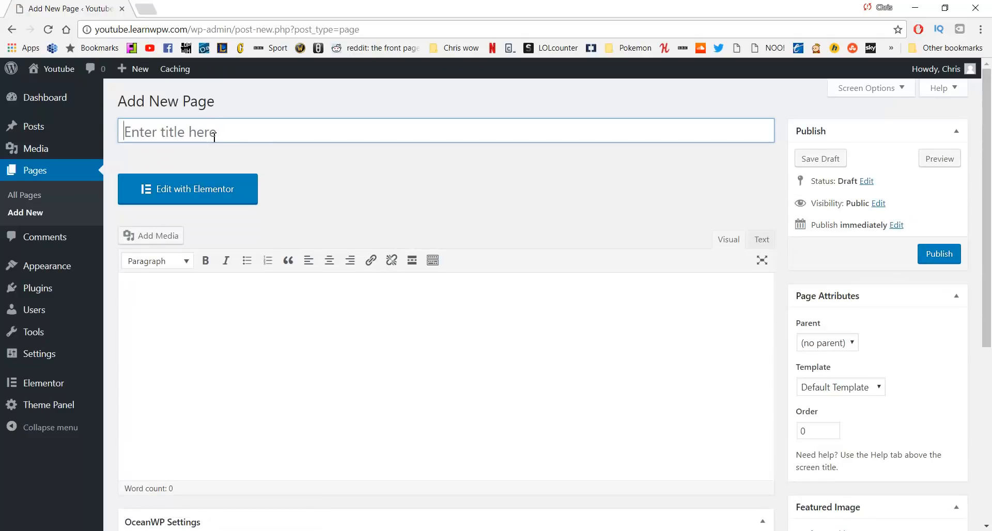
Publish a new page titled About
click(215, 137)
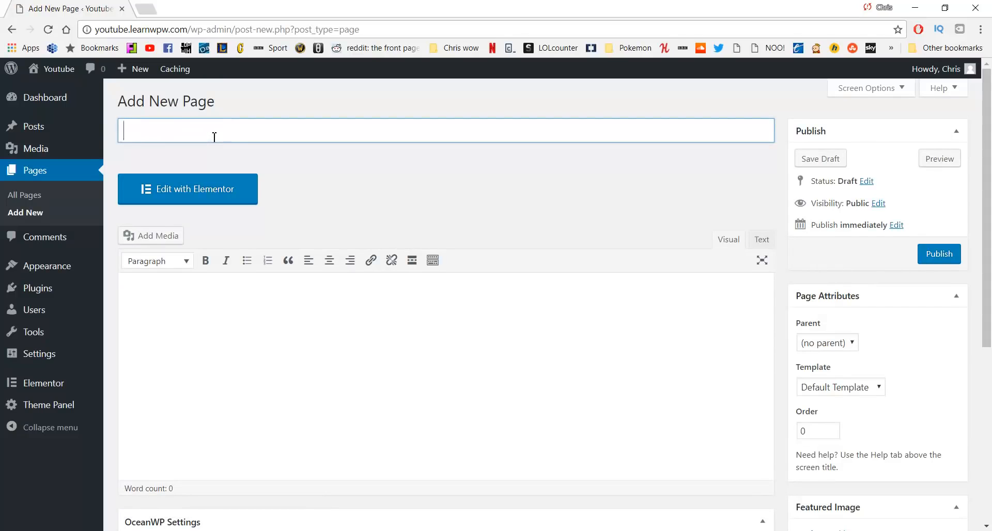
text(About)
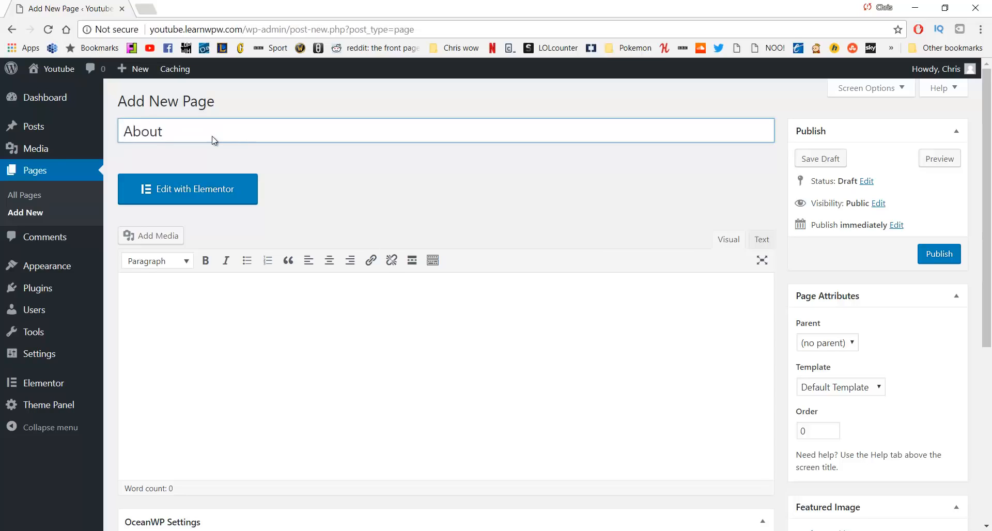
click(936, 254)
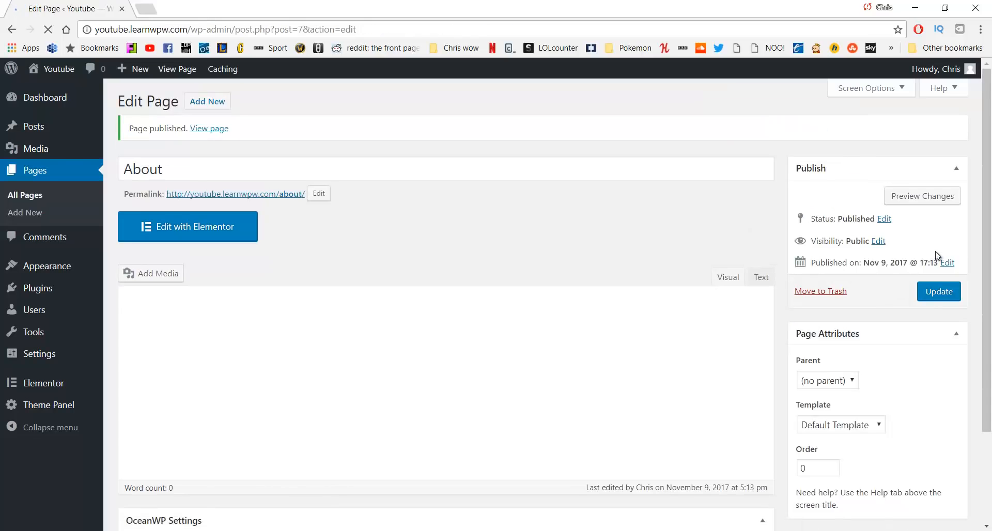
Create and publish a separate page titled Our Work, then start another new page
click(327, 166)
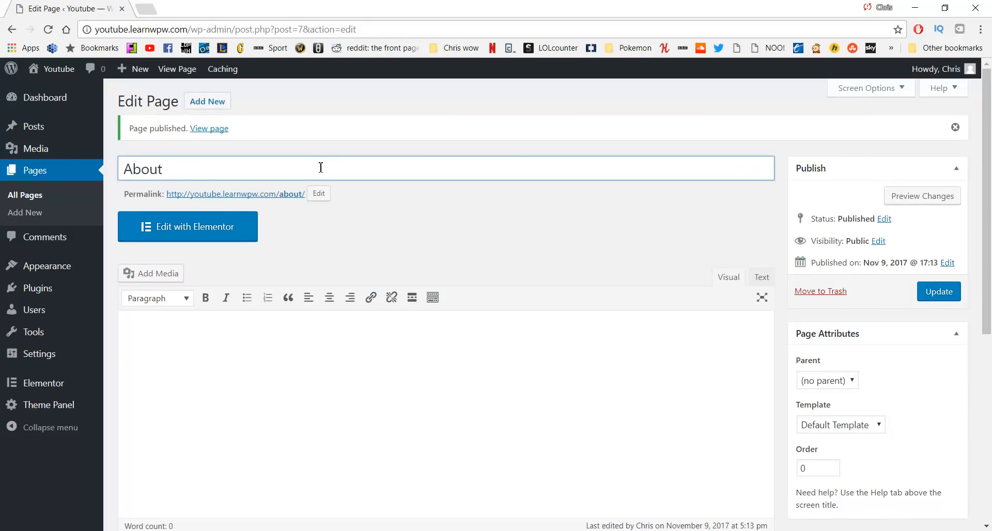
key(ctrl+a)
key(BackSpace)
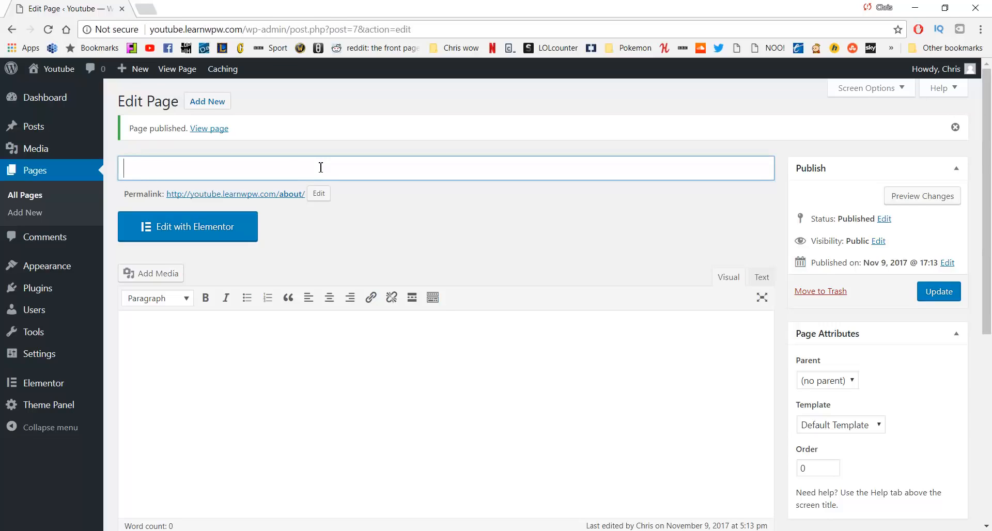
text(Our Work)
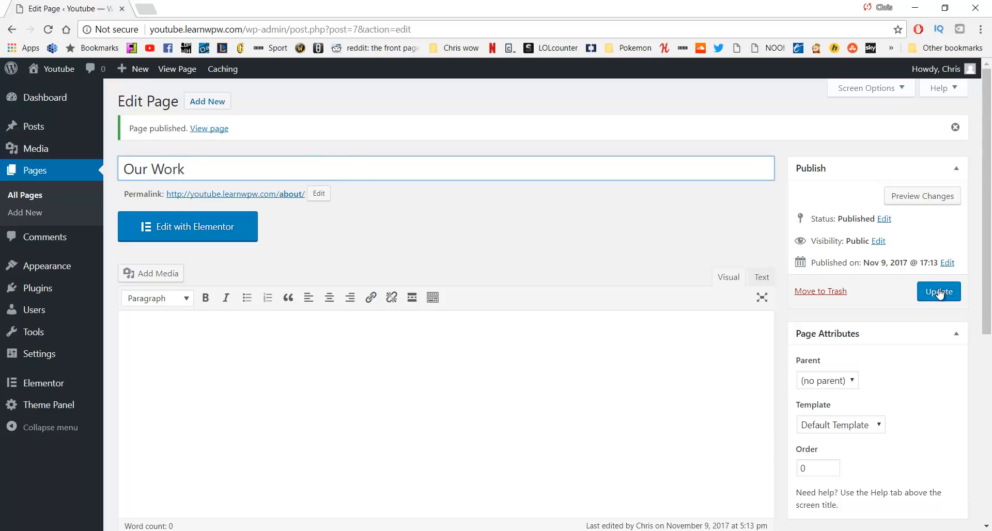
click(195, 107)
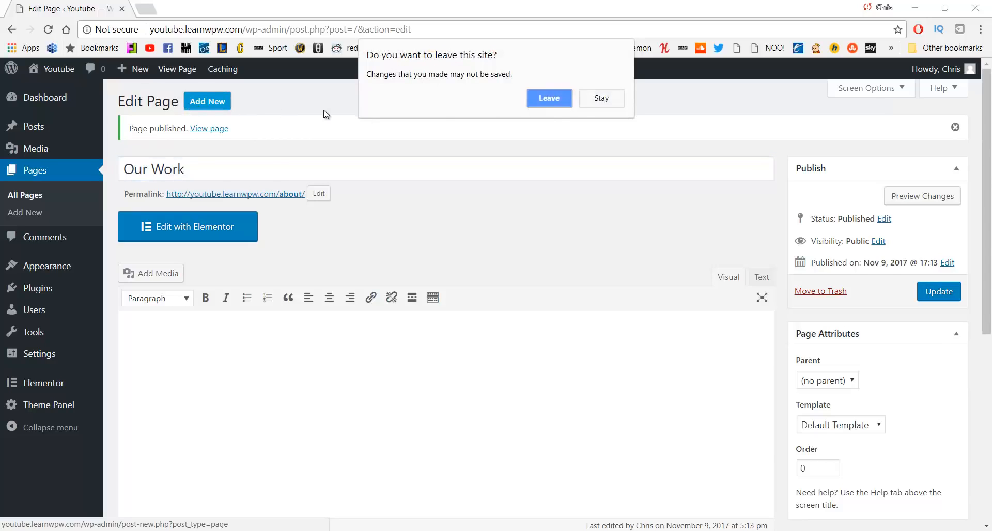
click(569, 98)
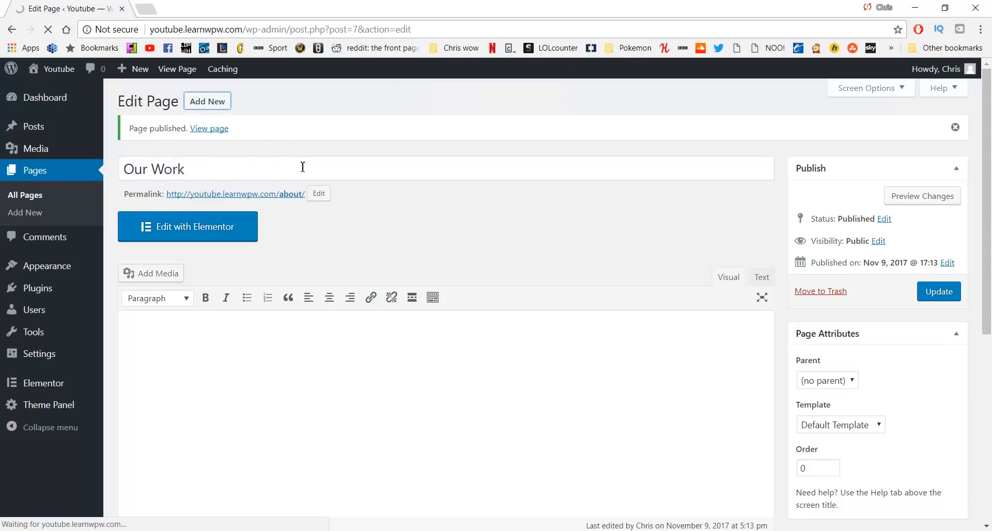
text(O)
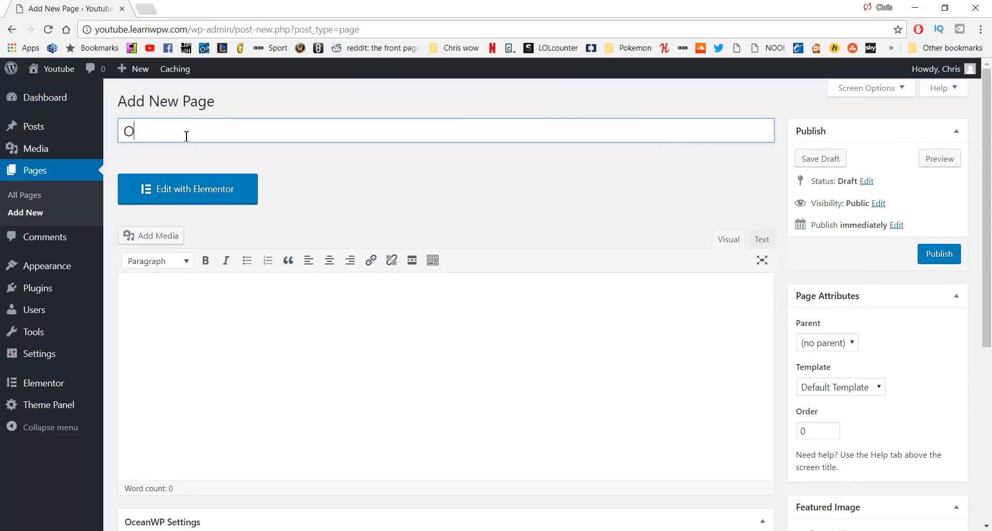
text(ur Work)
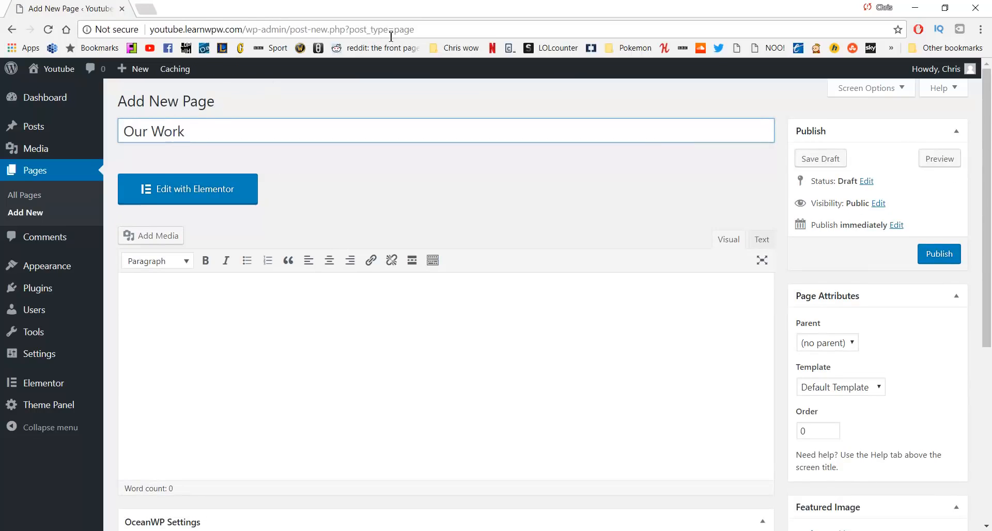
click(933, 254)
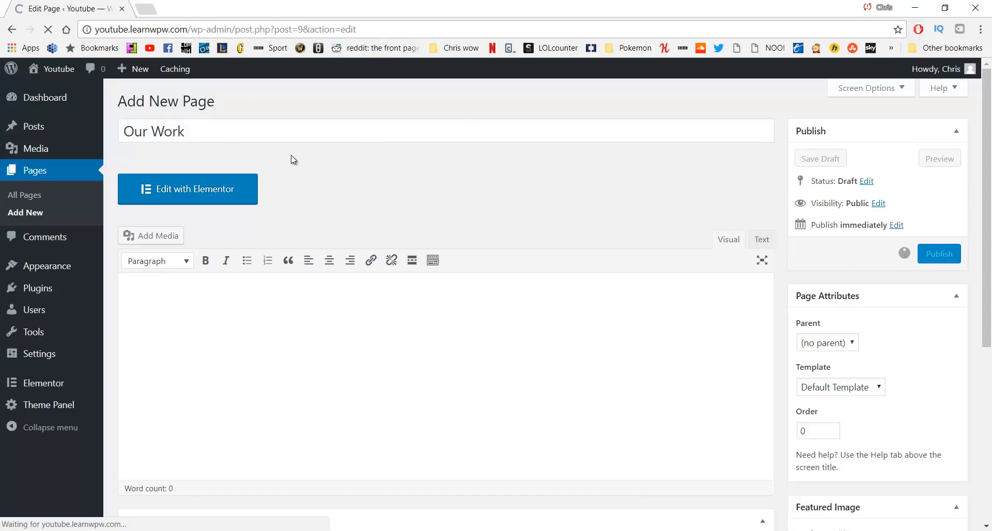
click(198, 100)
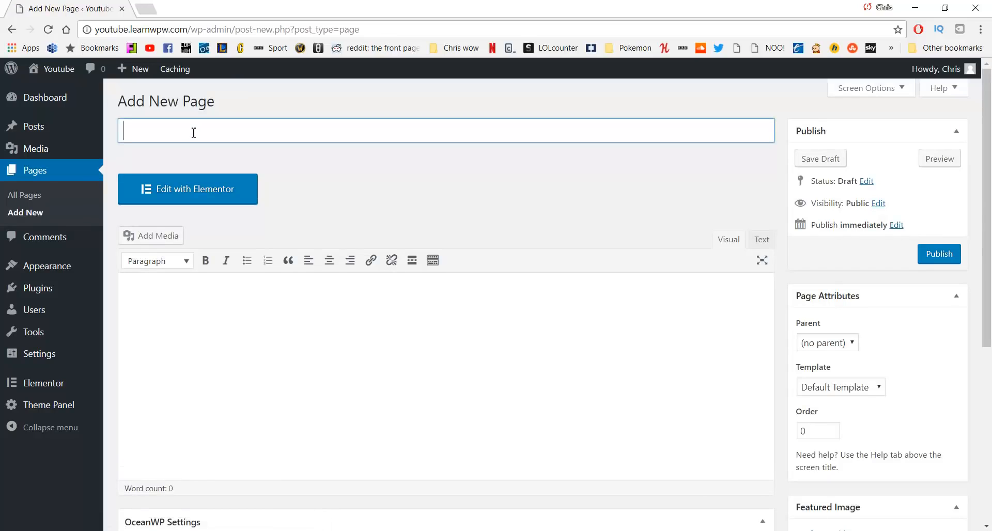
Publish a page titled Services, then start another new page
text(Service)
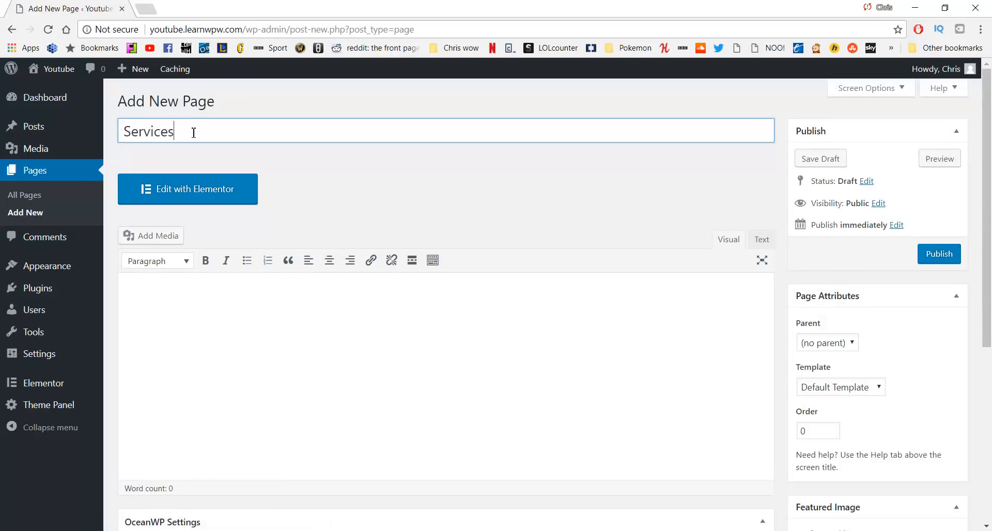
text(s)
click(928, 257)
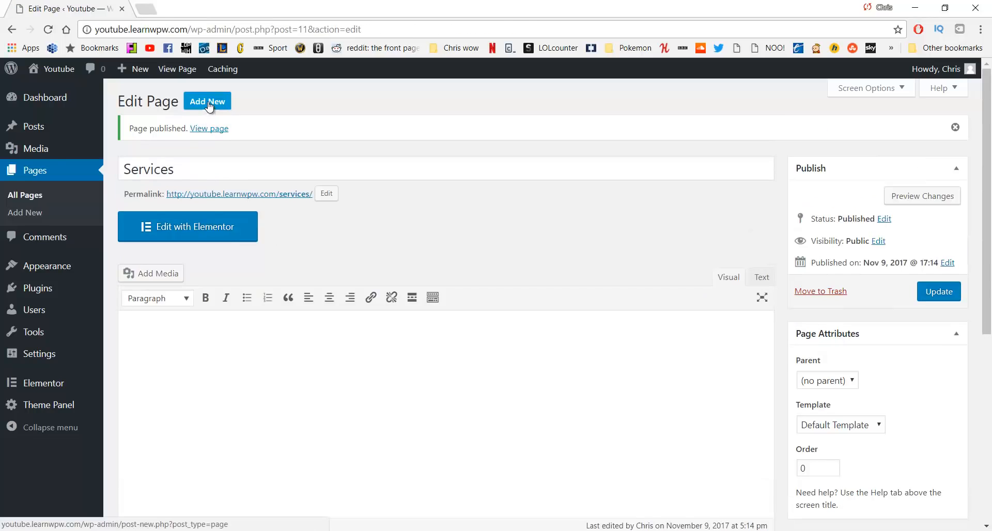
click(208, 103)
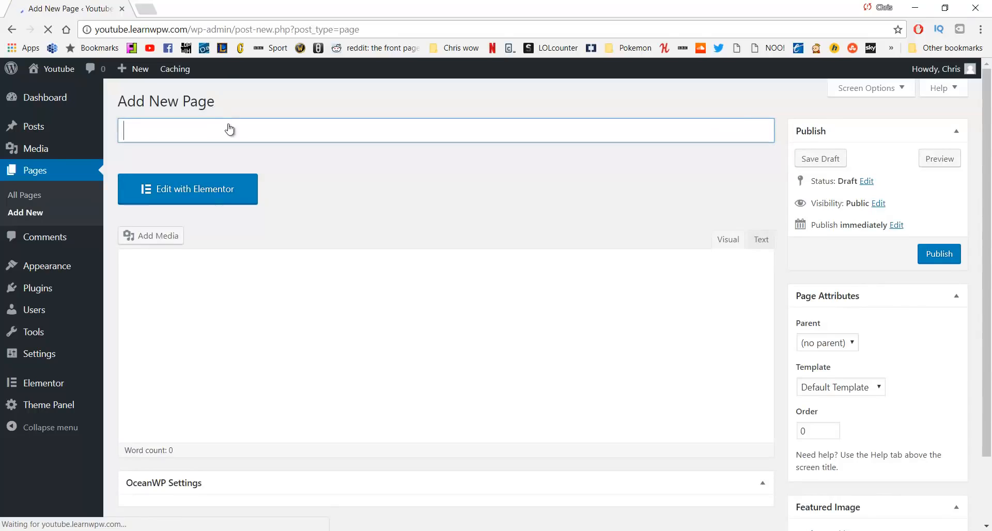
Publish a page titled Contact and return to the Dashboard
text(Contact)
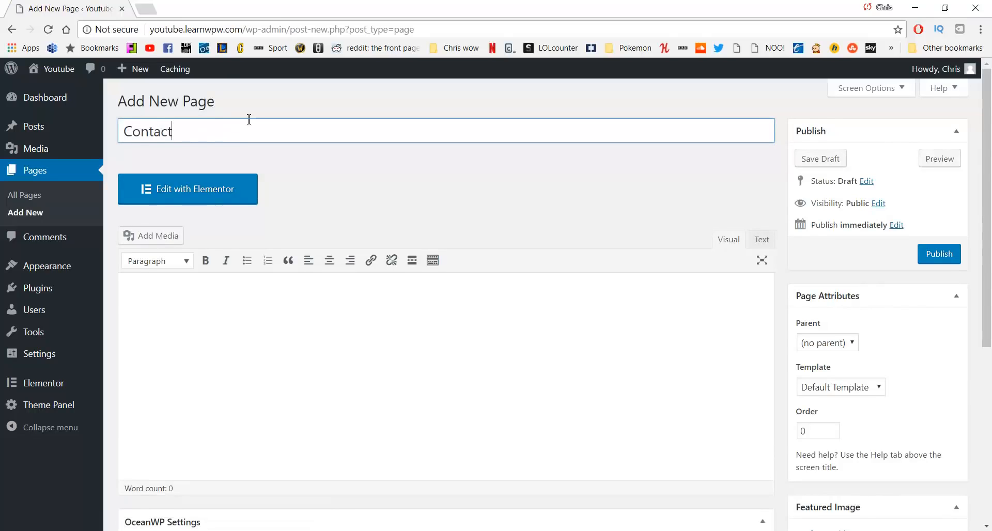
click(933, 254)
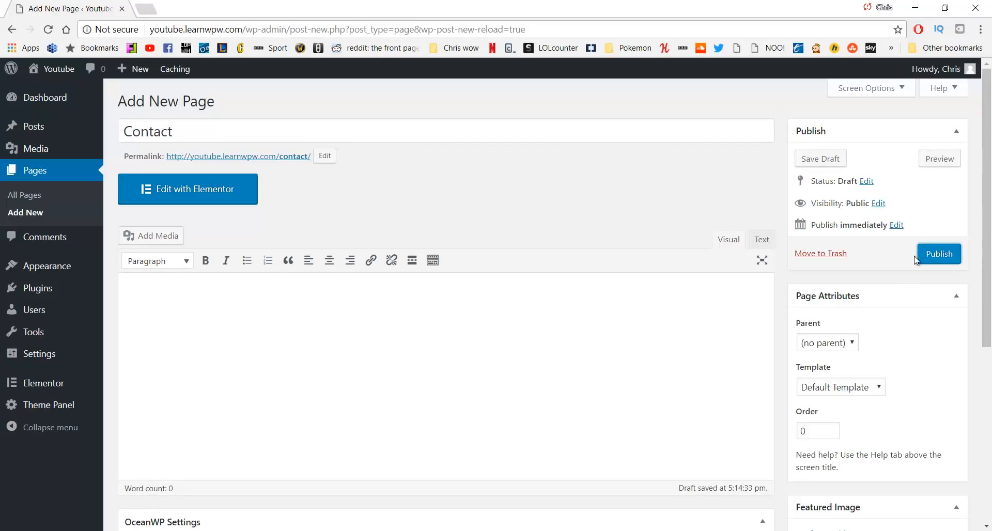
click(936, 252)
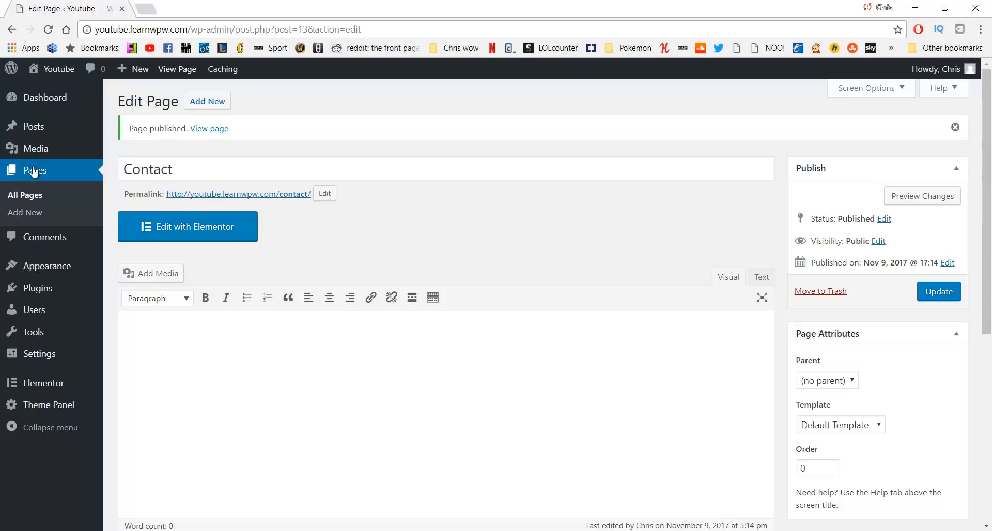
click(23, 196)
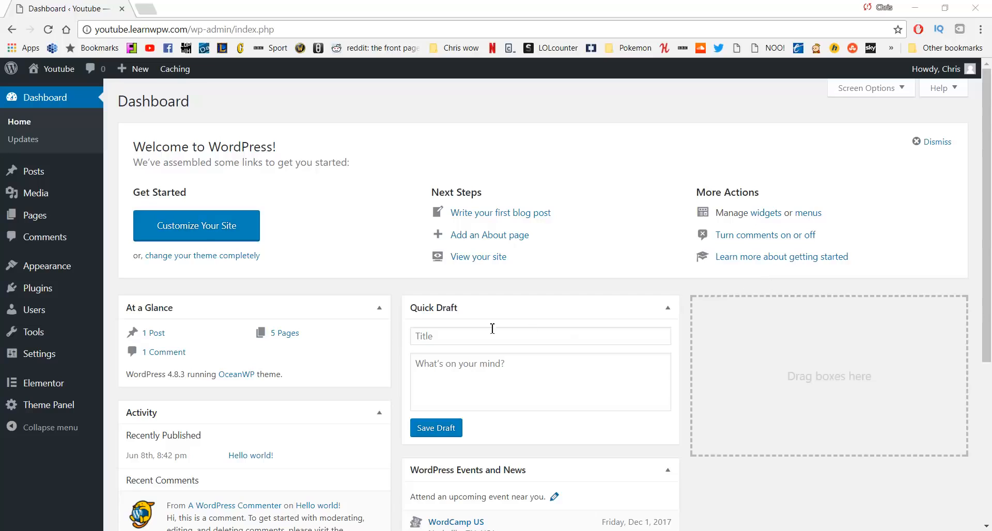
Open the Youtube site in a new tab and launch the Customizer from the admin bar
mouse_move(54, 71)
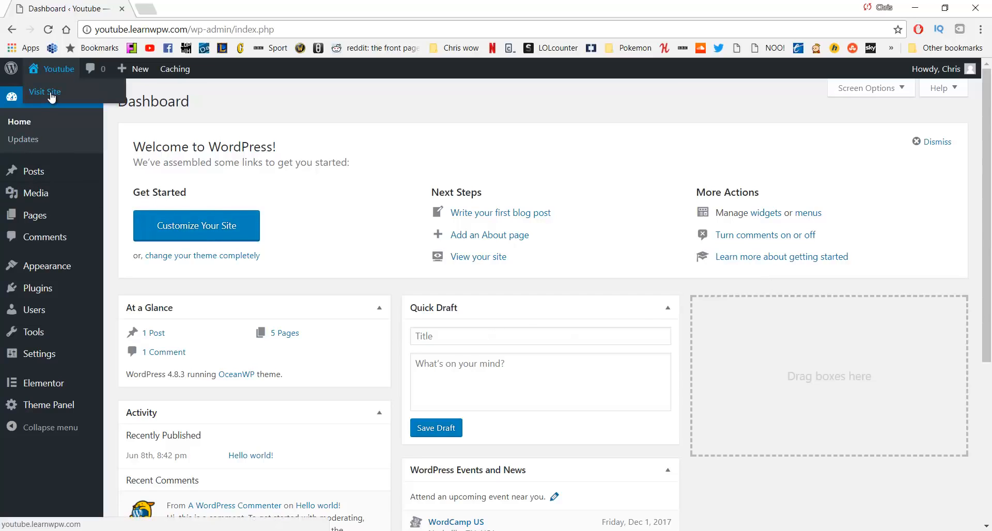
click(52, 93)
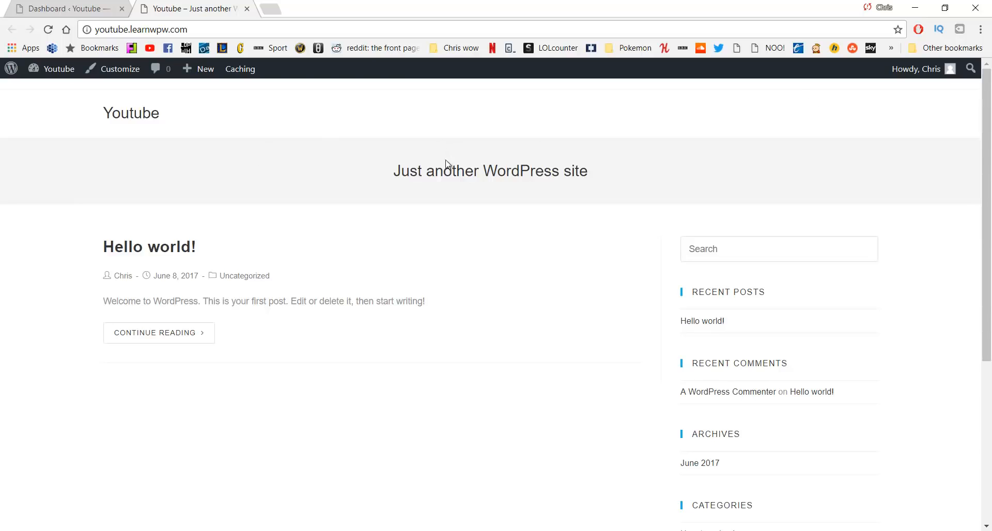
scroll(401, 281, down, 6)
scroll(397, 281, up, 5)
scroll(405, 276, up, 1)
click(115, 76)
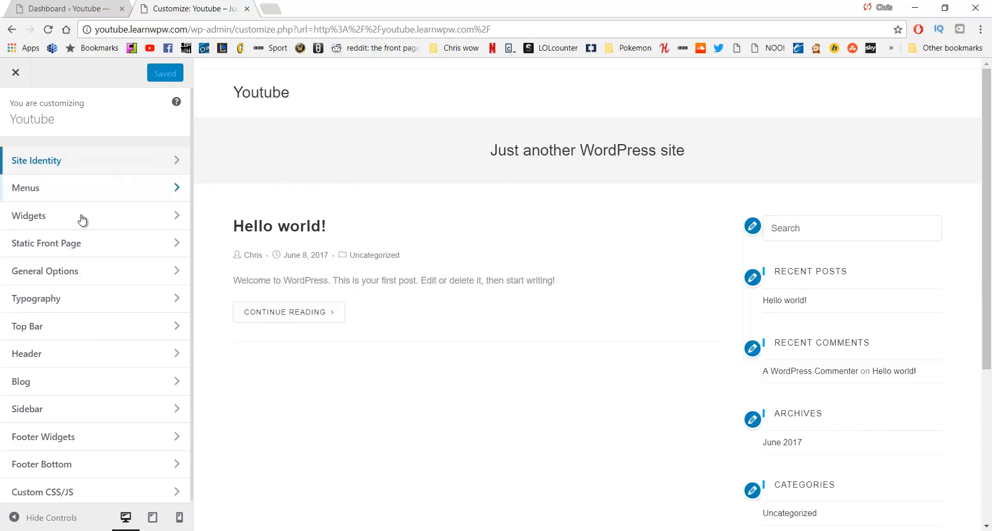
Uncheck Enable Top Bar under Top Bar > General and return to the main Customizer panel
click(86, 331)
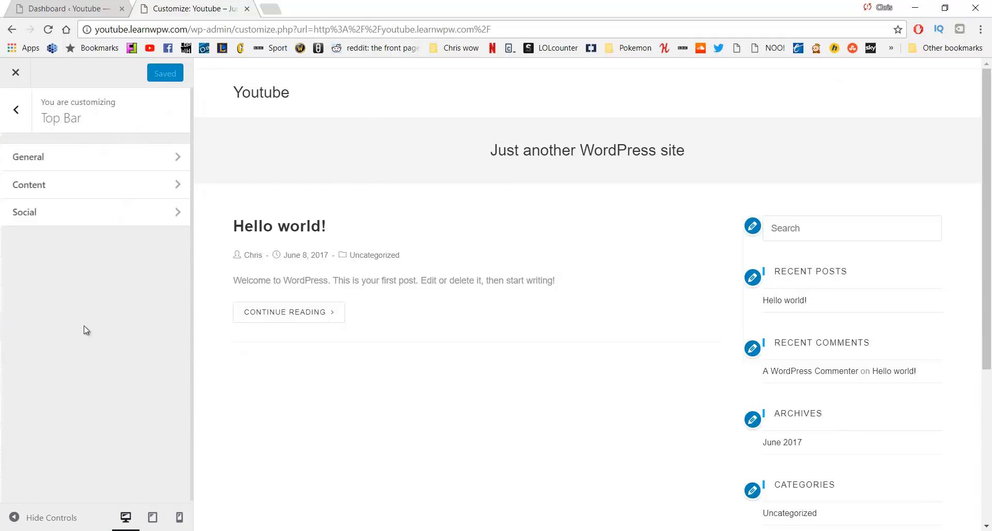
click(97, 163)
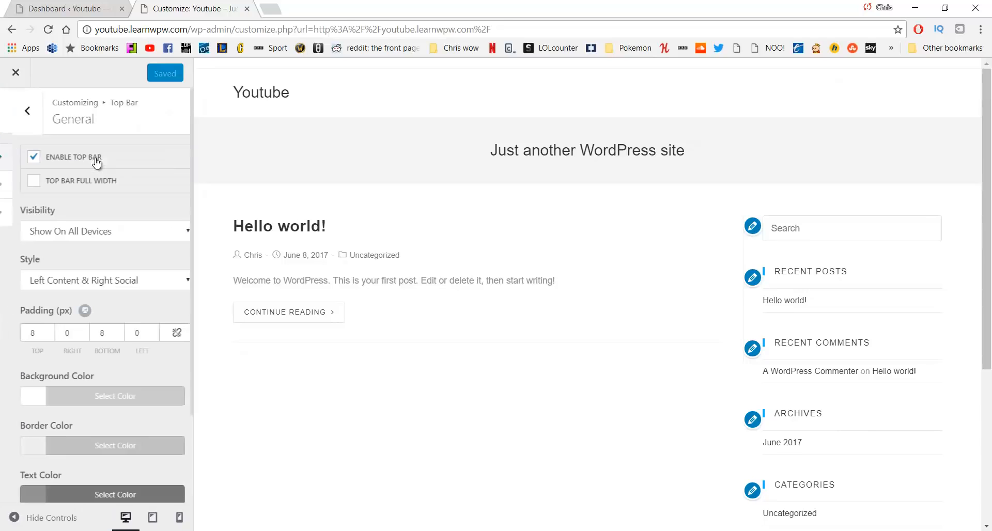
click(21, 164)
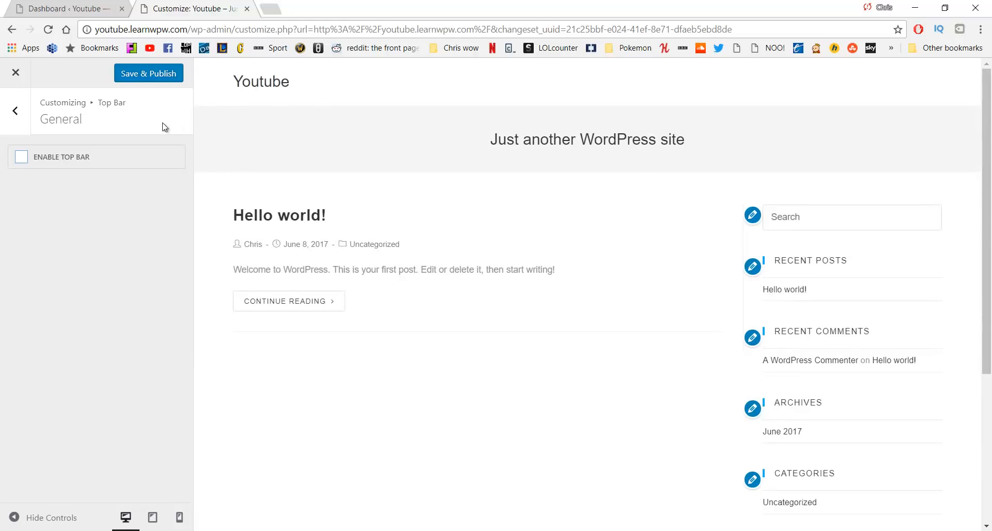
click(21, 123)
click(20, 122)
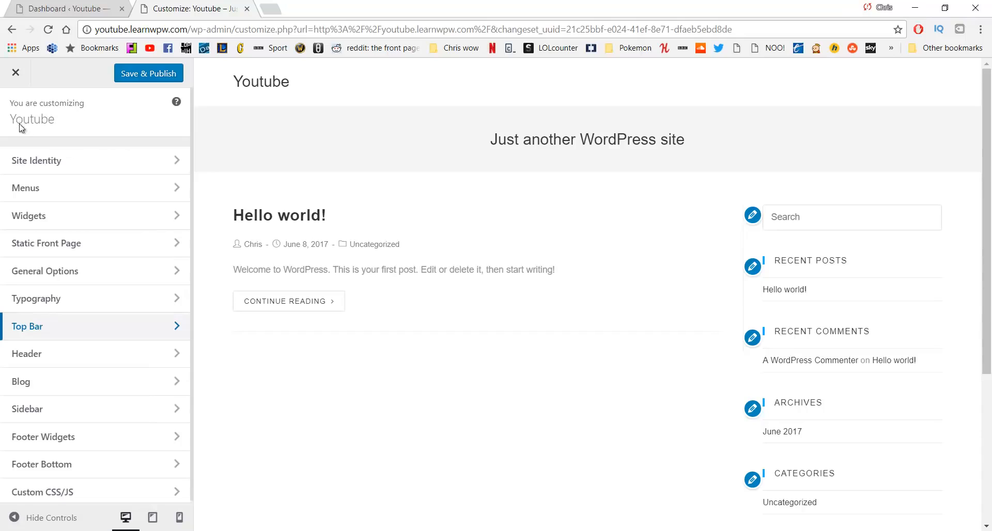
Create a new menu named 'Main' in the Customizer's Menus panel
click(96, 192)
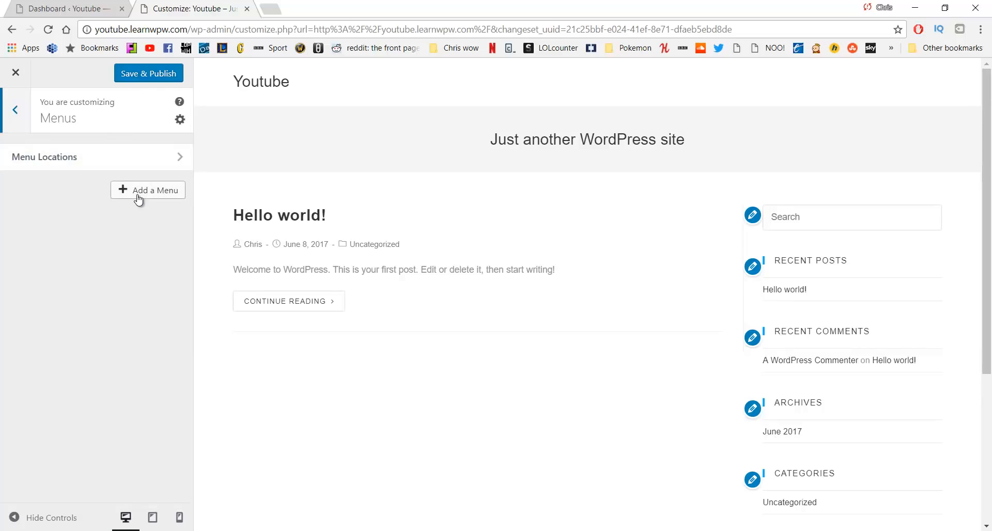
click(139, 201)
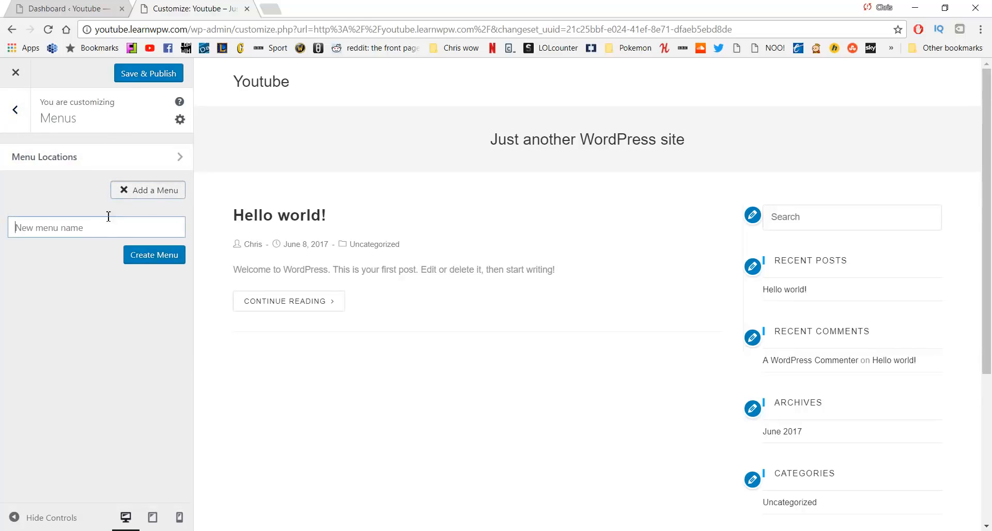
text(Main)
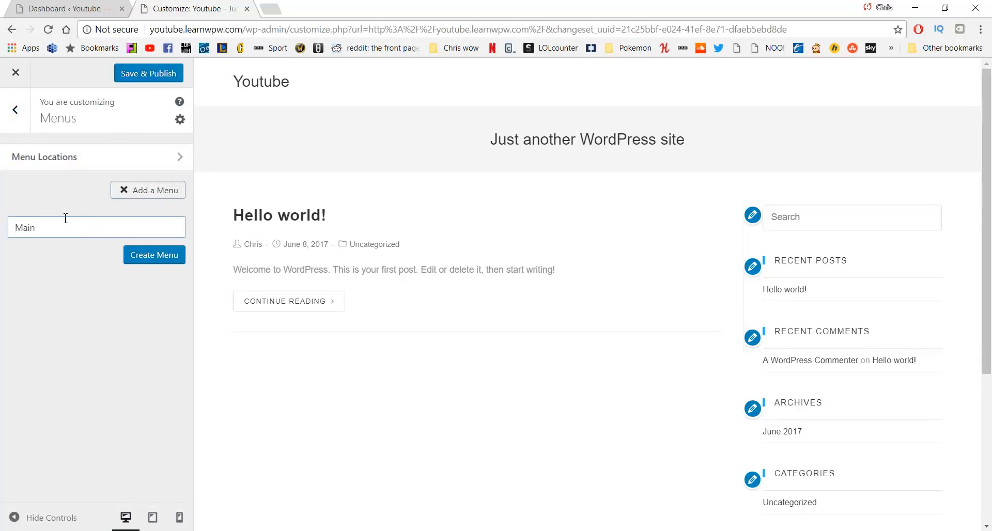
click(147, 261)
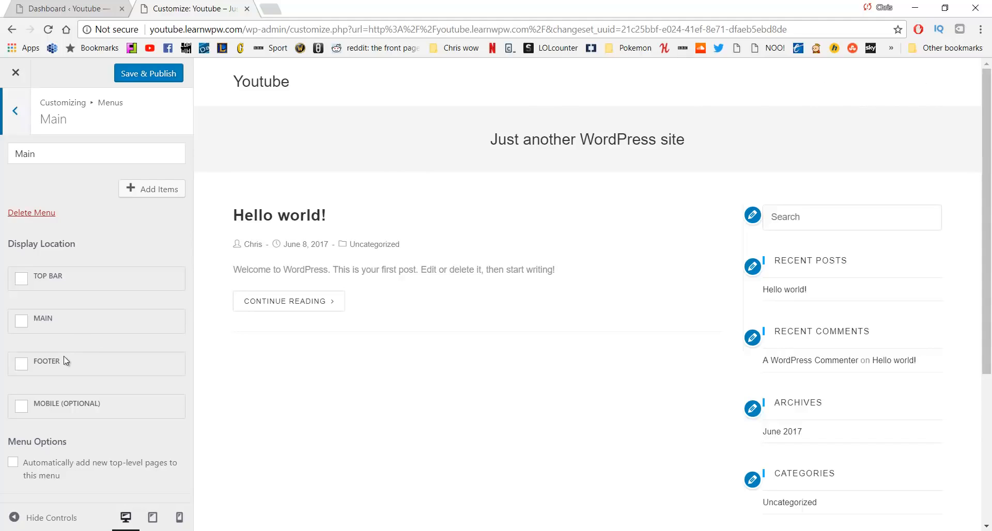
Assign the Main menu to the Main display location
scroll(411, 352, down, 4)
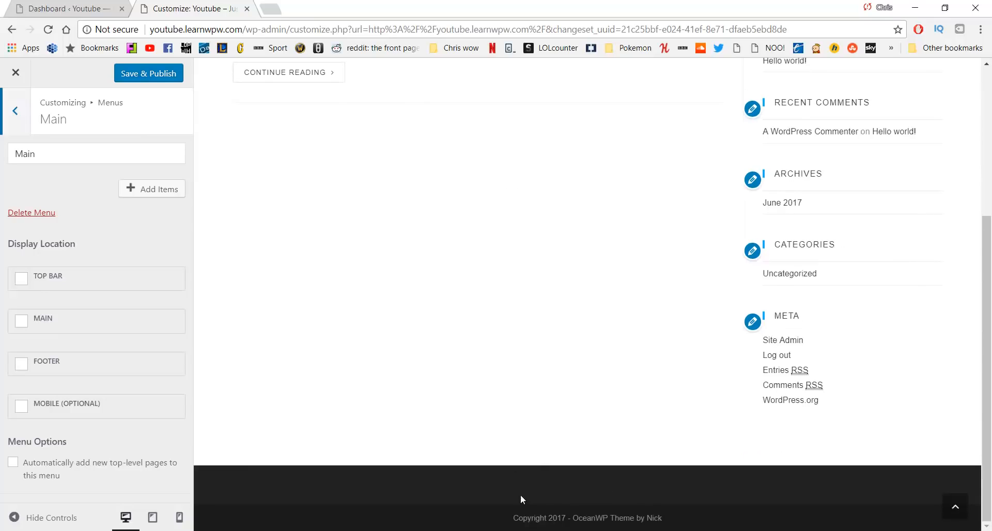
scroll(394, 348, up, 4)
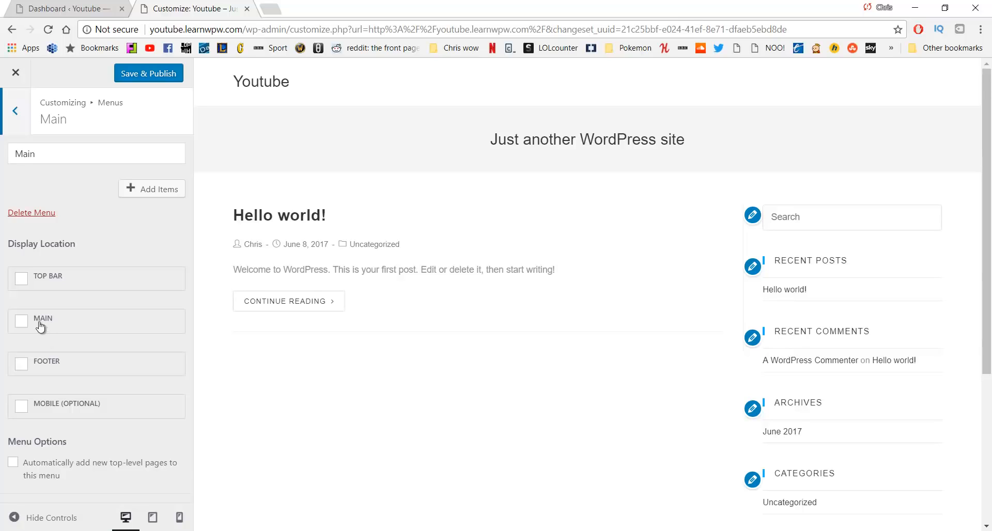
click(22, 321)
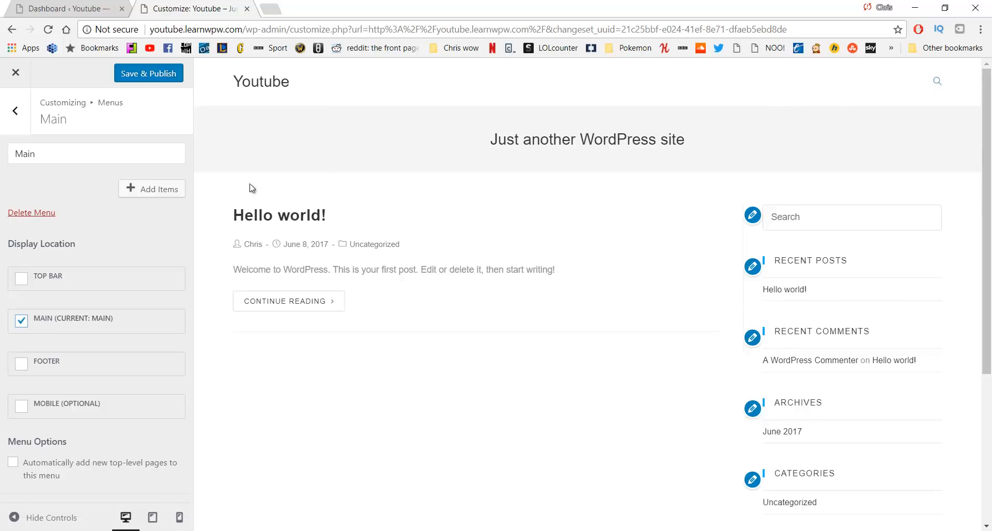
From the Pages list, add Home, About, Our Work, Services and Contact to the Main menu
click(160, 191)
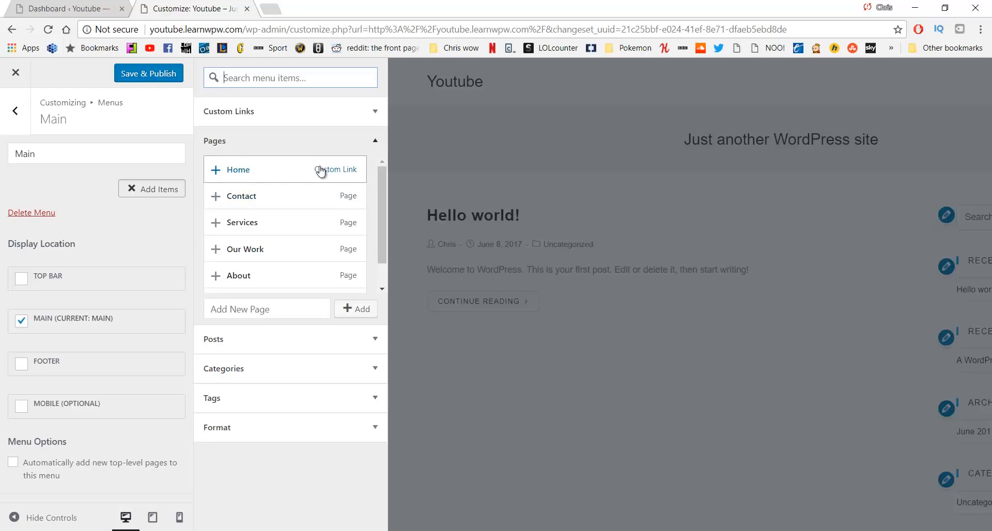
scroll(320, 174, down, 1)
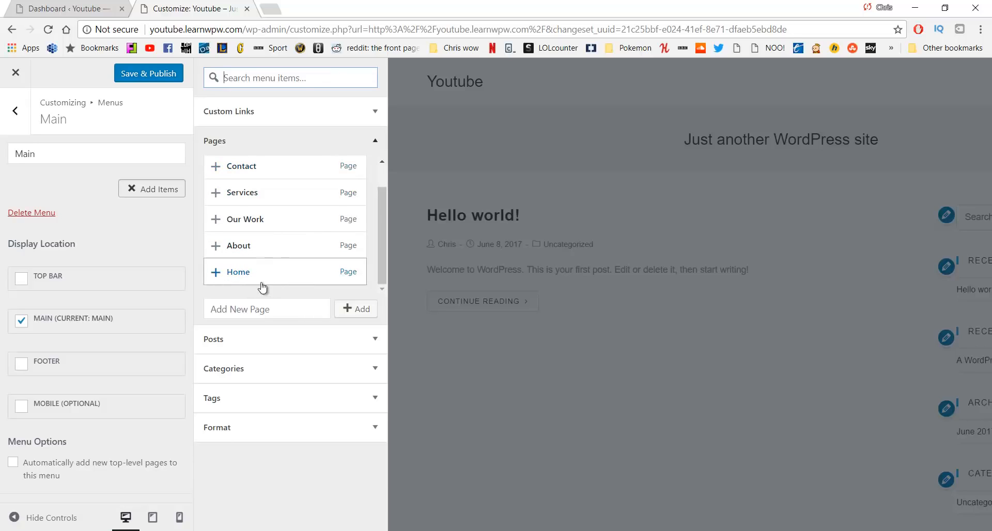
click(219, 279)
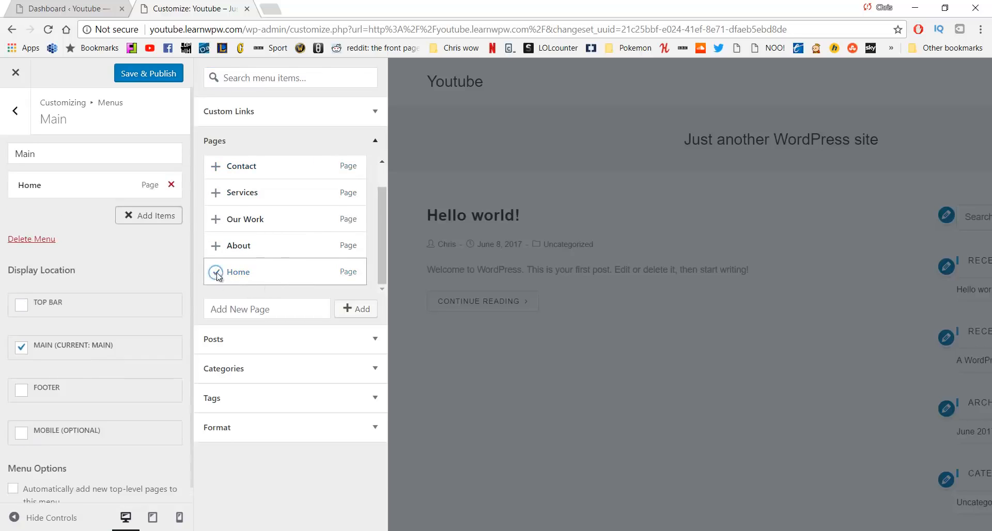
click(218, 253)
click(216, 219)
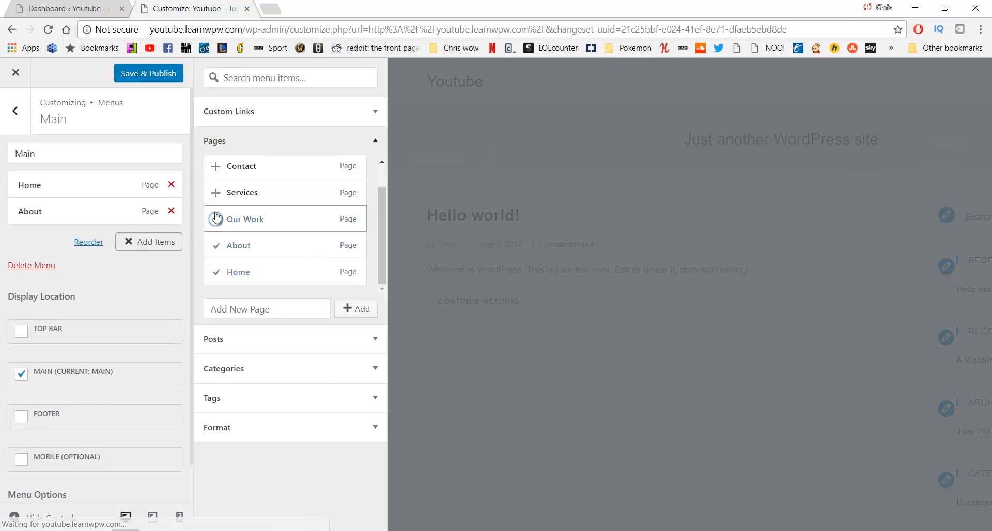
click(217, 192)
click(216, 166)
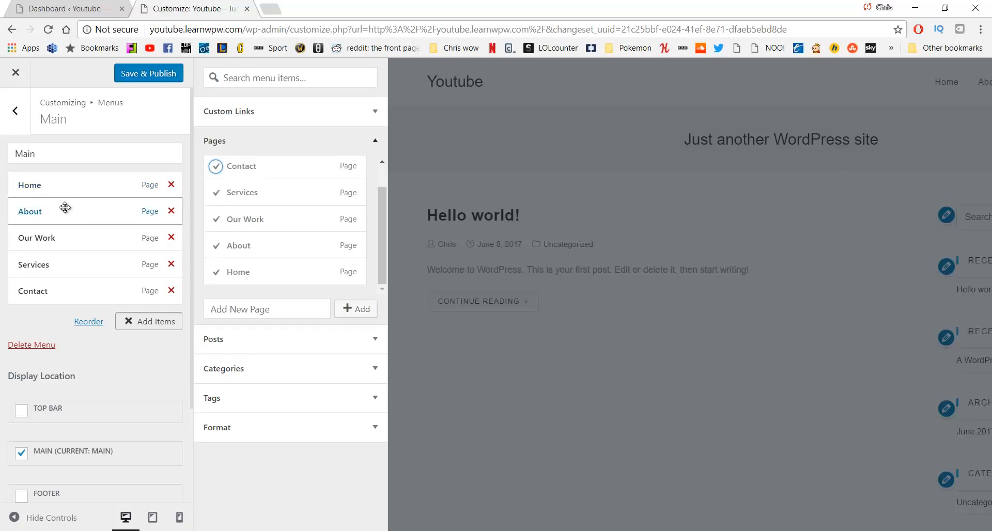
Trial reordering and nesting Our Work and Services, restore the flat order, and close the menu editor
drag(78, 235, 73, 213)
mouse_move(69, 261)
mouse_down()
mouse_move(78, 237)
mouse_move(68, 233)
mouse_move(78, 259)
mouse_move(67, 225)
mouse_move(72, 256)
mouse_move(57, 260)
mouse_up()
drag(73, 214, 73, 241)
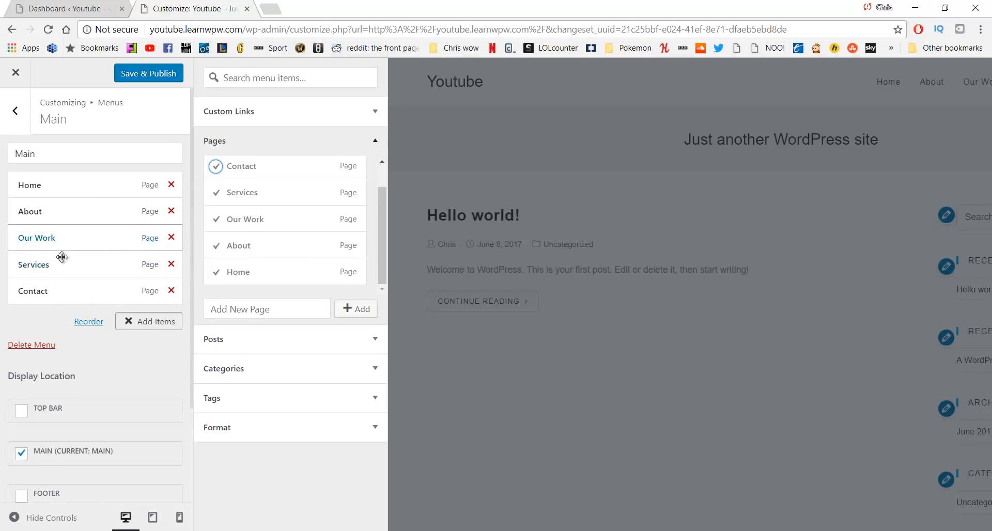
drag(68, 267, 89, 279)
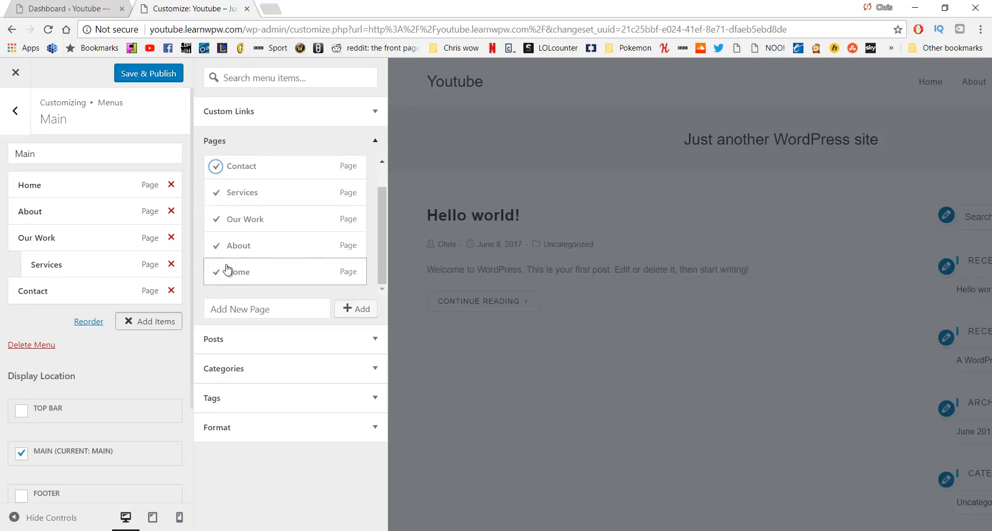
mouse_move(109, 274)
mouse_down()
mouse_move(78, 287)
mouse_move(75, 258)
mouse_move(93, 268)
mouse_up()
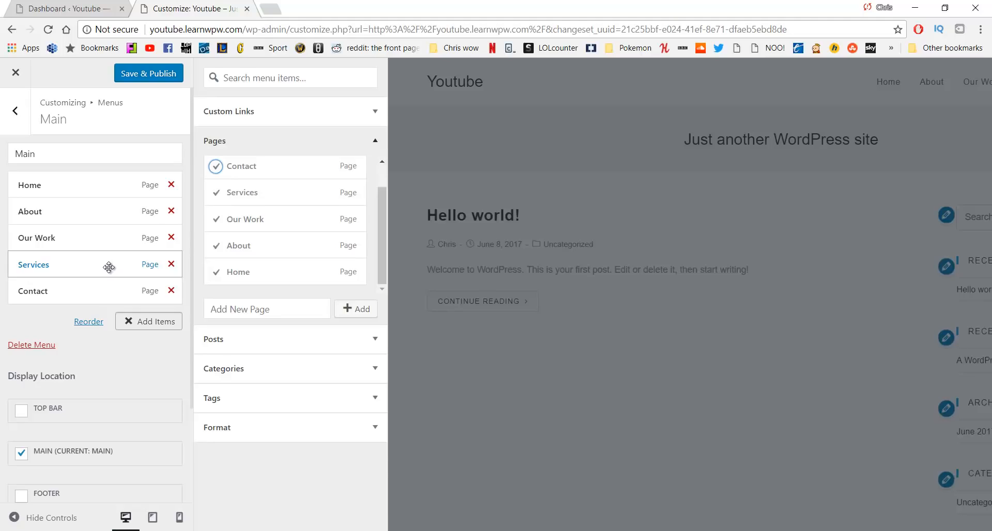
click(16, 111)
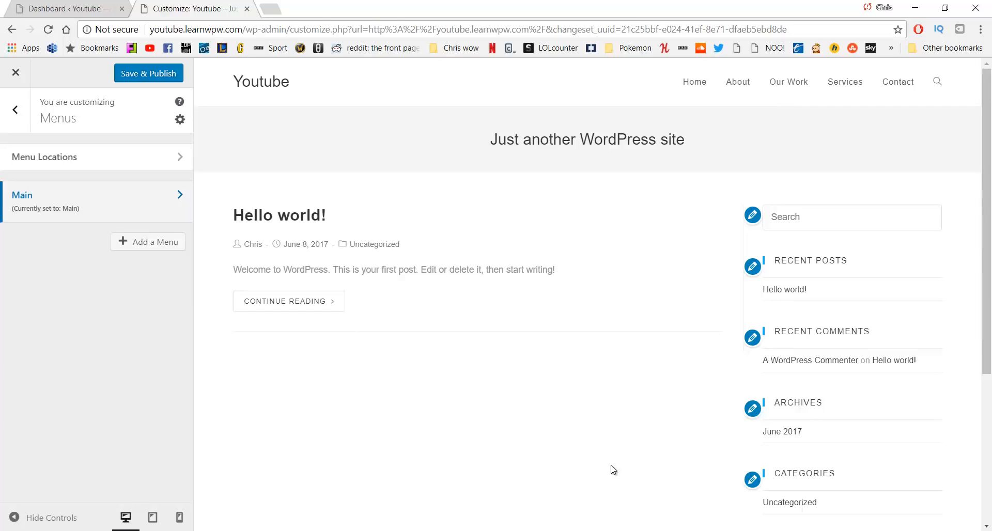
Return to the main Customizer panel and open the Header > General options
click(16, 111)
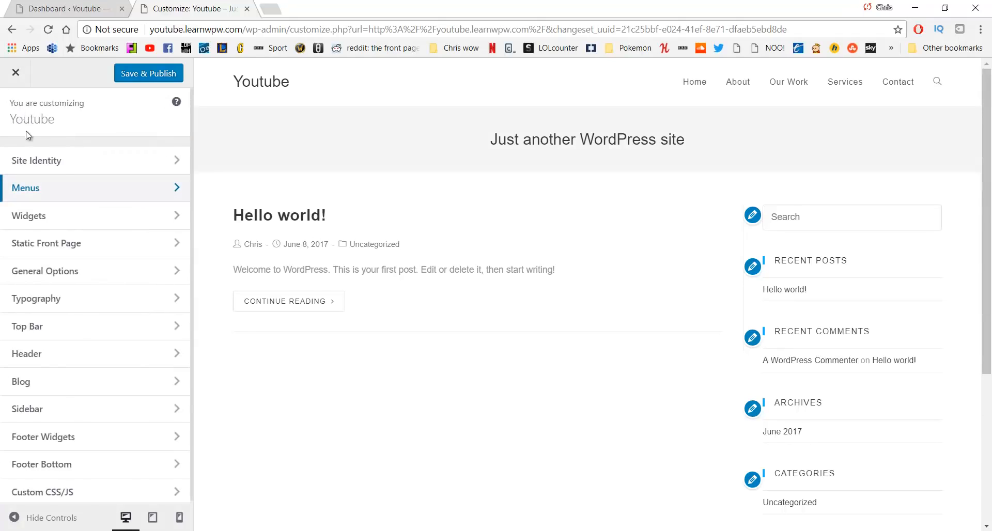
click(127, 357)
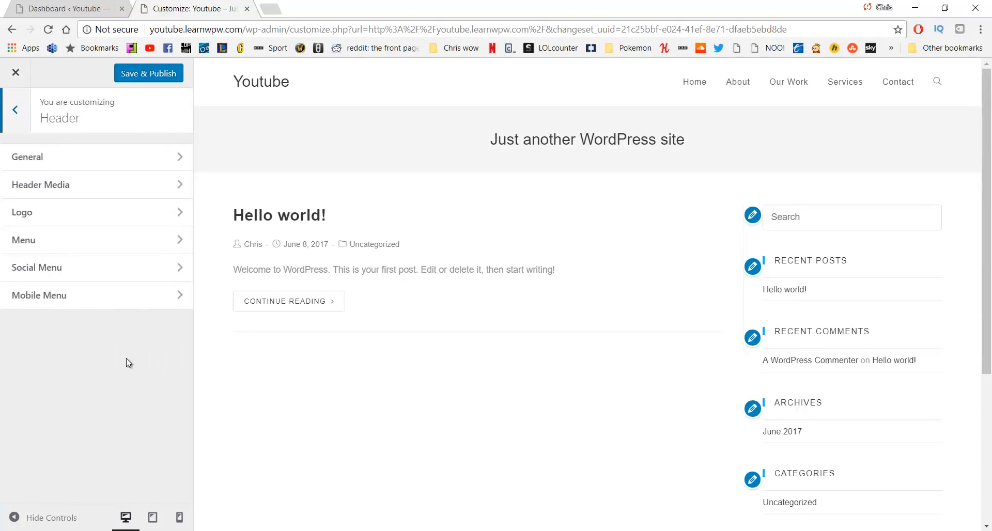
click(105, 162)
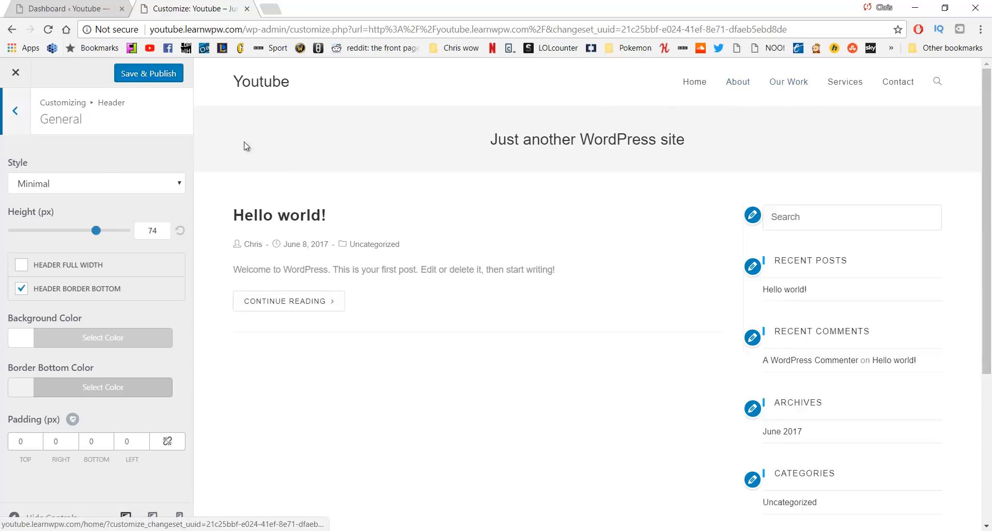
Try the Transparent, Top Menu and Full Screen header styles, opening and closing the full-screen menu
click(106, 186)
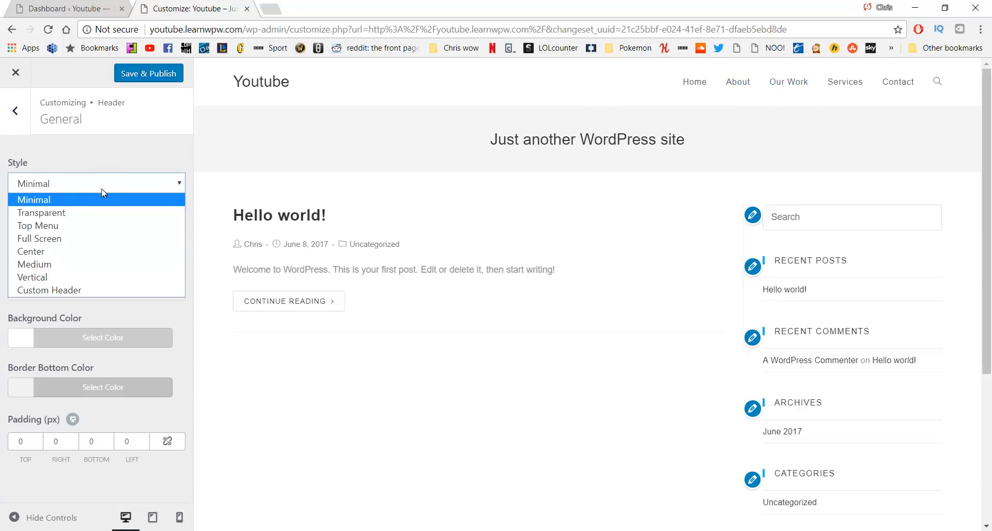
click(95, 218)
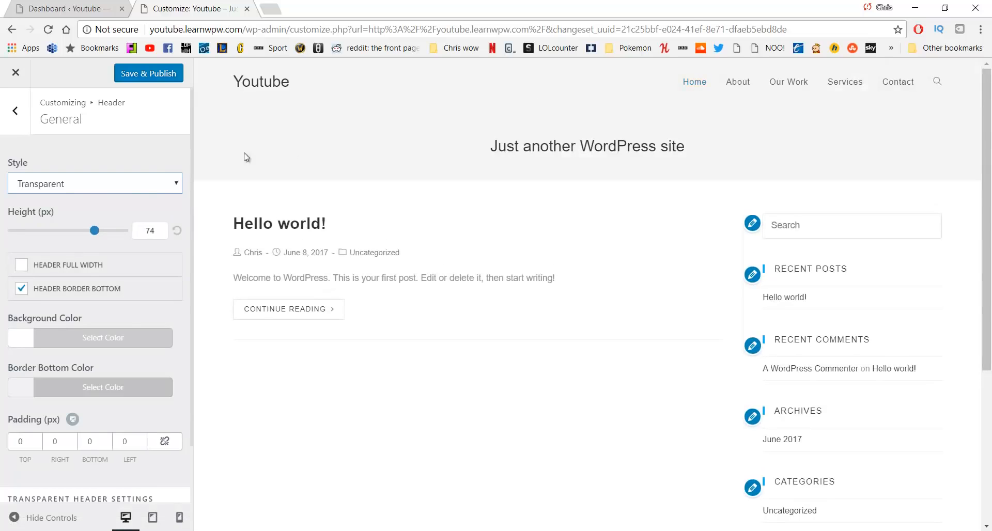
click(148, 181)
click(100, 223)
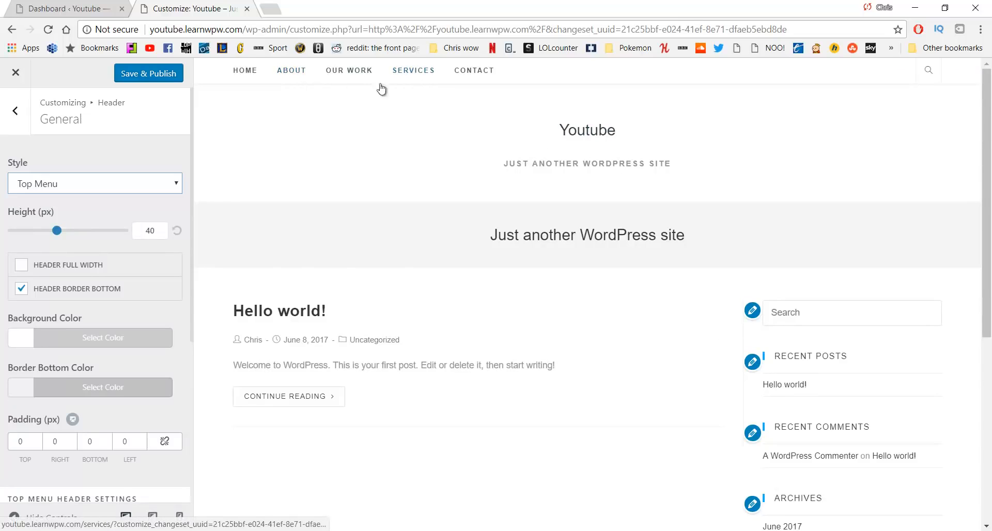
click(96, 180)
click(73, 239)
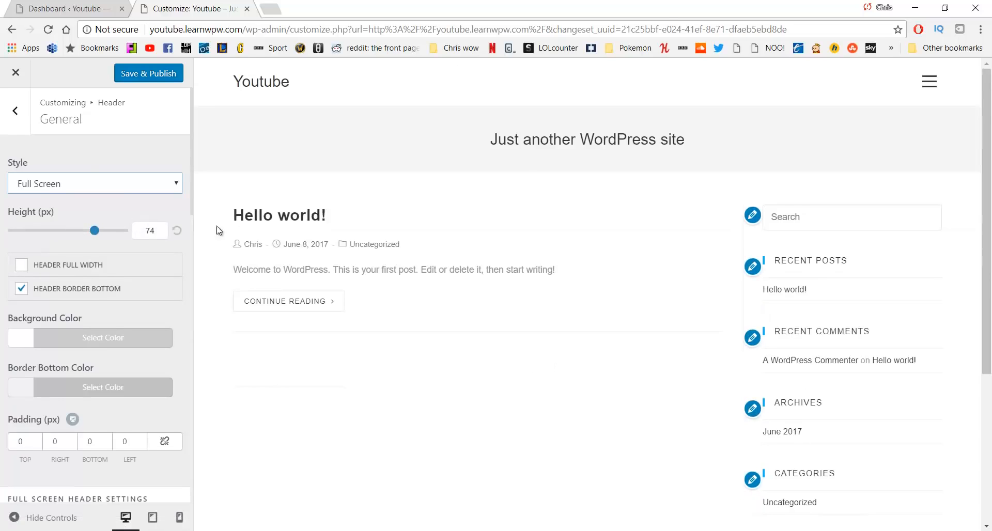
click(929, 81)
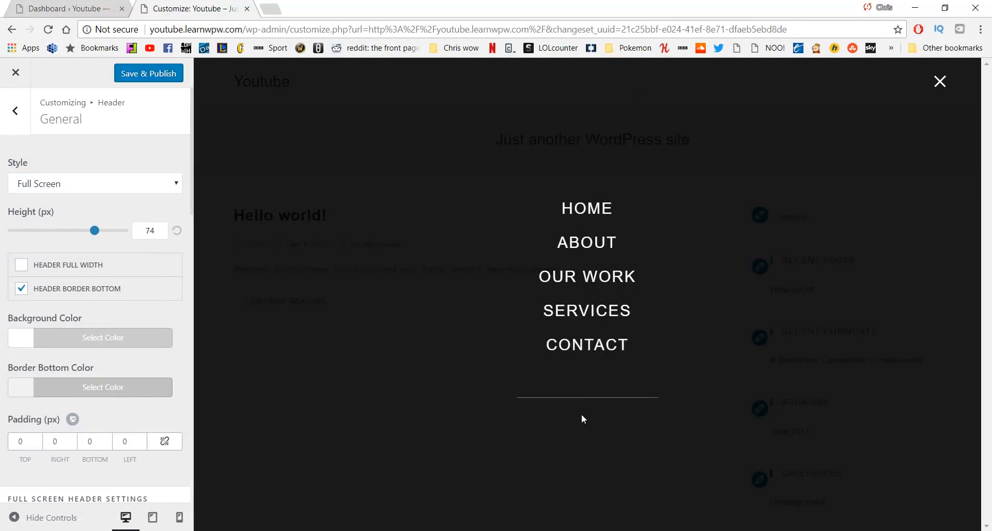
click(939, 82)
Choose the Minimal header style and reset the header height to 74 after testing the slider
click(172, 185)
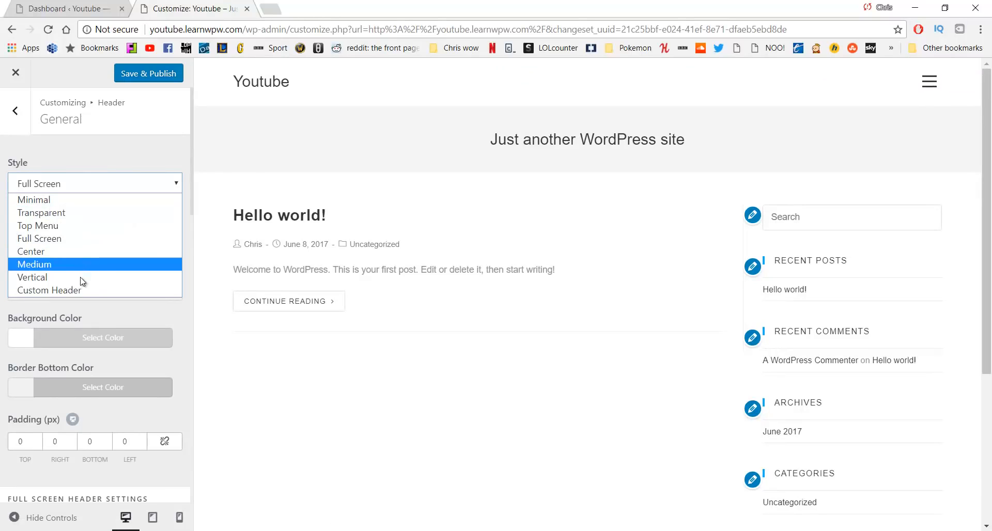
click(70, 201)
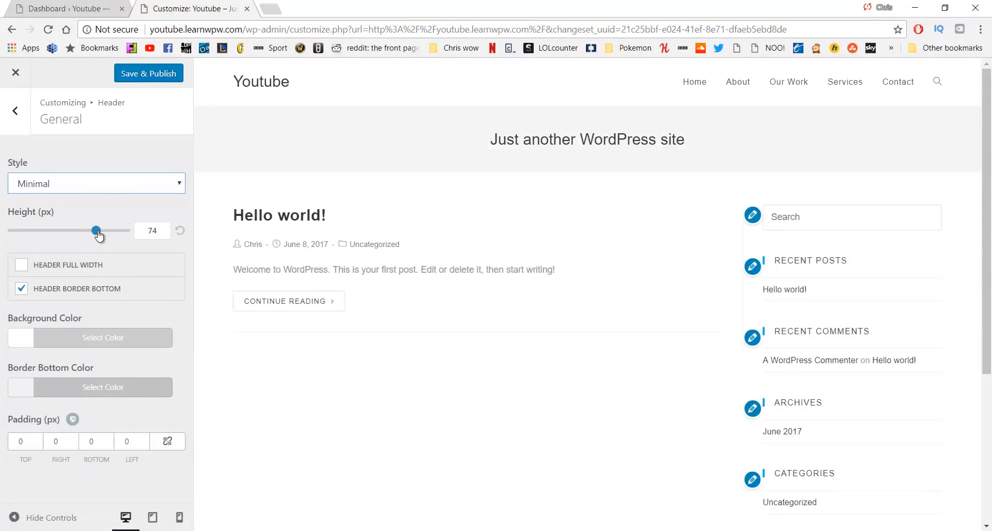
drag(98, 235, 137, 230)
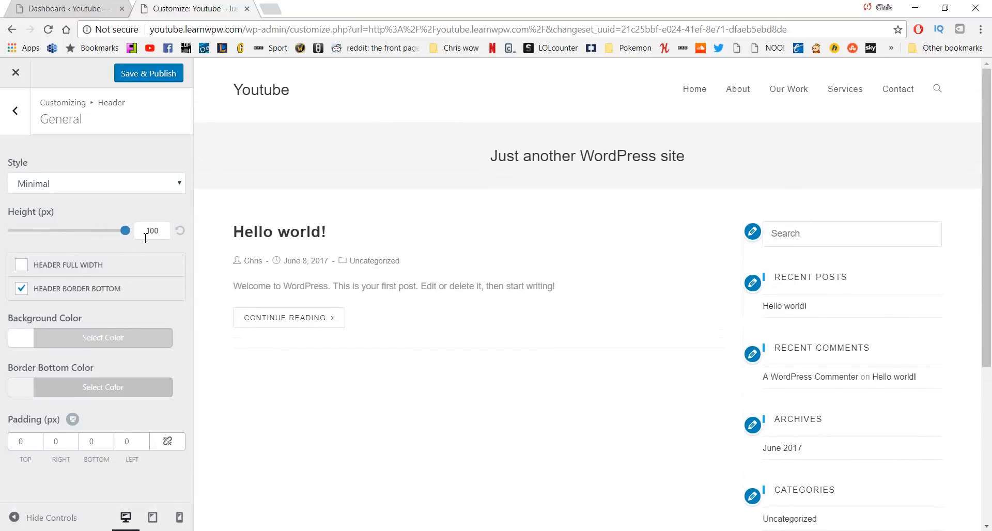
click(180, 232)
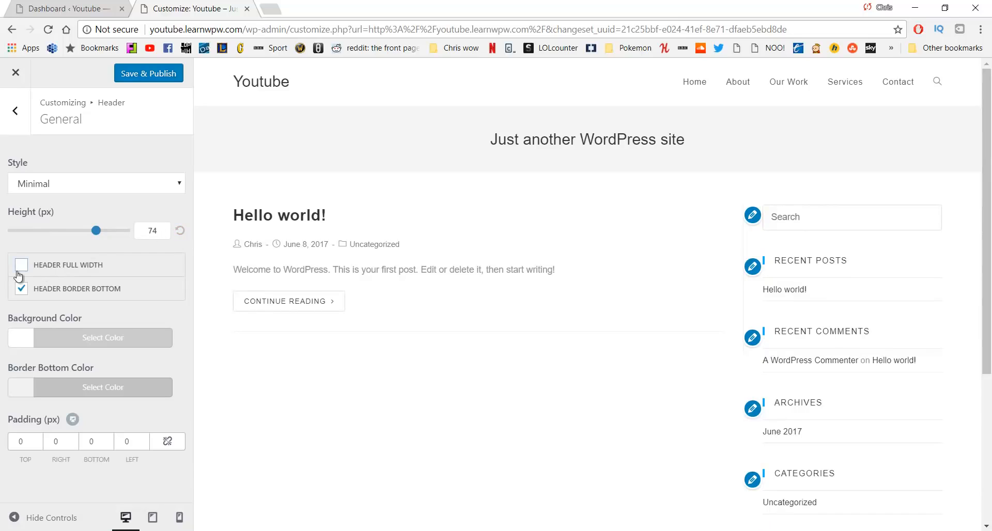
Toggle header full width on and back off, then turn off the header bottom border
click(20, 273)
click(18, 275)
click(22, 290)
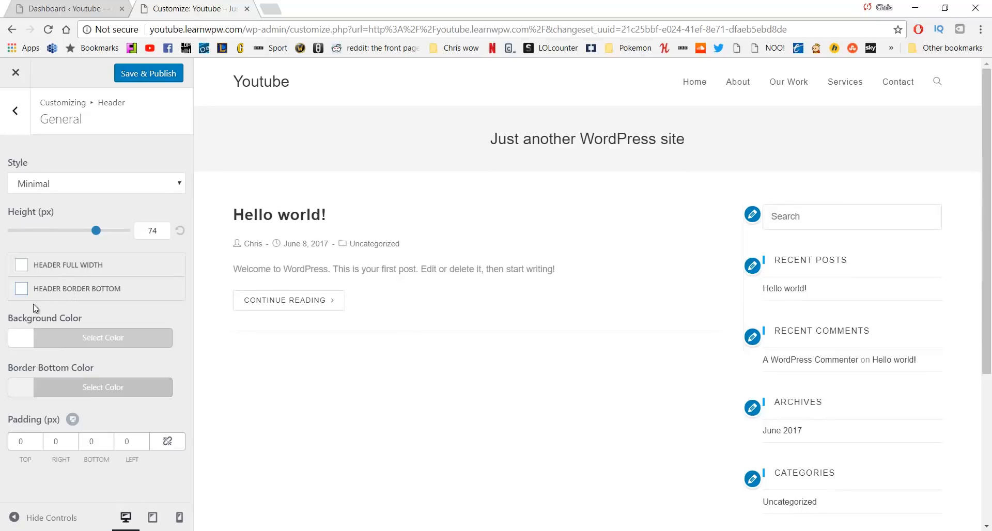
Set the header background colour to bright green #7eea25 using the colour picker
click(34, 345)
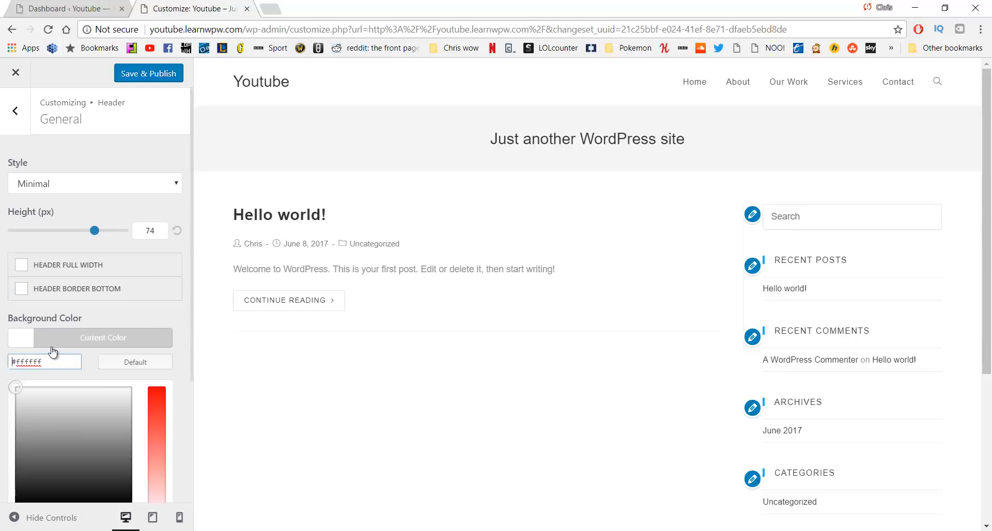
click(82, 464)
drag(81, 464, 76, 443)
scroll(115, 428, down, 2)
scroll(116, 429, down, 1)
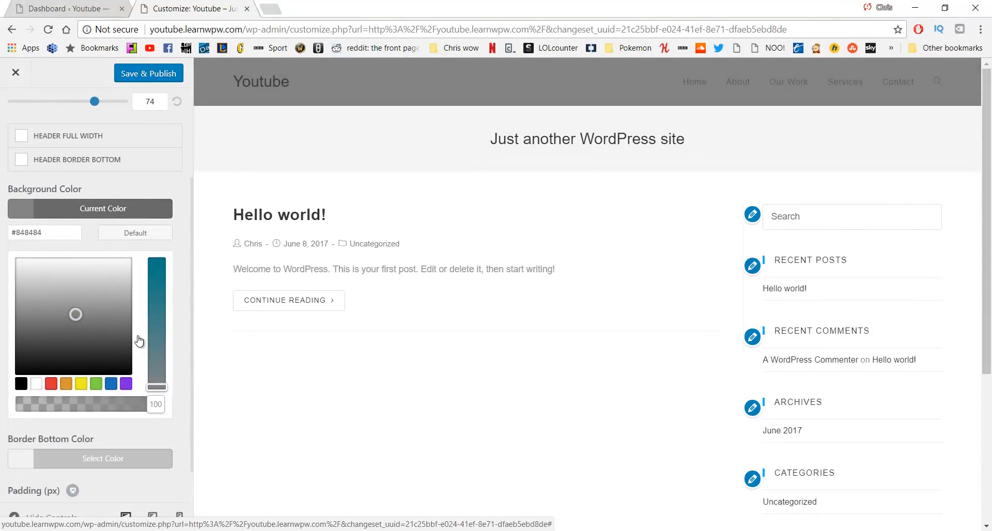
mouse_move(155, 308)
mouse_down()
mouse_move(152, 276)
mouse_move(153, 295)
mouse_up()
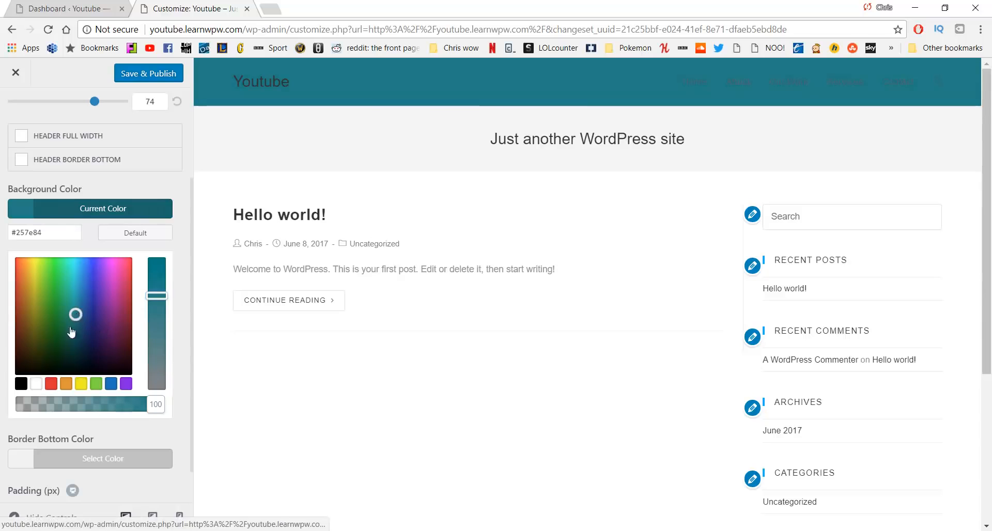
drag(78, 317, 51, 268)
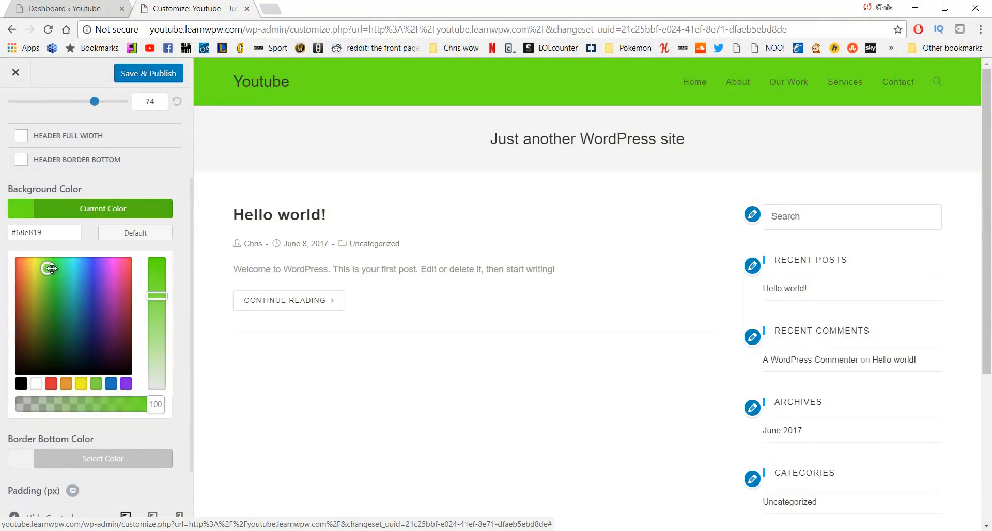
drag(51, 268, 46, 268)
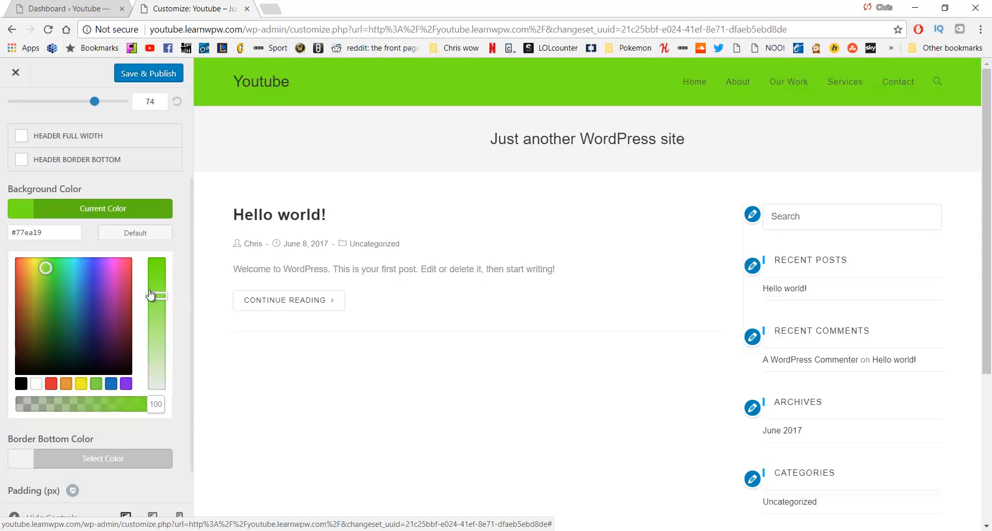
drag(152, 290, 151, 280)
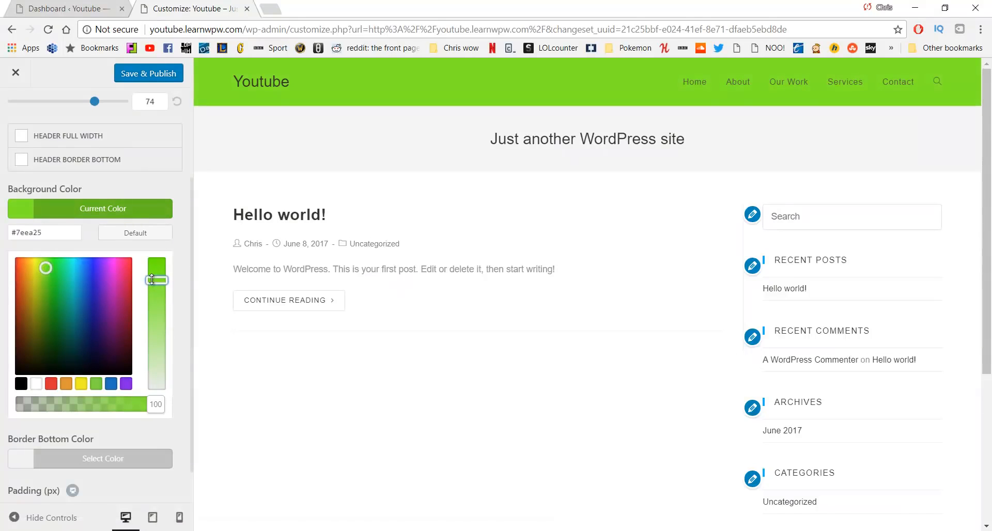
Copy the #7eea25 hex code and paste it into a new browser tab for safekeeping
click(54, 233)
drag(44, 237, 10, 237)
key(ctrl+c)
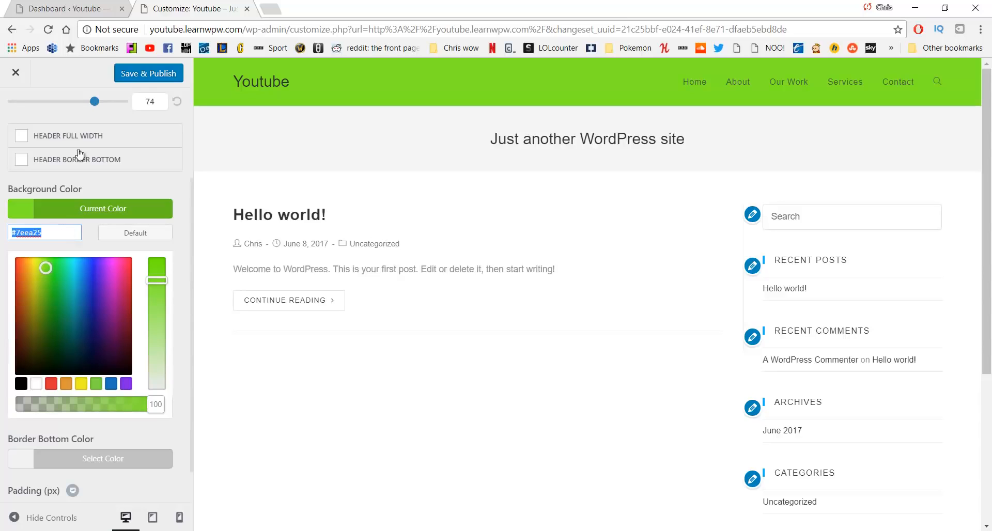
click(273, 7)
key(ctrl+v)
click(234, 4)
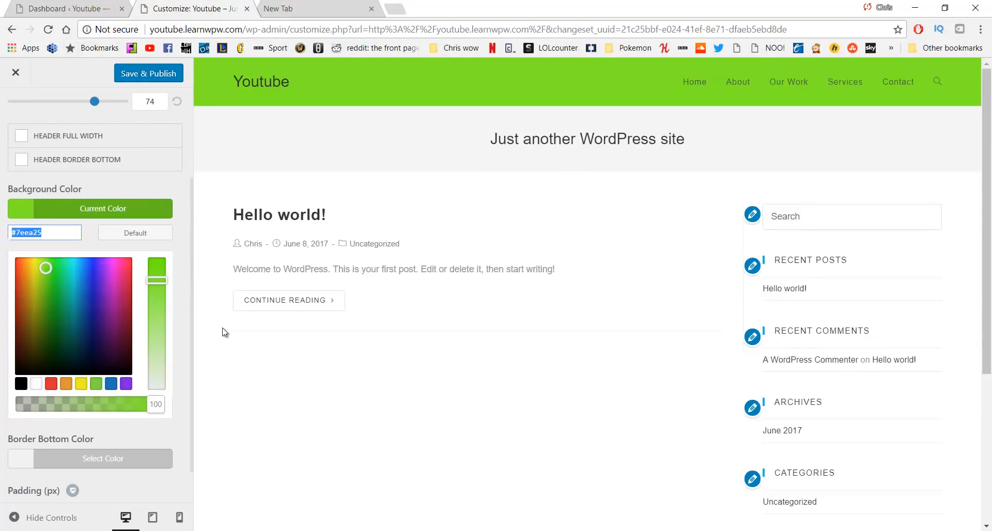
scroll(222, 332, down, 5)
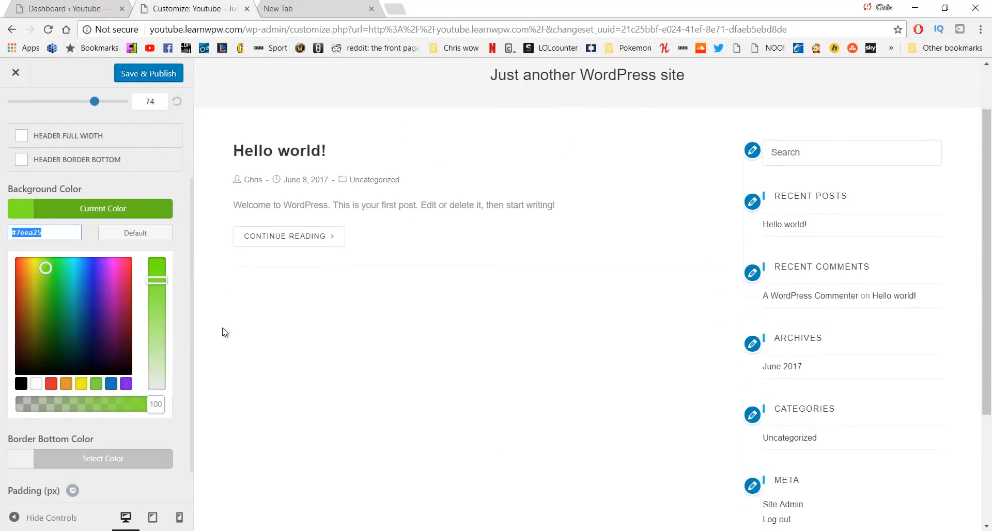
scroll(86, 295, down, 1)
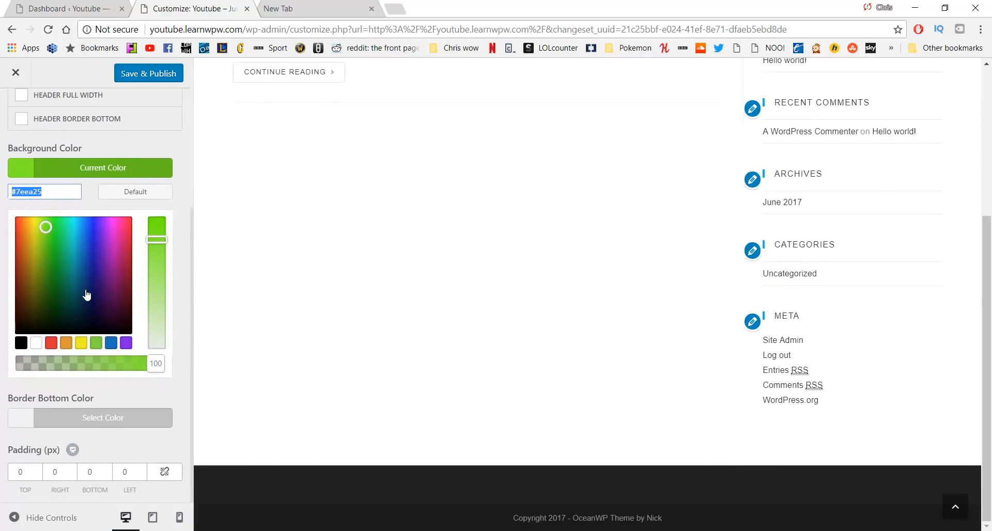
scroll(86, 295, up, 3)
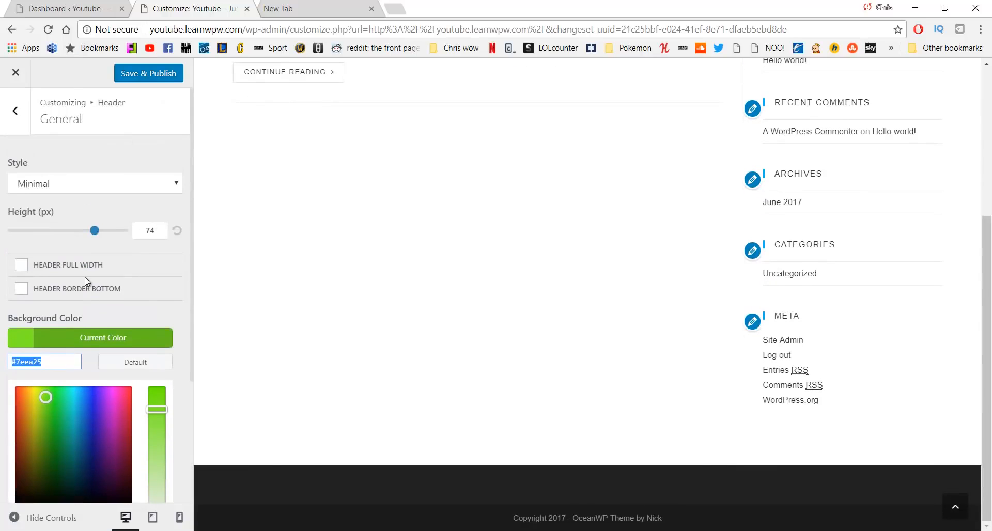
Open the Header > Menu settings and toggle the top-level dropdown icon
click(15, 116)
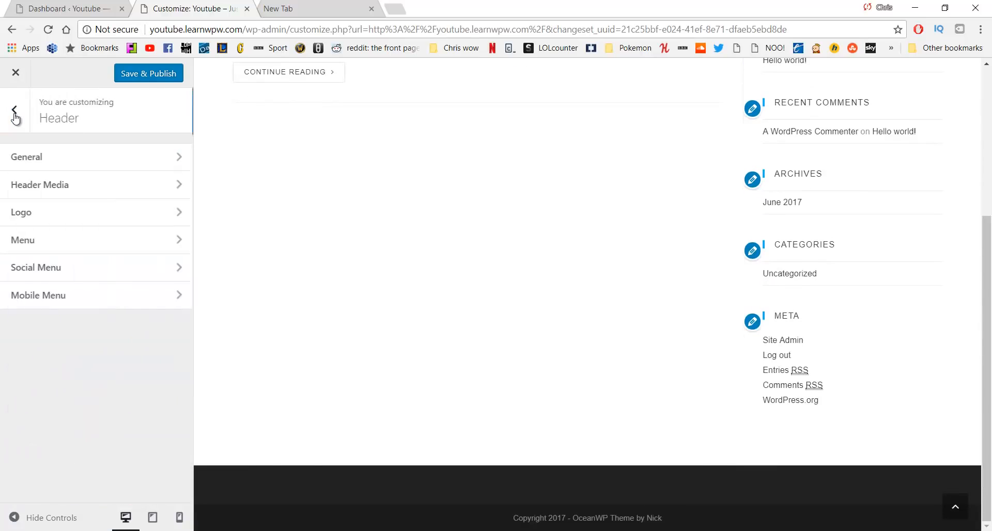
click(98, 244)
scroll(254, 194, up, 5)
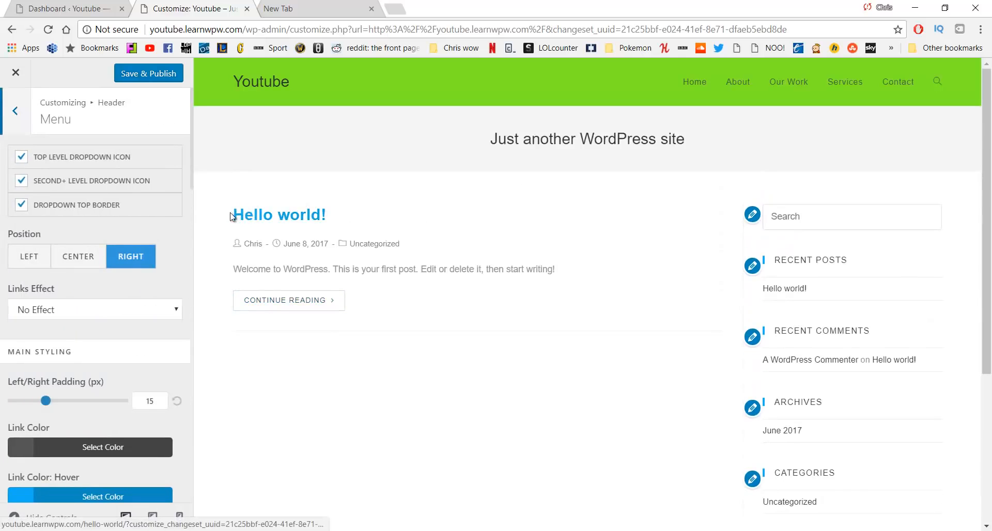
click(21, 162)
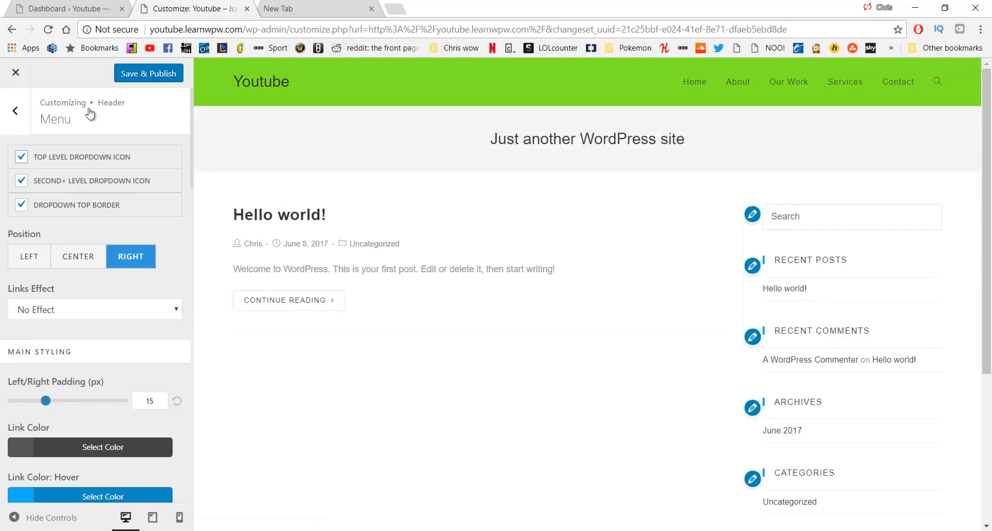
After trying Left and Center, keep the menu aligned Right with Links Effect on No Effect
click(28, 261)
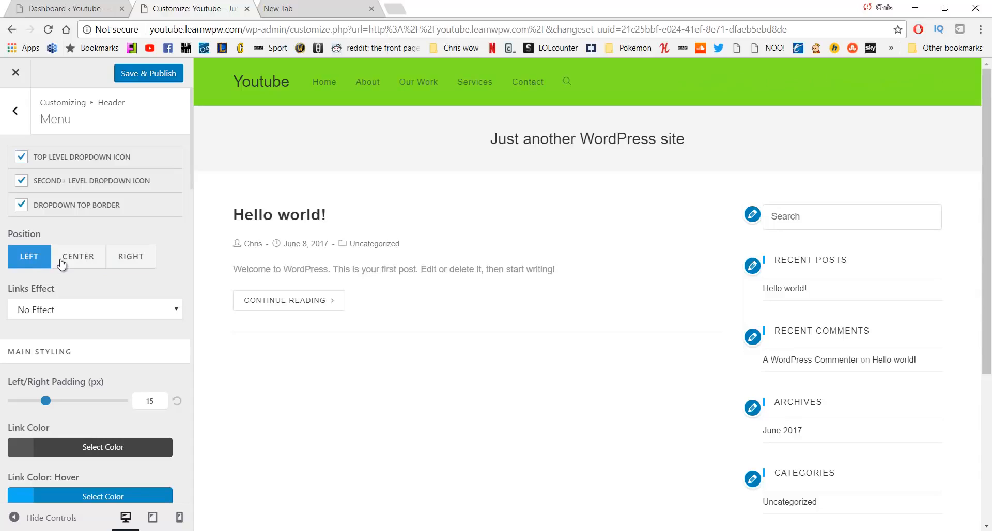
click(105, 263)
click(130, 257)
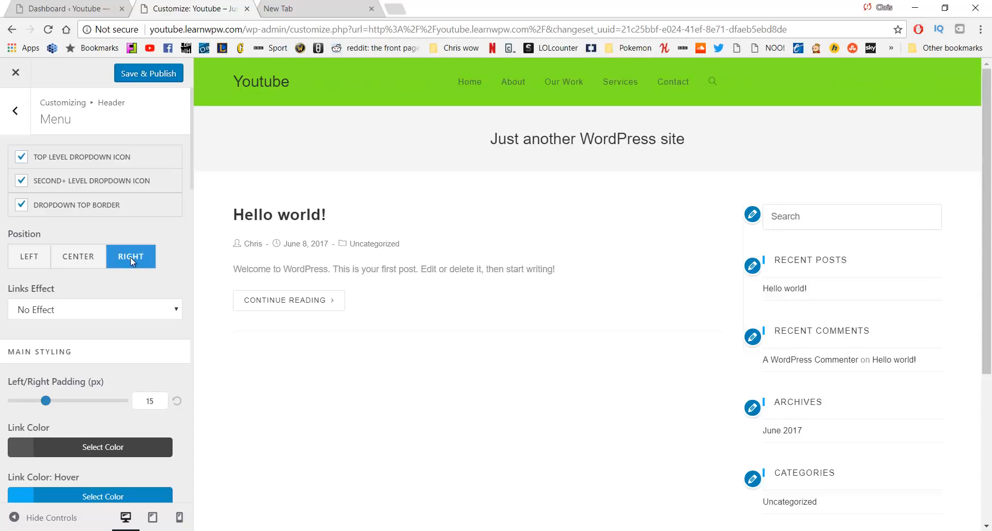
scroll(94, 263, down, 1)
scroll(94, 263, down, 1)
click(100, 245)
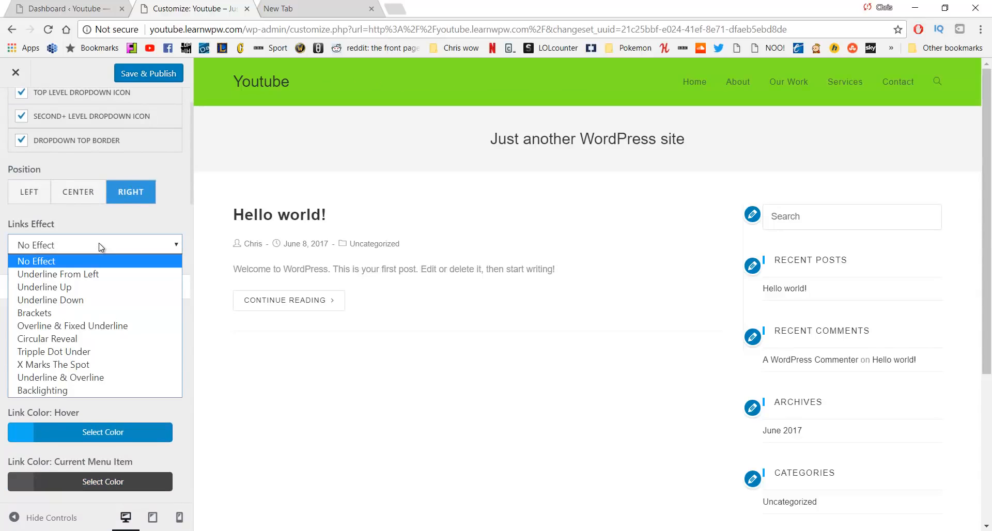
click(101, 247)
scroll(101, 248, down, 3)
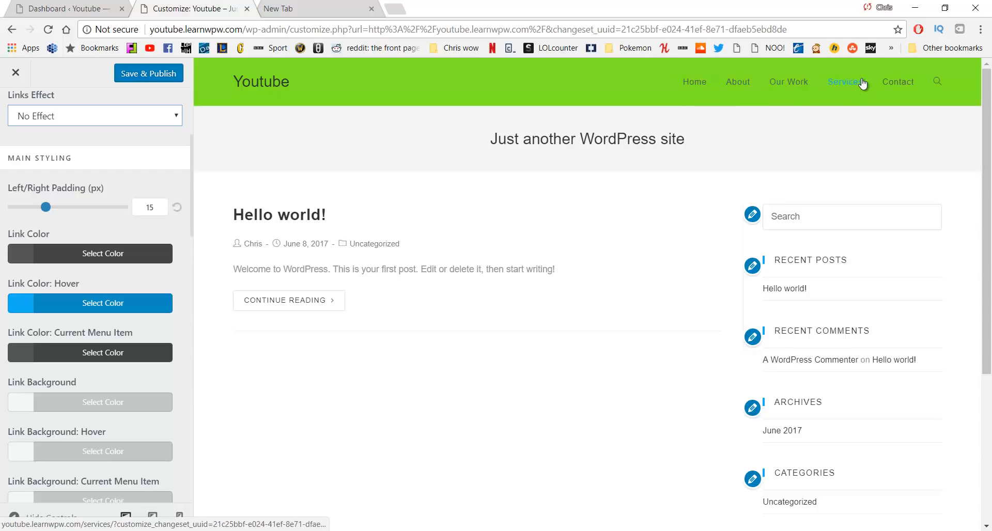
Set the menu link hover colour to red #b72a2a
click(109, 305)
mouse_move(72, 374)
mouse_down()
mouse_move(59, 409)
mouse_move(63, 364)
mouse_up()
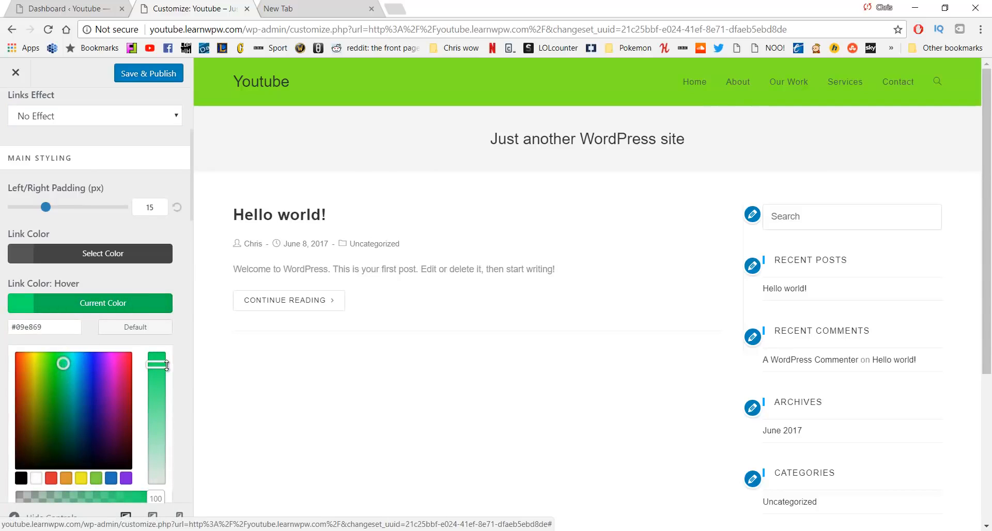
drag(164, 364, 164, 424)
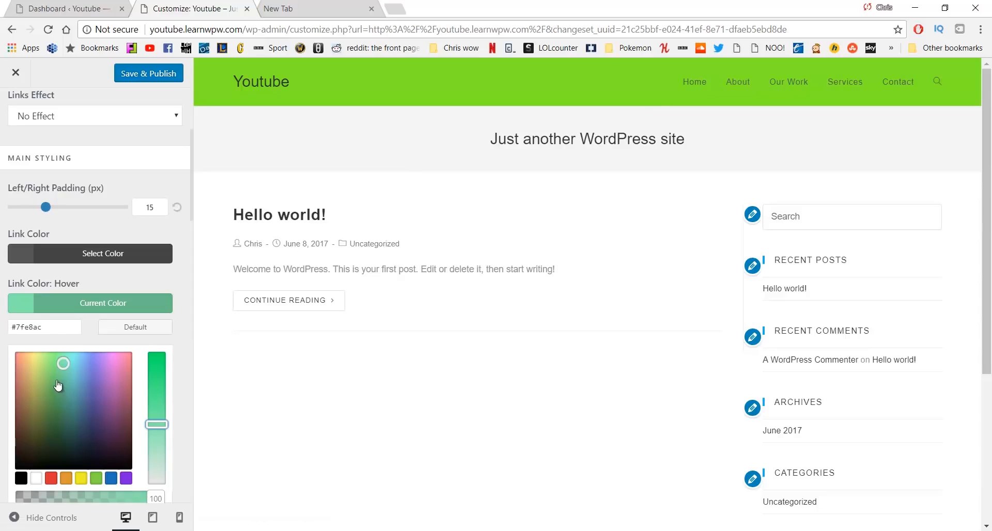
click(15, 384)
drag(158, 421, 161, 379)
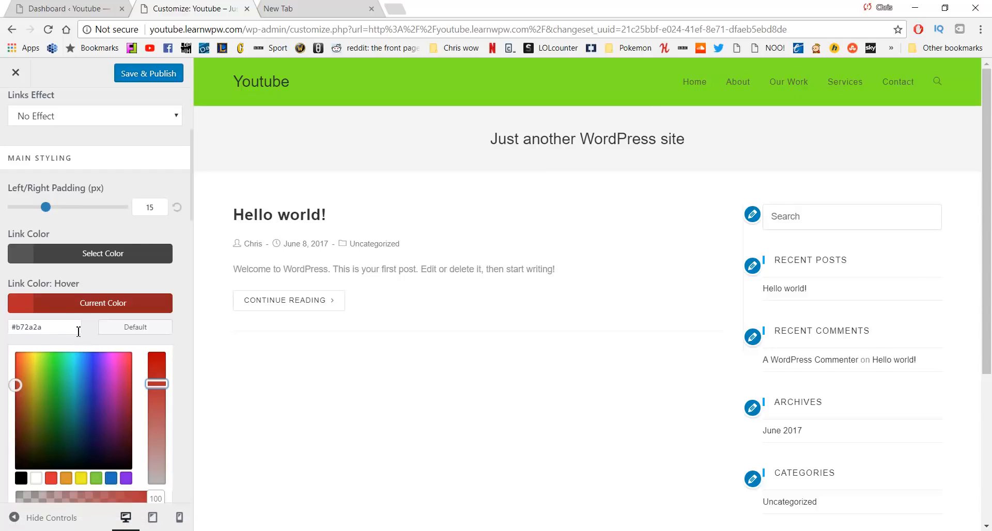
Launch Notepad and paste the red hover code #b72a2a into it as a colour note
key(super)
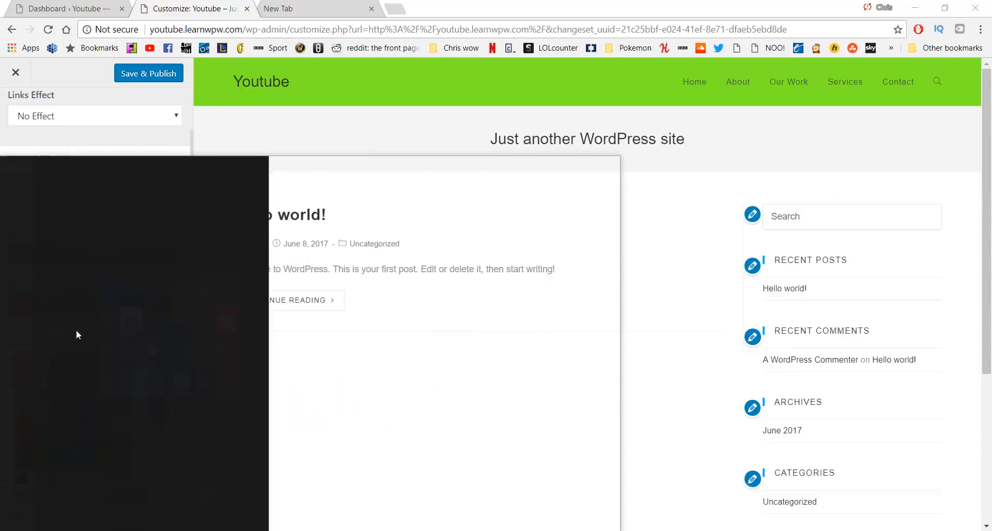
text(notepad)
key(Return)
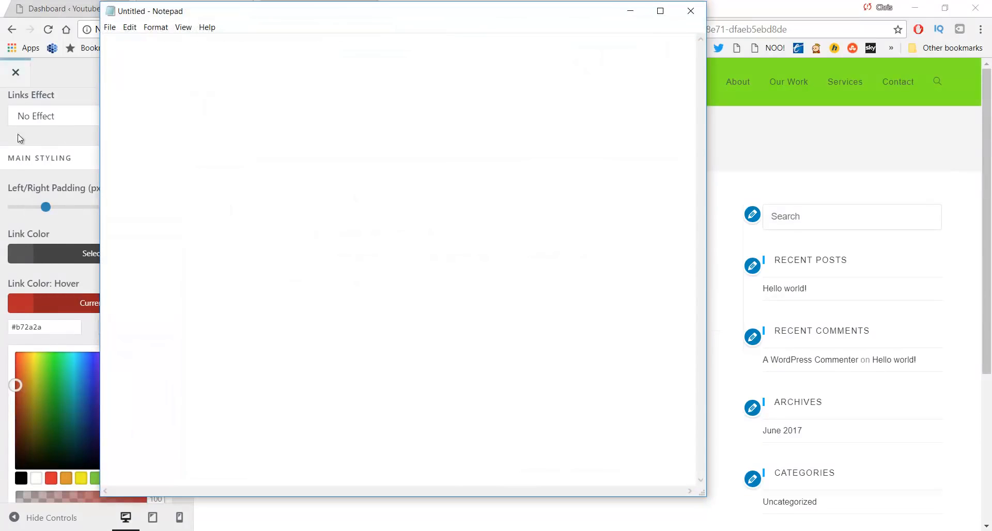
triple_click(60, 323)
key(ctrl+c)
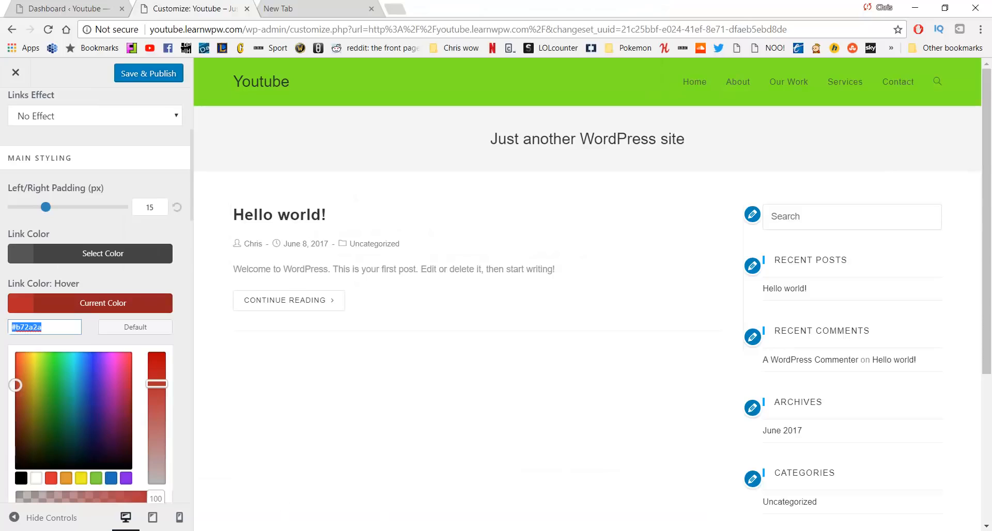
key(alt+Tab)
key(ctrl+v)
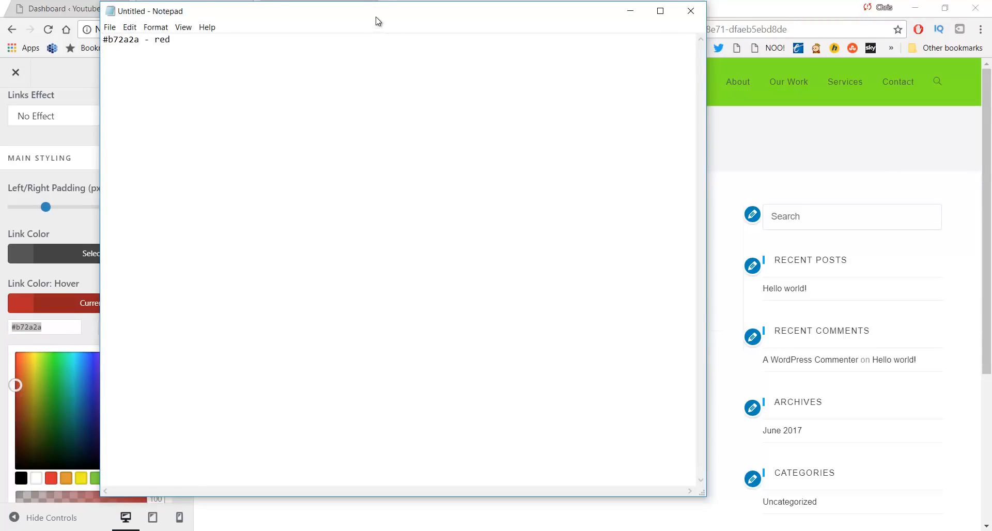
drag(376, 18, 402, 60)
Clear the hex text from the new tab, add #7eea25 on a new Notepad line, and minimise it
click(328, 5)
triple_click(235, 26)
key(ctrl+x)
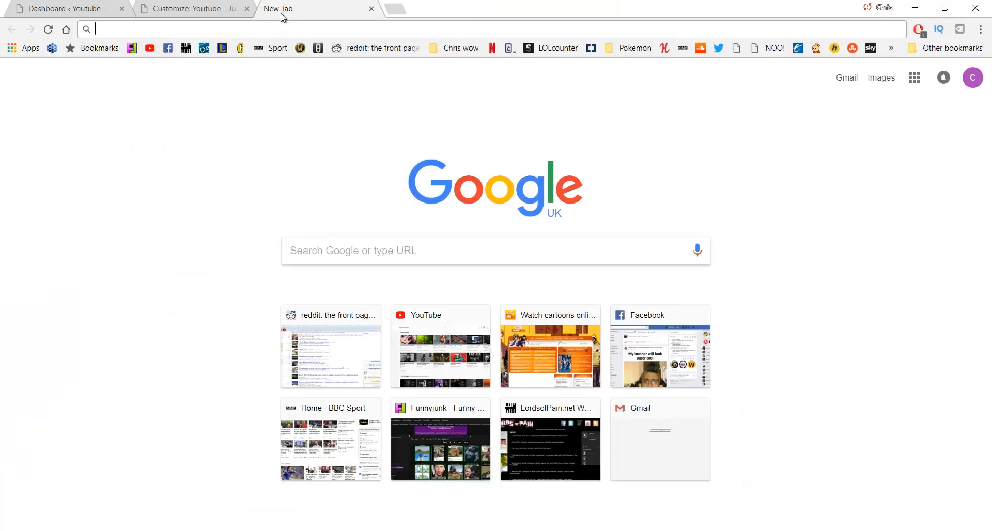
click(223, 3)
key(alt+Tab)
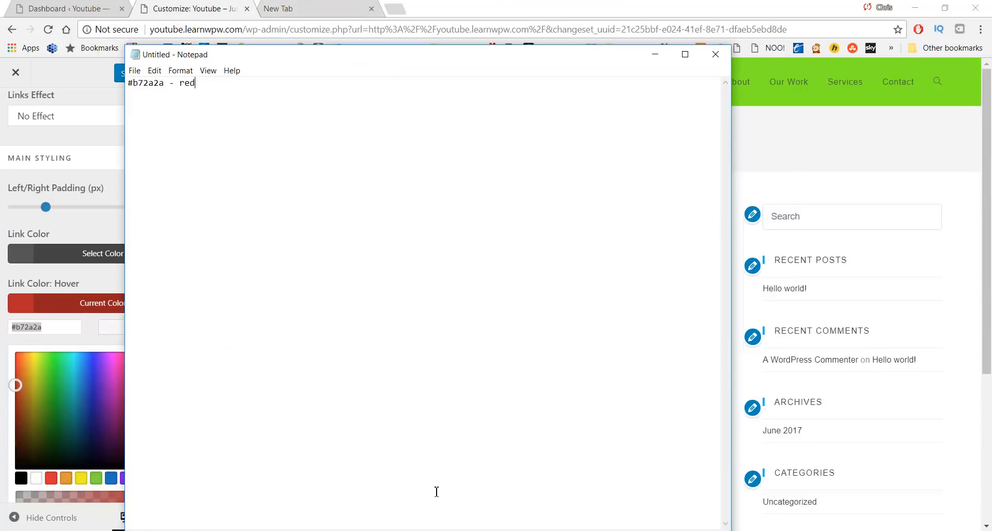
key(Return)
key(ctrl+v)
click(655, 55)
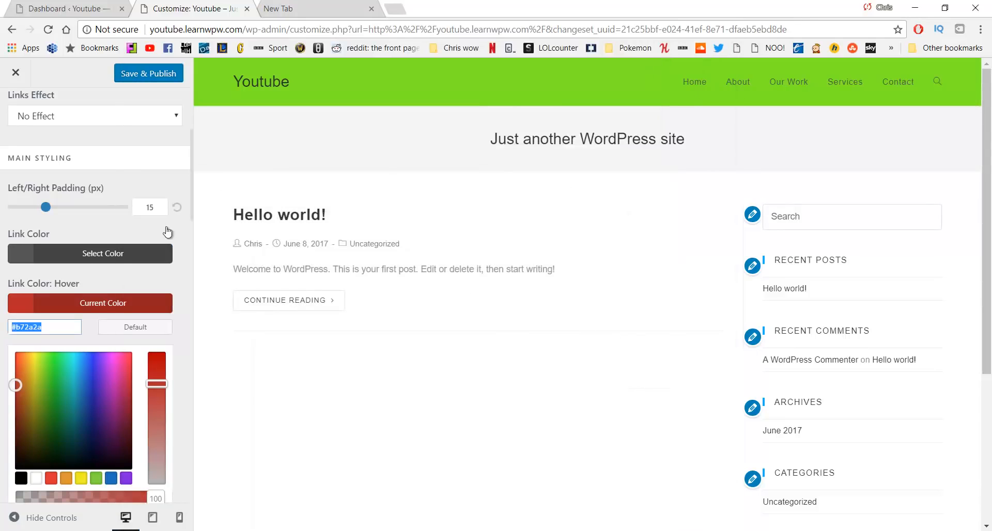
scroll(129, 235, down, 5)
scroll(126, 256, up, 4)
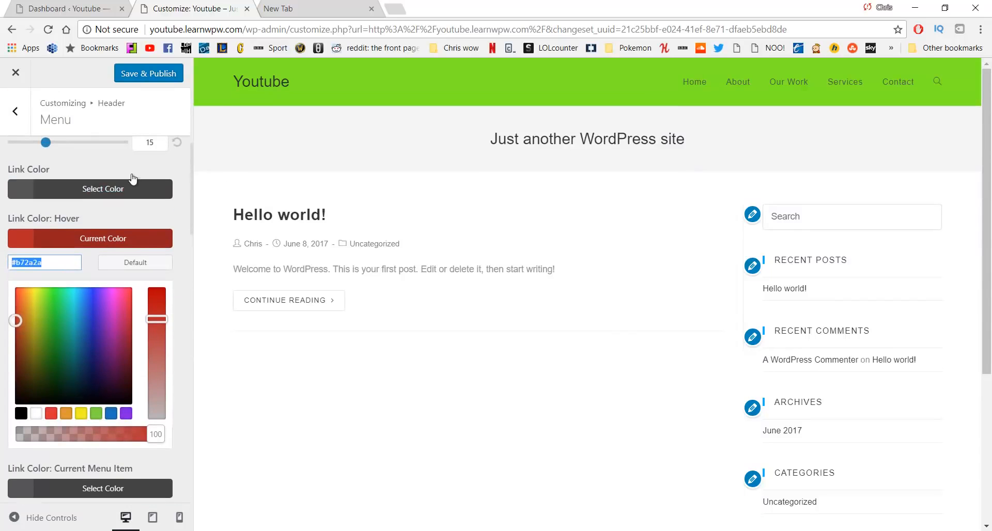
Set the menu link colour to dark green #24662a
click(95, 188)
click(65, 329)
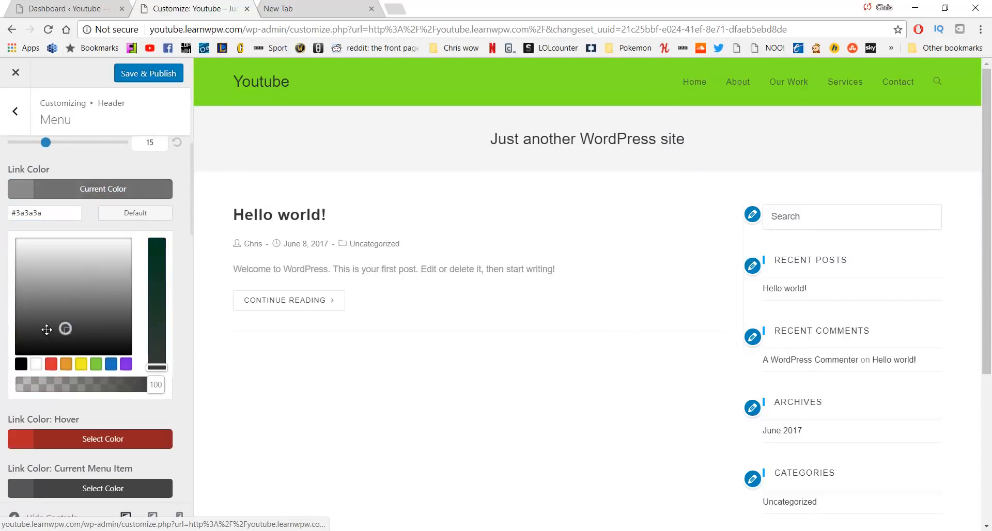
drag(46, 330, 22, 240)
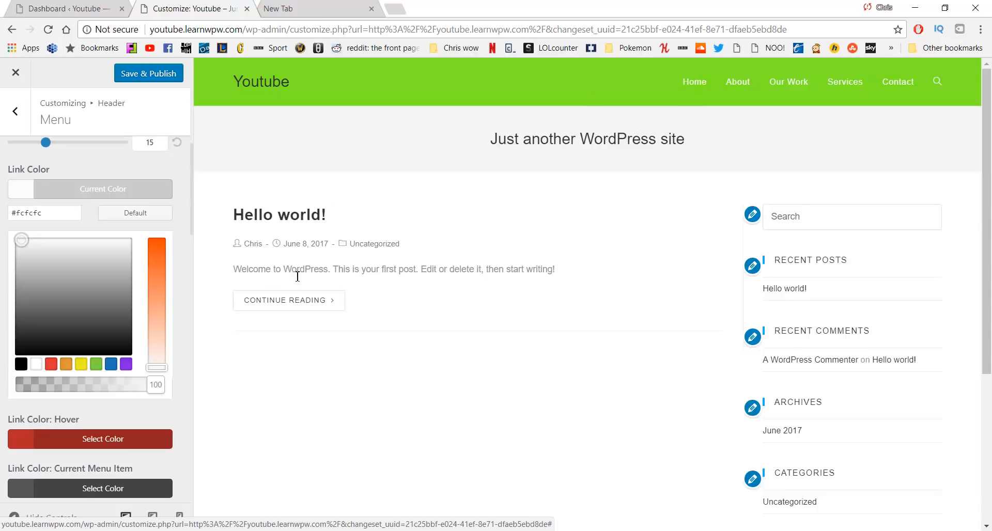
click(160, 239)
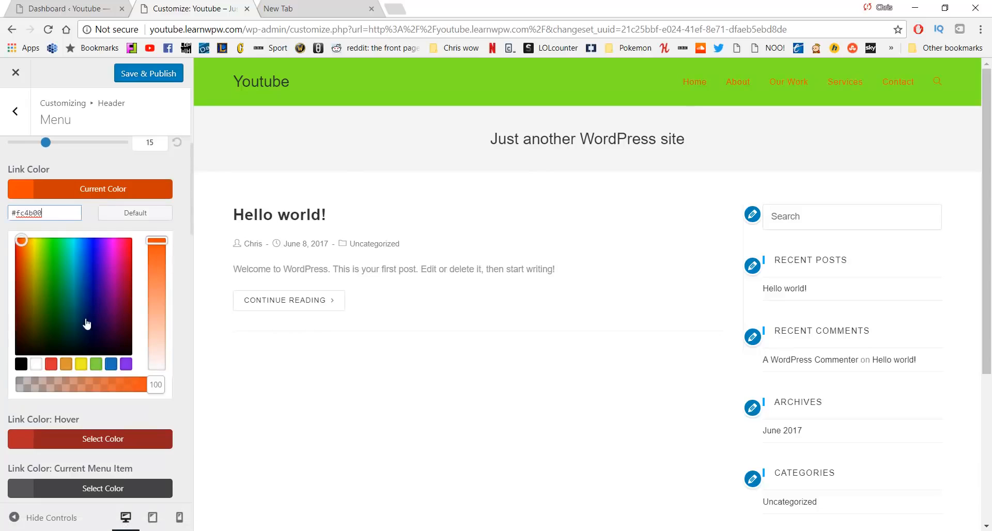
drag(58, 290, 57, 309)
click(156, 303)
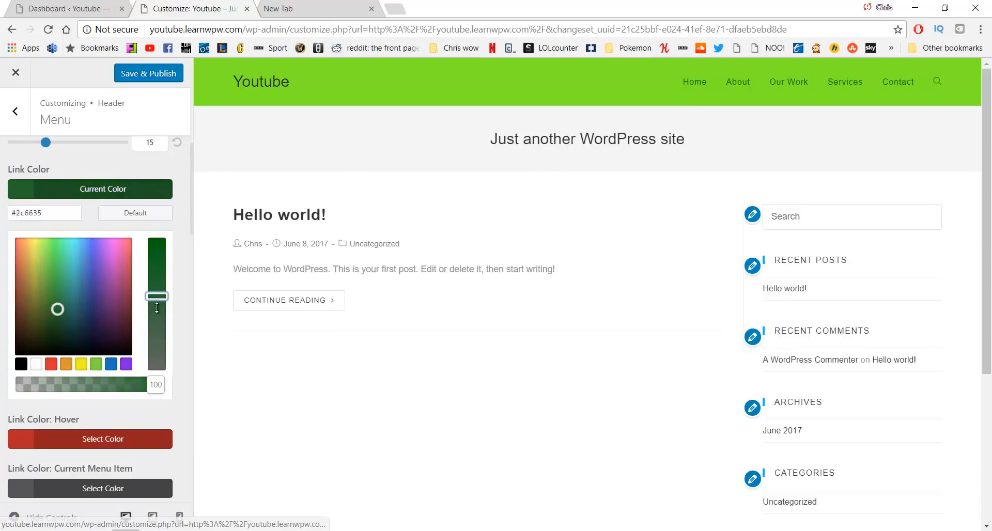
drag(157, 299, 157, 286)
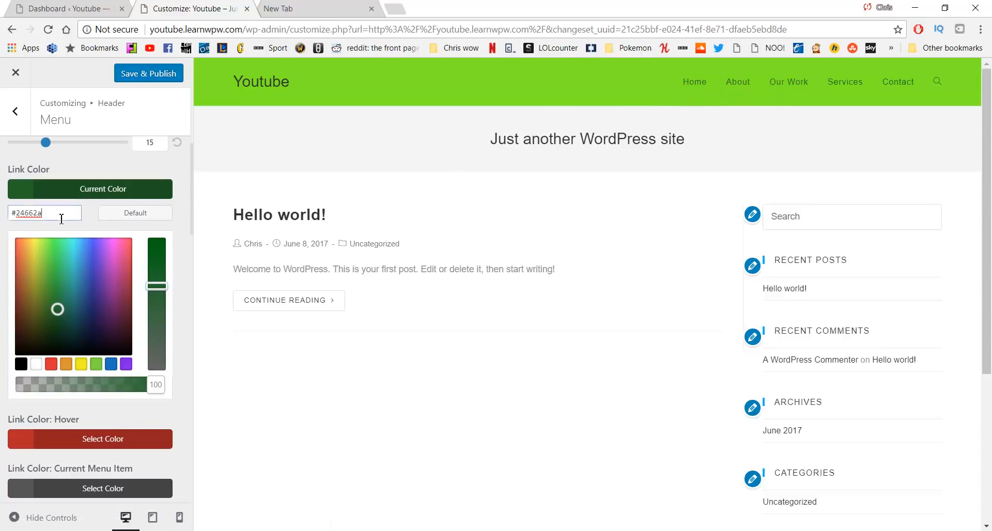
Record #24662a on a new line in the Notepad colour notes, then return to the Menu panel
drag(62, 215, 4, 220)
key(alt+Tab)
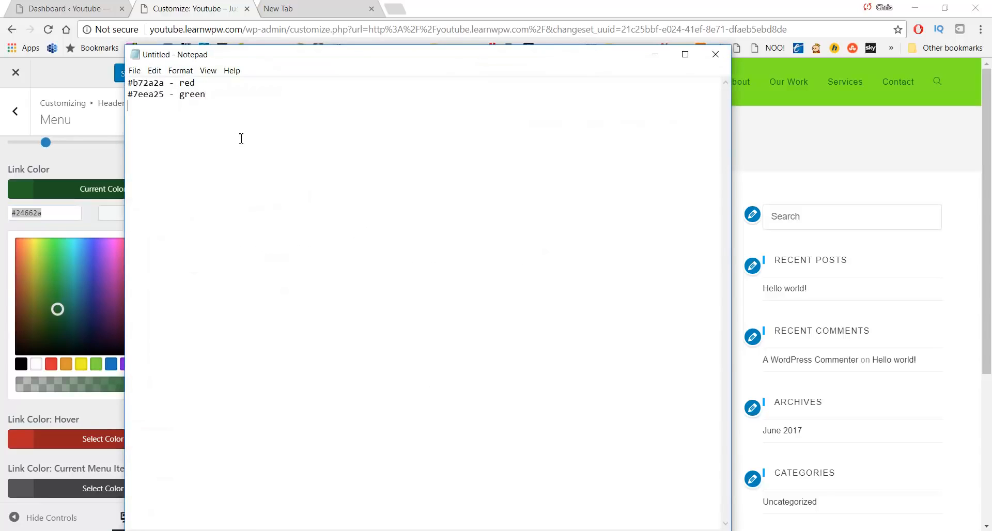
key(ctrl+v)
text(-)
key(alt+Tab)
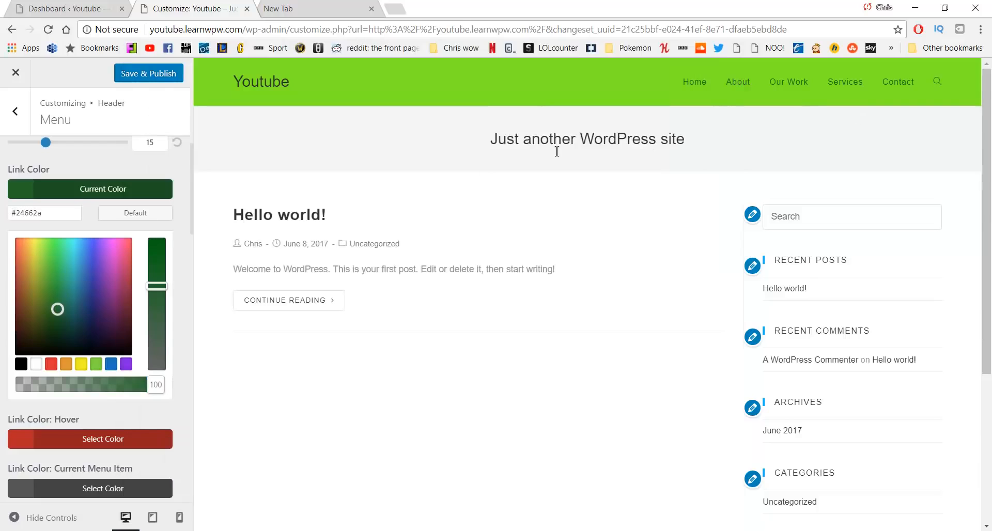
scroll(119, 236, down, 3)
scroll(114, 238, down, 3)
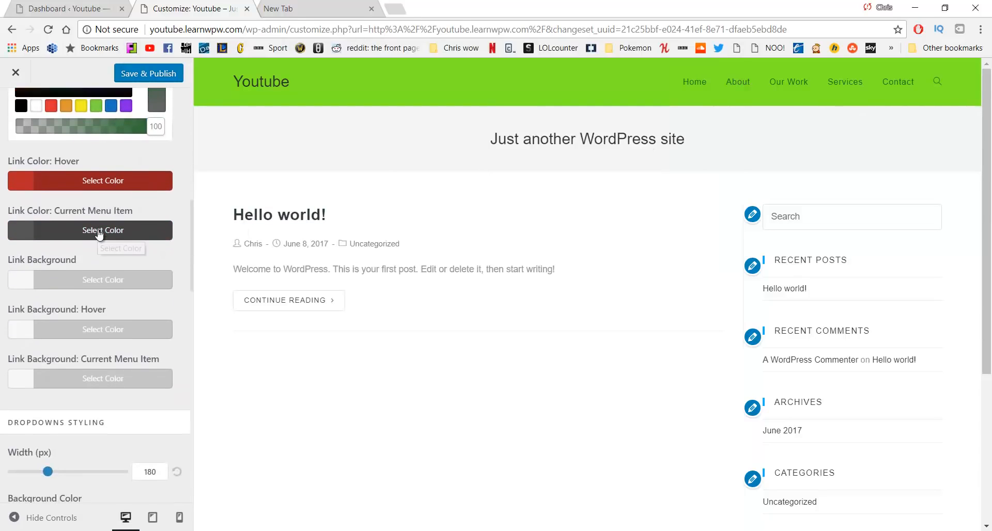
scroll(118, 269, down, 6)
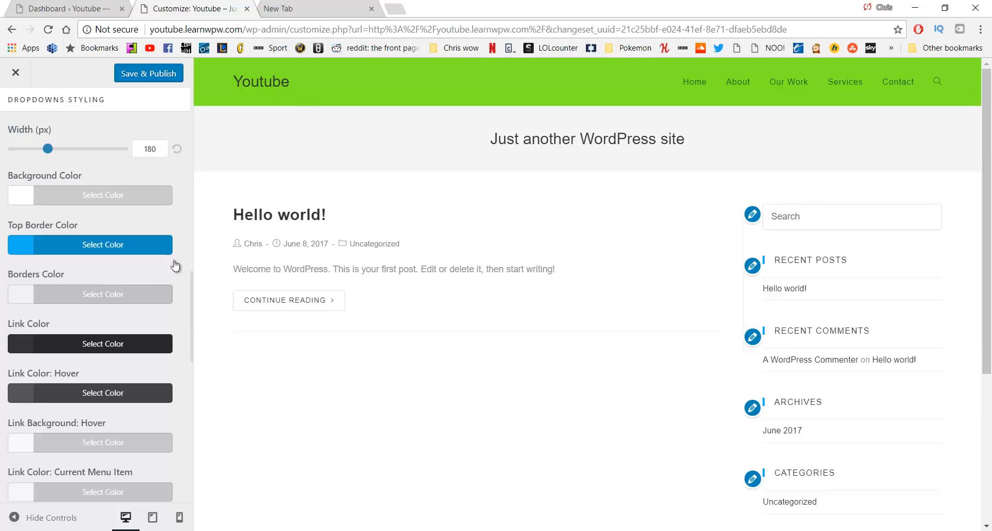
scroll(124, 227, down, 5)
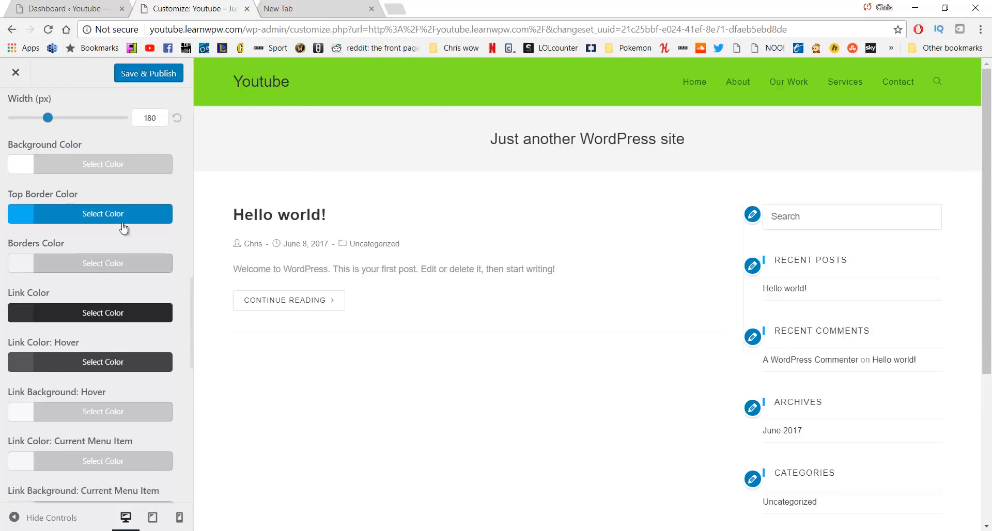
scroll(117, 234, up, 10)
scroll(118, 234, up, 2)
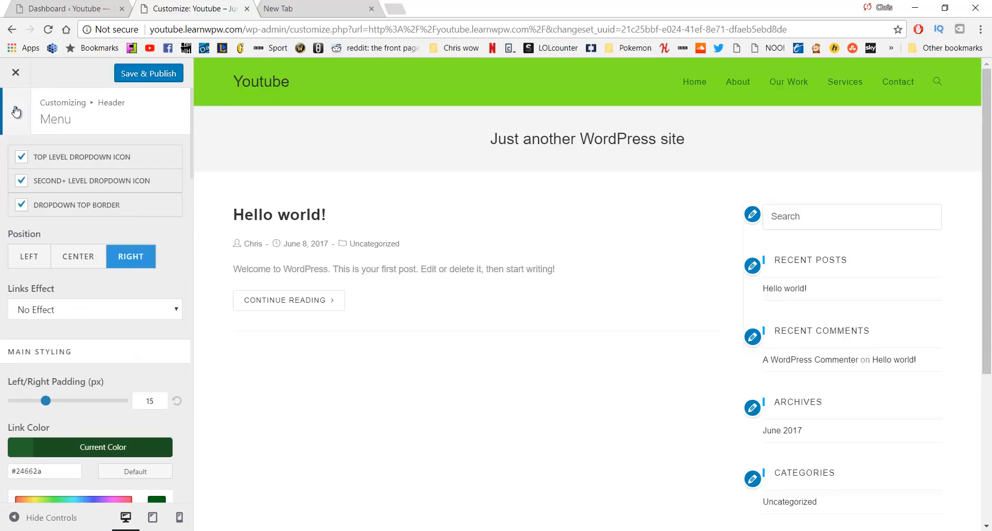
In Header > Logo, replace the logo colour #333333 with dark green #24662a from the notes
click(16, 112)
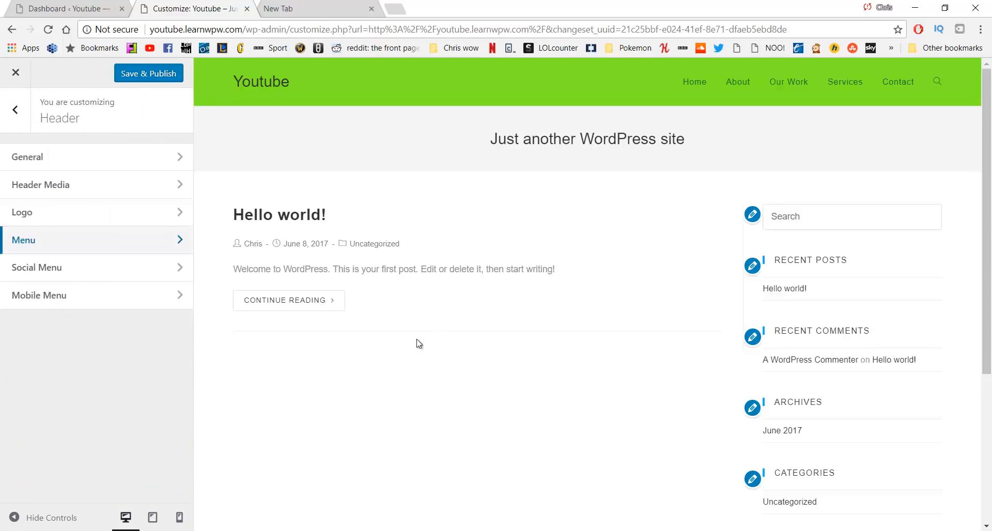
click(132, 219)
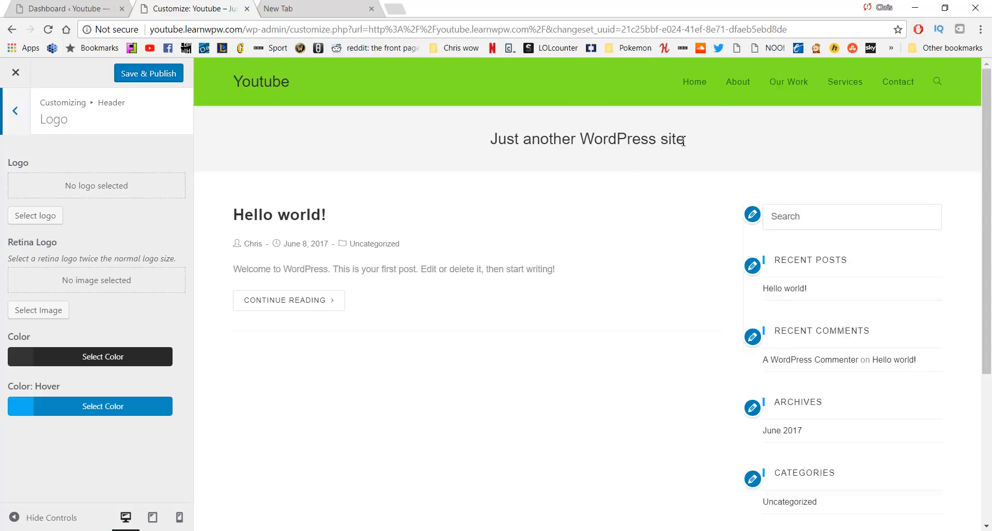
click(129, 351)
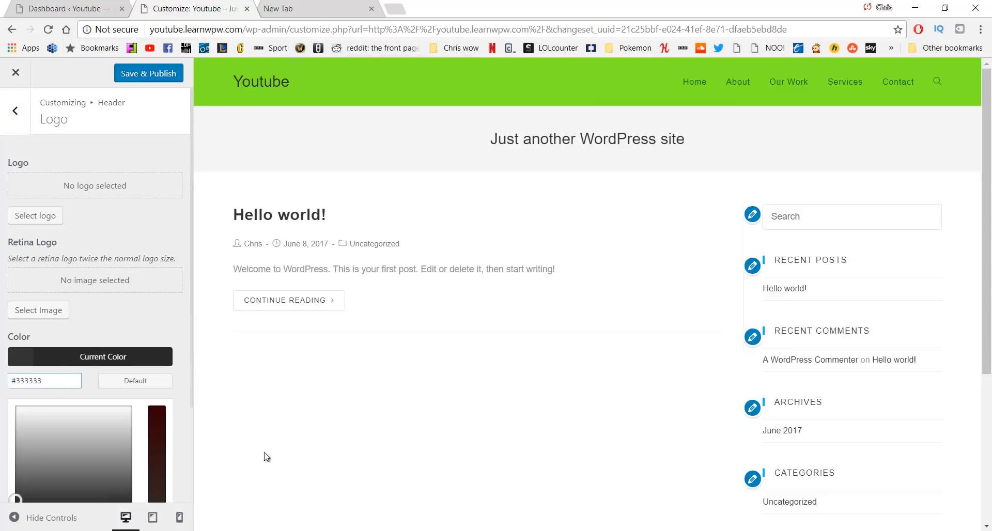
click(426, 530)
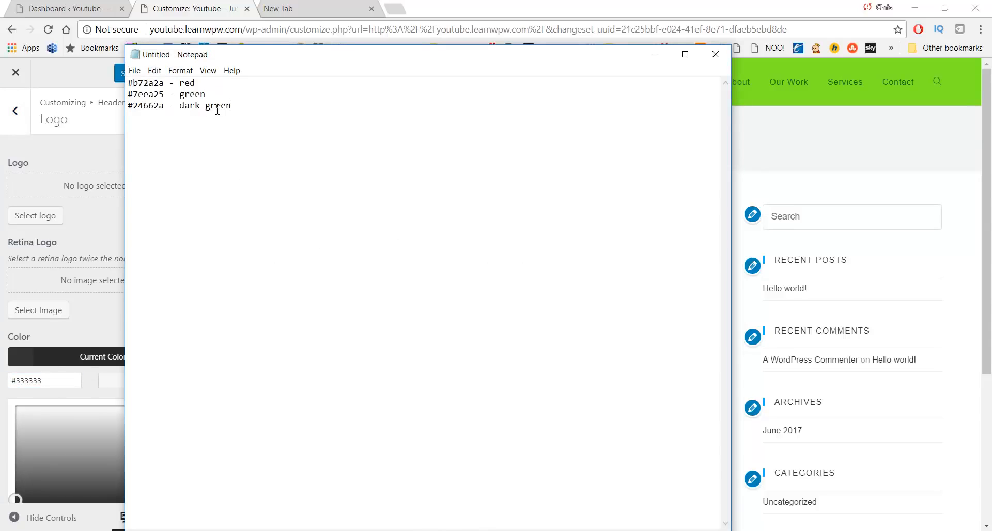
drag(244, 118, 98, 107)
key(ctrl+c)
click(170, 116)
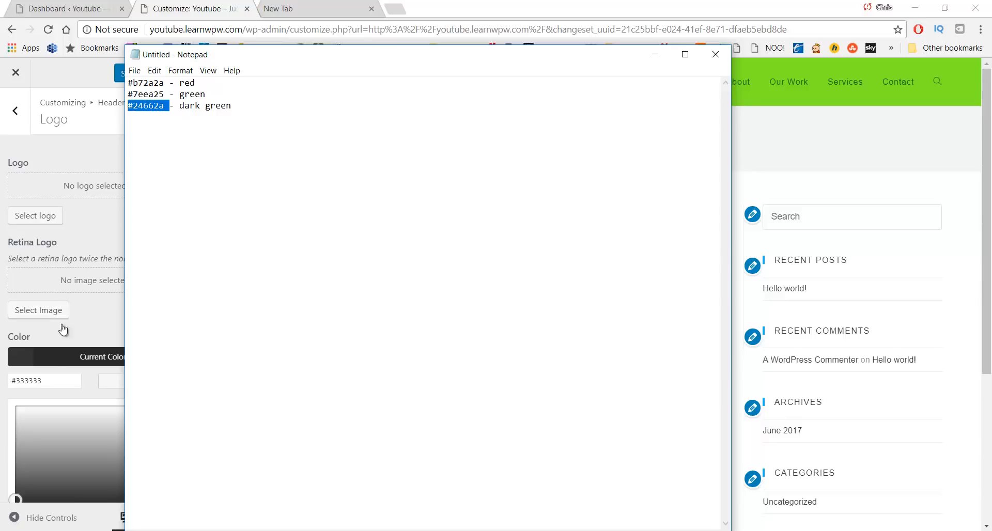
drag(56, 380, 10, 382)
key(ctrl+v)
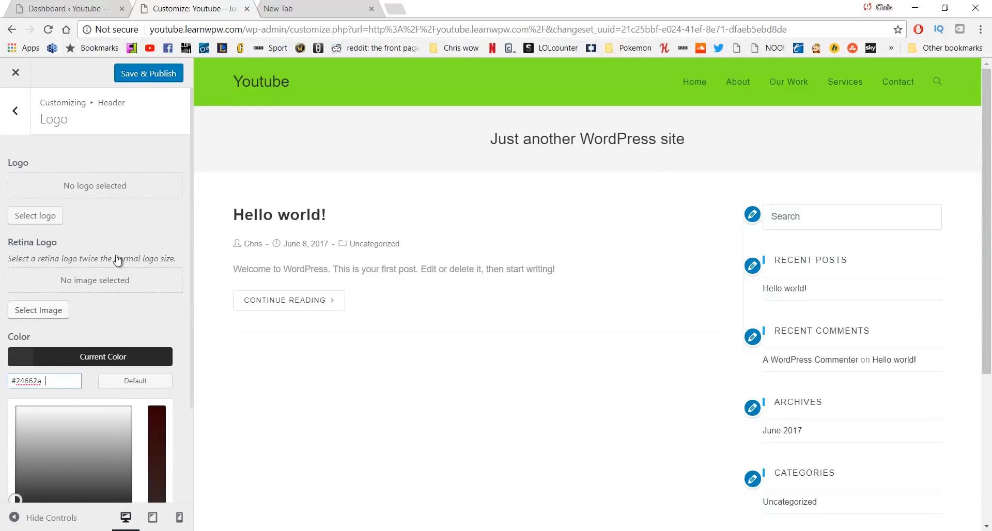
Replace the logo hover colour #13aff0 with red #b72a2a, then Save & Publish the customizer changes
scroll(132, 293, down, 3)
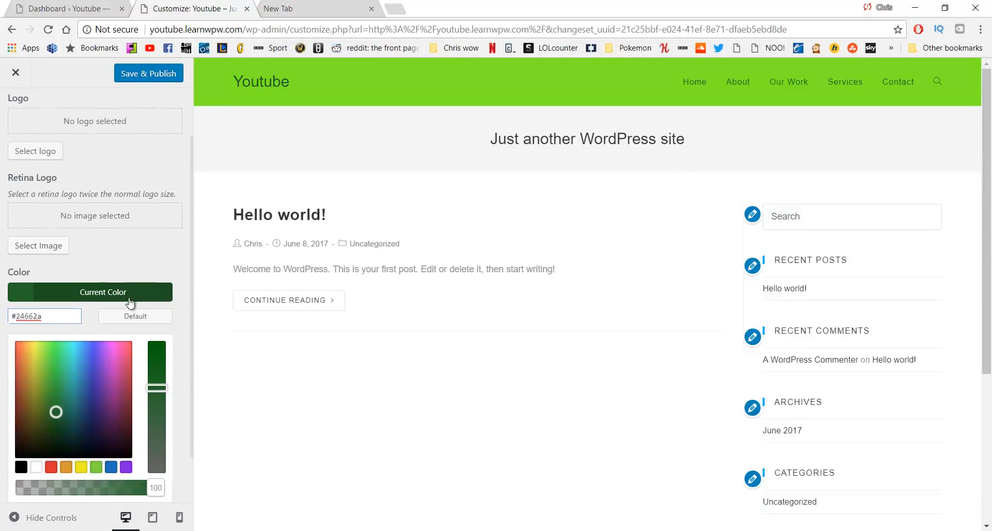
click(90, 483)
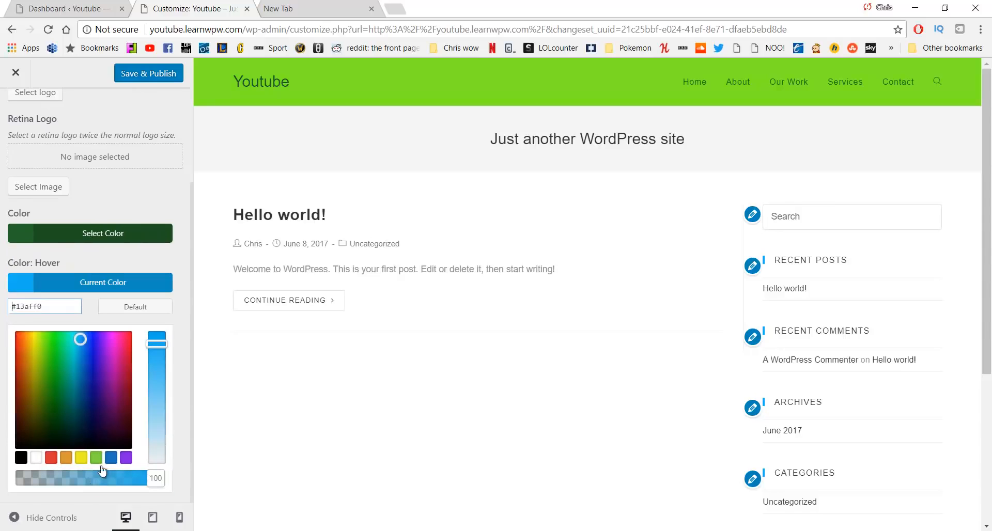
key(alt+Tab)
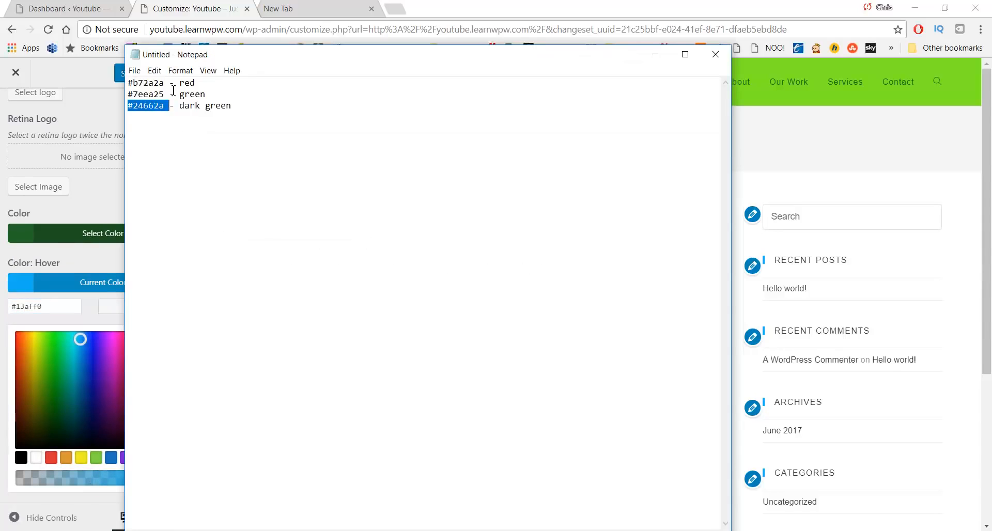
drag(165, 84, 85, 85)
key(ctrl+c)
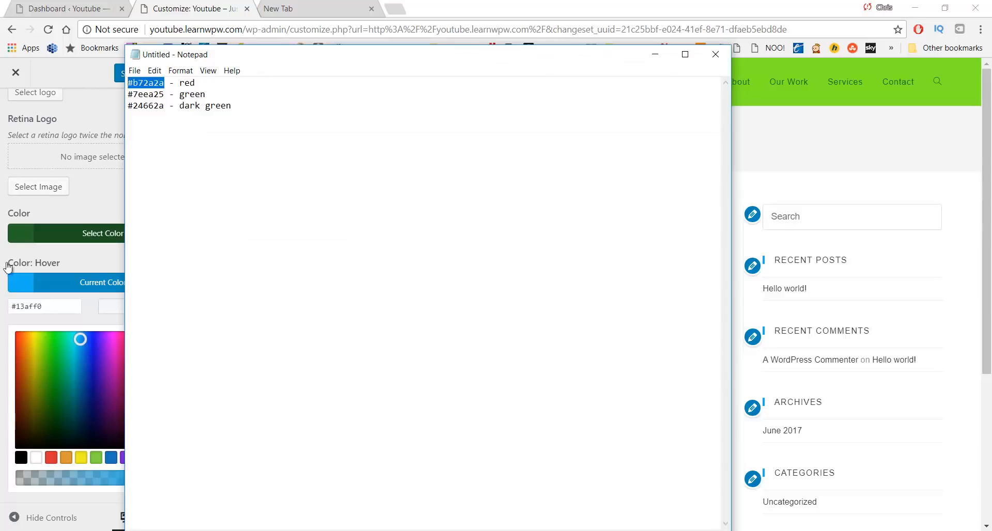
drag(66, 311, 2, 311)
key(ctrl+v)
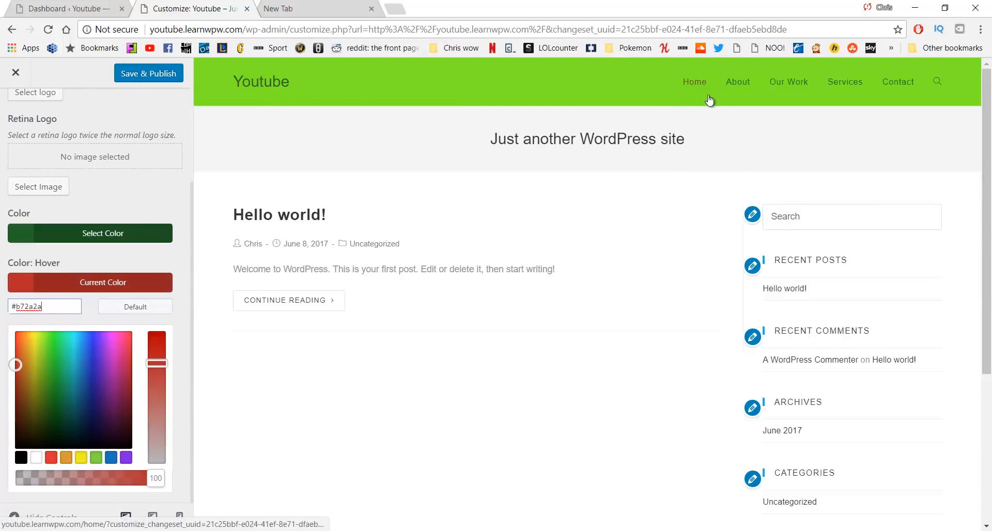
scroll(128, 184, up, 3)
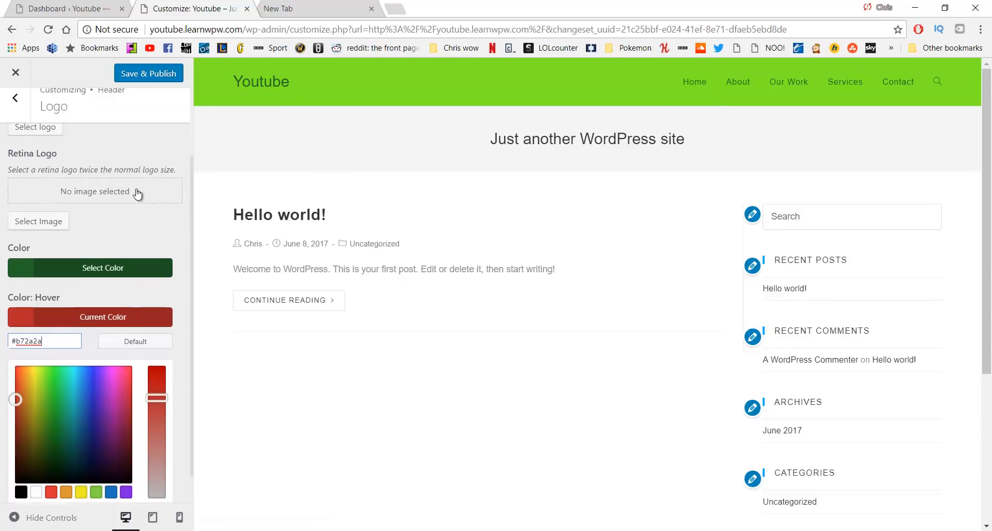
click(146, 81)
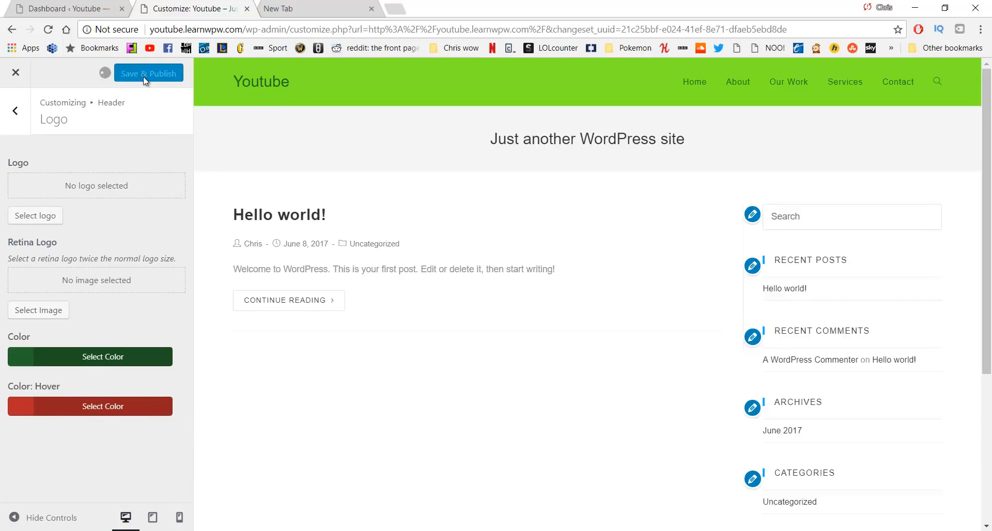
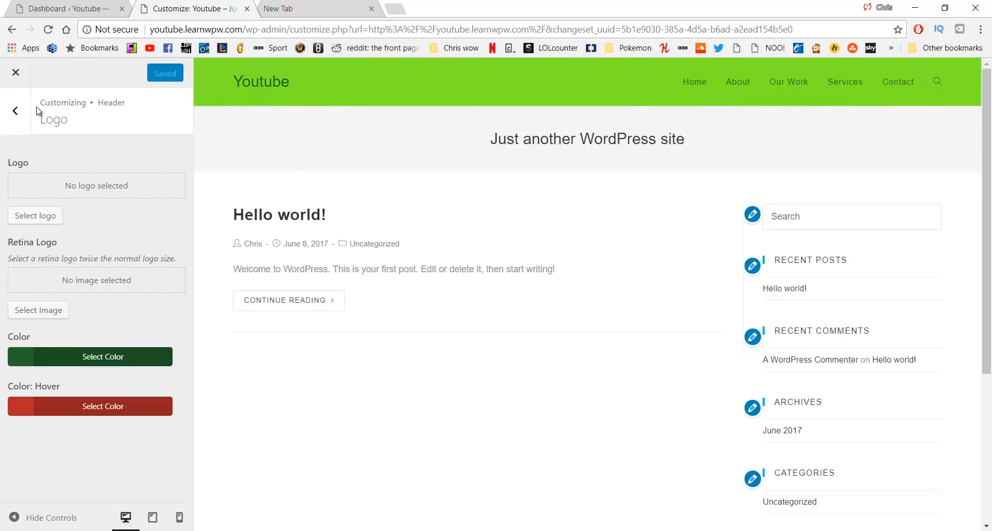
In Header > Menu, set Search Icon Style to Disabled and Save & Publish
click(15, 110)
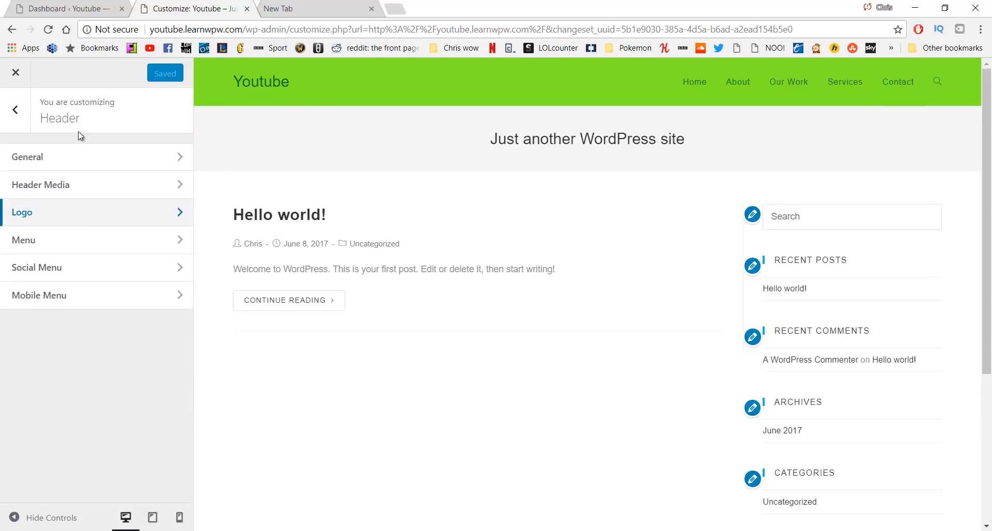
click(78, 247)
scroll(98, 253, down, 7)
scroll(116, 261, down, 7)
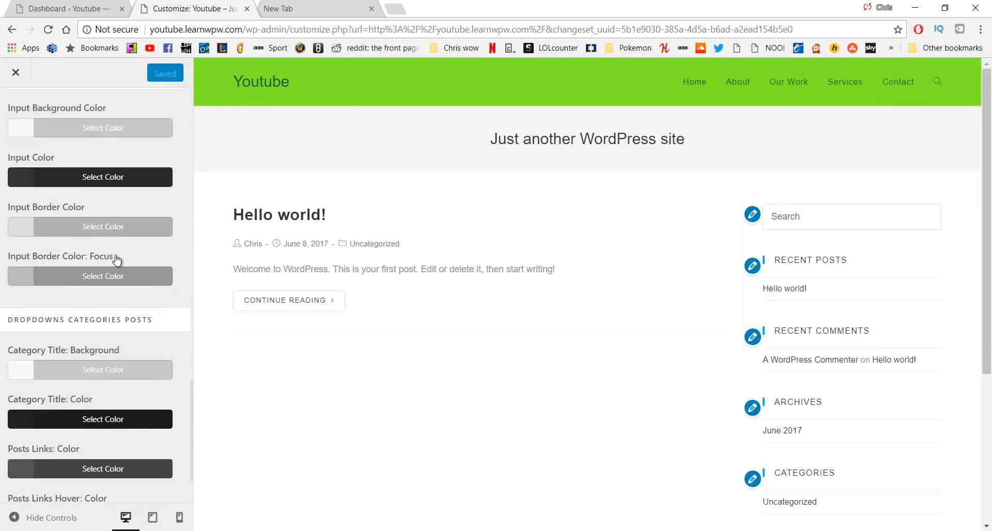
scroll(104, 268, up, 5)
scroll(102, 270, up, 5)
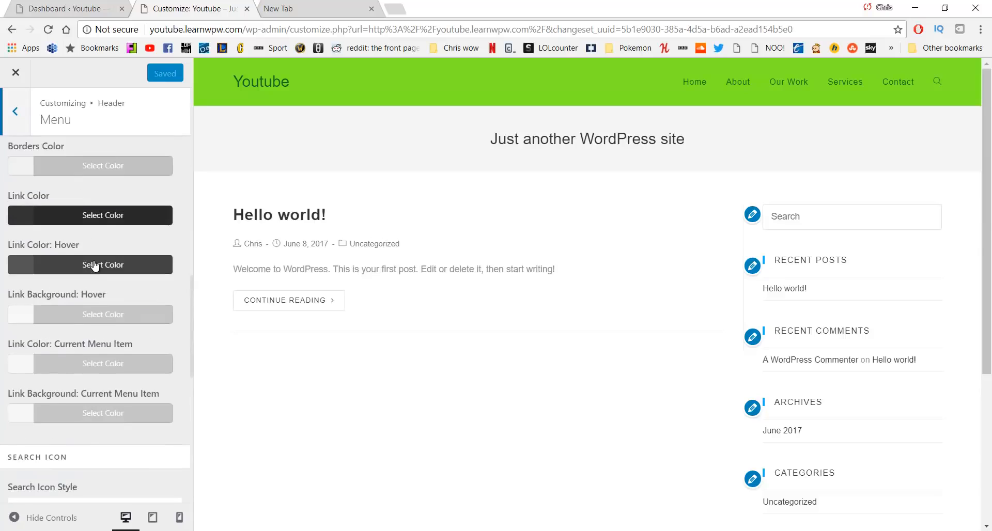
scroll(93, 284, down, 4)
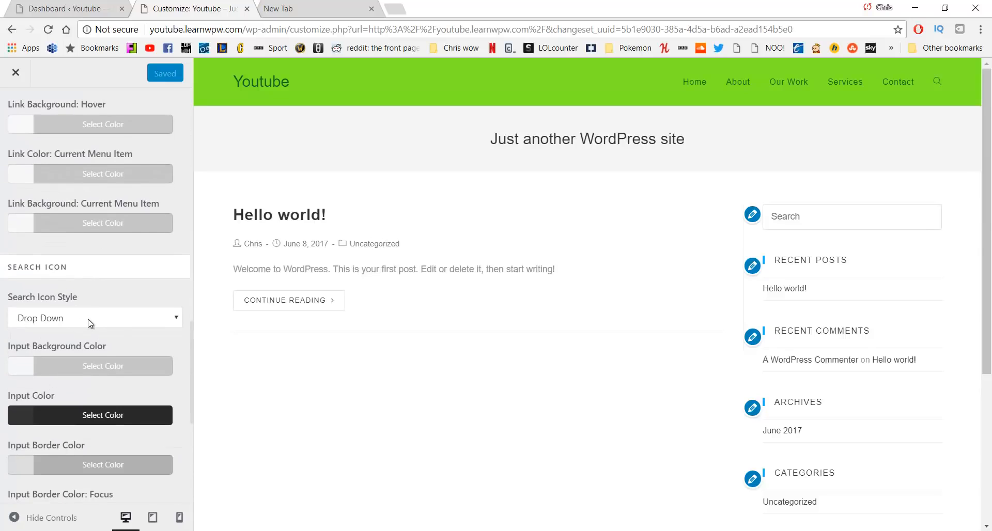
click(91, 324)
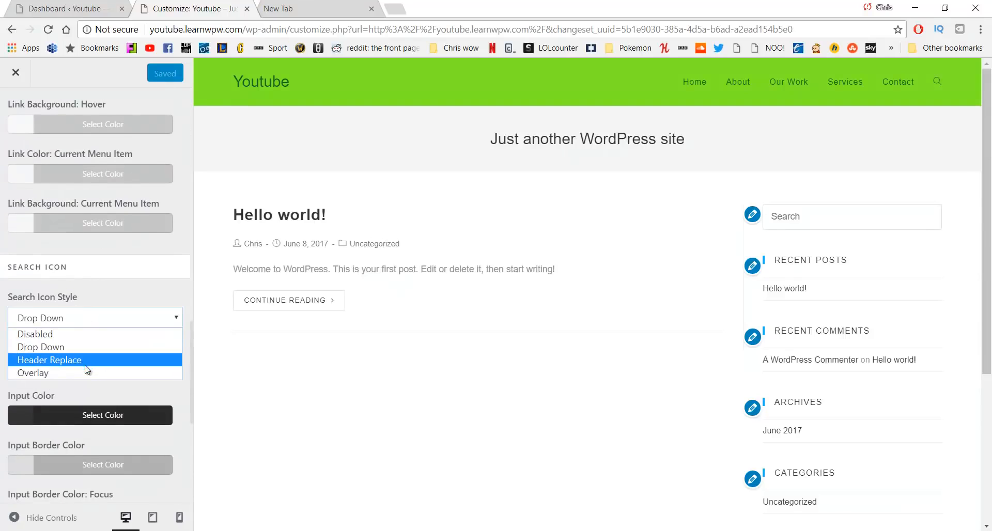
click(83, 334)
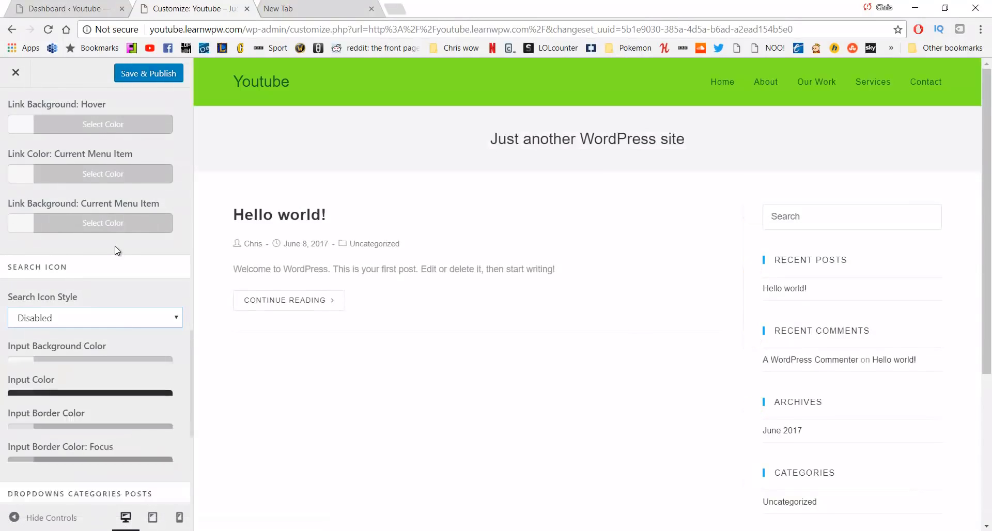
click(140, 73)
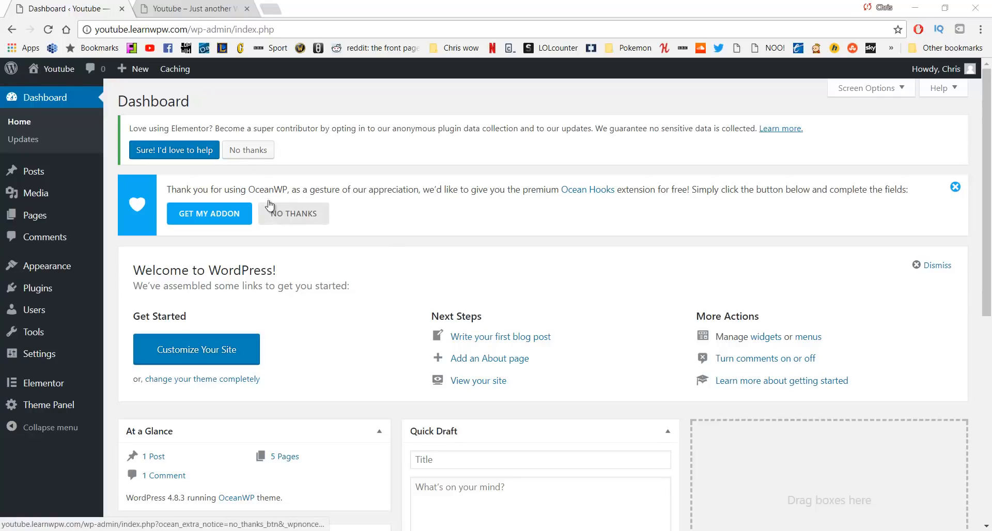
View the live site front page in a separate browser tab
click(190, 8)
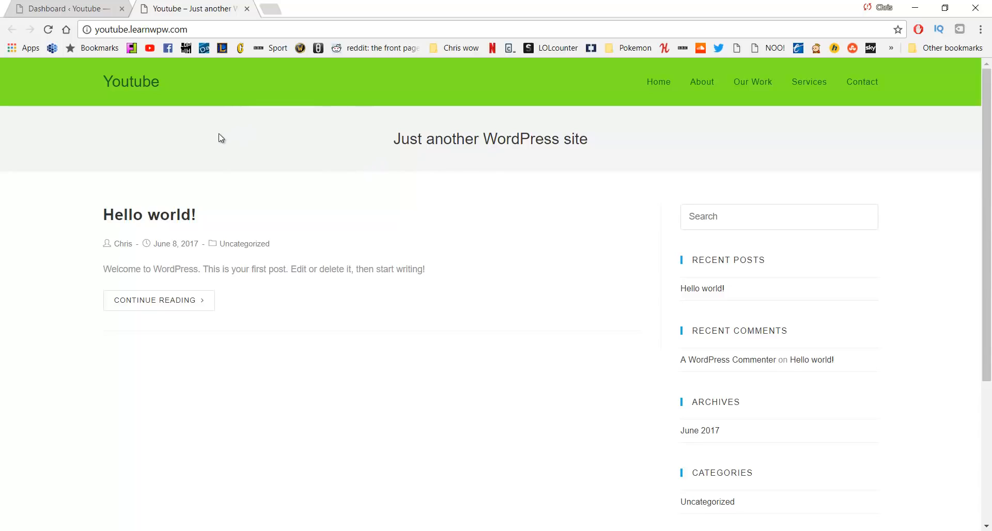
click(91, 5)
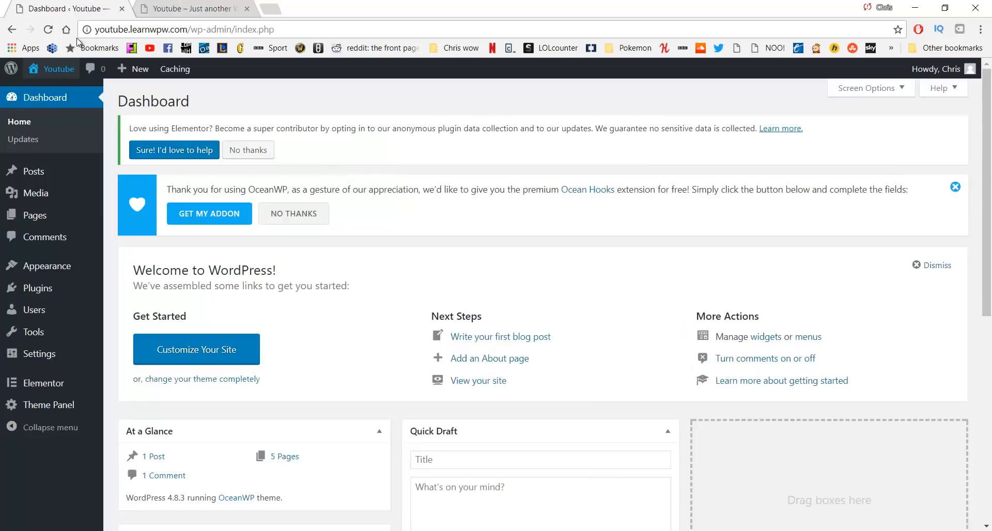
middle_click(52, 92)
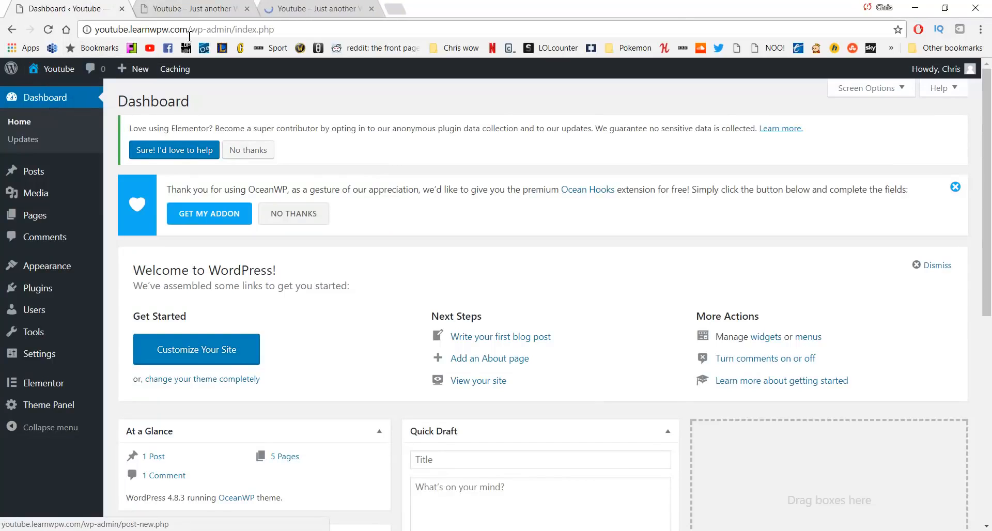
middle_click(187, 5)
click(187, 5)
Return to the Dashboard and open Appearance > Customize
click(105, 6)
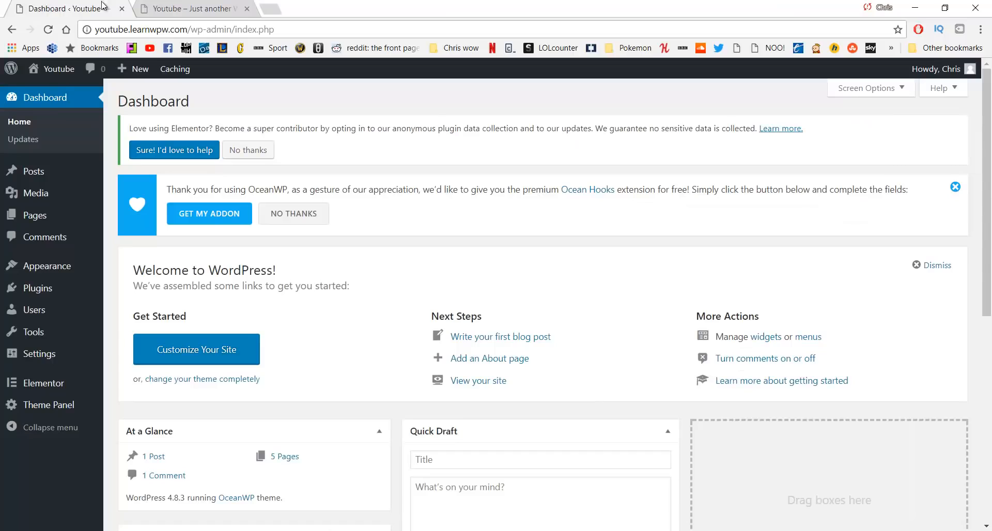
mouse_move(62, 267)
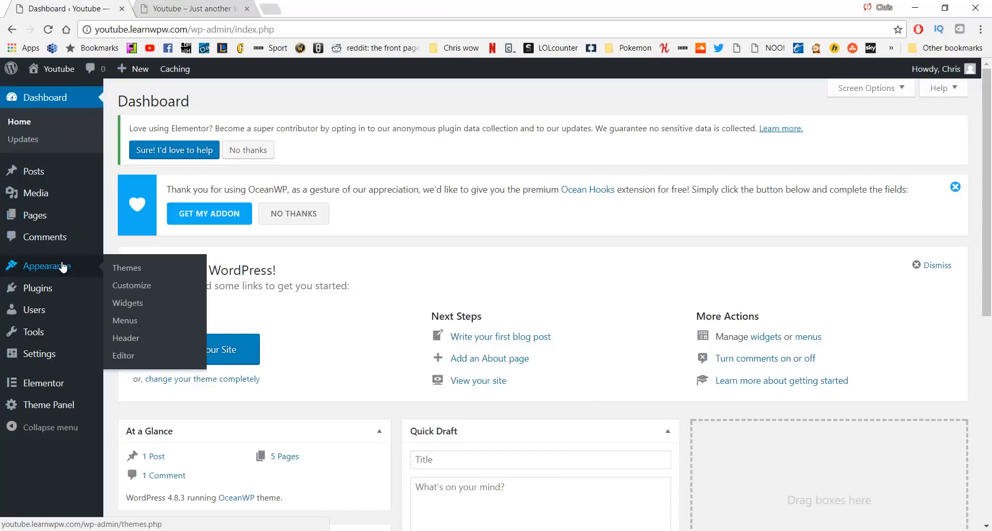
click(123, 284)
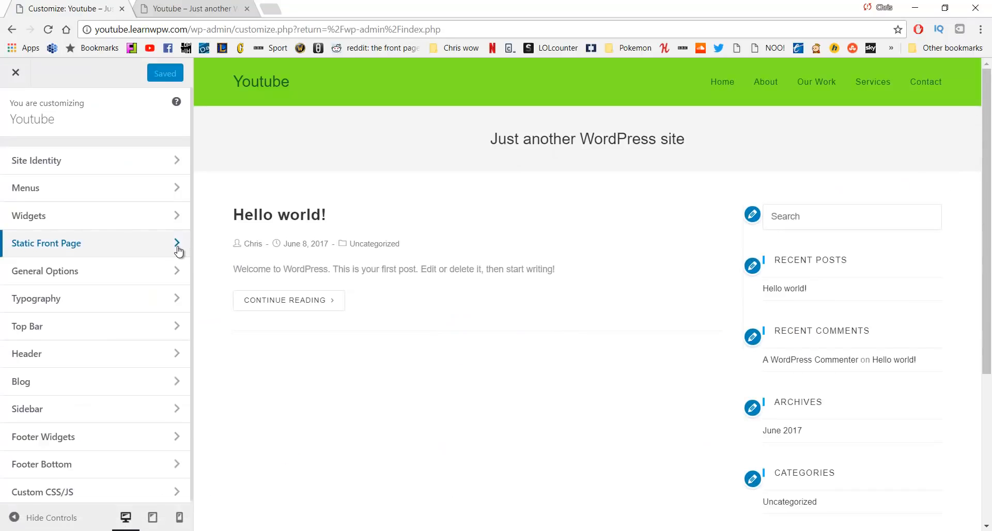
In Site Identity, change the Site Title to 'Learn WP with' followed by the host's name
click(119, 164)
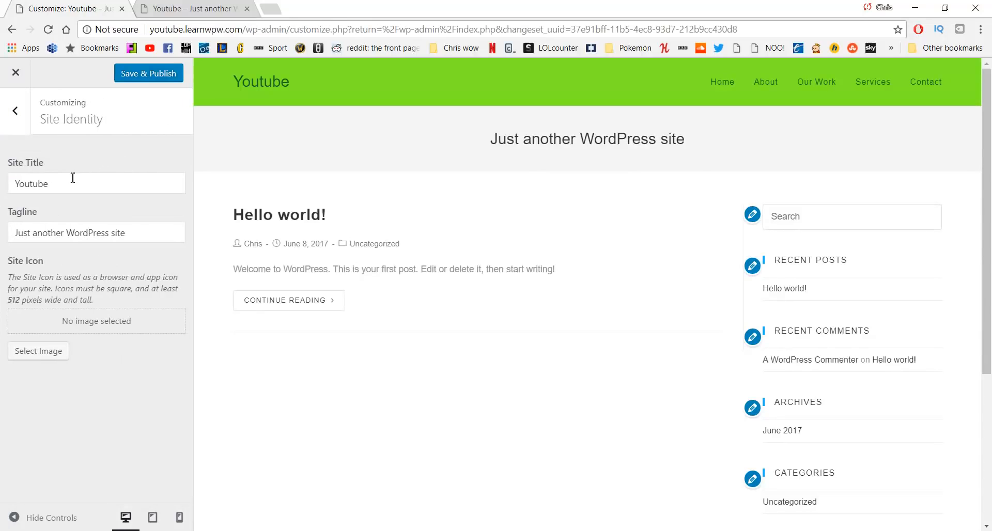
drag(74, 183, 1, 172)
text(Learn Wp)
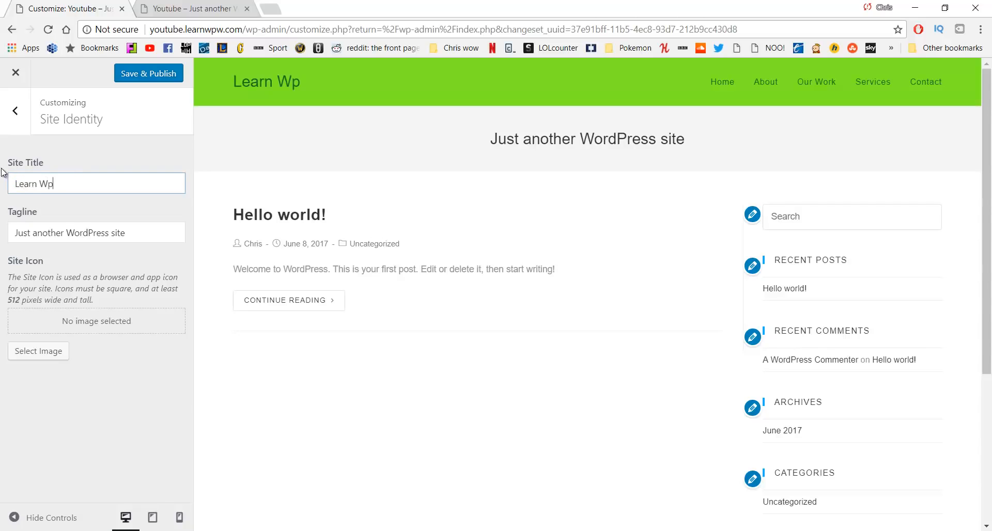
key(BackSpace)
text(P with Chris)
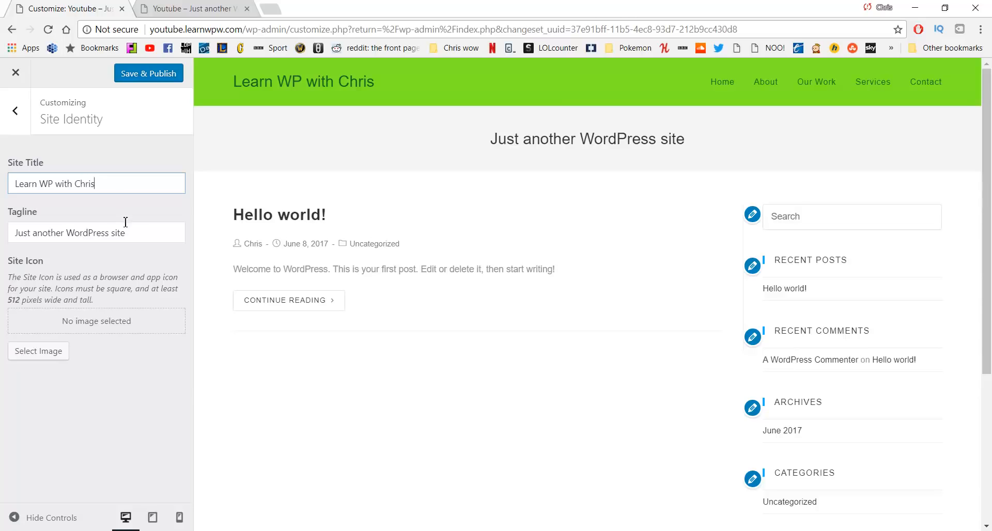
Replace the tagline with 'Top quality WordPress Tutorials' and Save & Publish
drag(132, 234, 1, 222)
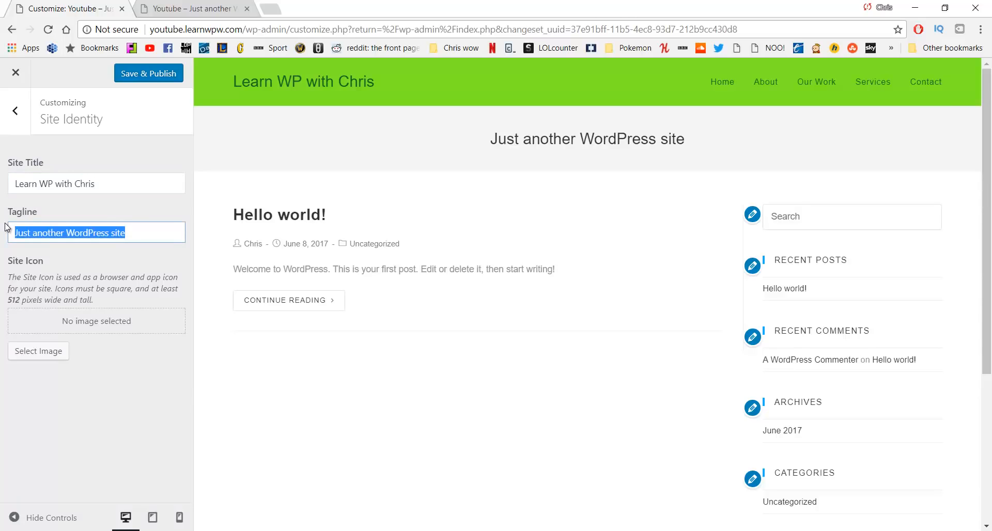
text(Top quality)
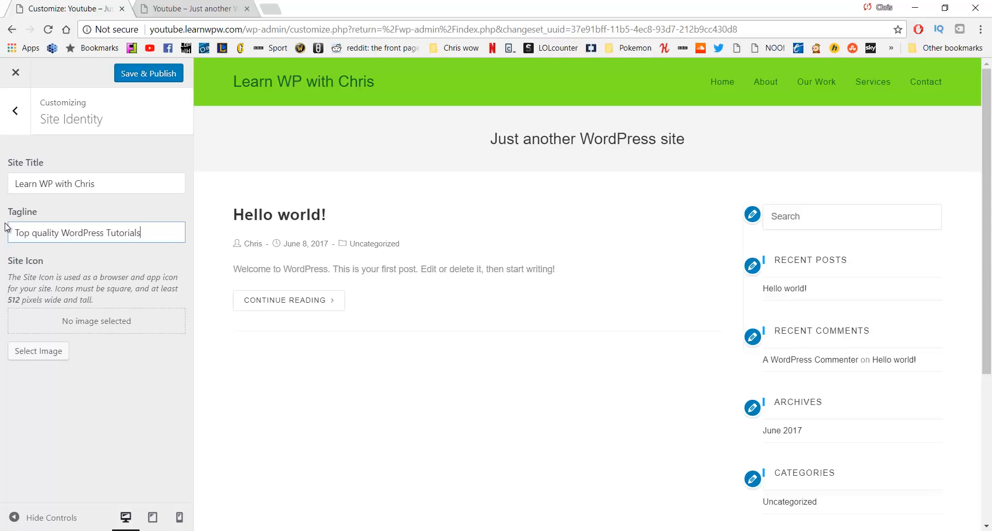
click(143, 80)
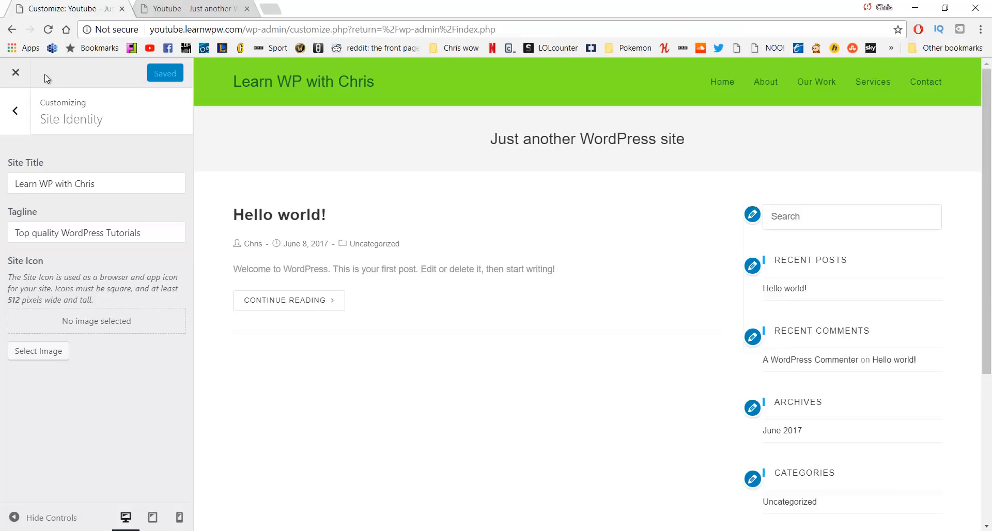
Close the Customizer and view the refreshed live site with the new title and tagline
click(25, 78)
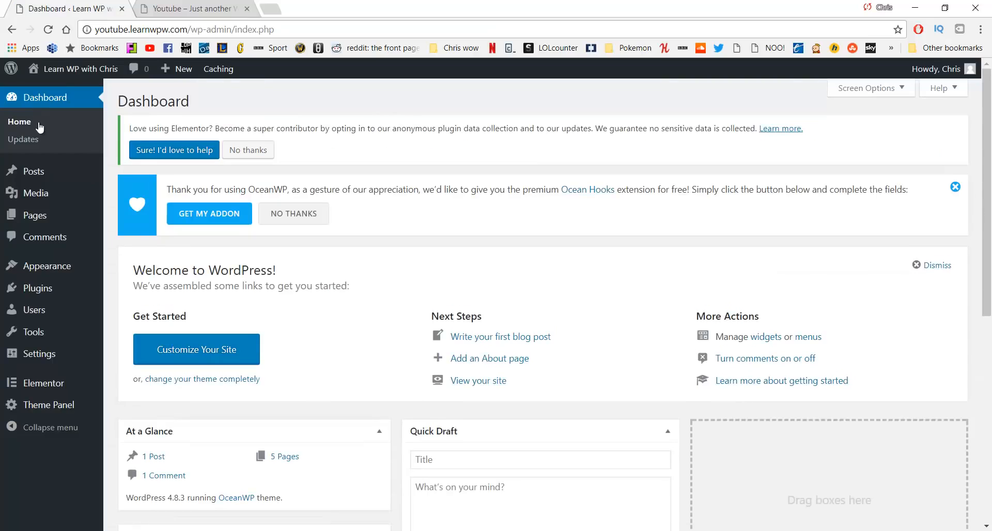
middle_click(81, 69)
middle_click(192, 11)
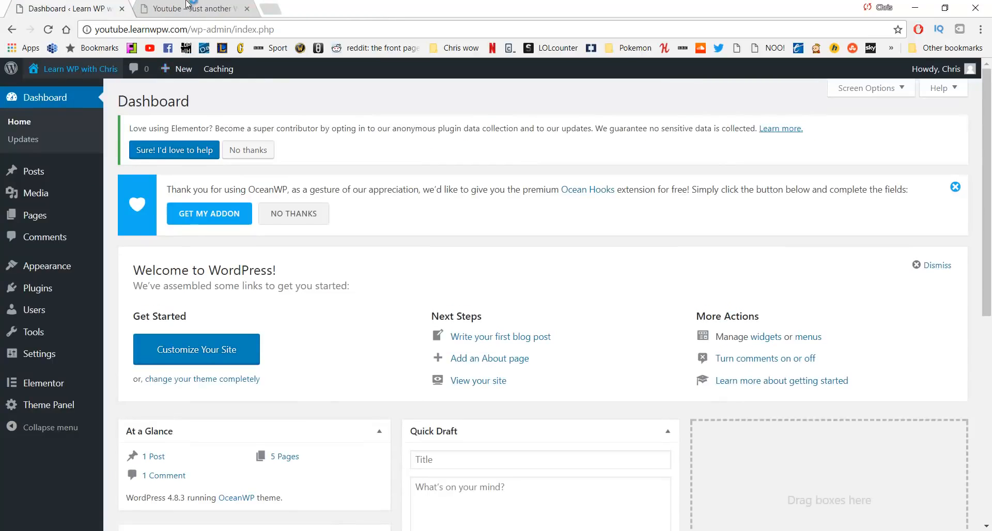
click(191, 7)
click(48, 31)
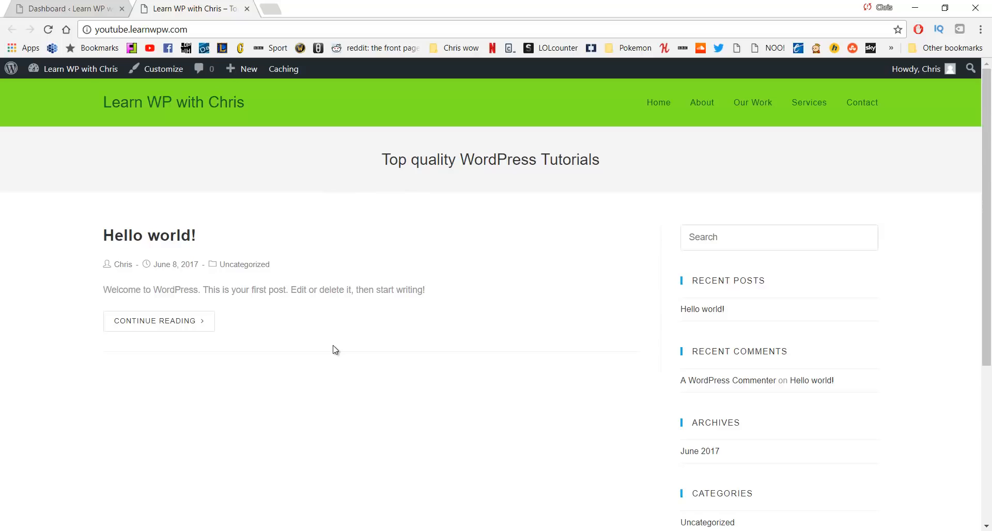
Open the site's Home page from the nav menu, then go back to the blog front page
key(ctrl+Page_Up)
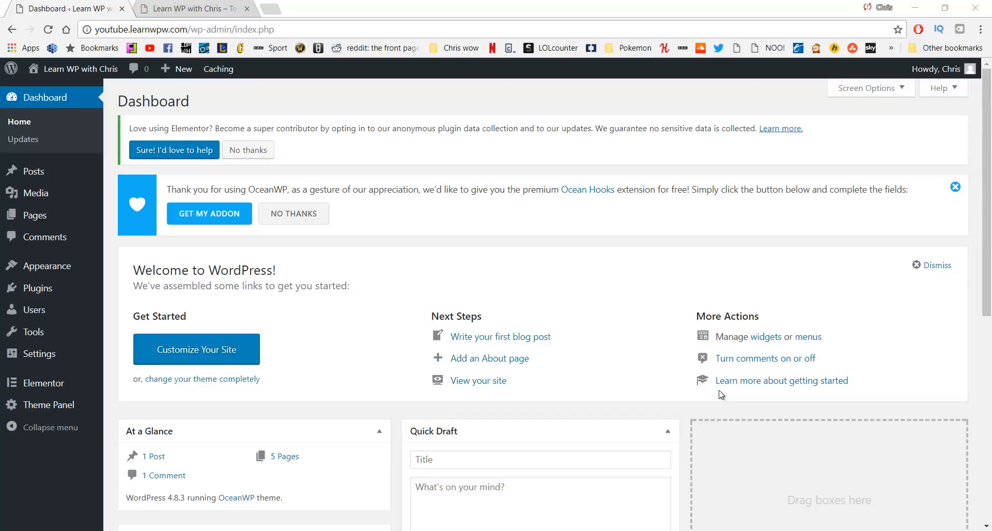
click(175, 8)
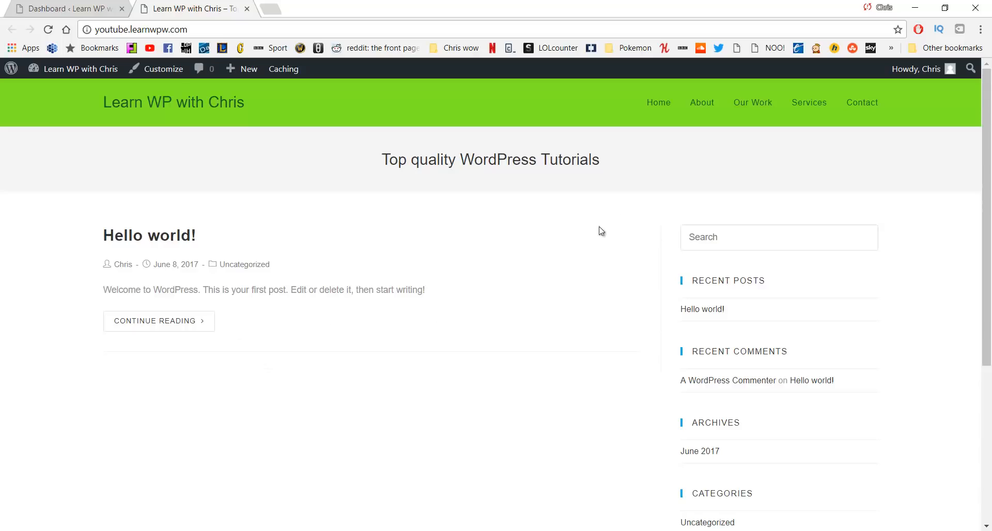
click(653, 109)
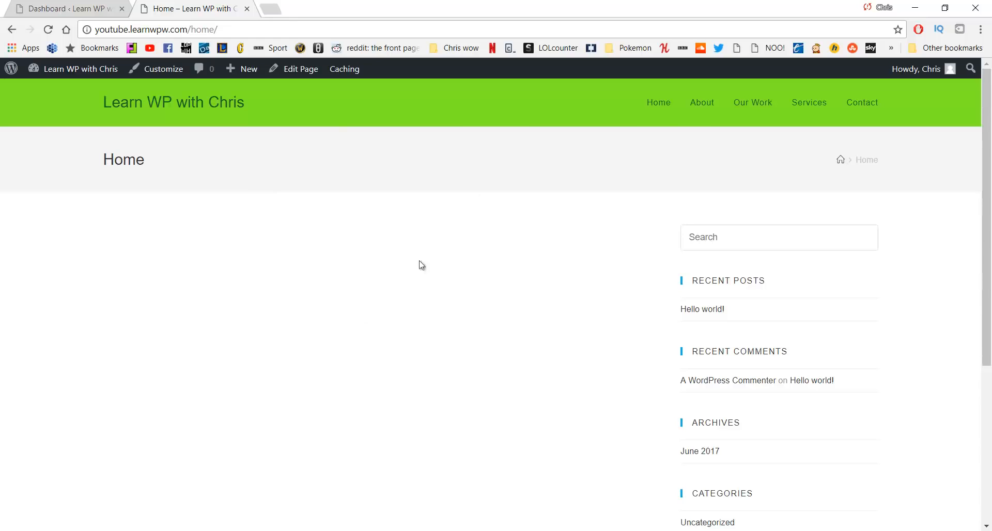
click(11, 30)
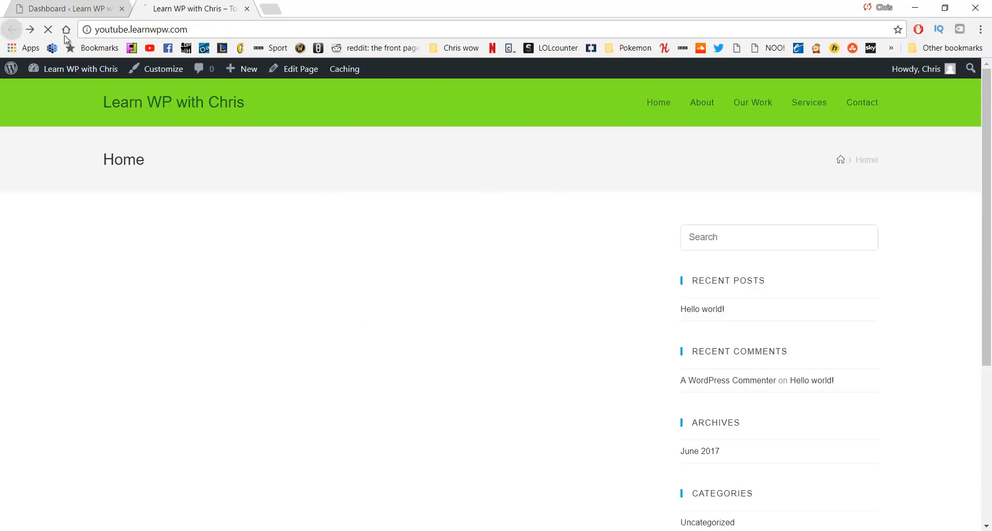
In the Customizer, make Home the static front page, publish, and close the Customize tab
click(164, 75)
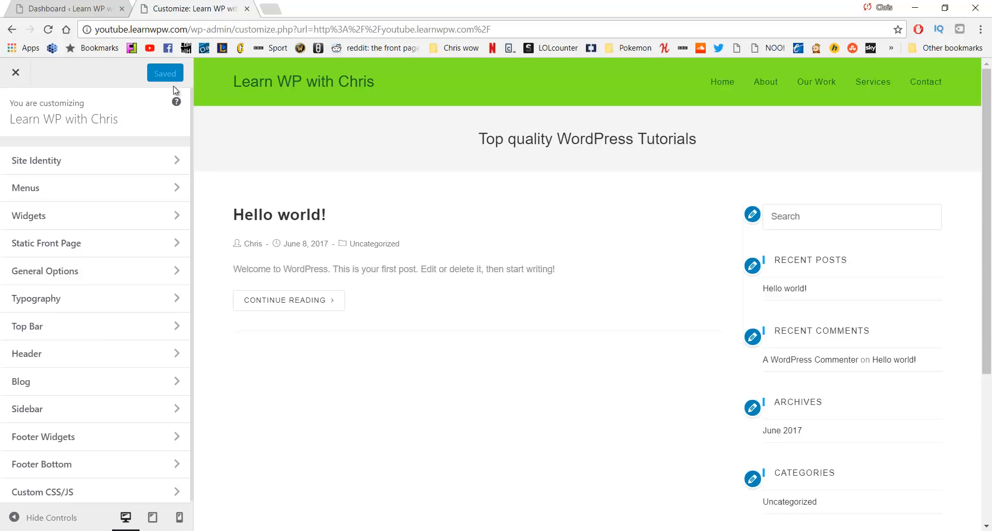
click(165, 244)
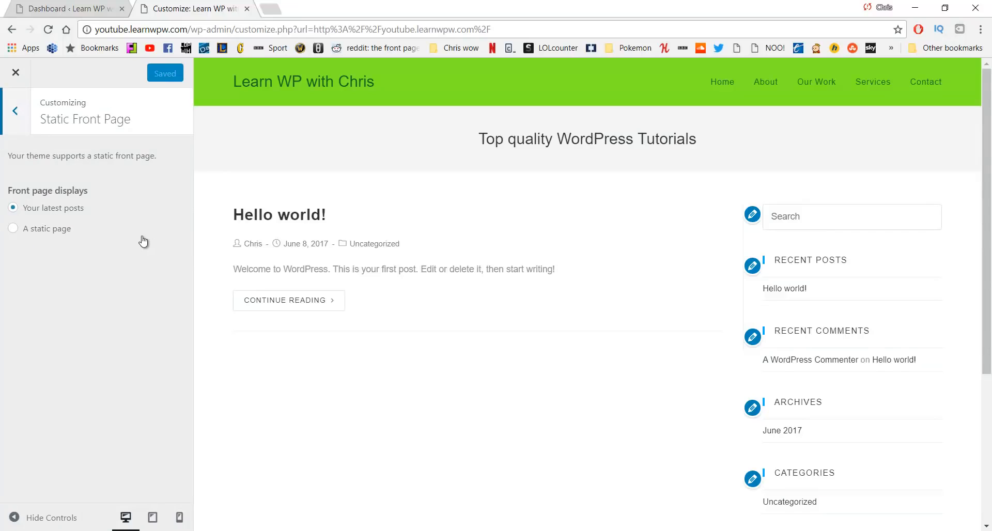
click(50, 231)
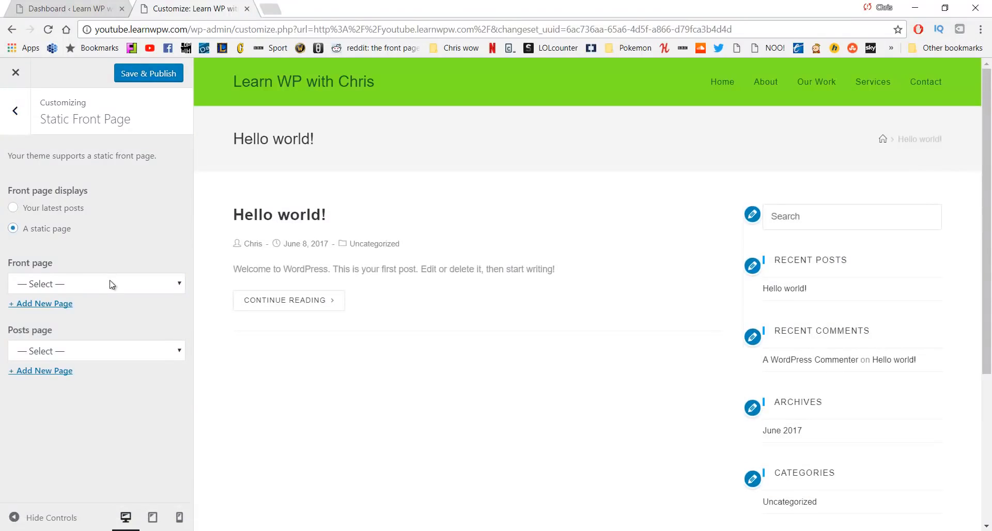
click(110, 283)
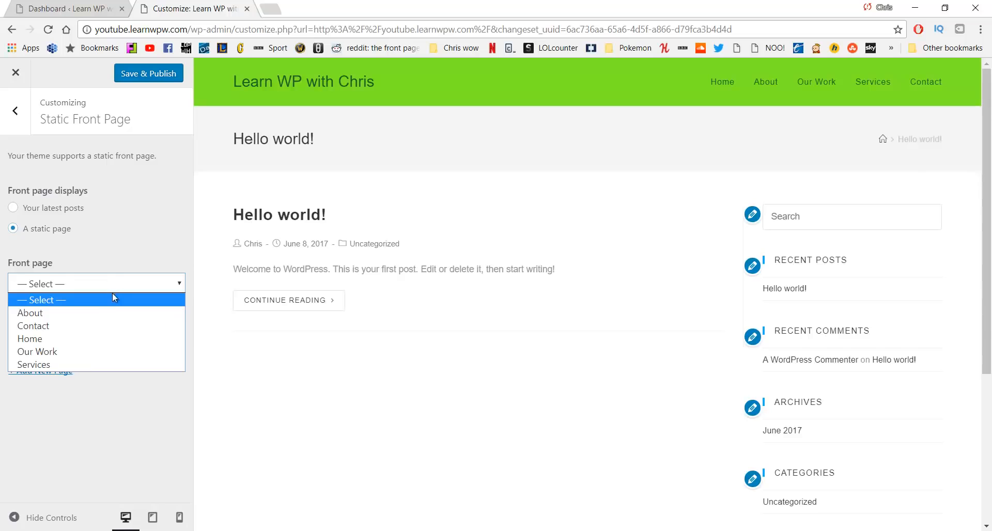
click(98, 336)
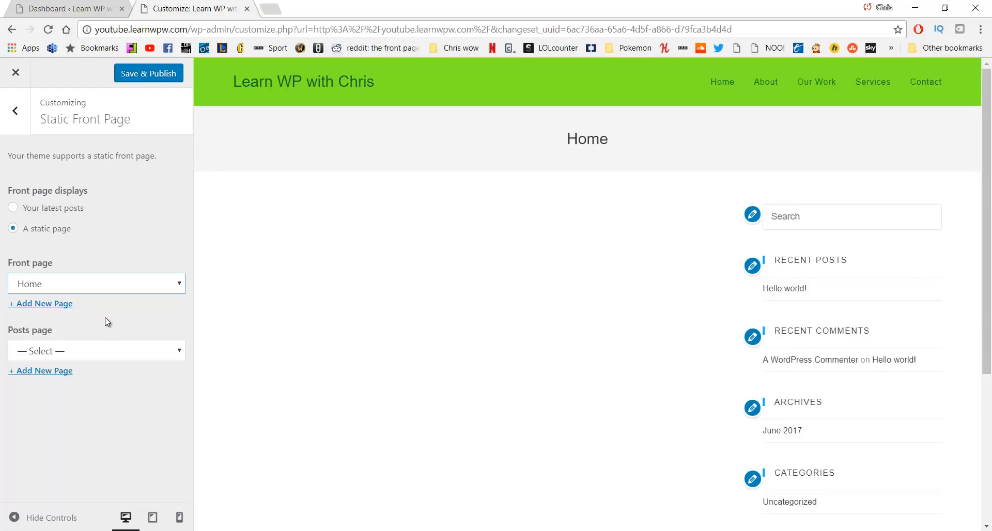
click(146, 78)
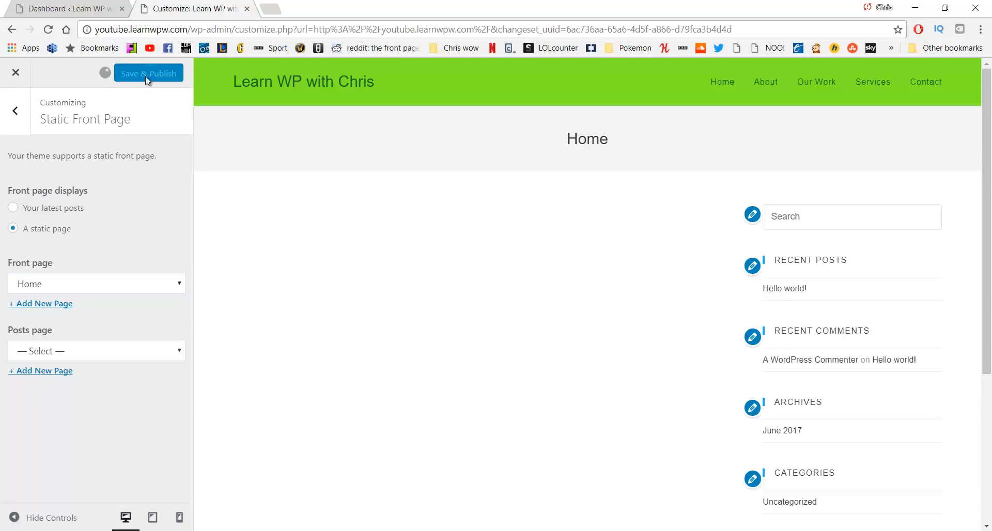
click(71, 5)
click(247, 8)
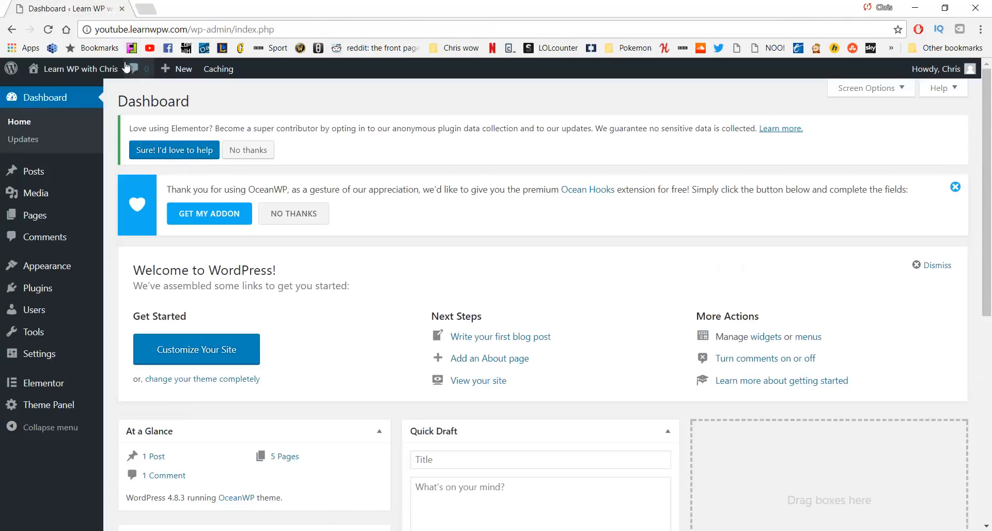
Open the live site's Home page in a new tab, then return to the Dashboard
middle_click(108, 71)
click(182, 4)
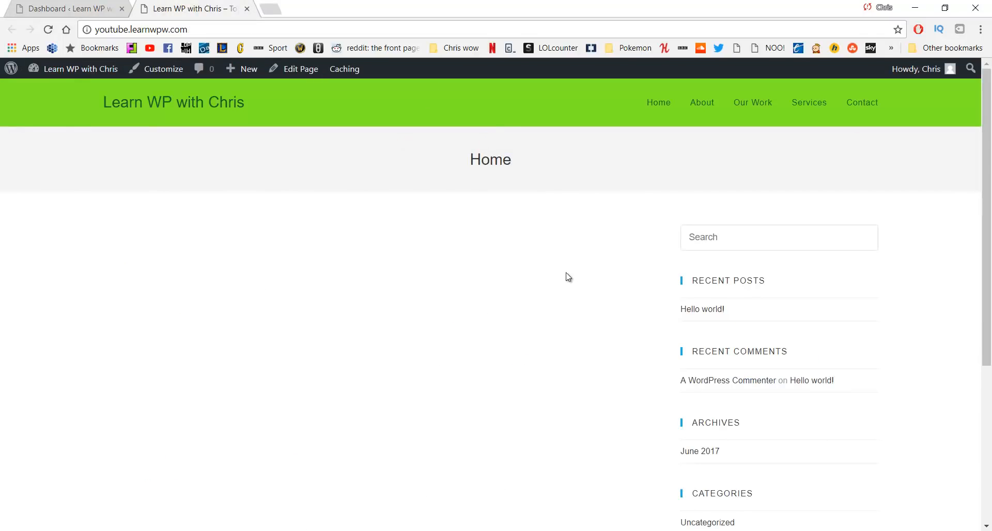
click(72, 5)
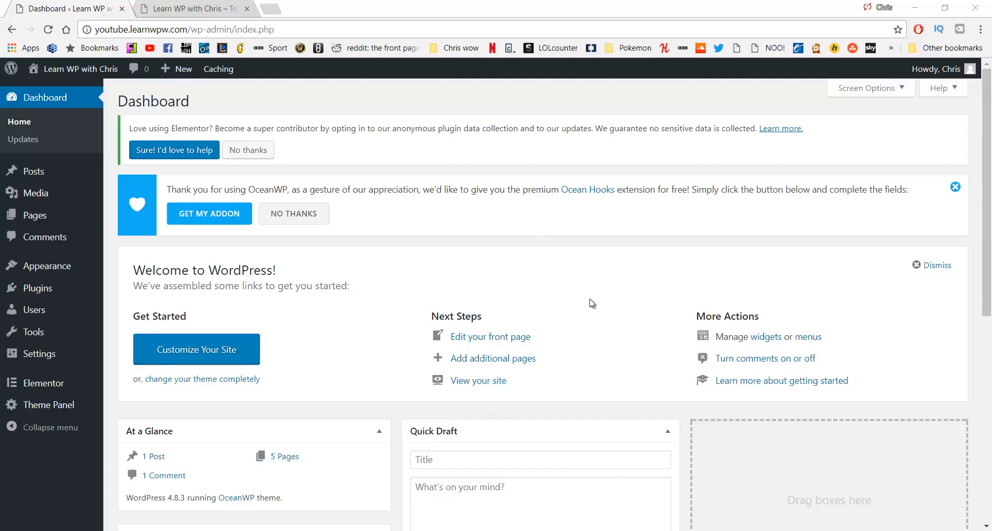
From Pages > All Pages, open the Home page in the Elementor editor
mouse_move(75, 220)
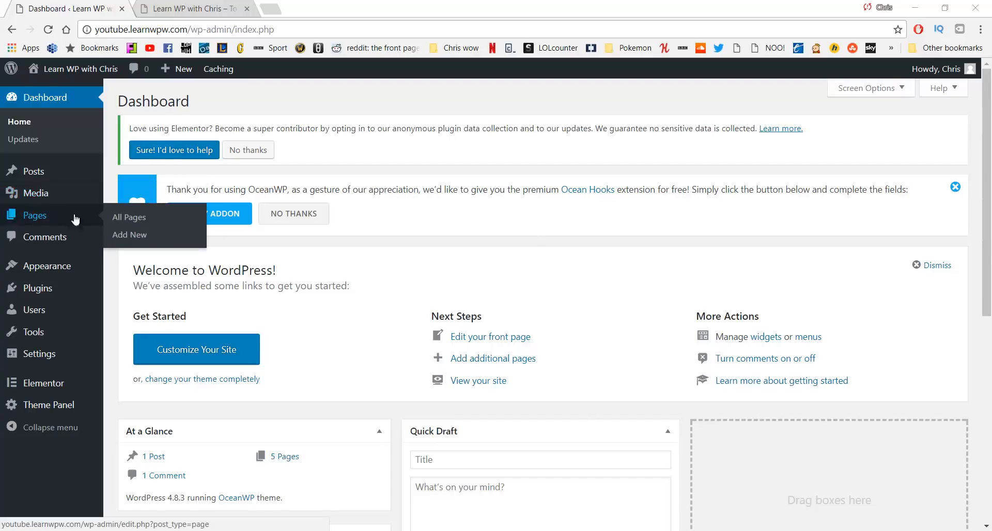
click(117, 220)
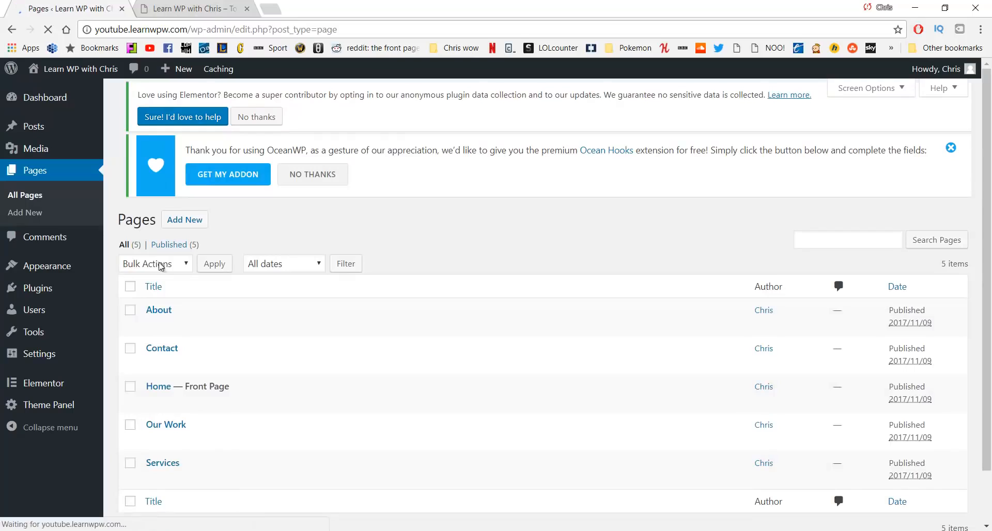
click(166, 403)
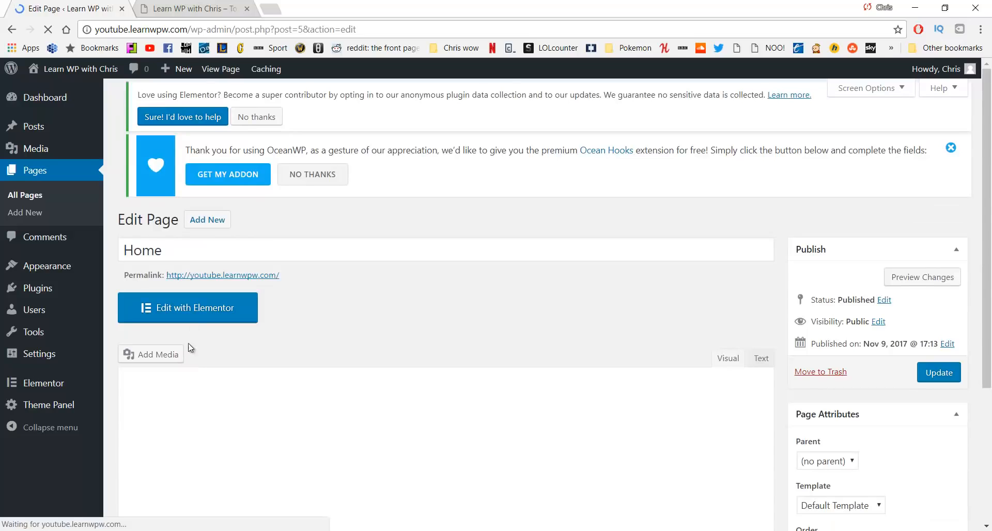
click(193, 315)
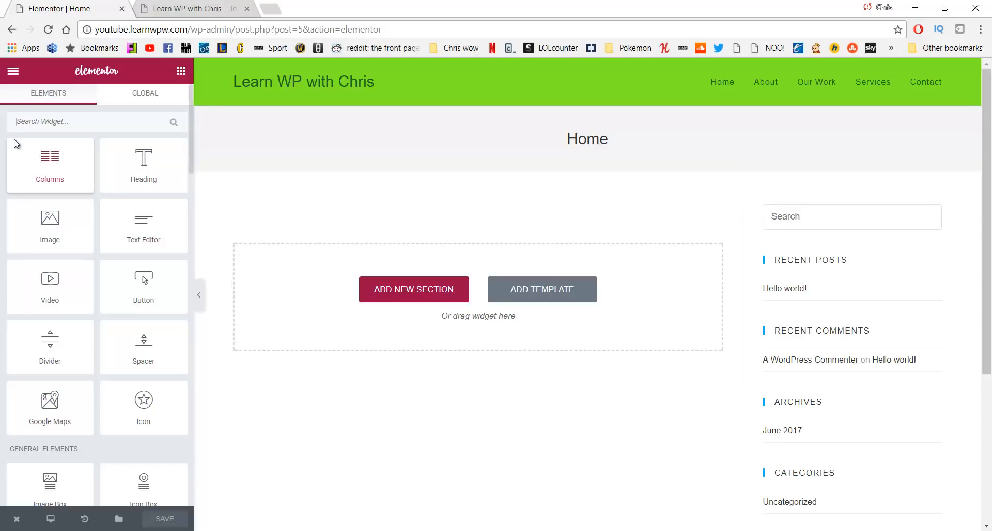
In Elementor Default Fonts, set the Primary and Secondary Headline families to Lato
click(14, 73)
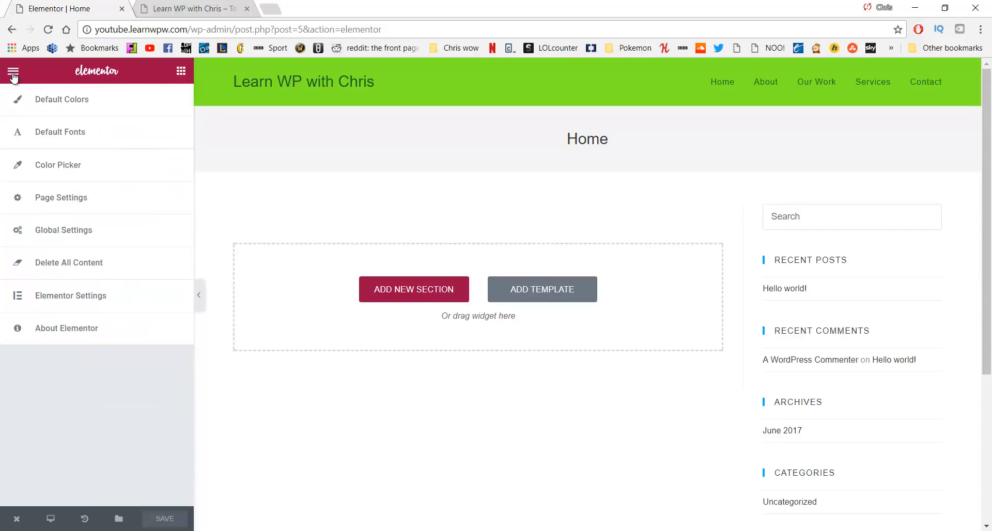
click(88, 136)
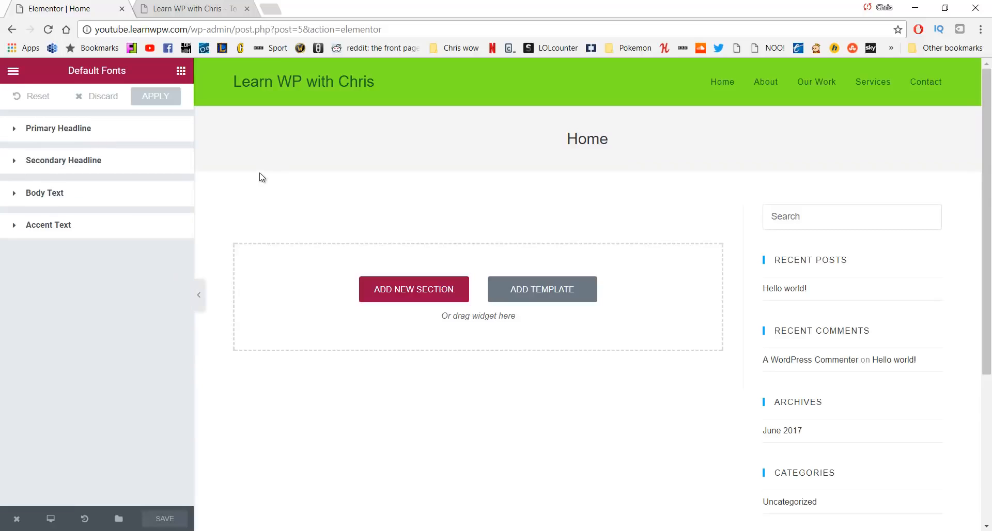
click(107, 131)
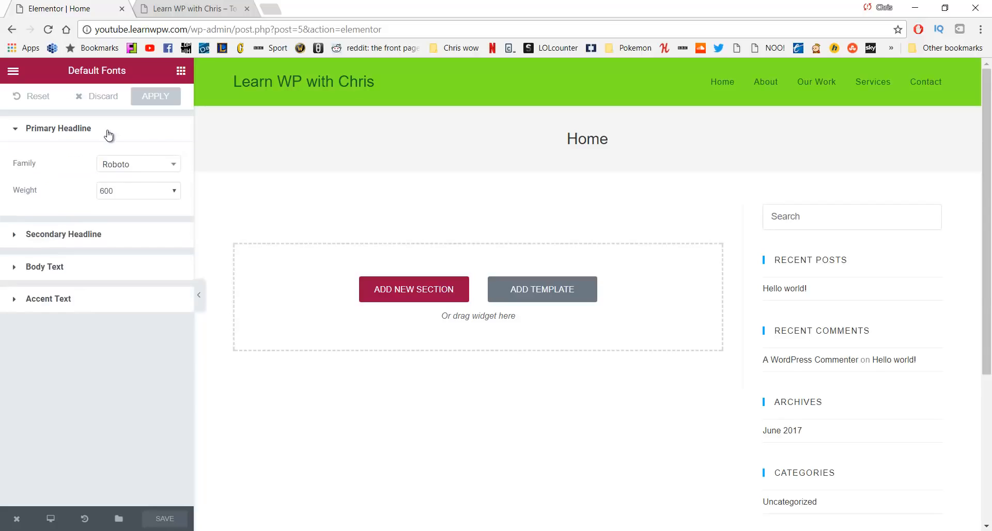
click(143, 171)
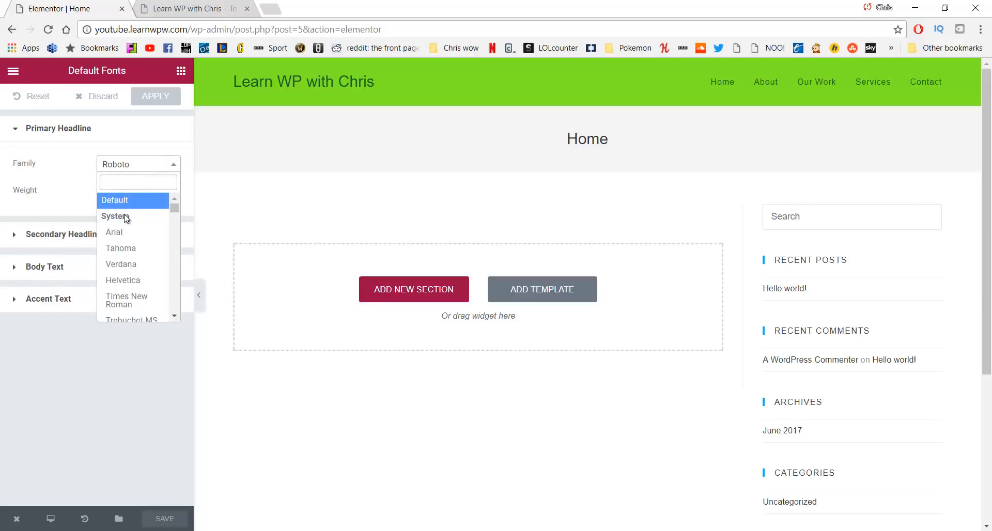
text(Lato)
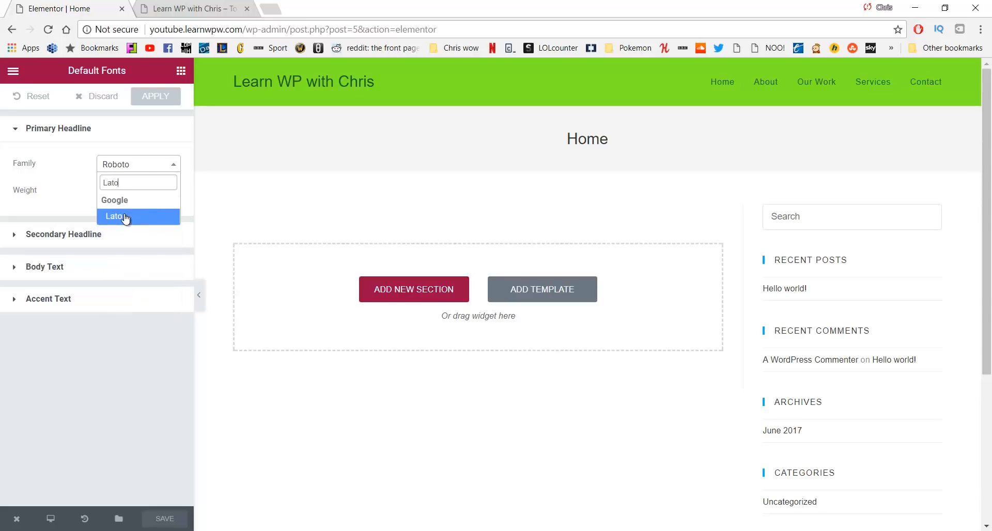
click(125, 216)
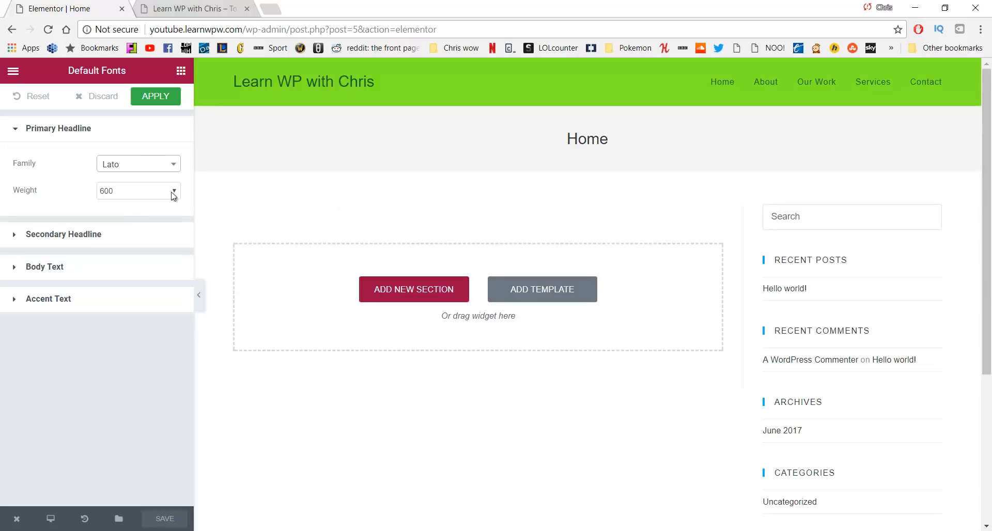
click(133, 240)
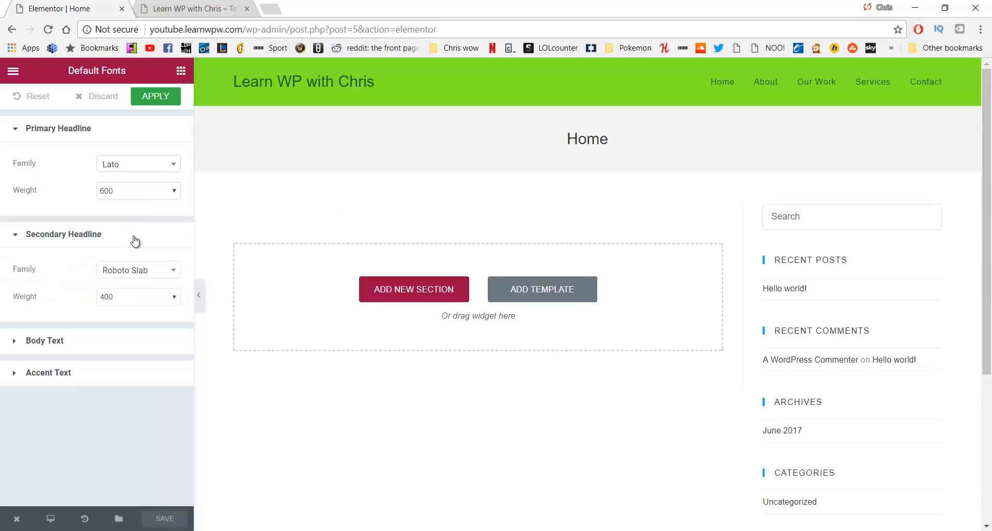
click(165, 278)
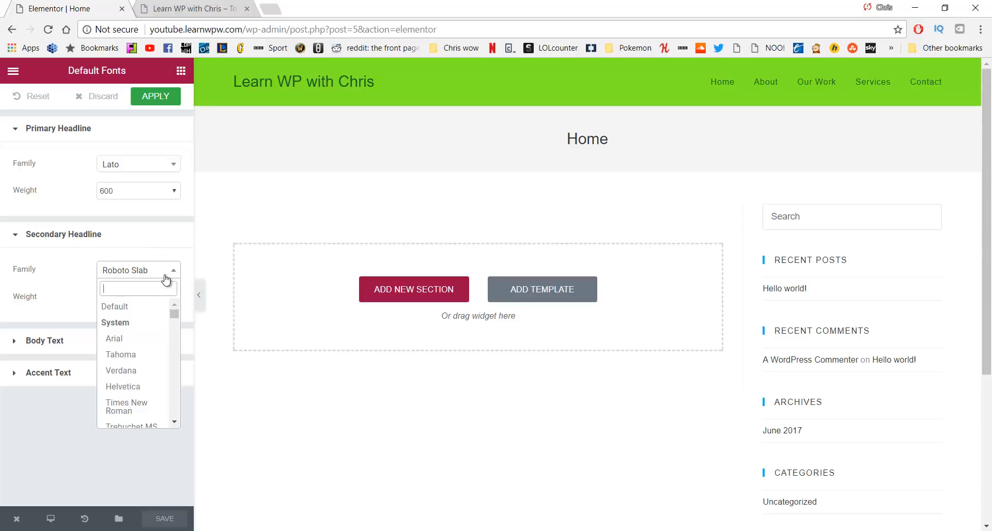
text(Lato)
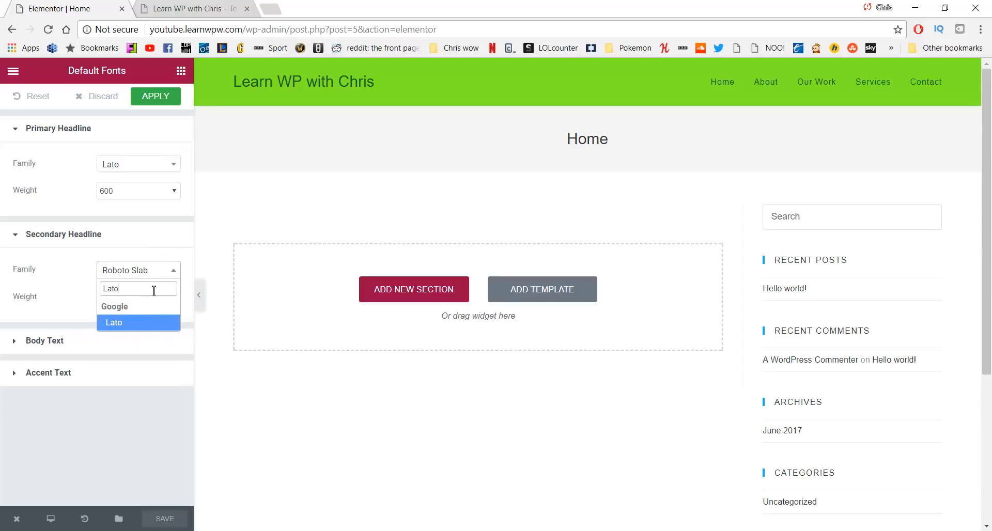
click(143, 327)
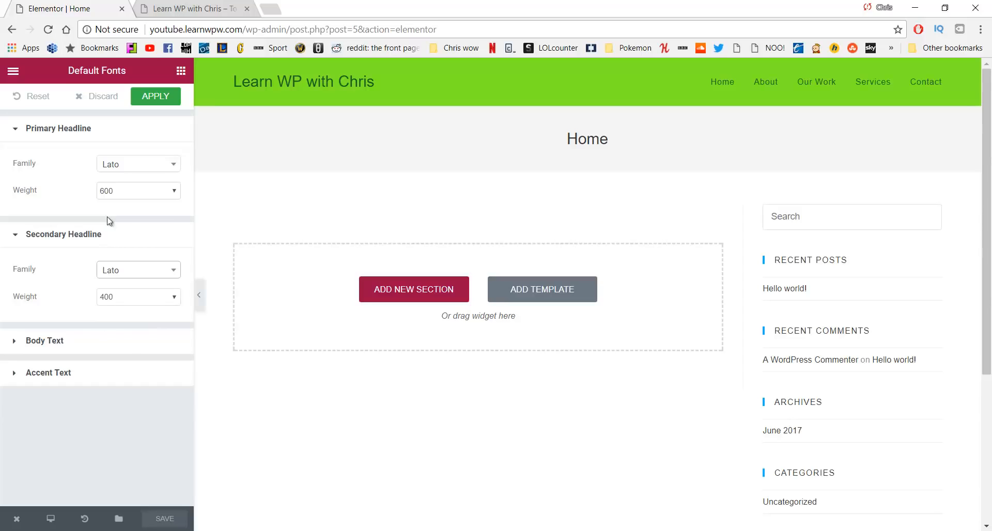
Set the Body Text and Accent Text families to Lato and save the default fonts
click(117, 344)
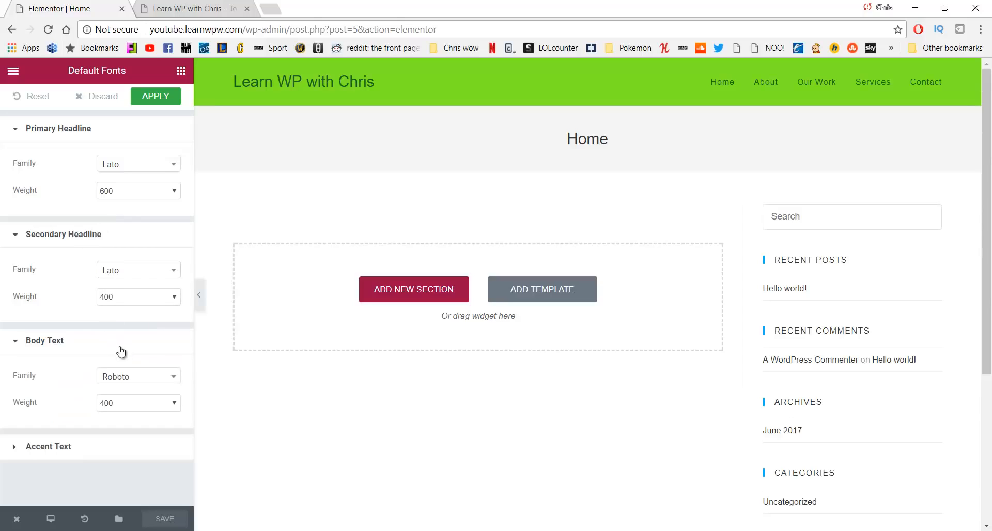
click(138, 376)
text(La)
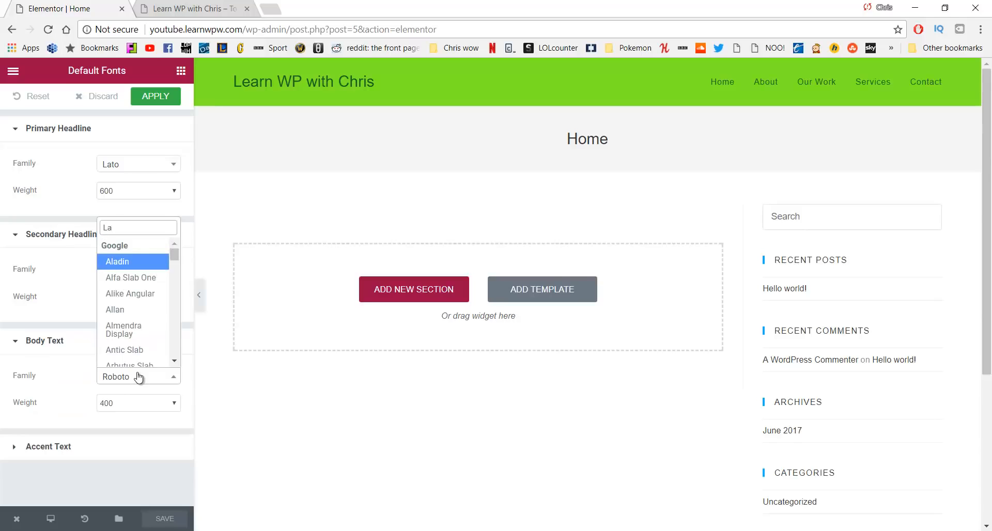
text(to)
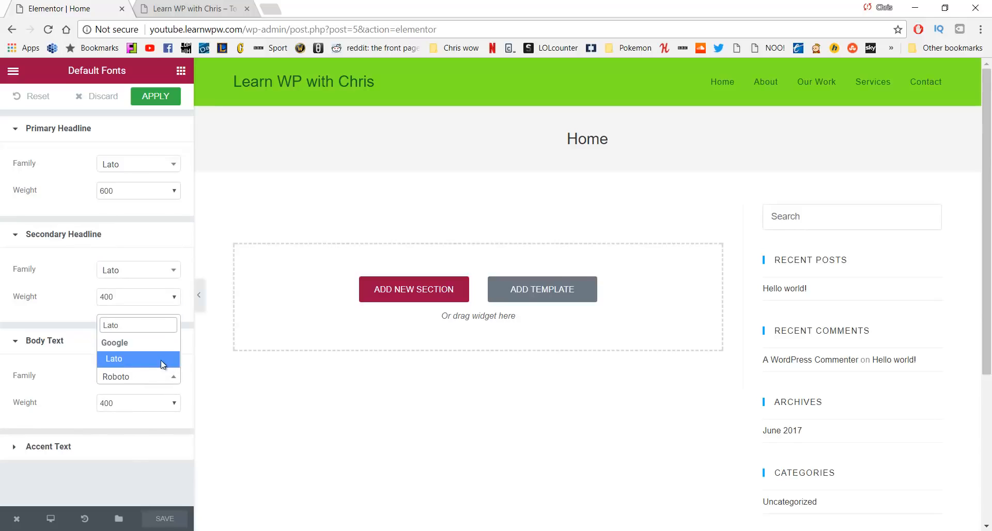
click(160, 361)
click(100, 448)
scroll(143, 439, down, 1)
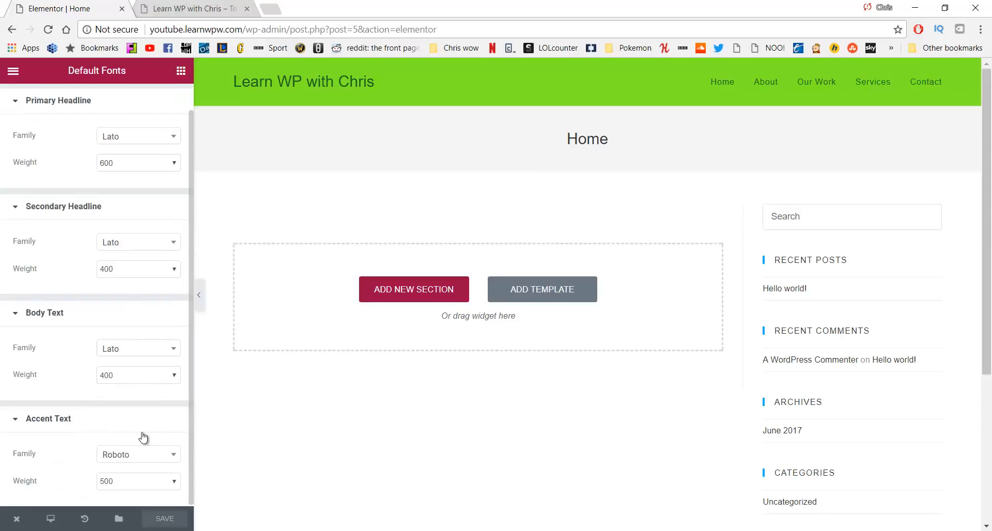
click(141, 457)
text(Lato)
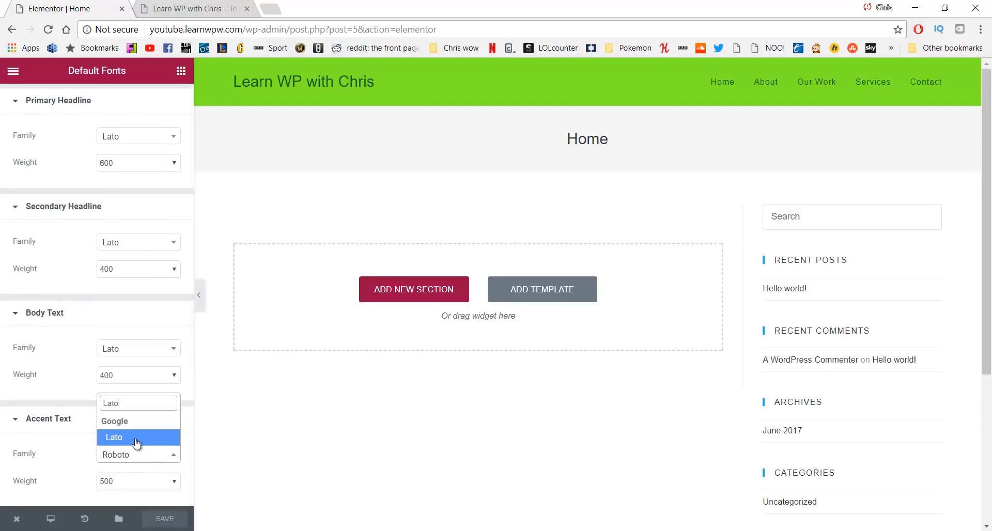
click(136, 440)
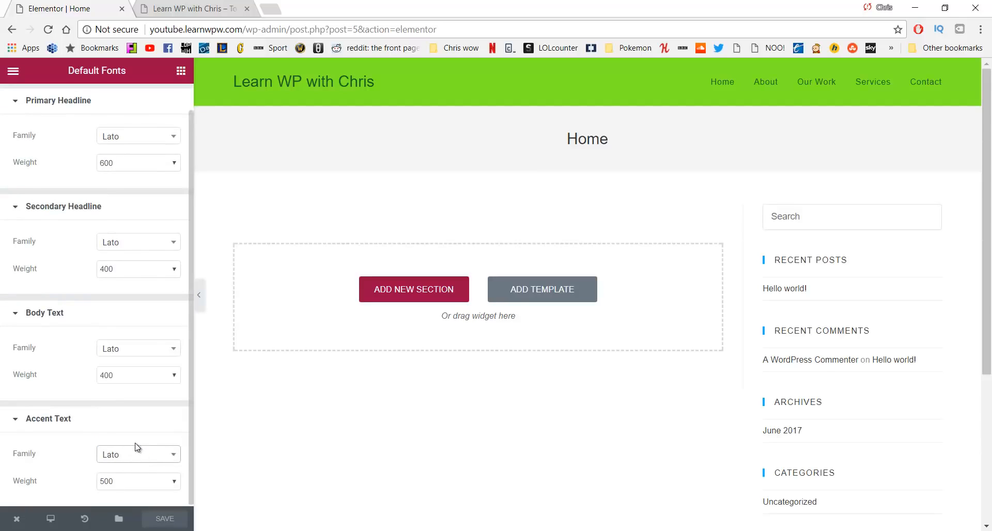
click(176, 418)
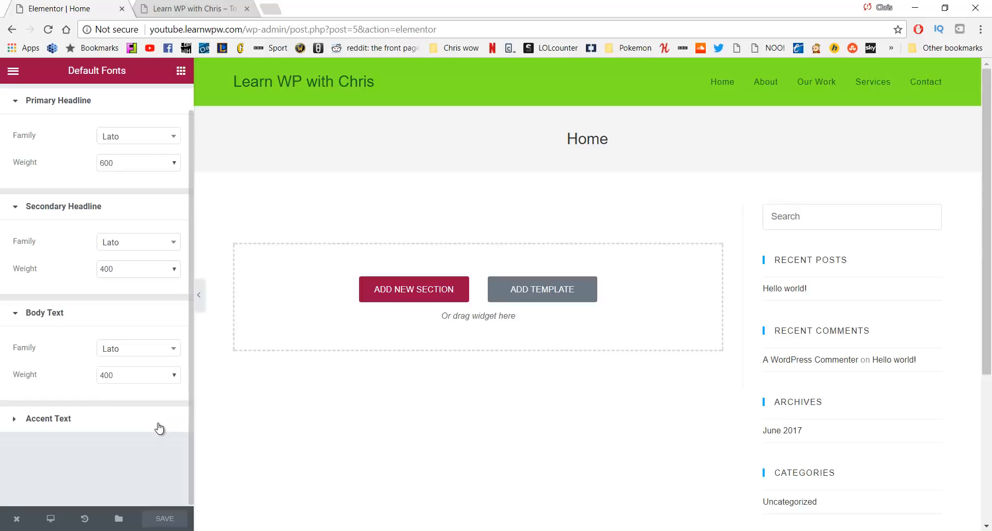
click(161, 421)
click(174, 520)
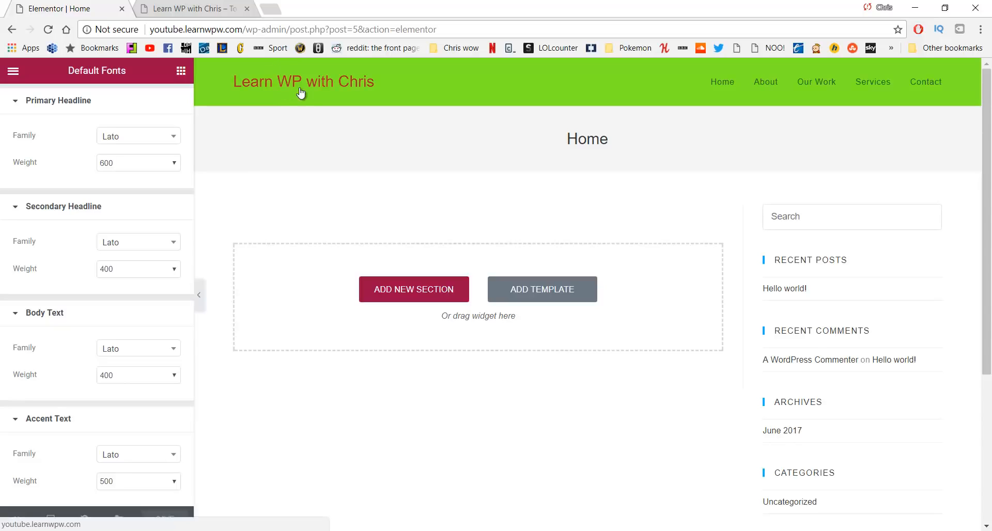
Leave Elementor via View Page and open the Customizer from the live Home page
scroll(217, 172, down, 3)
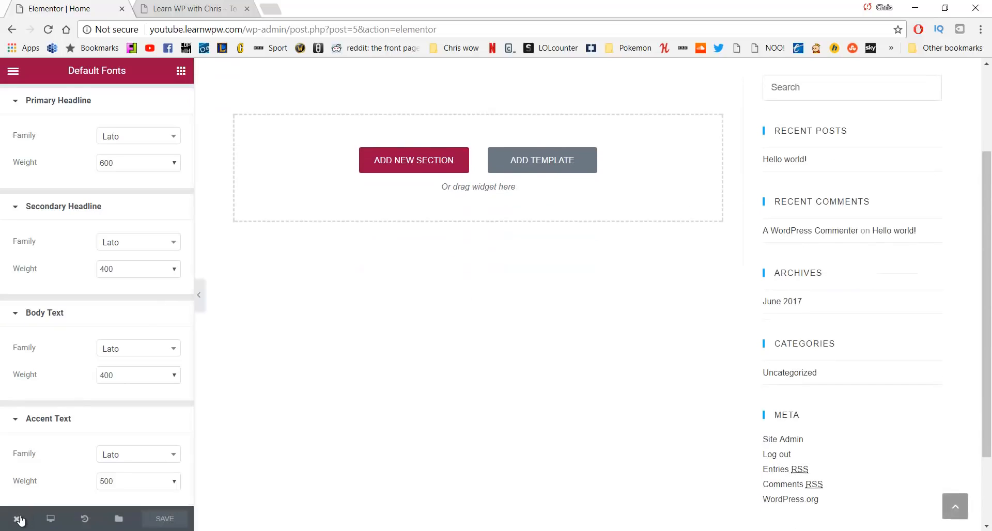
mouse_move(17, 517)
click(48, 461)
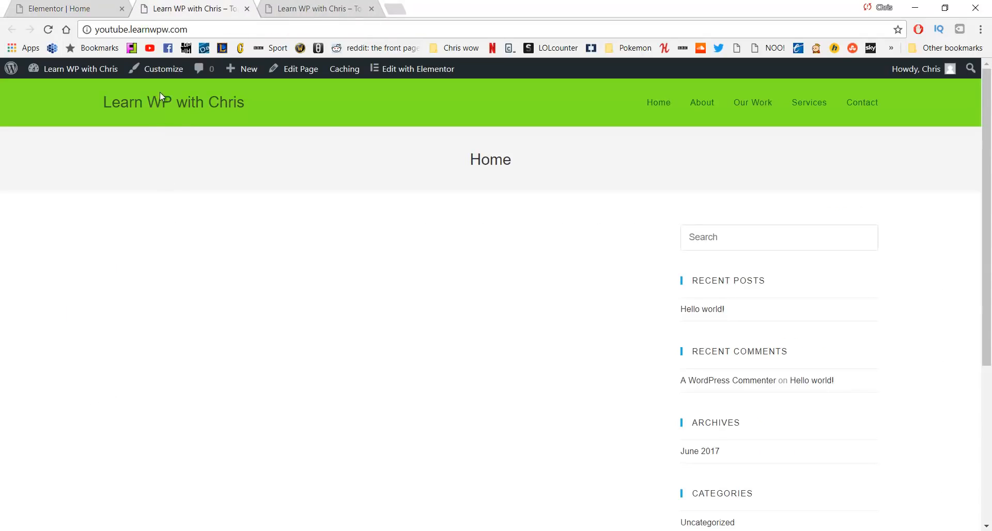
click(158, 76)
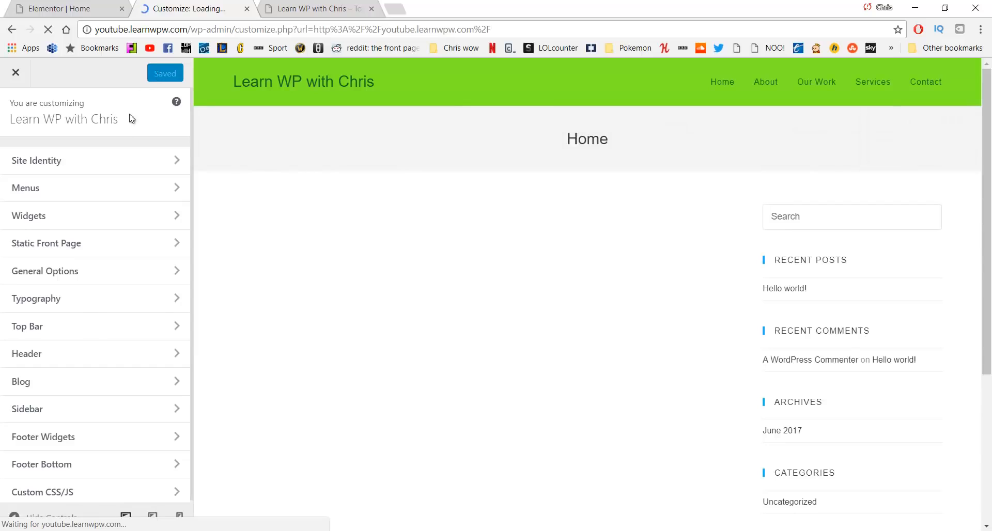
In Customizer Typography, set the Body font family to Lato
click(104, 306)
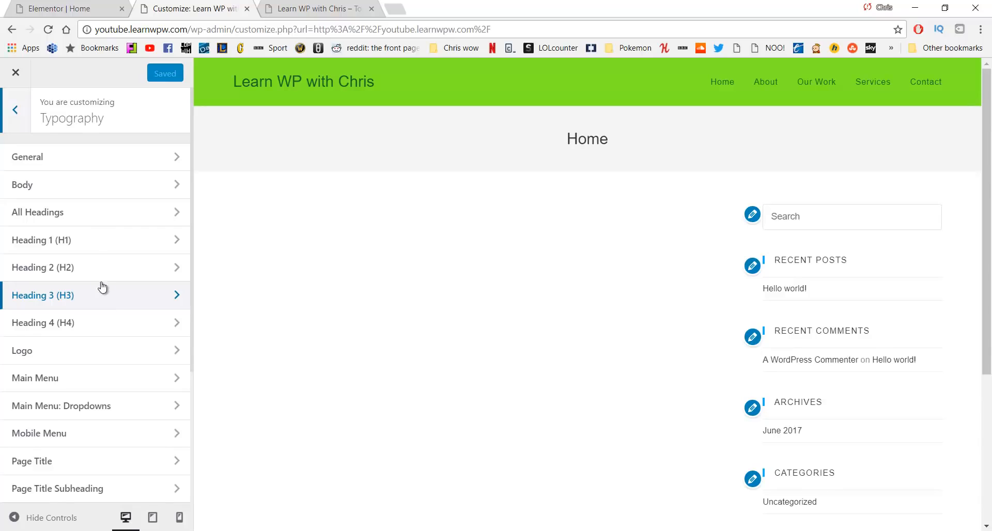
click(97, 158)
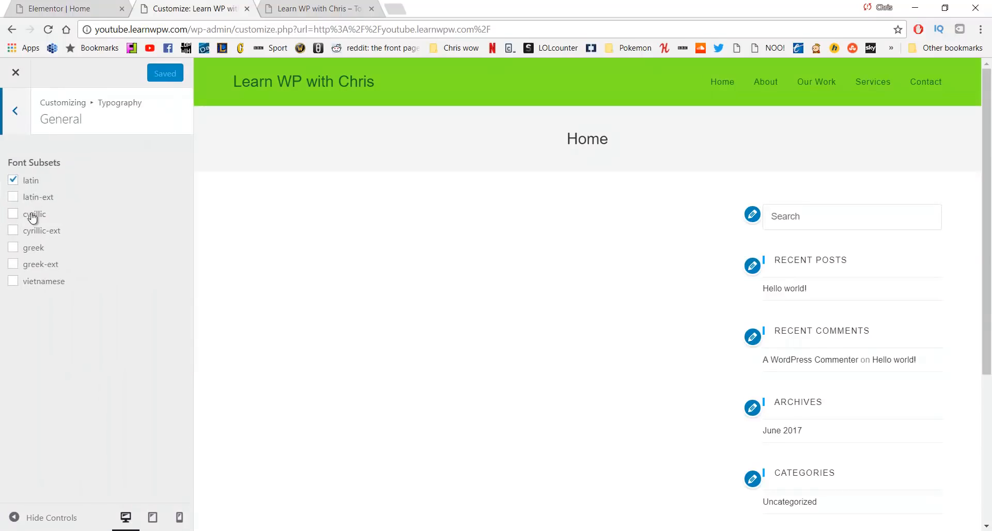
click(16, 112)
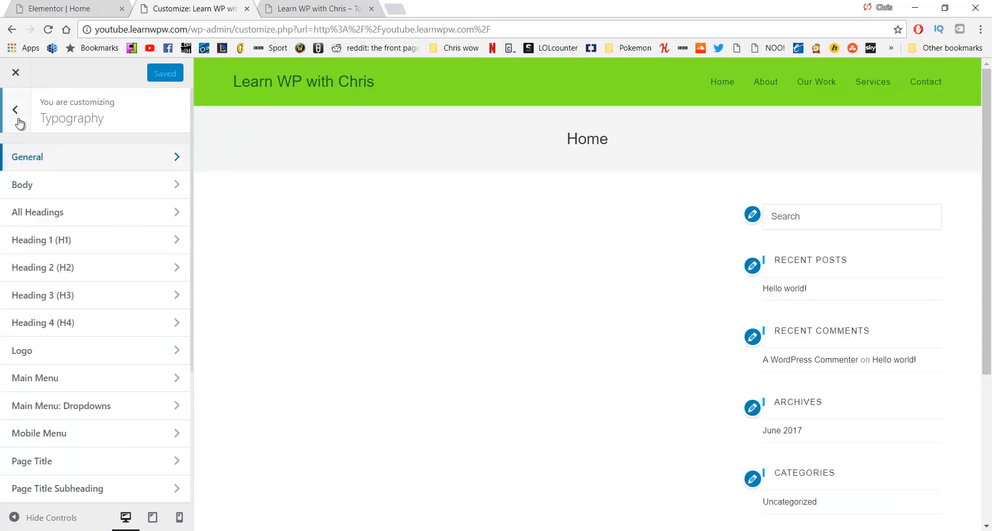
click(40, 192)
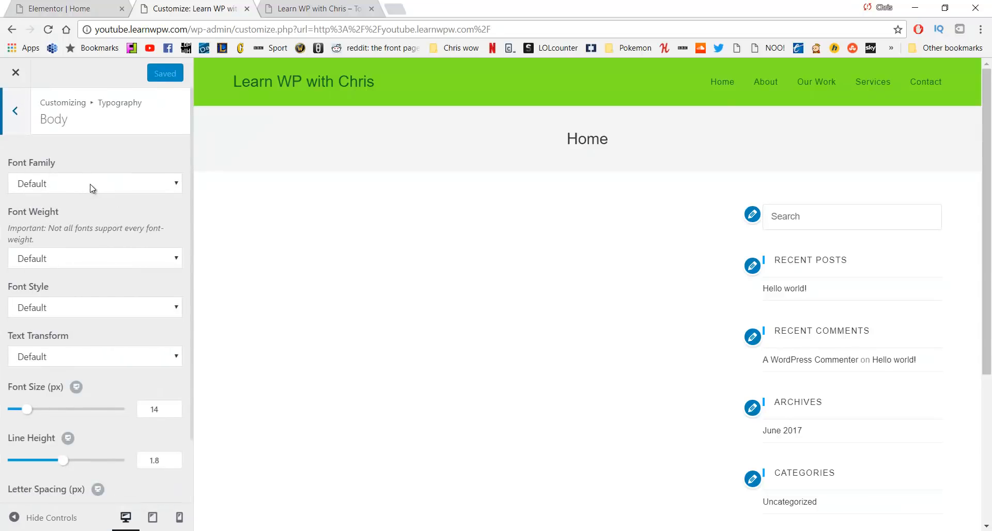
click(87, 192)
text(lato)
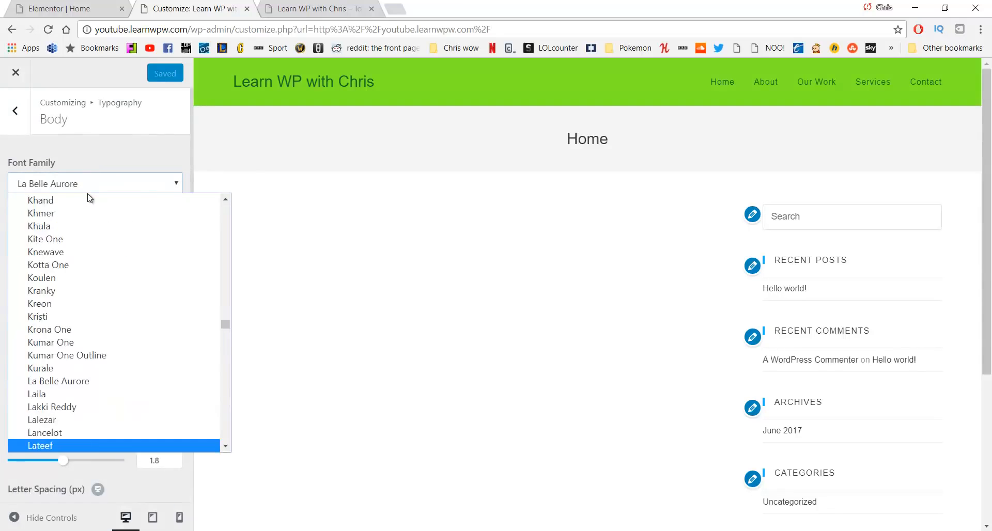
key(Return)
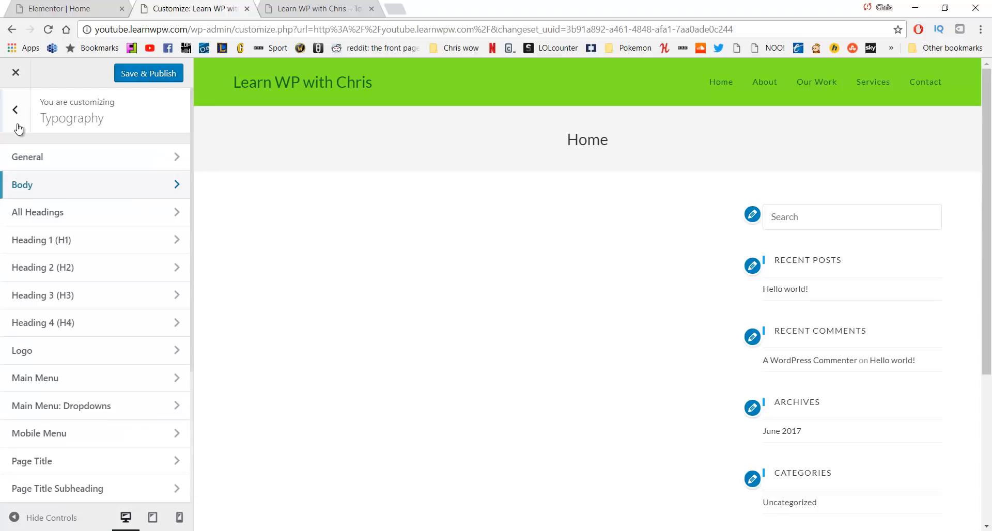
Set the All Headings font family to Lato, then open the Logo typography settings
click(66, 215)
click(75, 189)
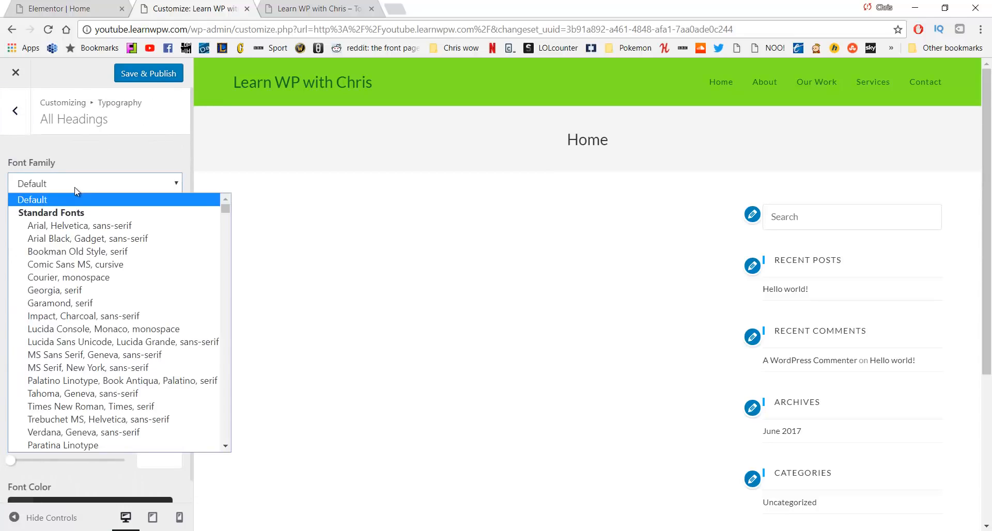
text(lato)
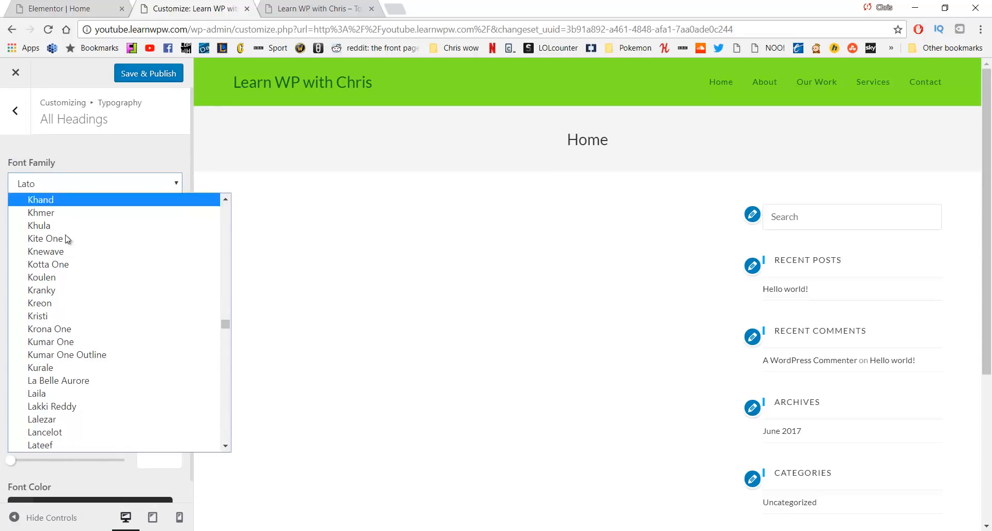
click(68, 152)
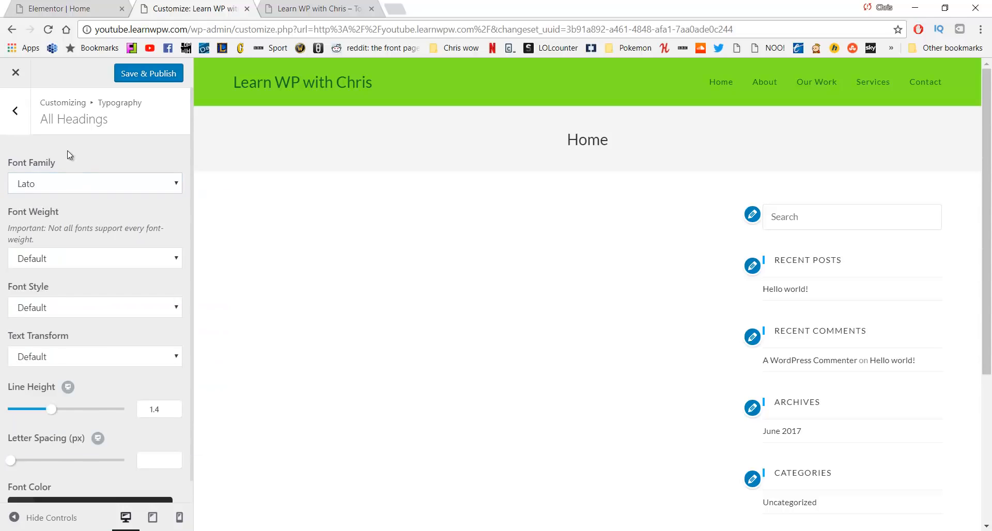
click(16, 112)
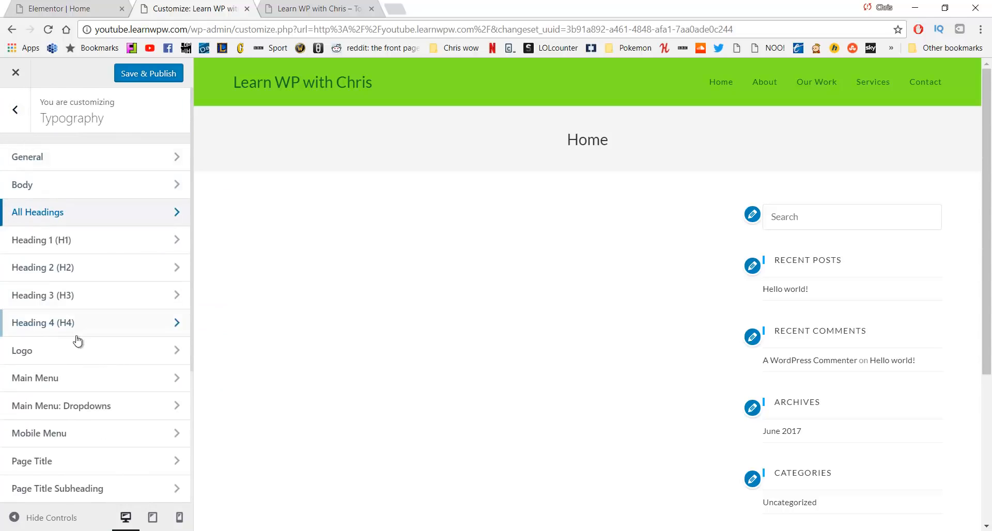
click(78, 353)
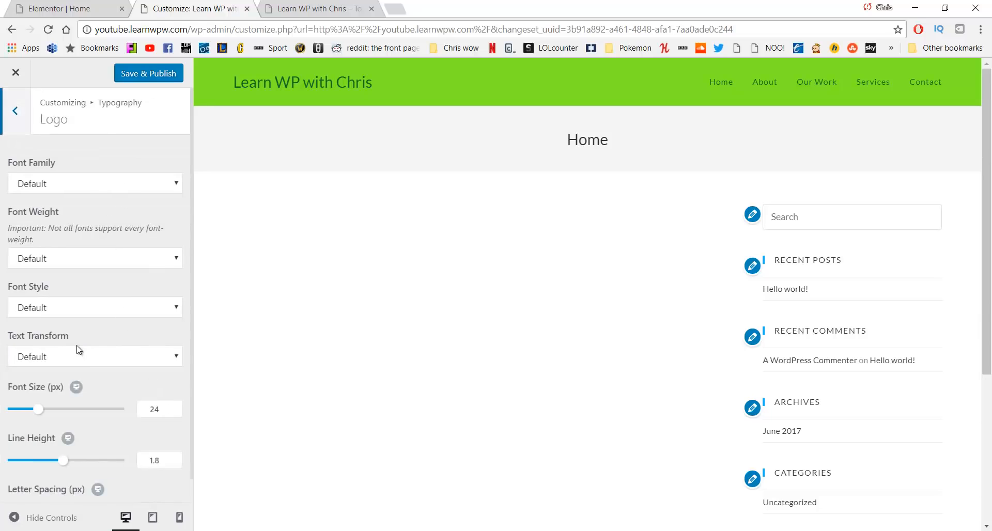
After trying Rock Salt, set the logo font to Lato at 31 px
click(94, 189)
text(lato)
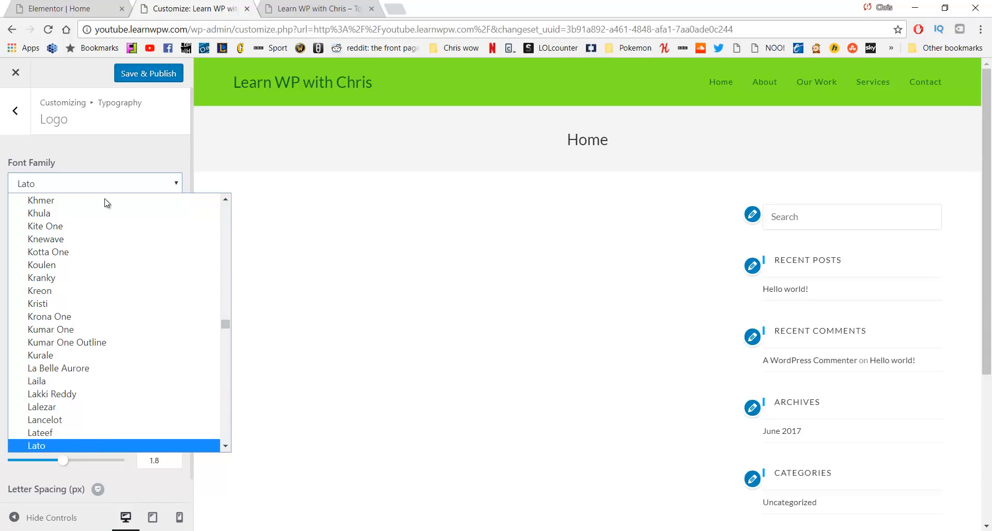
text(rock)
key(Return)
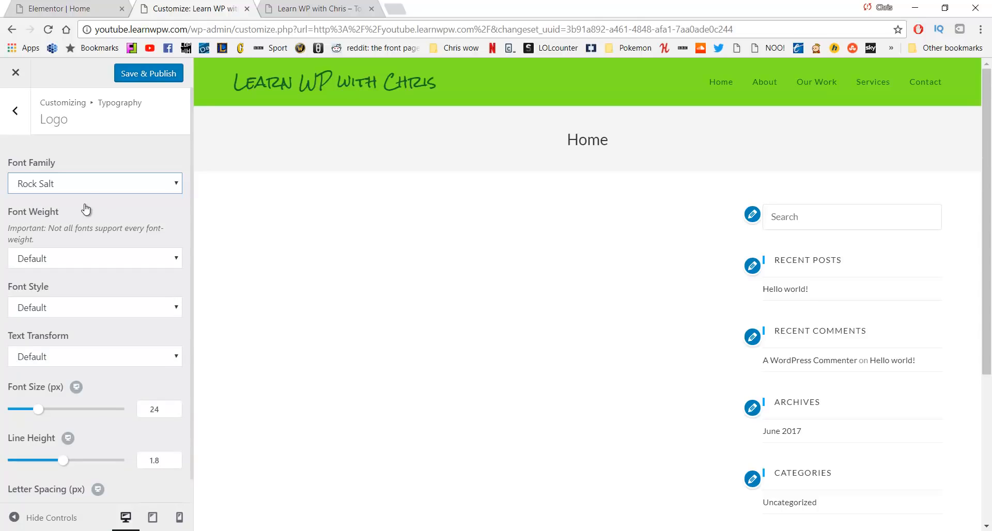
click(88, 190)
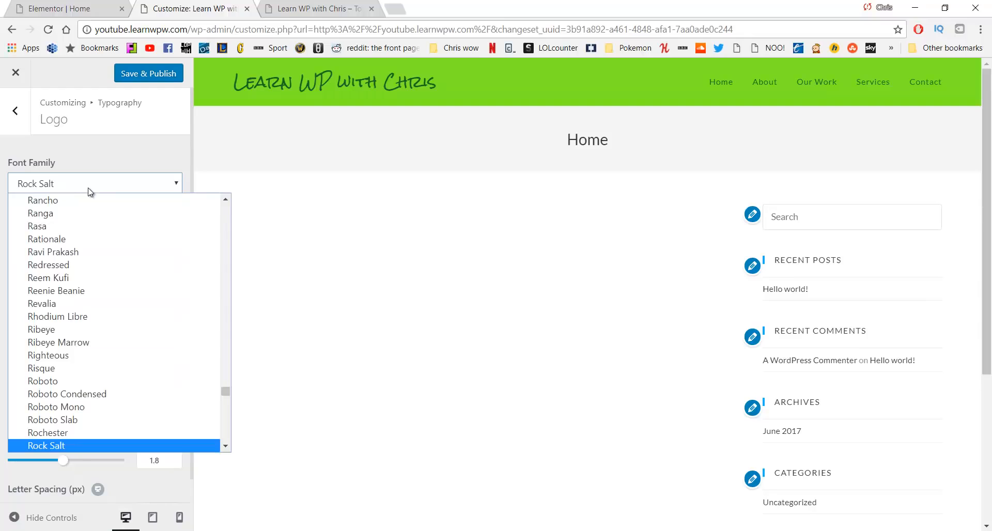
text(lato)
key(Return)
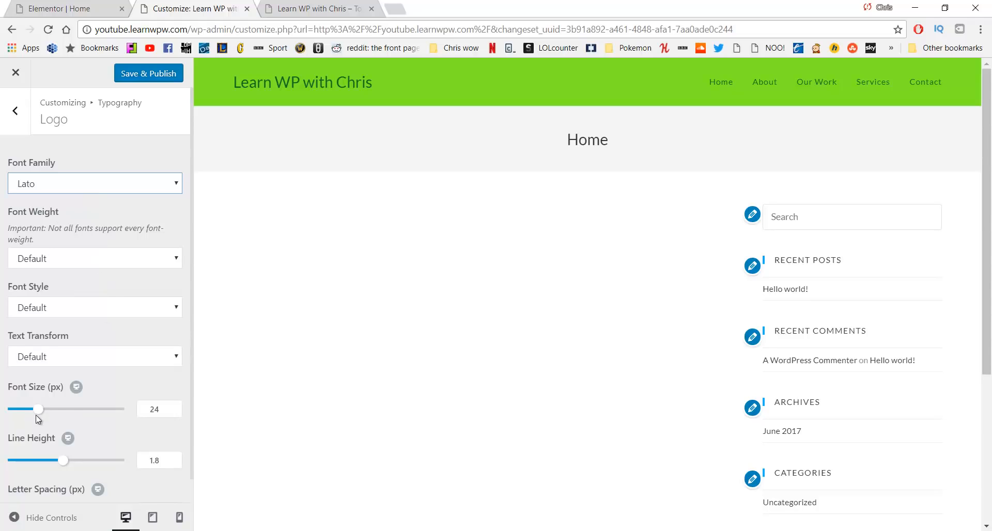
mouse_move(36, 414)
mouse_down()
mouse_move(60, 412)
mouse_move(49, 413)
mouse_up()
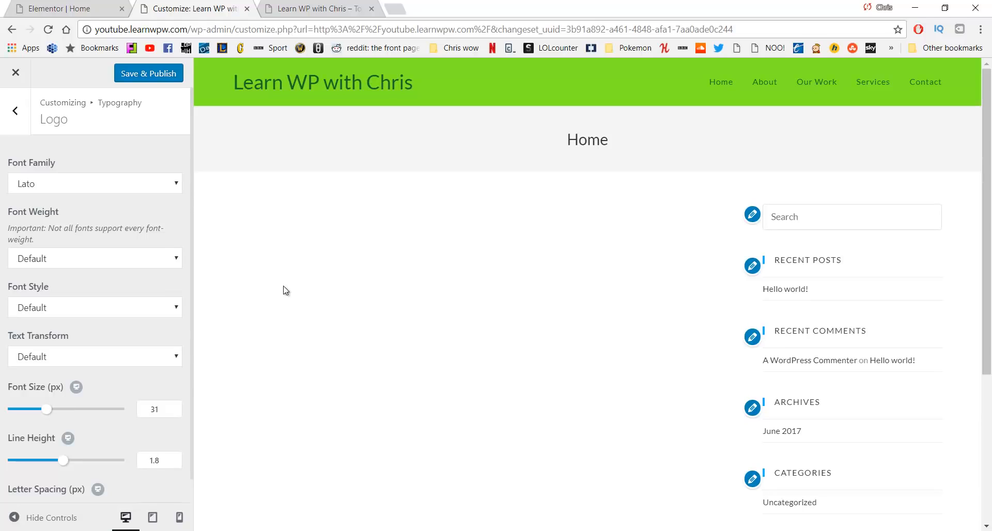
Publish the typography changes with Save & Publish
scroll(162, 288, down, 1)
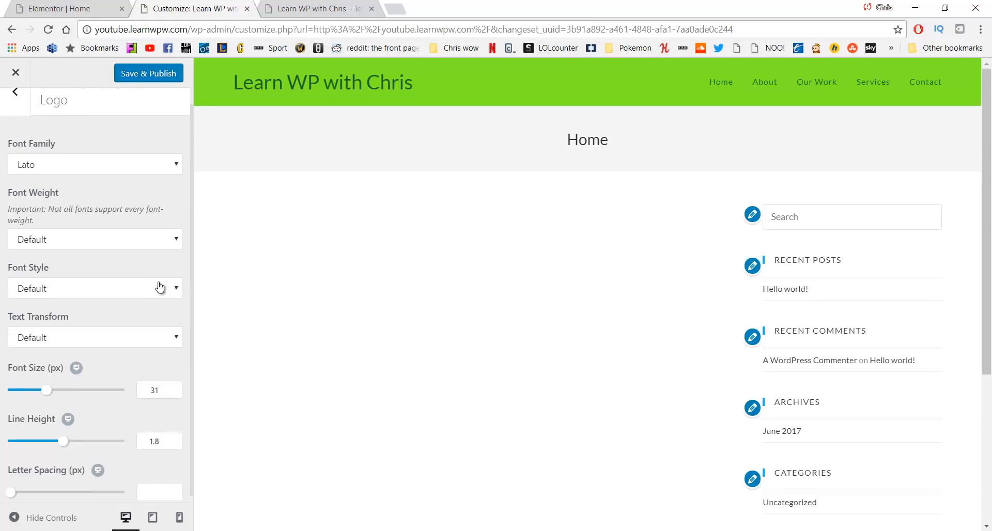
scroll(20, 126, up, 1)
click(20, 126)
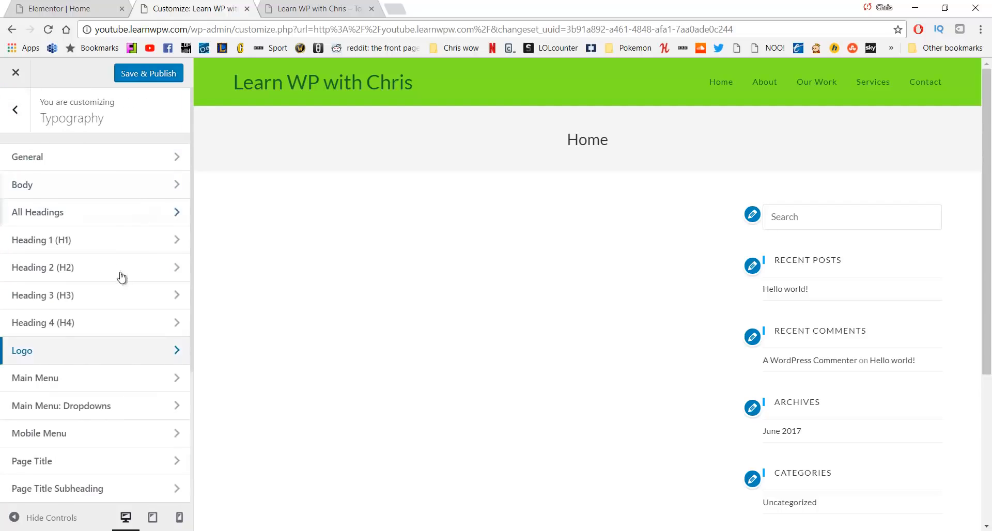
scroll(120, 277, down, 4)
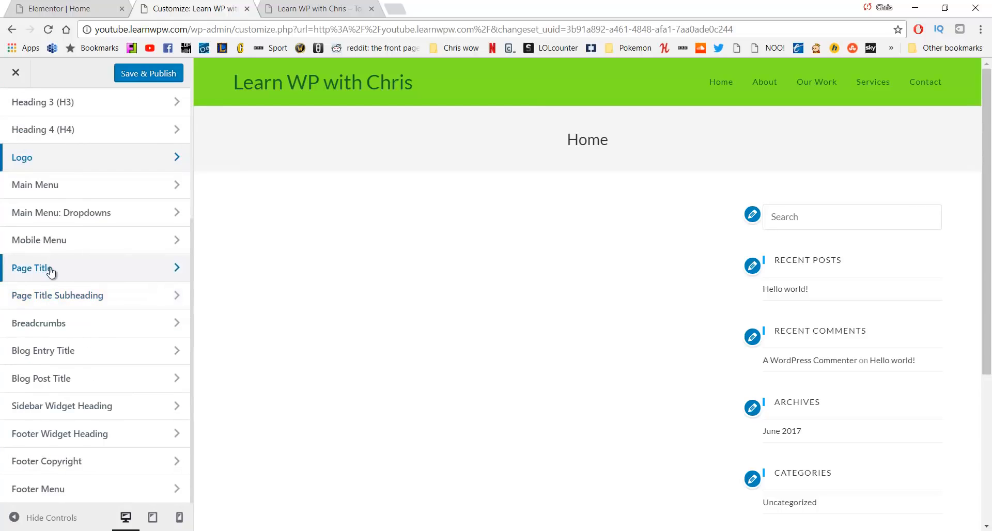
scroll(118, 289, up, 4)
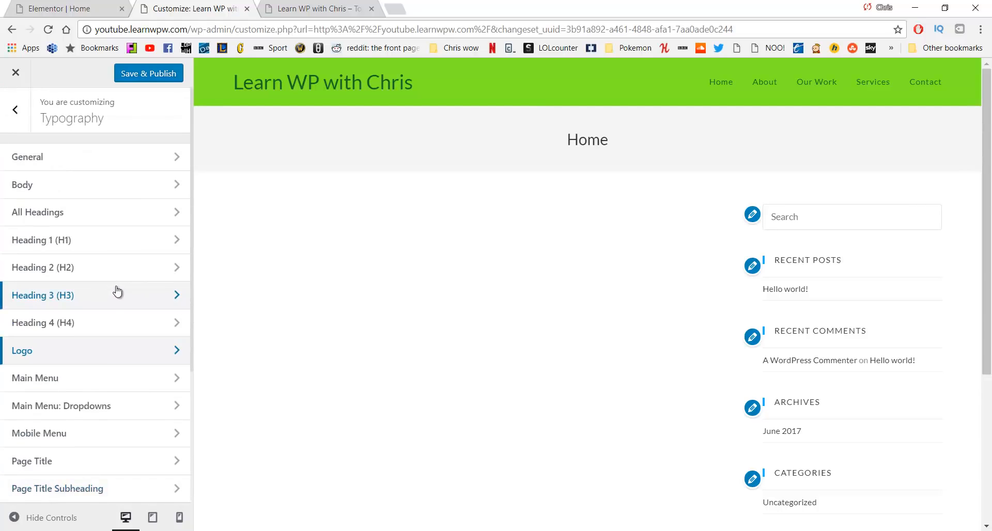
click(151, 74)
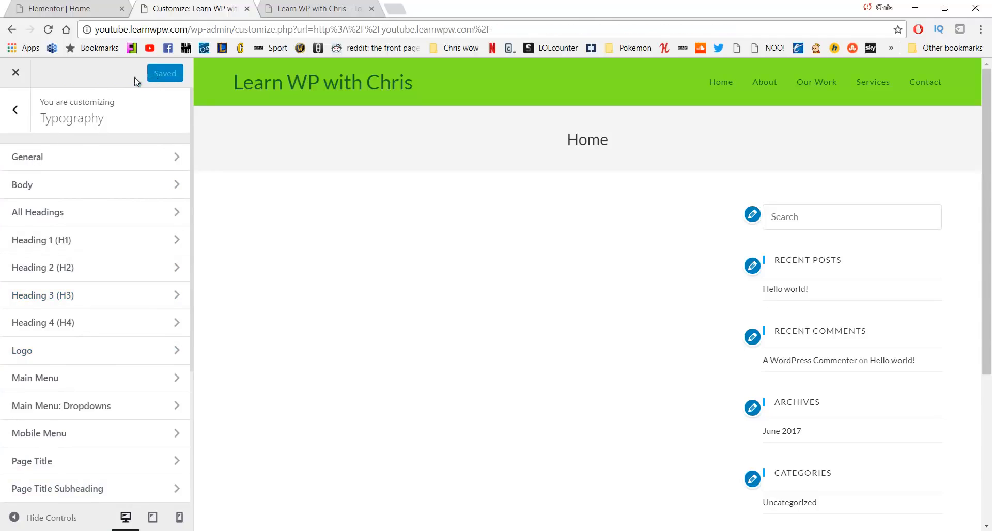
Close the Customizer, open the live site in a new tab and view it
click(15, 72)
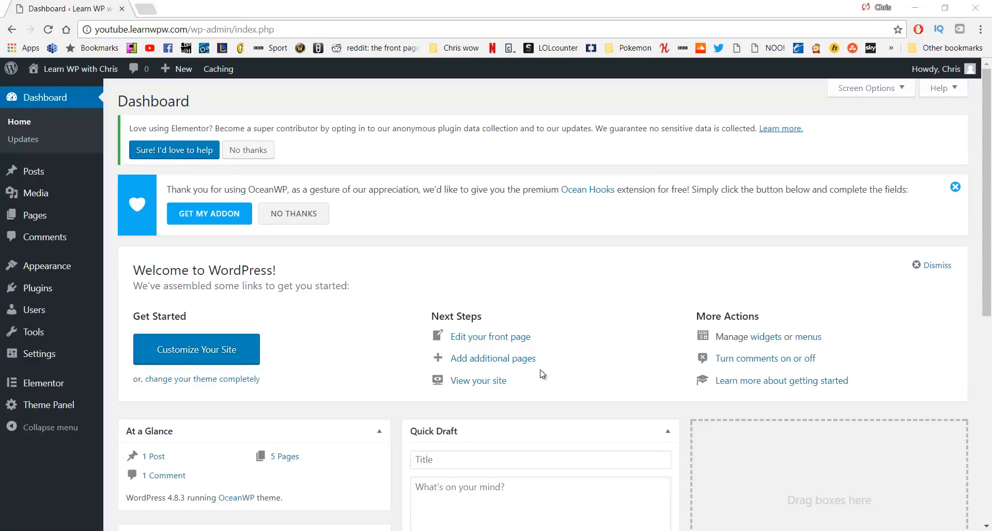
middle_click(72, 87)
click(177, 9)
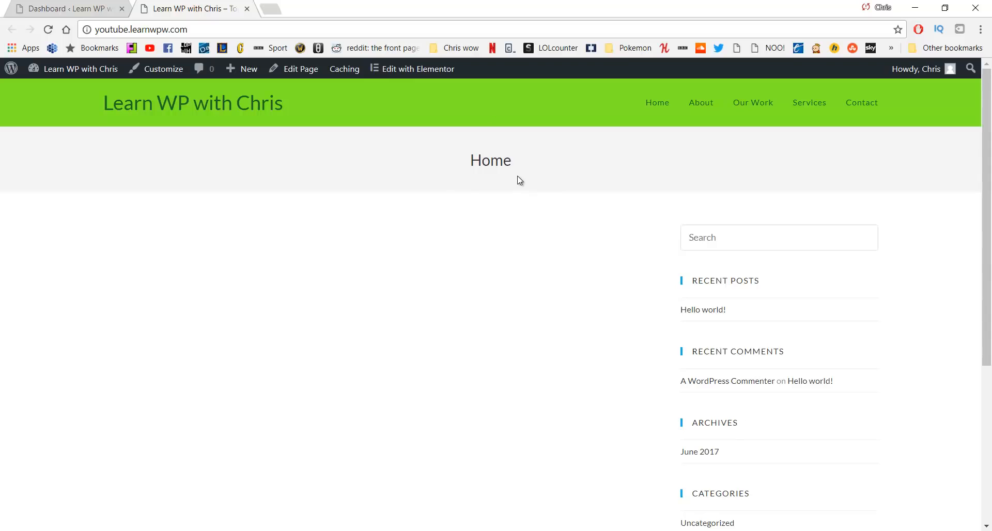
drag(481, 160, 447, 172)
scroll(665, 215, down, 5)
scroll(666, 217, up, 5)
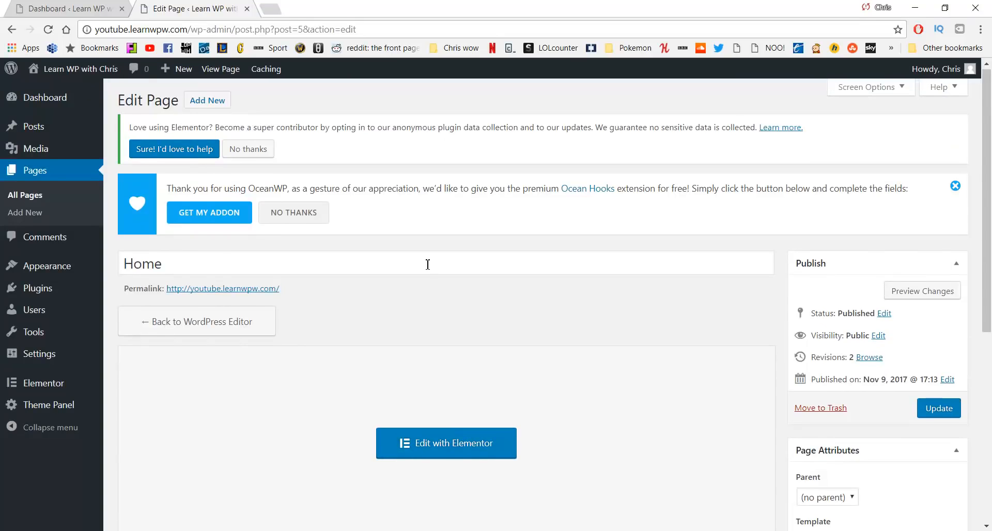
Set OceanWP content layout to 100% Full Width, disable the page title, and update the Home page
scroll(426, 266, down, 6)
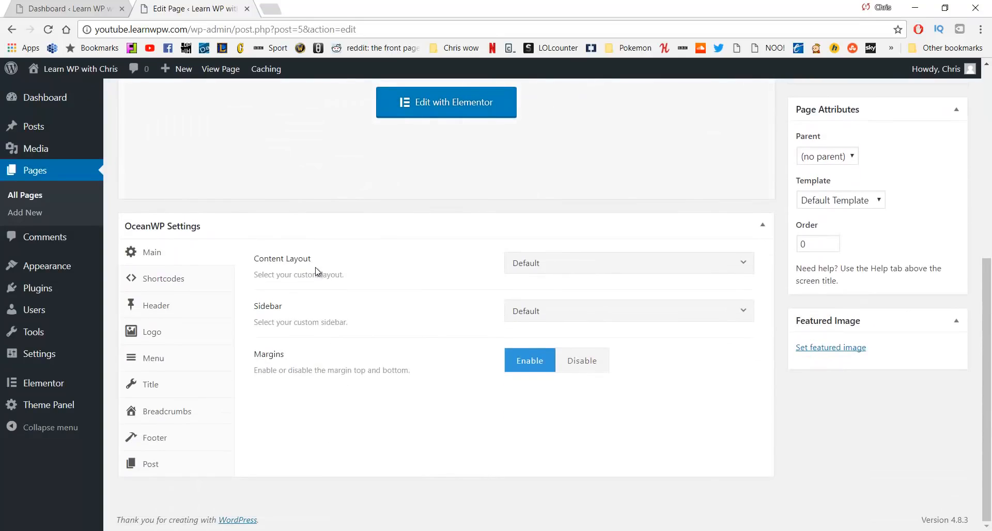
click(537, 264)
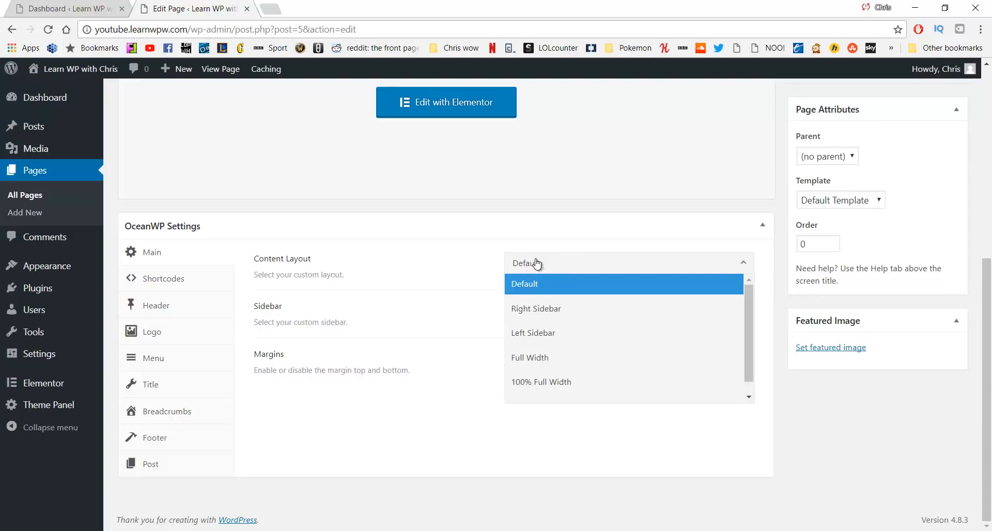
click(559, 383)
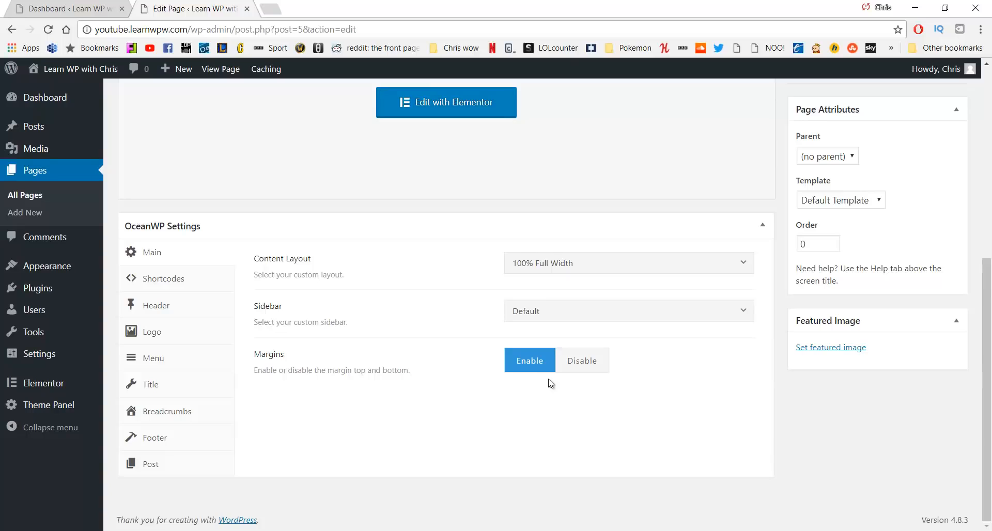
click(182, 388)
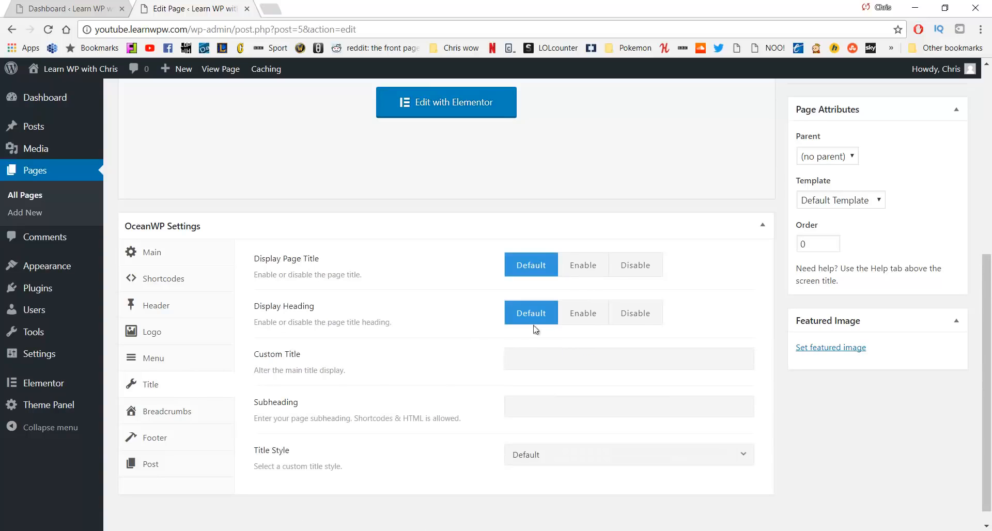
click(629, 266)
scroll(618, 217, up, 4)
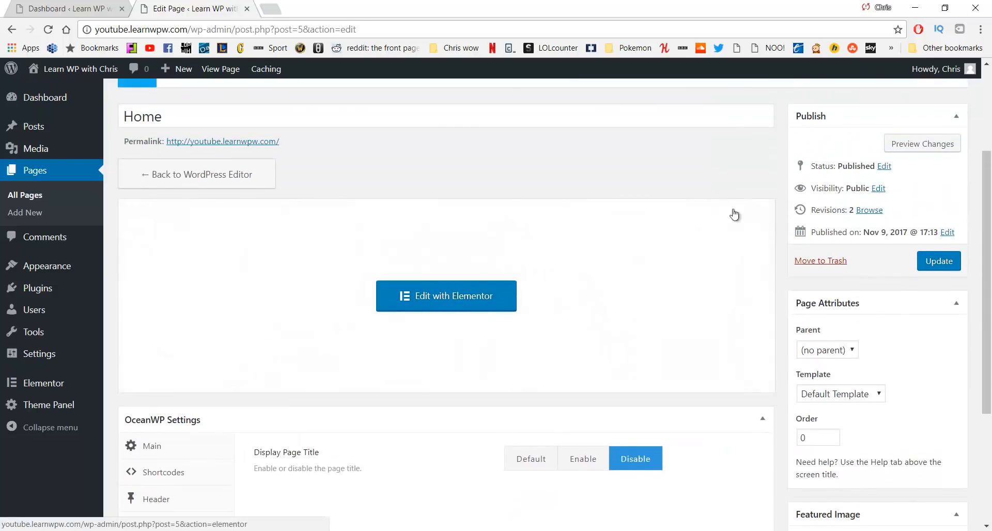
click(954, 265)
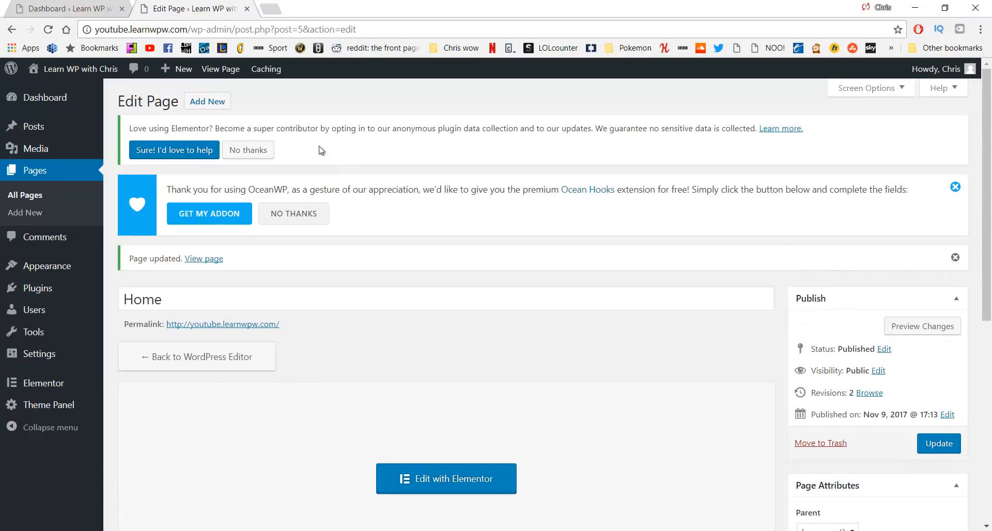
Open the live Home page in a new tab and launch Edit with Elementor
middle_click(44, 91)
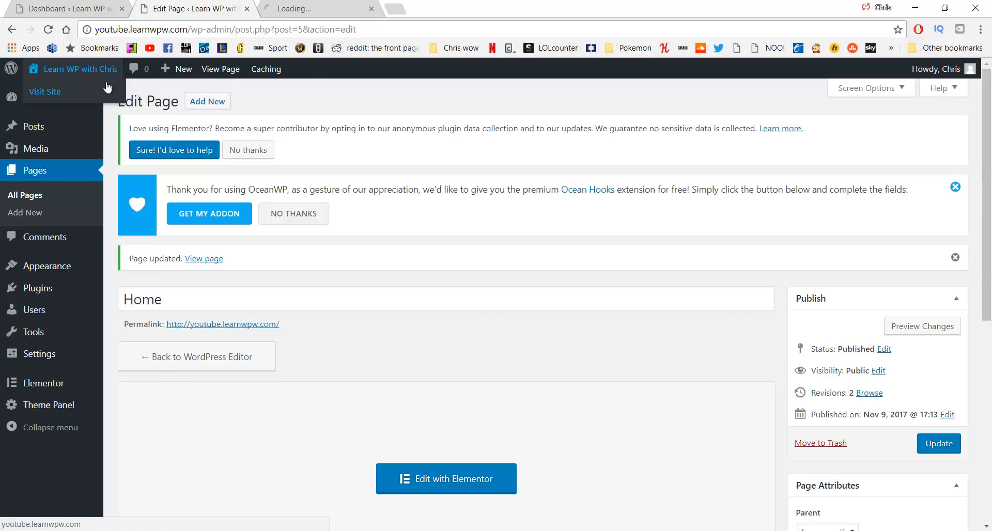
click(317, 8)
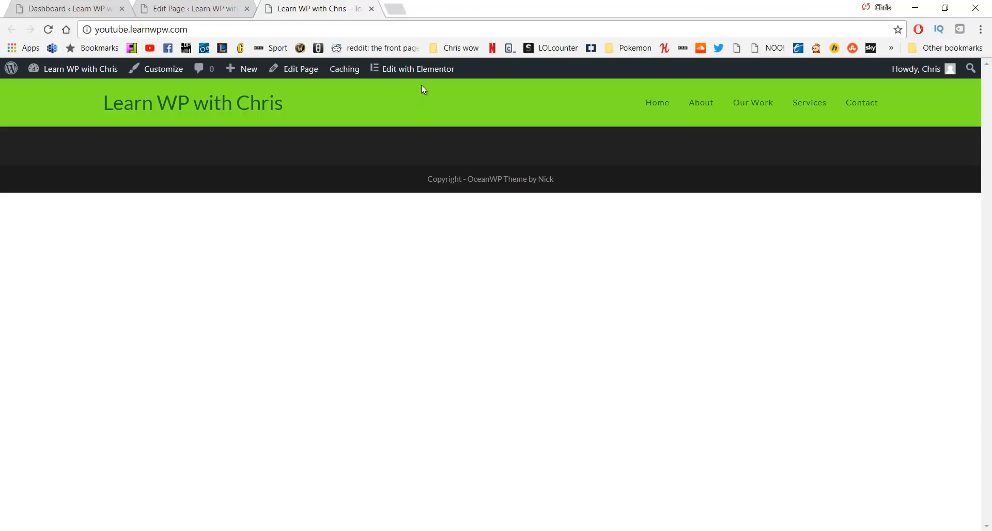
click(432, 71)
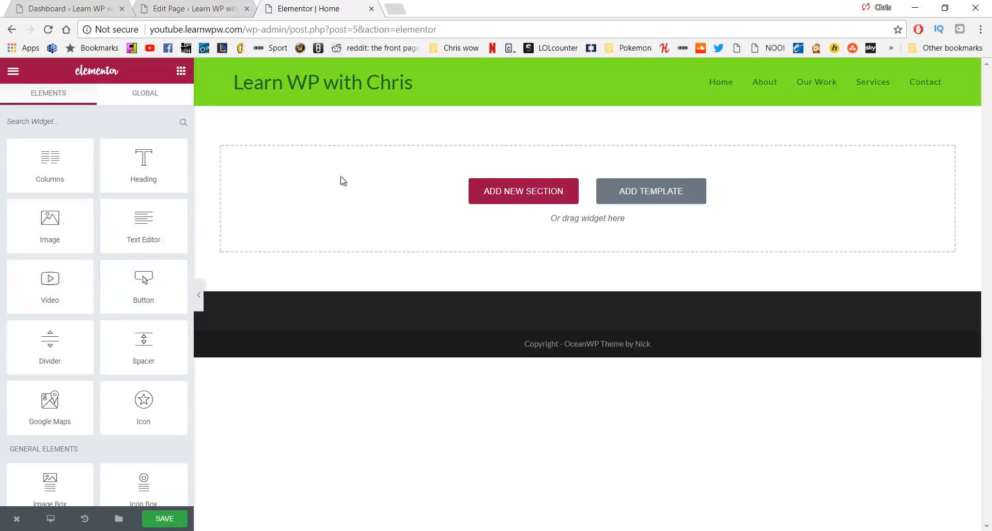
Add a single-column section and drop a Heading widget into it
click(495, 192)
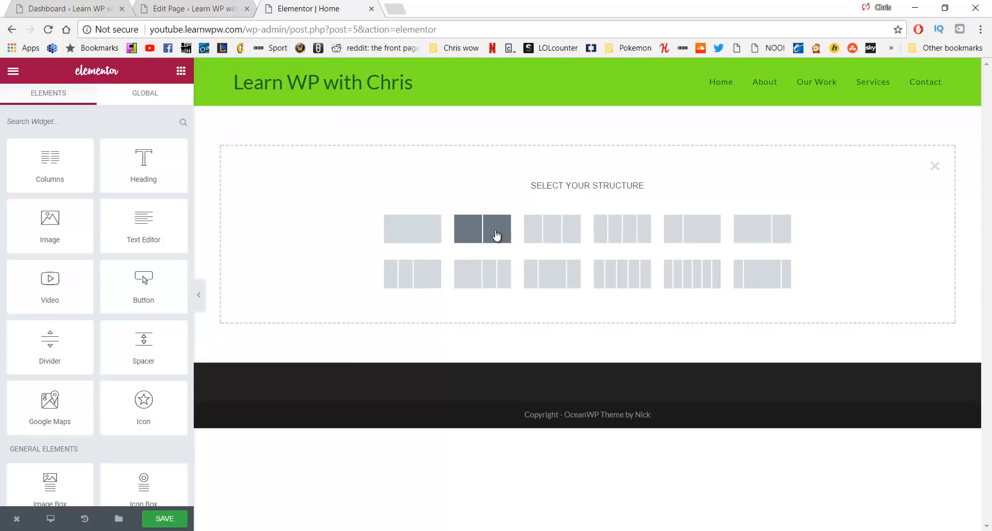
click(434, 237)
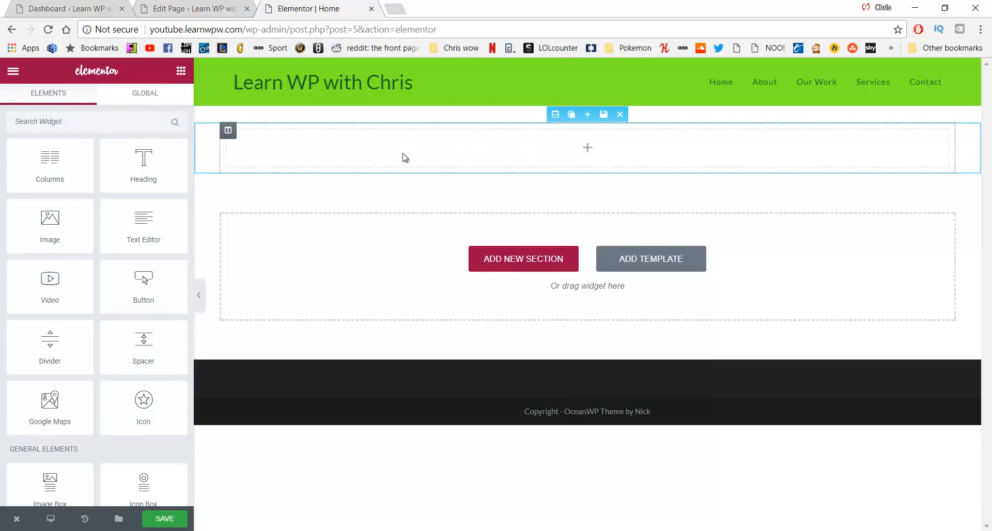
drag(144, 164, 559, 138)
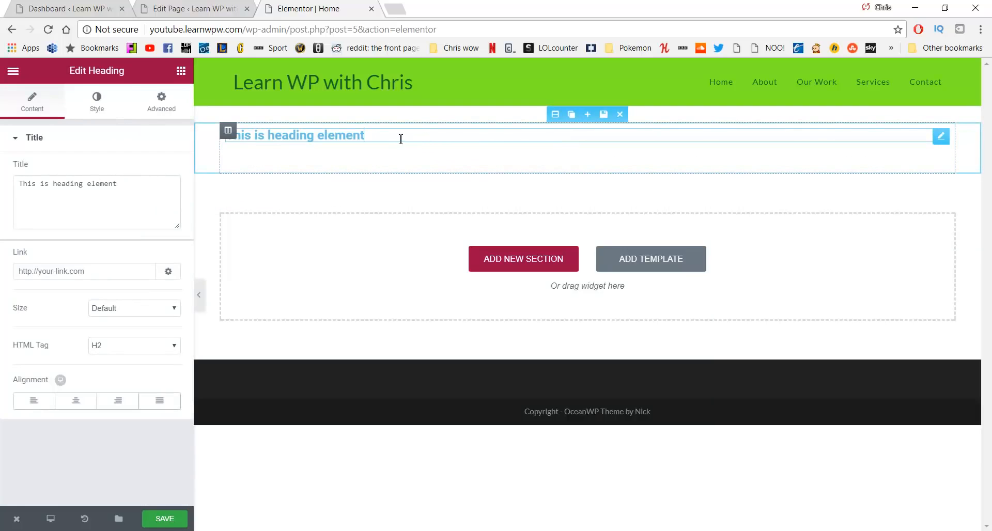
Replace the heading's placeholder text with FREEDOM
triple_click(449, 143)
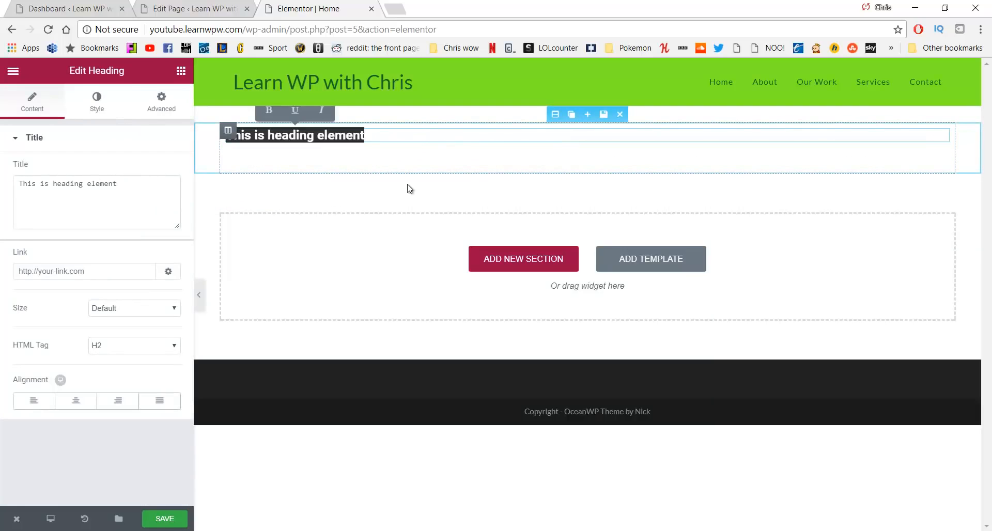
drag(143, 183, 15, 204)
text(F)
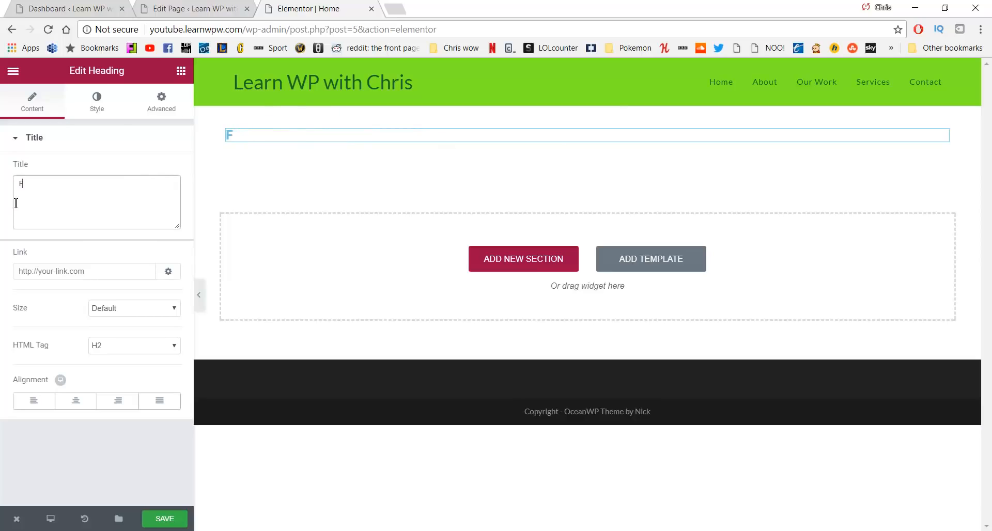
text(REEDOM)
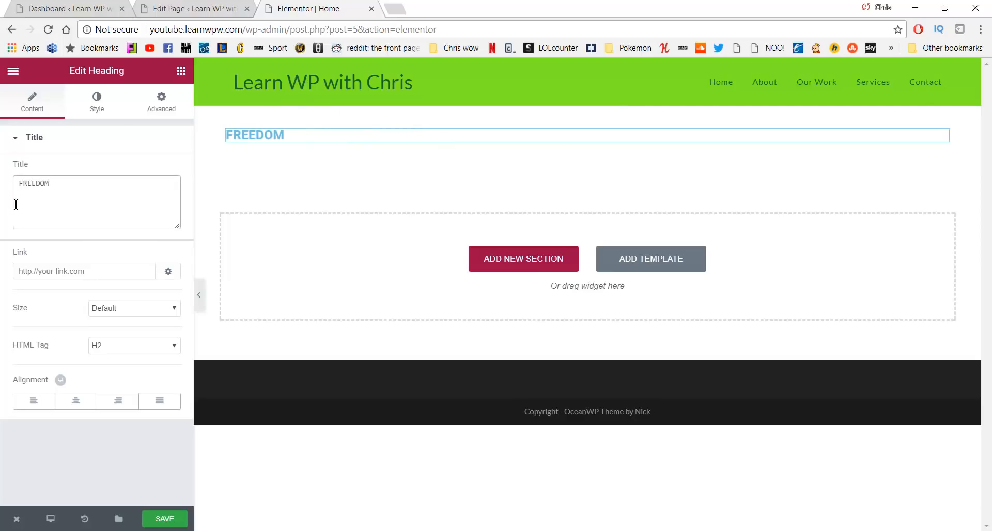
Set the heading size to Medium and centre-align it
click(125, 312)
click(120, 361)
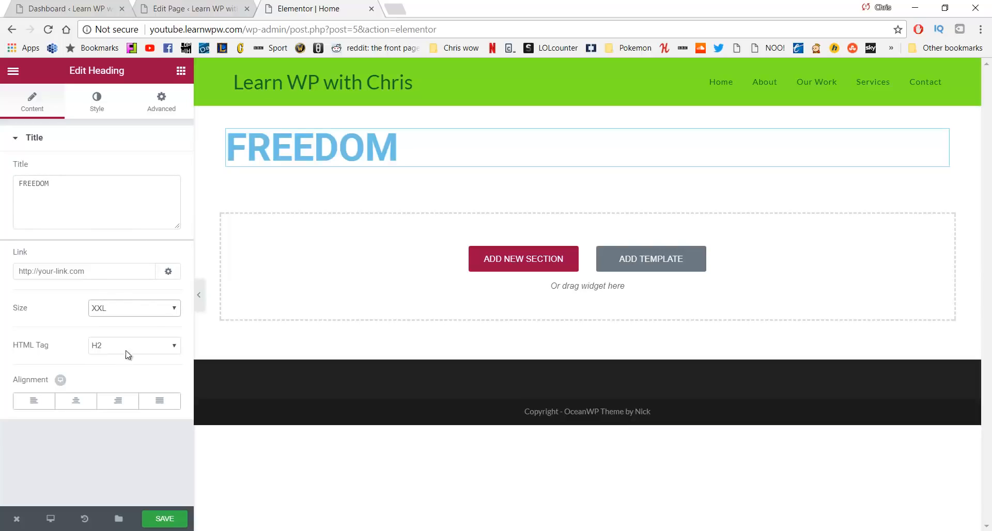
click(144, 312)
click(139, 338)
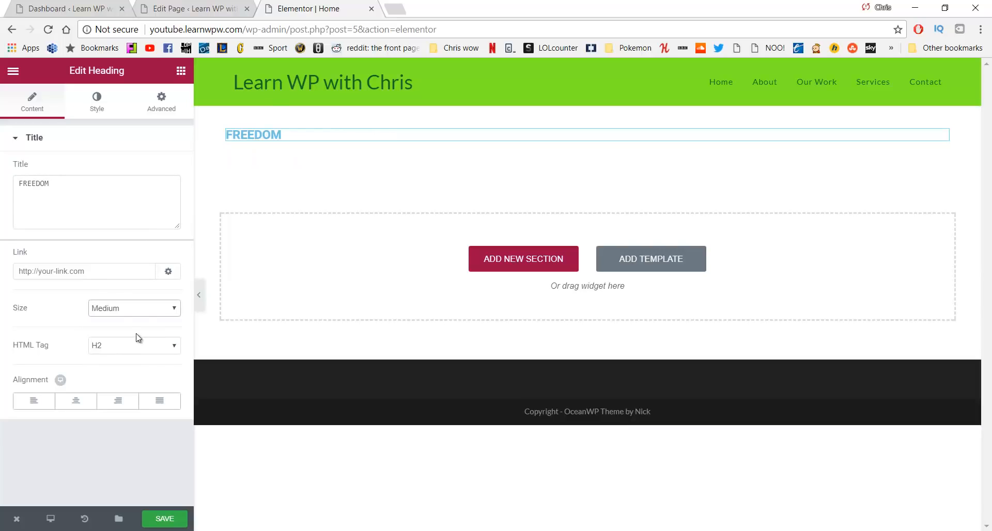
click(60, 402)
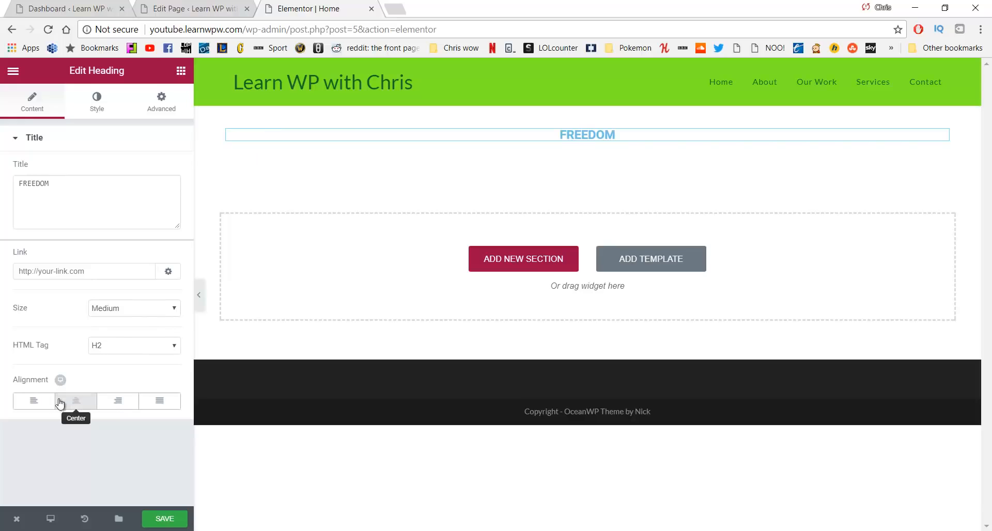
click(72, 402)
click(76, 405)
click(77, 408)
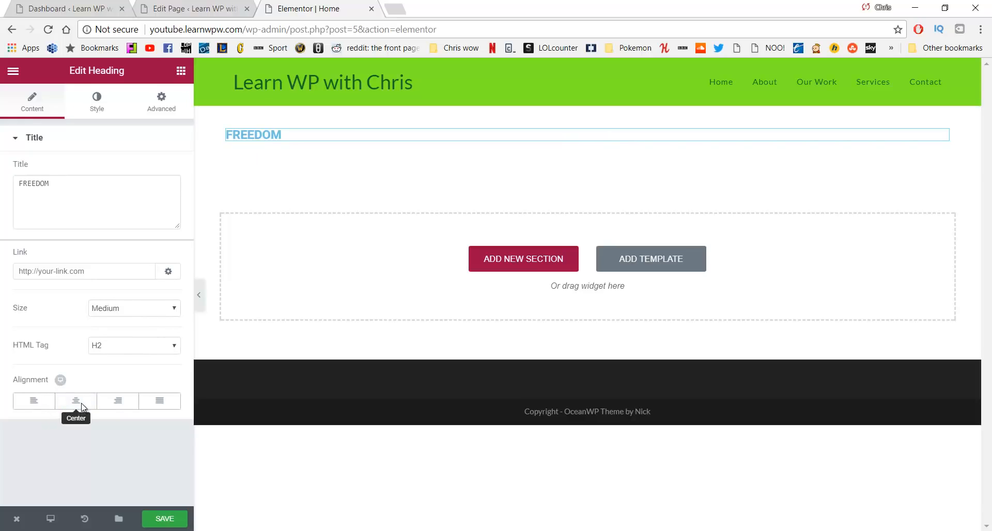
click(82, 407)
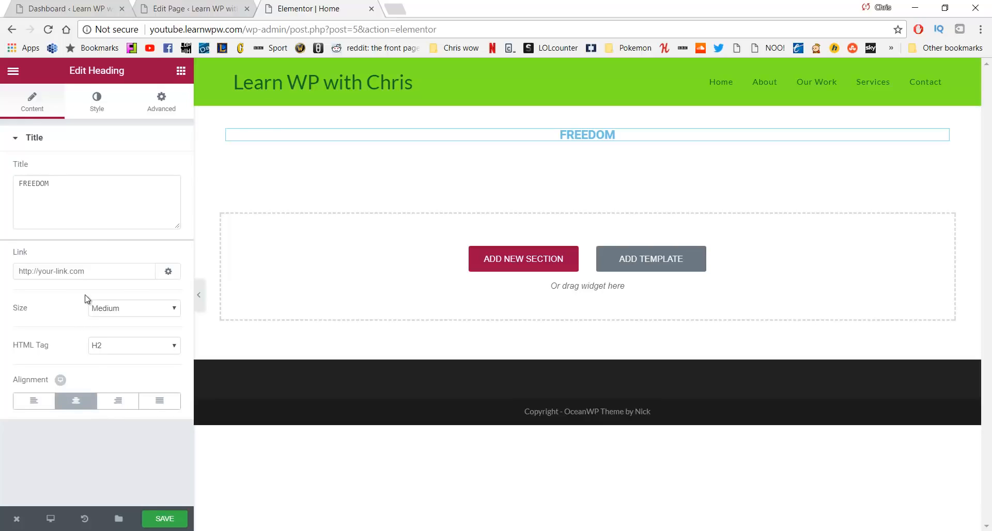
click(96, 109)
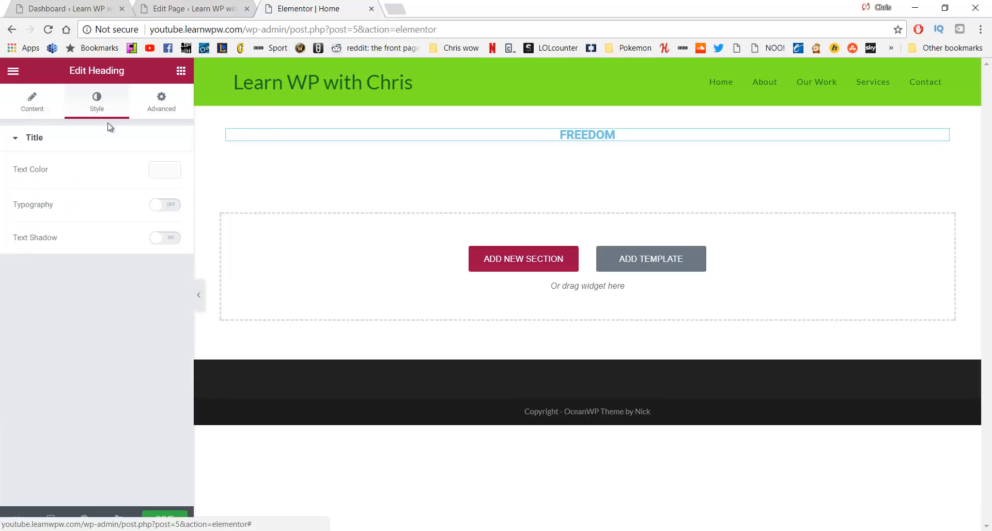
Colour the FREEDOM heading dark green (#23a455)
click(164, 170)
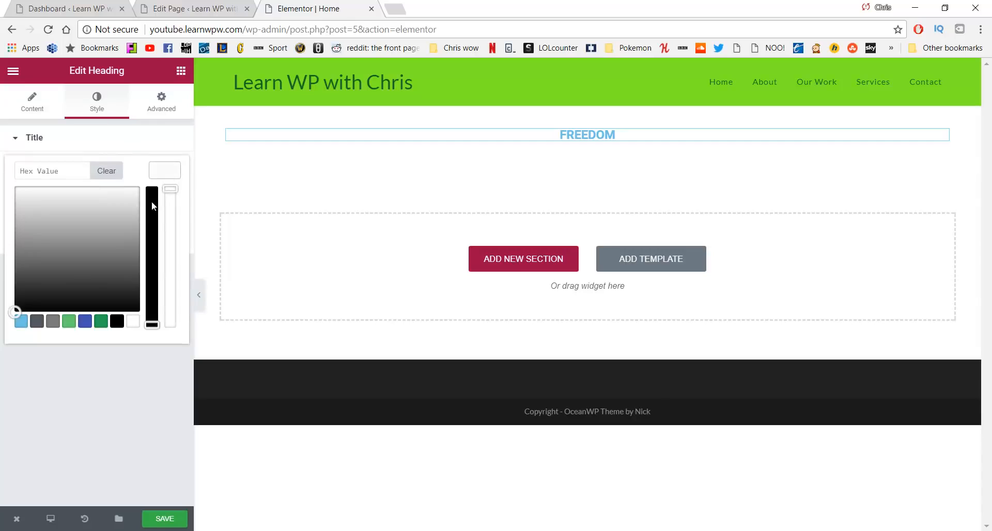
click(69, 324)
click(101, 322)
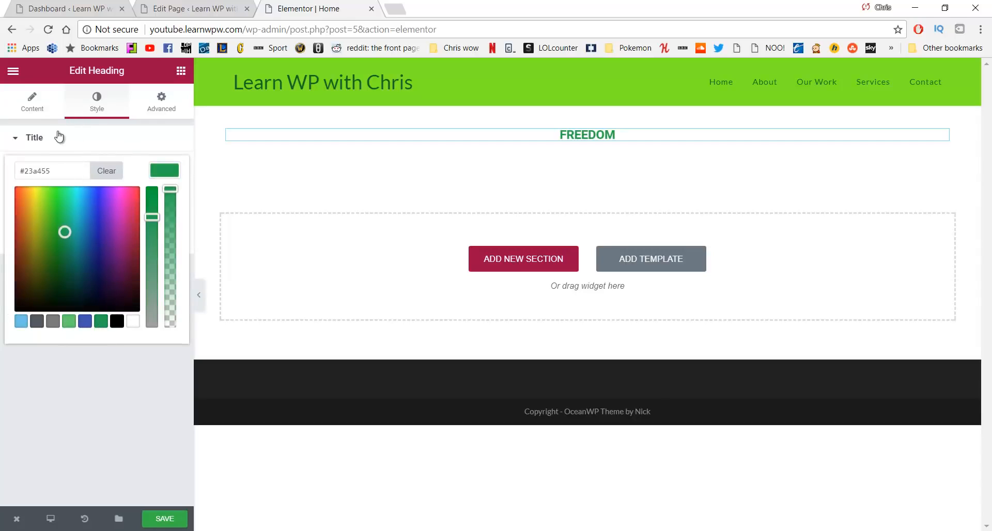
click(34, 138)
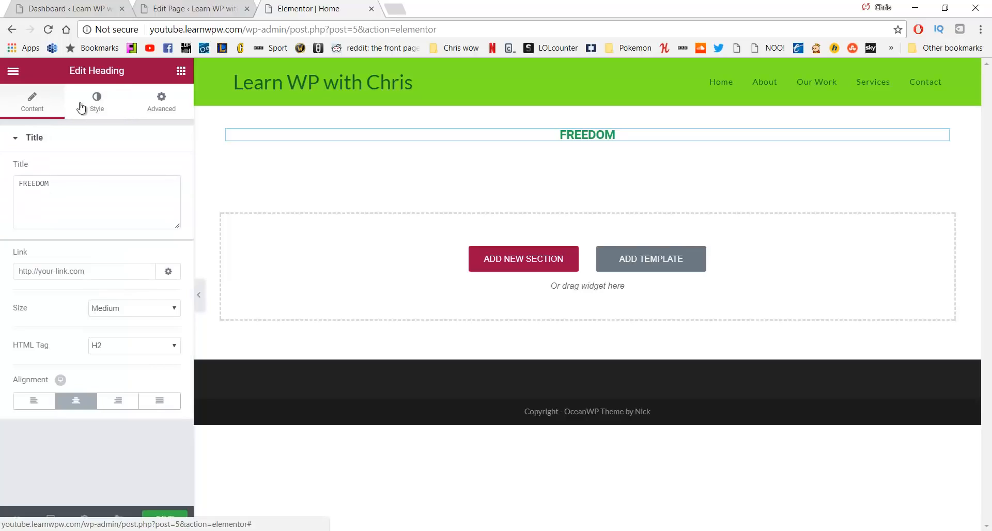
click(95, 103)
Turn on custom typography with size 127 px and weight 500
click(165, 207)
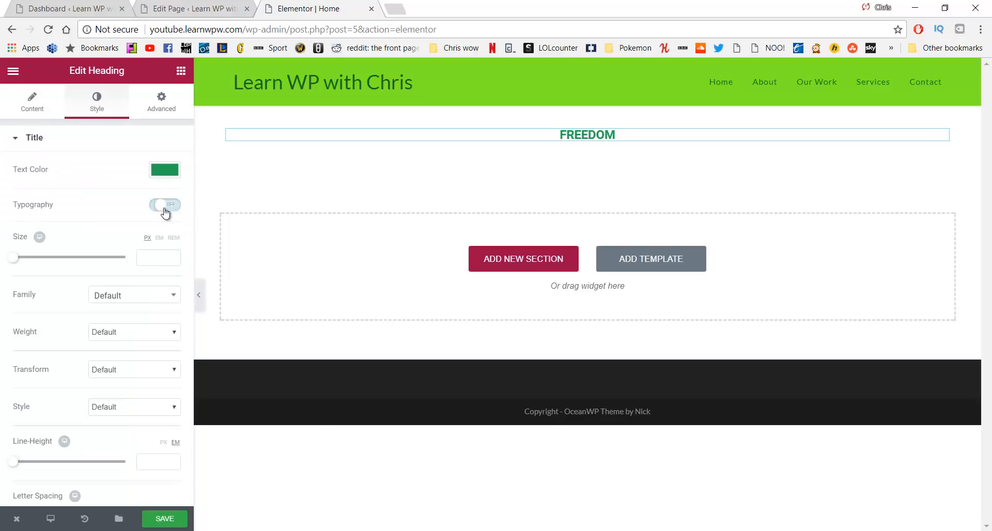
drag(14, 257, 85, 262)
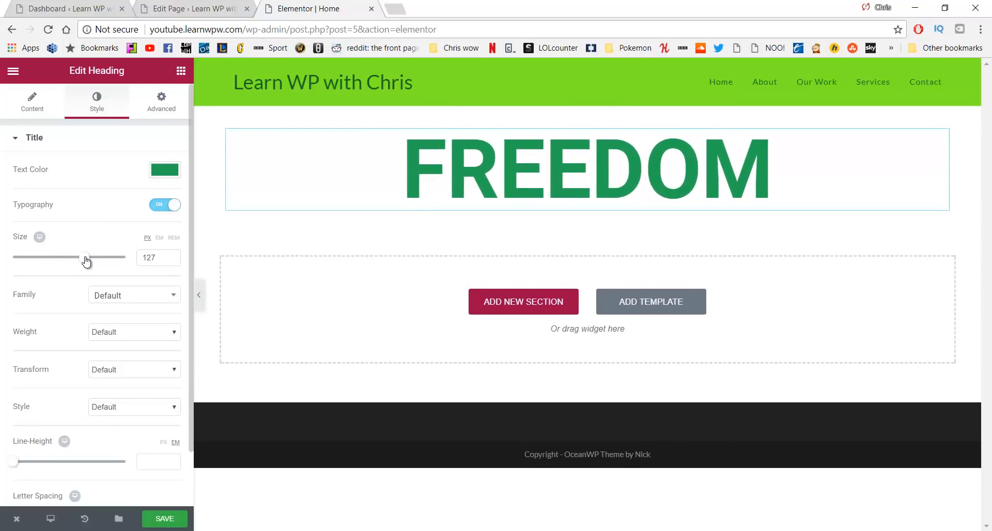
click(120, 332)
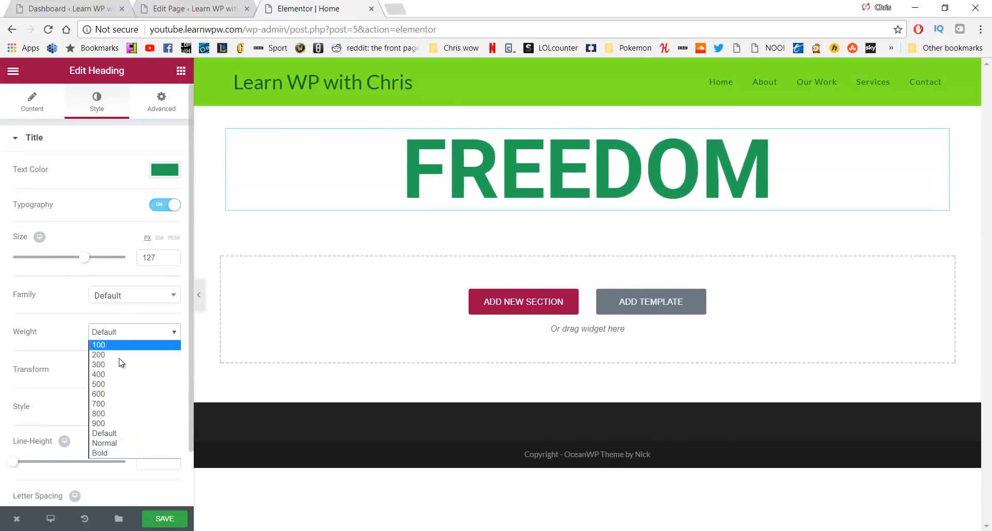
click(122, 384)
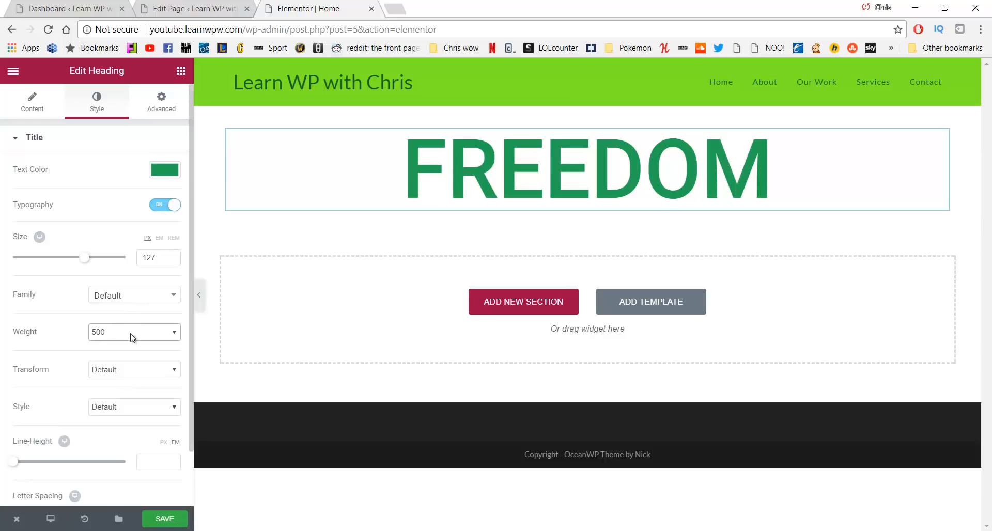
Make the heading uppercase and widen its letter spacing to 9.7
click(134, 372)
click(134, 382)
click(133, 368)
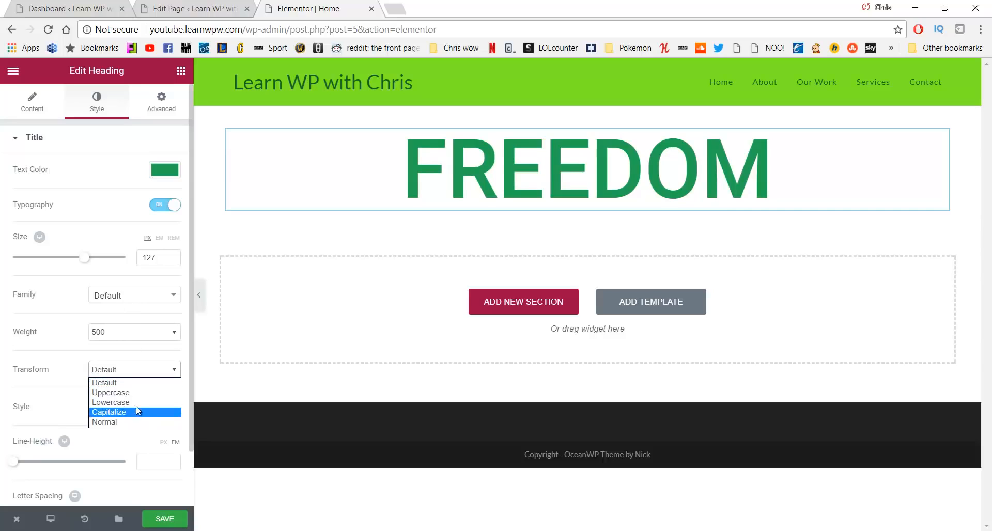
click(138, 402)
click(135, 378)
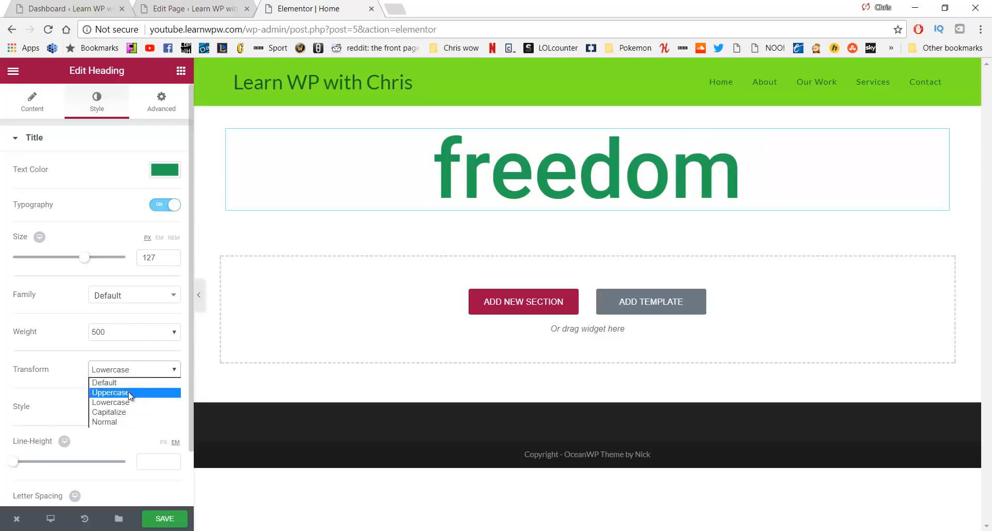
click(132, 393)
scroll(104, 359, down, 1)
click(129, 346)
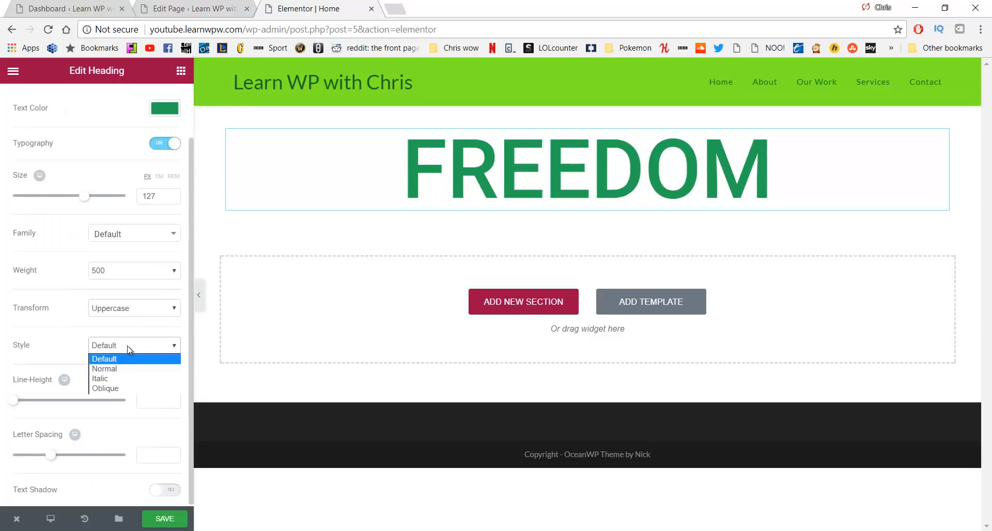
click(129, 349)
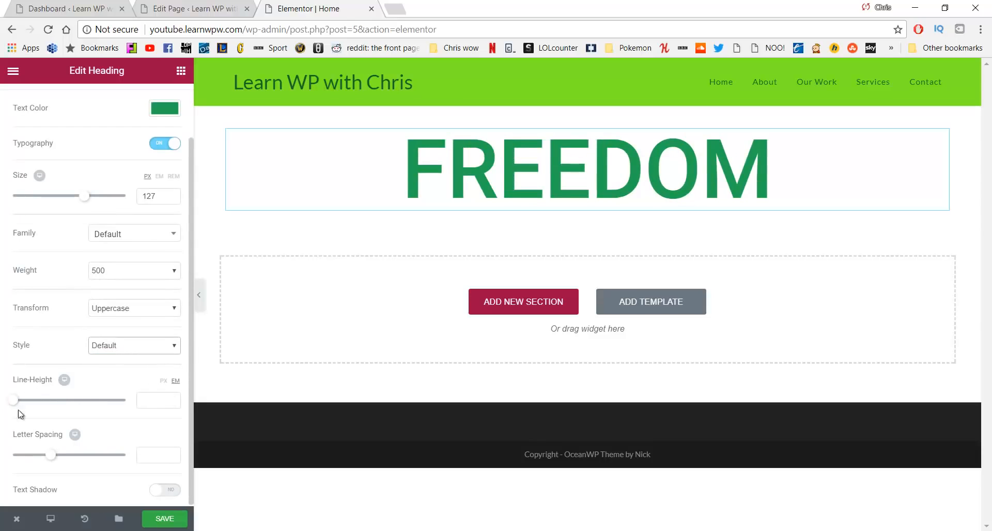
drag(55, 456, 124, 465)
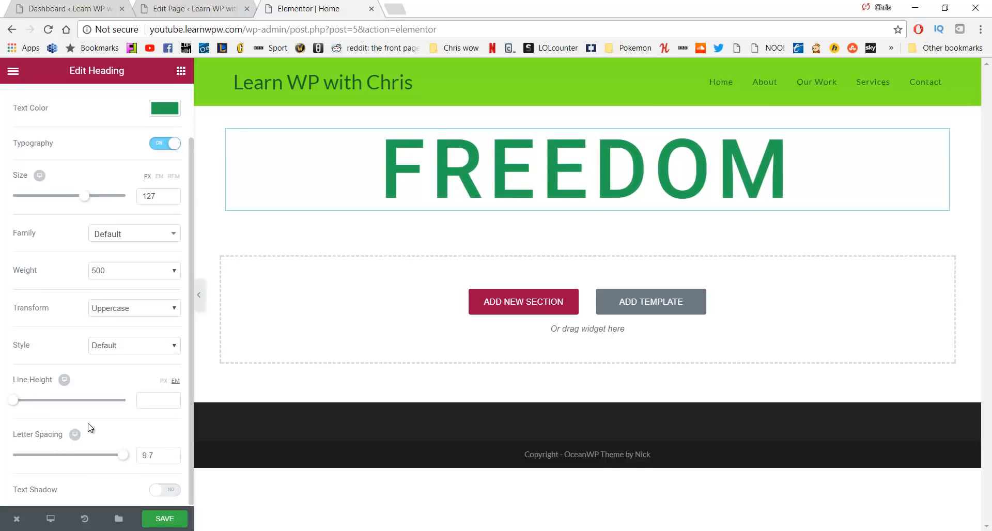
scroll(114, 235, up, 2)
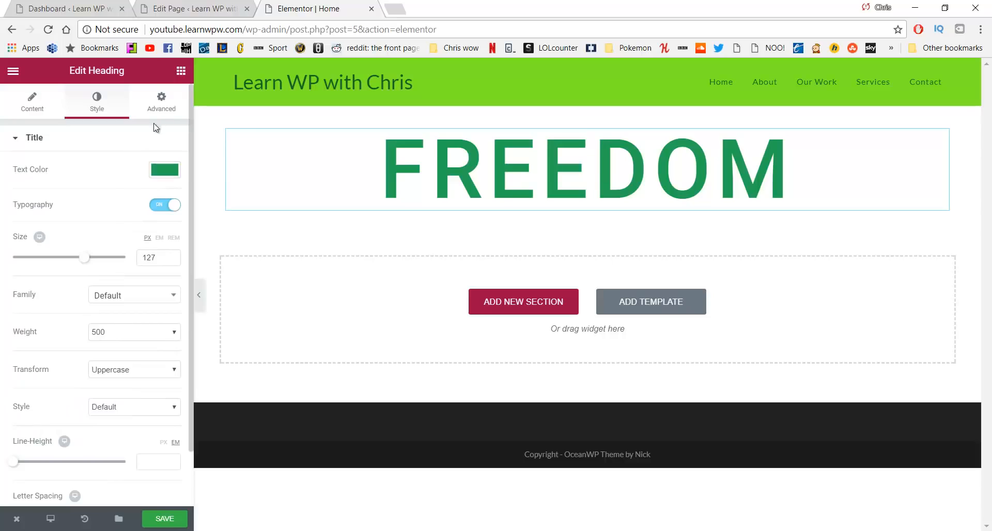
Unlink the margins and give the heading a 200 px top margin
click(160, 101)
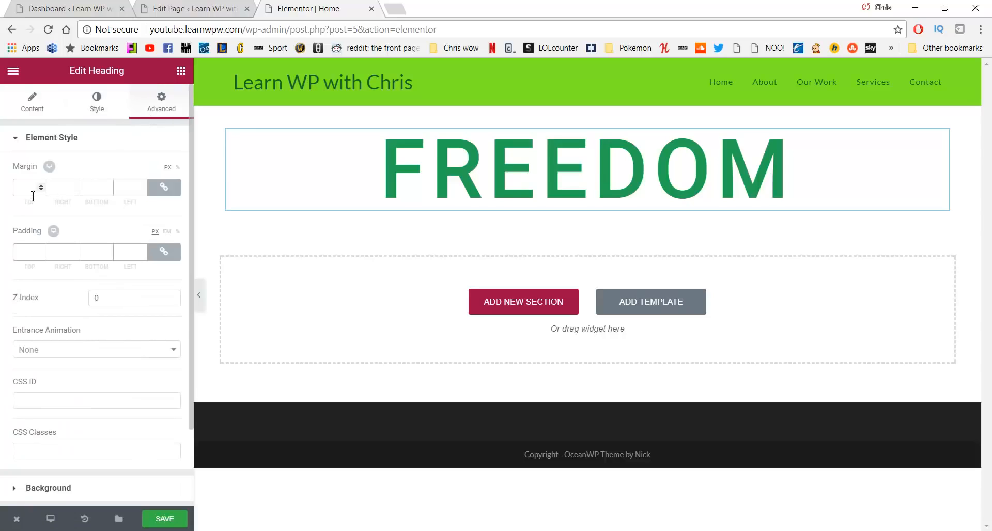
click(161, 195)
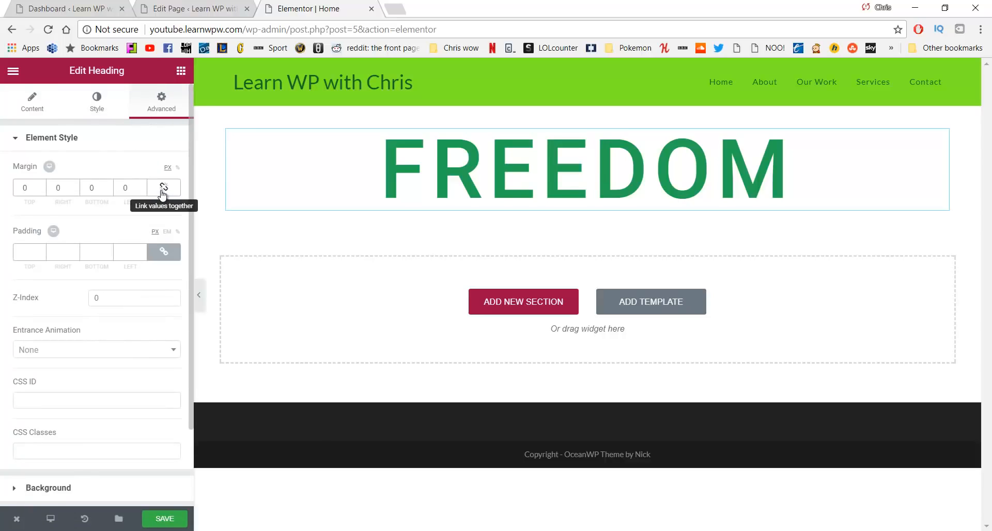
click(165, 194)
click(166, 197)
click(164, 193)
click(164, 187)
text(200)
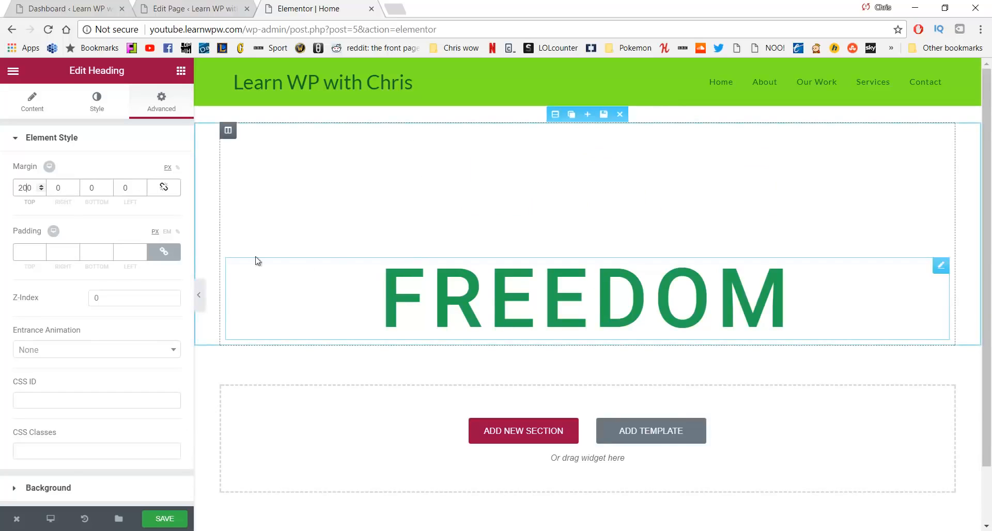
Set the entrance animation to Fade In Down after previewing Shake and Wobble
scroll(111, 289, down, 2)
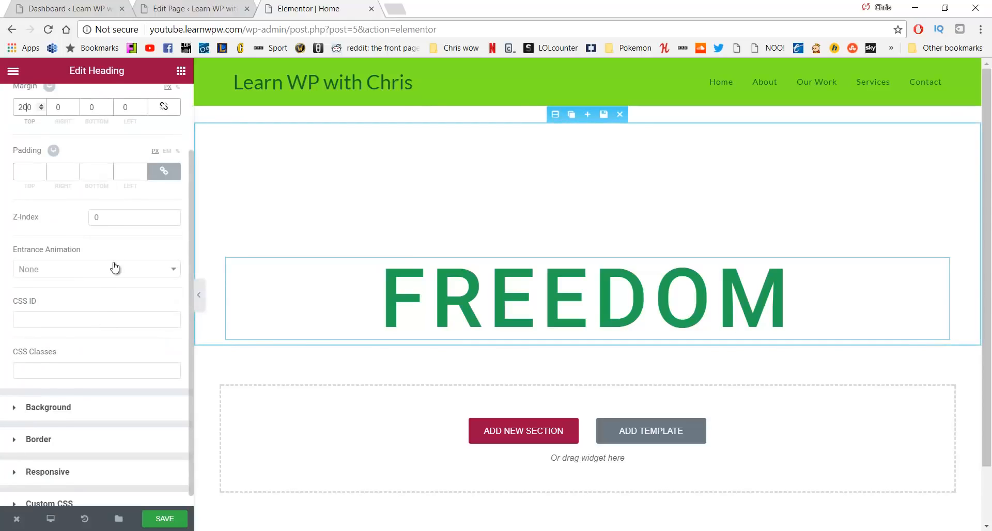
click(115, 269)
scroll(119, 341, down, 10)
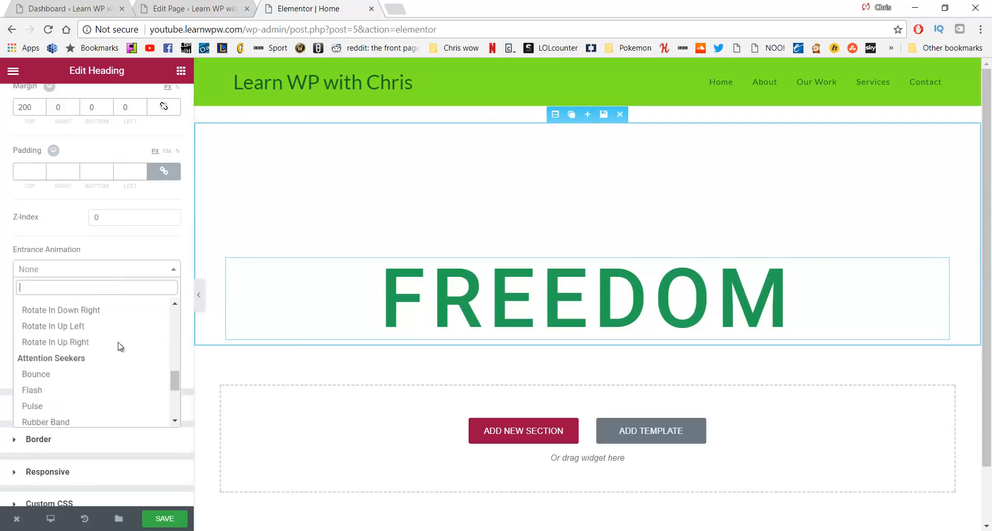
scroll(116, 341, down, 2)
click(113, 333)
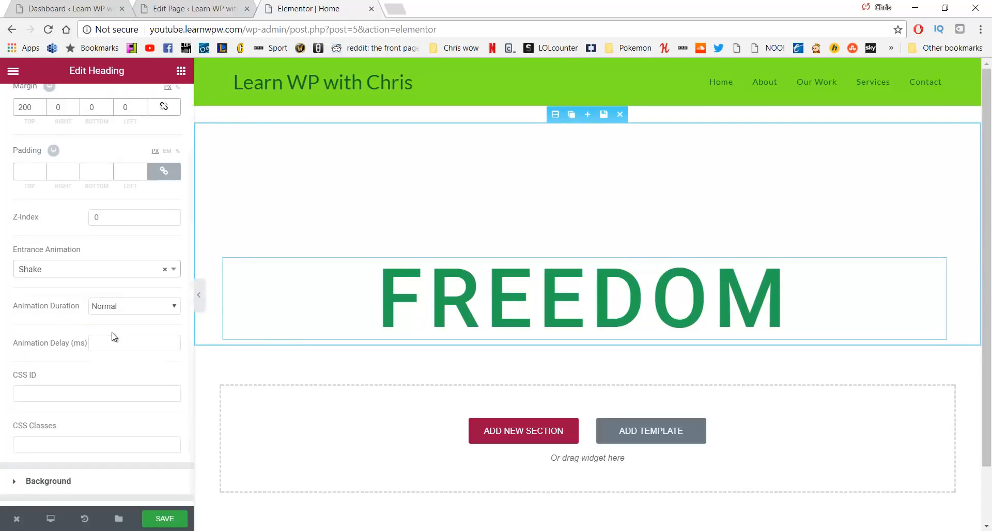
click(116, 269)
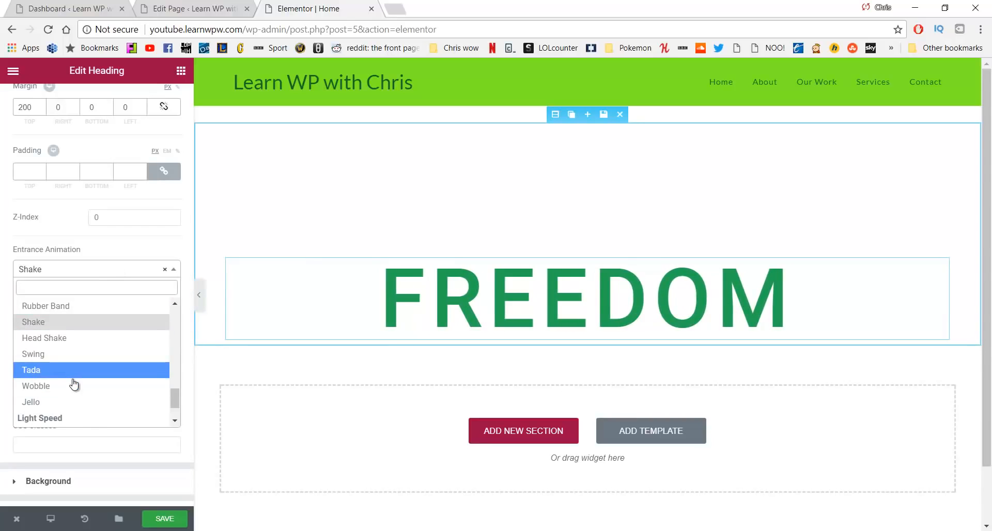
click(73, 382)
click(106, 269)
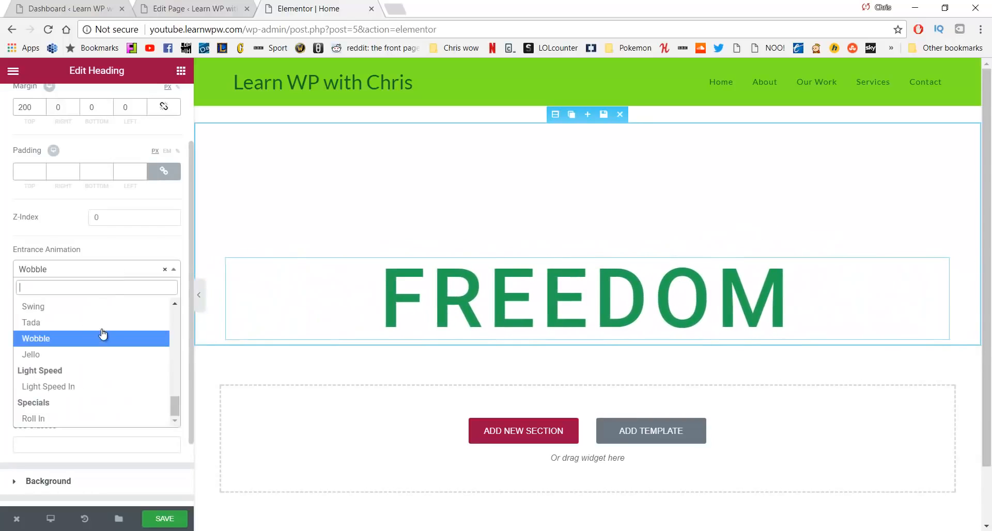
scroll(98, 341, up, 10)
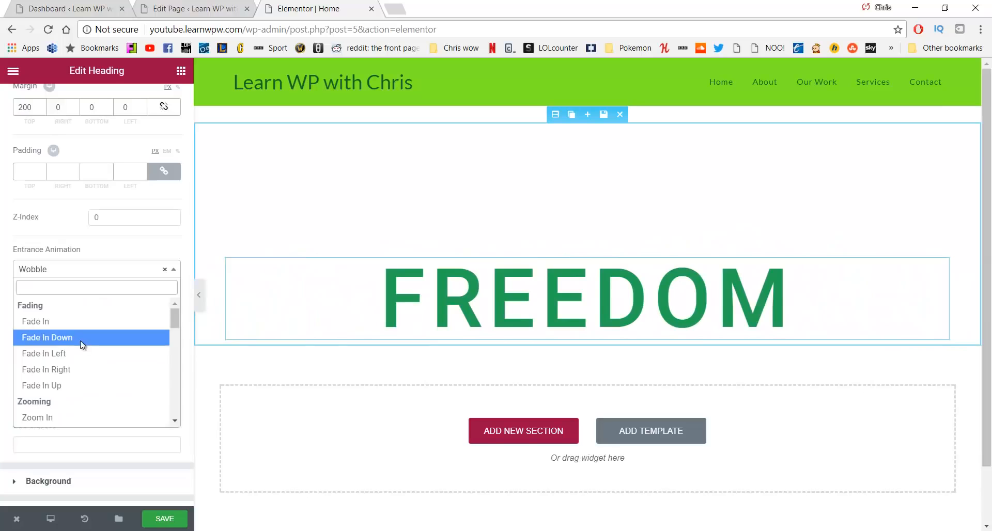
click(79, 340)
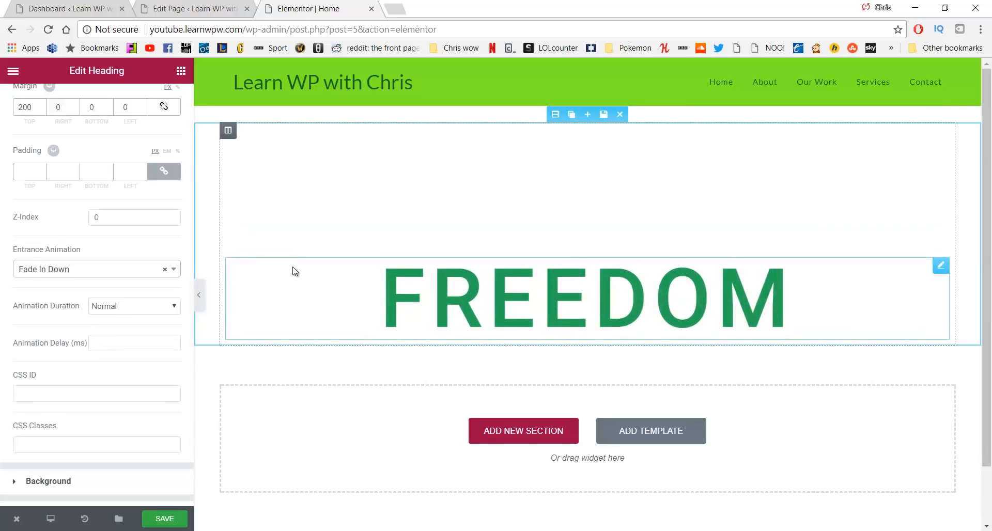
scroll(190, 269, down, 4)
click(343, 409)
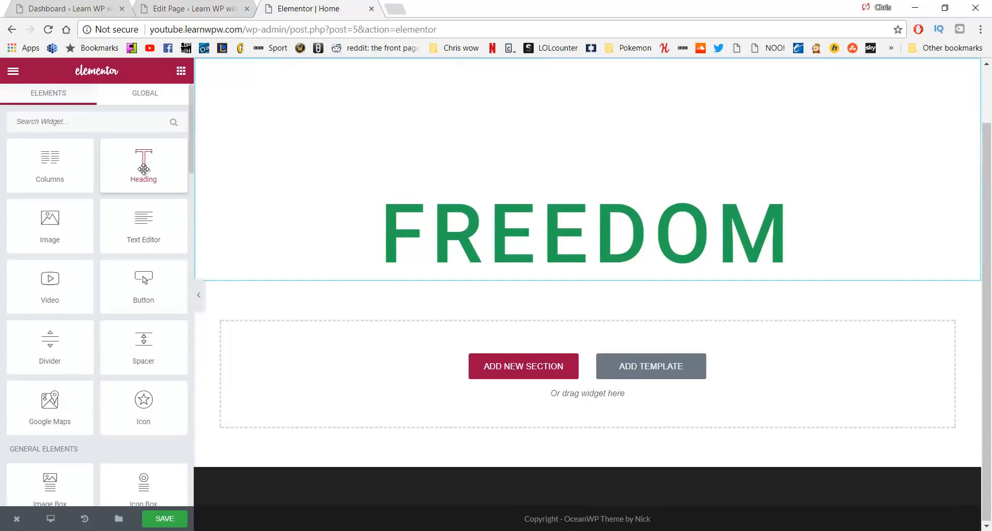
Add a heading below FREEDOM reading 'To do what makes you happy', centred
drag(144, 169, 468, 266)
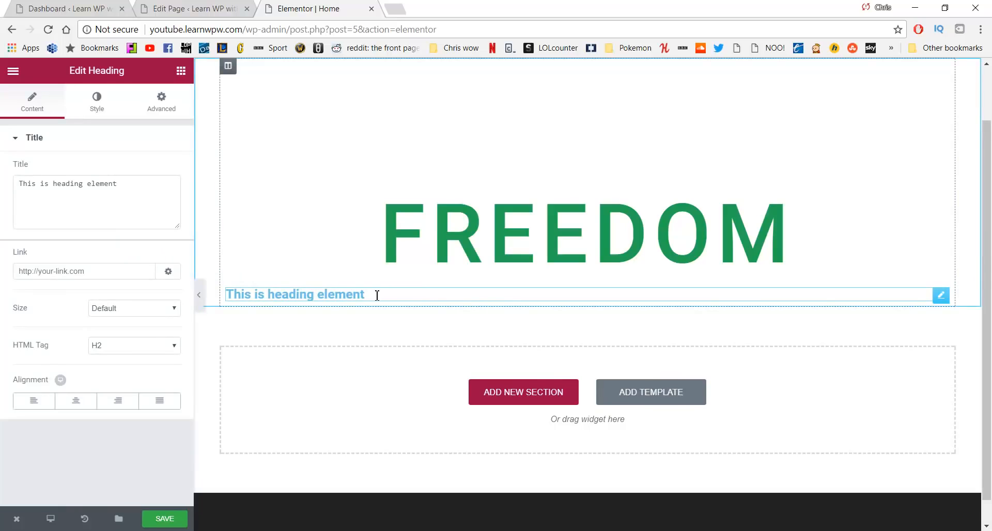
drag(350, 293, 195, 296)
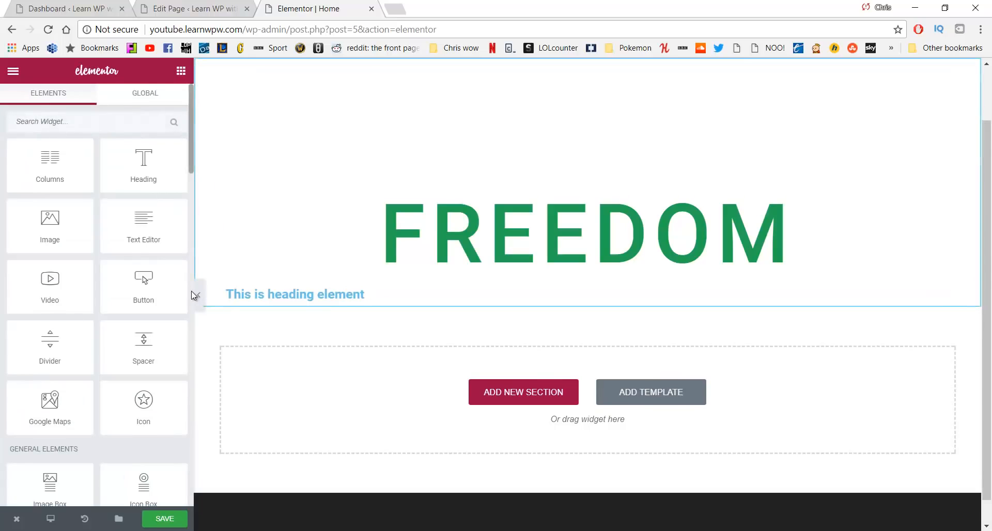
click(269, 293)
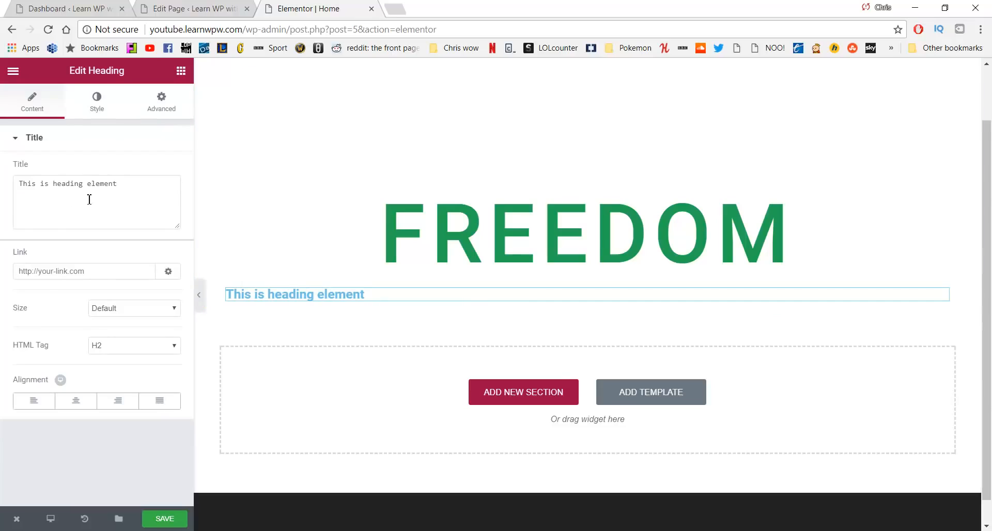
drag(89, 200, 8, 209)
key(ctrl+a)
text(To)
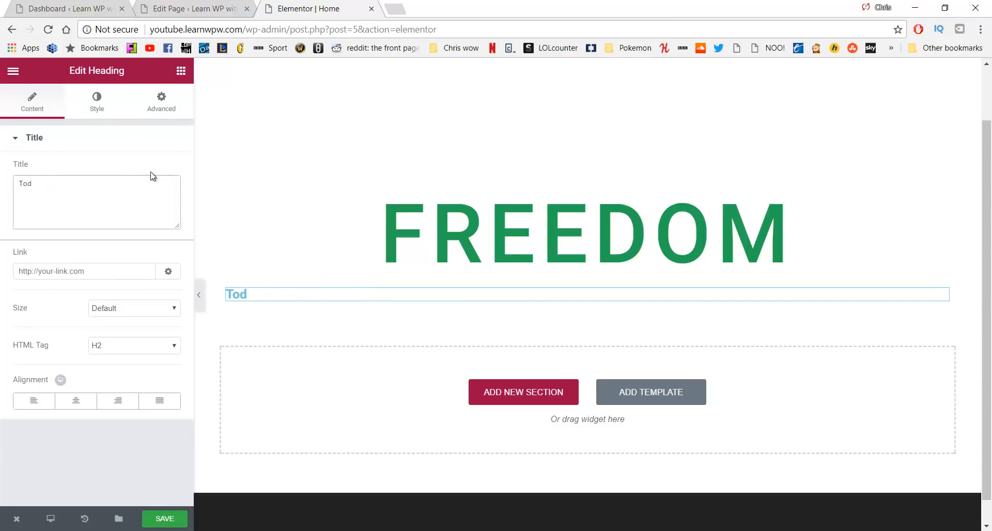
text( do what m)
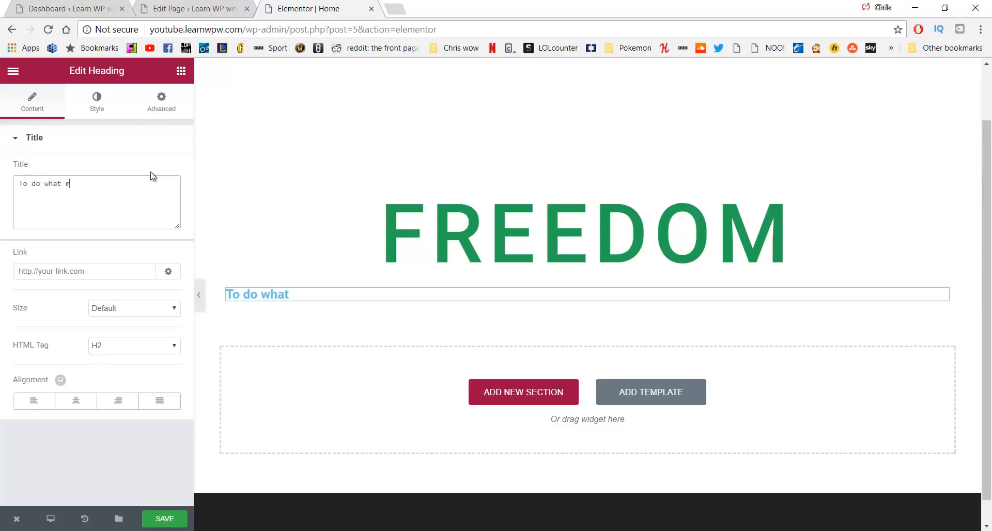
text(akes you happy)
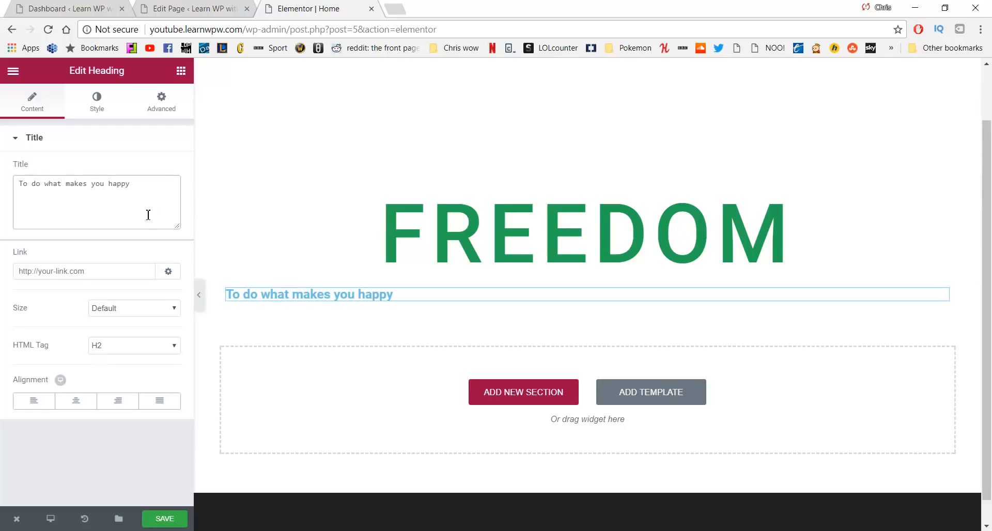
click(76, 403)
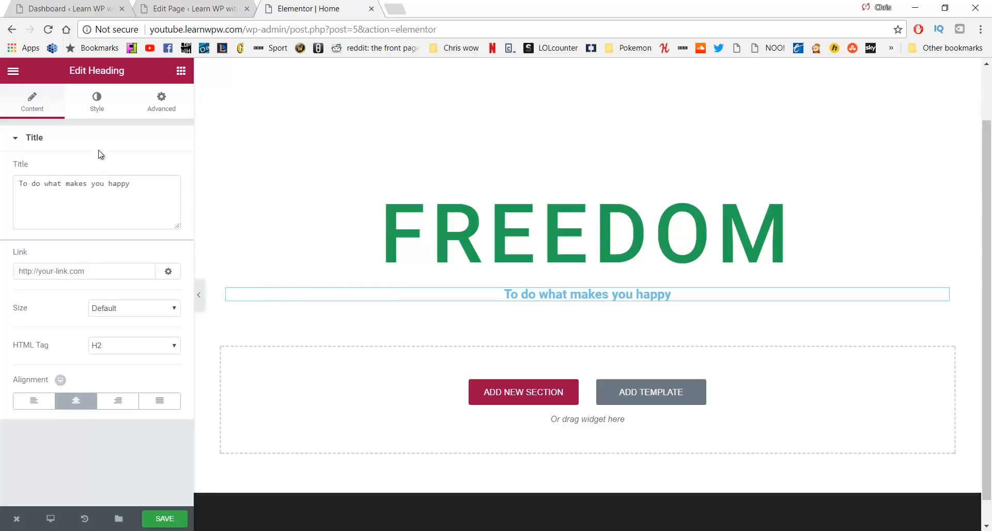
click(101, 105)
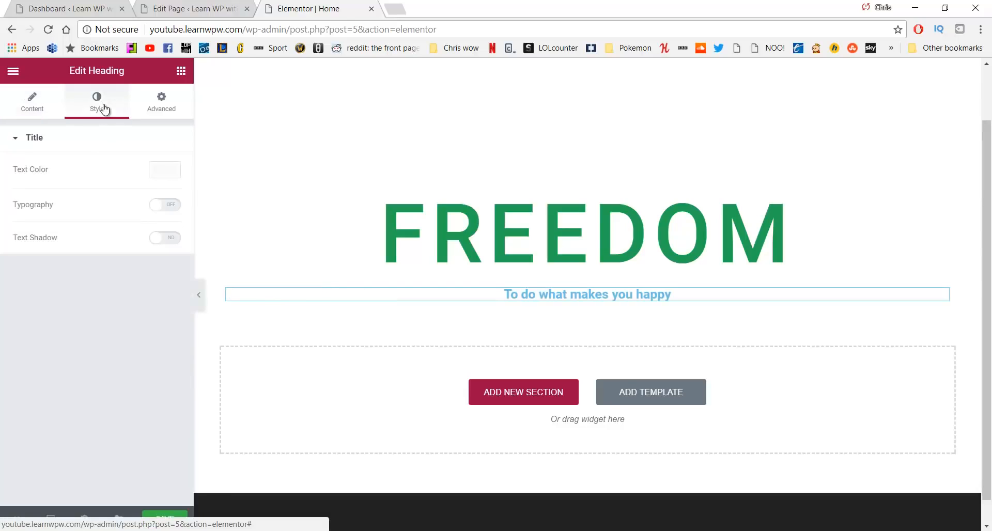
Colour the subtitle text grey (#7a7a7a)
click(166, 170)
click(52, 322)
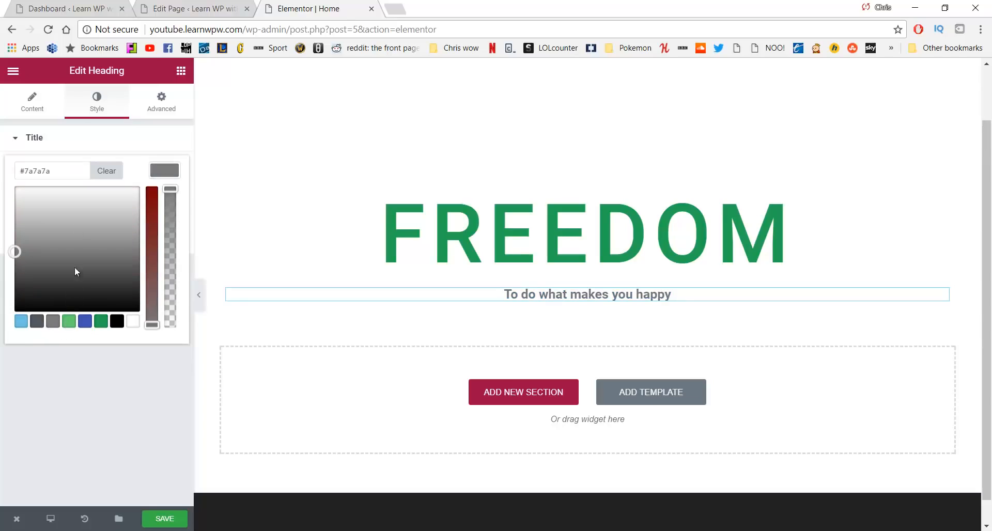
click(14, 140)
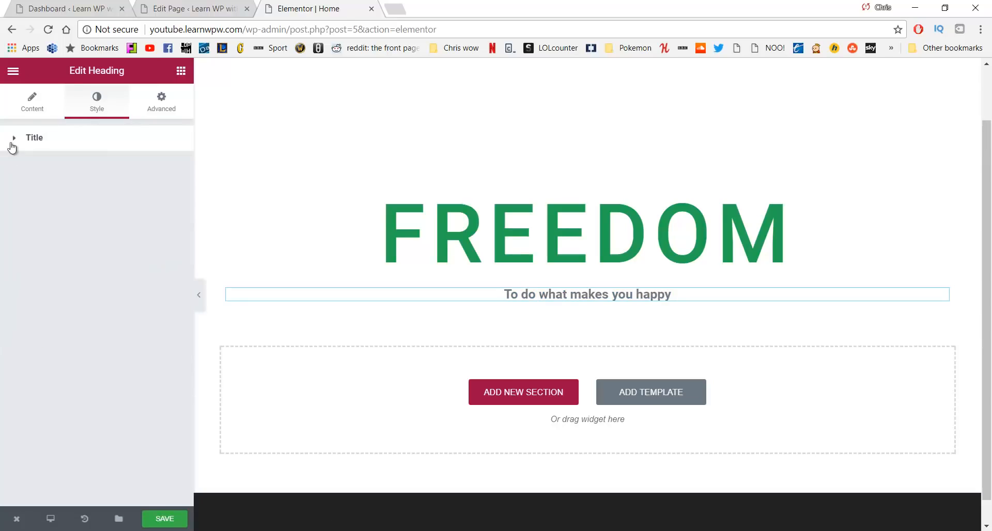
click(31, 106)
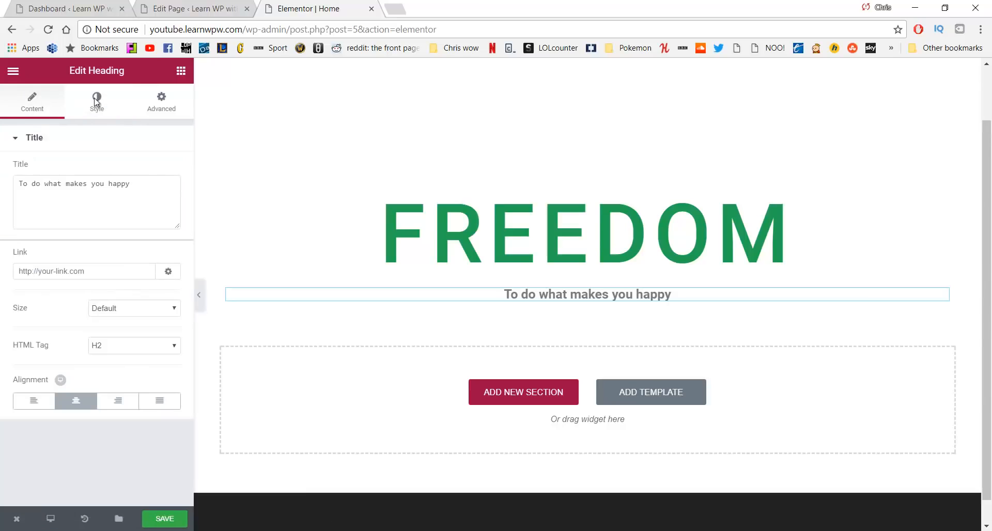
click(95, 102)
Turn on subtitle typography with size 33 px and 1.7 letter spacing
click(165, 204)
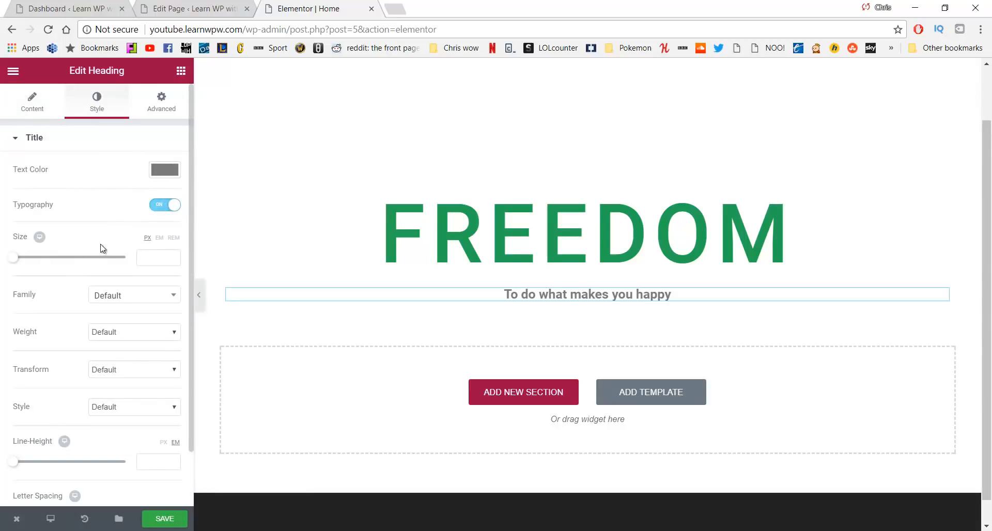
drag(22, 260, 32, 265)
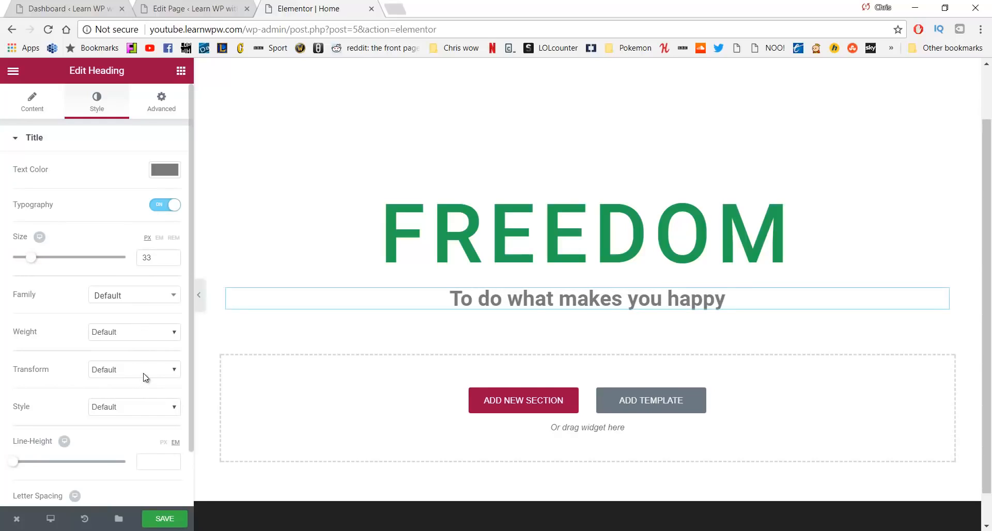
scroll(133, 339, down, 1)
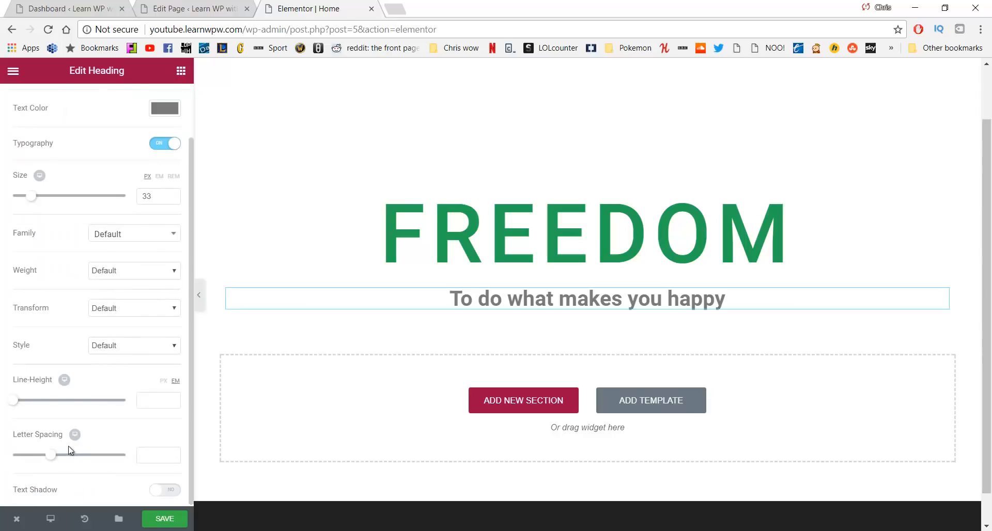
drag(54, 457, 67, 455)
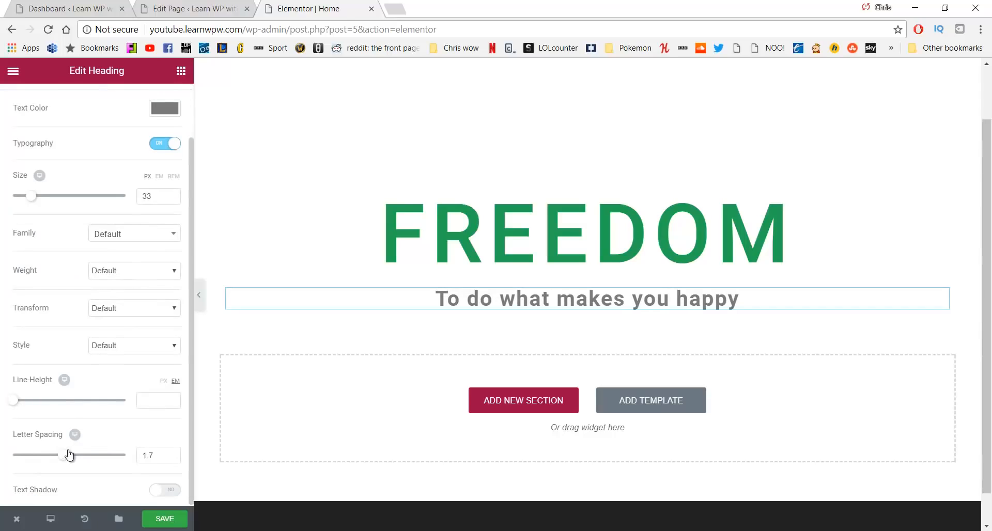
scroll(113, 393, up, 1)
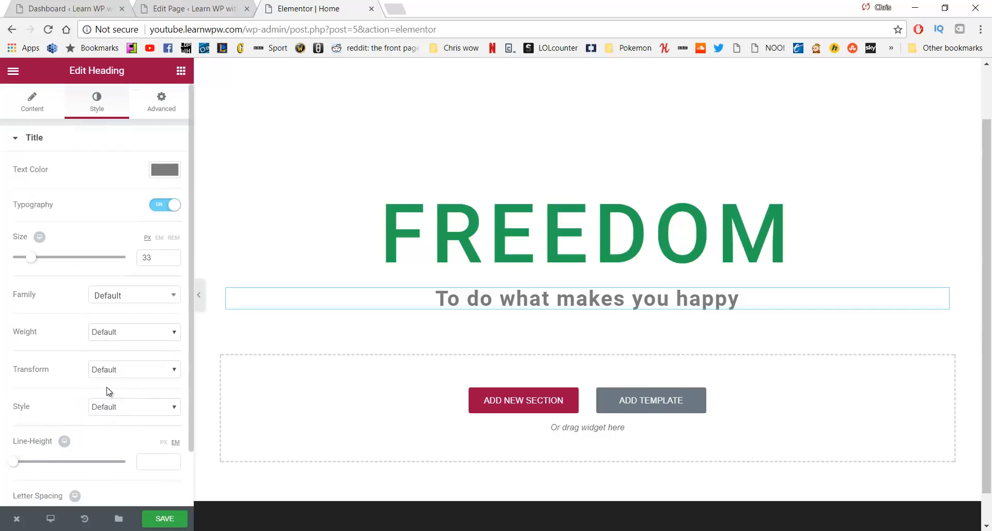
click(181, 73)
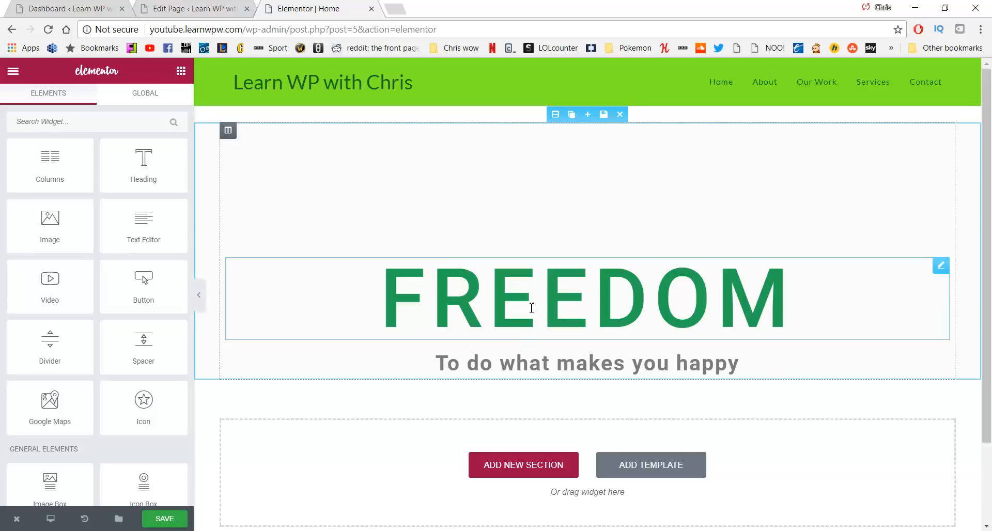
Add a two-column section below the subtitle and drop a Click me button into each column
drag(50, 163, 467, 379)
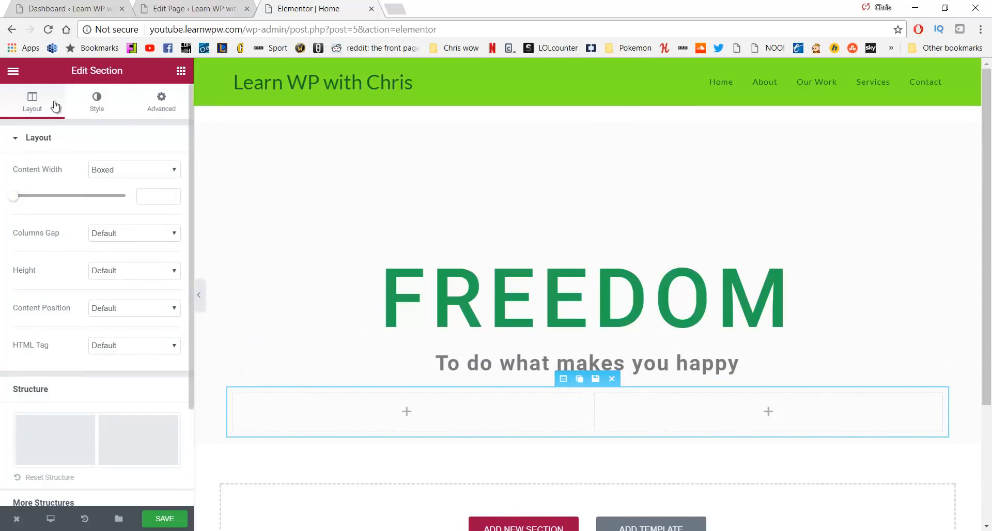
click(14, 74)
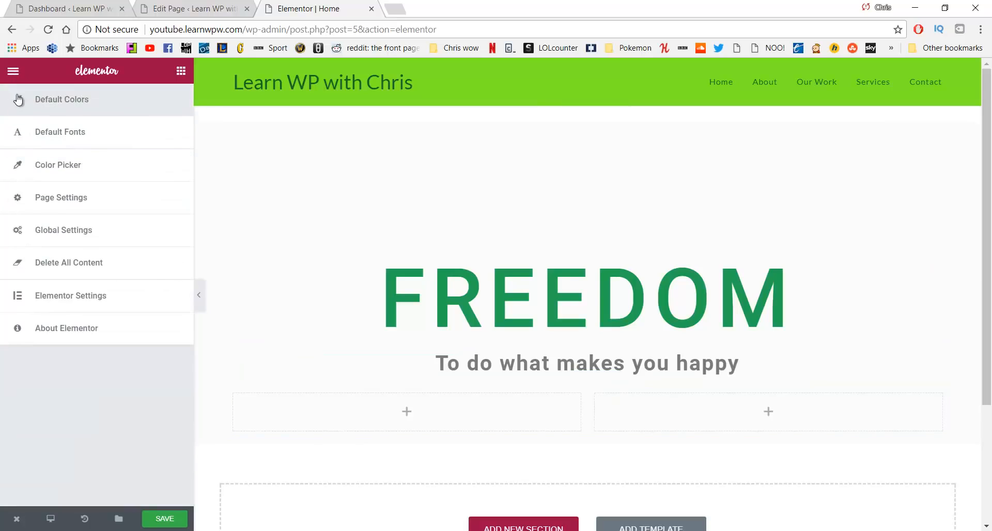
click(14, 75)
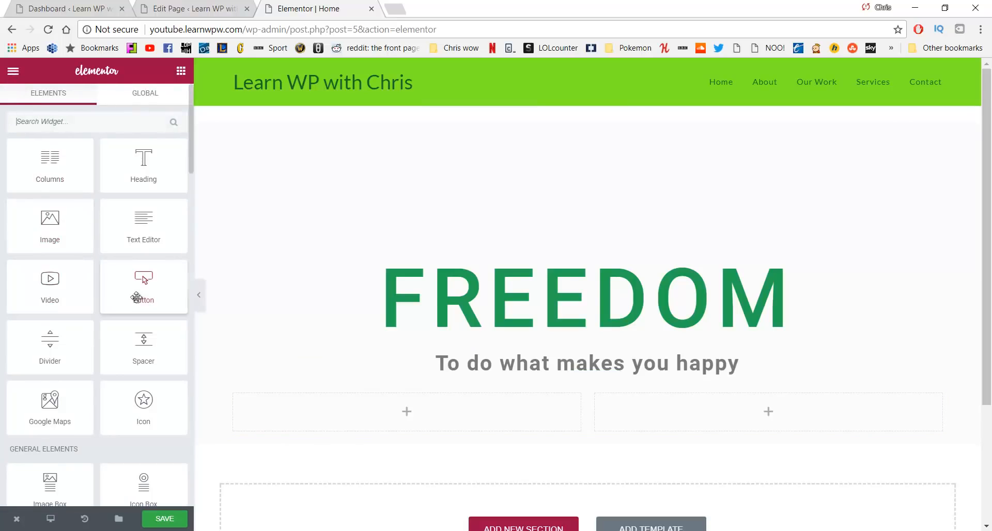
drag(137, 288, 389, 402)
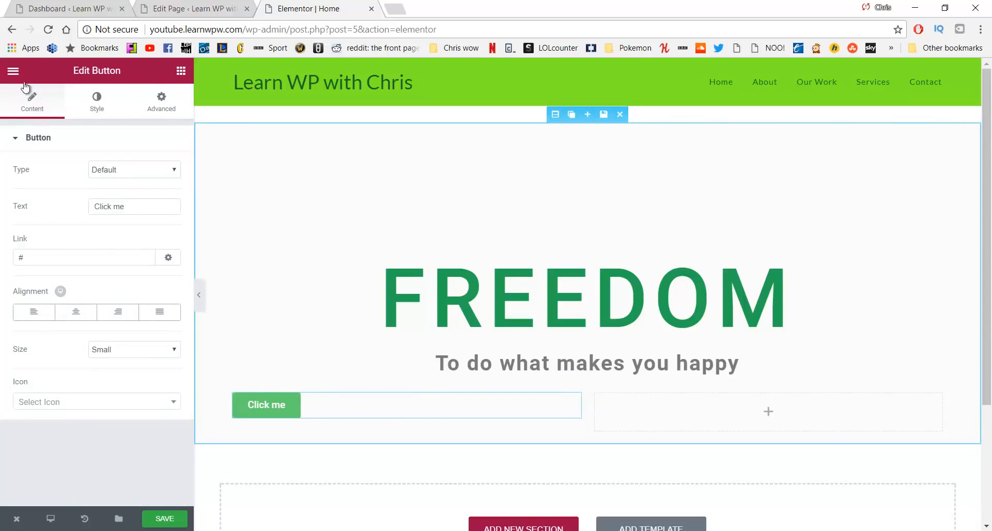
click(13, 71)
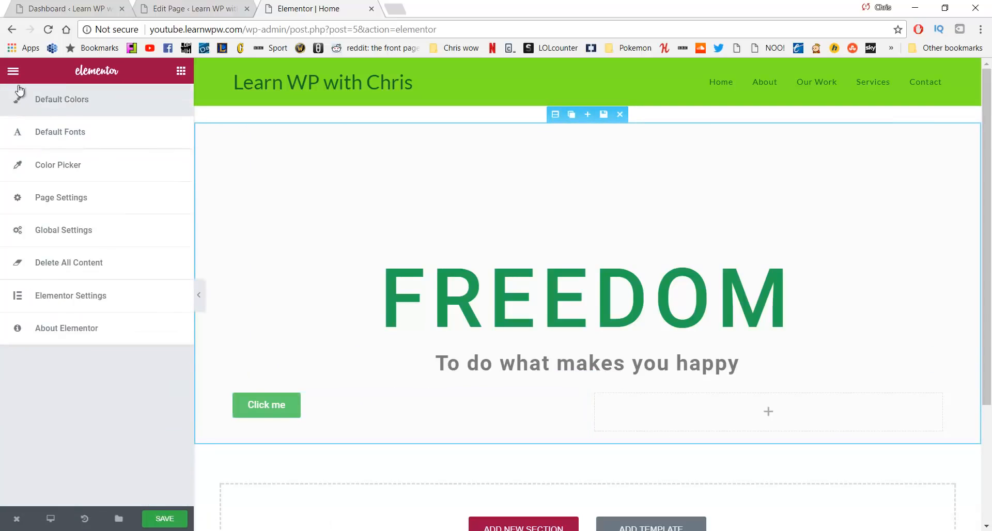
click(13, 70)
drag(140, 283, 699, 408)
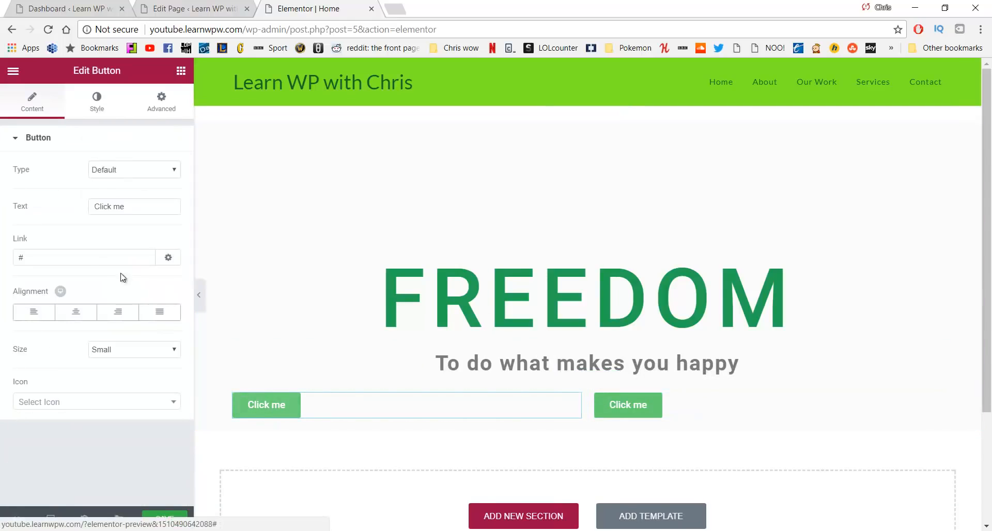
Relabel the left button OUR MISSION, link it to /about, and right-align it
drag(135, 214, 85, 216)
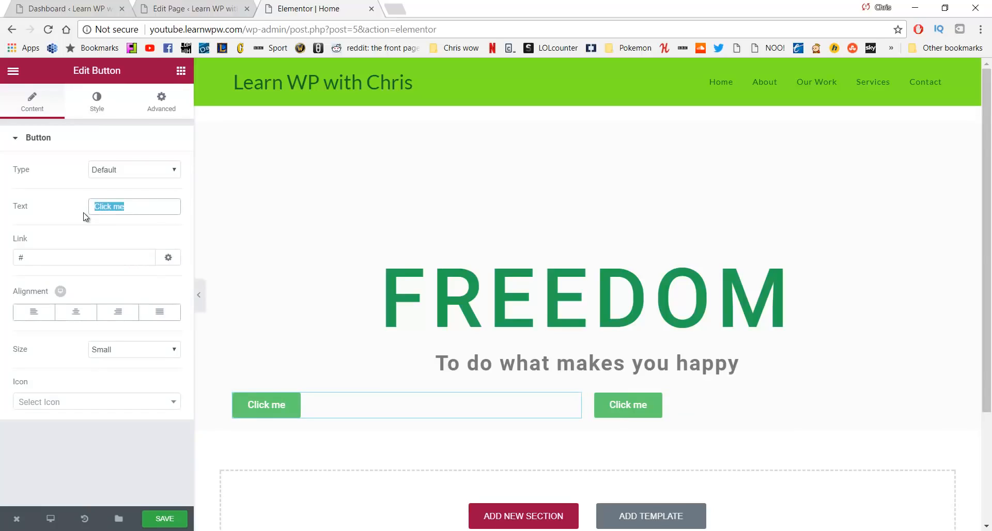
text(OUR MIS)
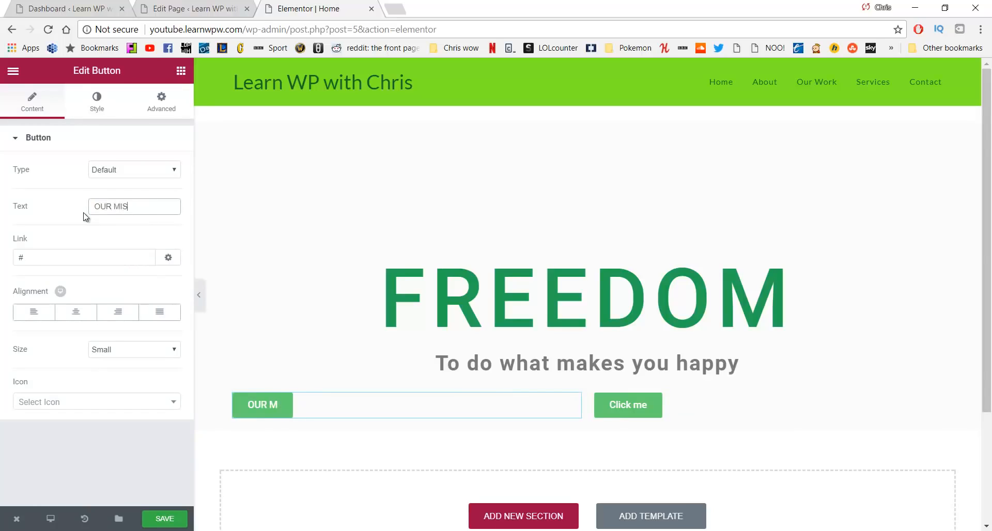
text(SION)
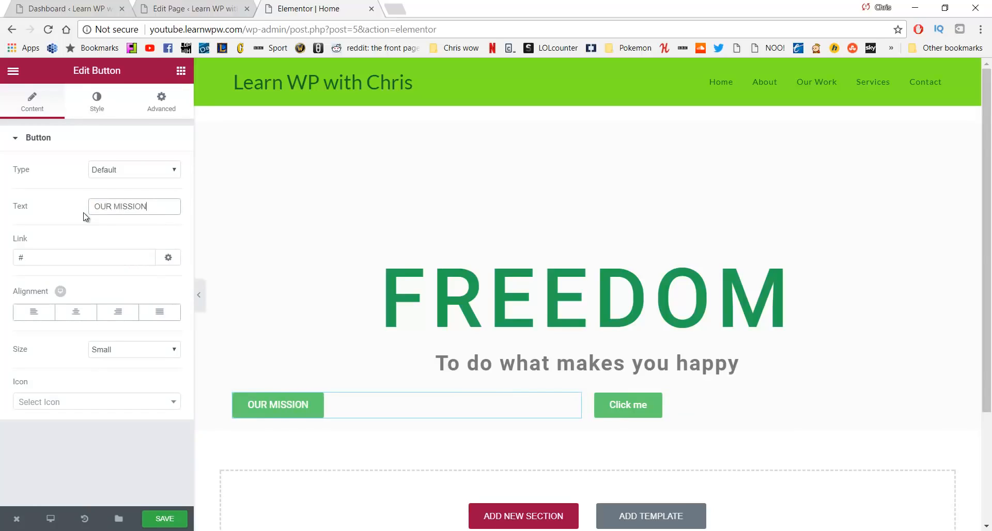
click(91, 254)
key(BackSpace)
text(/about)
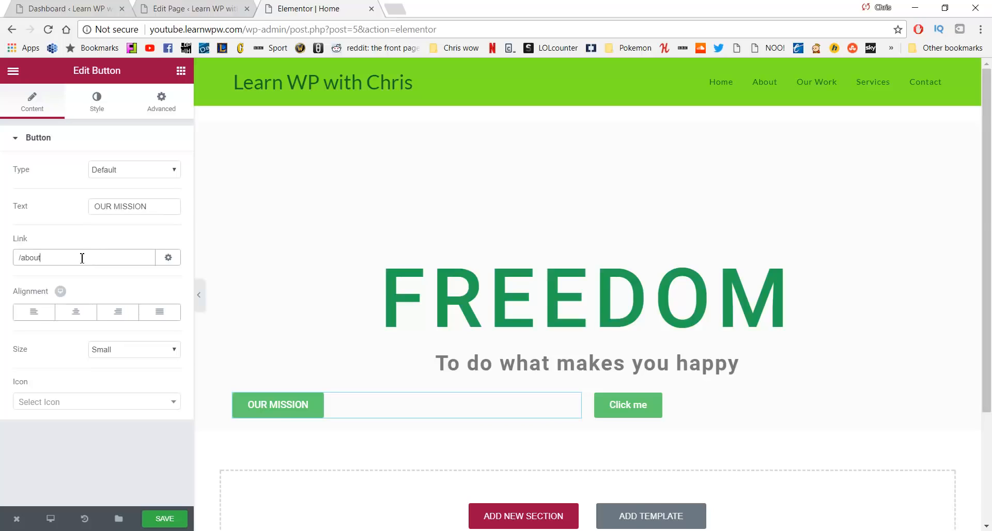
click(123, 316)
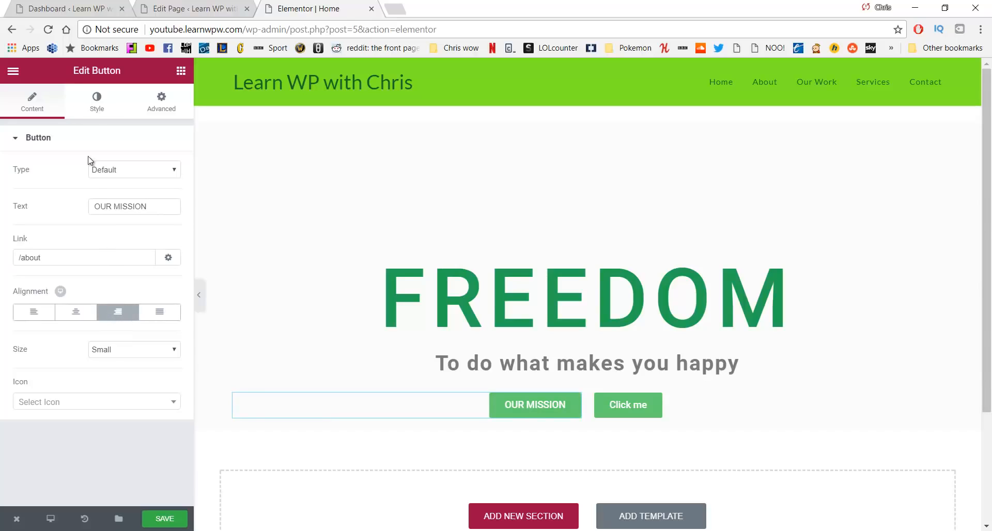
click(98, 109)
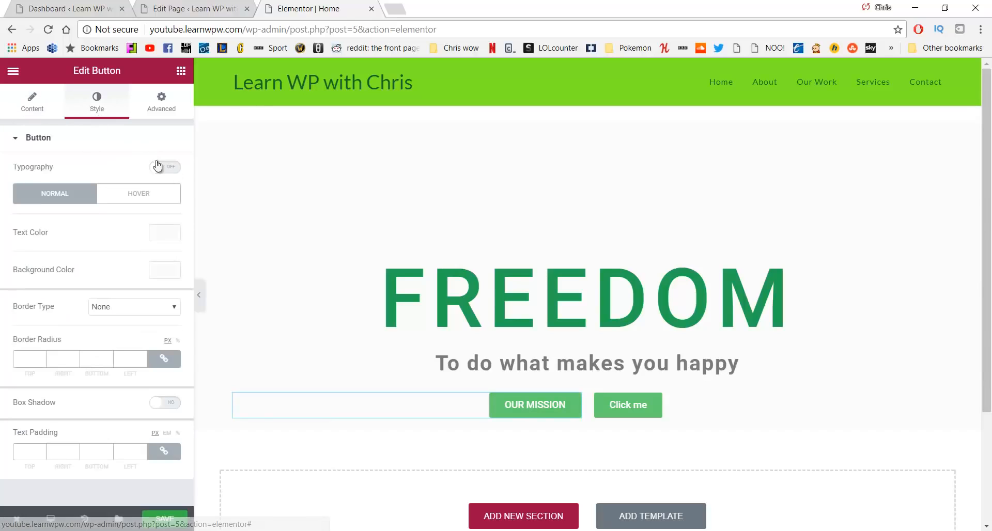
Give the OUR MISSION button 14 px text and a dark green #23a455 background
click(172, 171)
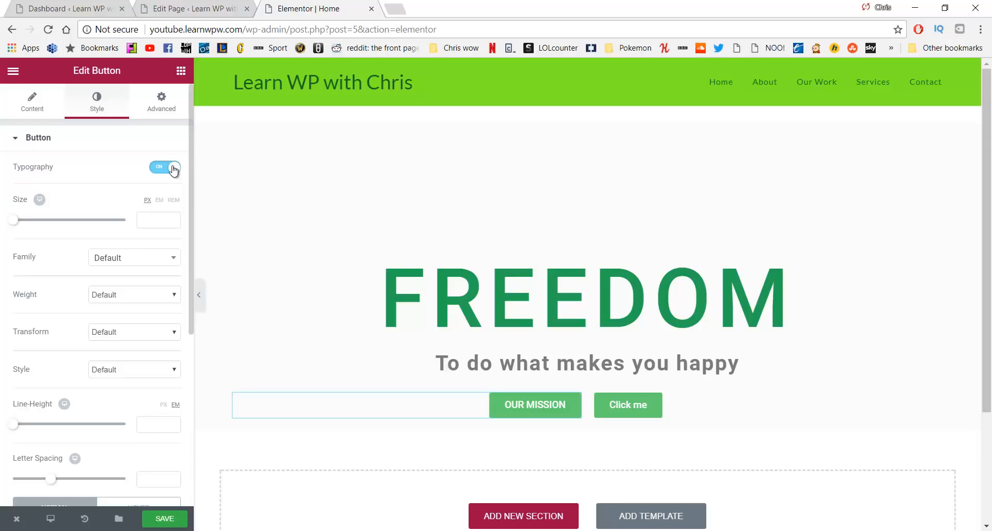
click(155, 219)
text(14)
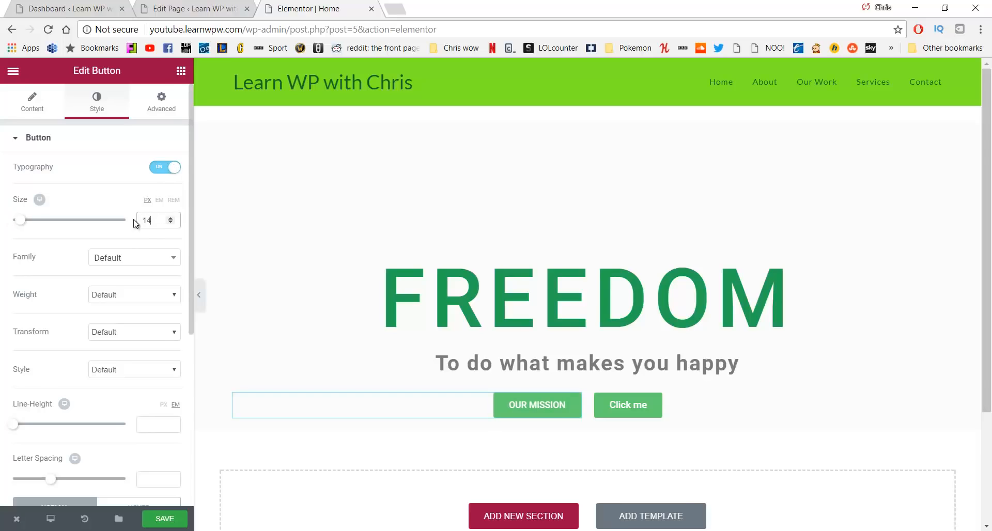
scroll(130, 227, down, 3)
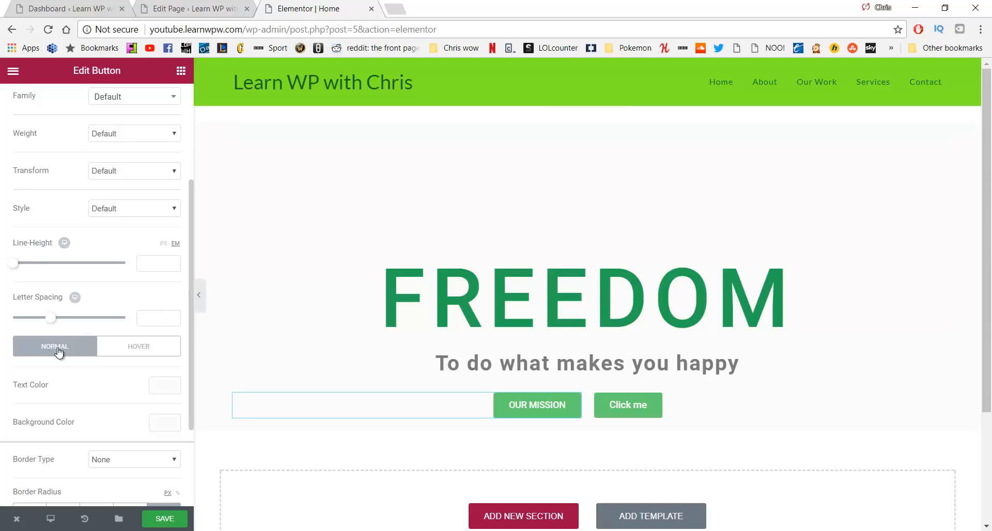
click(157, 421)
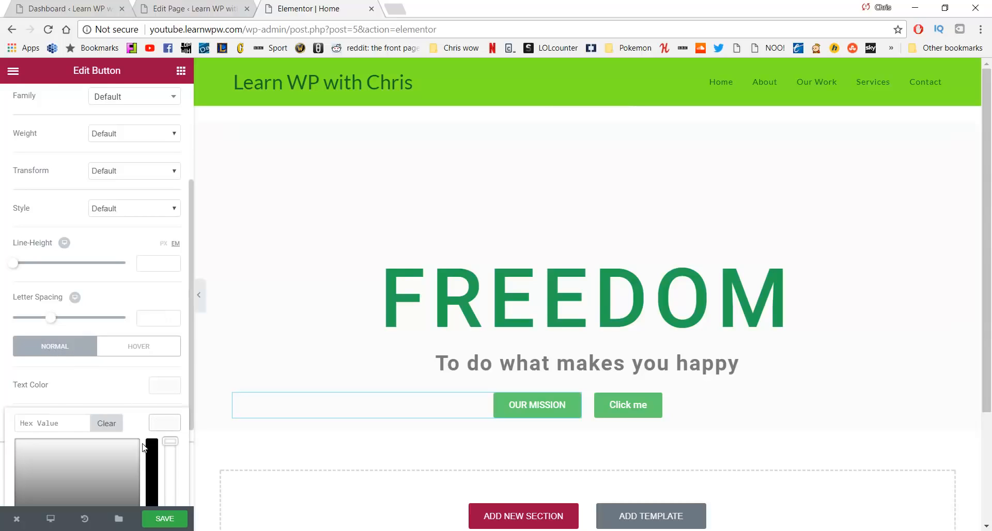
scroll(113, 362, down, 2)
click(102, 448)
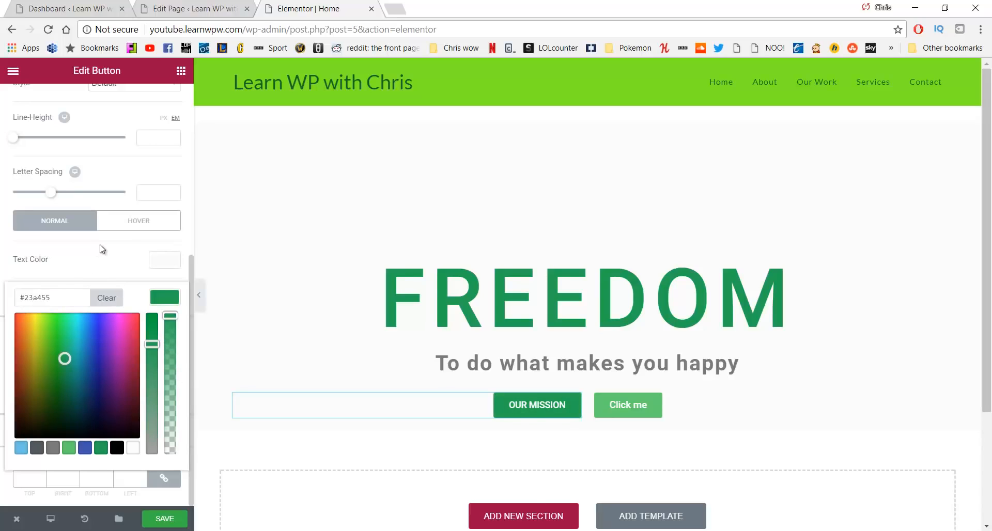
click(116, 234)
click(54, 231)
click(117, 264)
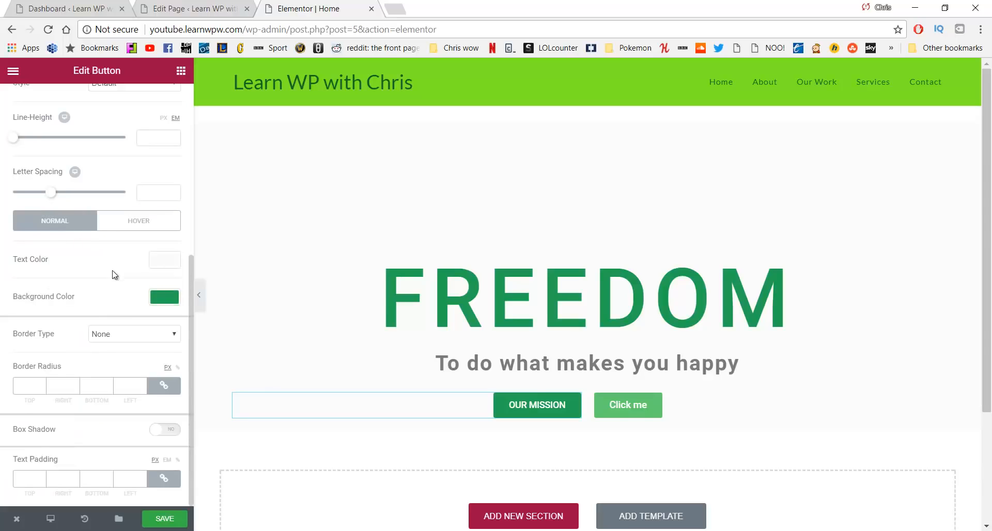
Round the button's corners with a 5 px border radius, keeping border type None
click(117, 336)
click(120, 331)
click(120, 331)
click(121, 332)
text(5)
drag(36, 386, 15, 393)
text(520)
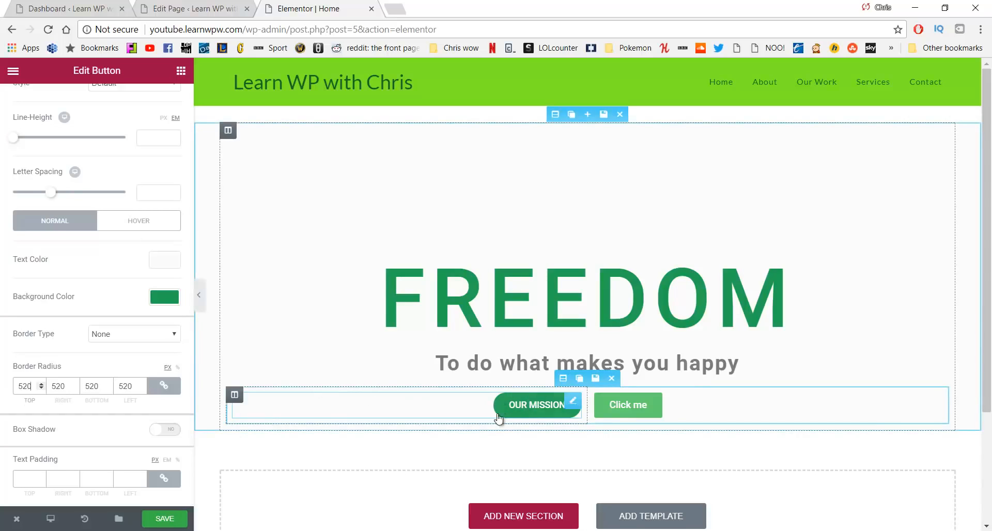
key(BackSpace)
key(BackSpace)
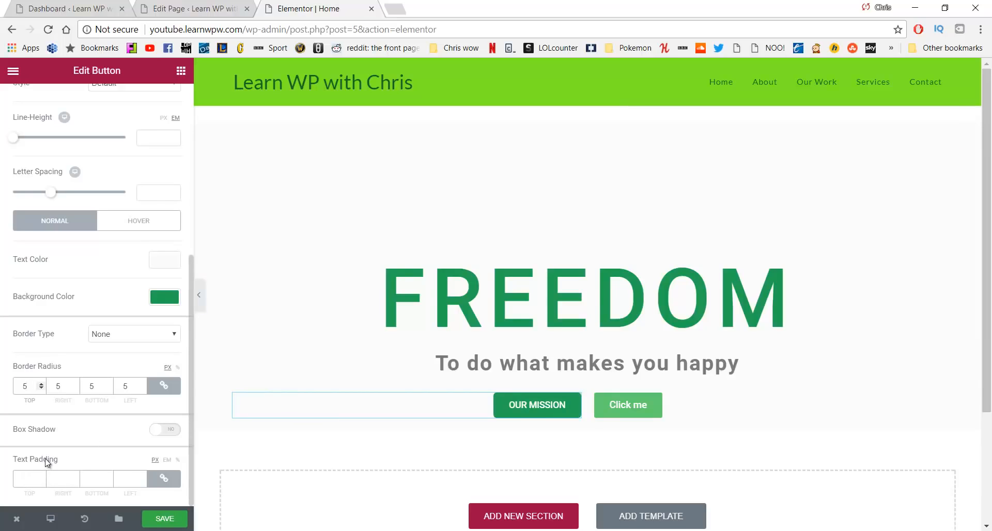
Try several text padding values, then clear the padding back to default
click(28, 480)
text(5)
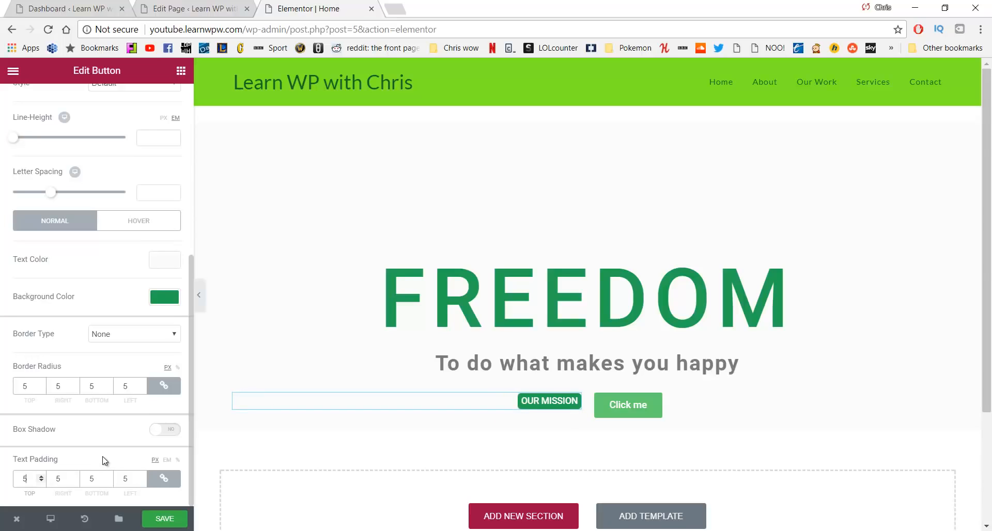
key(BackSpace)
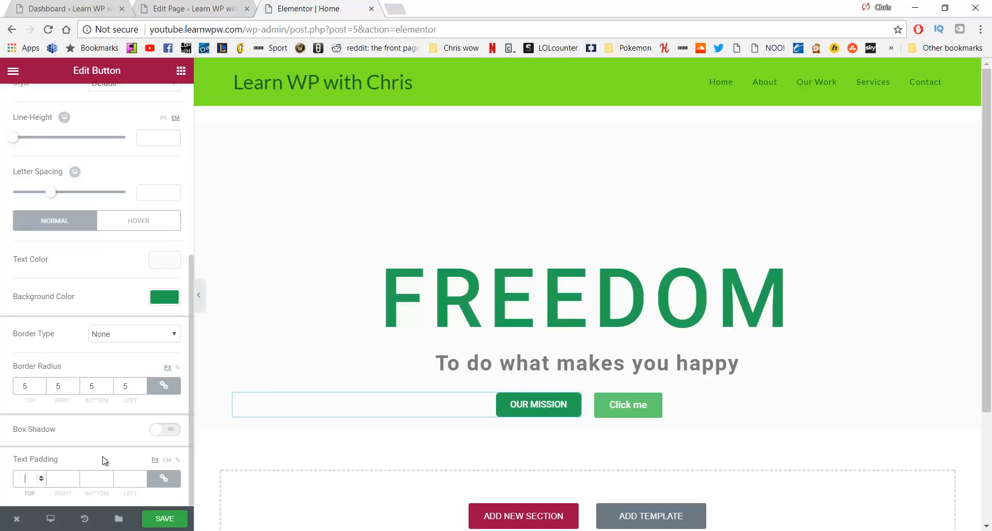
text(500)
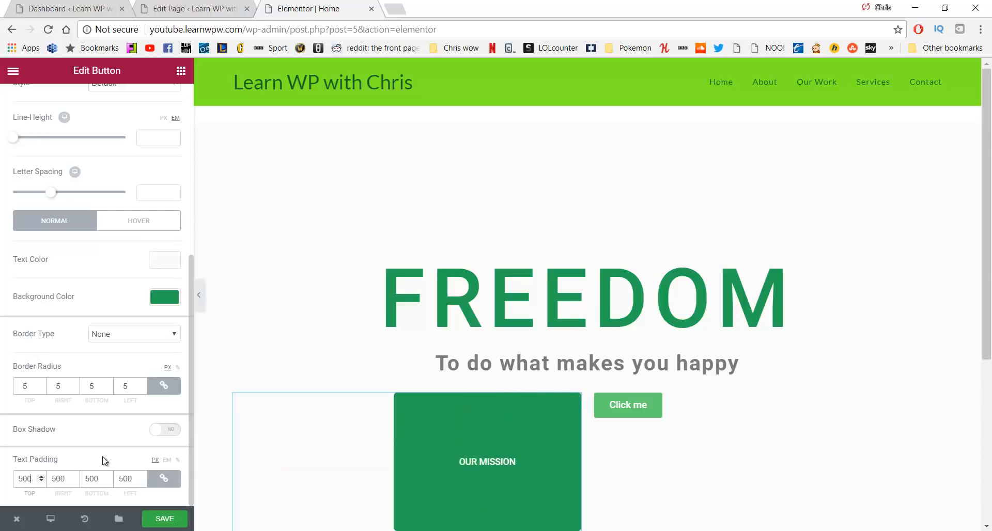
key(BackSpace)
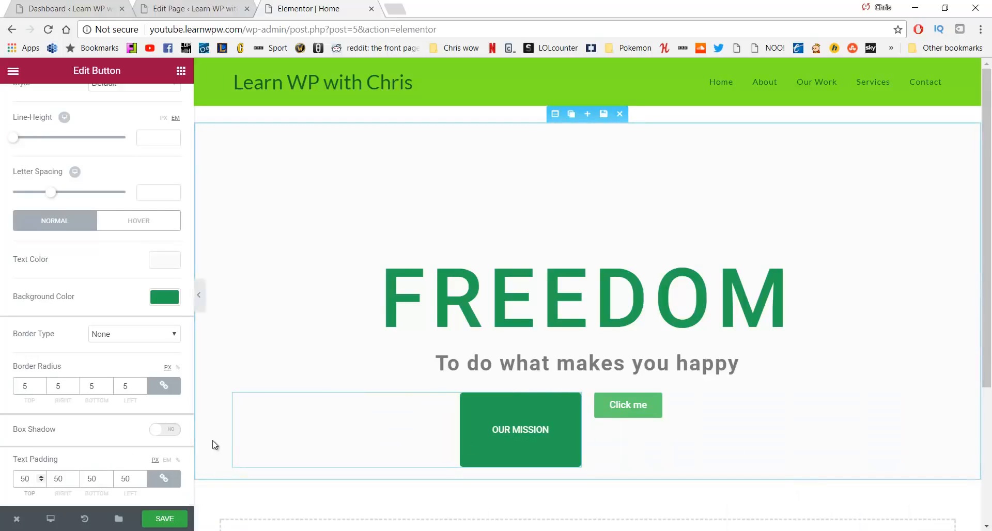
key(BackSpace)
text(20)
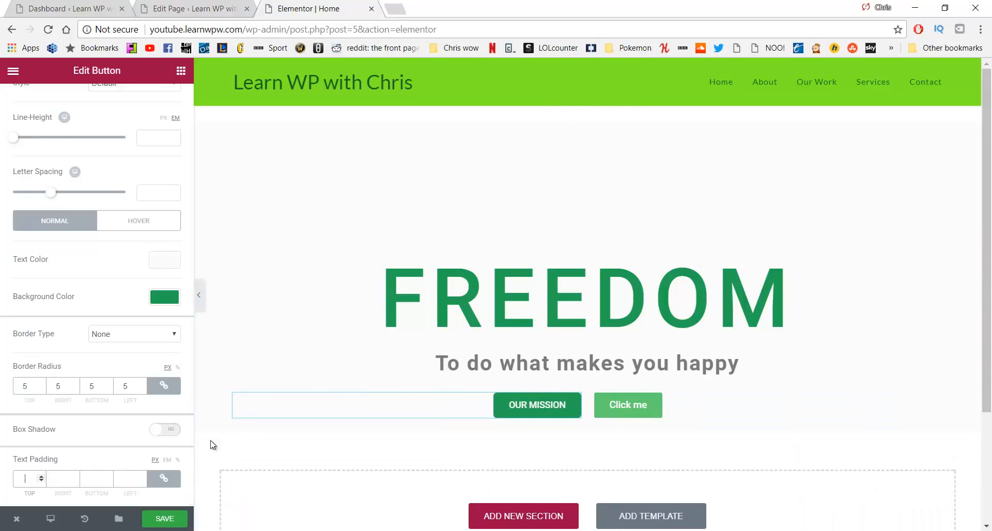
key(BackSpace)
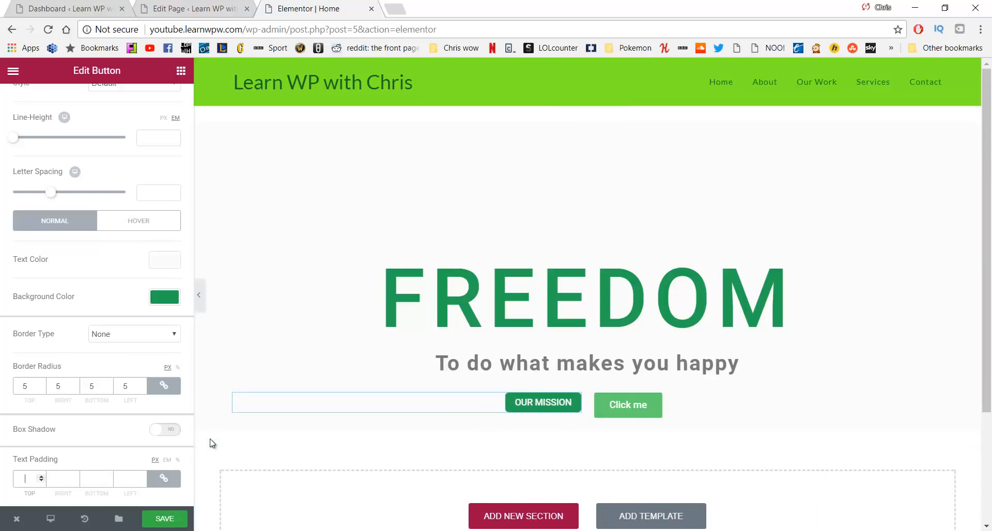
text(0)
key(BackSpace)
key(BackSpace)
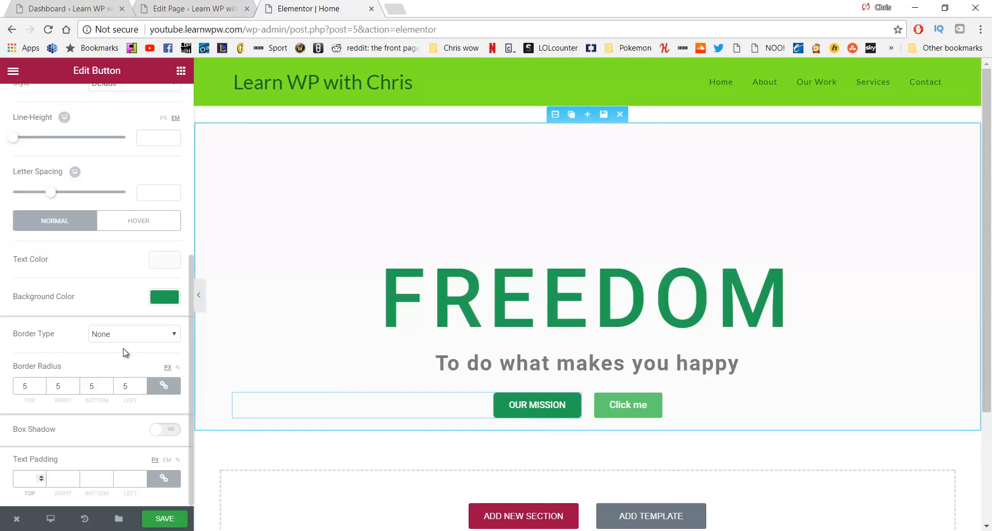
click(138, 222)
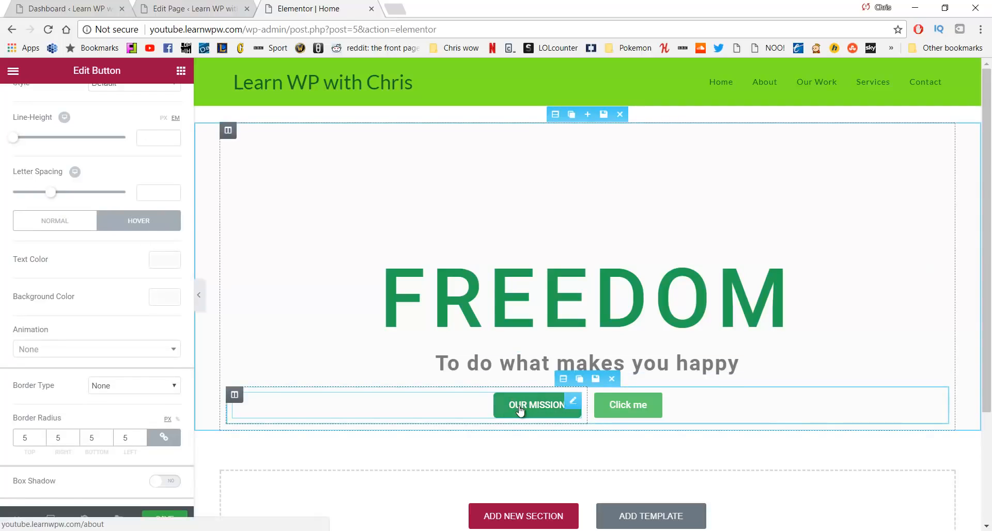
Set the OUR MISSION button's hover background to light green #61ce70
click(164, 298)
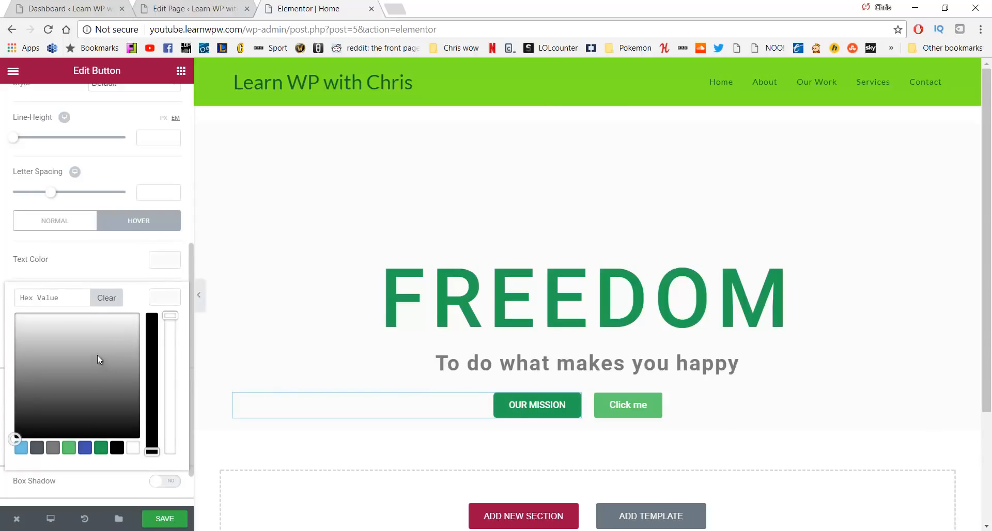
click(68, 448)
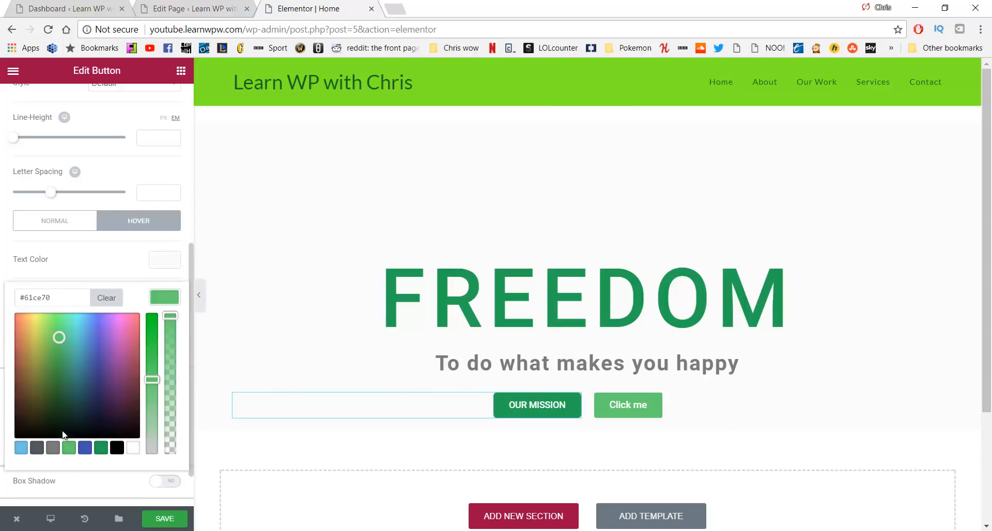
scroll(78, 376, down, 1)
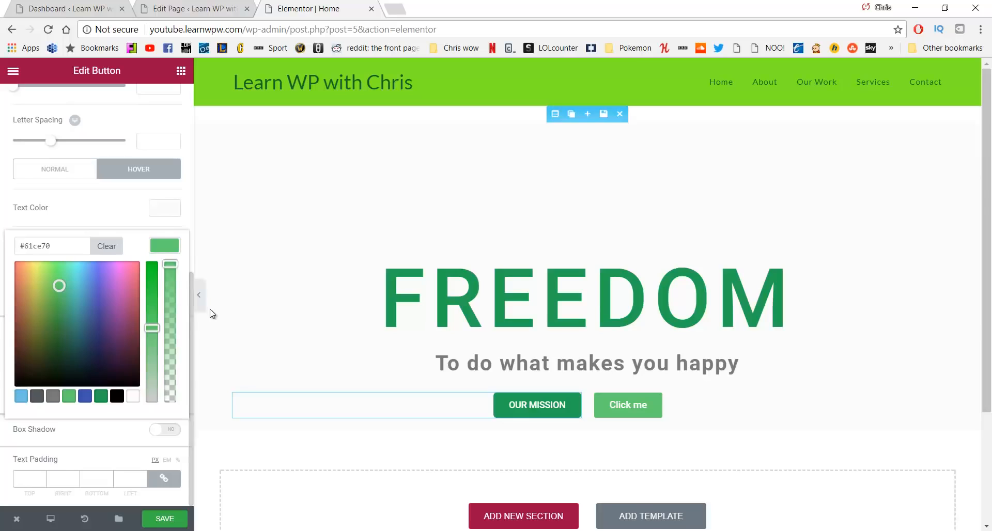
click(233, 300)
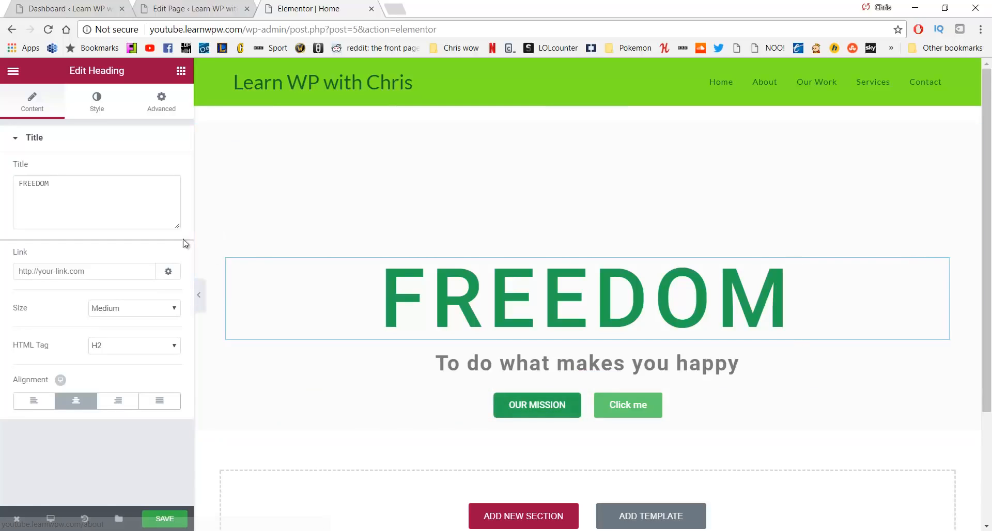
Reselect OUR MISSION and review its Style and Advanced settings
click(509, 406)
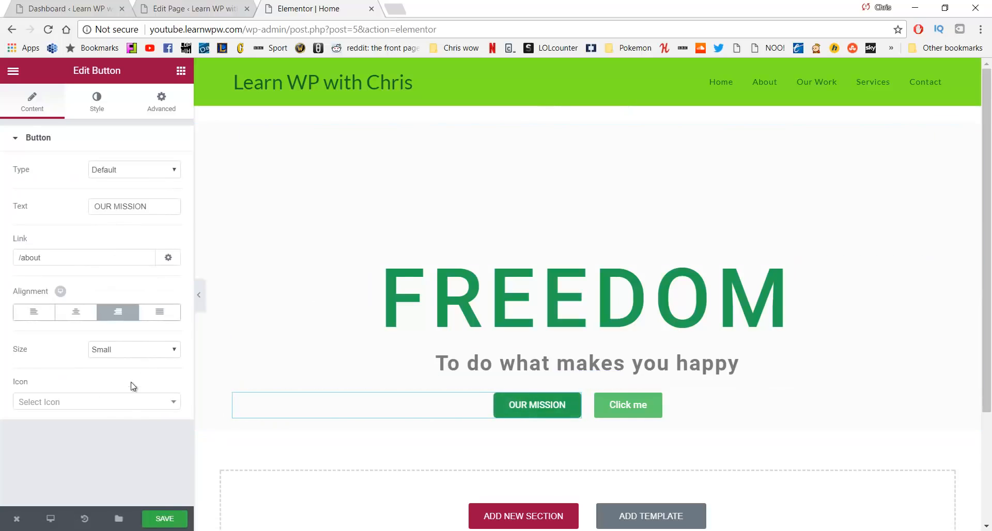
click(99, 100)
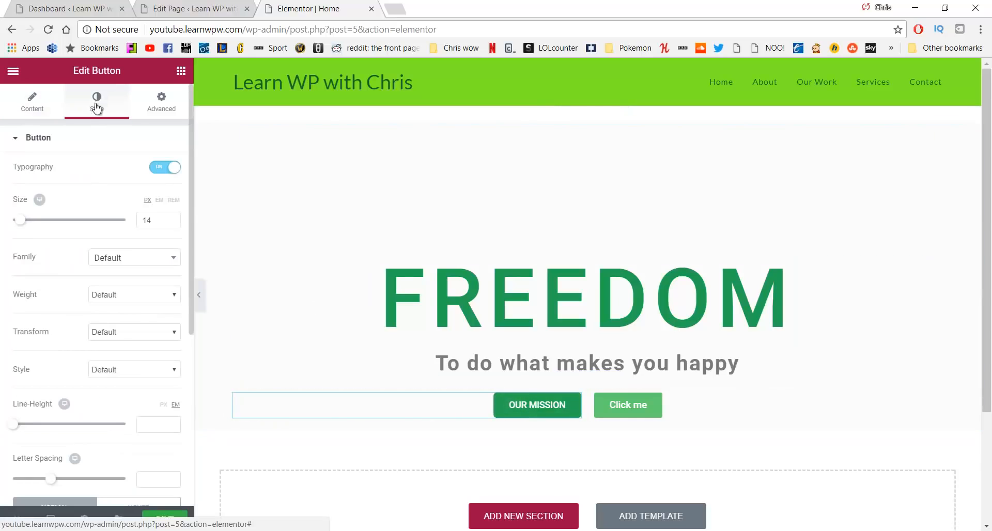
scroll(106, 194, down, 5)
scroll(147, 124, up, 5)
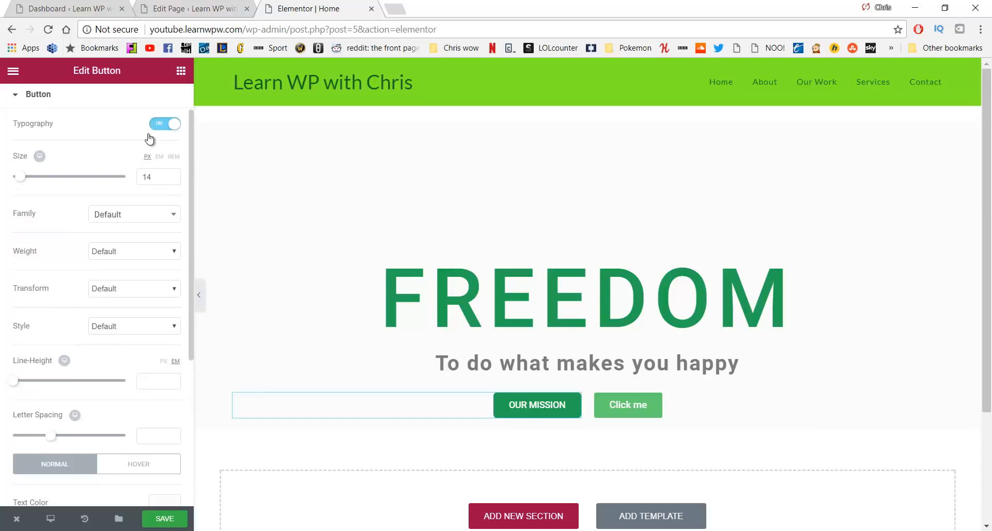
click(146, 106)
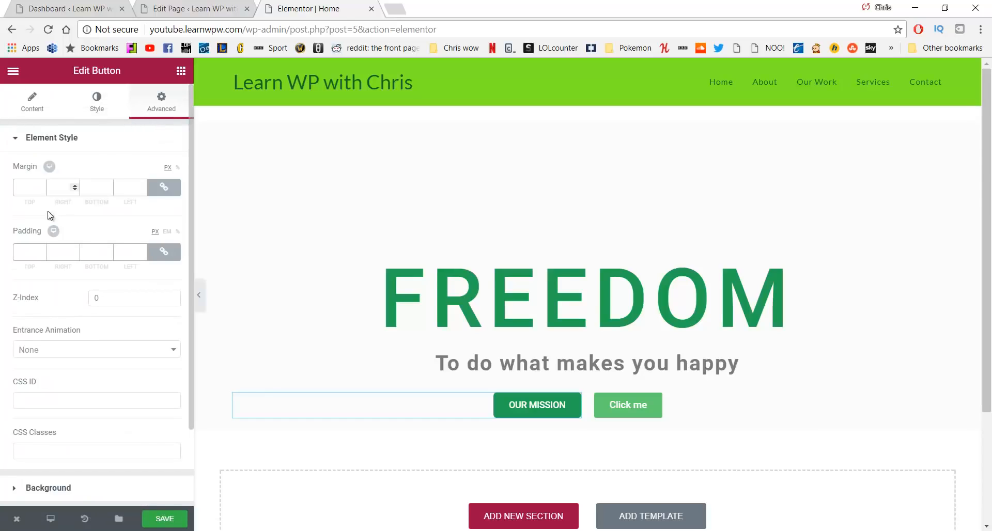
scroll(36, 238, down, 2)
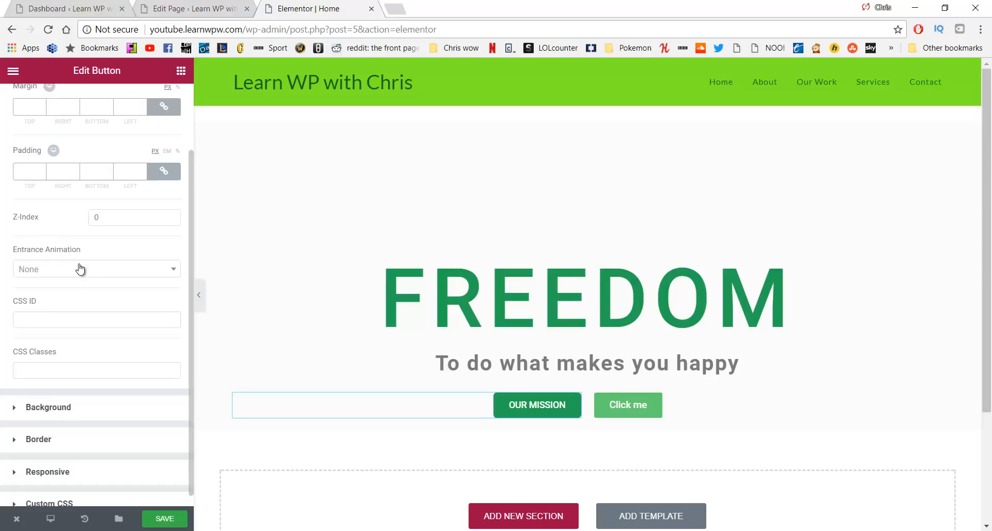
click(617, 403)
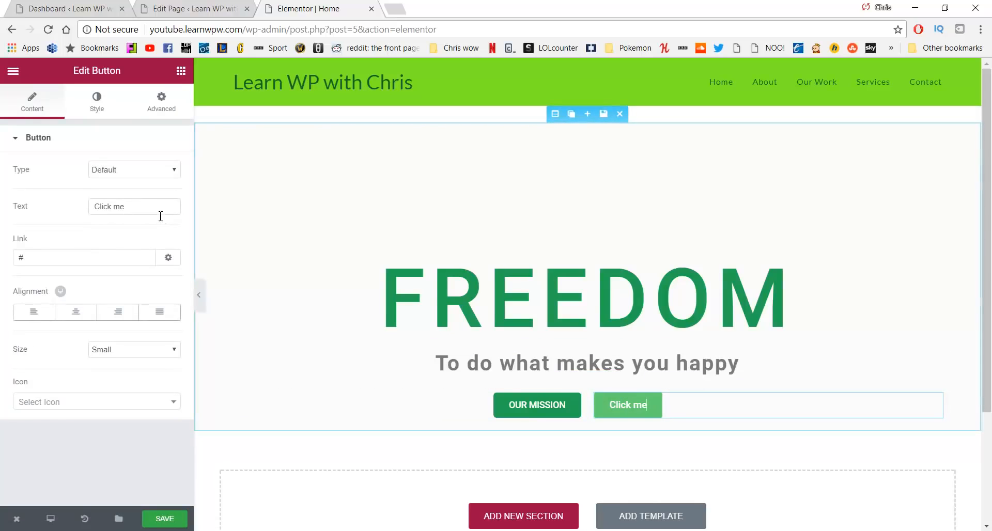
Relabel the second button VIEW OUR WORK and link it to /our-work
drag(161, 213, 55, 214)
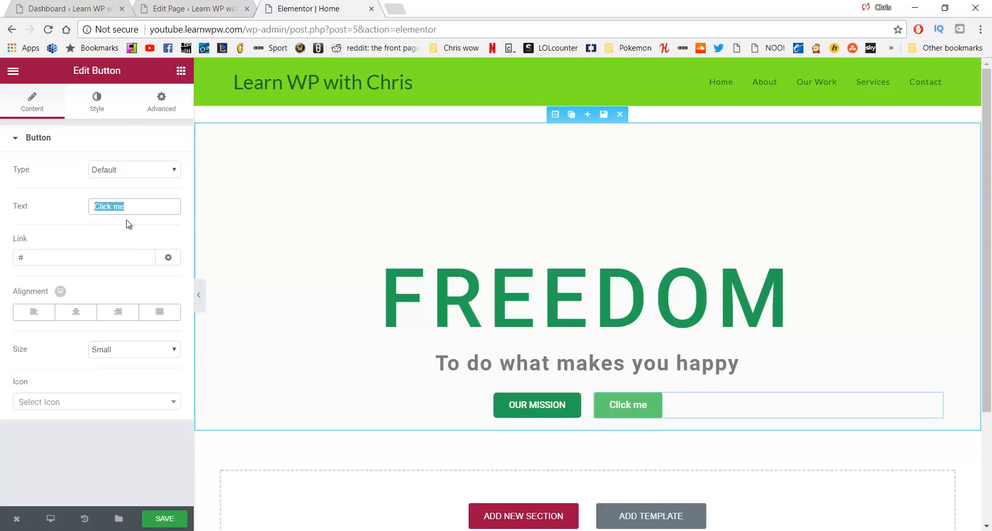
text(VIEW )
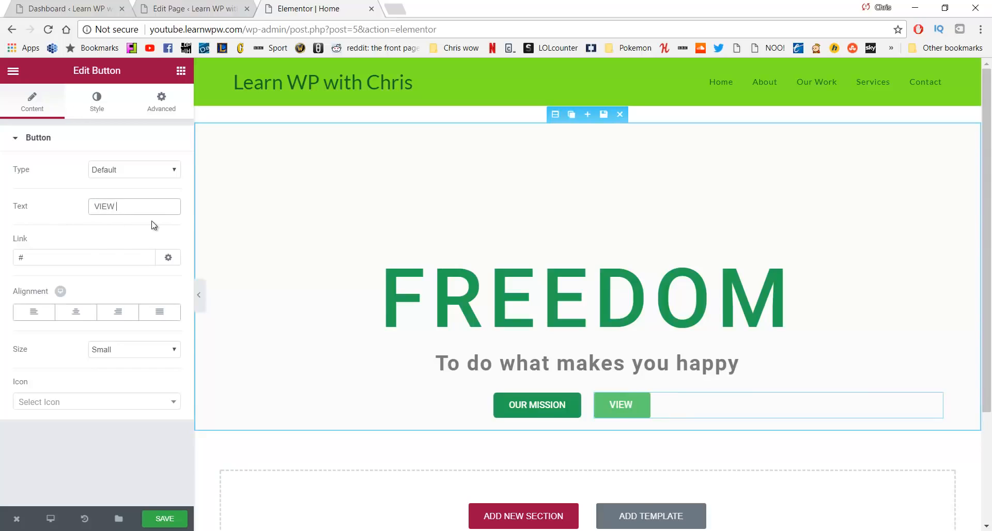
text(OUR WORK)
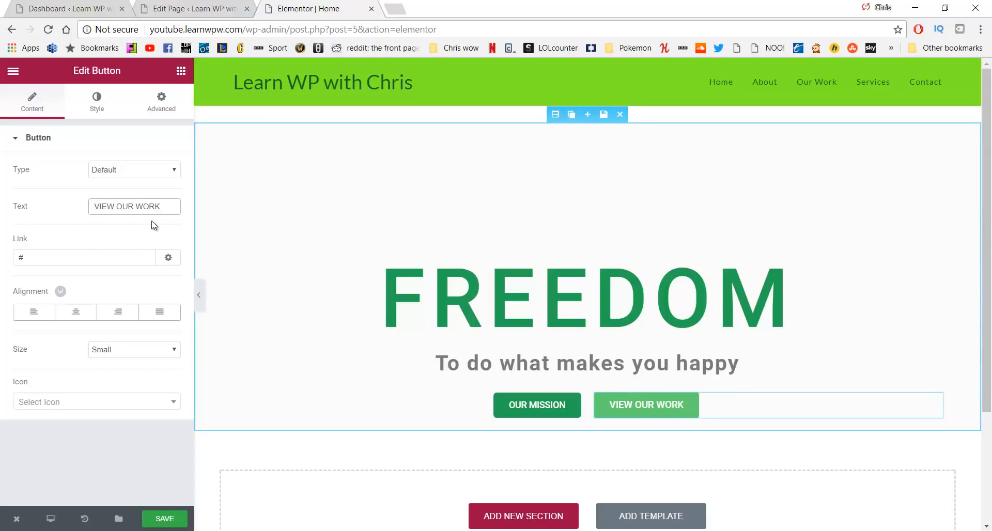
click(75, 257)
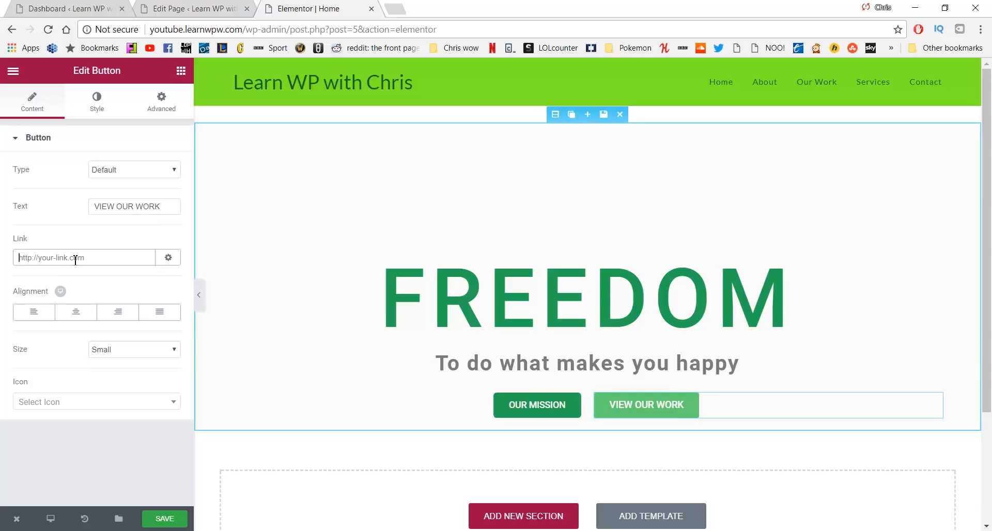
text(/)
text(our-da)
text(work)
Give VIEW OUR WORK 14 px text and a white, fully transparent background
click(99, 104)
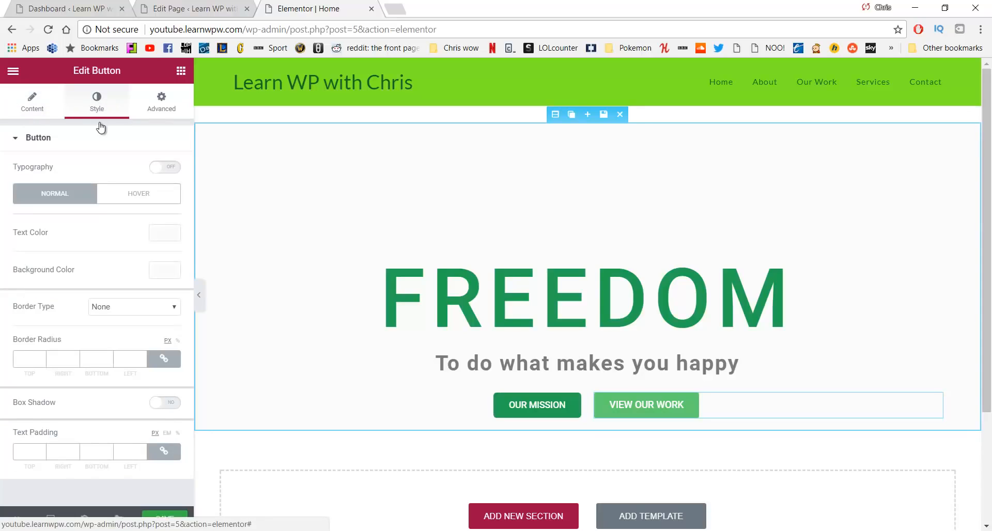
click(161, 167)
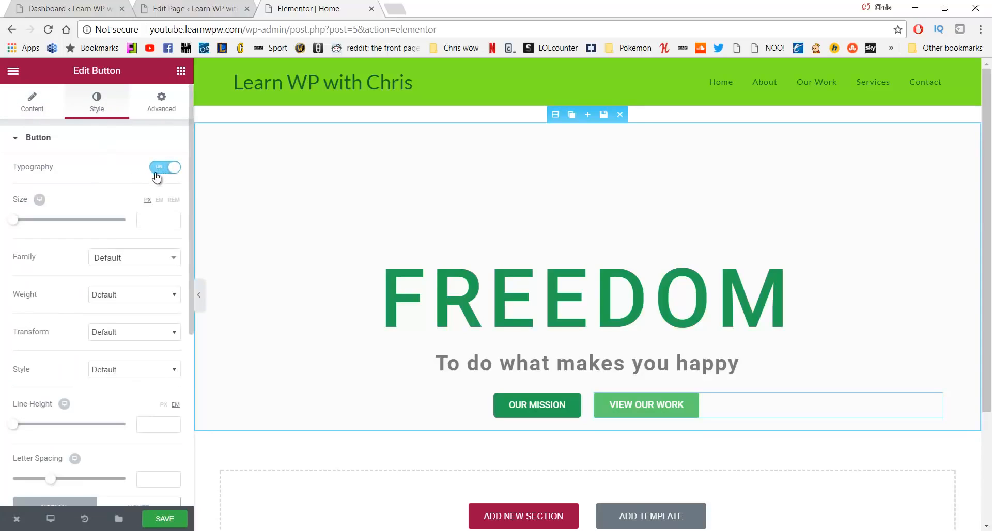
click(143, 221)
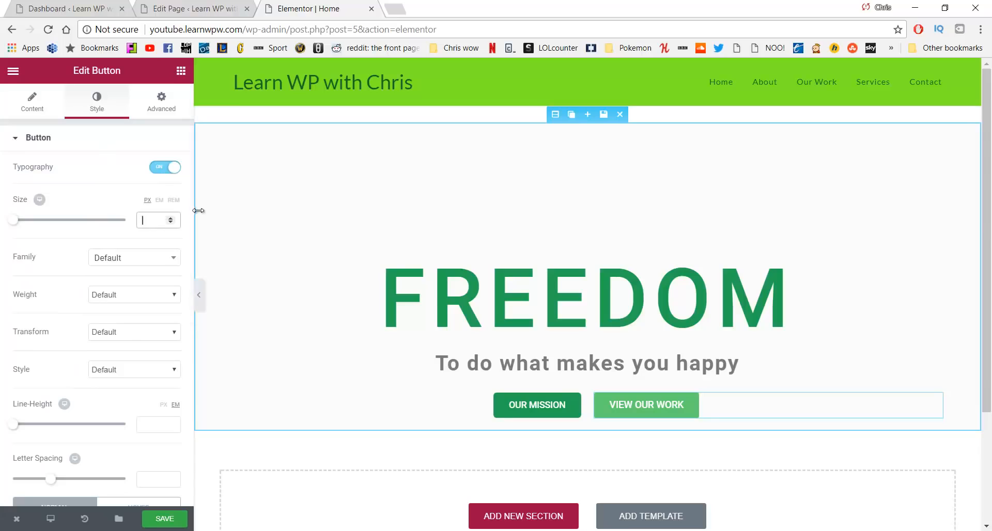
text(14)
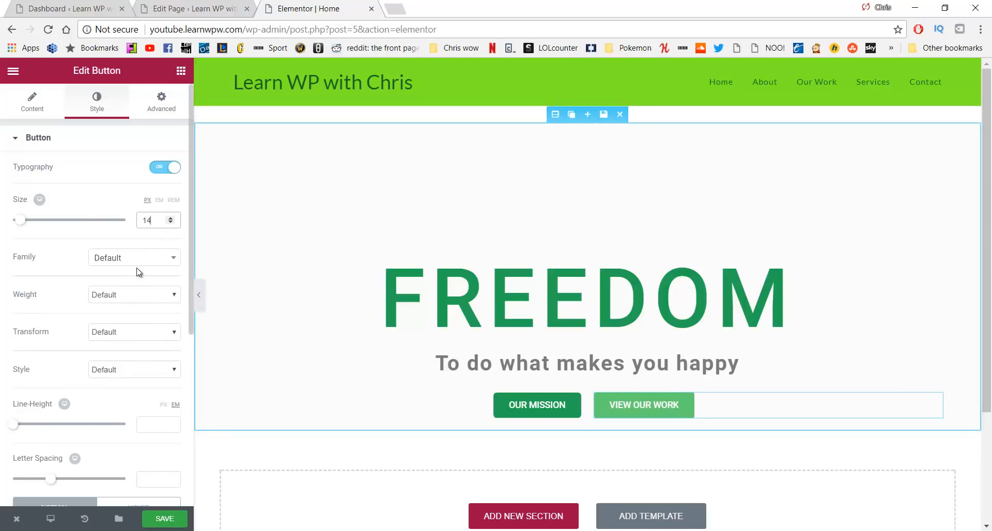
scroll(138, 270, down, 5)
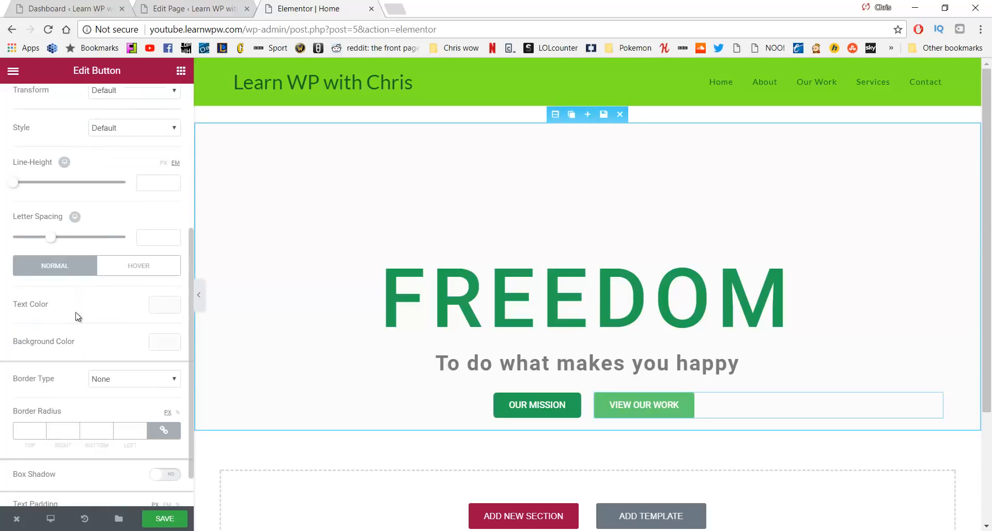
click(158, 347)
mouse_move(144, 361)
mouse_down()
mouse_move(69, 370)
mouse_move(2, 357)
mouse_up()
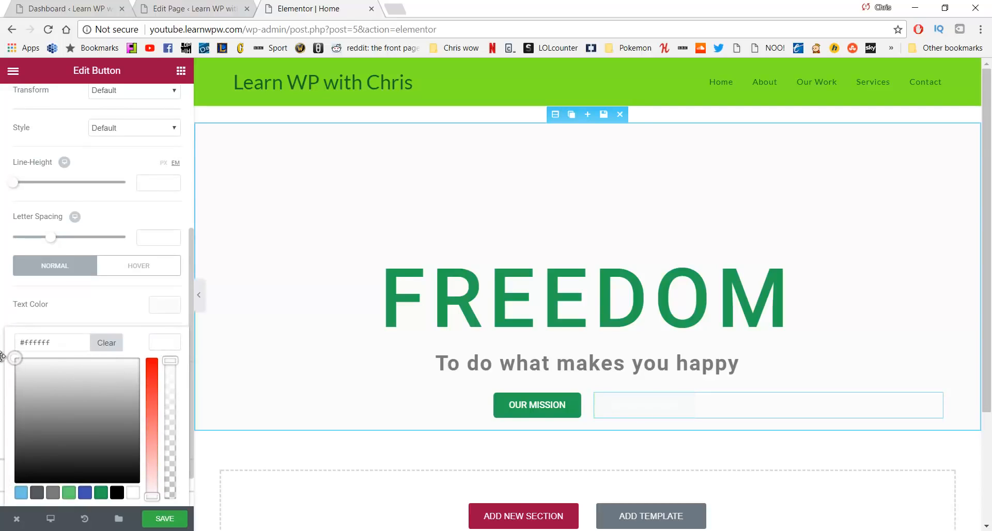
click(172, 347)
drag(173, 362, 187, 504)
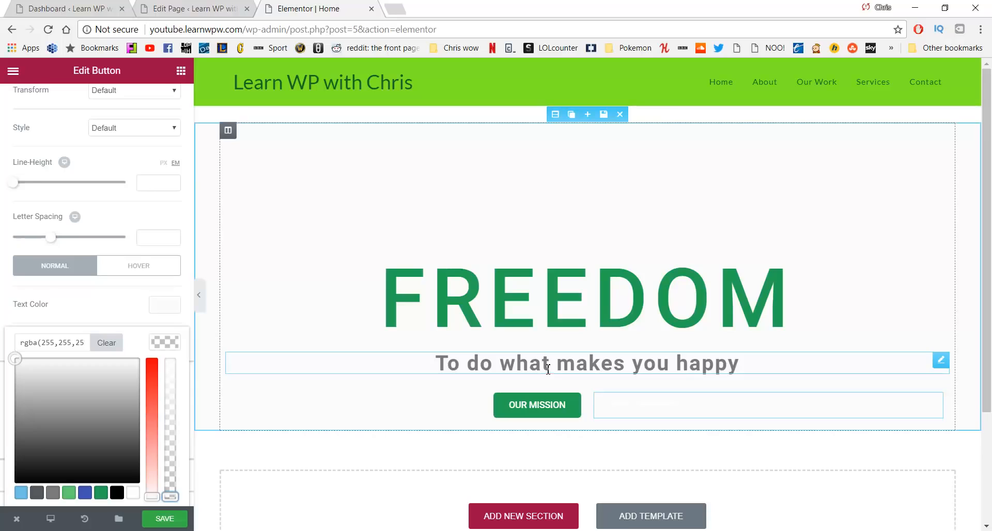
Set the hero section's classic background colour to dark grey #424242
click(556, 115)
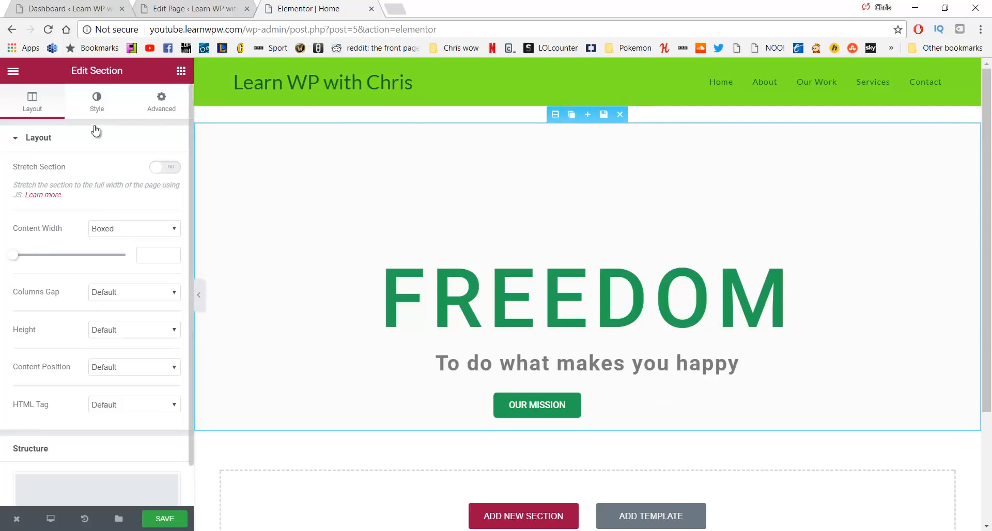
click(96, 101)
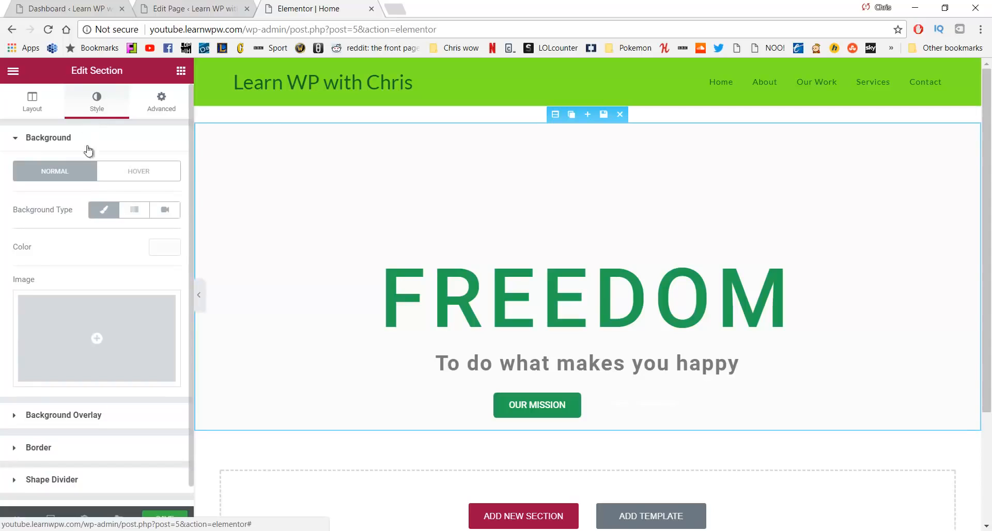
click(100, 210)
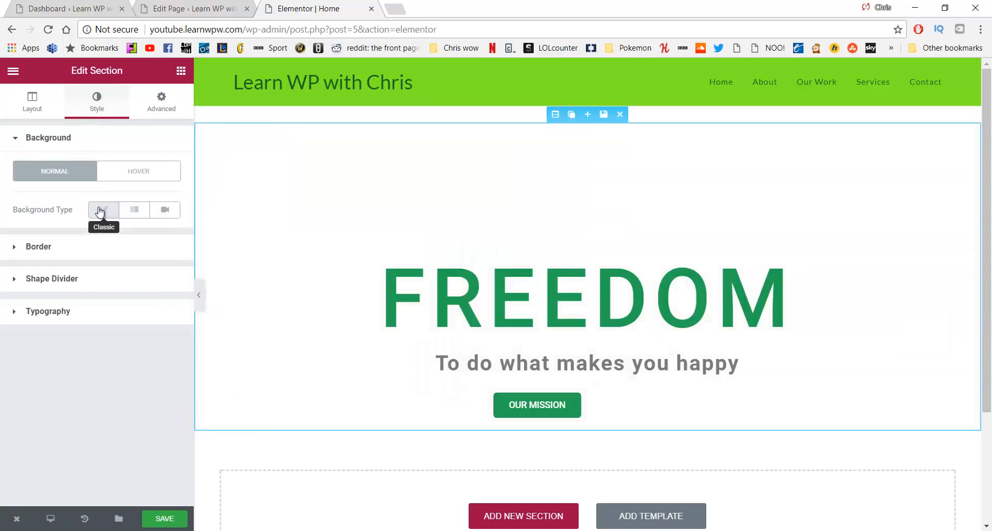
click(100, 211)
click(163, 252)
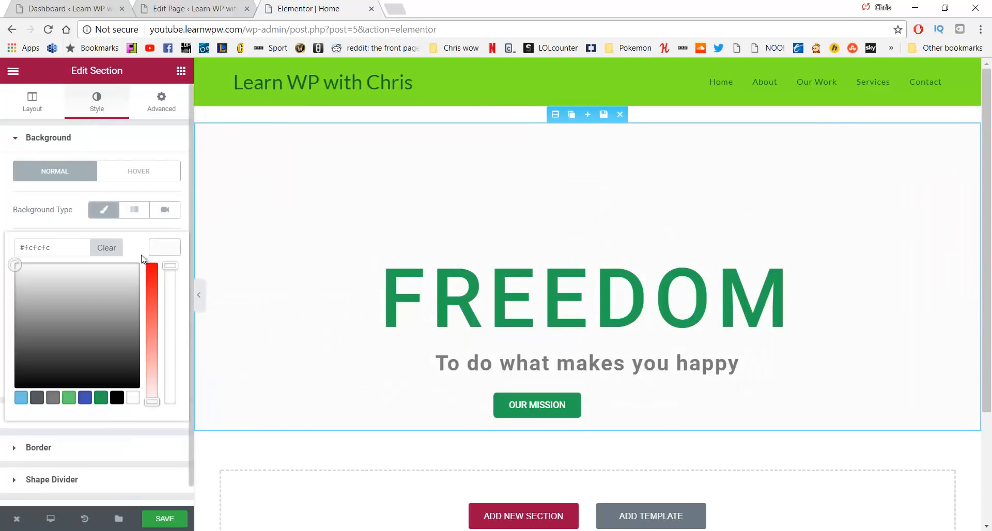
mouse_move(90, 305)
mouse_down()
mouse_move(91, 328)
mouse_move(40, 356)
mouse_up()
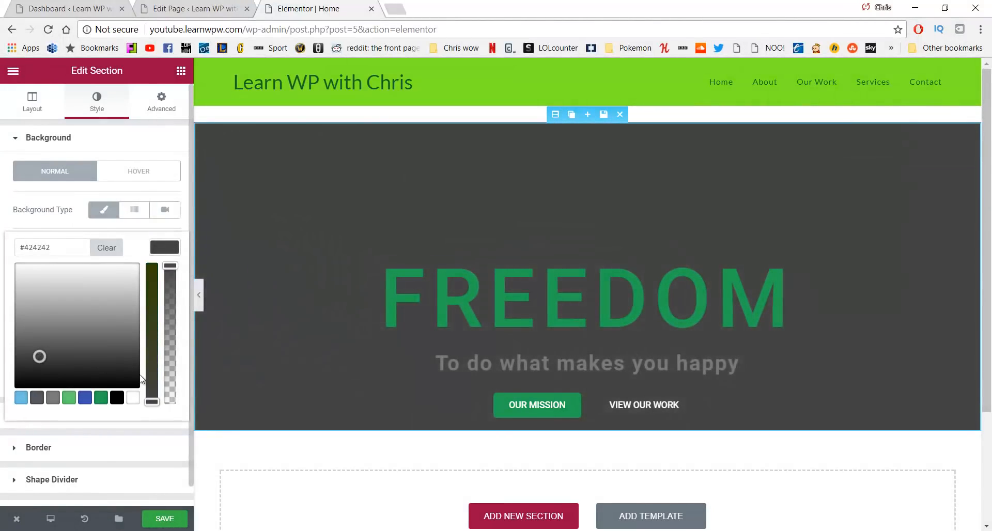
Give the VIEW OUR WORK button a solid border type
click(637, 408)
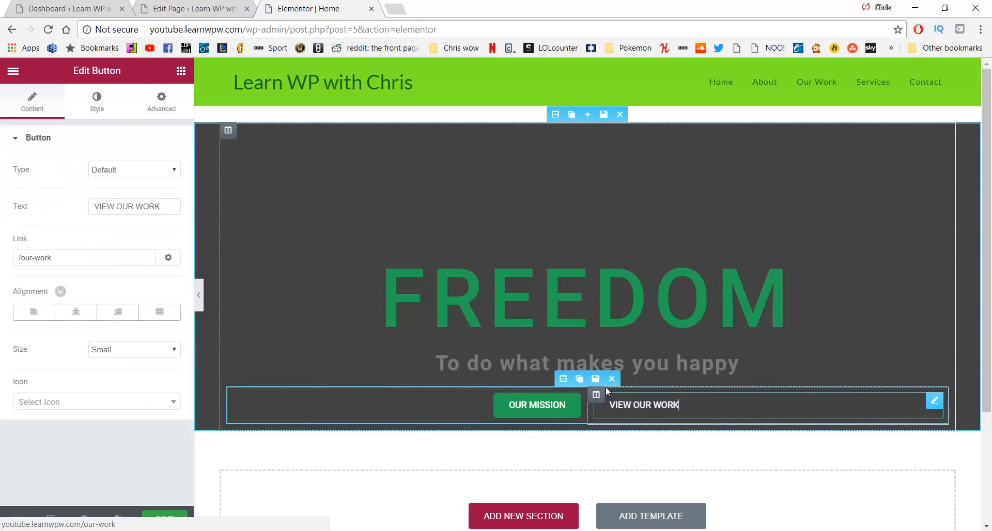
click(92, 110)
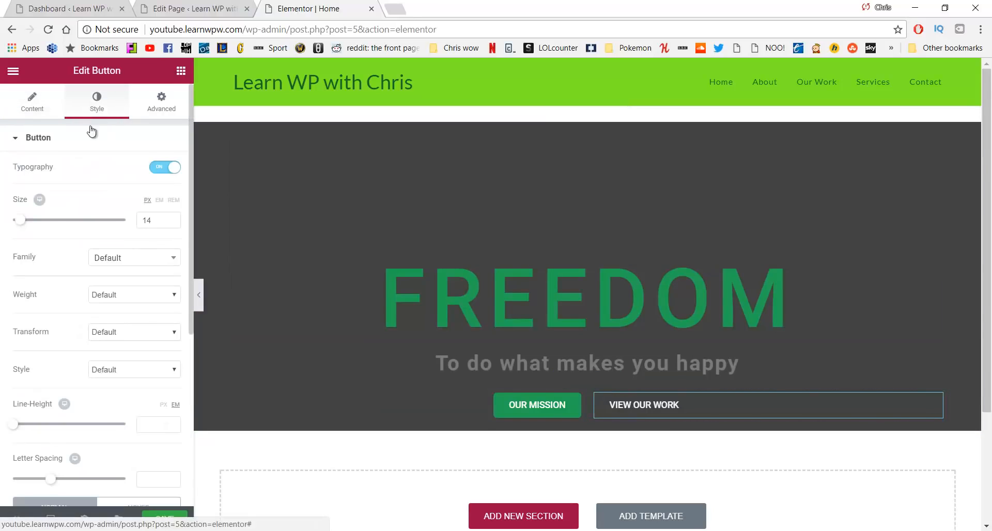
scroll(133, 276, down, 5)
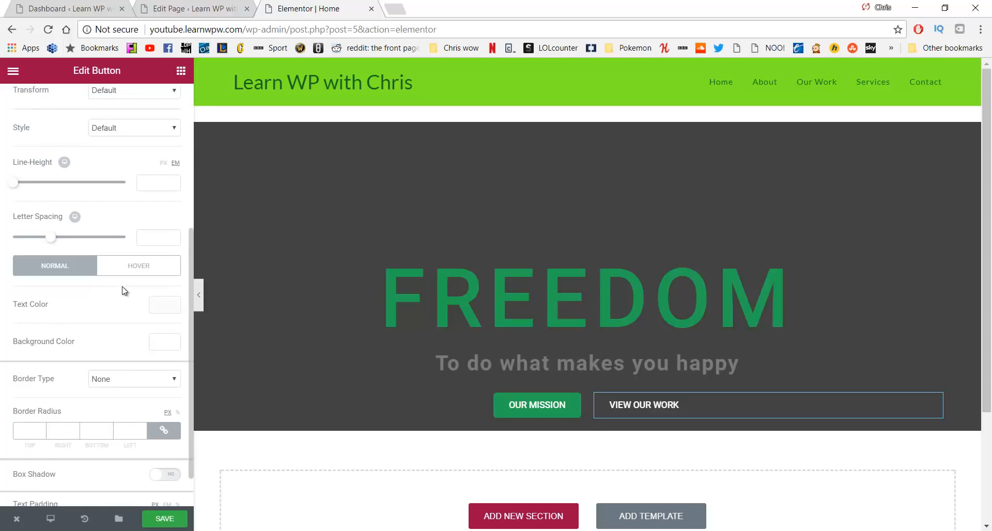
click(149, 380)
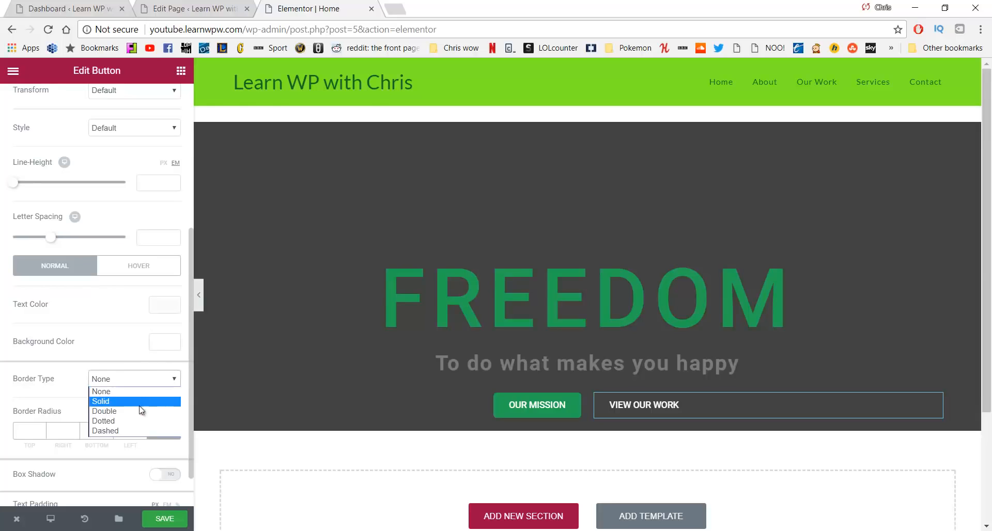
click(137, 402)
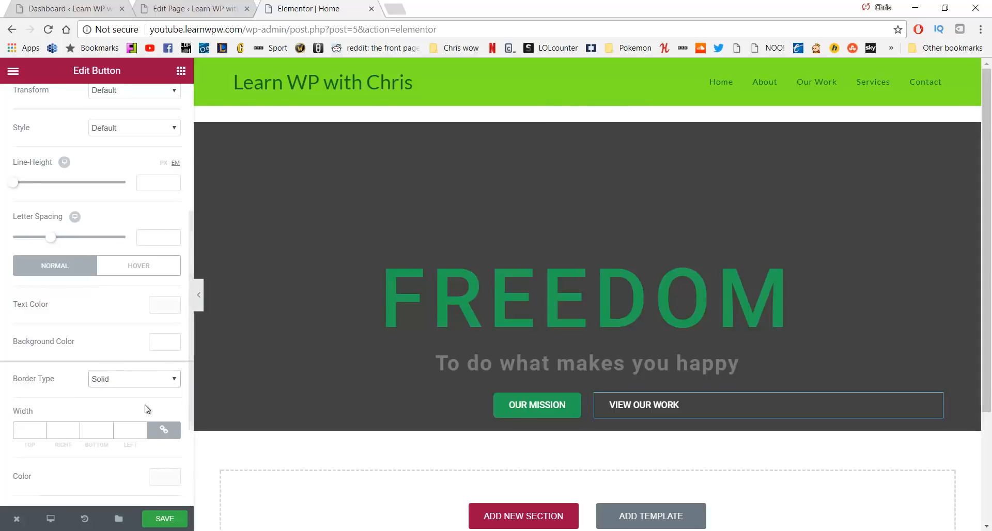
Set the solid border width to 1 px after trying 5 and 2
click(42, 430)
text(5)
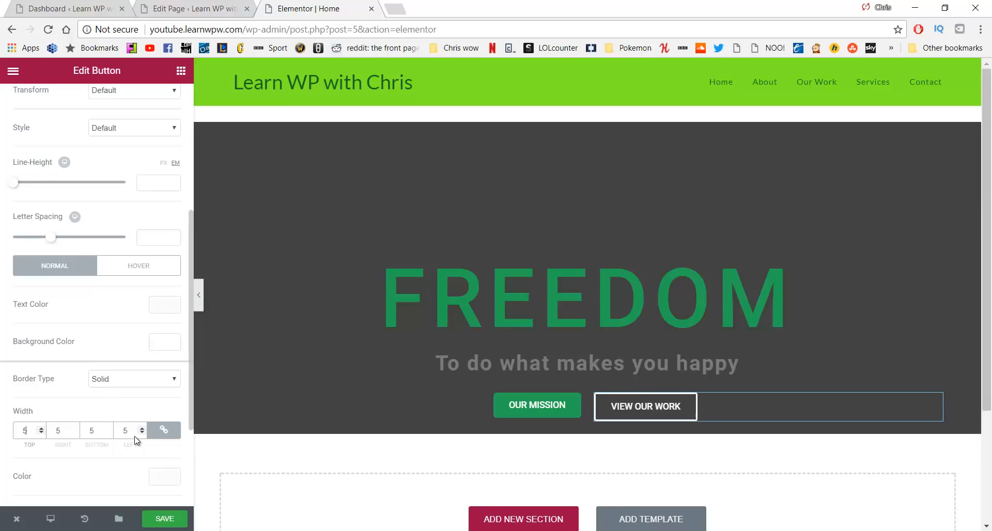
key(BackSpace)
text(2)
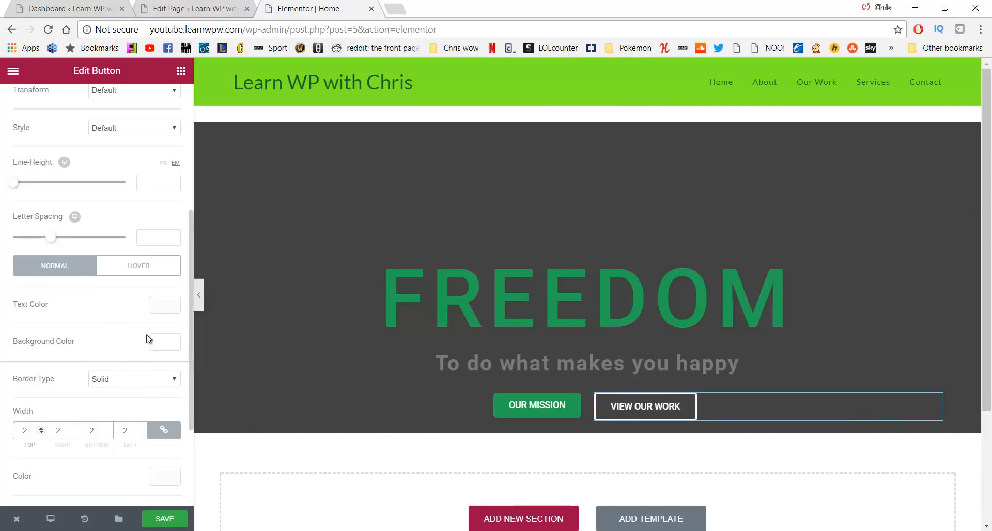
click(286, 447)
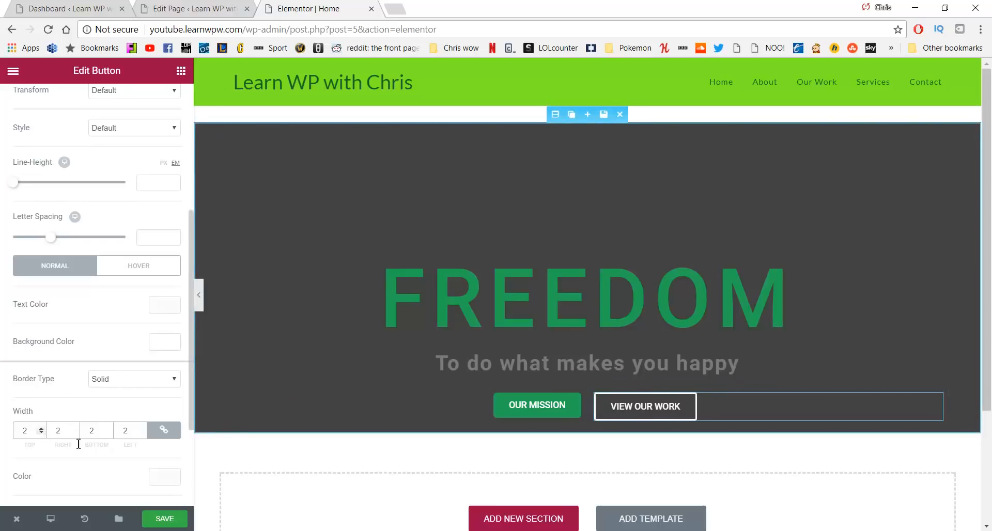
click(116, 383)
click(116, 383)
drag(29, 430, 8, 419)
text(1)
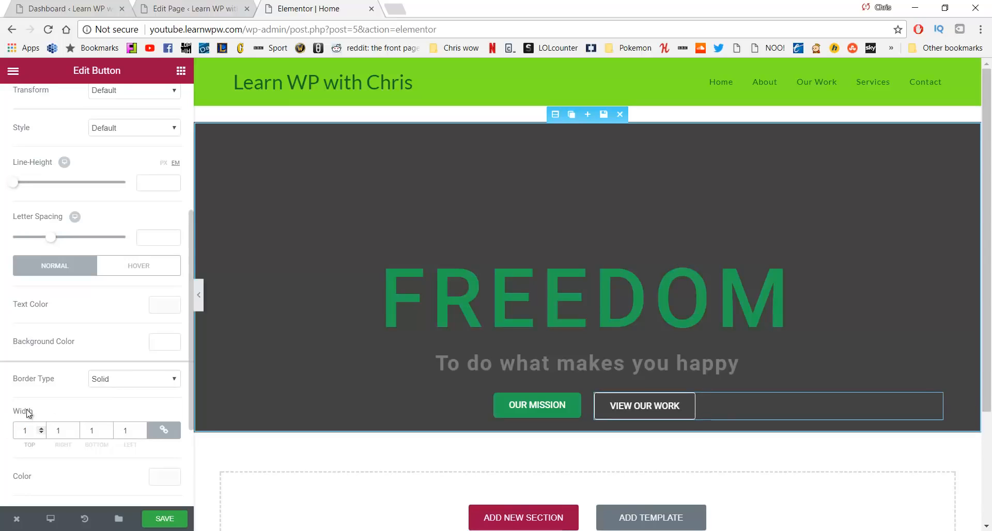
Round the VIEW OUR WORK button's corners with a 5 px border radius
scroll(146, 387, down, 2)
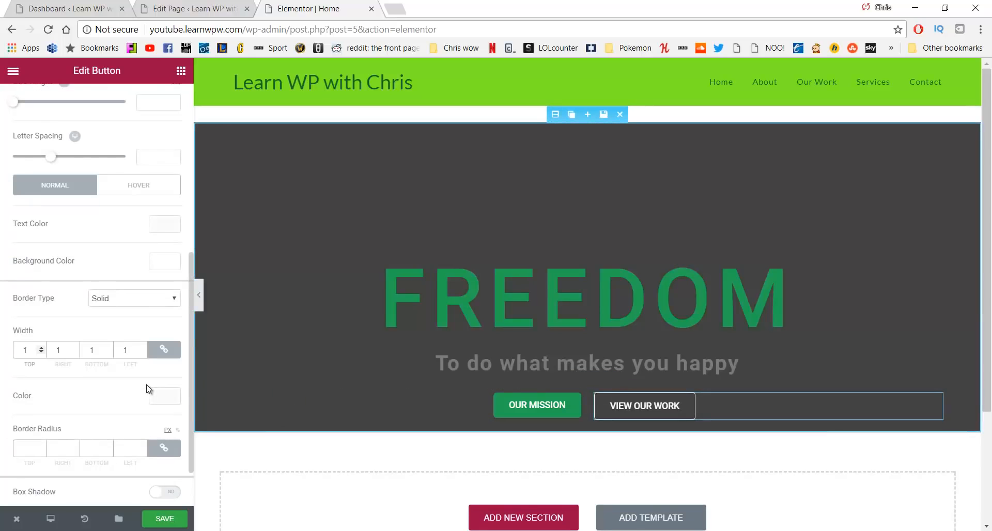
scroll(148, 386, down, 1)
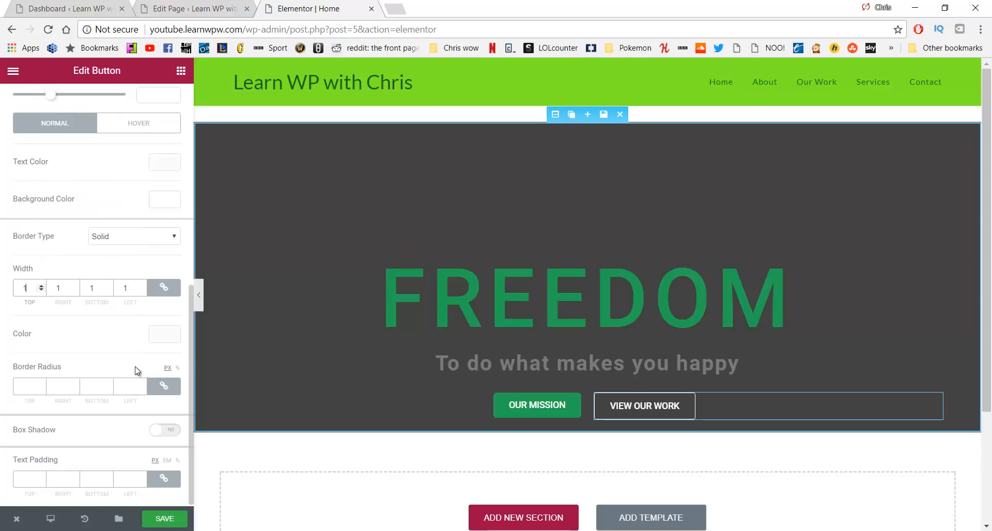
click(34, 388)
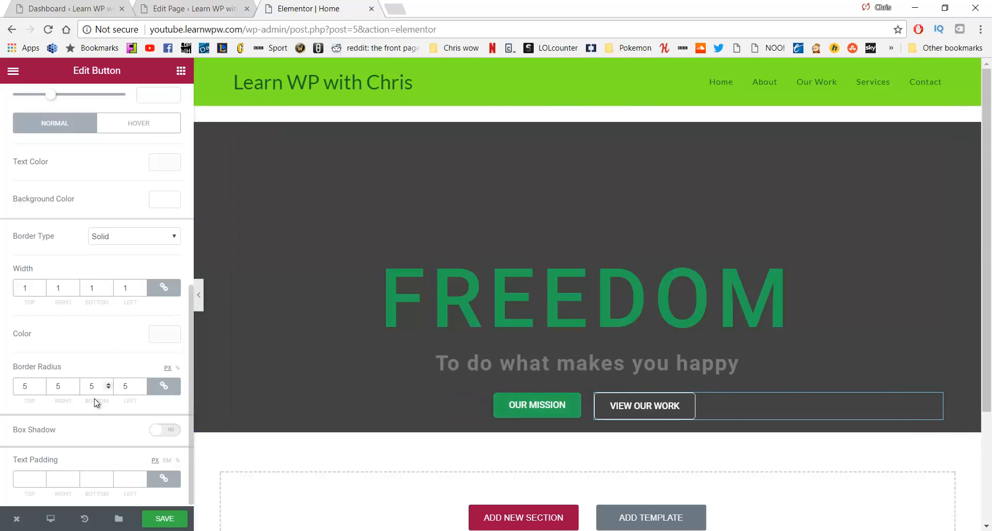
scroll(110, 312, up, 7)
scroll(113, 297, down, 3)
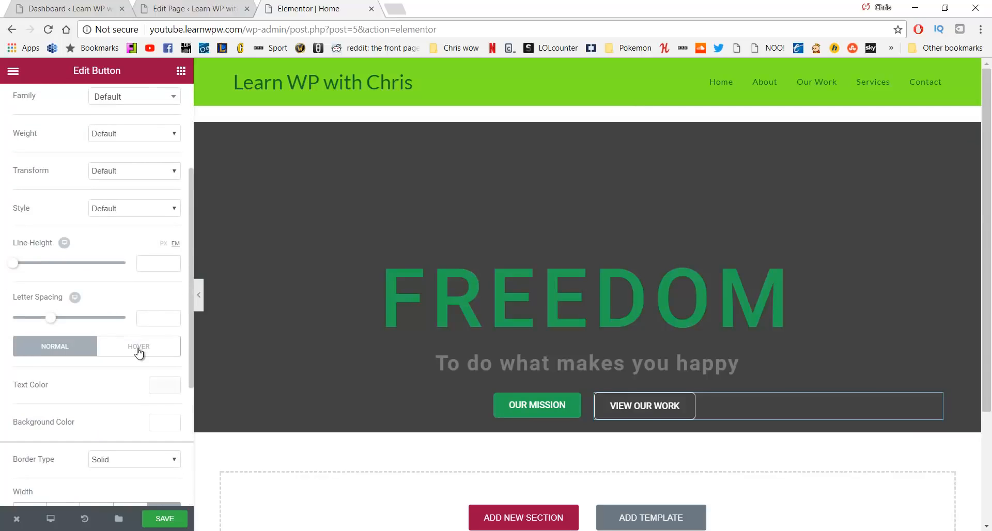
scroll(136, 345, up, 3)
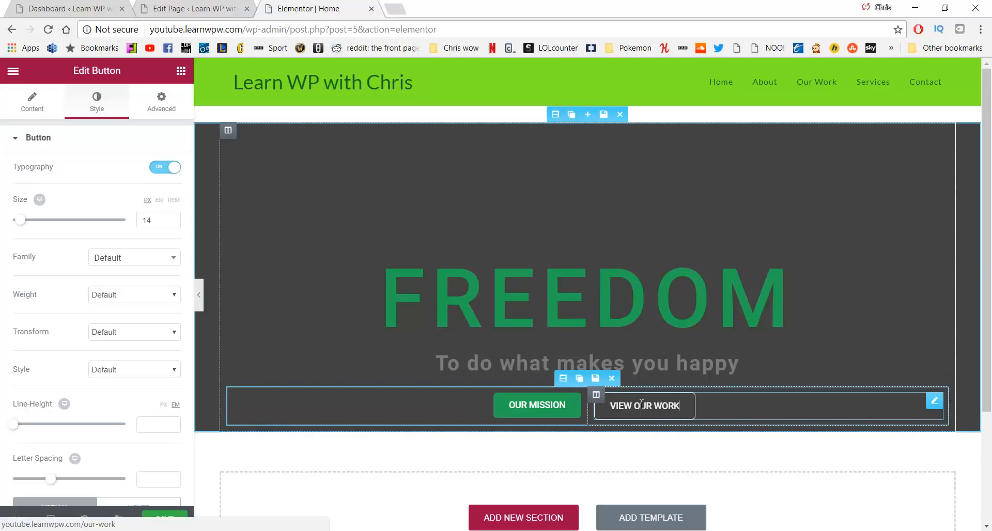
scroll(146, 287, down, 6)
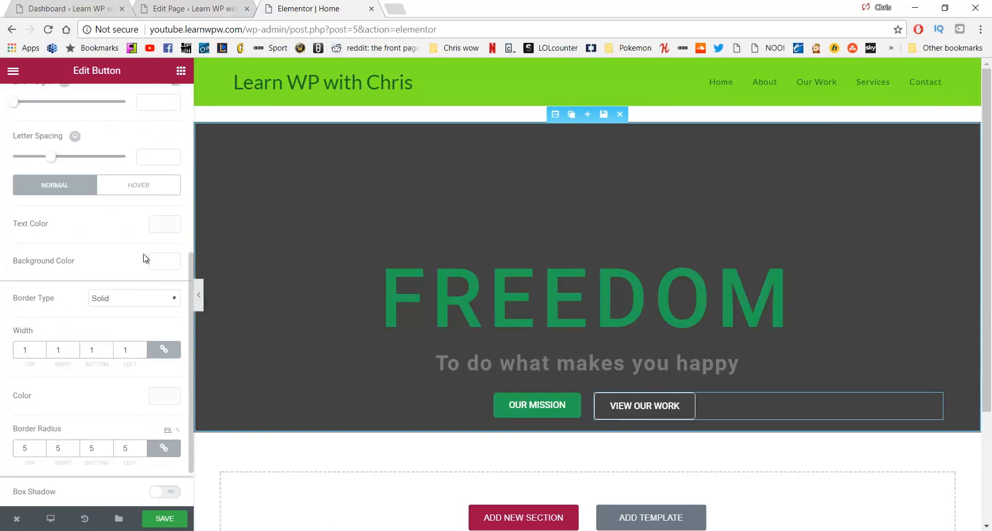
Set VIEW OUR WORK's hover background to white and hover text to green #23a455
click(155, 192)
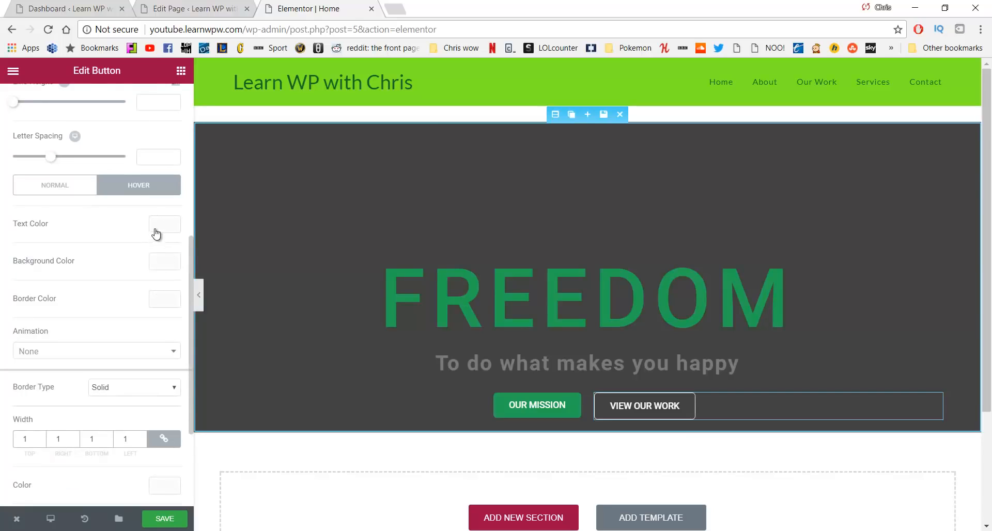
click(154, 266)
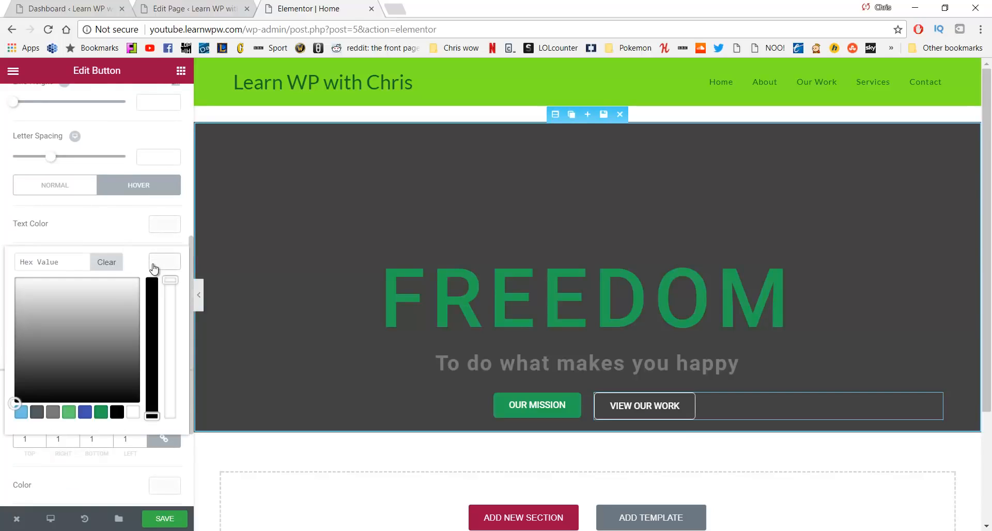
drag(24, 296, 2, 270)
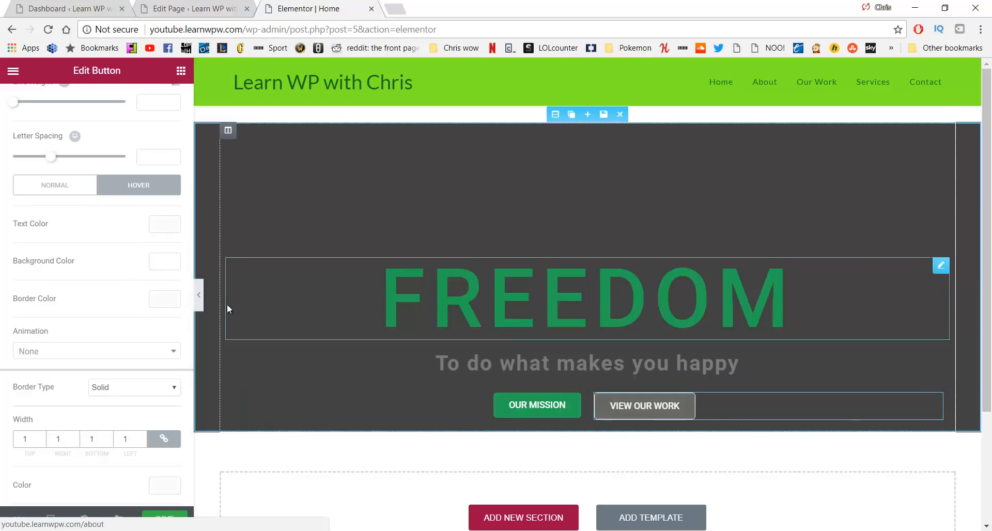
click(166, 227)
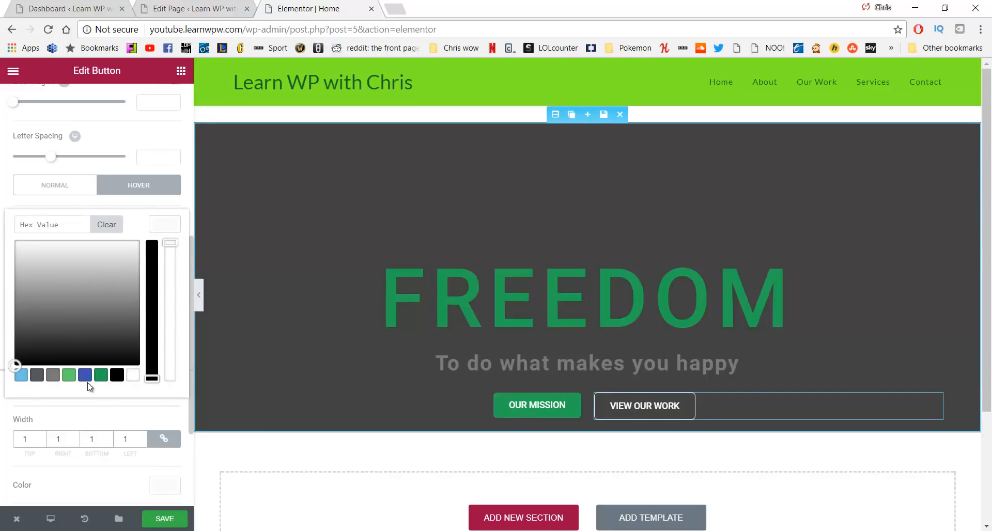
click(101, 376)
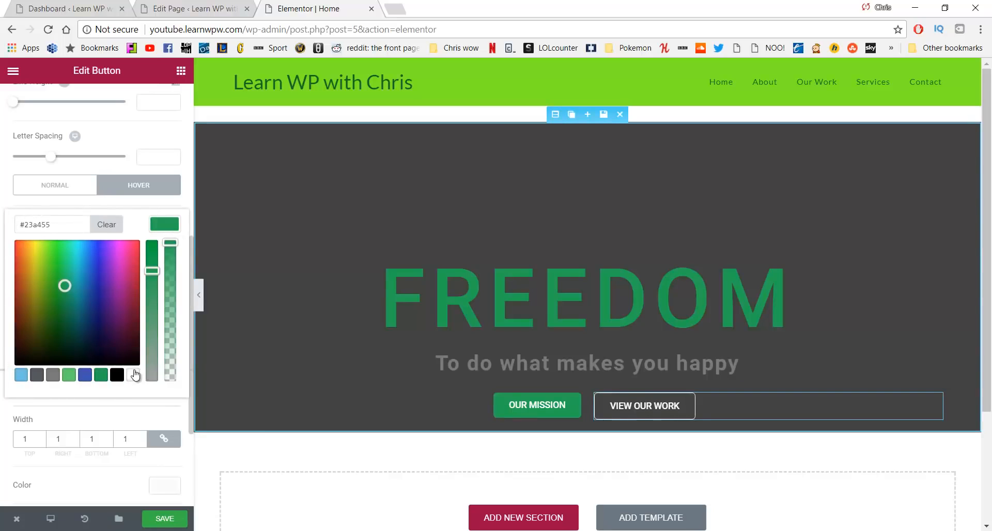
scroll(136, 374, down, 1)
scroll(131, 270, up, 2)
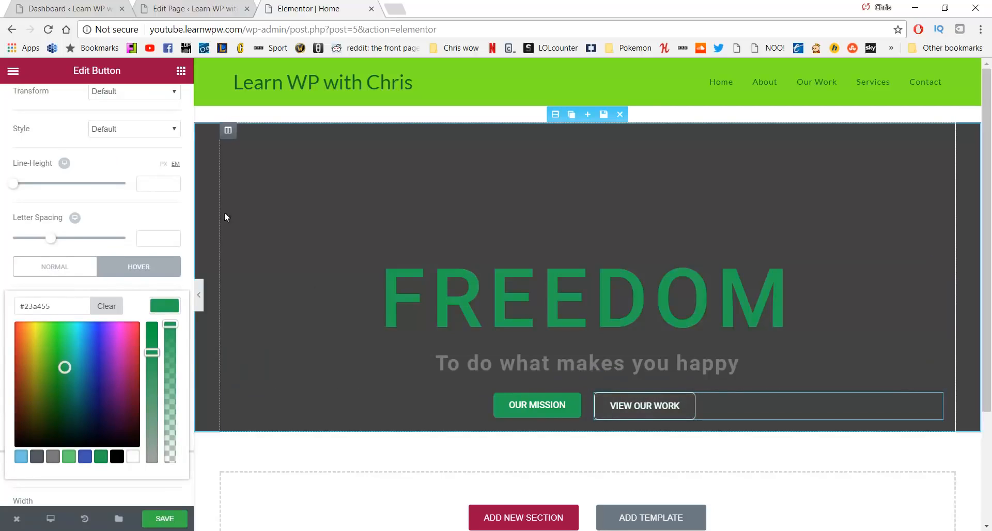
scroll(172, 231, down, 3)
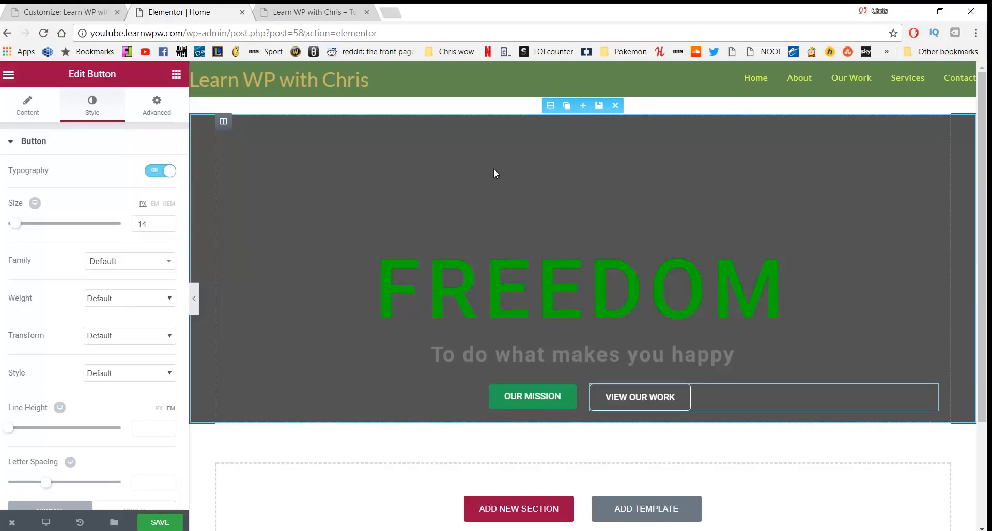
Set greenmountian21312.jpg from the Media Library as the hero section's background image
click(550, 105)
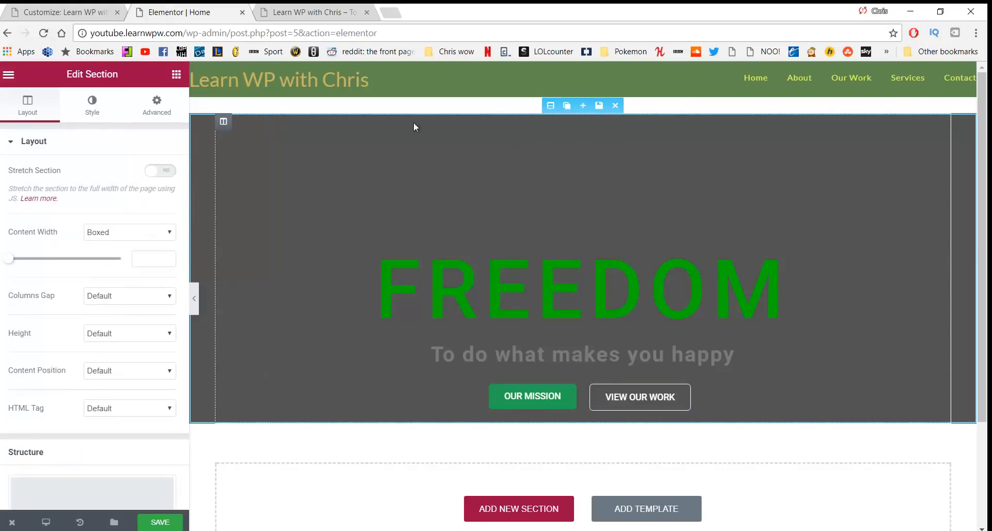
click(98, 112)
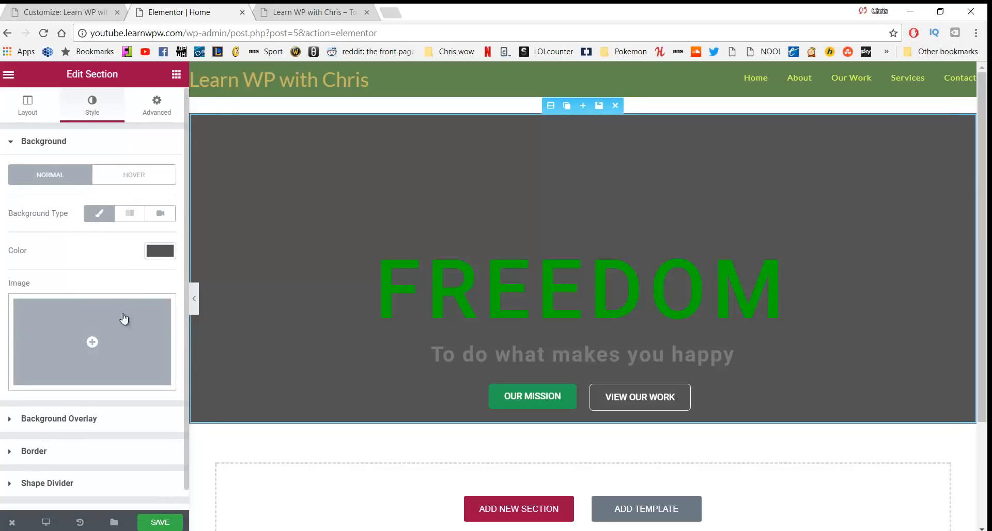
click(137, 347)
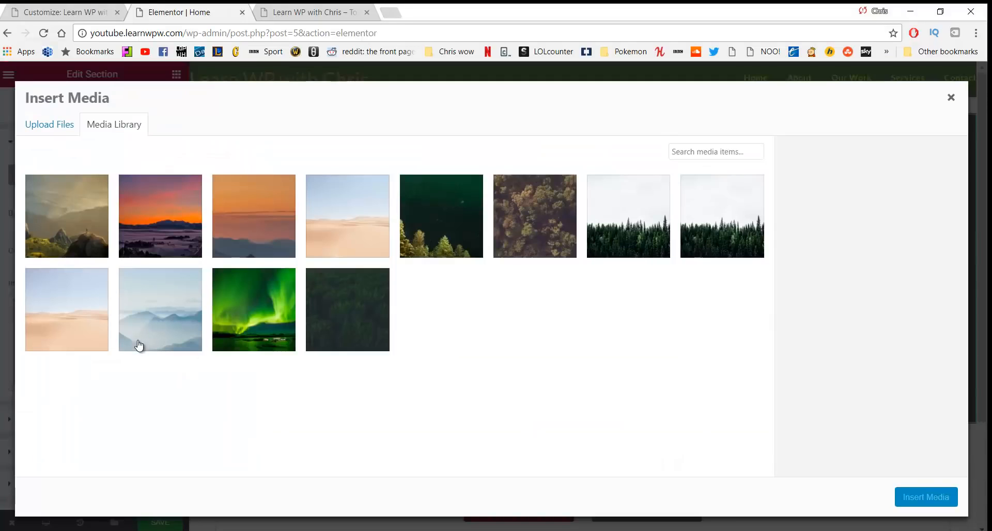
click(50, 126)
click(109, 125)
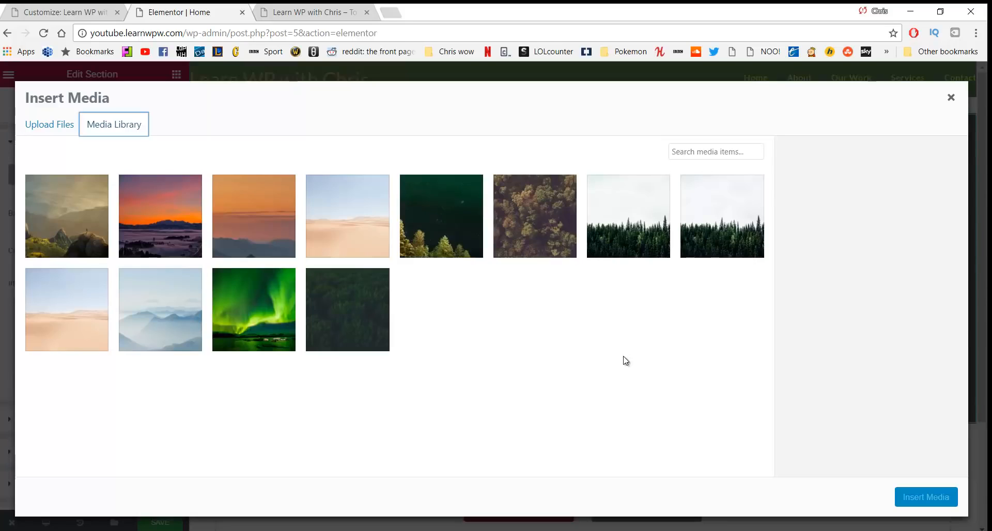
click(82, 212)
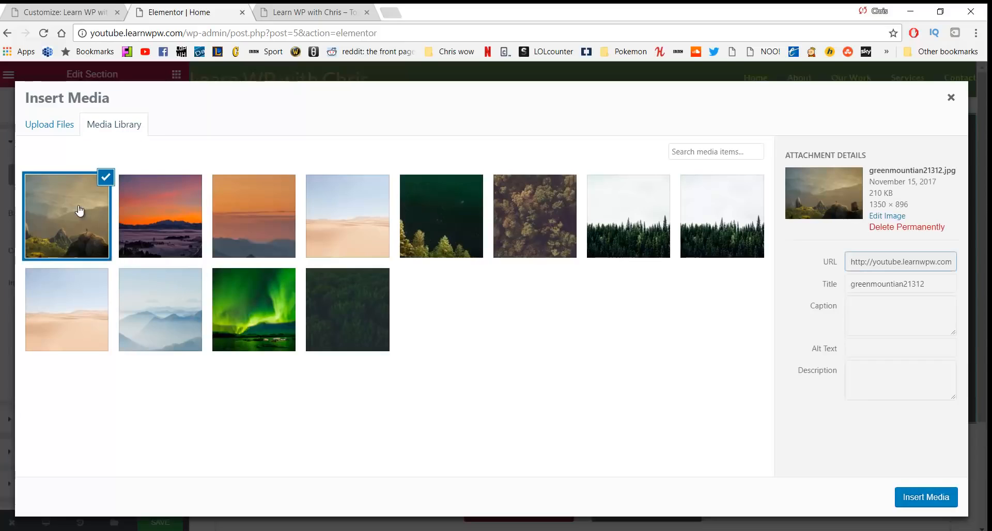
click(926, 497)
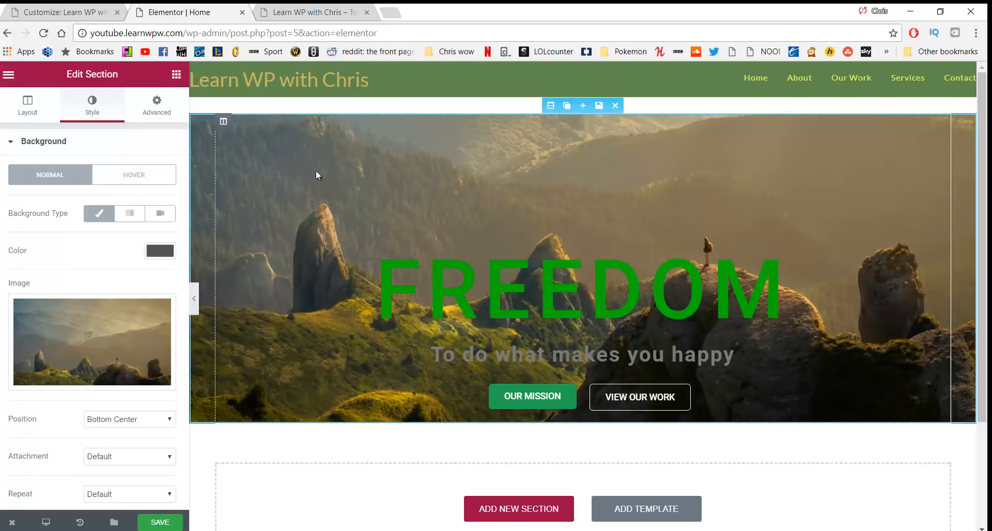
Reset the hero background position to default and set the background size to Cover
scroll(62, 248, down, 3)
click(120, 258)
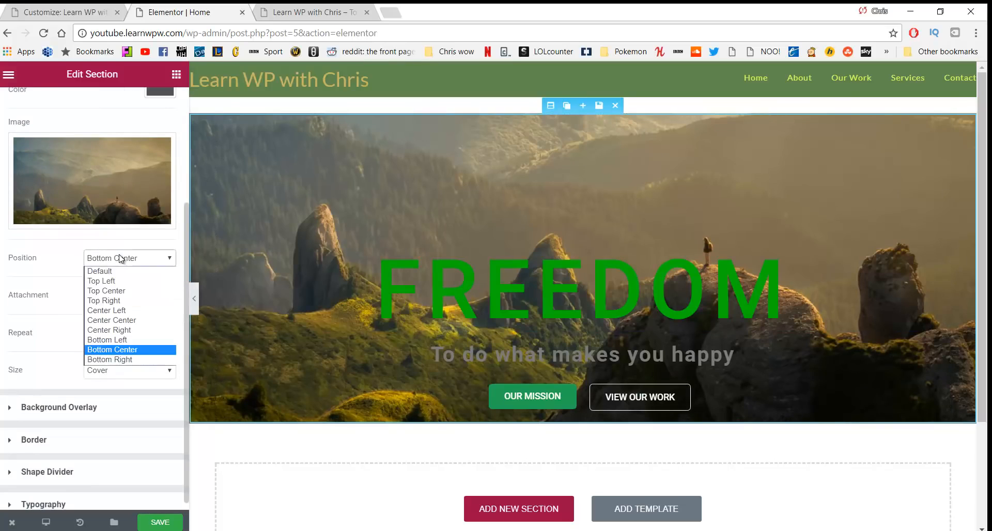
click(118, 271)
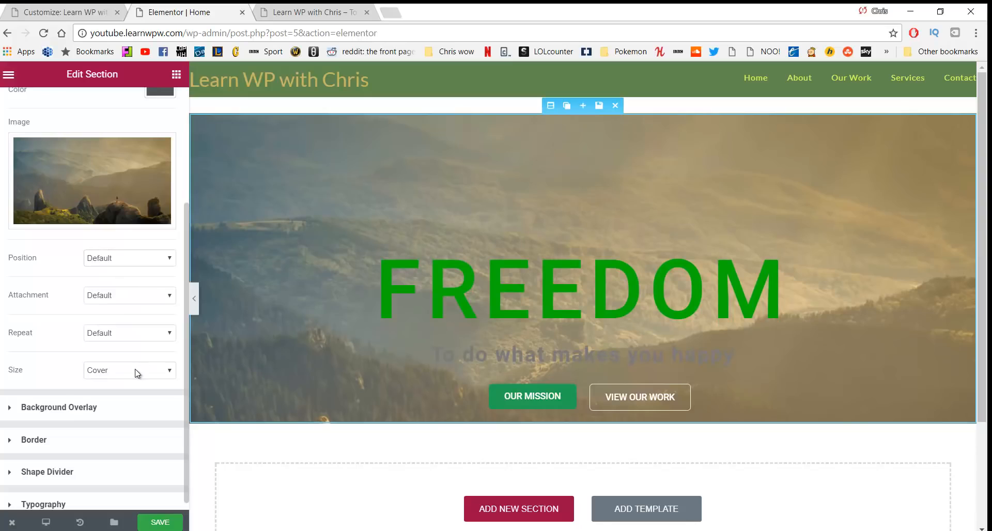
click(138, 373)
click(122, 383)
click(139, 260)
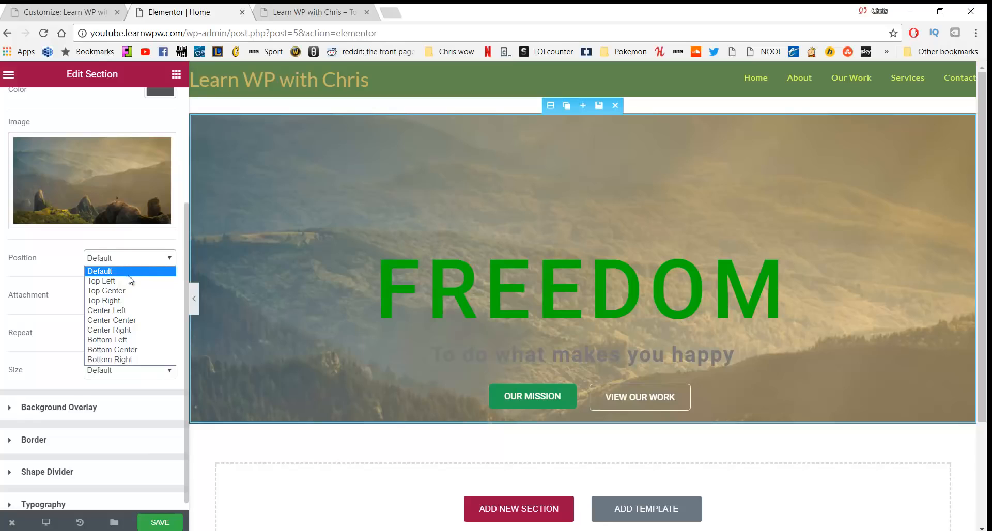
click(125, 270)
click(132, 372)
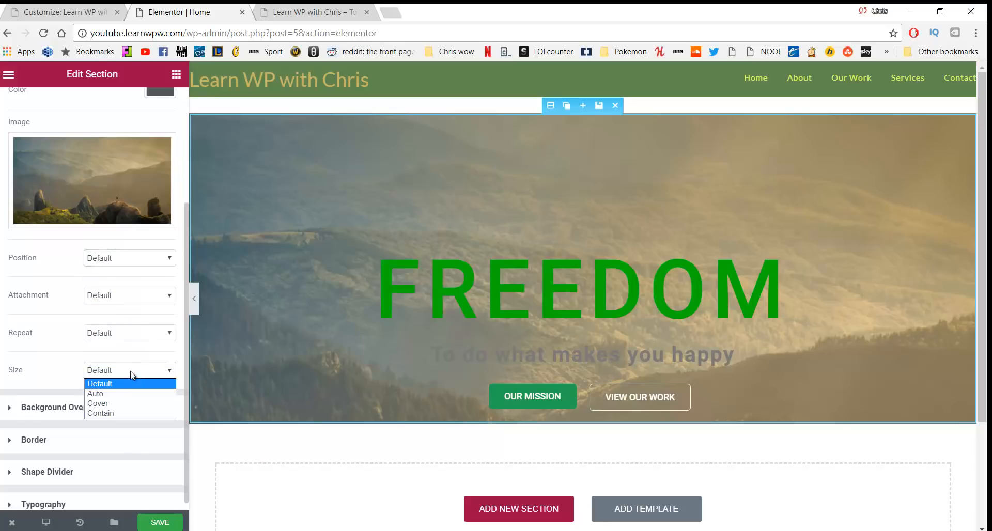
click(116, 408)
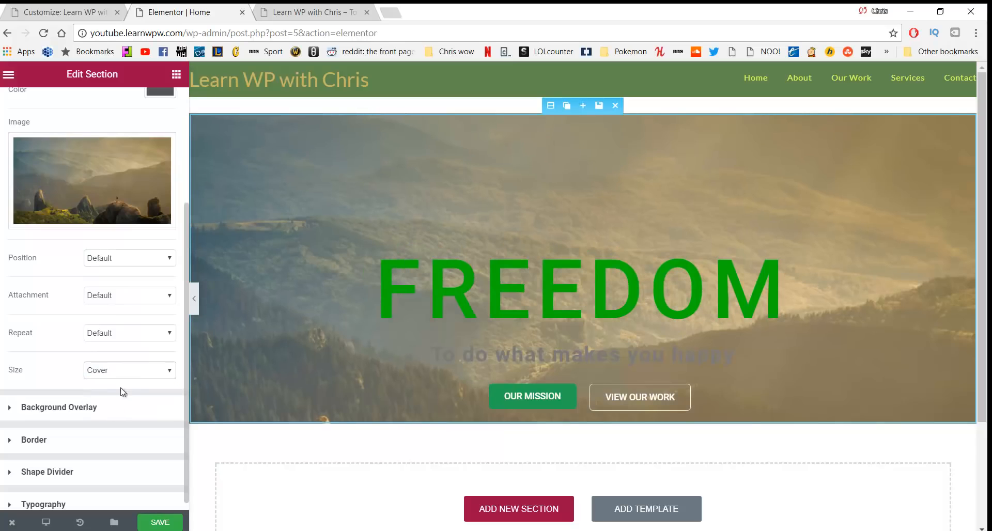
Set the background position to Center Center, after briefly trying Bottom Center
scroll(336, 225, down, 2)
scroll(339, 215, up, 2)
click(142, 264)
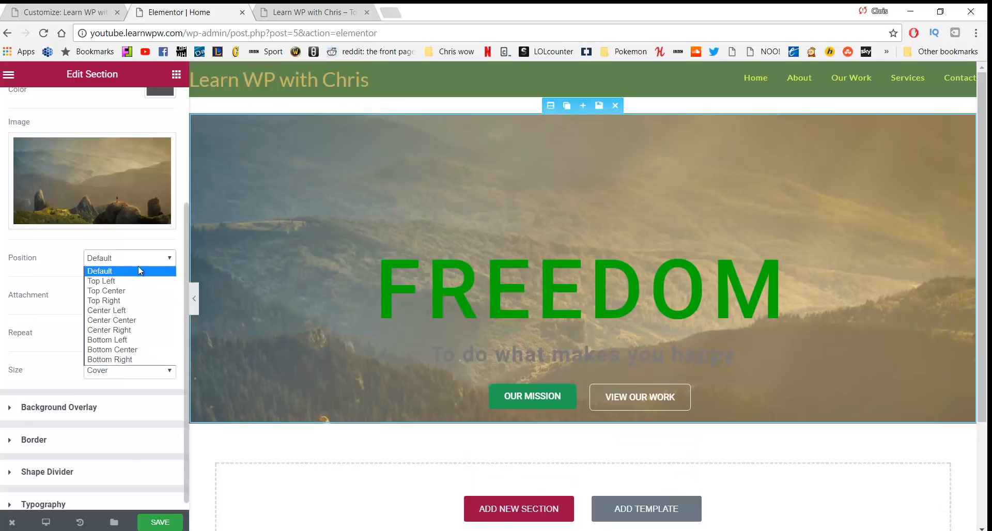
click(138, 321)
click(164, 260)
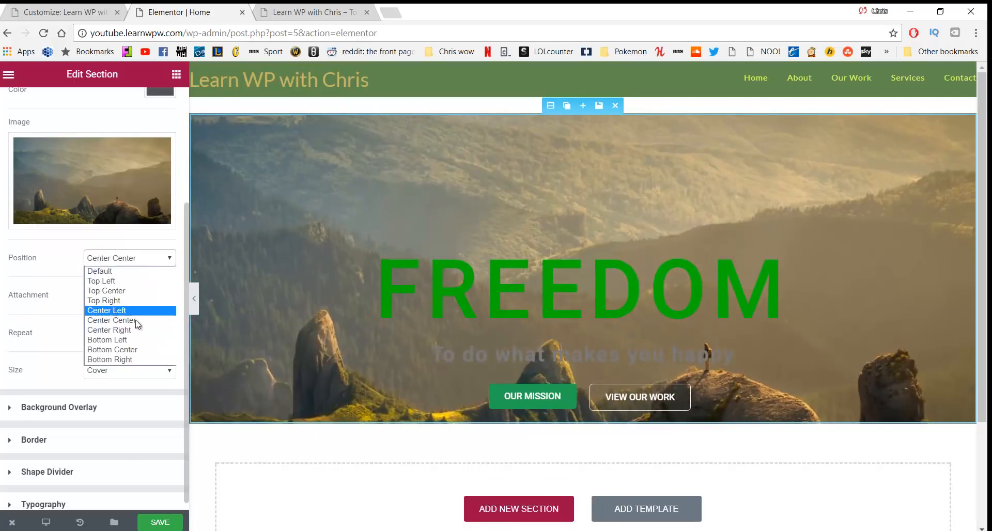
click(141, 349)
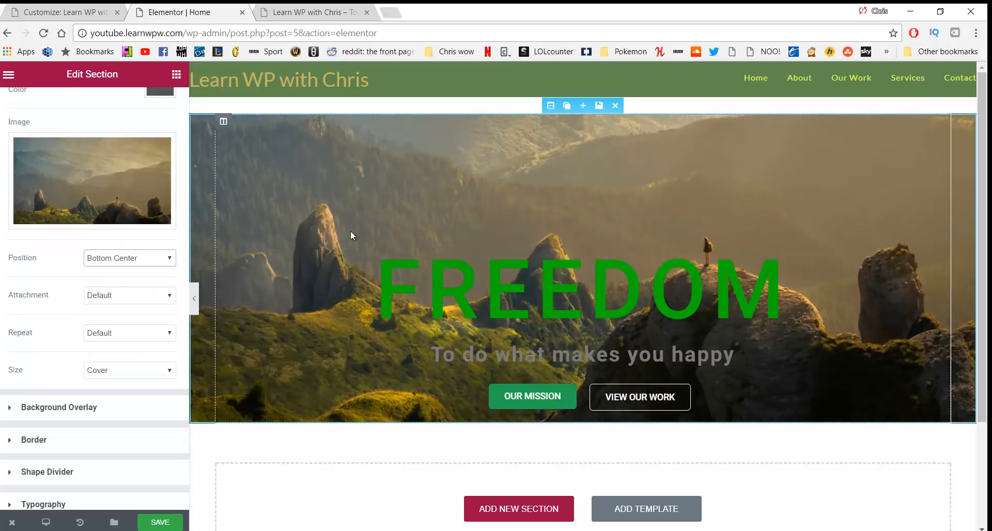
click(137, 258)
click(134, 321)
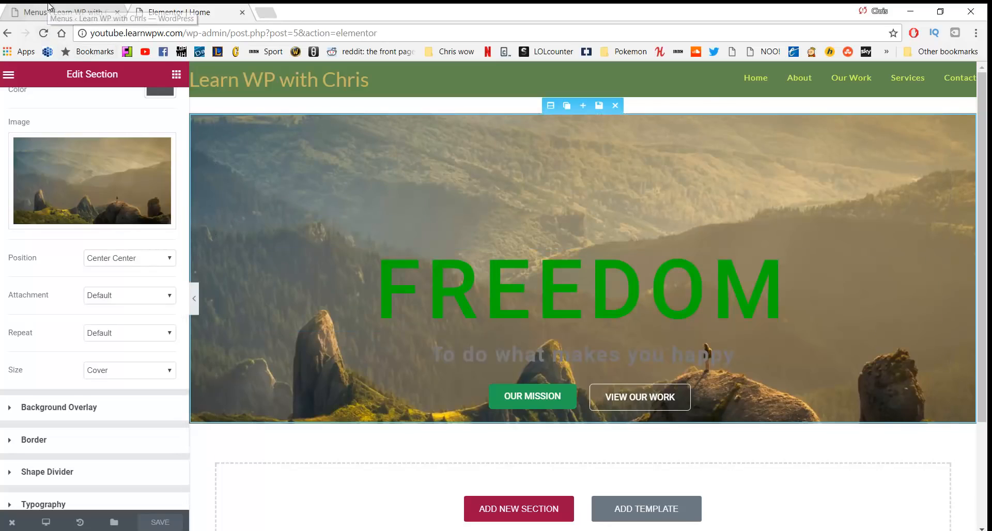
click(62, 12)
View the live site's mountain hero, then search Google for 'website colour scheme' and open Coolors.co
mouse_move(91, 76)
click(63, 94)
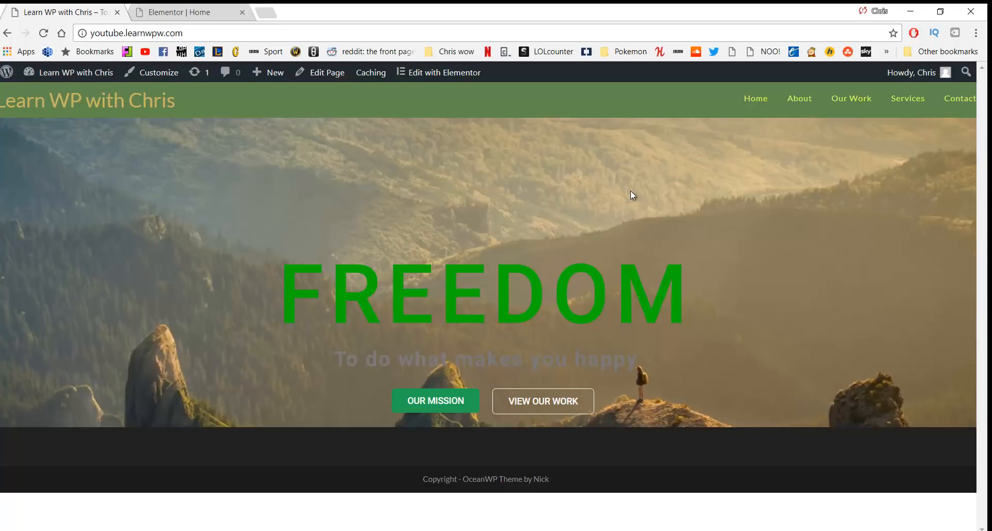
click(266, 11)
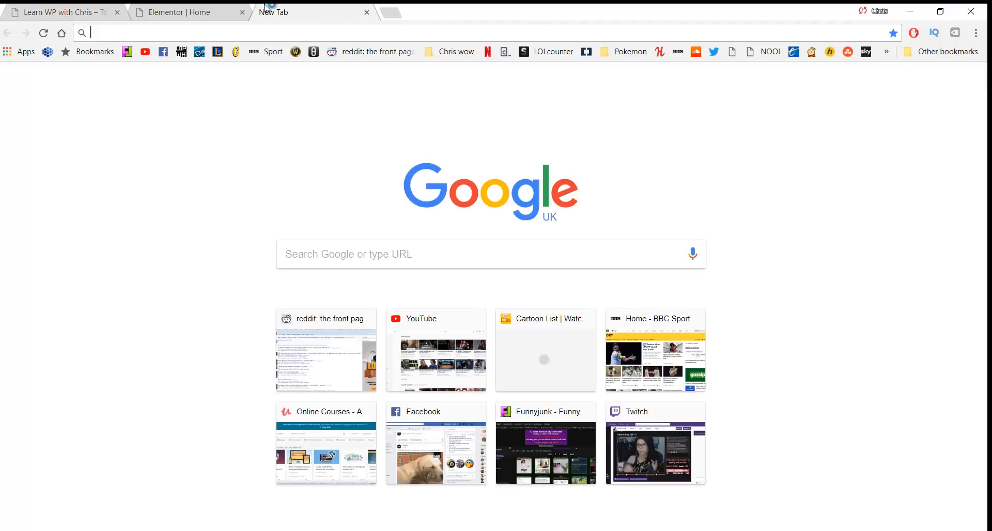
text(website colour schemes)
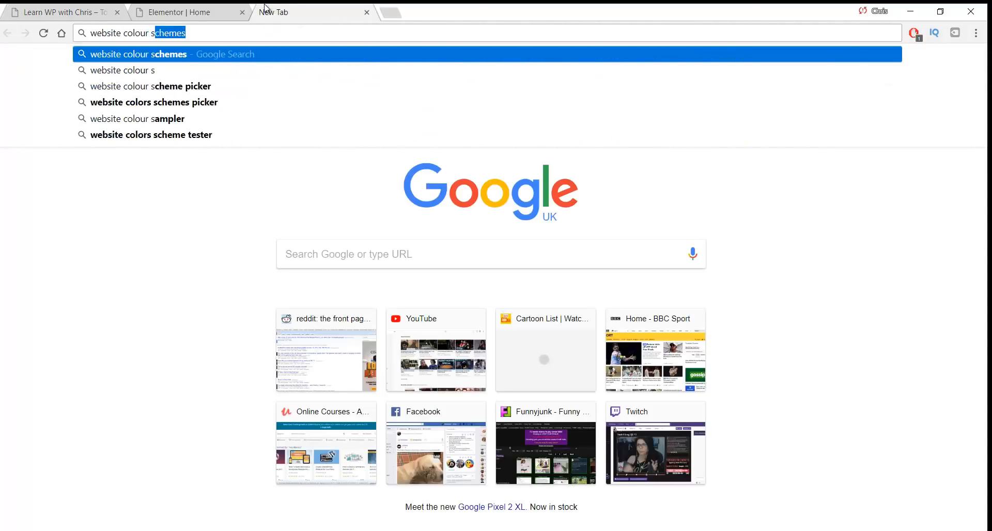
key(Return)
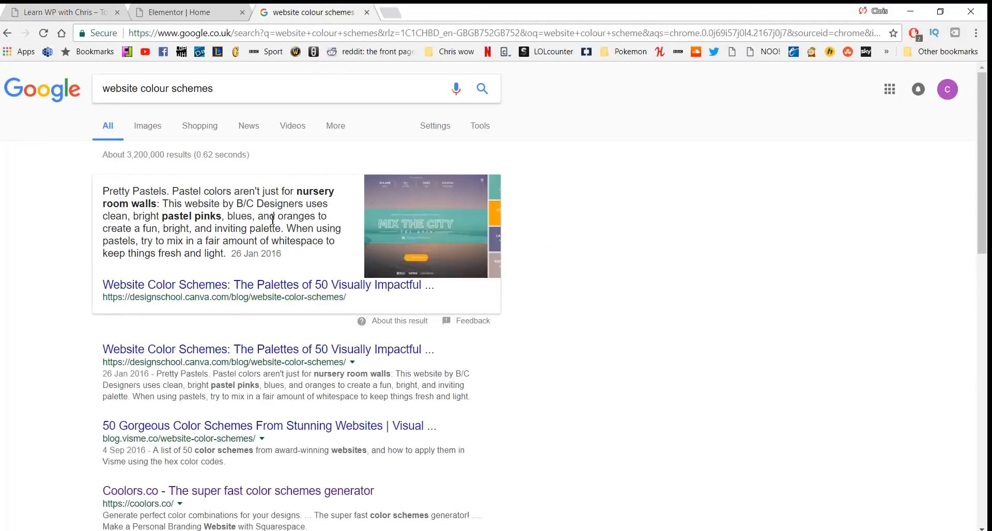
scroll(227, 343, down, 1)
click(208, 428)
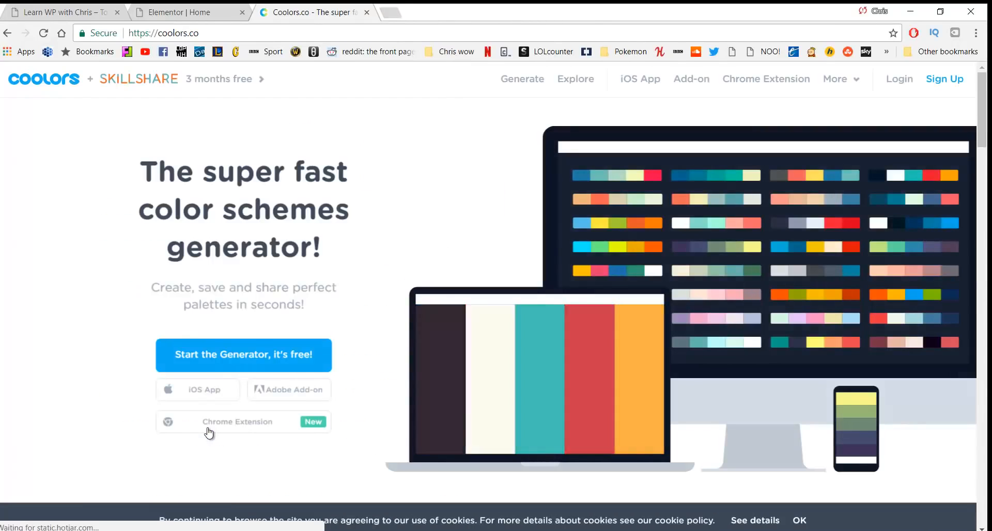
Generate a green Coolors palette (#94E8B4 to #3B322C) and compare it with the live site
click(511, 84)
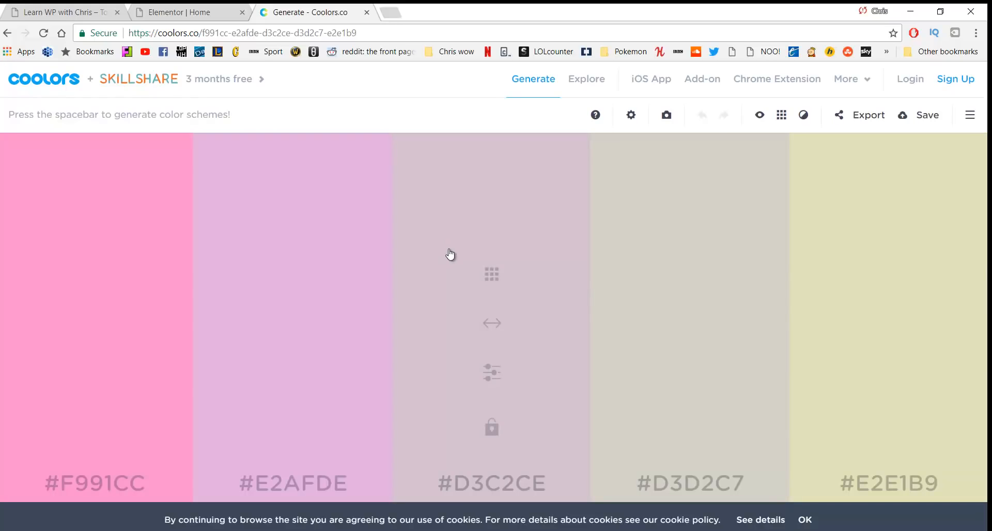
key(space)
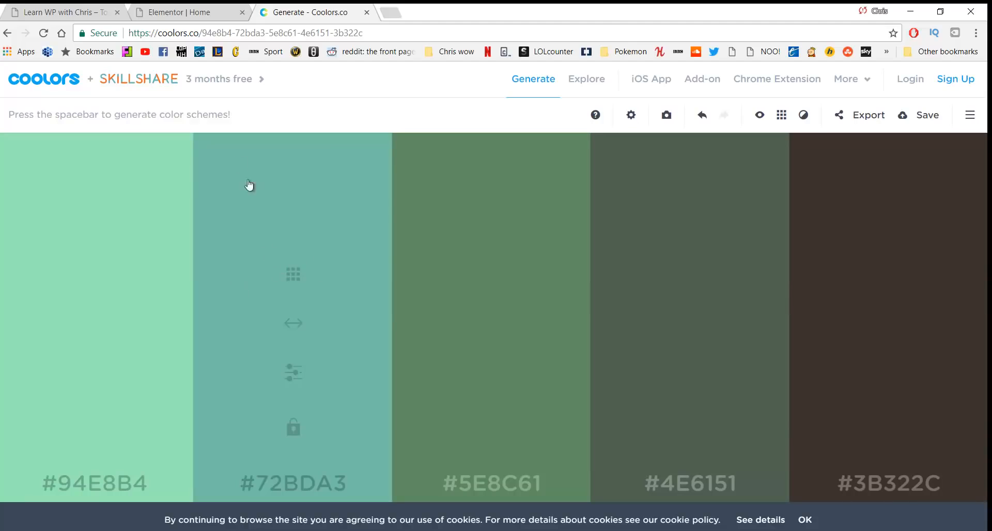
click(73, 11)
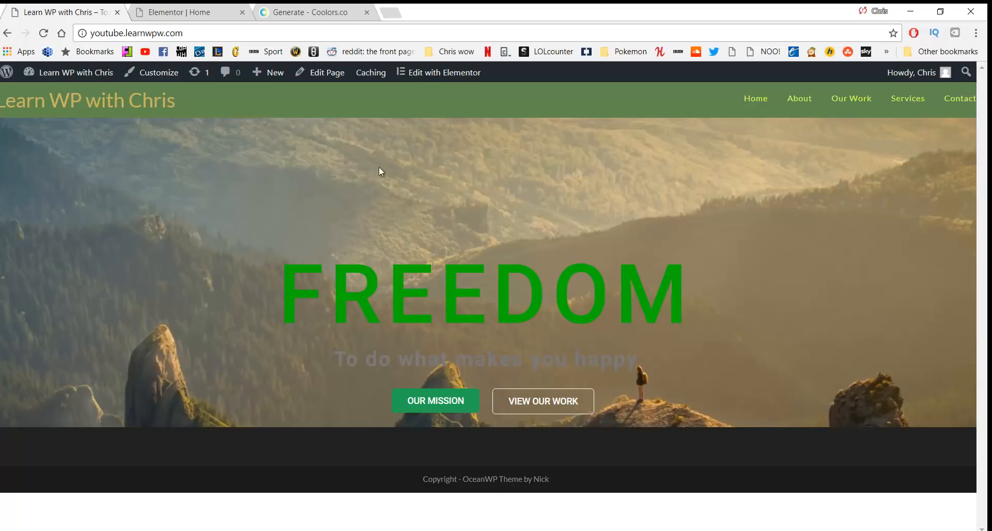
click(302, 11)
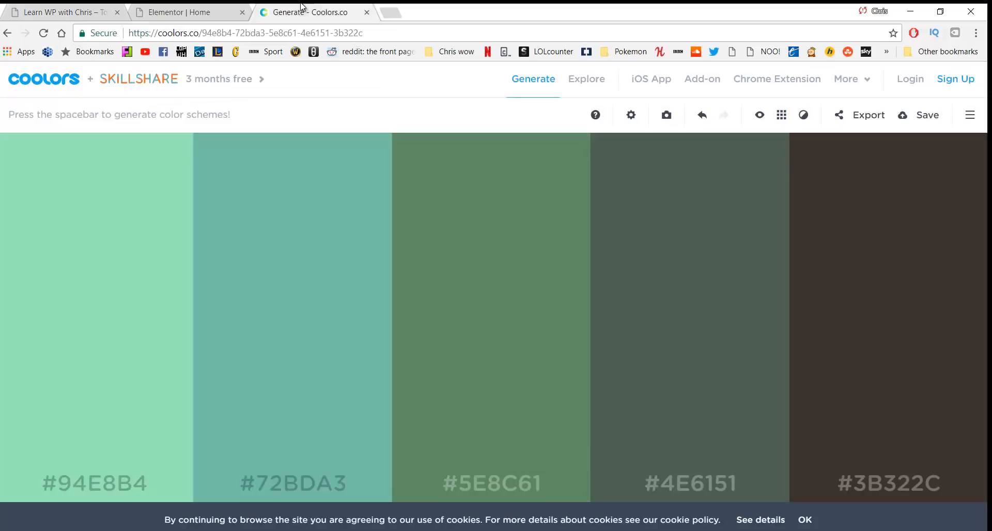
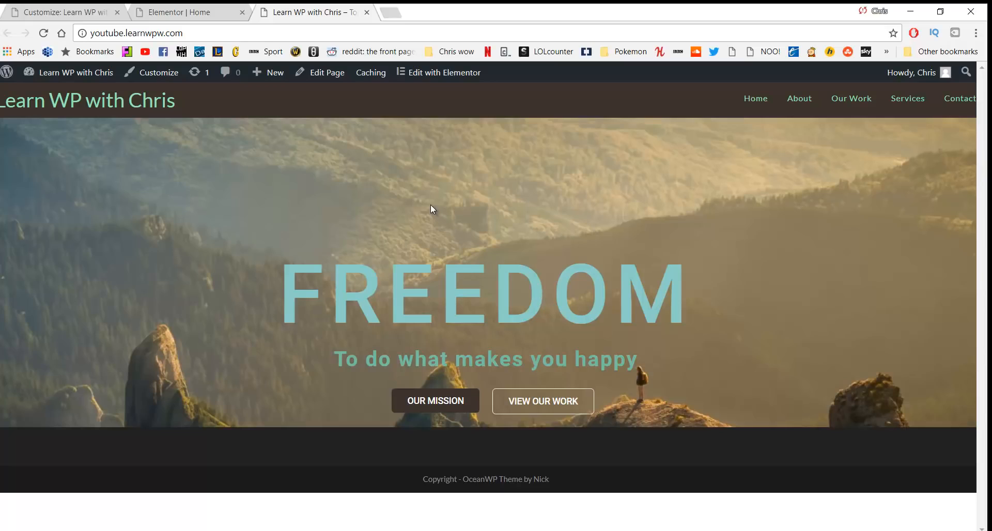
Open Home in Elementor, add a one-column section below the FREEDOM hero, and drop in a Heading widget
click(438, 81)
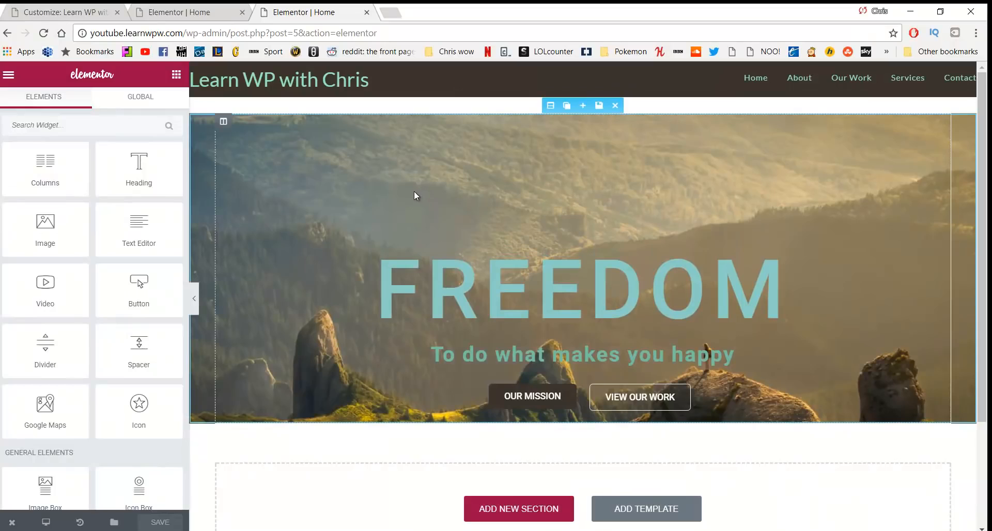
scroll(414, 199, down, 1)
click(505, 445)
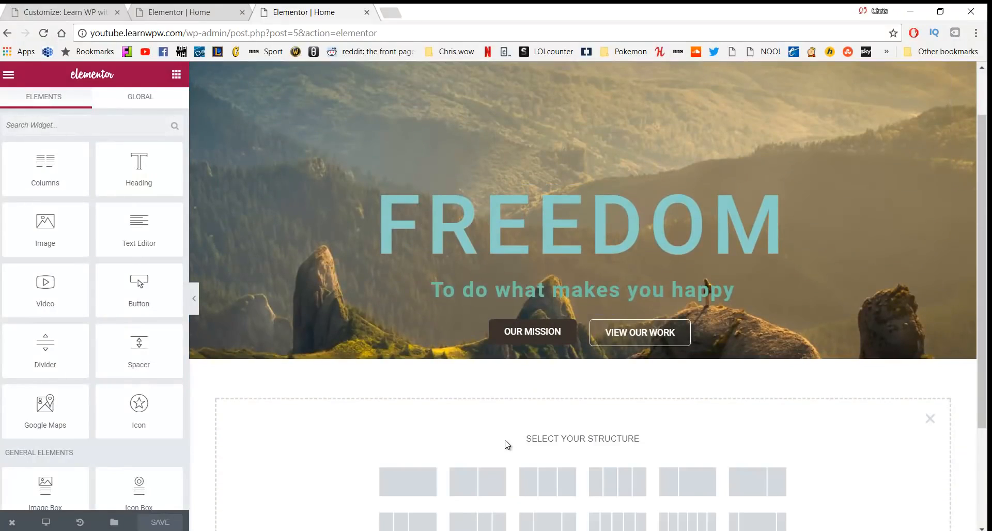
scroll(489, 420, down, 2)
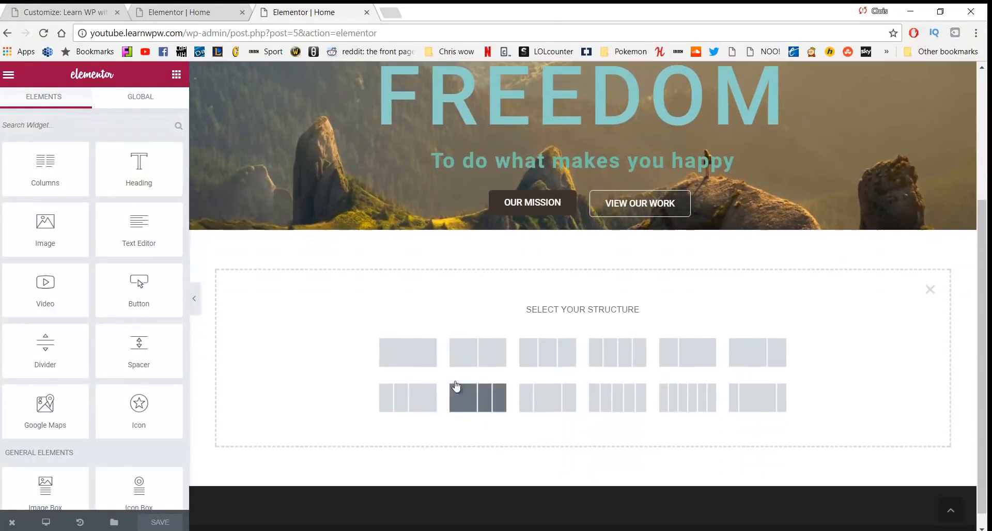
click(414, 354)
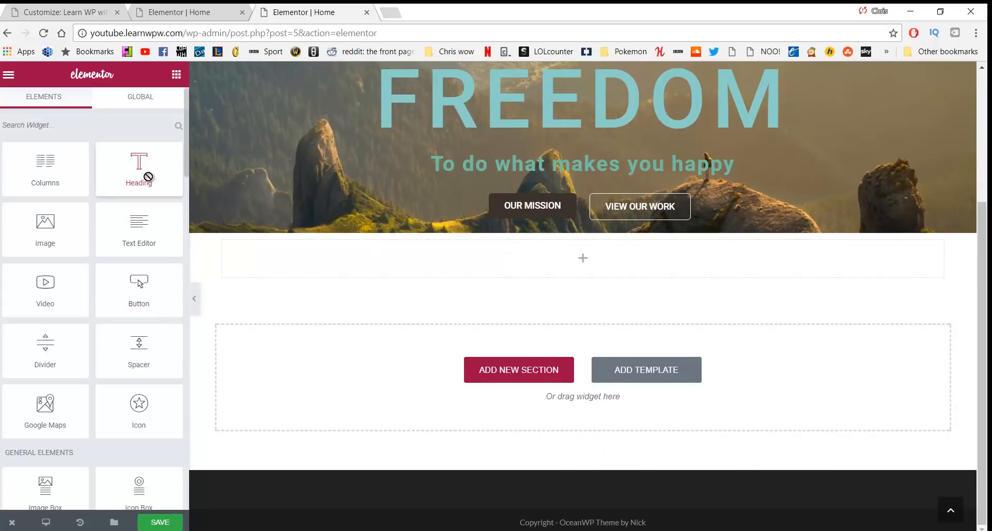
drag(140, 173, 490, 262)
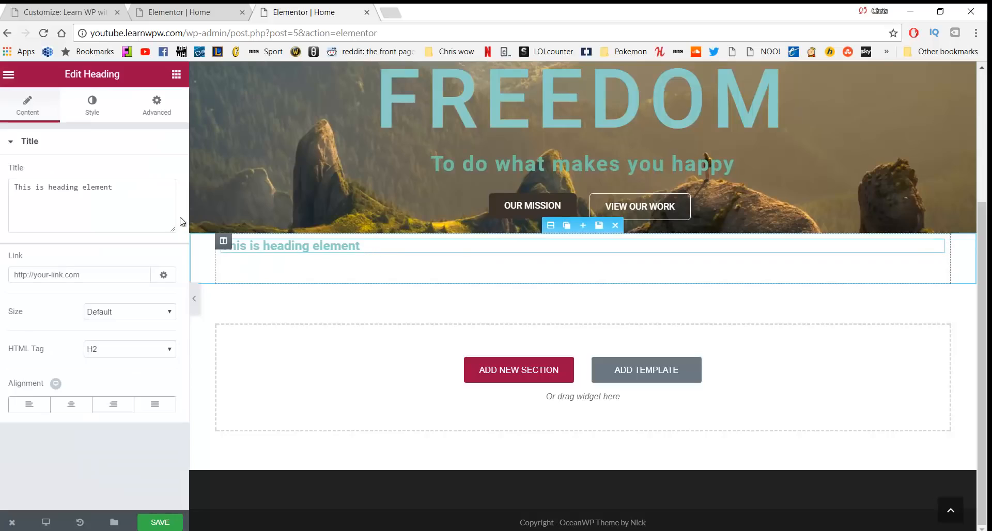
Replace the heading text with 'To make the world a better place'
drag(137, 201, 1, 195)
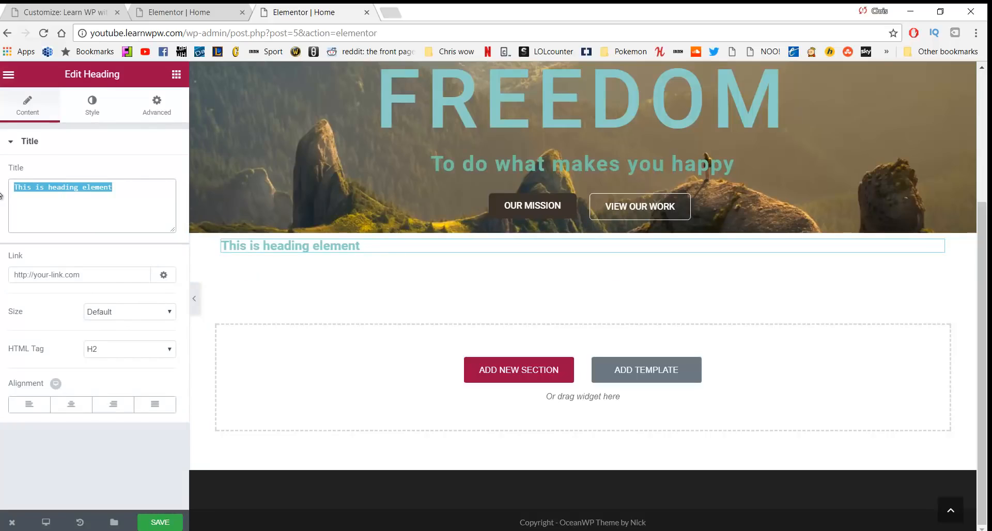
text(T)
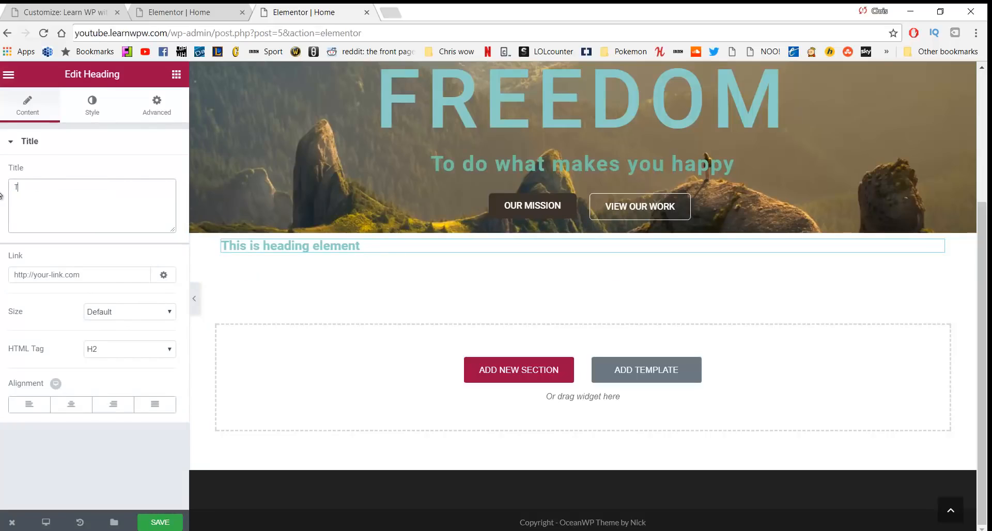
text(o make the wo)
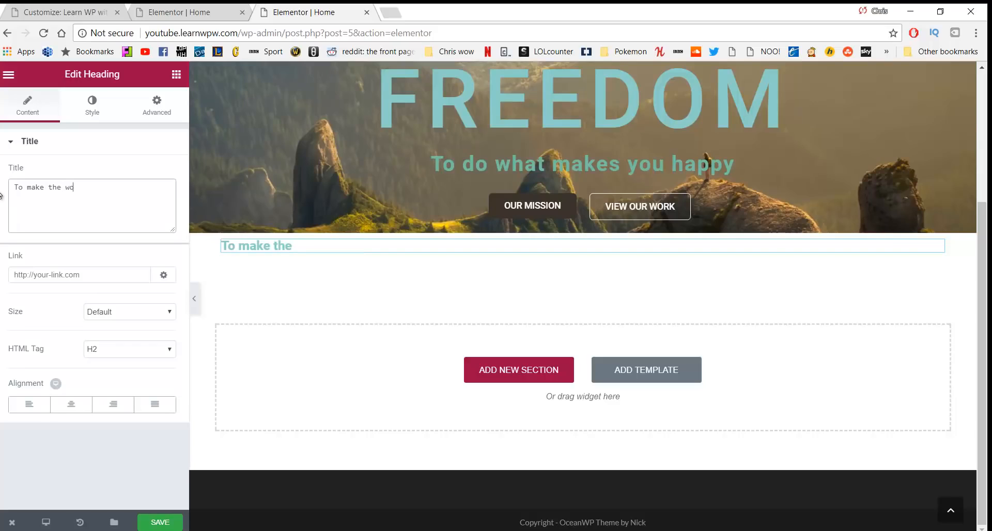
text(rld a better place)
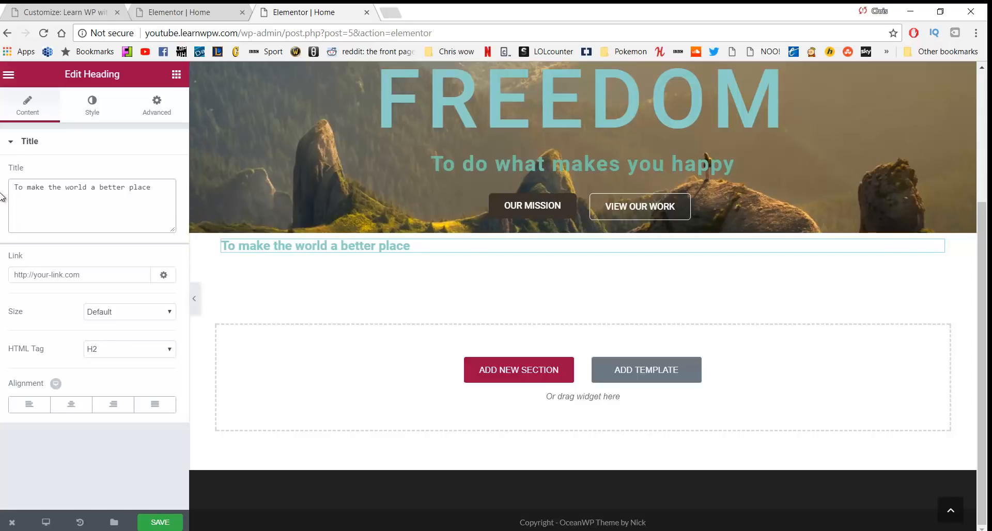
Centre the heading and set its size to Large
click(71, 407)
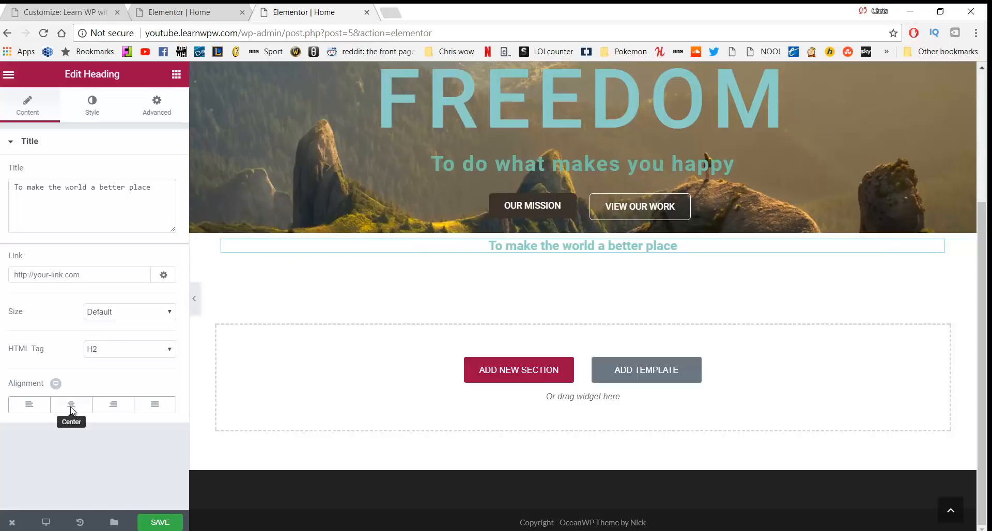
click(103, 320)
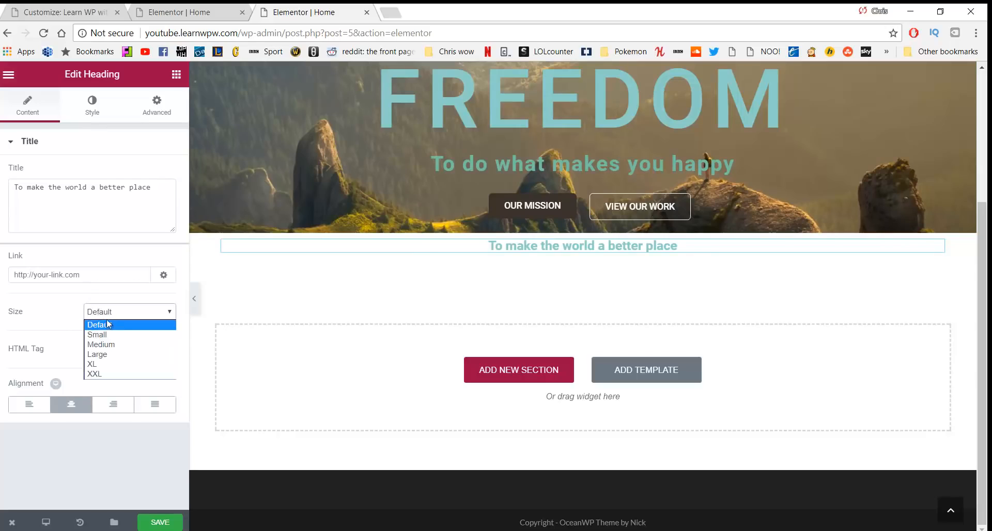
click(107, 334)
click(114, 312)
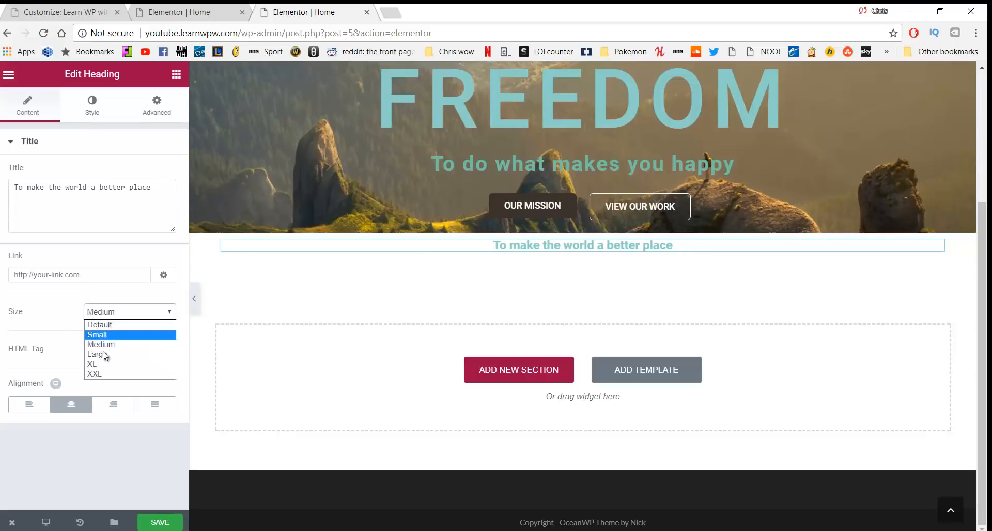
click(104, 352)
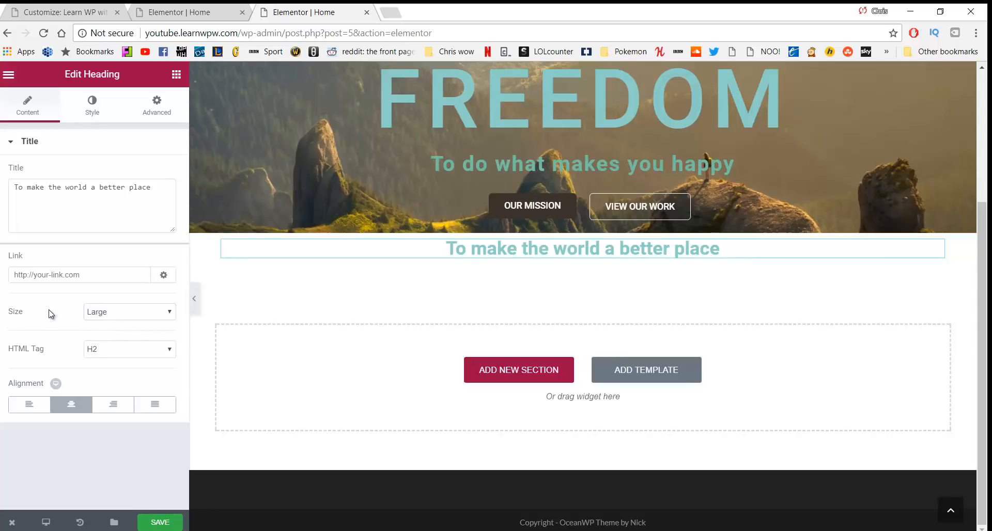
Colour the heading text #4e6151
click(92, 120)
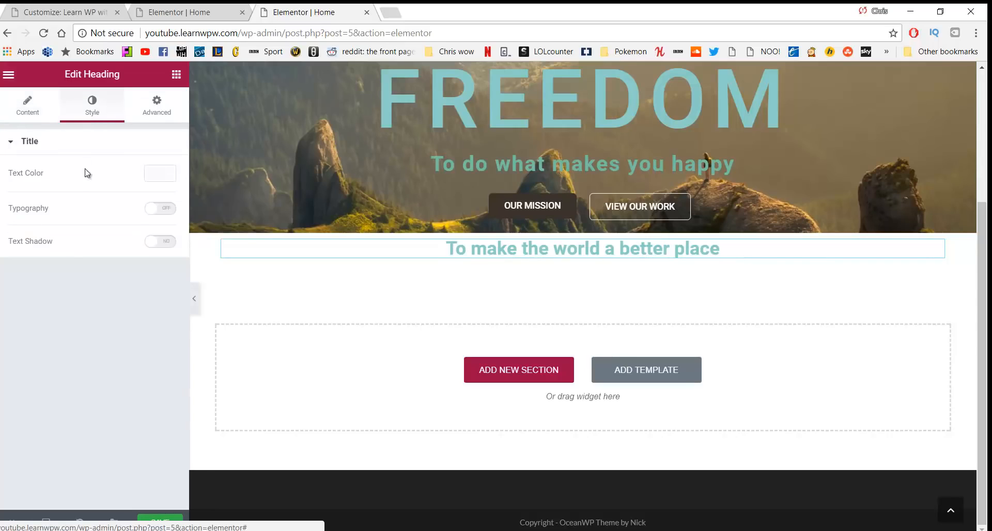
click(162, 174)
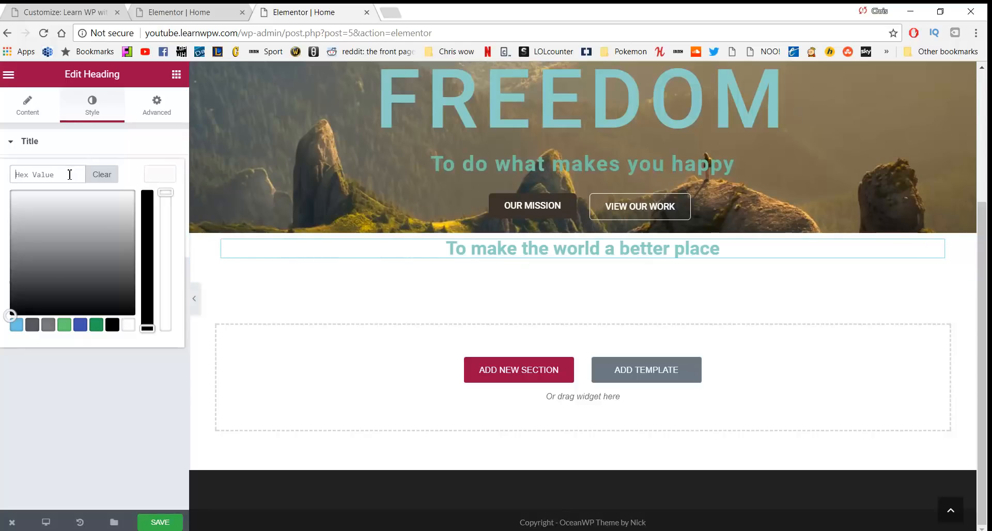
text(#4e6151)
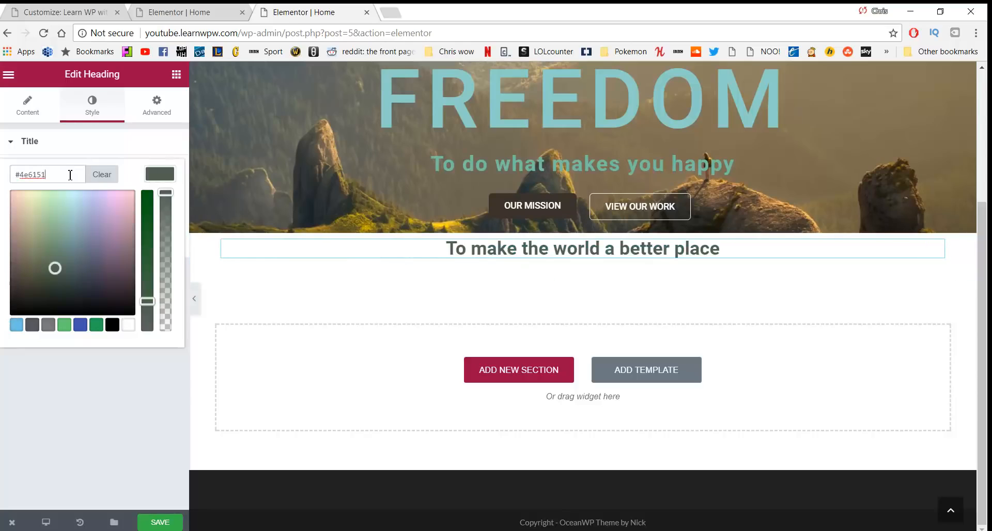
click(128, 368)
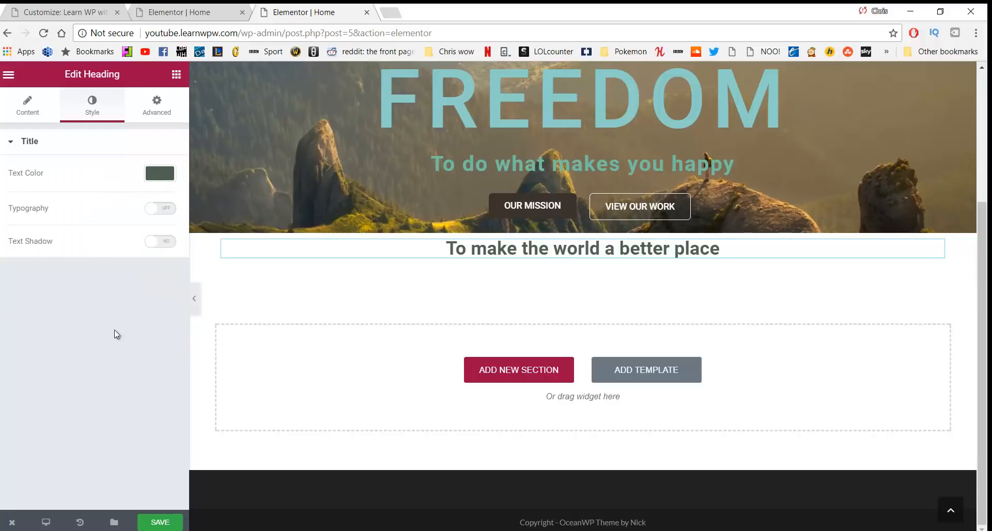
click(155, 104)
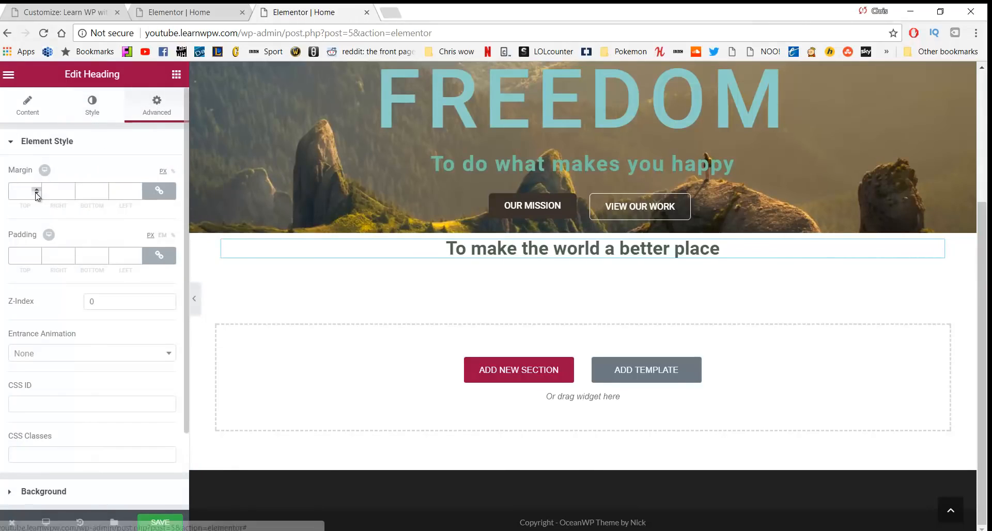
Unlink the heading margins and set the top and bottom margins to 50 px
click(158, 192)
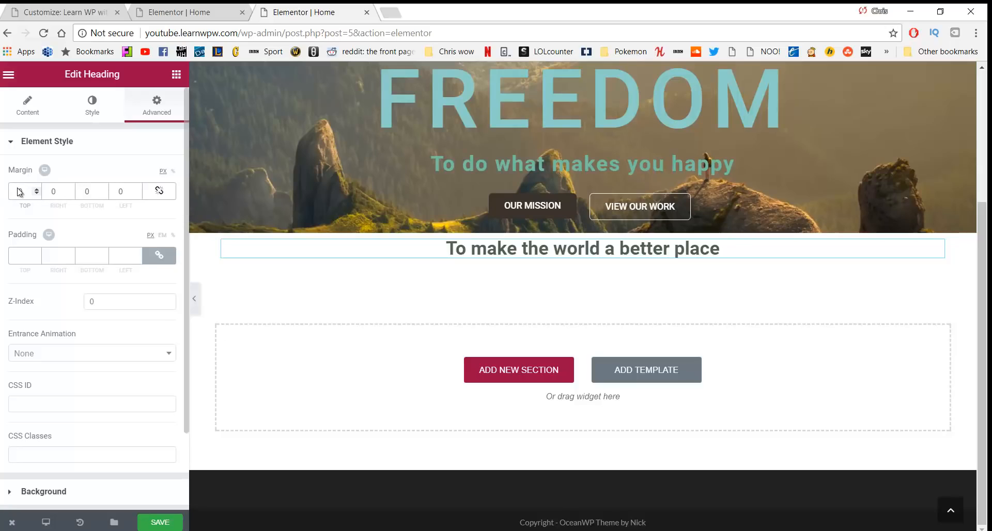
text(50)
click(85, 192)
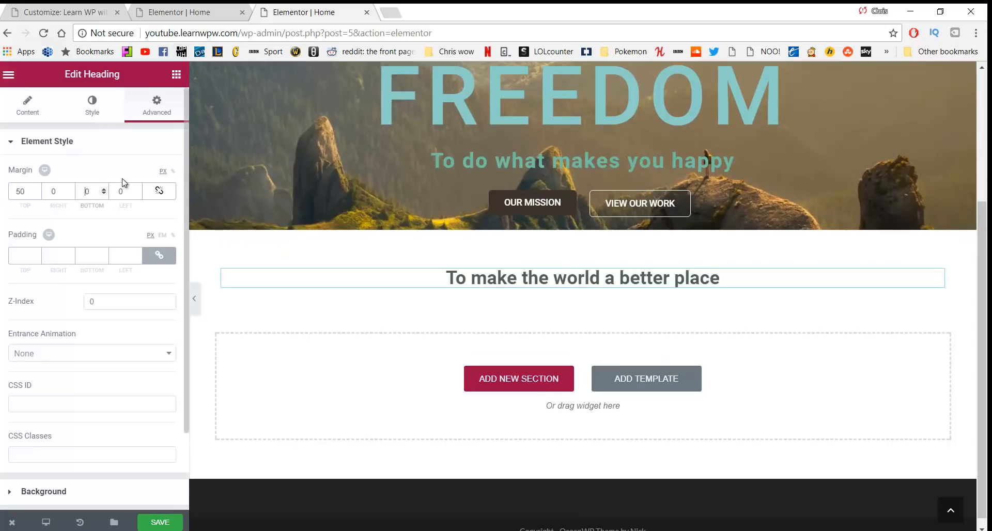
text(5)
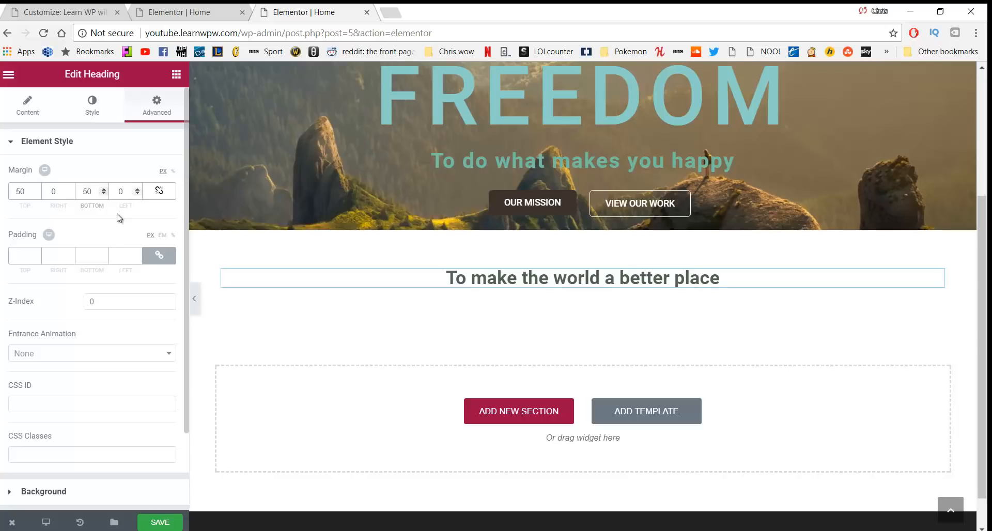
Enable custom typography for the heading, keeping the default font family
click(82, 103)
click(150, 212)
scroll(132, 238, down, 2)
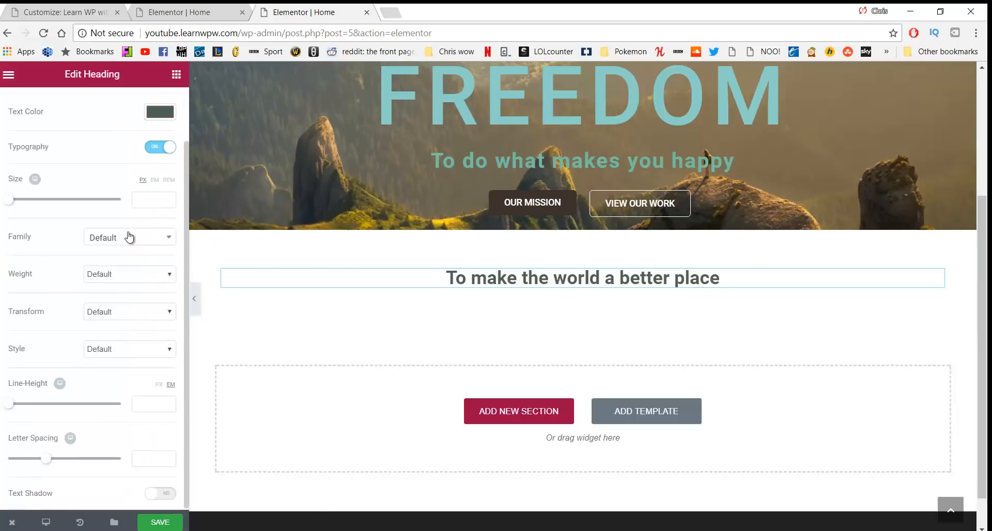
click(130, 241)
click(131, 245)
click(131, 250)
scroll(133, 333, down, 6)
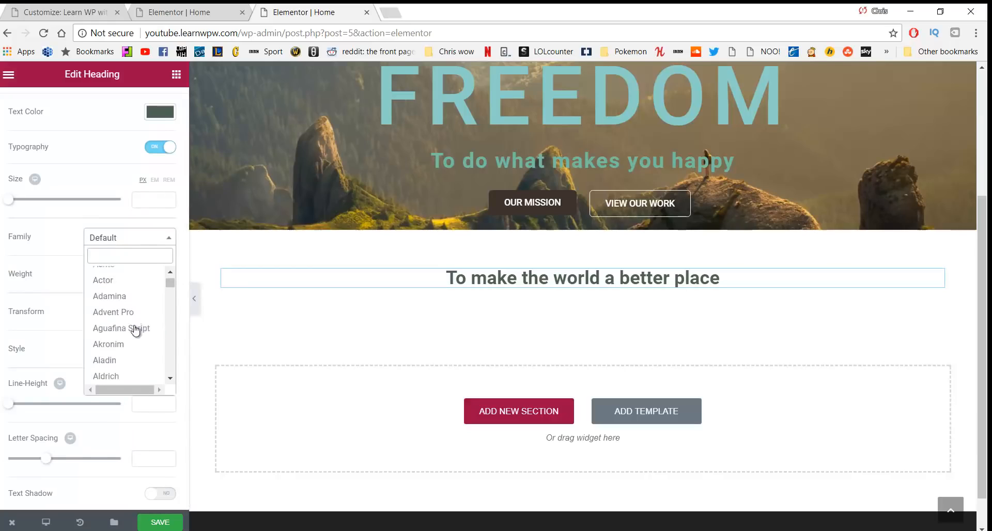
click(133, 244)
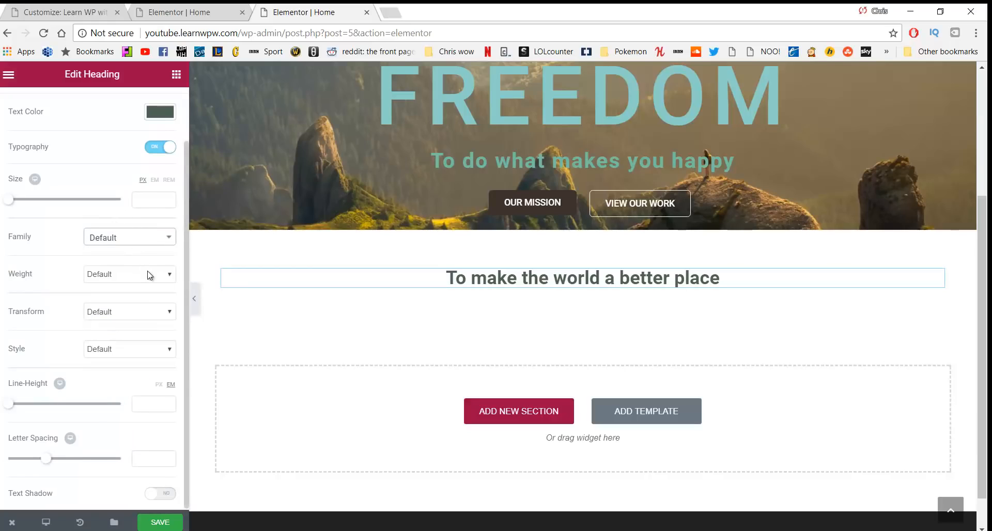
scroll(145, 260, up, 2)
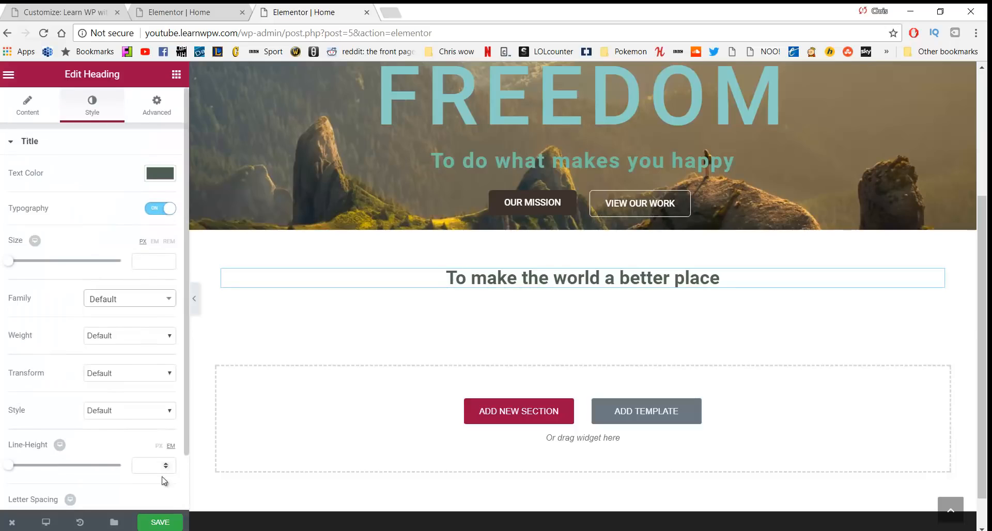
Set the heading font weight to 300 and save the page
click(167, 521)
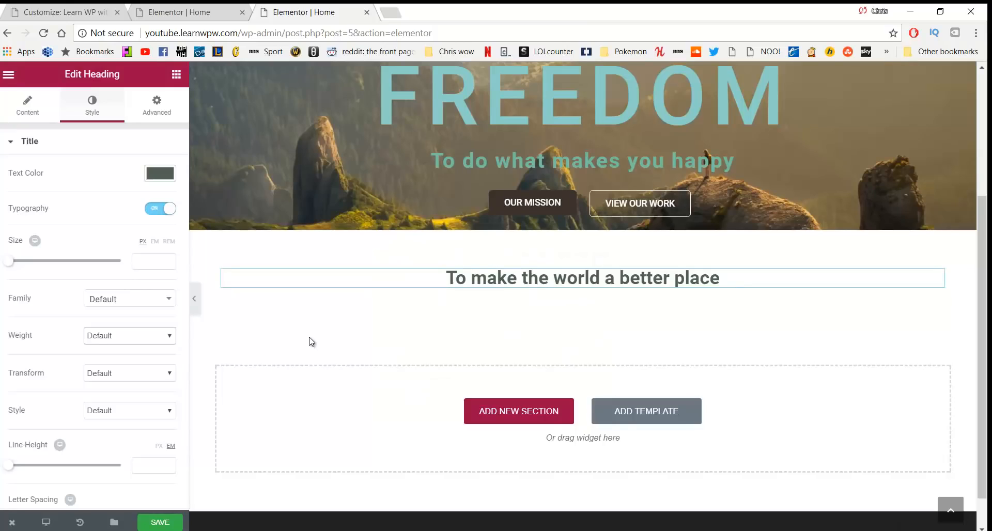
click(148, 340)
click(134, 368)
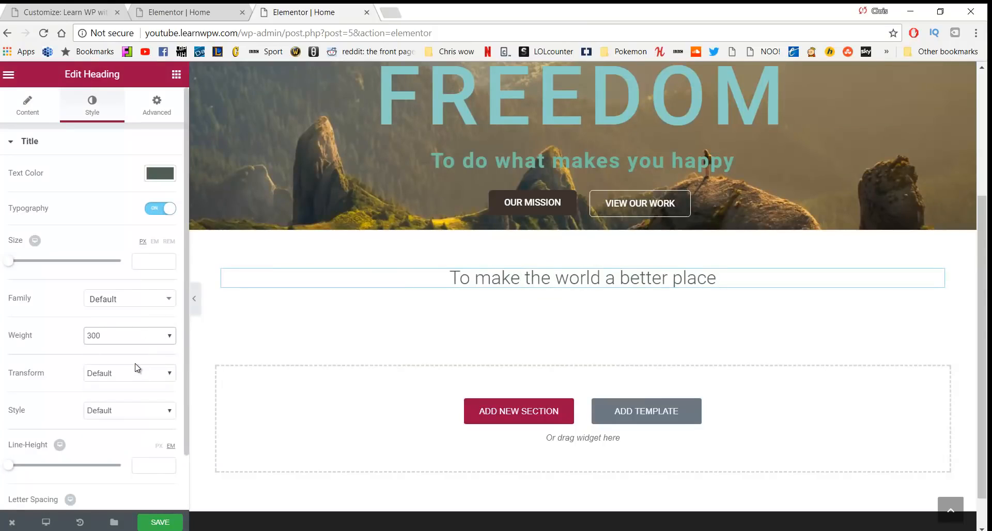
click(170, 521)
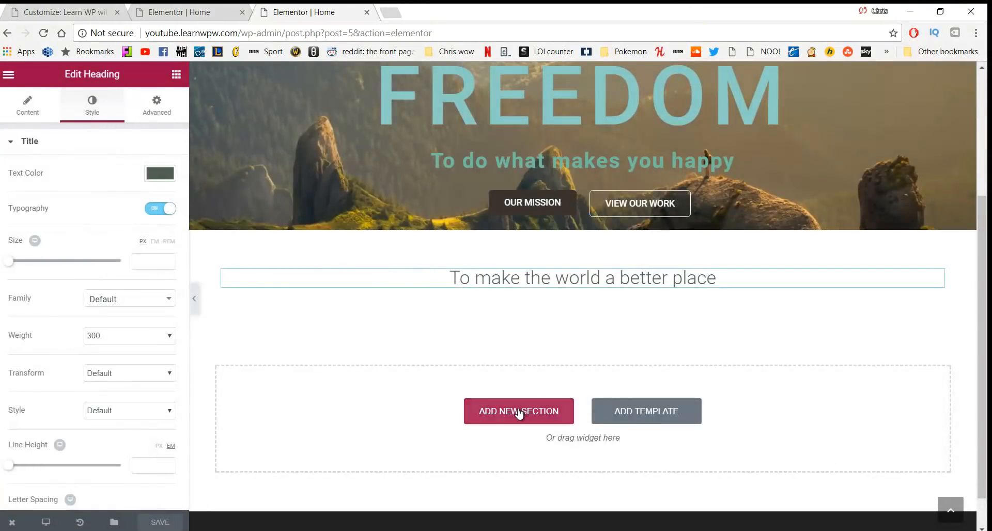
Add a three-column section below the heading with an image in the first column
click(516, 411)
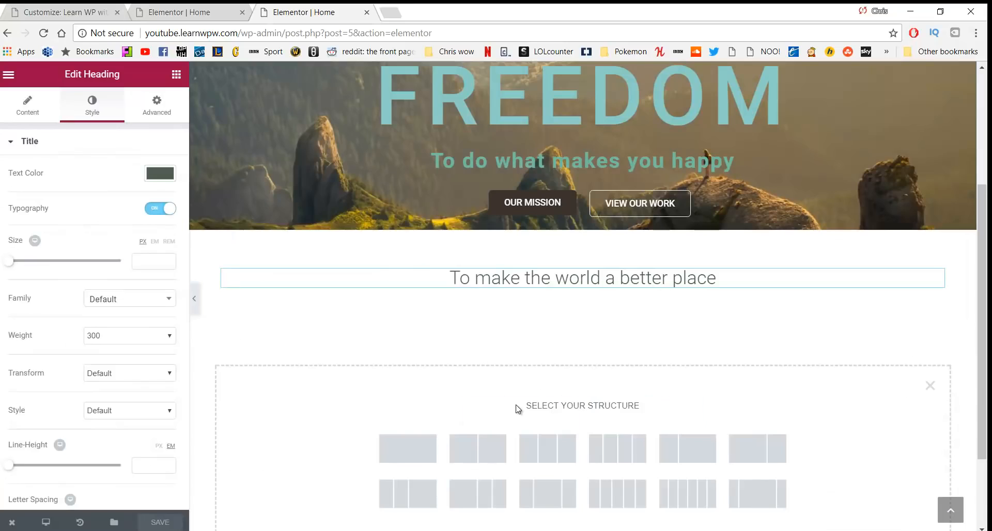
click(540, 445)
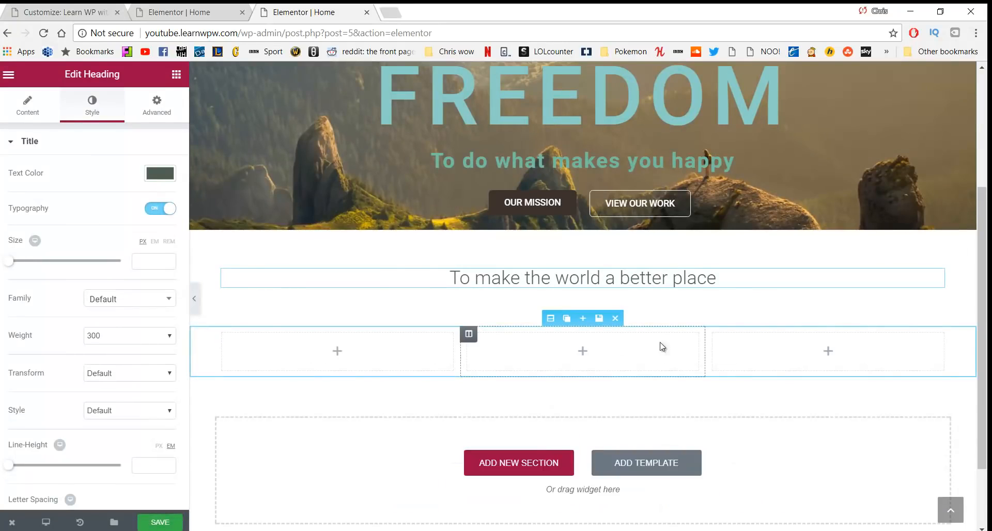
click(177, 77)
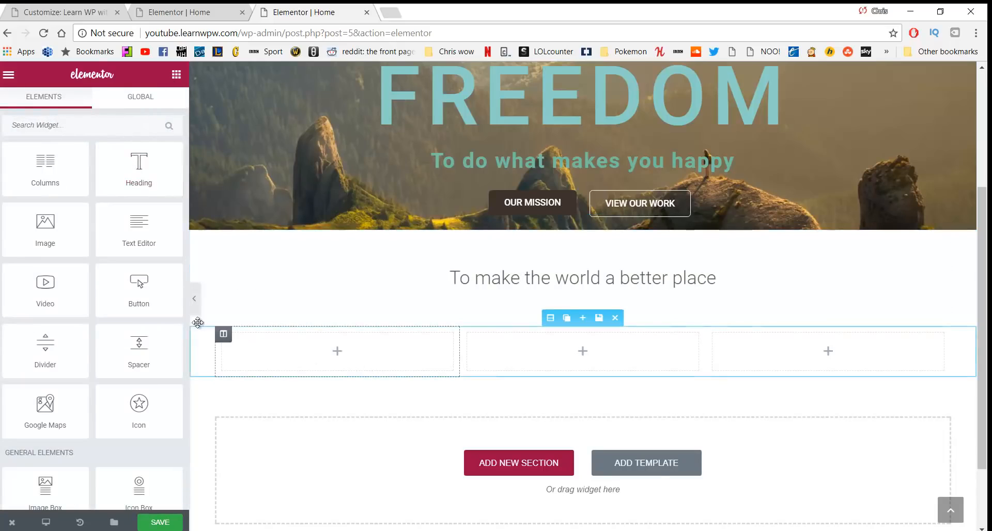
drag(45, 222, 313, 346)
scroll(659, 363, down, 3)
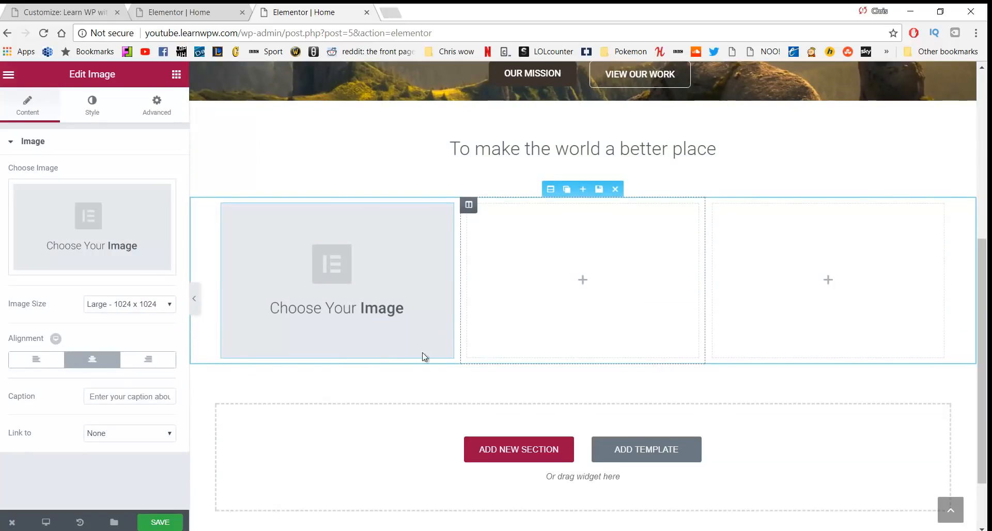
Add a text block under the image and centre its paragraph
click(176, 74)
drag(140, 232, 289, 339)
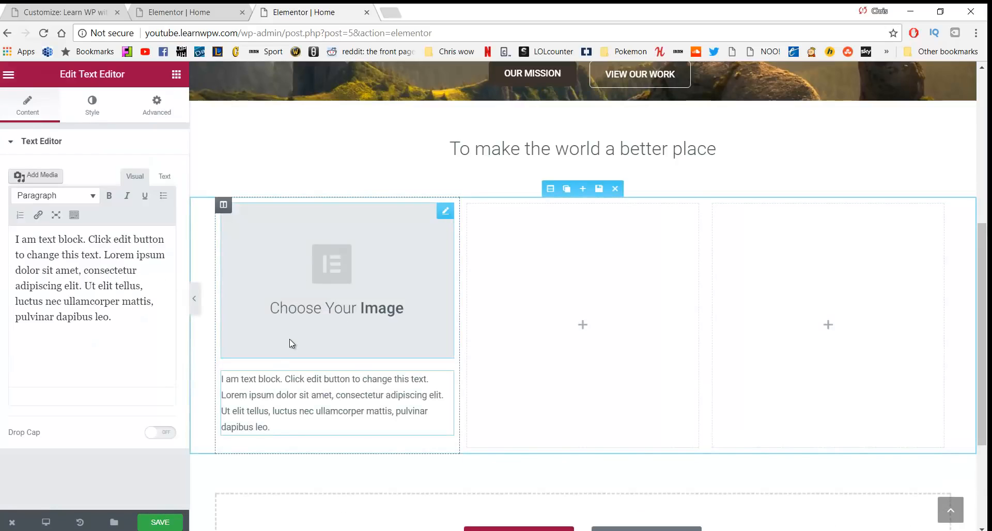
click(281, 428)
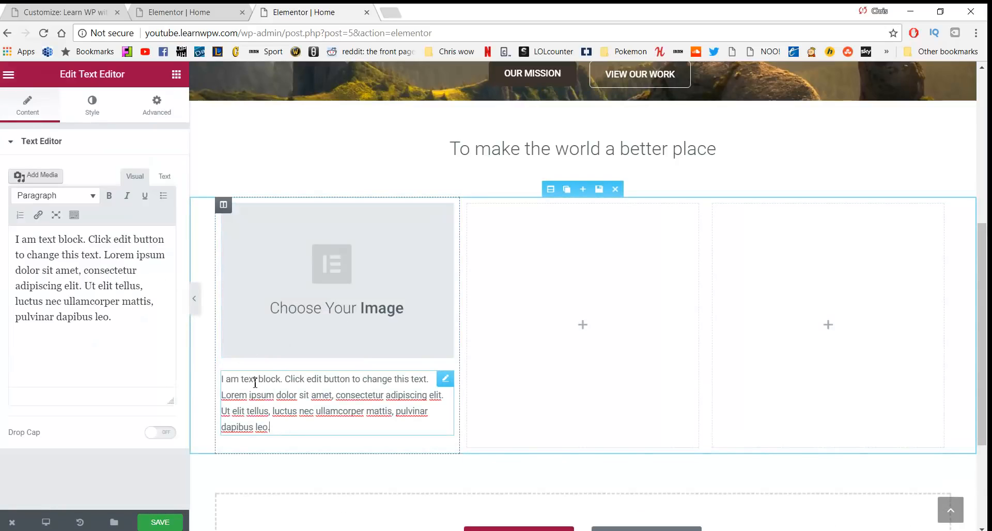
click(73, 216)
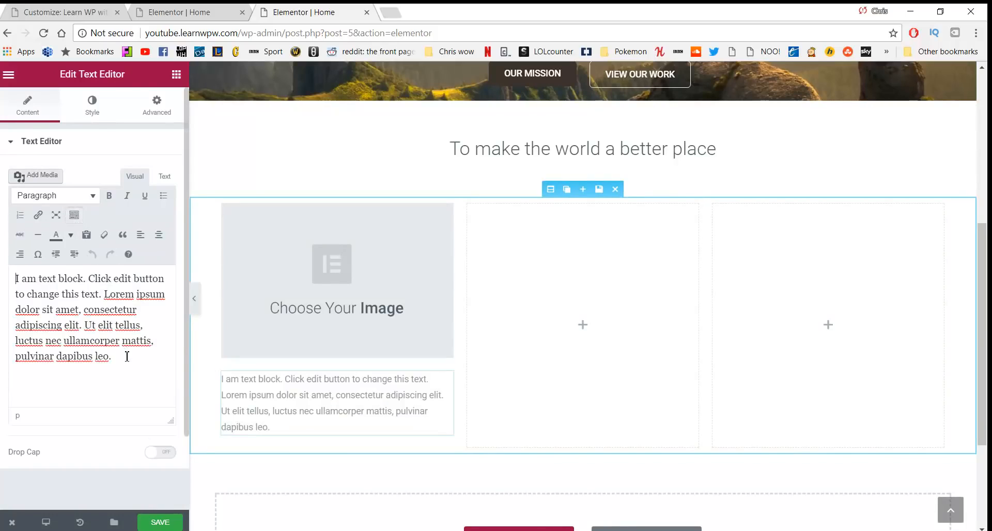
drag(124, 356, 15, 279)
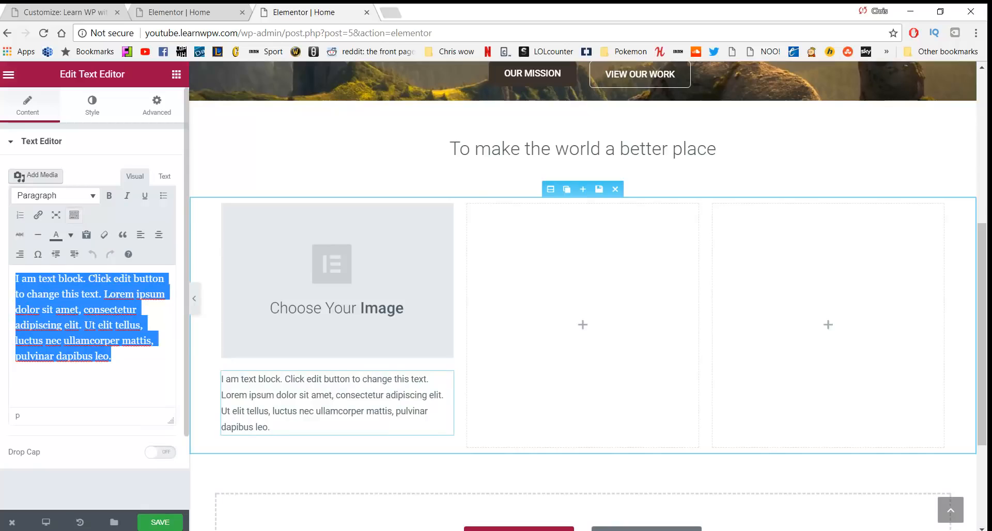
click(157, 235)
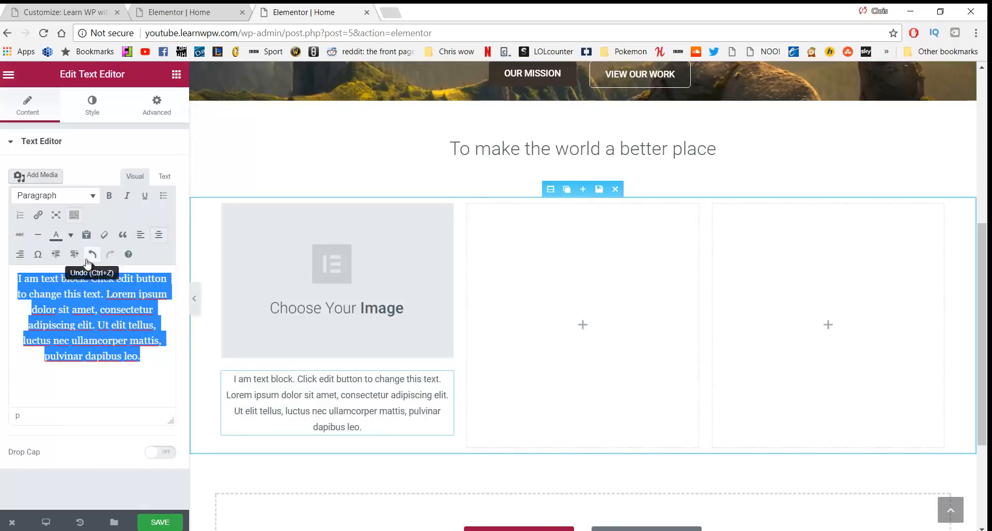
Give the text block 20 px left and right padding and add a centred Click me button below
click(155, 110)
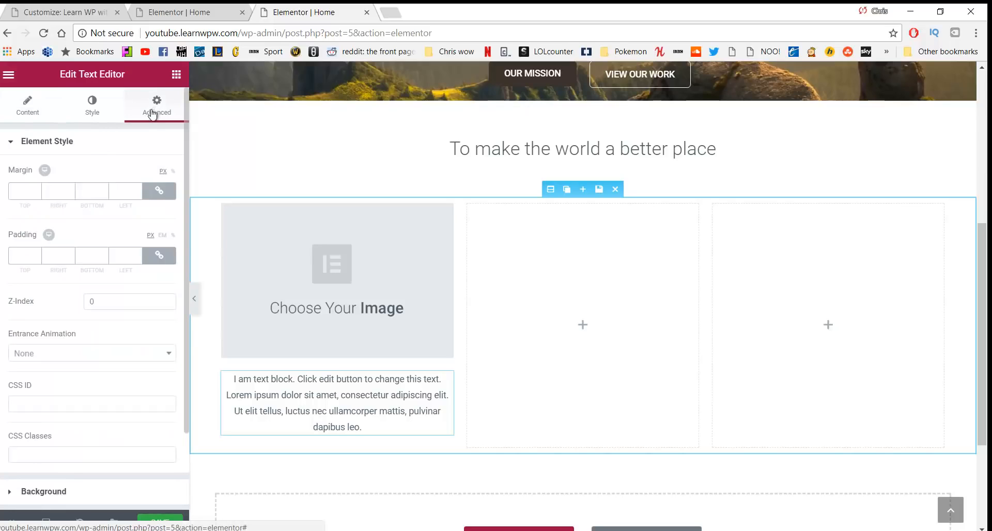
click(158, 257)
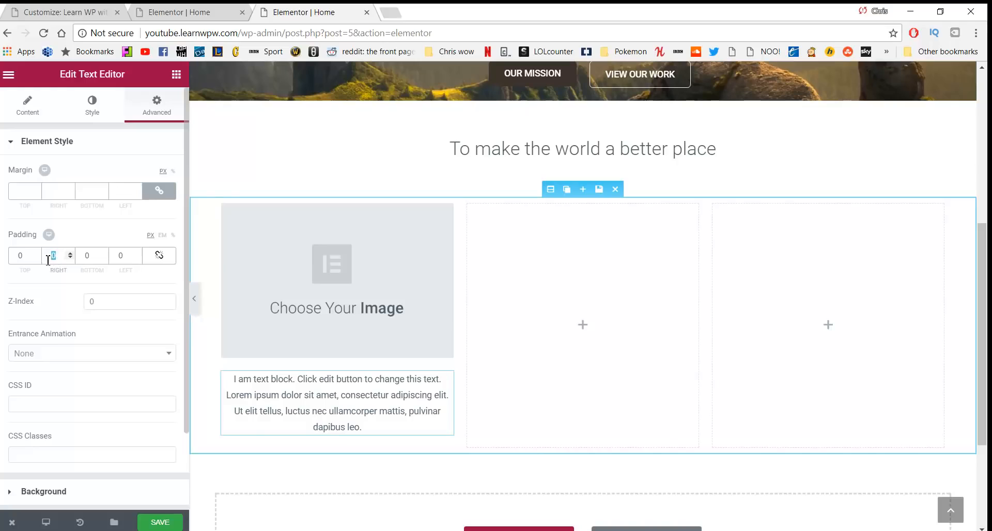
text(20)
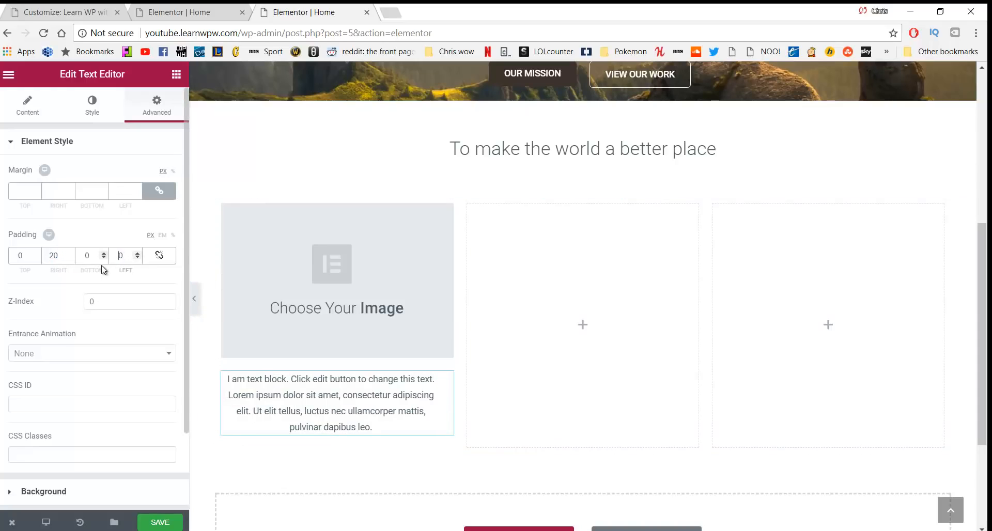
text(20)
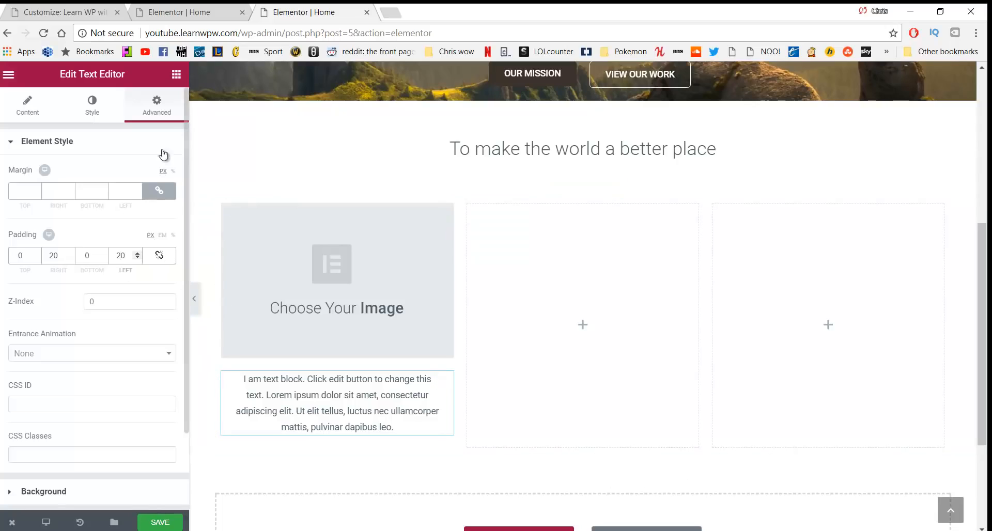
click(173, 74)
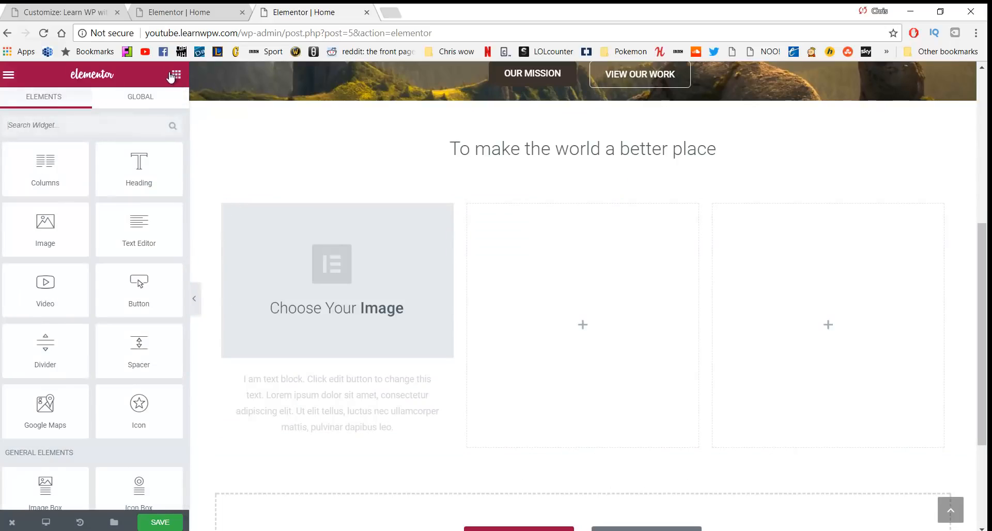
drag(137, 284, 331, 448)
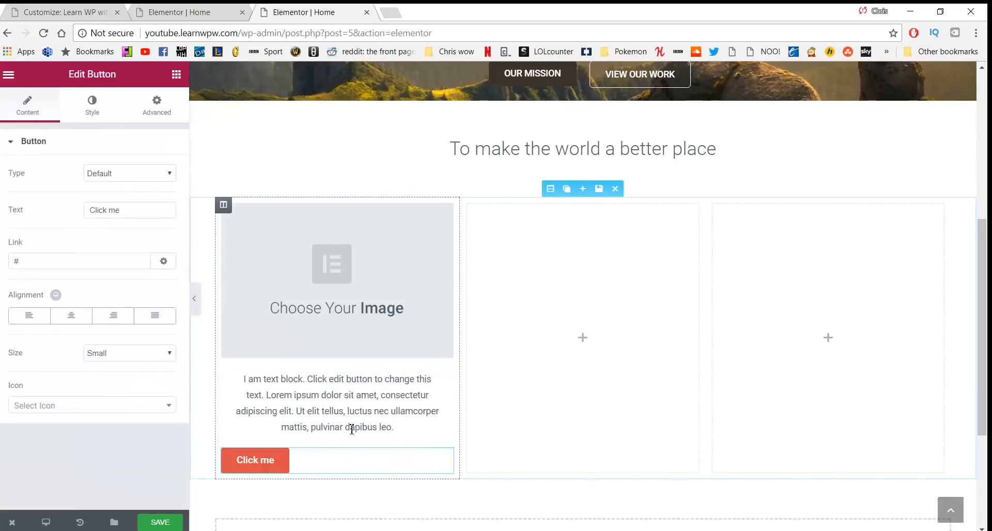
click(72, 315)
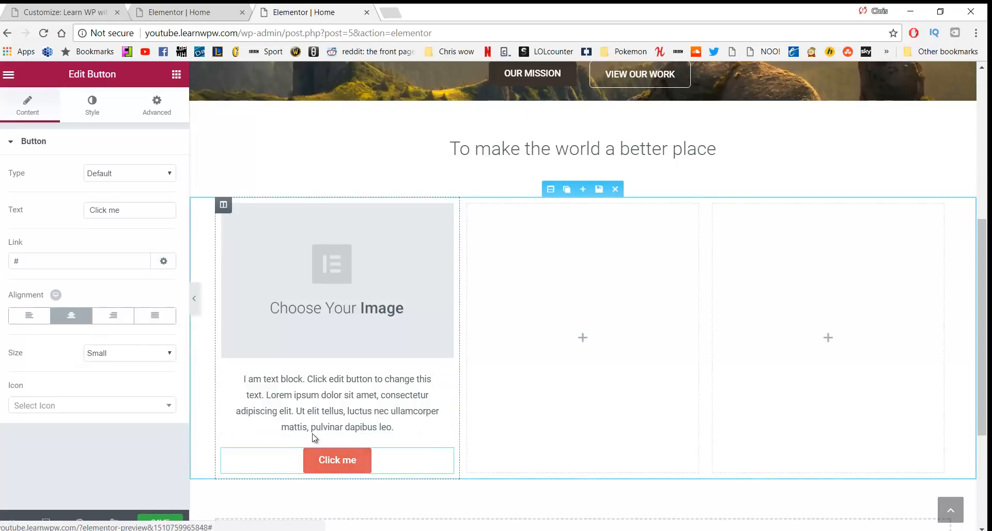
Give the Click me button a dark background colour in its Style settings
scroll(331, 307, up, 3)
scroll(332, 307, down, 3)
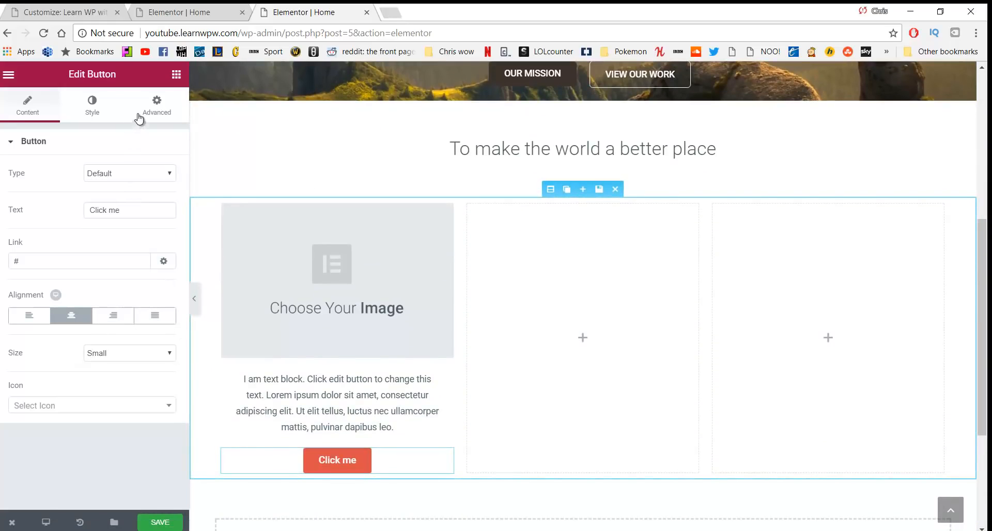
click(154, 109)
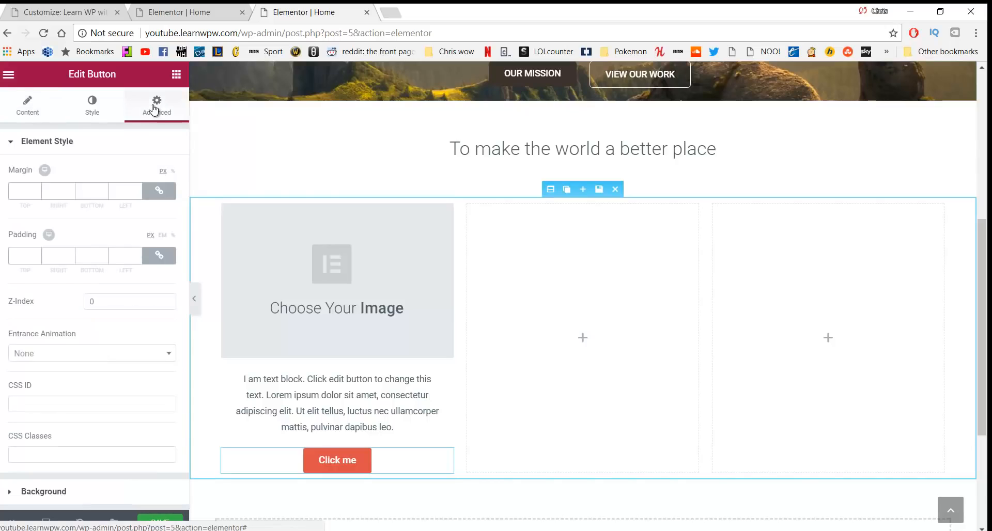
click(99, 108)
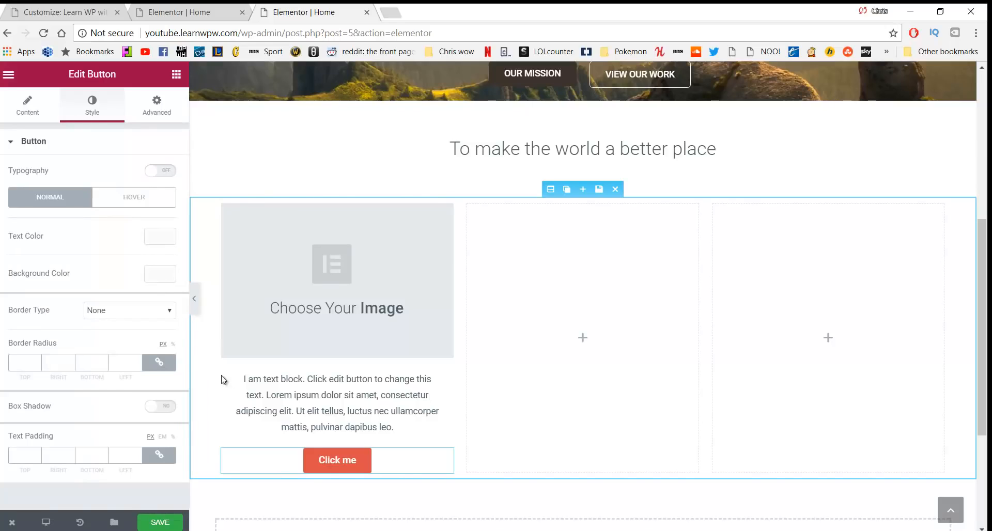
click(160, 274)
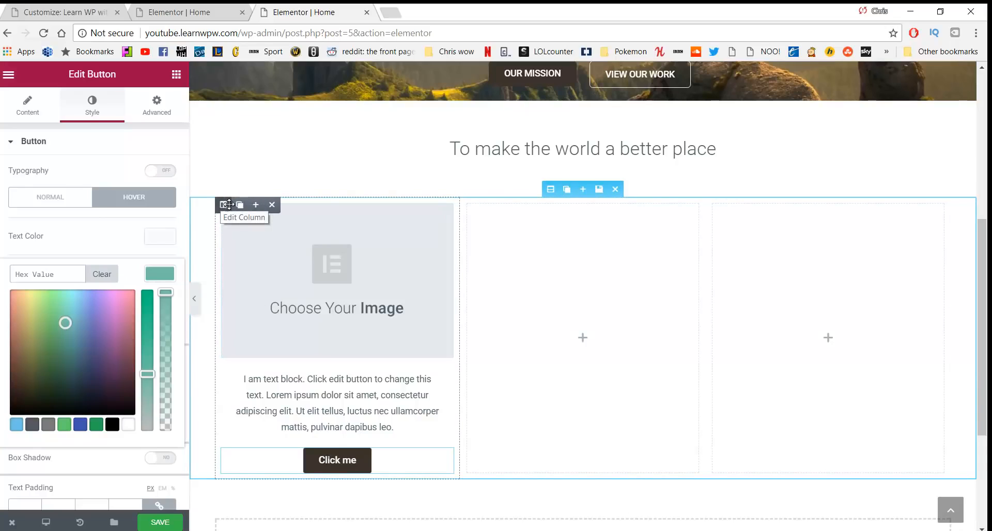
Duplicate the first column twice and drag the copies into place
click(239, 206)
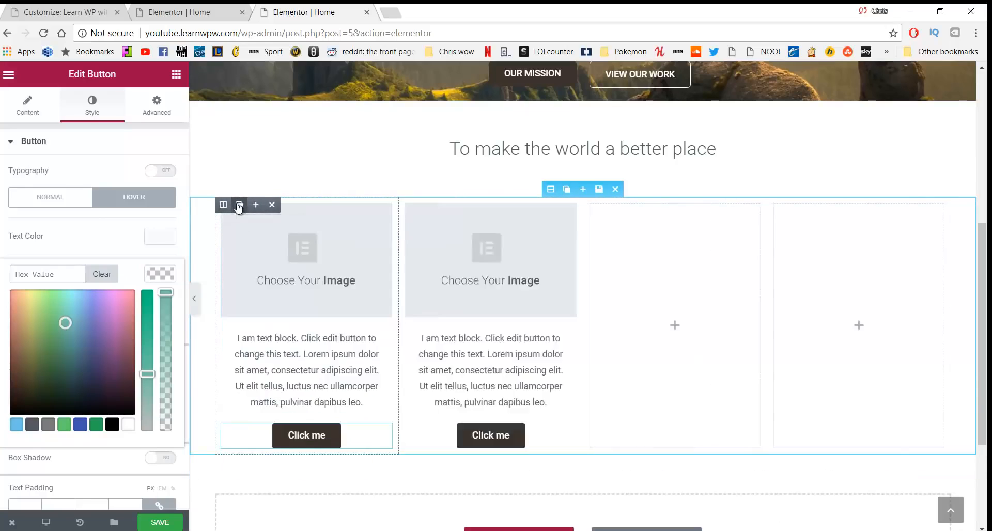
click(239, 207)
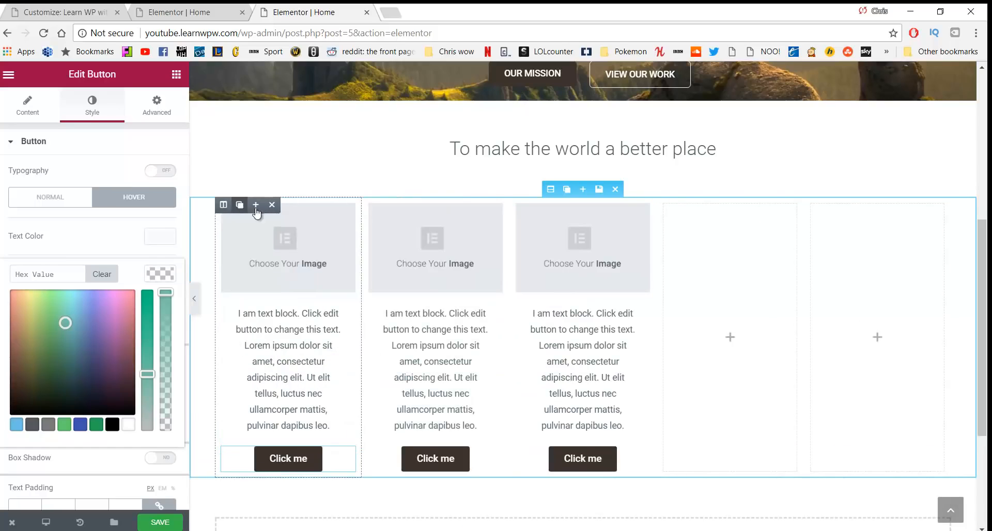
drag(551, 223, 660, 219)
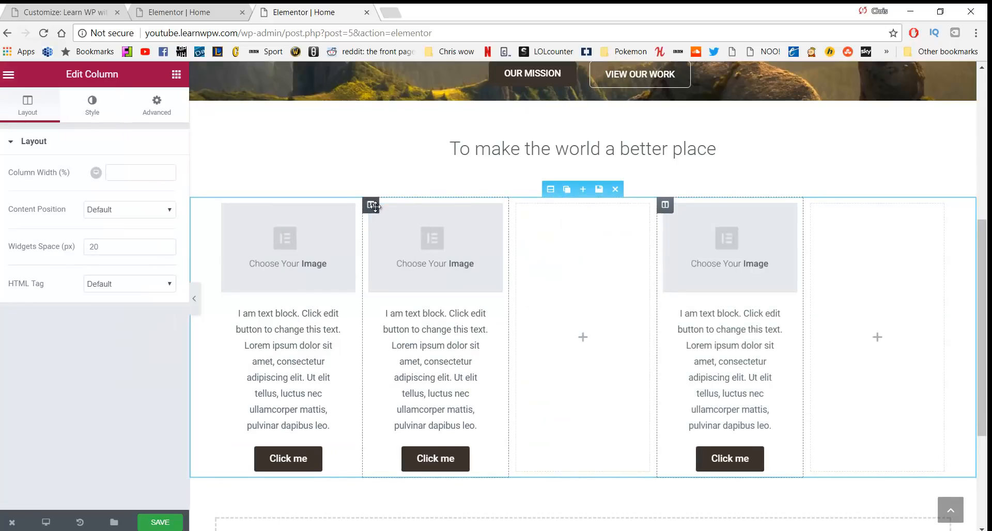
drag(370, 205, 519, 218)
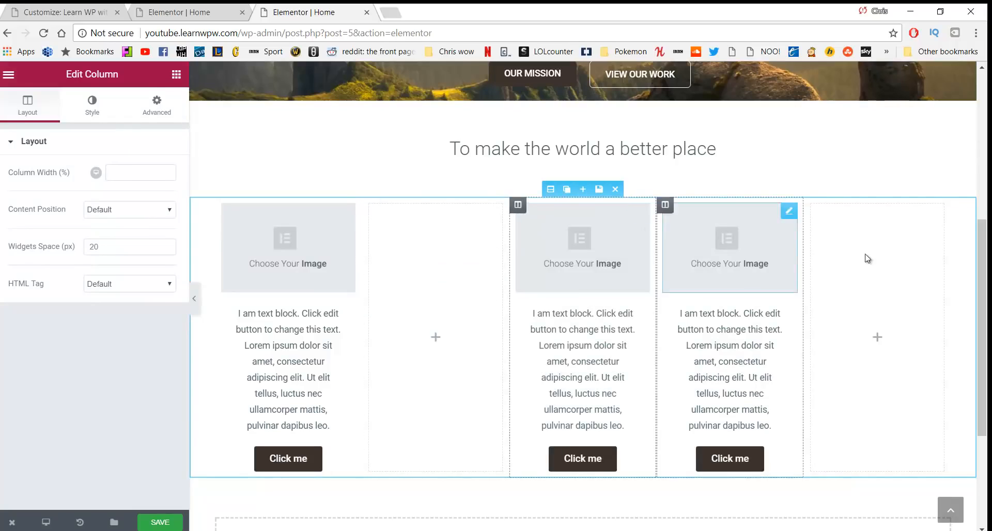
Delete the leftover empty columns so three filled columns remain
click(886, 252)
mouse_move(817, 206)
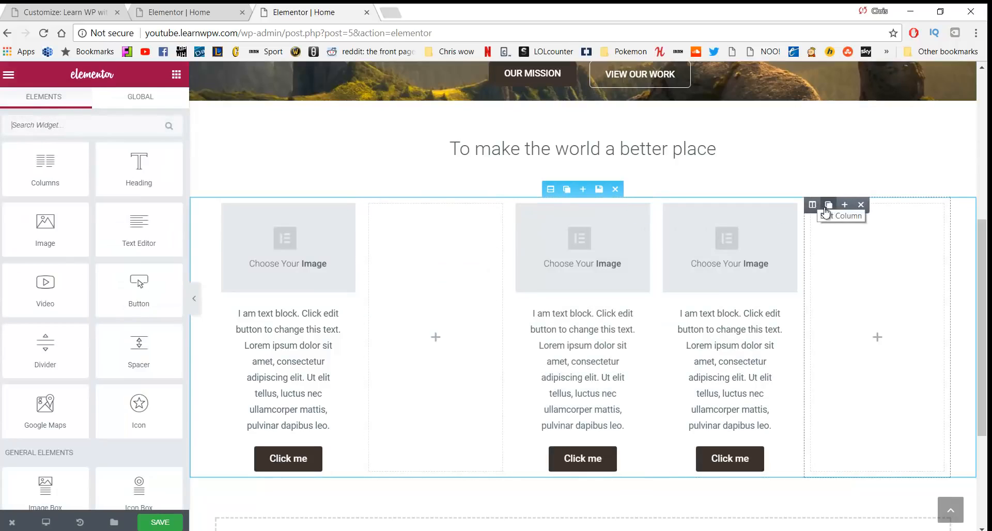
click(861, 205)
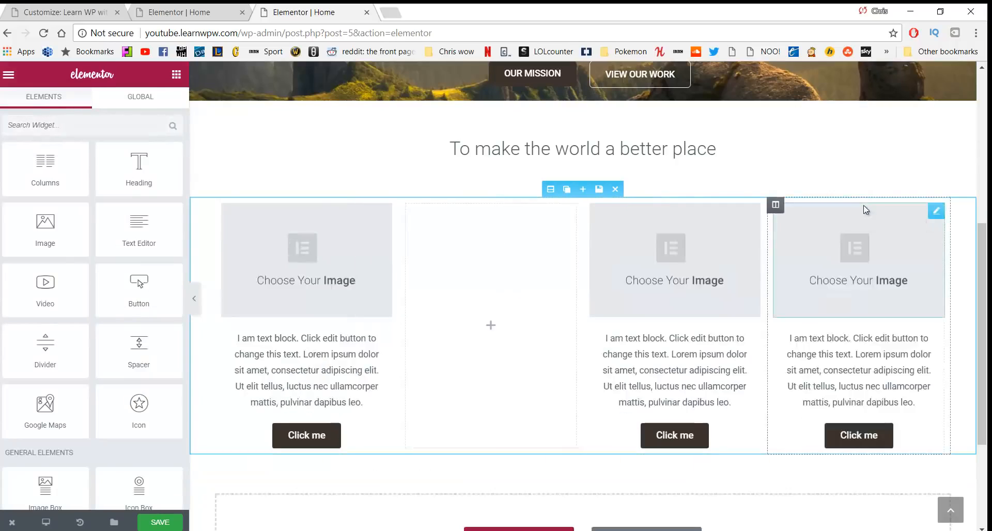
click(416, 209)
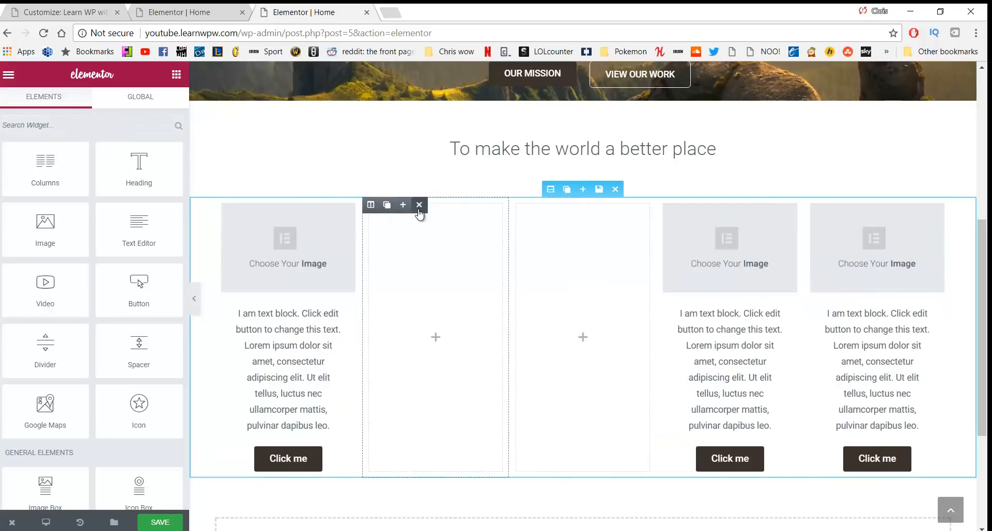
click(419, 206)
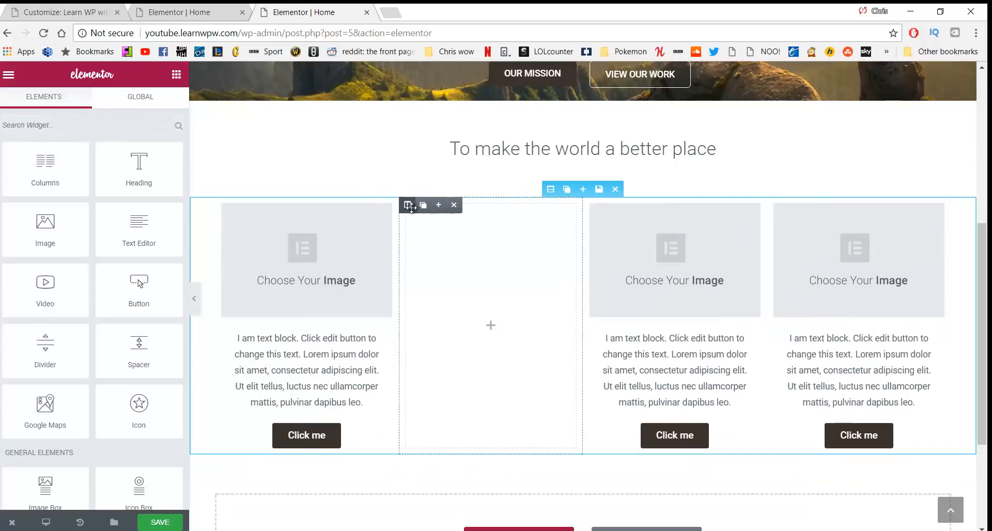
click(455, 206)
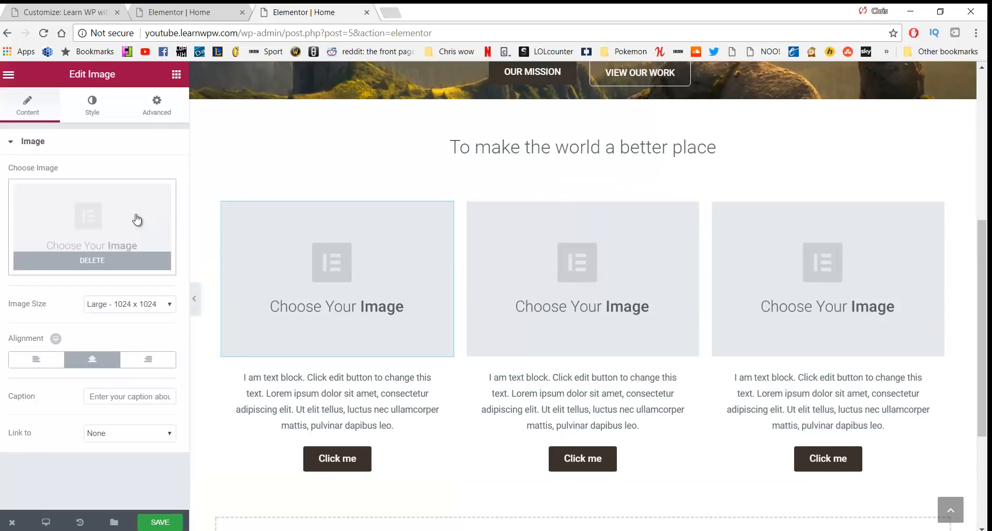
Insert the aerial trees photo into the first column's image widget
click(96, 221)
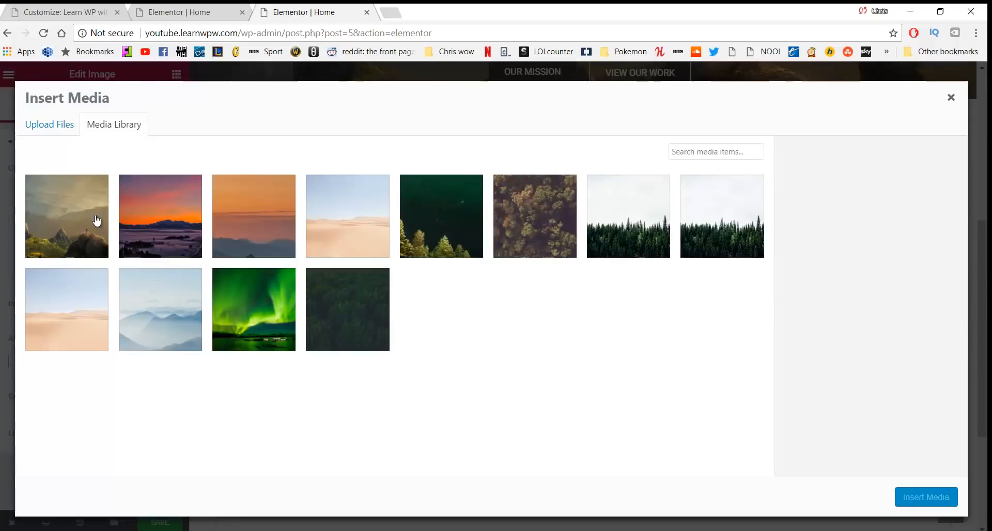
click(545, 217)
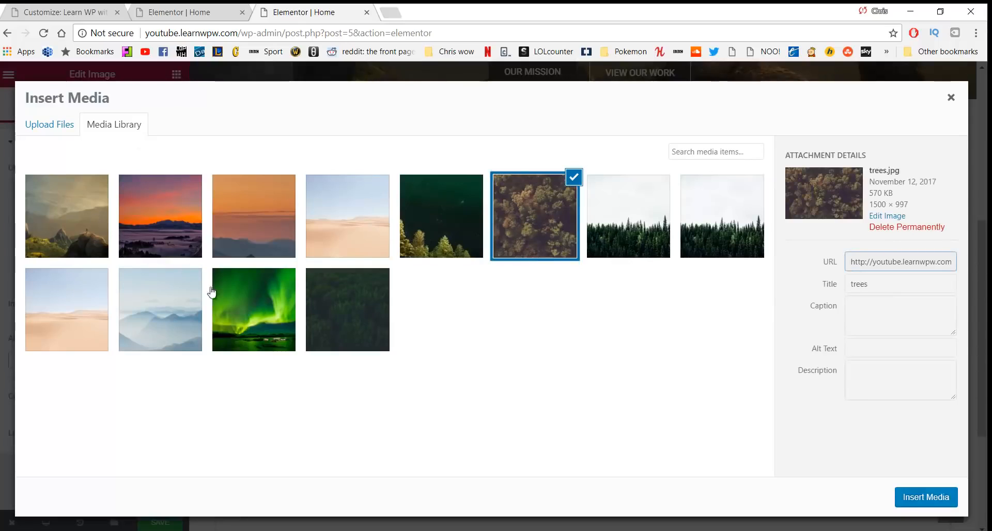
click(49, 125)
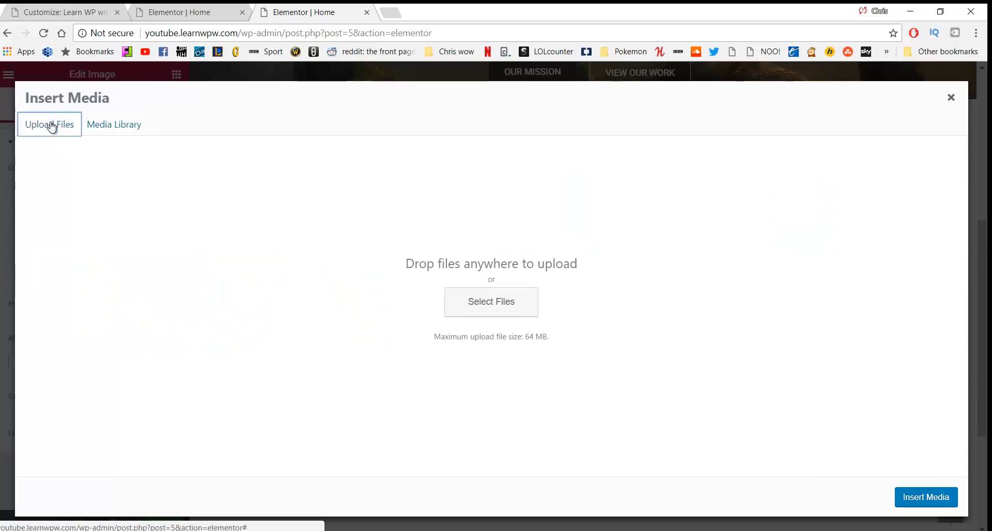
click(114, 127)
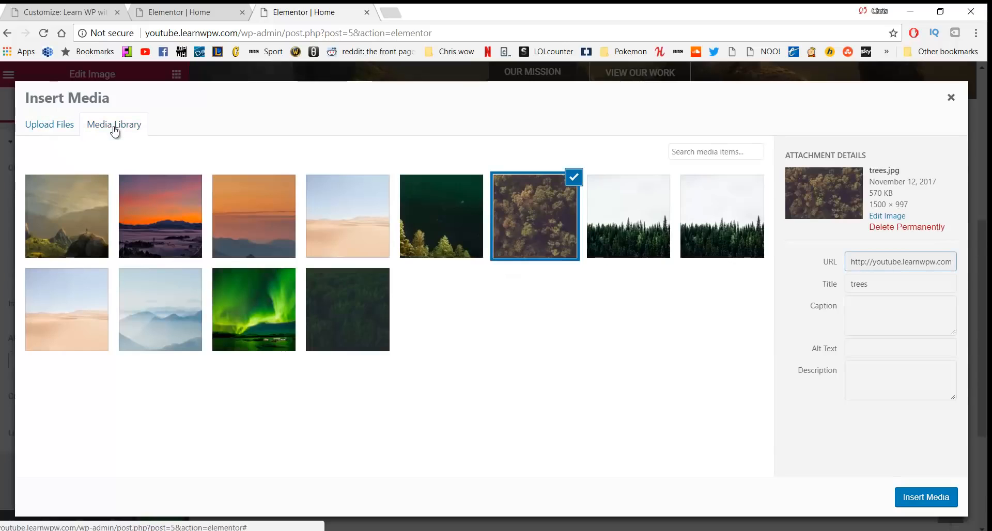
click(918, 501)
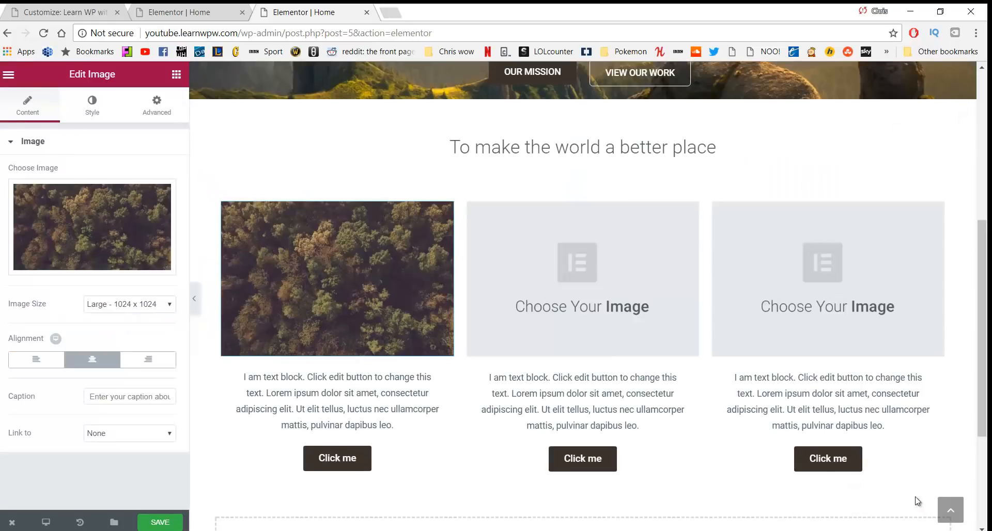
Set the middle column image to the misty mountains photo and the third to the pine forest
click(557, 264)
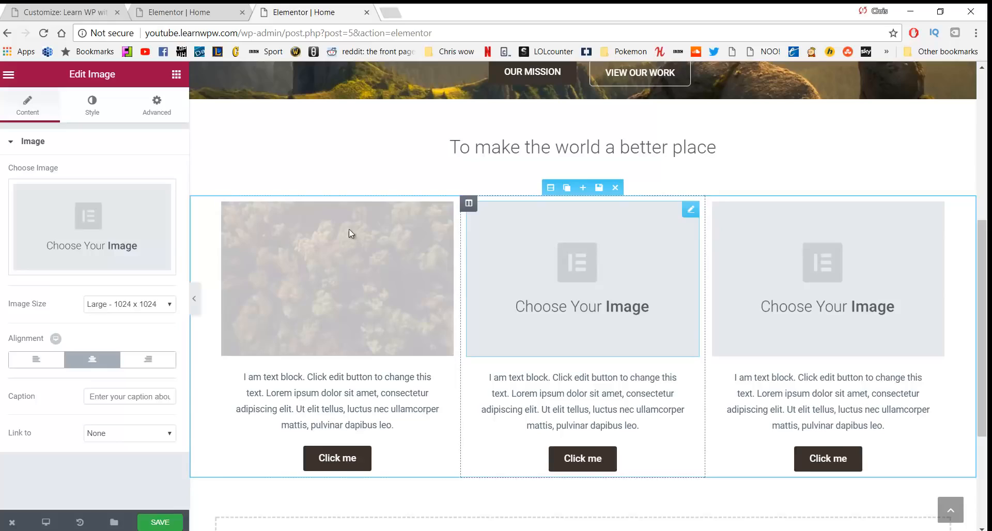
click(157, 225)
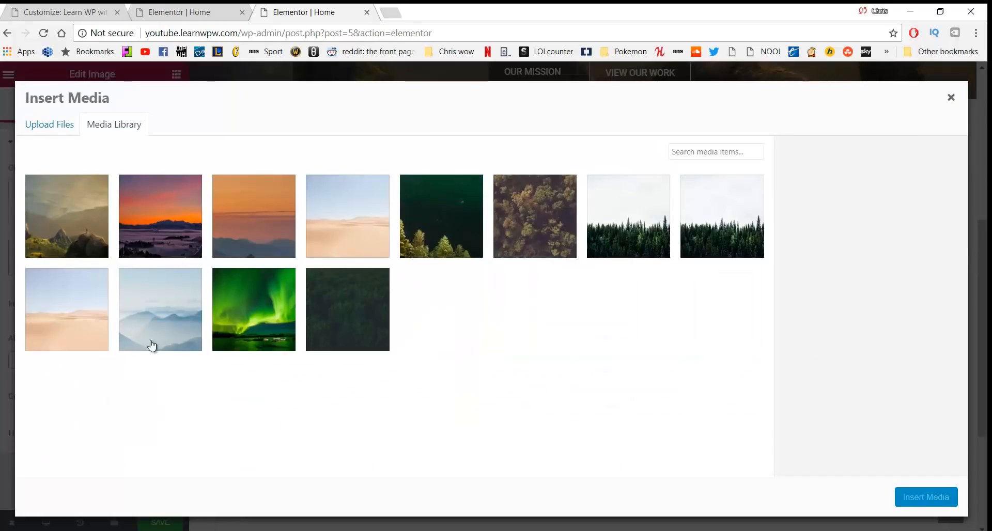
click(169, 313)
click(924, 501)
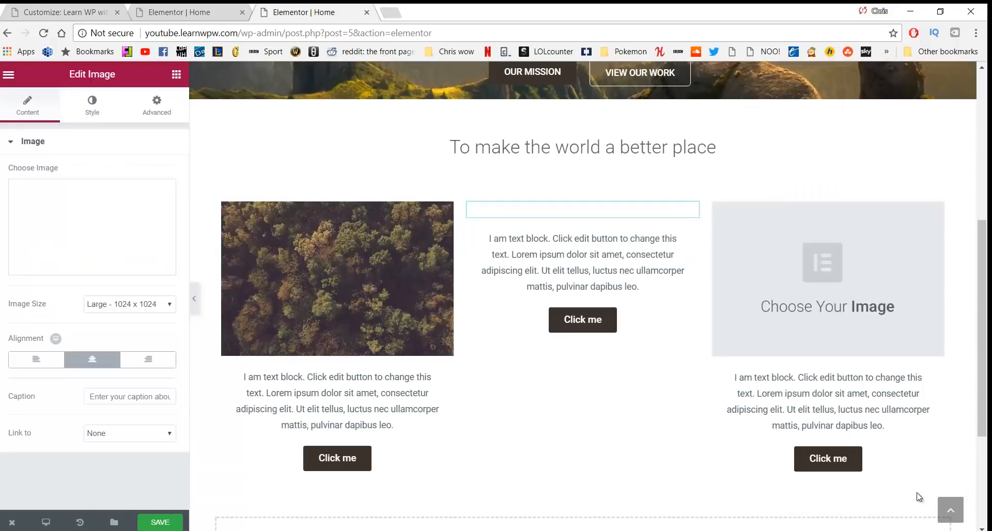
click(787, 268)
click(111, 232)
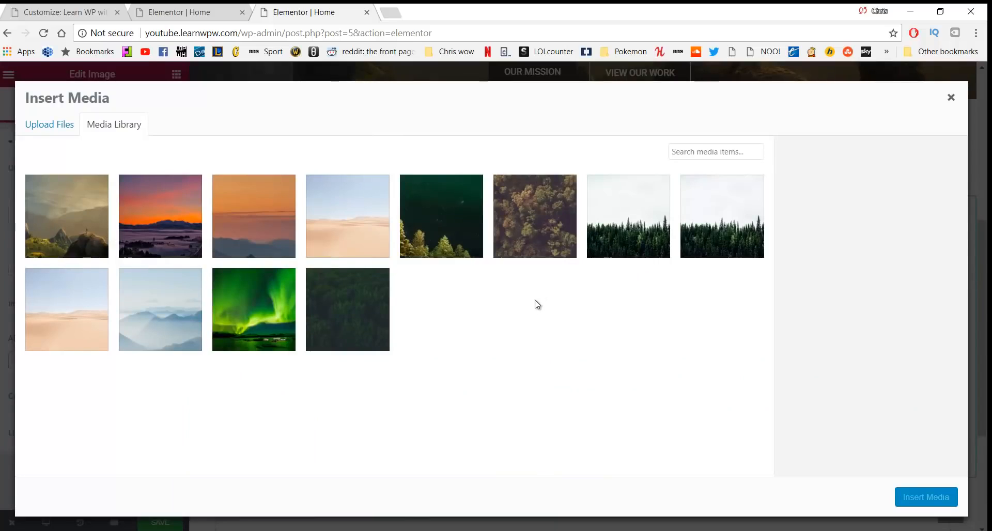
click(628, 226)
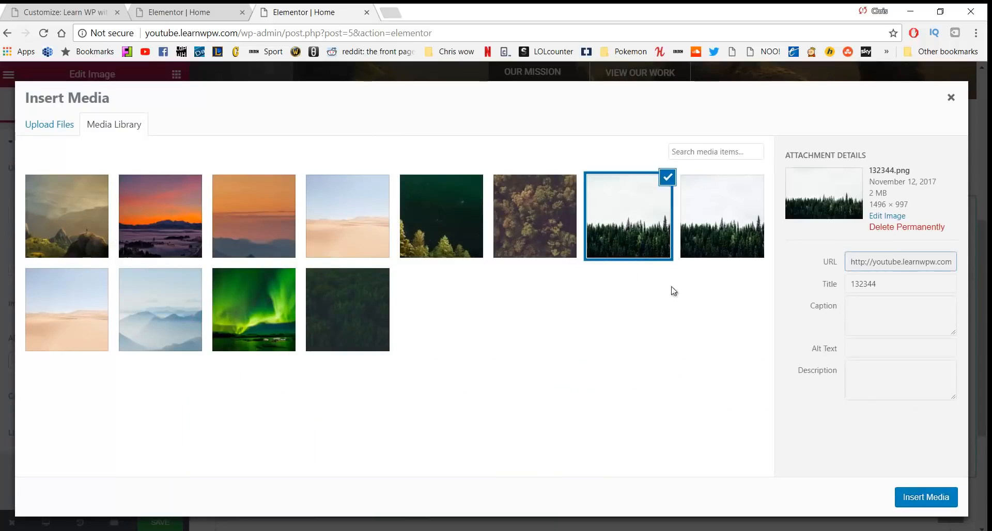
click(925, 494)
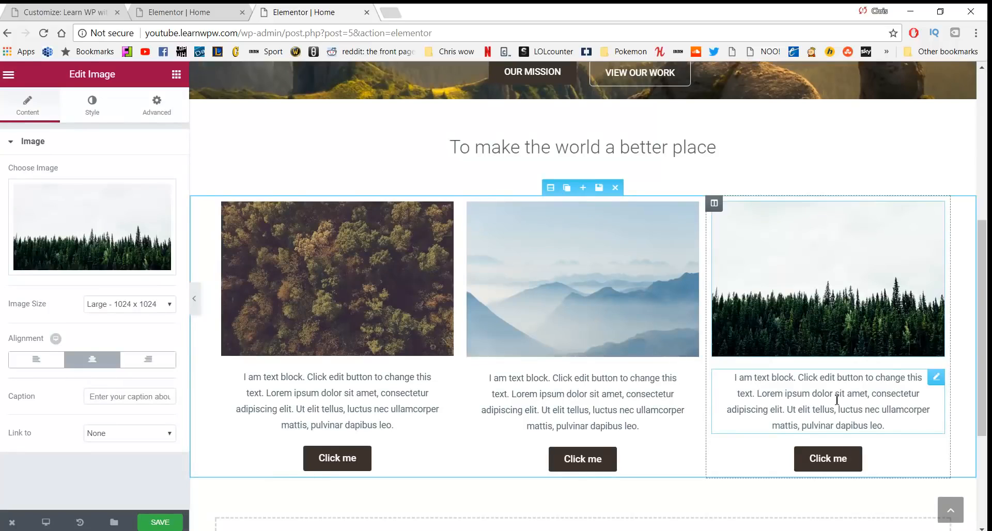
Replace the first column's placeholder text with 'Services' on its own line
click(322, 403)
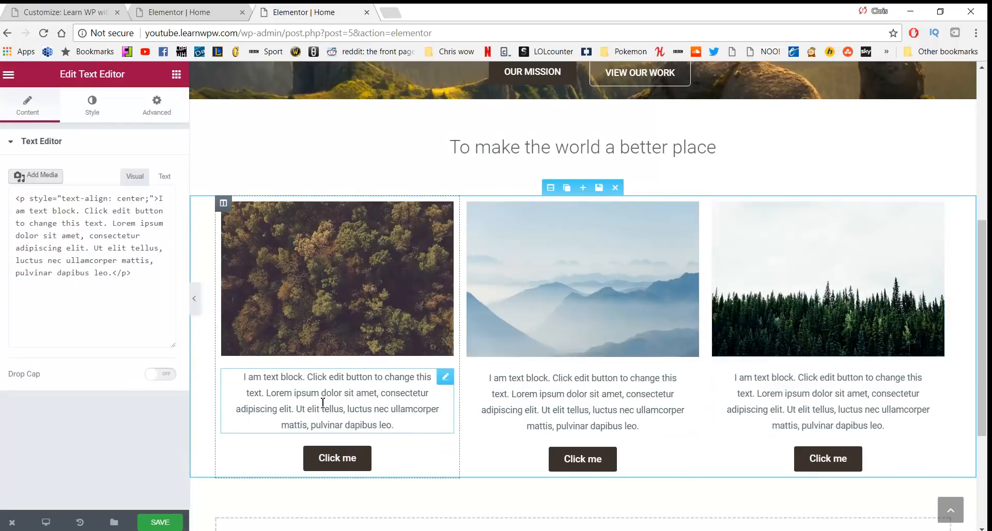
click(393, 433)
drag(394, 425, 245, 379)
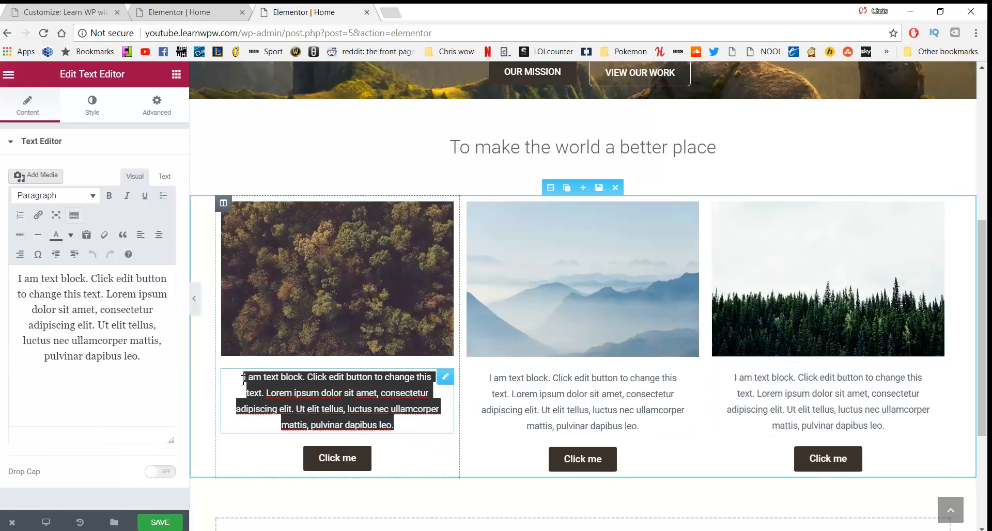
text(Ser)
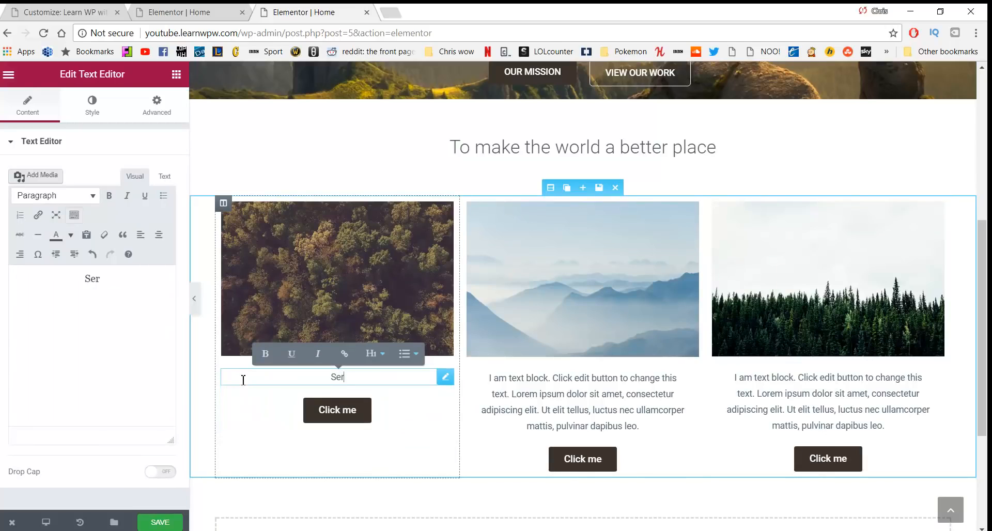
text(vices)
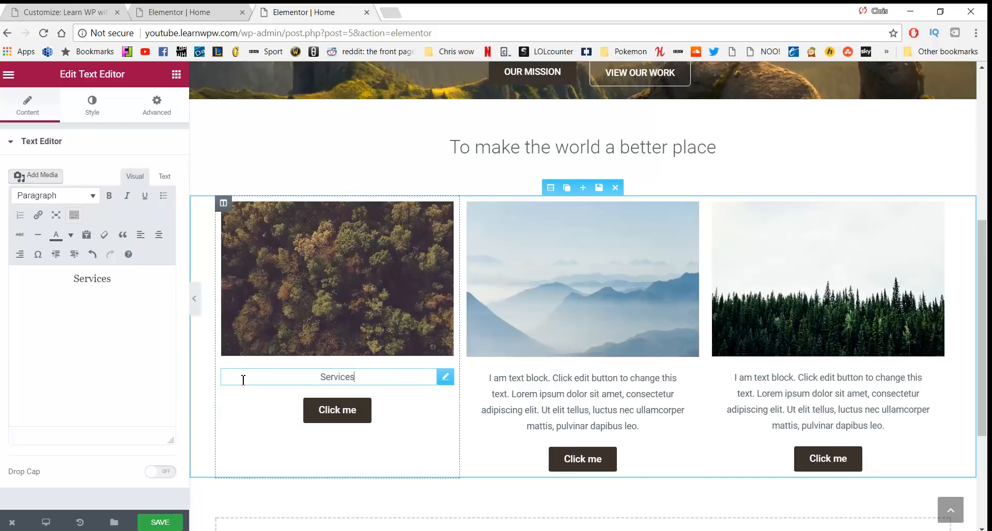
key(Return)
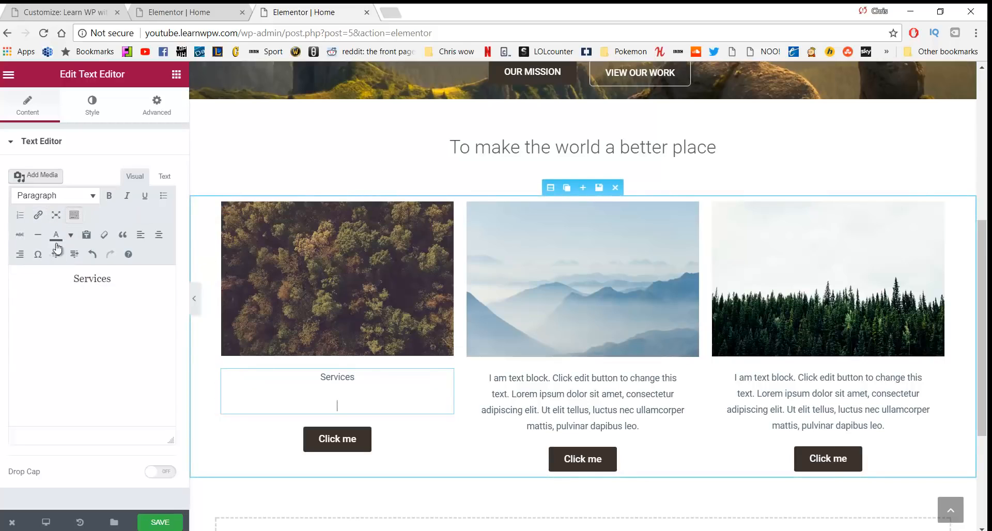
Paste the relaxation description as plain text, capitalising its opening W
click(89, 237)
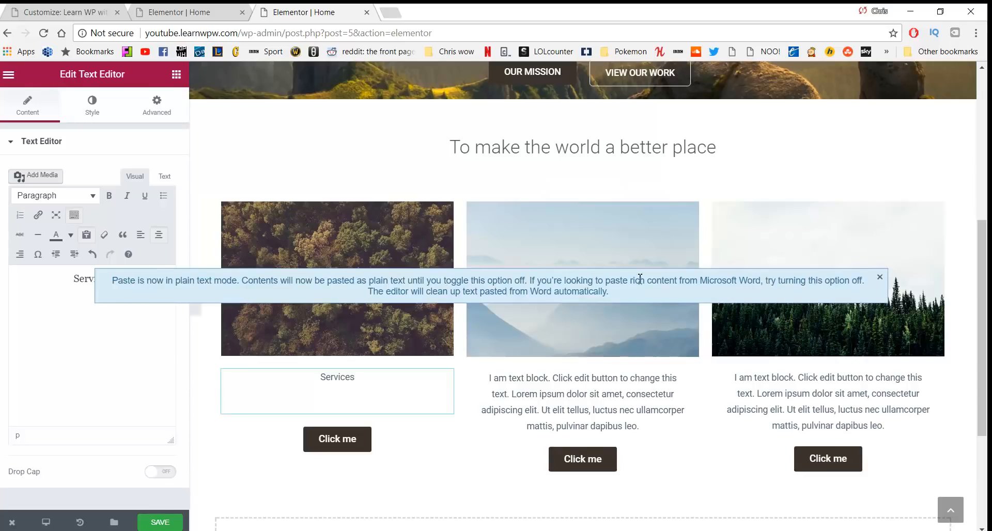
click(880, 277)
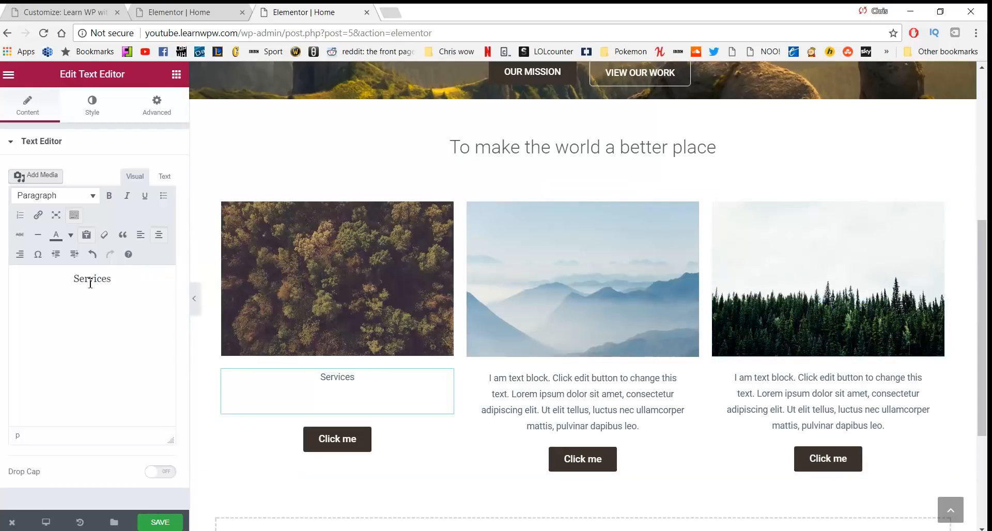
text(we help you relax so you can go and begin your your. This helps you reflect so you can enjoy your life.)
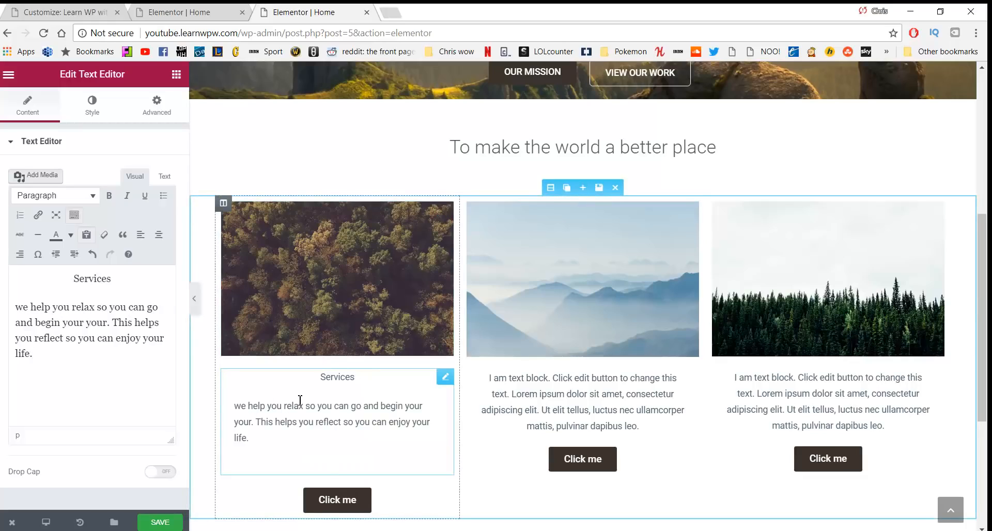
key(BackSpace)
text(W)
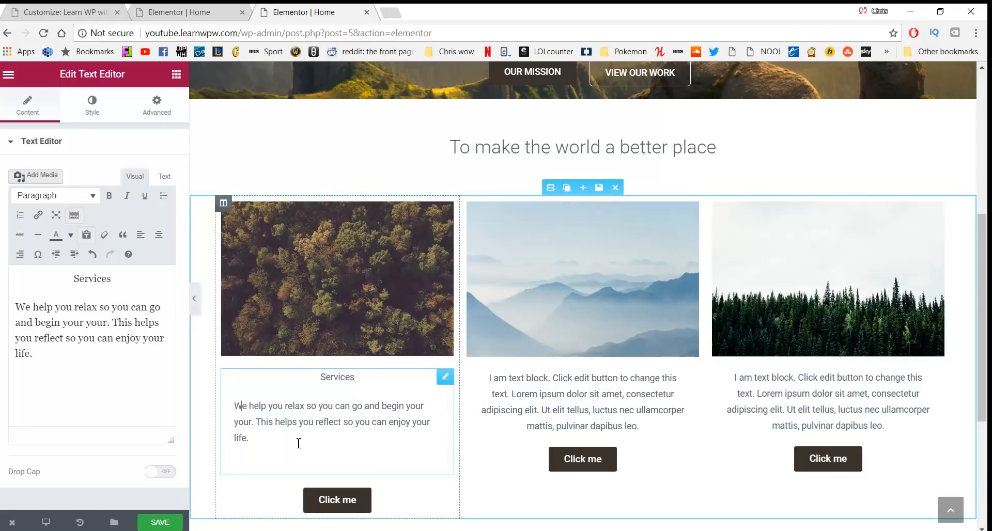
Left-align the paragraph and make 'Services' a centred Heading 3
drag(299, 443, 166, 387)
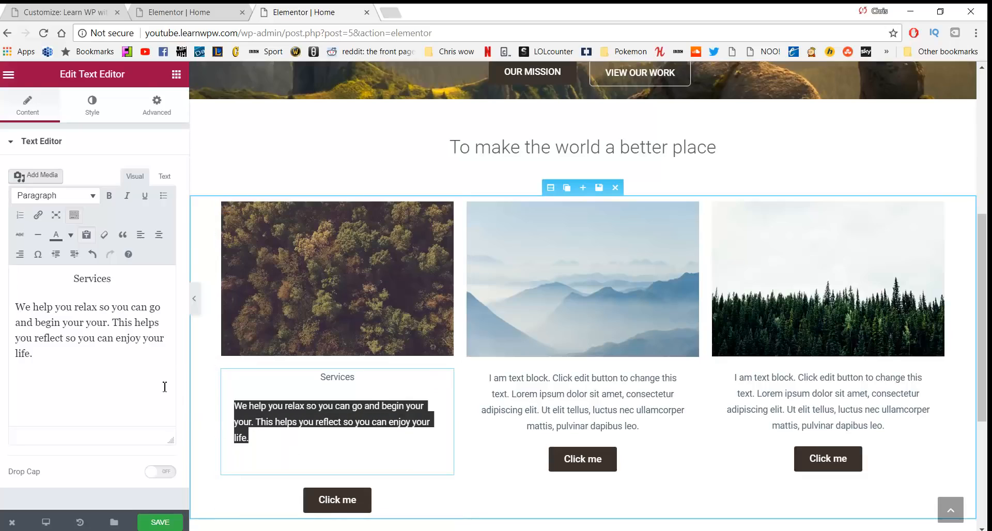
click(158, 237)
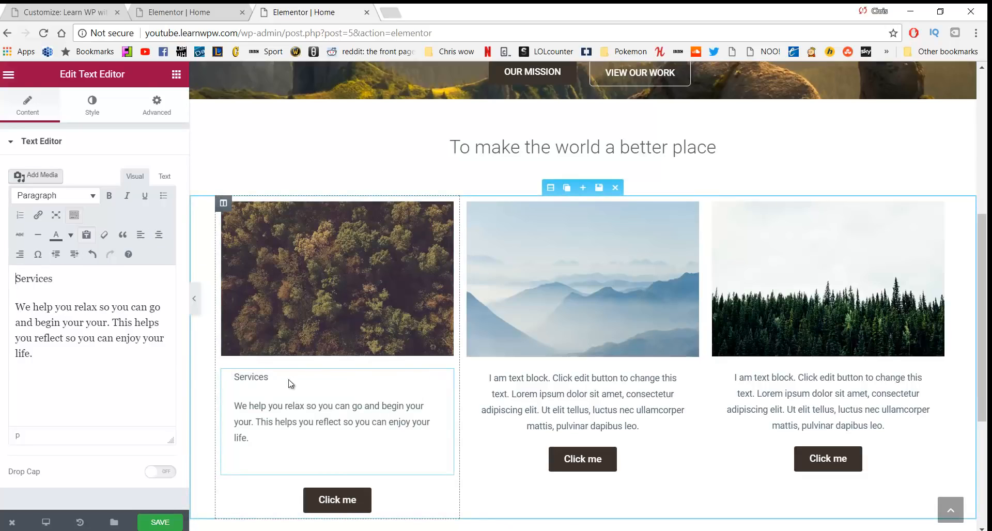
drag(279, 381, 232, 377)
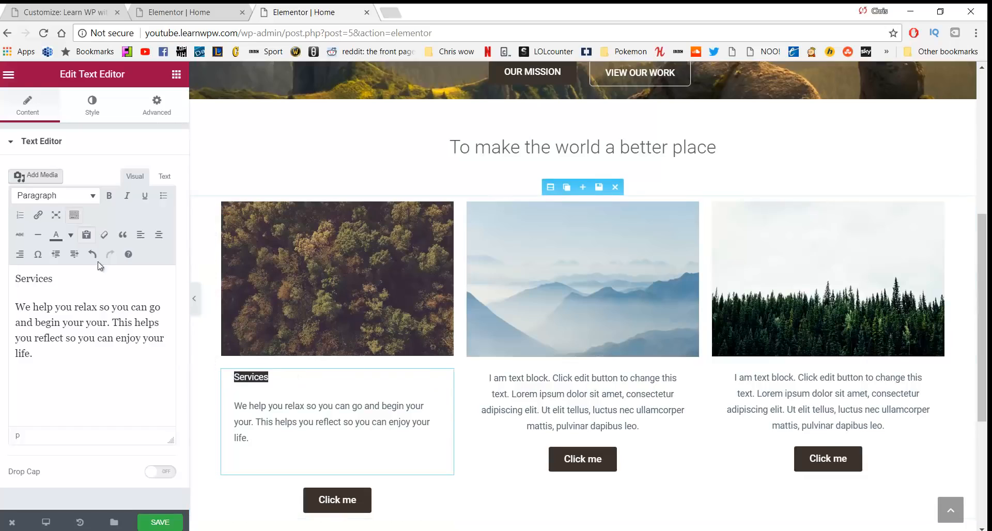
click(77, 199)
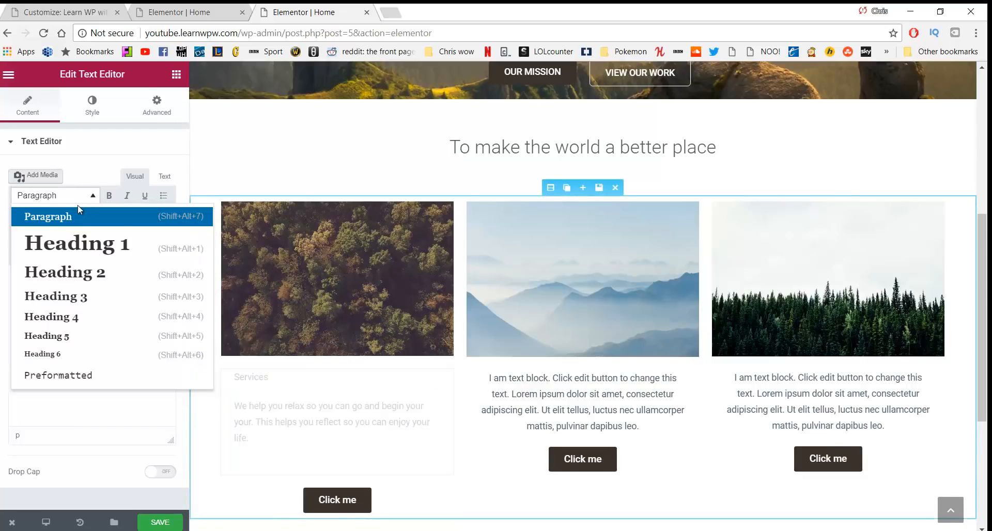
click(72, 296)
click(159, 234)
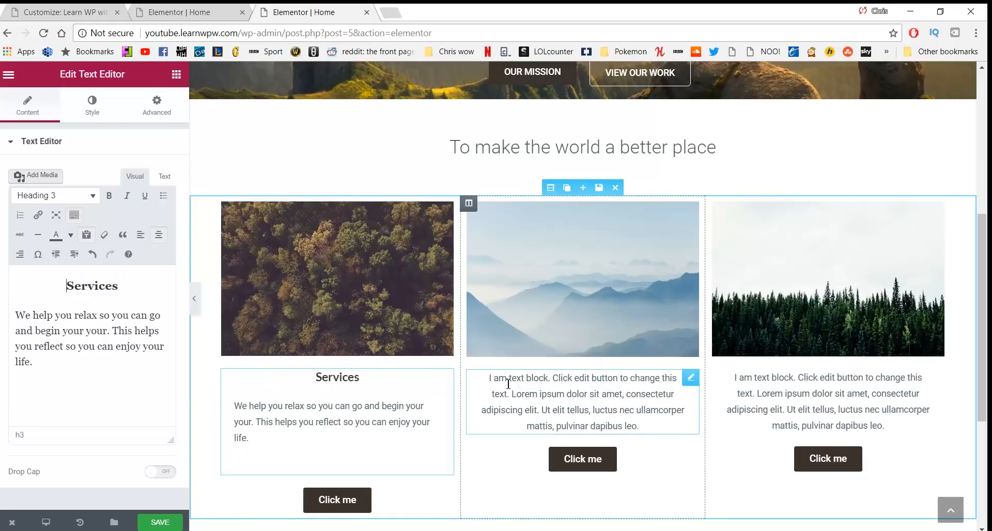
Replace the middle text block with 'Our work' and paste the 'See the work…' paragraph from Notepad below it
click(529, 389)
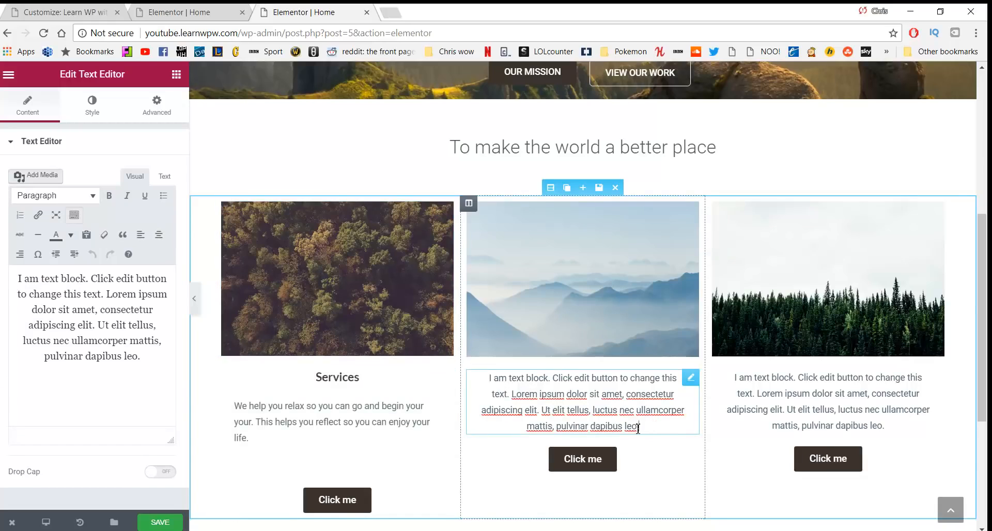
drag(640, 425, 488, 378)
text(Our work)
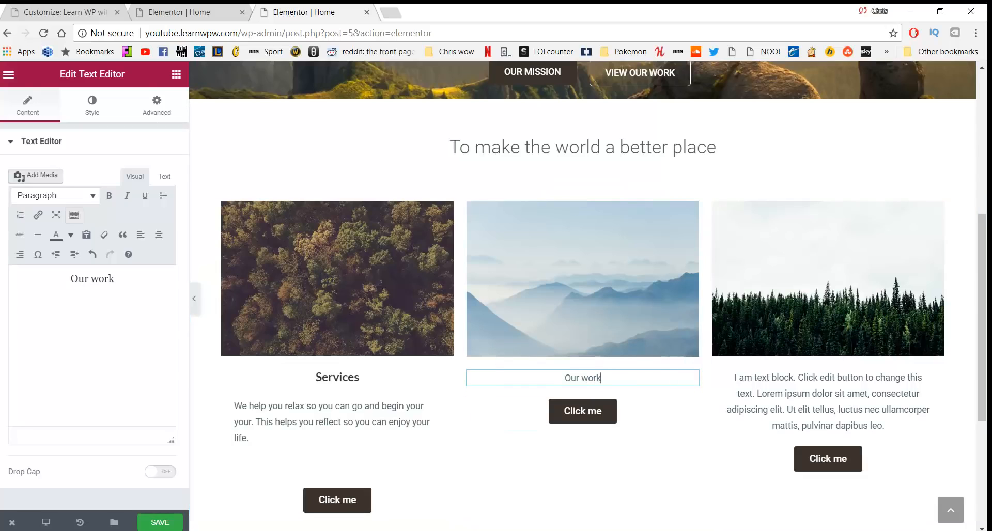
key(alt+Tab)
drag(265, 425, 229, 418)
key(ctrl+c)
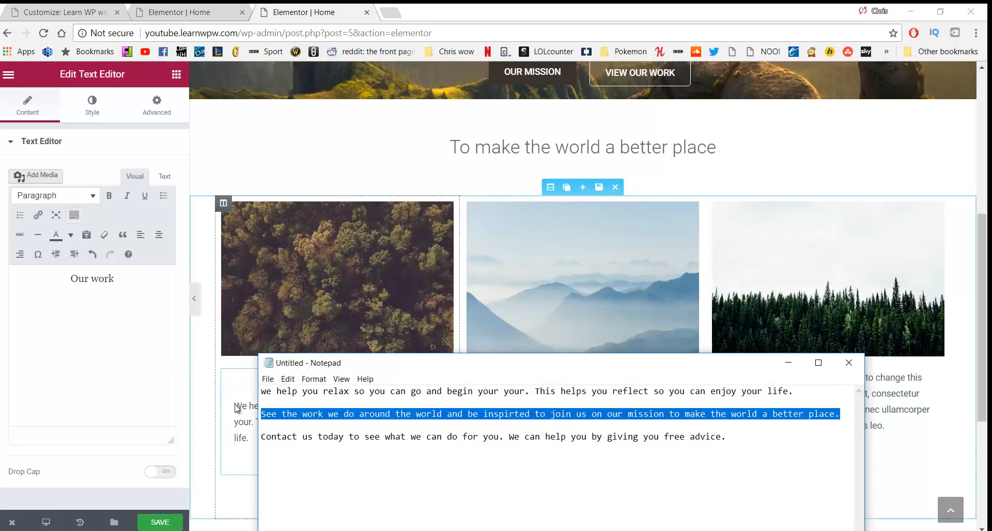
key(alt+Tab)
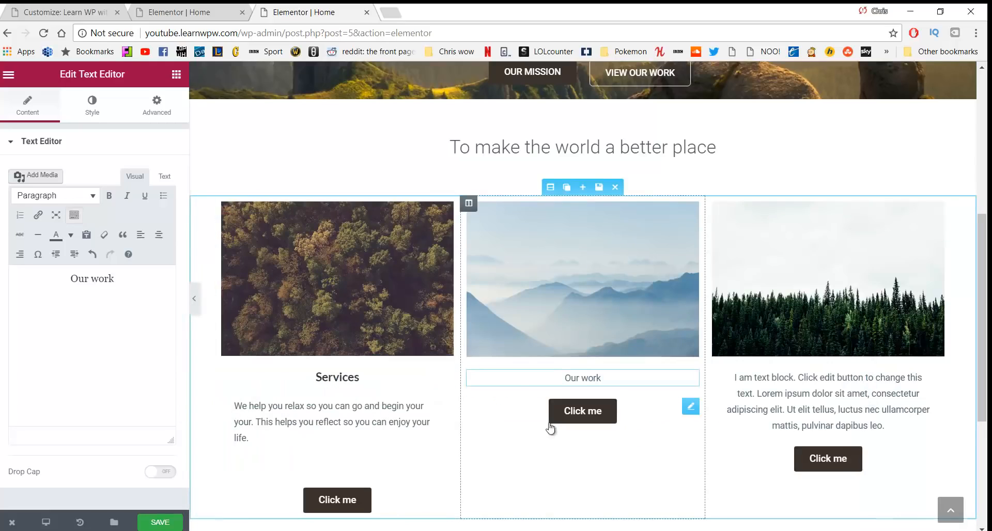
click(627, 380)
key(Return)
key(ctrl+v)
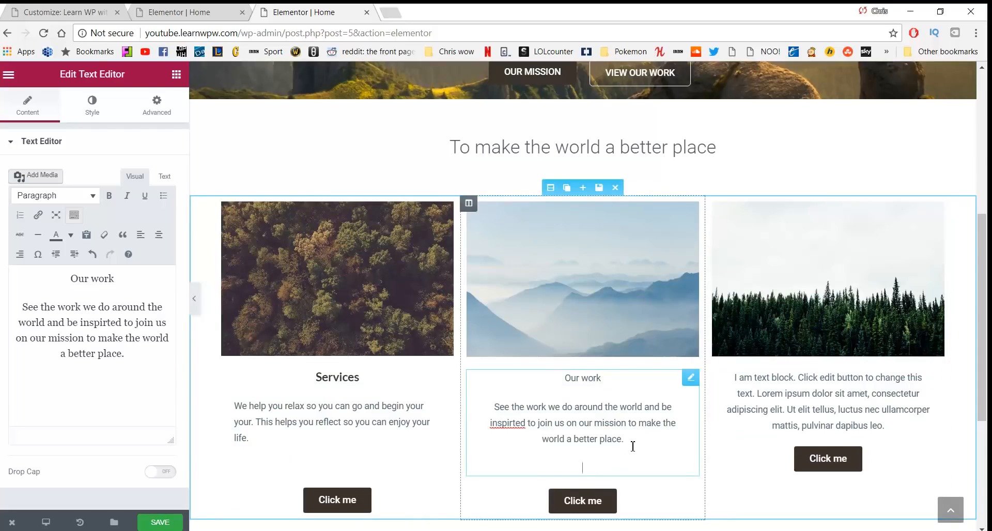
Correct the misspelling 'inspirted' to 'inspired' in the pasted paragraph
drag(633, 447, 475, 419)
click(507, 425)
right_click(507, 428)
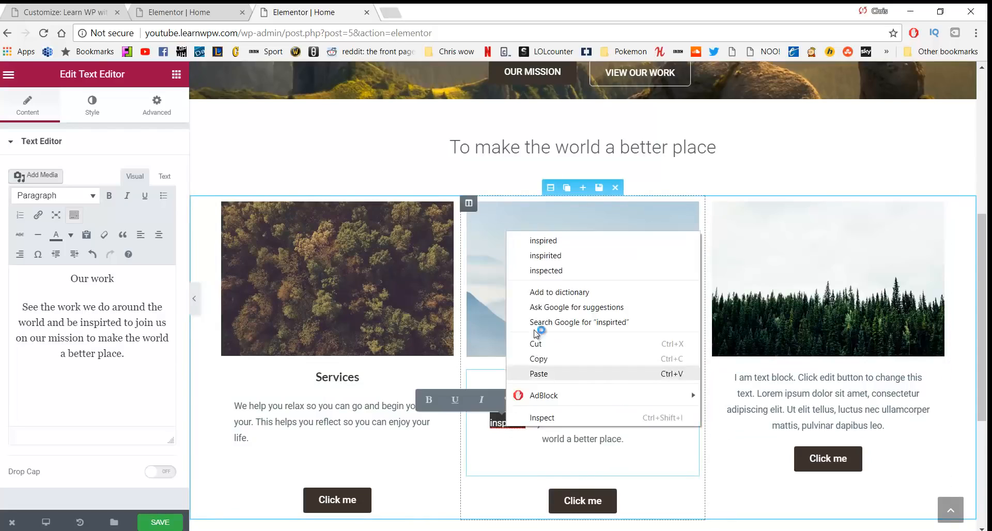
click(549, 241)
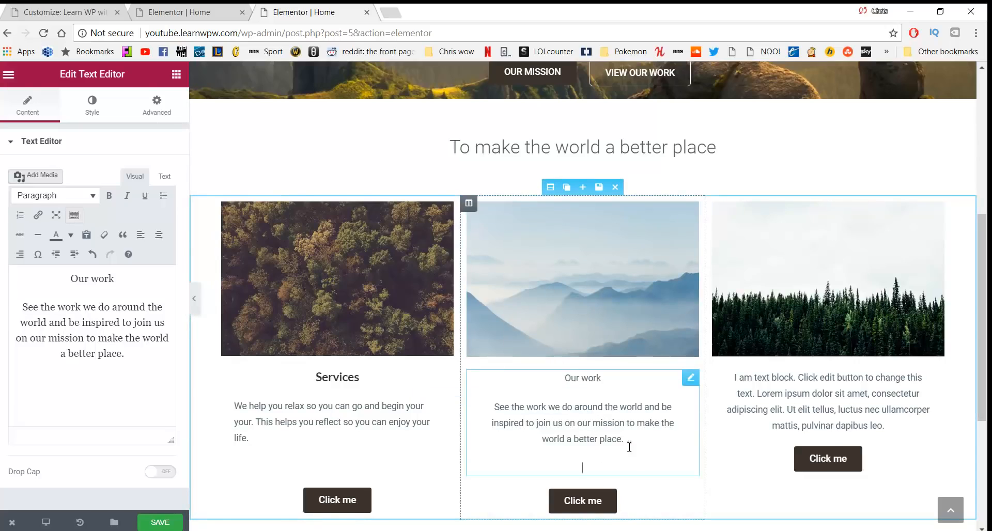
Left-align the Our work paragraph, centre its heading, and select the contact sentence in Notepad
drag(631, 443, 458, 407)
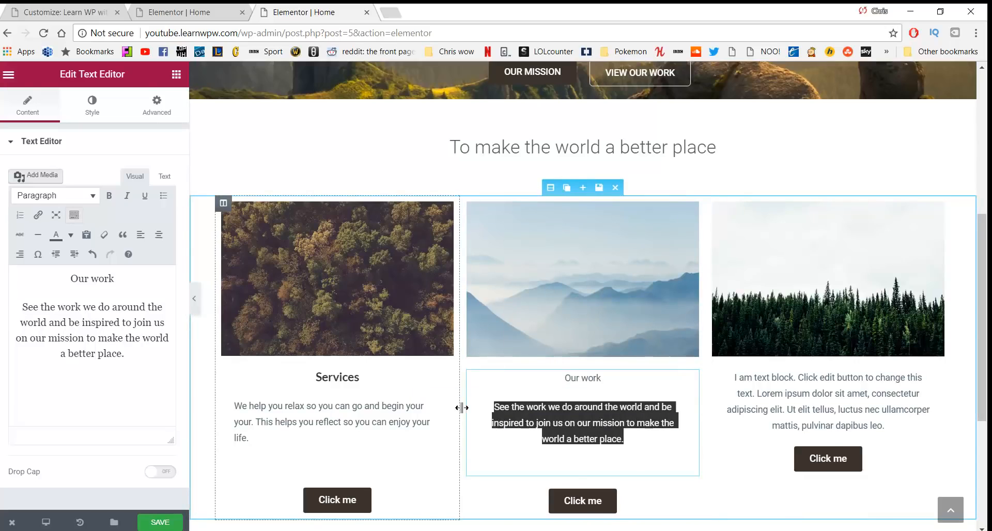
click(159, 235)
drag(263, 441, 217, 395)
click(159, 236)
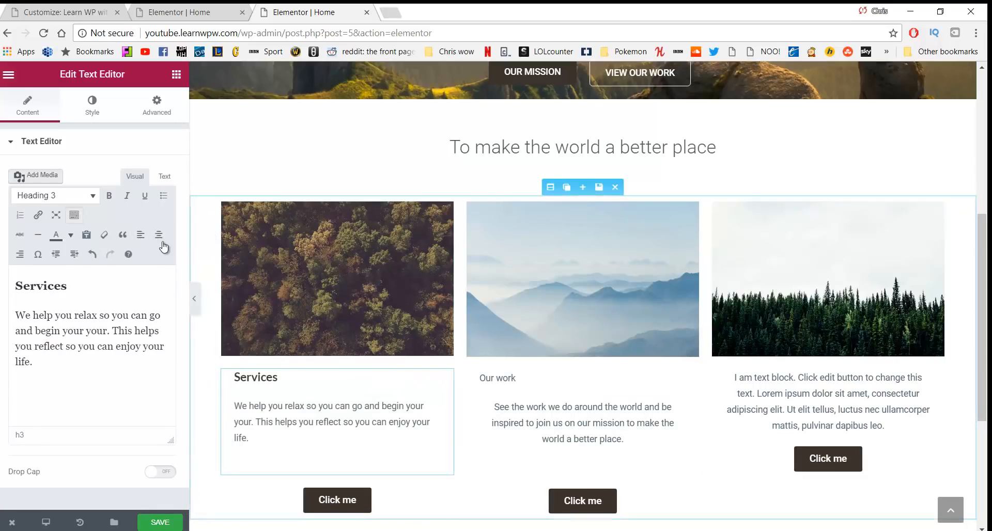
click(159, 236)
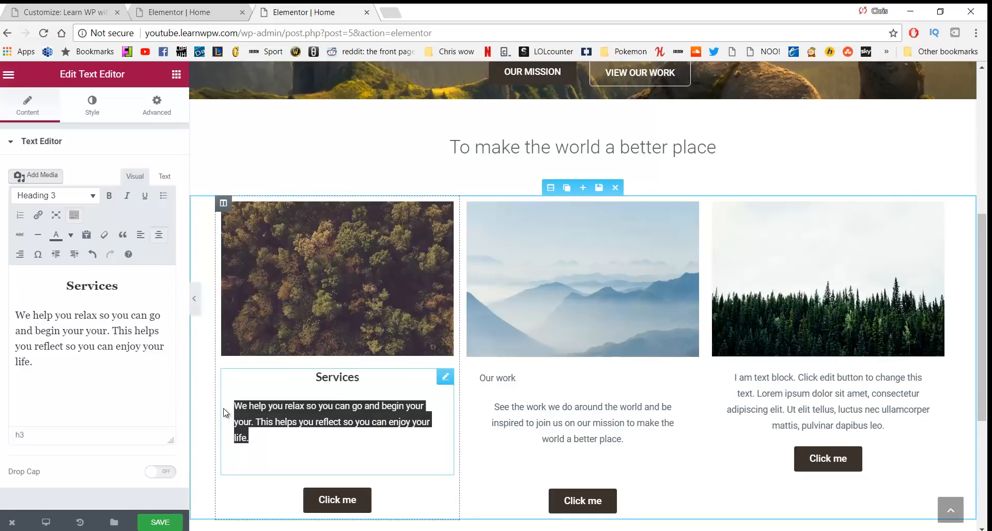
click(158, 236)
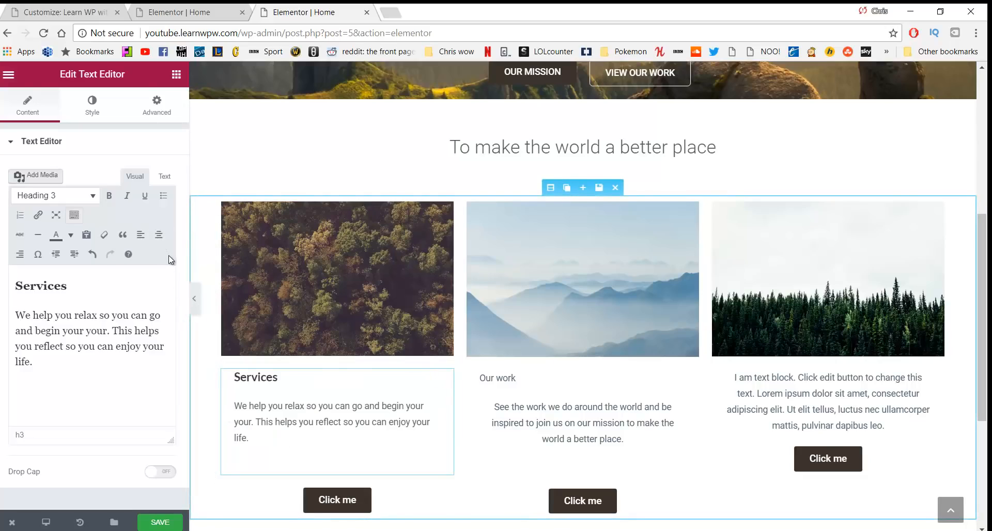
click(159, 235)
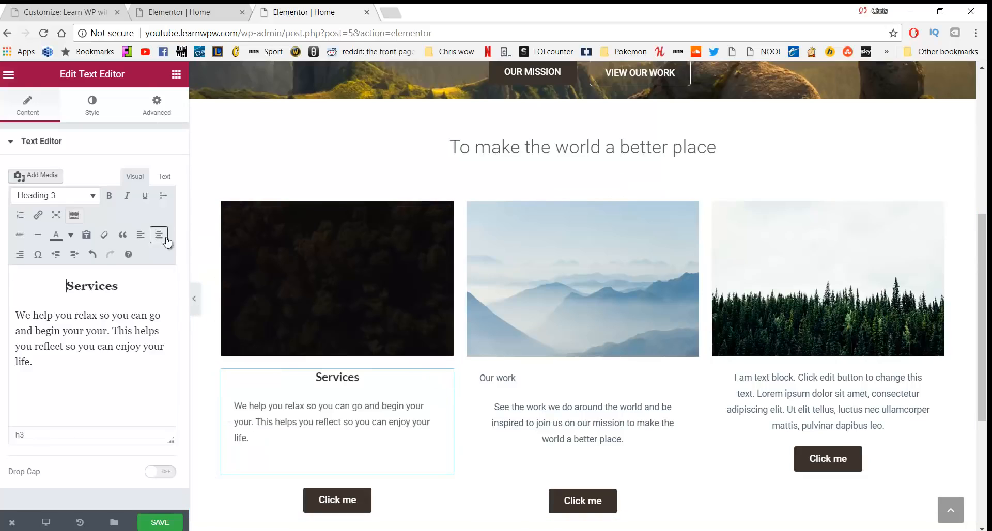
drag(516, 378, 479, 378)
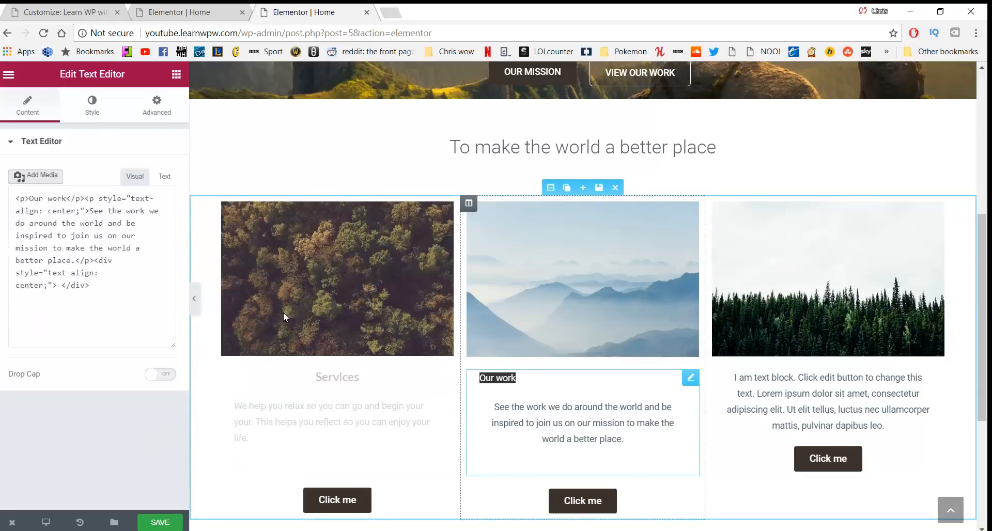
click(160, 237)
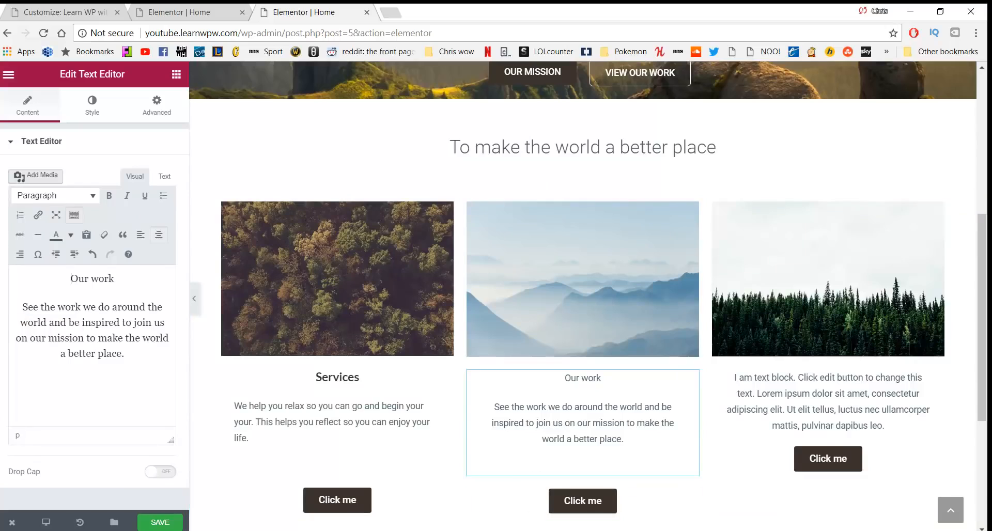
click(445, 530)
drag(732, 439, 258, 462)
key(ctrl+c)
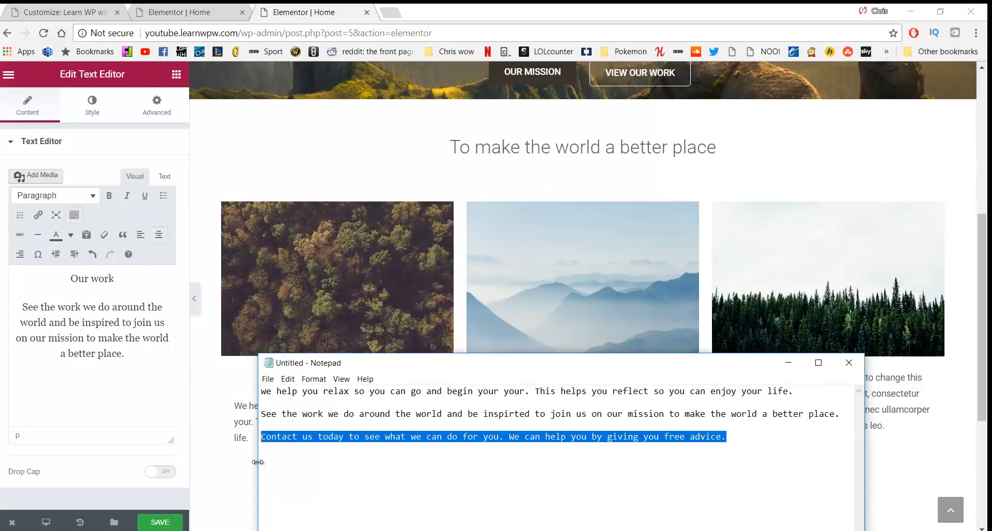
Replace the third column's text with a left-aligned 'Contact us' above the pasted free-advice sentence
click(877, 426)
drag(883, 426, 691, 379)
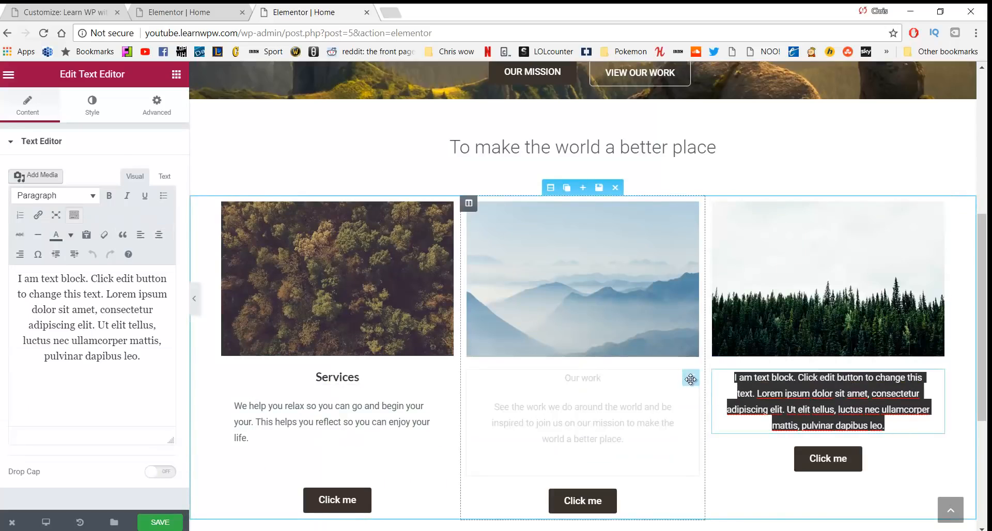
text(Contact us)
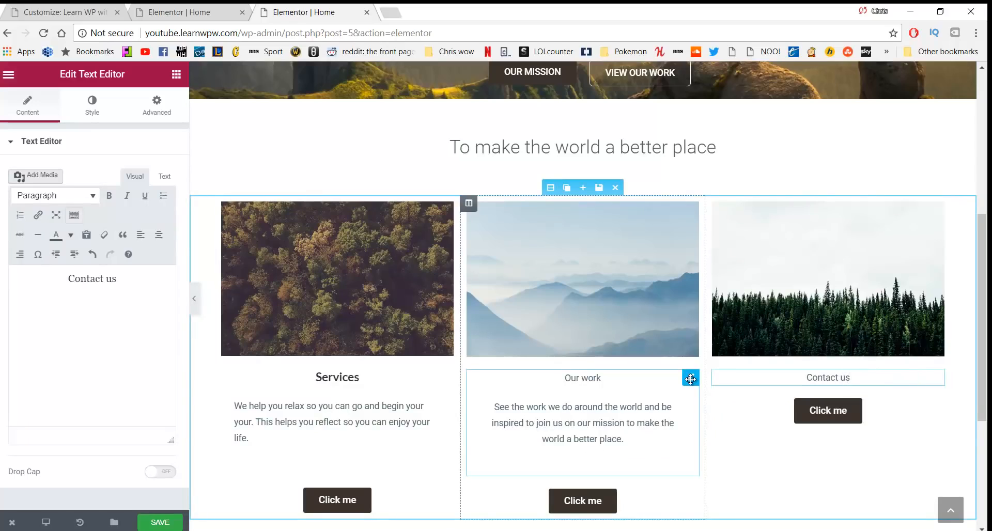
key(Return)
key(ctrl+v)
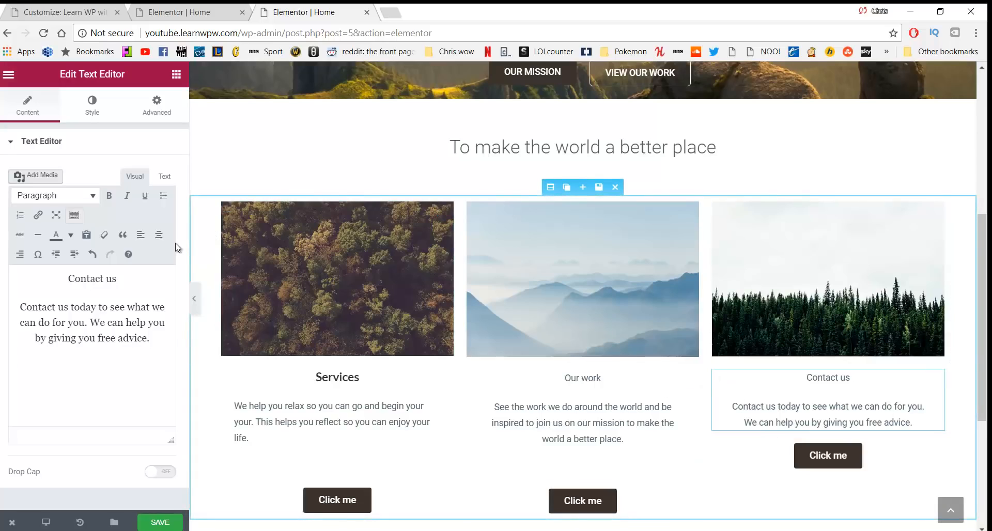
click(158, 235)
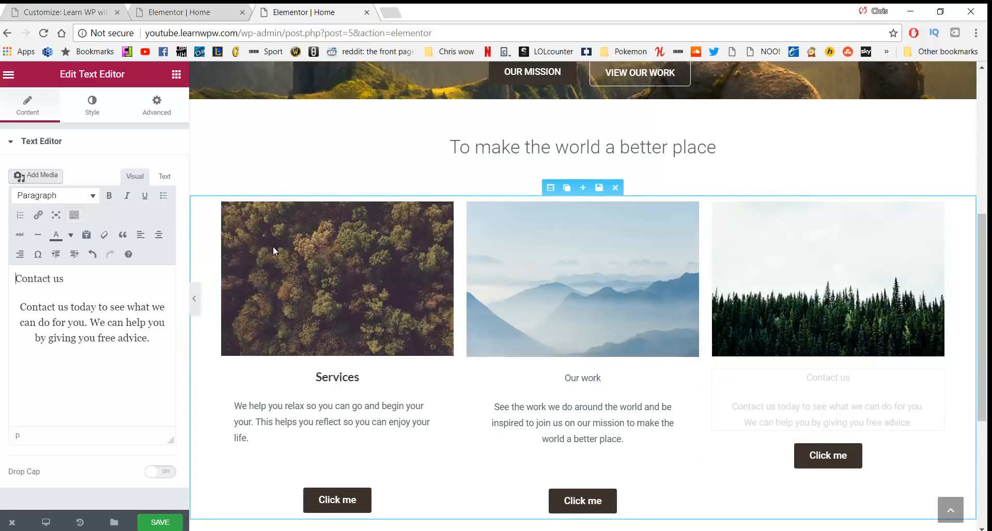
key(Return)
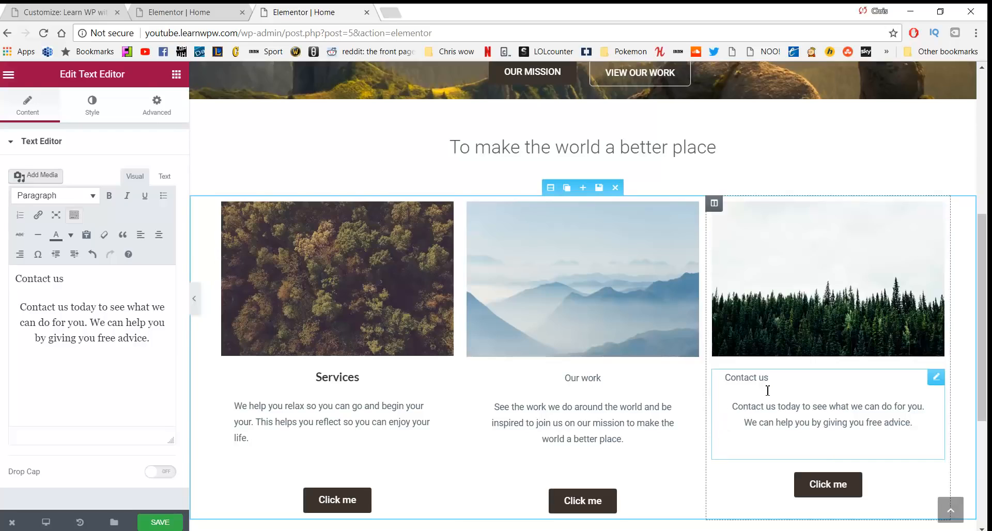
Make the 'Contact us' title a centred Heading 3
double_click(748, 406)
click(801, 406)
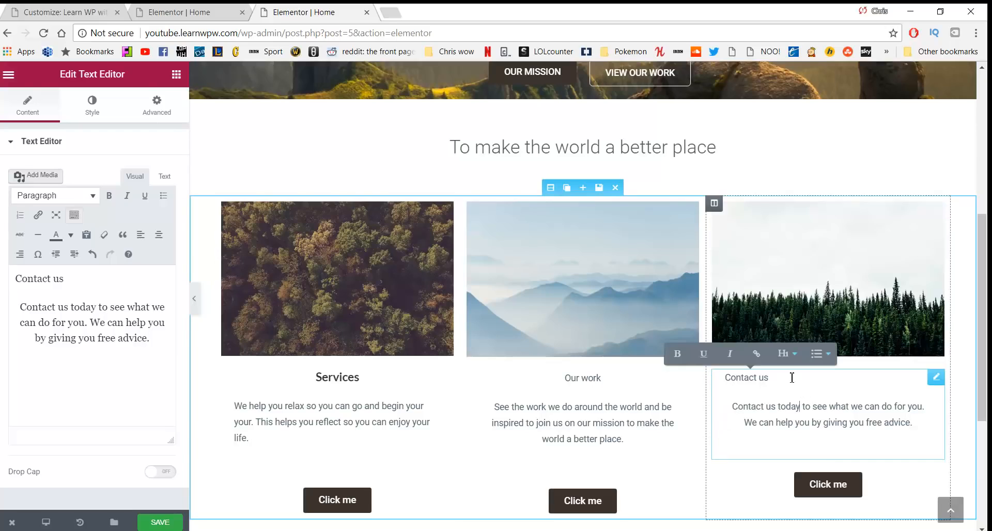
drag(791, 377, 721, 379)
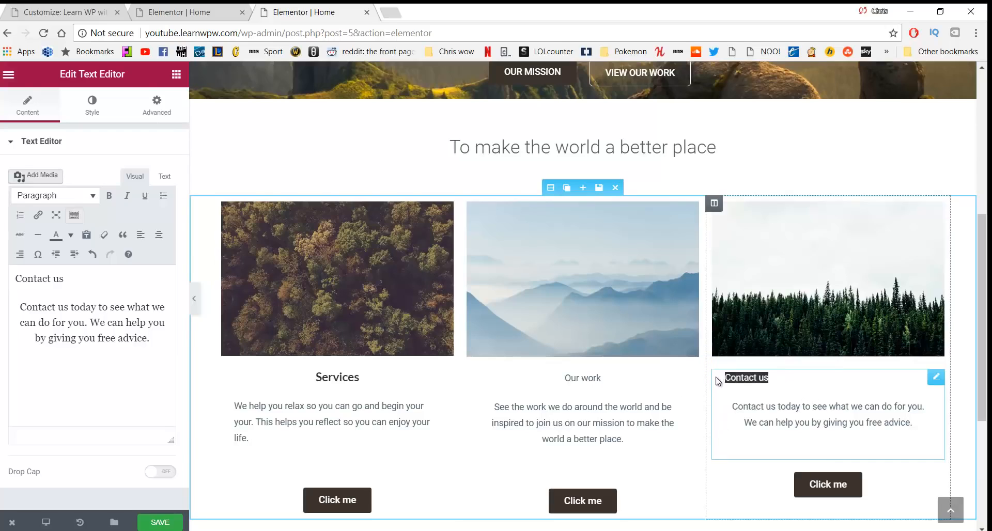
click(90, 196)
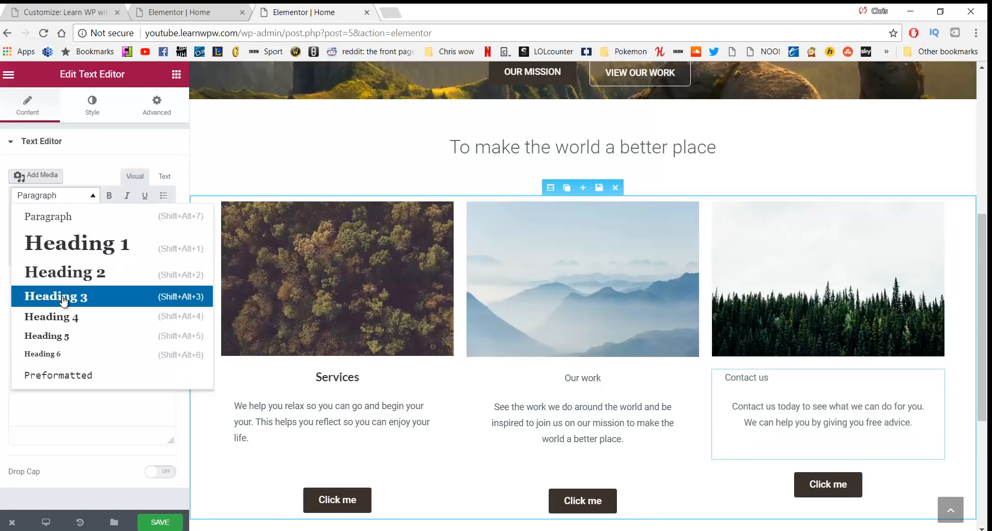
click(63, 299)
drag(784, 381, 564, 377)
click(159, 235)
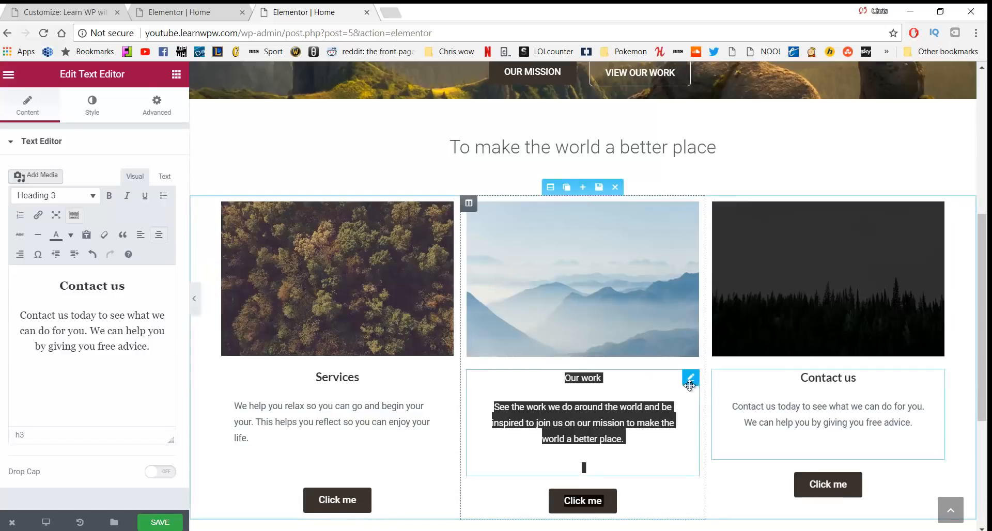
Undo the accidental widget move and make the 'Our work' title a Heading 3
drag(690, 384, 628, 383)
key(ctrl+z)
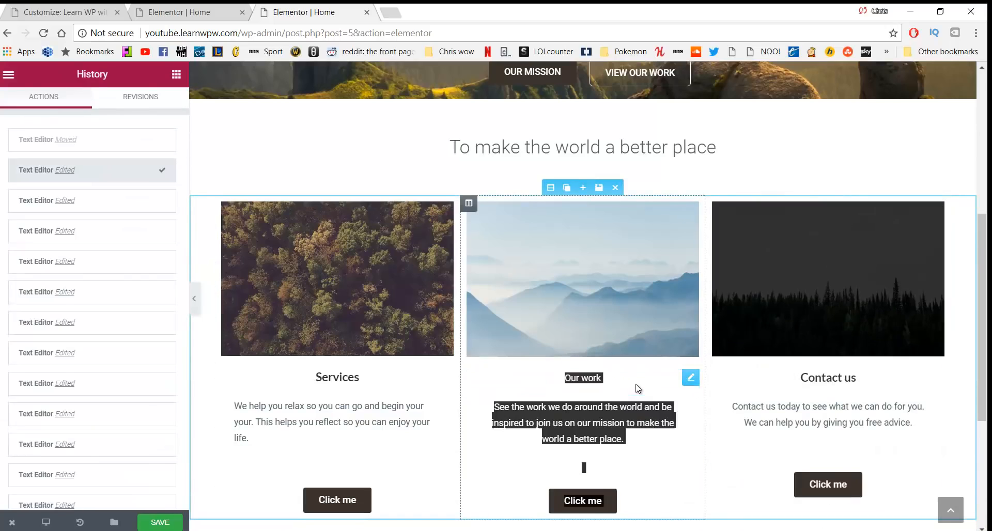
click(620, 393)
drag(613, 382, 556, 383)
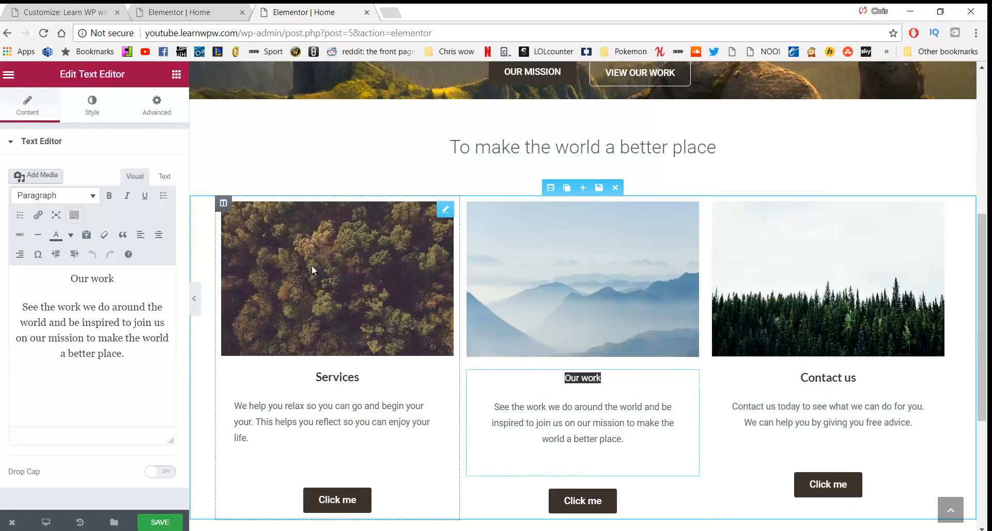
click(54, 196)
click(55, 294)
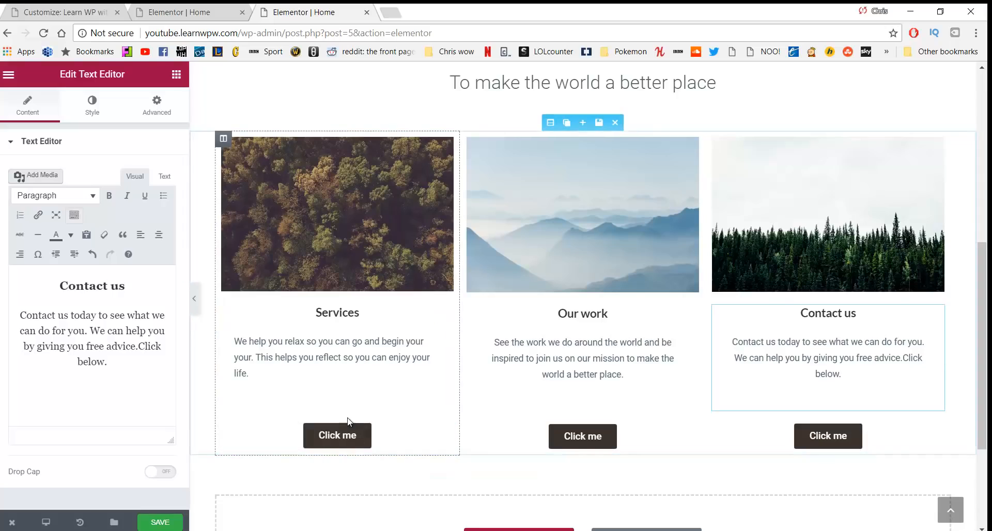
Relabel the first column's button 'Our services' and clear its # link
scroll(713, 411, down, 1)
scroll(713, 412, up, 2)
scroll(708, 407, down, 1)
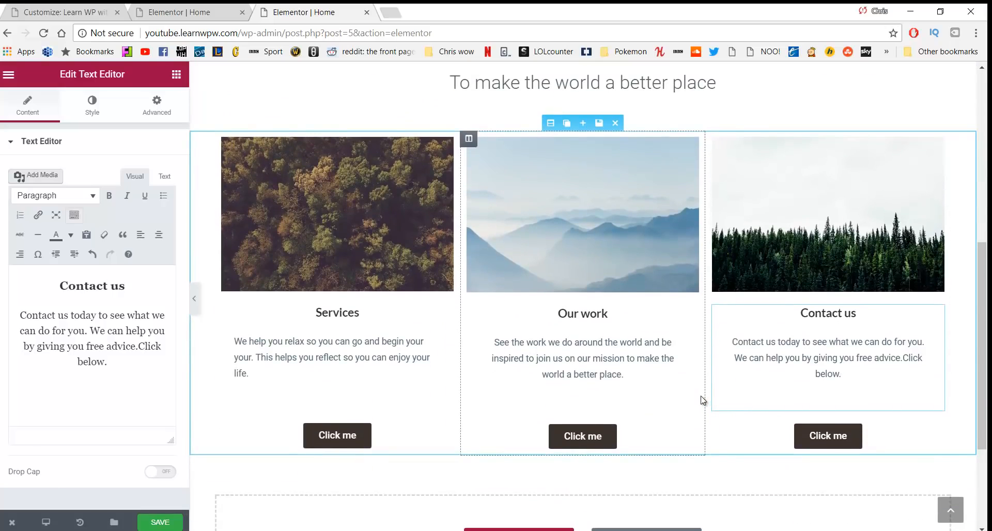
scroll(702, 401, down, 1)
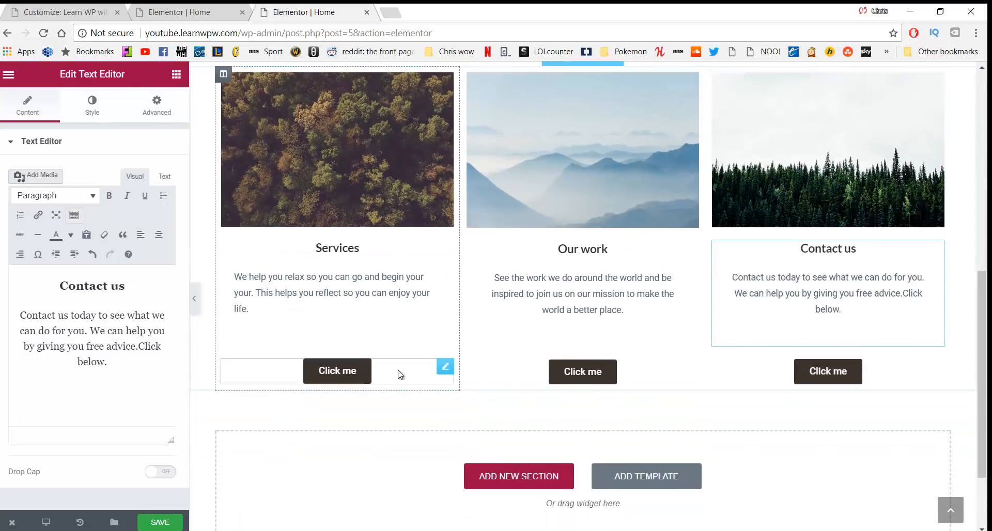
click(331, 370)
drag(133, 214, 61, 214)
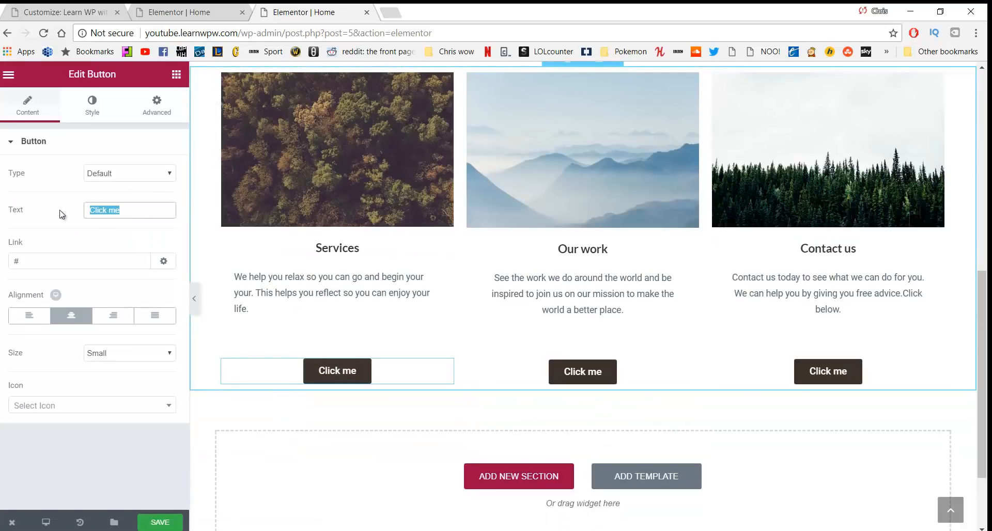
text(Our serv)
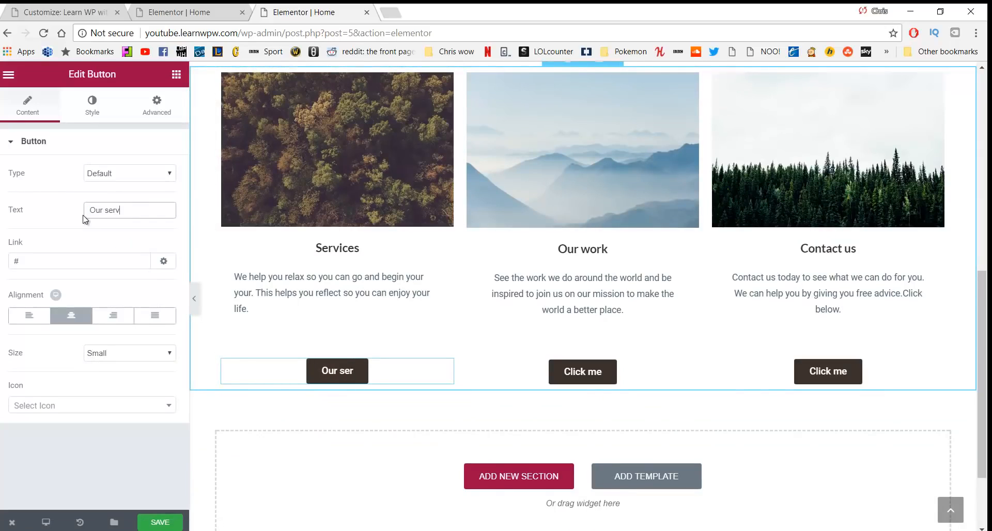
text(ices)
click(96, 267)
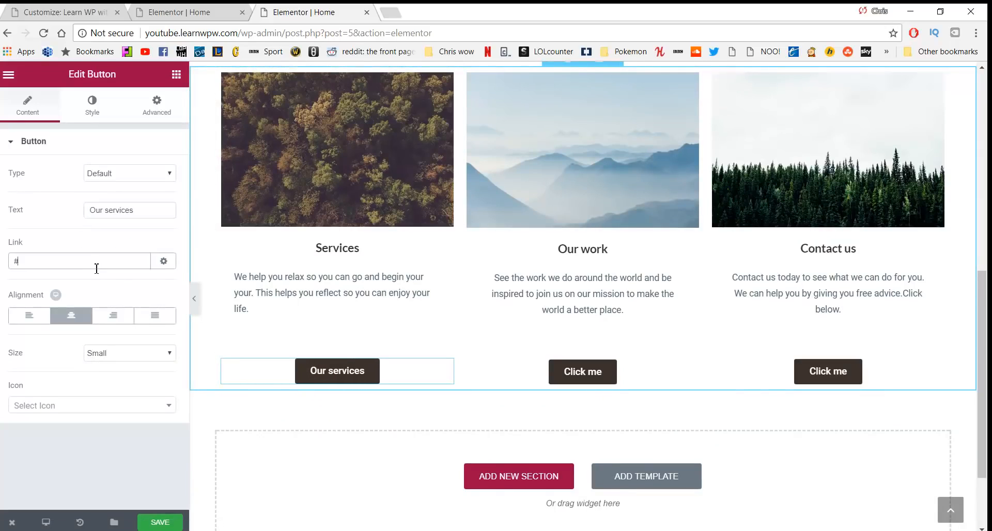
key(BackSpace)
Relabel the second column's button 'Our Work'
scroll(323, 286, up, 9)
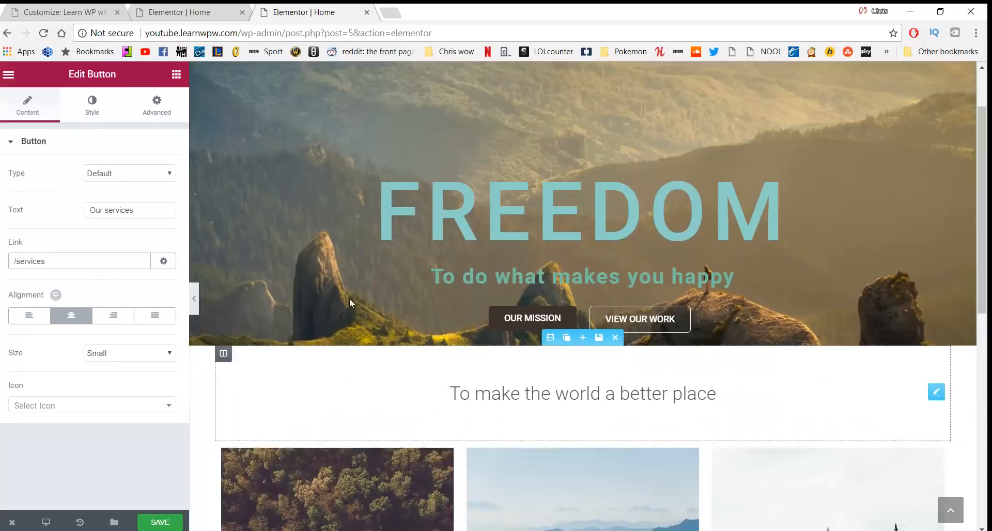
scroll(521, 328, down, 8)
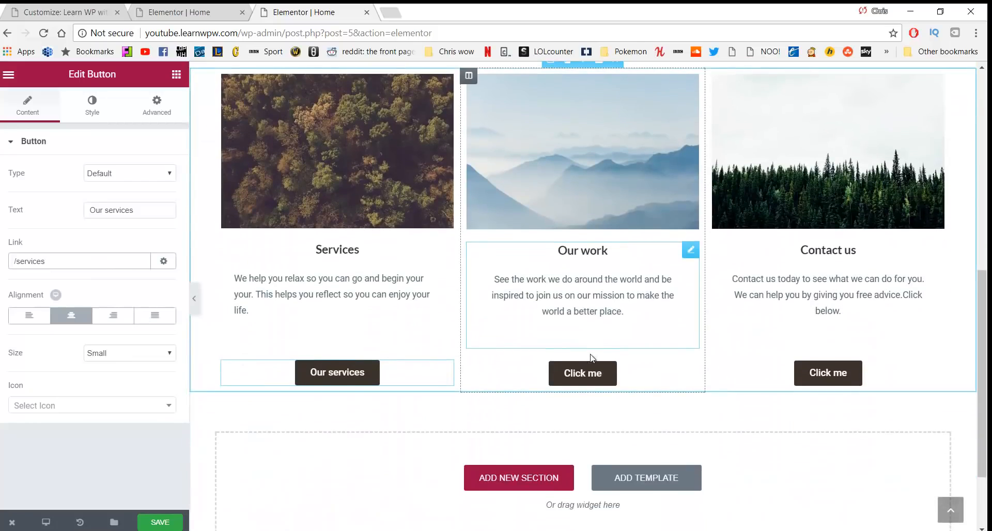
click(582, 372)
drag(130, 206, 66, 206)
text(Our work)
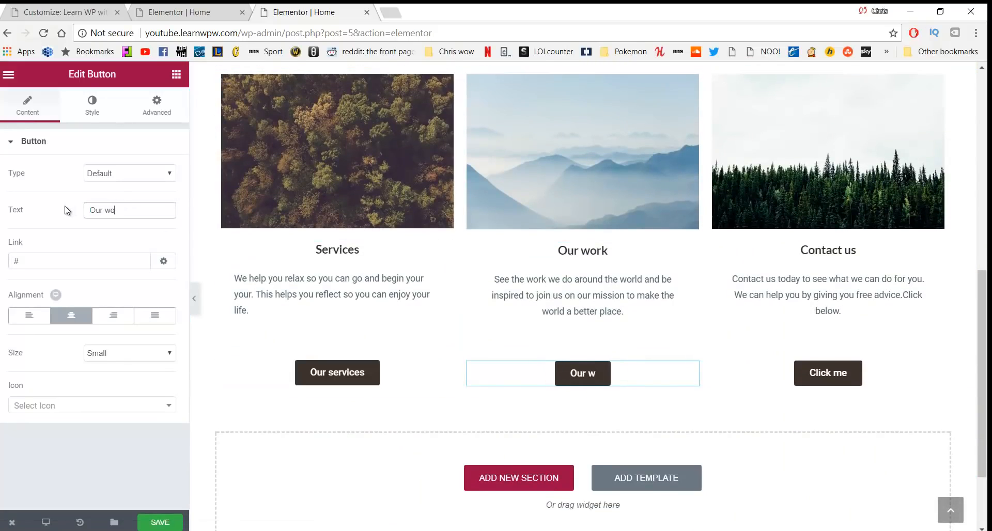
key(BackSpace)
key(BackSpace)
key(BackSpace)
key(BackSpace)
text(Work)
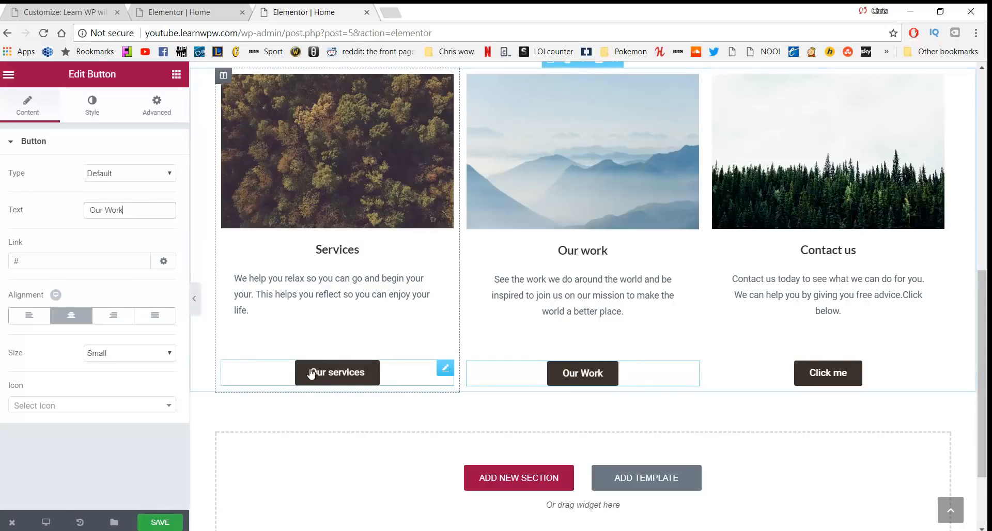
Capitalise the first label to 'Our Services' and start the Our Work link with '/'
click(343, 371)
key(BackSpace)
text(S)
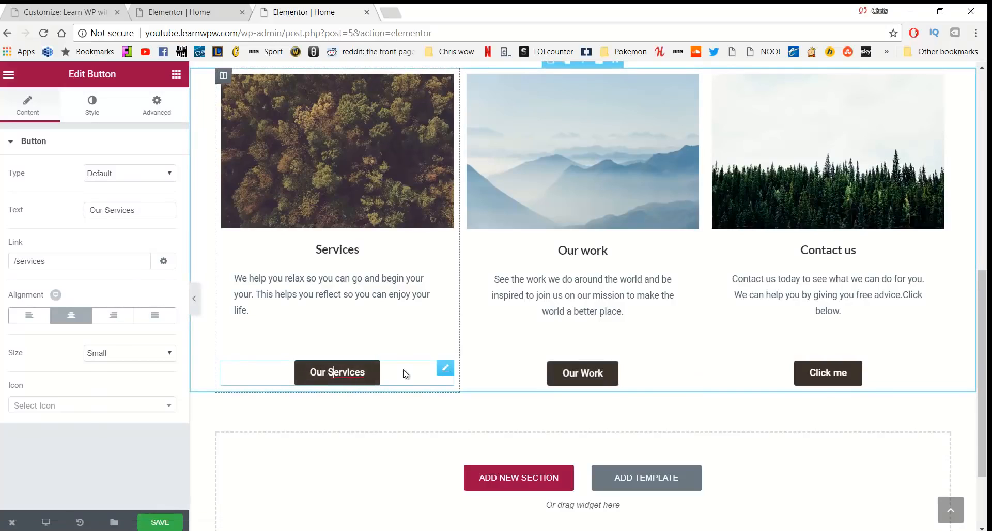
click(573, 373)
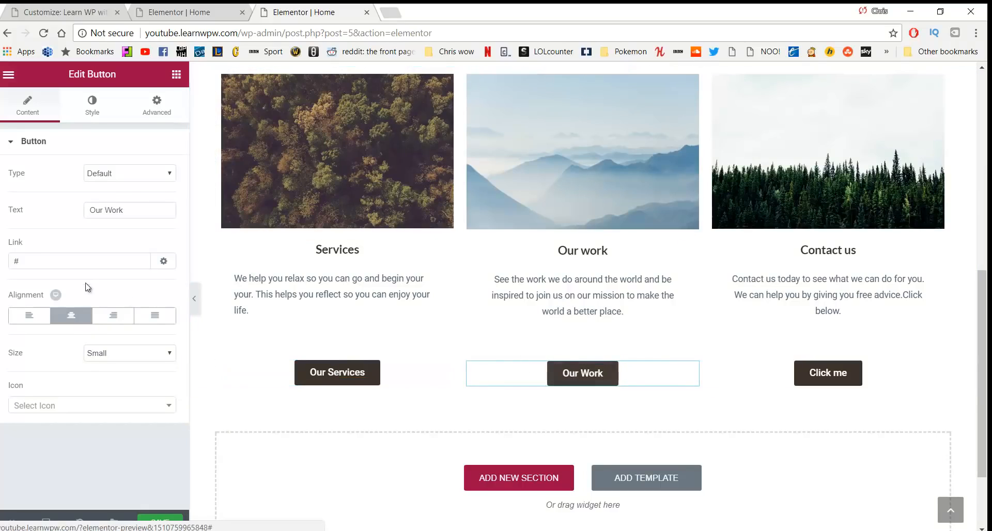
key(BackSpace)
text(/our-work)
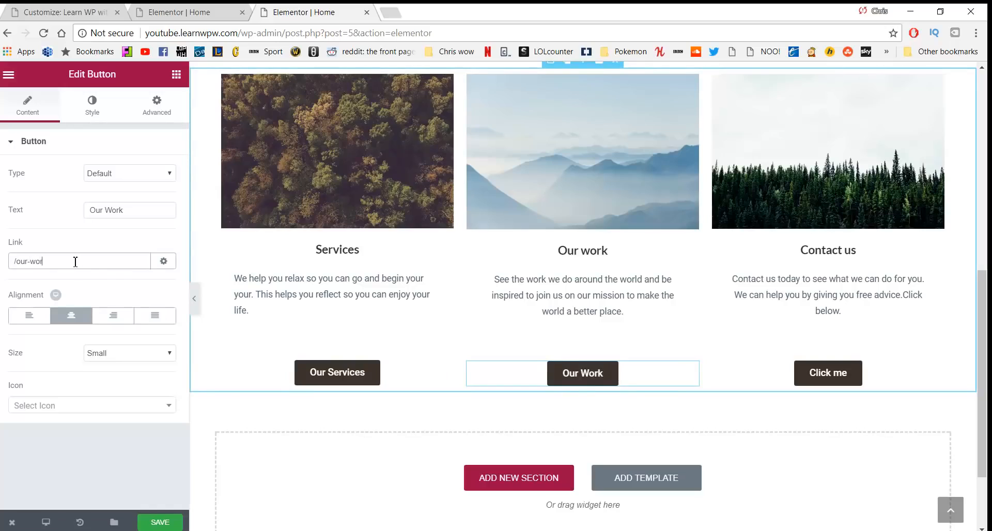
Relabel the third column's button 'Contact Us' and select its link field
click(823, 373)
drag(155, 210, 54, 231)
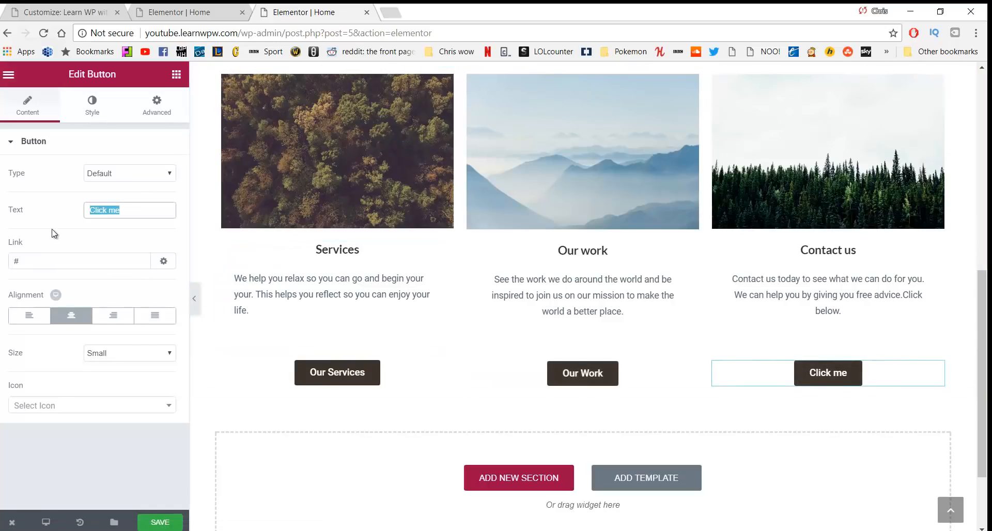
text(Contact Us)
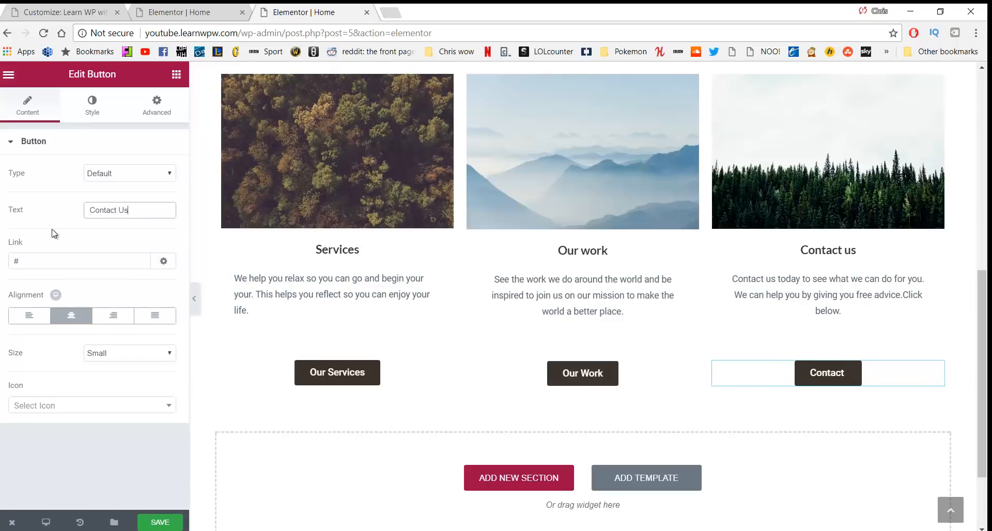
click(66, 261)
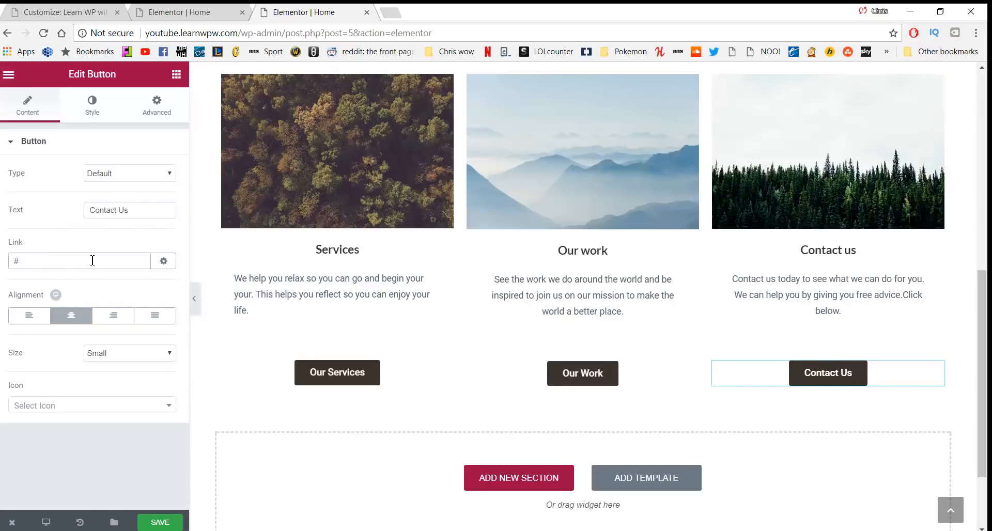
scroll(380, 254, up, 5)
scroll(730, 193, down, 6)
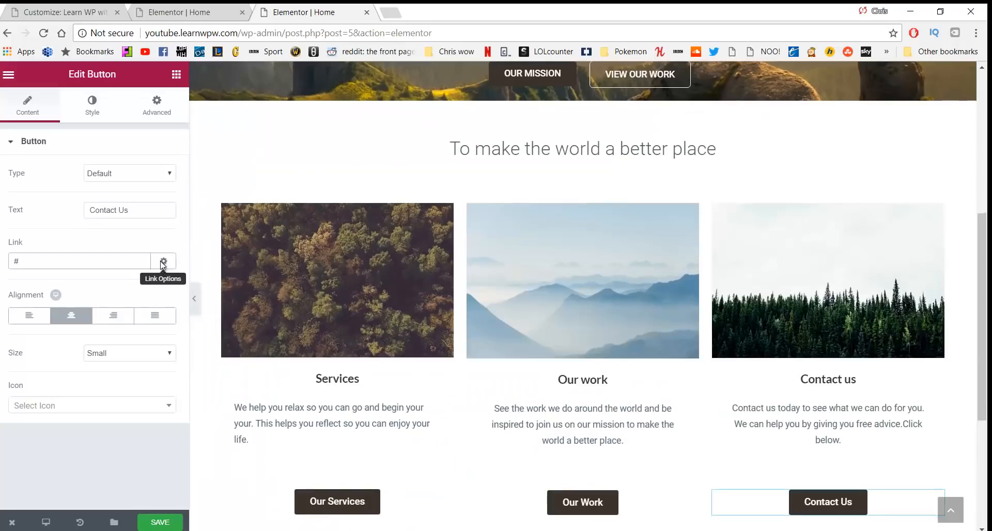
Move the mountain image widget to the top of the Our work column
scroll(730, 193, up, 6)
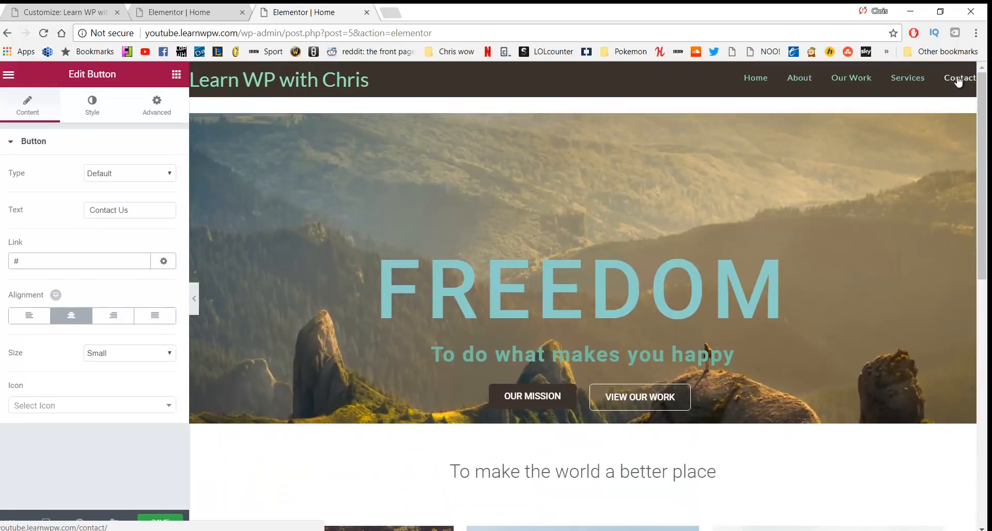
scroll(702, 521, down, 5)
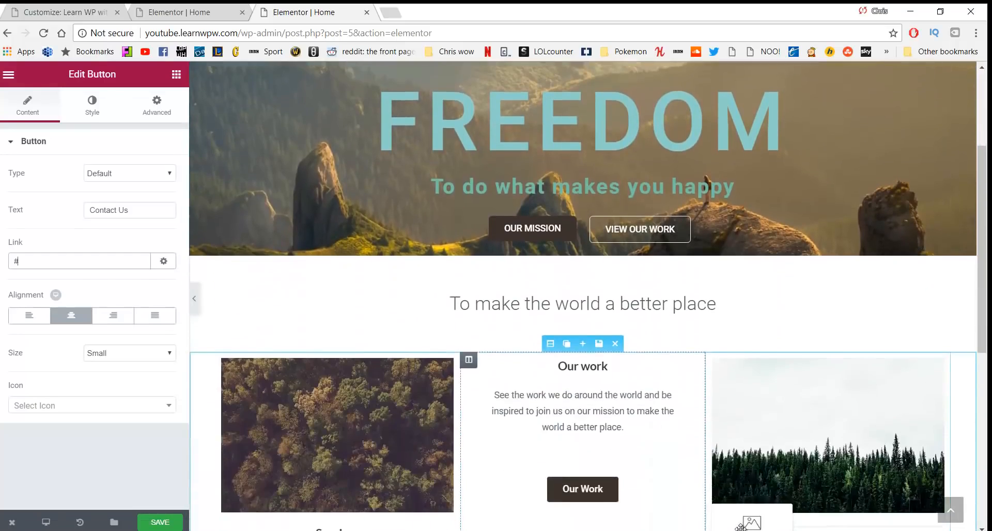
drag(703, 521, 701, 519)
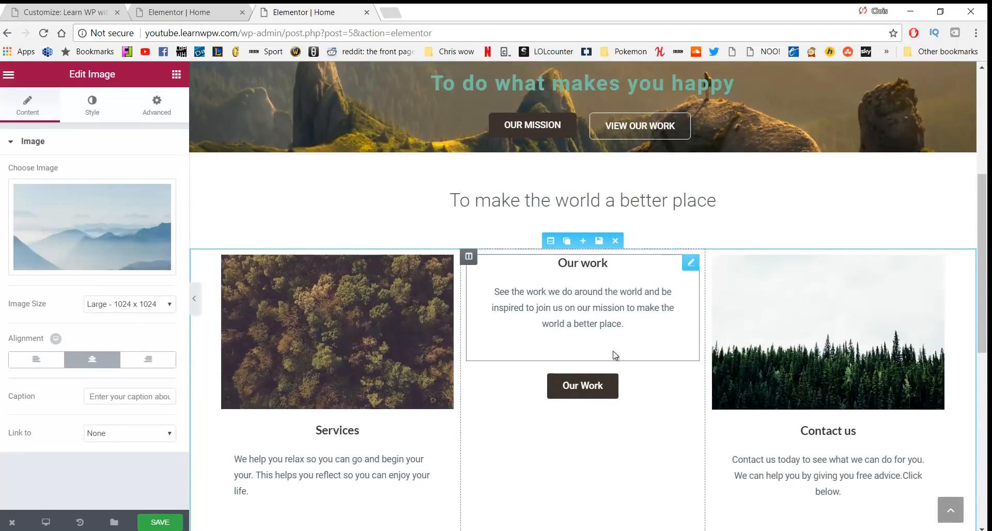
scroll(615, 357, down, 3)
drag(765, 391, 546, 215)
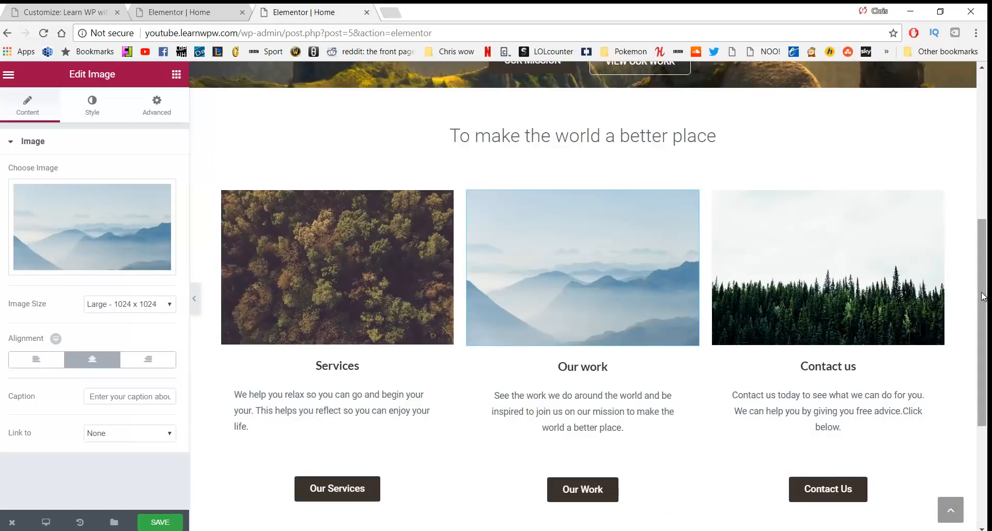
drag(984, 300, 985, 83)
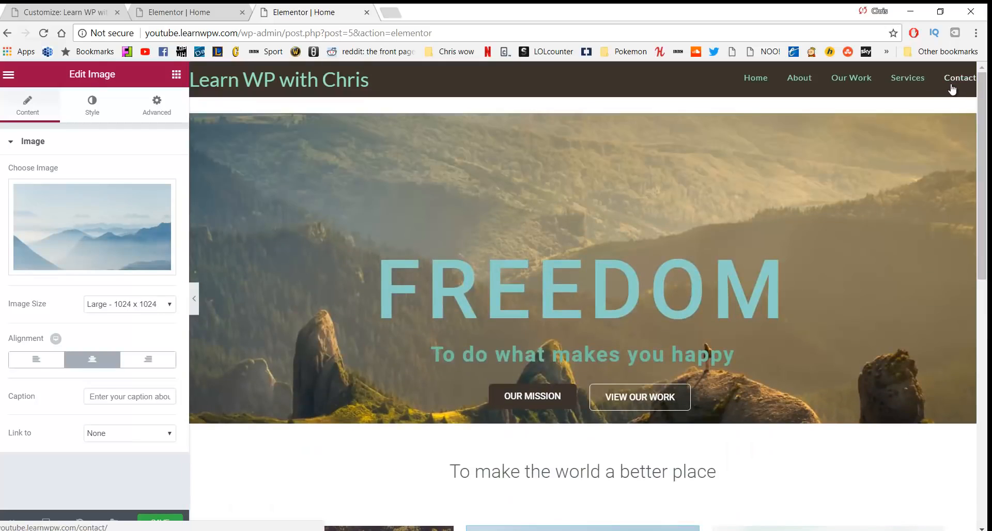
scroll(676, 510, down, 2)
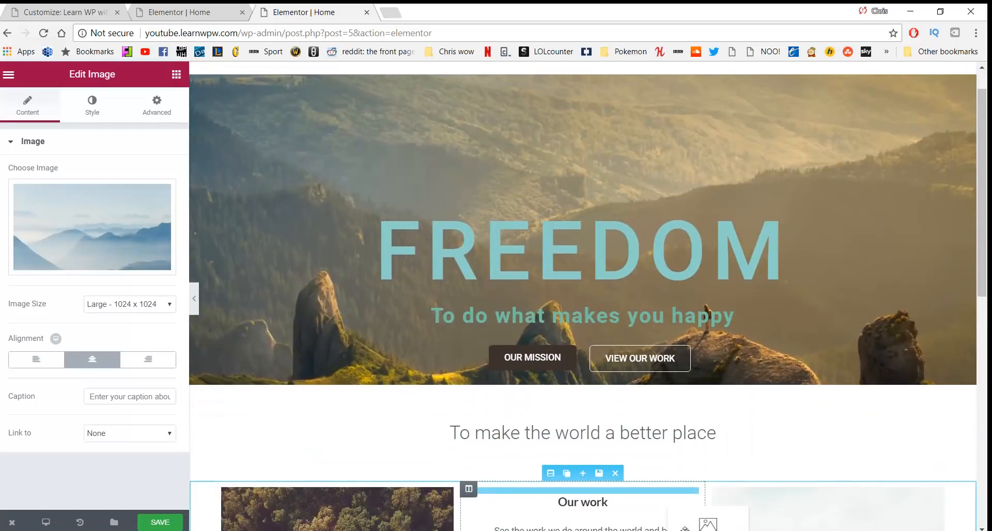
drag(675, 510, 659, 441)
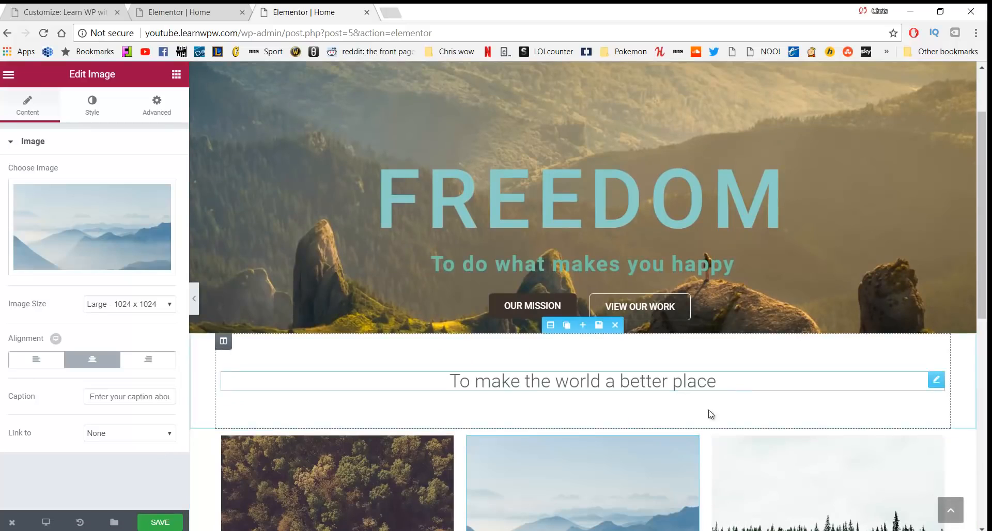
scroll(348, 374, down, 1)
scroll(347, 374, down, 5)
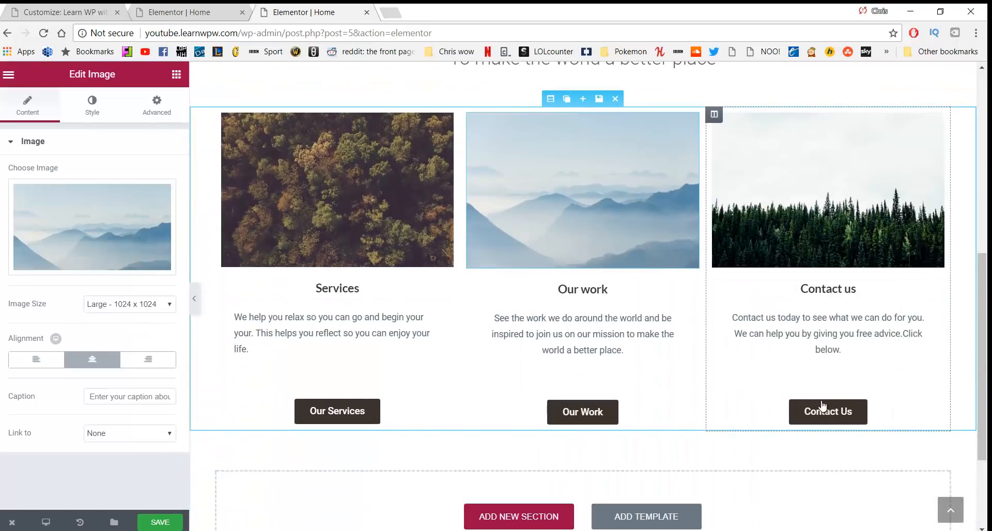
Link the Contact Us button to /contact and save the page
click(822, 406)
click(78, 261)
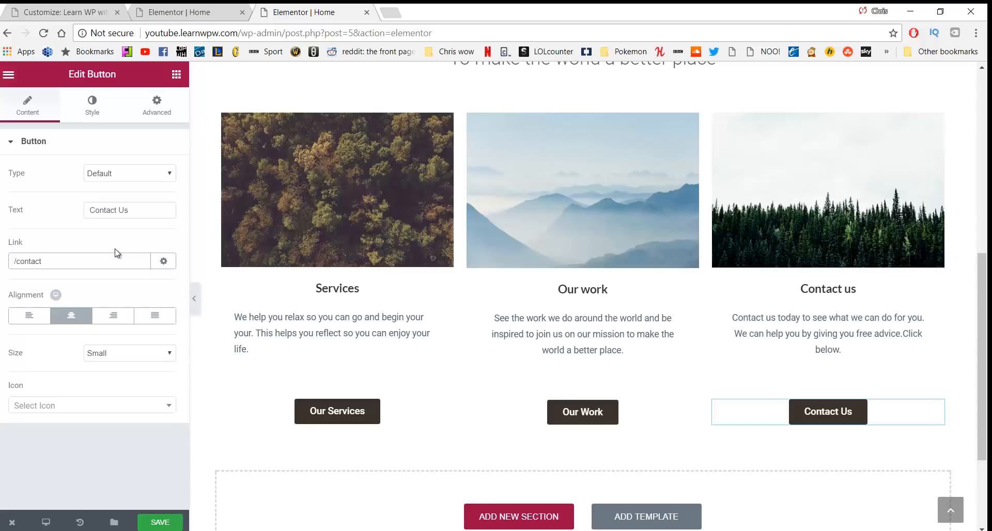
click(166, 526)
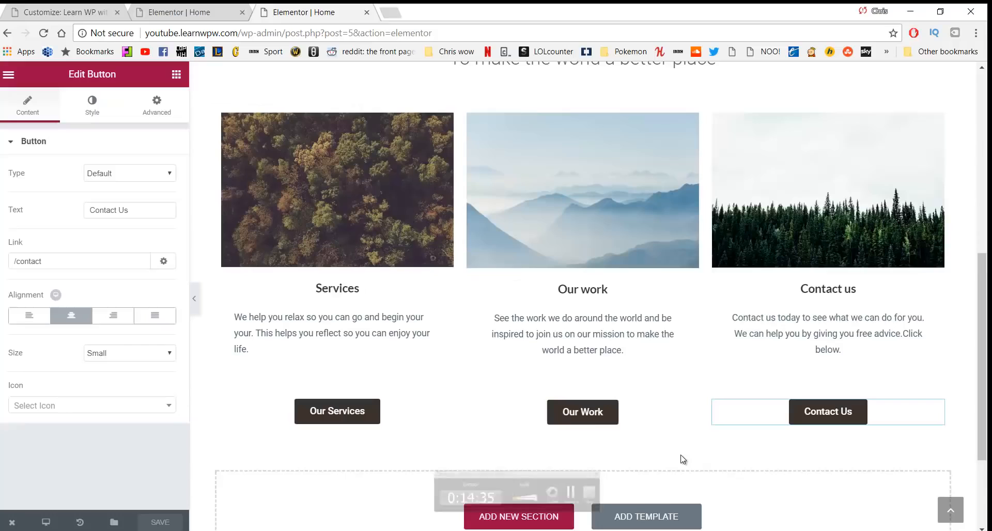
scroll(519, 436, up, 1)
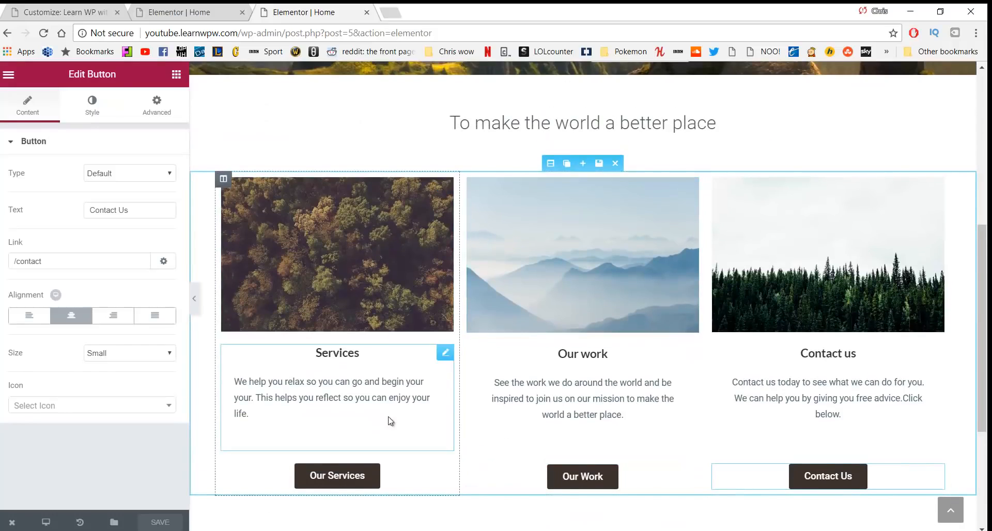
scroll(515, 321, down, 4)
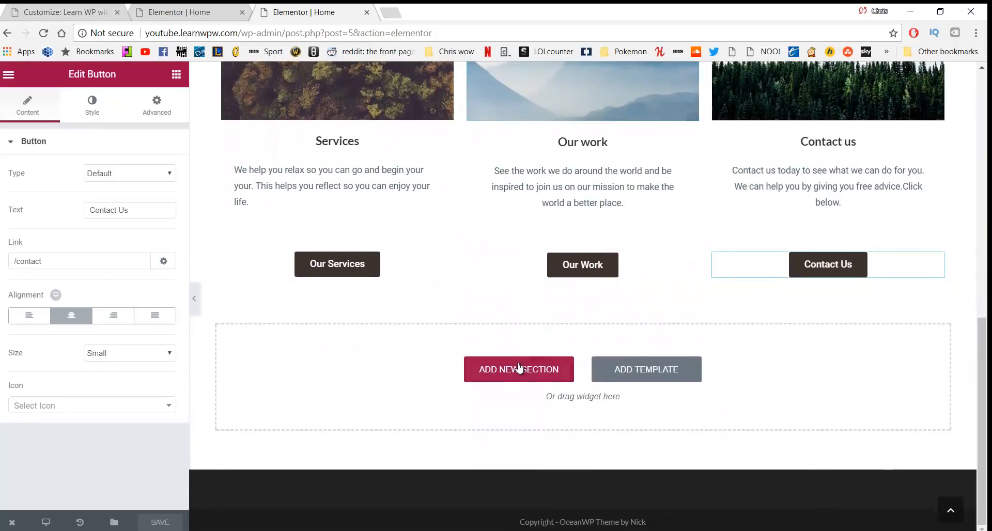
Insert a two-column section below the service columns with a classic #f7f7f7 background
click(518, 374)
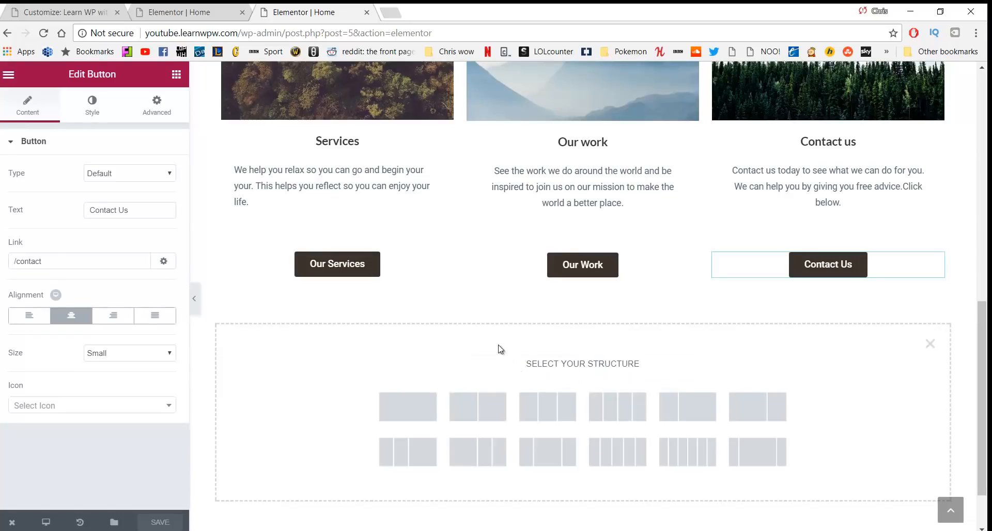
click(490, 407)
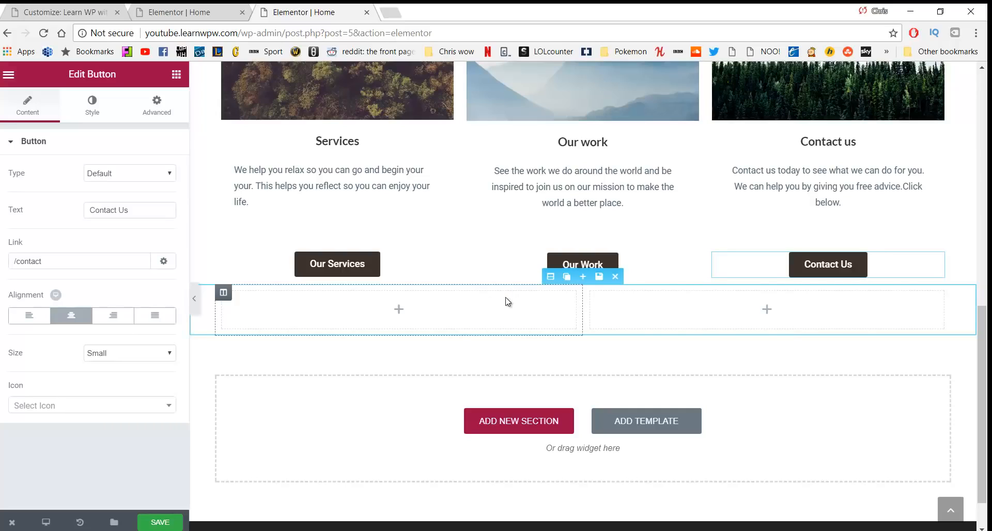
click(550, 277)
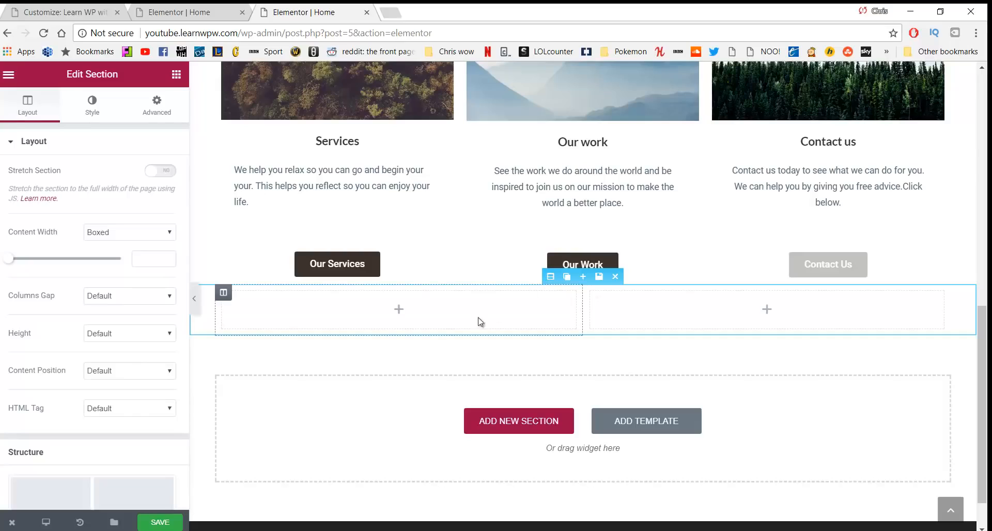
click(94, 108)
click(98, 213)
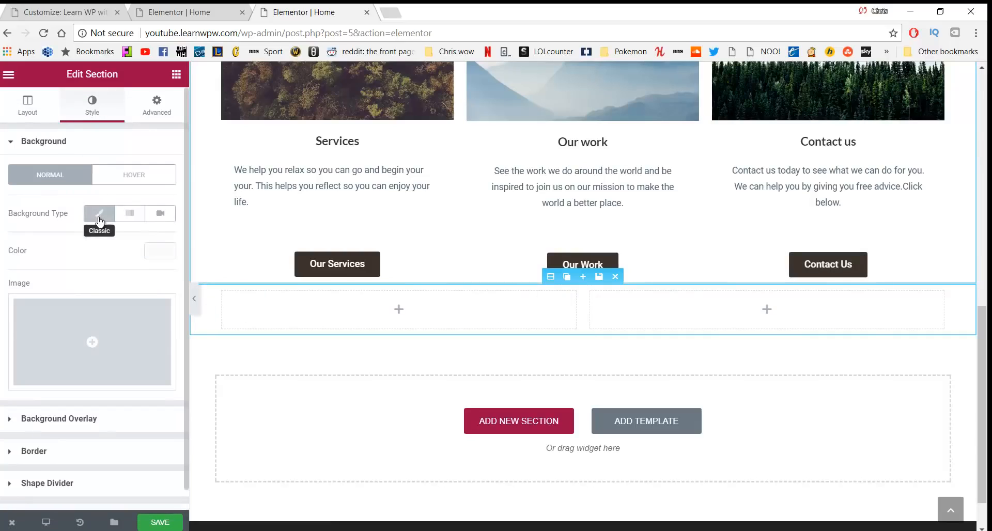
click(149, 253)
mouse_move(46, 286)
mouse_down()
mouse_move(2, 262)
mouse_move(9, 271)
mouse_up()
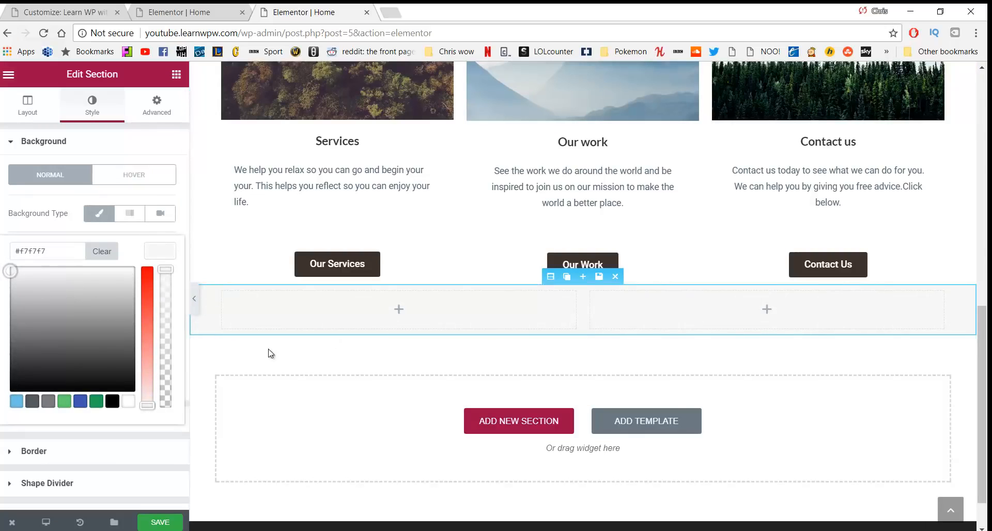
click(153, 115)
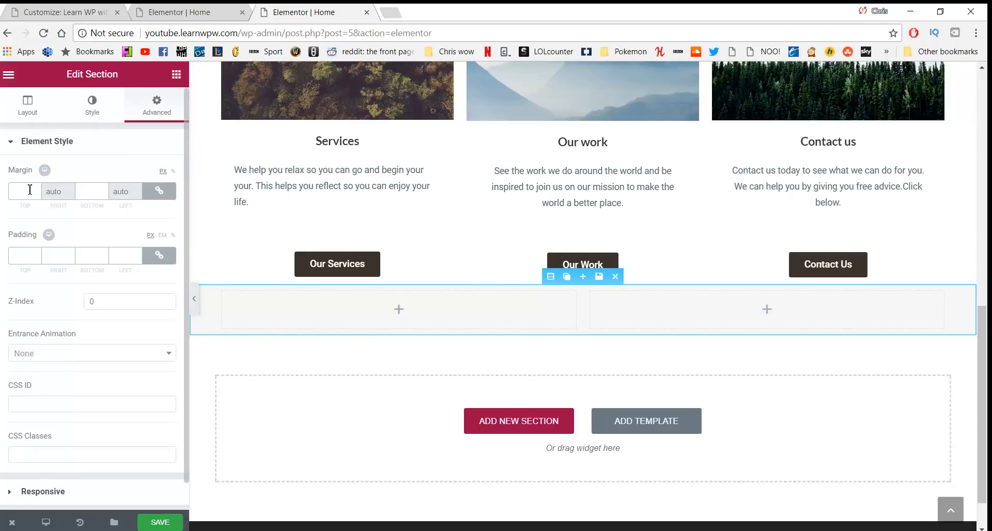
Give the grey section a 50 px top margin and 40 px top and bottom padding
click(155, 194)
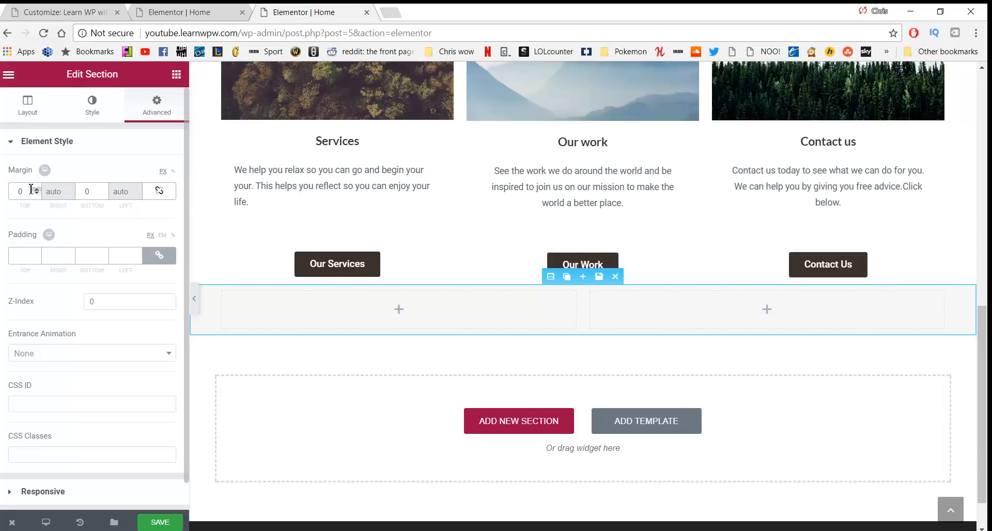
text(50)
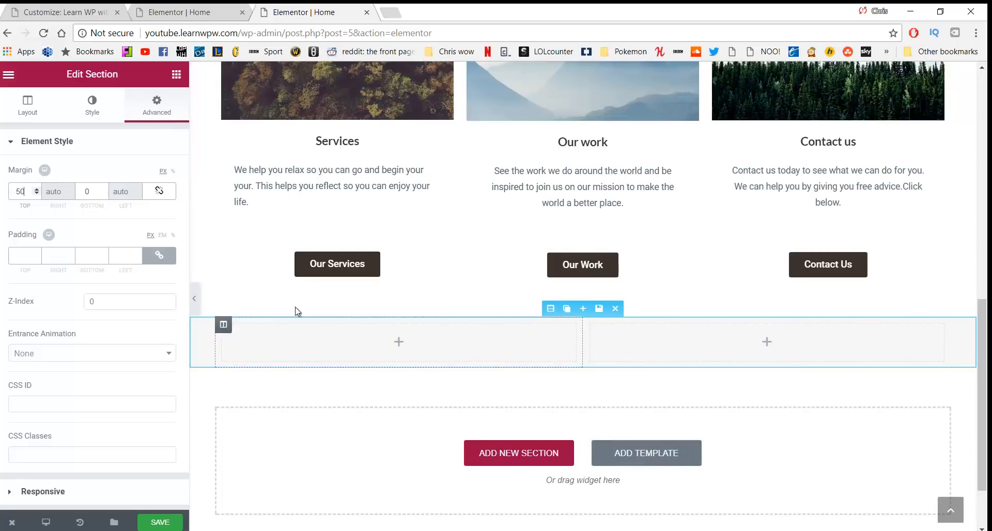
click(159, 255)
text(40)
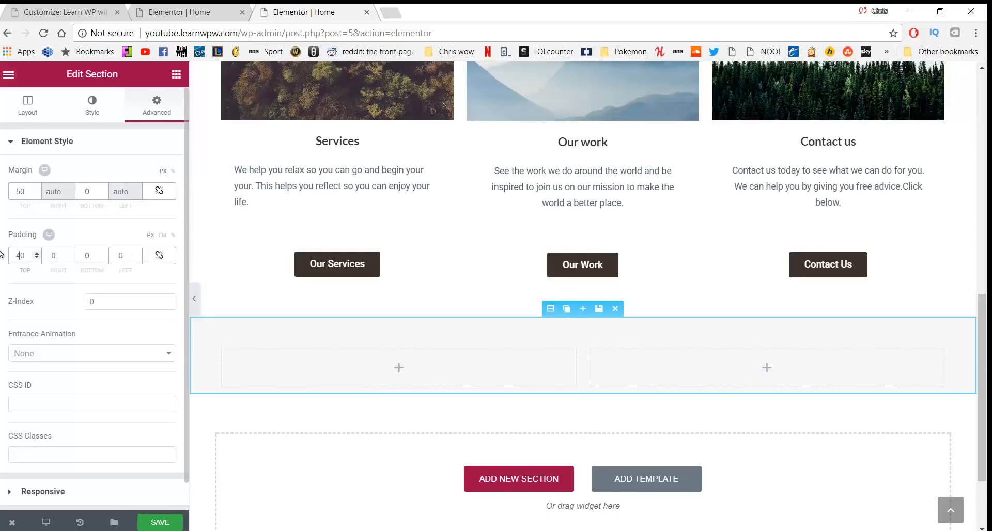
click(88, 258)
text(4)
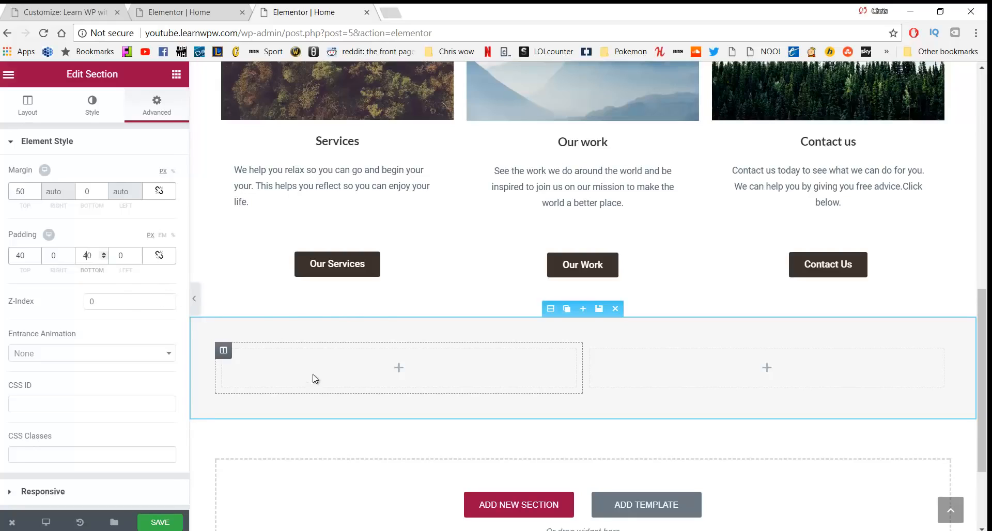
click(176, 74)
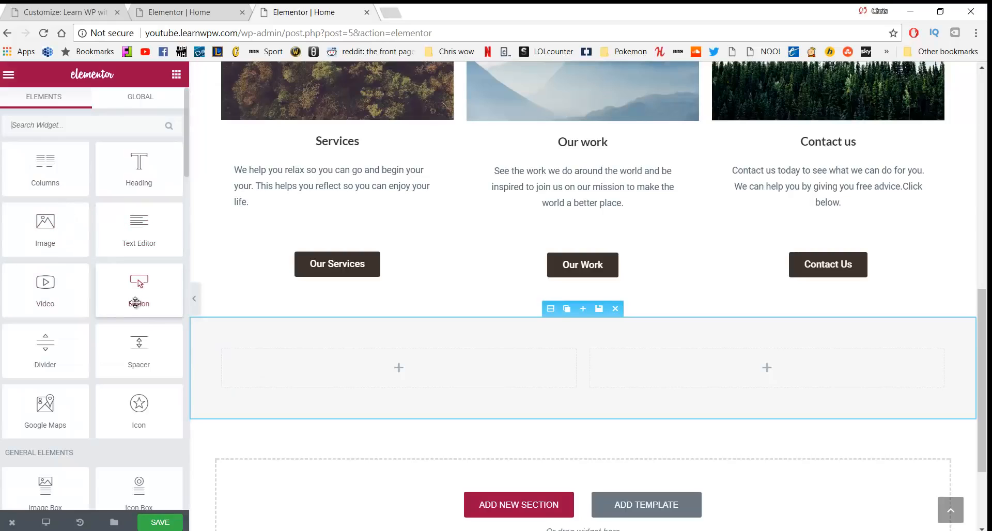
Add a Heading widget titled 'Our Work' to the grey section's left column
drag(141, 162, 195, 359)
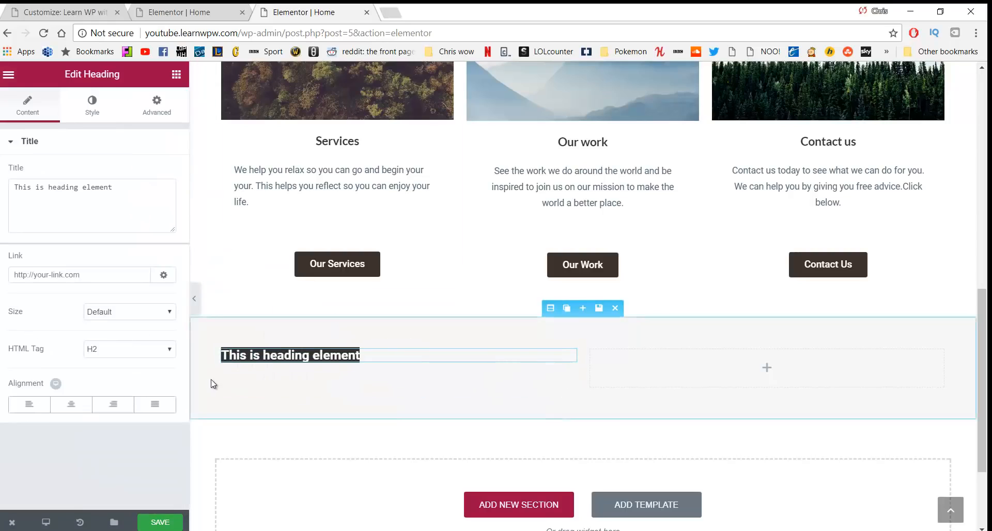
scroll(212, 383, down, 3)
scroll(248, 314, up, 1)
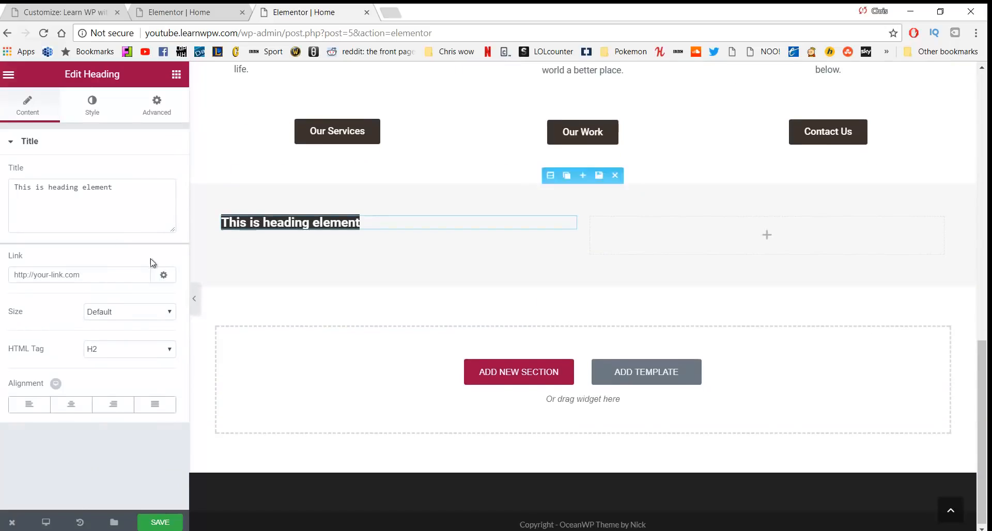
drag(129, 206, 1, 222)
text(Cur Work)
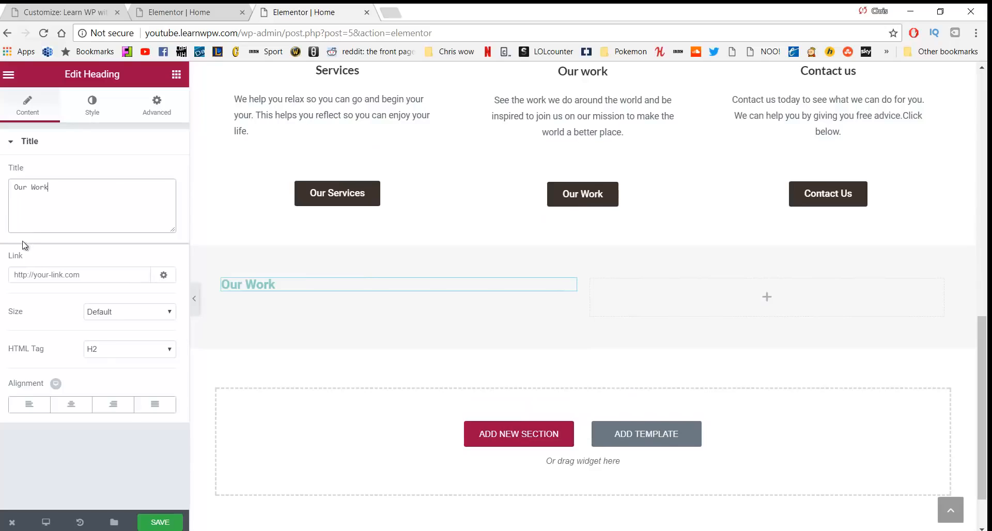
Style the heading with size 34, 0.7 line height and a 20 px top margin
click(90, 111)
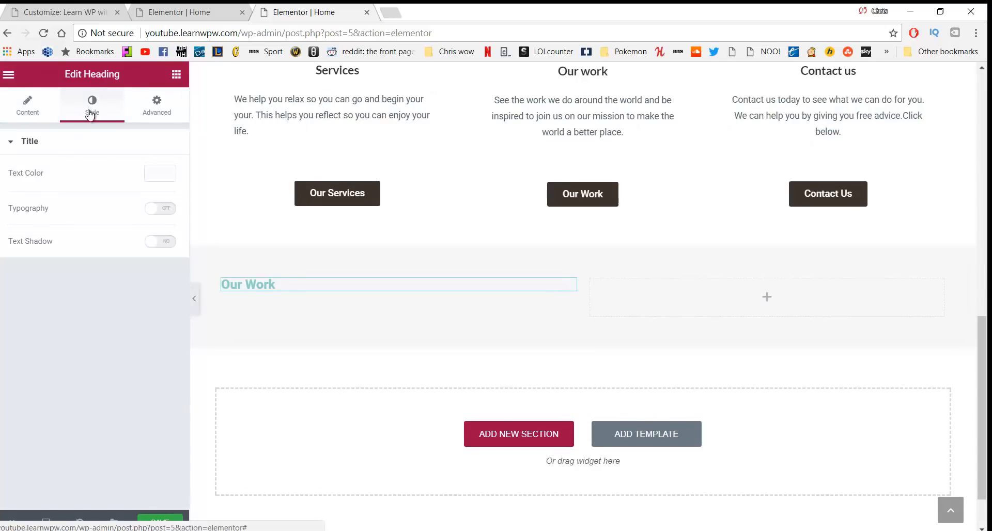
click(162, 208)
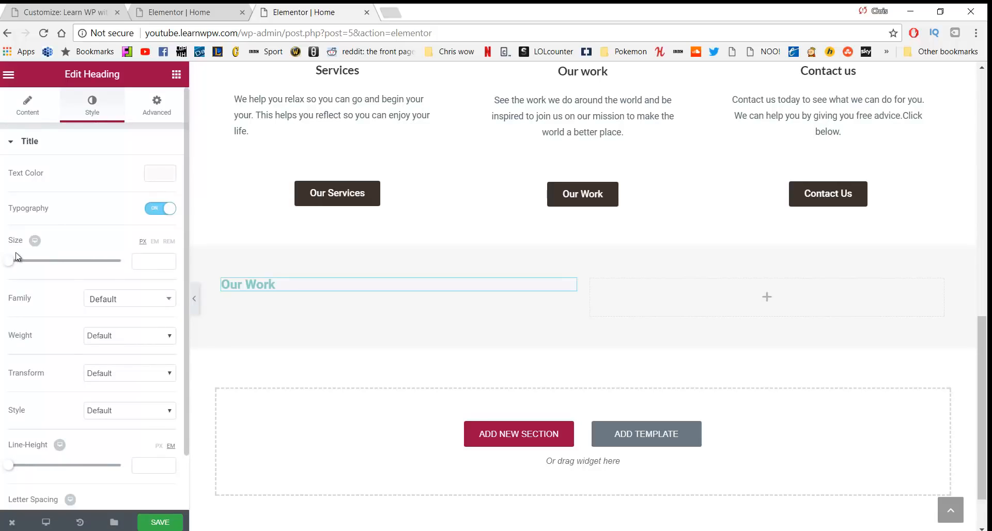
drag(12, 264, 31, 268)
scroll(77, 362, down, 1)
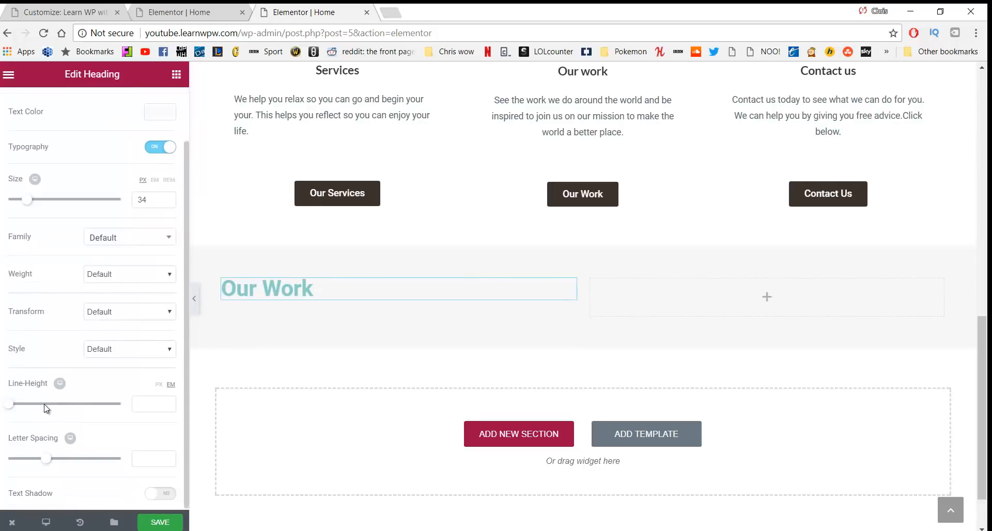
drag(12, 412, 18, 414)
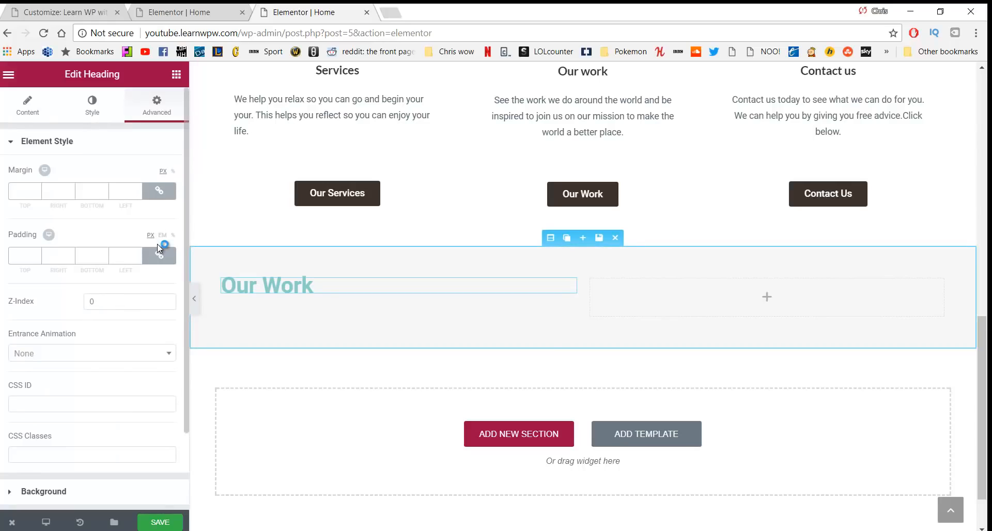
click(159, 192)
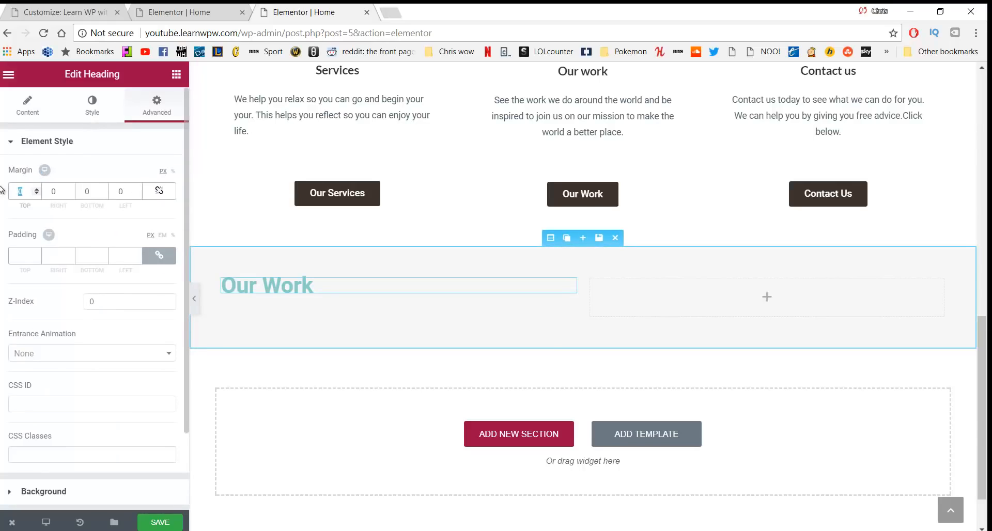
text(20)
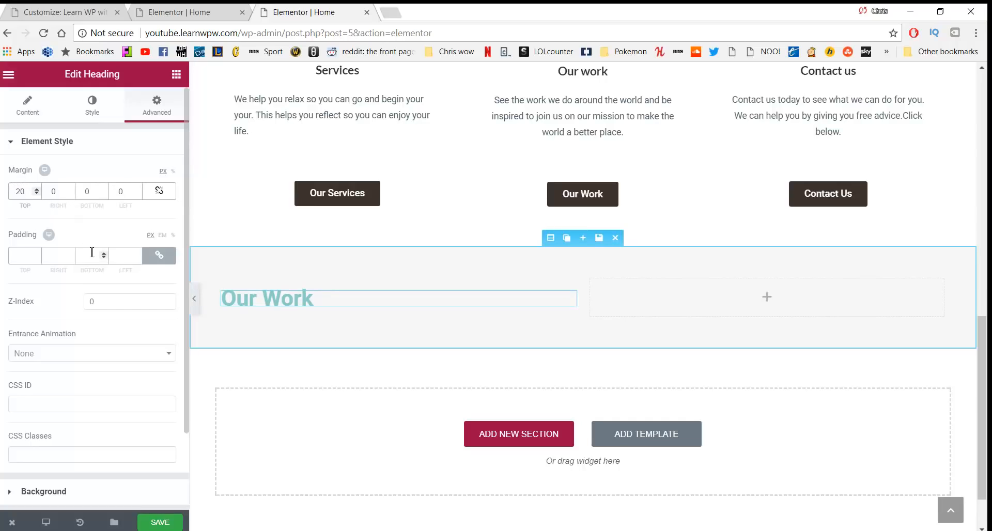
click(176, 75)
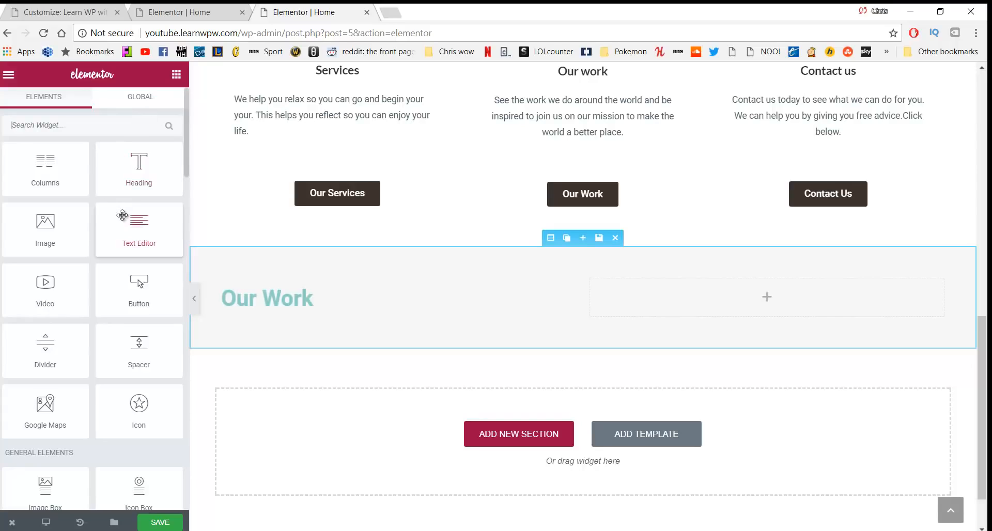
Place a Text Editor widget under the Our Work heading and delete its placeholder paragraph
drag(126, 221, 265, 321)
drag(139, 227, 281, 301)
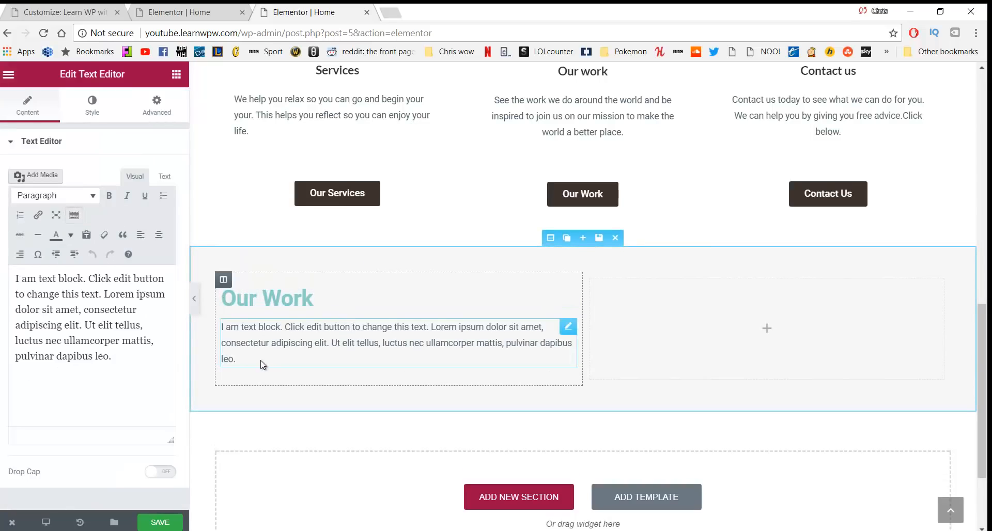
drag(262, 366, 231, 340)
drag(235, 359, 213, 327)
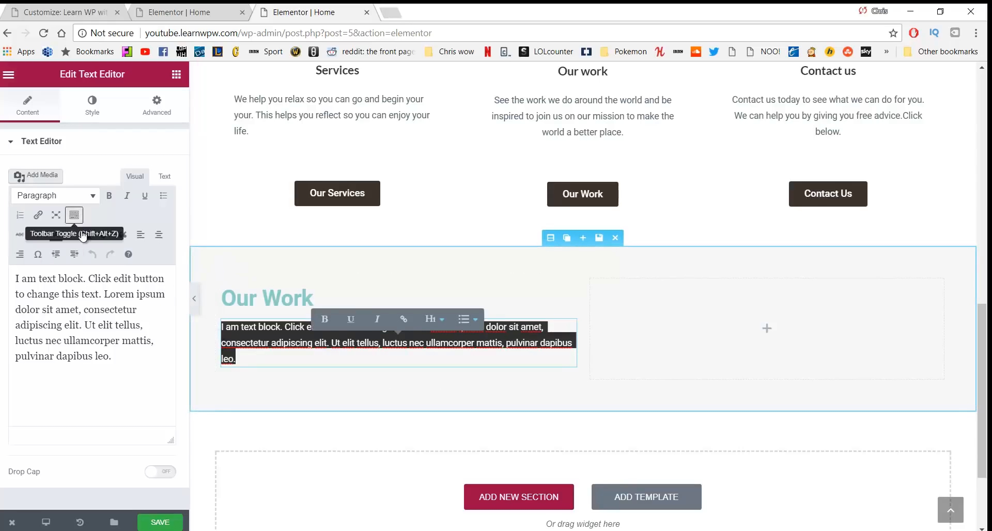
click(87, 236)
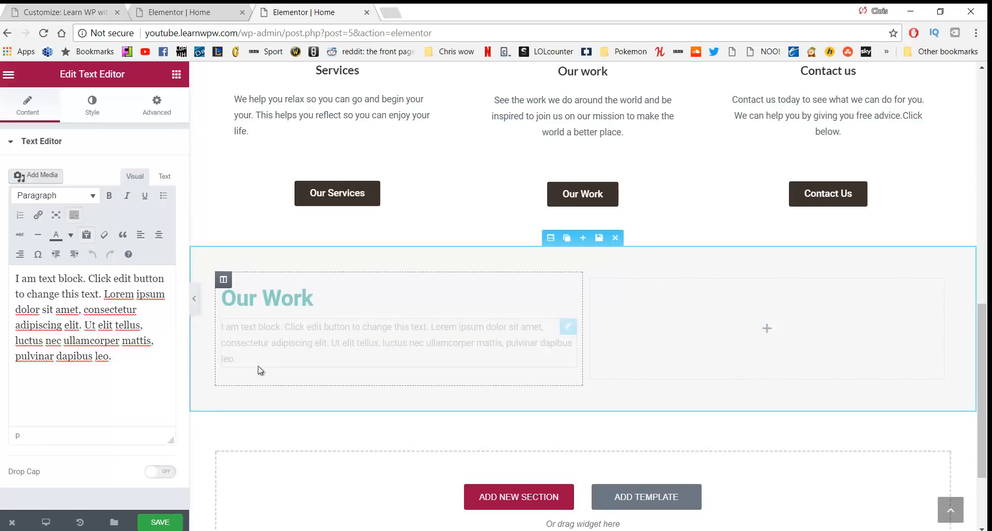
click(250, 354)
drag(250, 359, 210, 327)
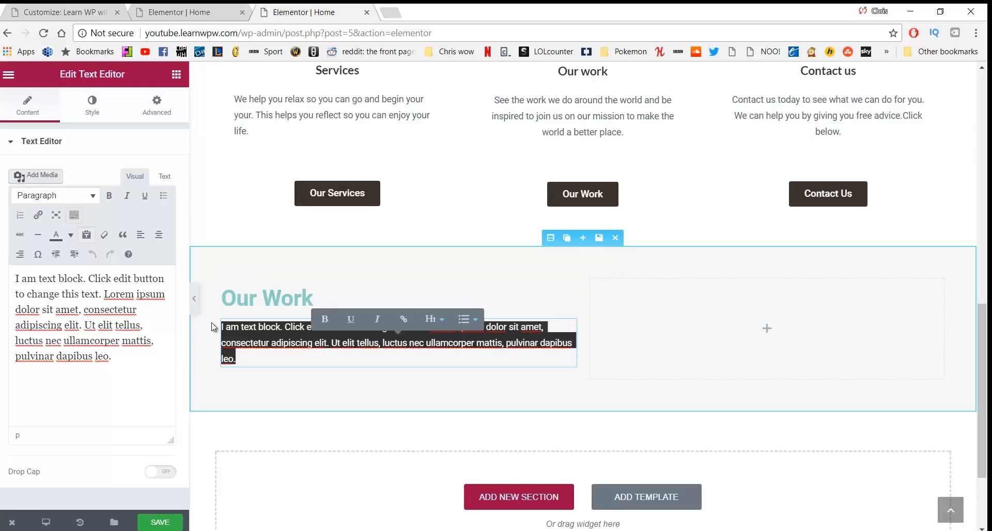
key(BackSpace)
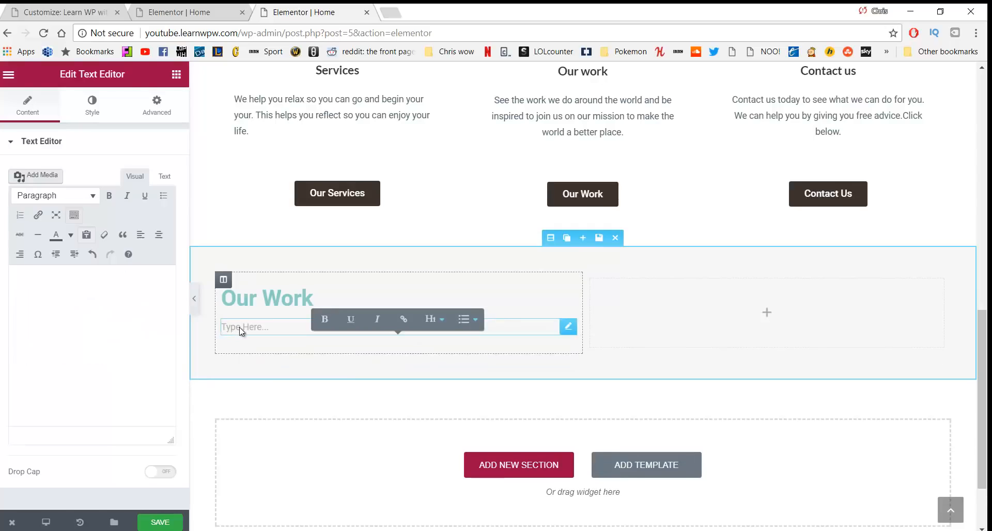
Type 'We believe actions speak louder than words' and align it left
click(93, 307)
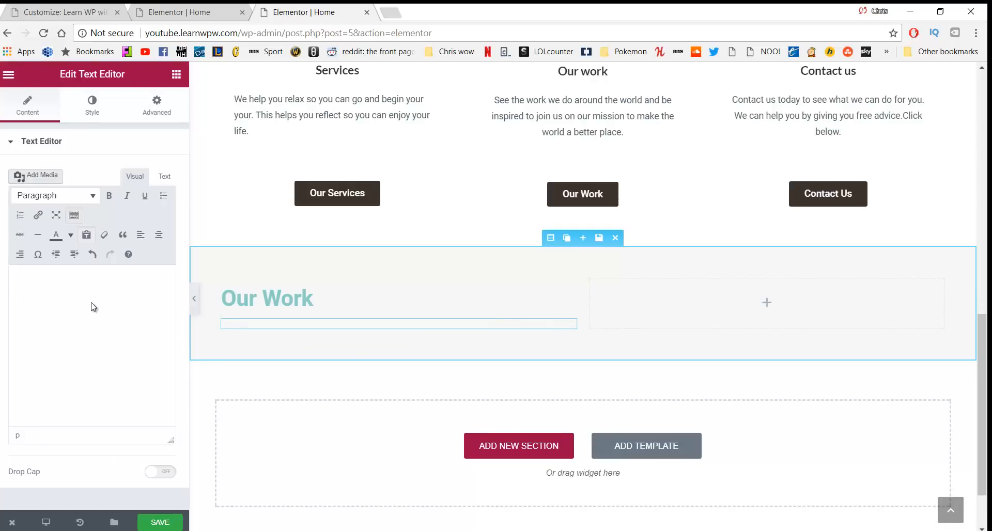
text(We be)
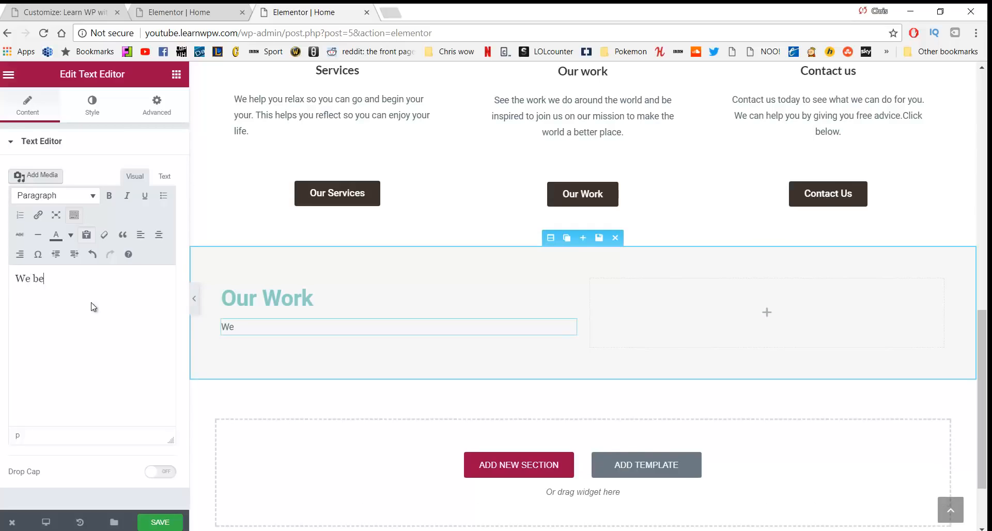
text(lieve actio)
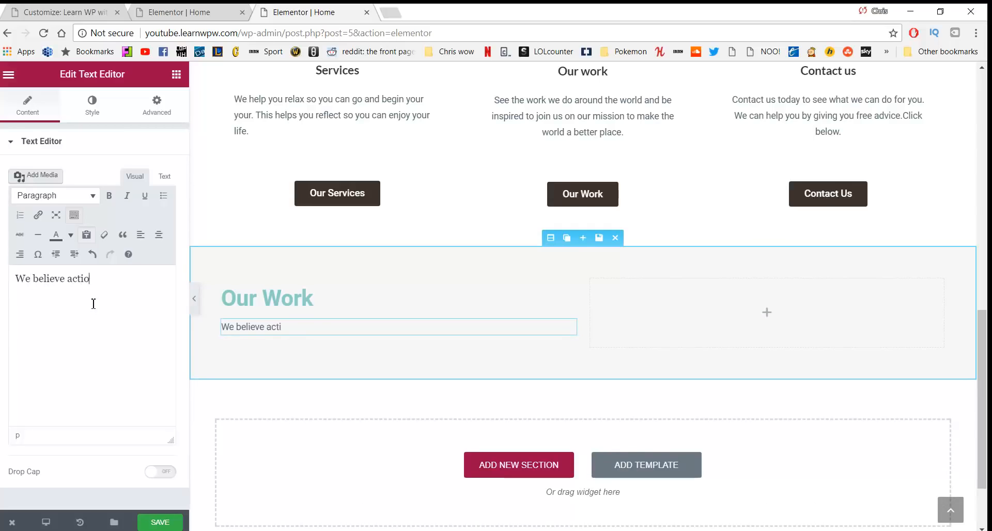
text(ns speak lourd)
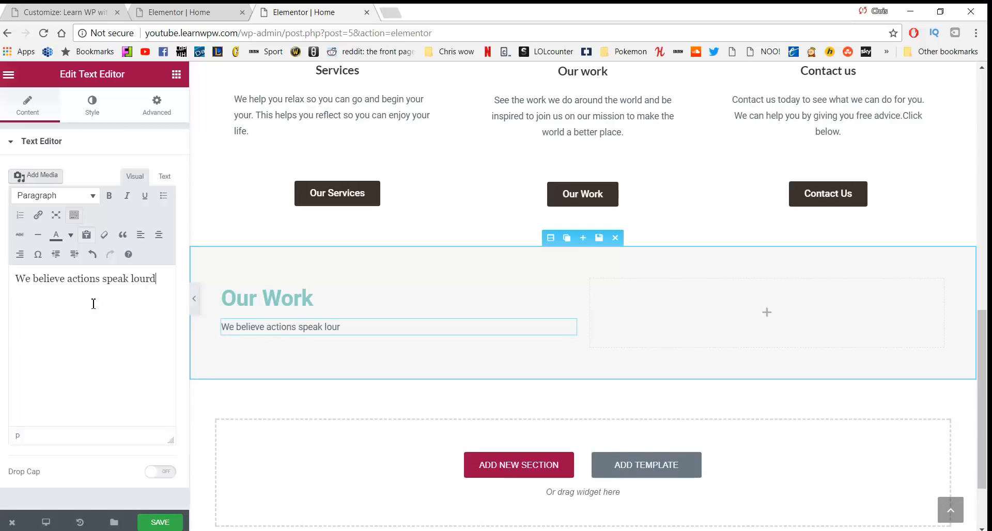
key(BackSpace)
key(BackSpace)
text(der than work)
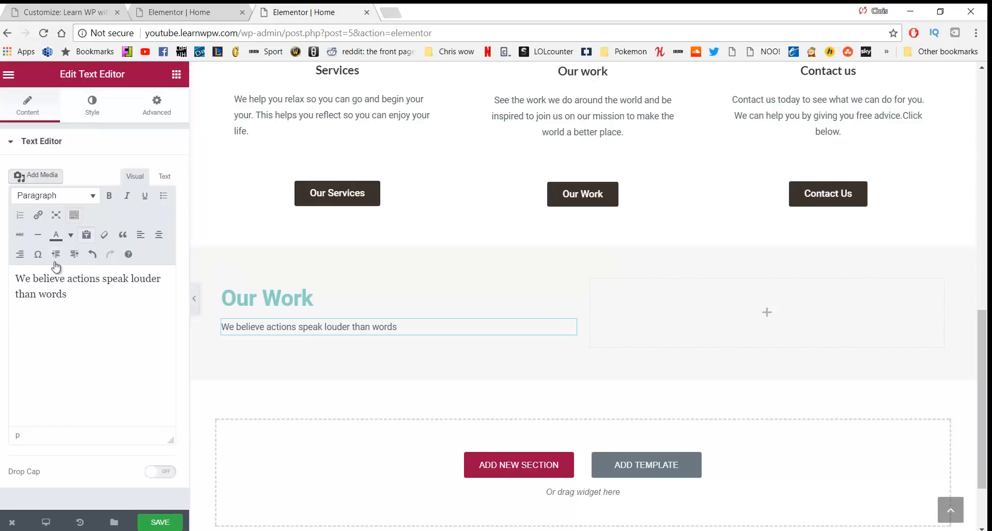
drag(79, 298, 5, 286)
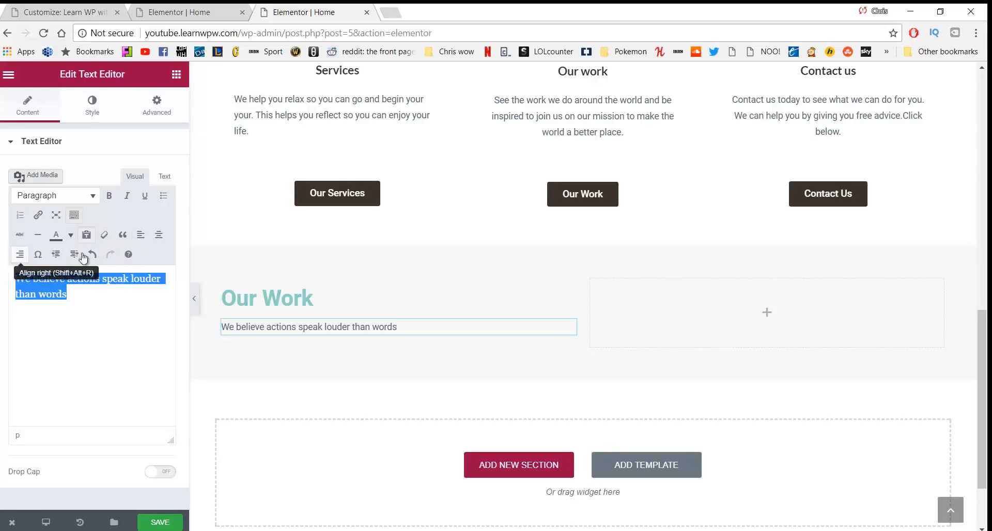
click(158, 235)
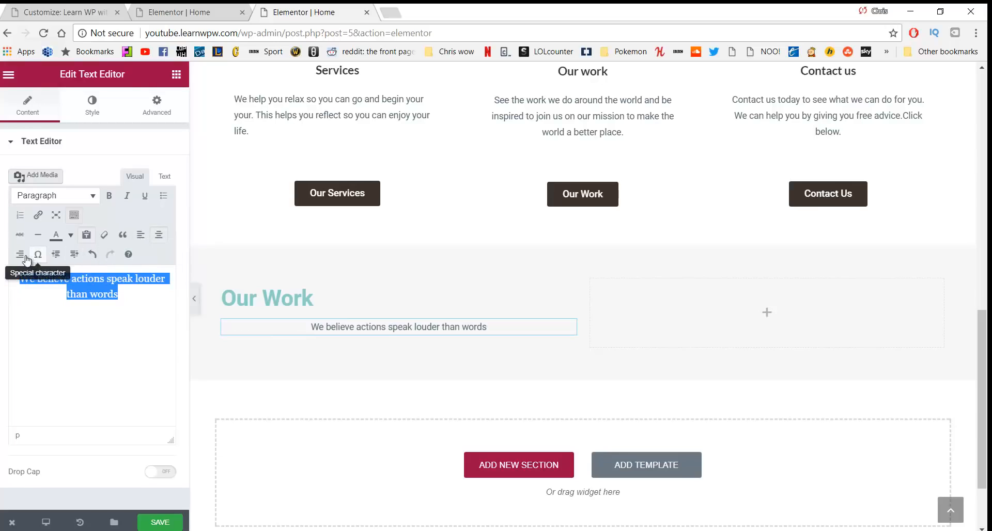
click(140, 235)
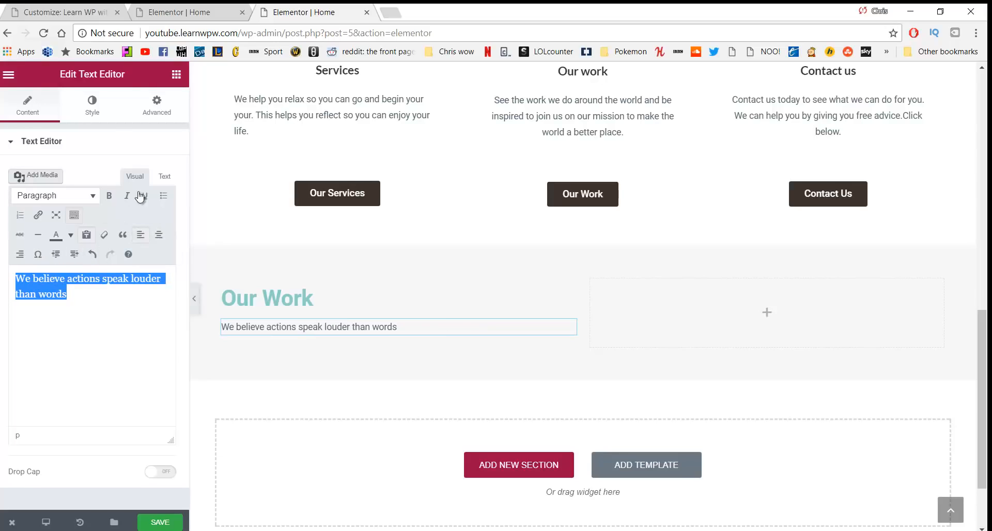
click(93, 119)
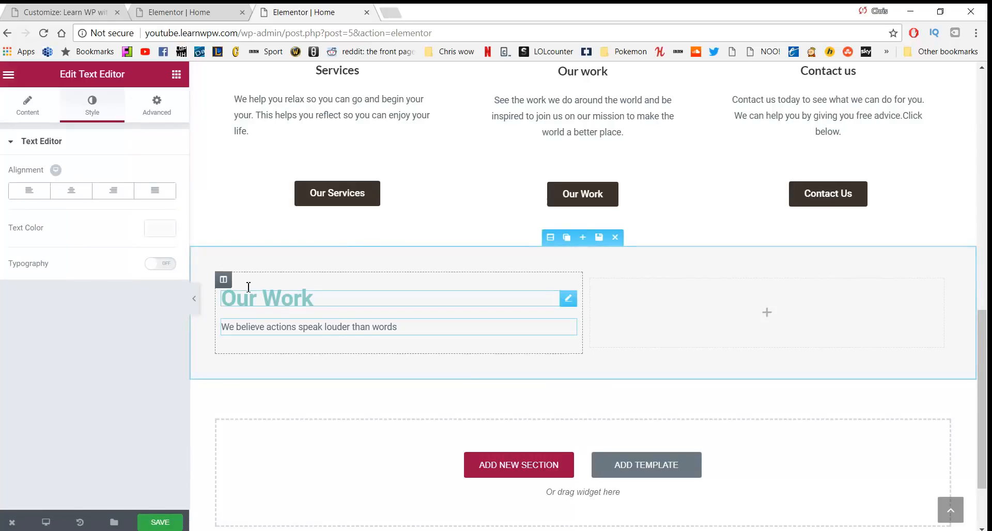
scroll(347, 364, down, 2)
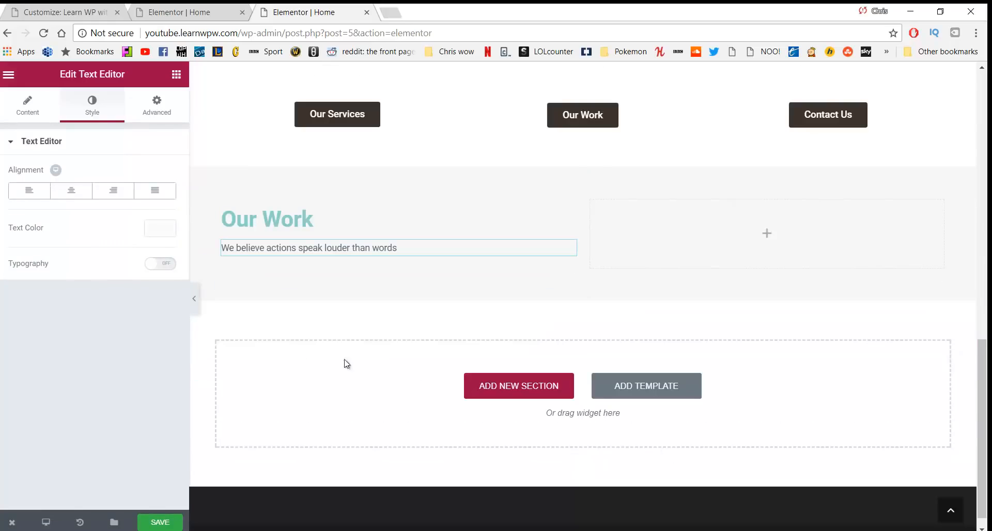
click(176, 76)
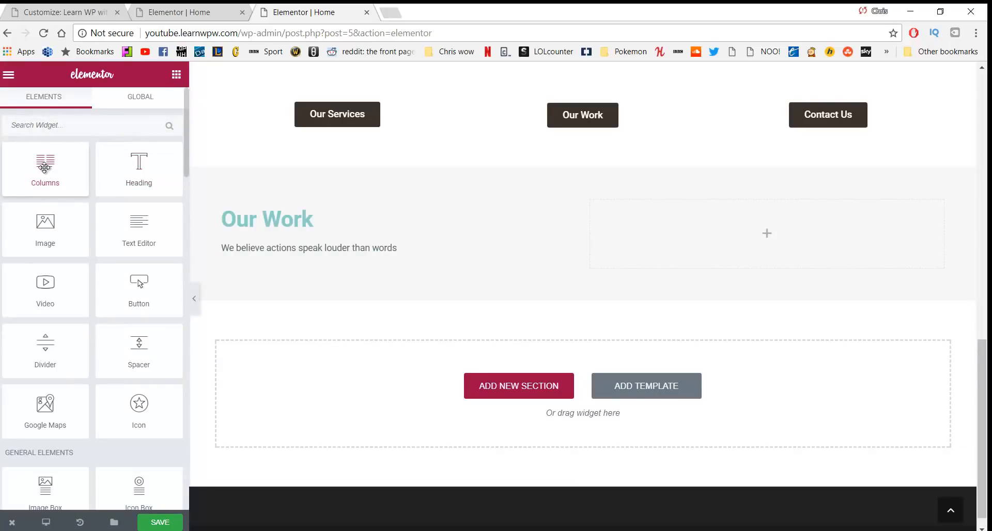
Drop a two-column inner section into the right column with a 27 px top margin
drag(46, 163, 701, 224)
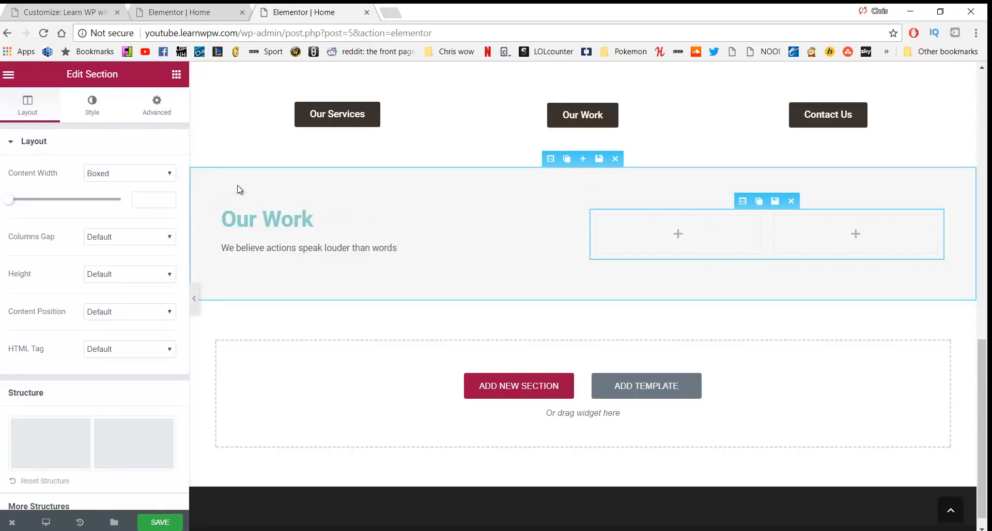
click(94, 103)
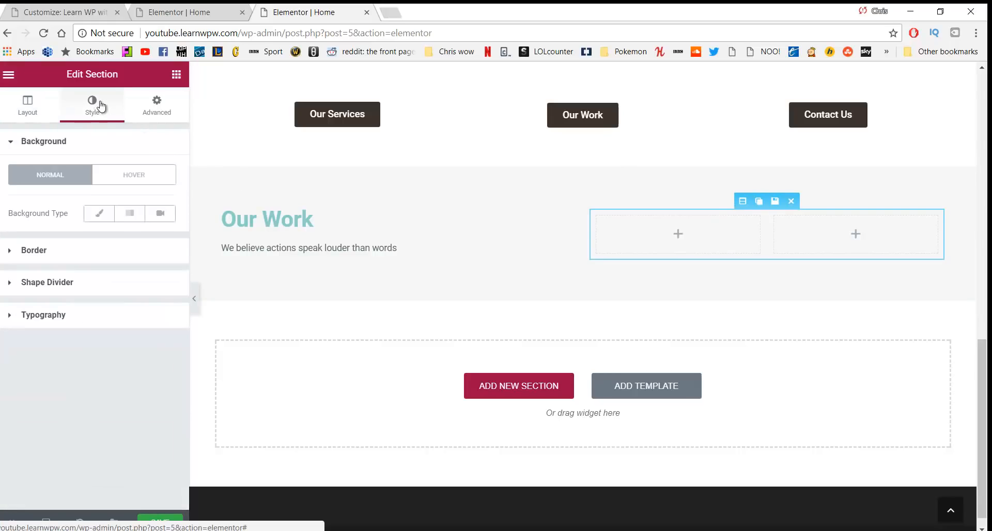
click(153, 108)
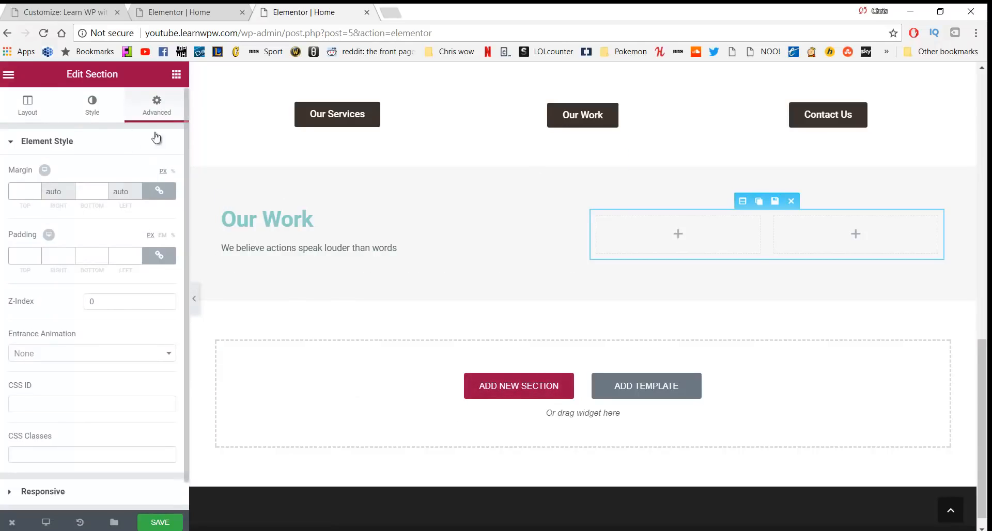
click(157, 196)
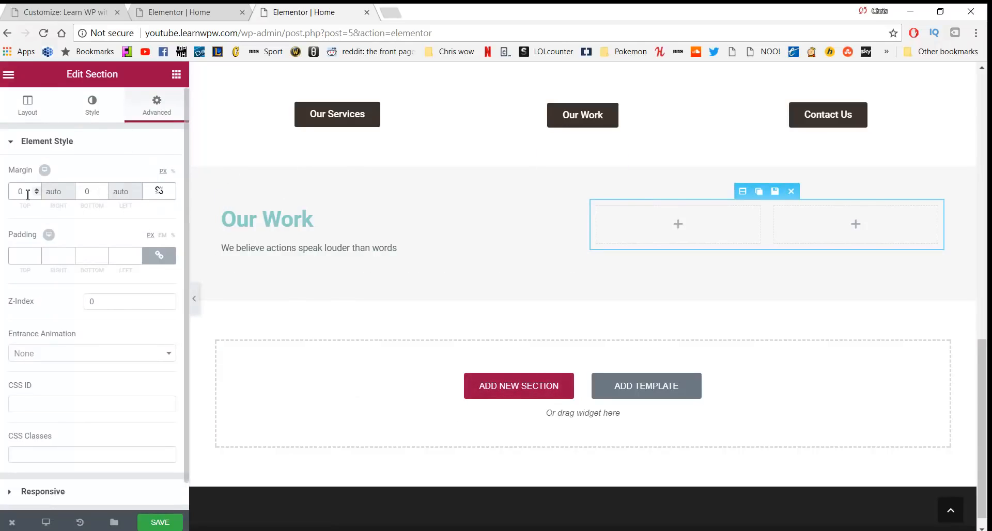
click(21, 190)
text(2)
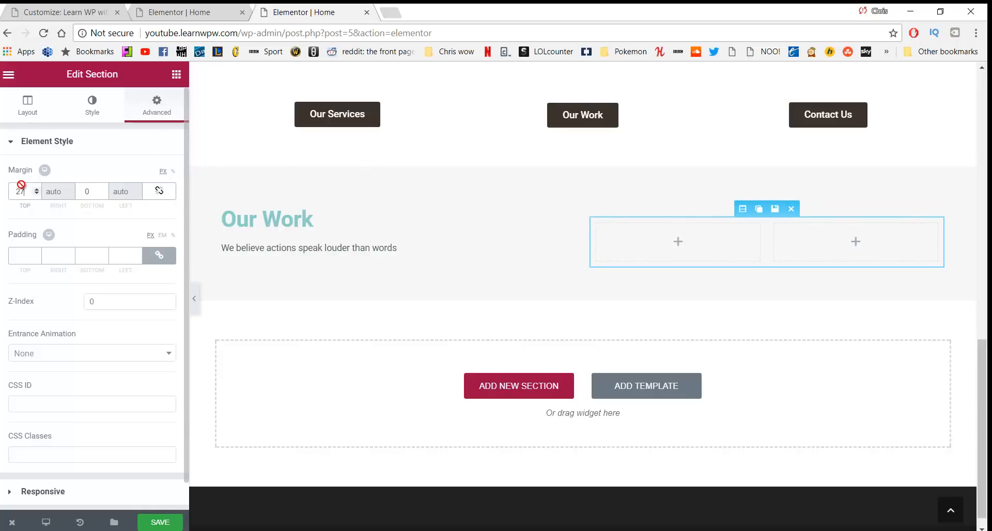
text(7)
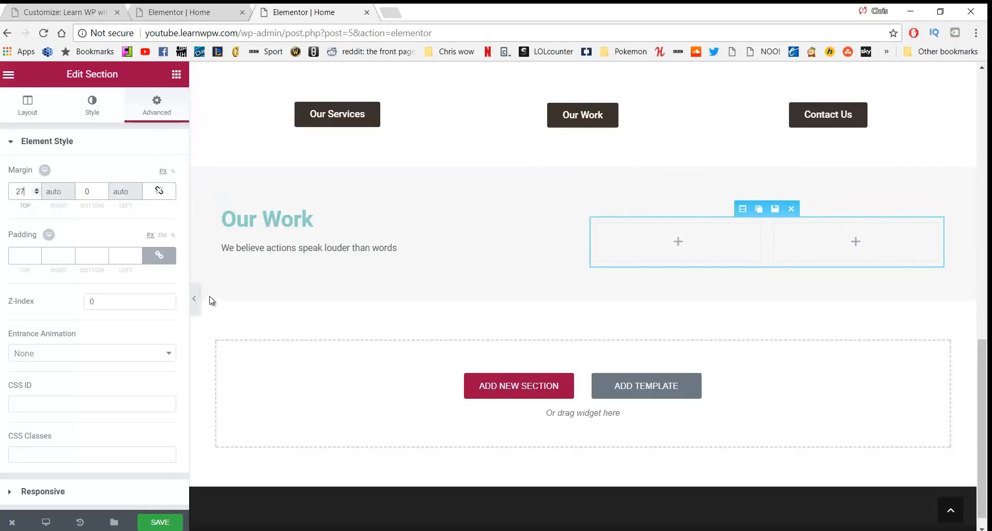
click(176, 74)
Add a right-aligned 'Our Services' button linking to /services in the first inner column
drag(138, 284, 649, 229)
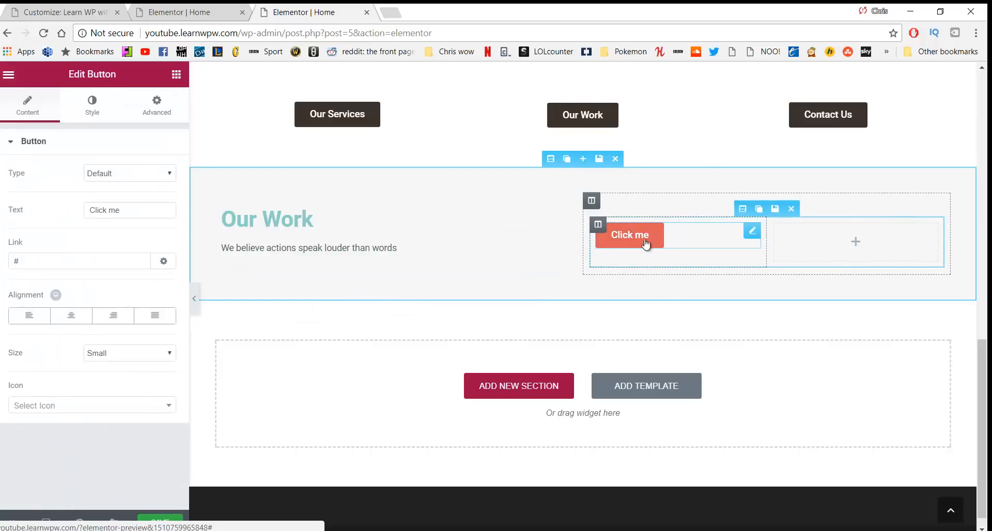
click(125, 216)
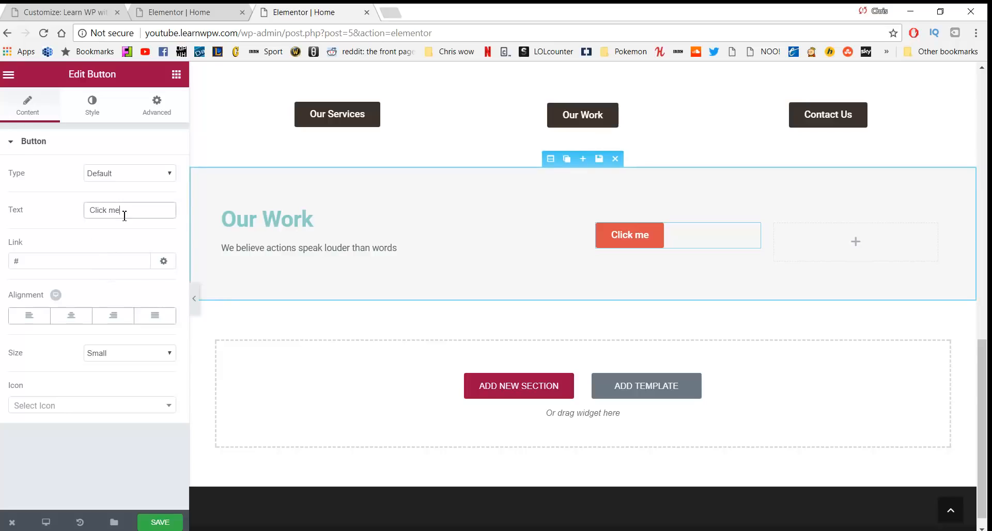
triple_click(119, 211)
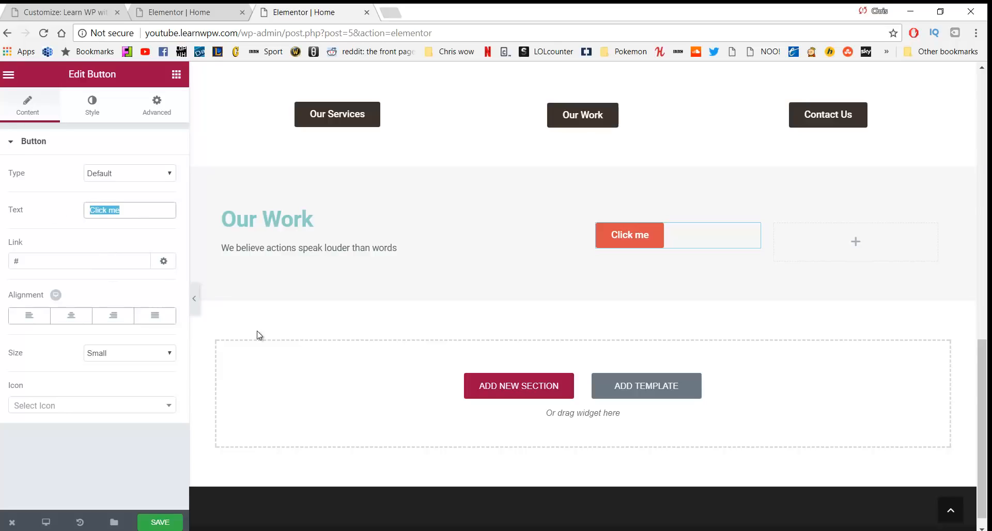
click(136, 208)
key(BackSpace)
key(BackSpace)
key(BackSpace)
key(BackSpace)
key(BackSpace)
key(BackSpace)
key(BackSpace)
key(BackSpace)
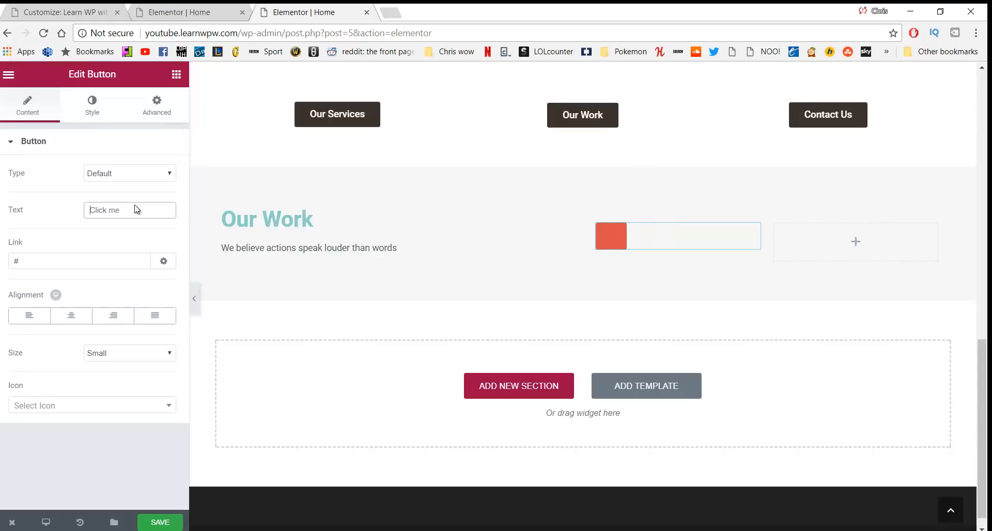
text(Our Servies)
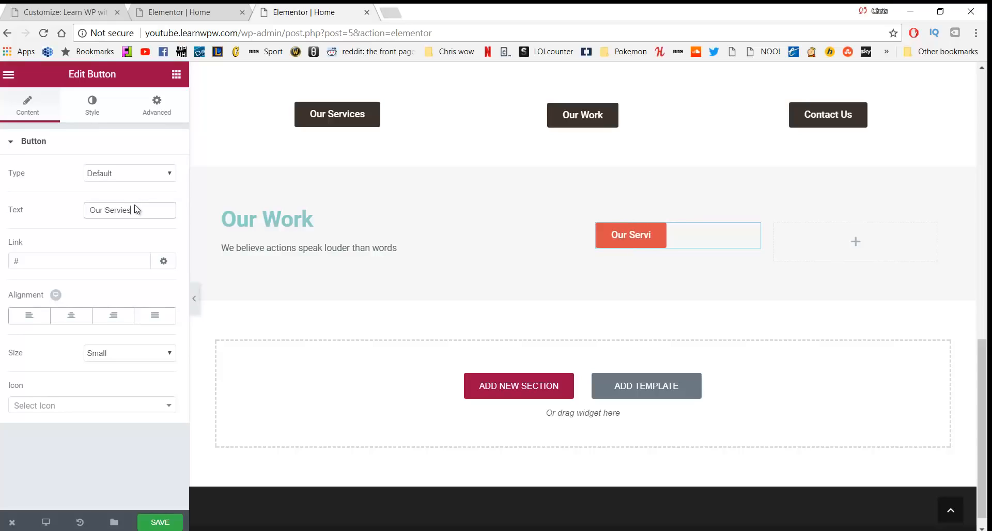
key(BackSpace)
key(BackSpace)
text(ces)
key(Tab)
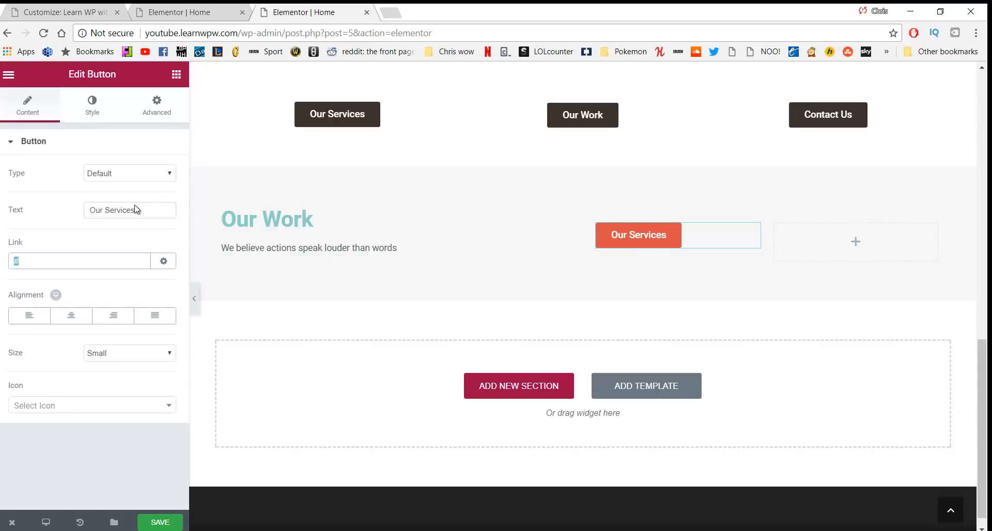
text(/services)
click(120, 317)
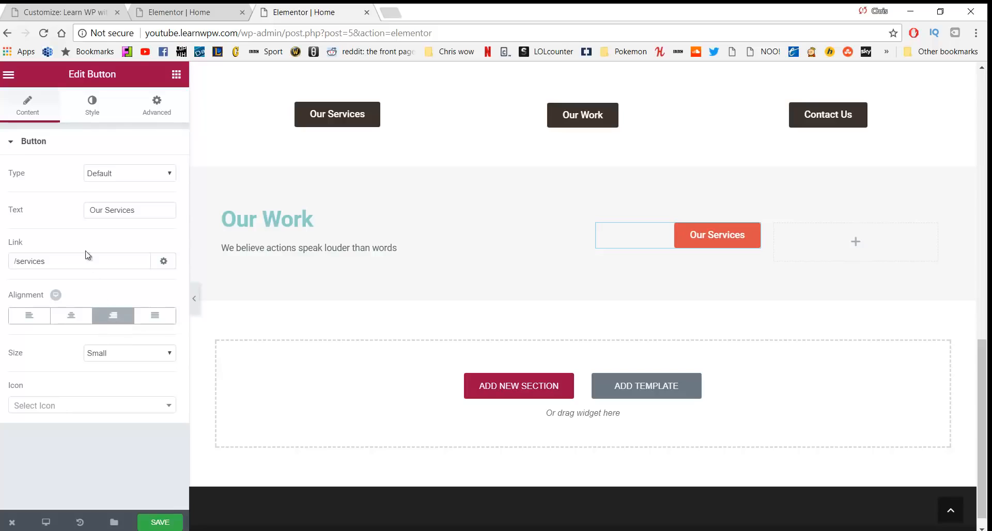
Give the Our Services button 16 px text and a green #23a455 background
click(103, 115)
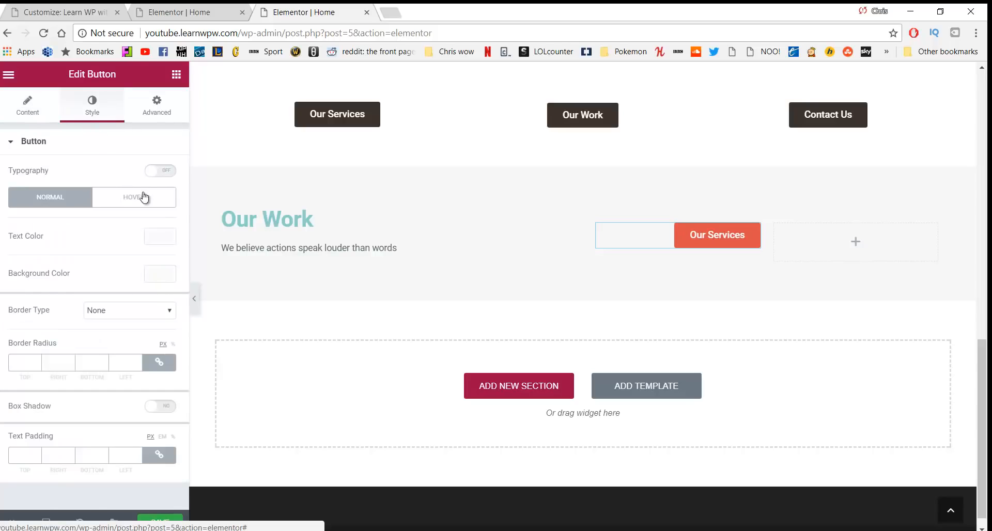
click(160, 171)
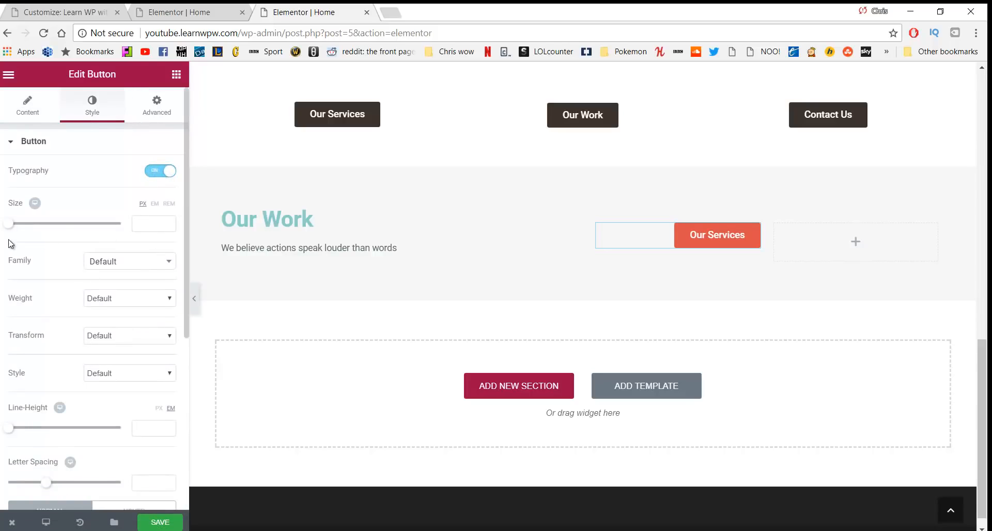
drag(12, 225, 21, 229)
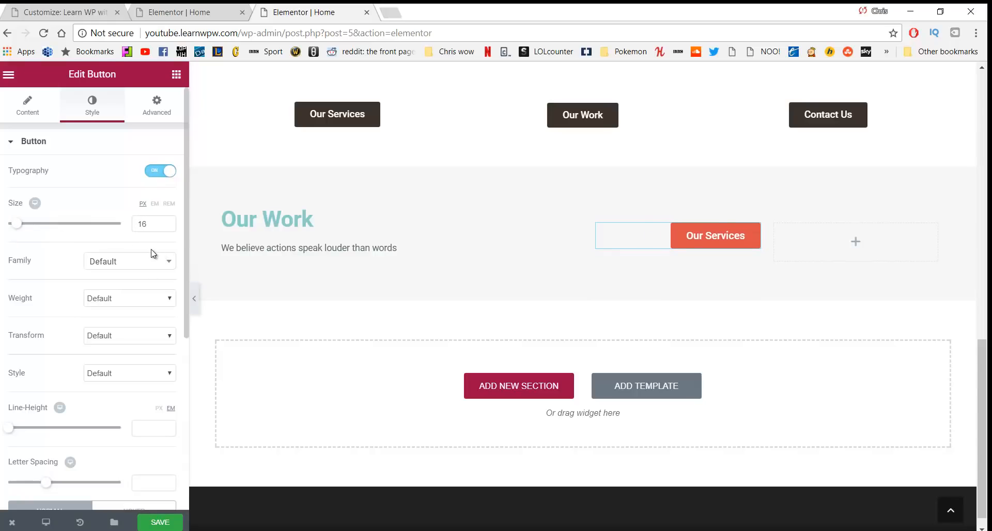
scroll(122, 248, down, 5)
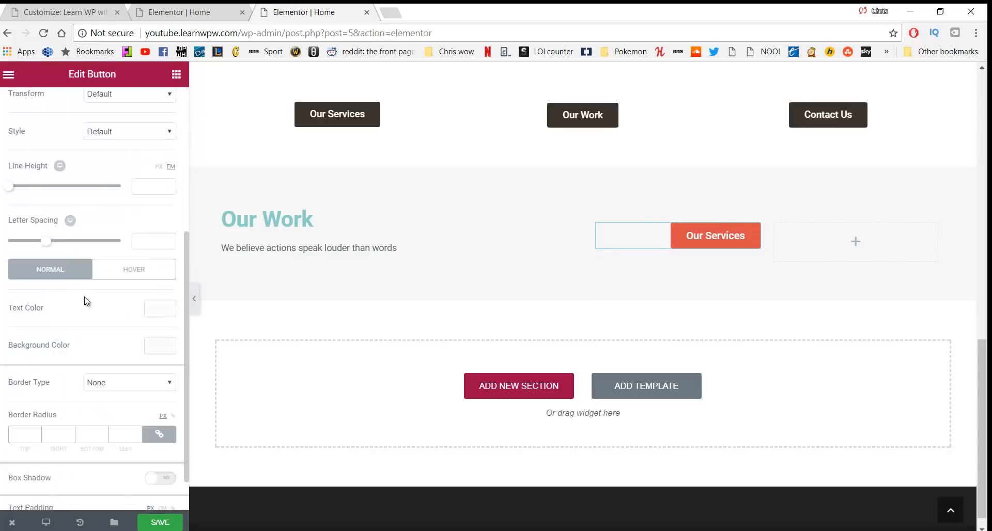
click(161, 346)
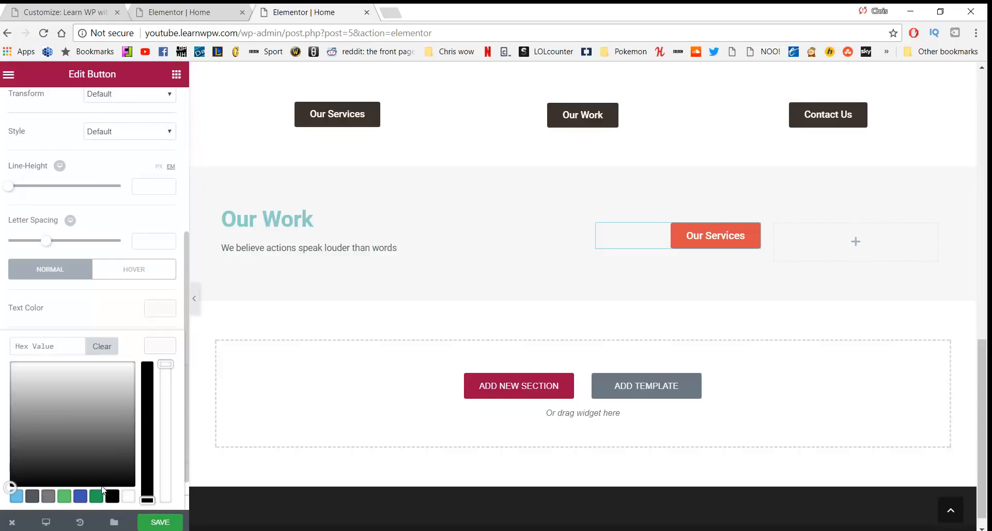
click(98, 495)
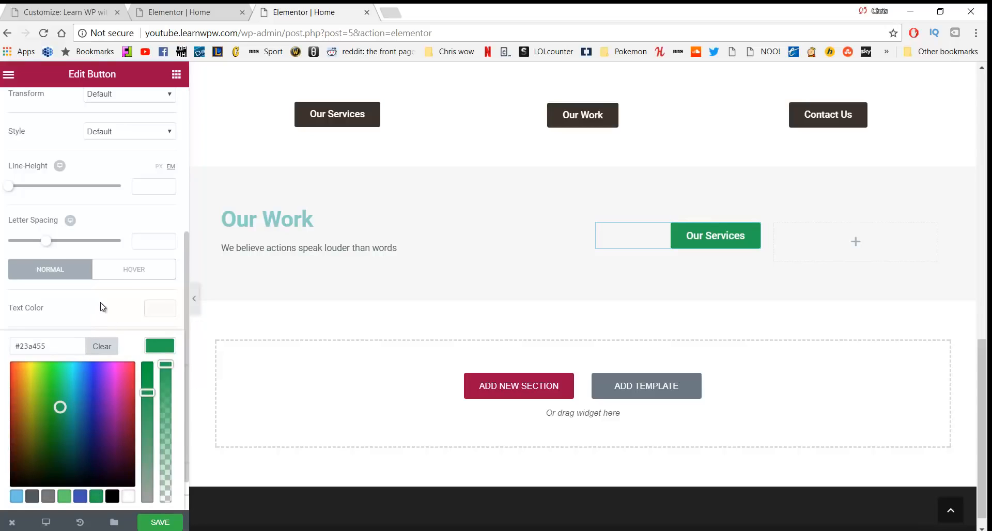
scroll(102, 307, down, 1)
click(92, 266)
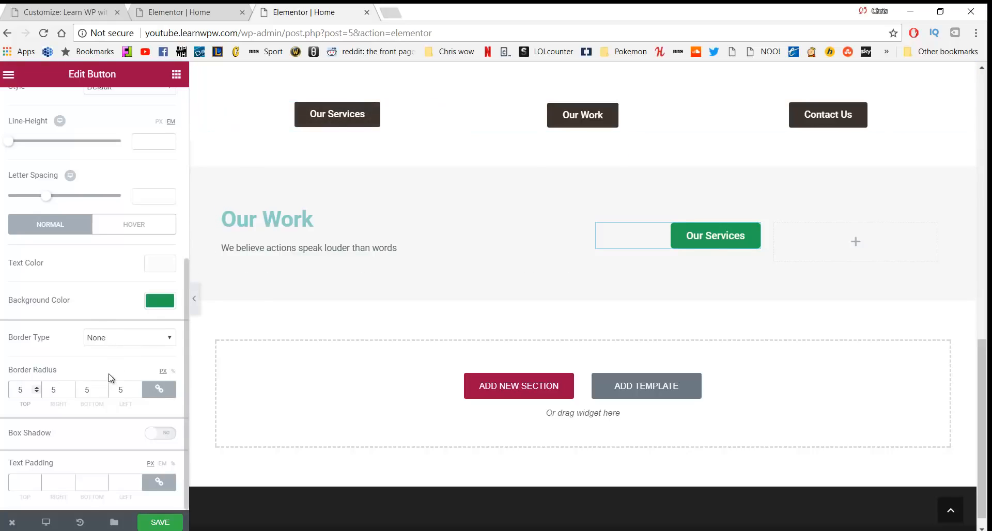
scroll(101, 360, up, 5)
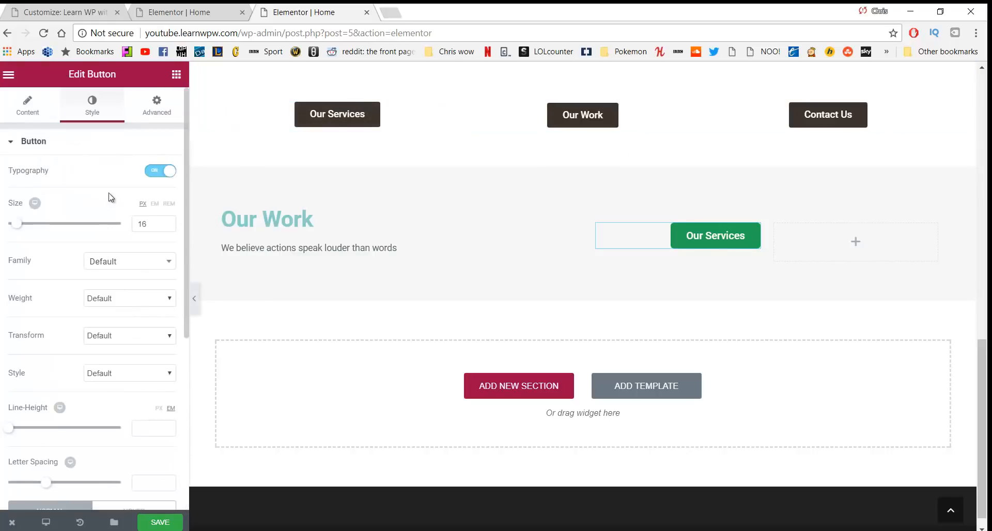
Add a Button widget beside Our Services reading 'Check out our work', linked to /our-work
click(175, 76)
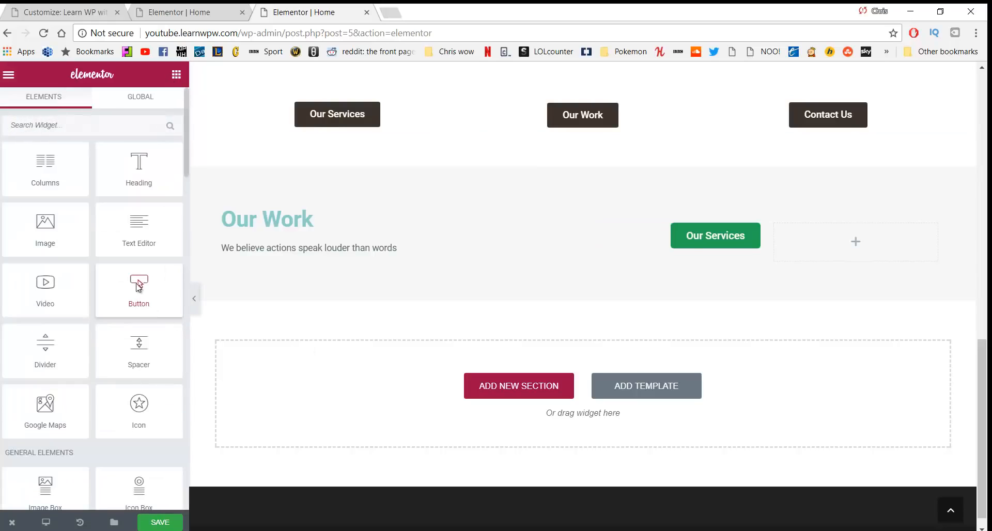
drag(139, 288, 815, 232)
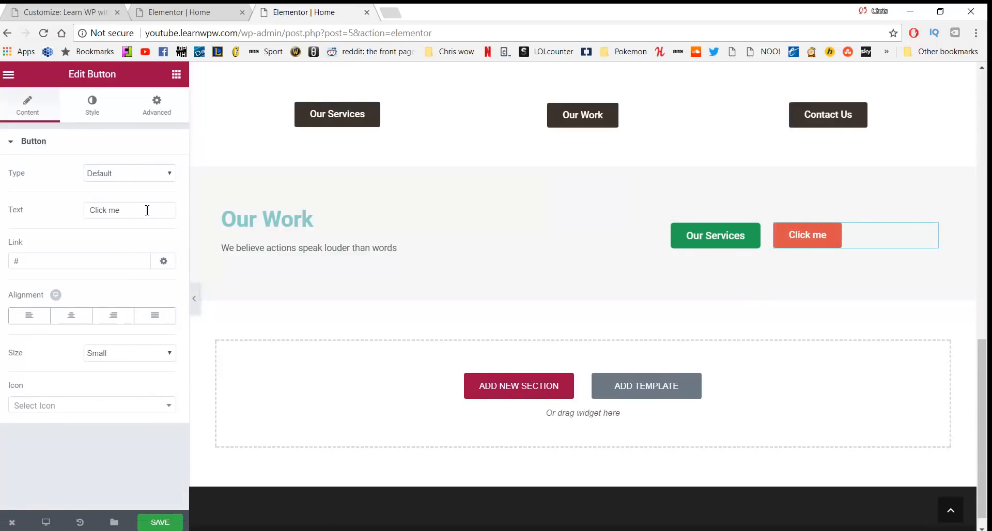
drag(147, 210, 57, 211)
text(Check out our work)
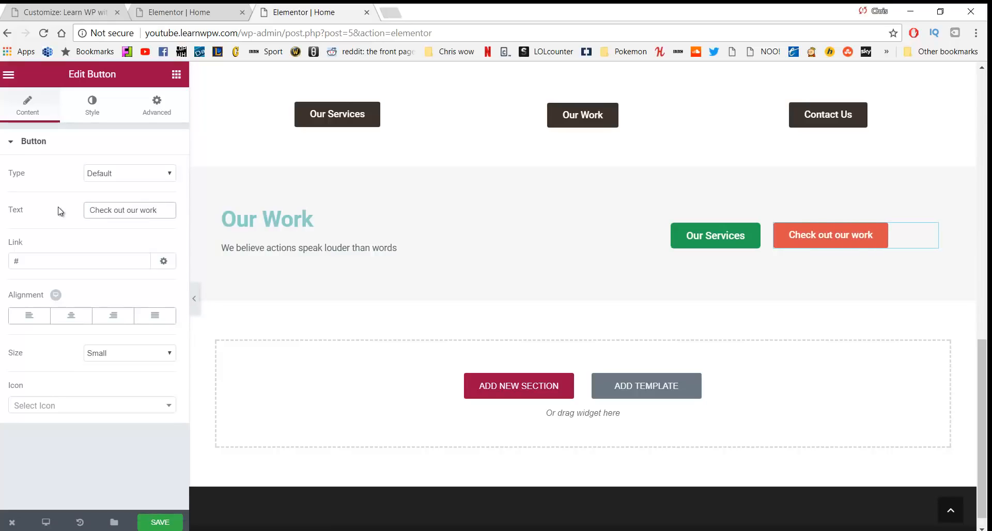
click(49, 269)
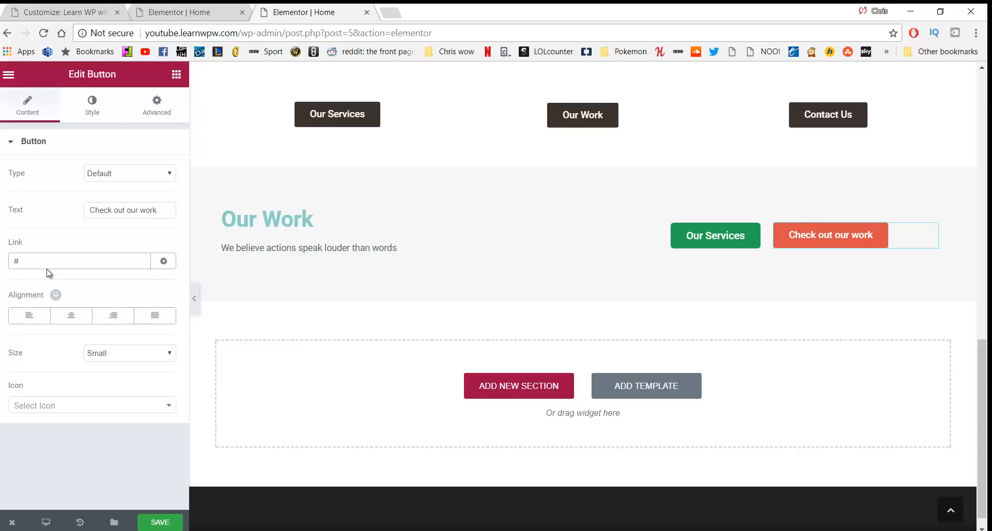
key(BackSpace)
text(/our-work)
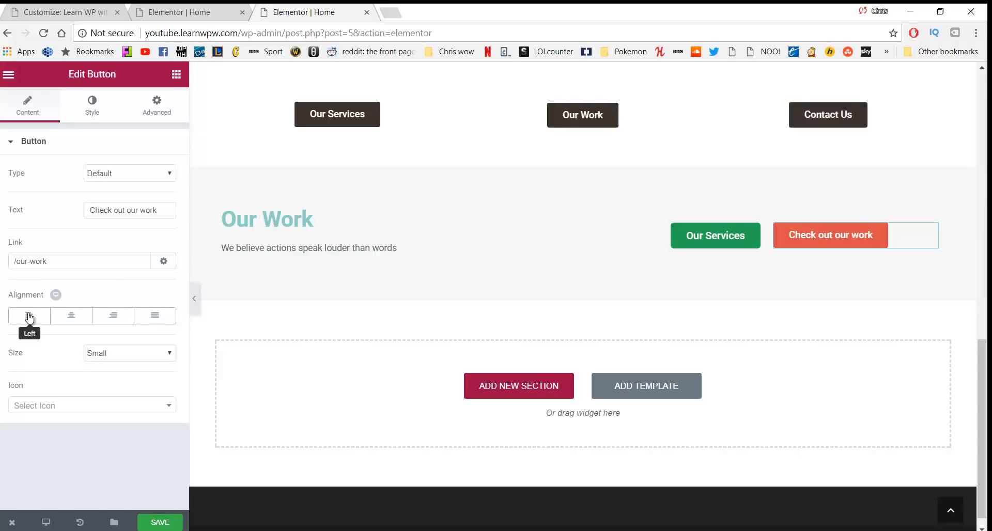
Enable custom typography on the new button with a 16 px text size
click(91, 117)
click(165, 170)
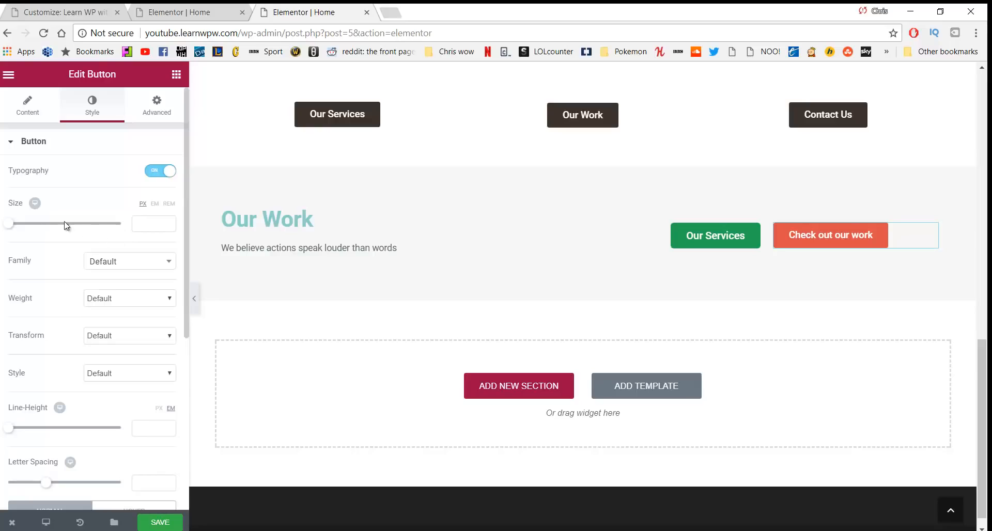
drag(11, 226, 19, 227)
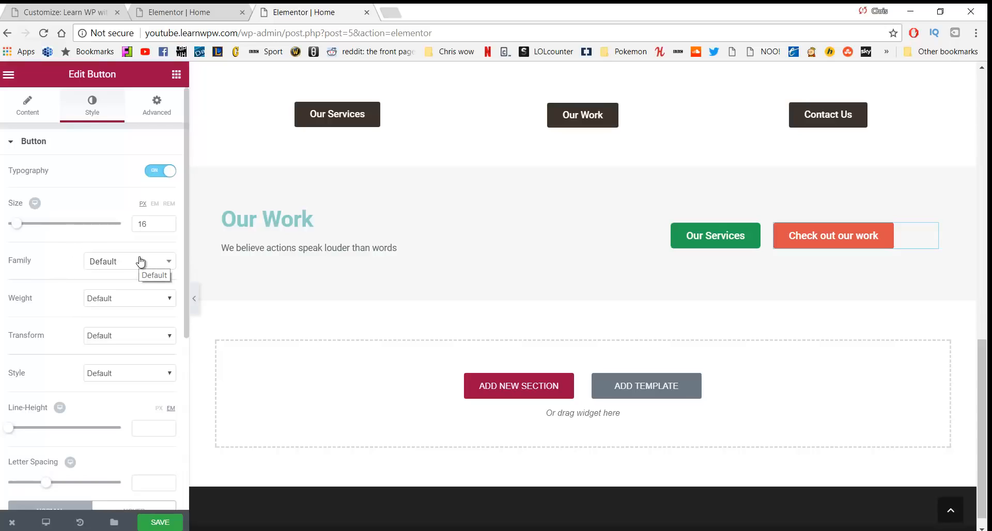
scroll(116, 294, down, 2)
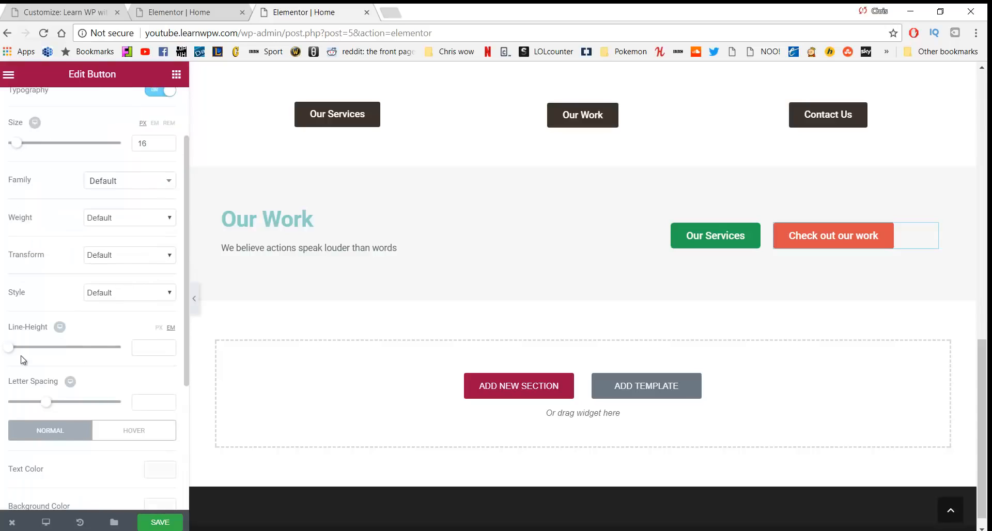
scroll(23, 360, down, 4)
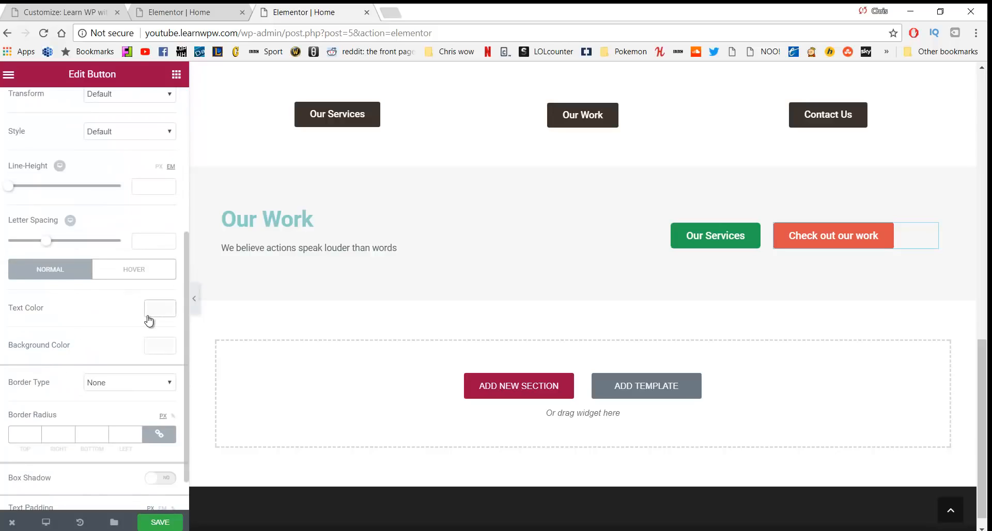
Make the button background fully transparent and its text green #23a455
click(160, 346)
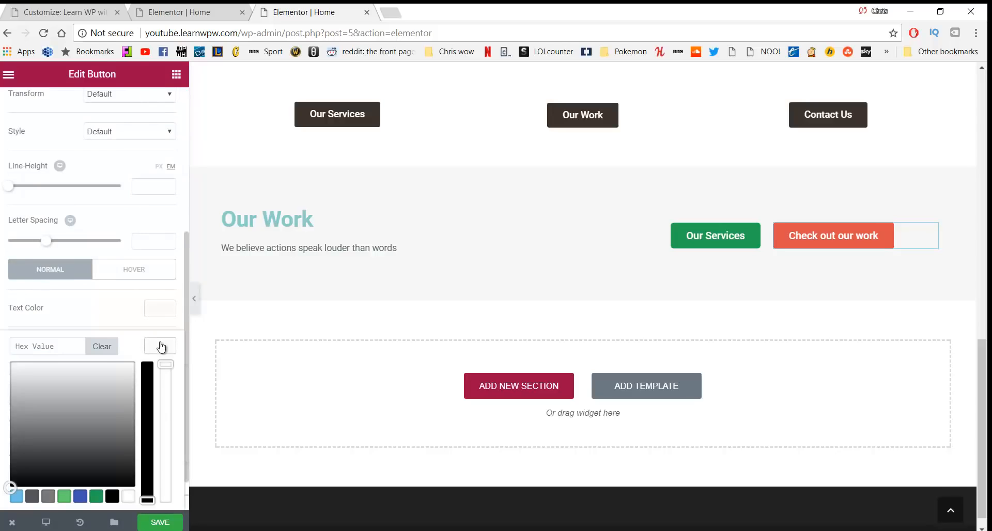
drag(62, 377, 56, 361)
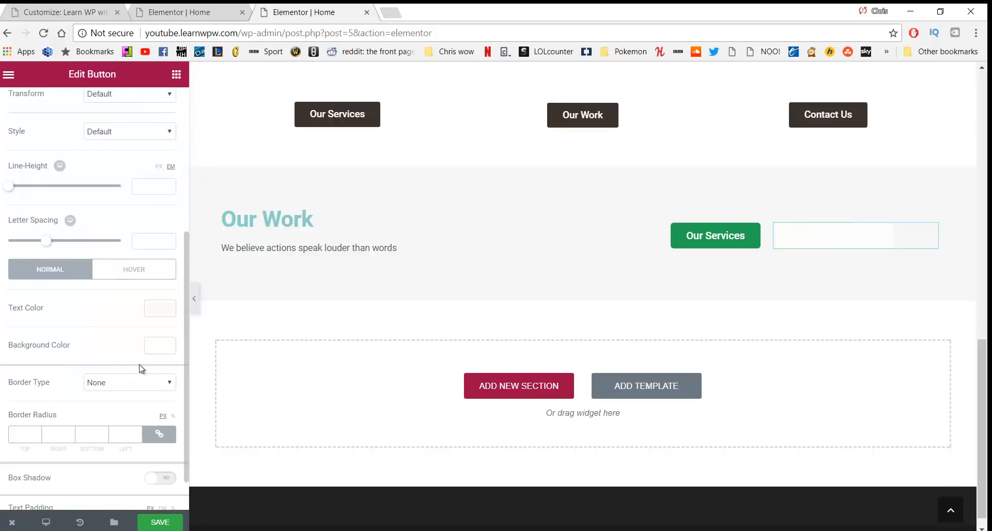
click(160, 346)
drag(166, 364, 166, 515)
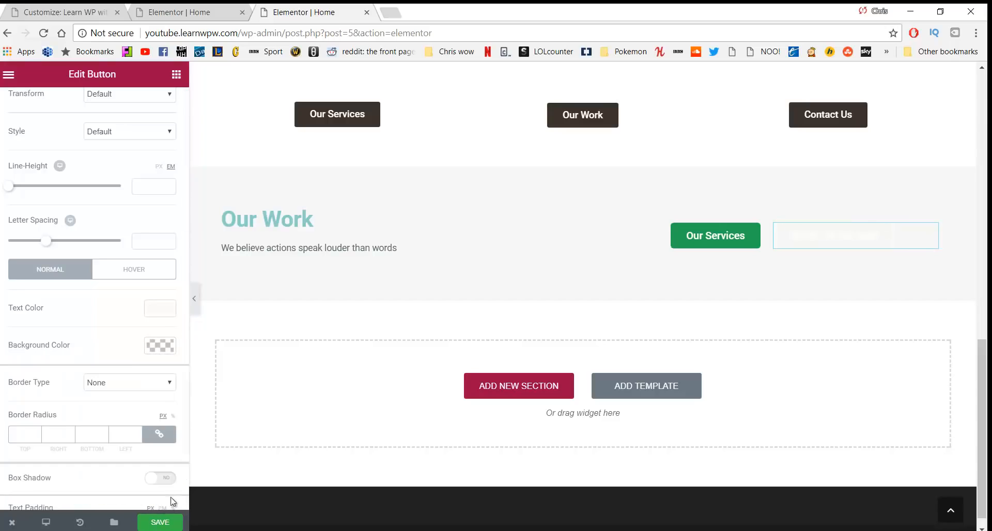
click(151, 310)
click(96, 459)
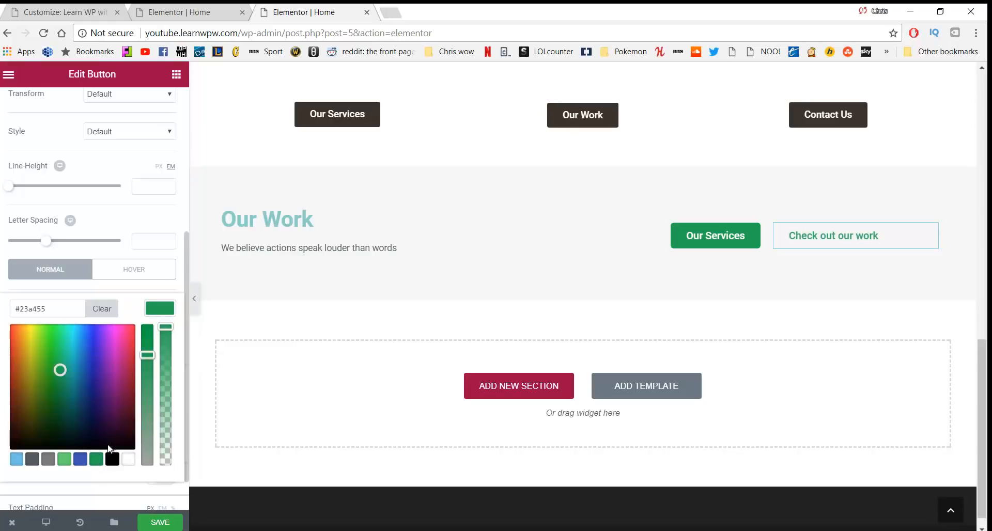
Set the button's padding to 5 px on all sides
scroll(165, 324, down, 1)
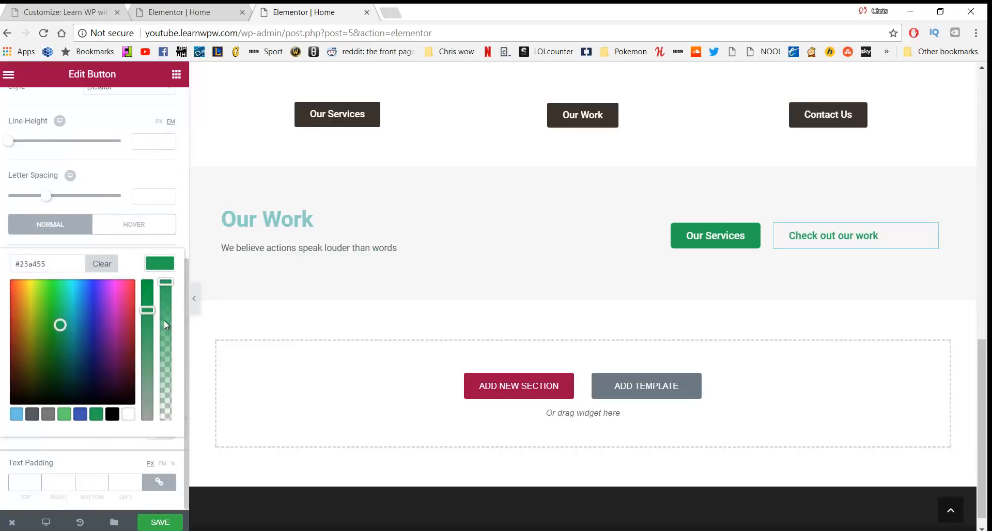
click(34, 482)
text(1)
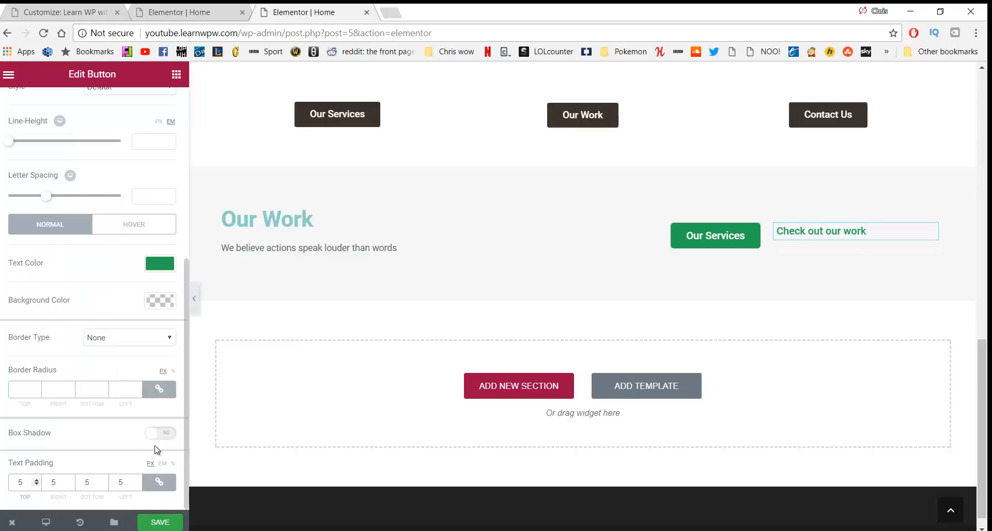
scroll(92, 284, up, 2)
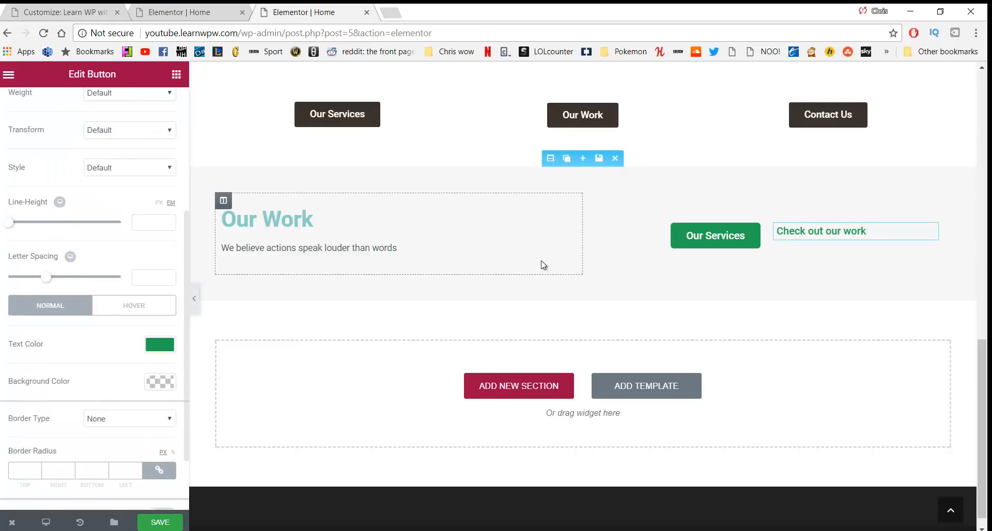
Compare the Our Services style settings, then bring up the Style options of 'Check out our work'
click(677, 236)
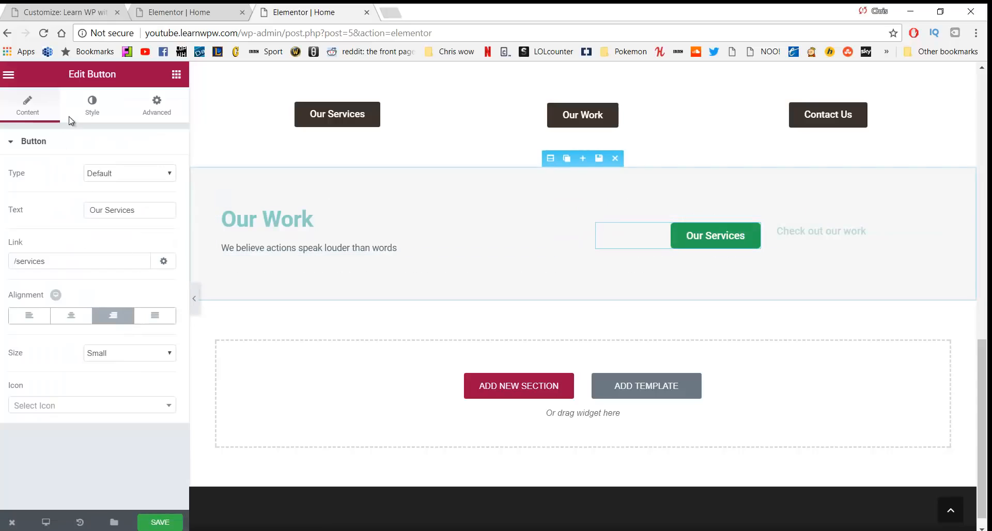
click(92, 105)
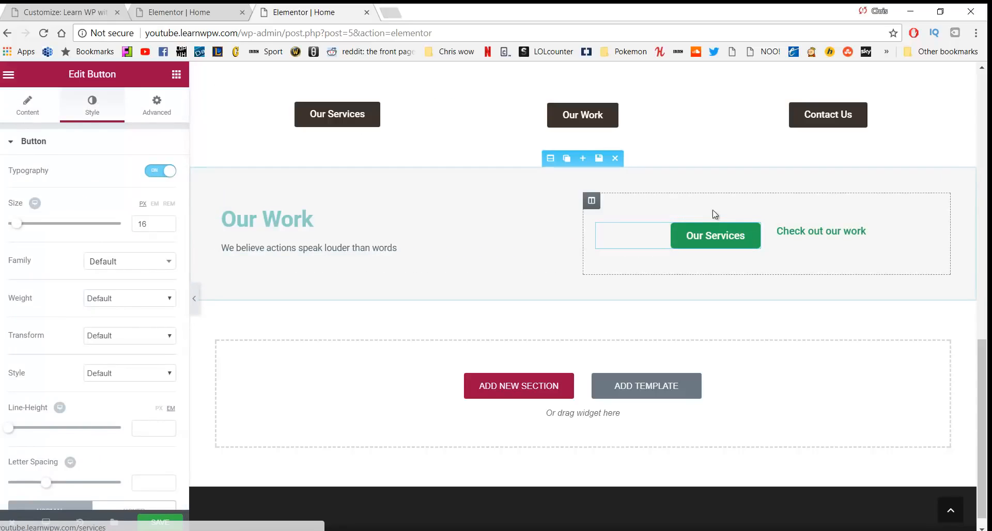
click(800, 231)
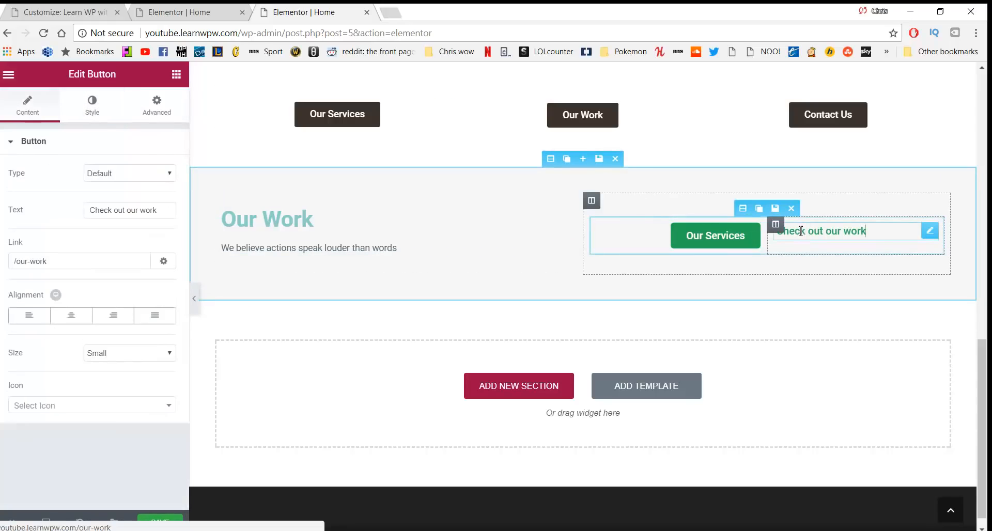
click(113, 114)
click(148, 105)
click(92, 106)
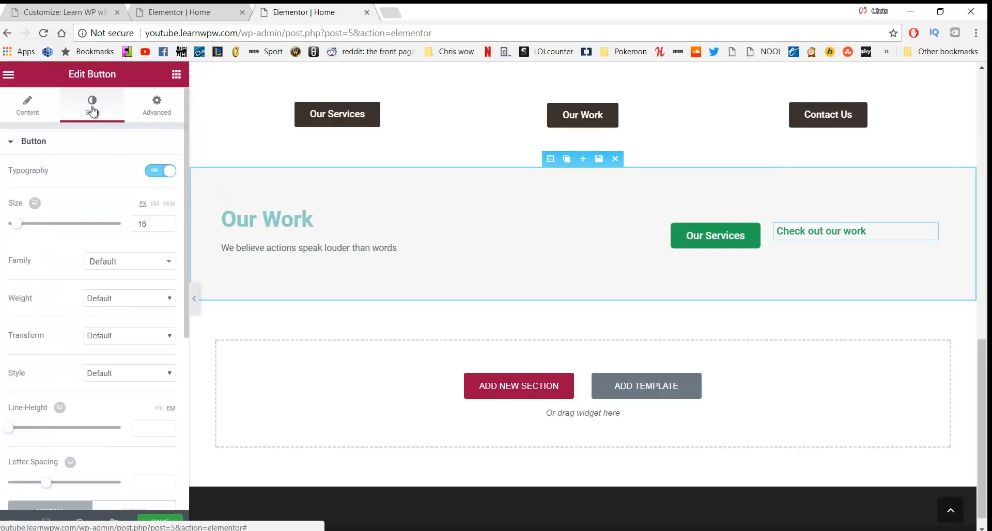
scroll(111, 297, down, 5)
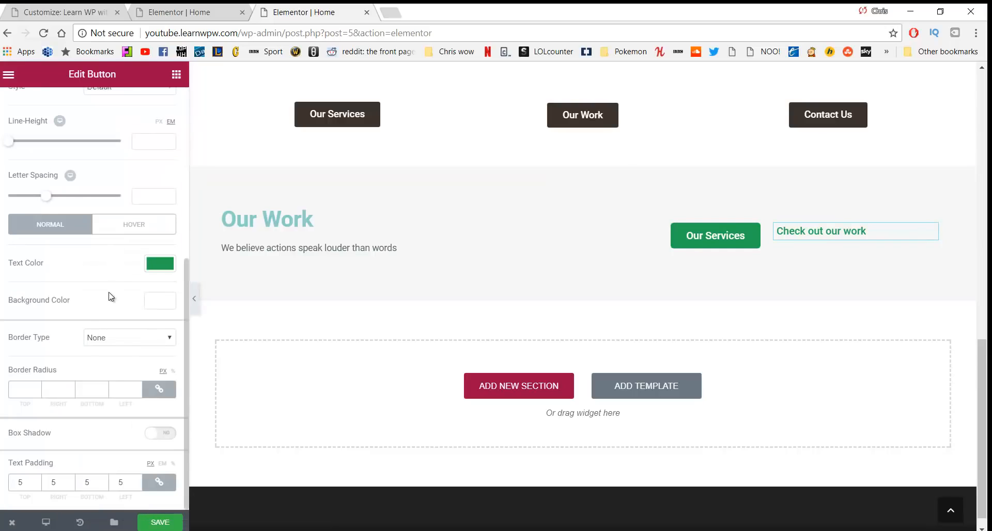
Give 'Check out our work' a solid 1 px border with 5 px rounded corners
click(124, 341)
click(120, 359)
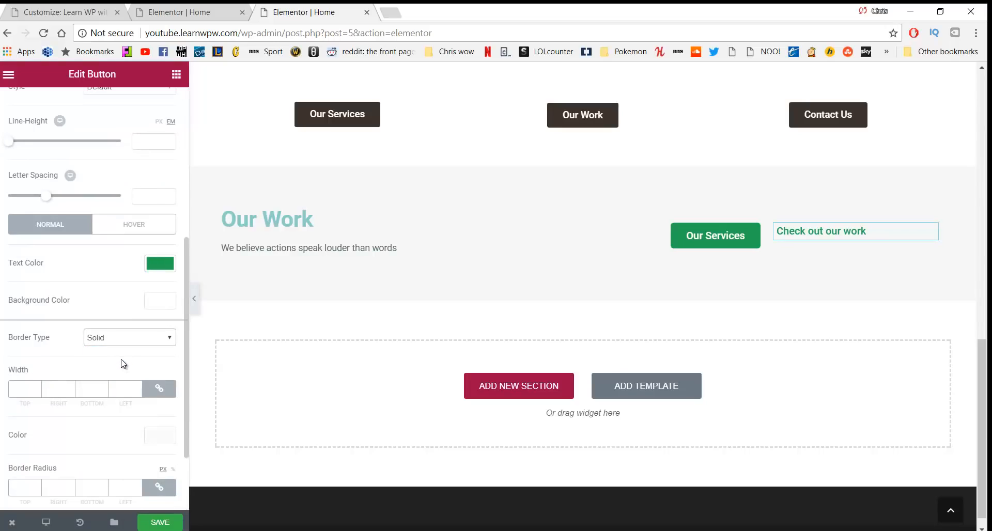
click(35, 387)
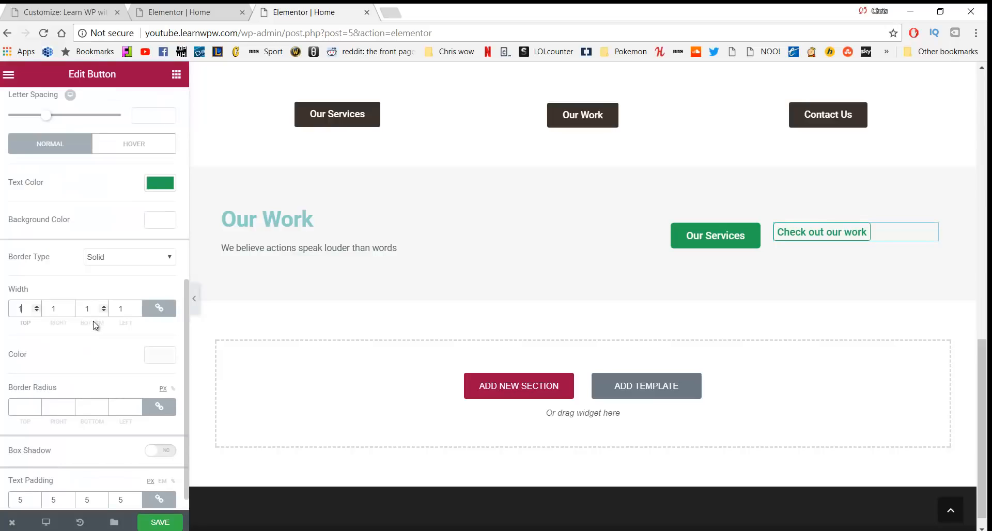
click(33, 408)
scroll(115, 385, up, 5)
scroll(114, 382, down, 5)
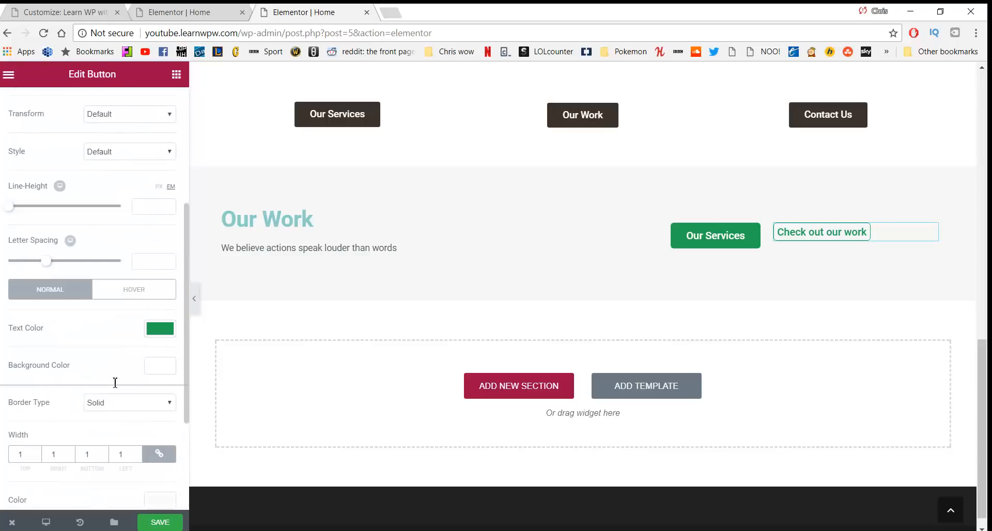
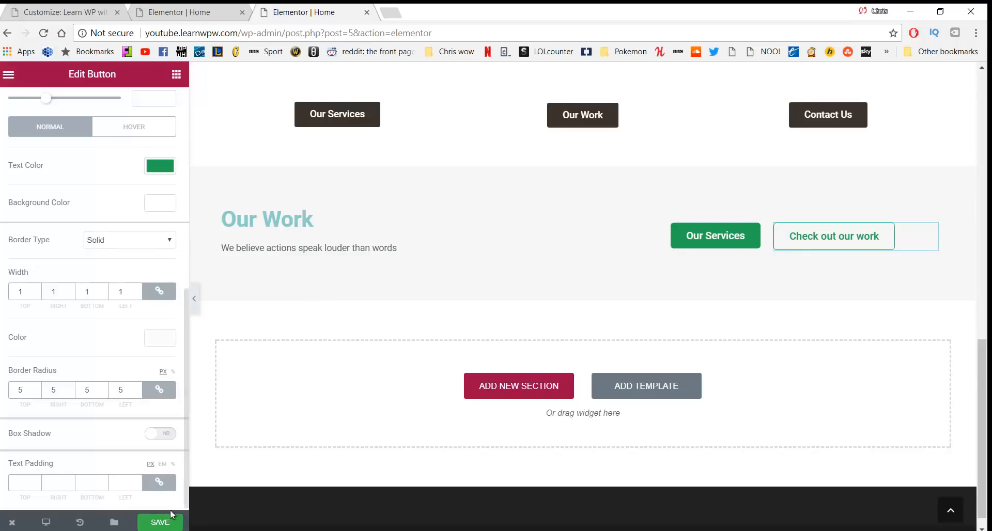
Save the Elementor page edits, including the restyled 'Check out our work' button
click(155, 522)
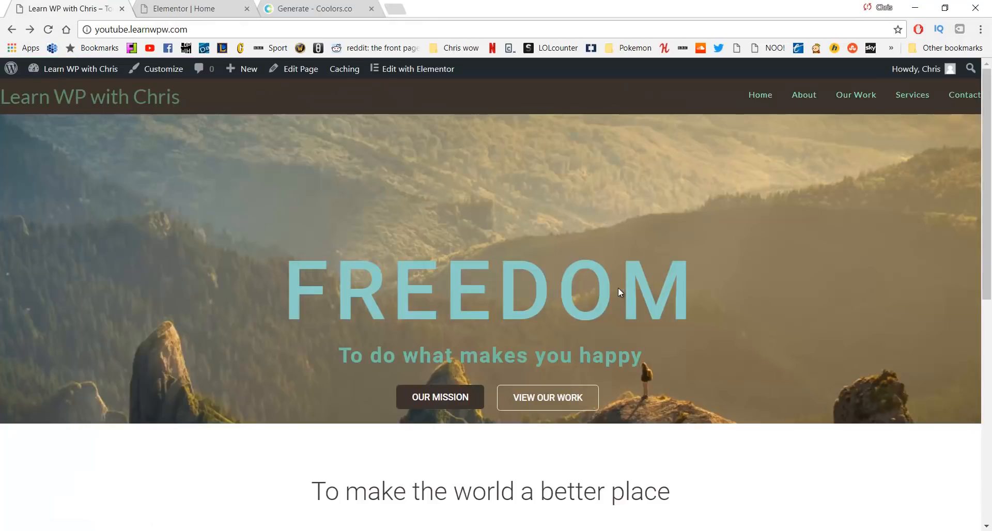
Preview the live home page in a narrow mobile-width window, then minimize that window
scroll(642, 277, down, 9)
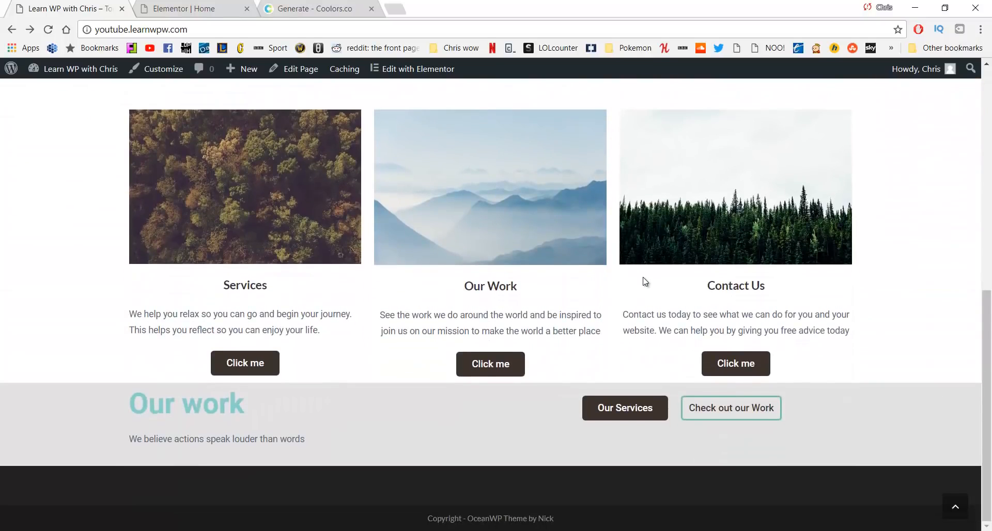
scroll(645, 281, up, 9)
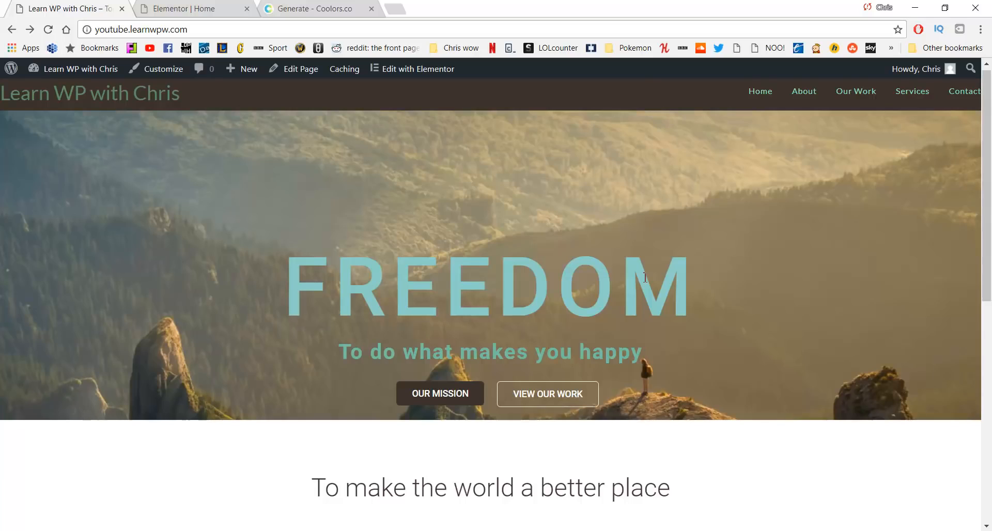
key(alt+Tab)
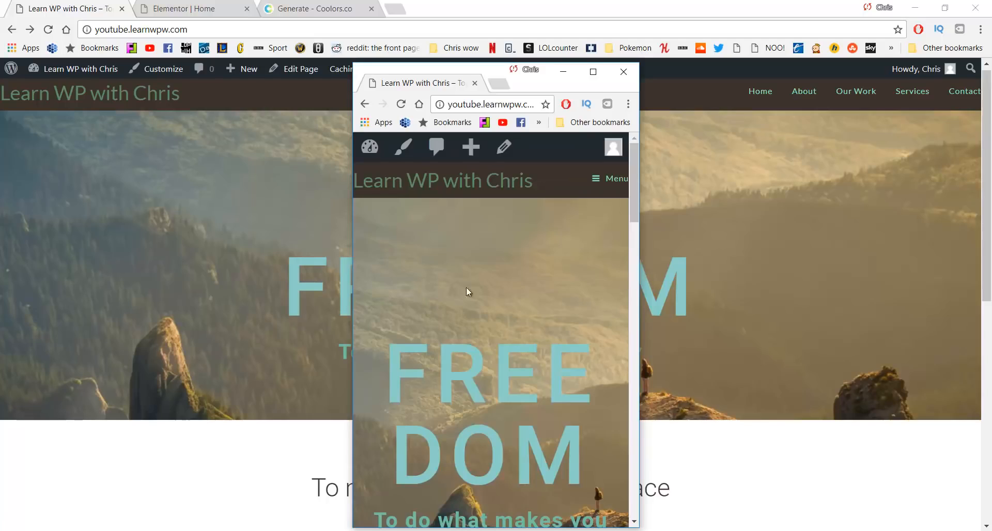
scroll(474, 259, down, 4)
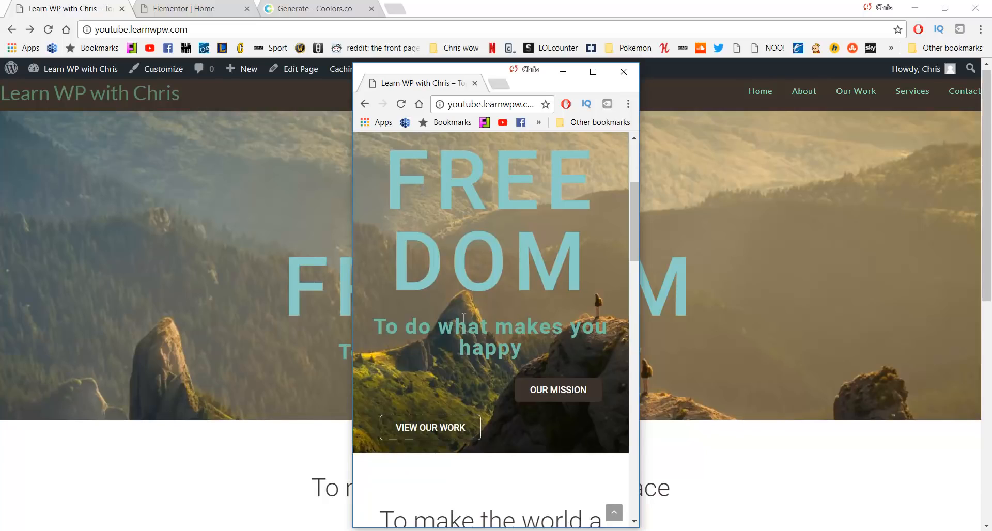
scroll(505, 356, down, 4)
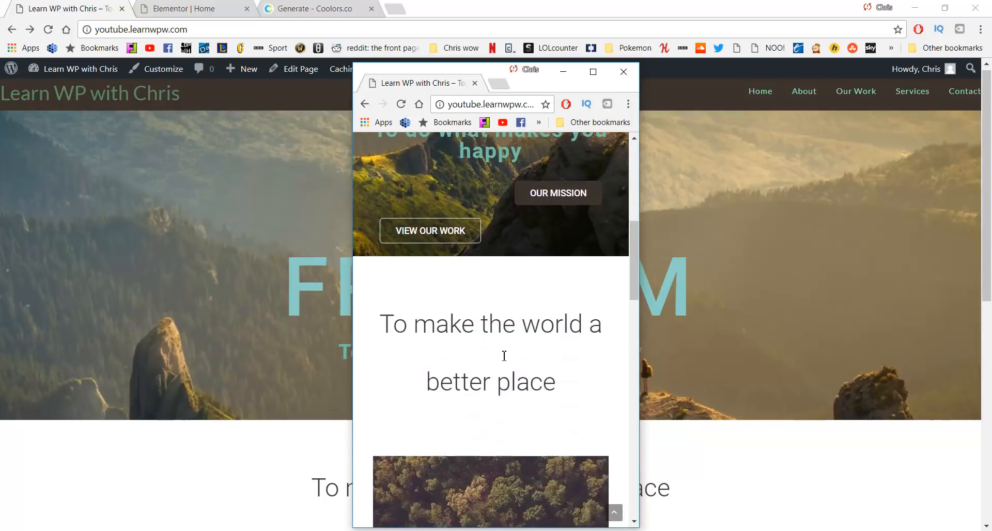
scroll(504, 355, down, 17)
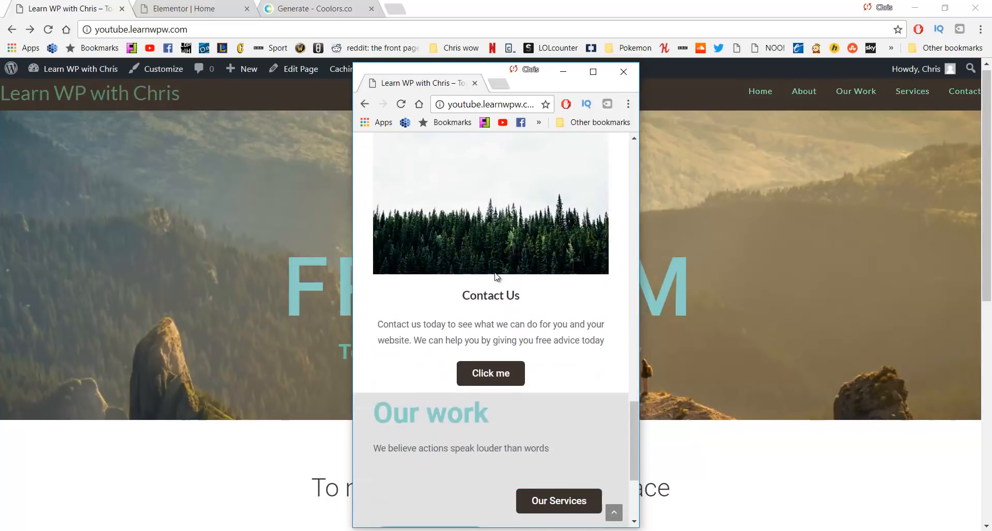
scroll(495, 279, down, 3)
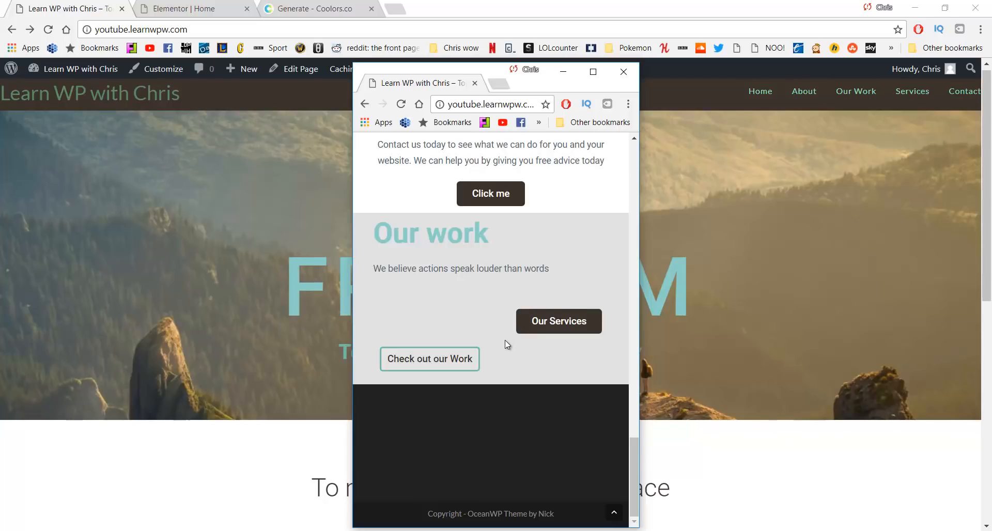
scroll(504, 331, up, 20)
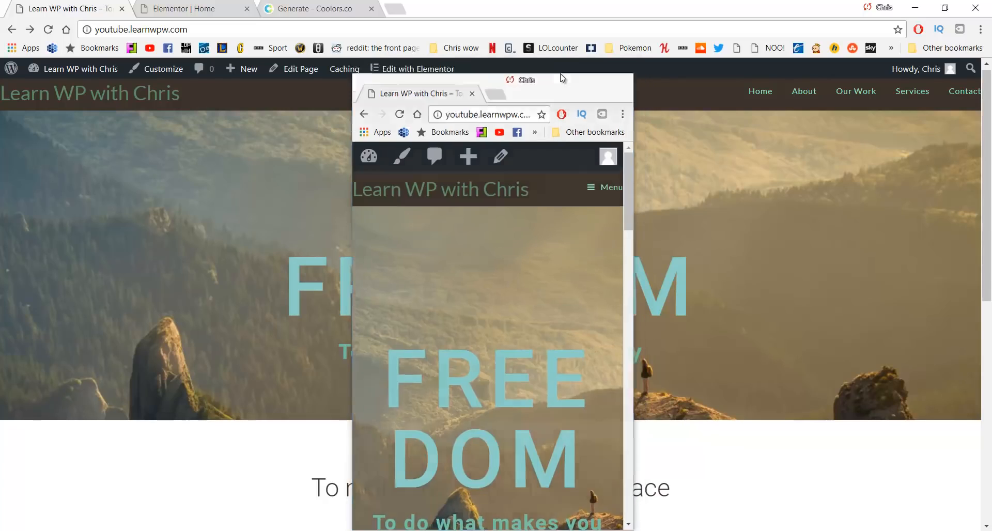
click(563, 73)
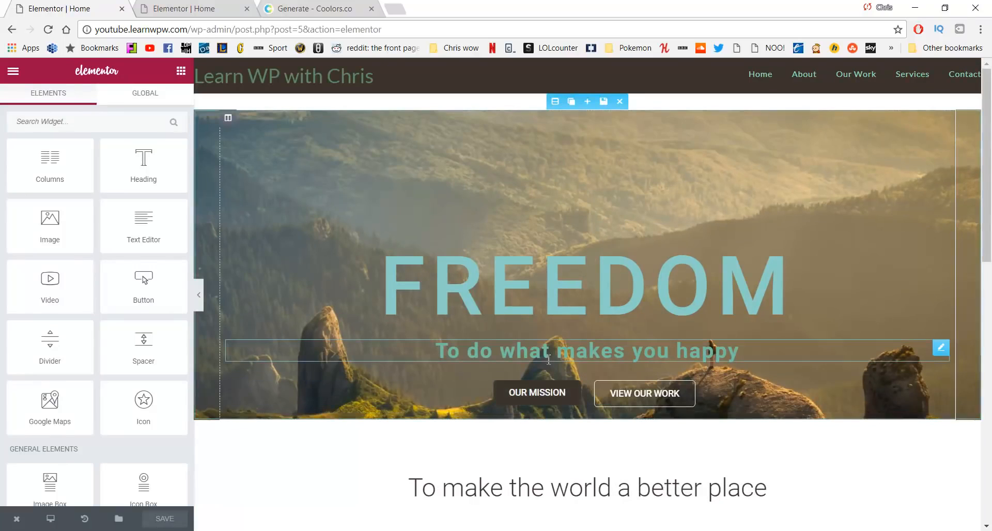
Duplicate the FREEDOM hero section so an identical copy sits directly below the original
click(571, 102)
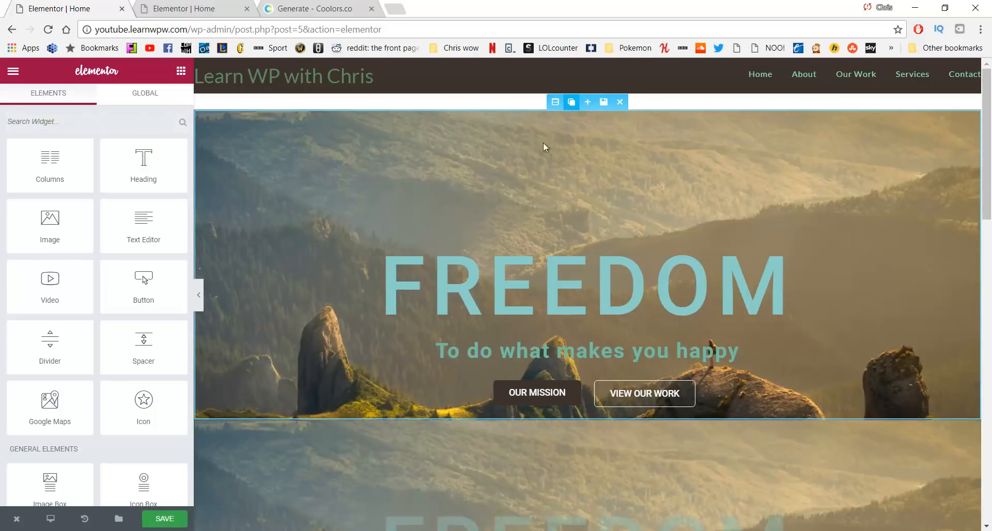
scroll(508, 273, down, 2)
scroll(459, 357, down, 3)
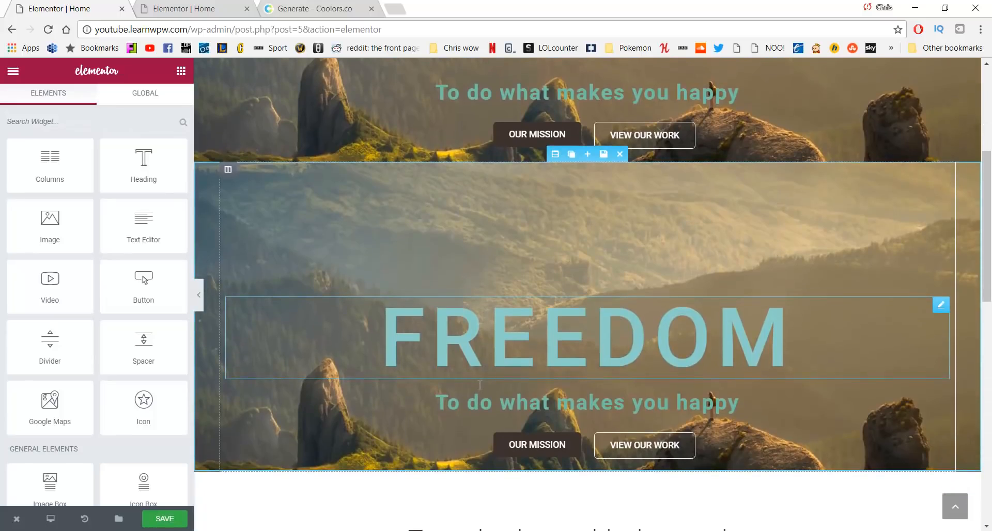
scroll(460, 364, up, 3)
scroll(459, 365, up, 1)
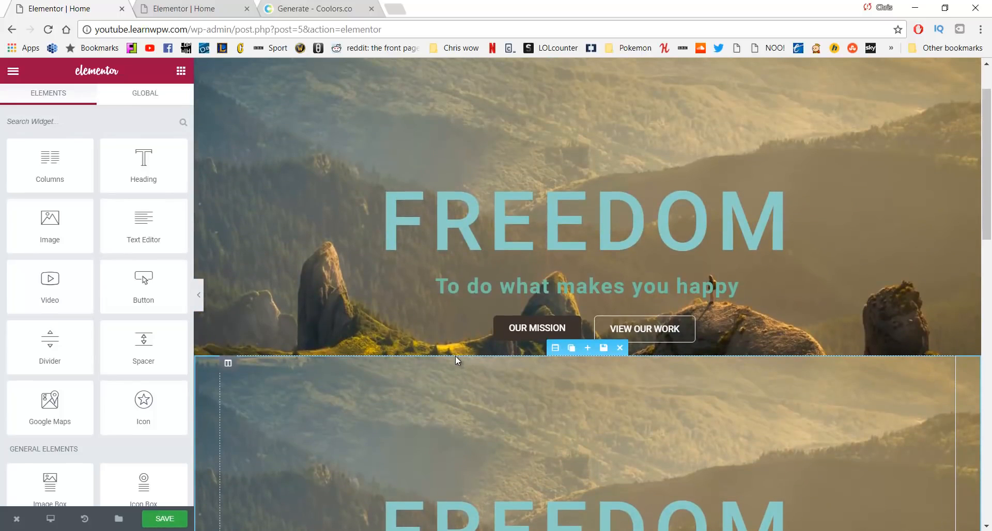
scroll(543, 196, up, 1)
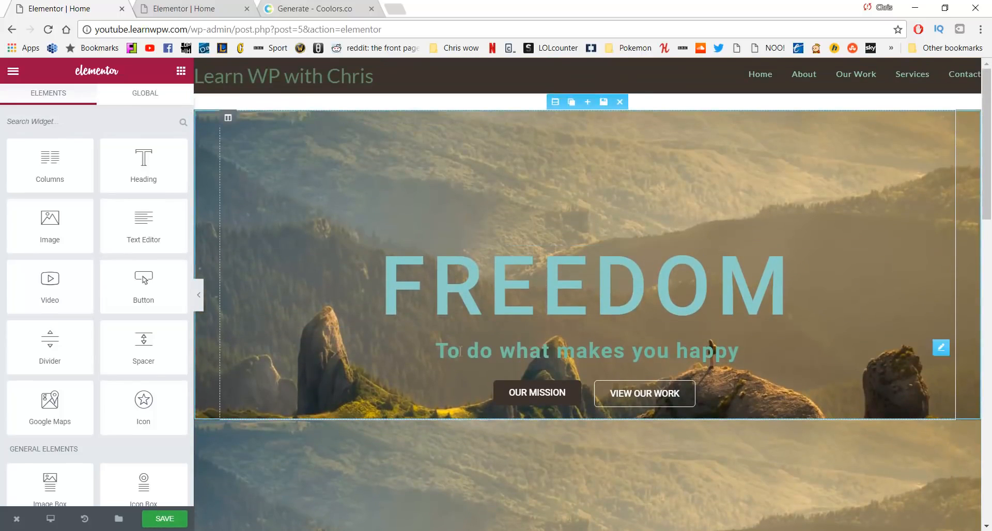
scroll(747, 364, down, 4)
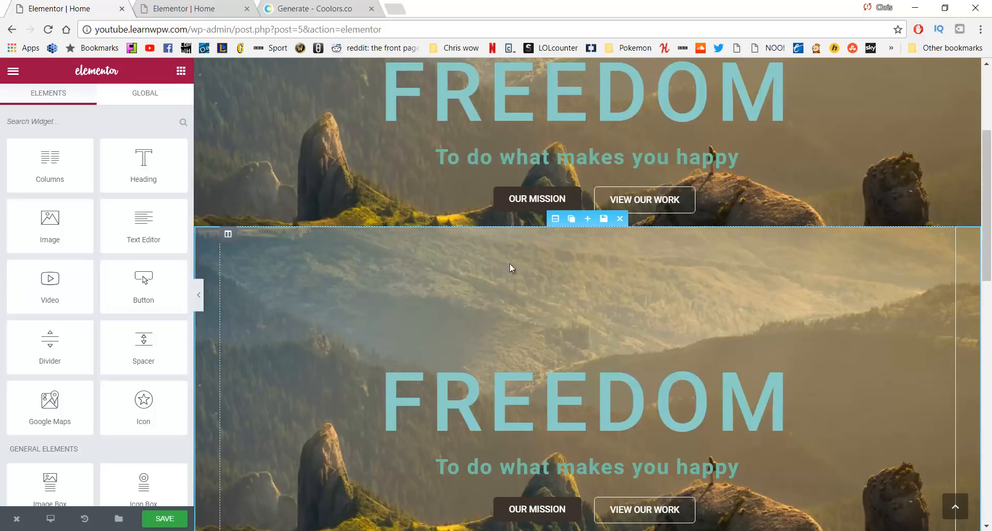
scroll(510, 265, down, 3)
scroll(600, 255, up, 1)
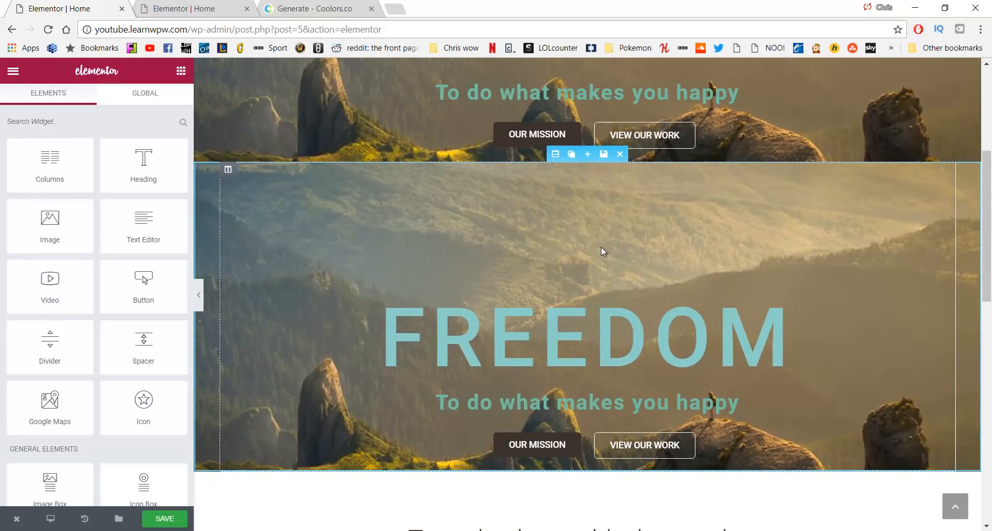
Change the copied FREEDOM heading size from 127 to 61
click(549, 333)
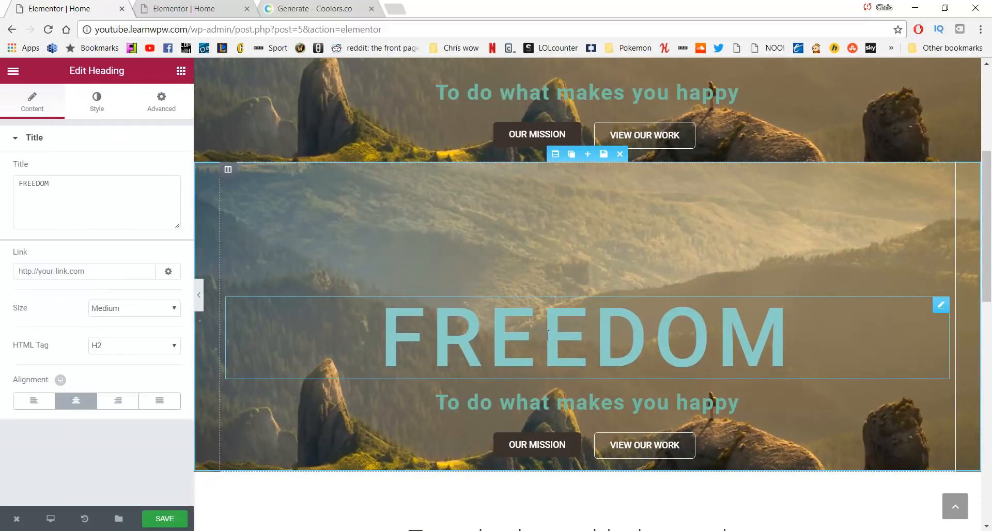
click(104, 105)
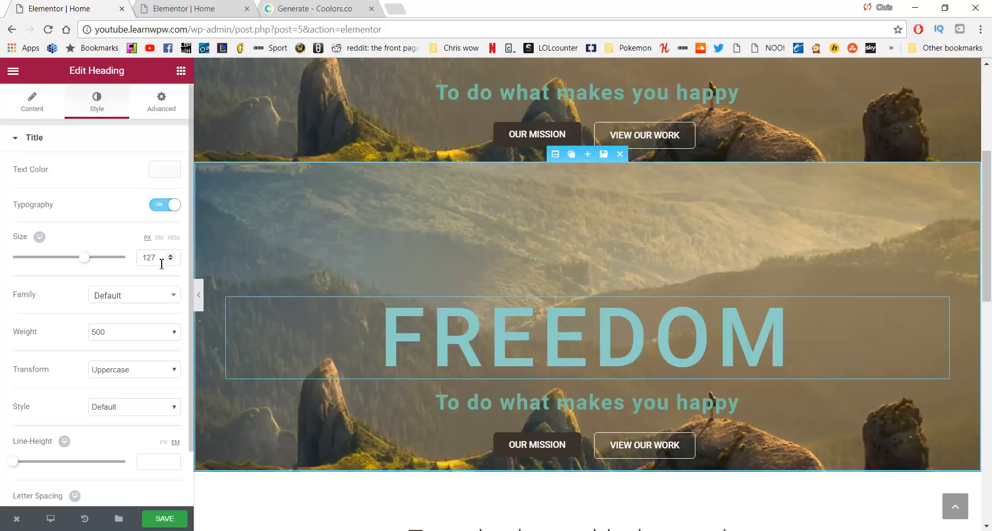
drag(162, 264, 126, 271)
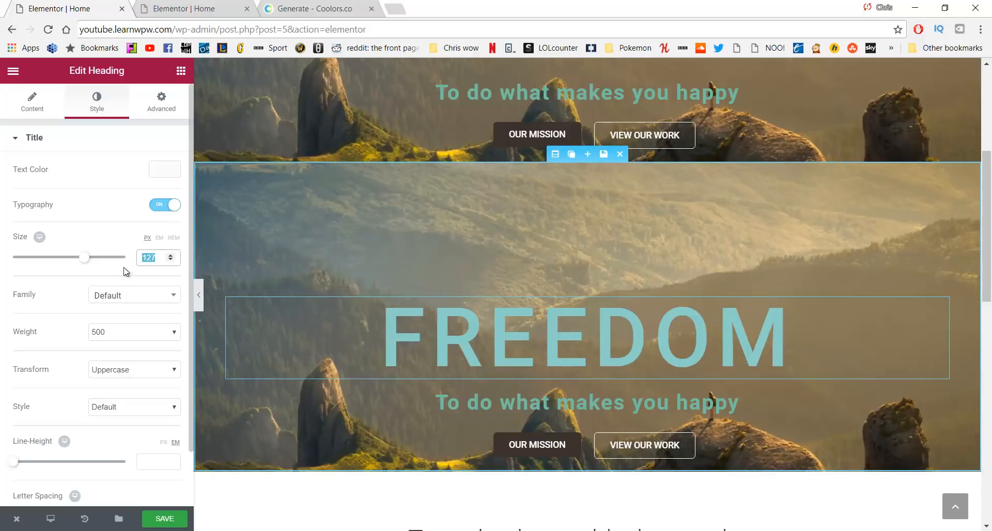
text(61)
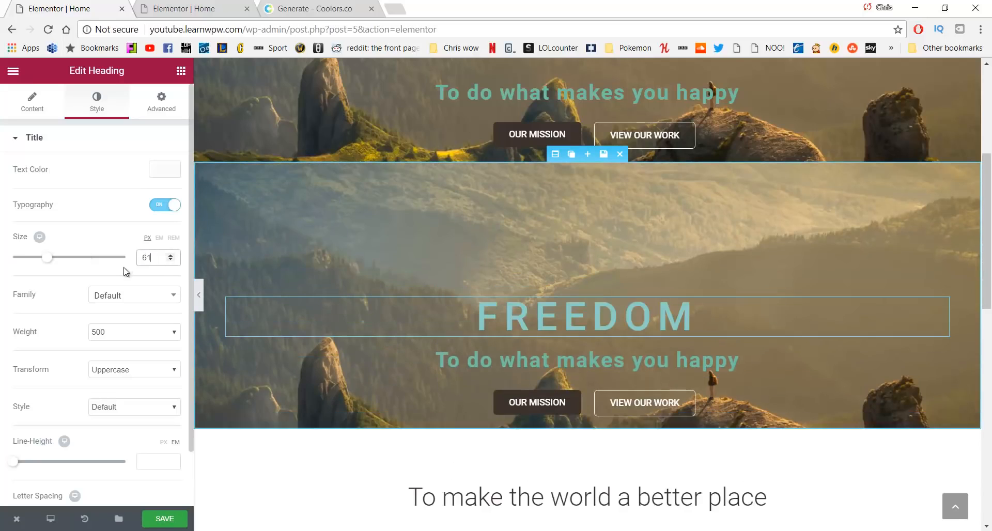
Center-align the copied OUR MISSION and VIEW OUR WORK buttons in their columns
click(507, 402)
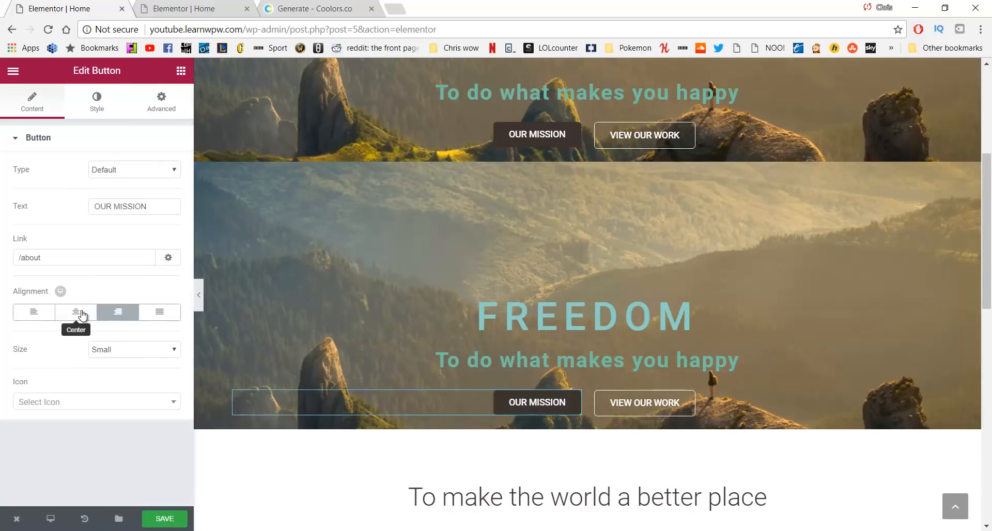
click(77, 316)
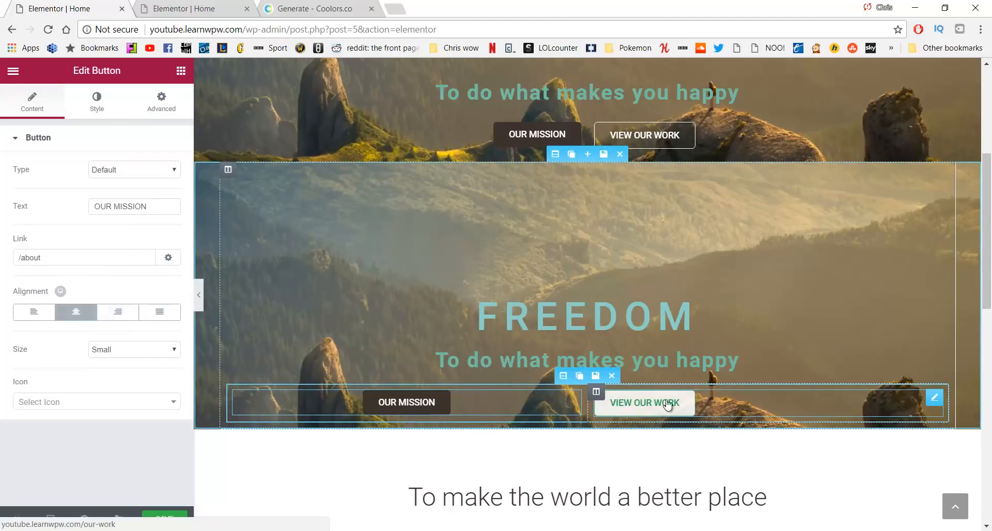
click(648, 408)
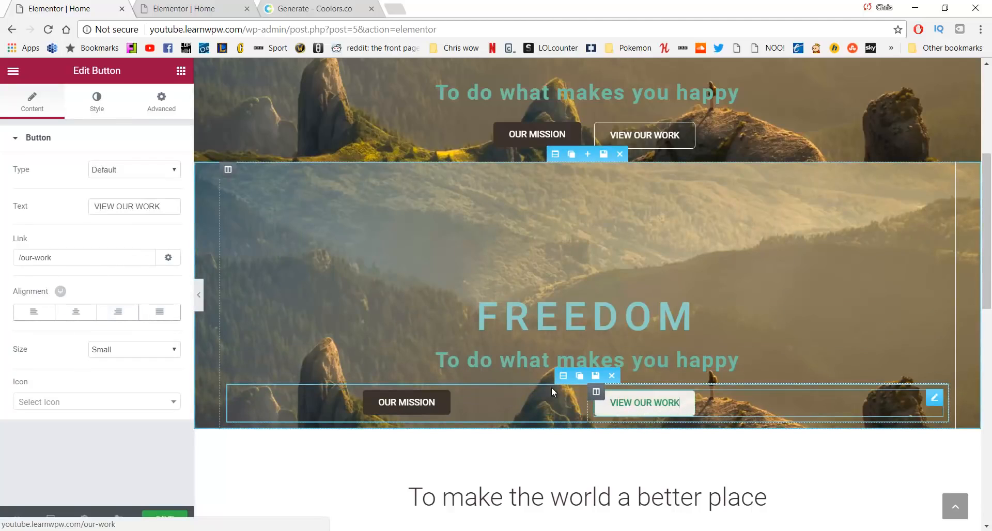
click(76, 312)
scroll(703, 372, up, 1)
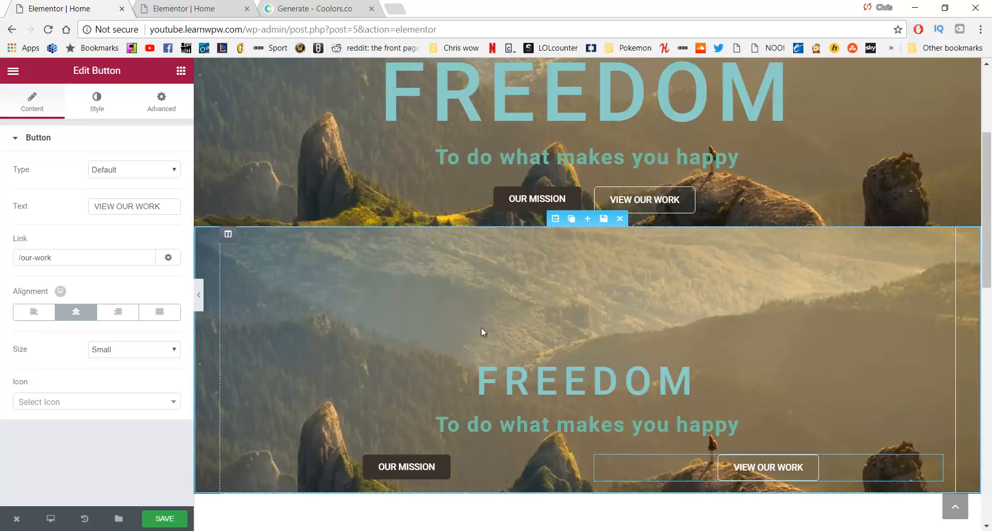
scroll(481, 327, up, 2)
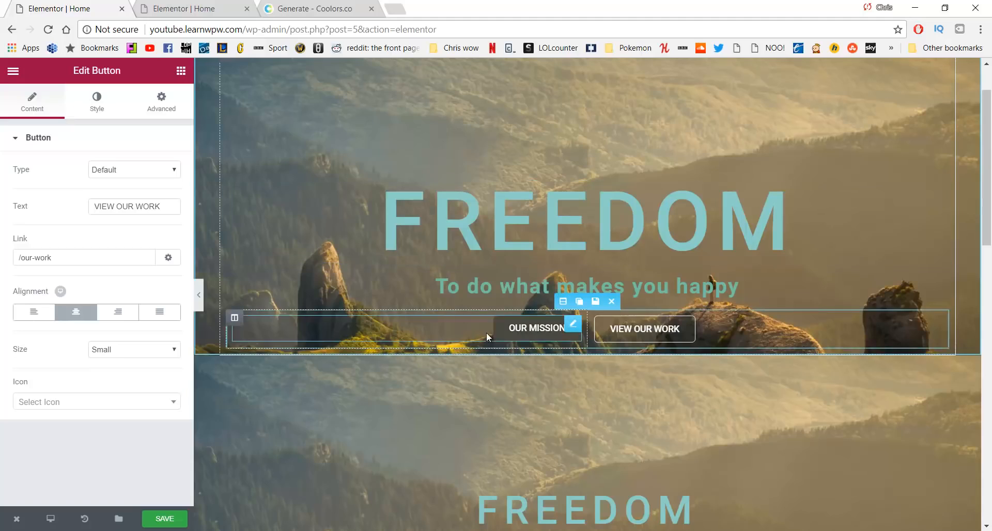
scroll(509, 285, up, 1)
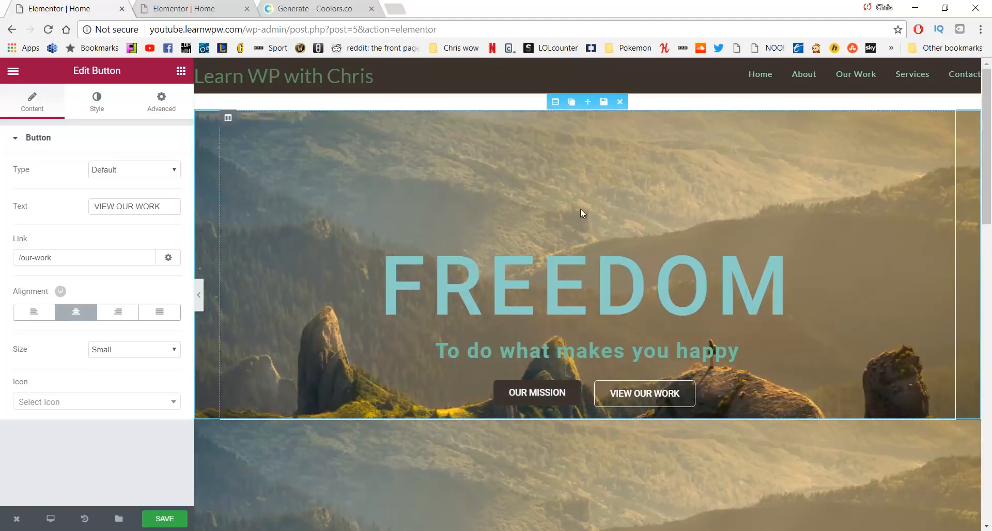
Set the top FREEDOM hero section to Hide On Mobile in its responsive settings
click(557, 101)
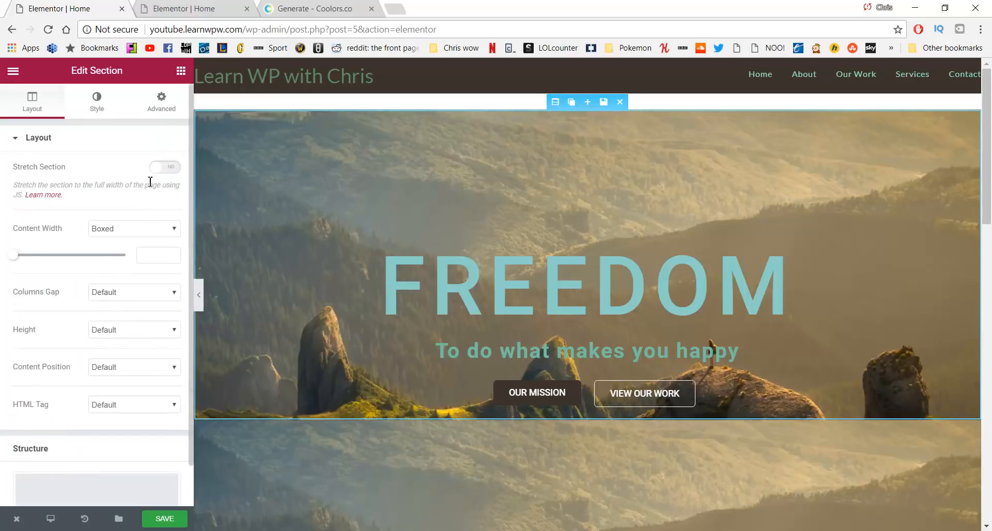
click(164, 104)
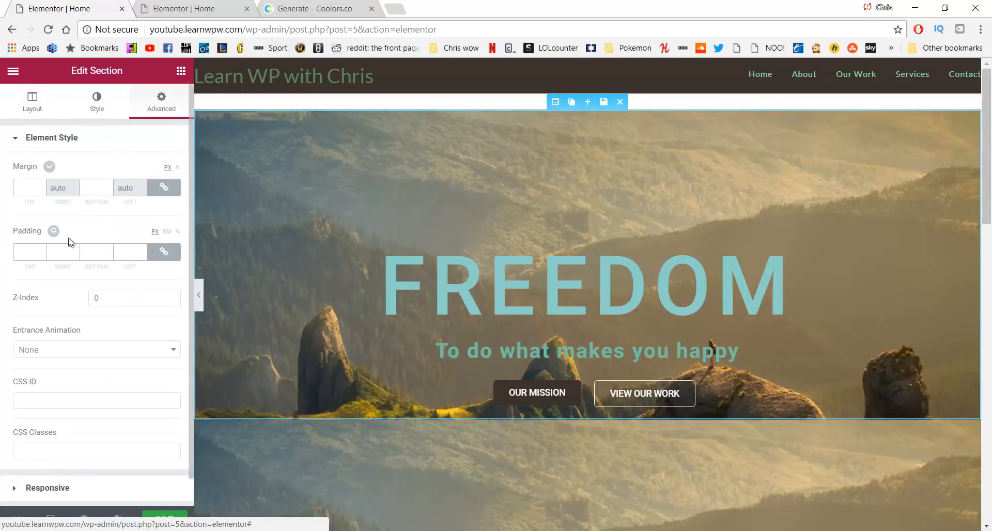
scroll(83, 269, down, 1)
click(78, 458)
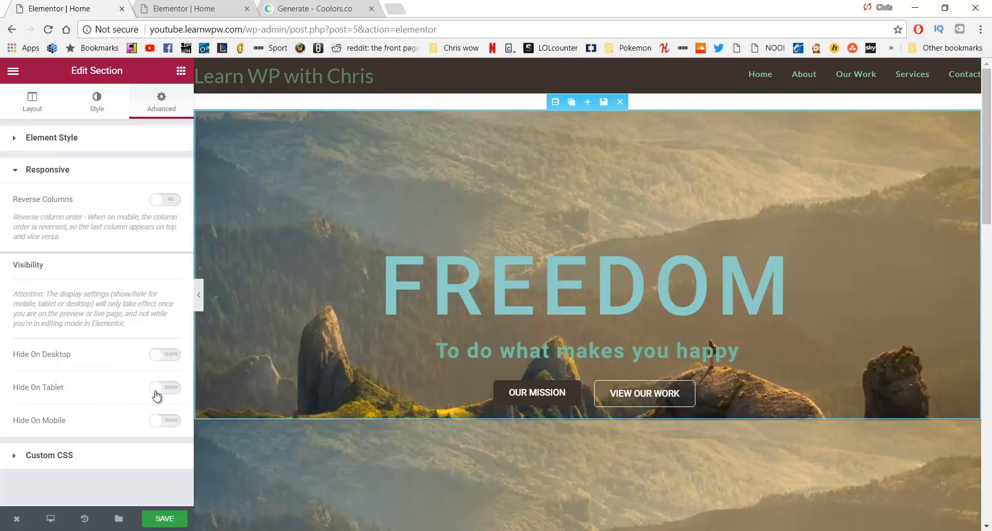
click(164, 420)
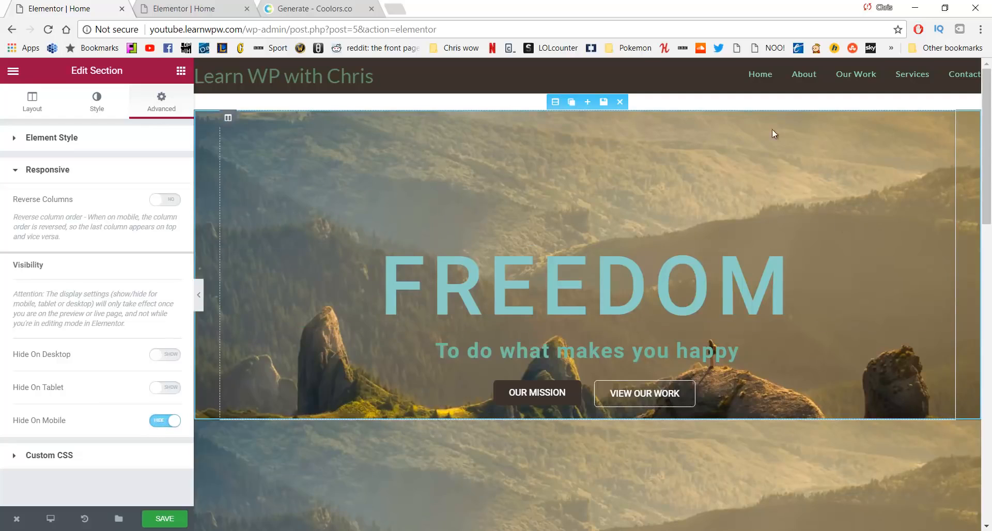
scroll(451, 433, down, 3)
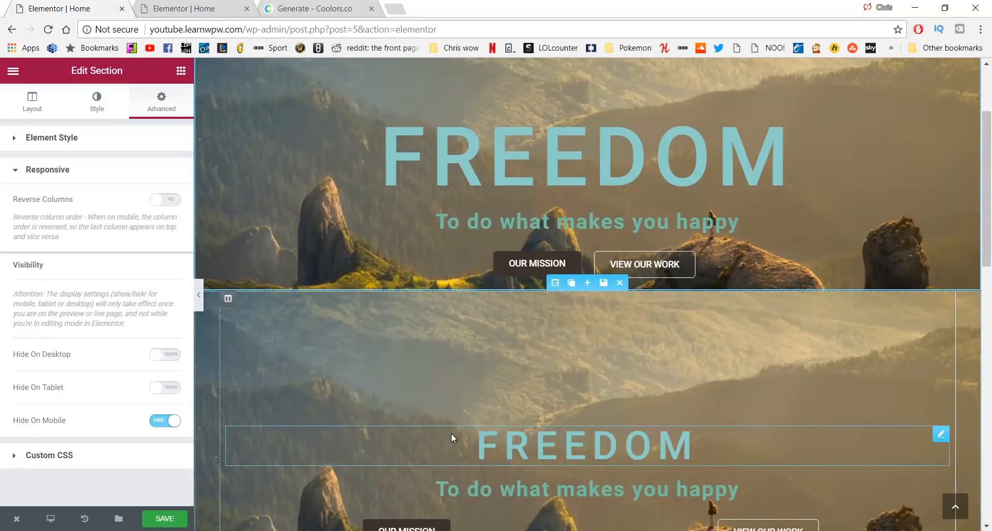
scroll(448, 397, down, 3)
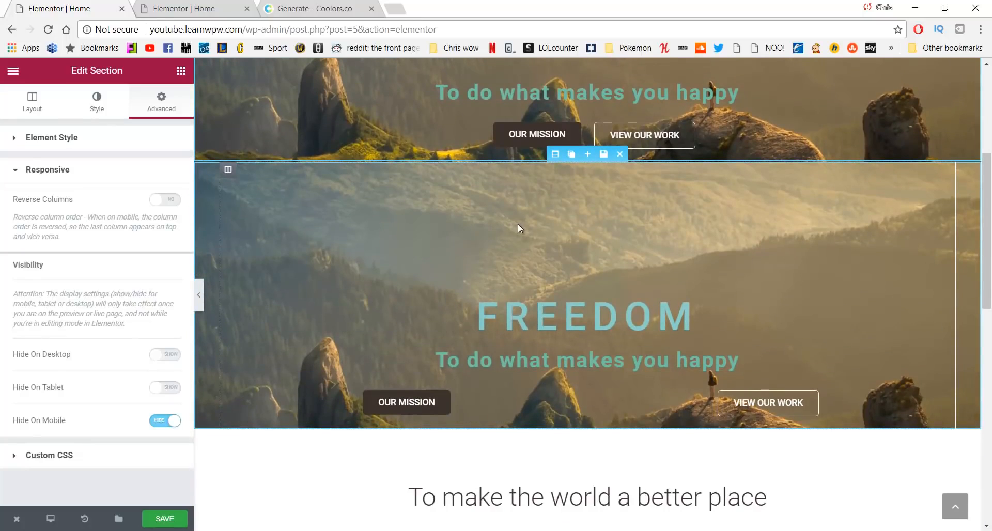
Set the duplicated FREEDOM hero section to hide on desktop and tablet
click(556, 155)
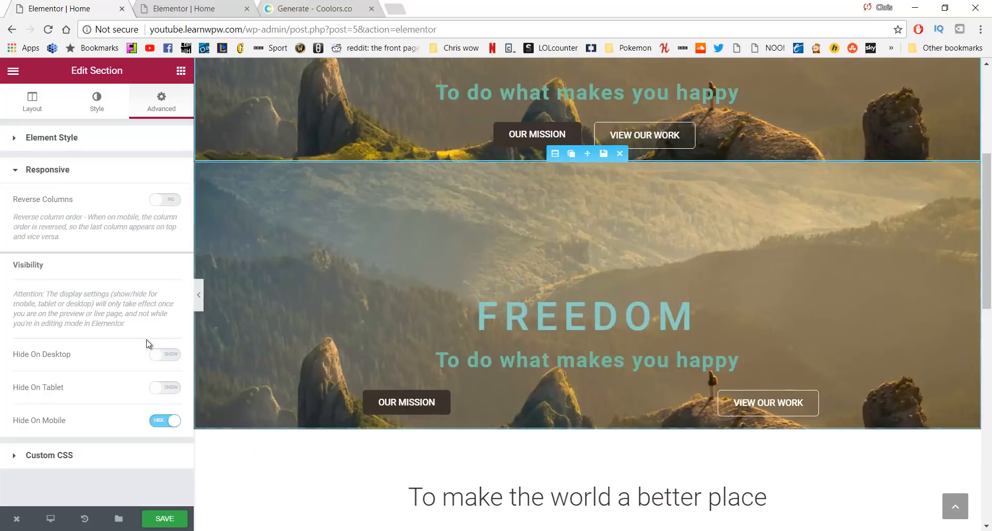
click(553, 157)
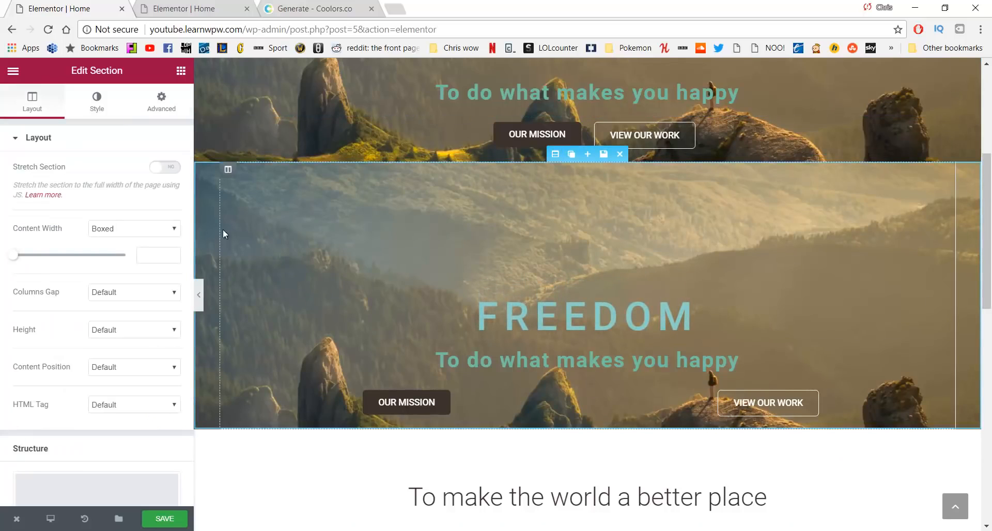
click(158, 111)
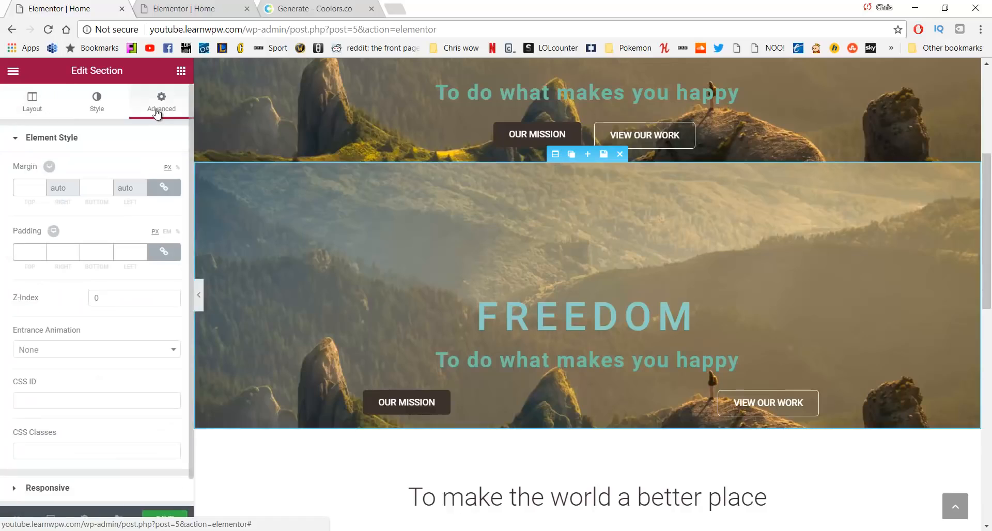
scroll(78, 325, down, 1)
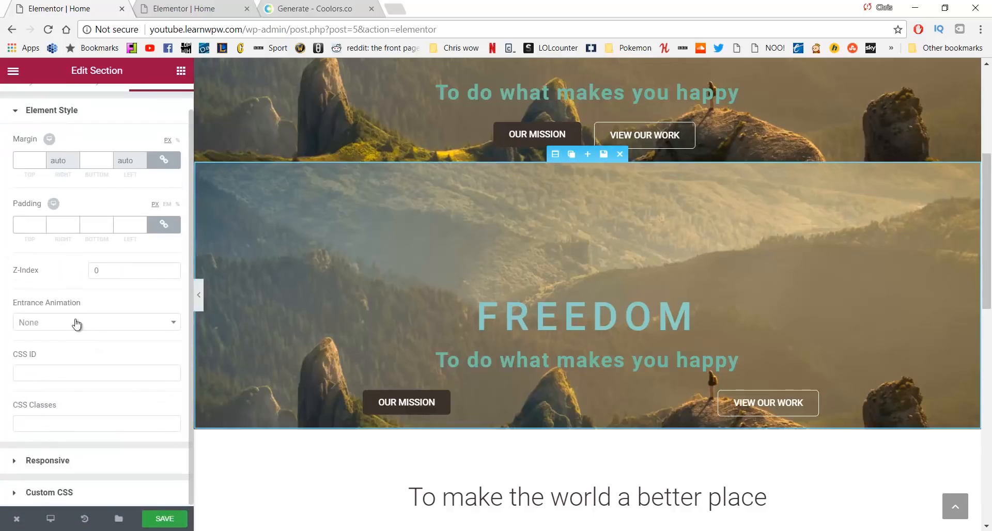
click(61, 461)
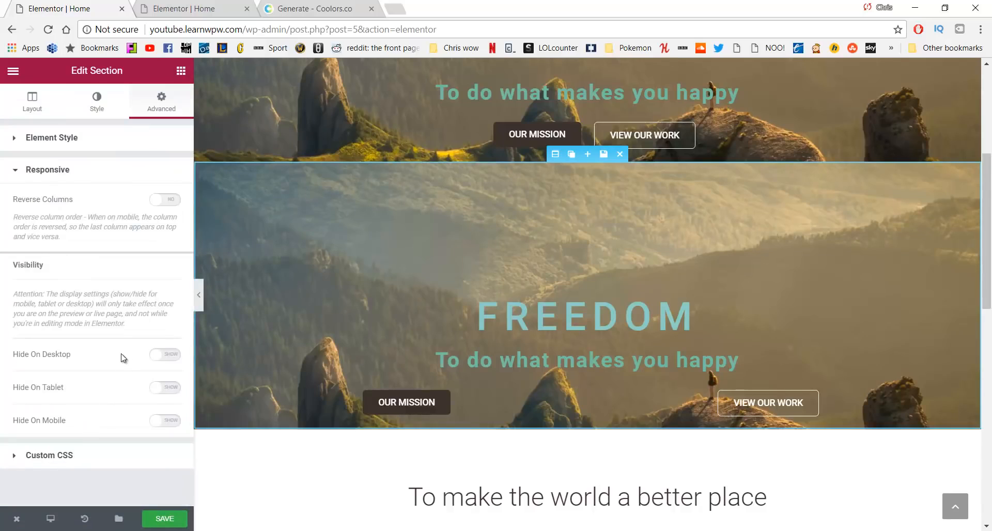
click(164, 355)
click(164, 392)
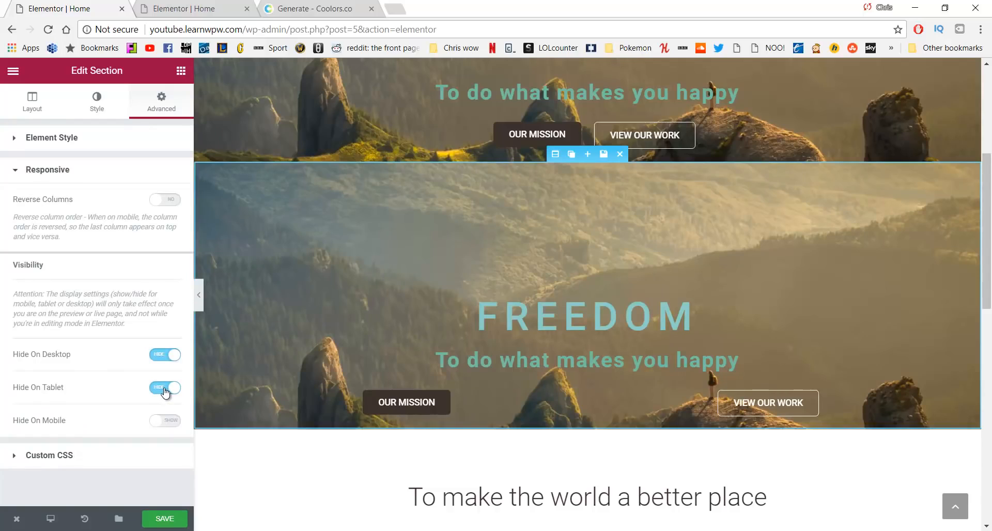
Save the page changes and scroll down the page
click(170, 515)
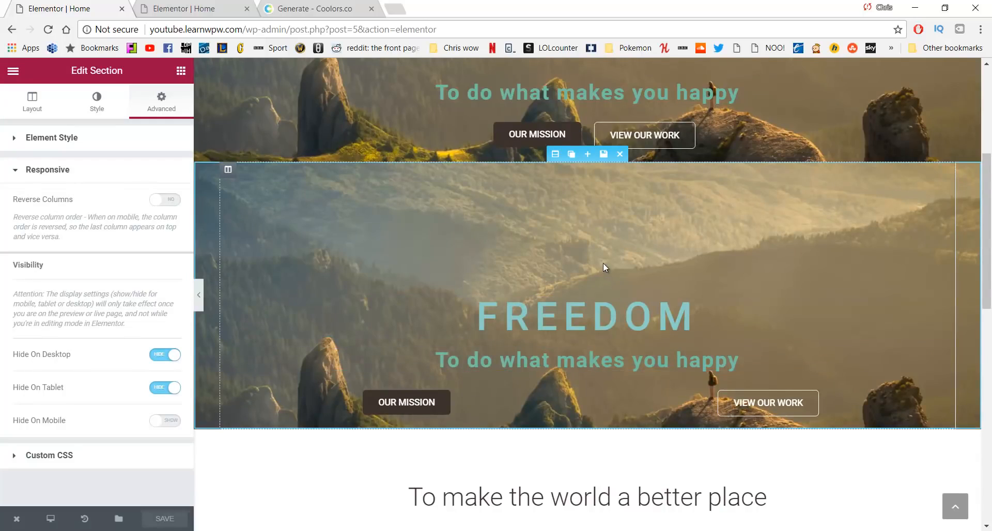
scroll(603, 262, down, 6)
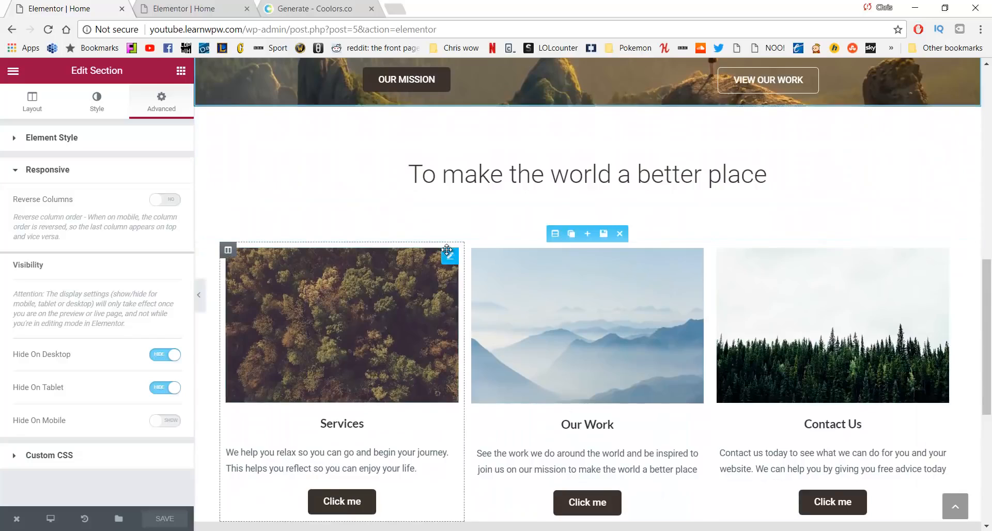
scroll(369, 225, down, 1)
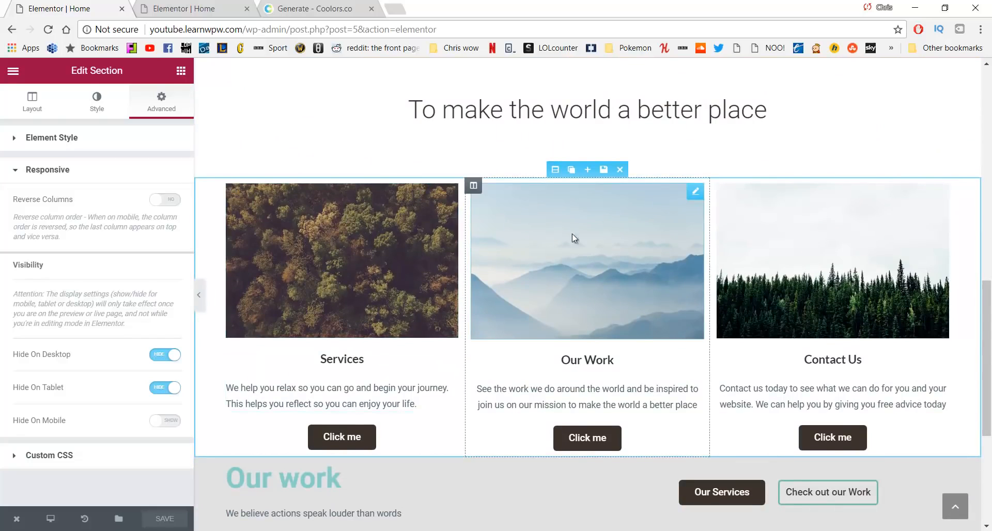
scroll(619, 219, down, 4)
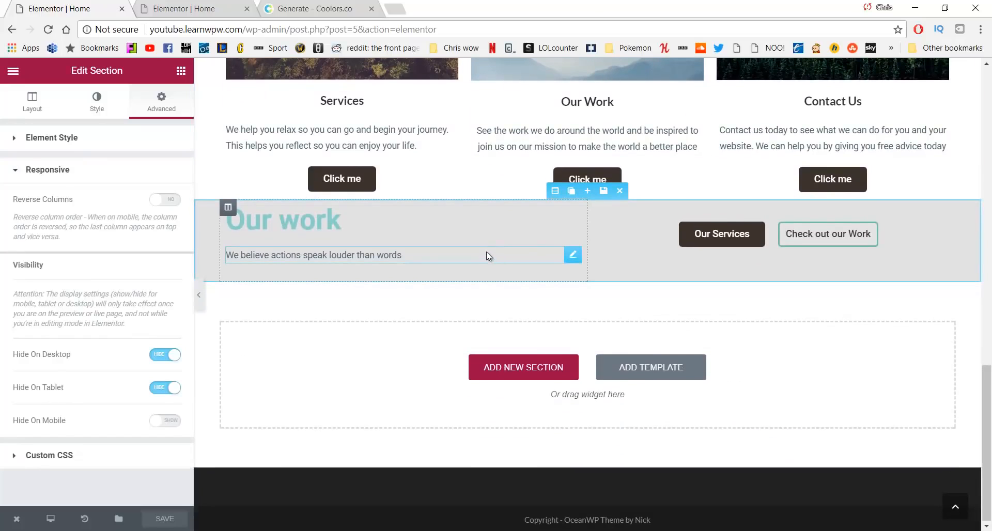
Duplicate the Our work section and set the upper copy to Hide On Mobile
click(571, 192)
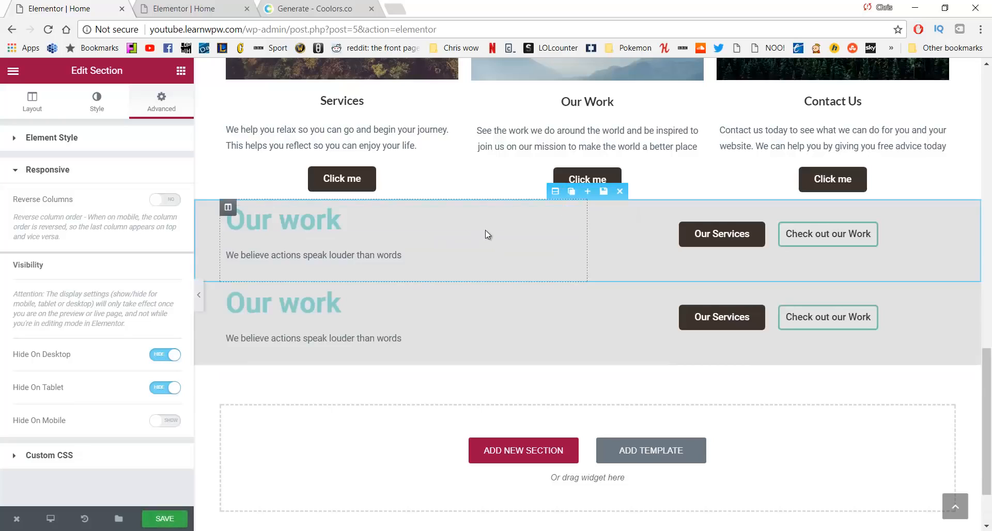
click(555, 191)
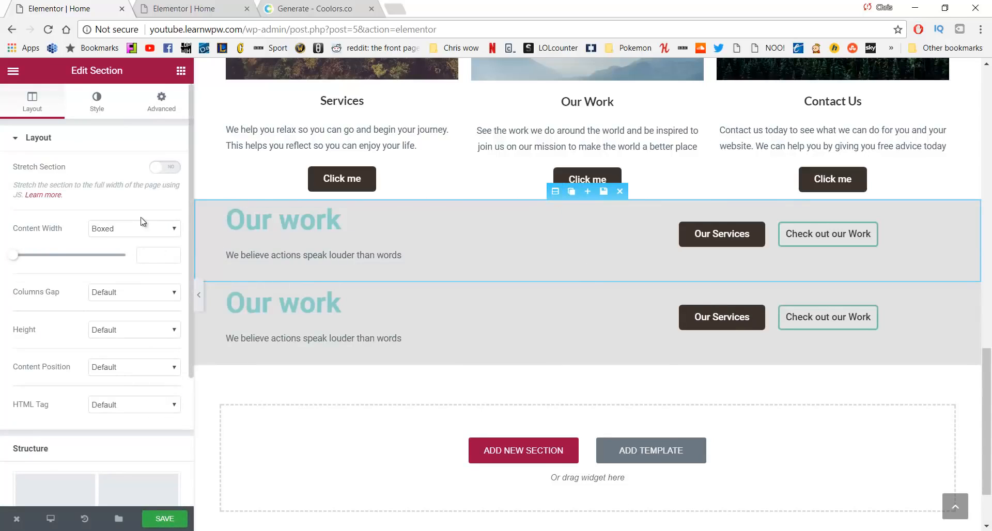
click(156, 115)
scroll(54, 326, down, 1)
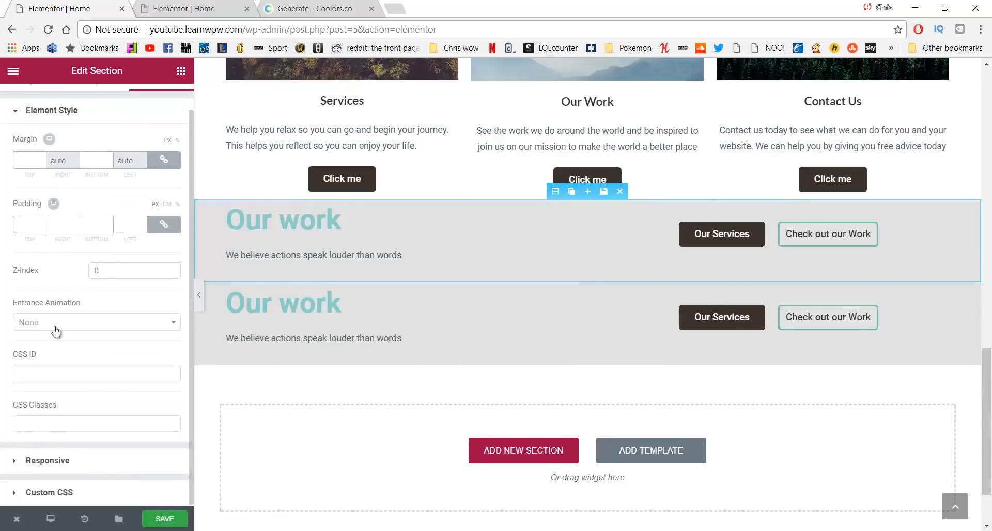
click(68, 465)
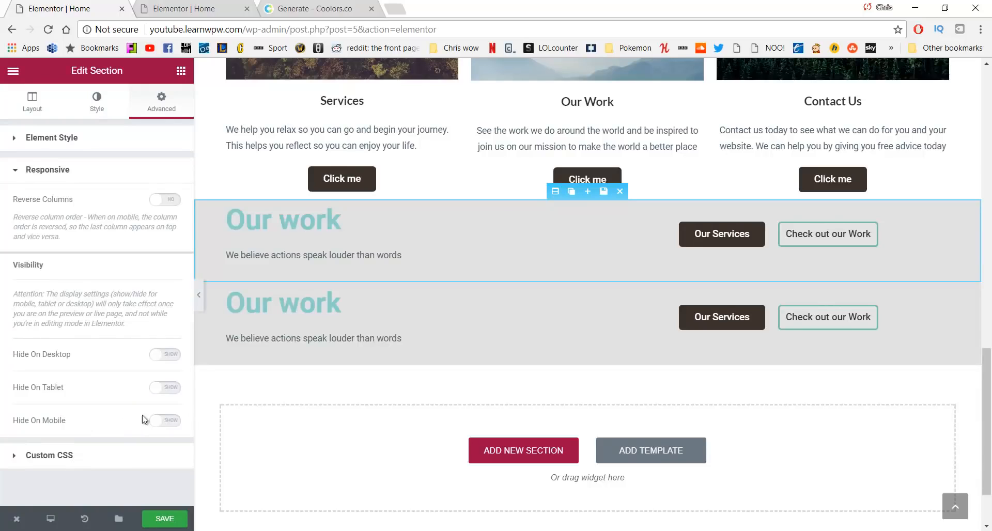
click(162, 428)
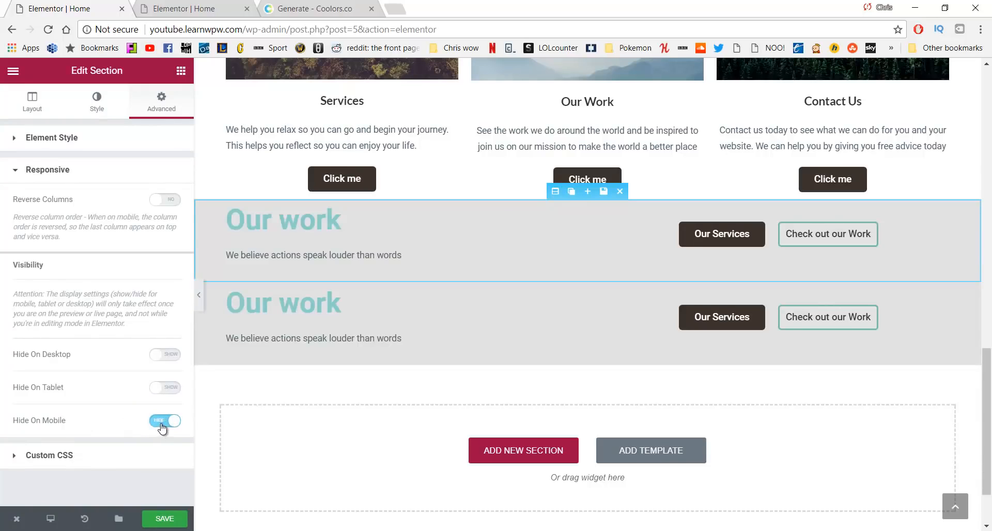
Center the heading and paragraph text in the lower Our work section
click(537, 284)
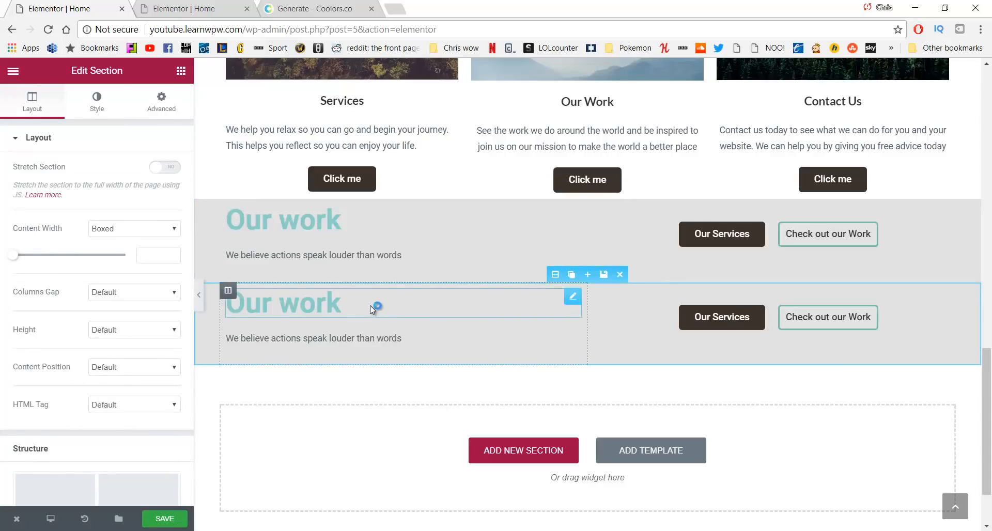
click(331, 308)
drag(347, 308, 199, 319)
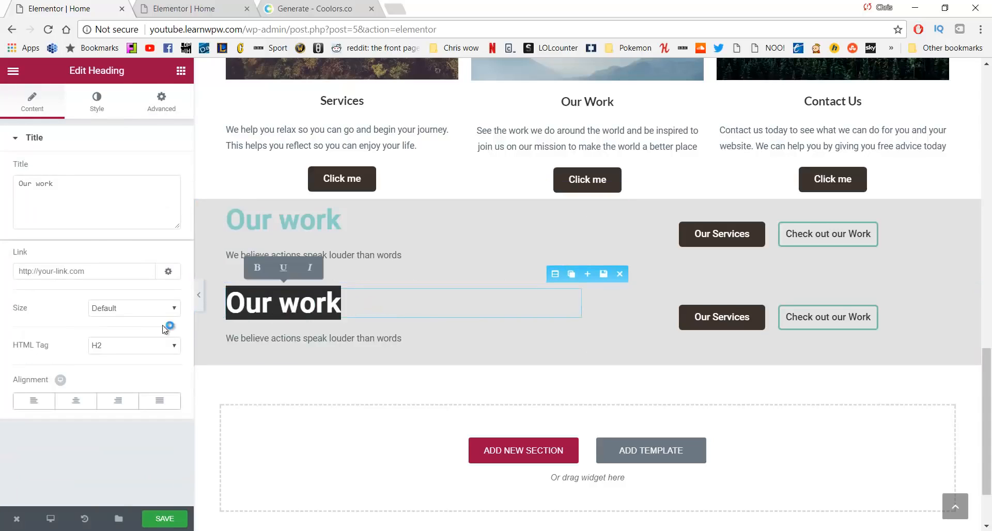
click(76, 405)
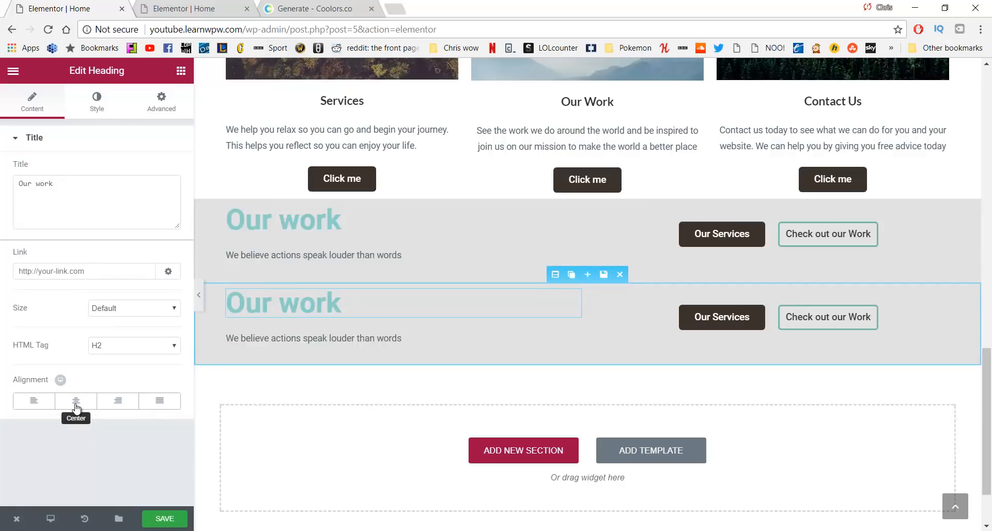
click(419, 343)
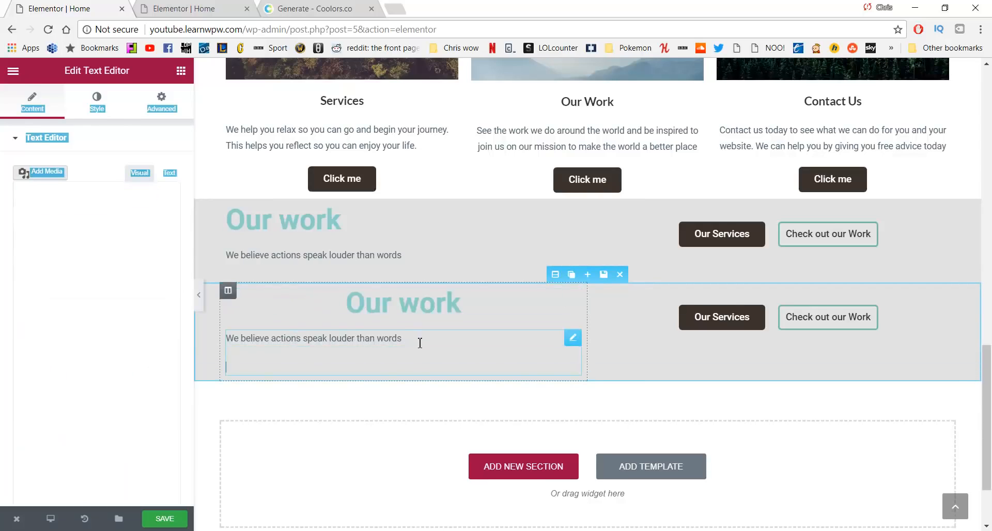
drag(418, 343, 222, 345)
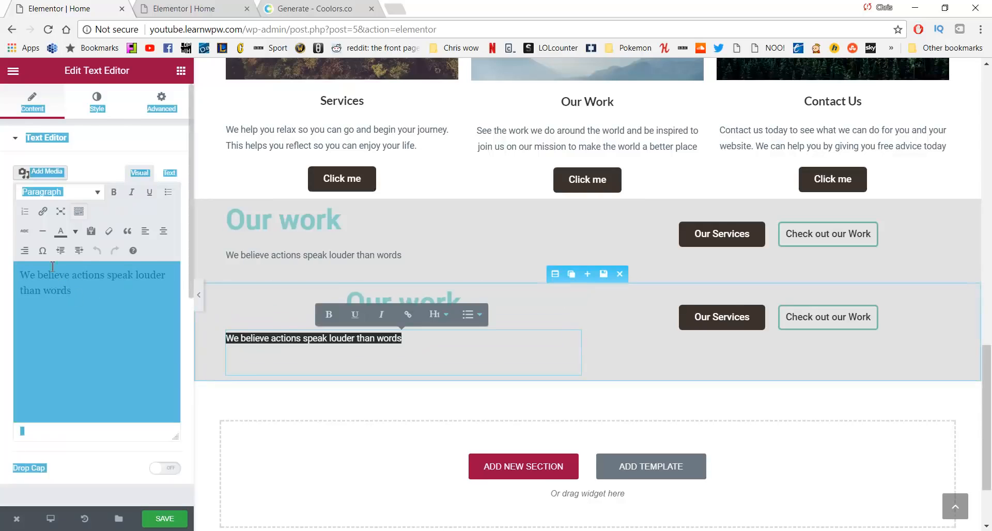
click(162, 232)
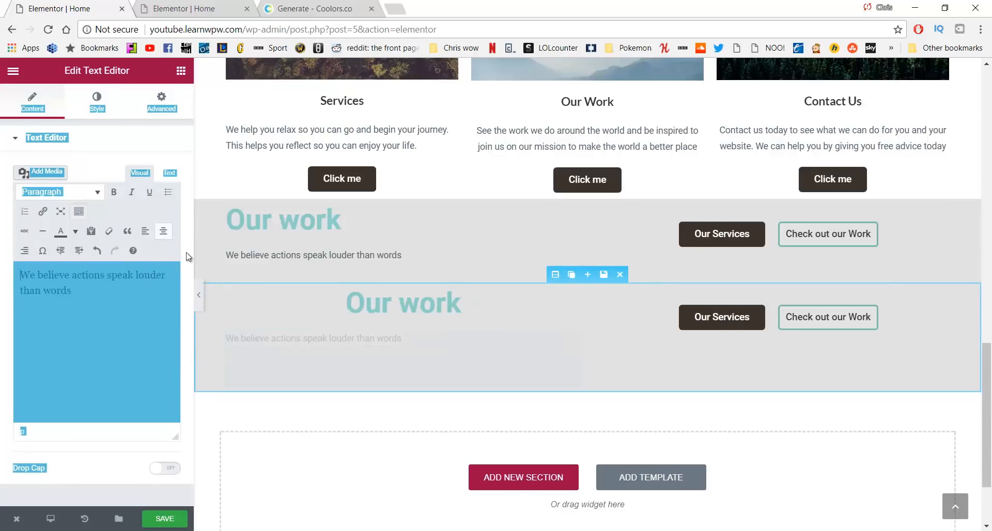
Center the lower Our Services and Check out our Work buttons in their columns
click(718, 317)
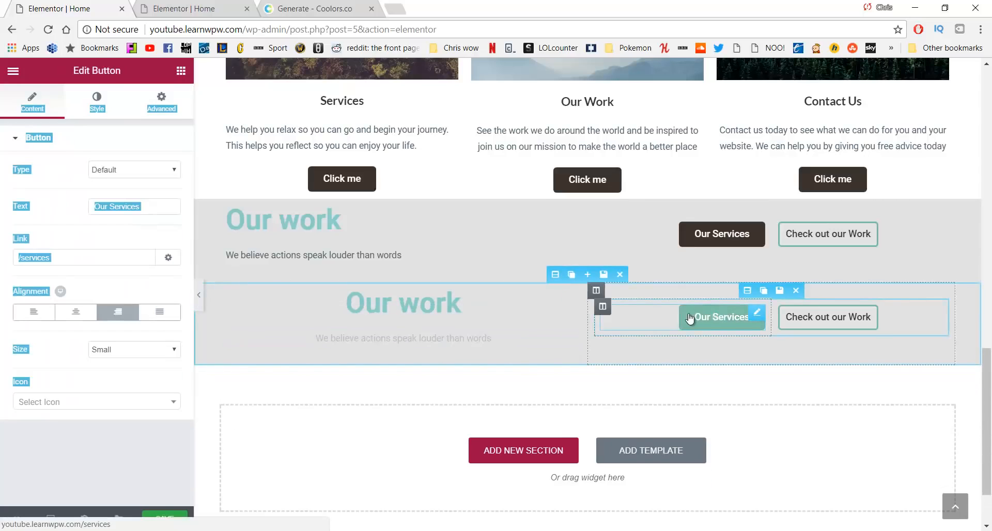
click(76, 312)
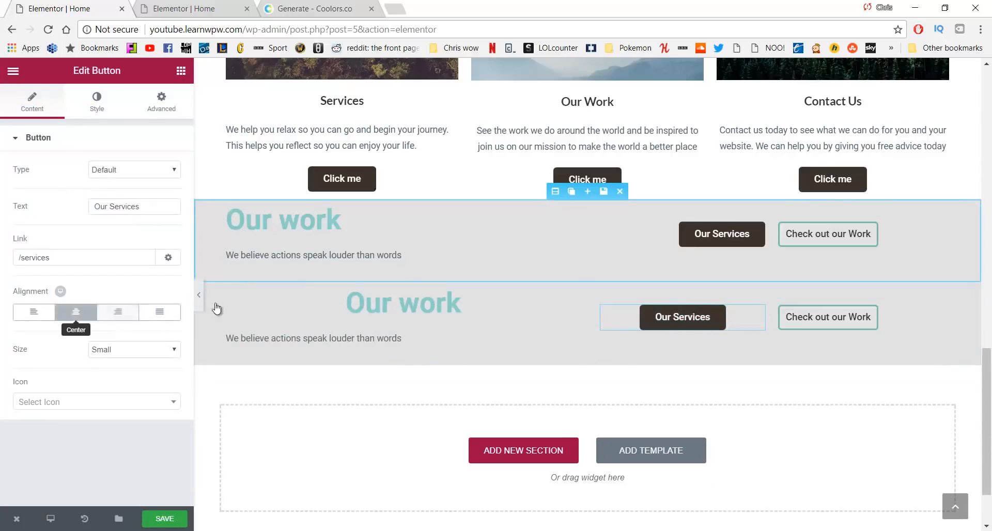
click(835, 314)
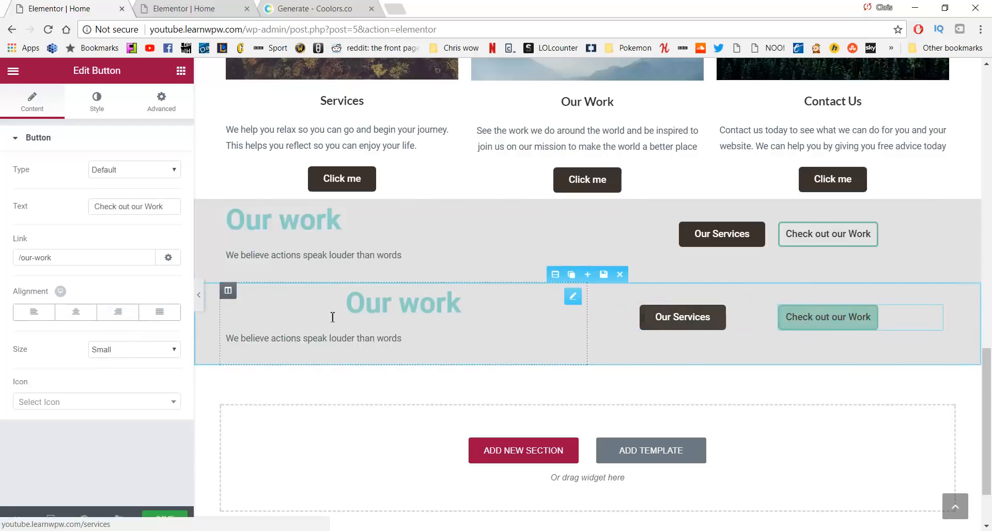
click(76, 312)
click(79, 308)
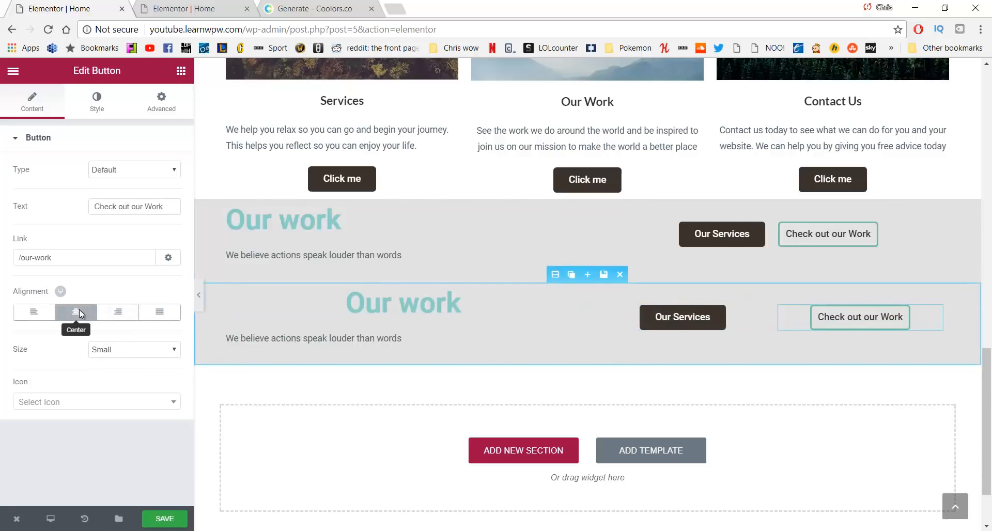
click(162, 110)
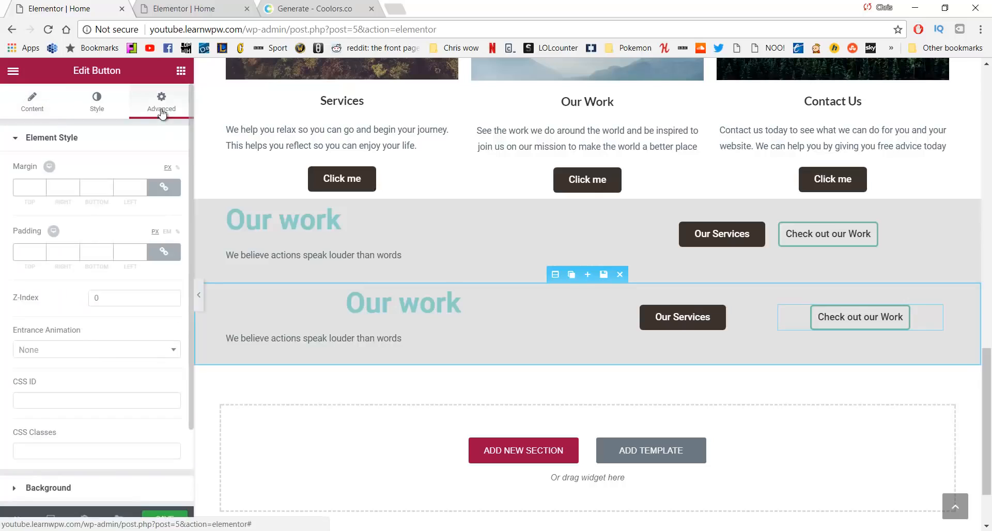
Hide the copied Our work band on desktop and tablet, save, and open the live site in a new tab
scroll(89, 239, down, 3)
click(87, 402)
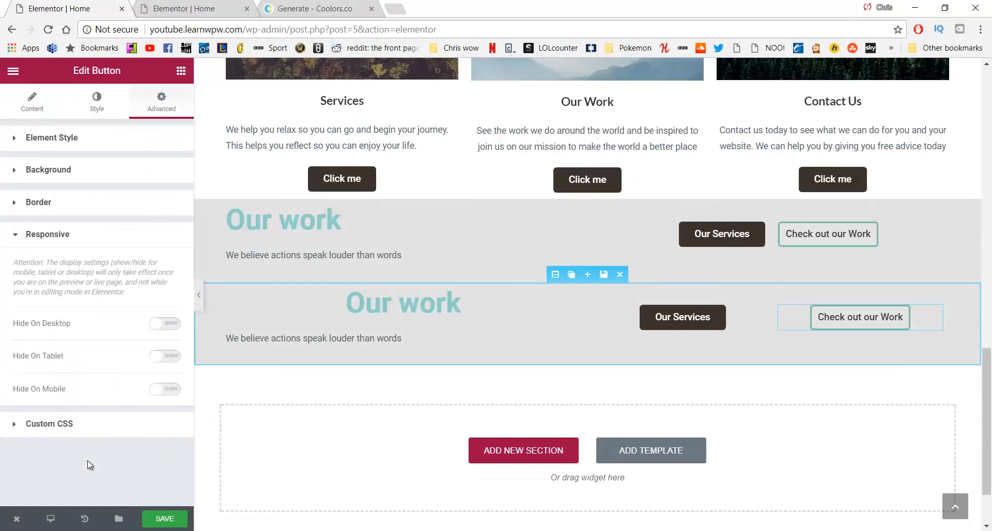
click(168, 330)
click(163, 356)
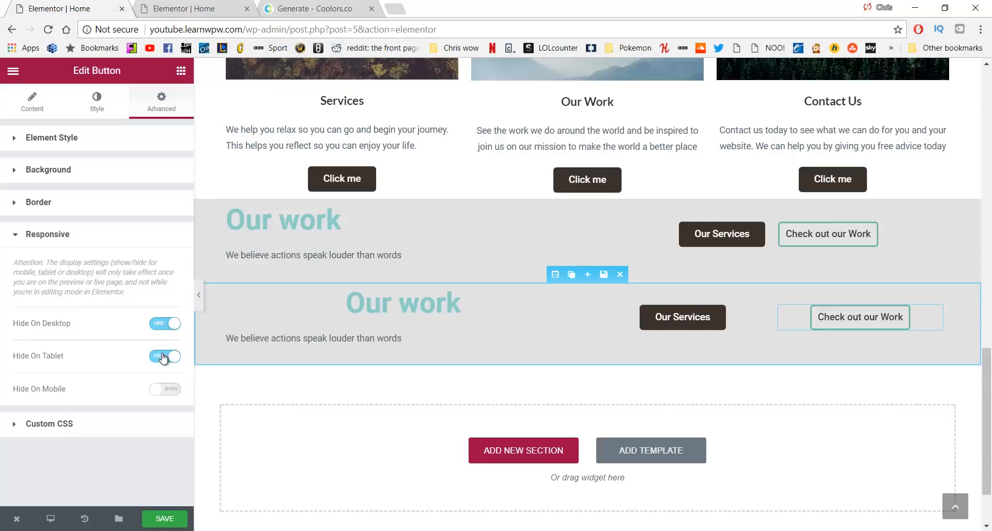
click(180, 518)
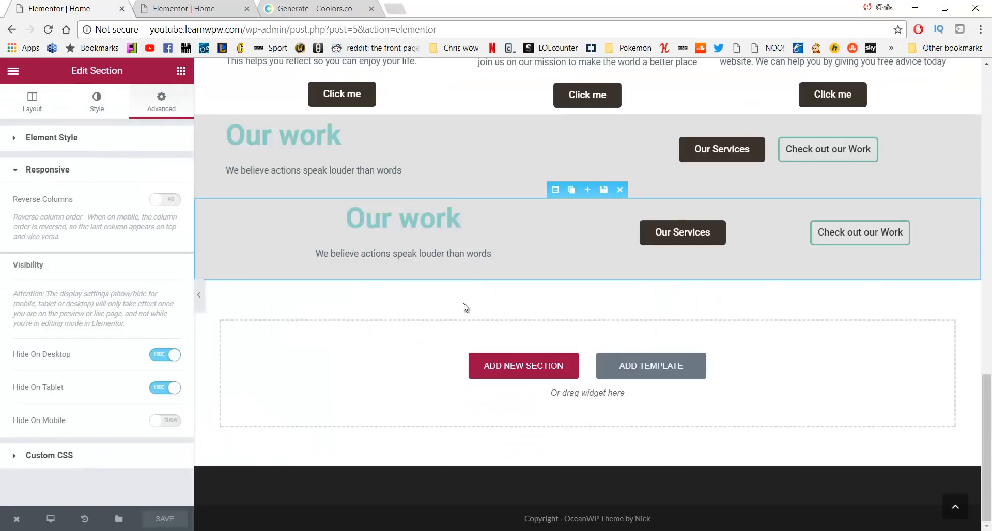
scroll(464, 307, up, 15)
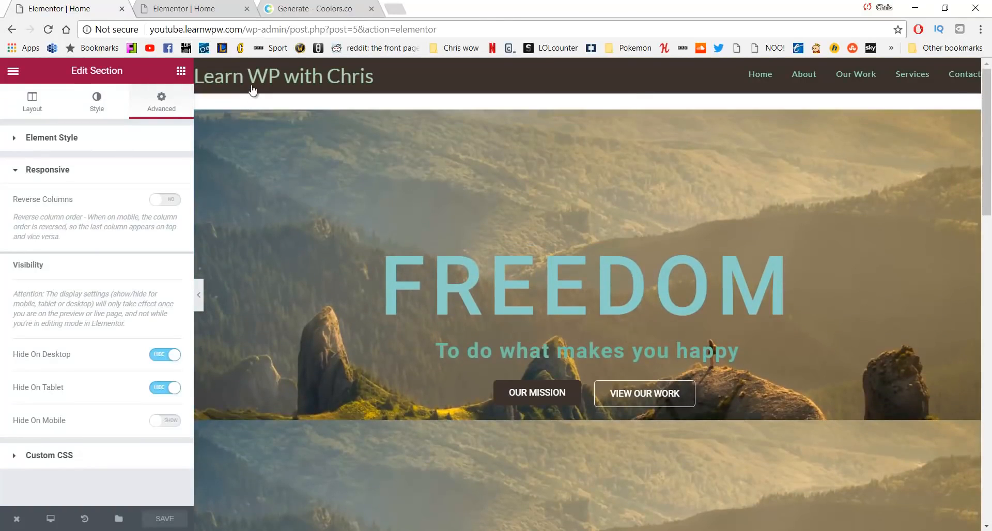
middle_click(251, 86)
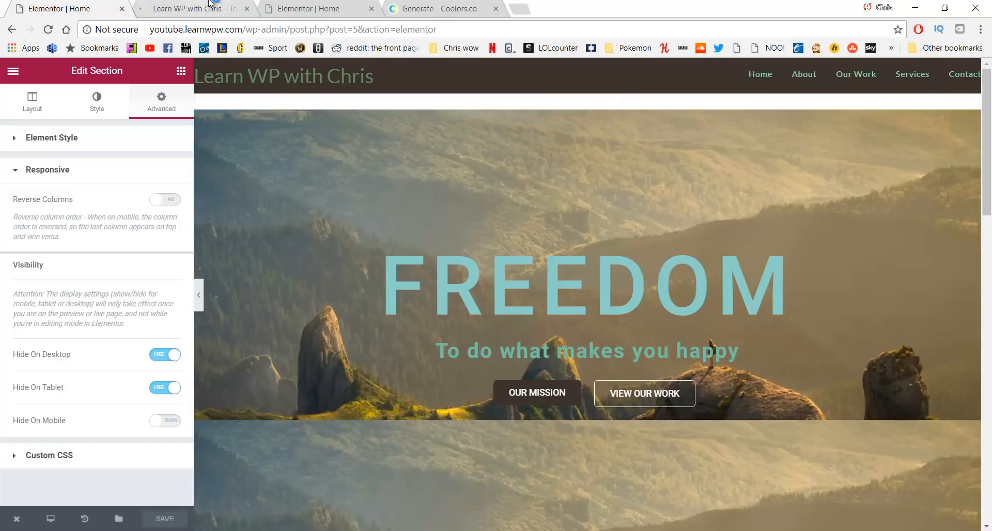
Confirm the live home page at desktop width shows just one Our work band
click(211, 5)
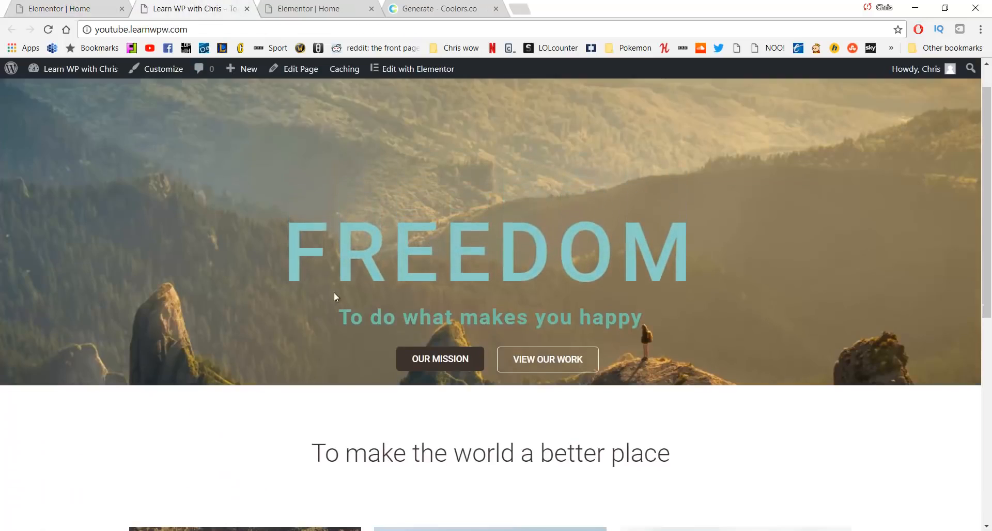
scroll(333, 293, down, 8)
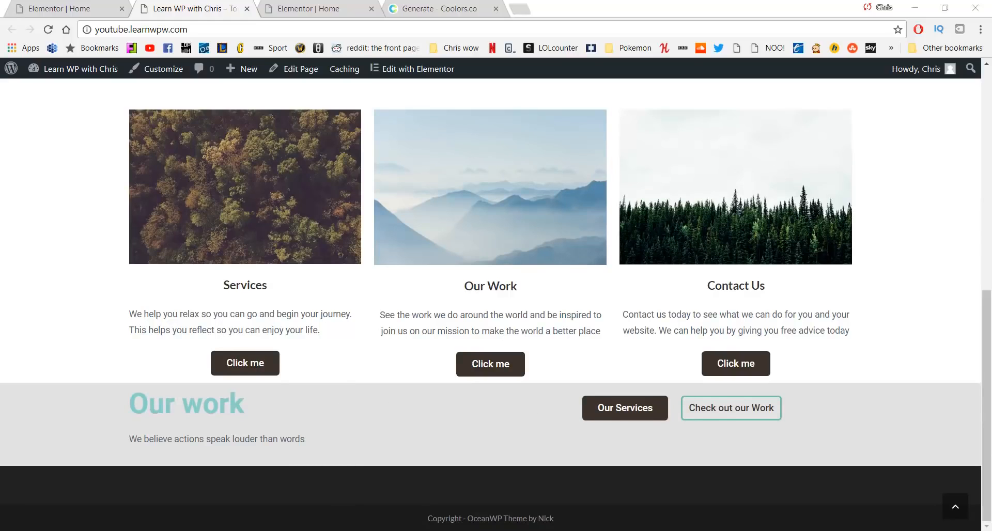
mouse_move(336, 530)
click(504, 488)
Reload the site in the narrow mobile-width window and scroll through its mobile layout
scroll(517, 347, up, 10)
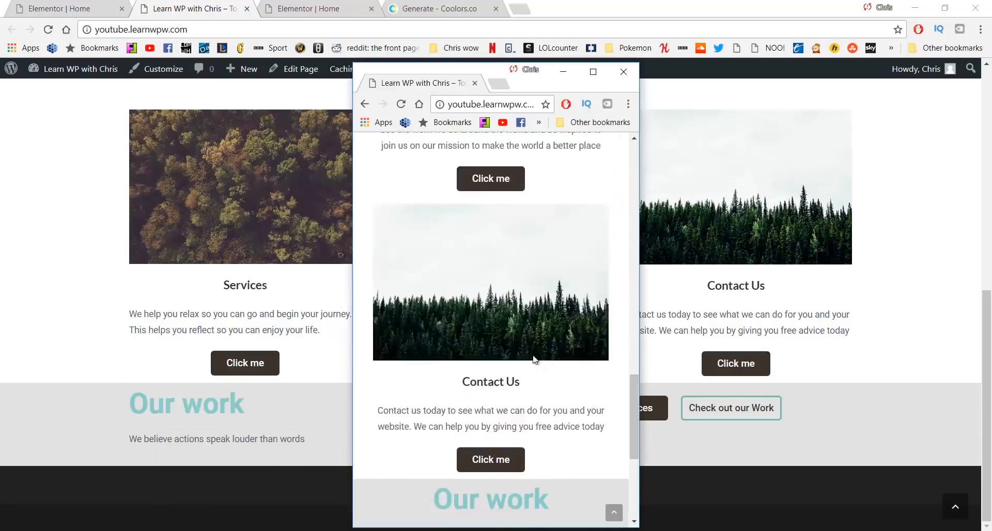
scroll(485, 333, up, 10)
click(401, 104)
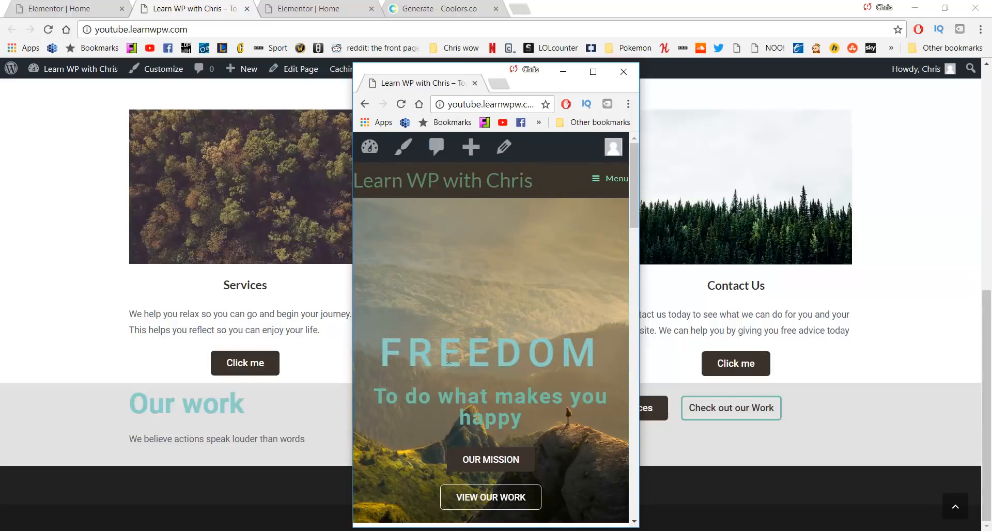
scroll(459, 269, down, 7)
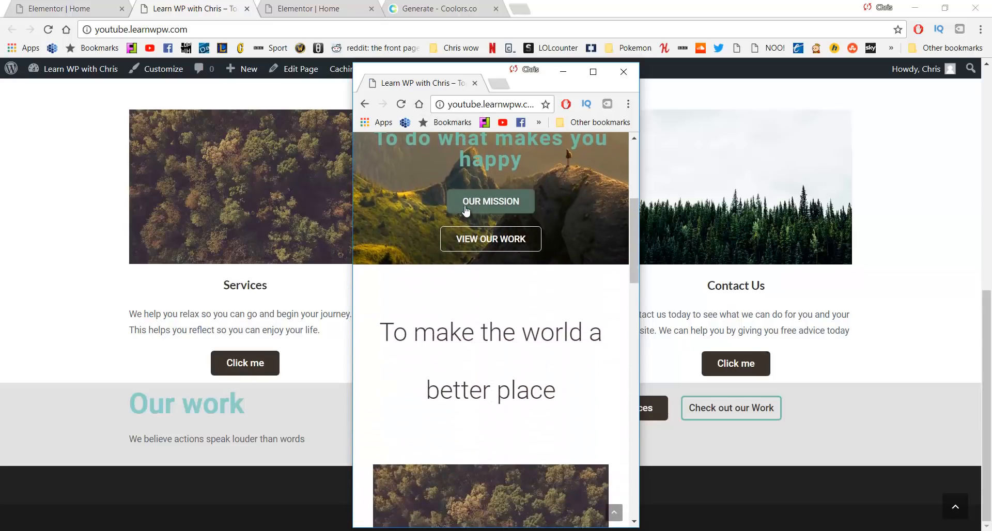
scroll(468, 210, down, 10)
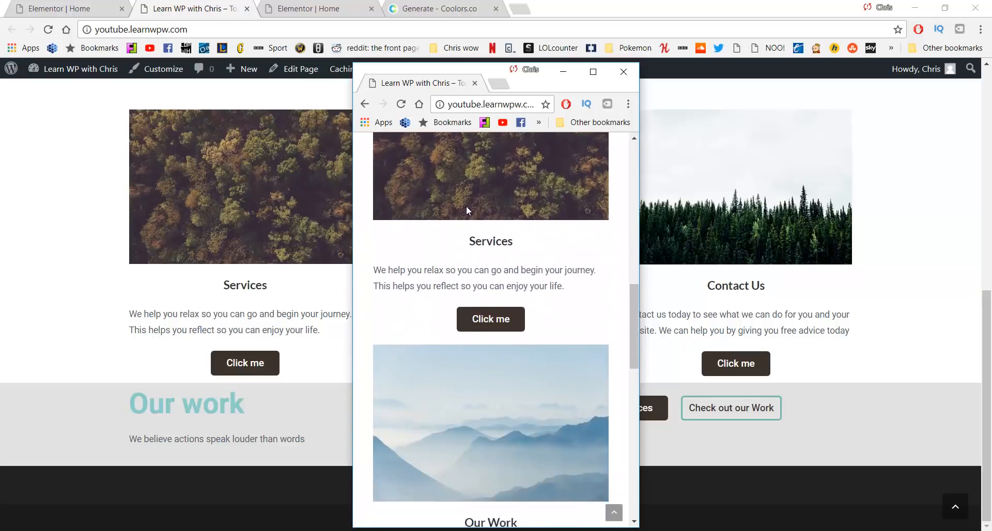
scroll(465, 210, down, 9)
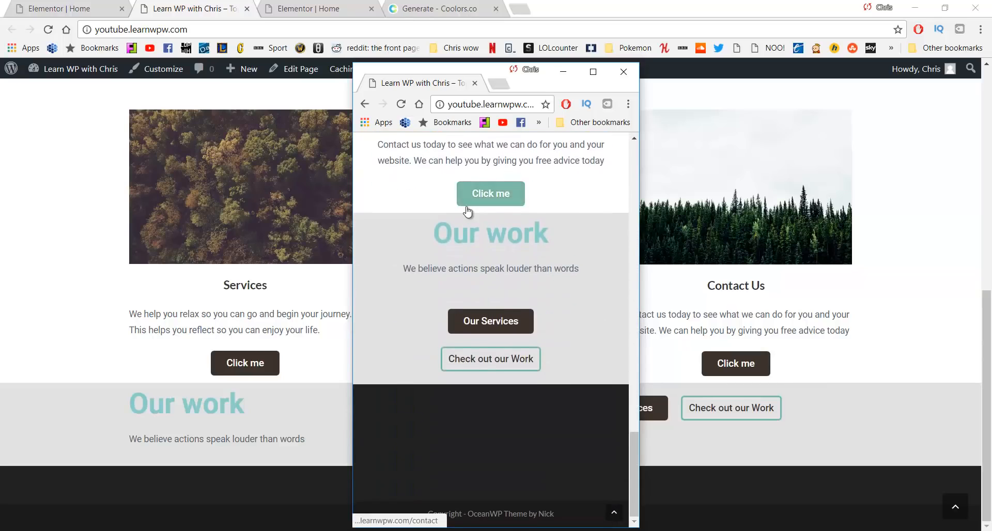
scroll(468, 212, up, 4)
scroll(466, 211, up, 5)
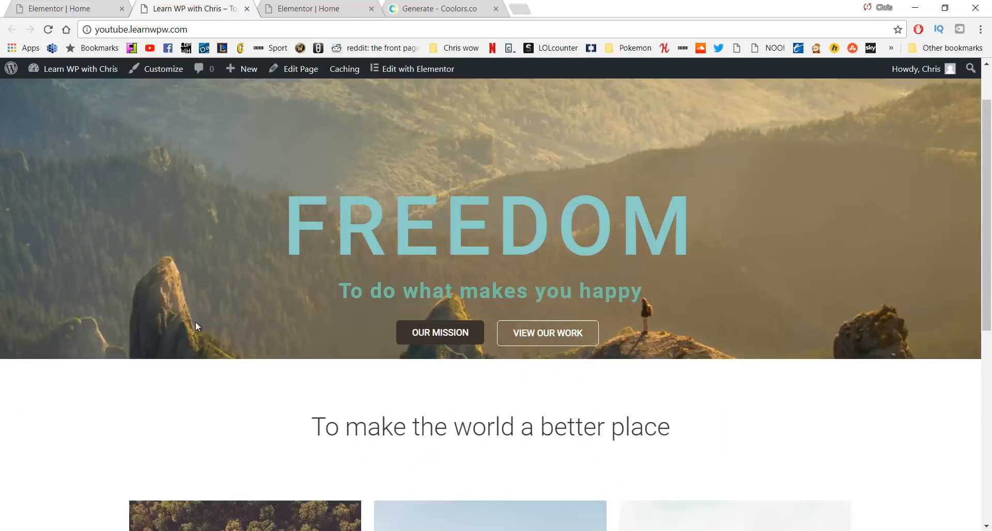
scroll(379, 288, down, 7)
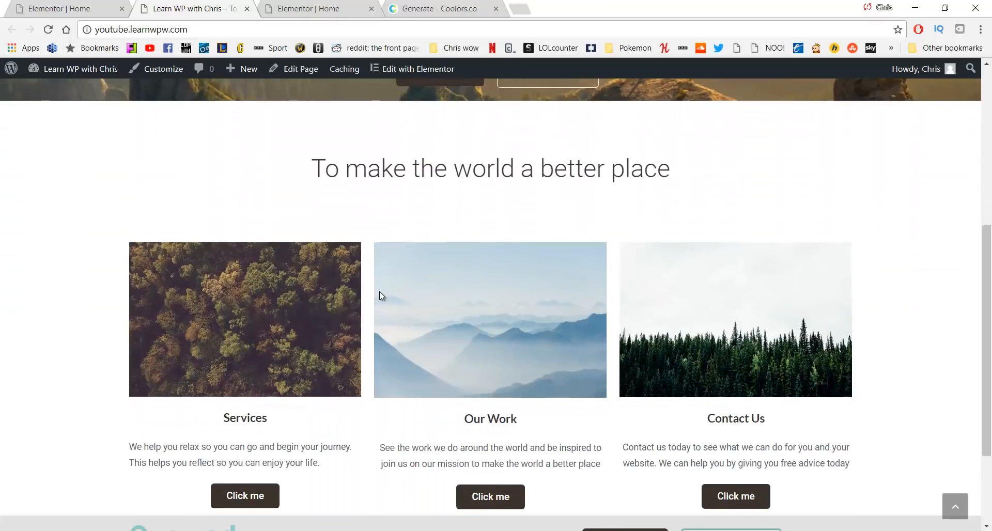
scroll(374, 293, down, 1)
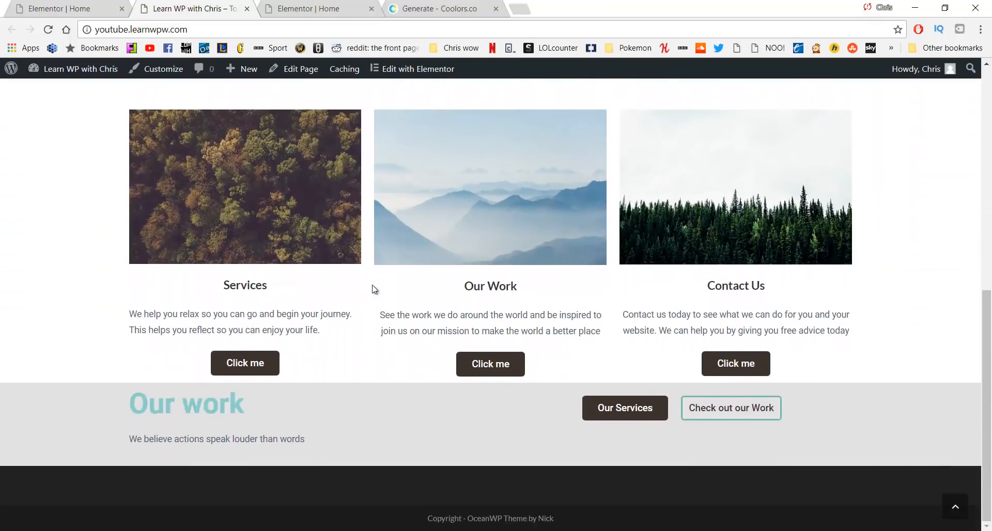
scroll(375, 290, up, 8)
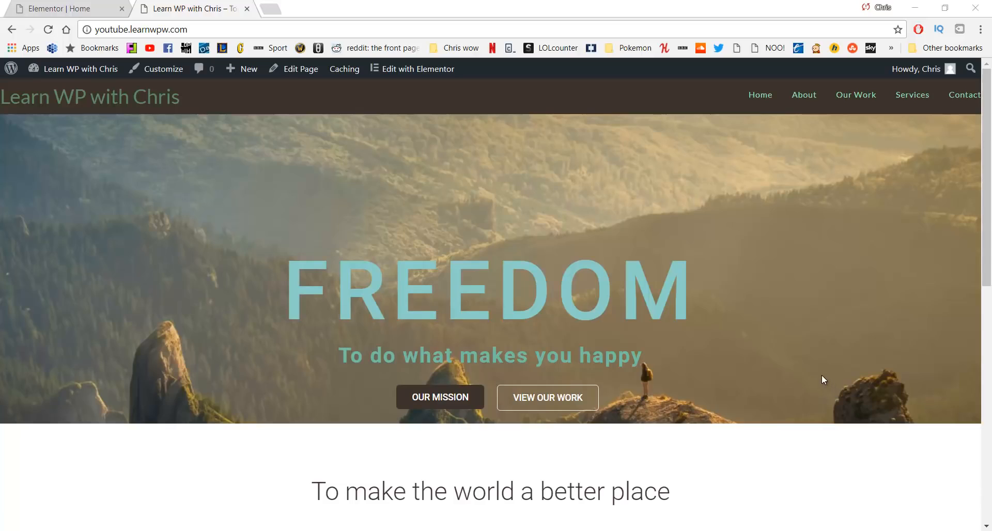
Go to the About page from the site menu and look over its empty content and sidebar
click(804, 101)
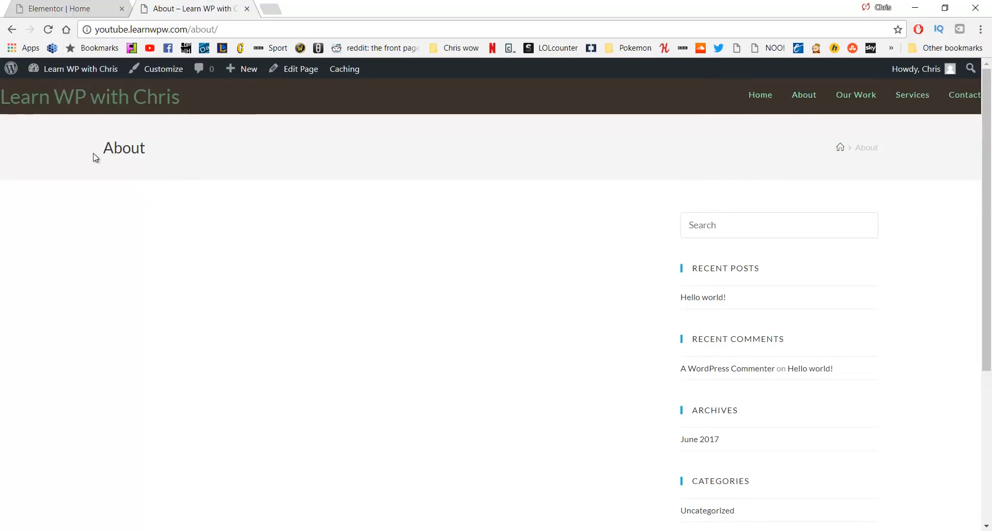
drag(96, 157, 181, 151)
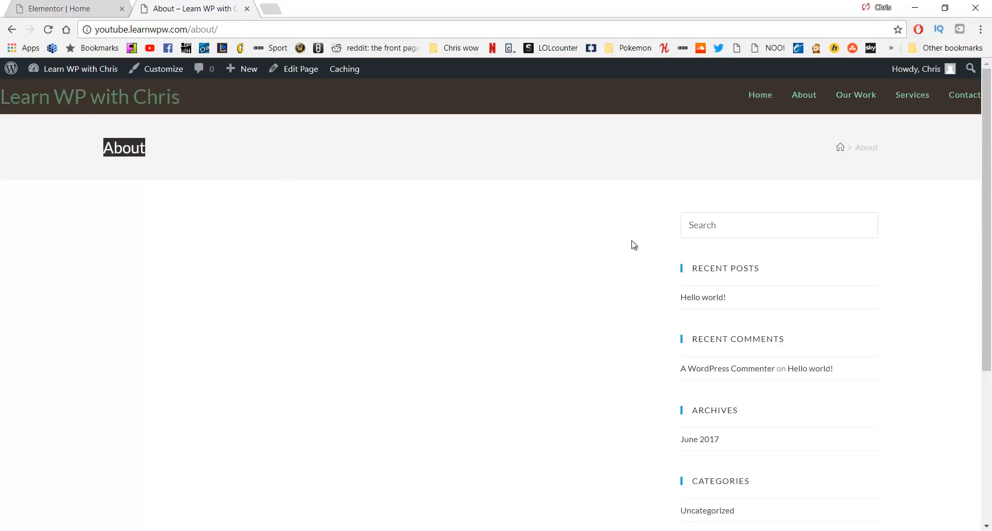
scroll(710, 216, down, 2)
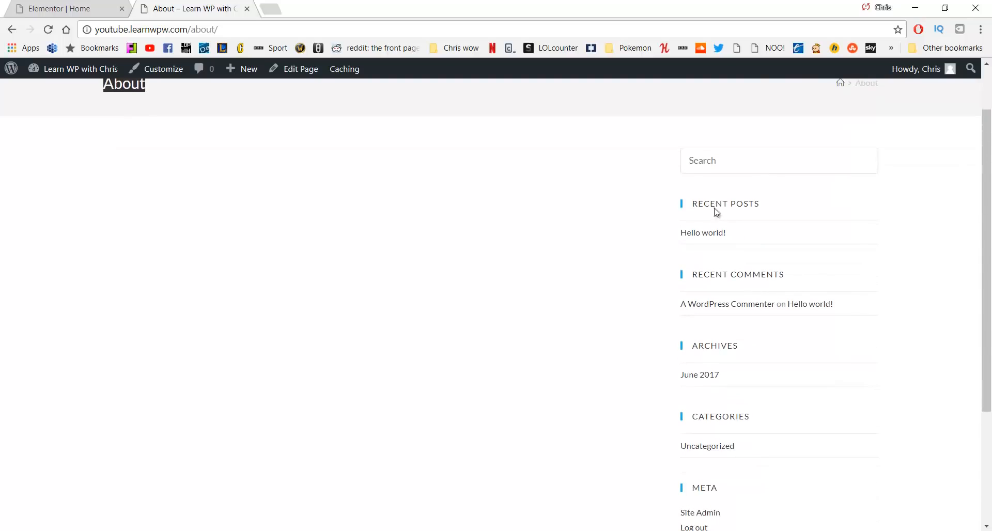
scroll(518, 310, up, 2)
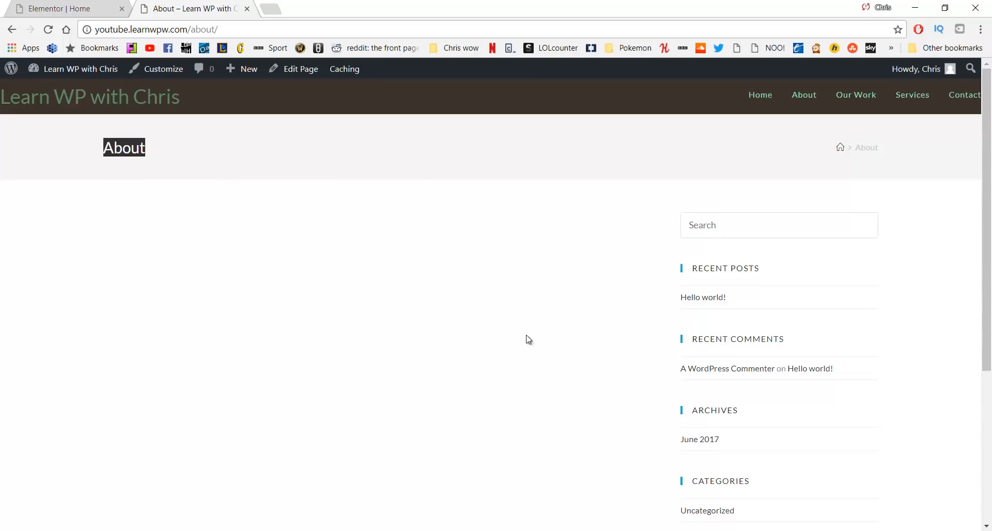
click(516, 321)
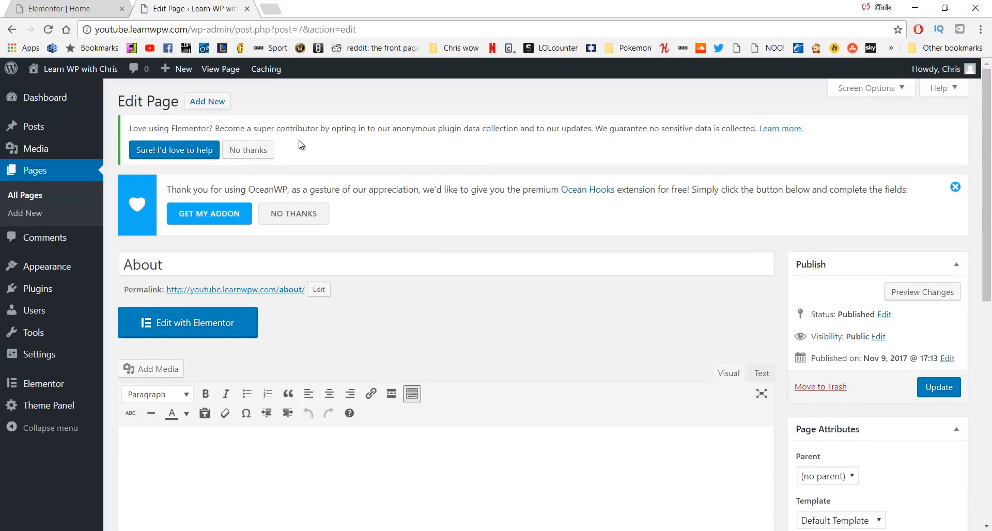
In OceanWP Settings, choose 100% Full Width layout, disable Display Page Title, and update the page
scroll(408, 182, down, 1)
scroll(408, 182, down, 8)
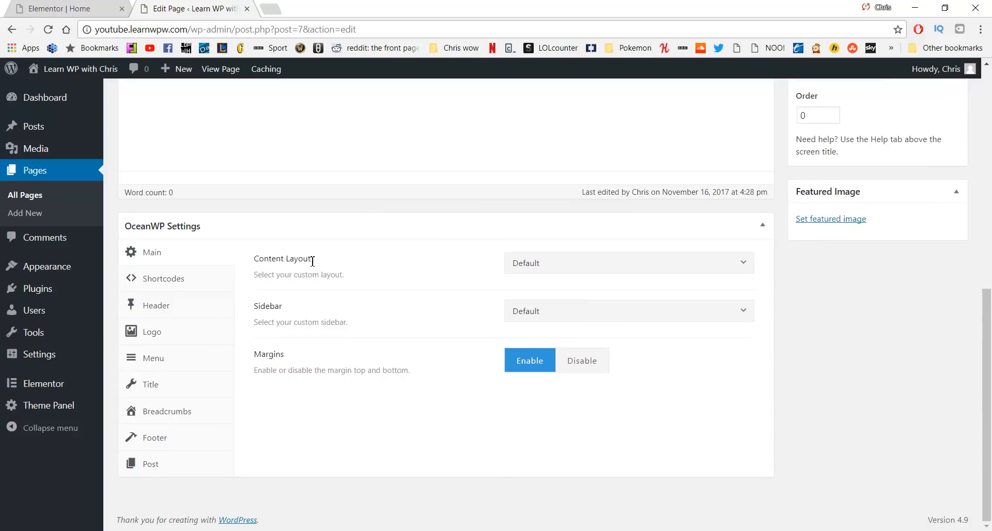
click(566, 263)
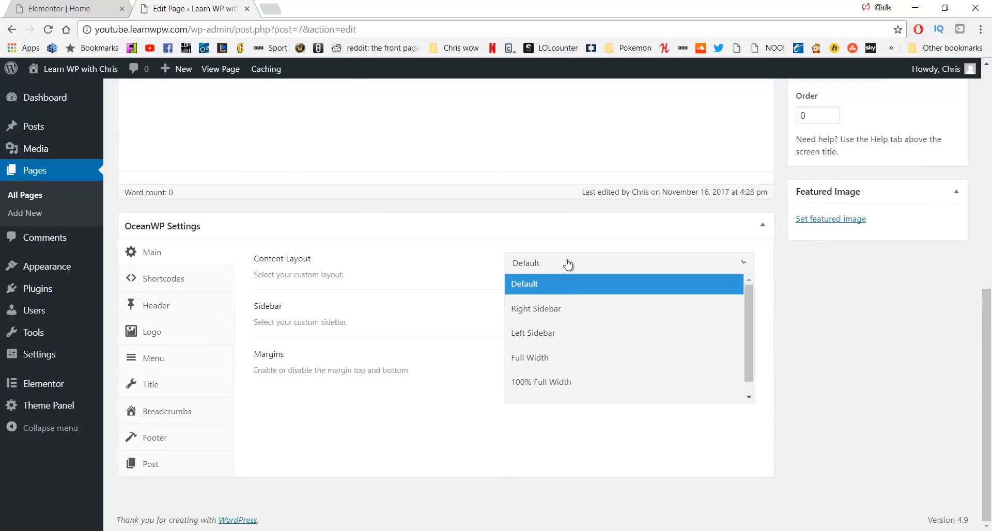
click(556, 386)
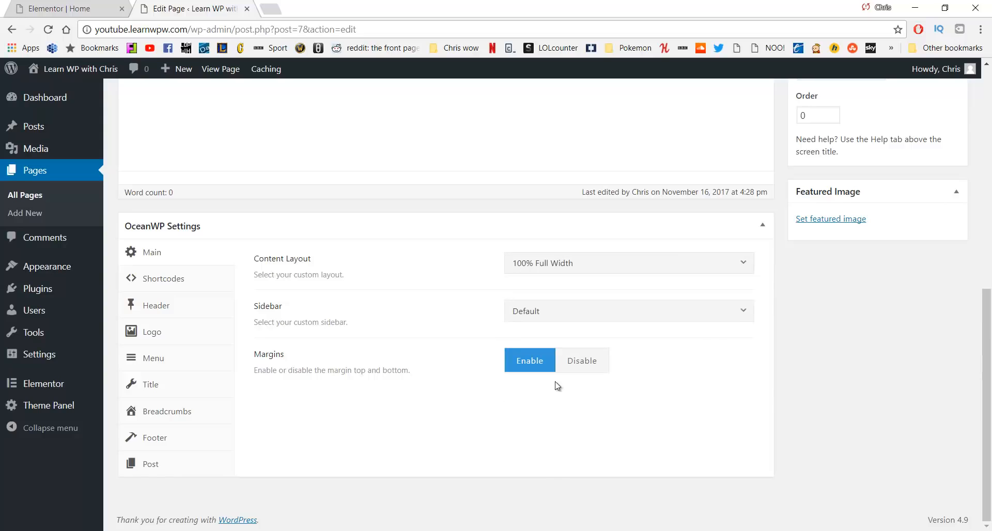
click(164, 390)
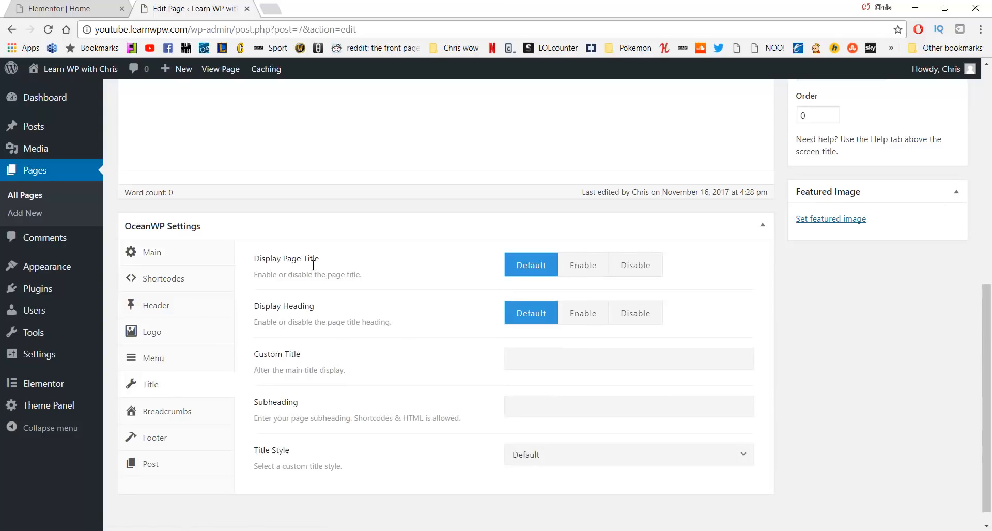
click(626, 266)
scroll(720, 286, up, 6)
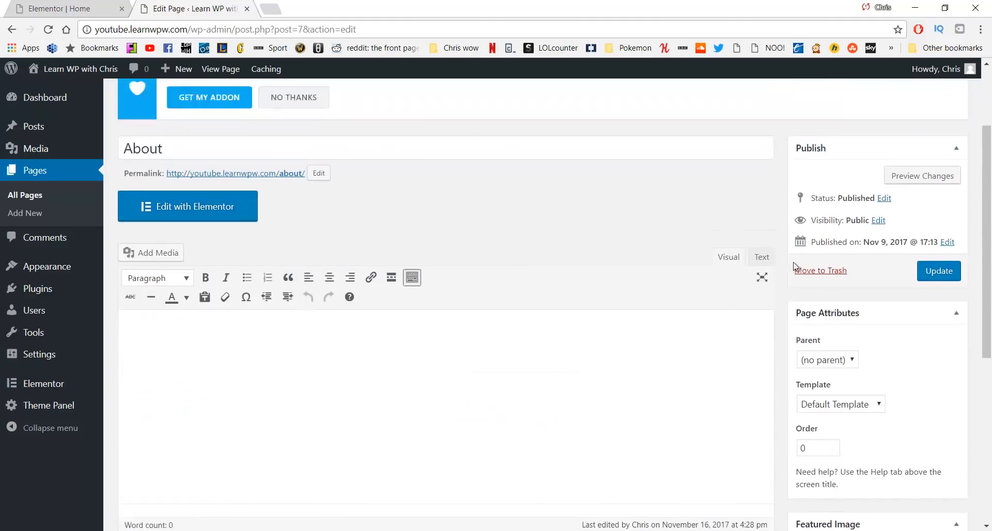
scroll(794, 266, up, 1)
click(930, 328)
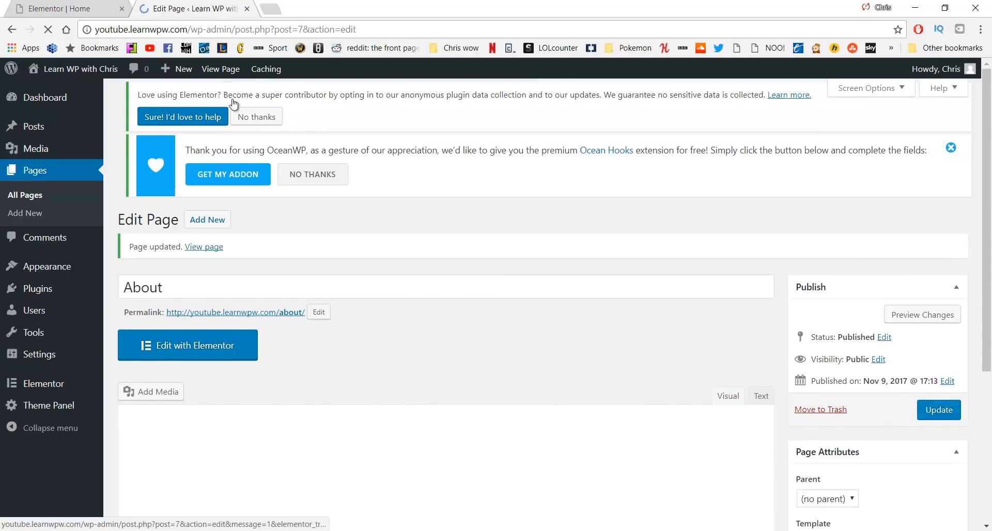
click(77, 5)
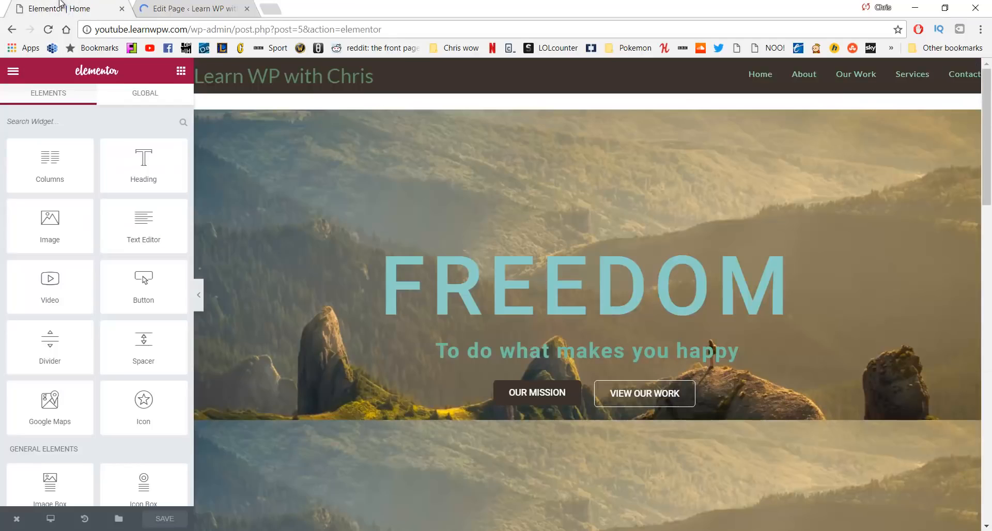
Open the About page in a new tab and switch to its Elementor editor
middle_click(805, 76)
click(317, 7)
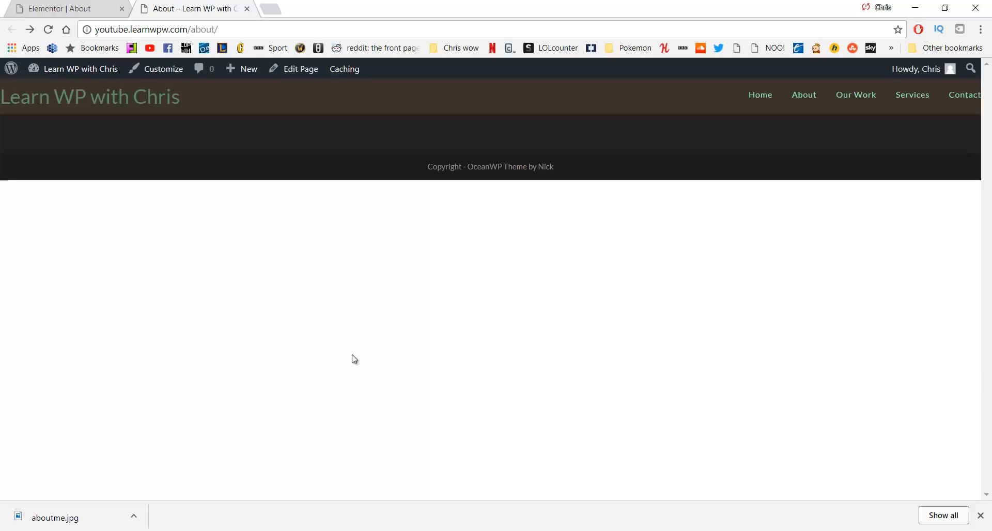
click(35, 8)
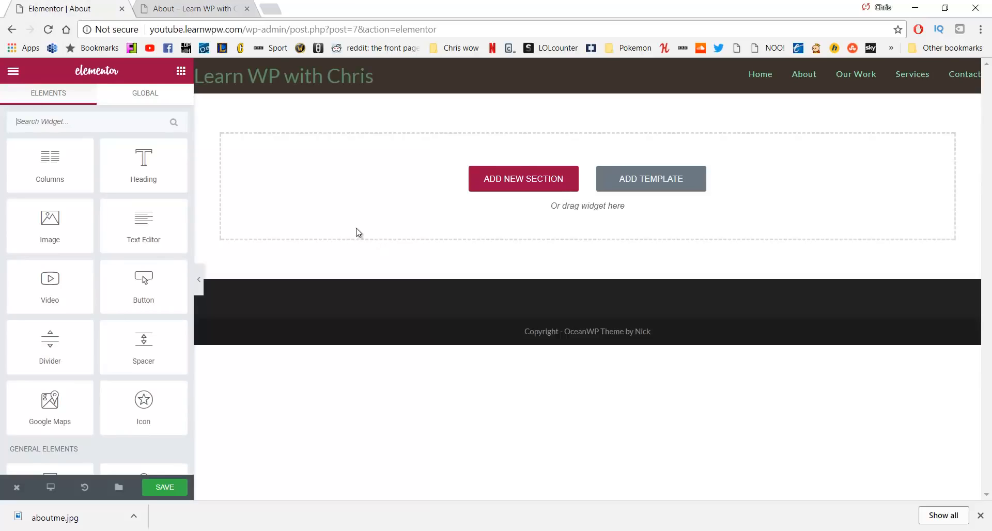
Add a three-column section, resizing the first column to 29.8% and the middle to 36.8%
click(485, 185)
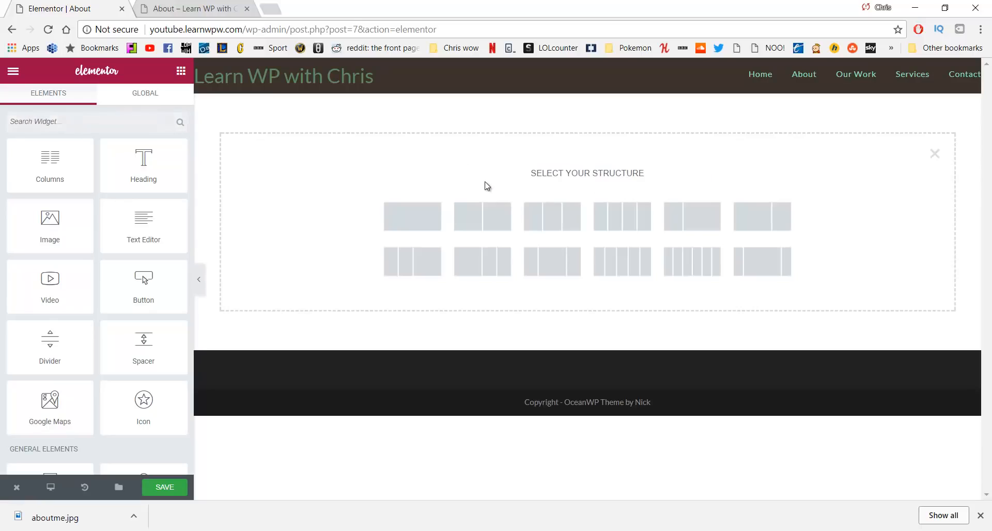
click(557, 226)
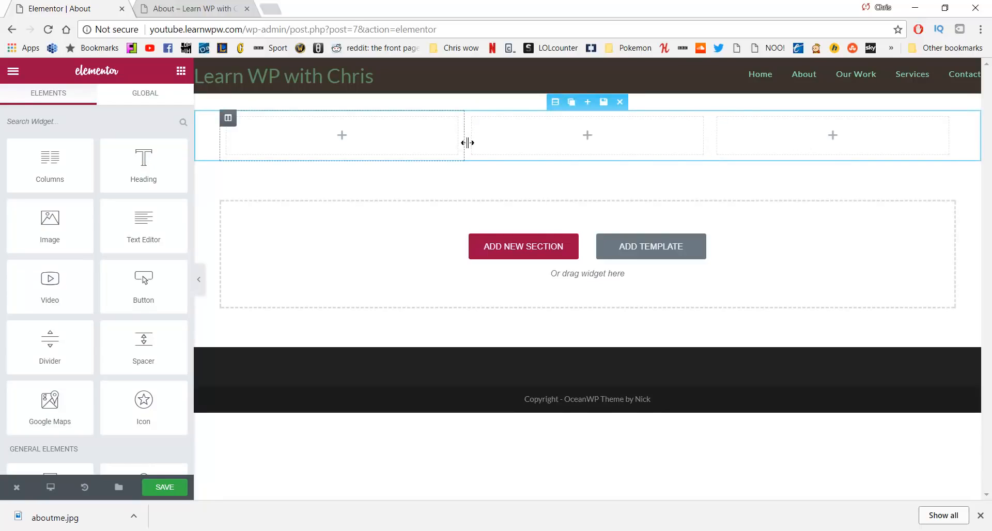
drag(462, 148, 444, 152)
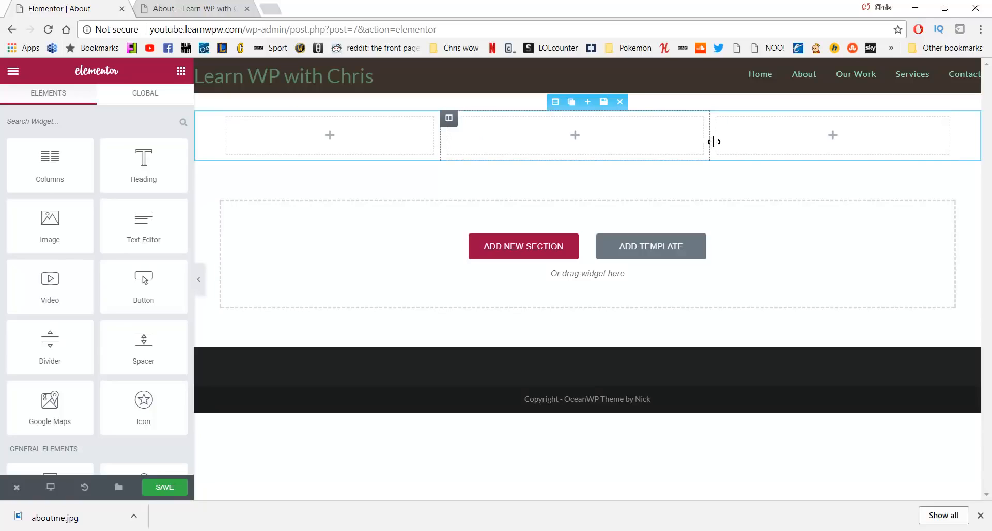
drag(714, 142, 738, 147)
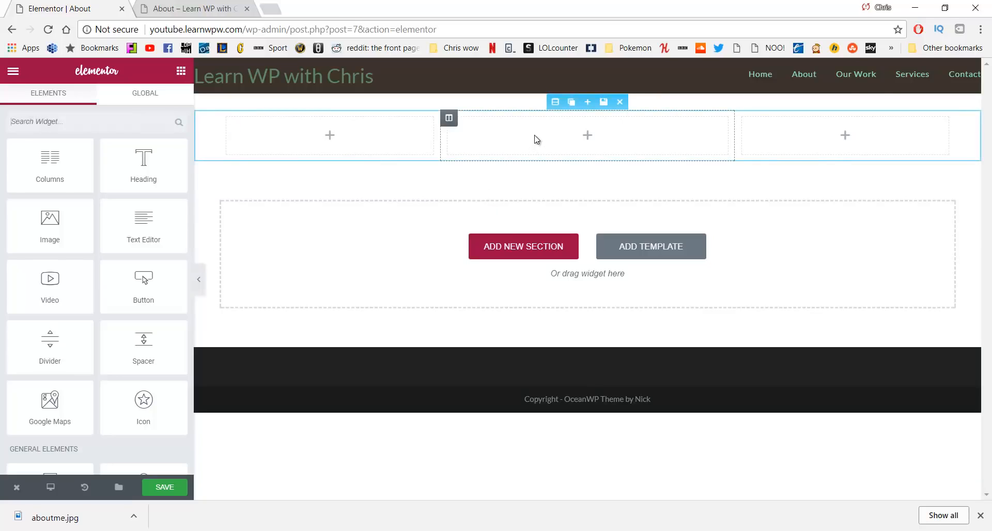
Give the section a Classic background using the lake photo
click(554, 103)
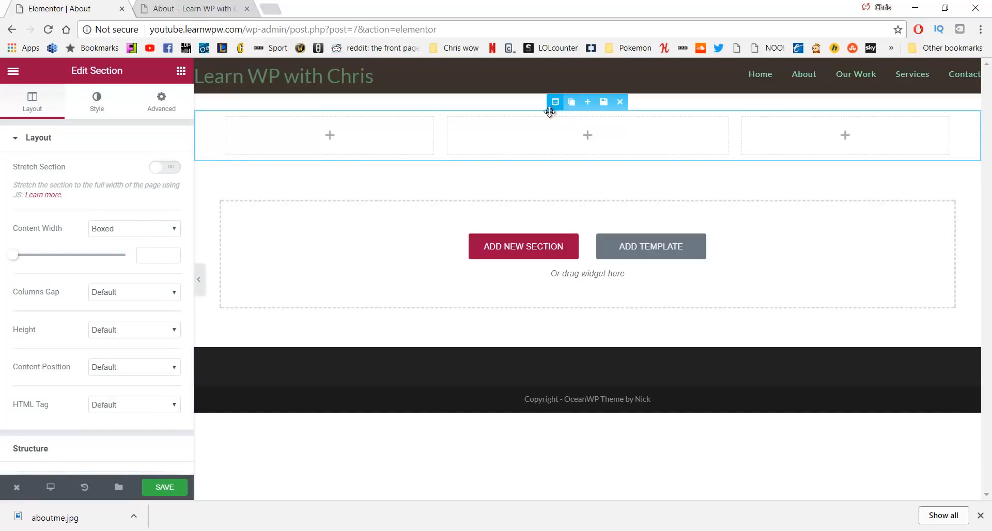
click(101, 106)
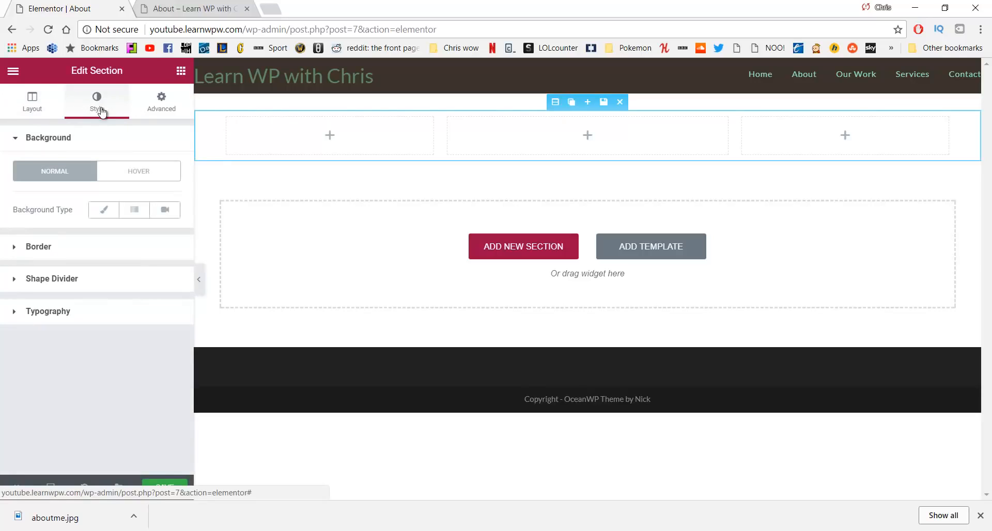
click(103, 210)
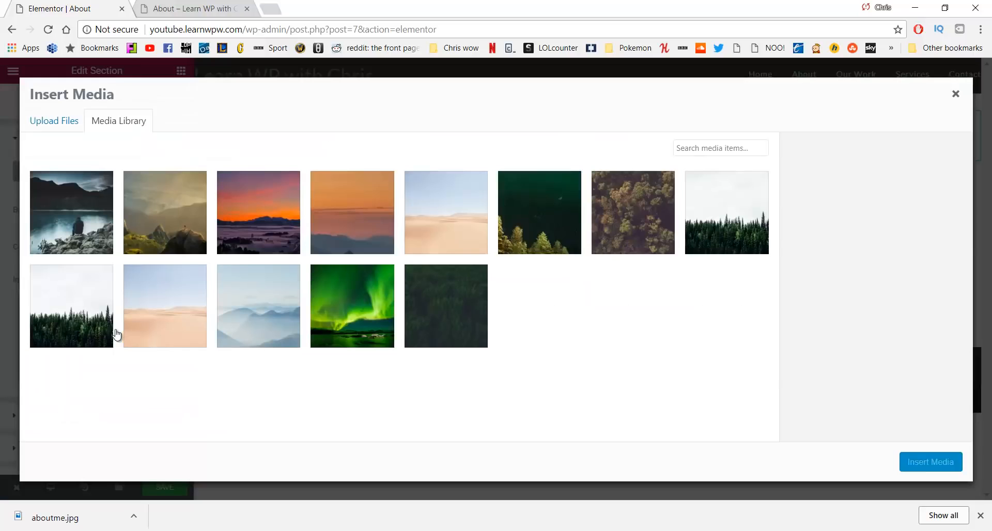
click(72, 208)
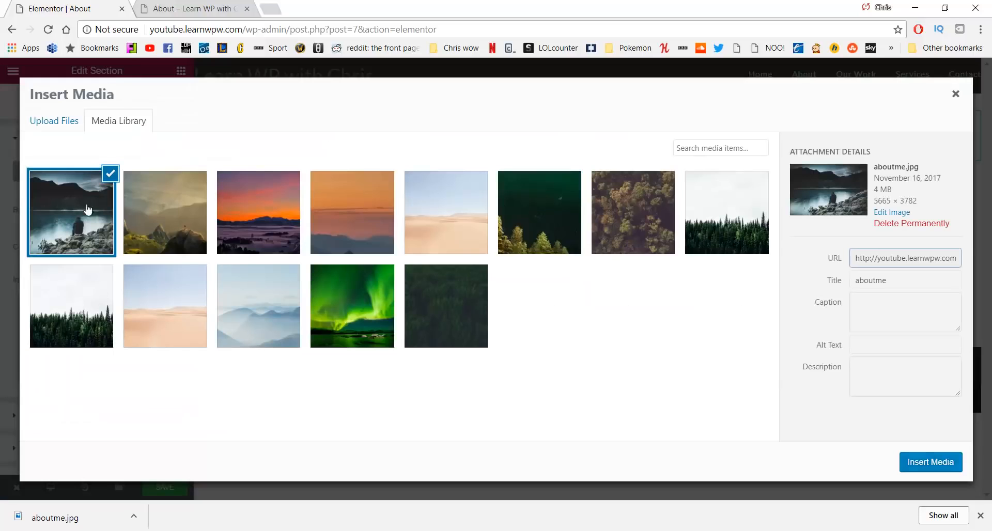
click(930, 461)
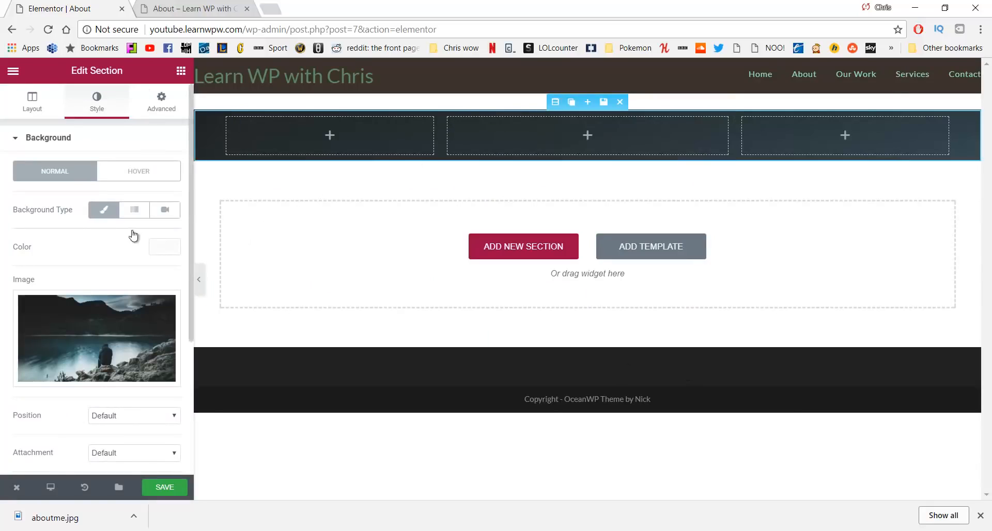
Set the background image position to Center Center and size to Cover
scroll(119, 239, down, 4)
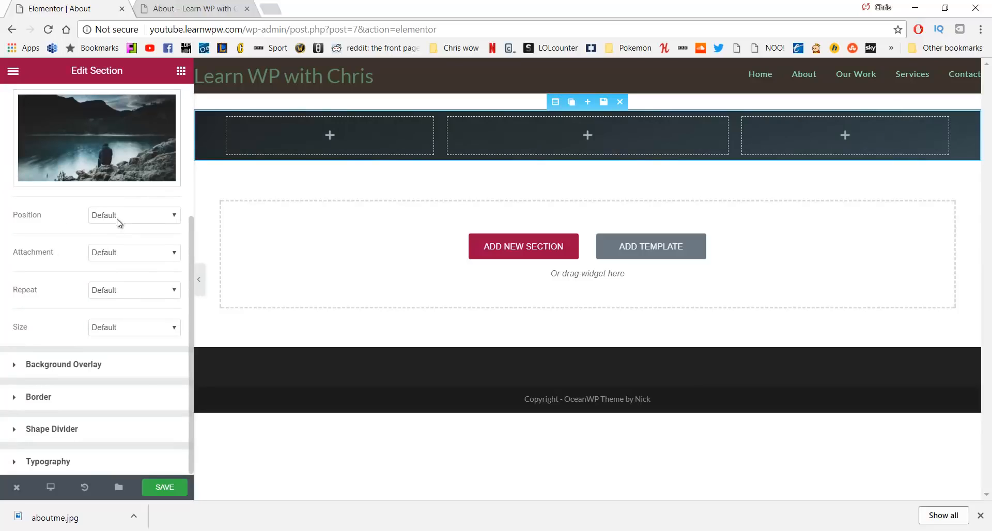
click(121, 219)
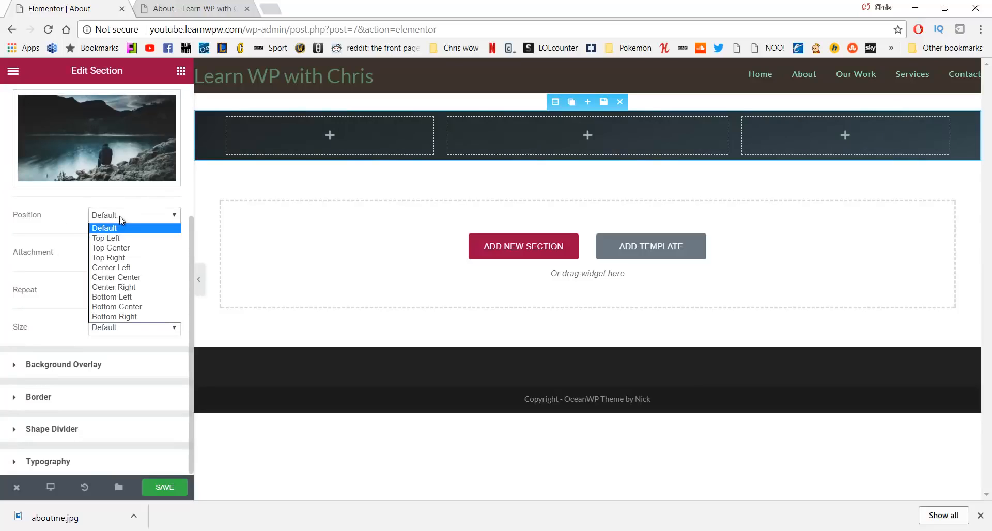
click(122, 279)
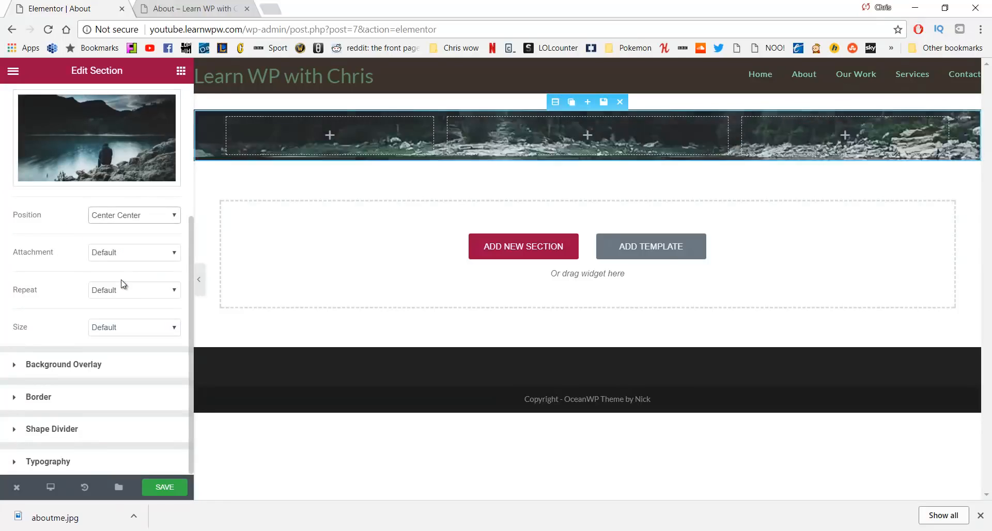
click(134, 335)
click(126, 361)
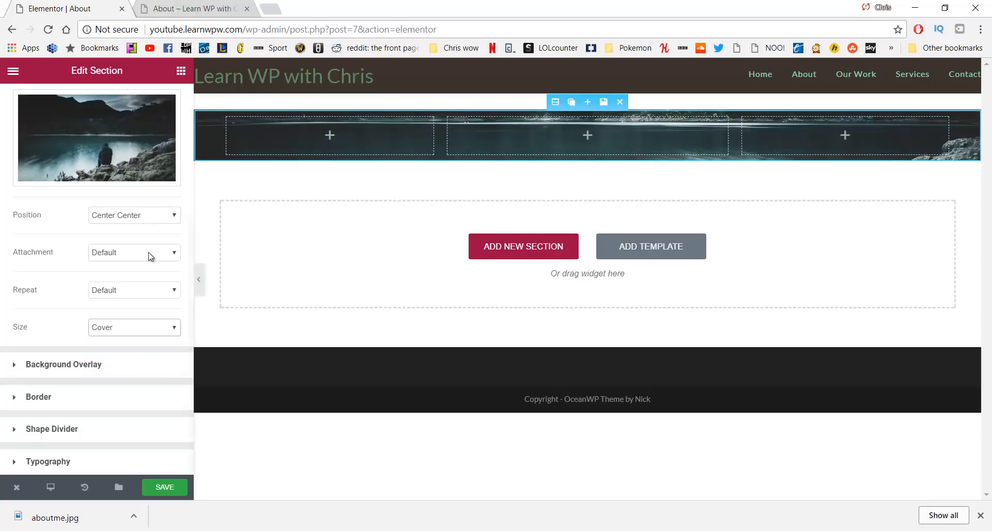
scroll(150, 257, up, 4)
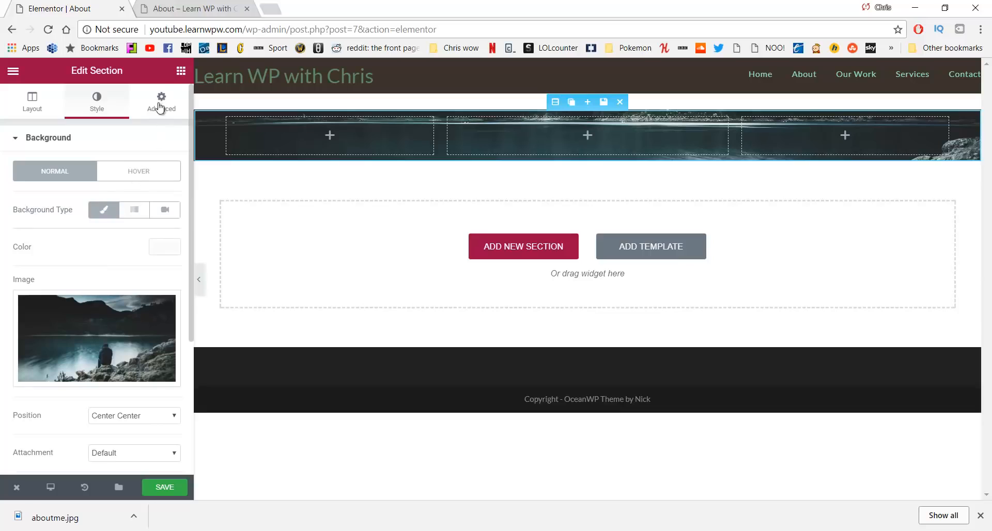
click(180, 73)
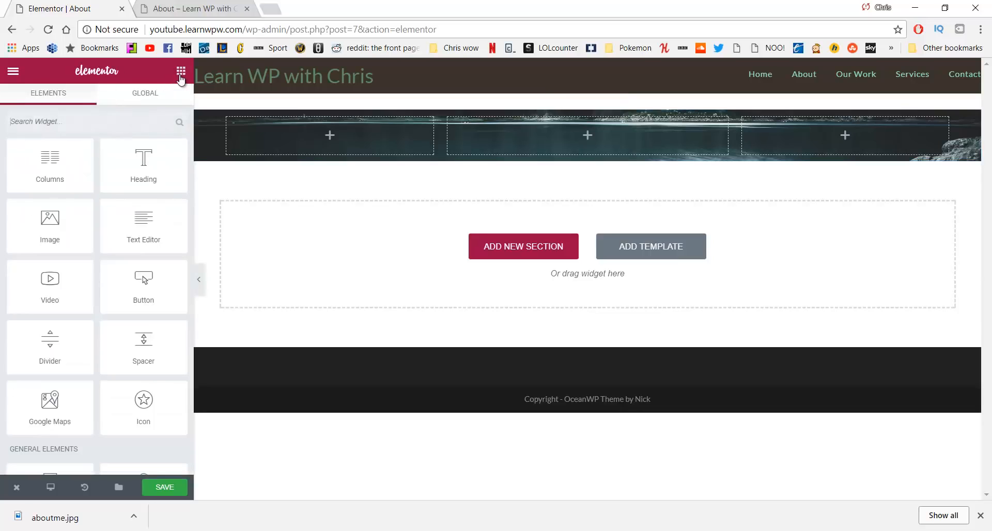
Drop a Text Editor widget into the middle column and delete its placeholder text
drag(128, 218, 541, 137)
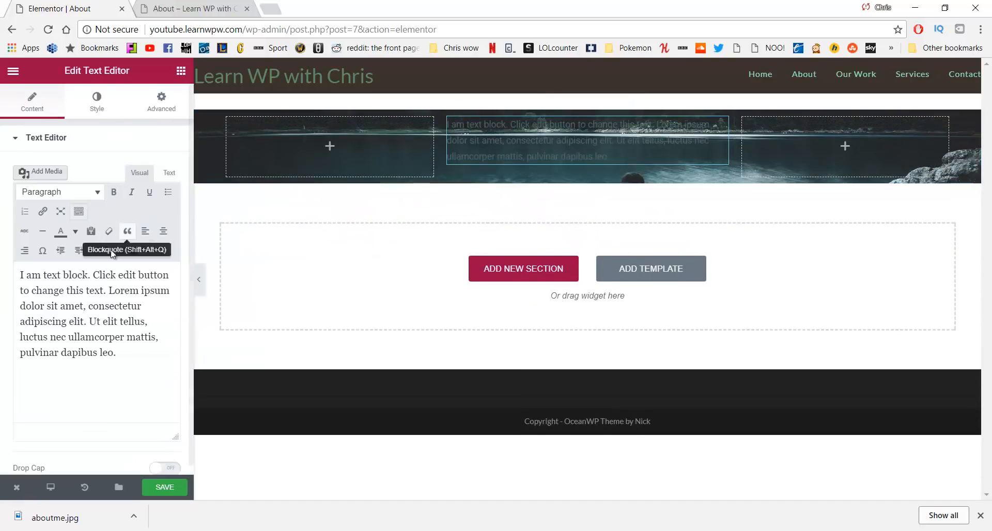
click(119, 368)
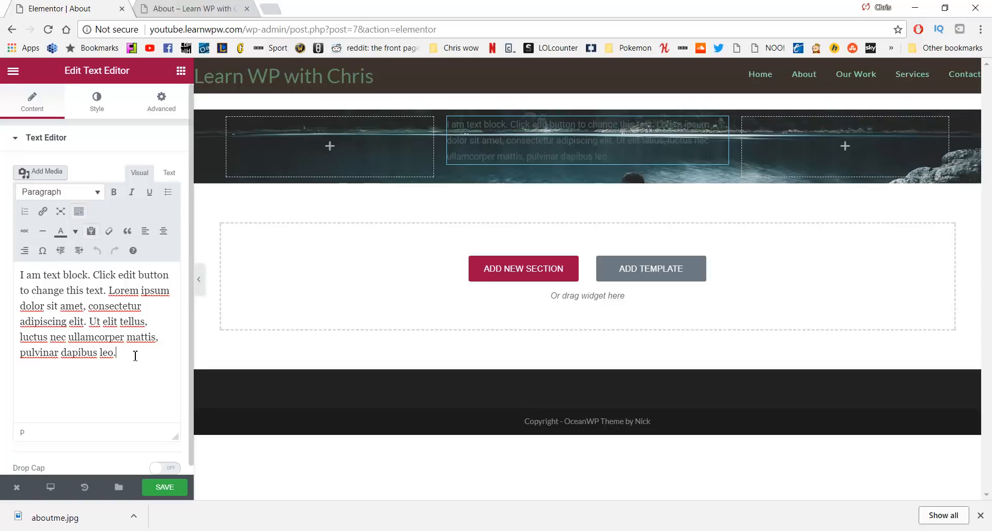
drag(136, 353, 2, 266)
key(BackSpace)
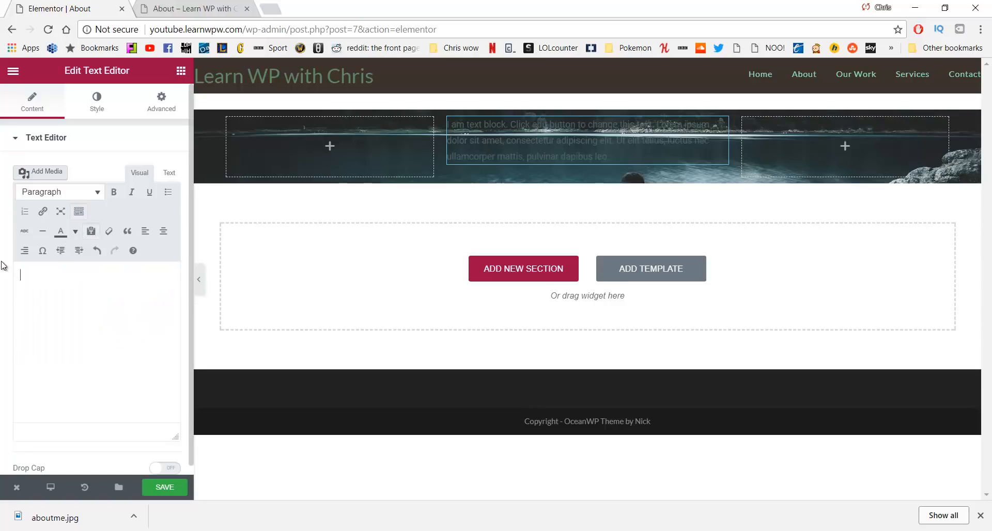
Paste the mission sentence from WordPad into the text block and center-align it
key(alt+Tab)
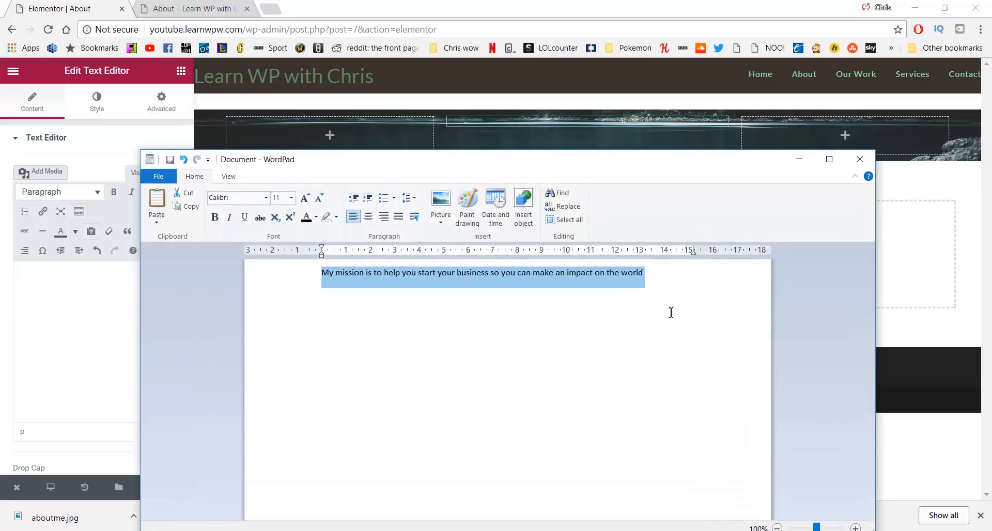
click(799, 159)
text(My mission is to help you start your business so you can make an impact on the world)
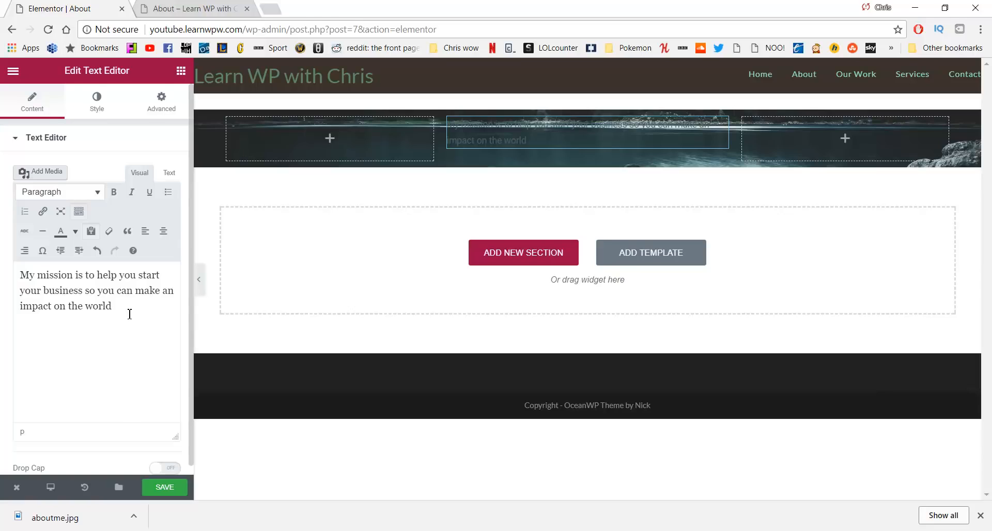
key(ctrl+a)
click(163, 231)
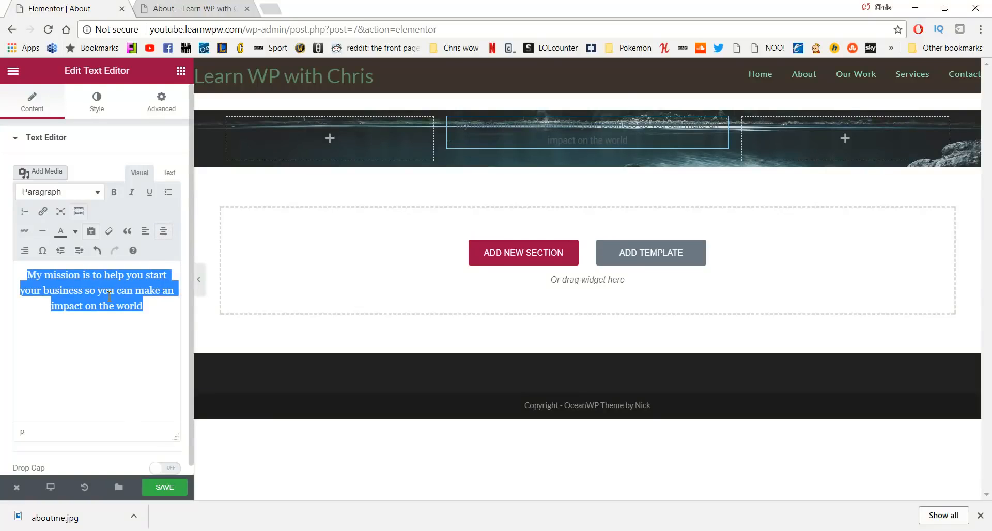
click(95, 145)
click(62, 140)
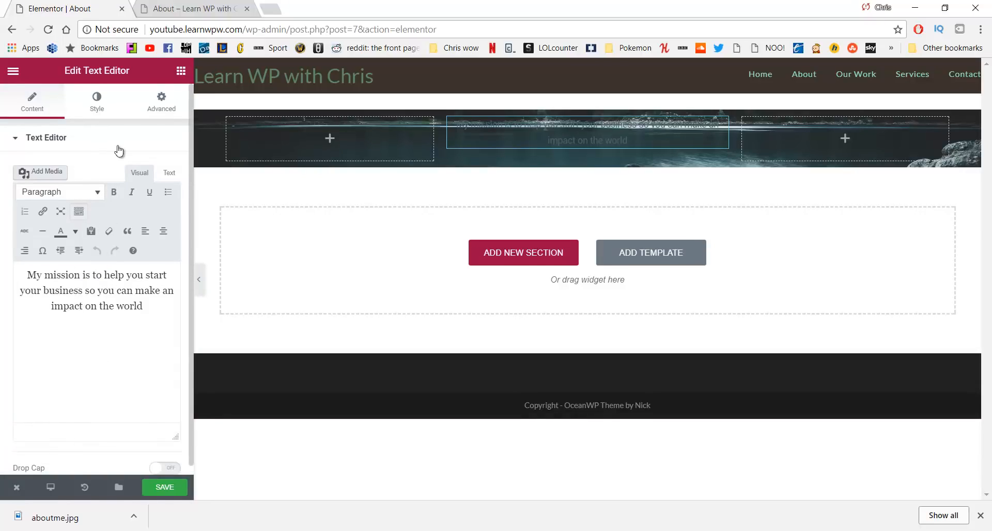
Set the mission text colour to near-white #ededed
click(101, 100)
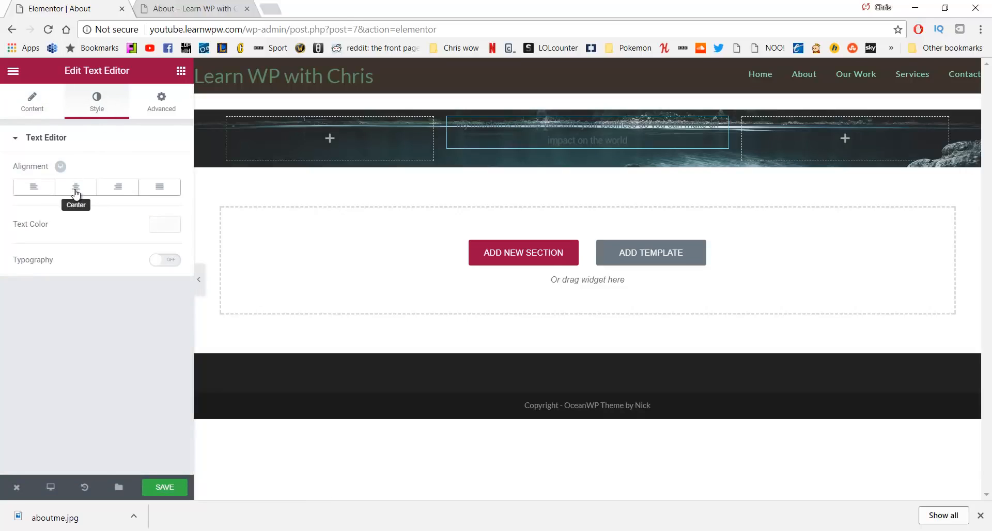
click(162, 226)
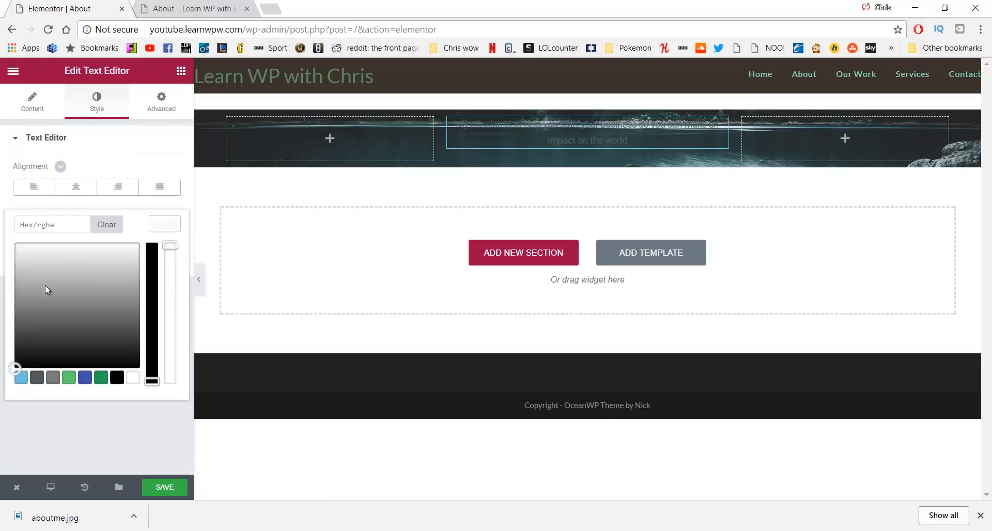
drag(45, 290, 22, 252)
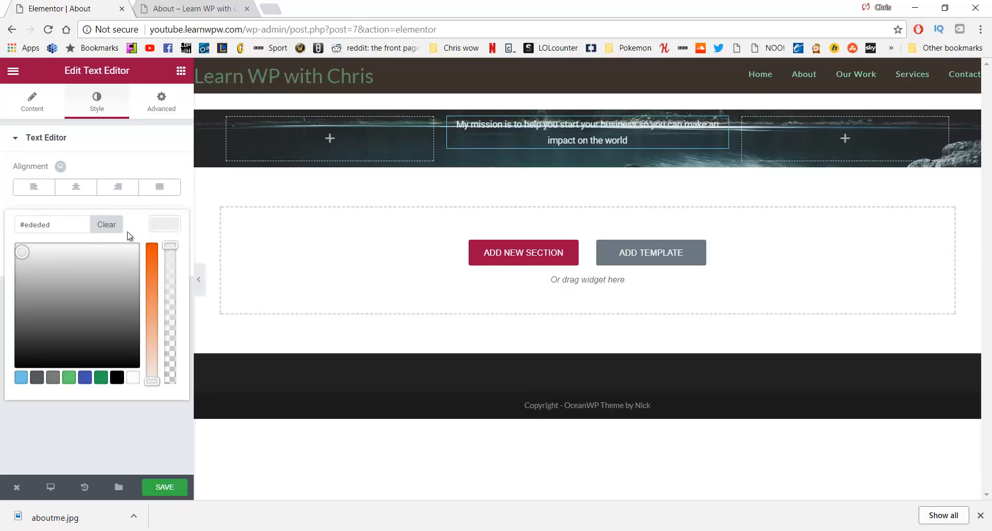
click(149, 150)
Enable custom typography with a 22 px font size and weight 300
click(118, 134)
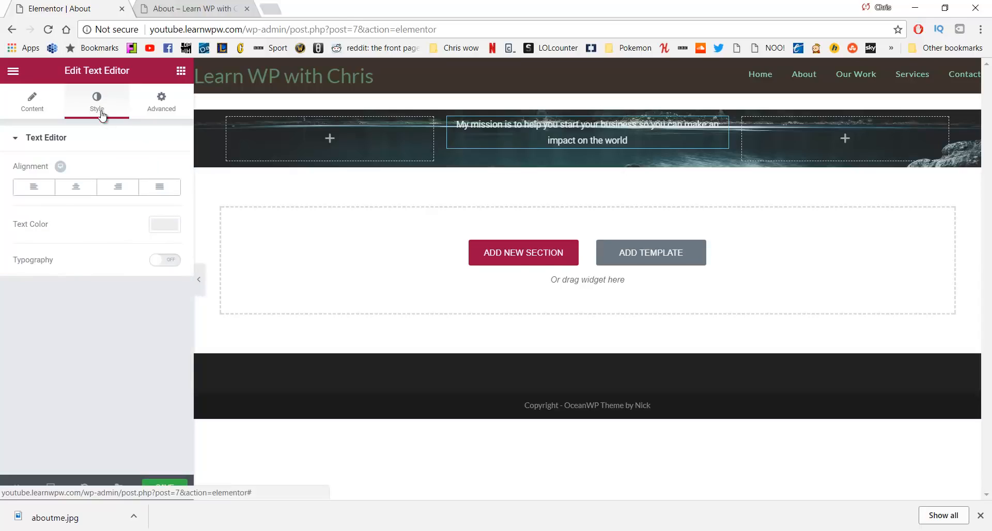
click(163, 261)
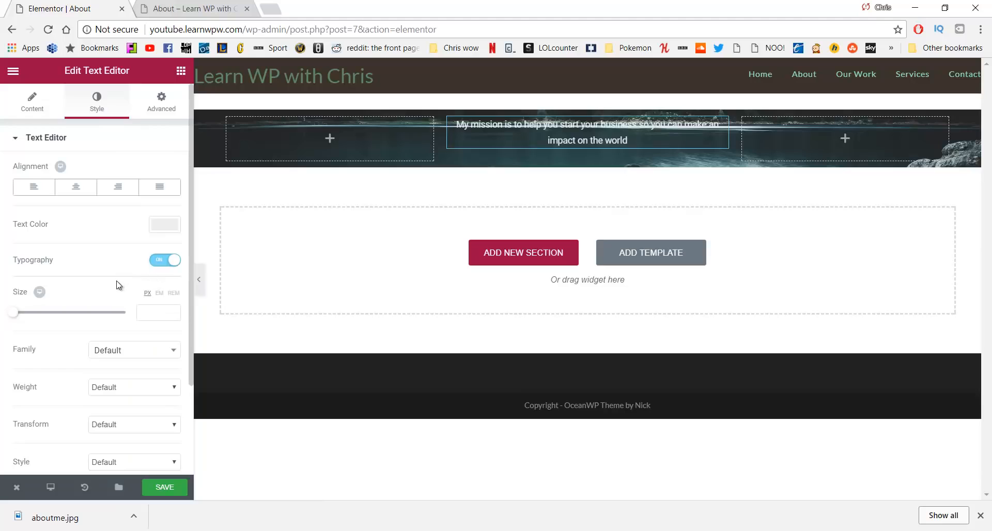
drag(15, 312, 25, 322)
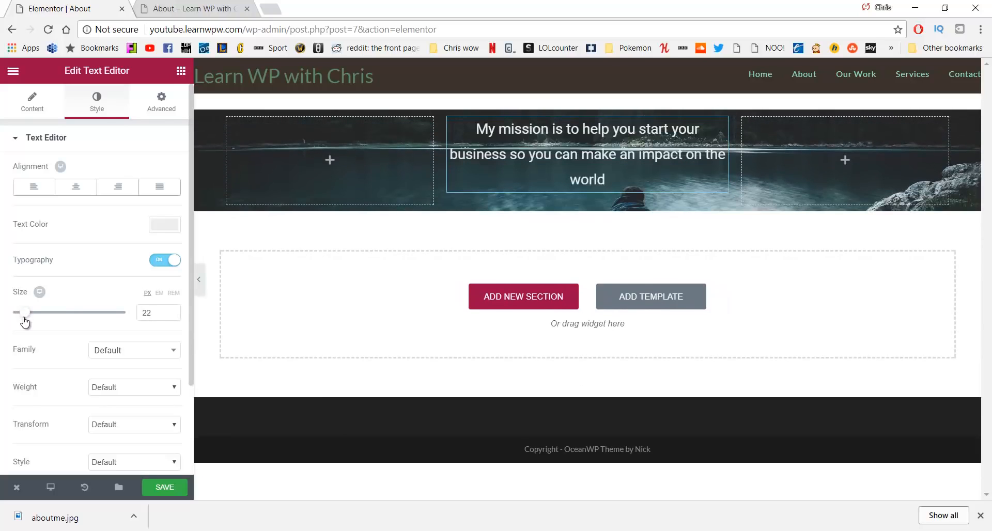
click(131, 394)
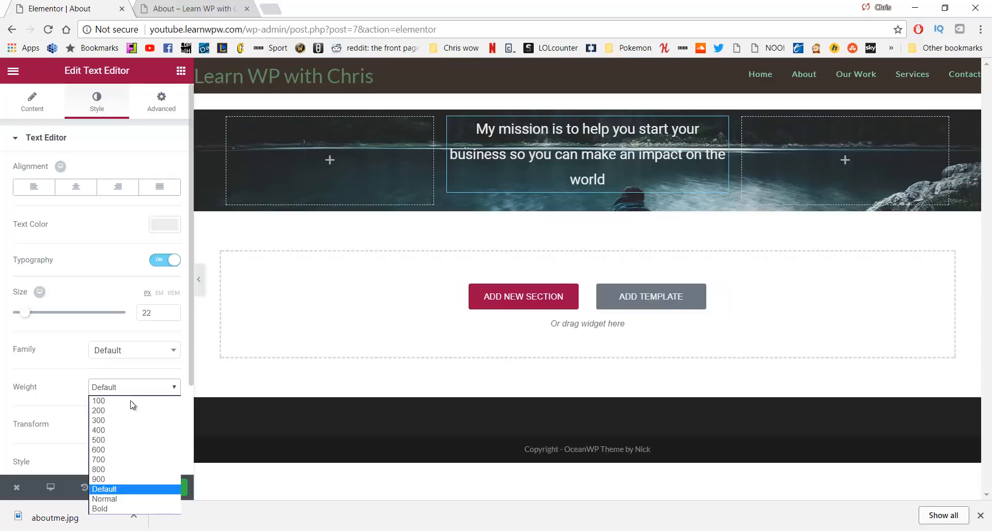
click(126, 419)
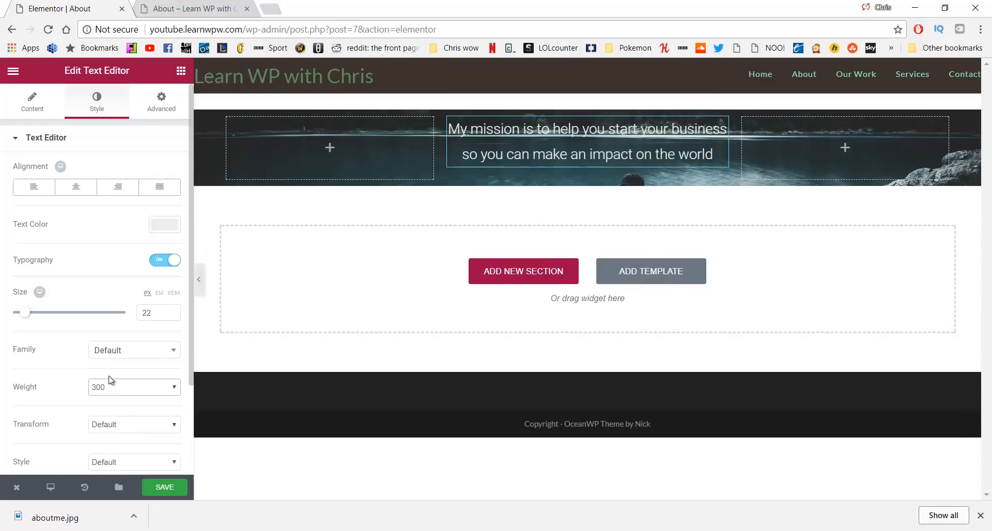
scroll(95, 326, down, 2)
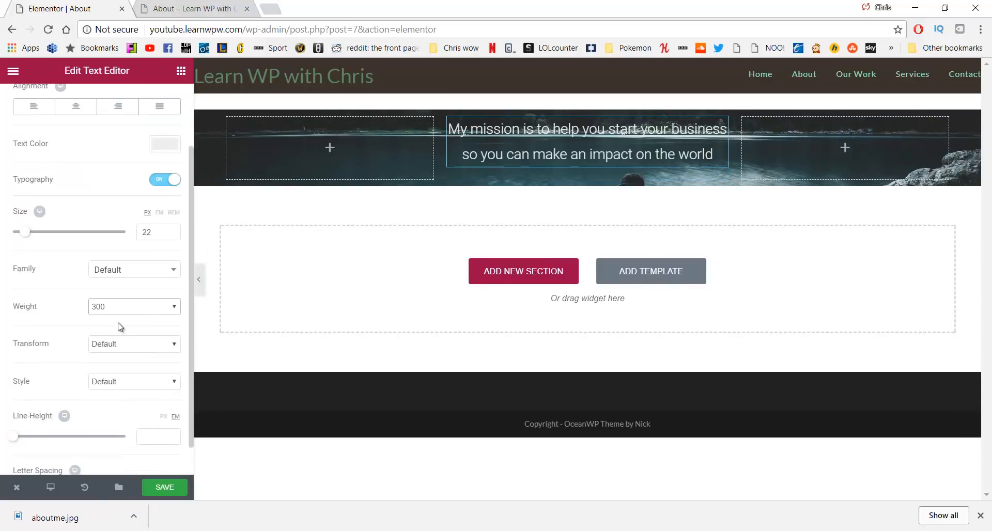
scroll(120, 327, up, 2)
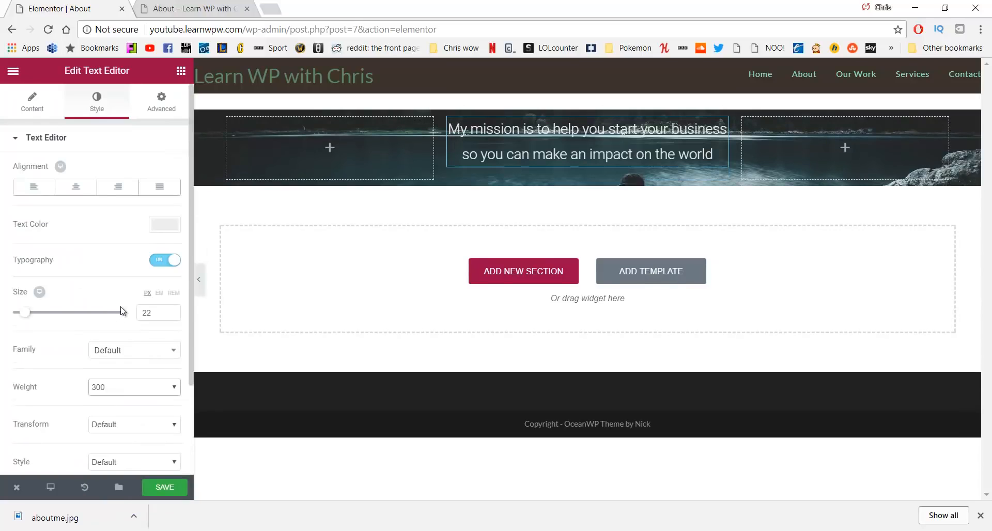
Unlink the text block's margins and set Top to 150 and Bottom to 350 px
click(162, 109)
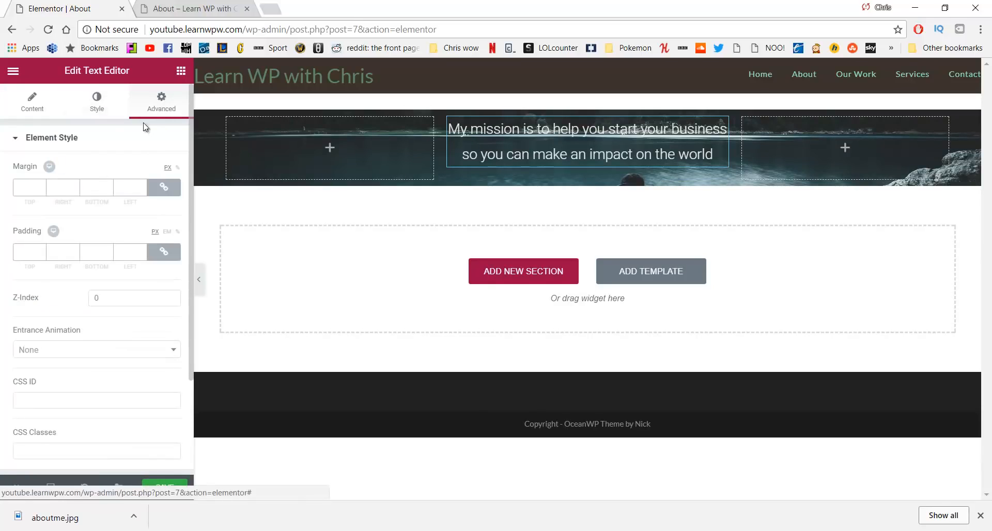
click(164, 189)
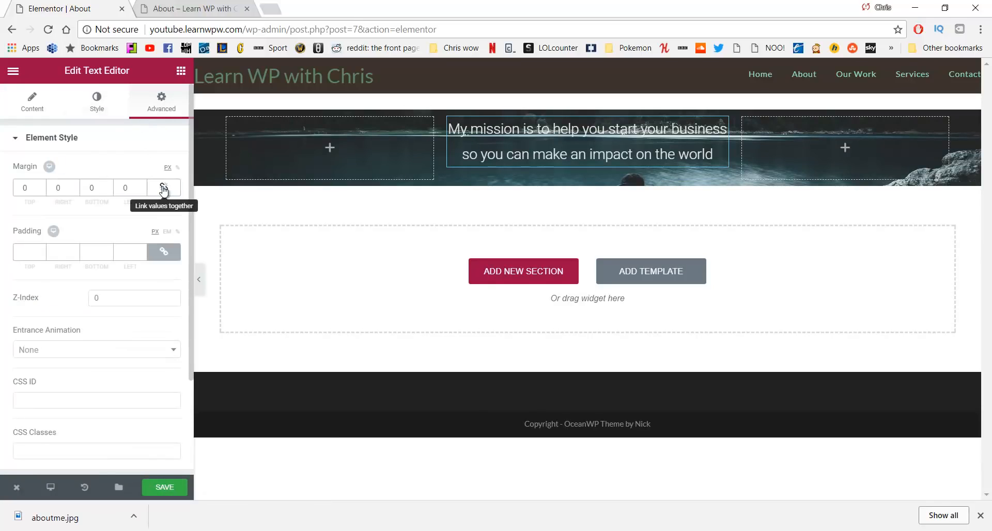
double_click(26, 189)
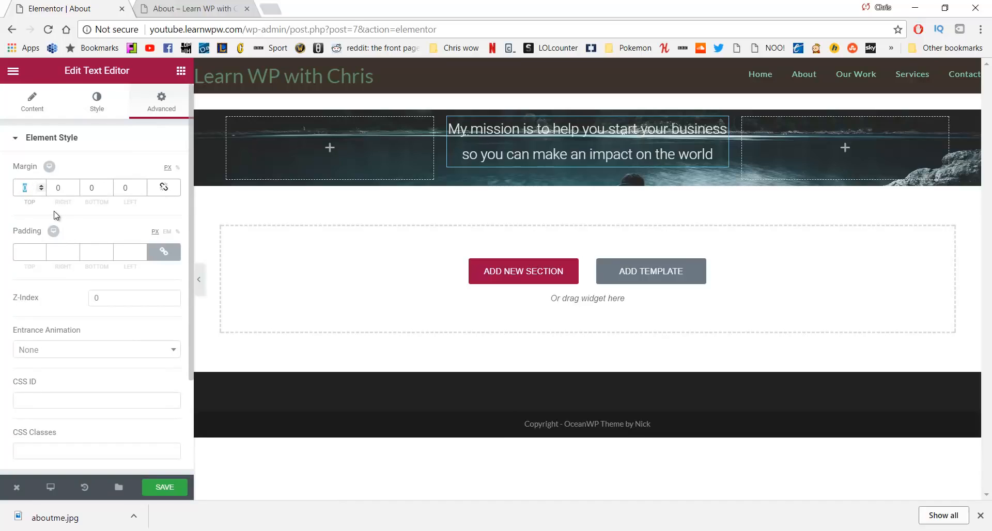
text(150)
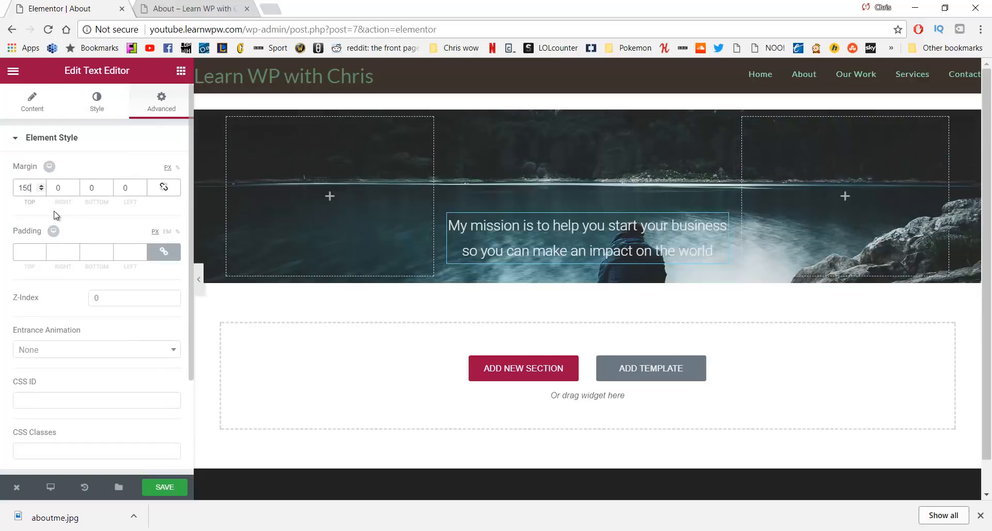
double_click(92, 188)
text(350)
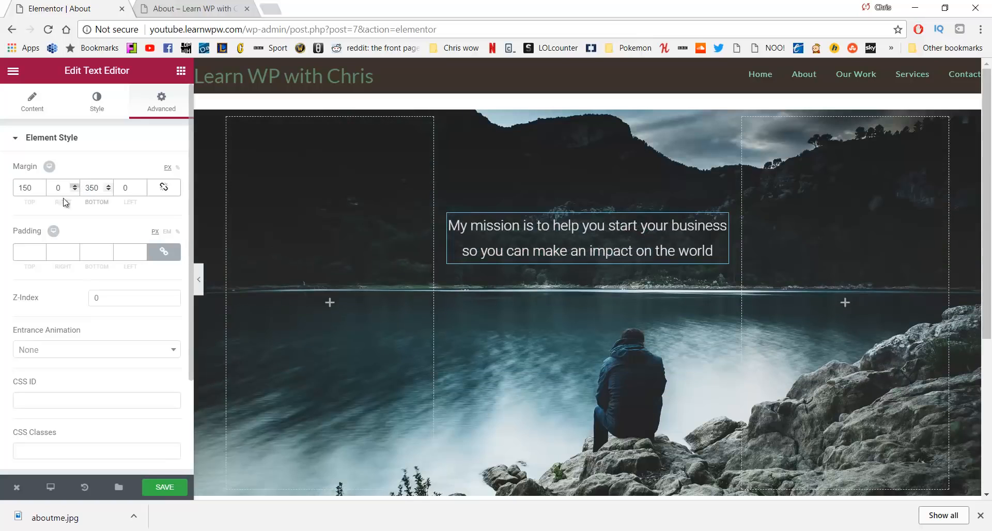
scroll(397, 254, down, 2)
scroll(395, 249, up, 2)
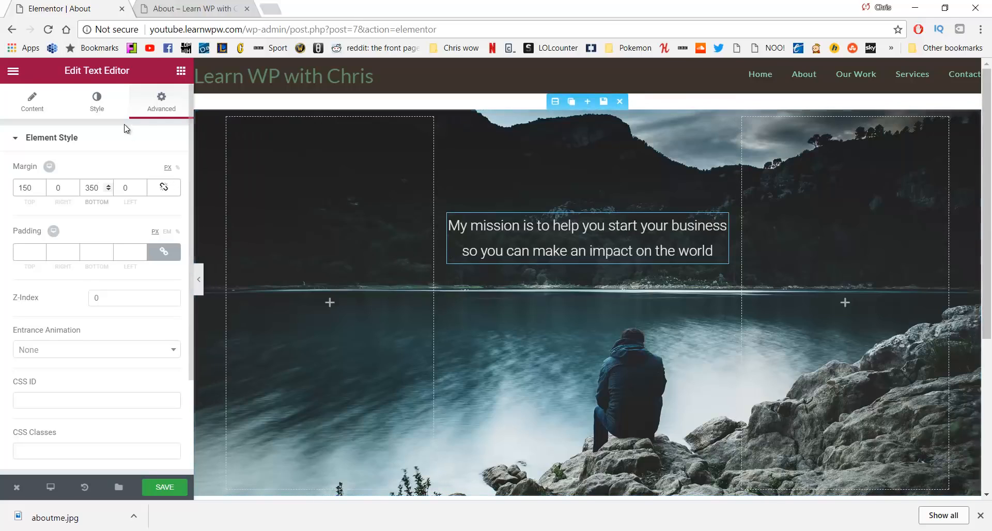
click(113, 105)
click(161, 100)
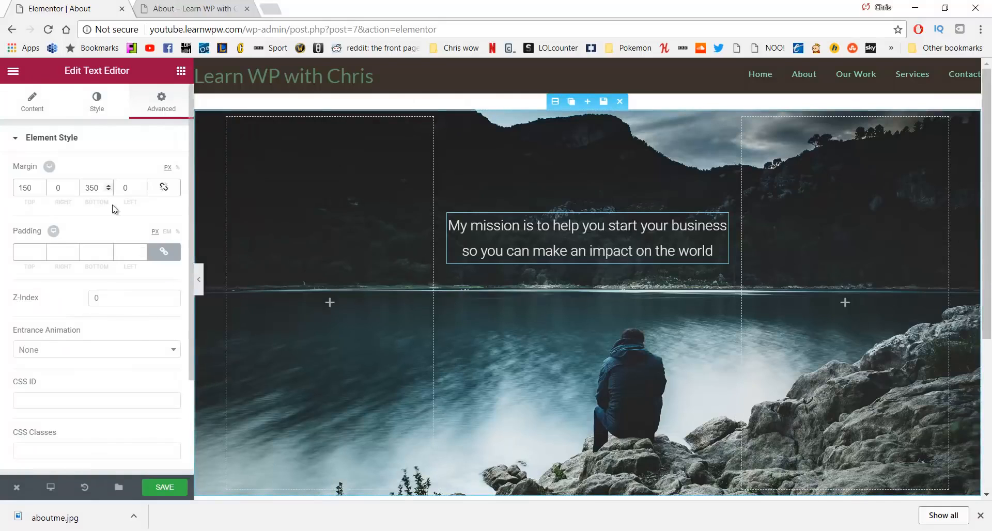
scroll(112, 206, down, 2)
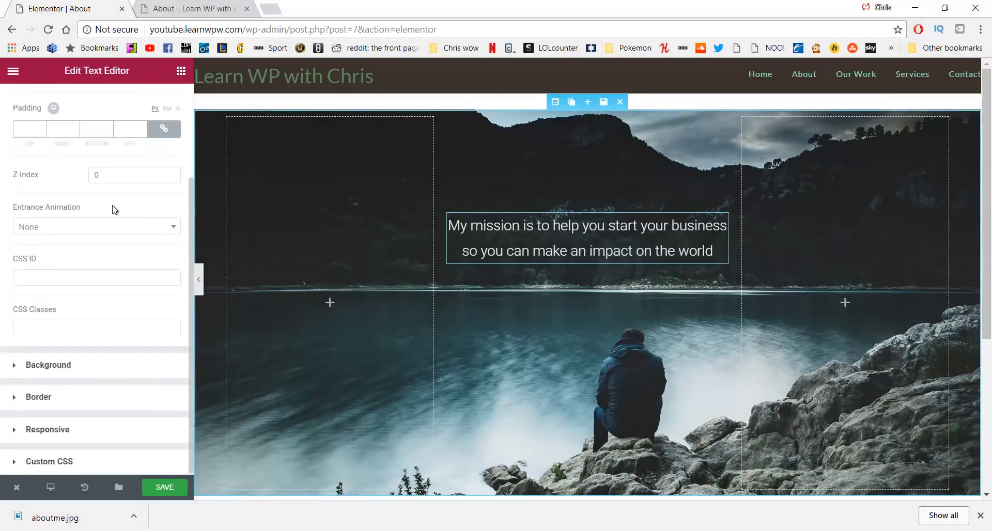
Give the mission text a Classic grey background with lowered opacity, then save the page
click(98, 368)
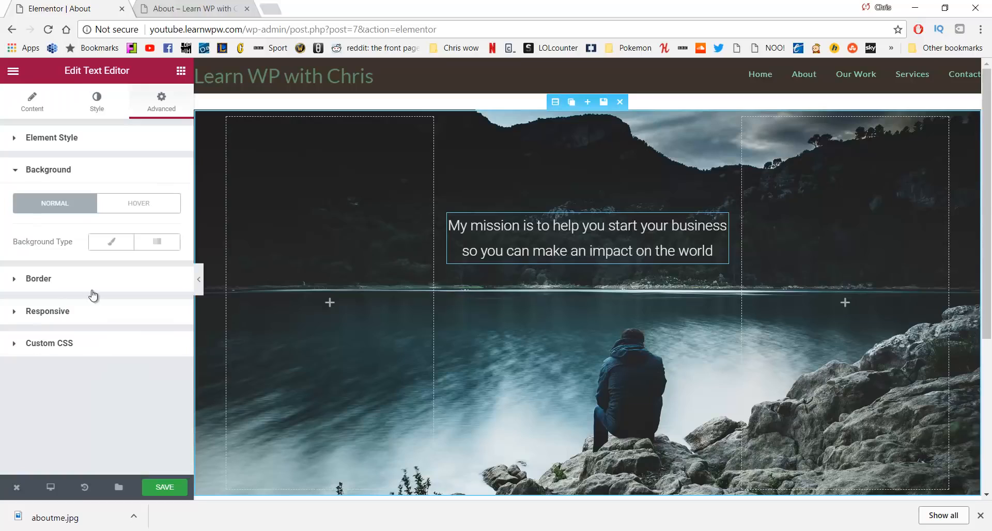
click(107, 245)
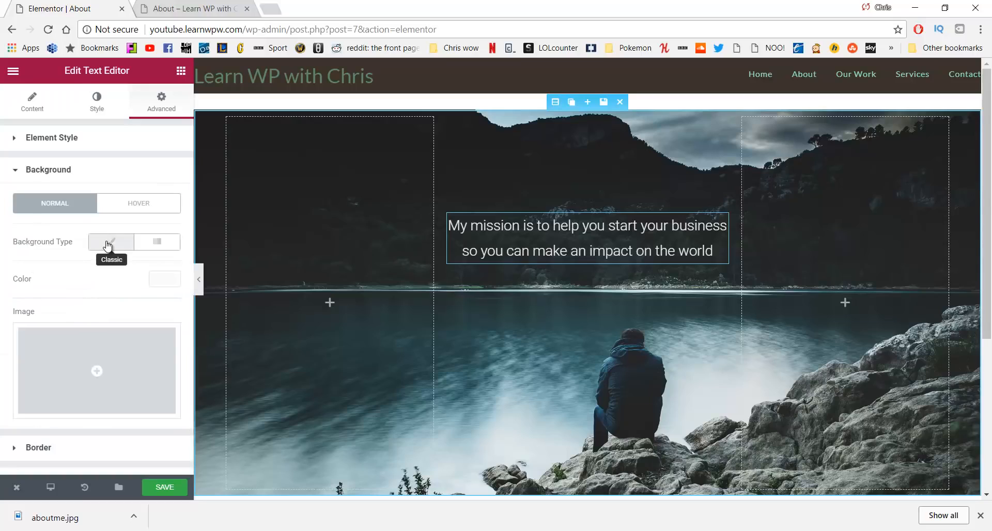
click(153, 283)
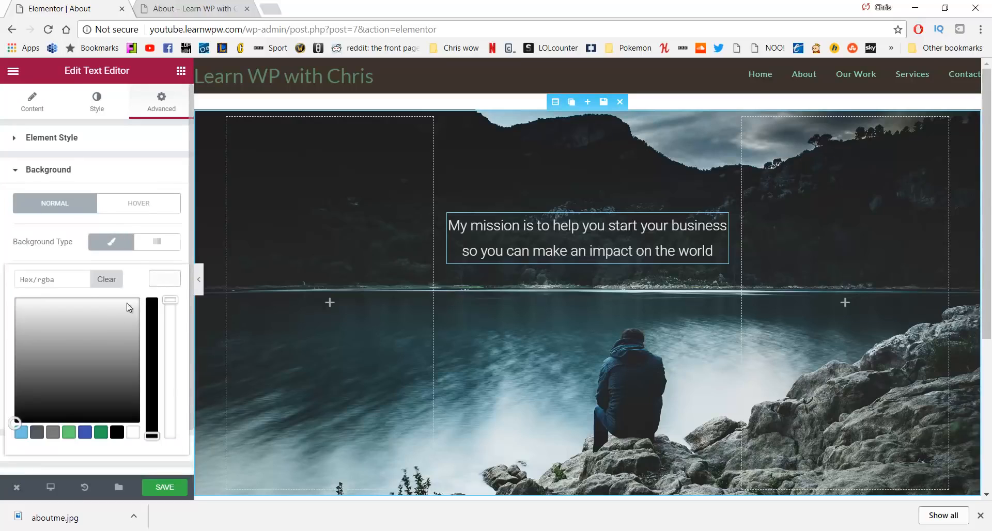
mouse_move(92, 349)
mouse_down()
mouse_move(29, 315)
mouse_move(42, 329)
mouse_move(29, 350)
mouse_move(24, 327)
mouse_move(34, 373)
mouse_move(25, 369)
mouse_up()
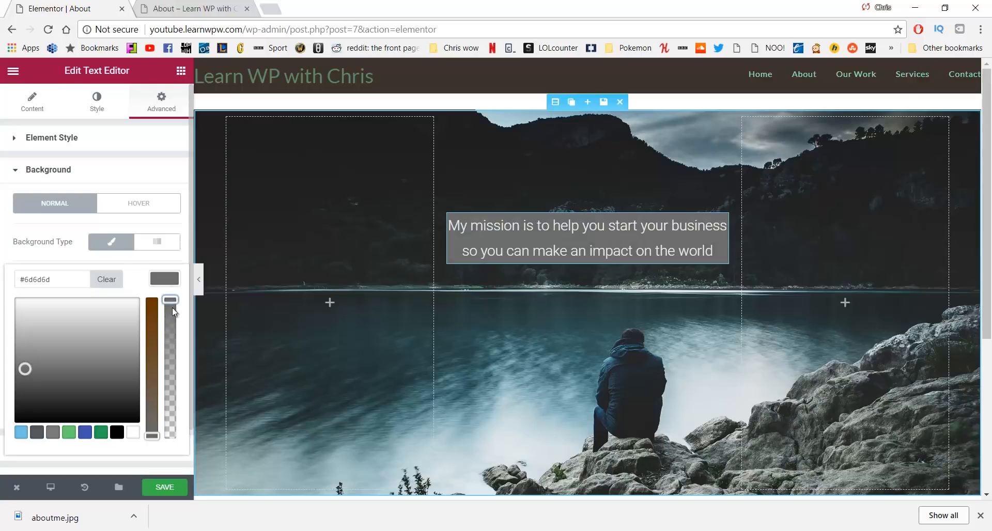
drag(172, 308, 170, 398)
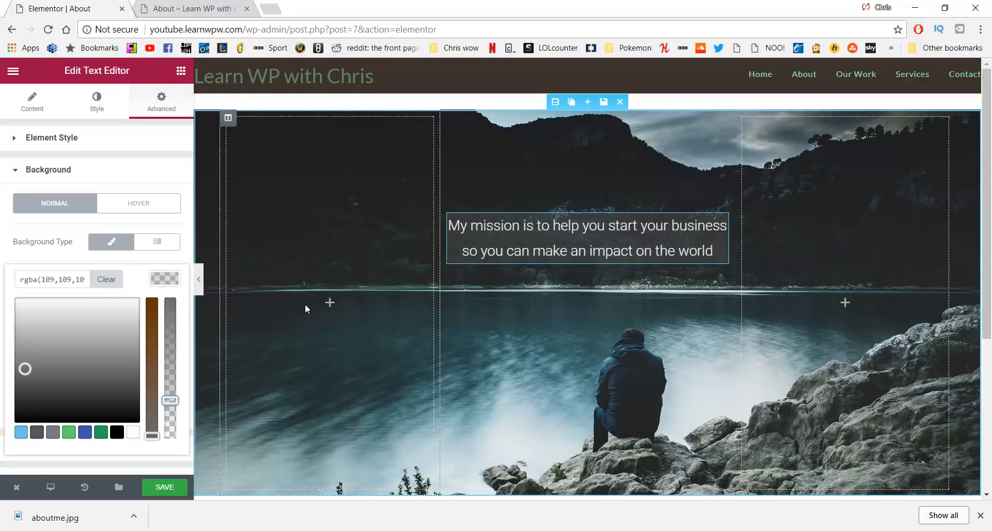
click(164, 487)
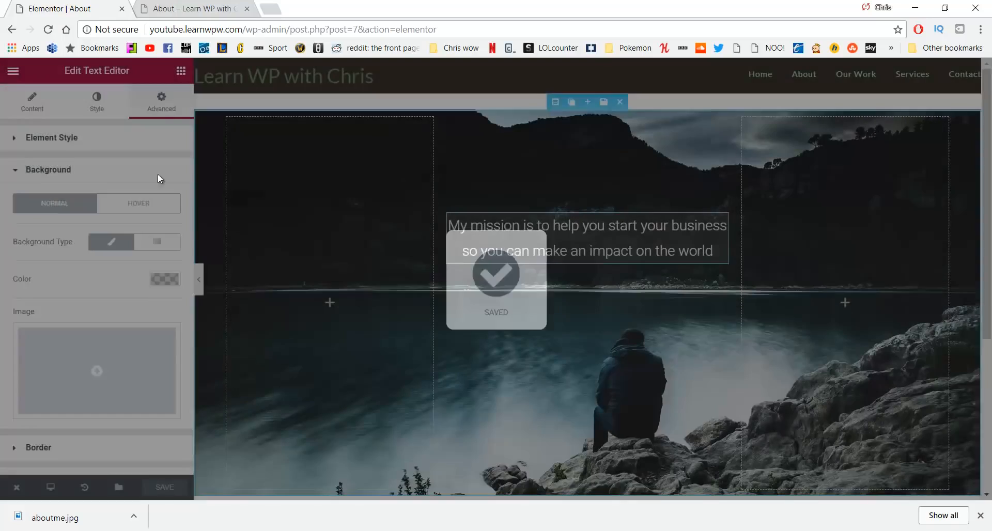
click(187, 7)
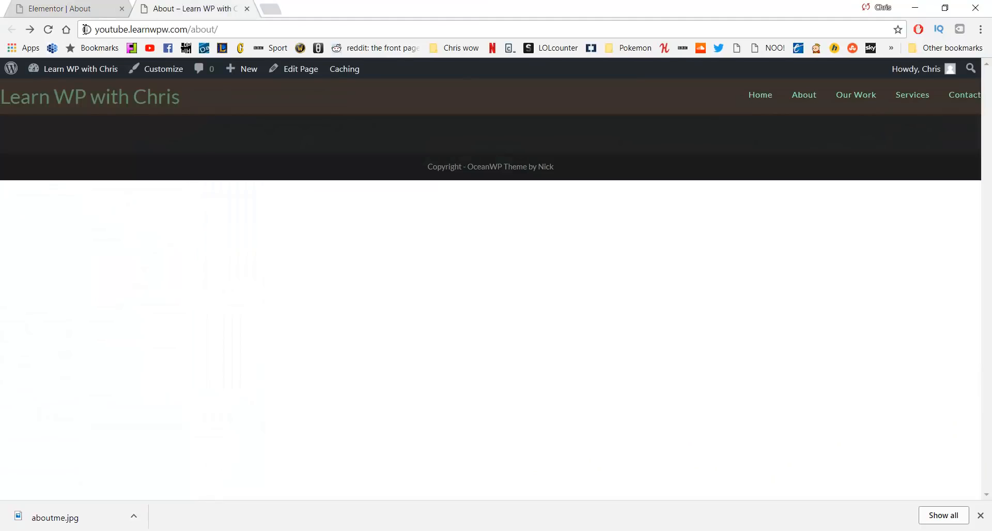
click(48, 29)
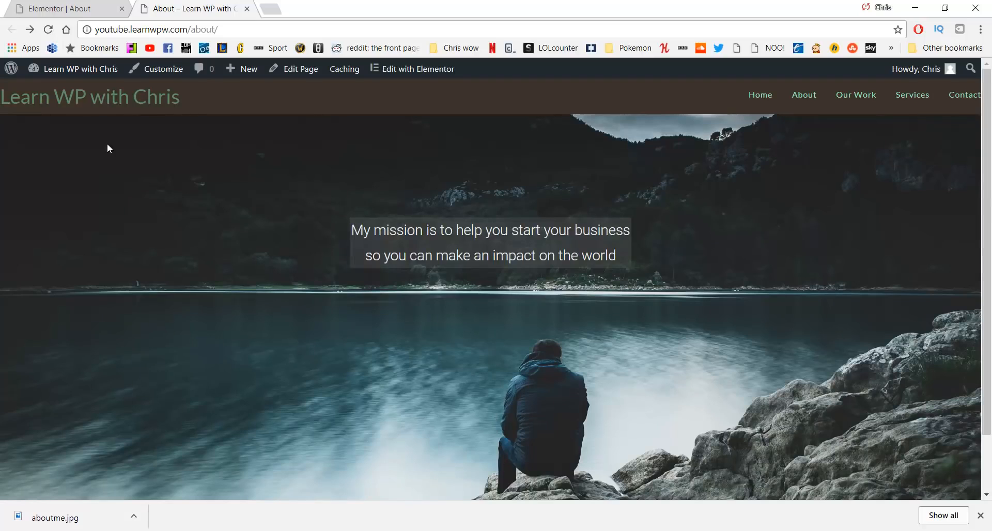
scroll(98, 175, down, 3)
scroll(95, 184, up, 3)
key(ctrl+l)
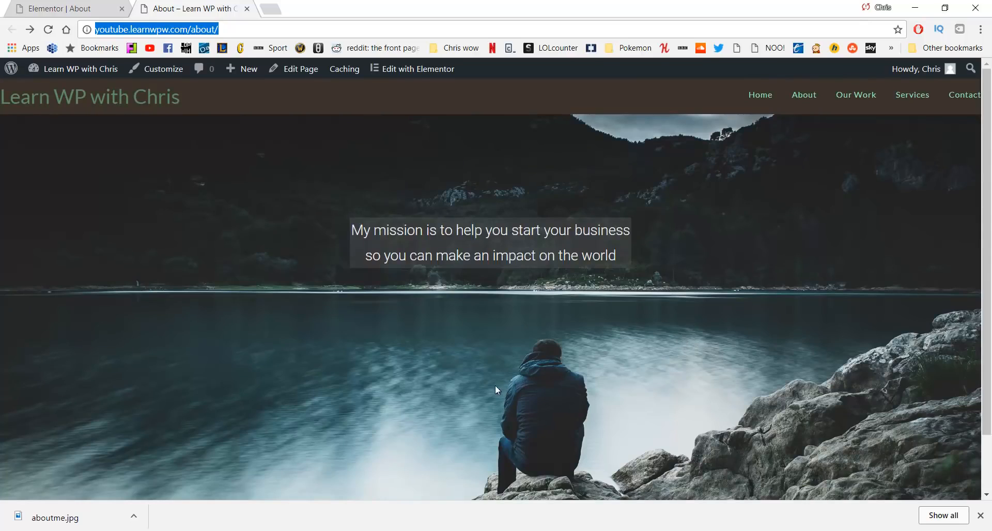
click(53, 4)
scroll(491, 216, down, 5)
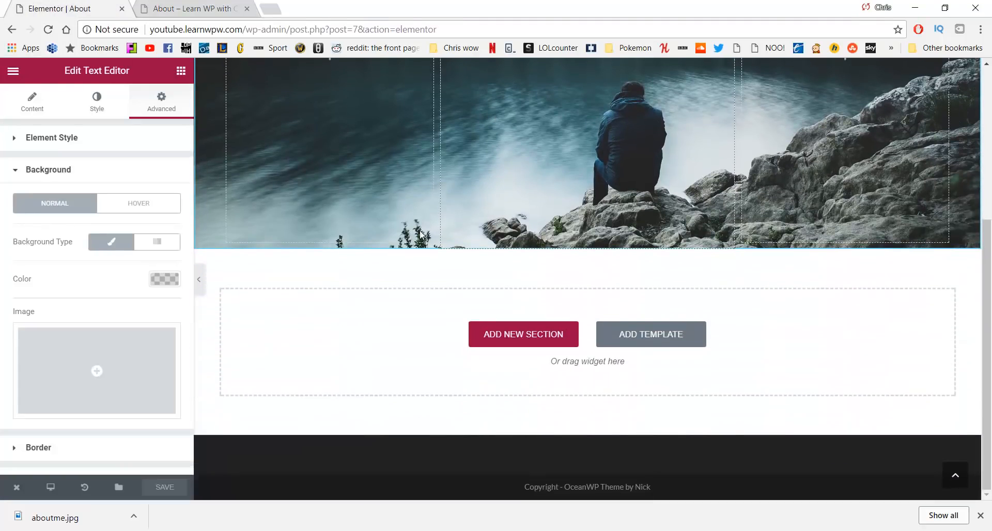
Add a second section with three equal columns beneath the lakeside mission hero
click(509, 335)
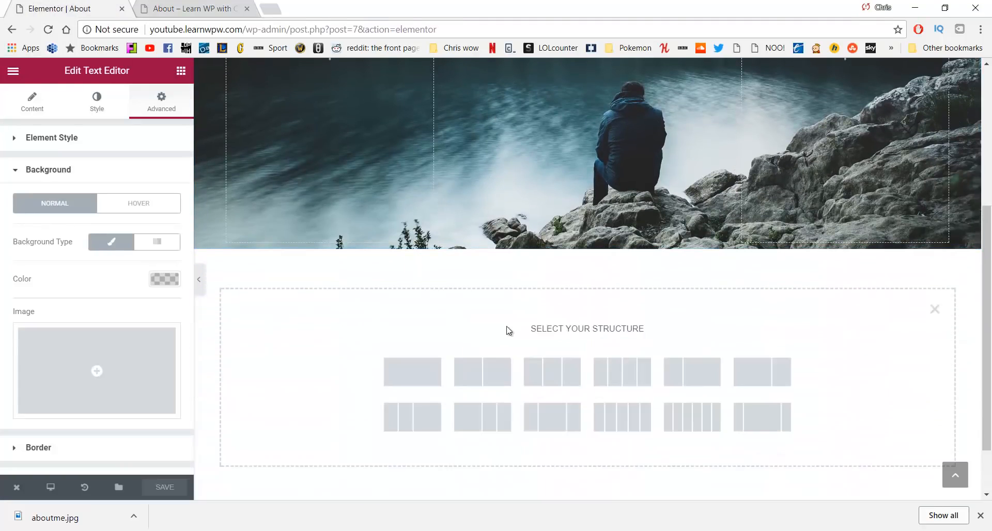
click(538, 366)
scroll(414, 165, up, 3)
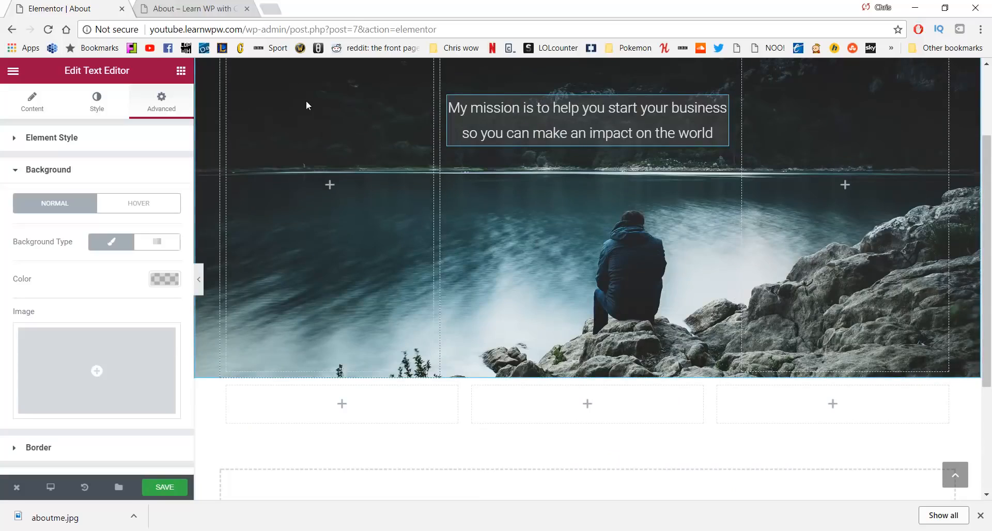
scroll(564, 229, up, 3)
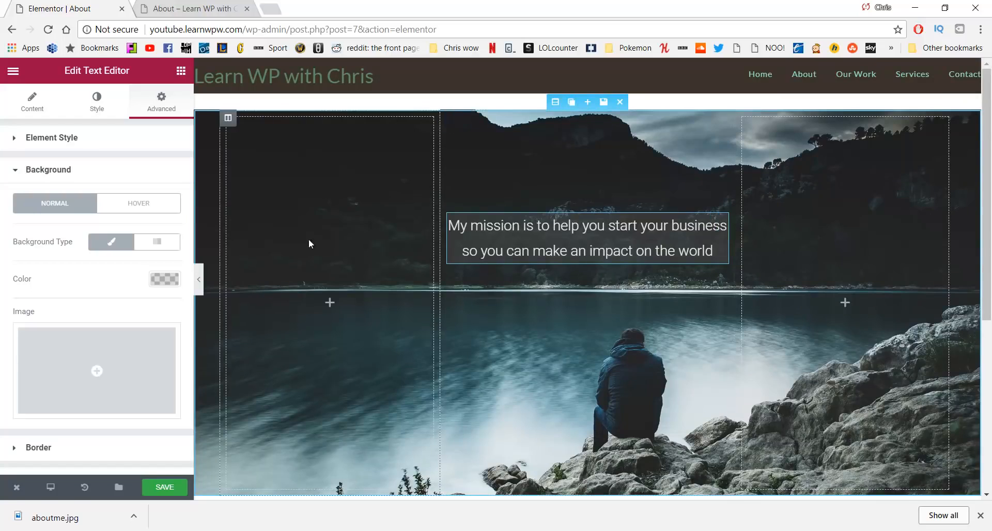
scroll(786, 244, down, 5)
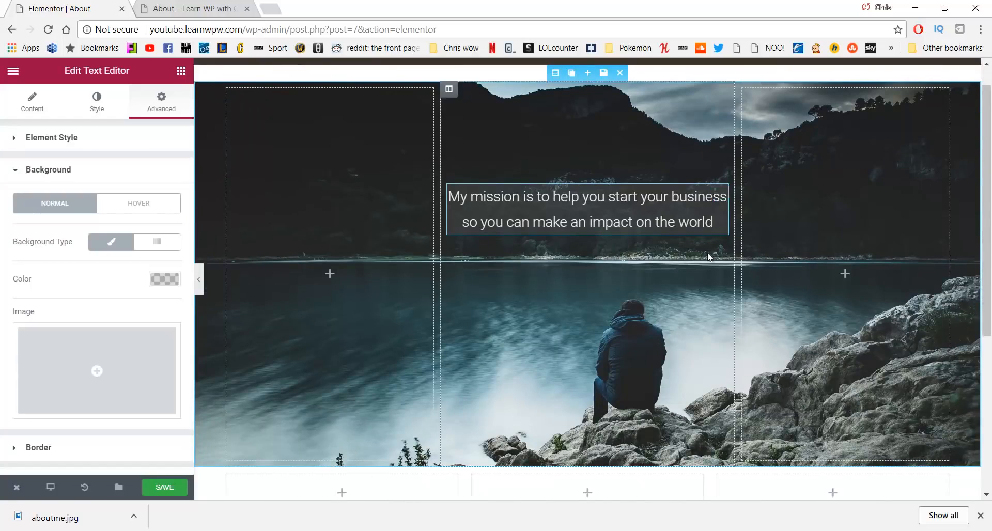
scroll(594, 267, up, 1)
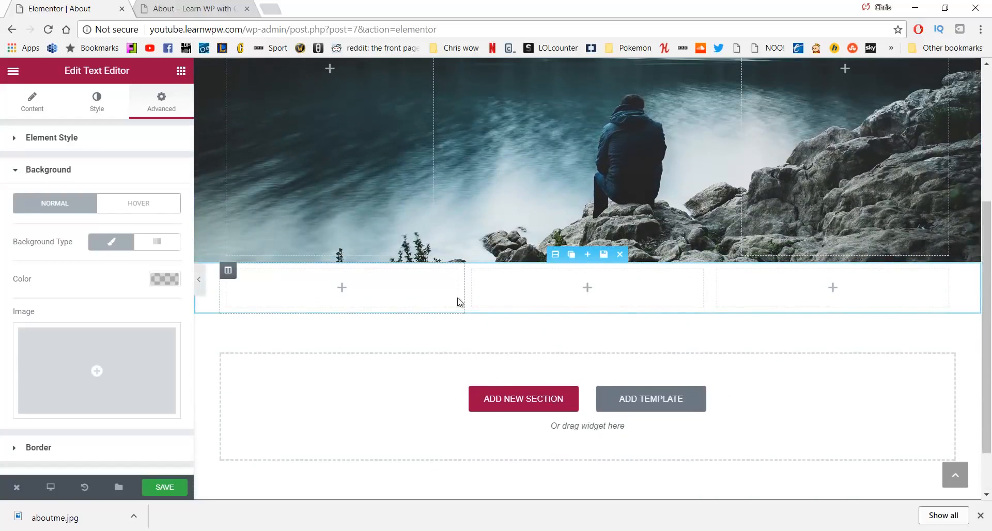
Resize the columns to about 15.4% for the first, 51.3% for the middle, with a narrow third
drag(462, 291, 331, 292)
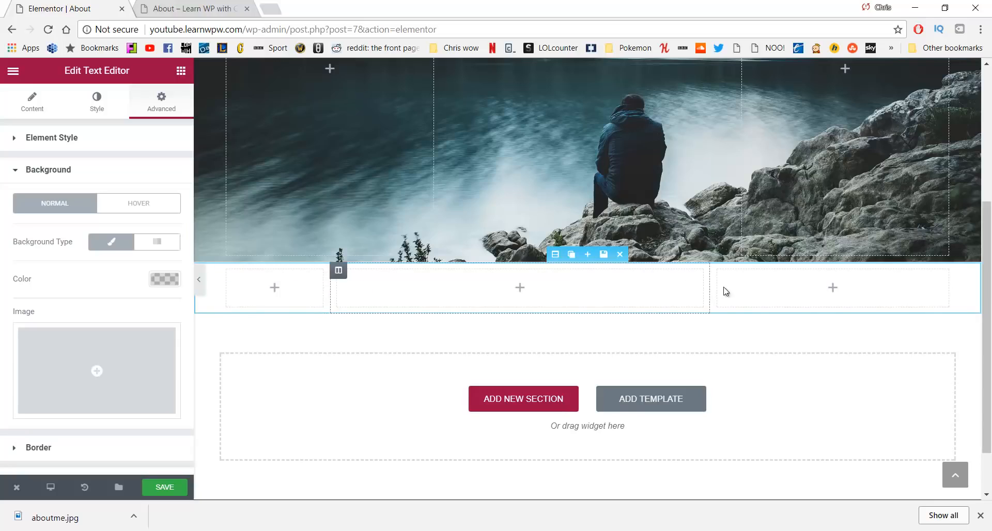
drag(709, 292, 845, 289)
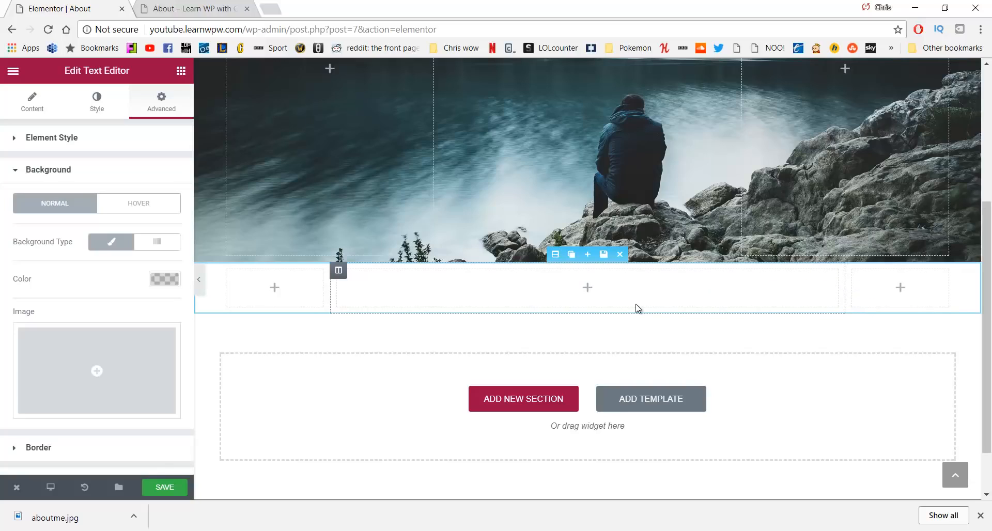
Add a Text Editor to the middle column and replace its lorem text with the centred bio paragraph as plain text
click(181, 70)
drag(143, 224, 514, 290)
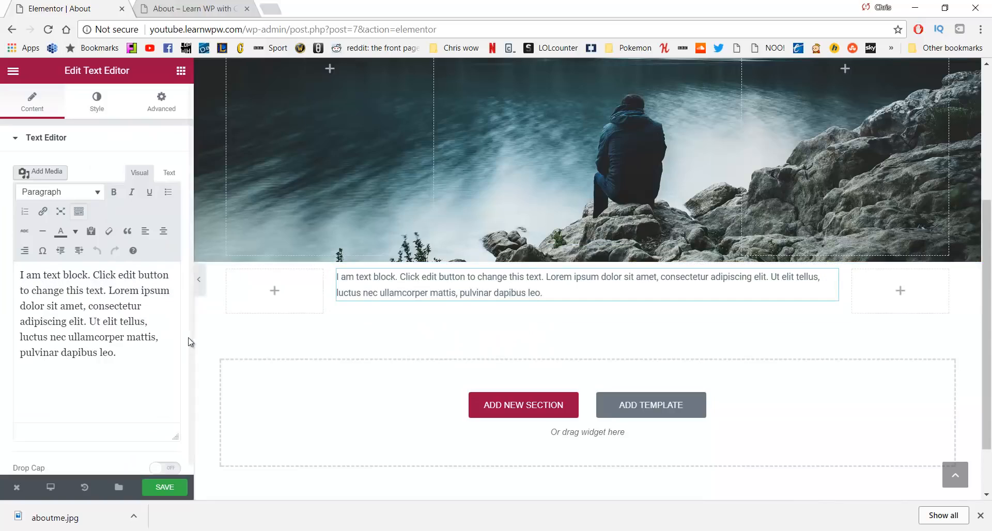
drag(117, 353, 2, 271)
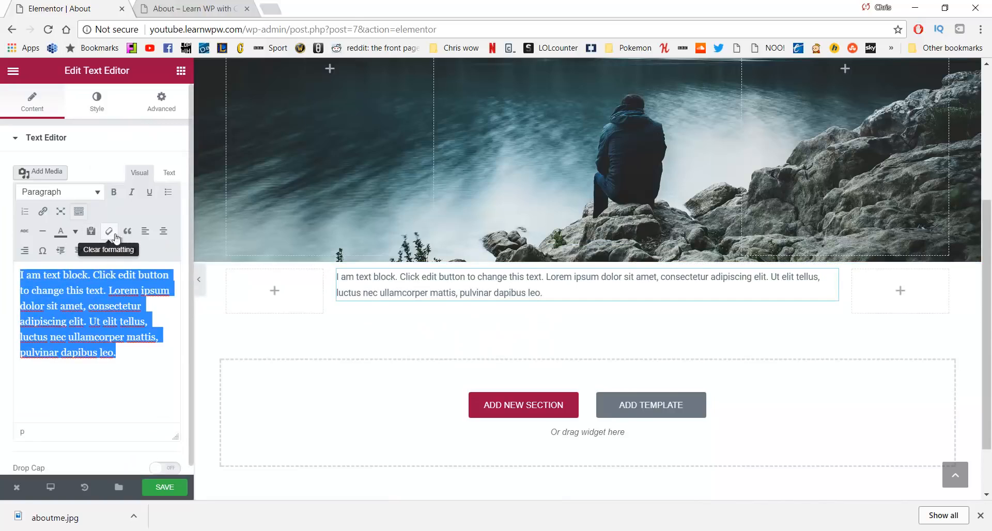
key(BackSpace)
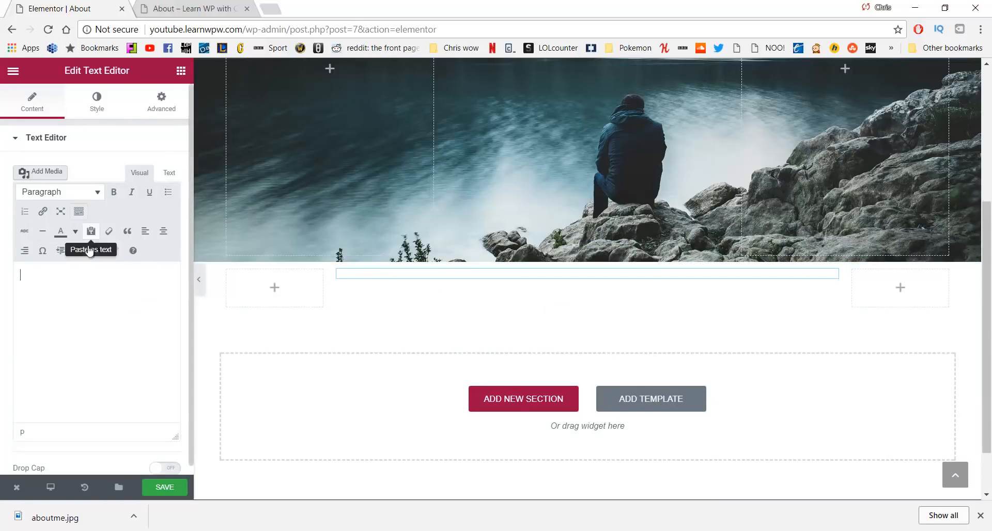
click(92, 232)
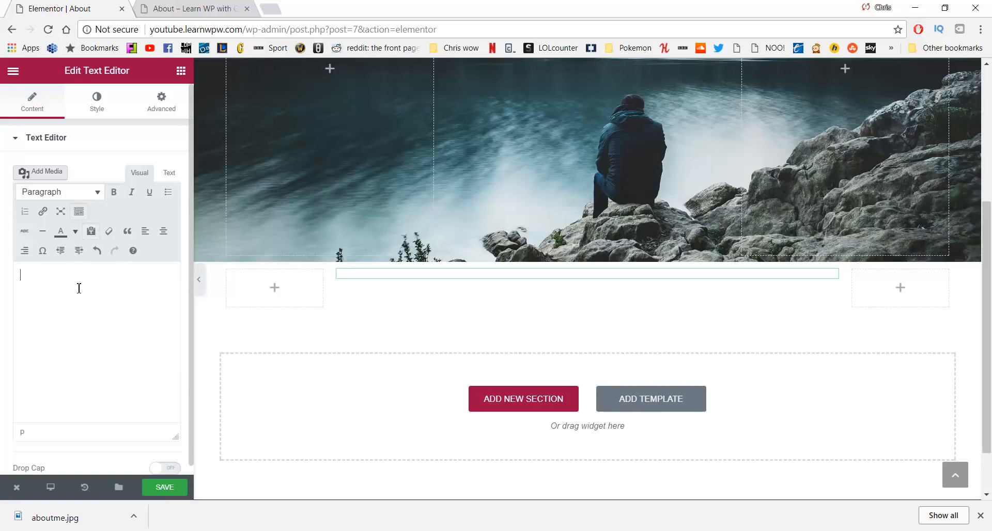
text(Hi, my name is Chris from Learn WP with Chris, and i am so grateful to help so many people succeed with 30,000 views and 315 subscribers and growing. All i can say is "Thank You".)
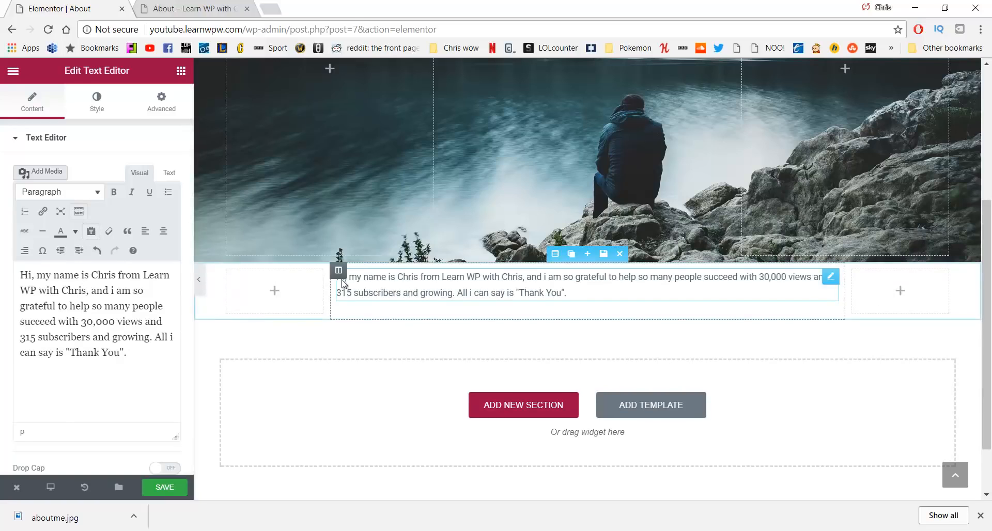
key(ctrl+a)
click(161, 233)
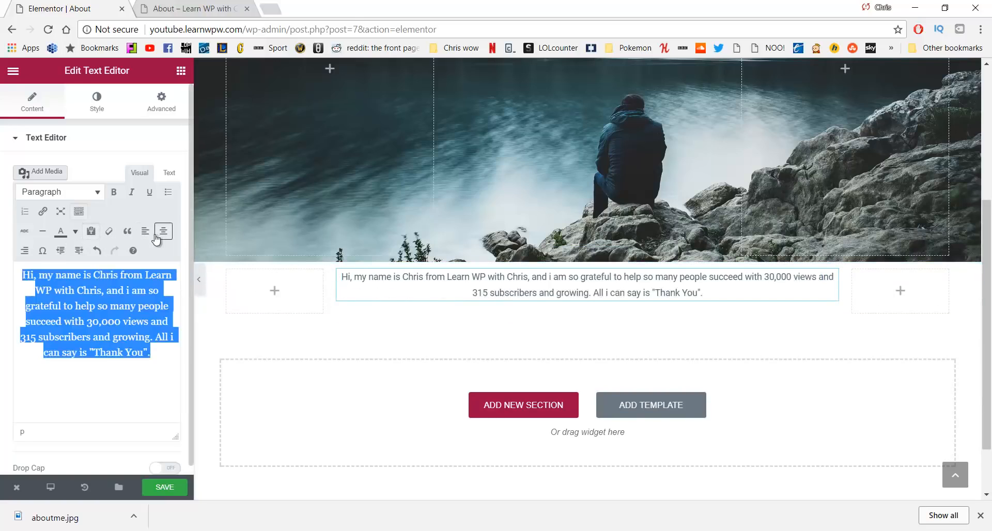
Centre-align the bio text block and set its text colour to #707070
click(97, 106)
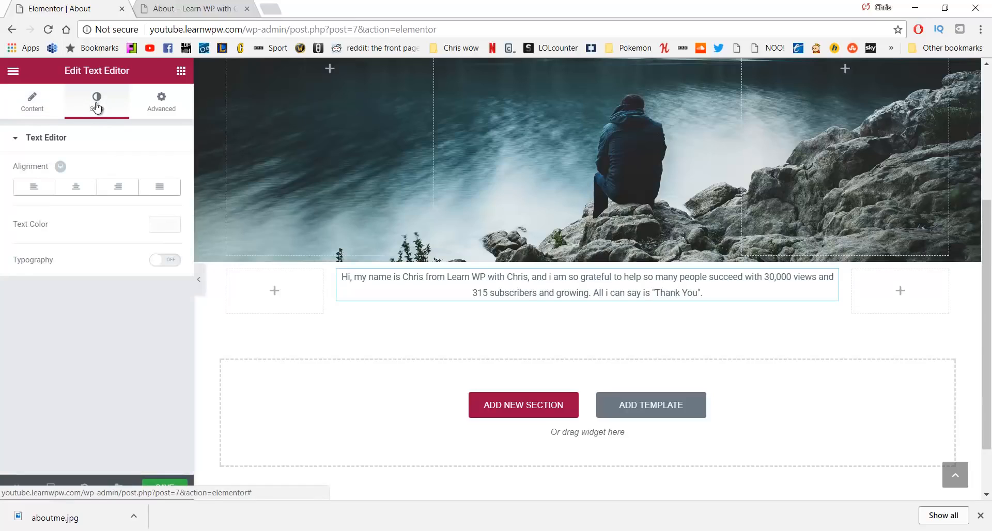
click(70, 193)
click(165, 228)
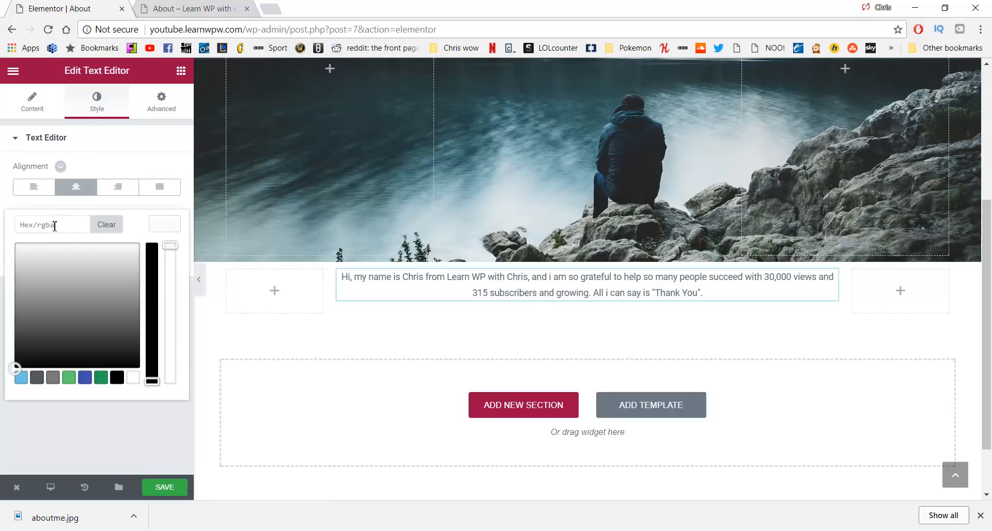
drag(37, 264, 24, 296)
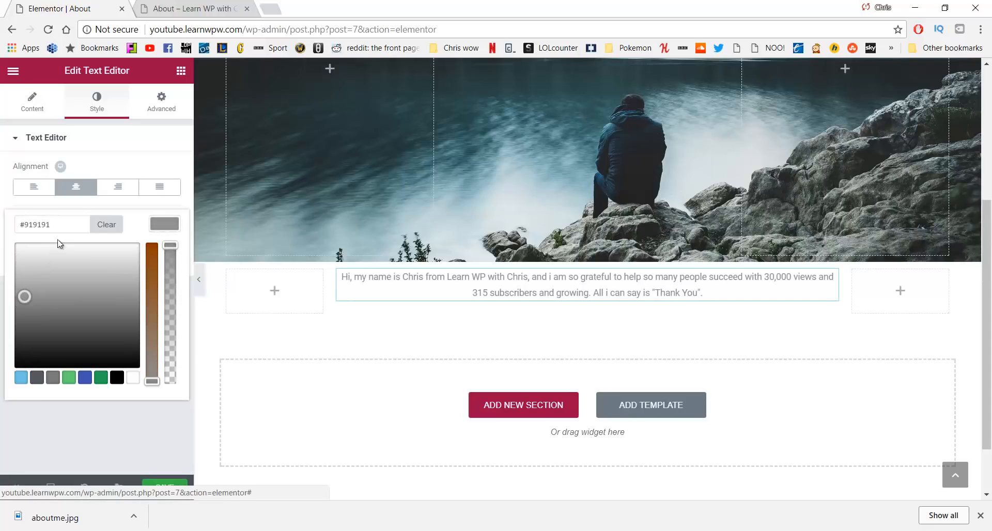
drag(50, 226, 10, 231)
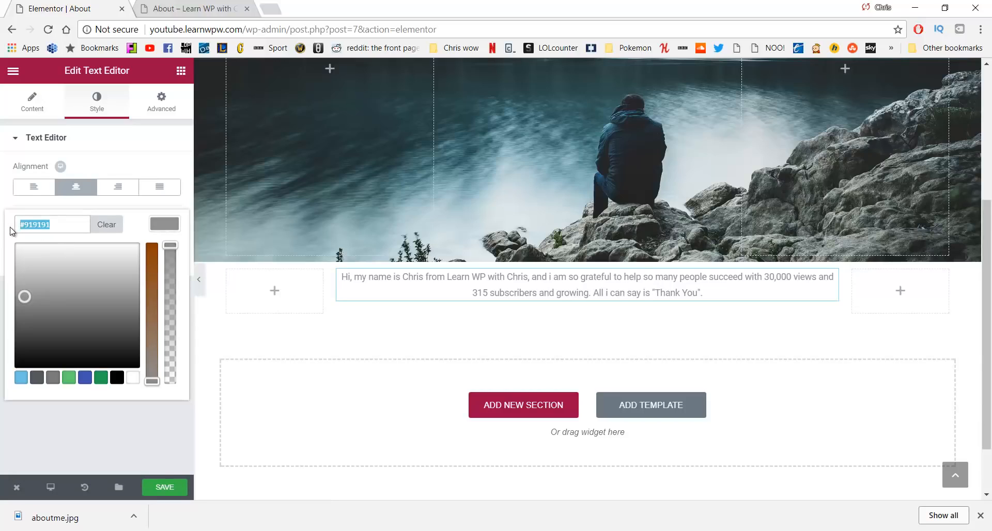
text(#707070)
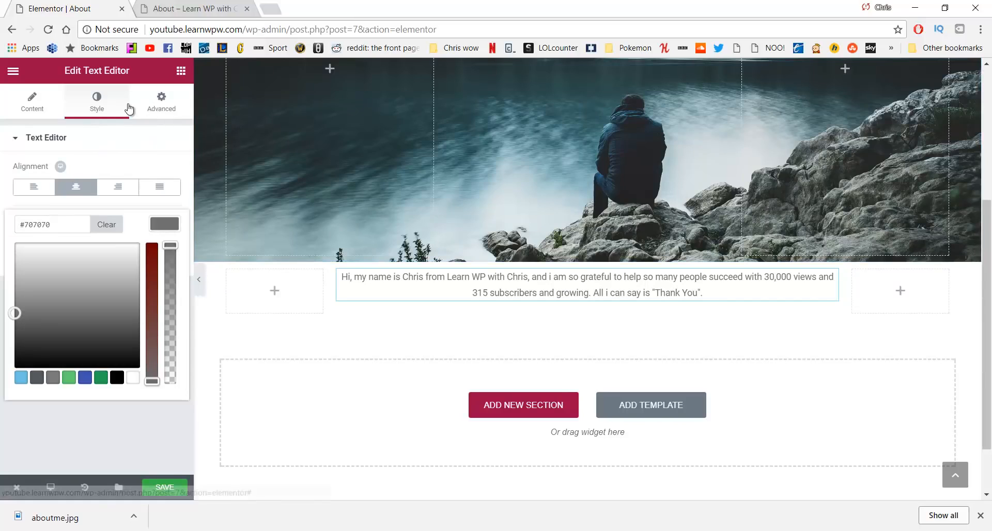
click(161, 103)
click(110, 111)
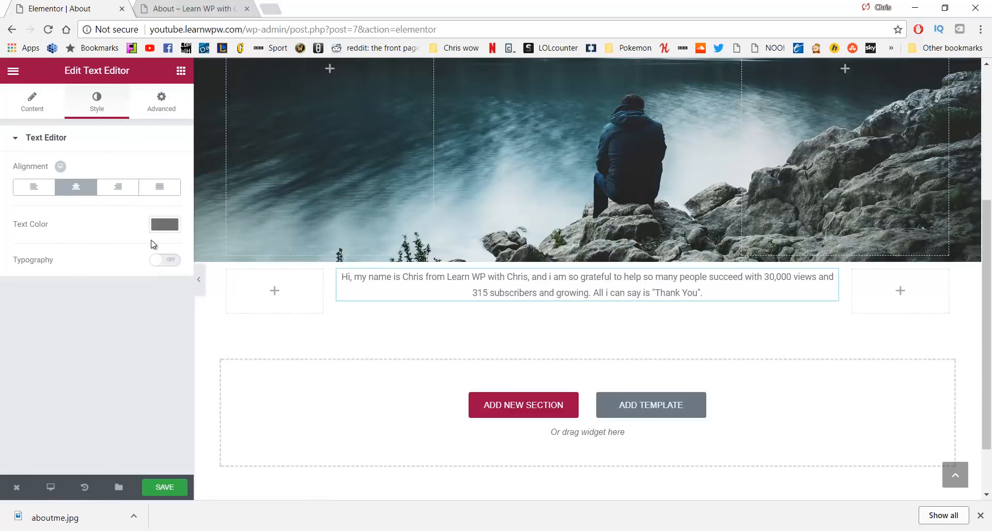
Turn on custom typography with 23 px size and weight 300
click(167, 261)
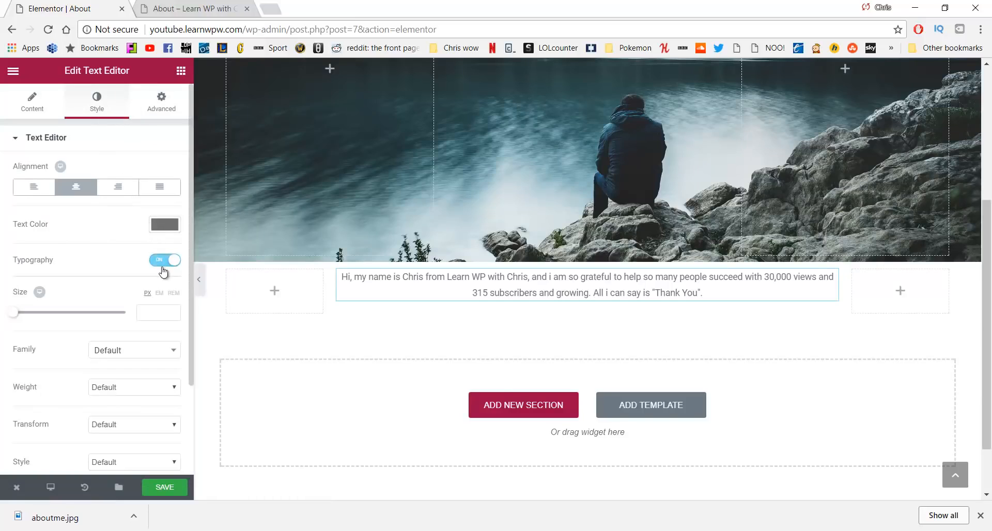
click(150, 309)
text(20)
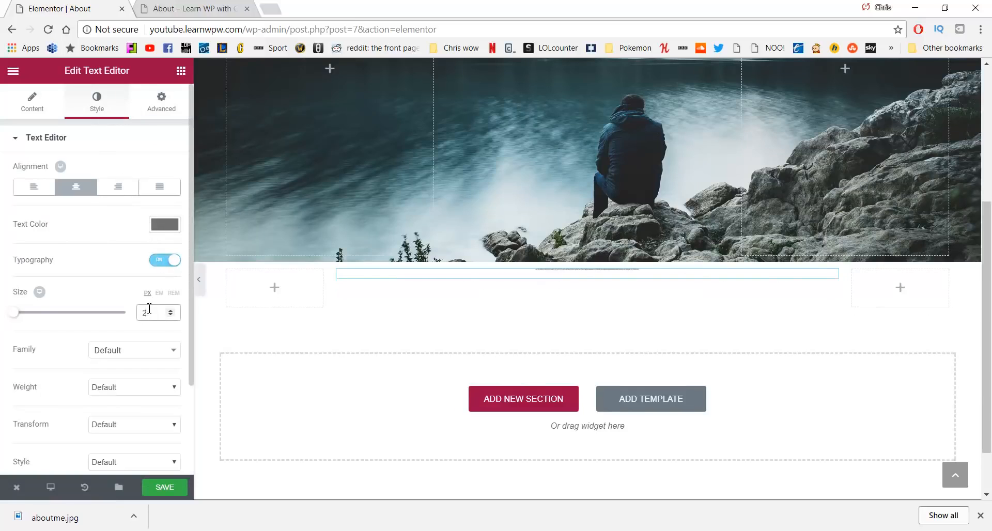
click(142, 392)
click(129, 409)
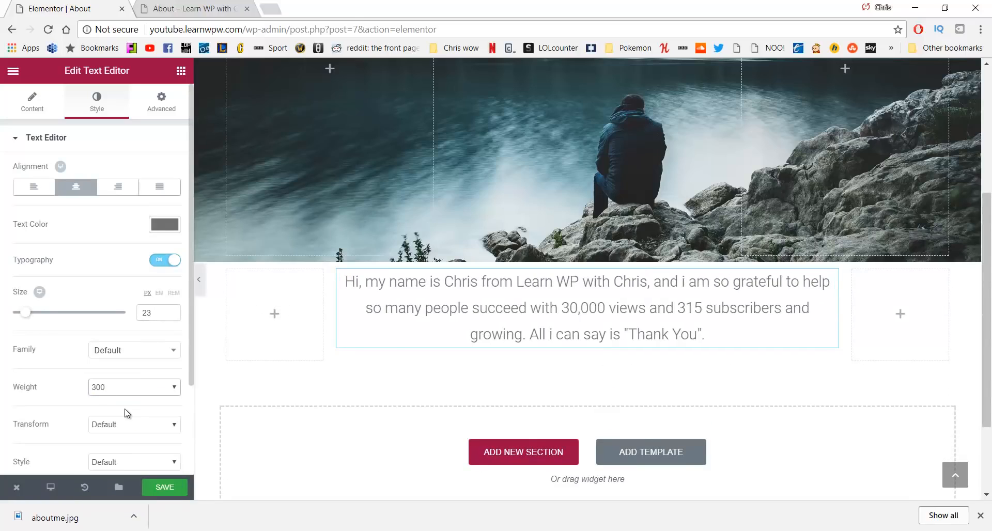
scroll(131, 352, down, 2)
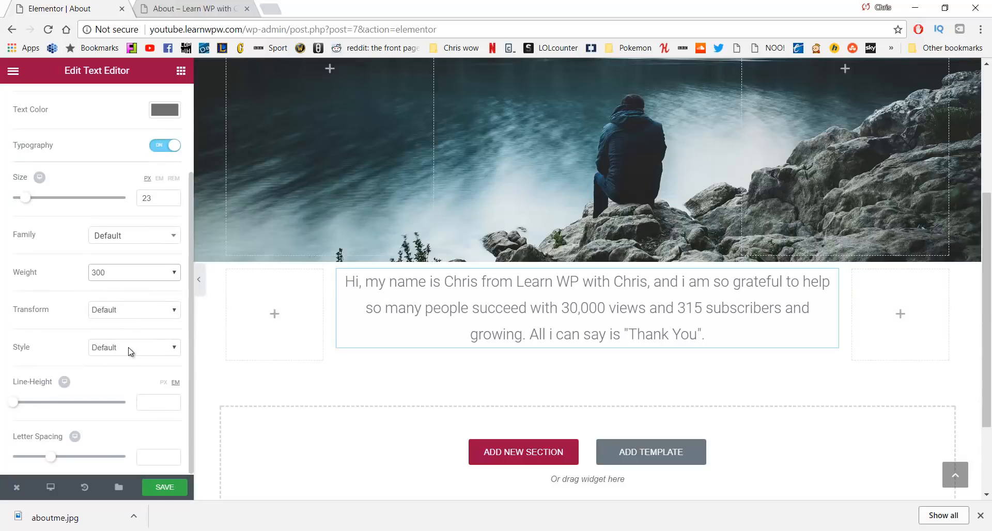
scroll(130, 352, up, 2)
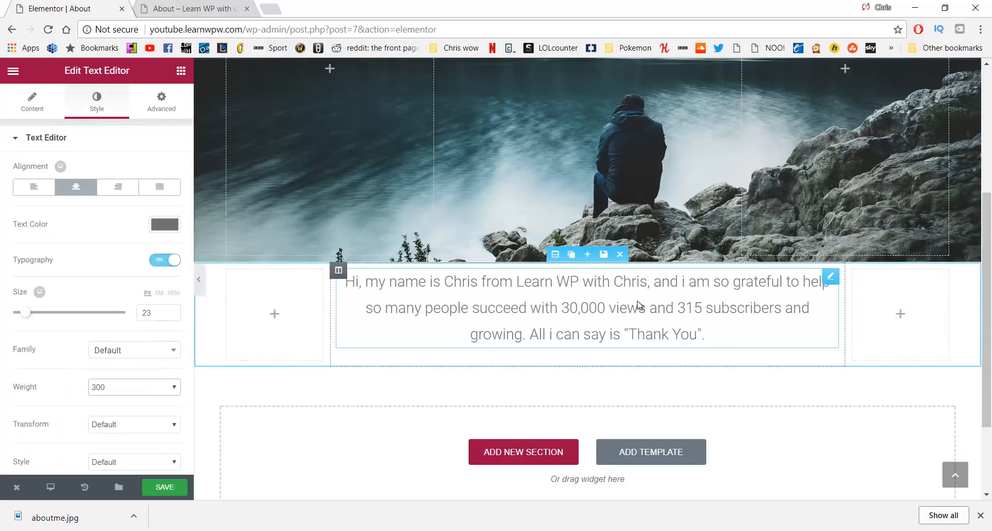
Unlink the bio block's margins and set Top and Bottom to 100 px
click(161, 100)
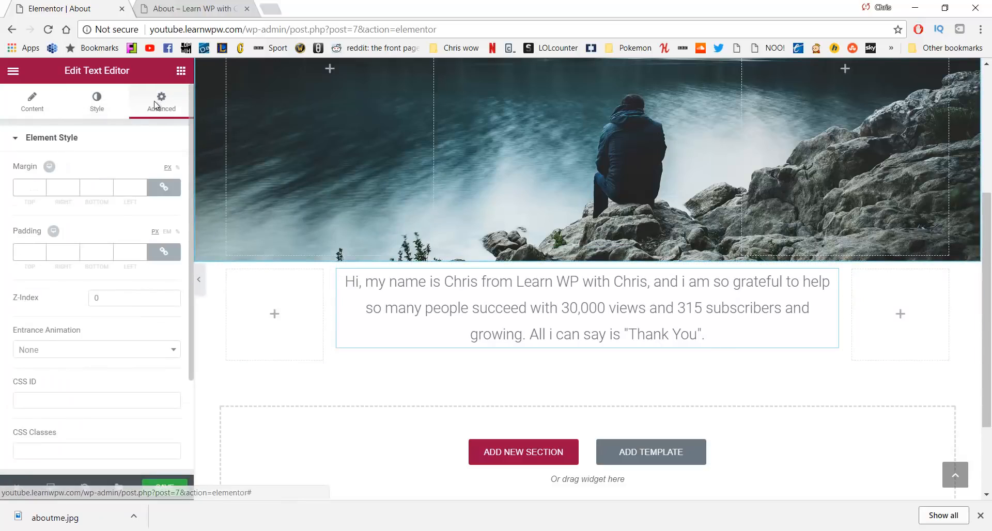
click(164, 189)
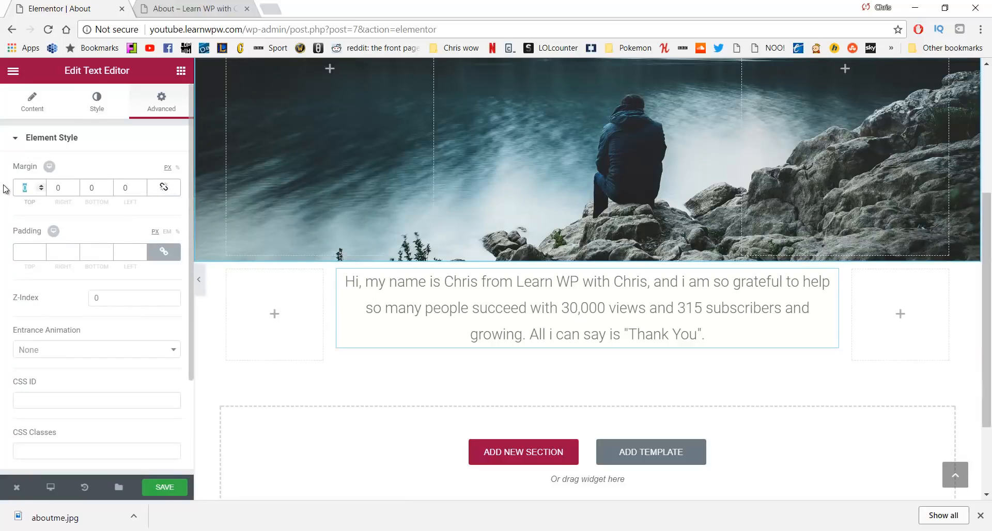
text(100)
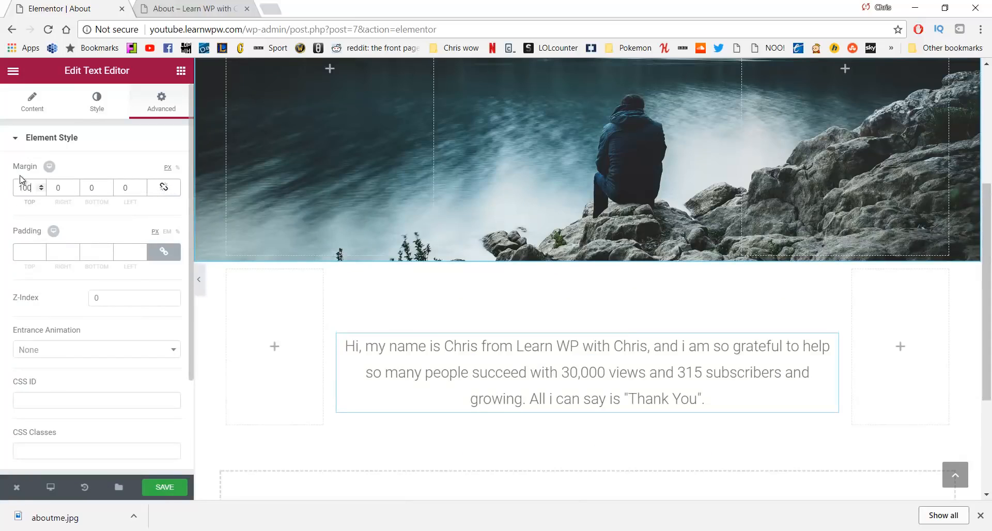
double_click(95, 189)
text(100)
scroll(306, 237, down, 2)
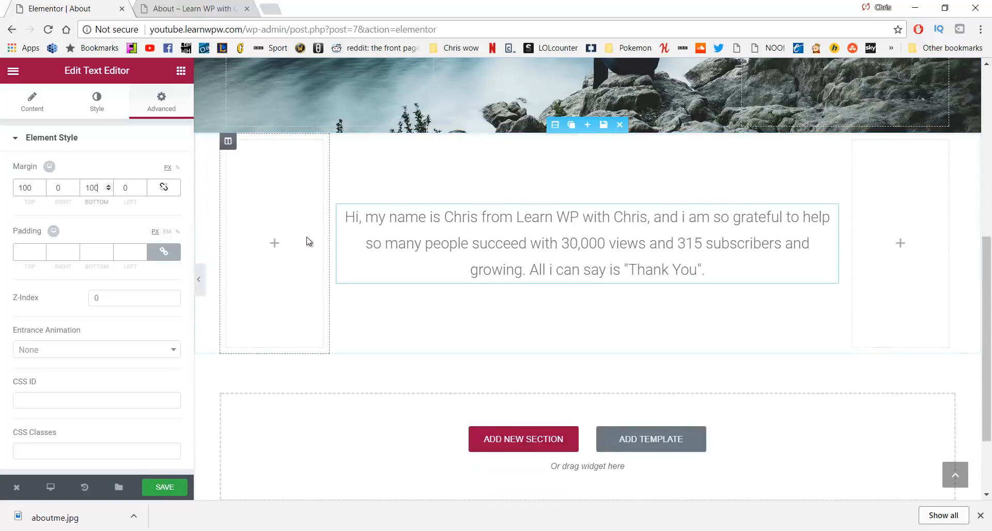
scroll(306, 237, up, 3)
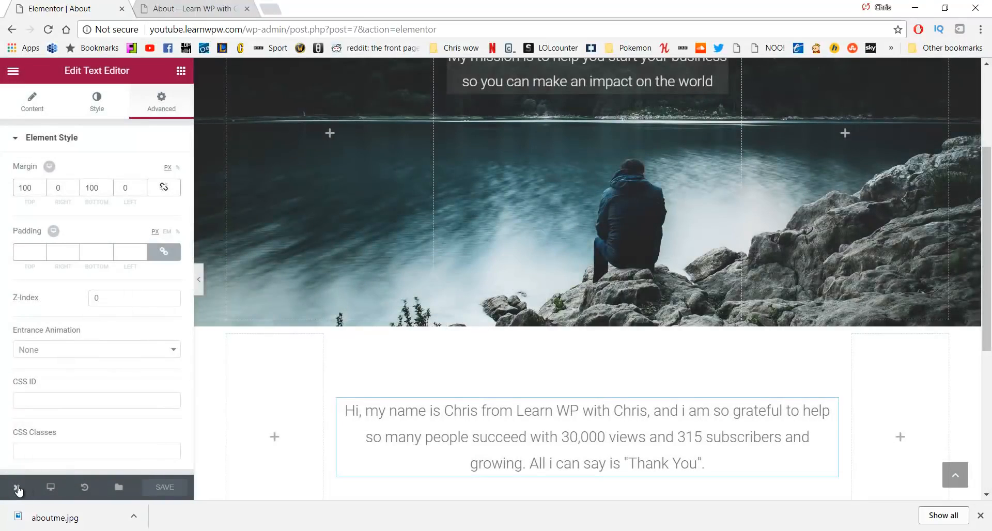
Preview the live About page in a new tab to check the spaced-out bio
mouse_move(18, 488)
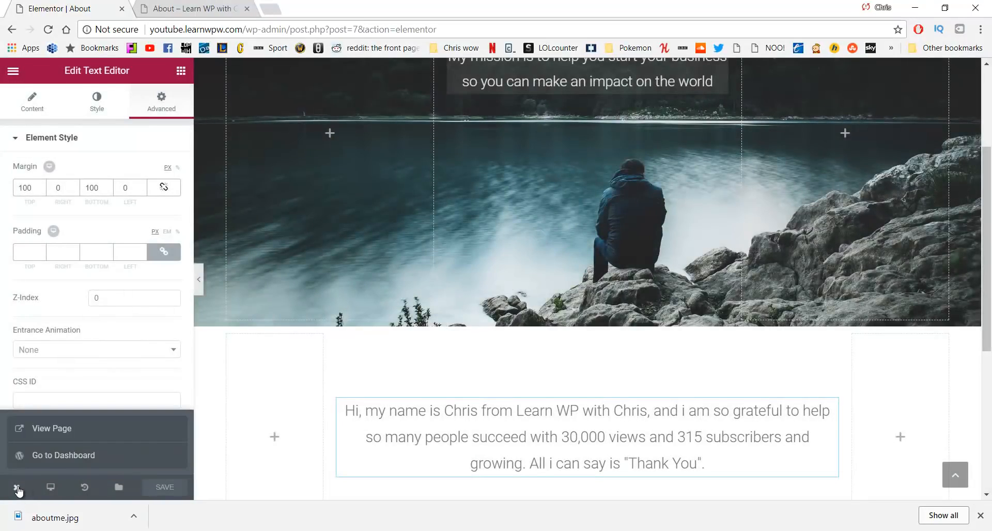
click(49, 431)
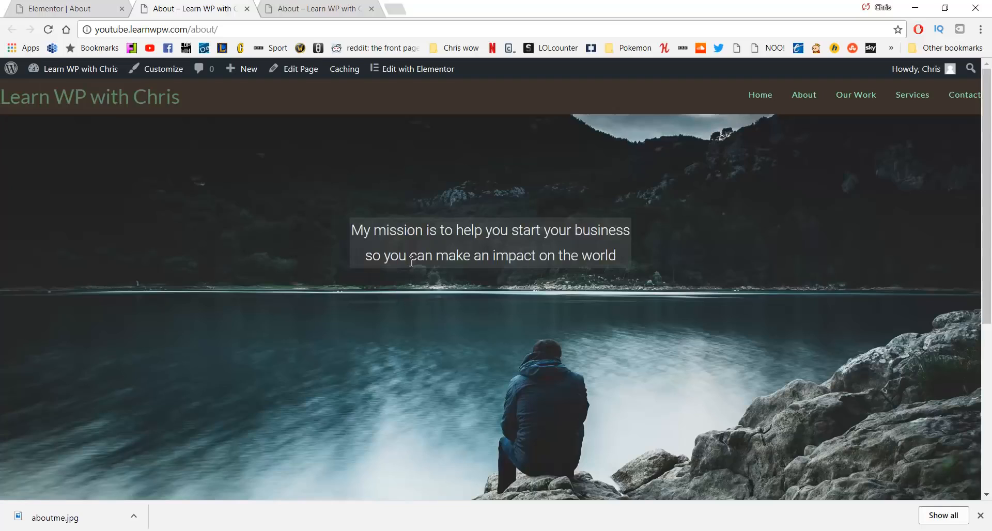
scroll(344, 215, down, 6)
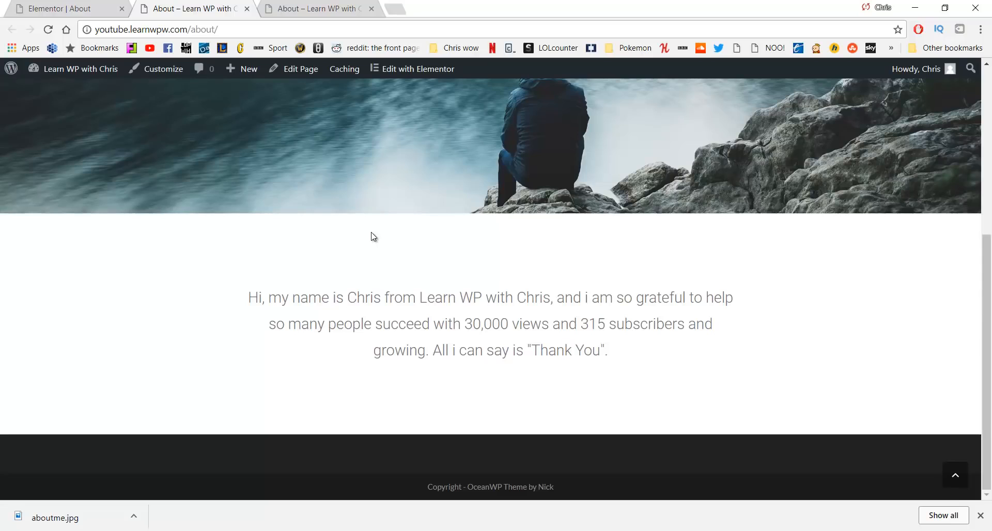
scroll(371, 236, up, 6)
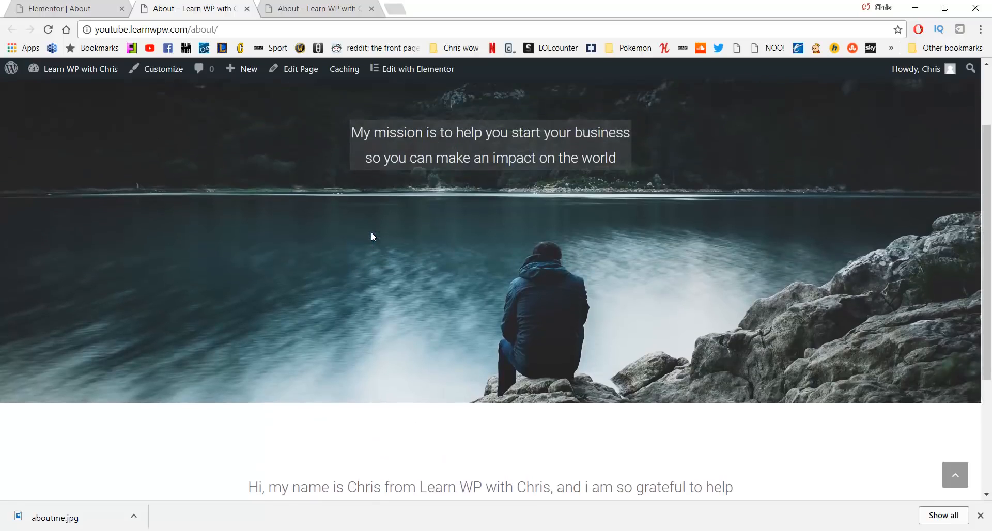
Switch back to the 'Elementor | About' editor tab and scroll down to the bio text
key(ctrl+Tab)
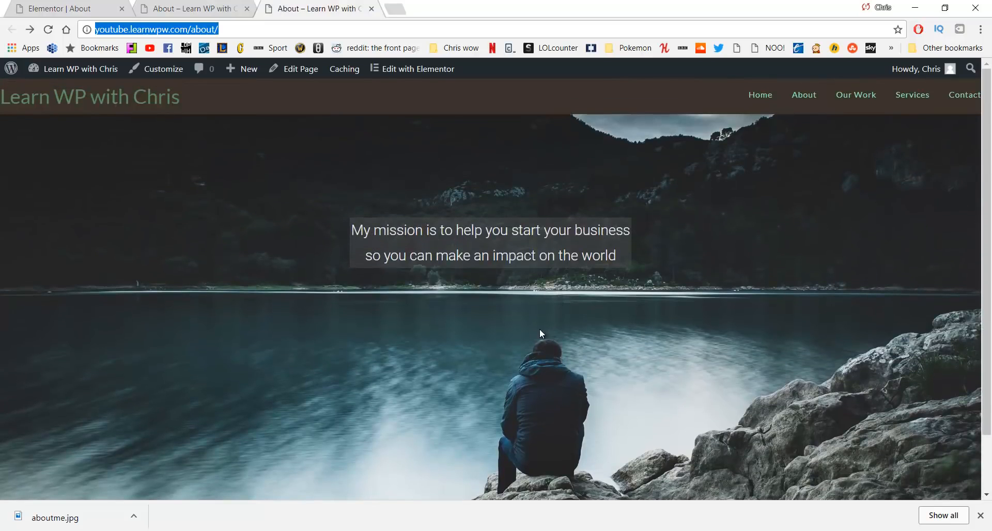
scroll(540, 329, down, 3)
scroll(540, 327, up, 3)
click(191, 8)
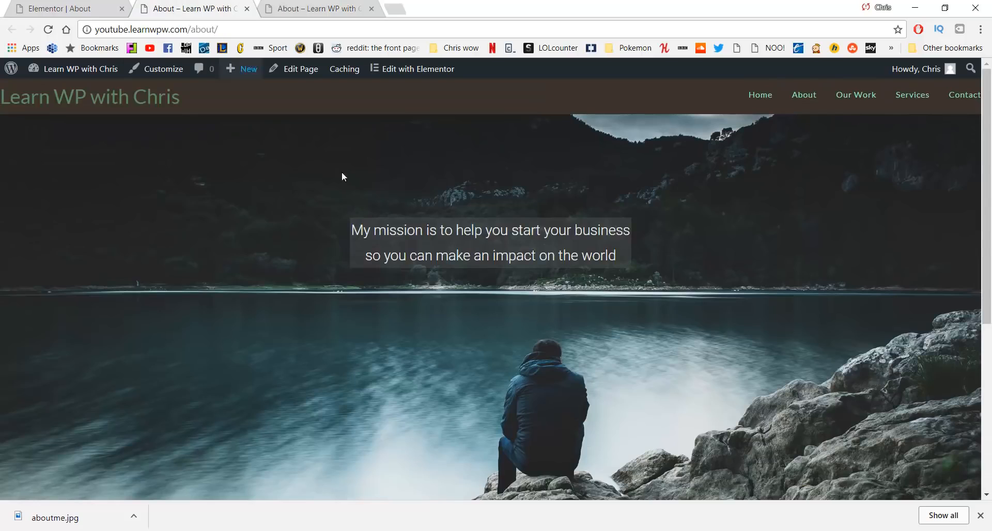
scroll(410, 252, down, 5)
scroll(445, 283, up, 5)
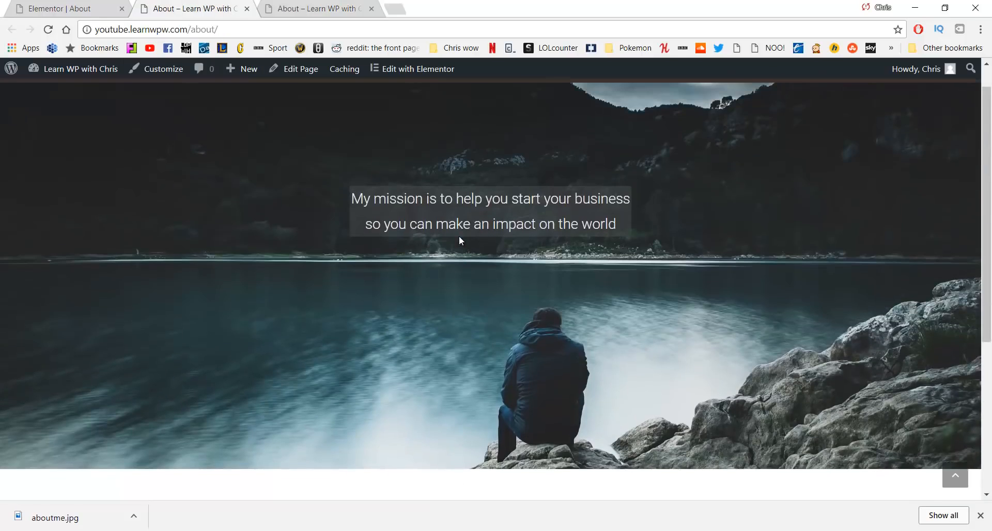
scroll(444, 244, down, 5)
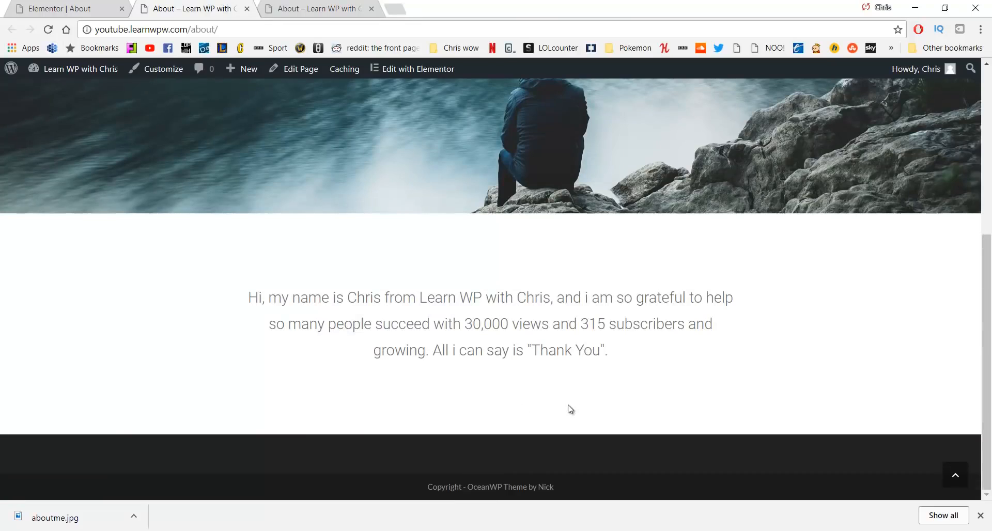
click(72, 8)
scroll(429, 218, down, 5)
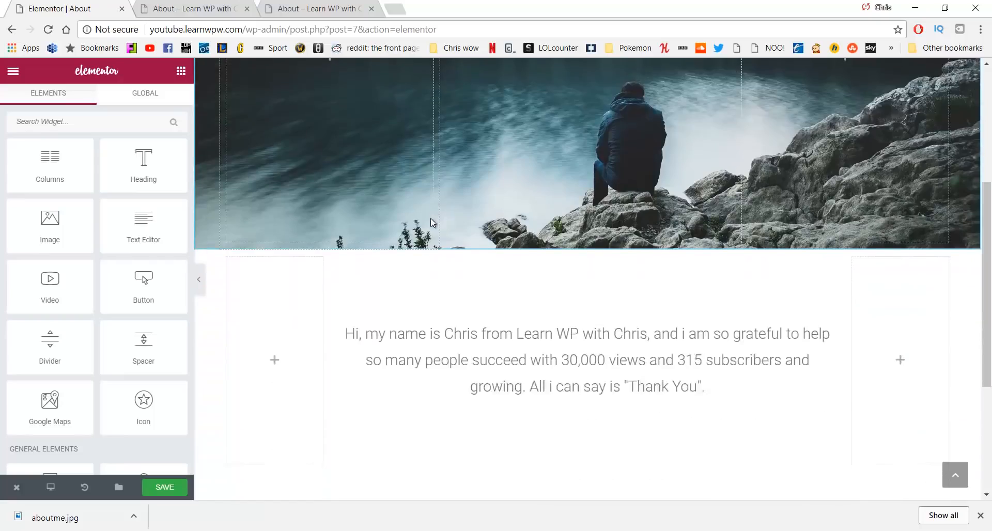
Add a new three-column section below the bio
scroll(429, 218, down, 5)
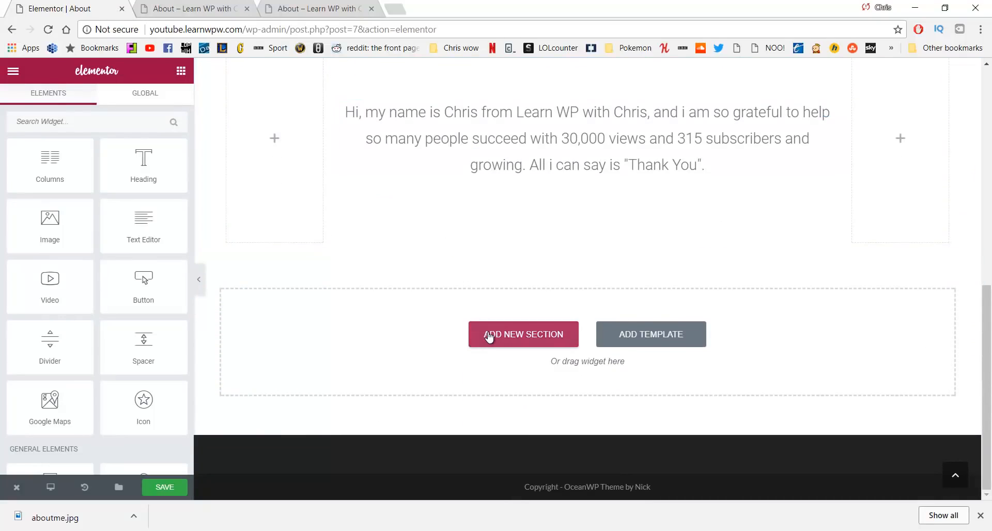
click(489, 337)
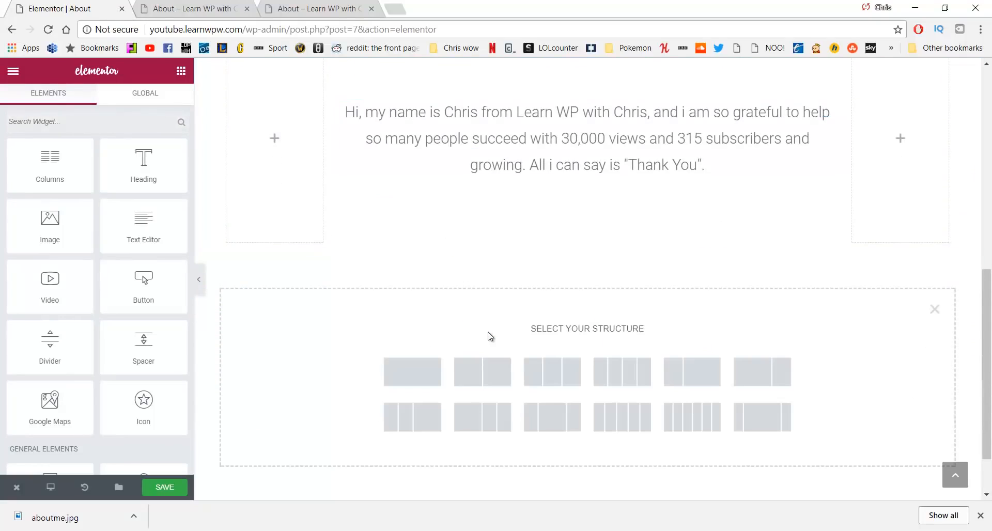
click(541, 378)
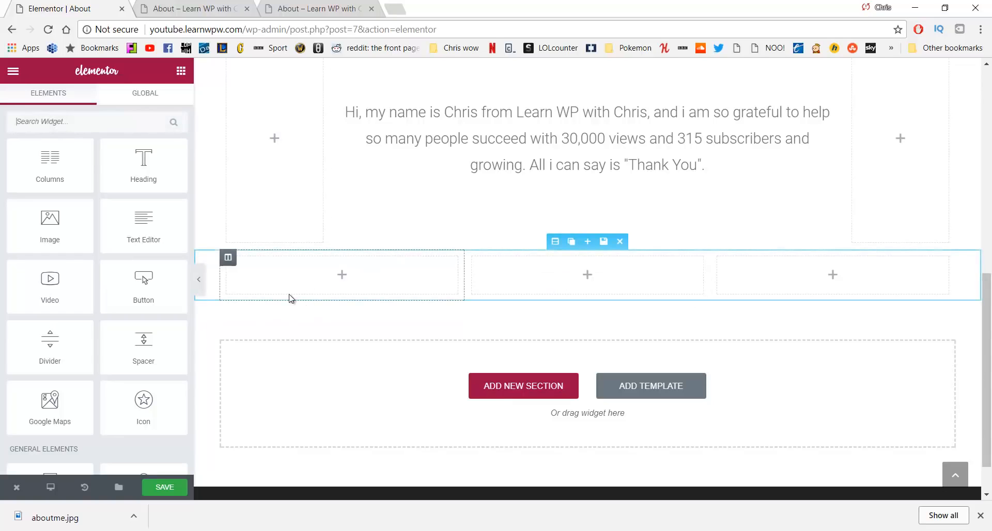
Give the first column a Classic background using the dog photo
click(228, 257)
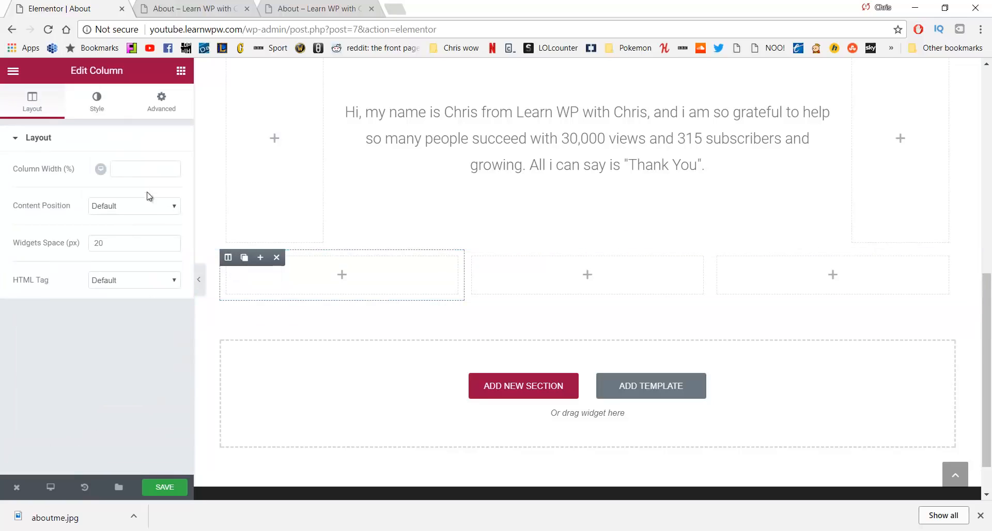
click(103, 102)
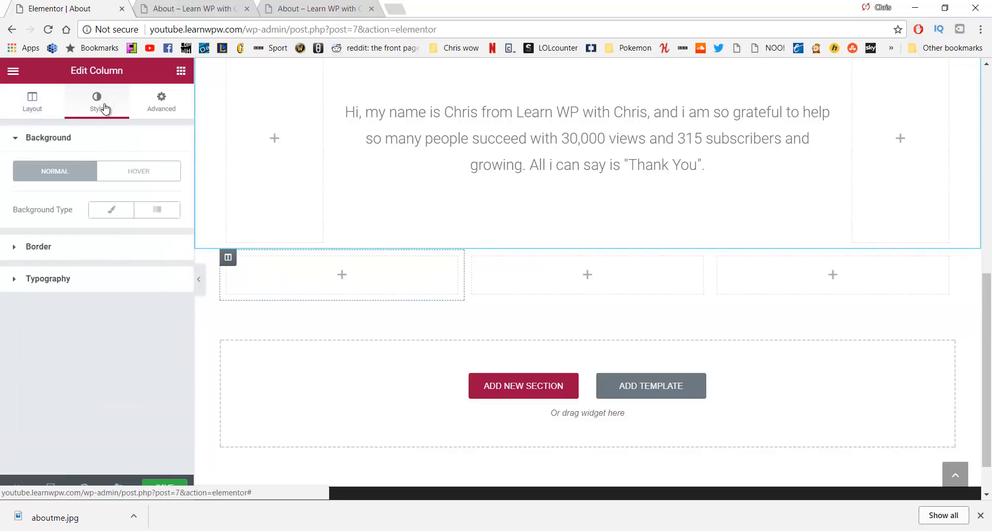
click(105, 214)
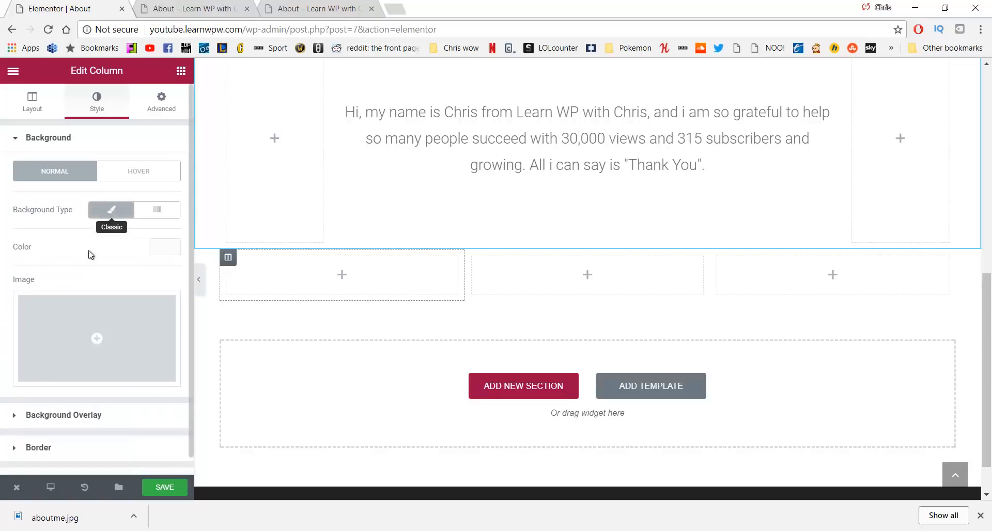
click(89, 329)
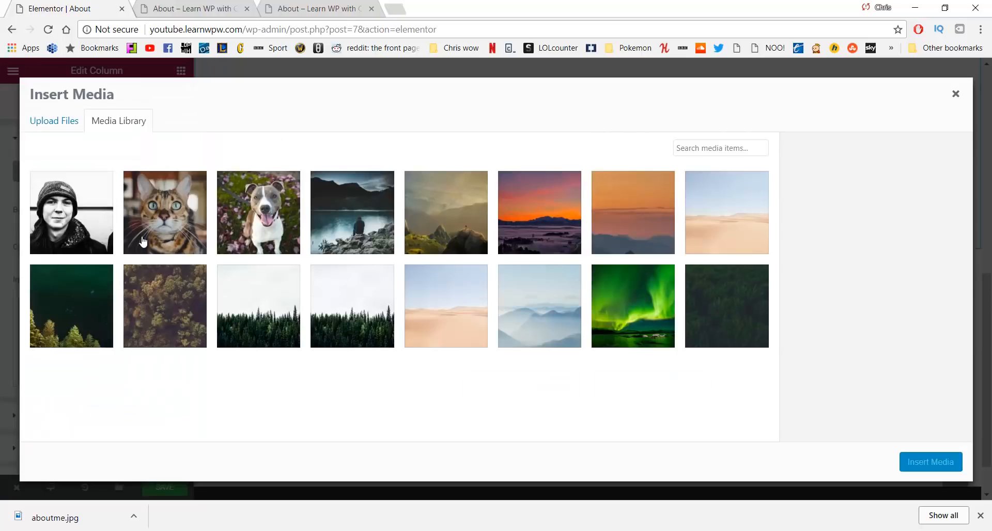
click(239, 199)
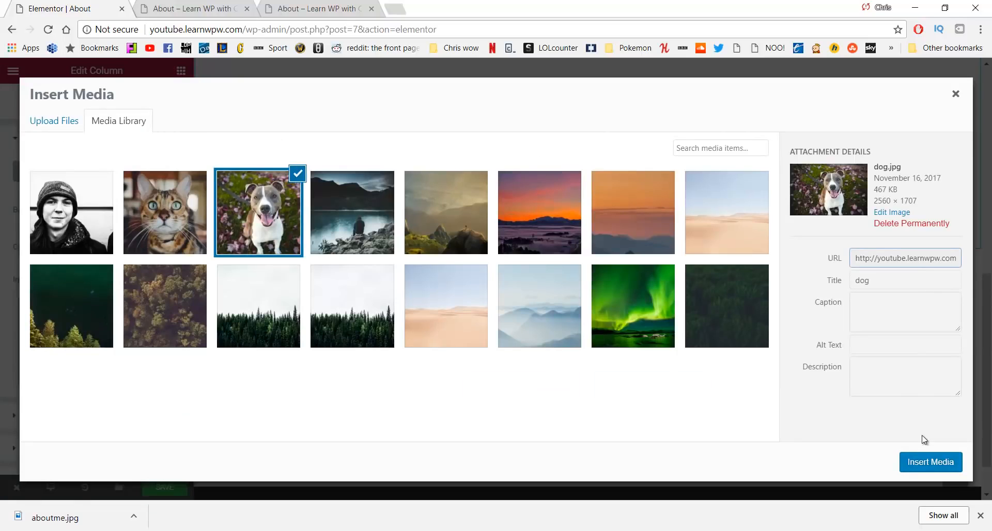
click(922, 461)
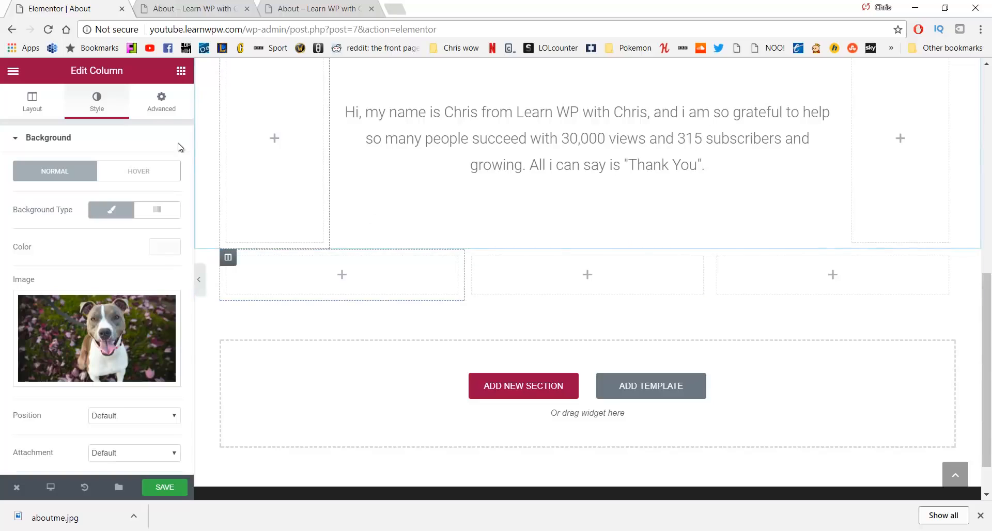
Add a 200 px Spacer to the first column
click(181, 71)
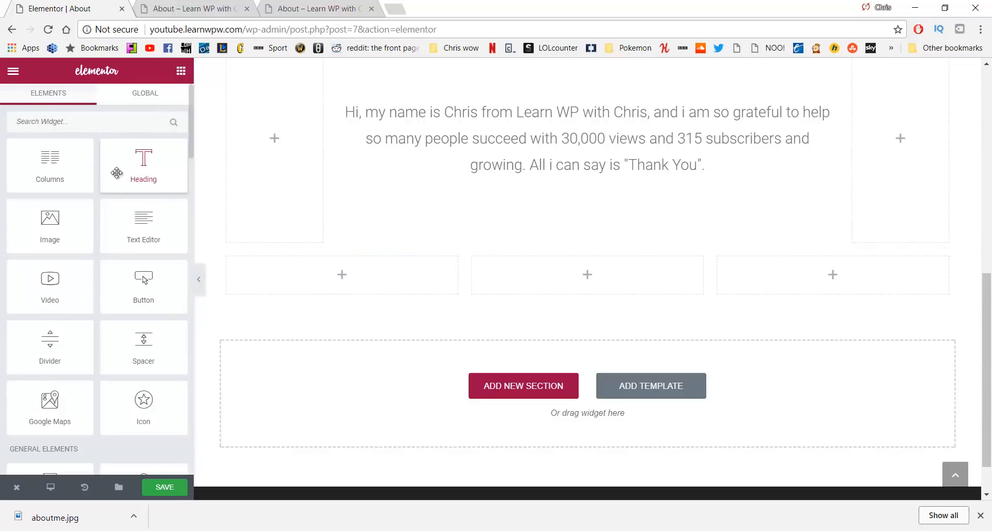
drag(143, 342, 302, 282)
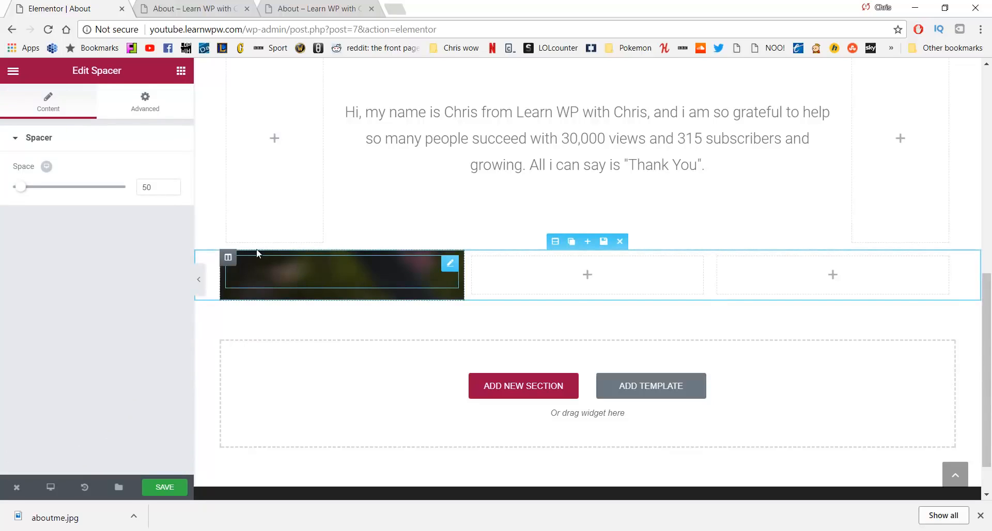
drag(157, 185, 131, 185)
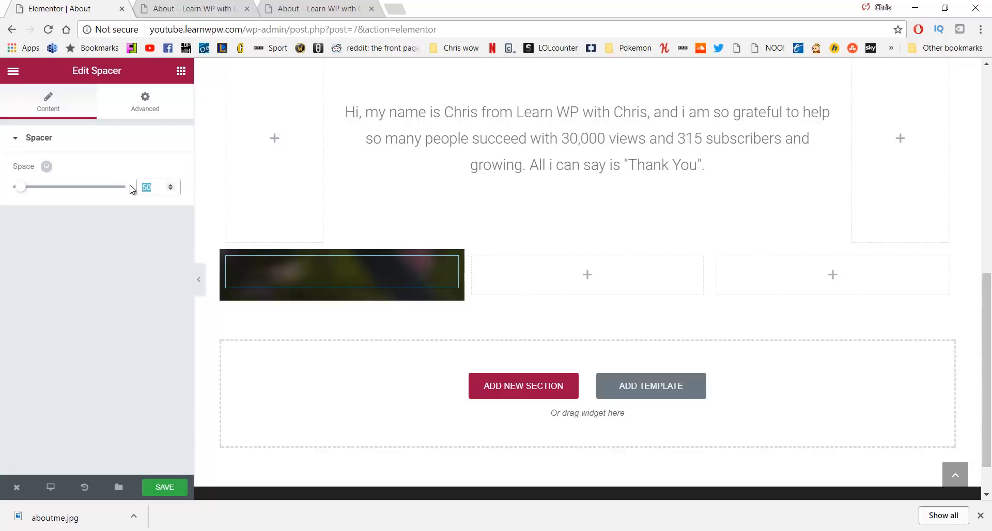
text(200)
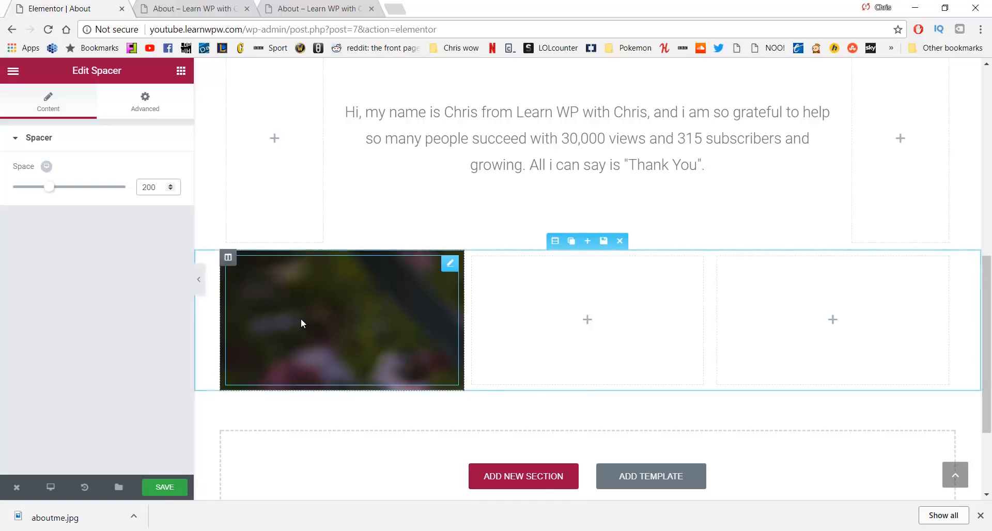
Set the dog background's position to Center Center and size to Cover
click(230, 258)
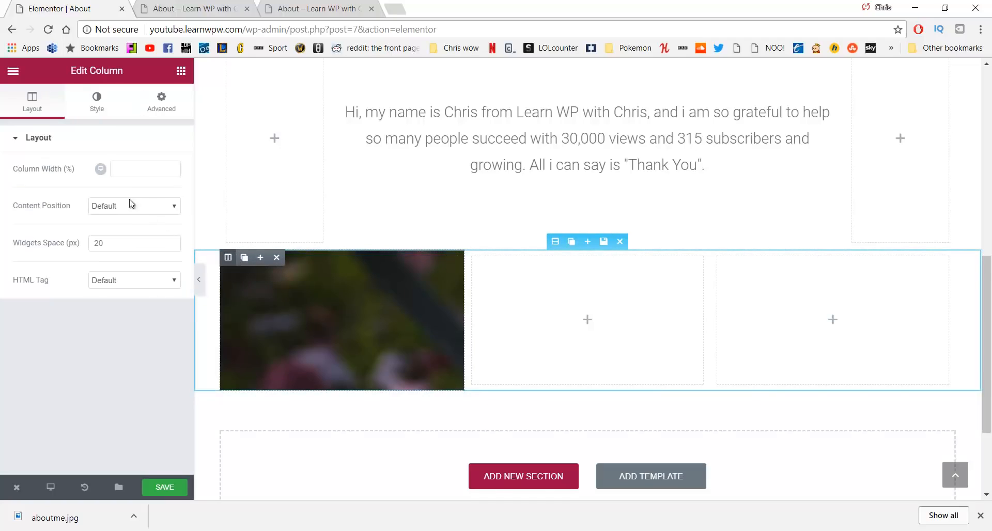
click(96, 100)
scroll(76, 233, down, 3)
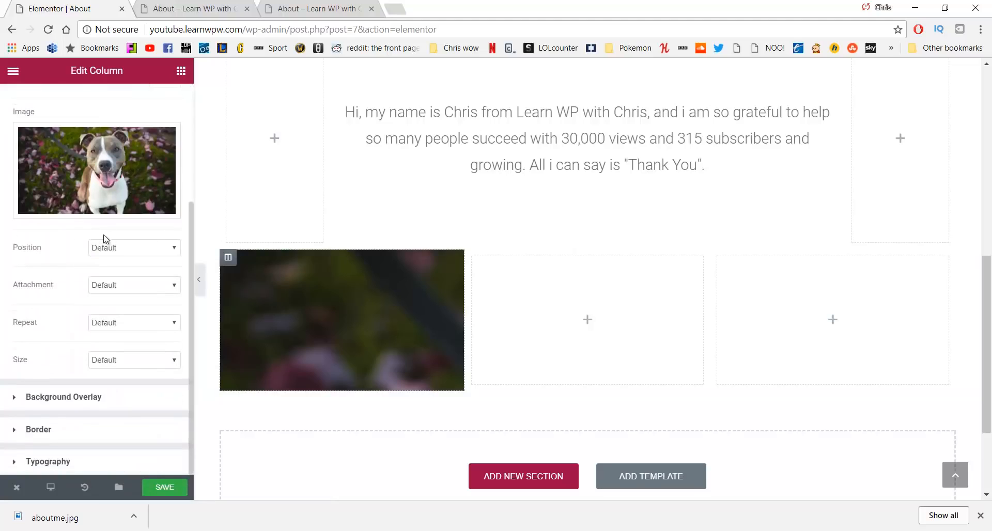
click(138, 248)
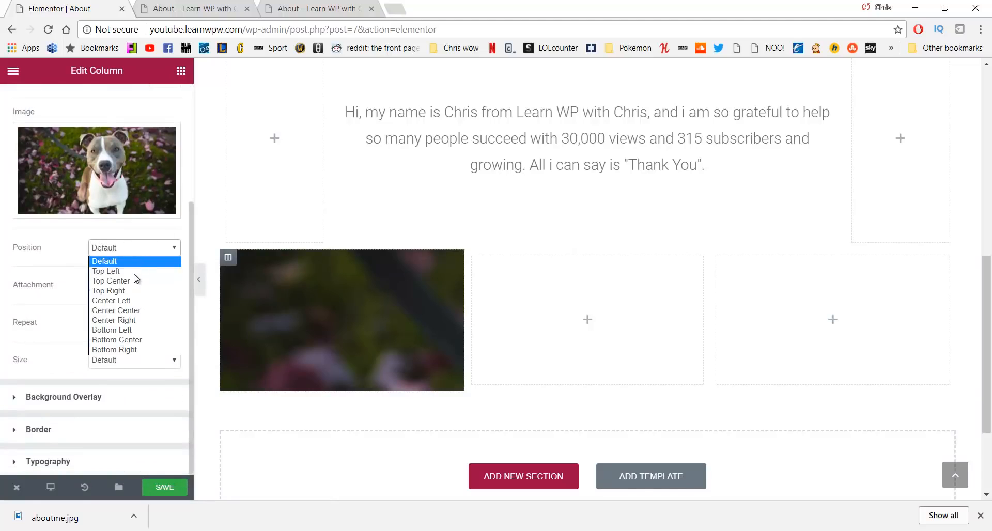
click(131, 311)
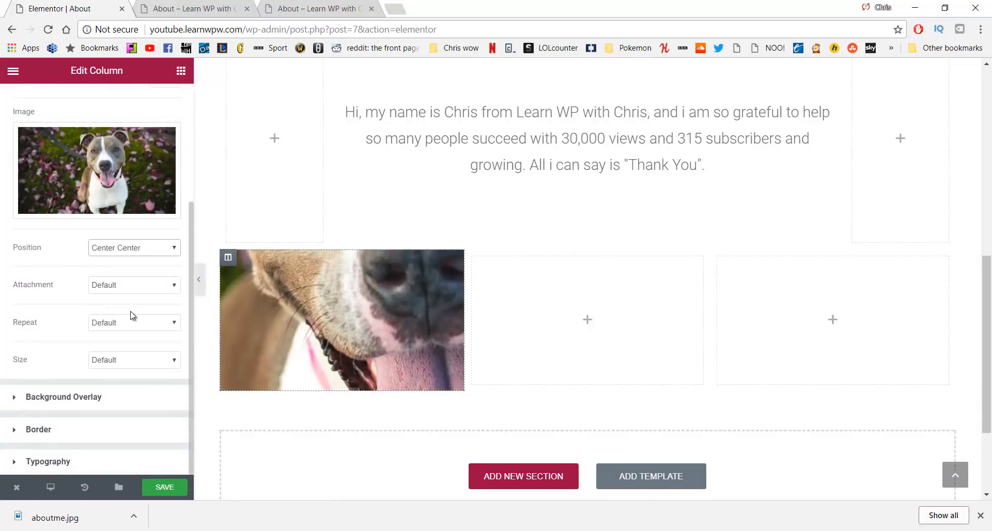
click(131, 360)
click(124, 393)
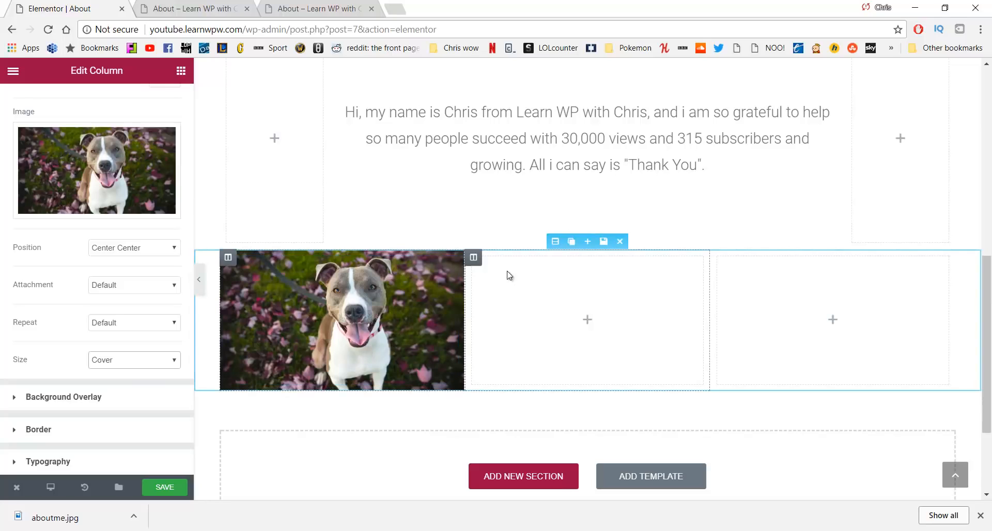
click(476, 257)
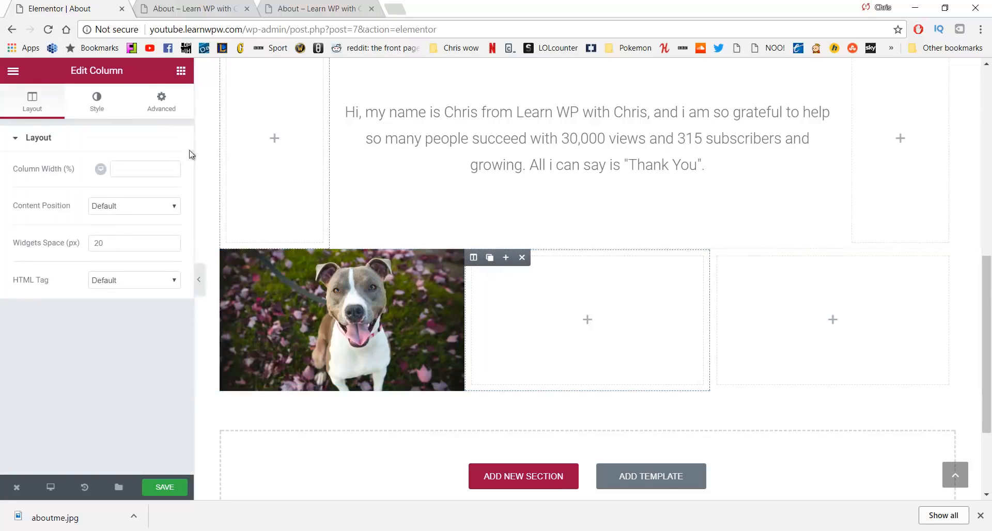
Set the middle column's background to the person photo, centred and sized to Cover
click(110, 100)
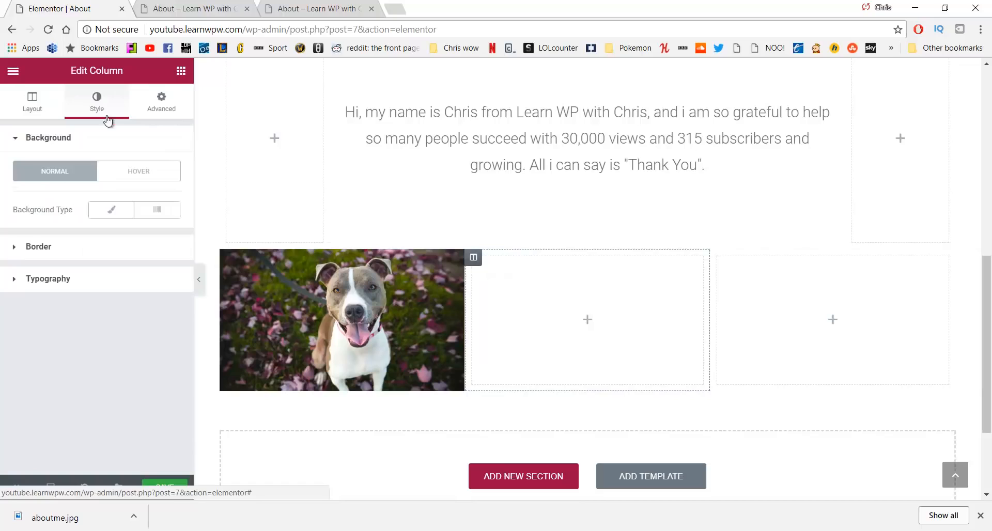
click(110, 209)
click(73, 333)
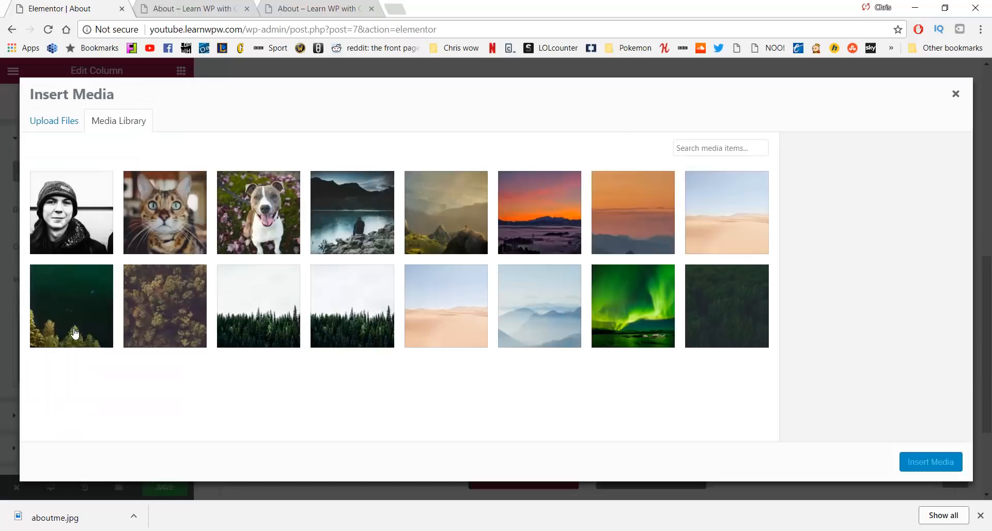
click(54, 226)
click(924, 461)
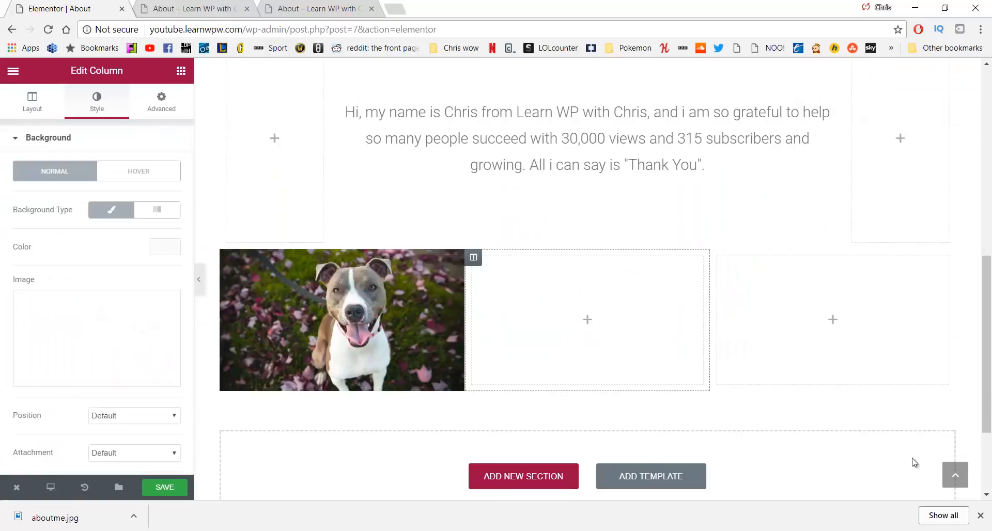
scroll(123, 263, down, 3)
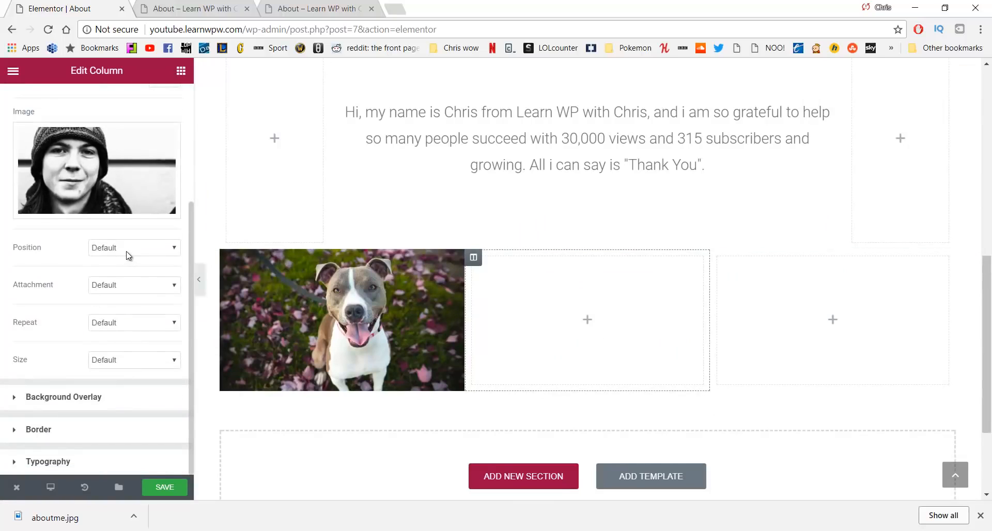
click(128, 253)
click(139, 321)
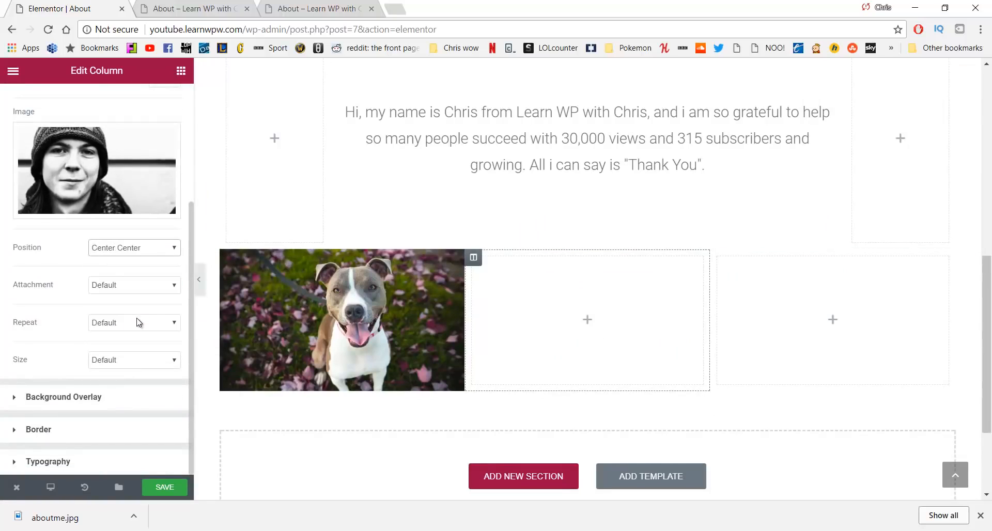
click(128, 364)
click(129, 393)
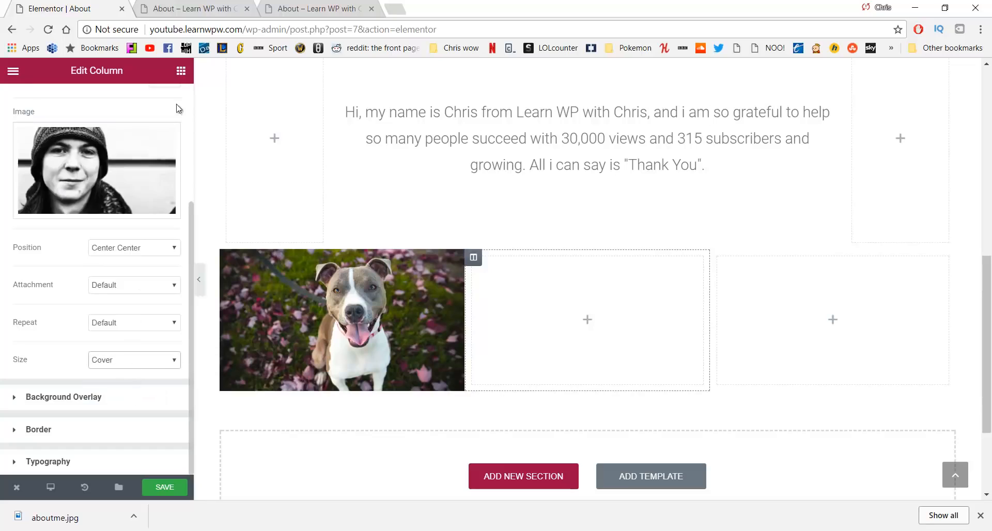
Add a 200 px Spacer to the middle column
click(181, 71)
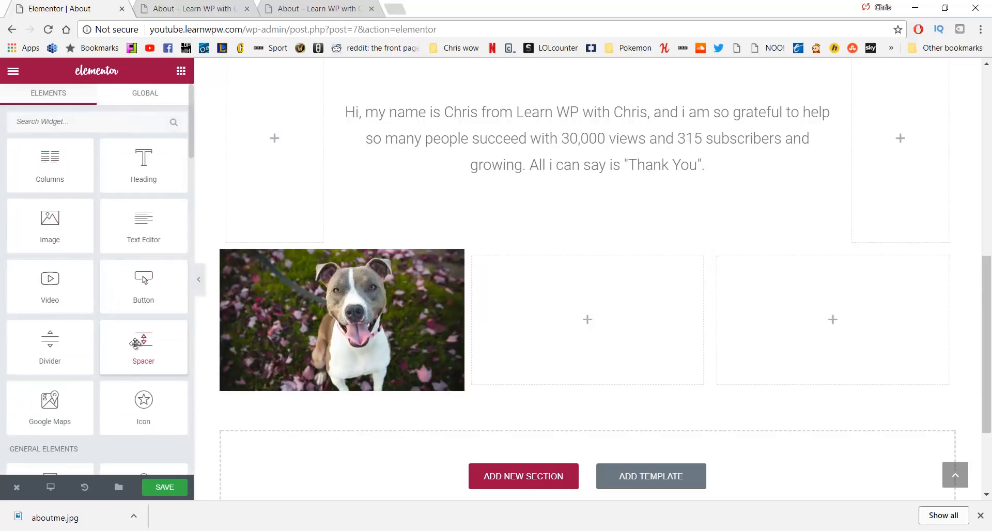
drag(135, 344, 532, 317)
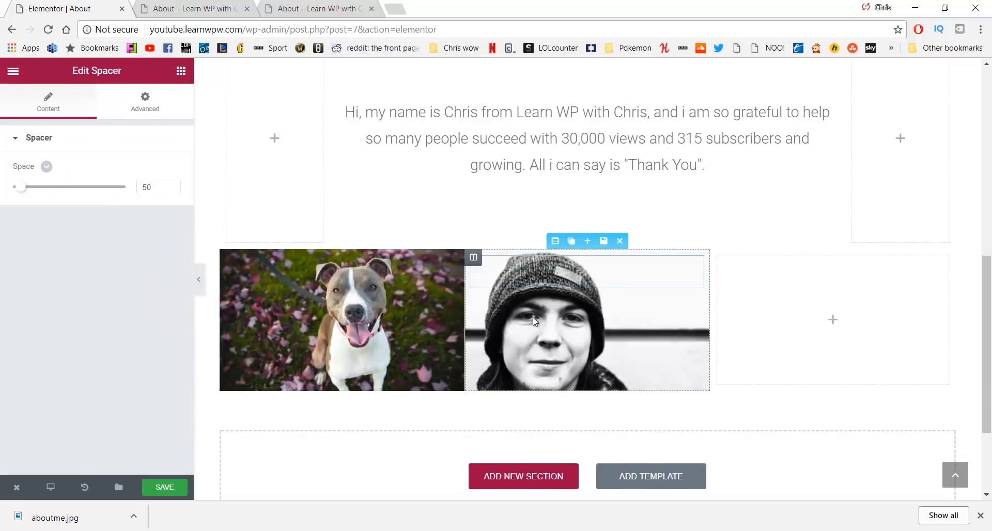
click(170, 189)
text(200)
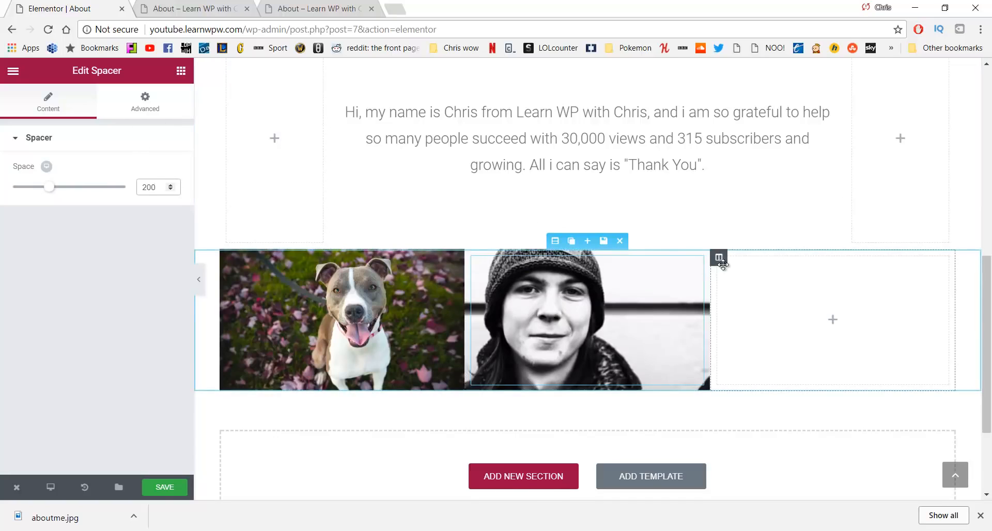
click(719, 258)
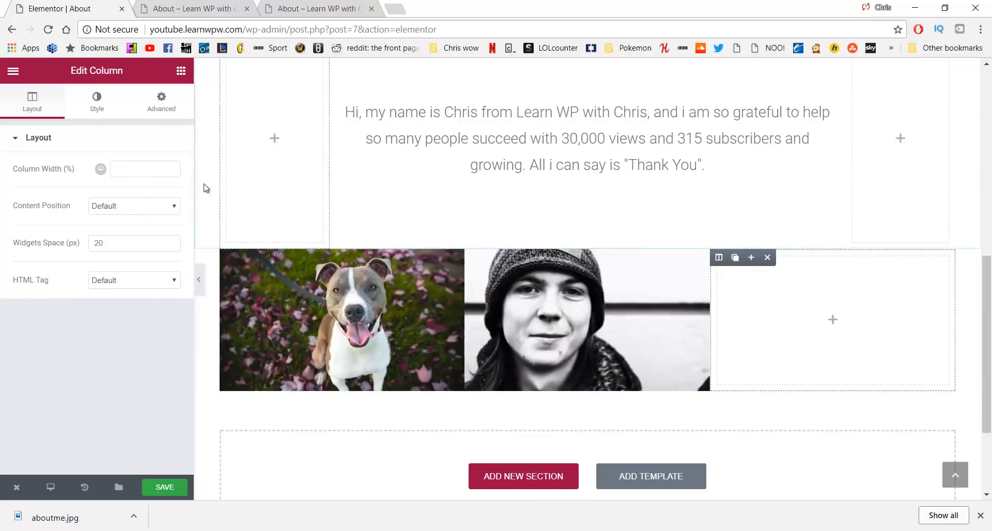
Set the third column's background to the cat photo, centred and sized to Cover
click(87, 106)
click(102, 211)
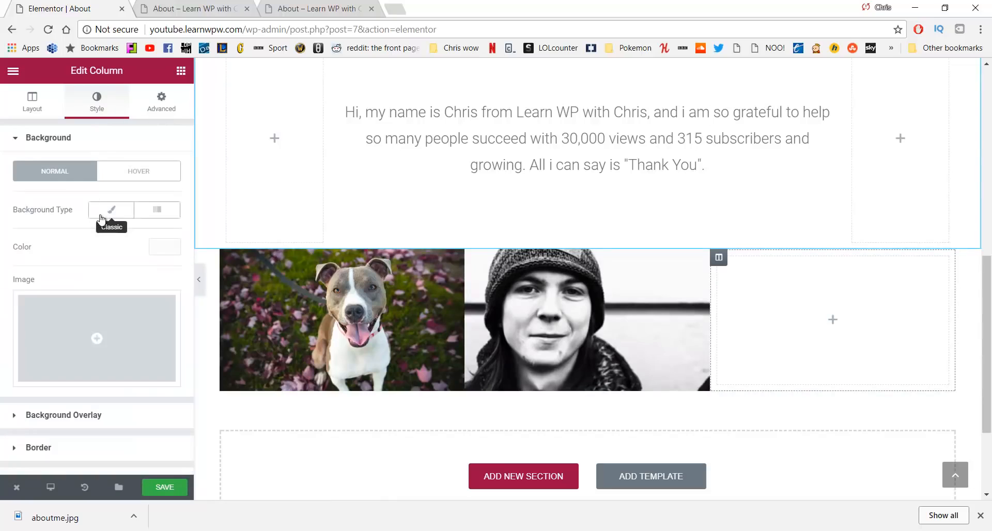
click(116, 326)
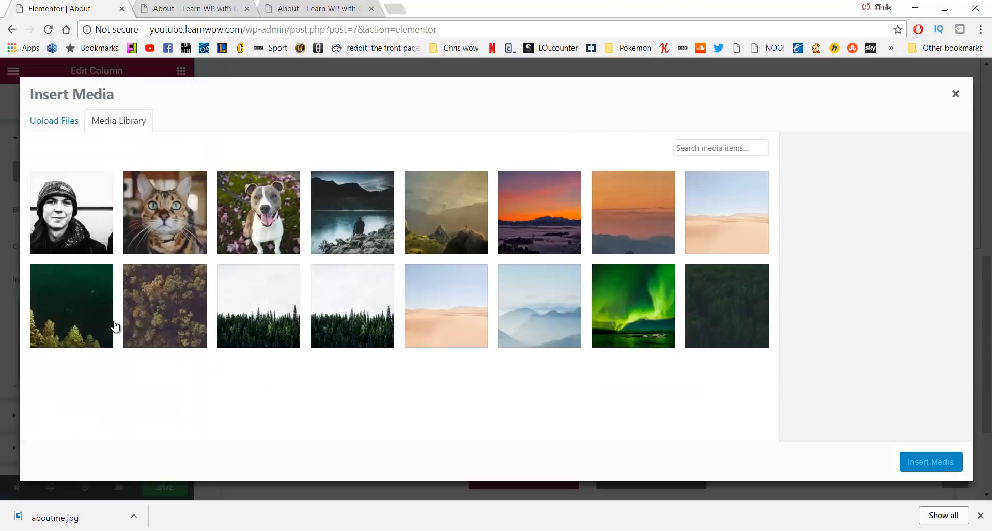
click(170, 212)
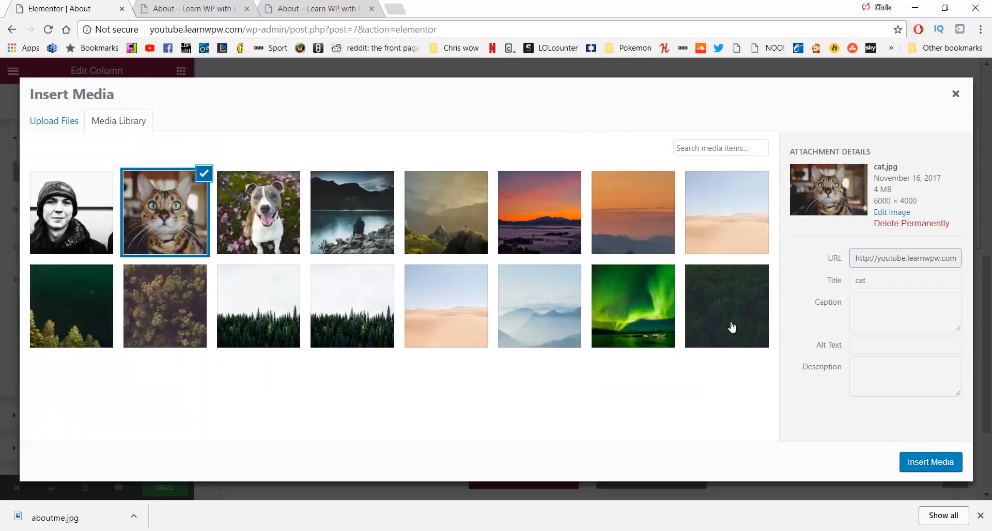
click(940, 465)
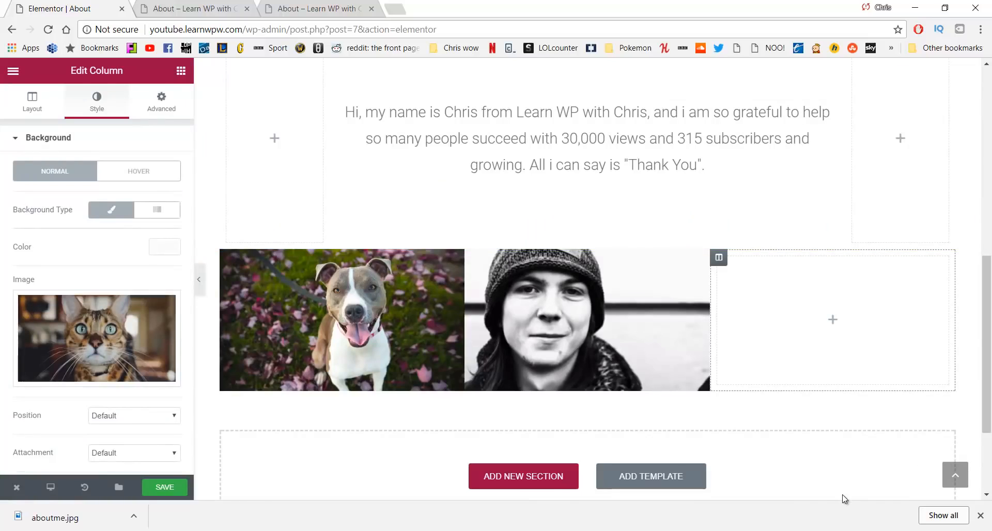
scroll(134, 413, down, 3)
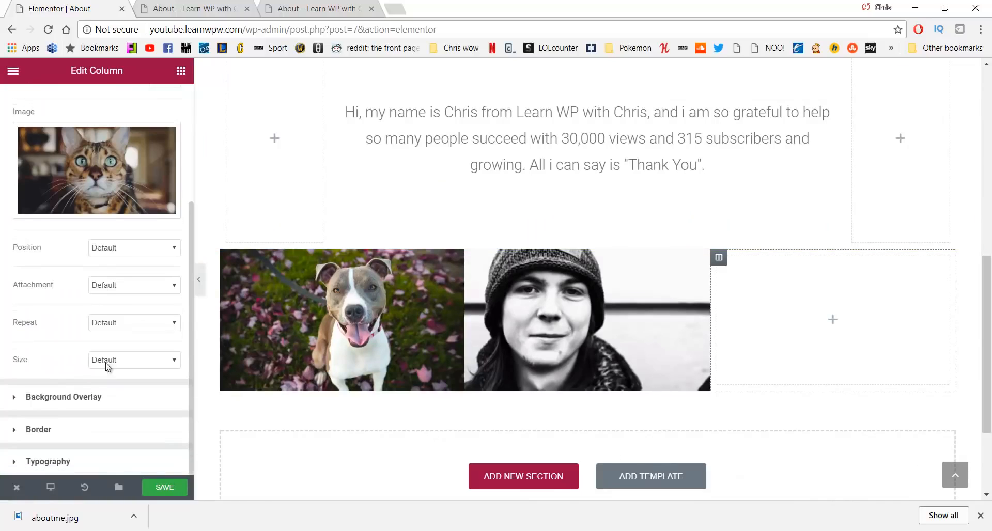
click(132, 253)
click(112, 311)
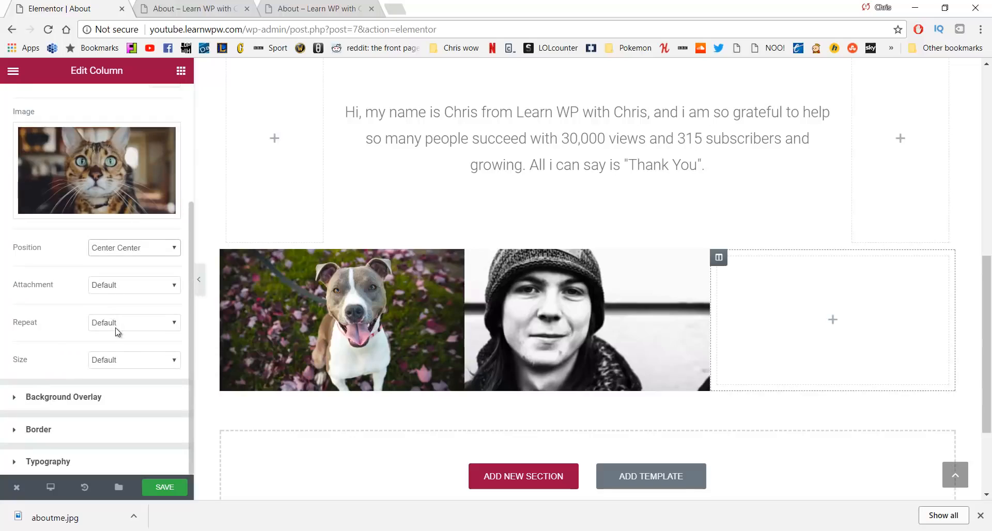
click(118, 362)
click(121, 393)
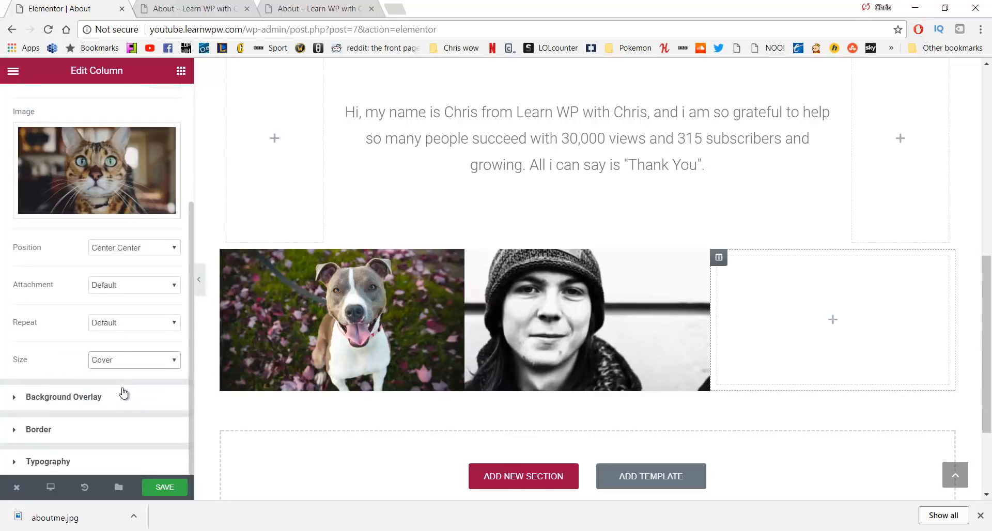
Add a 200 px Spacer to the third column and save the page
mouse_move(175, 155)
click(181, 70)
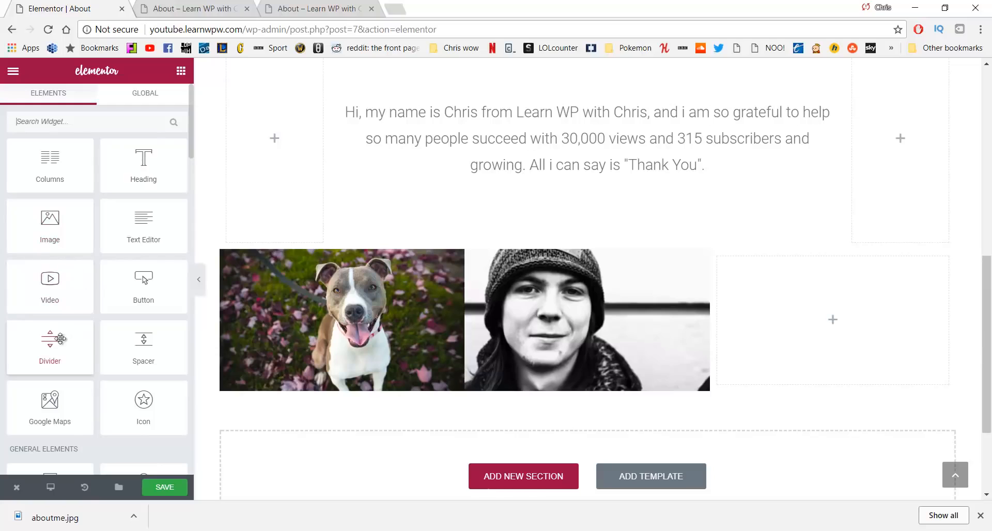
drag(138, 363, 775, 332)
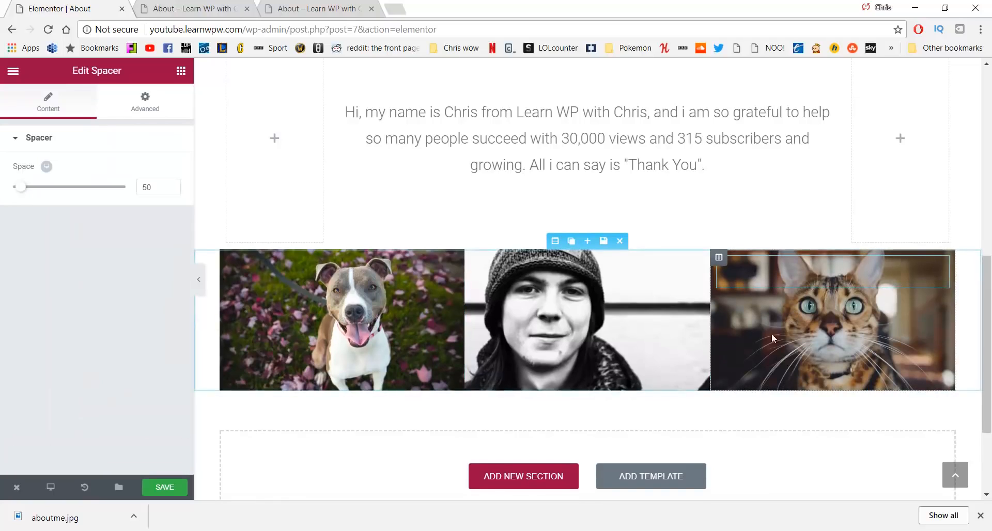
drag(158, 187, 123, 186)
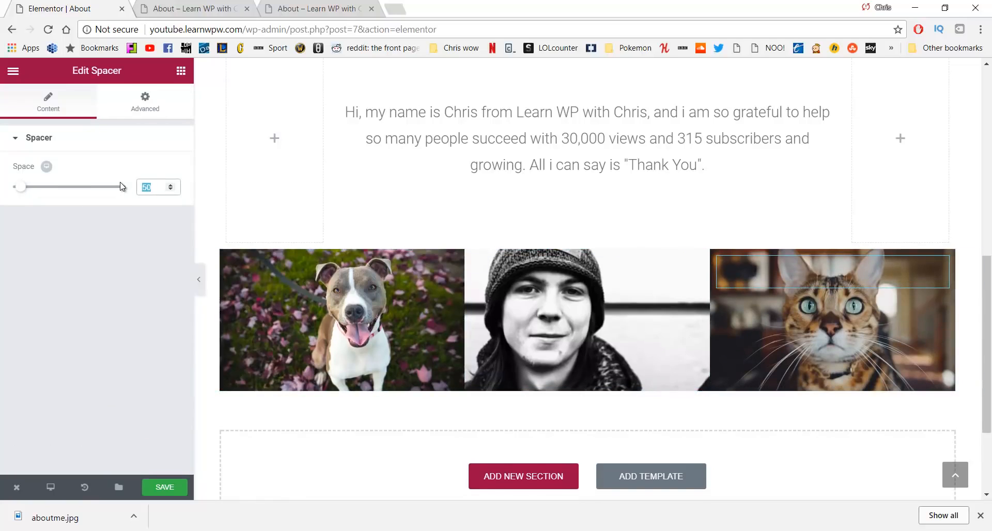
text(200)
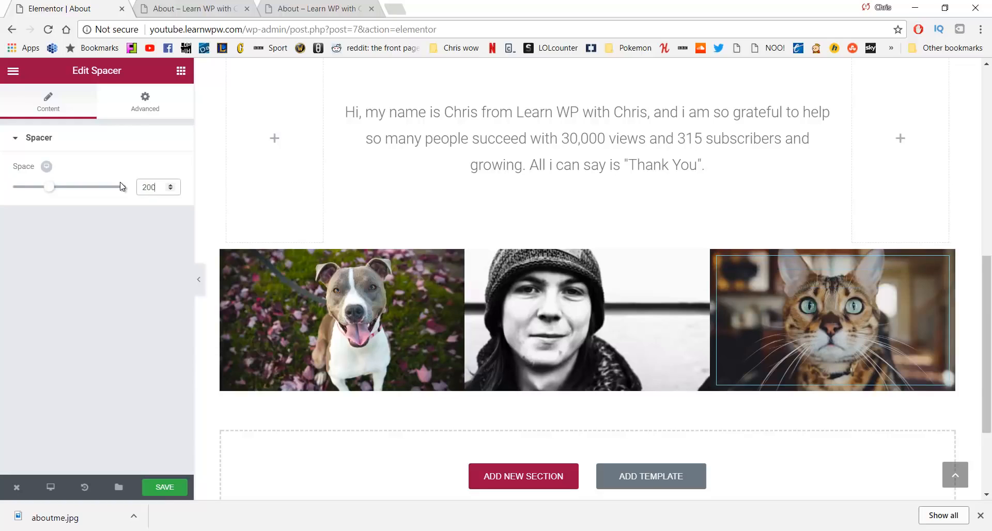
click(166, 483)
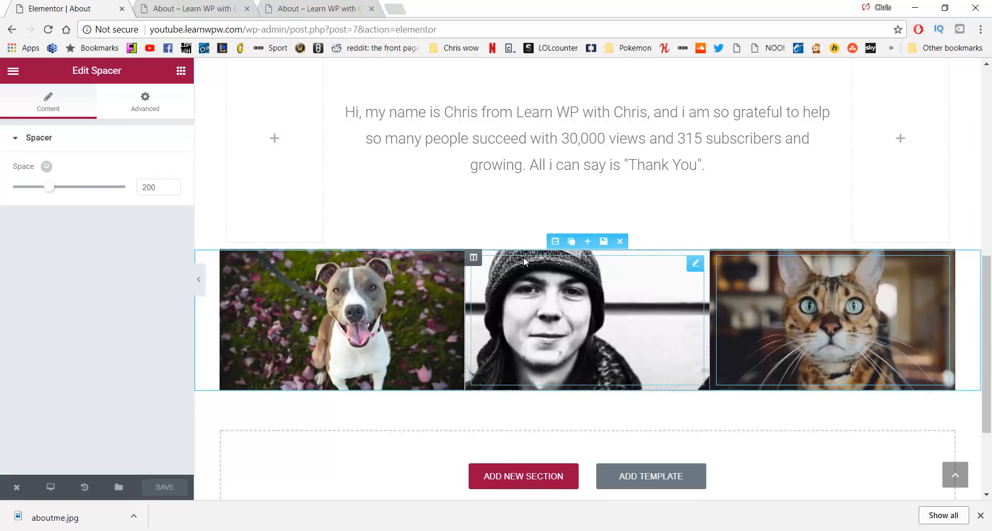
Set the photo strip section's Content Width to Full Width and save
click(554, 243)
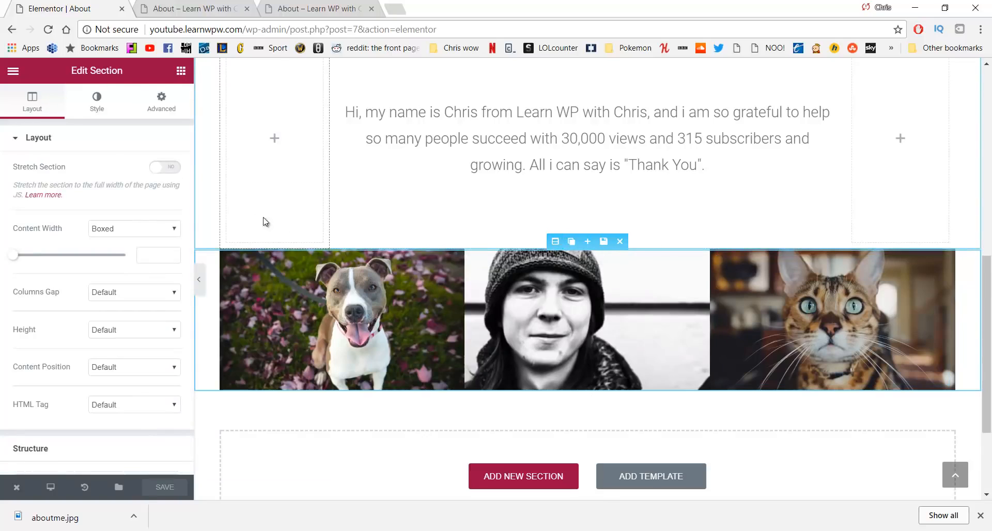
click(154, 229)
click(136, 252)
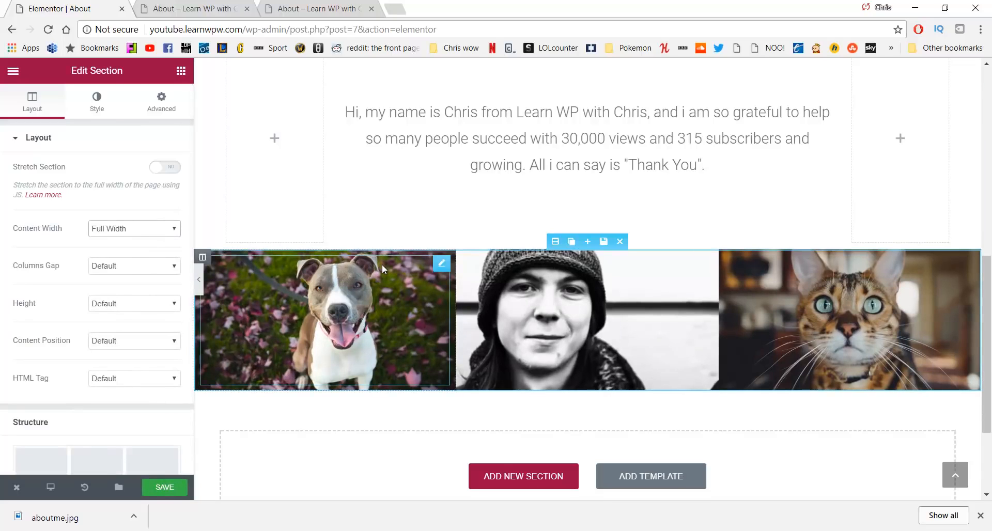
click(178, 486)
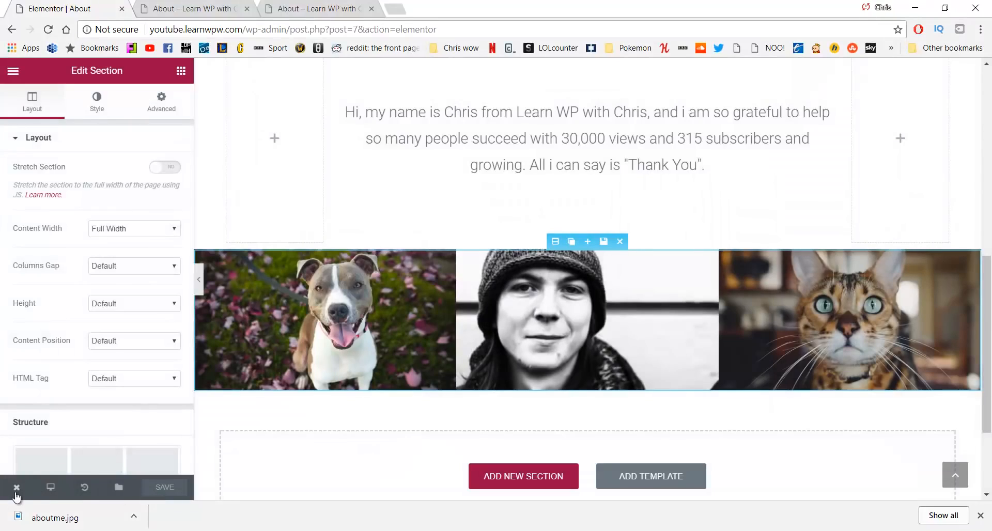
View the published About page and scroll through it
mouse_move(16, 494)
click(52, 432)
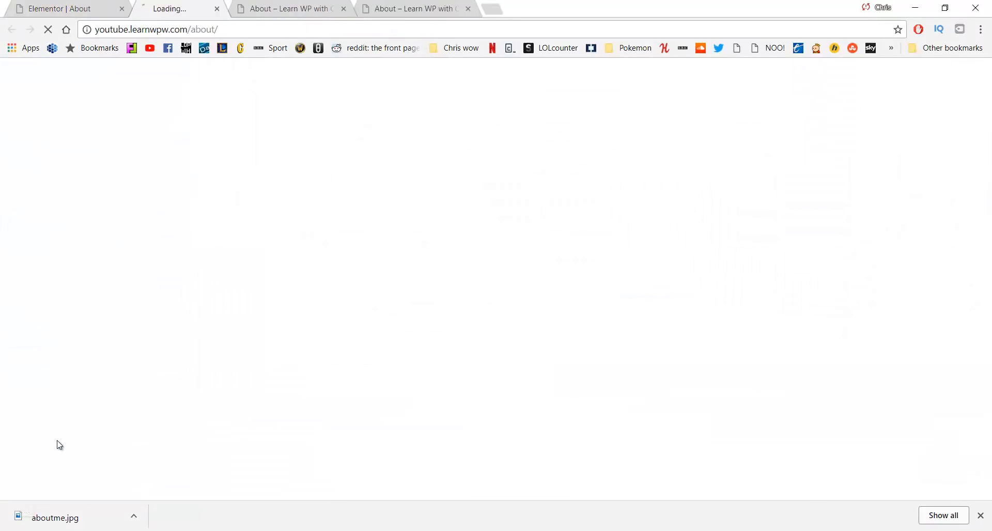
click(980, 515)
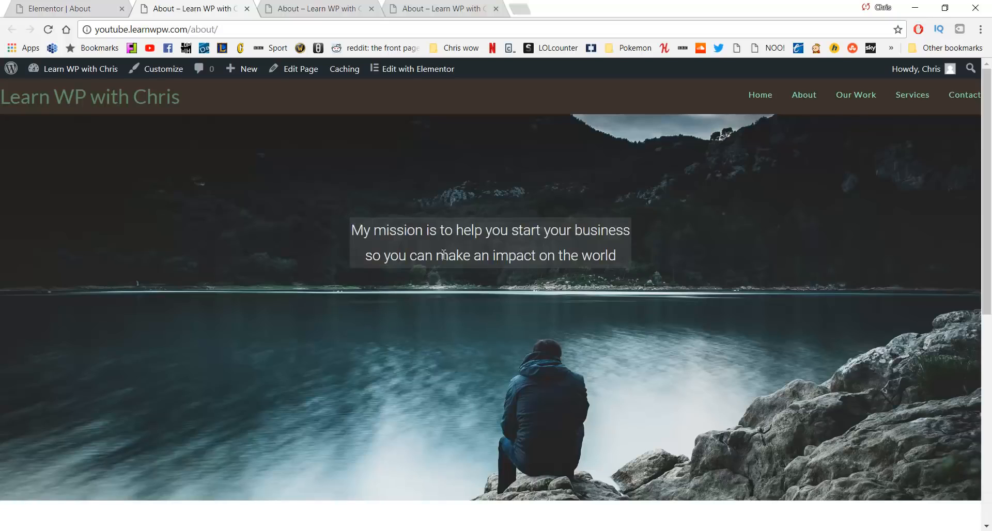
scroll(443, 255, down, 7)
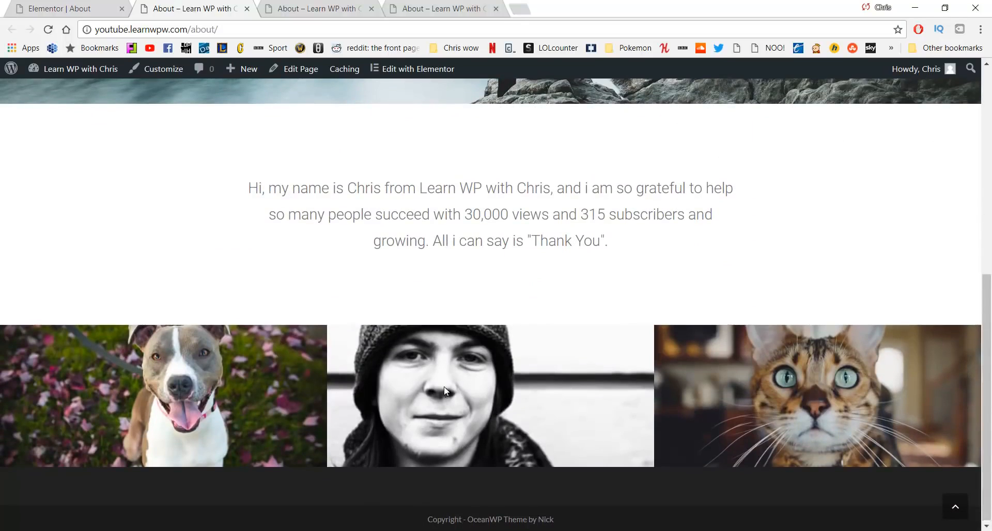
scroll(536, 310, up, 8)
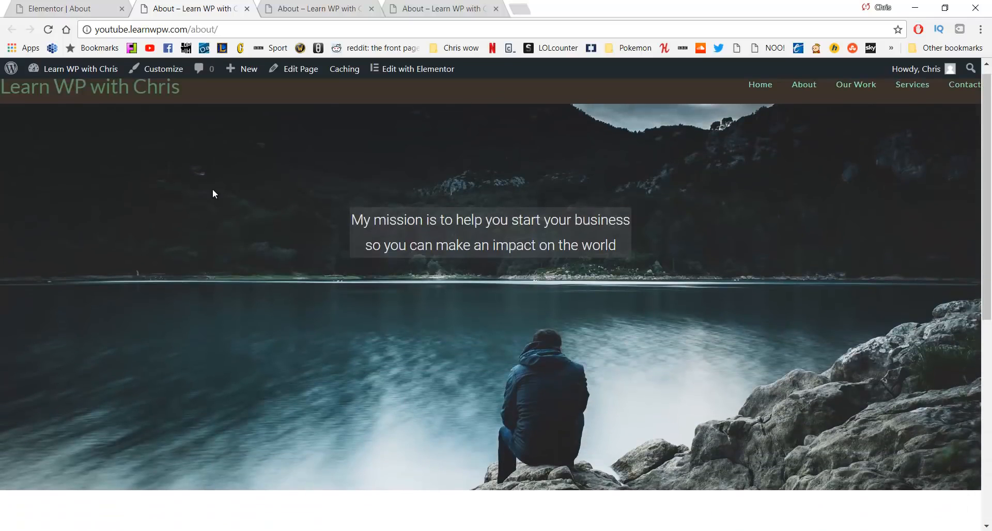
Go to the Our Work page from the site navigation
scroll(389, 394, down, 7)
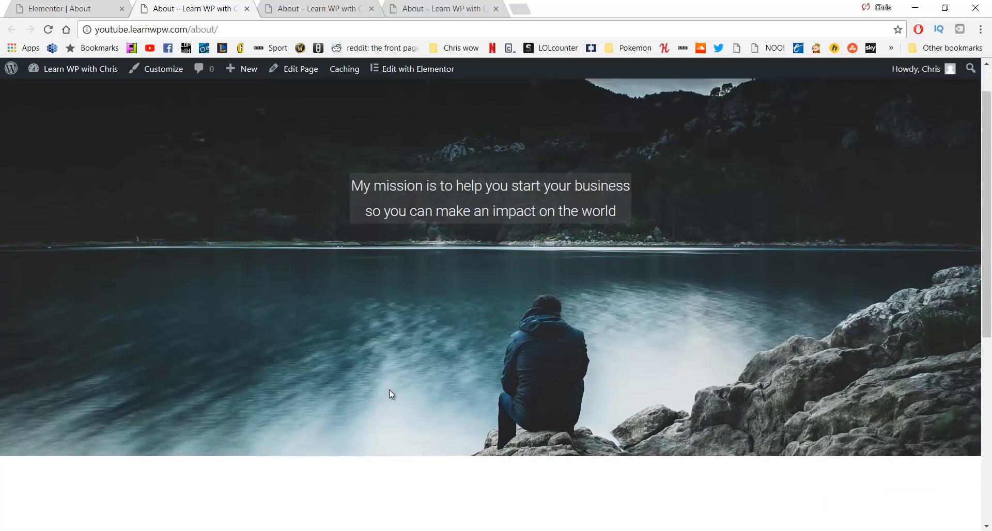
scroll(390, 393, up, 6)
scroll(389, 394, up, 1)
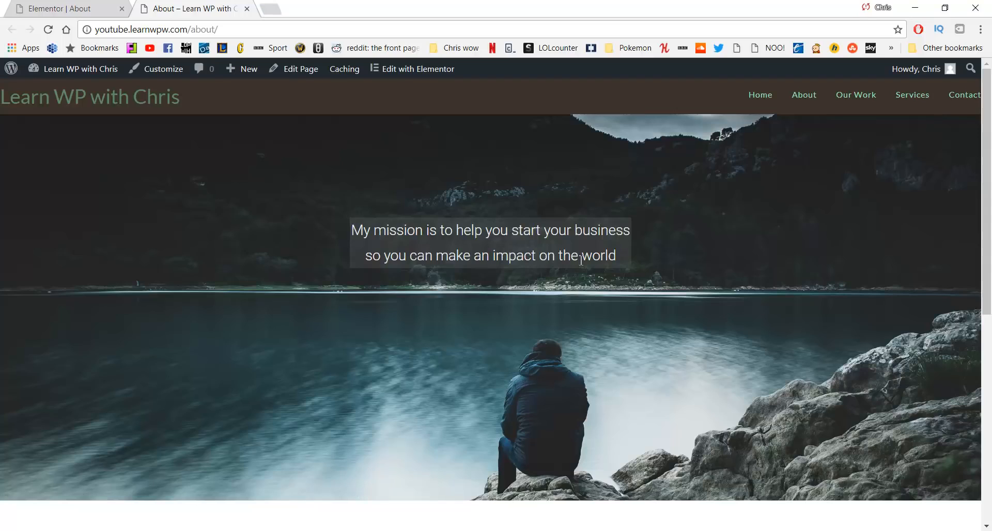
click(848, 102)
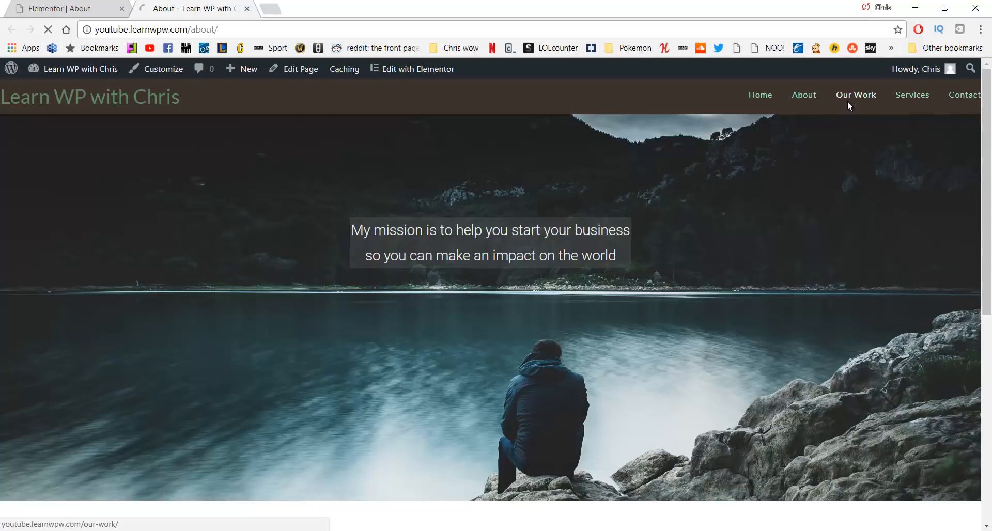
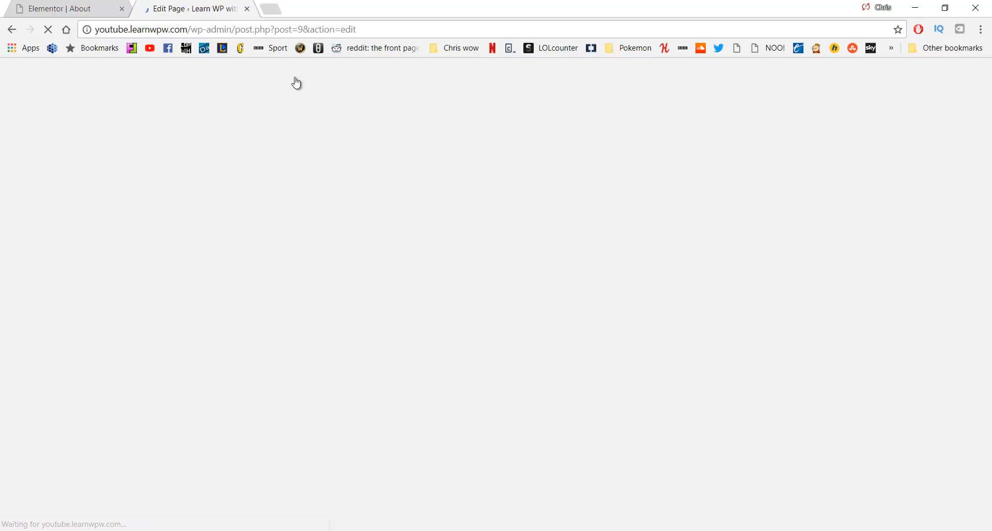
Set the Our Work page's OceanWP Content Layout to 100% Full Width
scroll(475, 181, down, 7)
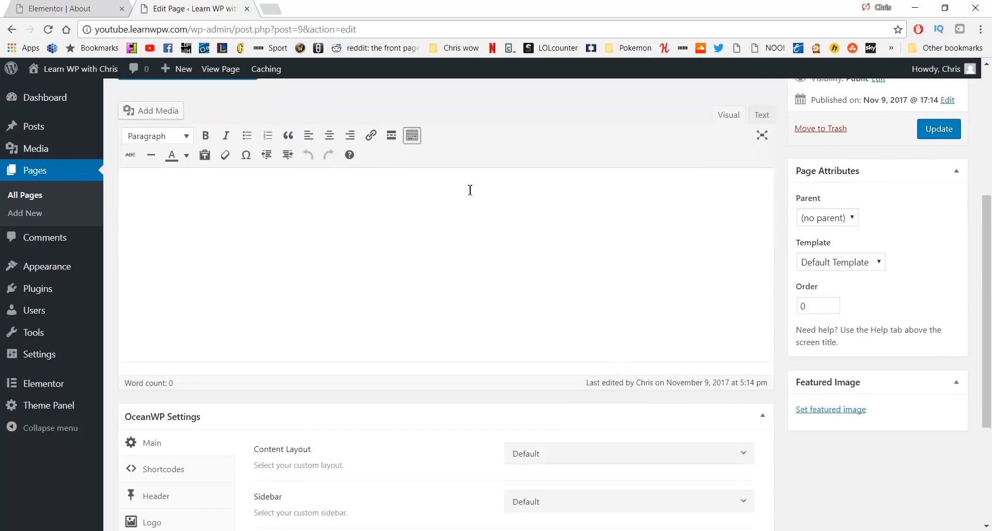
scroll(466, 191, down, 1)
click(582, 264)
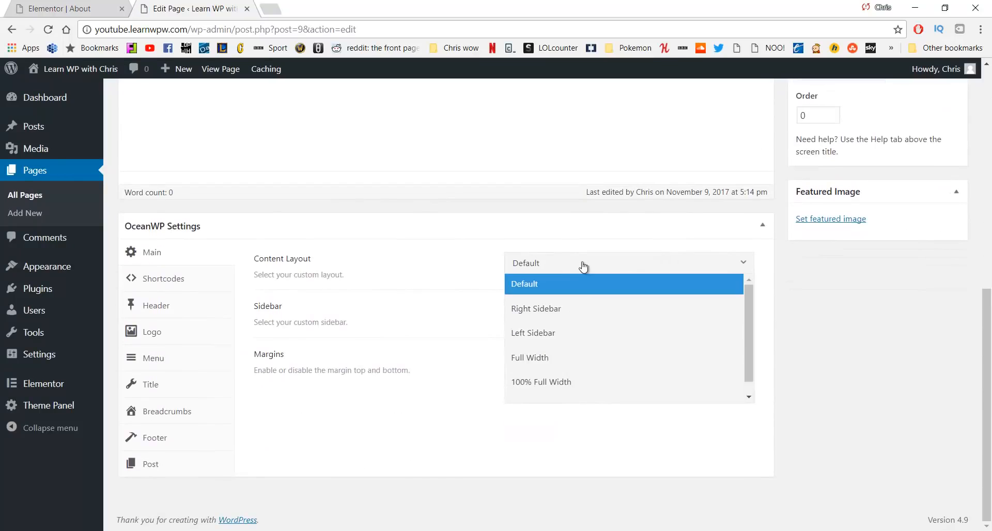
click(542, 381)
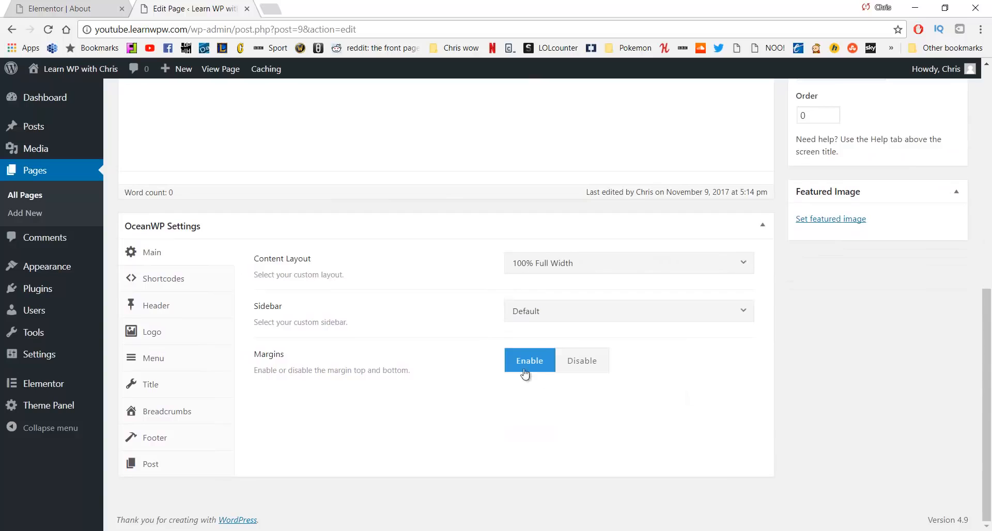
Disable the page title, update the page, and open it in Elementor
click(163, 384)
click(625, 263)
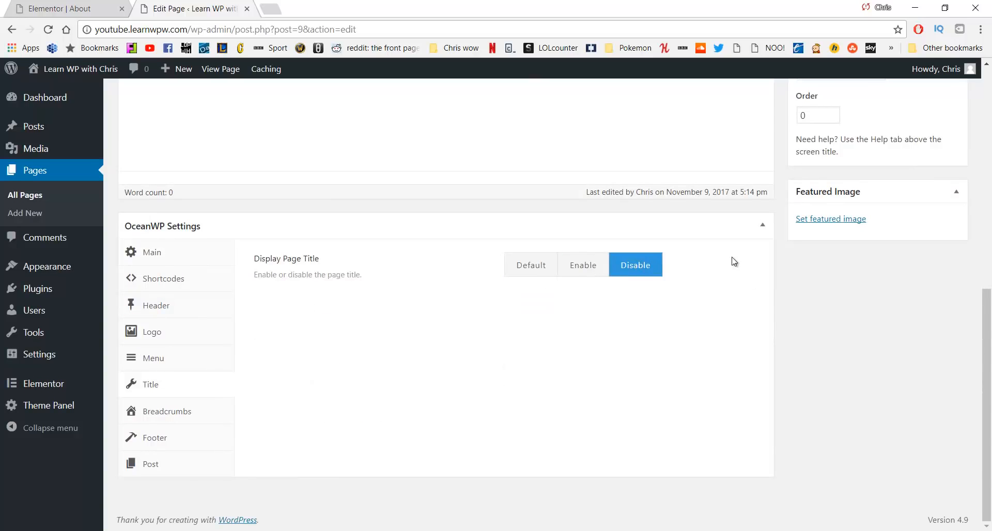
scroll(793, 225, up, 5)
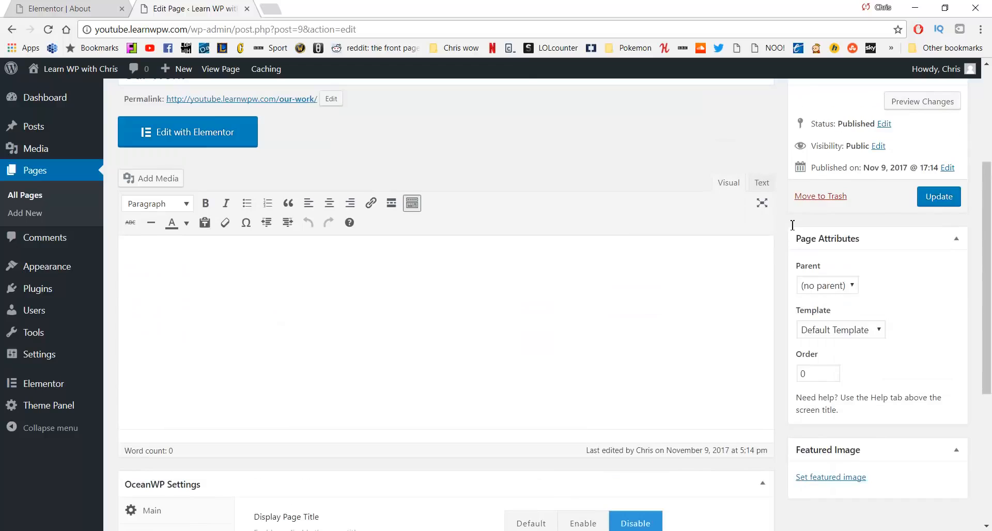
click(935, 201)
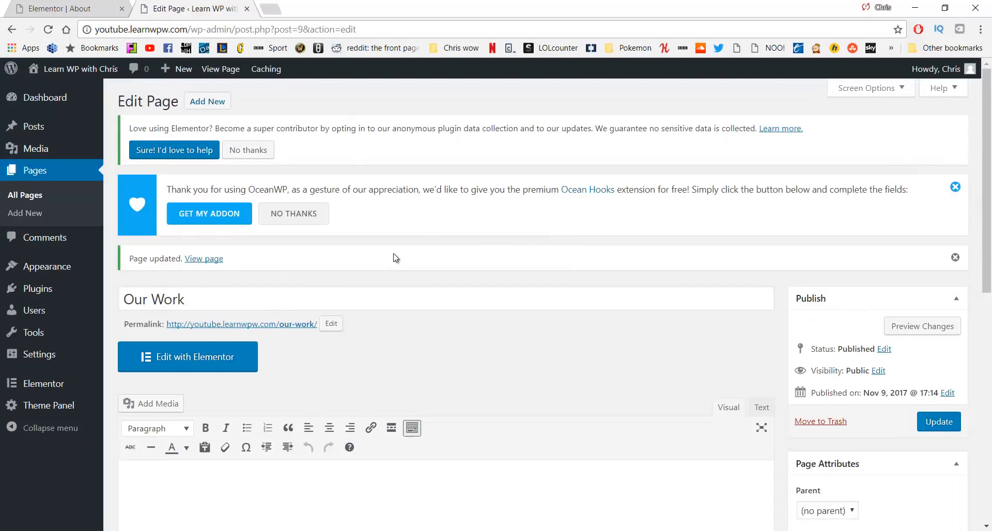
click(213, 368)
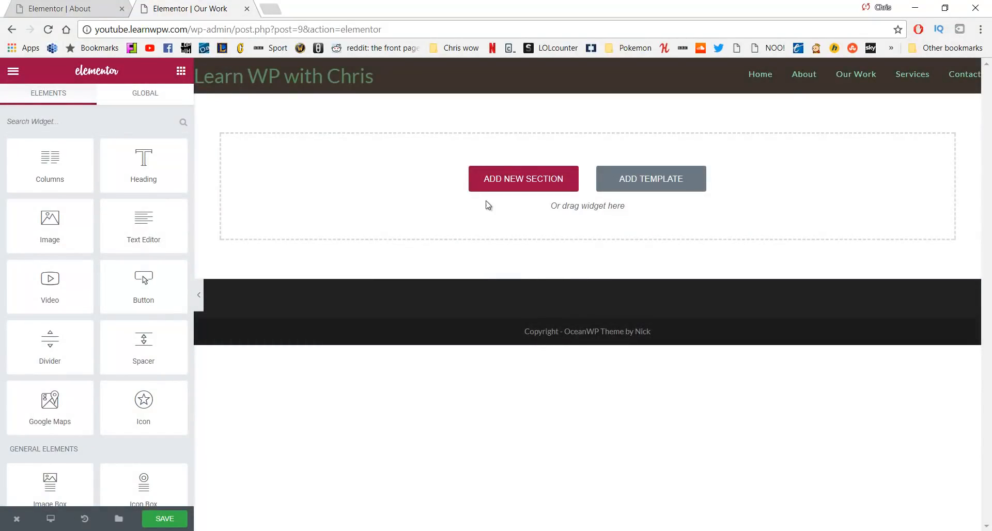
Add a three-column section resized to roughly 20%, 60.6% and 19.4% widths
click(494, 178)
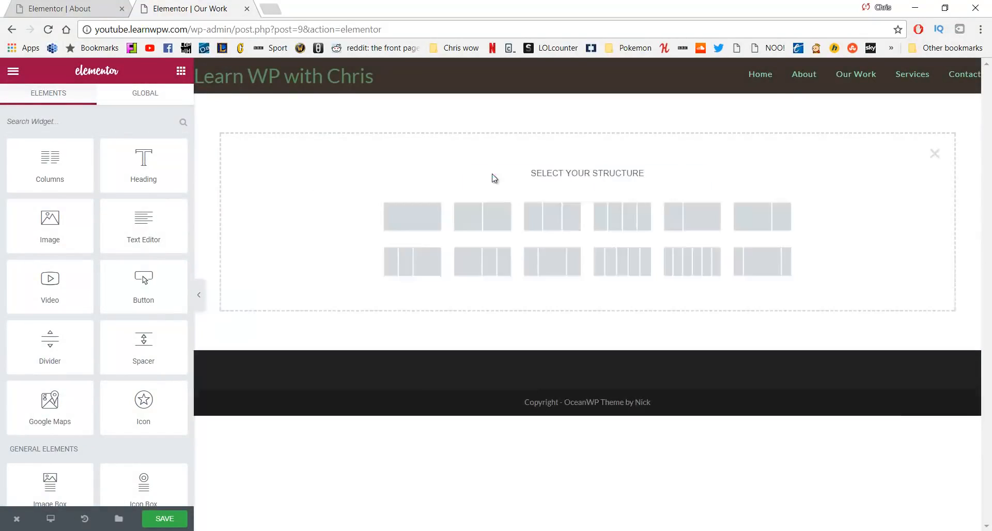
click(544, 215)
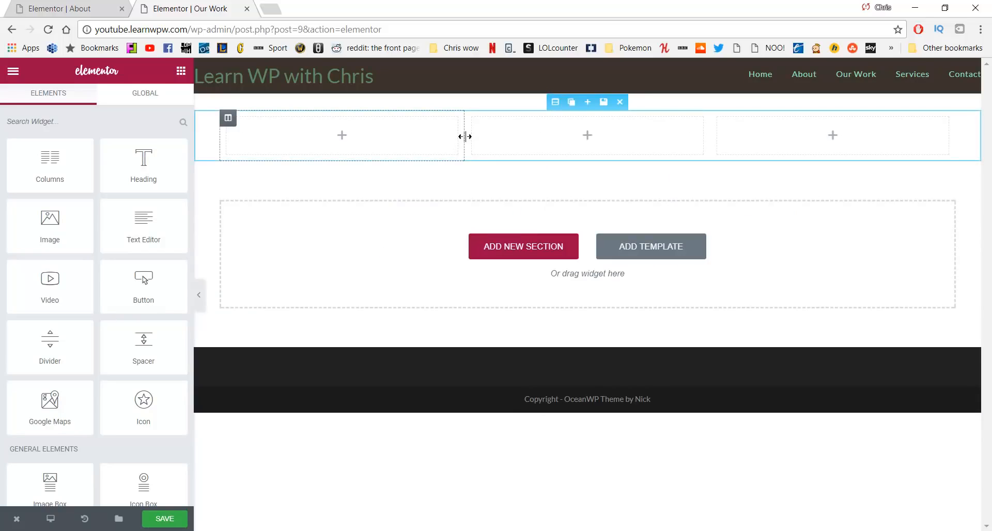
drag(458, 136, 370, 145)
drag(712, 142, 812, 158)
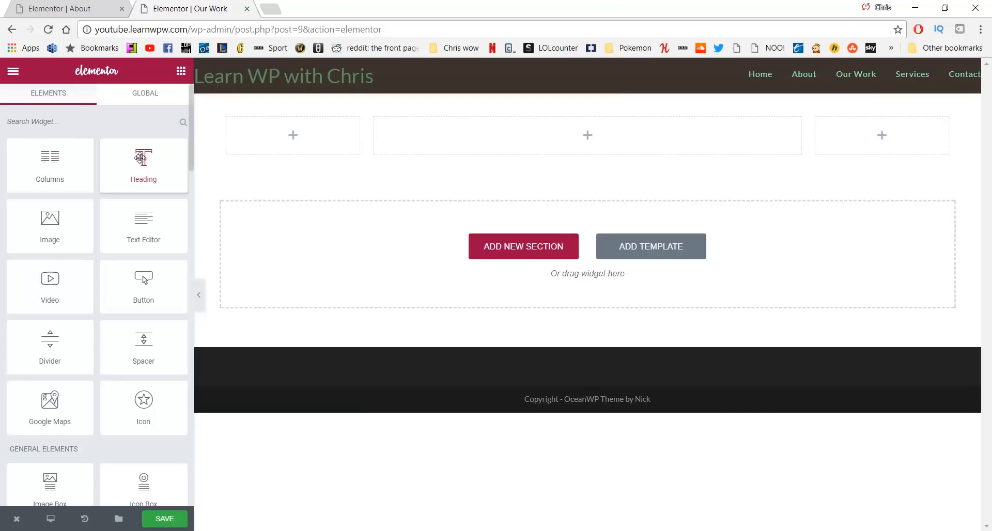
Place a Heading in the middle column and paste the ocean paragraph from WordPad as its title
drag(142, 157, 504, 127)
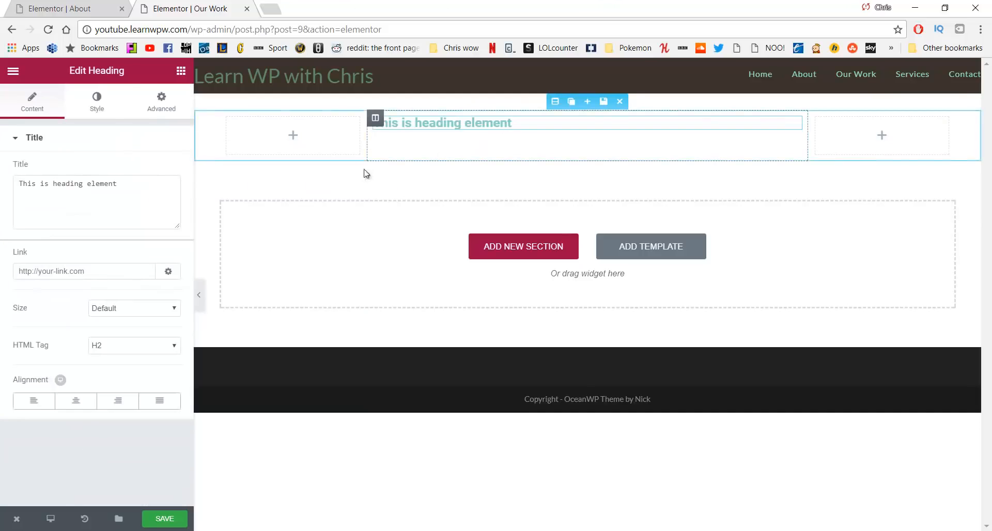
click(129, 201)
drag(139, 195, 3, 208)
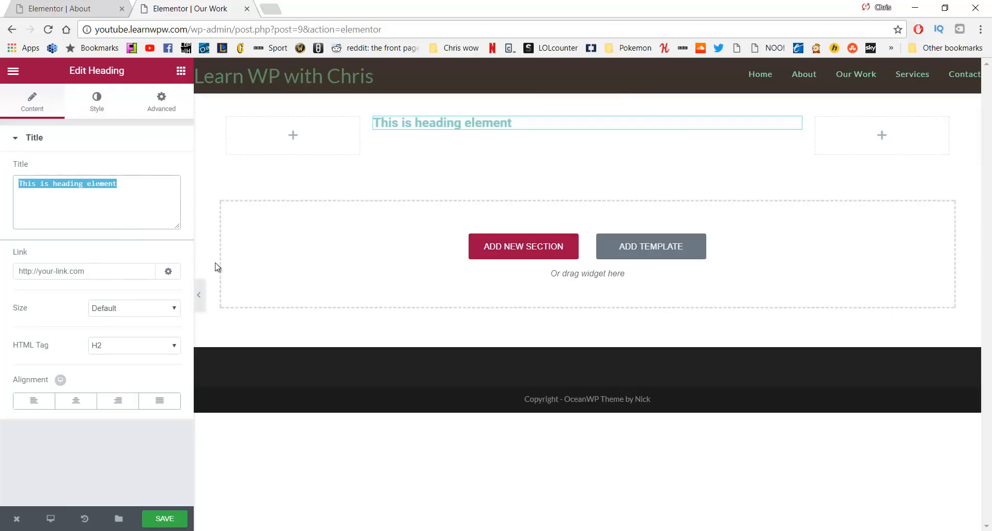
key(BackSpace)
click(435, 530)
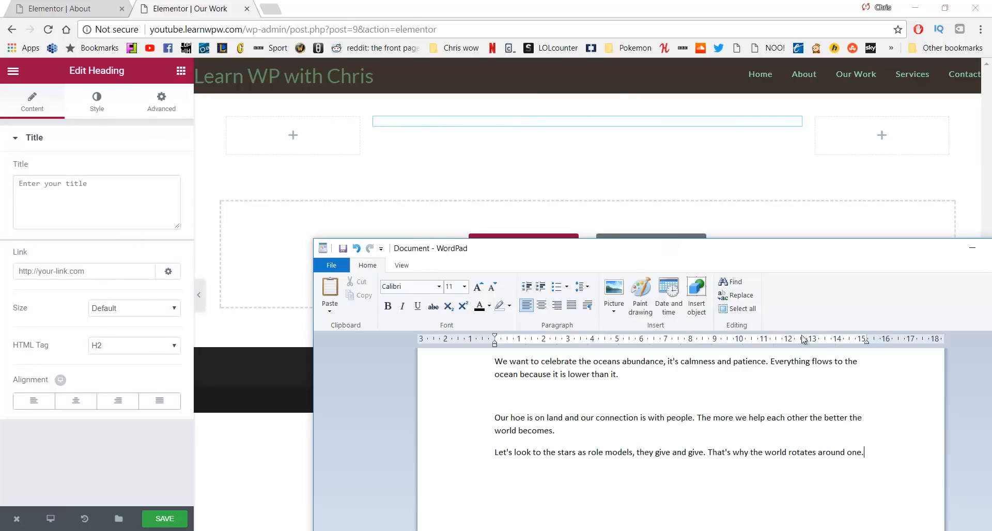
drag(728, 388, 474, 354)
key(ctrl+c)
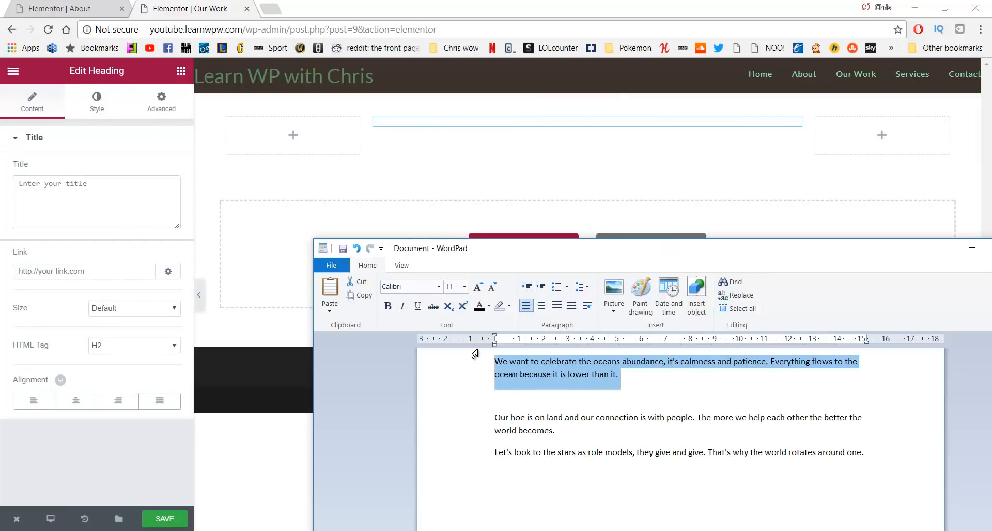
click(178, 209)
key(ctrl+v)
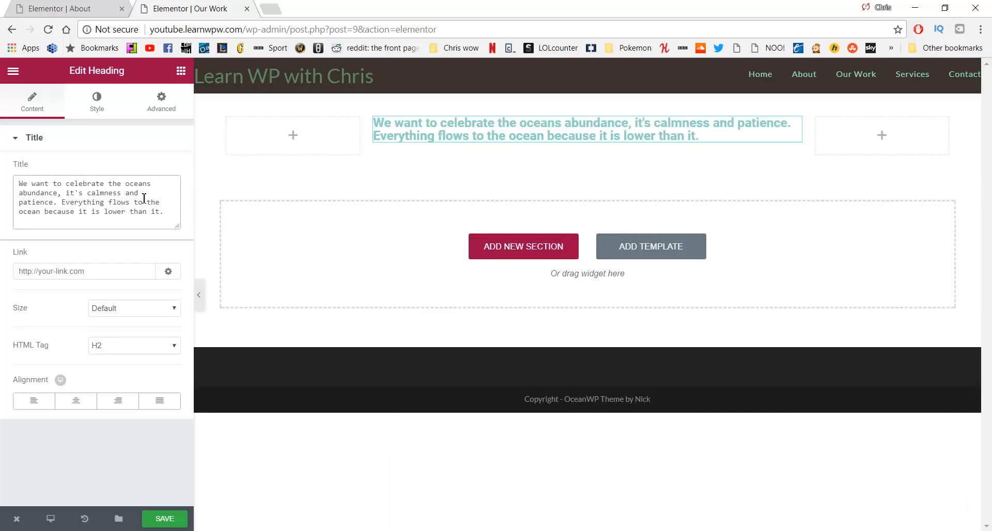
Center the heading and set its text colour to #727272
click(77, 402)
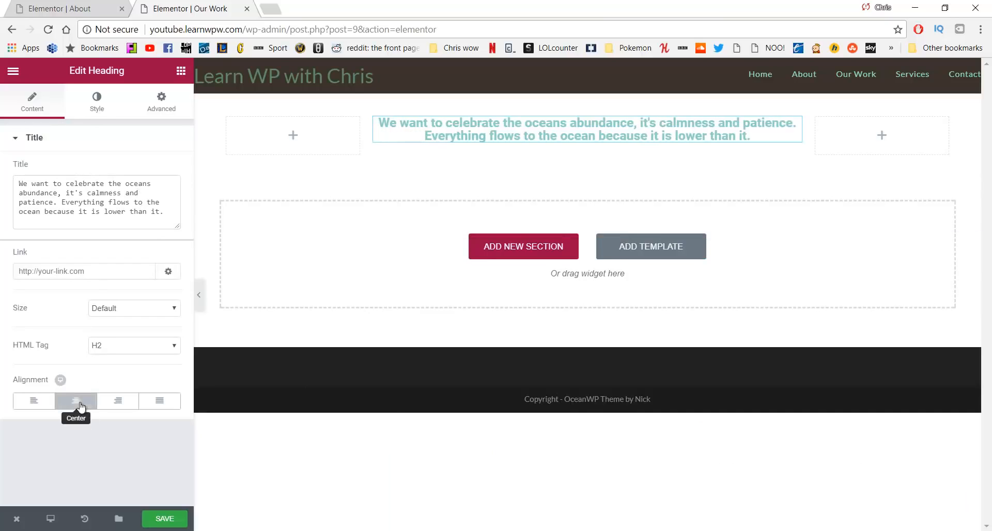
click(96, 110)
click(165, 168)
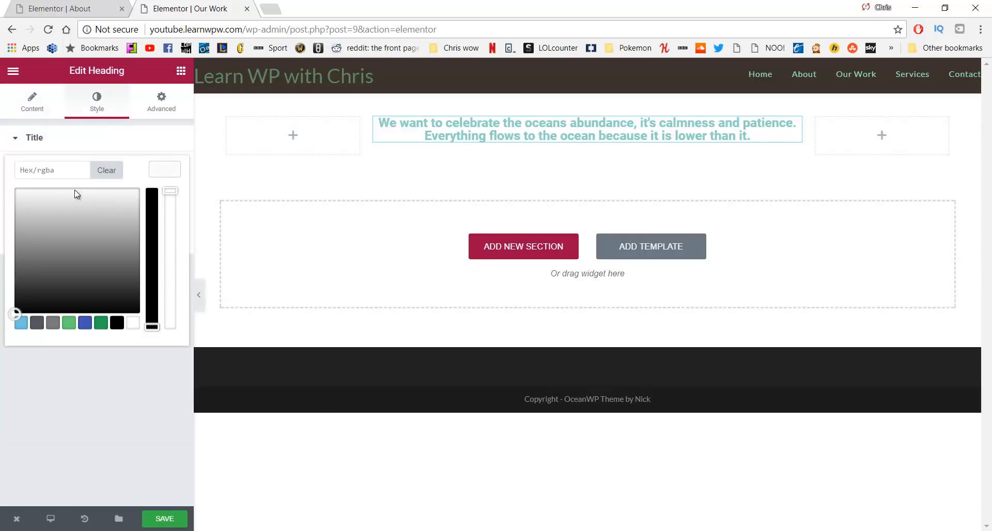
mouse_move(77, 195)
mouse_down()
mouse_move(35, 213)
mouse_move(20, 198)
mouse_up()
drag(61, 170, 1, 173)
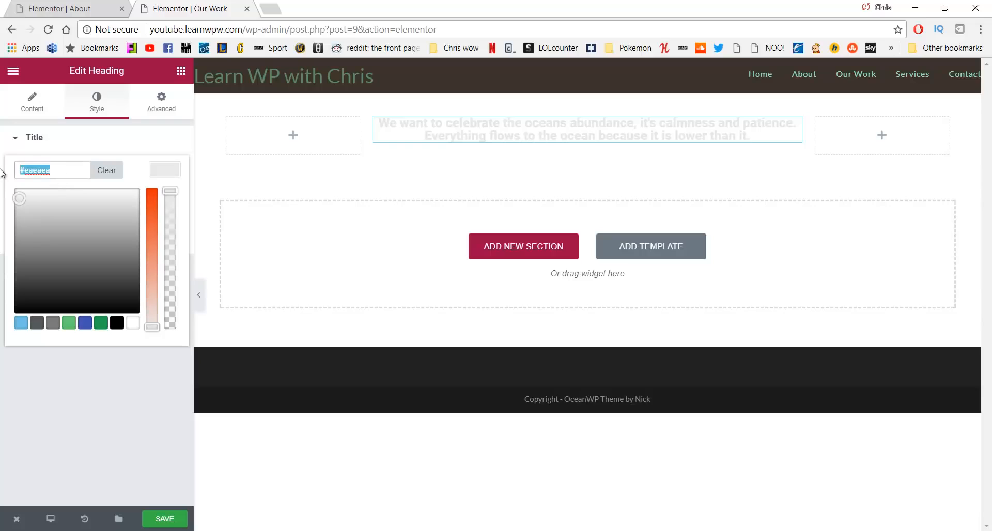
text(#727272)
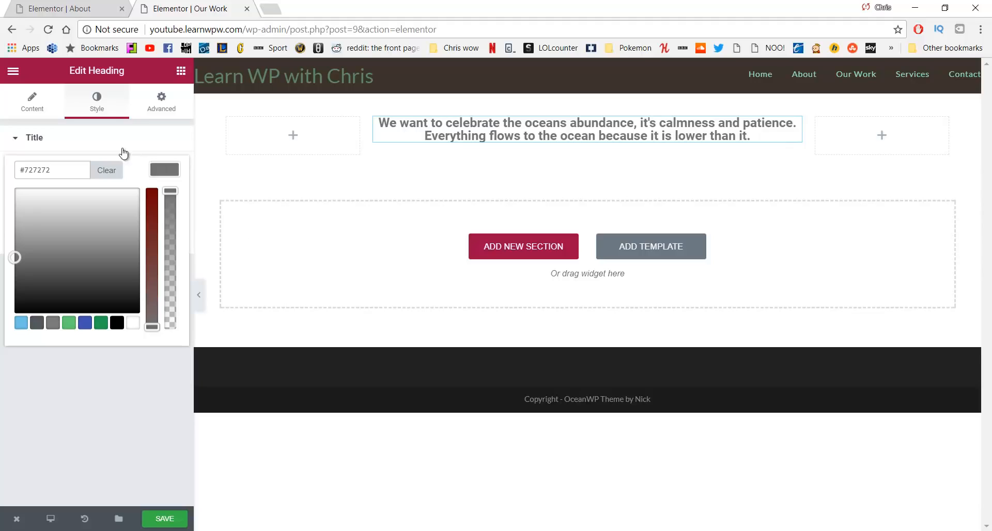
click(99, 105)
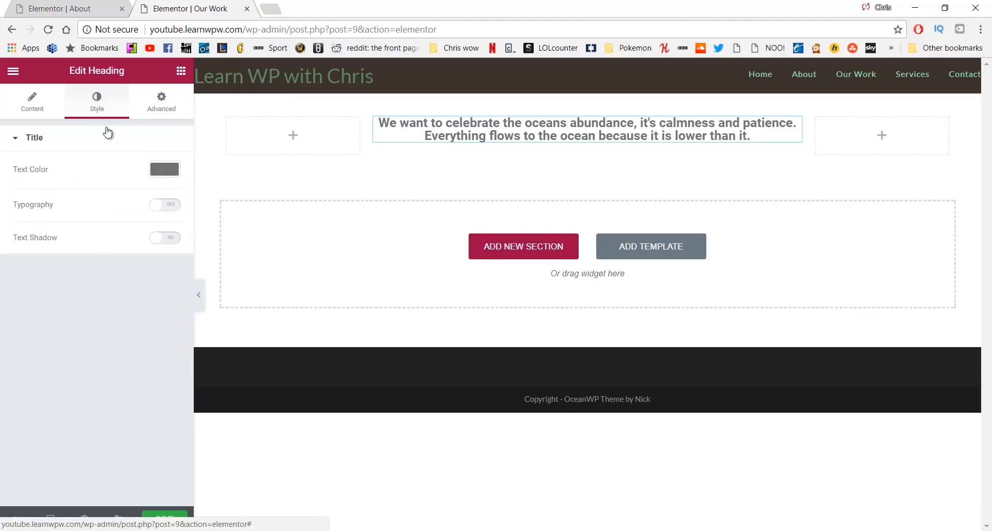
Set the heading typography to size 31, weight 300 and letter spacing 2
click(165, 209)
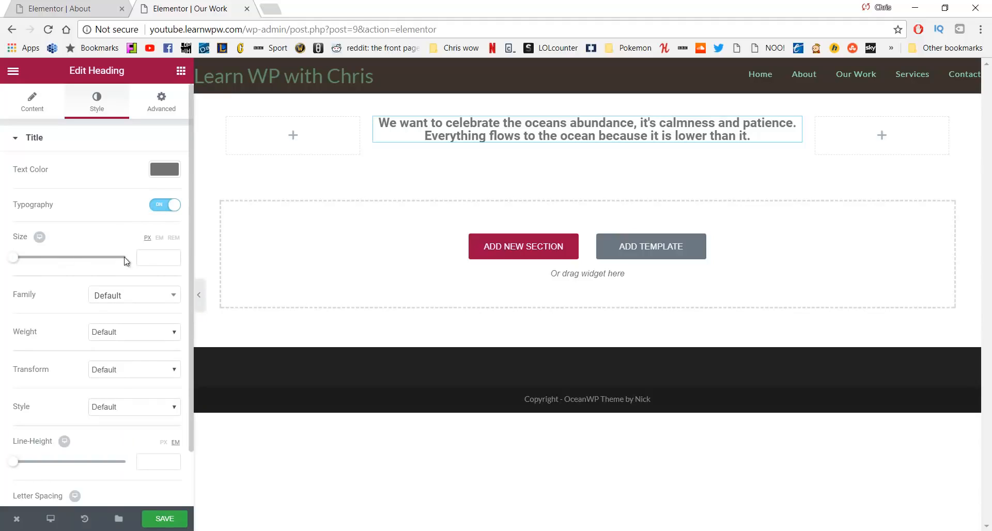
drag(16, 264, 31, 264)
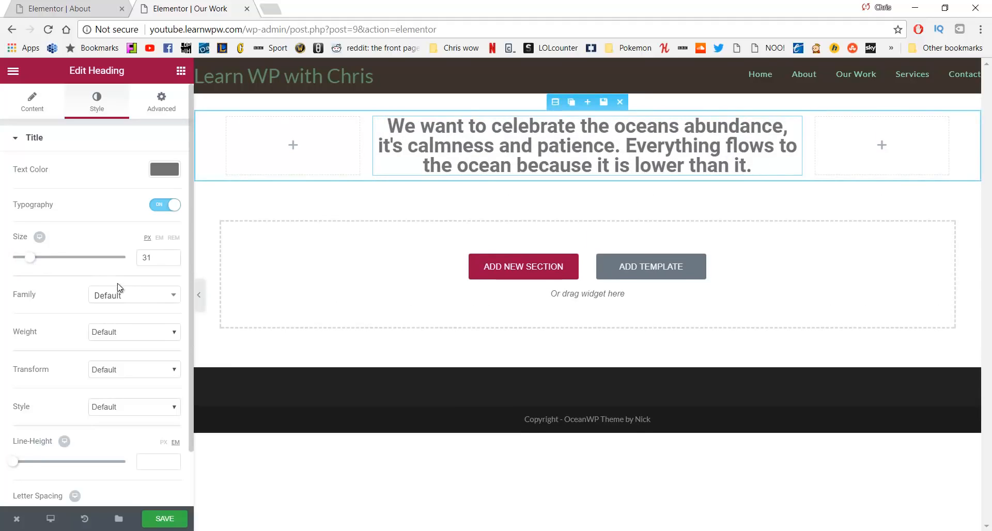
click(158, 333)
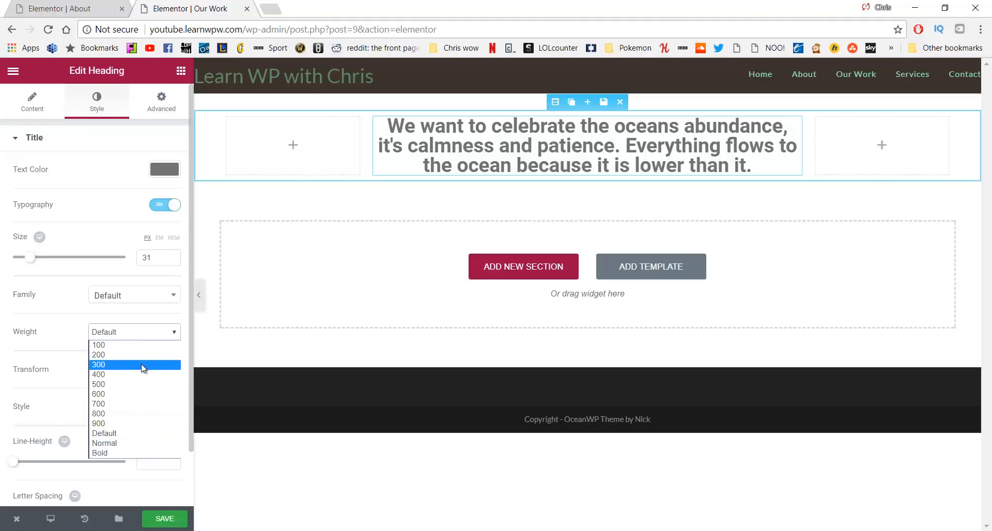
click(143, 365)
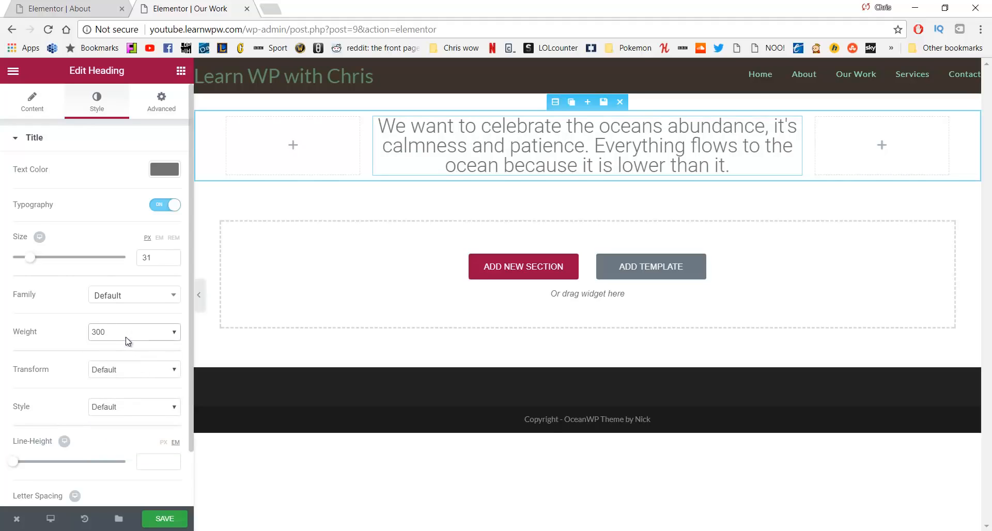
scroll(124, 317, down, 1)
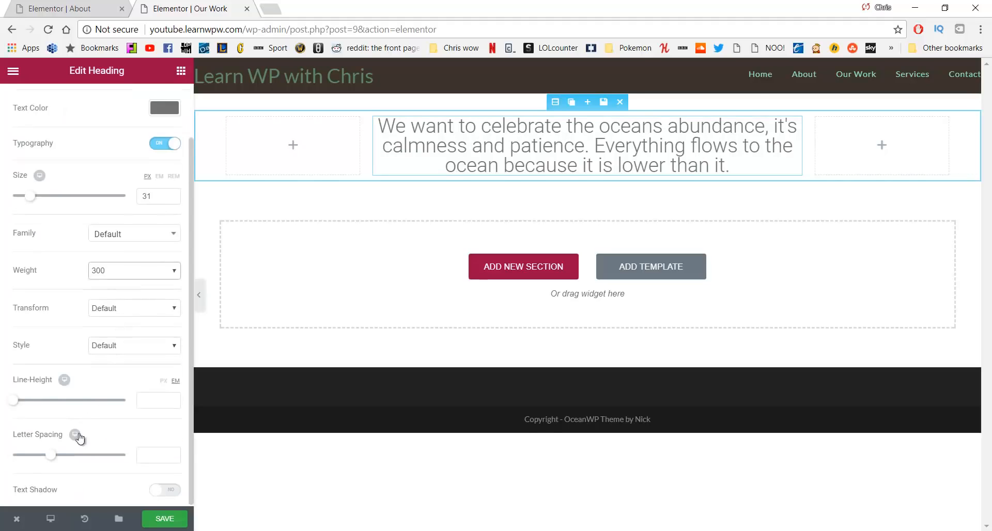
click(54, 457)
drag(54, 459, 62, 461)
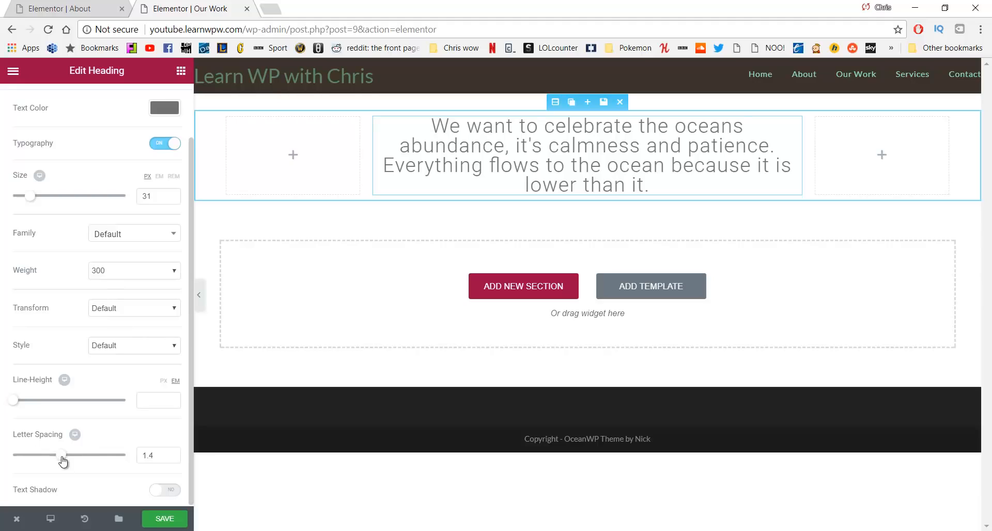
drag(61, 460, 66, 459)
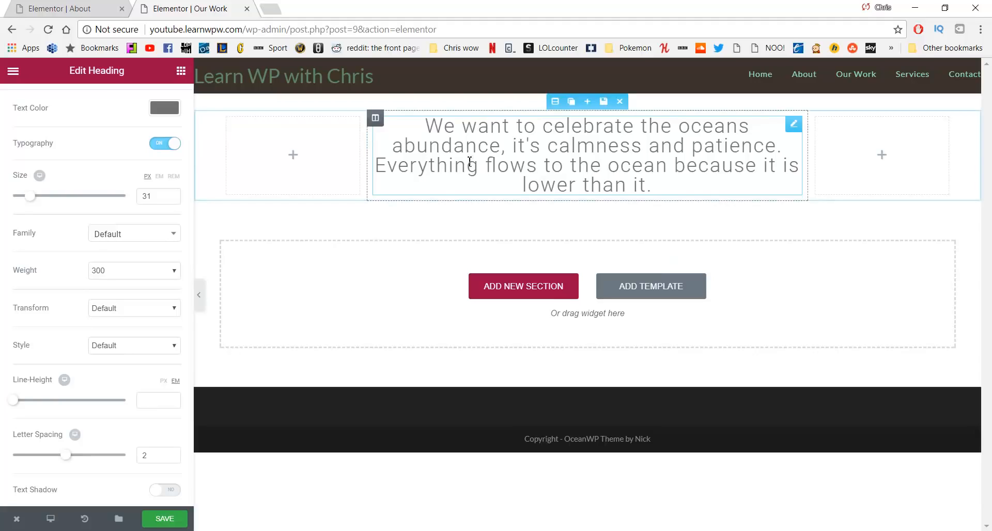
mouse_move(569, 107)
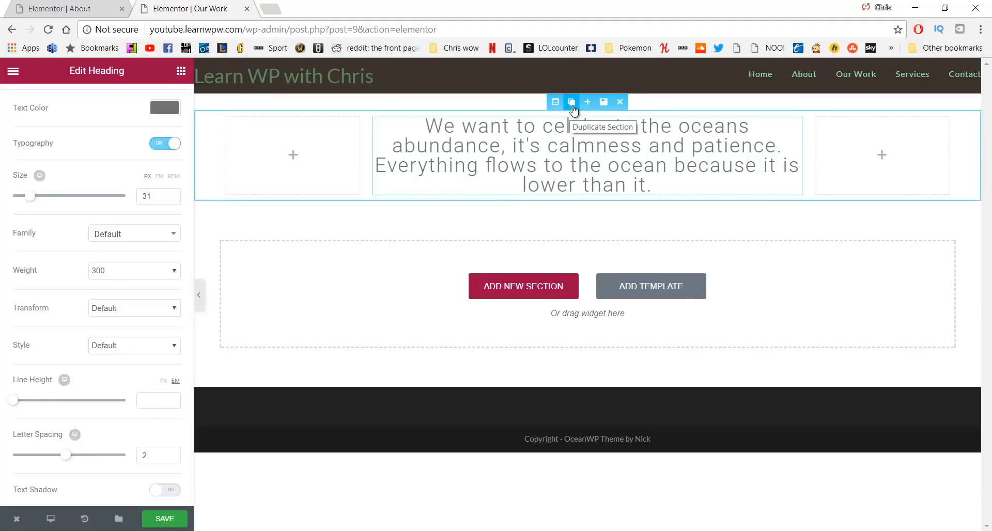
Duplicate the heading section twice and make the second heading the 'Our home is on land…' paragraph, fixing 'hoe' to 'home'
click(572, 103)
click(572, 103)
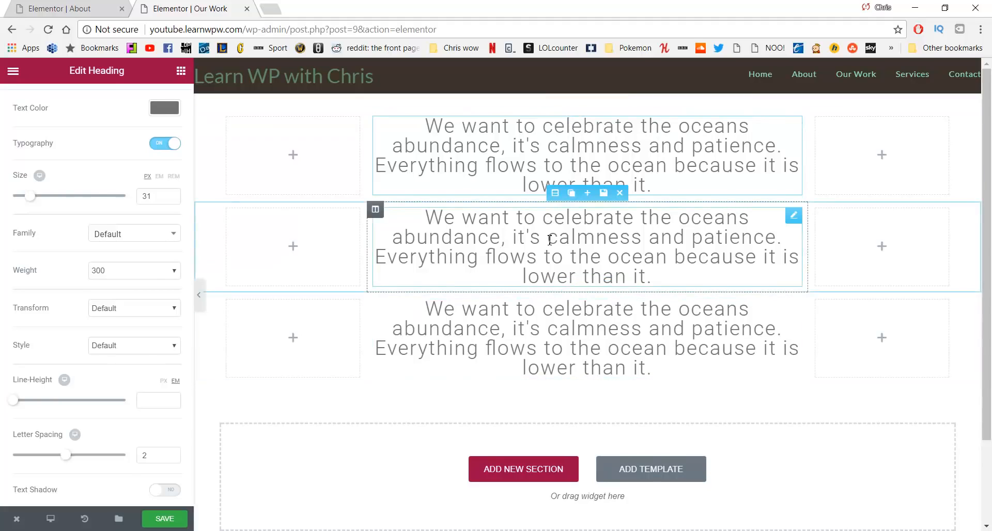
click(490, 277)
key(alt+Tab)
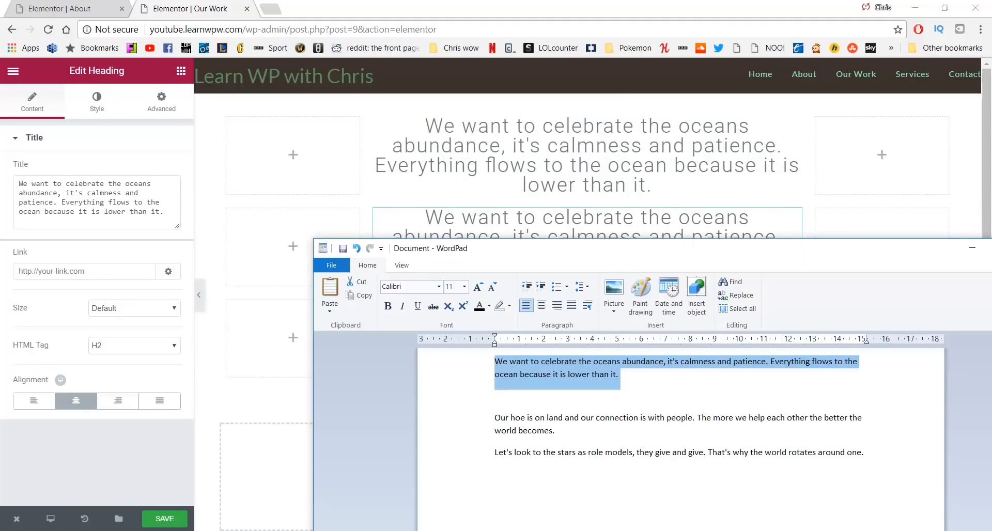
drag(556, 432, 481, 426)
key(ctrl+c)
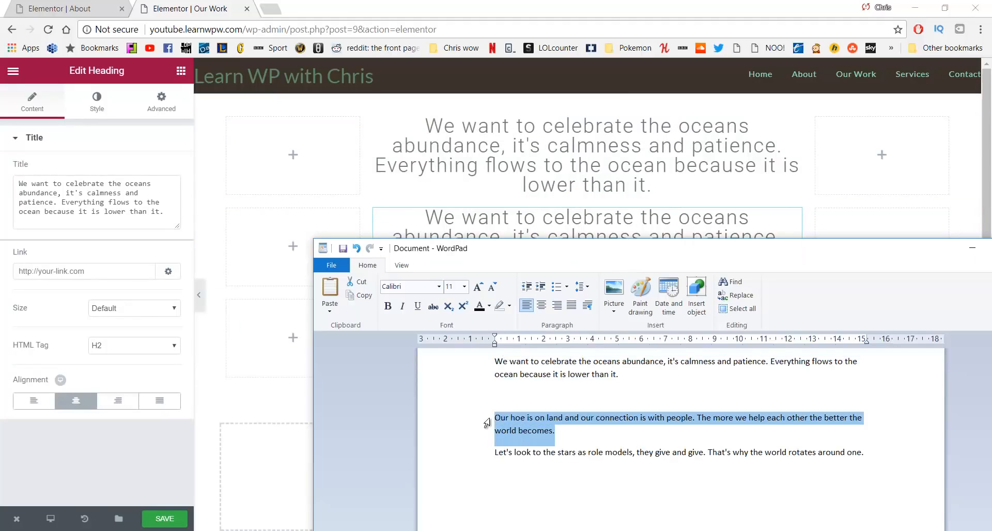
click(138, 212)
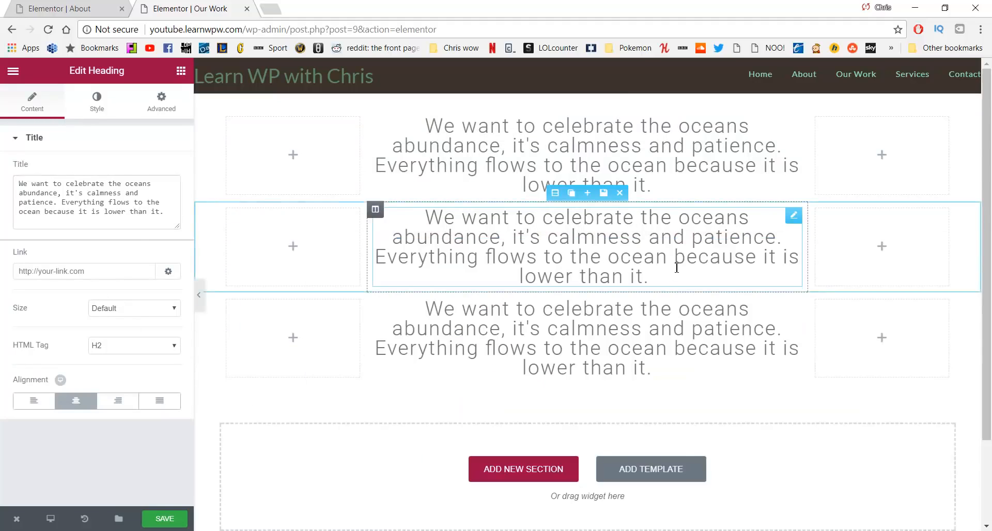
drag(166, 214, 6, 179)
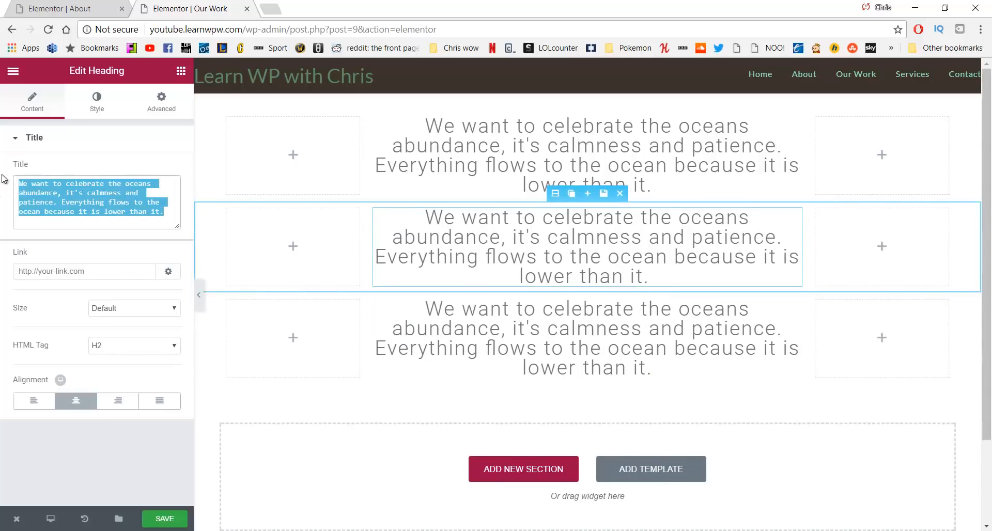
key(ctrl+v)
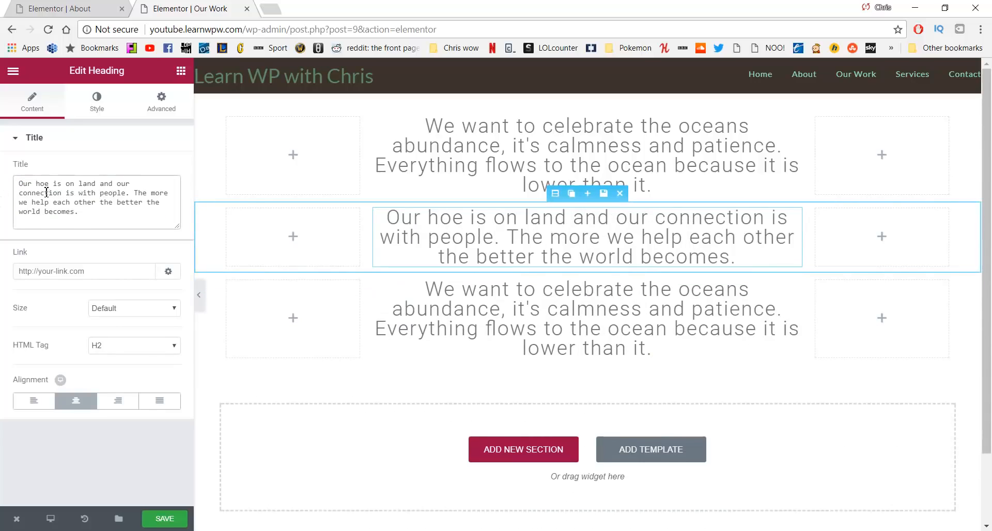
click(44, 183)
text(m)
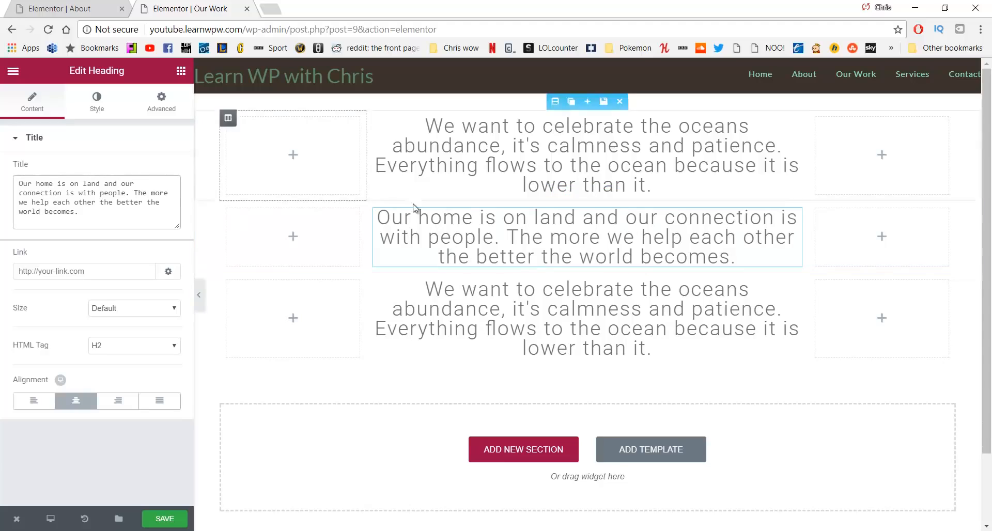
Replace the third heading's text with the 'Let's look to the stars…' paragraph
key(alt+Tab)
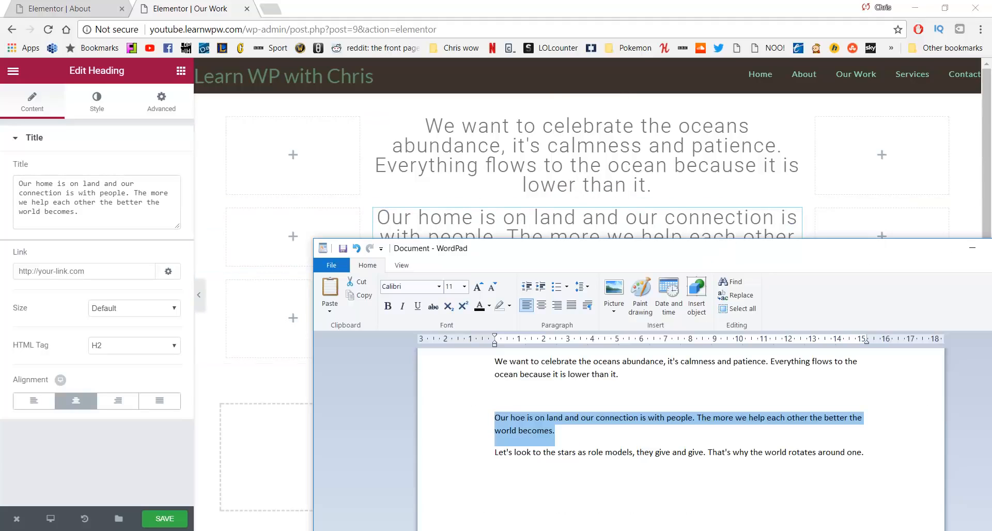
click(723, 458)
drag(879, 454, 490, 452)
key(ctrl+c)
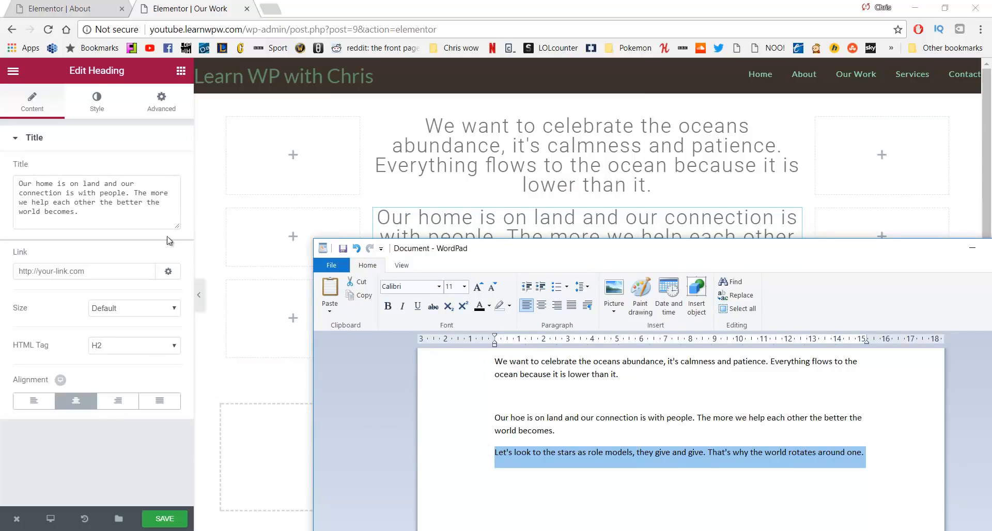
key(alt+Tab)
click(516, 327)
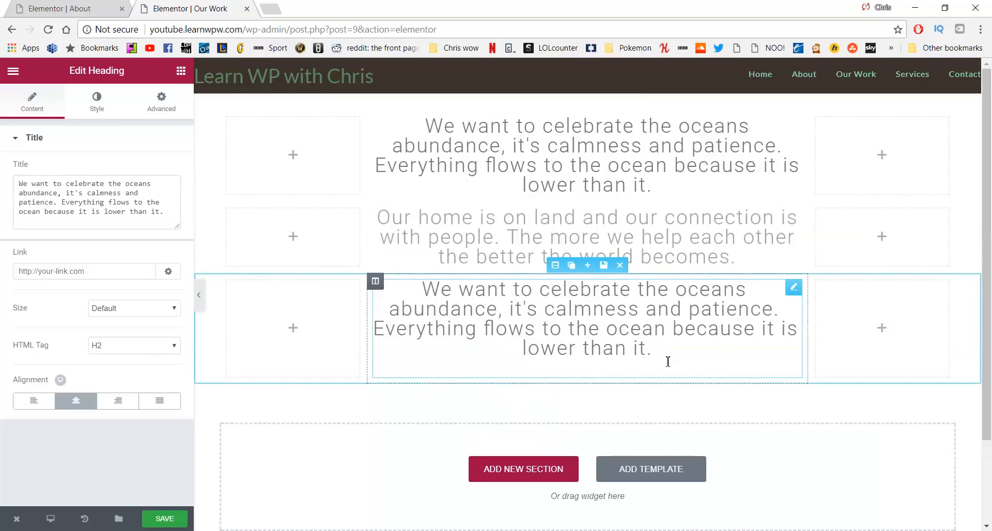
drag(668, 362, 392, 287)
key(BackSpace)
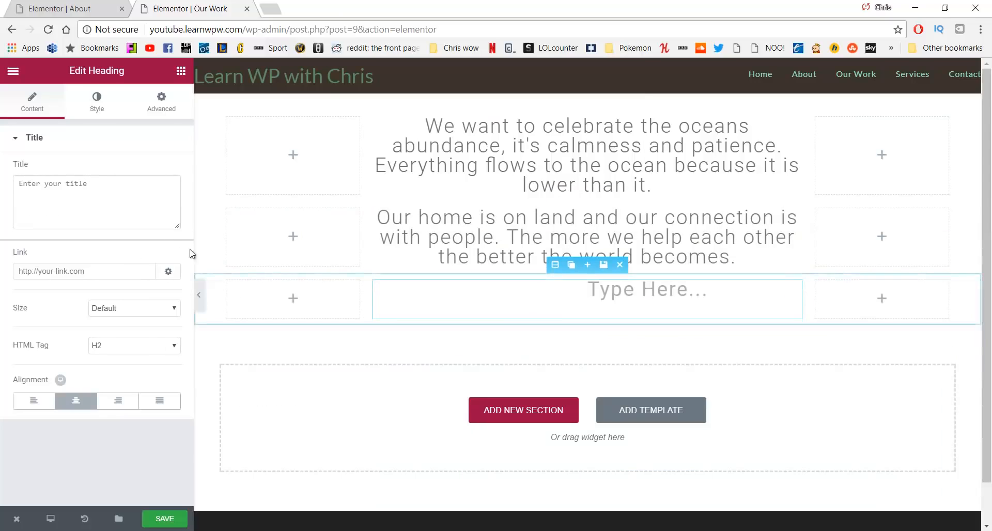
key(ctrl+v)
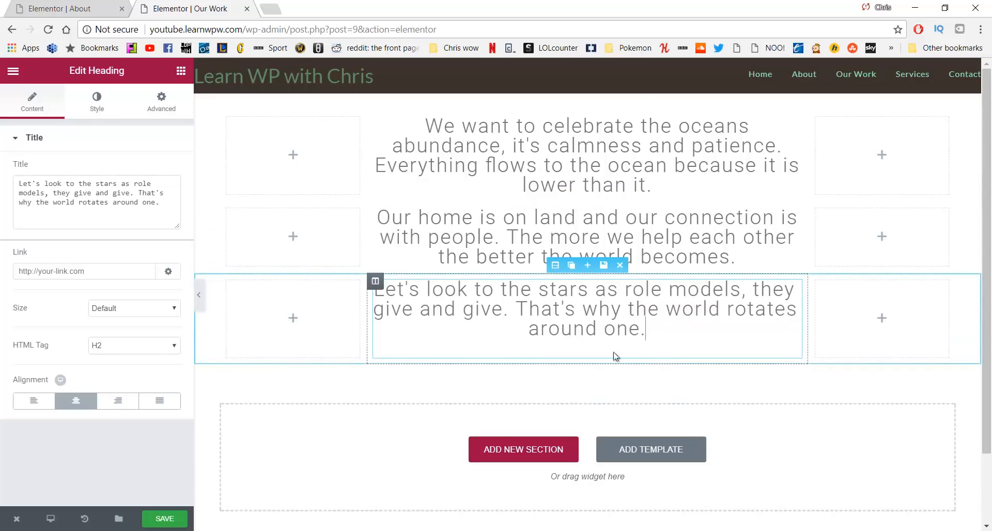
click(269, 199)
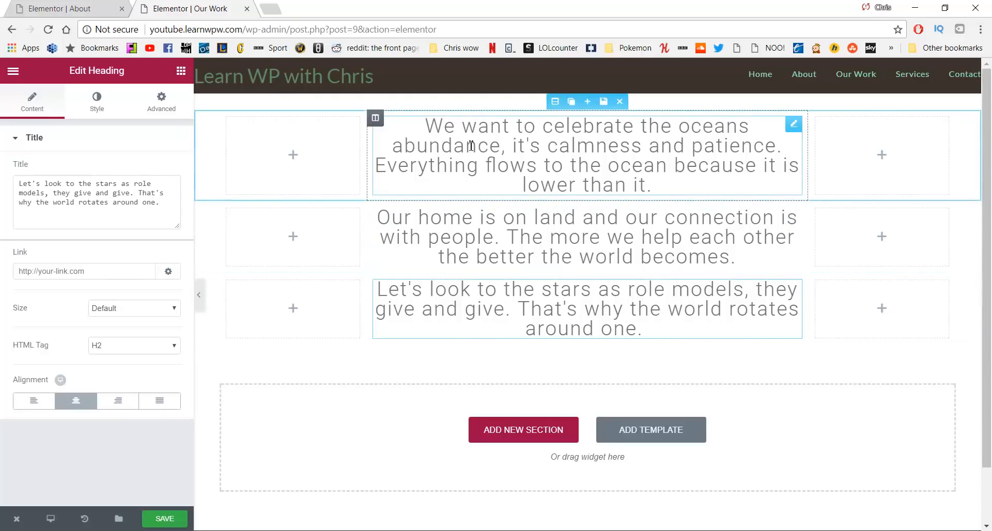
click(525, 126)
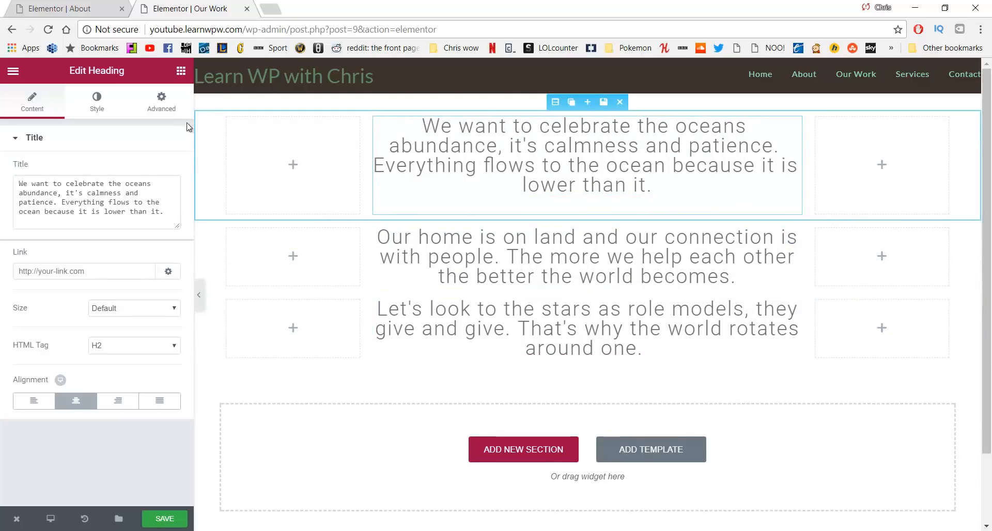
Give the first heading unlinked margins of 150 px top and 150 px bottom
click(162, 102)
click(173, 192)
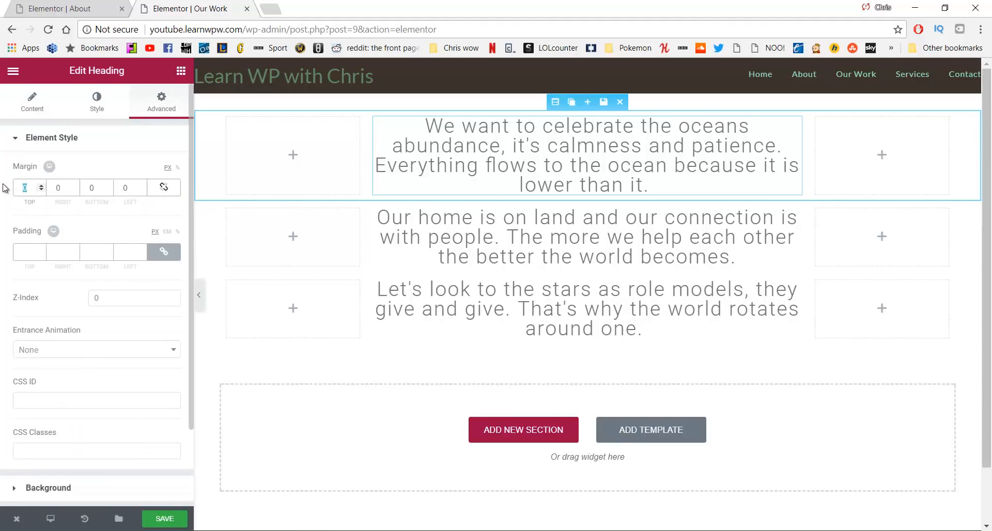
text(150)
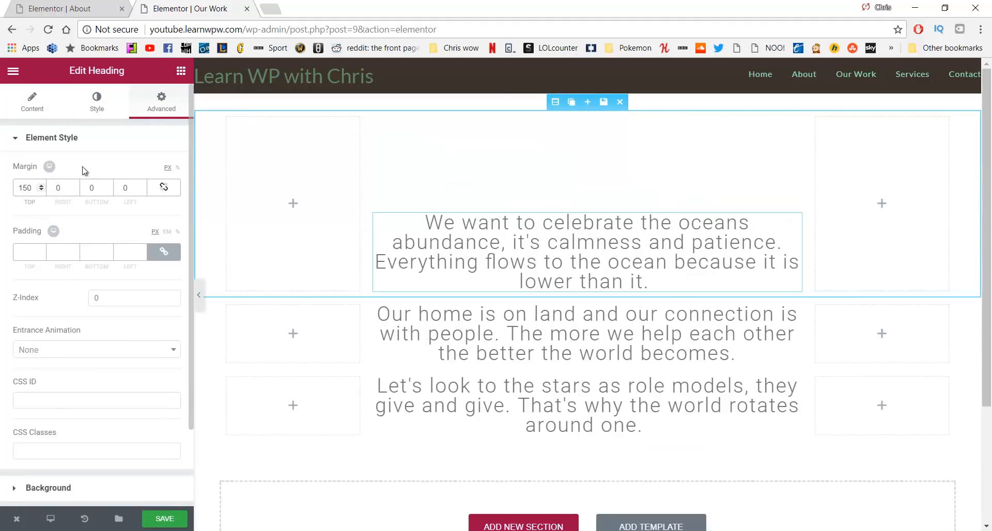
click(80, 188)
text(150)
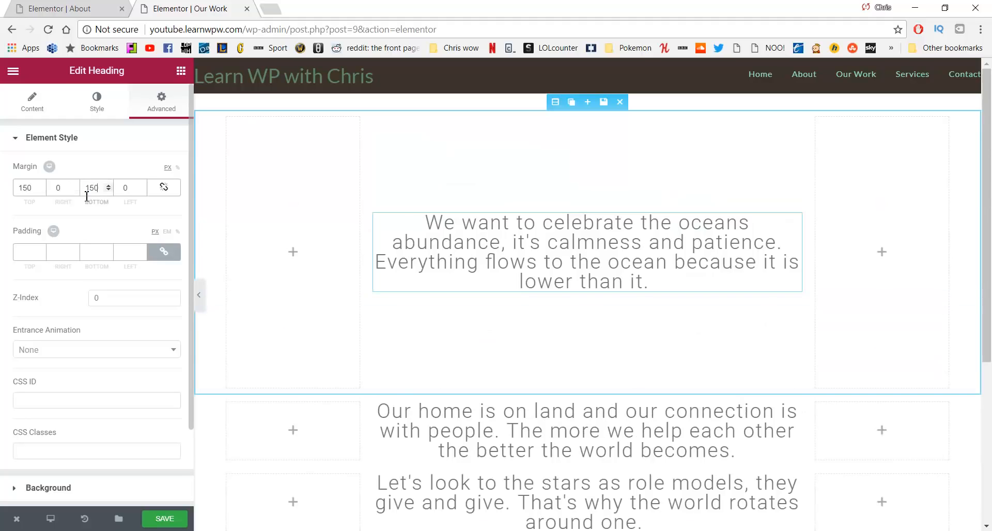
scroll(464, 248, down, 3)
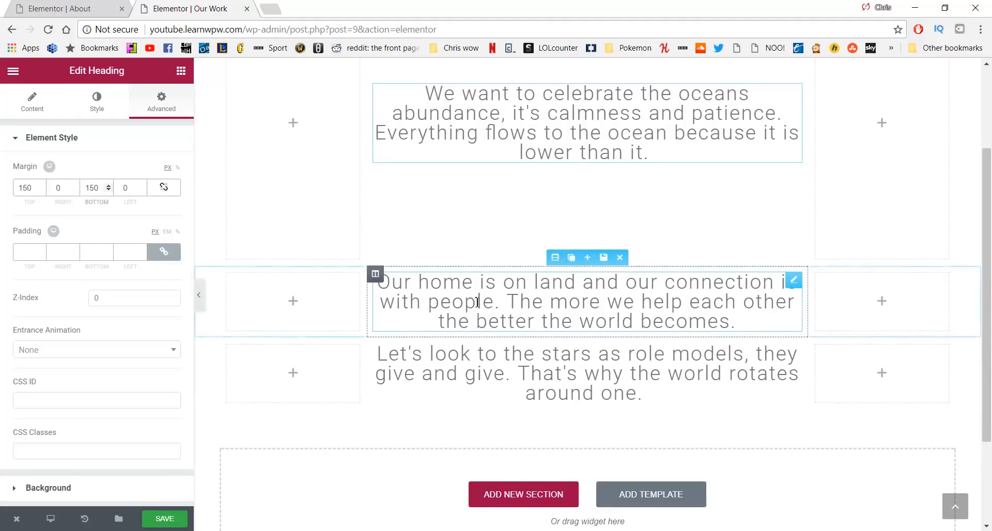
Give the second and third headings the same 150 px top and bottom margins
click(560, 281)
click(162, 106)
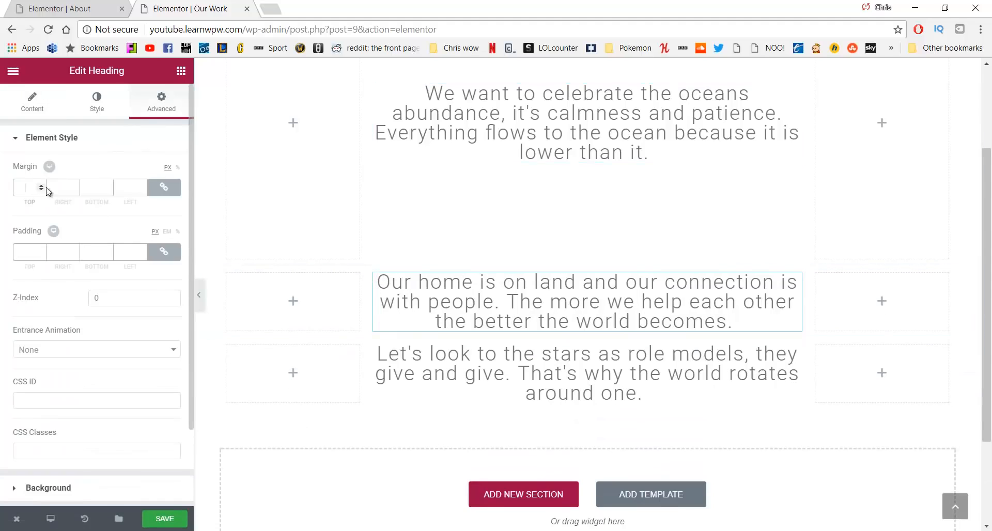
click(164, 187)
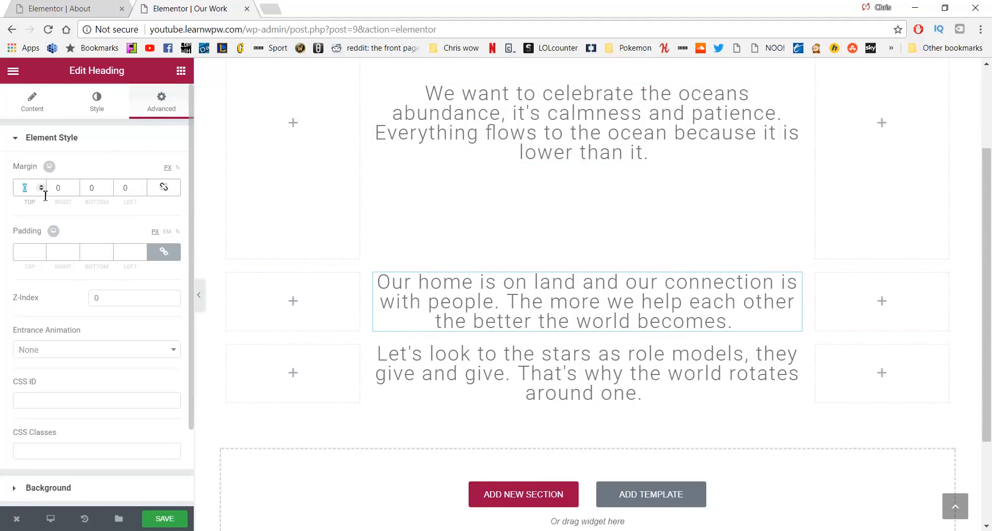
text(150)
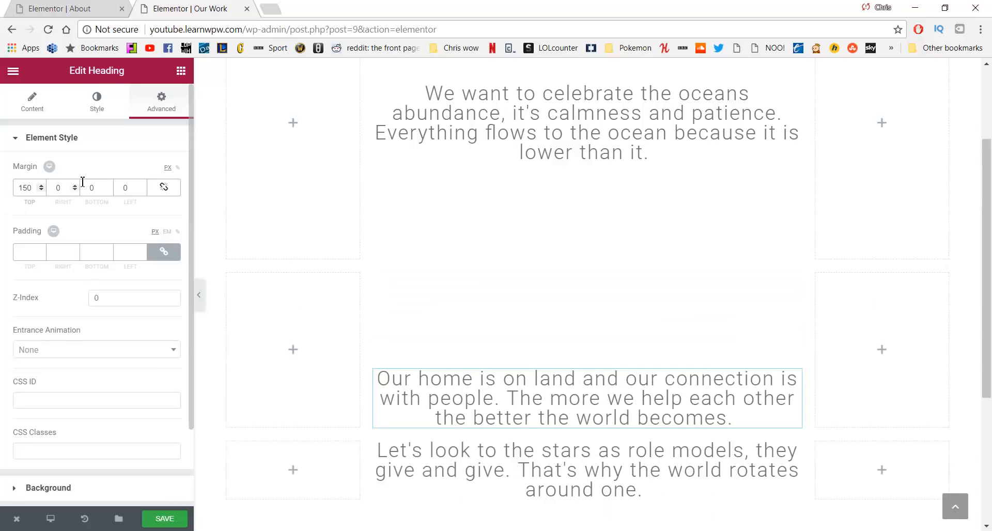
text(150)
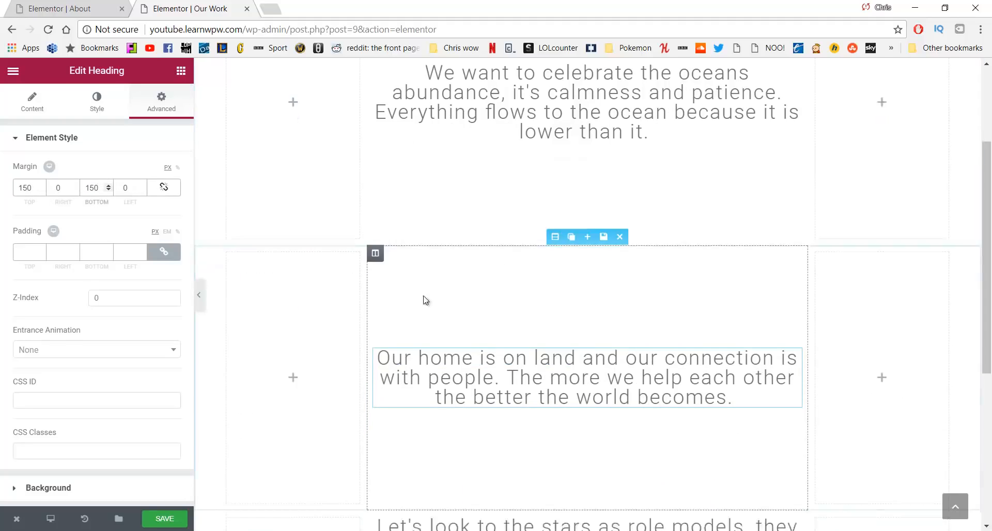
scroll(498, 315, down, 4)
click(498, 316)
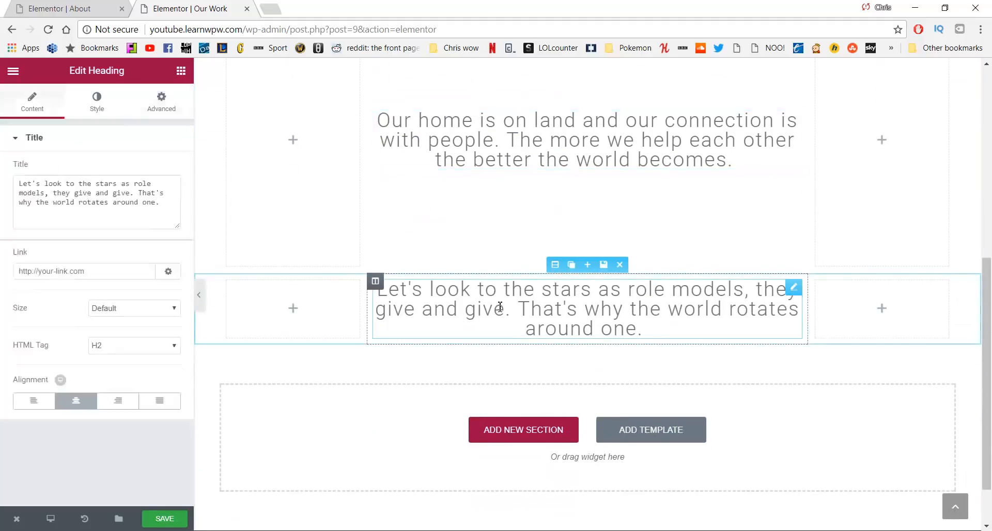
click(162, 97)
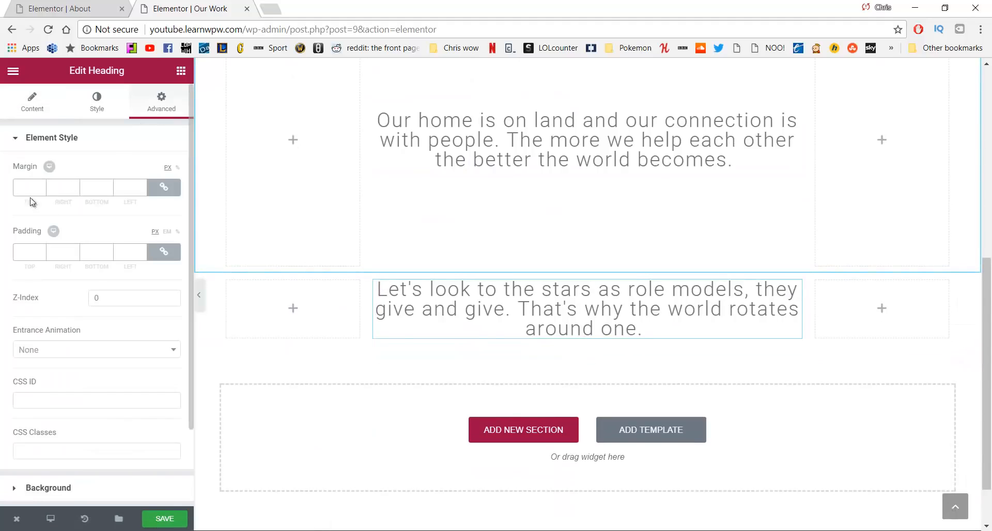
click(163, 187)
text(150)
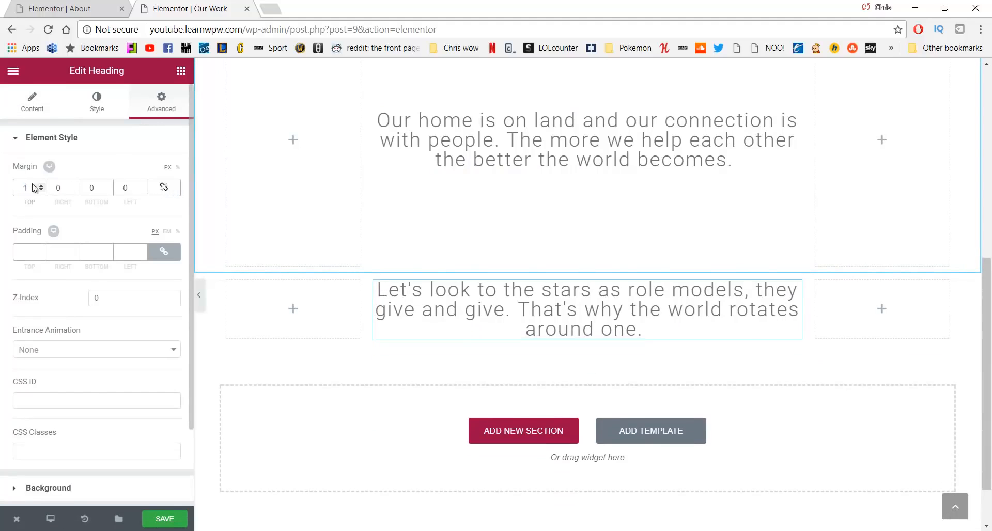
text(150)
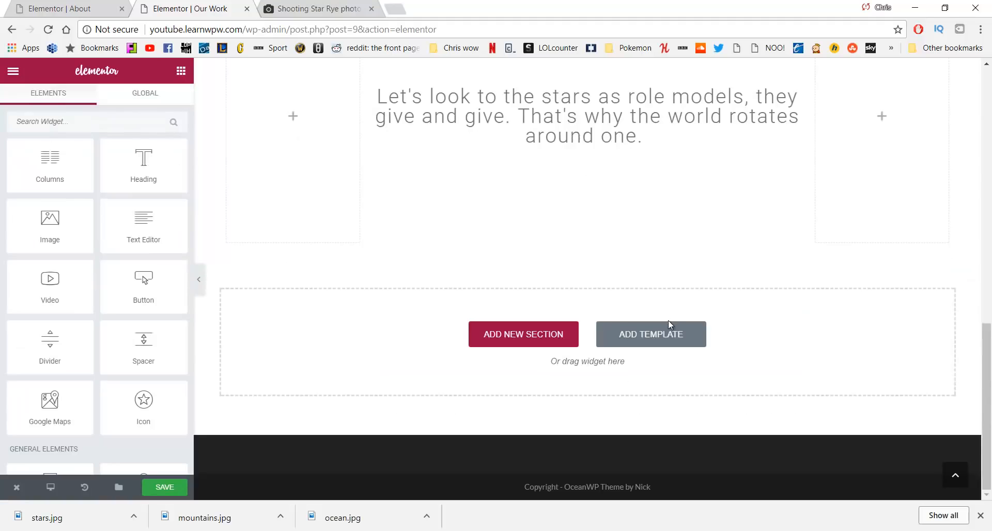
scroll(669, 323, up, 4)
Add a one-column section below the stars heading holding a 400 px spacer
scroll(670, 322, down, 3)
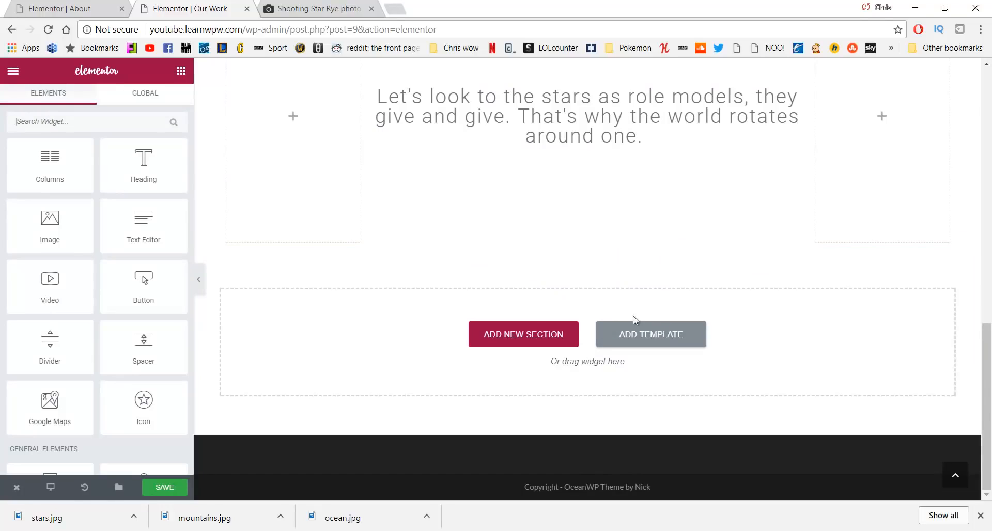
click(540, 332)
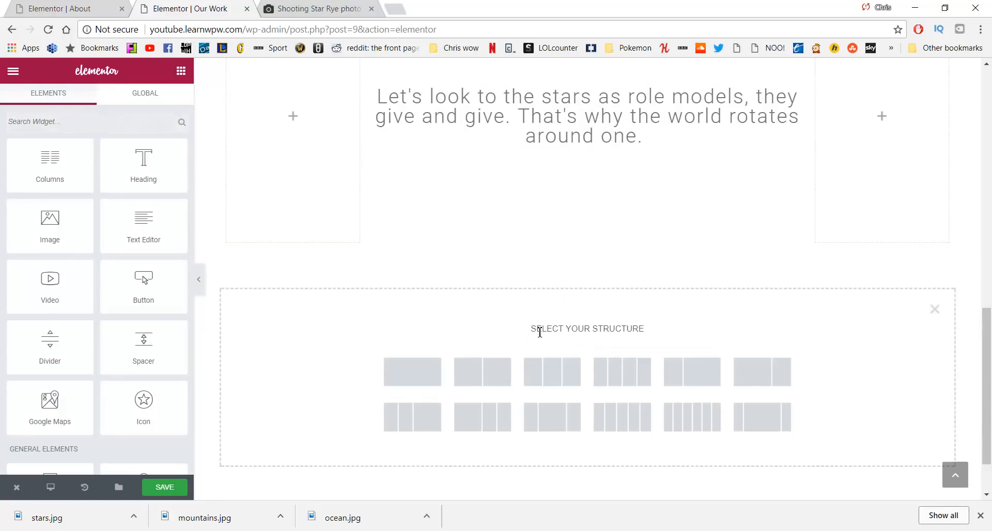
click(429, 380)
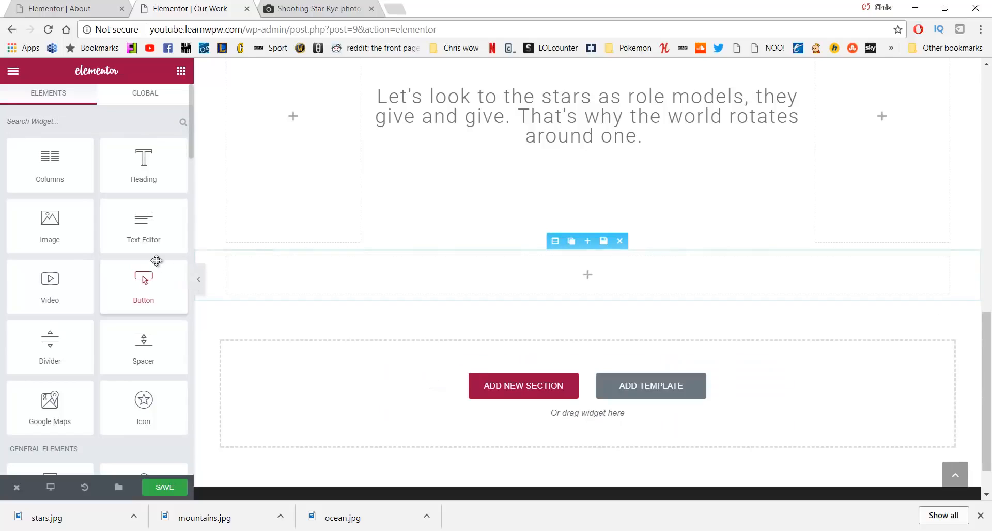
drag(145, 337, 441, 272)
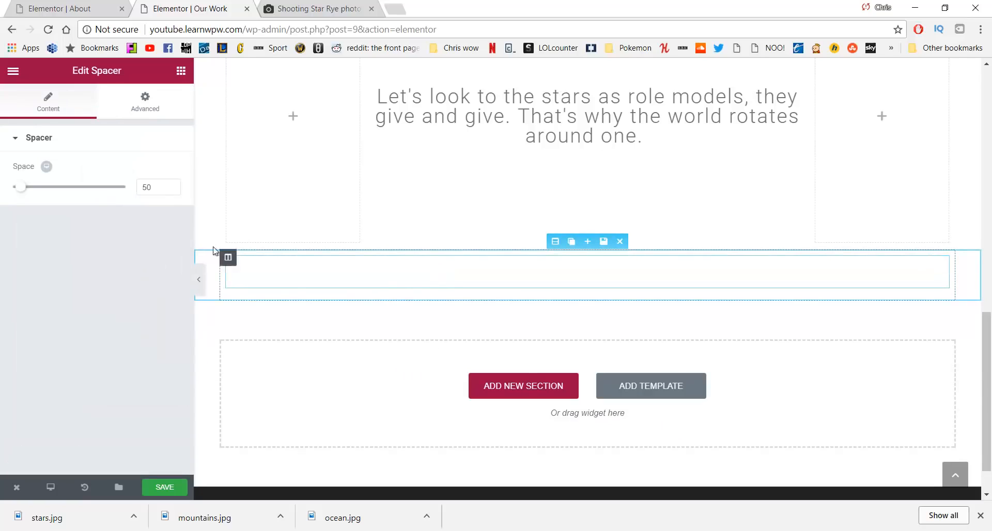
text(400)
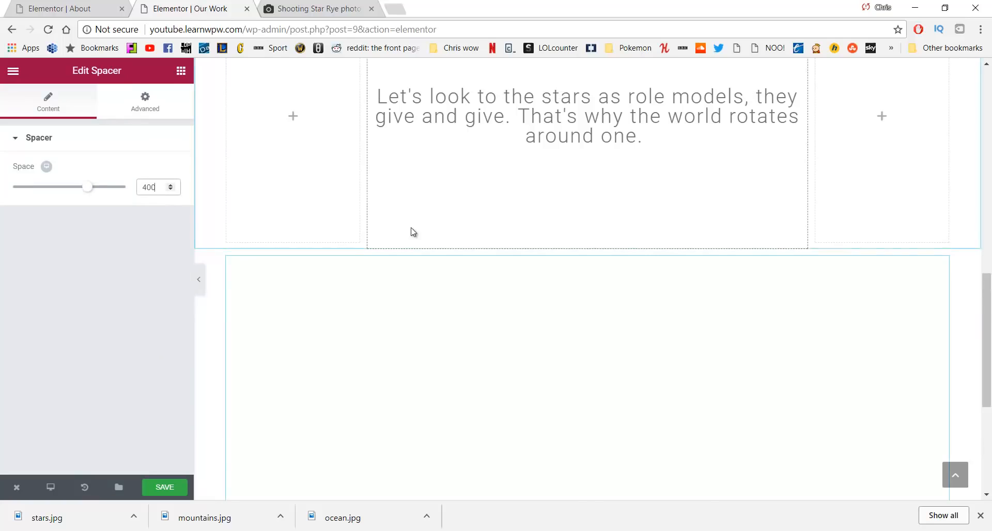
scroll(582, 203, down, 3)
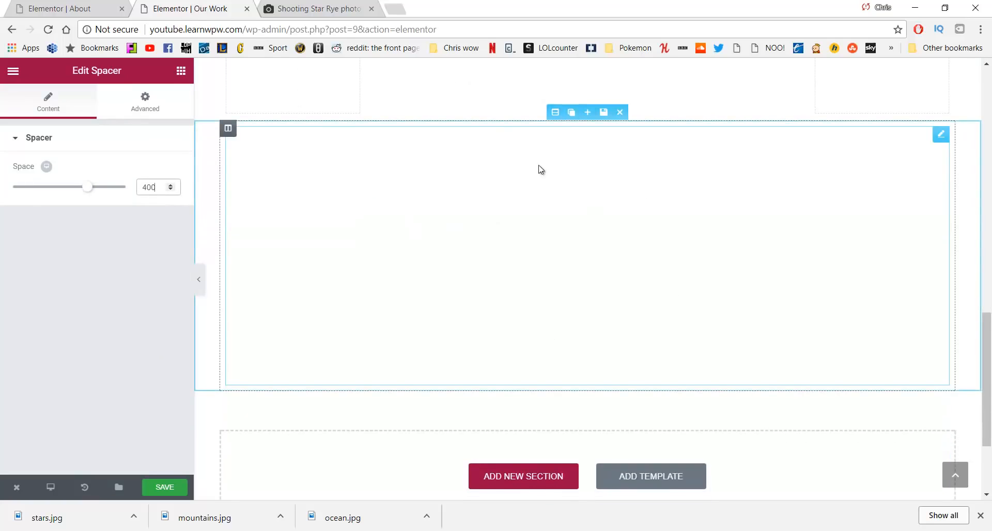
Set the spacer section's classic background image to ocean.jpg
click(556, 114)
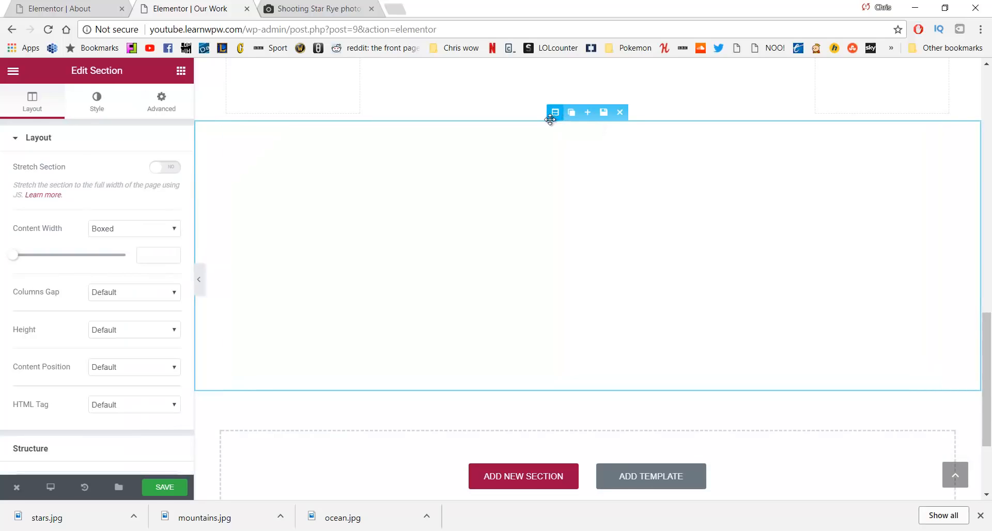
click(99, 103)
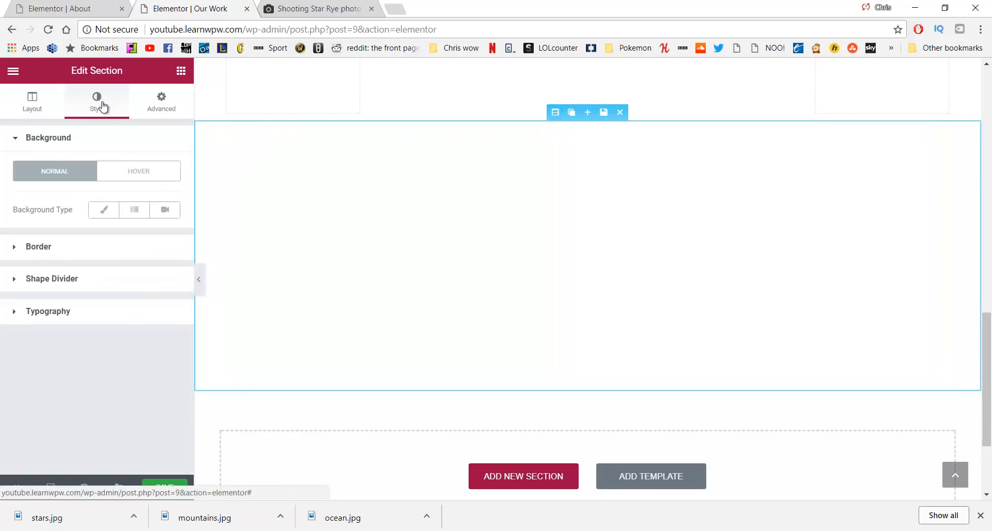
click(105, 213)
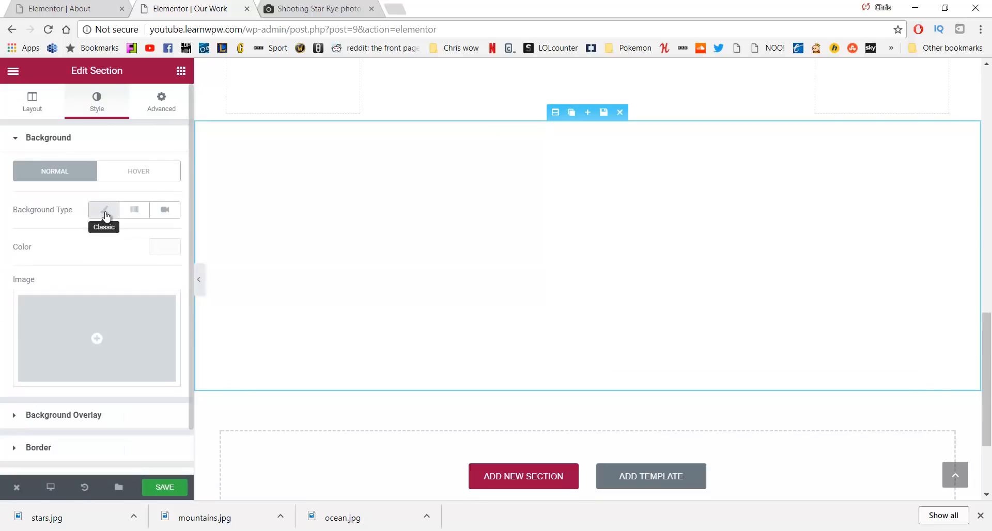
click(96, 329)
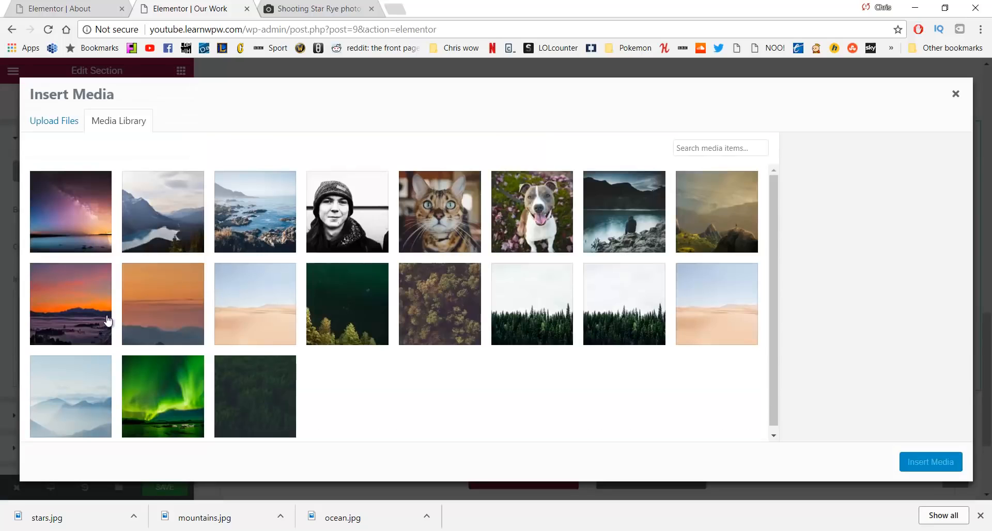
click(239, 206)
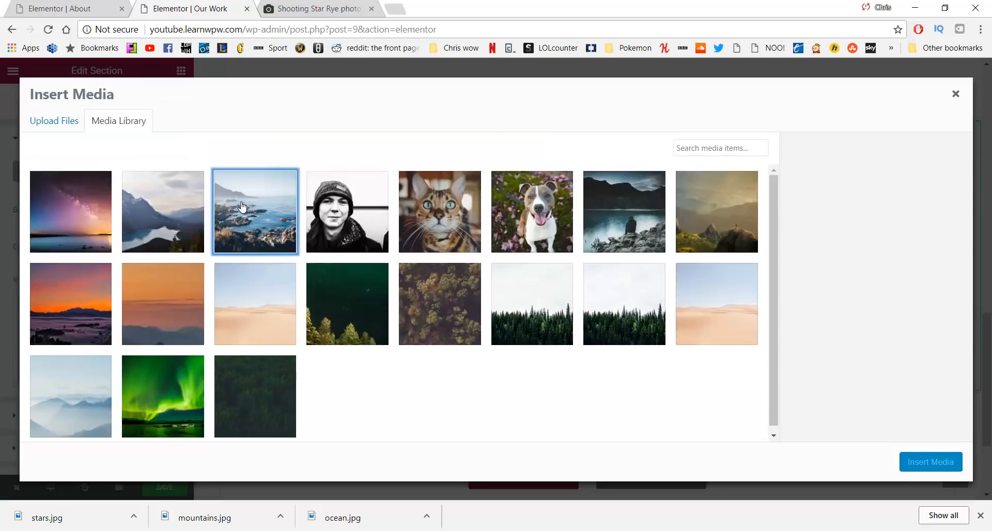
click(907, 462)
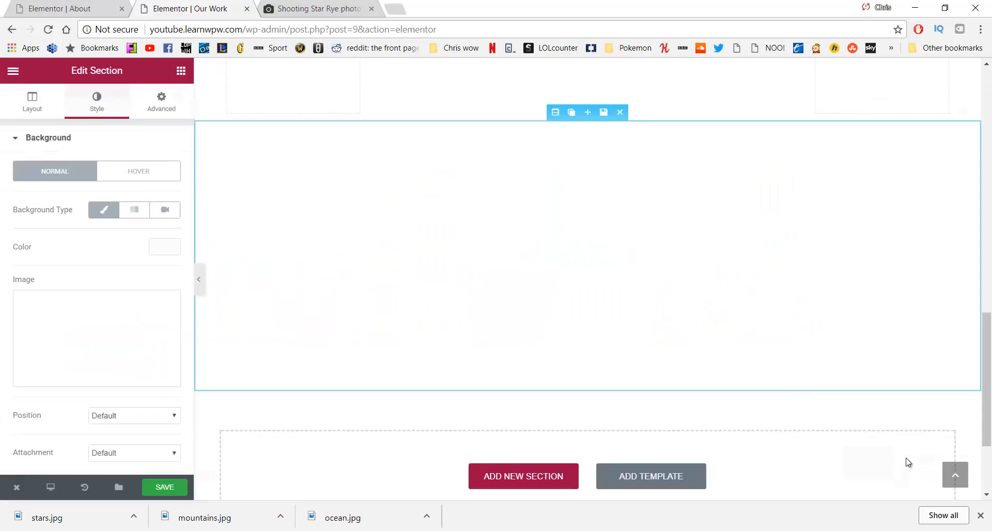
Position the ocean background at Center Center and size it to Cover
scroll(85, 278, down, 3)
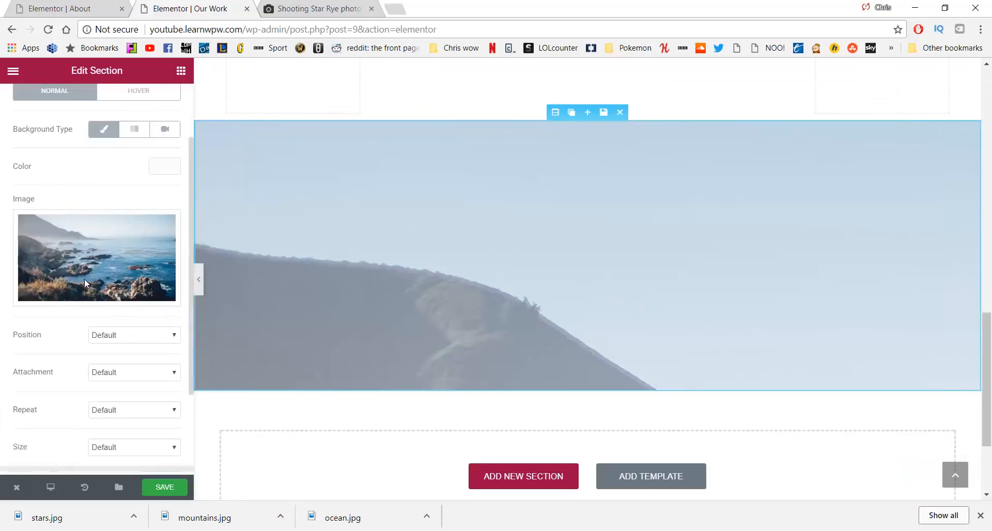
click(123, 255)
click(115, 319)
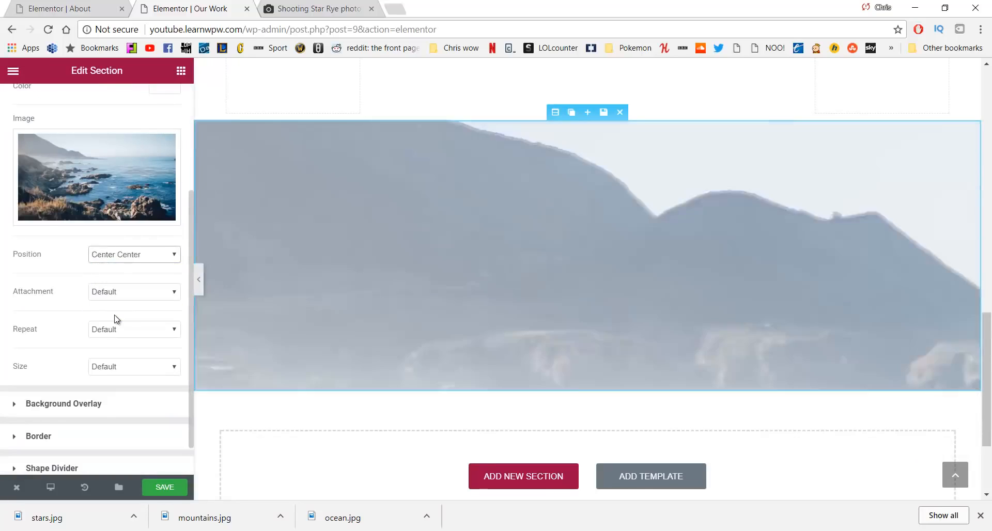
click(127, 367)
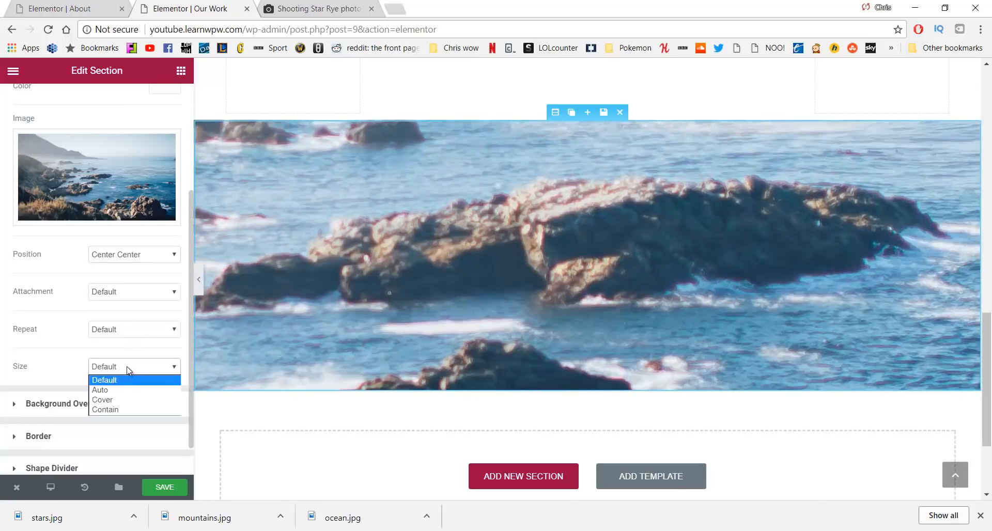
click(128, 397)
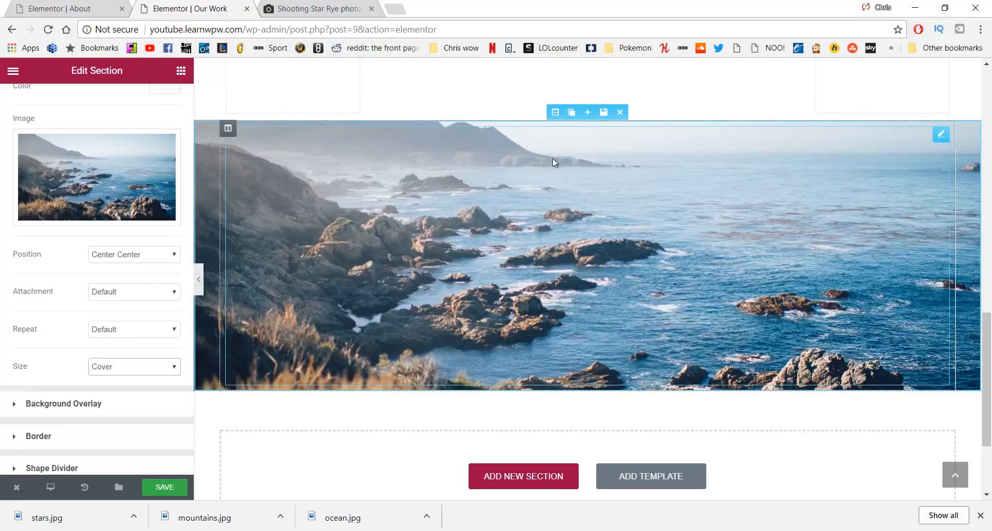
scroll(513, 274, down, 1)
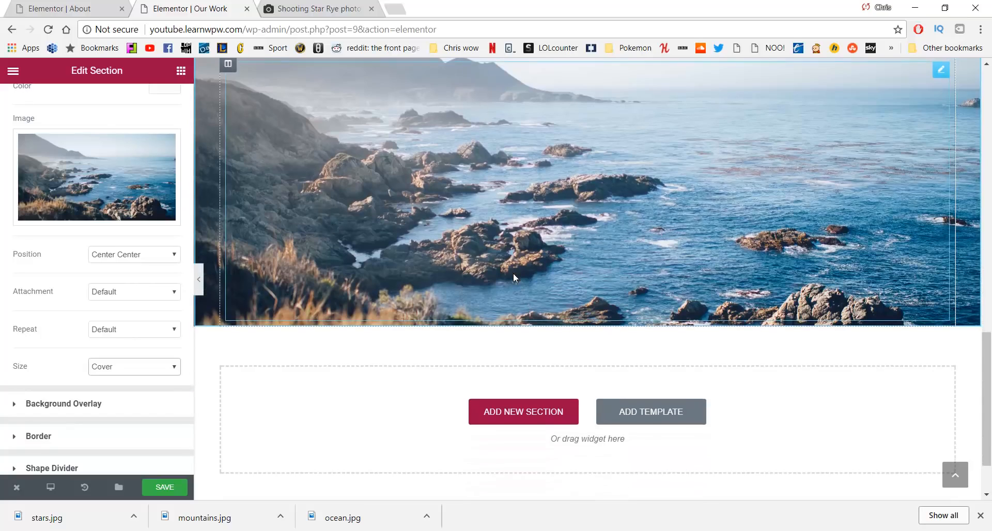
scroll(513, 273, up, 2)
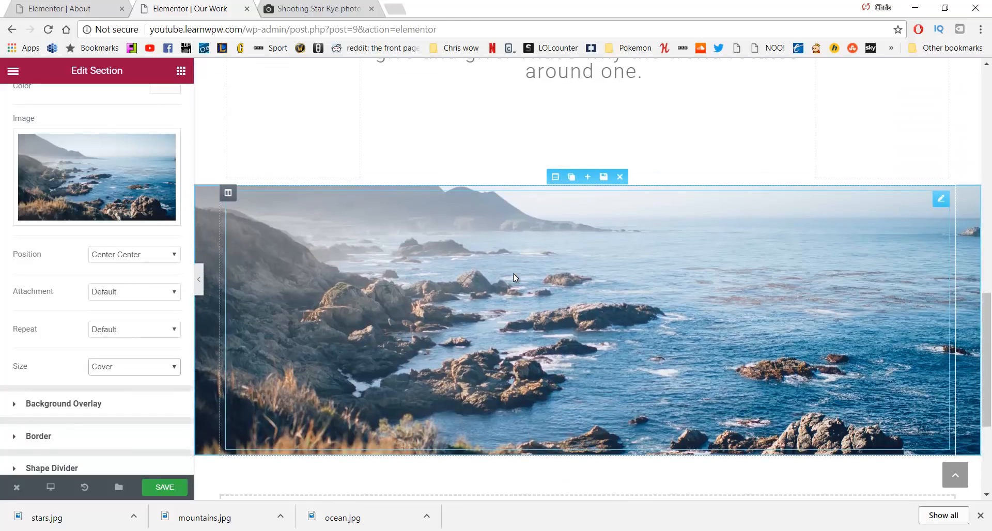
Duplicate the ocean section and change the copy's background image to mountains.jpg
click(570, 178)
scroll(568, 289, down, 2)
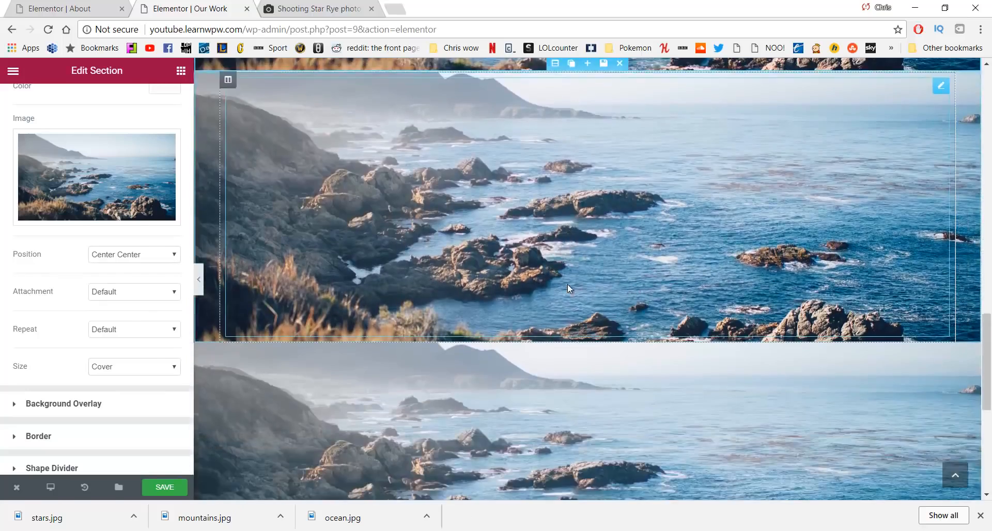
scroll(566, 283, down, 5)
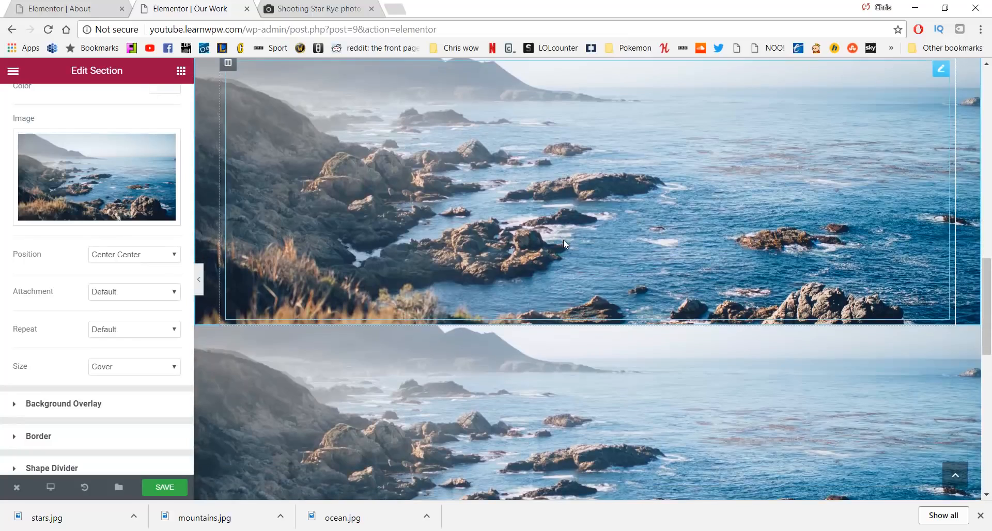
scroll(563, 243, down, 1)
click(555, 254)
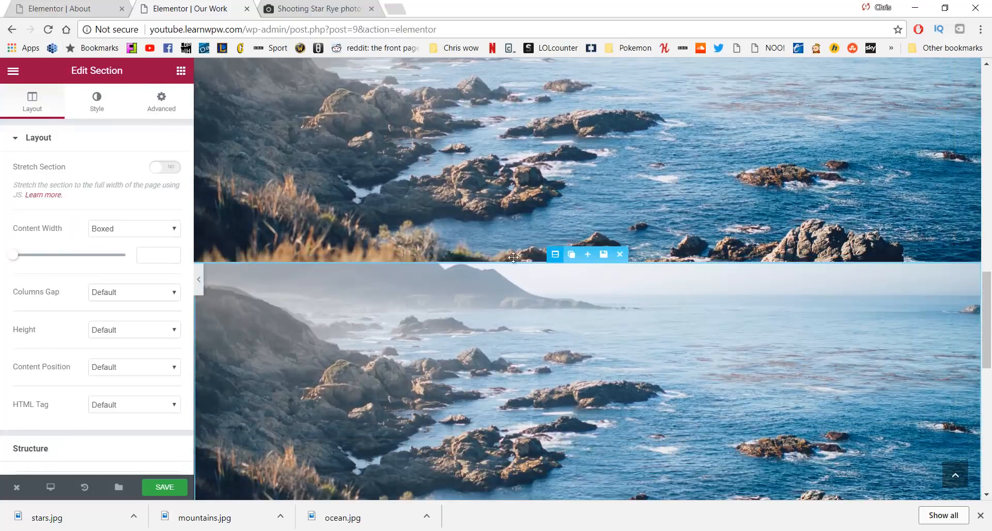
click(96, 103)
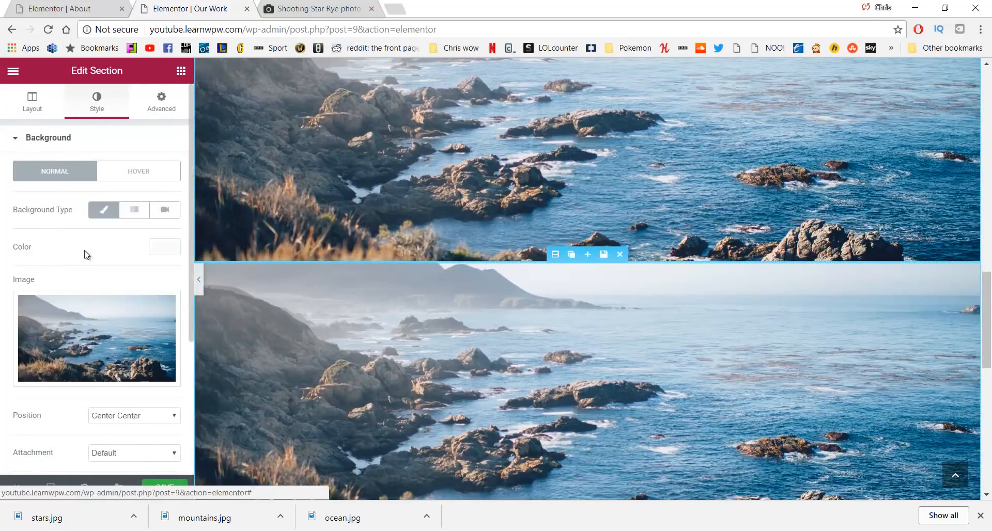
click(106, 341)
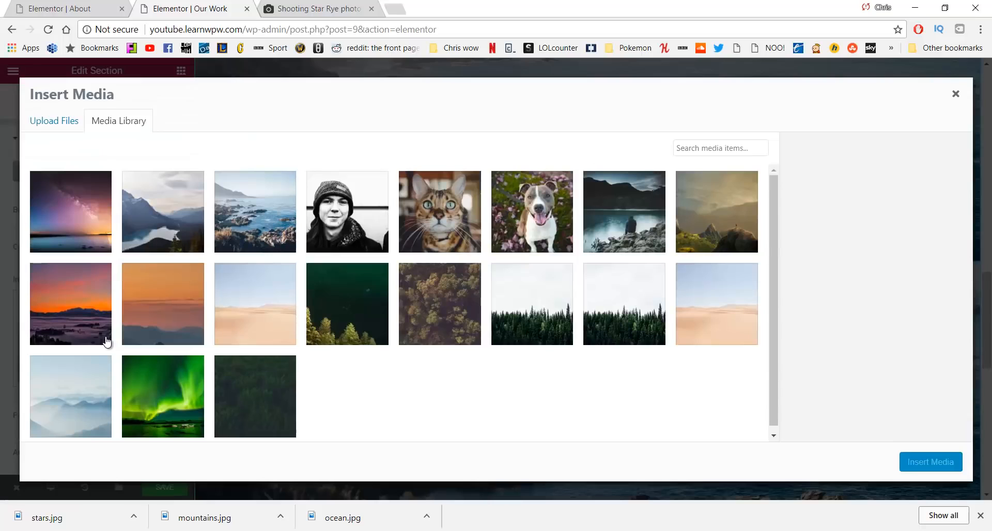
click(155, 231)
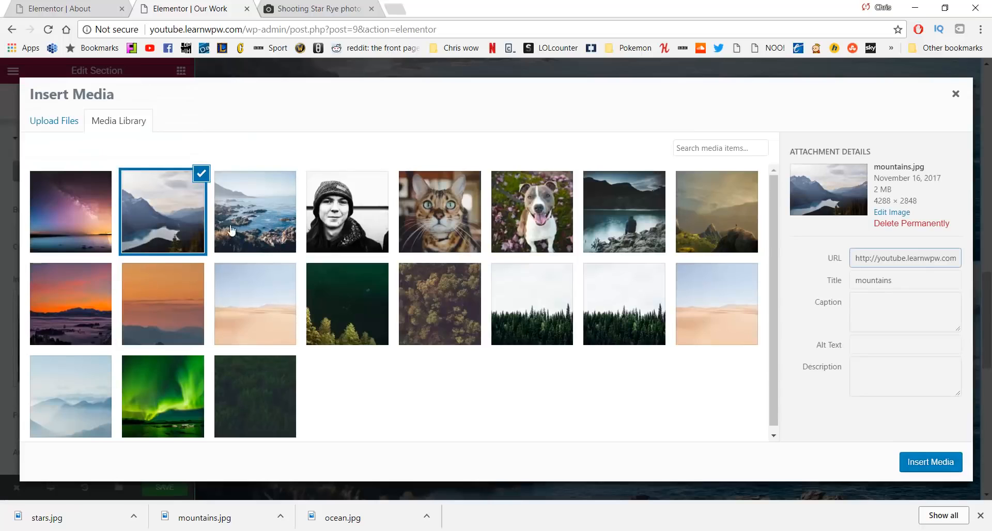
click(934, 461)
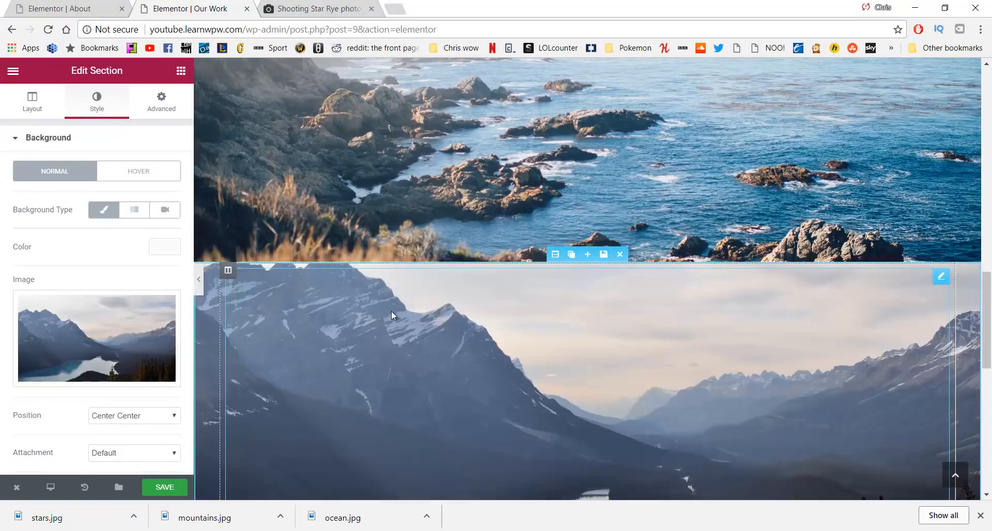
Choose stars.jpg in the media library as the next ocean section's background
scroll(392, 313, down, 3)
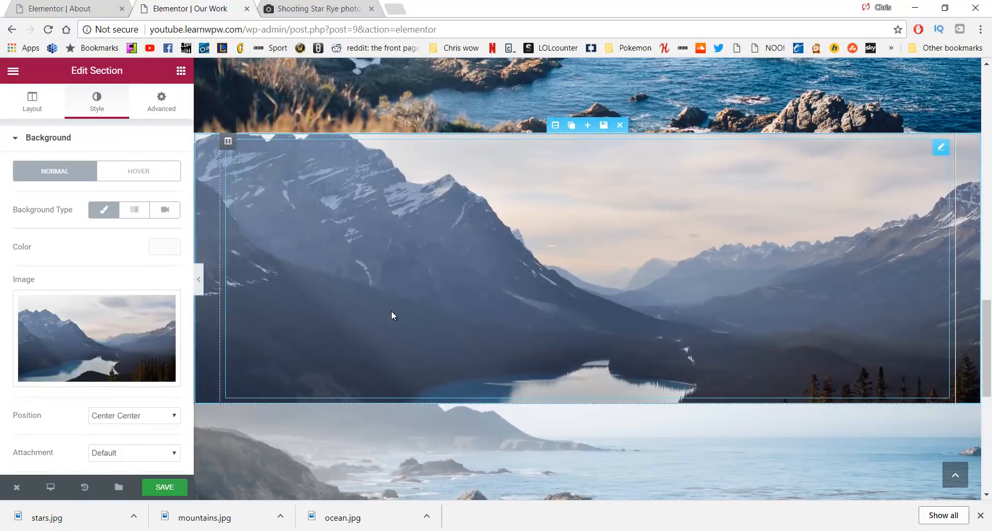
scroll(392, 311, down, 5)
click(545, 221)
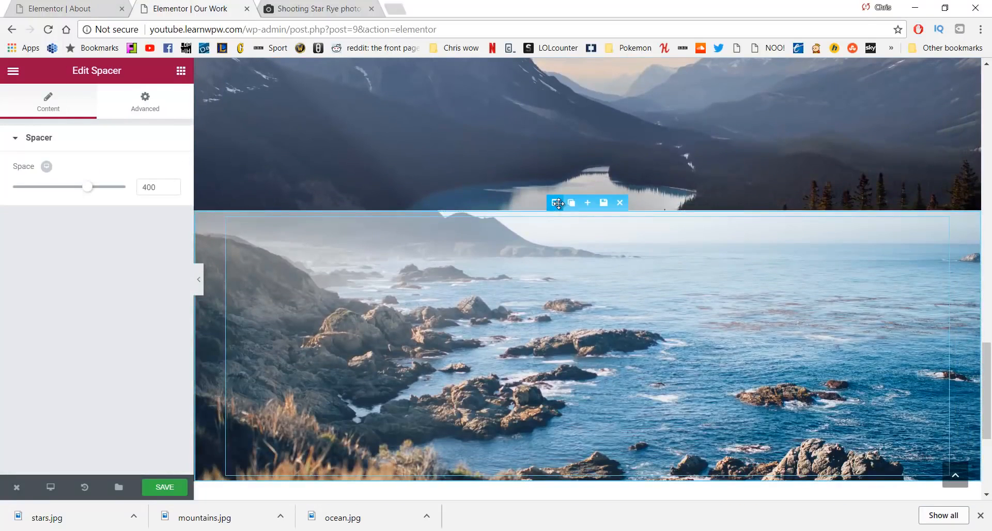
click(554, 202)
click(107, 103)
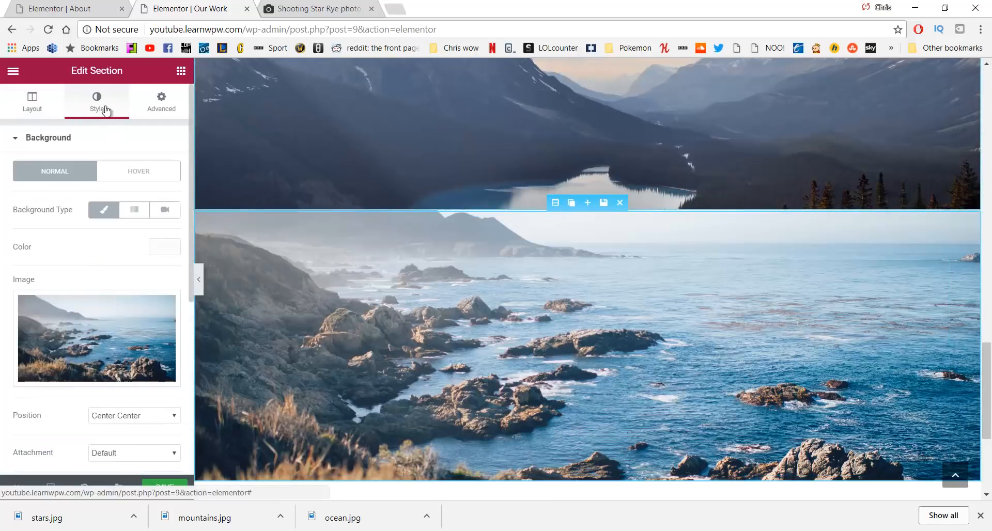
click(77, 338)
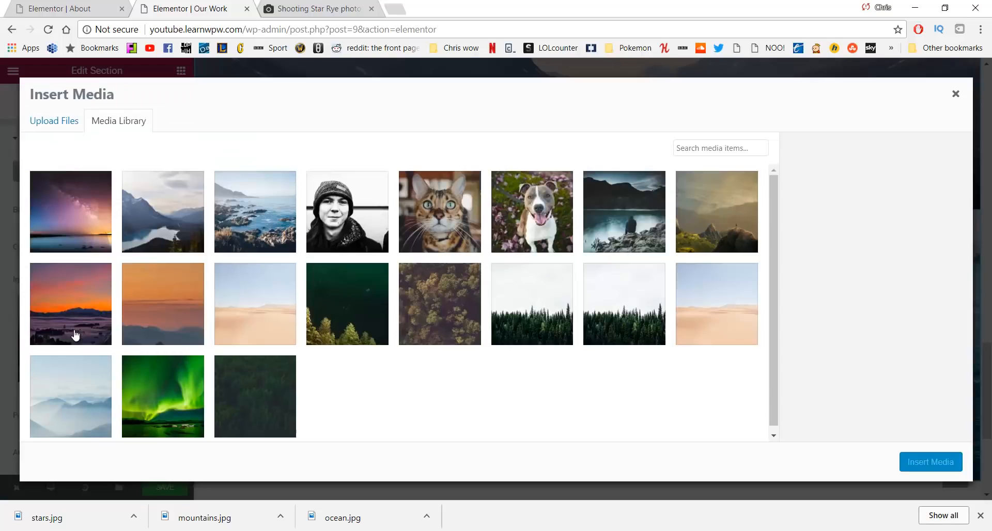
click(71, 228)
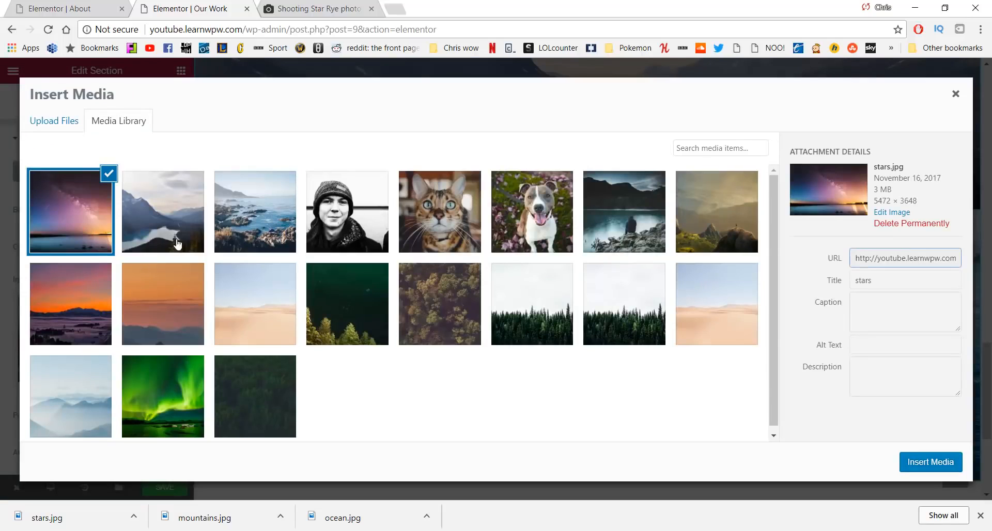
Apply stars.jpg, settle its position on Bottom Center after trying Top and Center, and save
click(932, 465)
scroll(630, 294, down, 1)
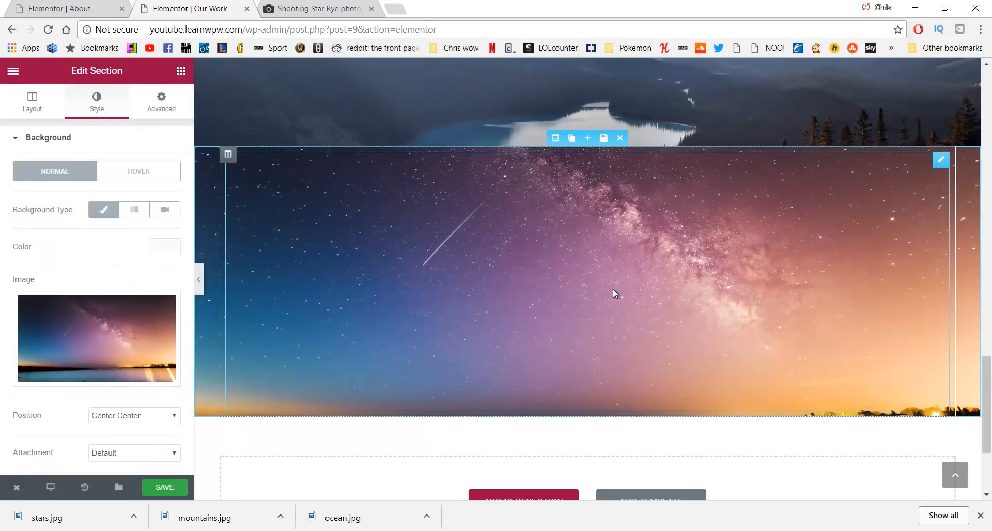
scroll(133, 326, down, 2)
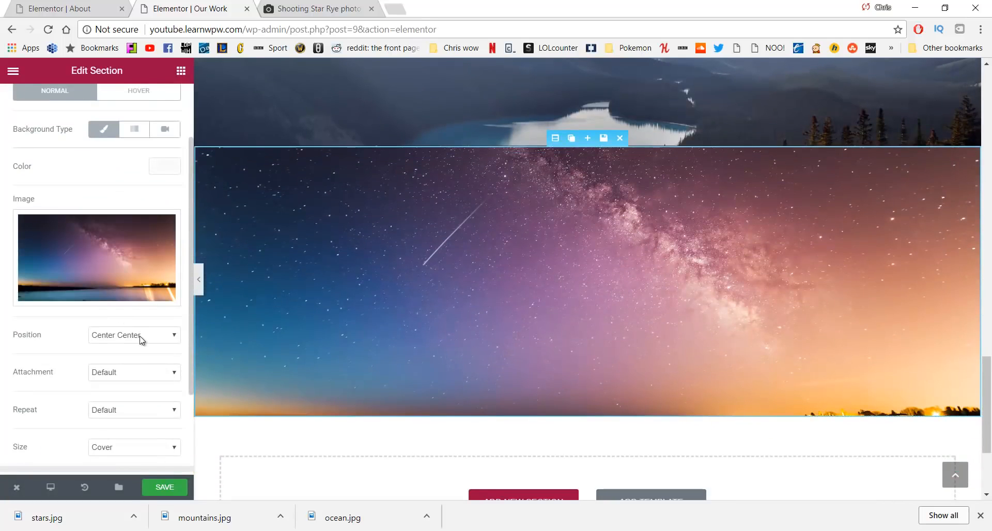
click(141, 336)
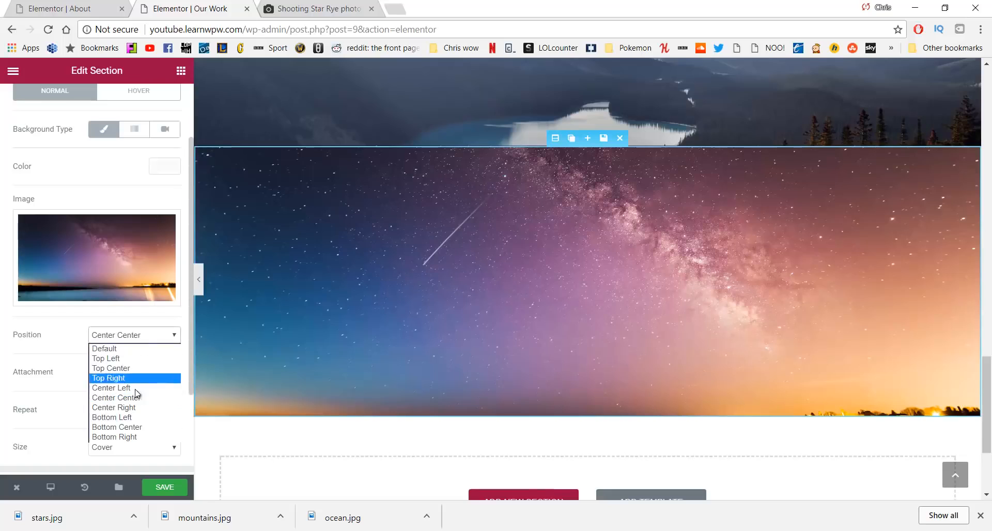
click(126, 428)
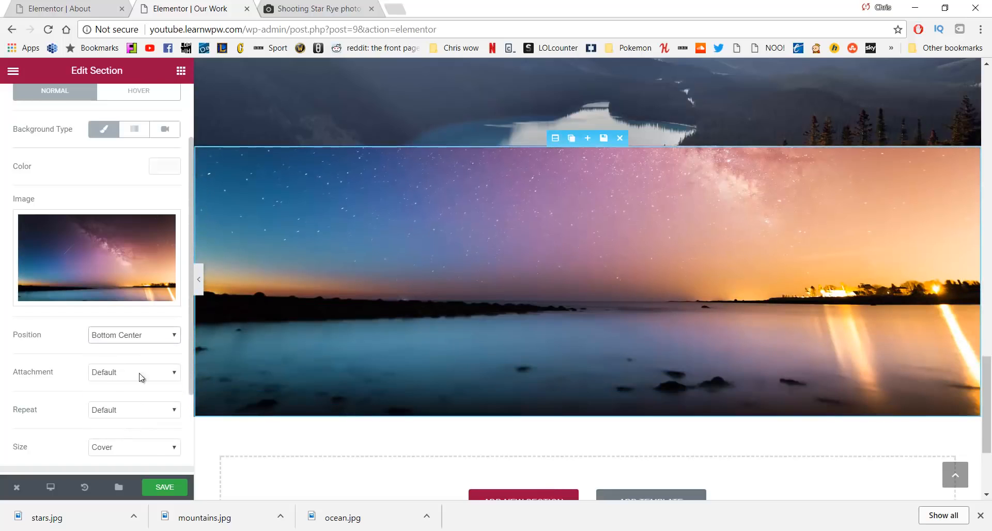
click(143, 337)
click(138, 368)
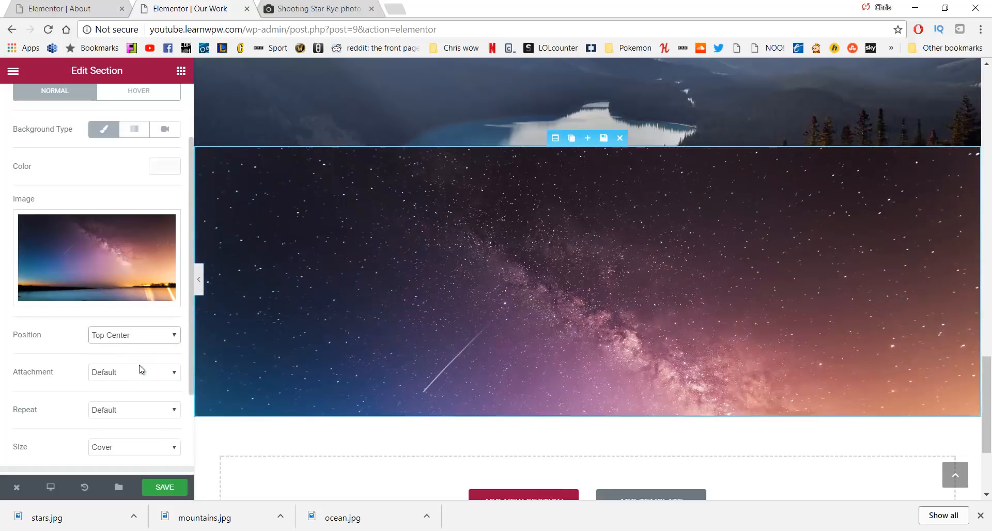
click(170, 334)
click(138, 397)
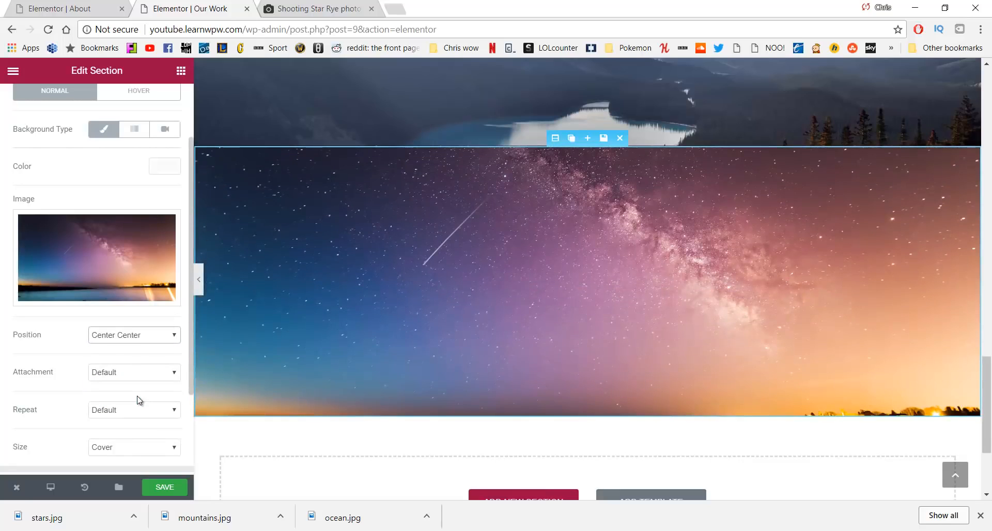
click(132, 335)
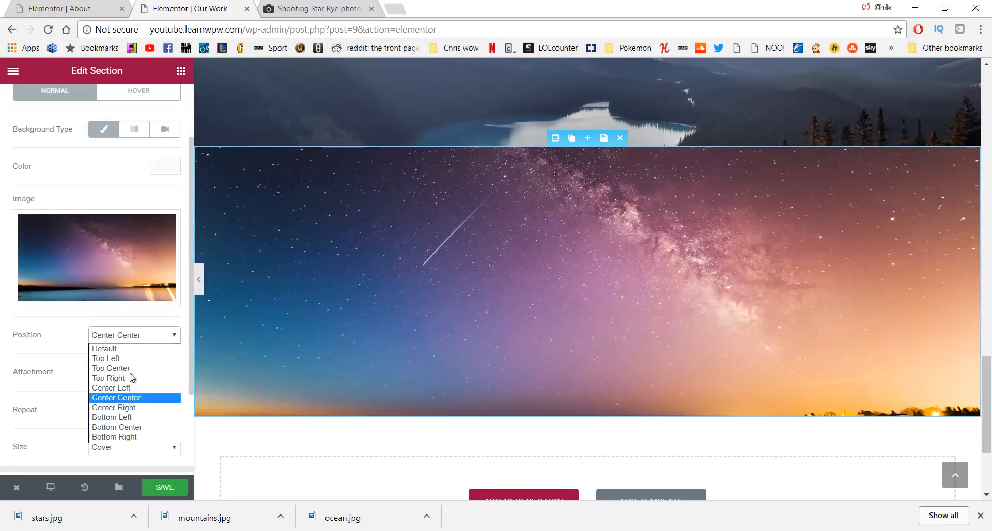
click(134, 430)
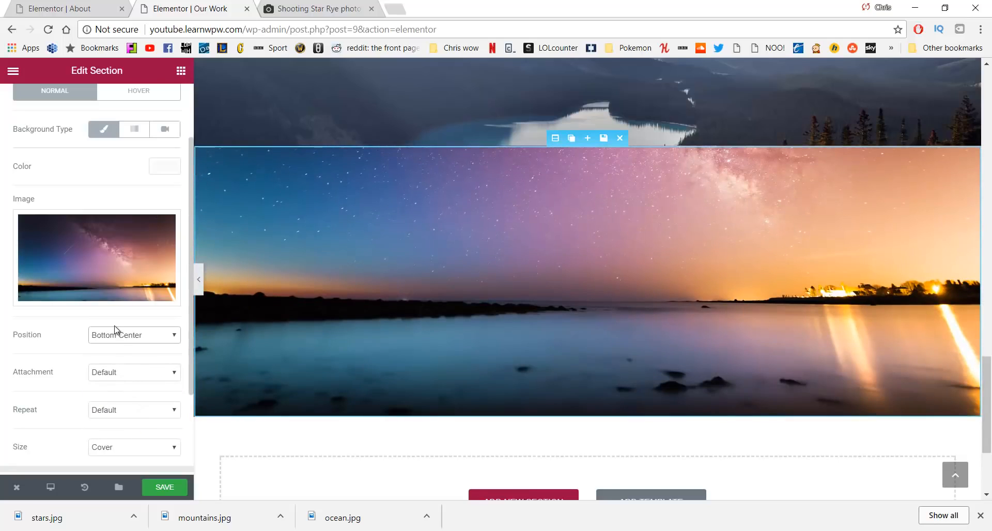
click(176, 488)
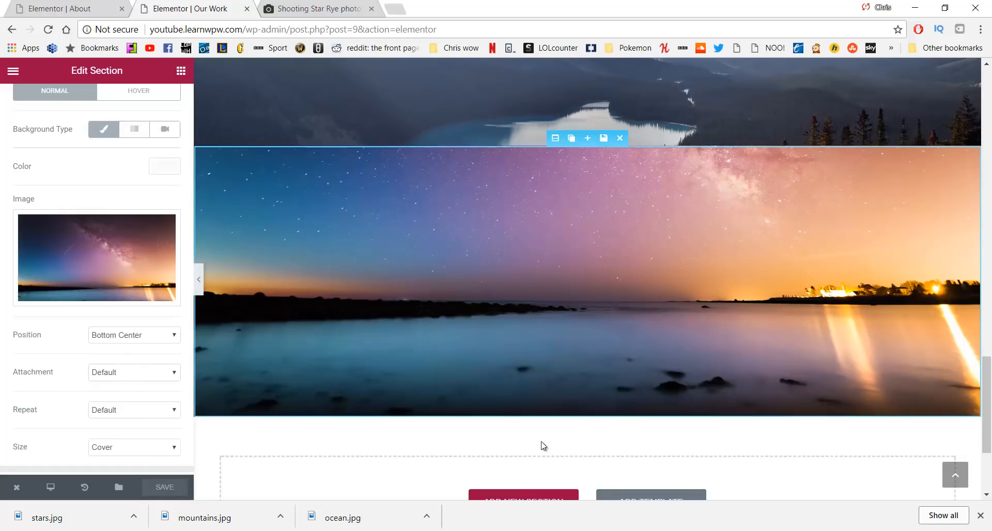
Drag the ocean section, then the mountains section, between the 'Our home…' and stars quote sections
scroll(520, 411, up, 15)
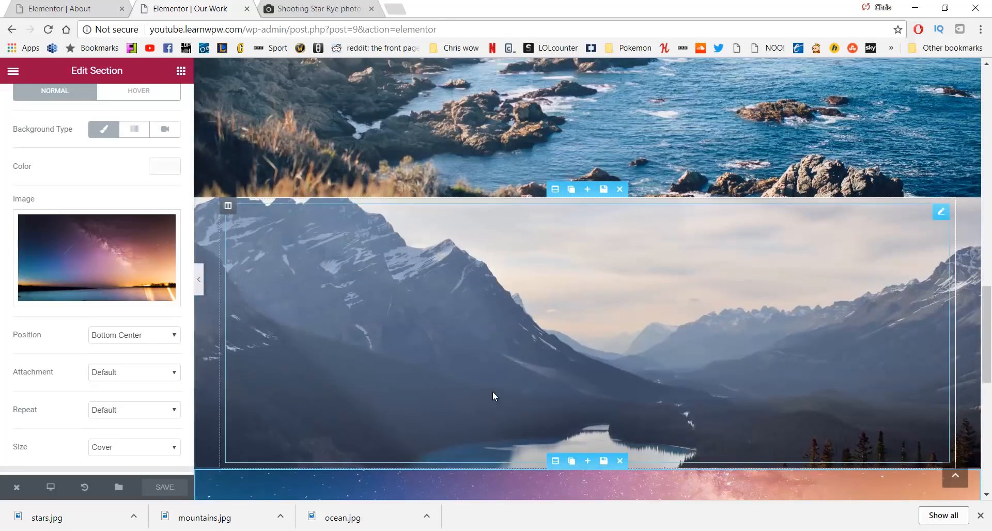
scroll(481, 394, down, 2)
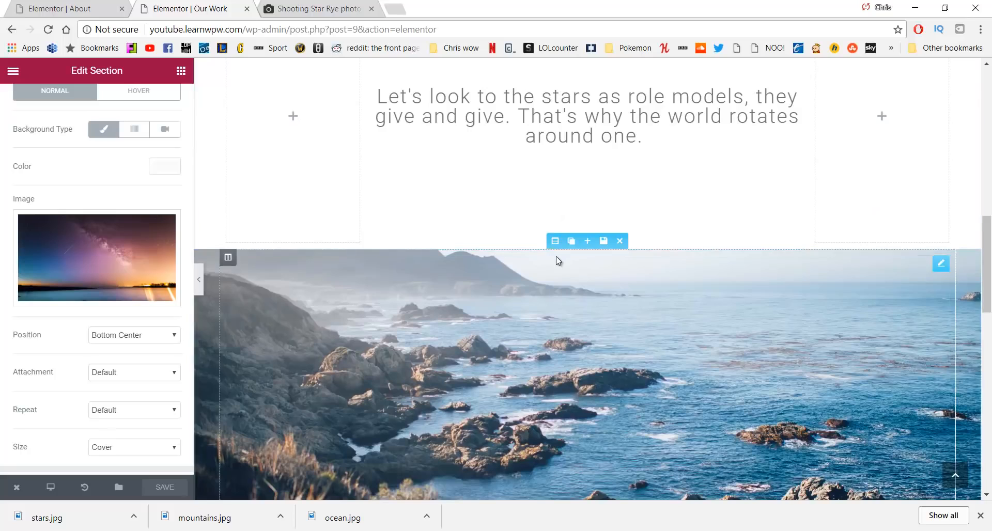
drag(555, 246, 585, 310)
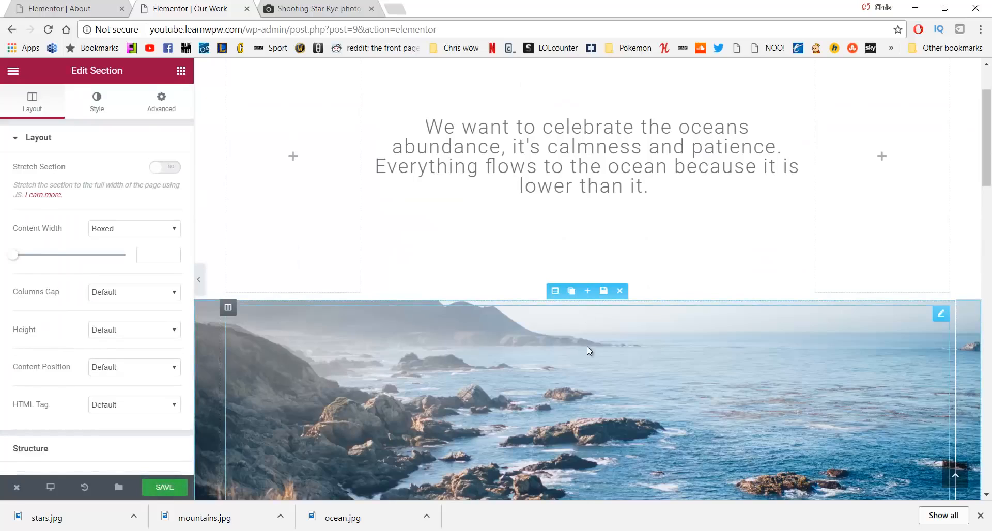
scroll(594, 294, down, 5)
scroll(607, 247, down, 15)
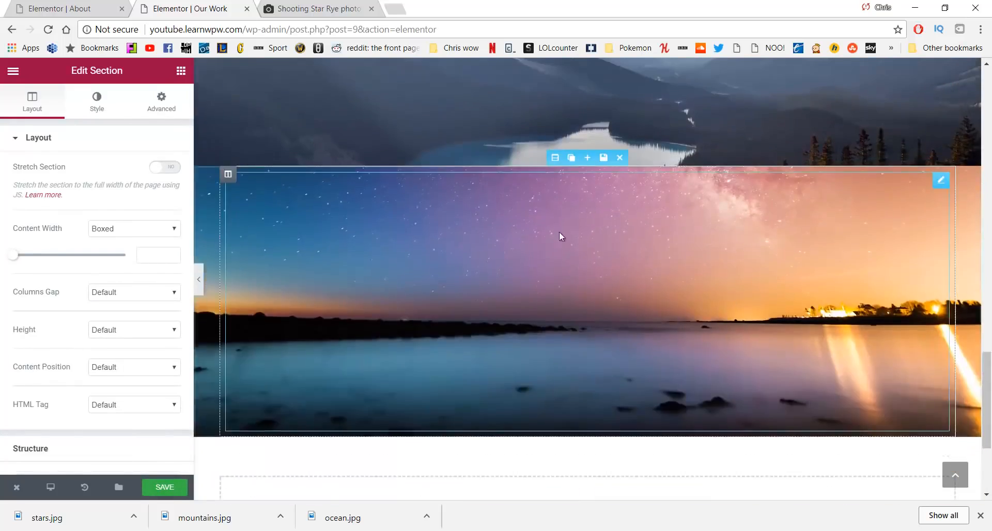
scroll(560, 237, up, 5)
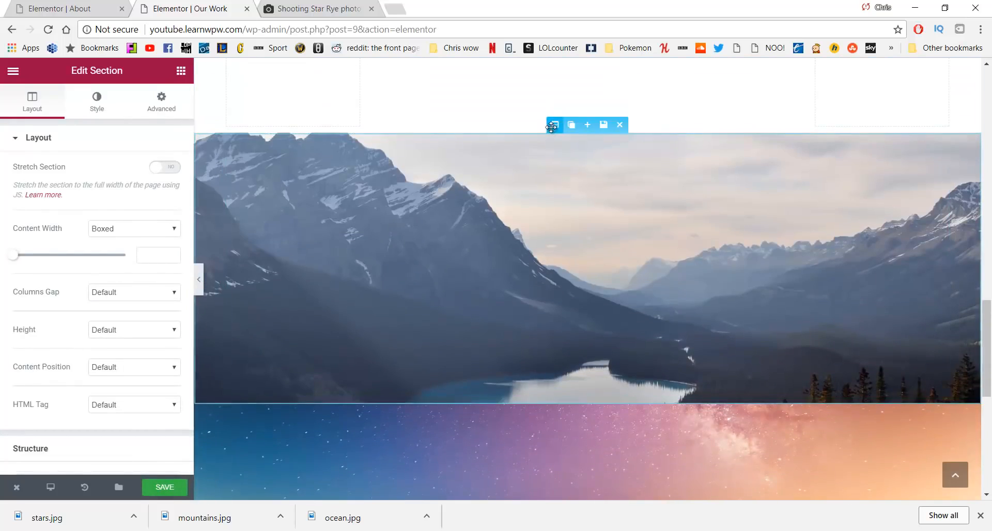
drag(555, 124, 581, 264)
scroll(578, 241, down, 9)
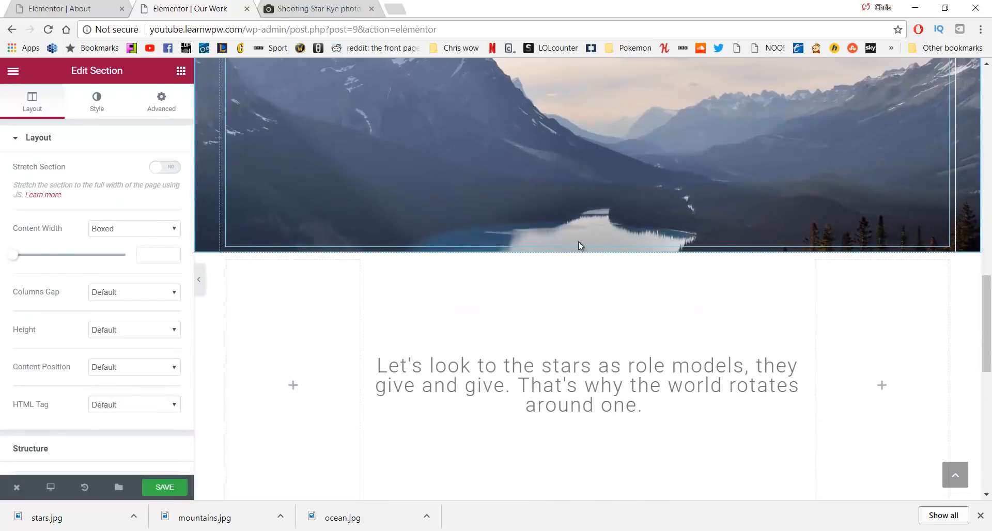
scroll(584, 351, down, 5)
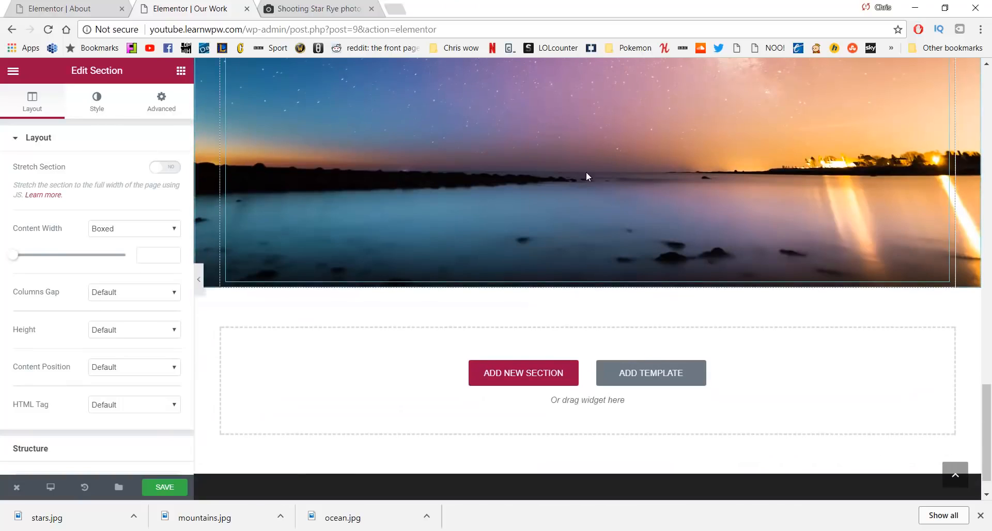
scroll(449, 220, up, 2)
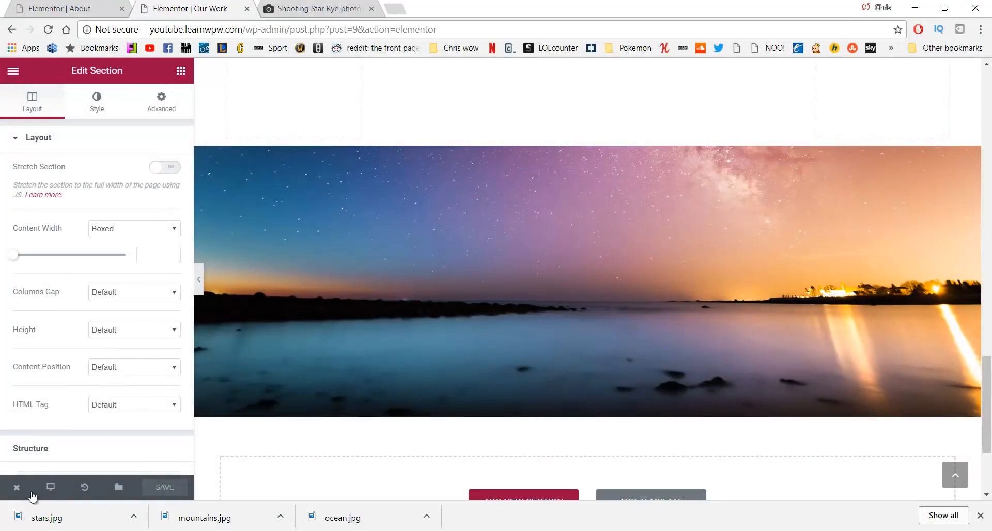
Review the live Our Work page, dismiss the downloads bar, and go to the Services page
mouse_move(32, 485)
click(59, 433)
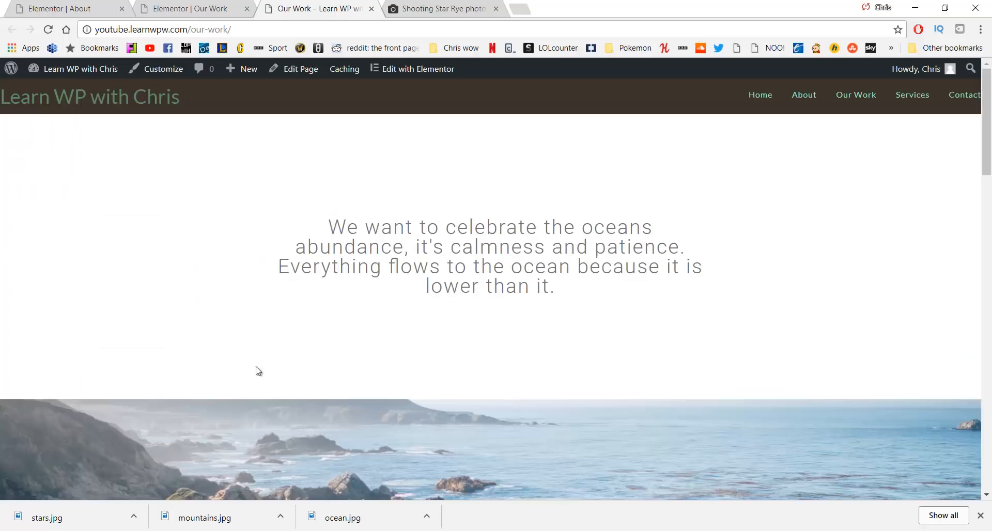
scroll(255, 370, down, 4)
scroll(246, 279, down, 5)
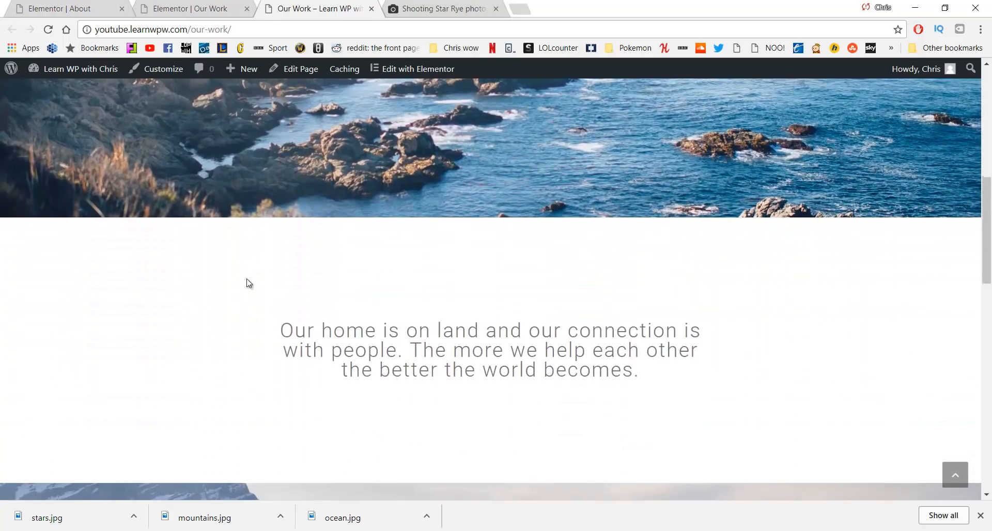
scroll(238, 287, down, 4)
scroll(235, 294, down, 8)
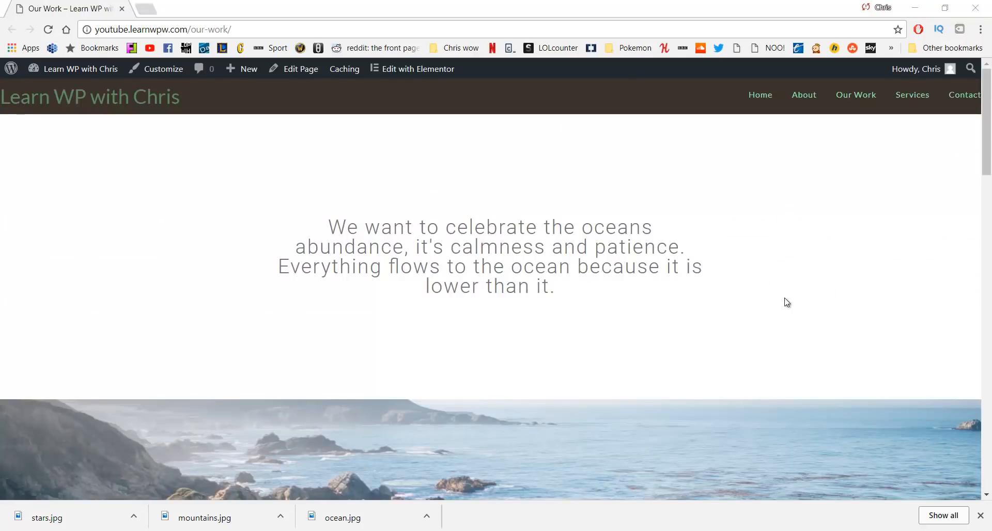
click(981, 515)
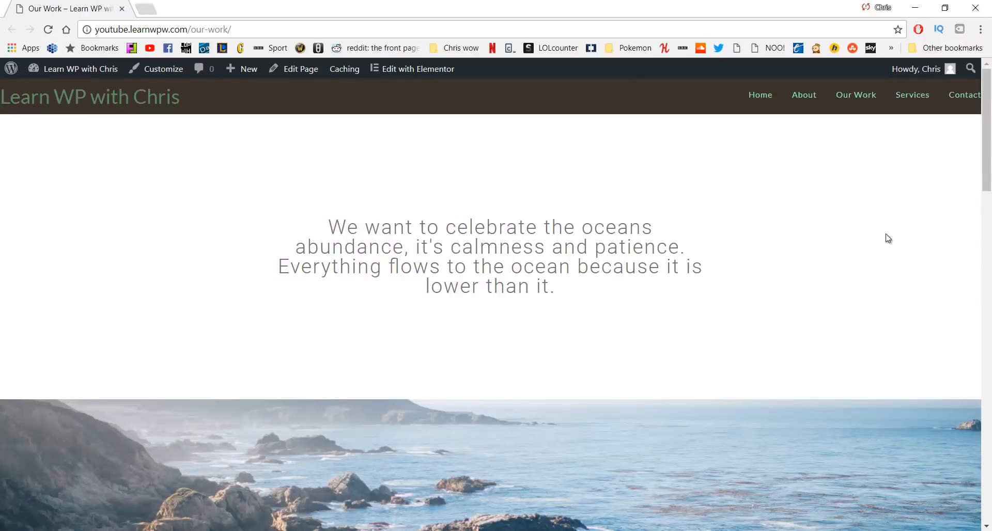
click(900, 96)
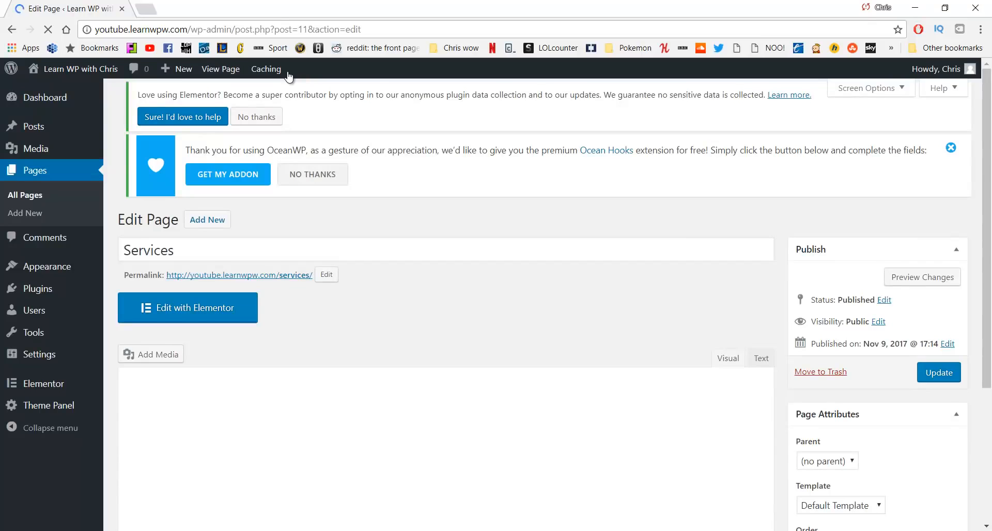
Set the Services page content layout to 100% Full Width in OceanWP Settings
scroll(420, 192, down, 3)
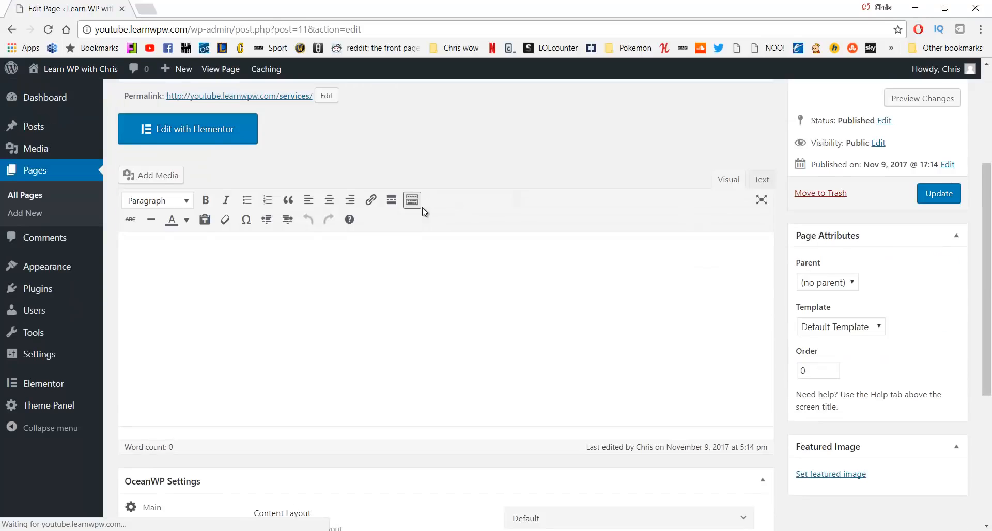
scroll(419, 207, down, 6)
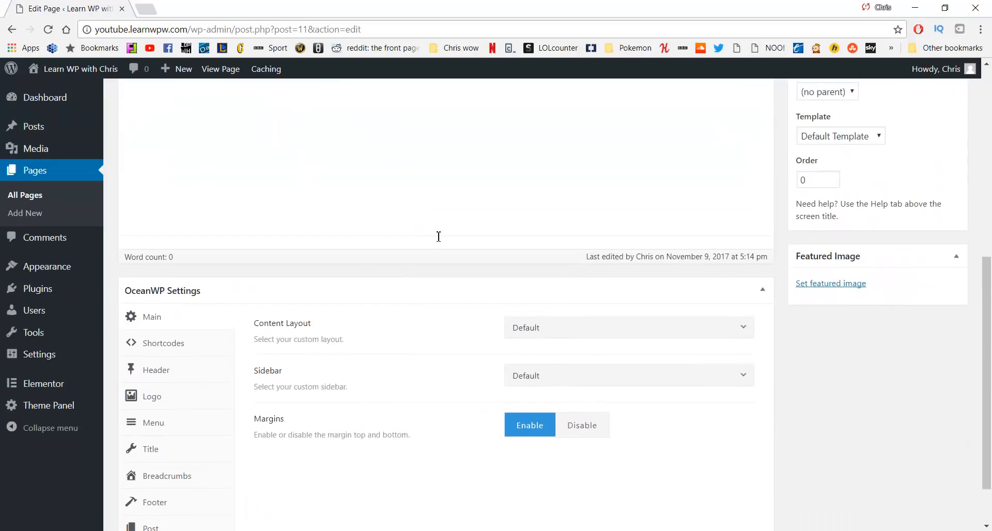
scroll(438, 236, down, 2)
click(575, 269)
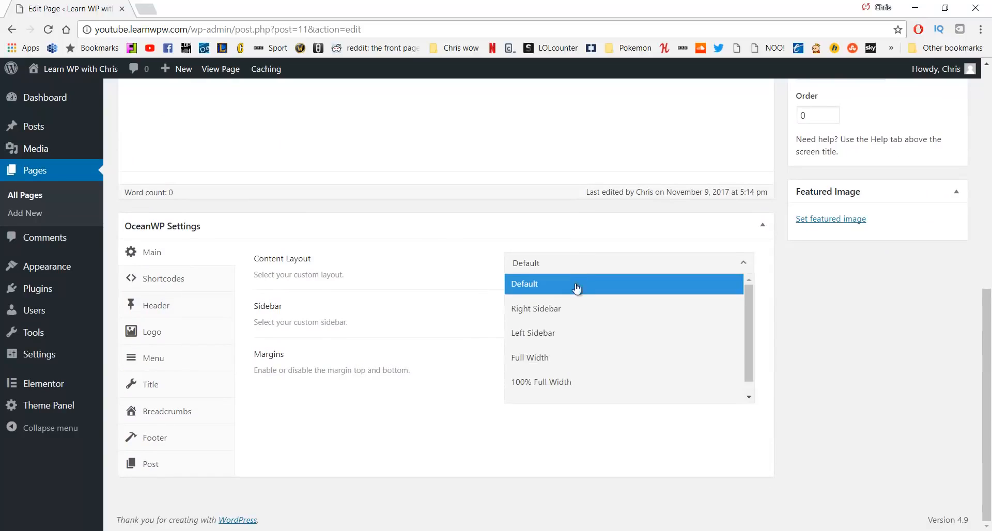
click(567, 378)
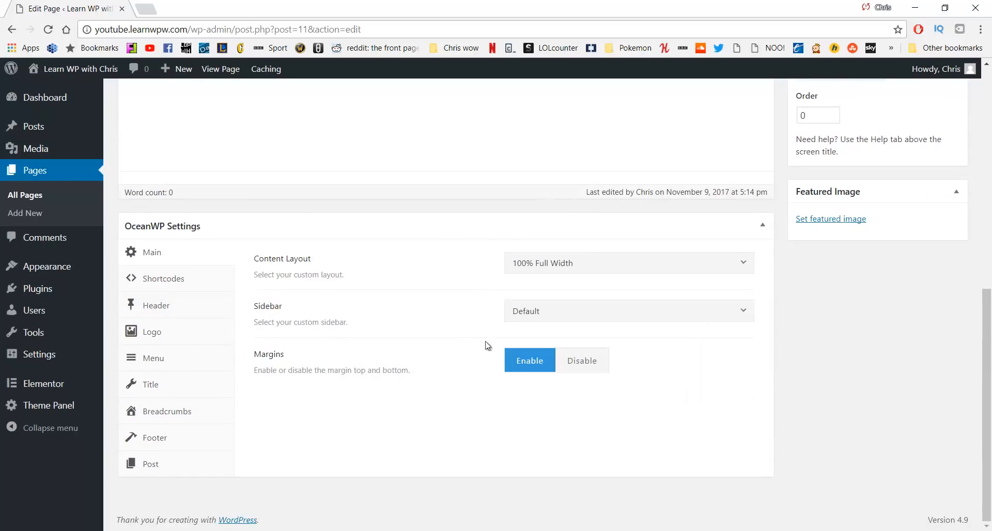
Disable the page title, update the page, and open it in Elementor
click(177, 383)
click(634, 269)
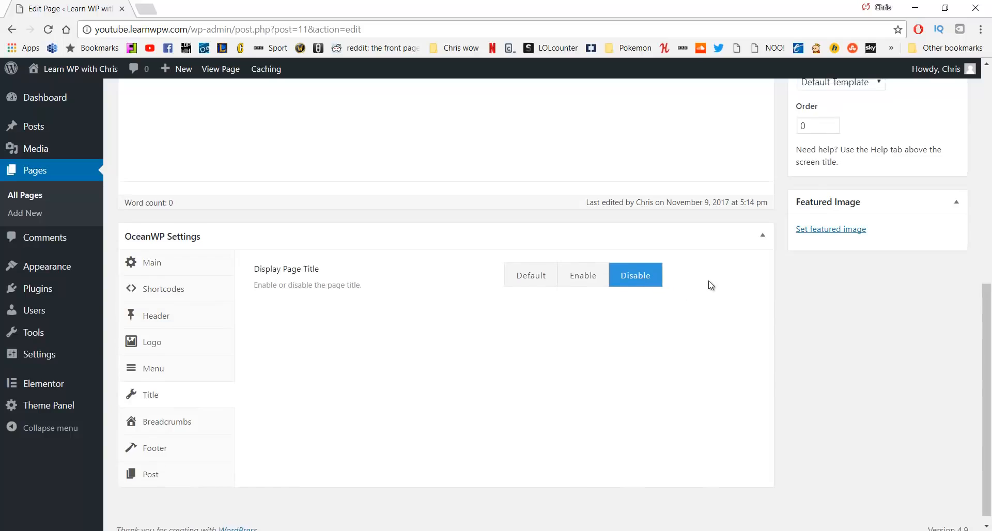
scroll(711, 286, up, 7)
click(937, 325)
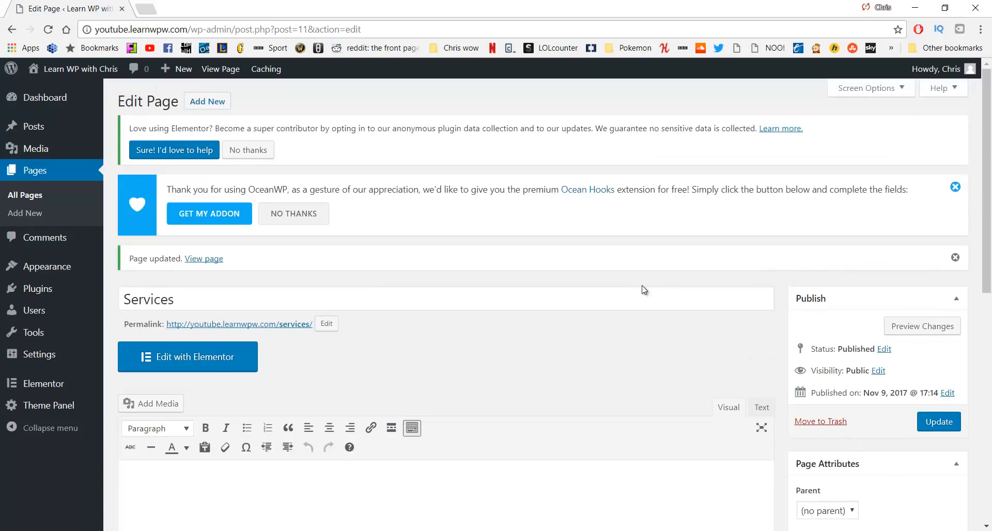
click(221, 356)
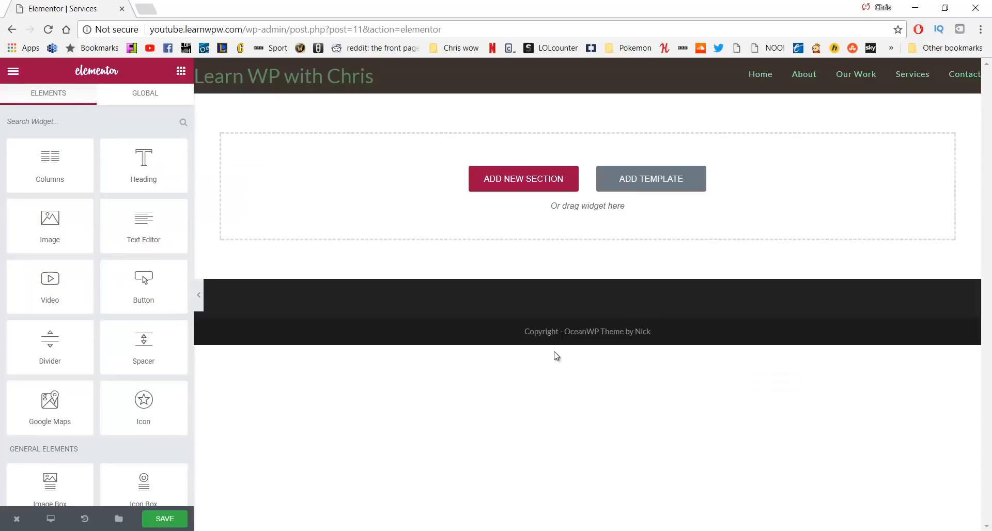
Add a two-column section with a Heading in the left column reading Relax
click(522, 185)
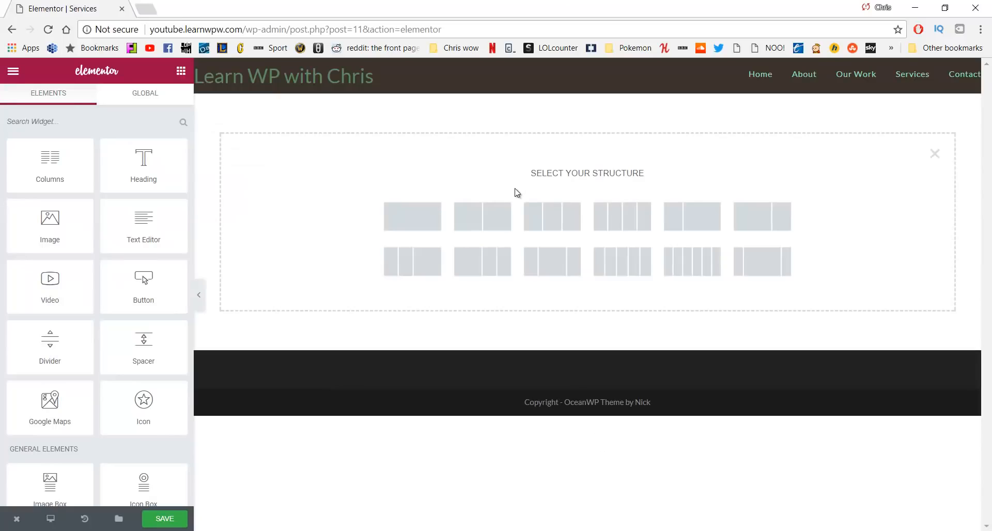
click(494, 214)
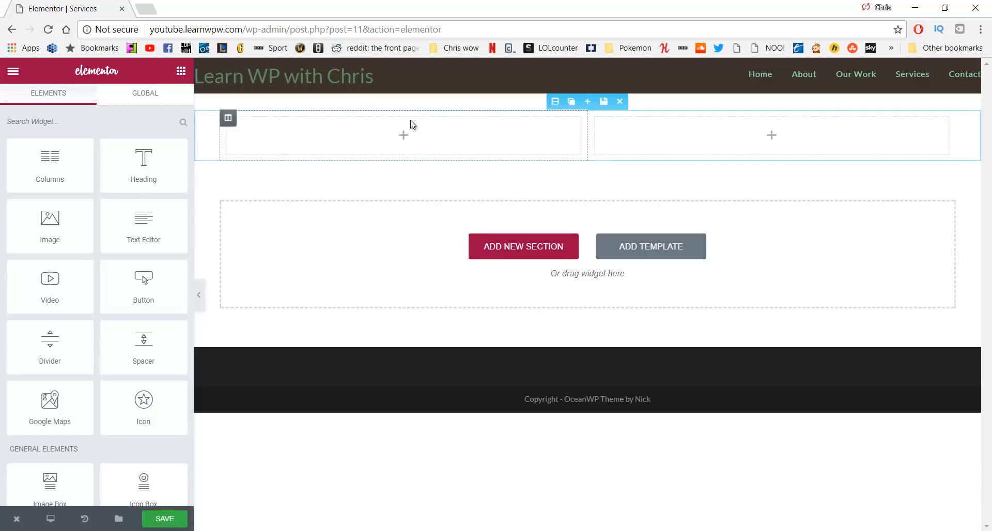
drag(141, 165, 340, 135)
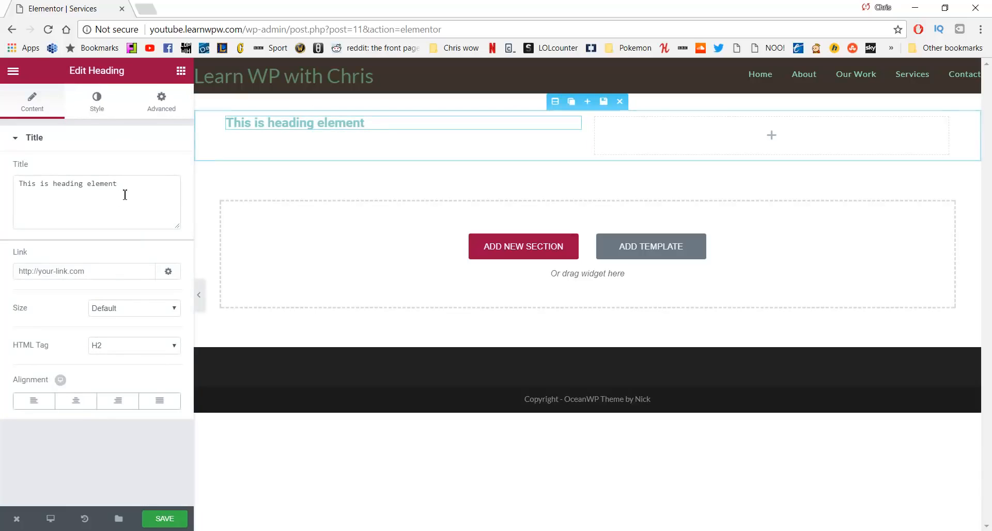
drag(138, 190, 21, 177)
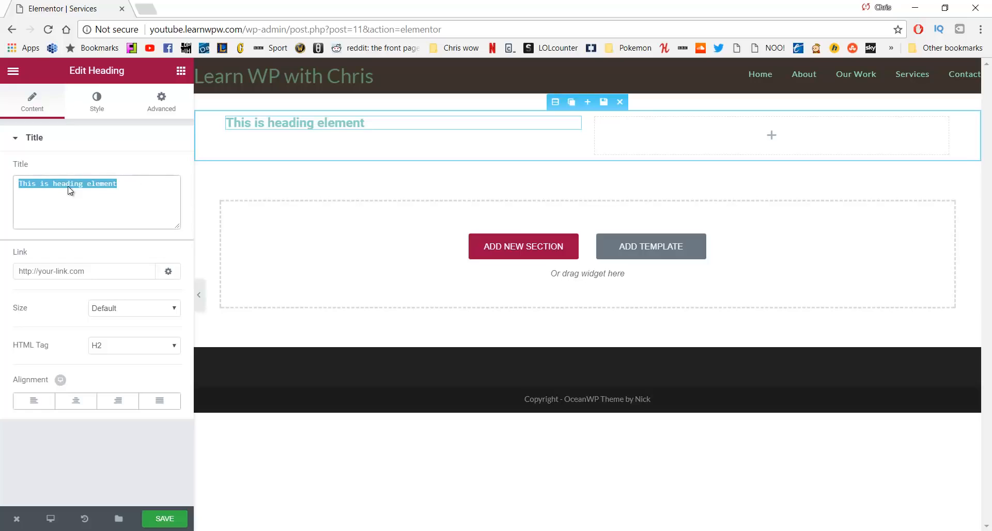
text(Relax)
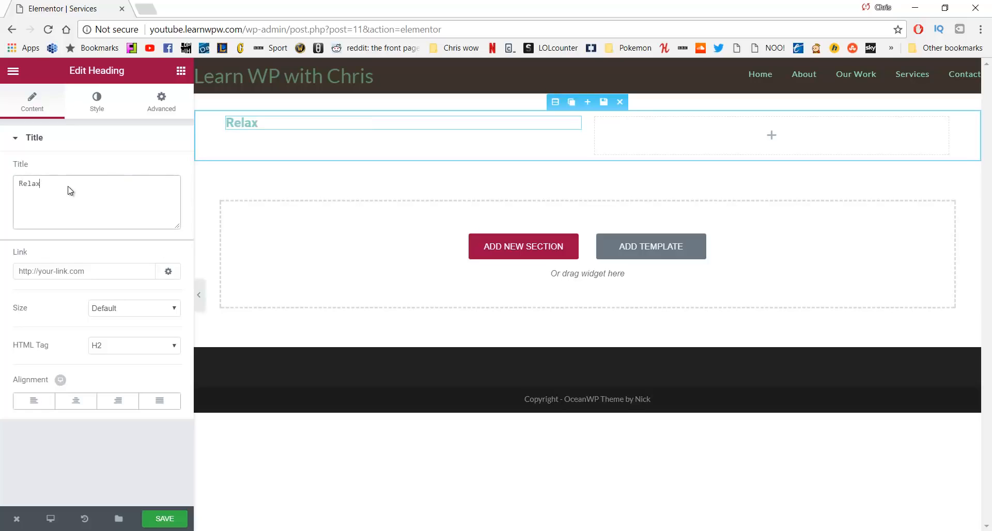
Style the Relax heading dark grey #595959 at 38 px size and 300 weight
click(89, 109)
click(147, 171)
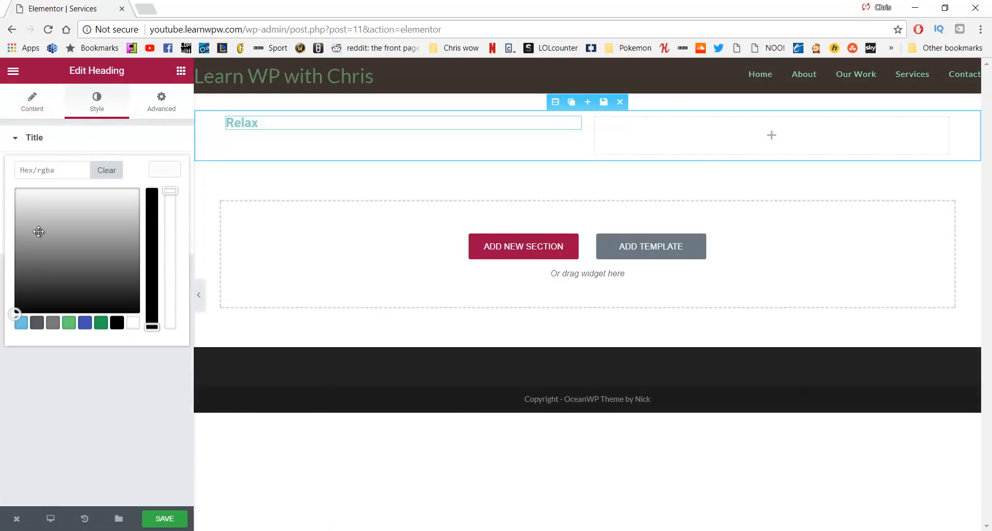
click(47, 270)
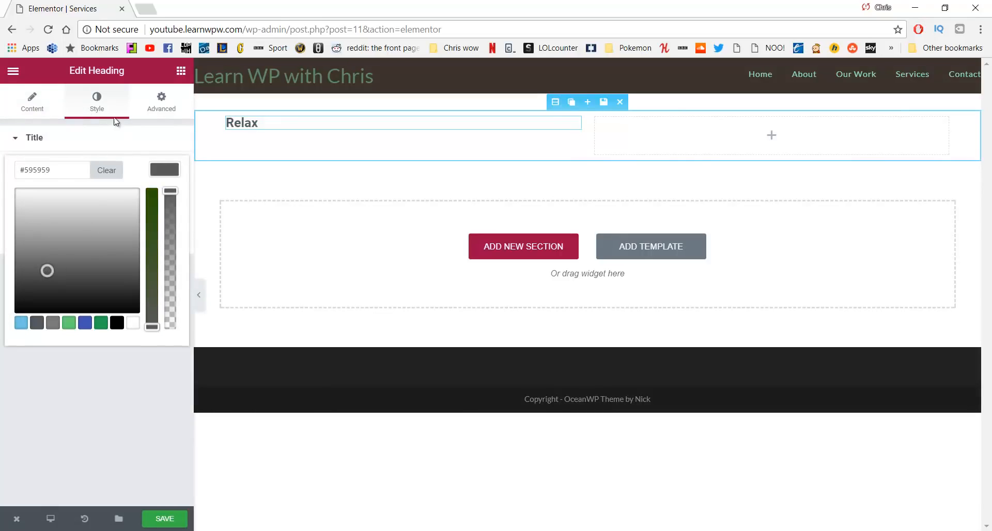
click(99, 108)
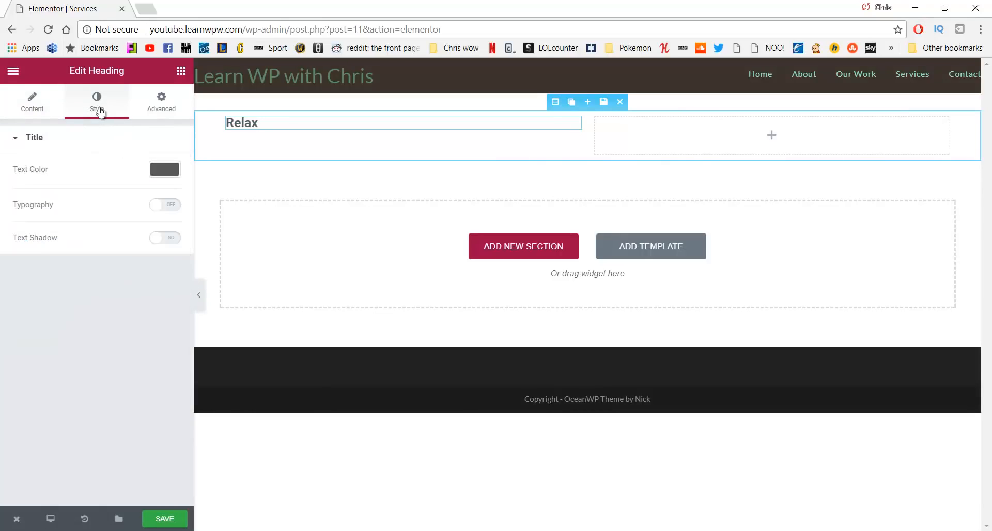
click(158, 207)
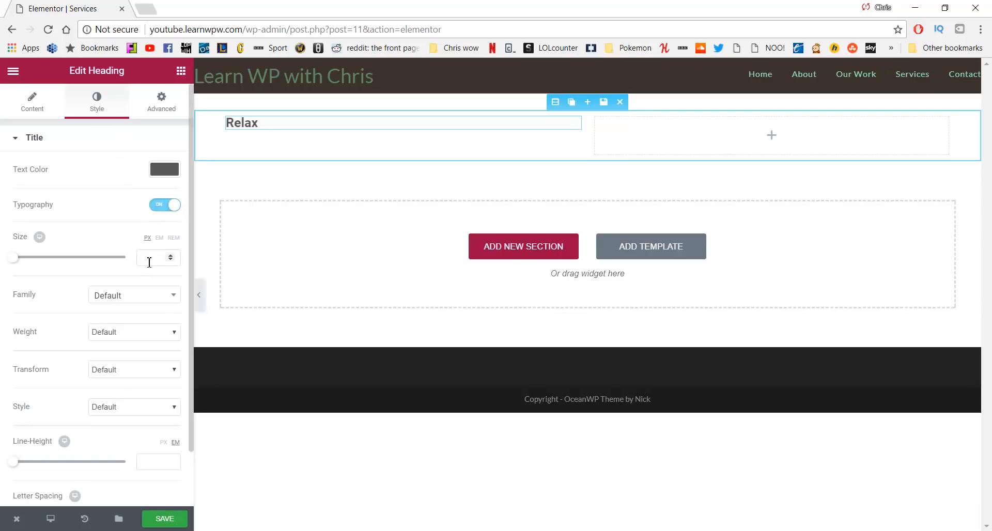
click(149, 262)
text(38)
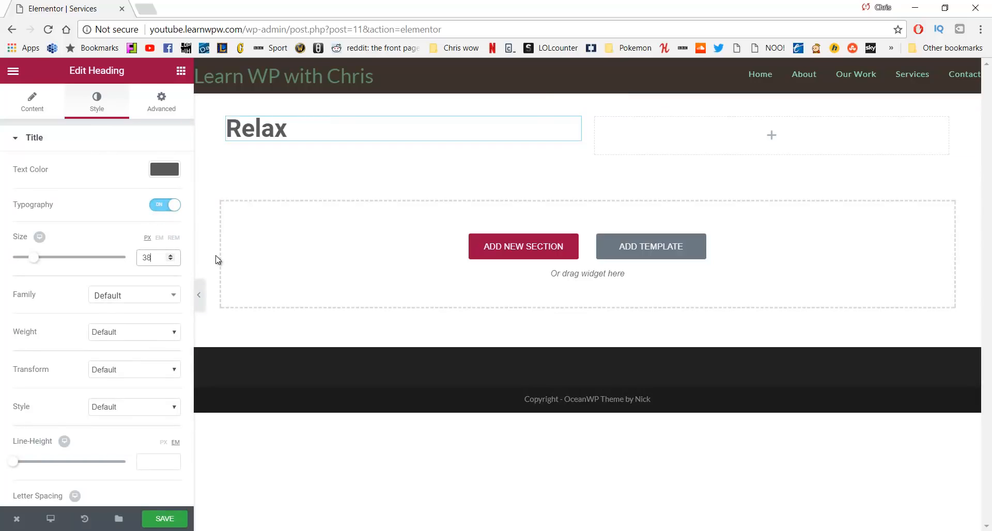
click(155, 330)
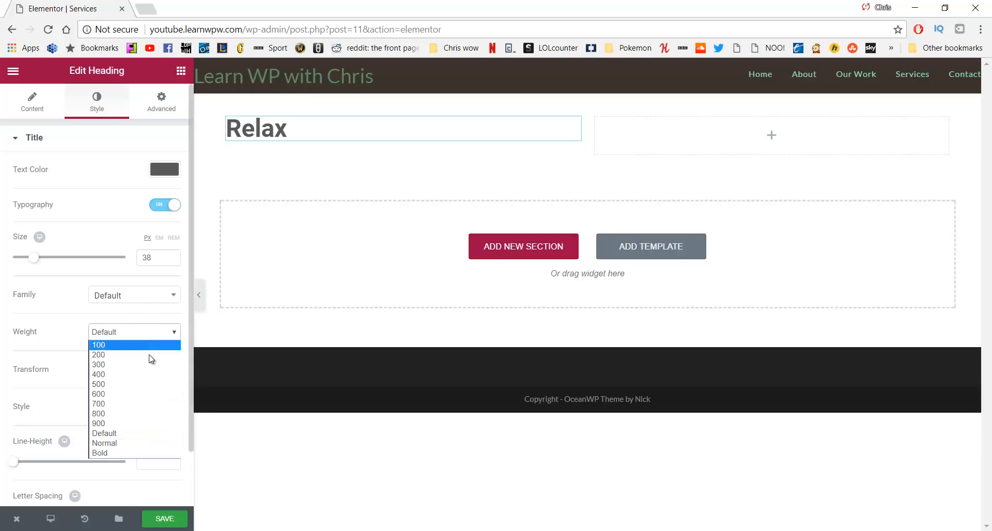
click(147, 364)
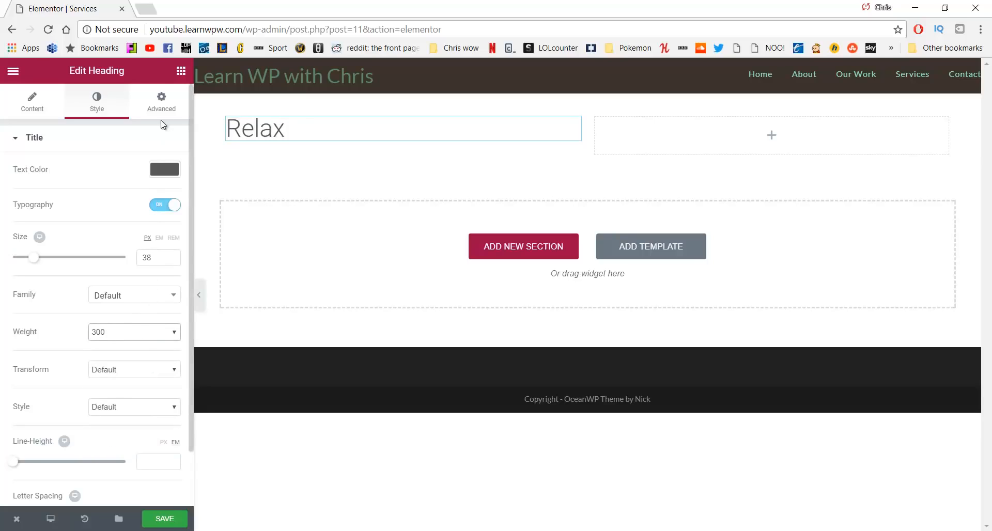
click(162, 103)
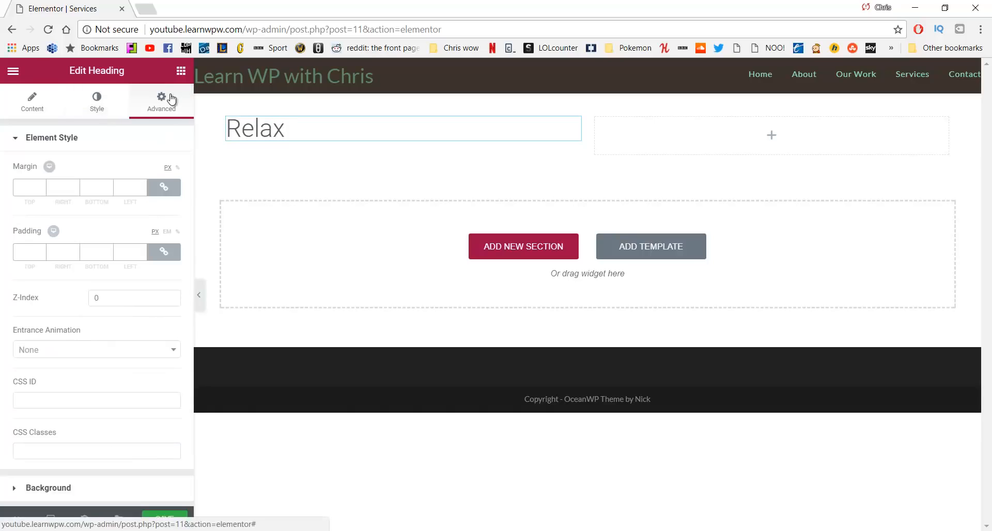
Unlink the heading's margins and set its top margin to 25
click(170, 192)
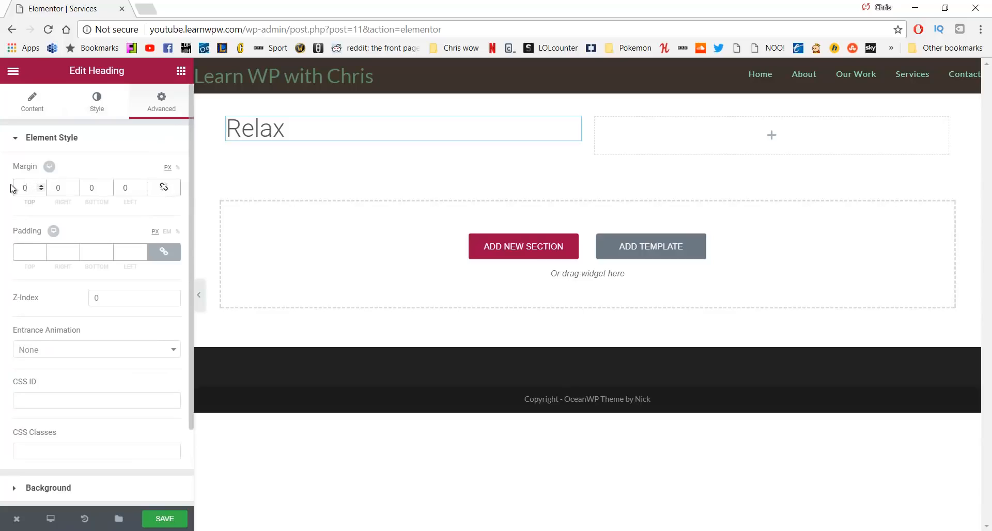
drag(11, 188, 3, 192)
text(25)
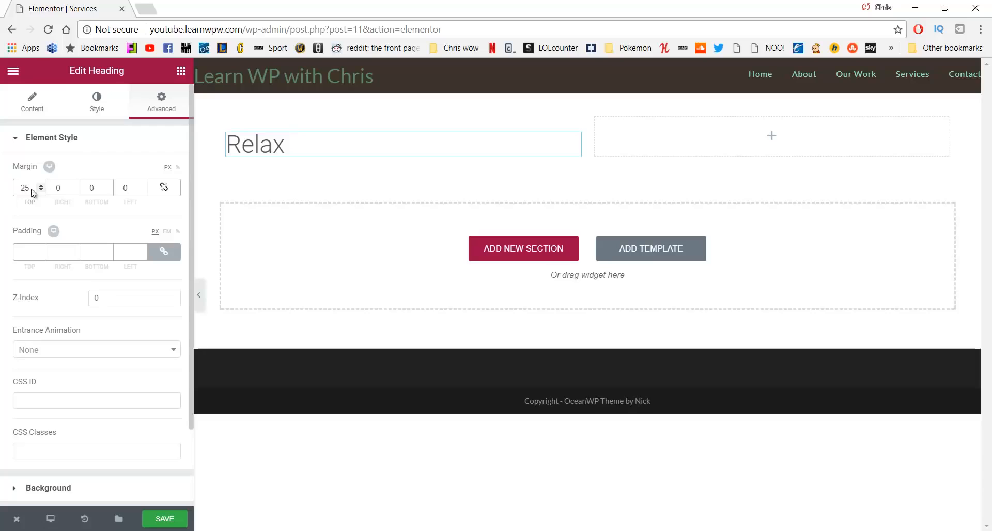
Add a Text Editor below the heading with the pasted retreat description
click(181, 71)
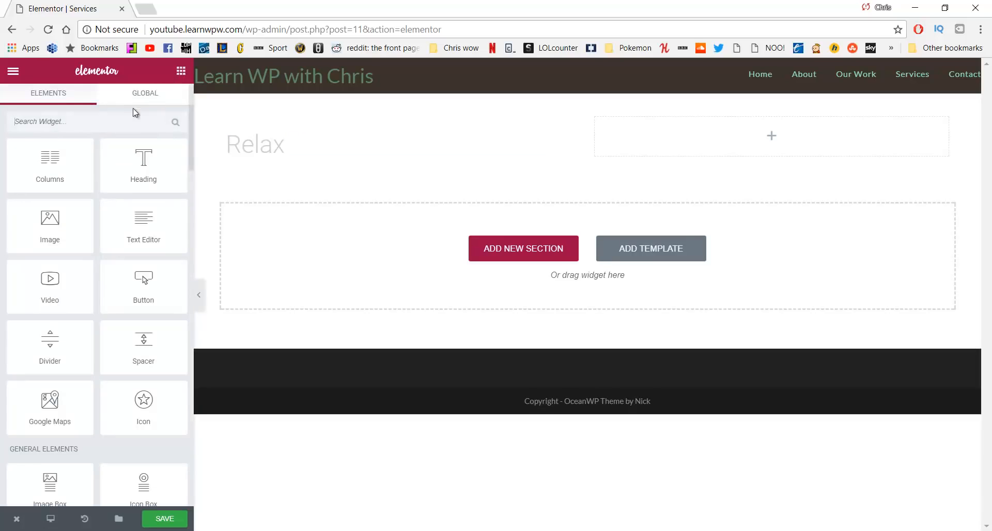
drag(143, 219, 272, 155)
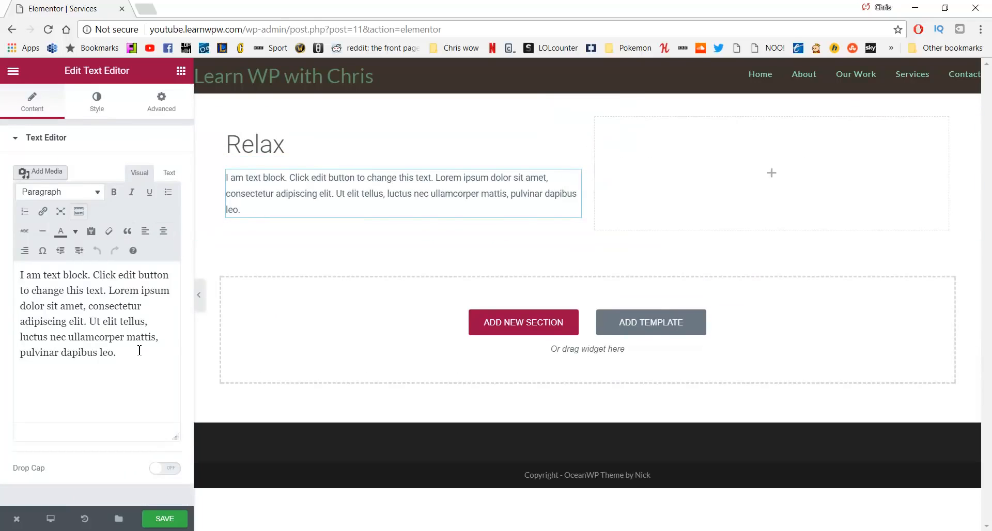
drag(139, 351, 3, 276)
text(When you get to our retreat you will be given space to relax and enjoy the scenary.)
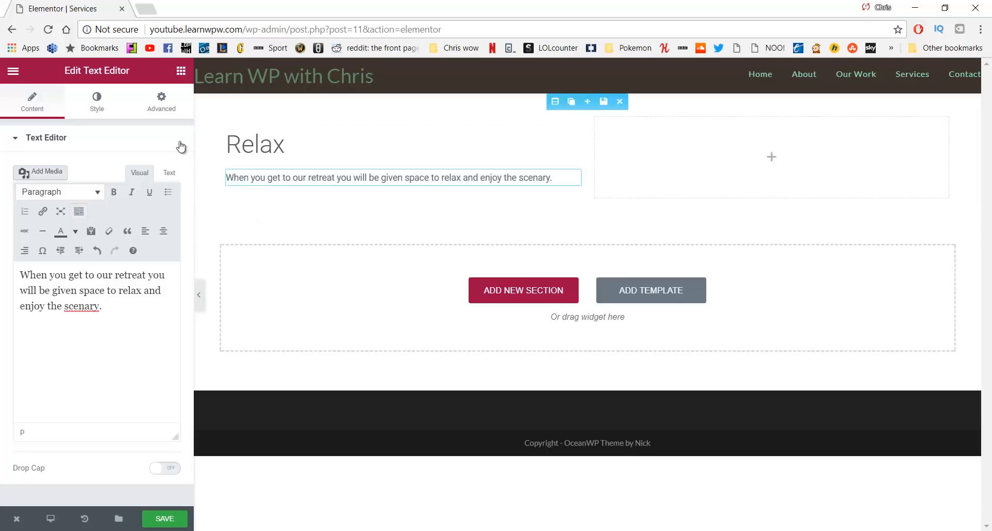
click(181, 70)
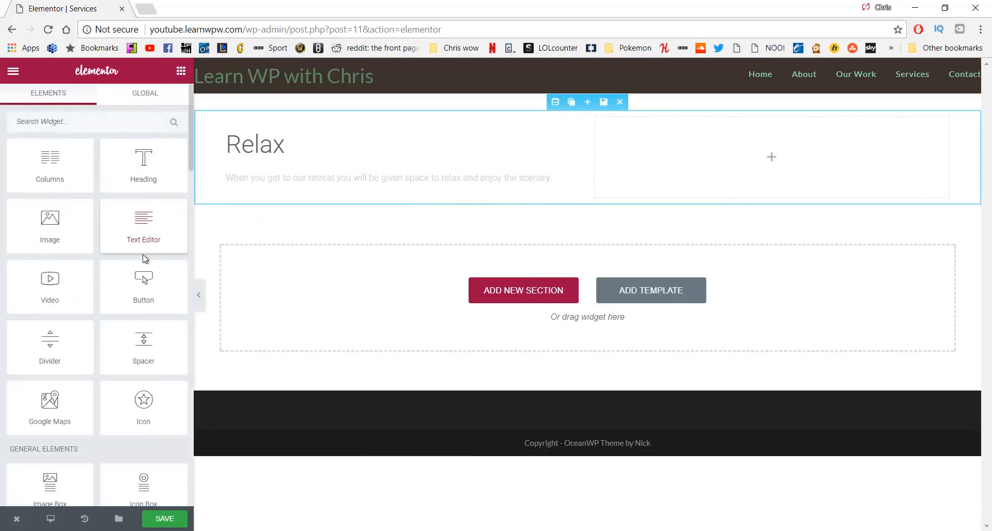
Put the relax1.jpg hammock photo in the right column and duplicate the Relax section
drag(72, 221, 766, 155)
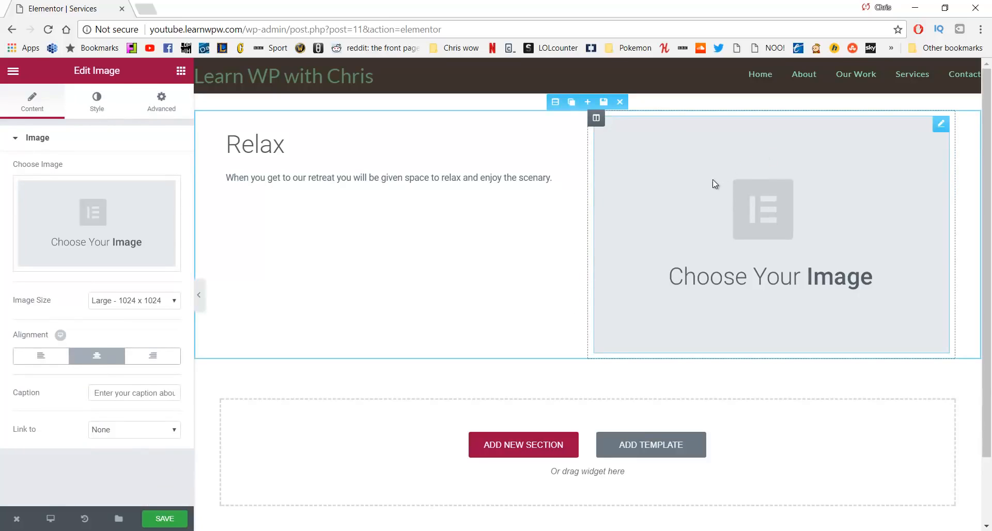
click(104, 221)
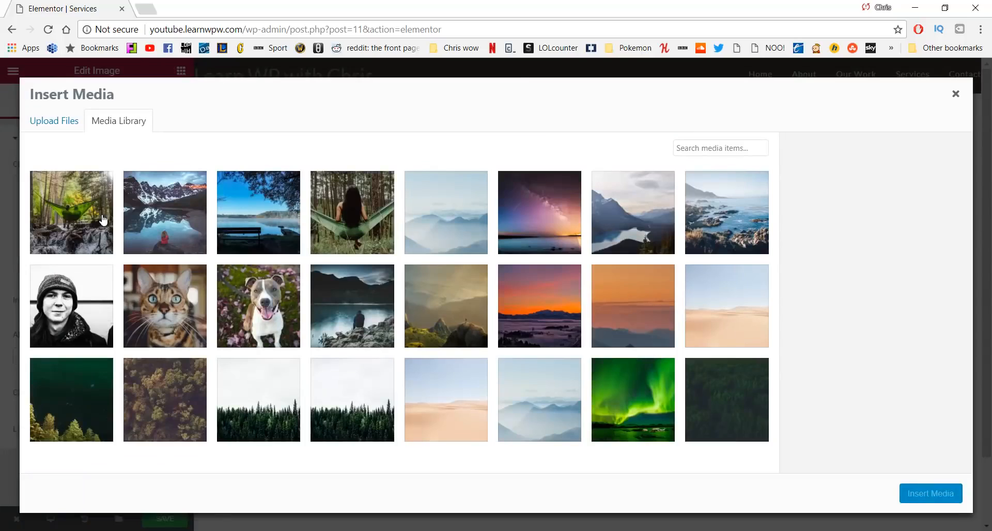
click(383, 211)
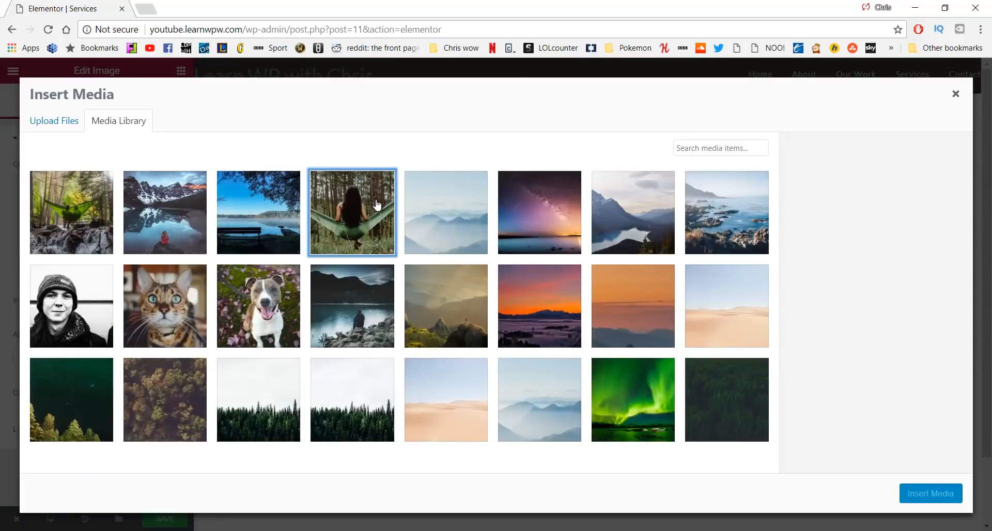
click(905, 495)
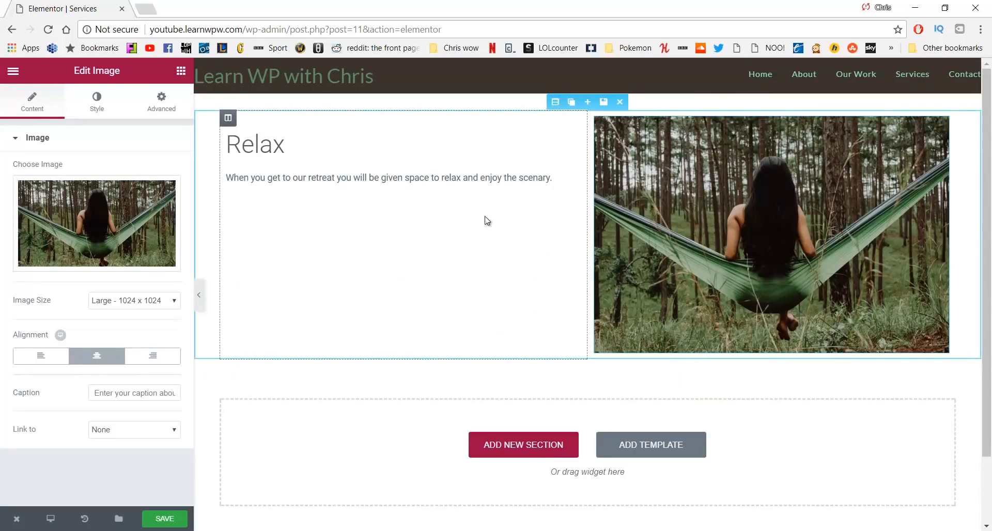
click(571, 106)
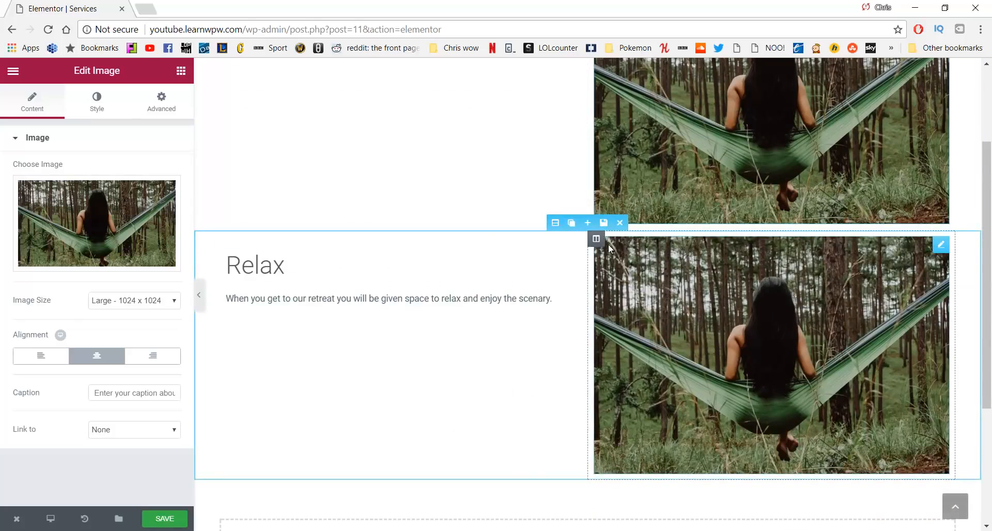
In the copied section, move the photo left of the text and retitle it Begin
mouse_move(599, 239)
drag(598, 238, 342, 255)
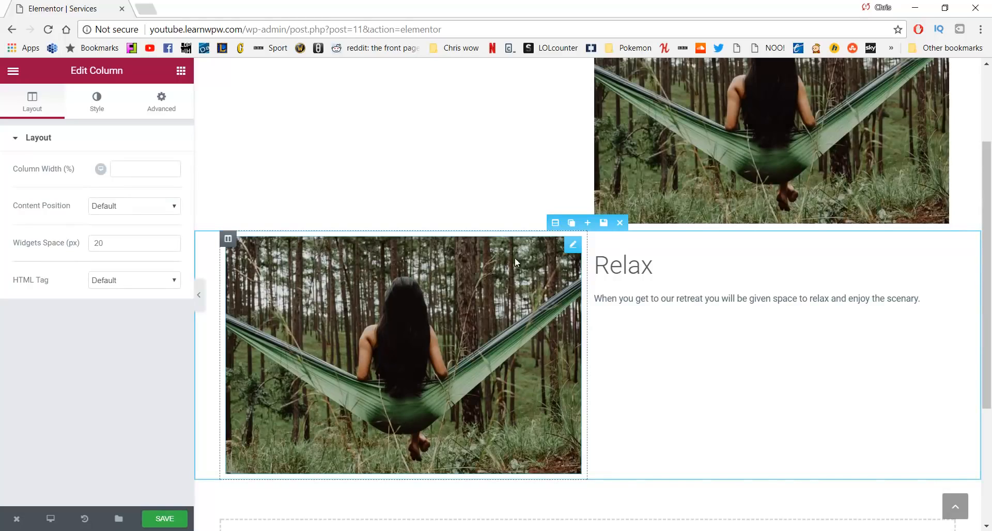
click(661, 269)
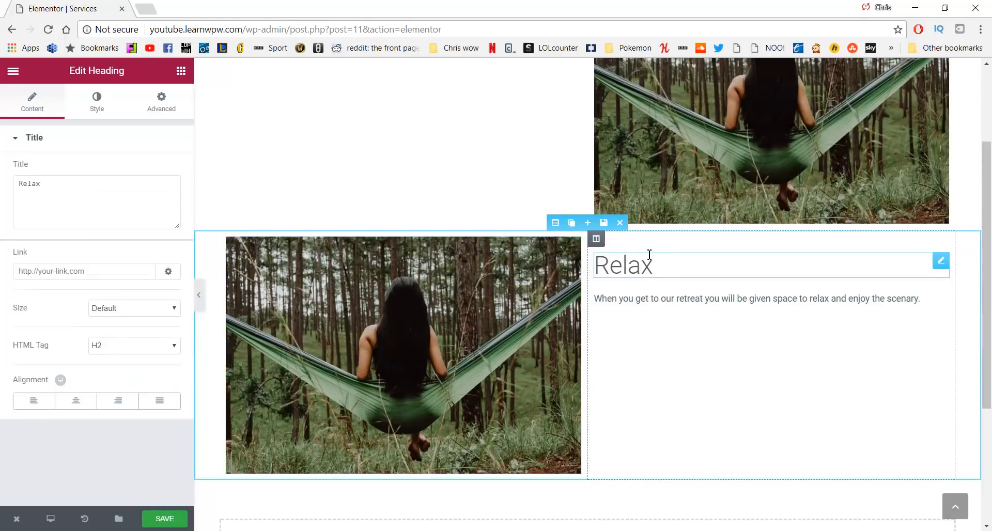
key(BackSpace)
key(BackSpace)
key(BackSpace)
key(BackSpace)
key(BackSpace)
text(Begin)
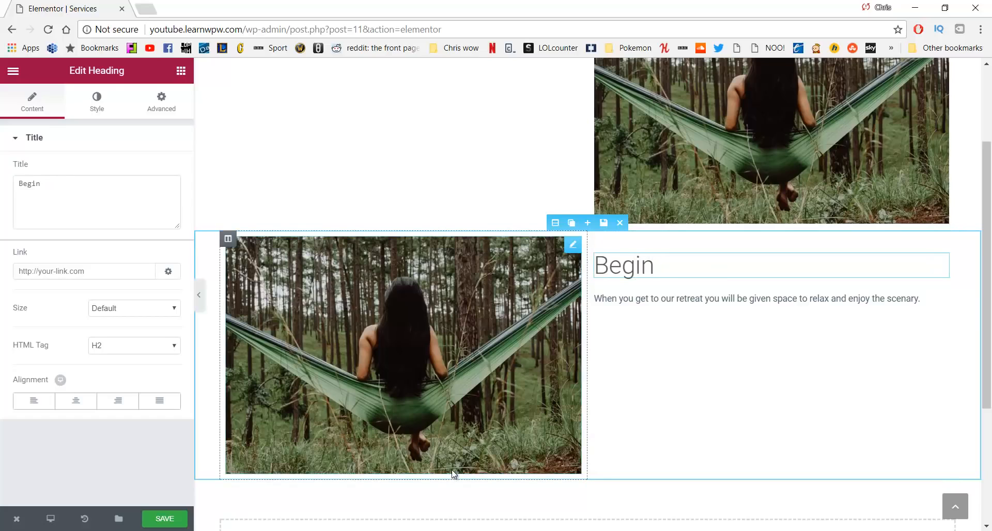
Replace the copied paragraph with the Begin text from the notes document
key(alt+Tab)
drag(576, 420, 535, 409)
key(ctrl+c)
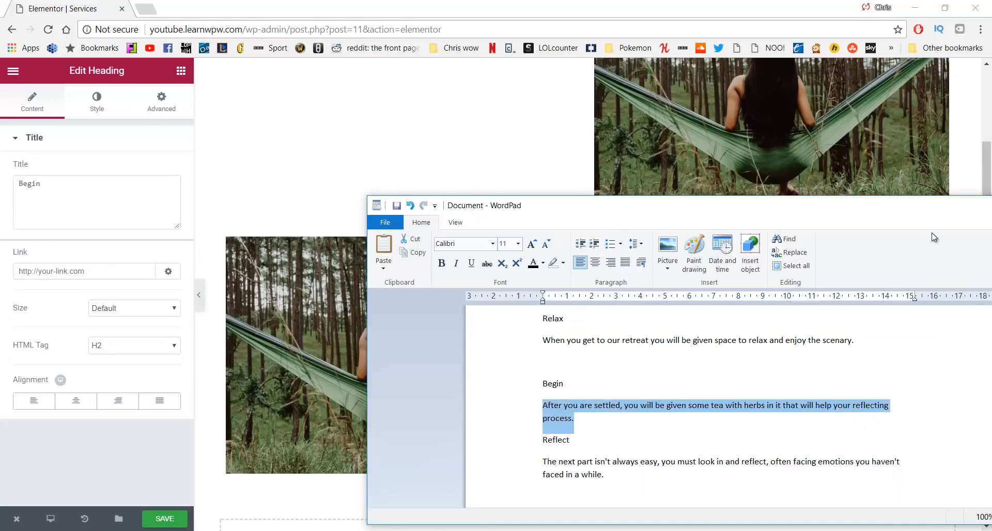
key(alt+Tab)
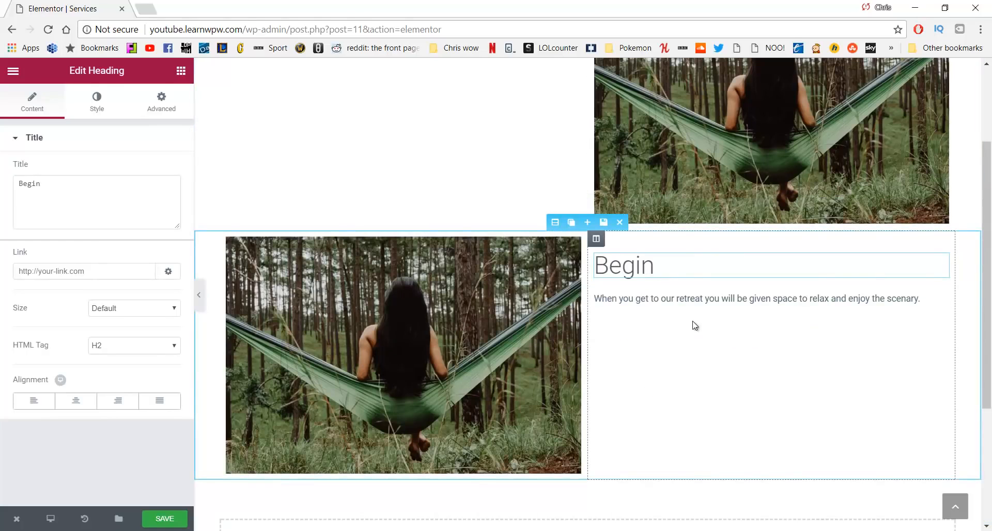
click(697, 303)
key(Return)
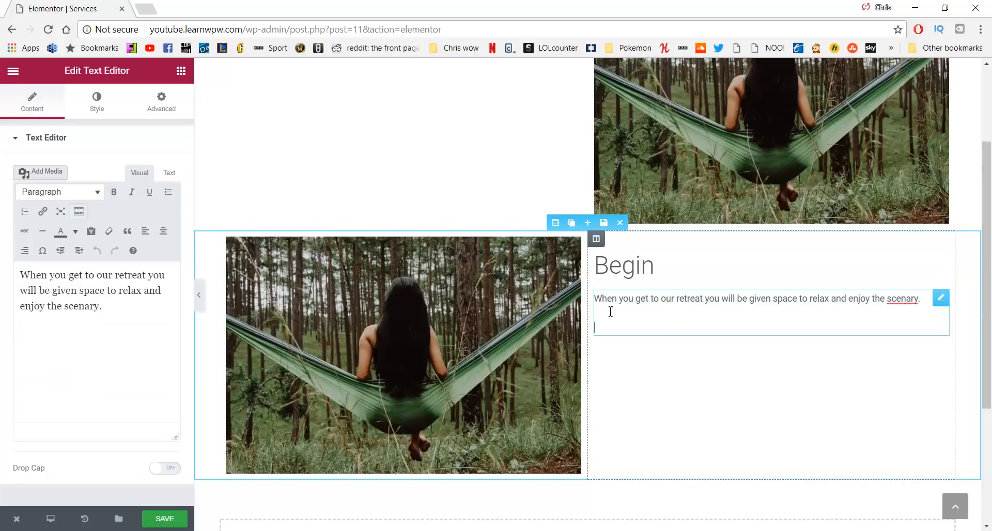
drag(110, 327, 2, 275)
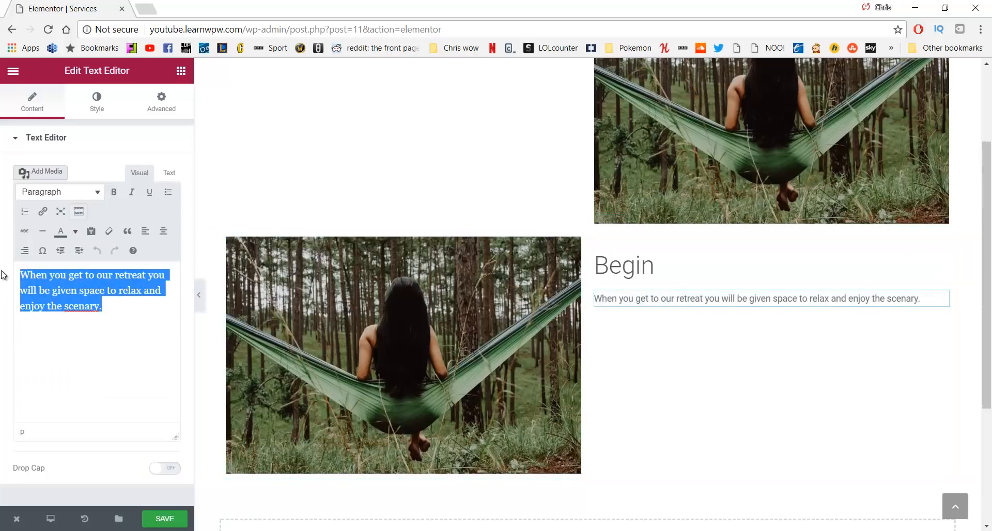
key(ctrl+v)
scroll(523, 275, down, 1)
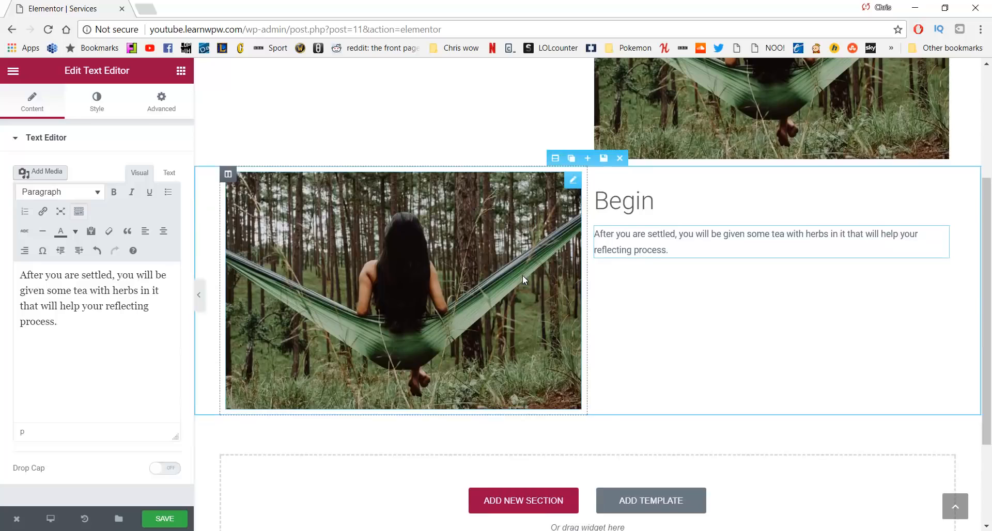
scroll(523, 275, up, 3)
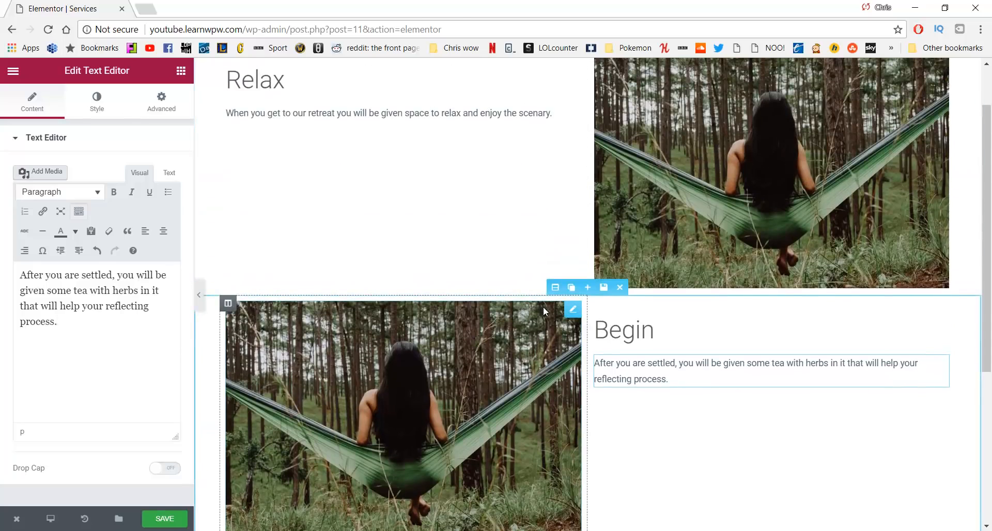
click(571, 288)
scroll(613, 280, down, 1)
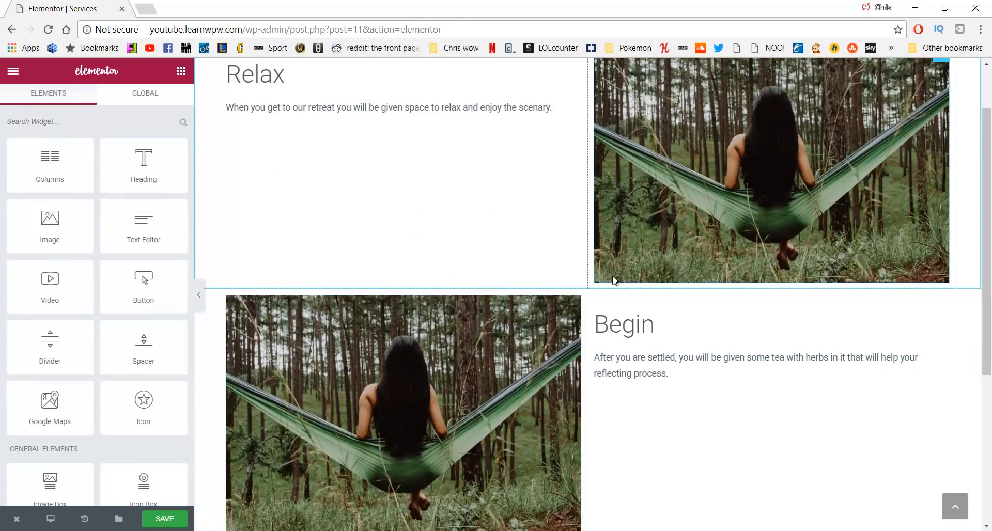
scroll(611, 279, up, 3)
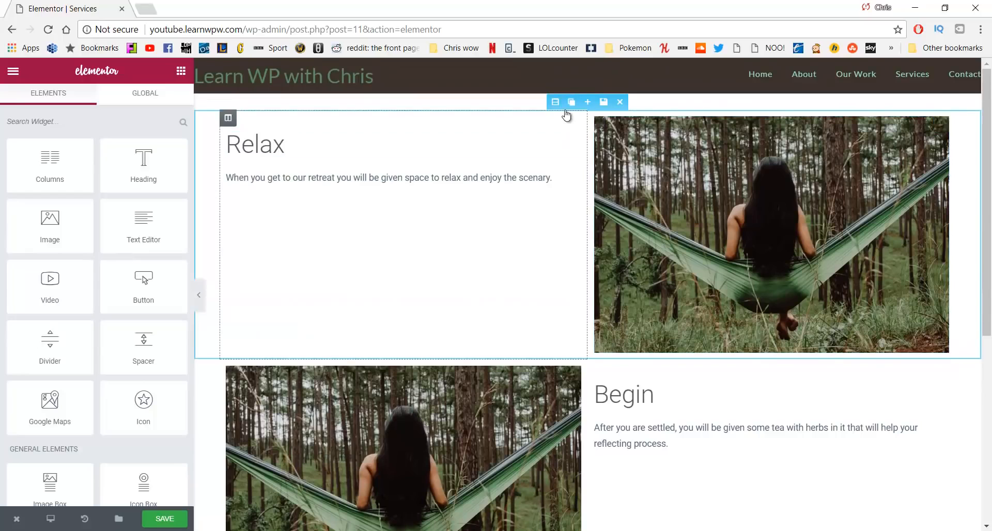
Duplicate the Relax section and move the copy below the Begin section
click(571, 103)
scroll(569, 309, down, 2)
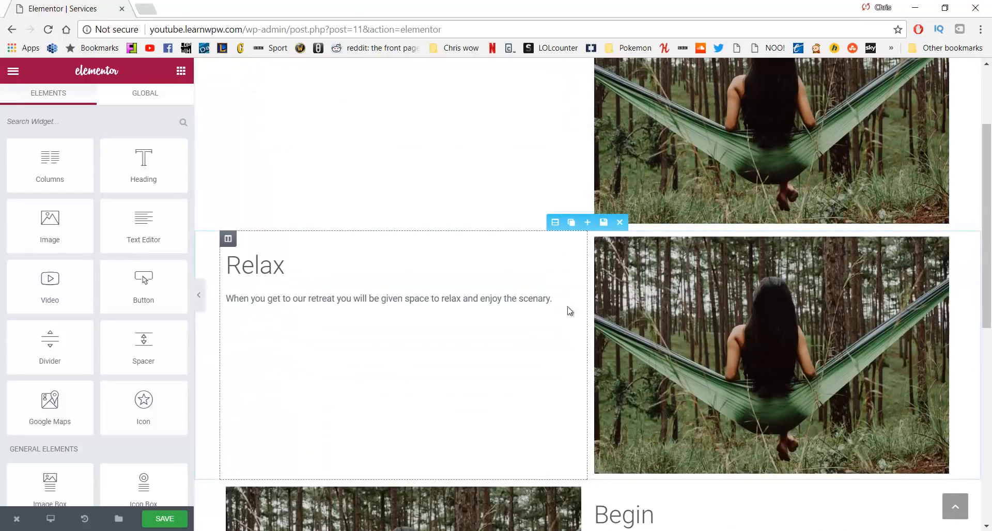
drag(551, 224, 545, 306)
scroll(538, 336, down, 4)
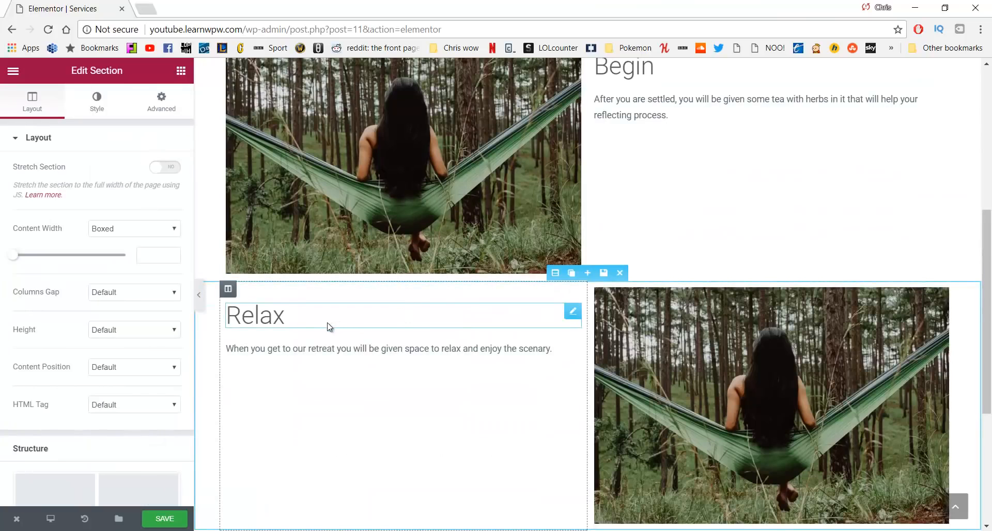
Retitle the copied Relax heading to Reflect
click(315, 324)
key(BackSpace)
key(BackSpace)
key(BackSpace)
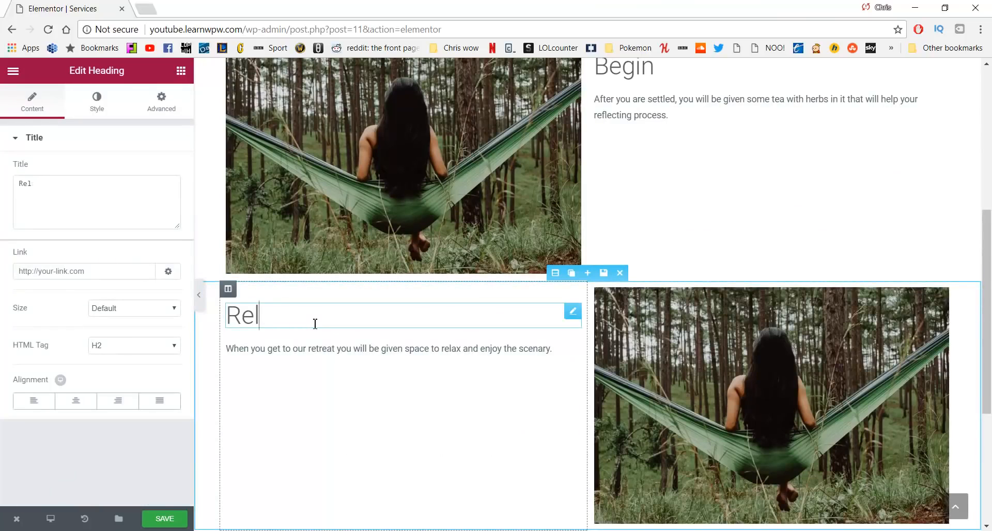
text(fe)
key(BackSpace)
text(lect)
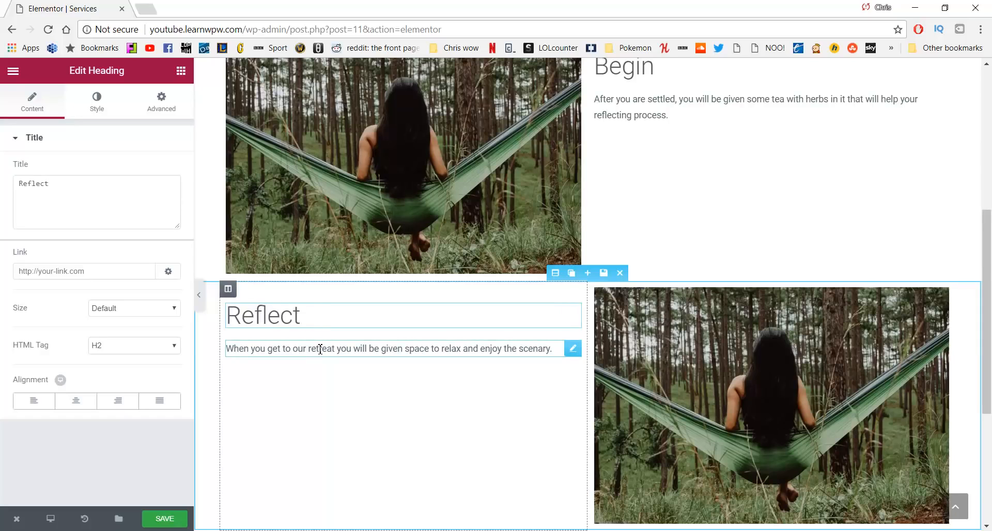
Replace the Reflect section's paragraph with its text from the WordPad document
key(alt+Tab)
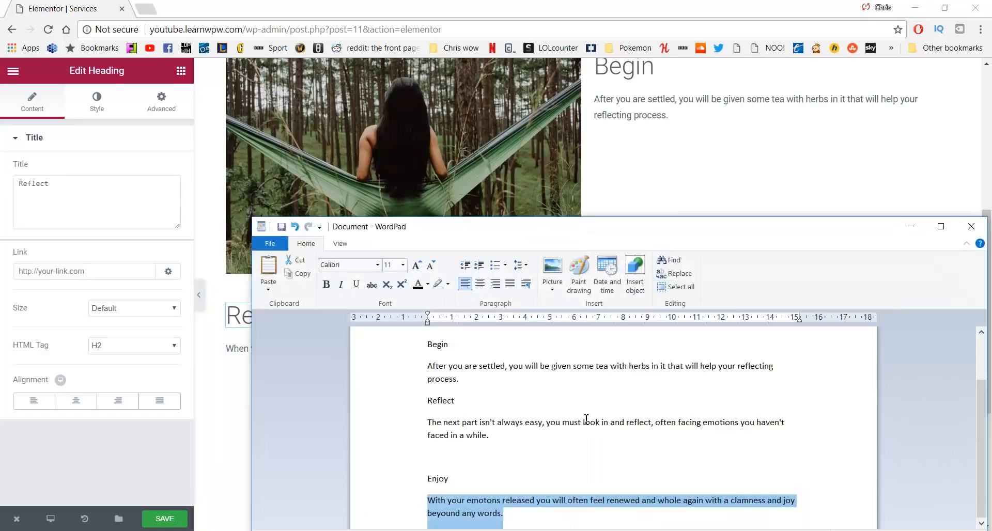
double_click(418, 422)
key(ctrl+c)
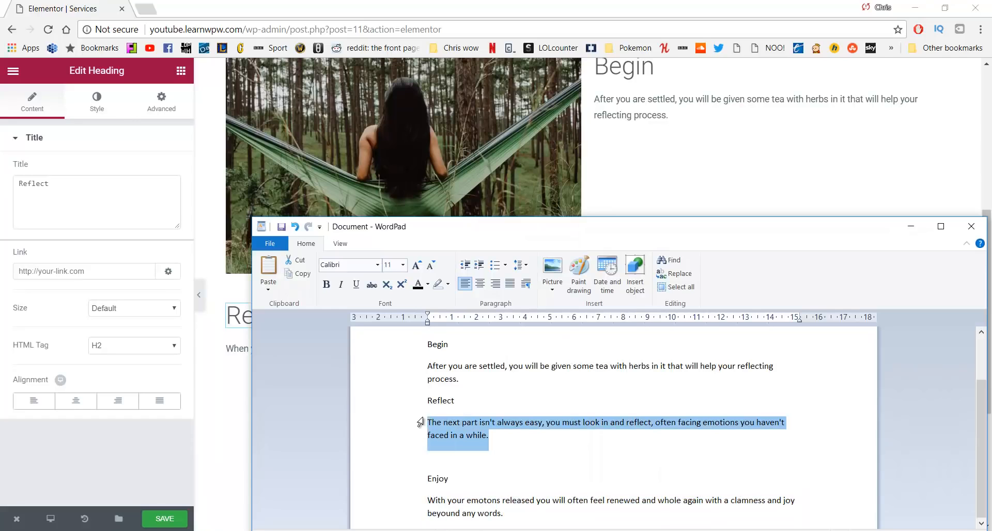
click(236, 350)
click(97, 279)
key(ctrl+a)
key(ctrl+v)
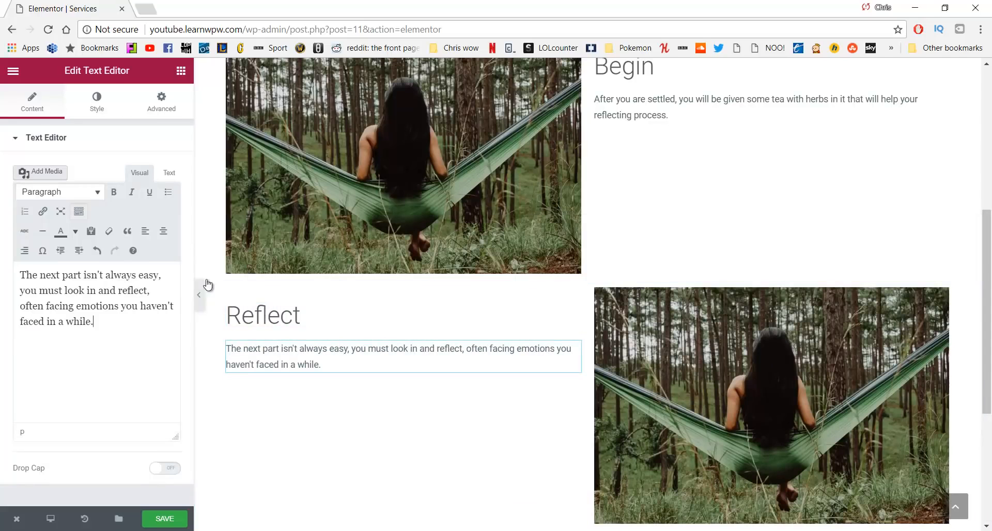
scroll(568, 279, up, 4)
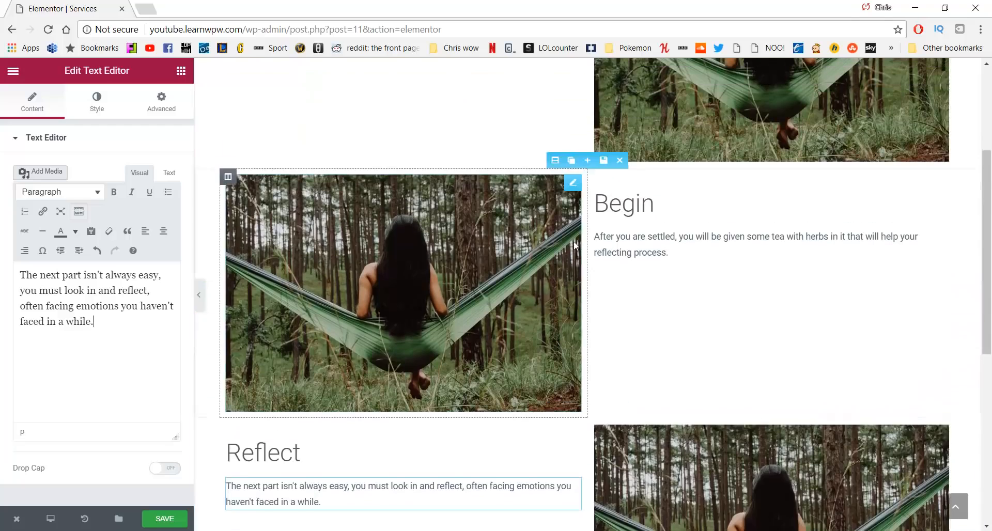
Duplicate the Begin section, move it below Reflect, and retitle it Enjoy
click(572, 217)
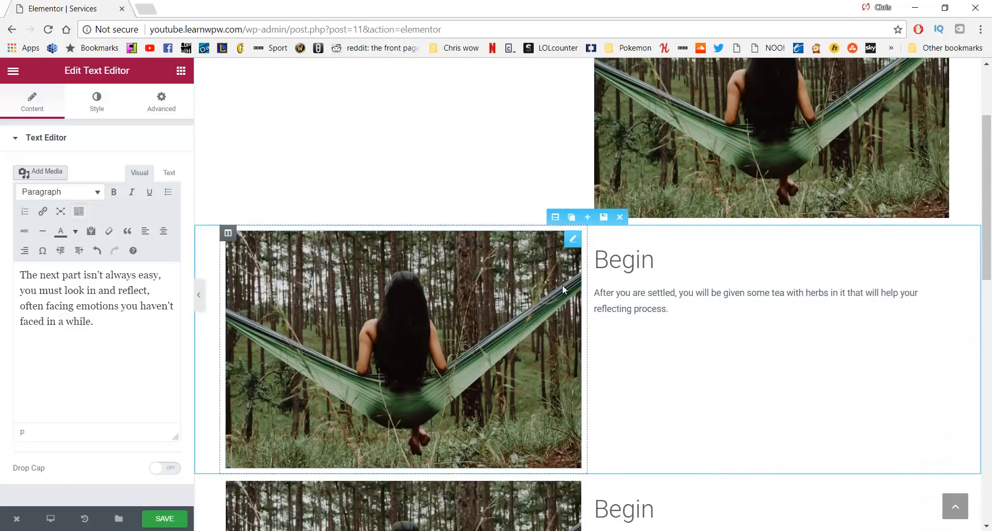
scroll(561, 284, down, 5)
drag(557, 208, 562, 296)
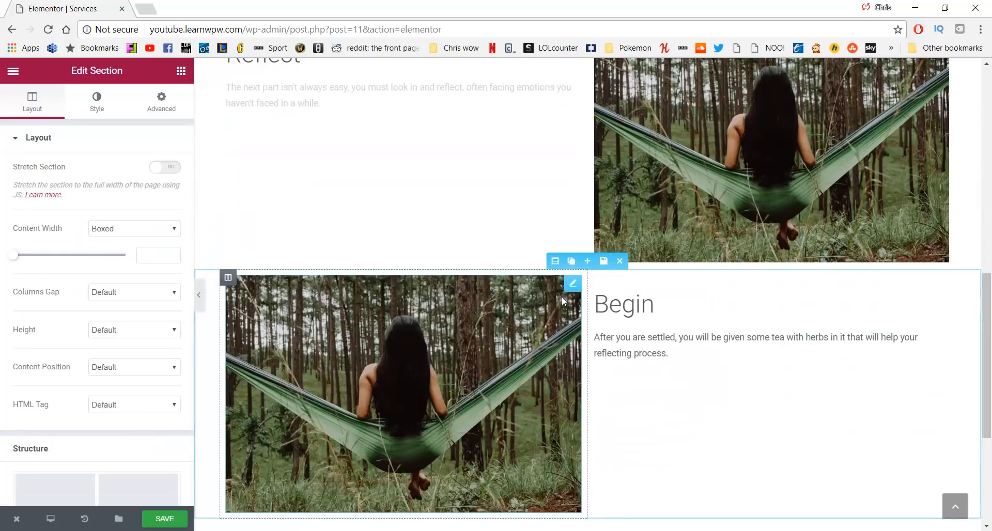
click(652, 305)
drag(652, 304, 629, 339)
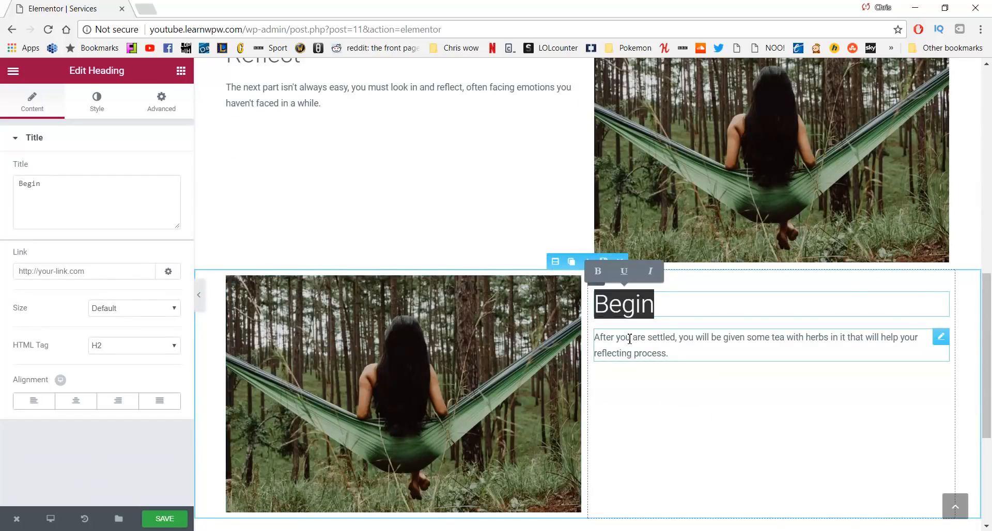
text(Enjoy)
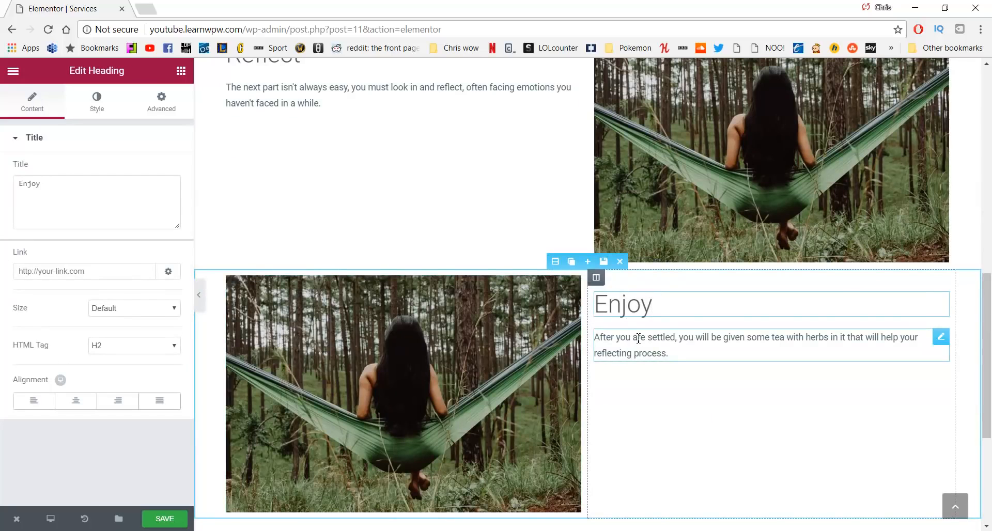
Paste the Enjoy paragraph as plain text and fix the typos 'emotions' and 'calmness'
key(alt+Tab)
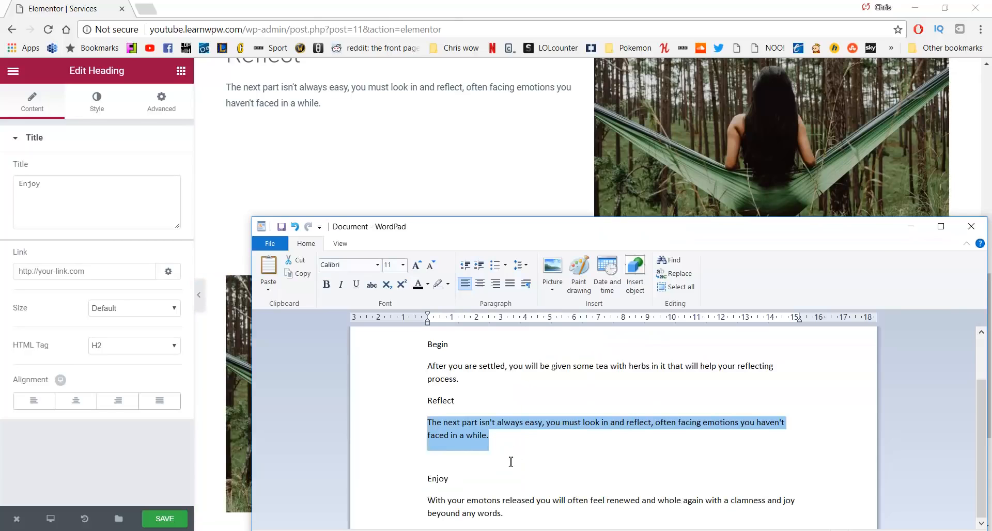
drag(511, 514, 430, 499)
key(ctrl+c)
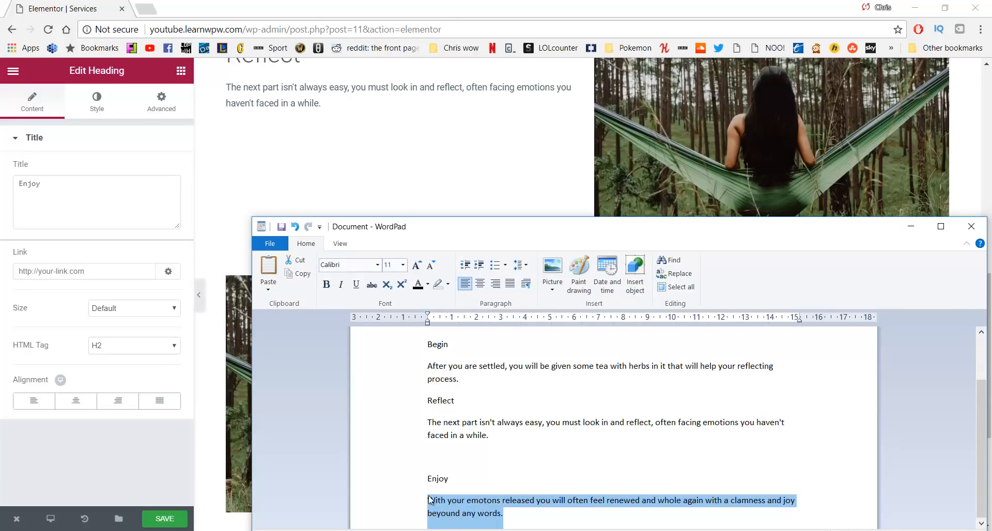
click(88, 197)
click(723, 345)
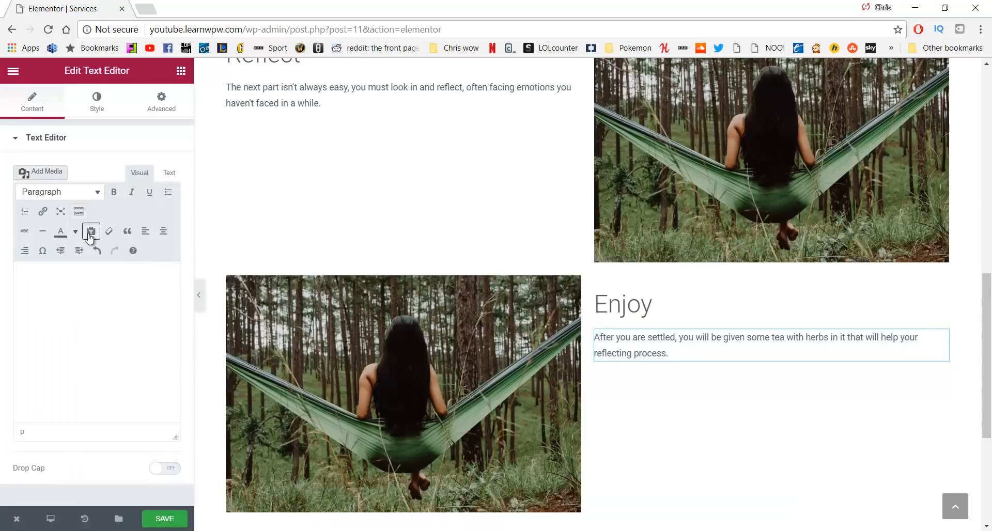
click(90, 235)
click(88, 302)
key(ctrl+v)
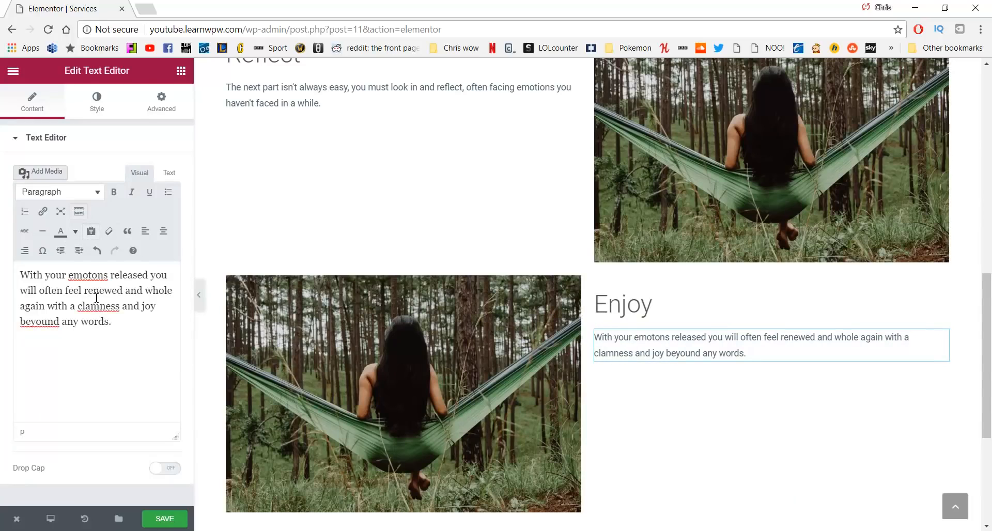
click(93, 275)
text(i)
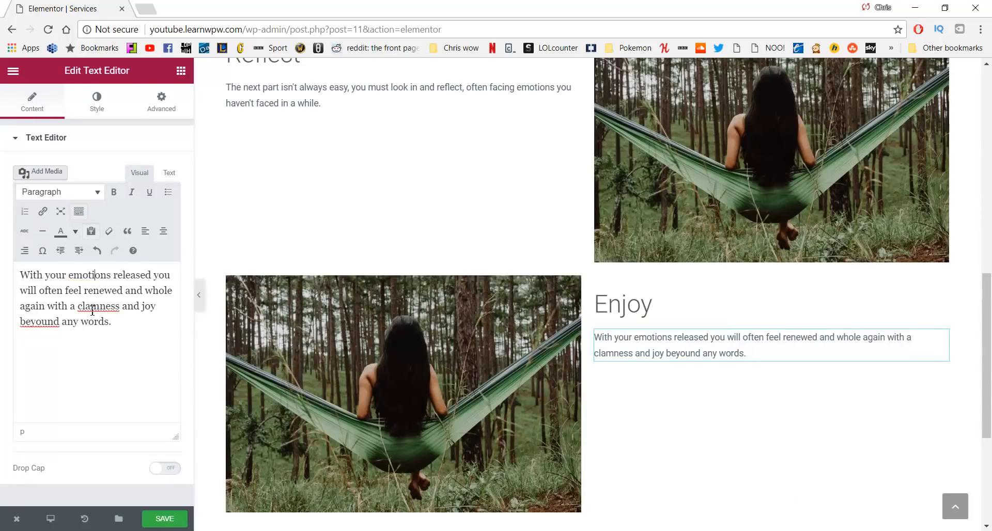
key(BackSpace)
key(BackSpace)
text(al)
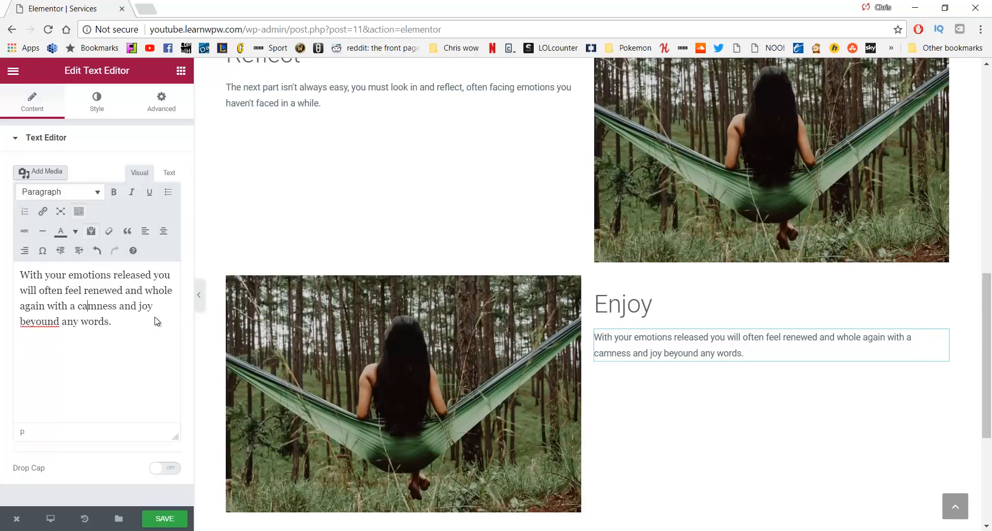
scroll(339, 241, up, 7)
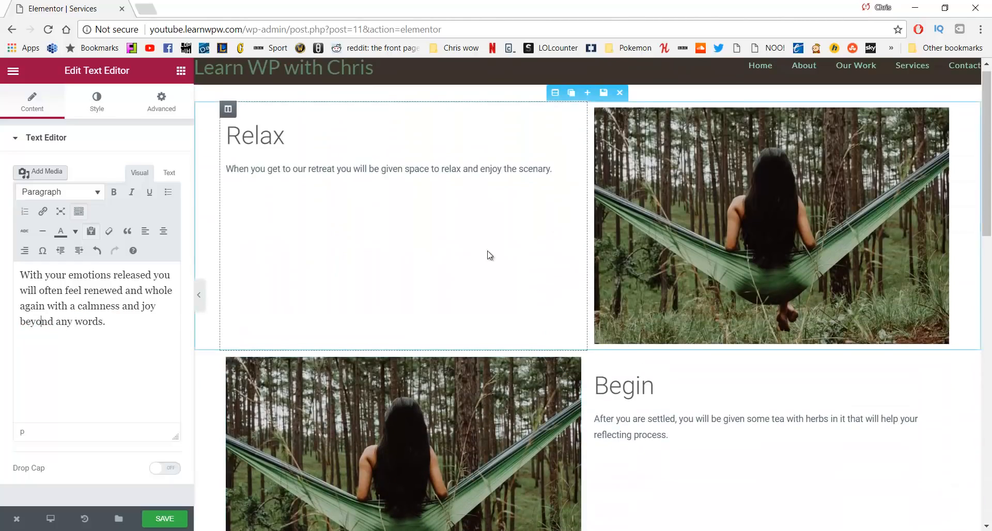
Replace the Begin row's image with the lake-and-bench photo relax2.jpg
scroll(425, 283, down, 3)
click(424, 280)
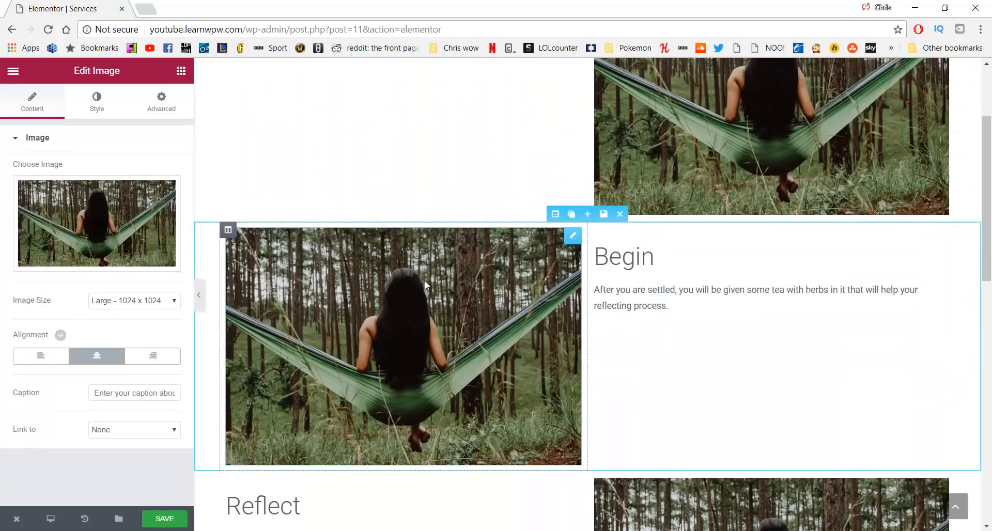
click(99, 223)
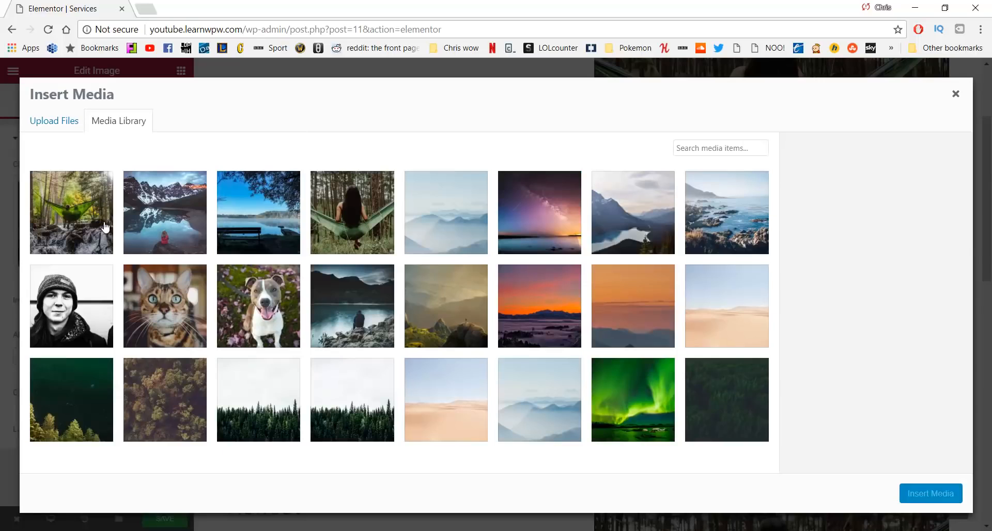
click(278, 212)
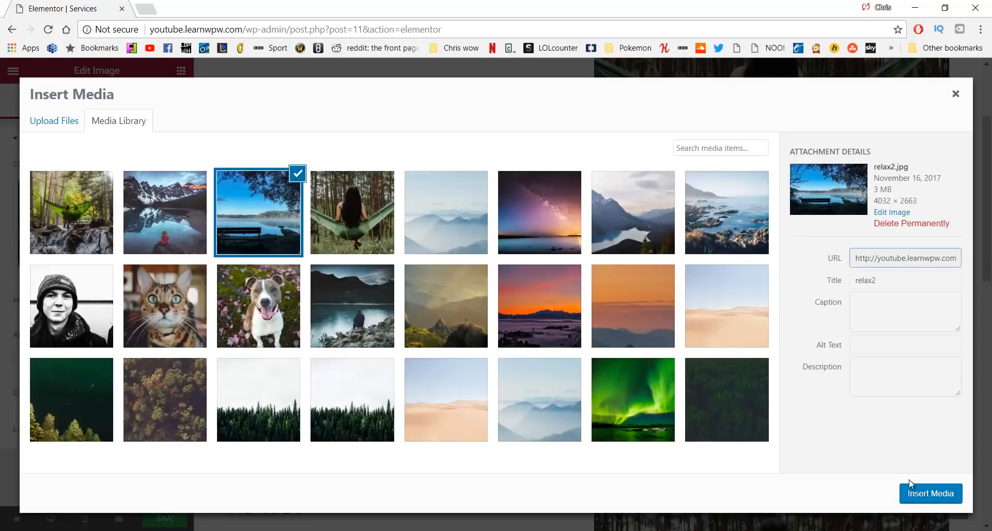
click(932, 489)
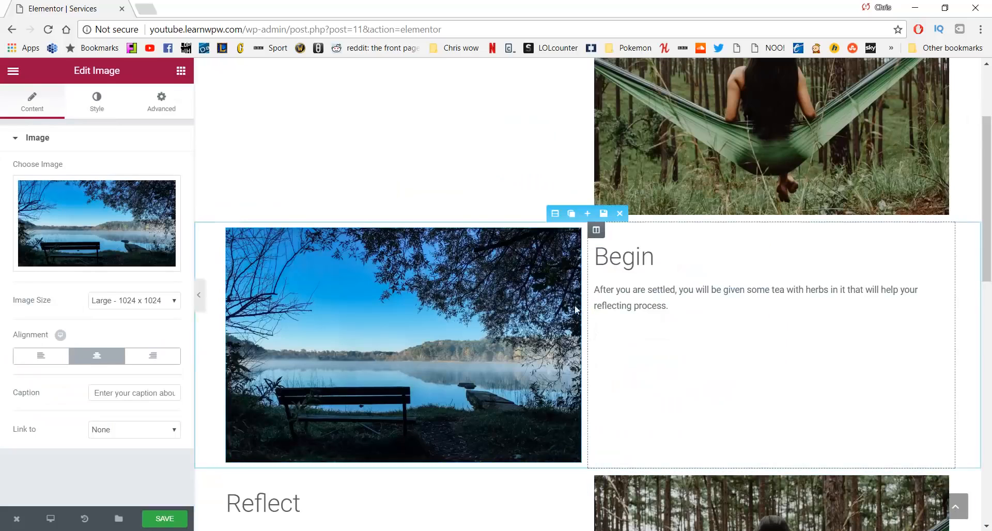
Replace the Reflect row's image with the mountain-lake photo reflect.jpg
scroll(672, 201, up, 3)
scroll(683, 181, down, 3)
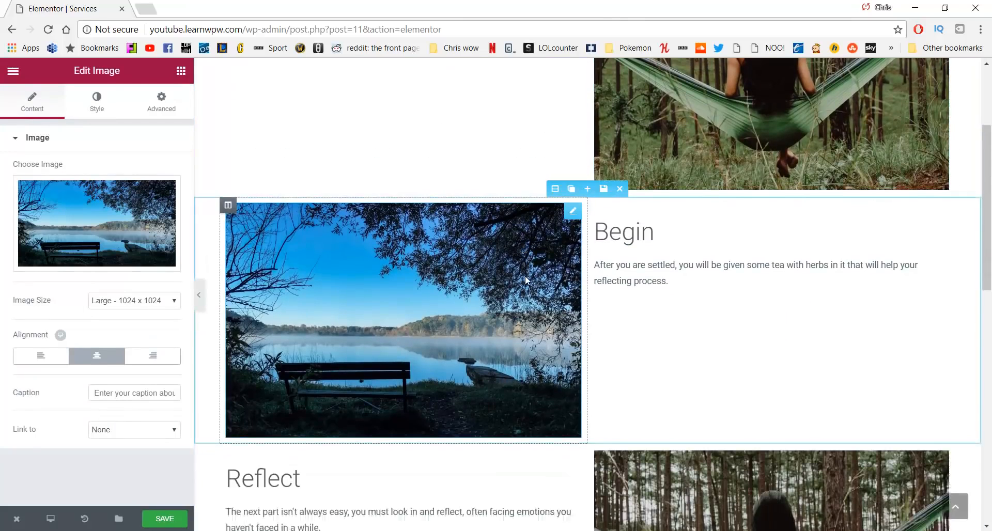
scroll(525, 275, down, 3)
click(735, 325)
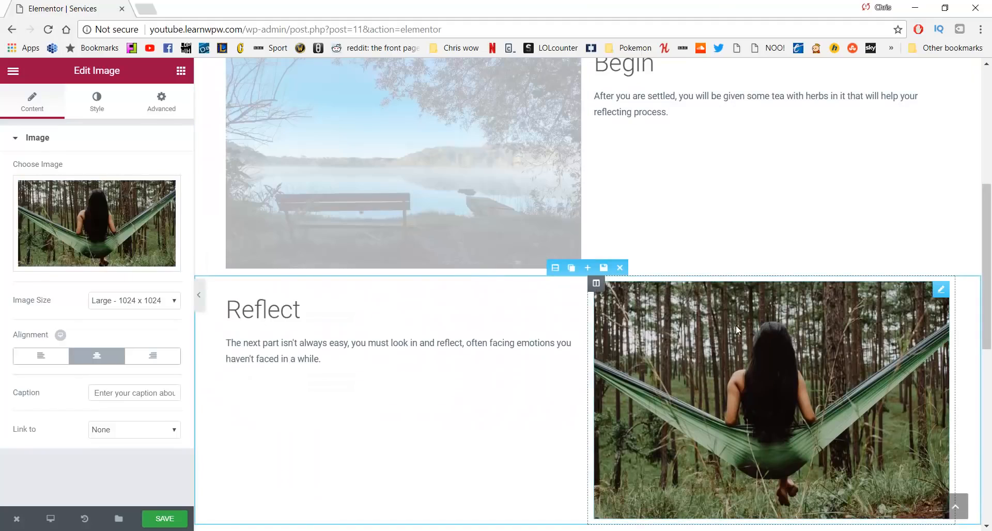
click(141, 259)
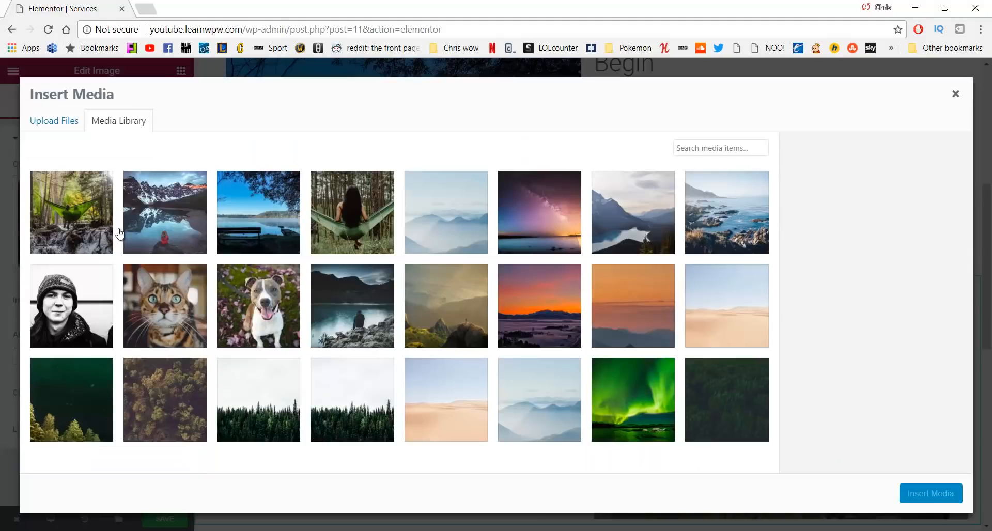
click(202, 226)
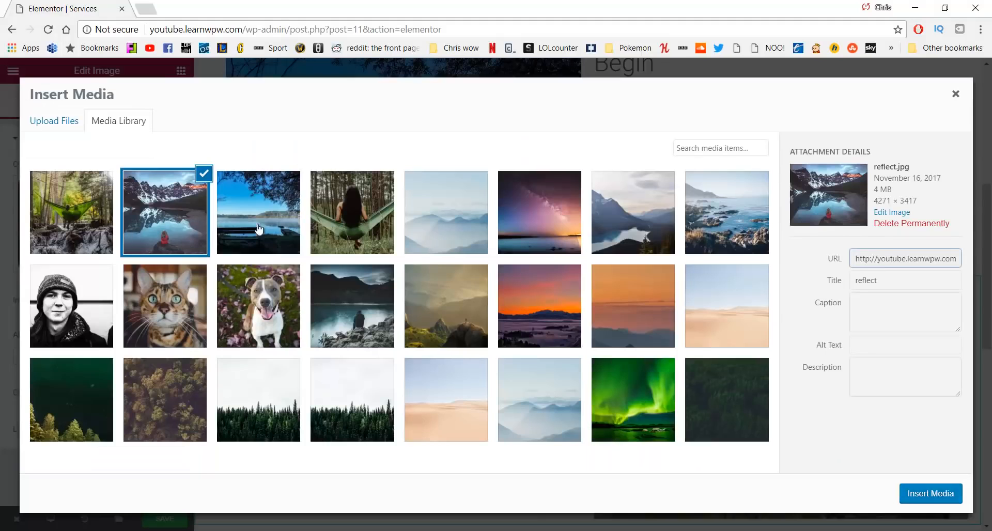
click(928, 495)
Give the Enjoy row the waterfall hammock photo enjoy.jpg and save the page
scroll(562, 299, down, 4)
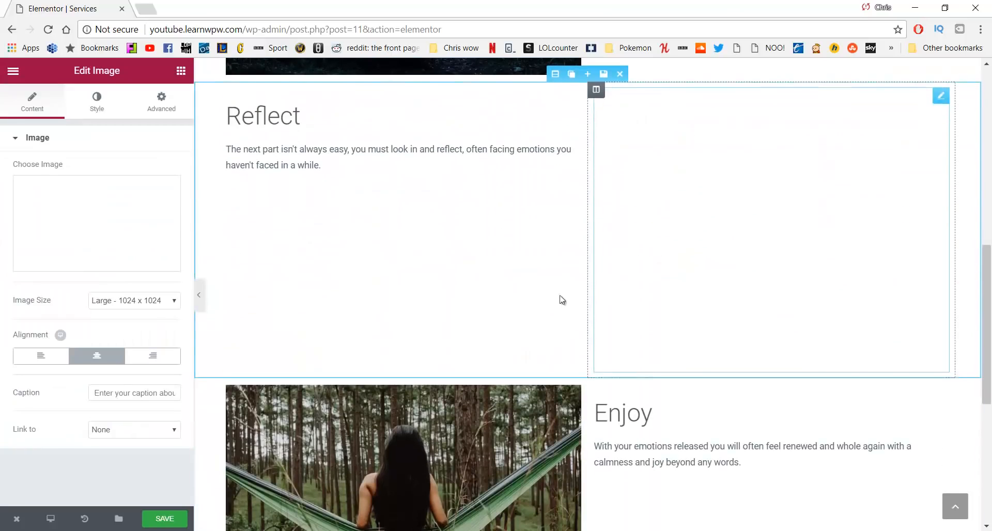
scroll(459, 324, down, 4)
click(459, 325)
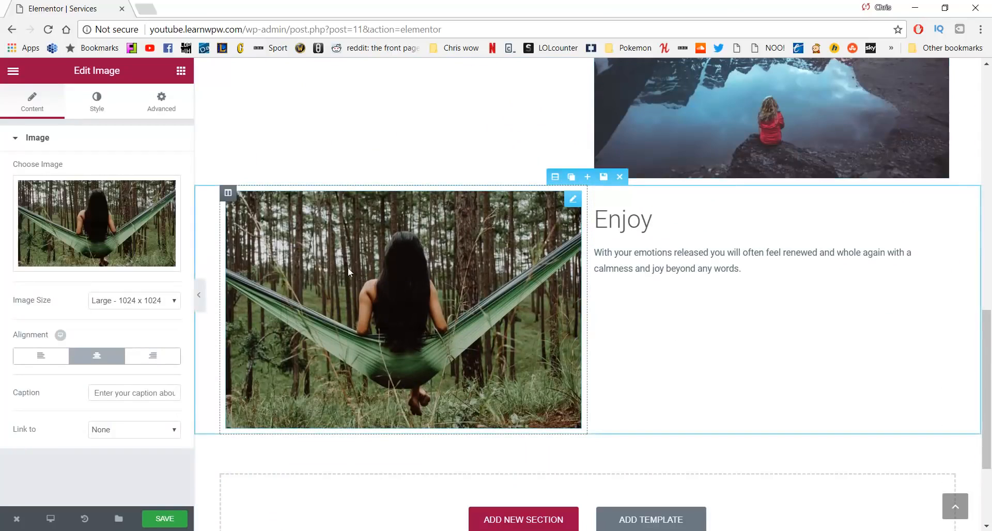
click(97, 224)
click(95, 224)
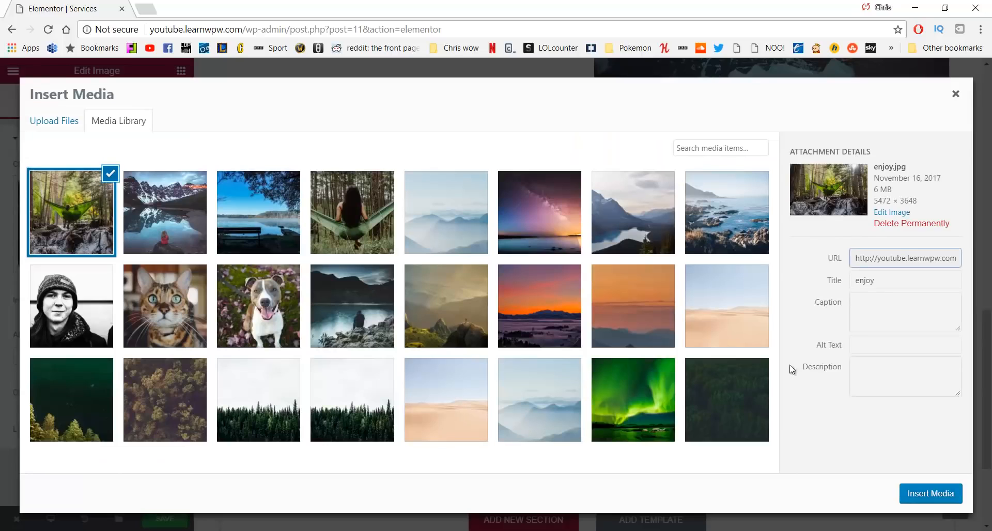
click(928, 491)
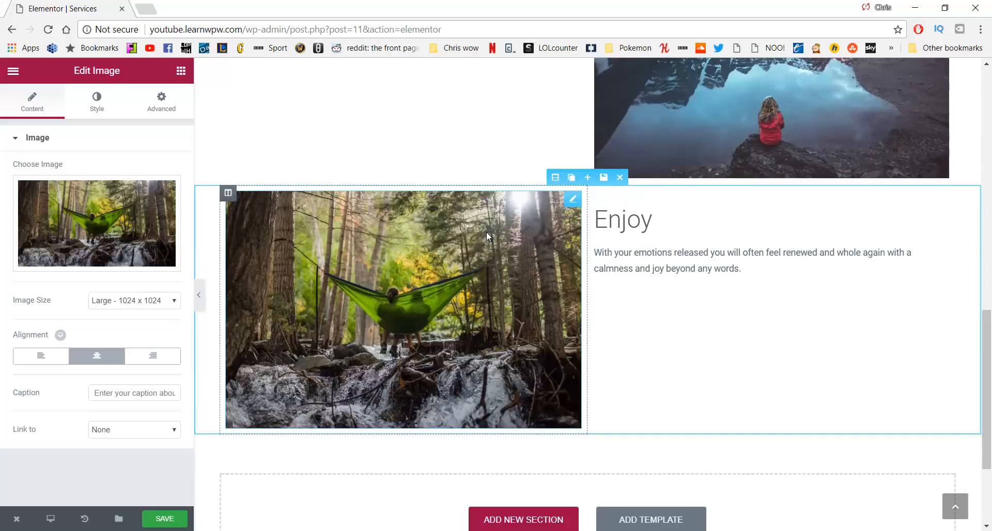
scroll(483, 239, up, 13)
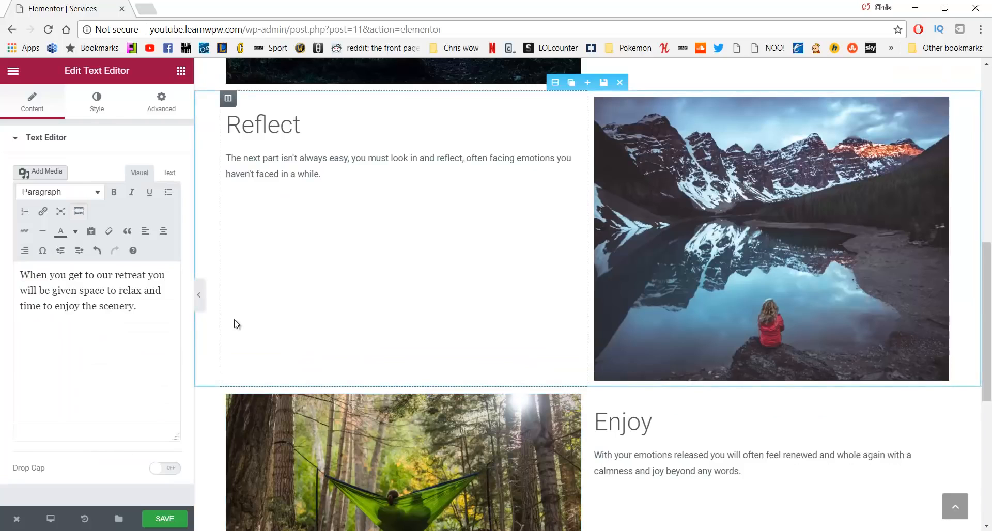
click(170, 516)
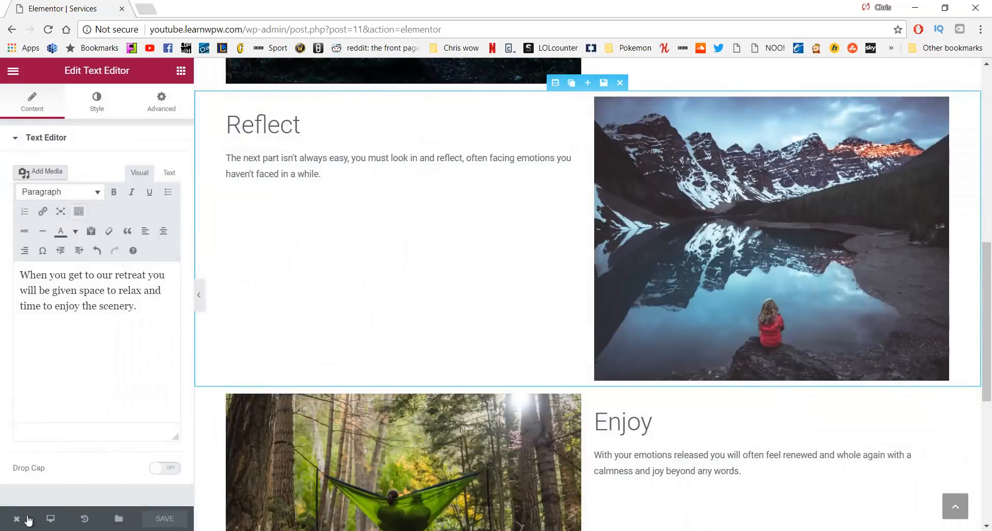
View the live Services page's Relax, Begin, Reflect and Enjoy rows, then go to the homepage
mouse_move(17, 518)
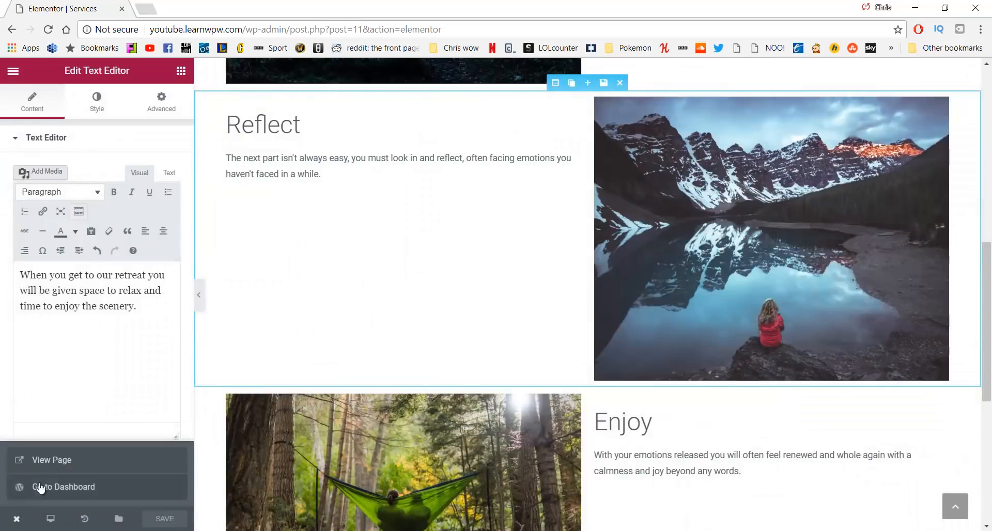
click(50, 461)
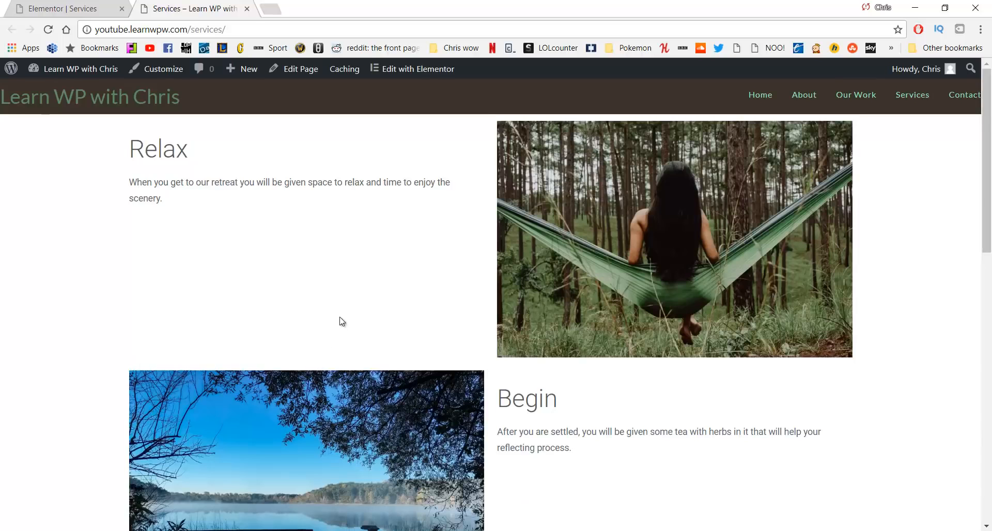
scroll(341, 319, down, 10)
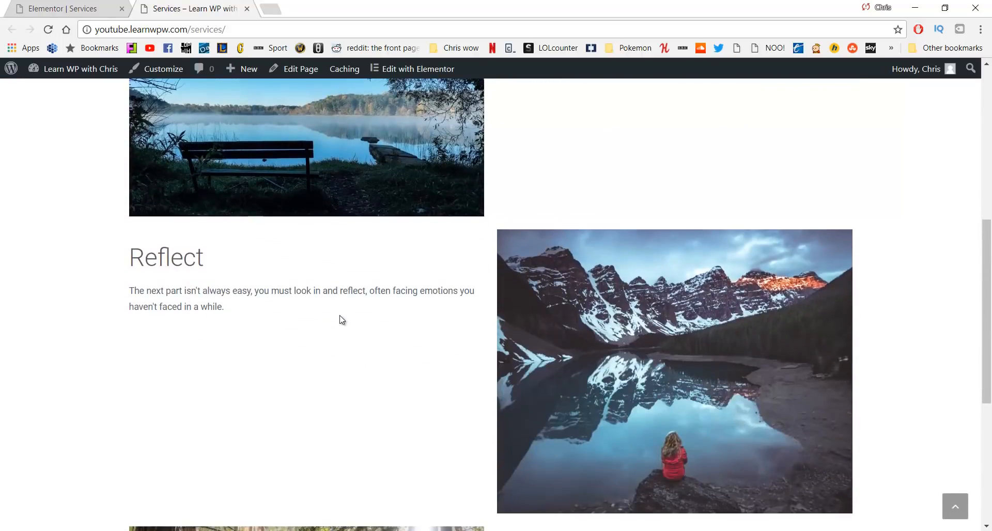
scroll(341, 319, down, 3)
scroll(341, 320, up, 10)
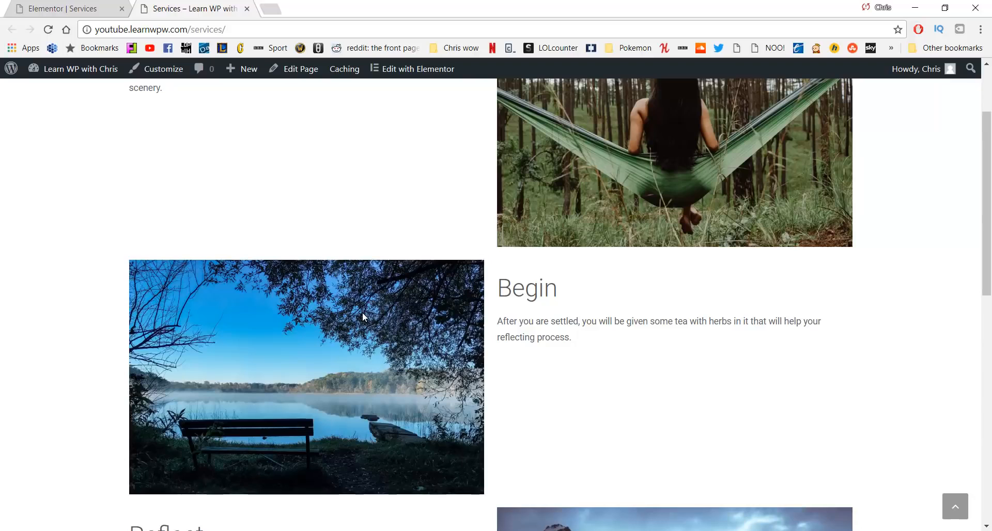
scroll(363, 316, down, 10)
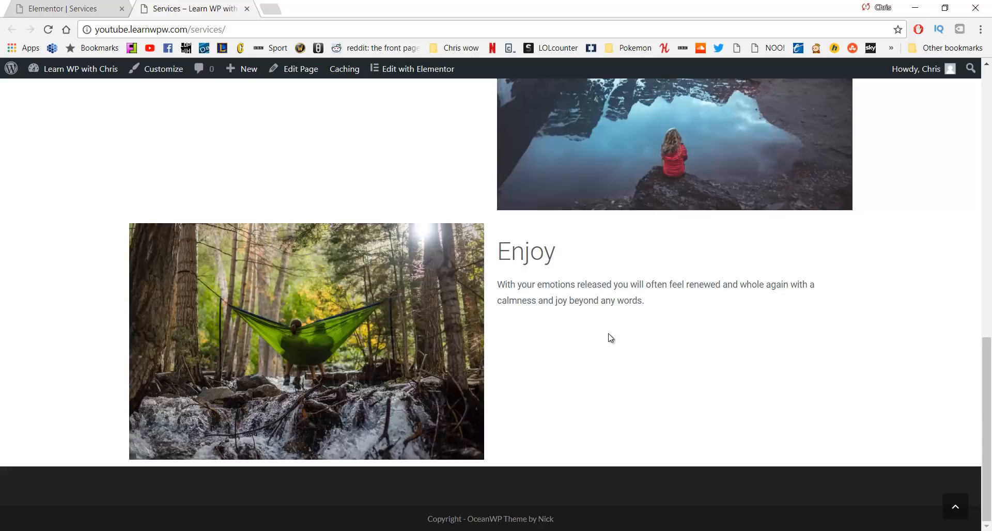
scroll(604, 345, up, 15)
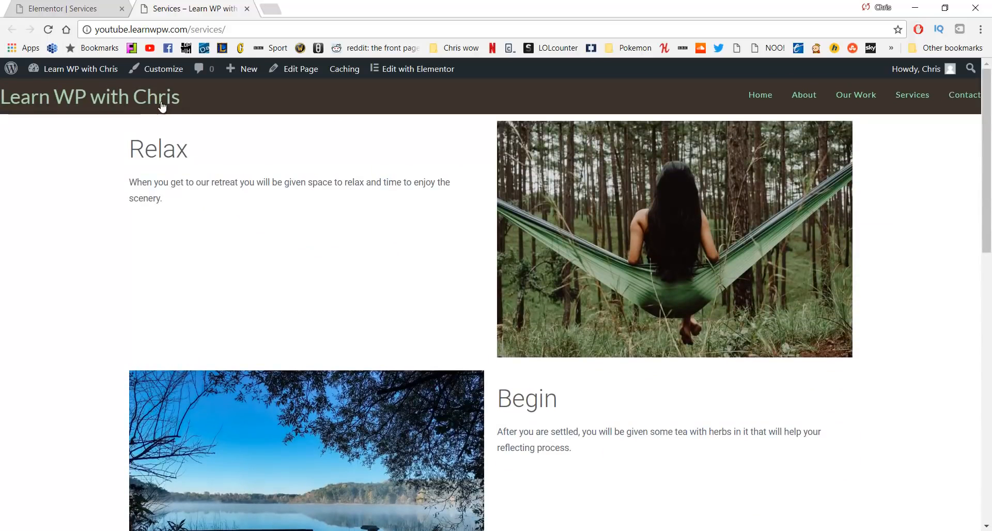
click(159, 103)
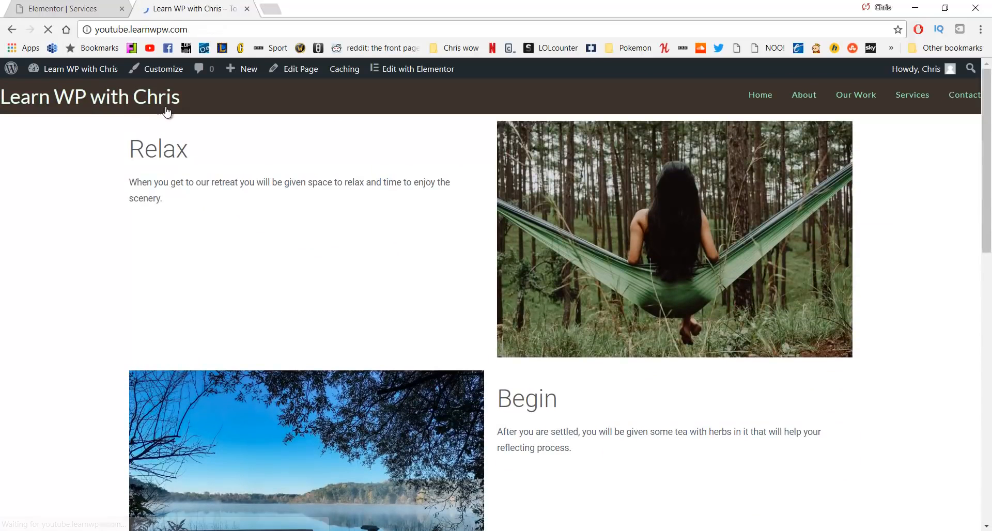
Scroll the Home page in Elementor down to the two 'Our work' sections
scroll(180, 125, down, 10)
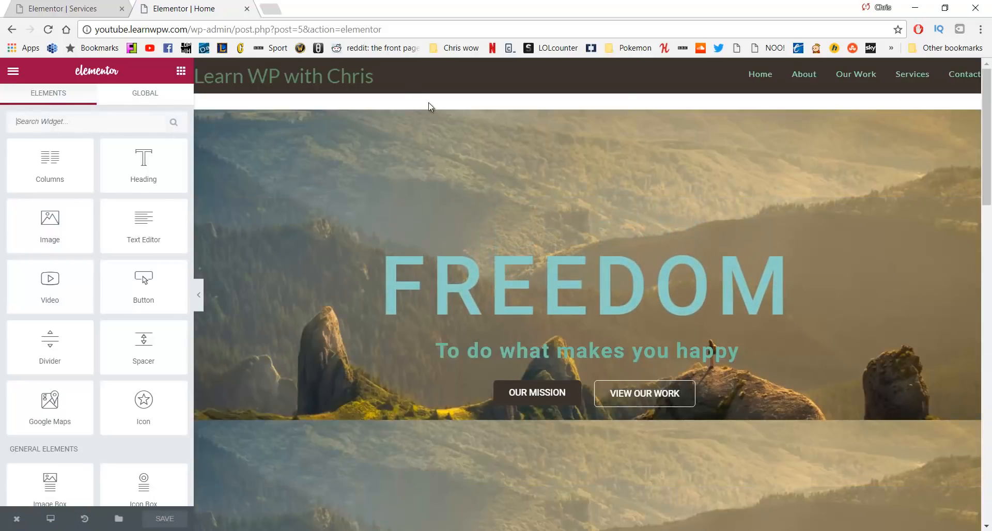
scroll(433, 157, down, 6)
scroll(433, 157, down, 10)
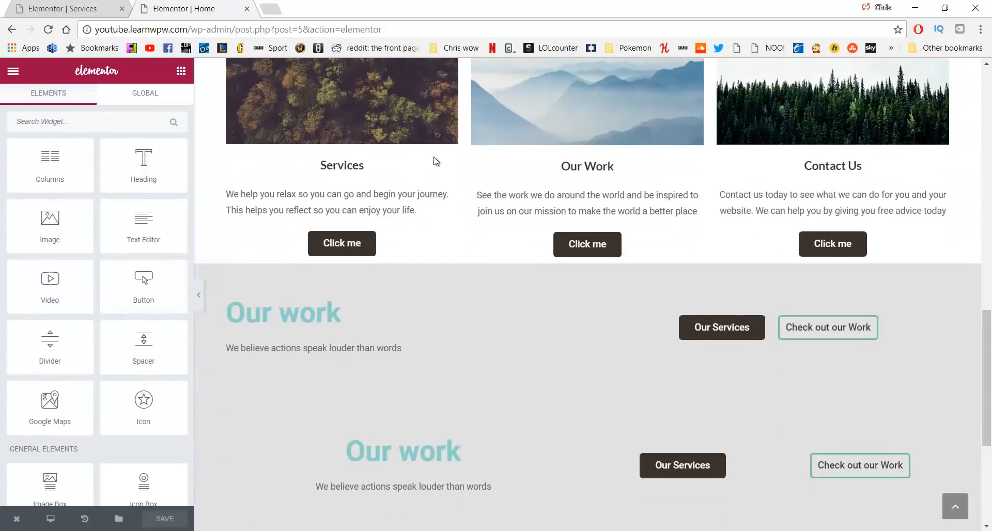
scroll(433, 157, up, 3)
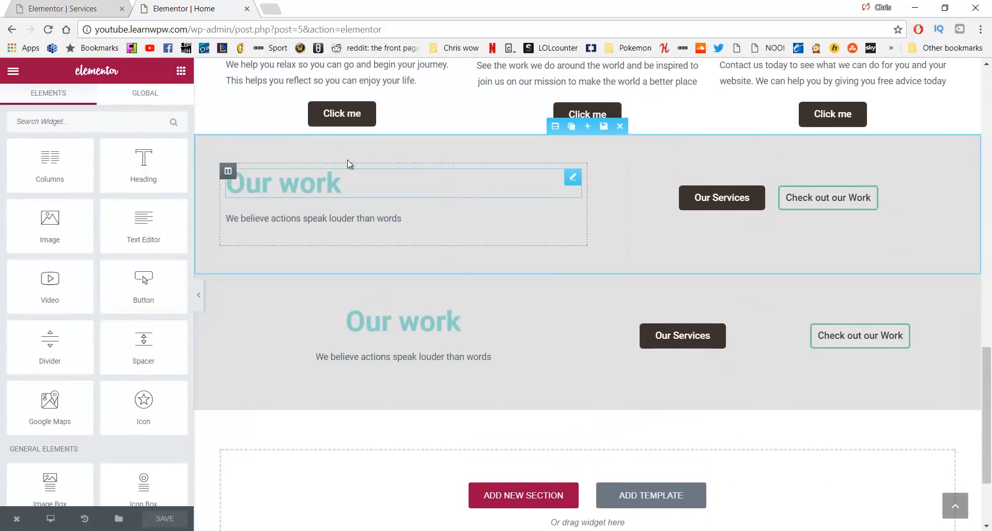
Save the upper 'Our work' section as the library template 'Call to Action Bottom'
click(603, 126)
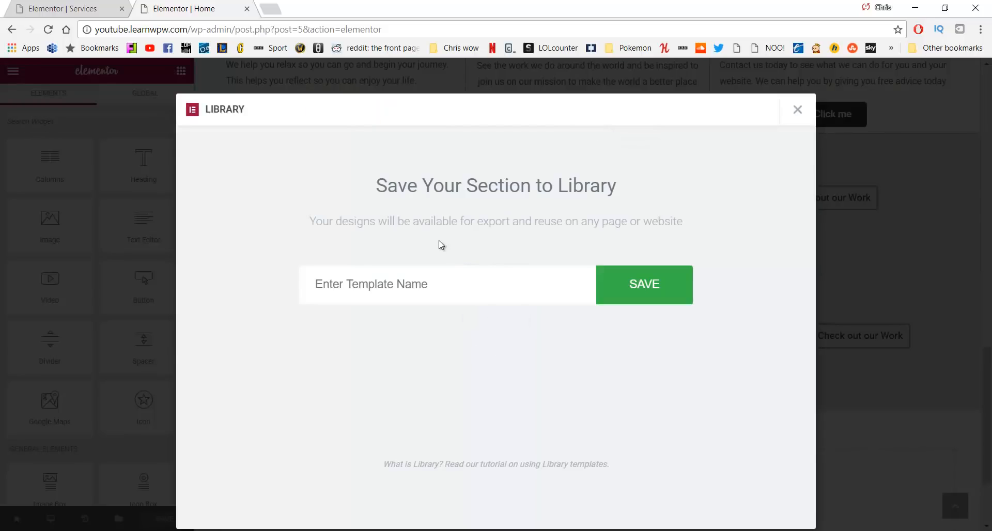
click(460, 284)
text(Call to Action bo)
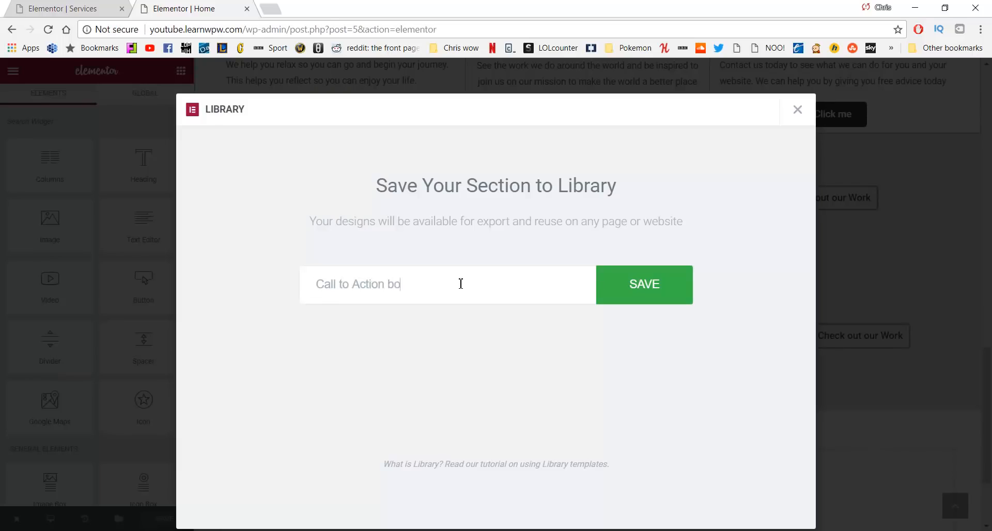
text(tto)
key(BackSpace)
key(BackSpace)
key(BackSpace)
key(BackSpace)
key(BackSpace)
key(BackSpace)
click(671, 278)
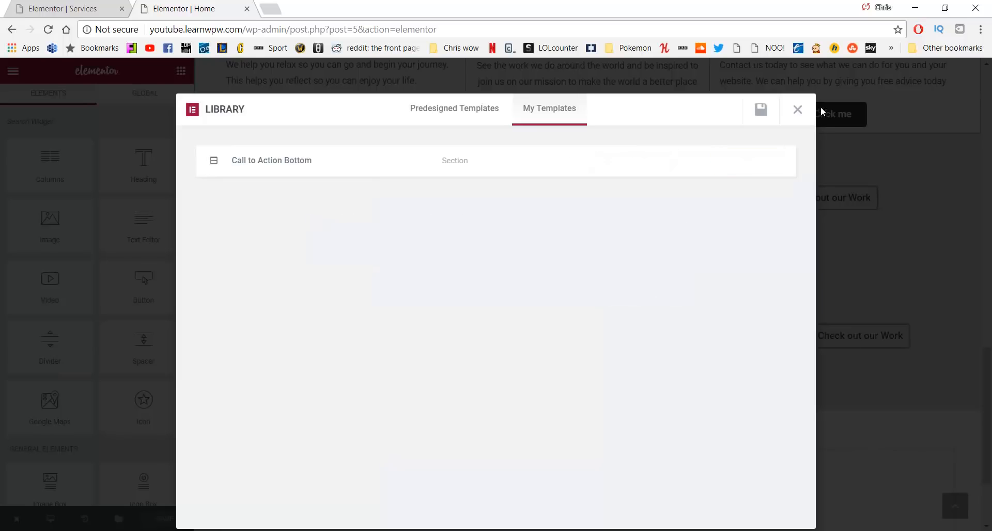
click(796, 112)
Save the lower 'Our work' section as the template 'Call to Action - Mobile'
scroll(605, 267, down, 2)
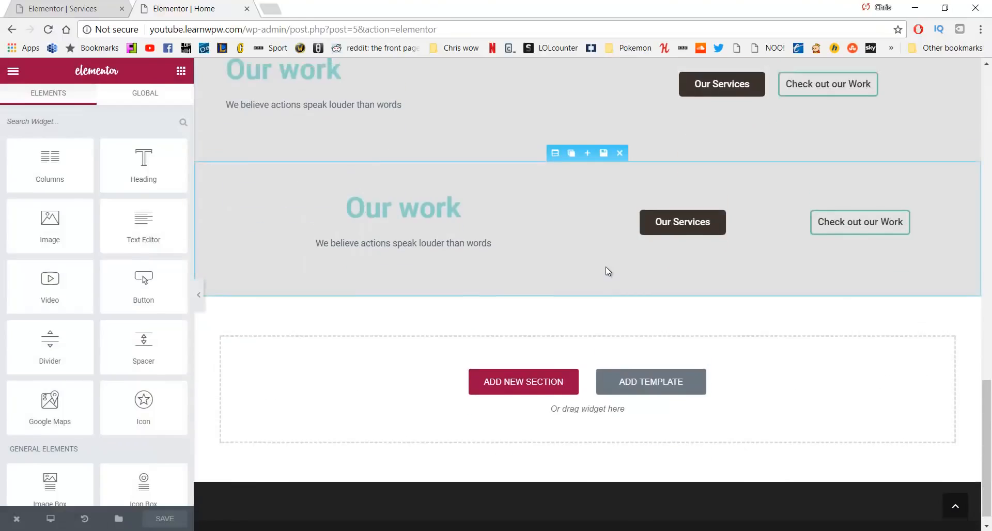
scroll(408, 323, up, 2)
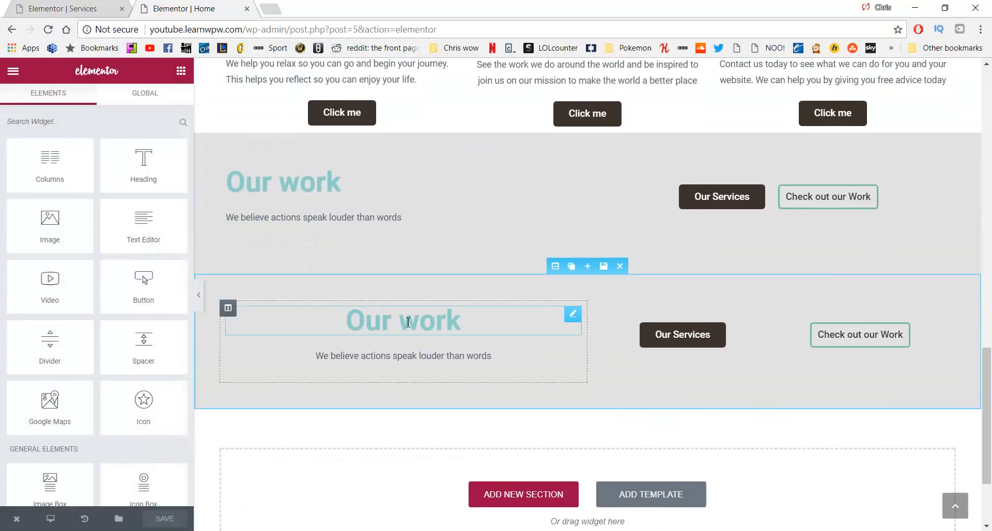
click(603, 266)
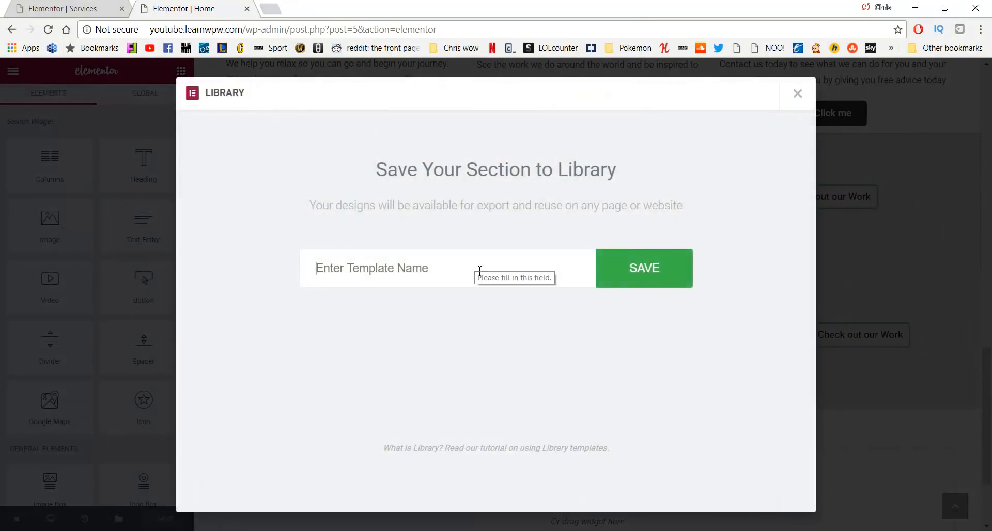
text(Call to Action - Mobile)
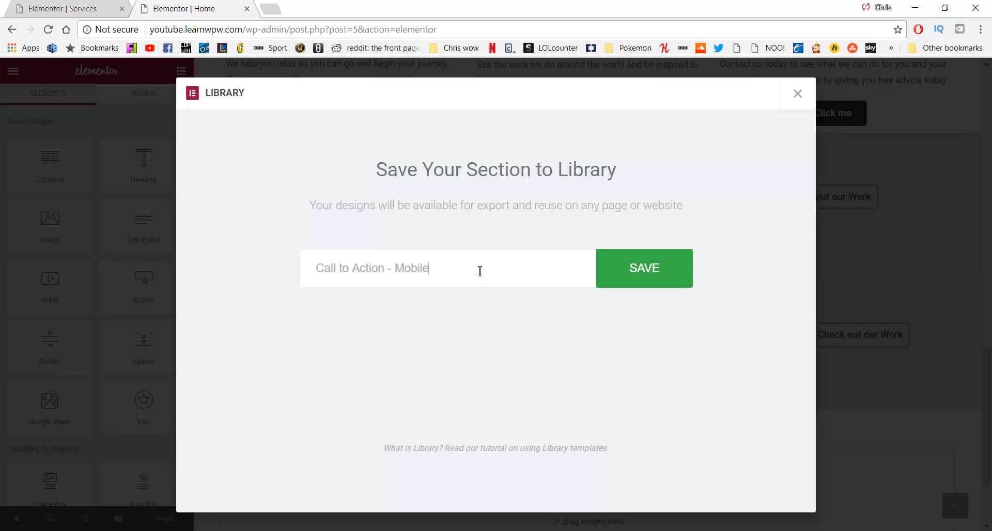
click(662, 274)
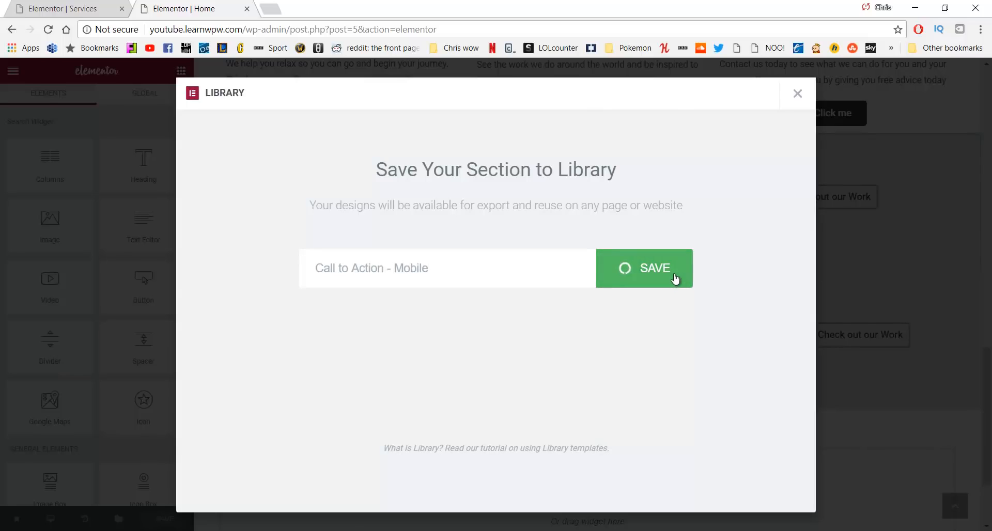
click(798, 94)
scroll(530, 231, up, 15)
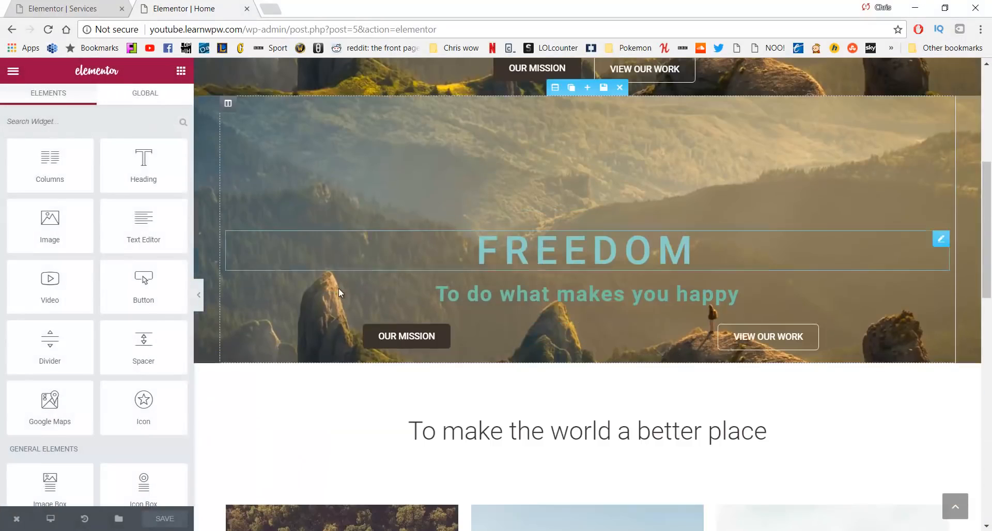
Open the live Services page in Elementor and scroll to the empty area below Enjoy
mouse_move(21, 521)
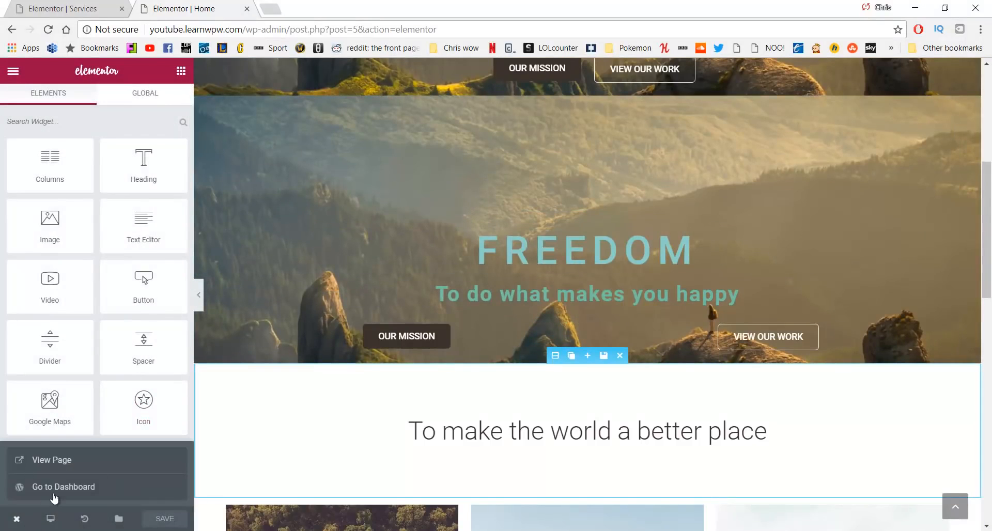
click(60, 461)
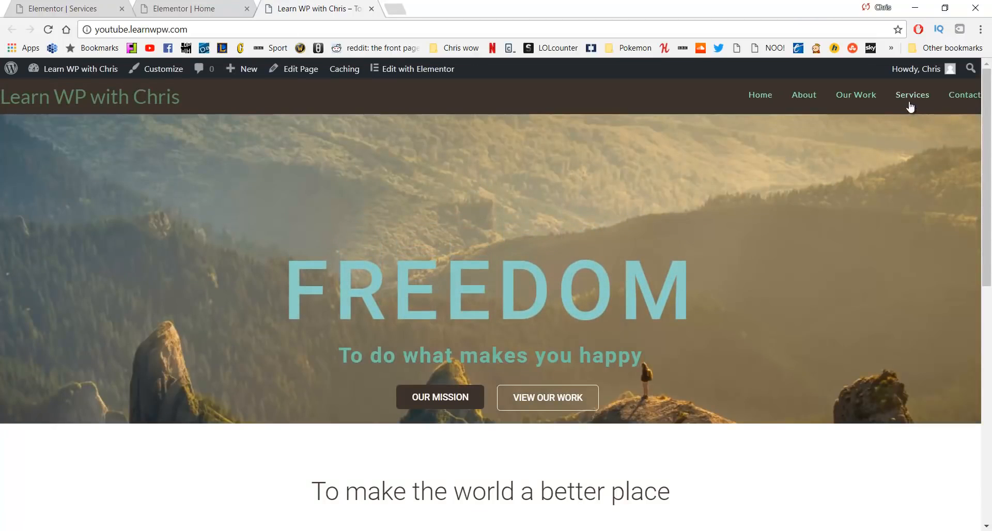
click(910, 103)
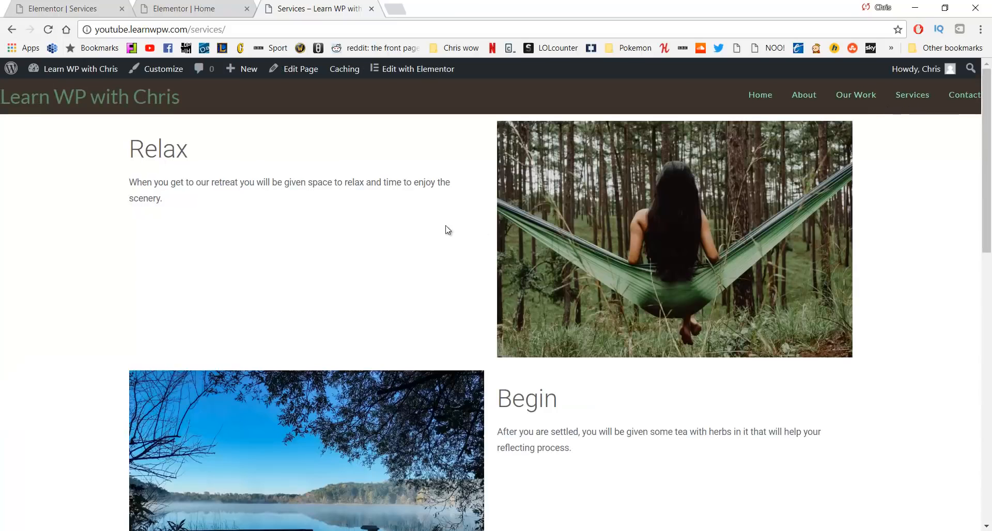
click(413, 74)
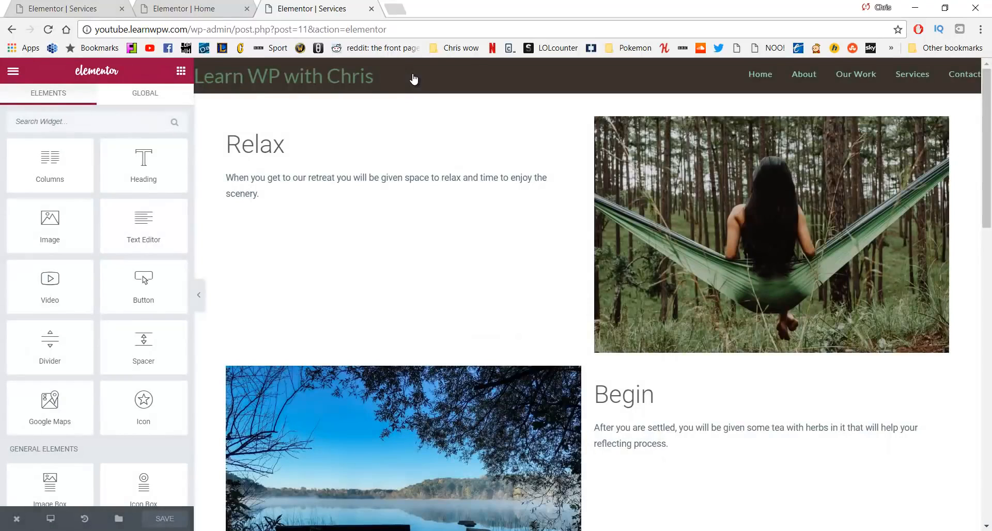
scroll(449, 221, down, 15)
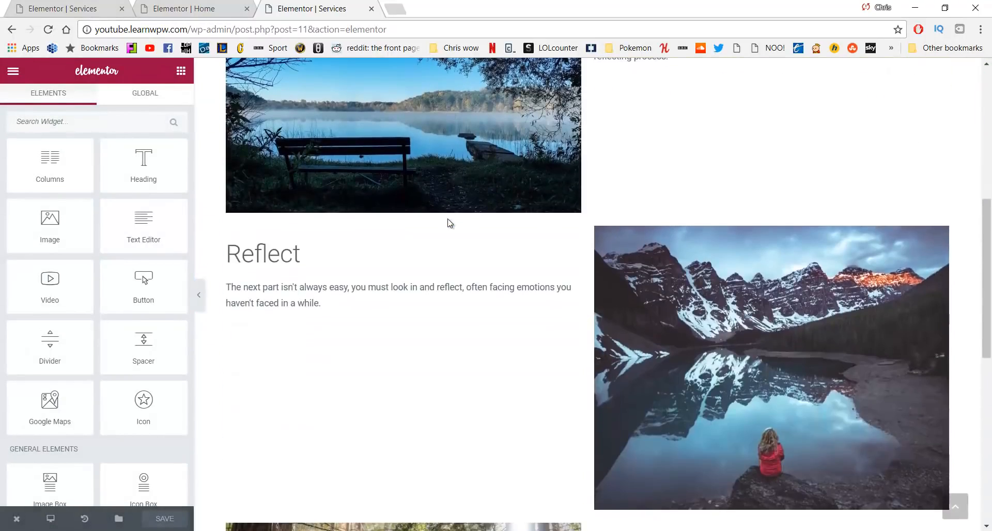
scroll(447, 218, down, 1)
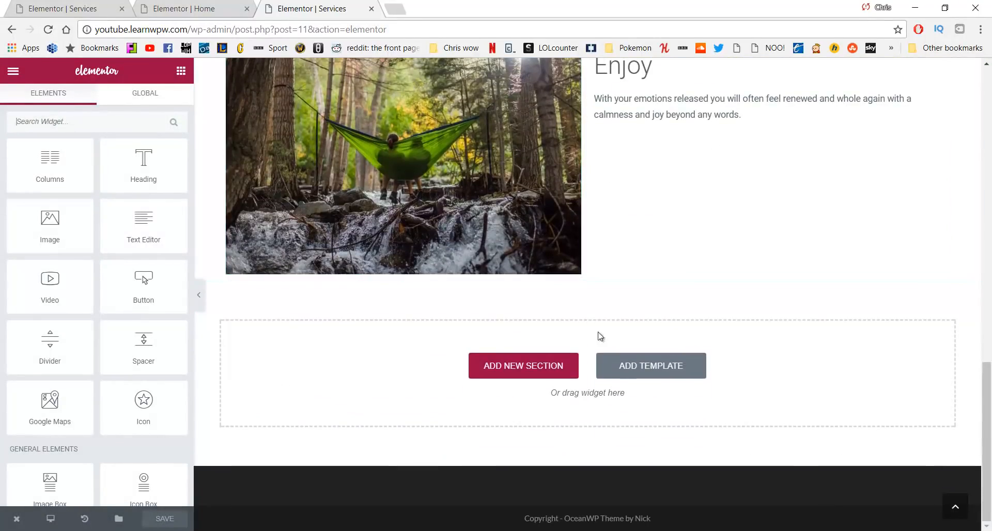
Insert the saved 'Call to Action Bottom' template from My Templates below the Enjoy row
click(613, 367)
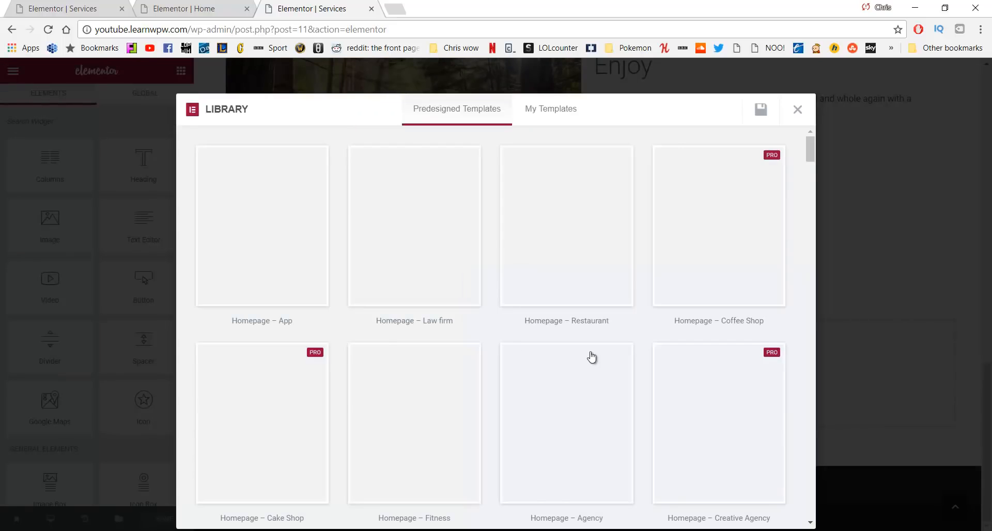
click(556, 115)
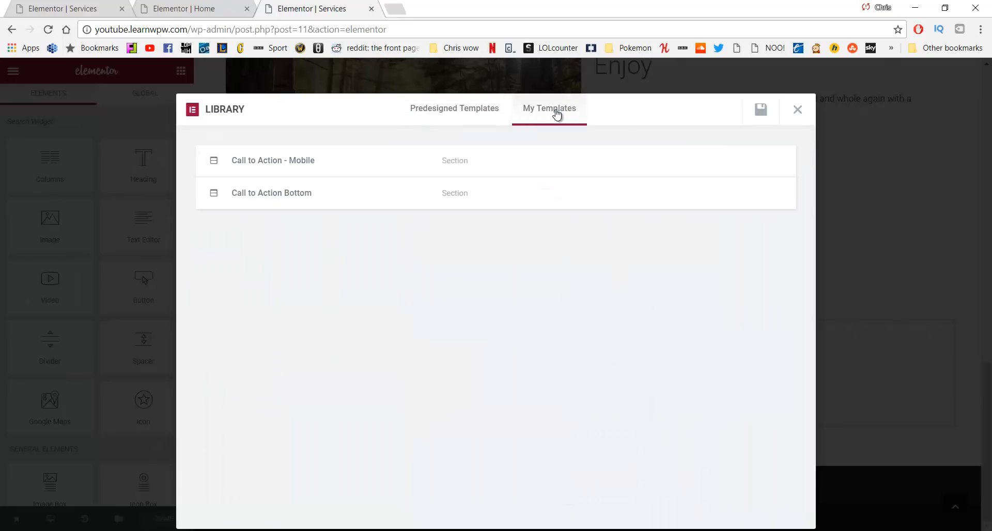
mouse_move(365, 197)
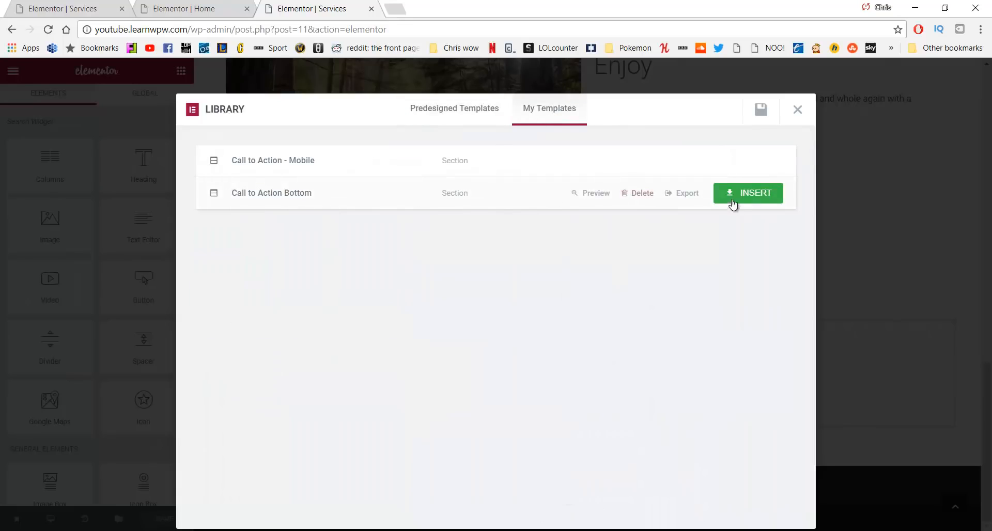
click(755, 194)
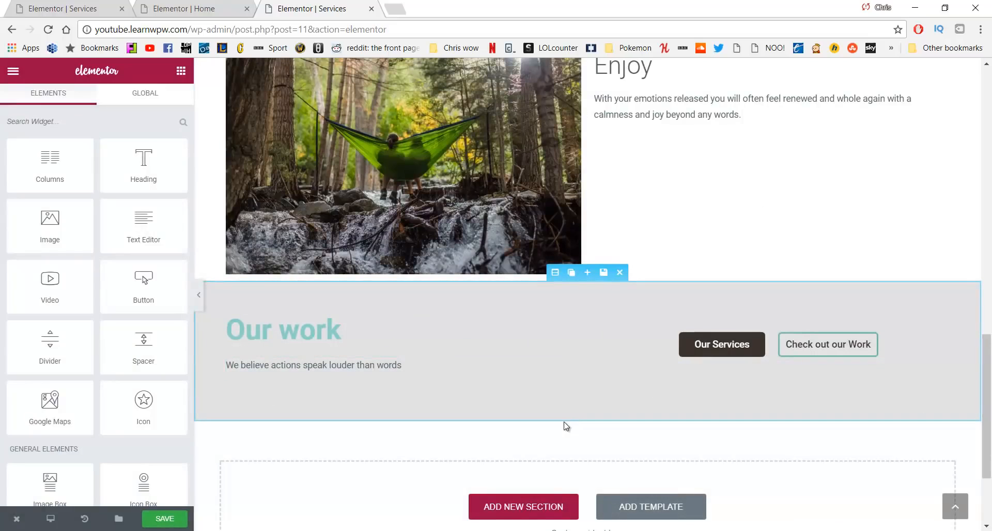
Insert the saved 'Call to Action - Mobile' template beneath it
scroll(624, 475, down, 3)
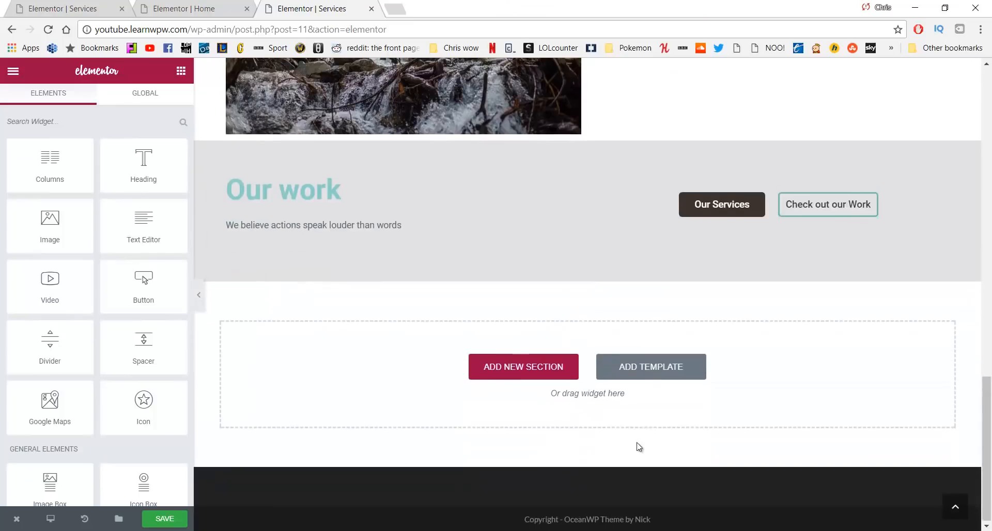
click(644, 365)
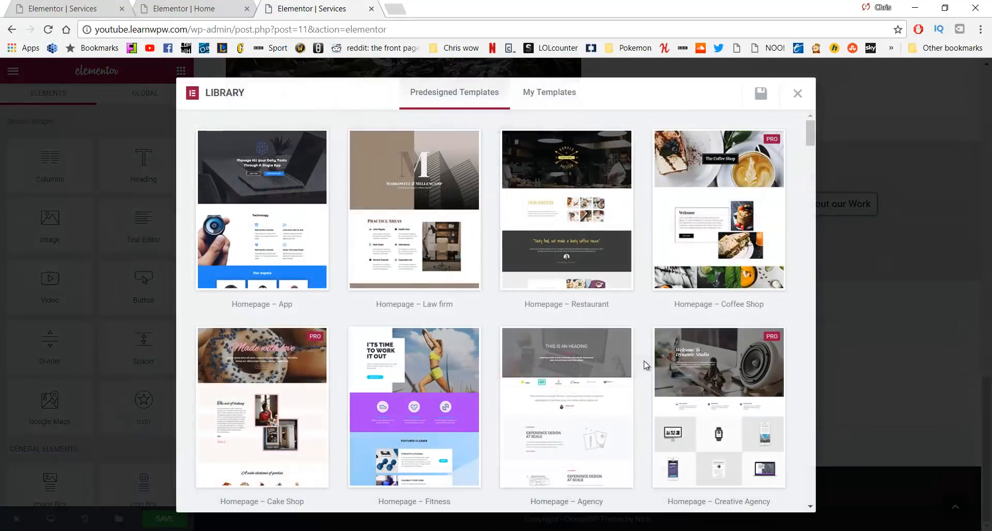
click(545, 94)
mouse_move(332, 149)
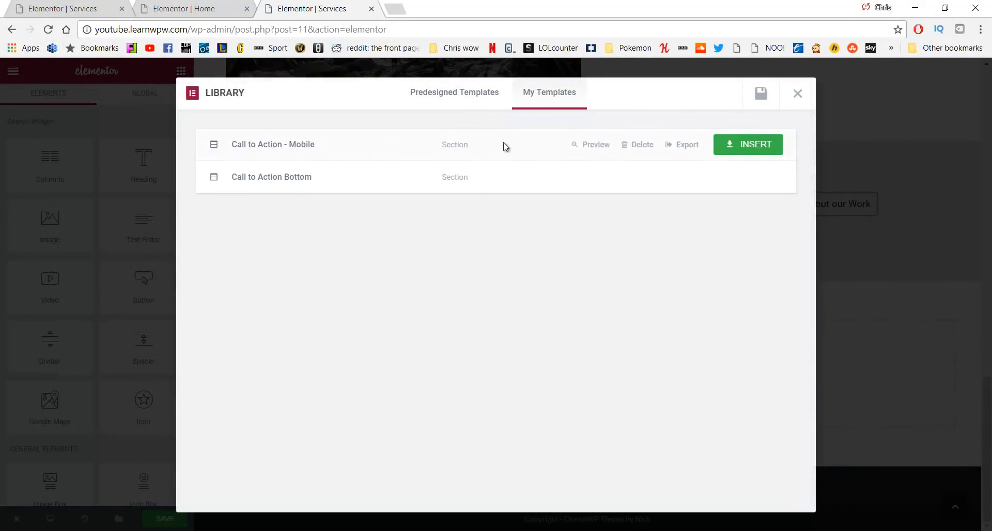
click(761, 144)
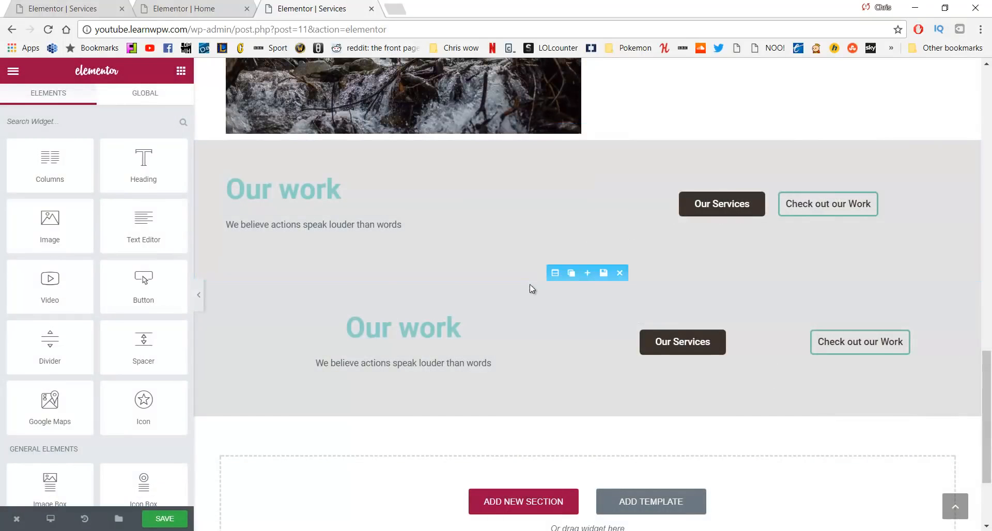
Confirm the lower section is hidden on desktop and tablet, then save the page
click(555, 273)
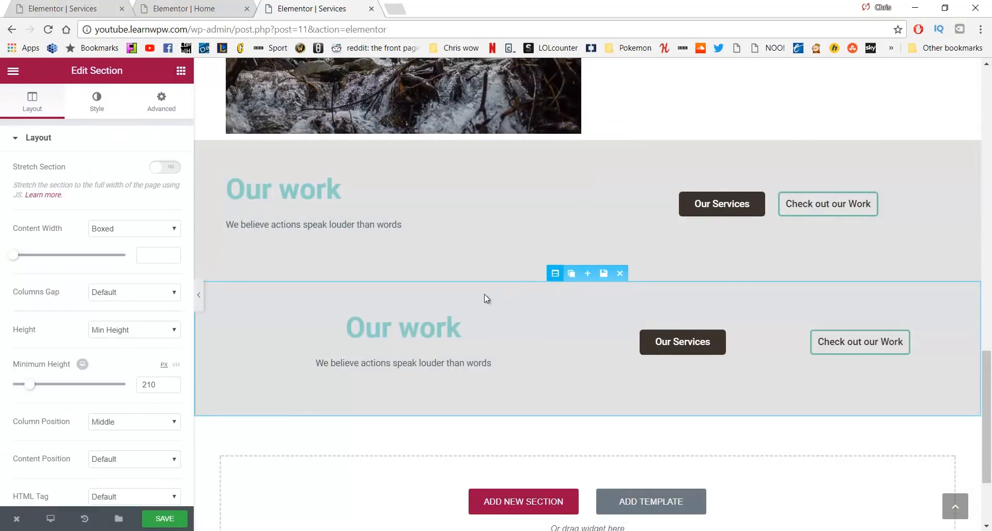
scroll(124, 200, down, 5)
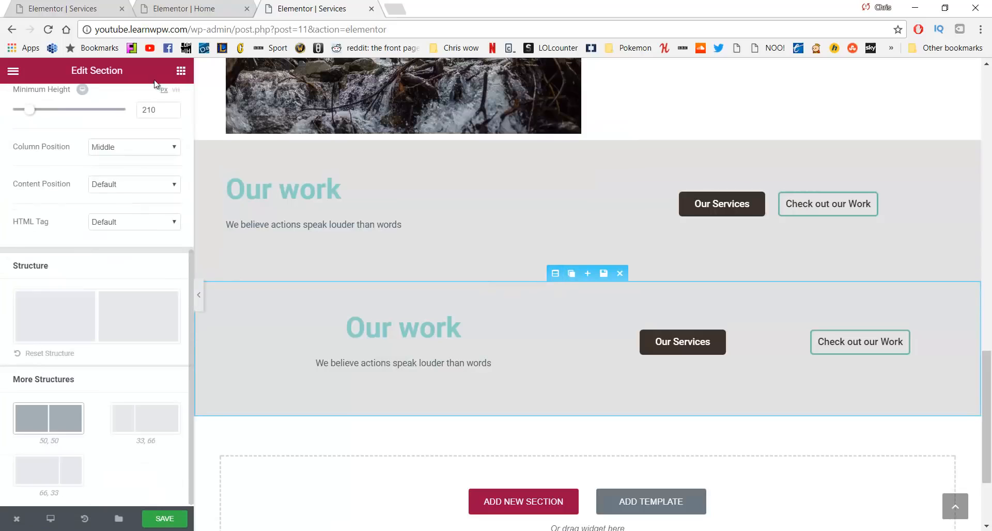
scroll(160, 111, up, 5)
click(161, 102)
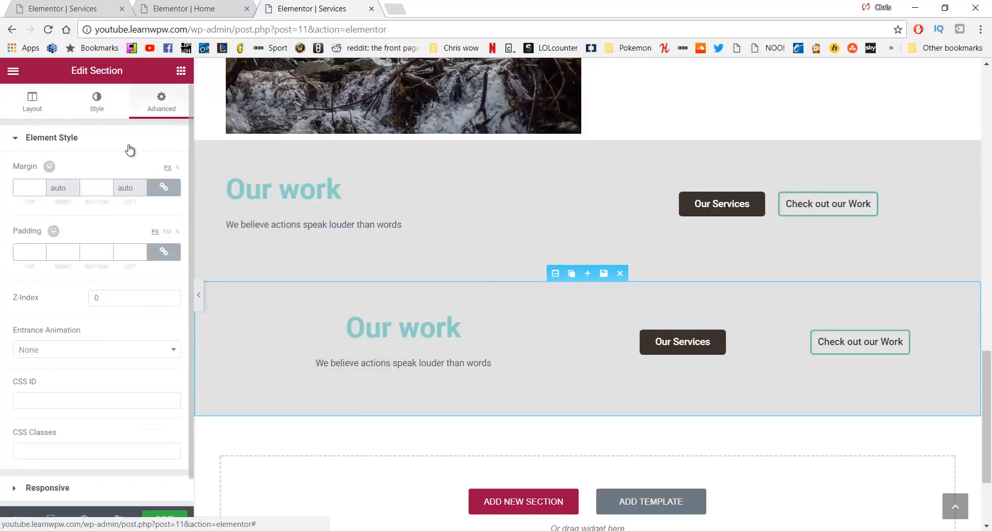
scroll(101, 275, down, 1)
click(94, 461)
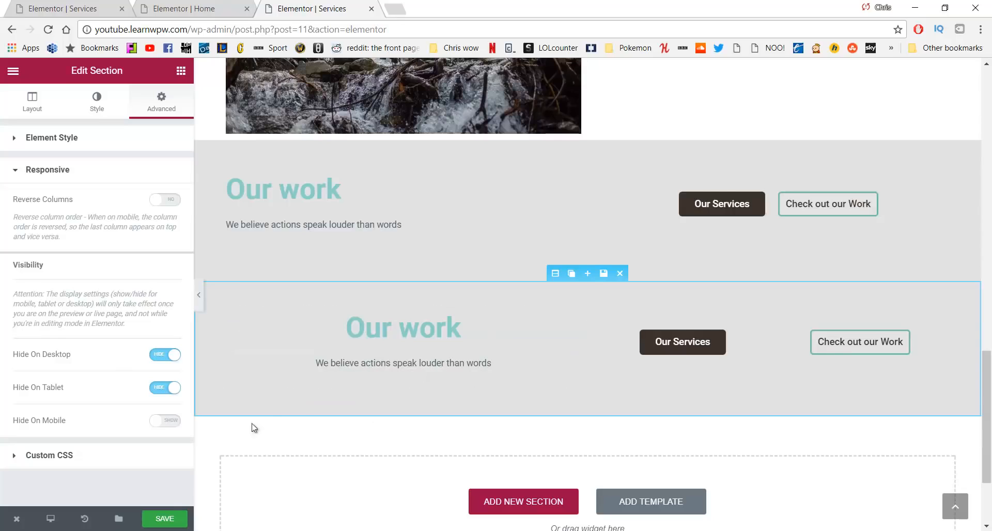
click(170, 519)
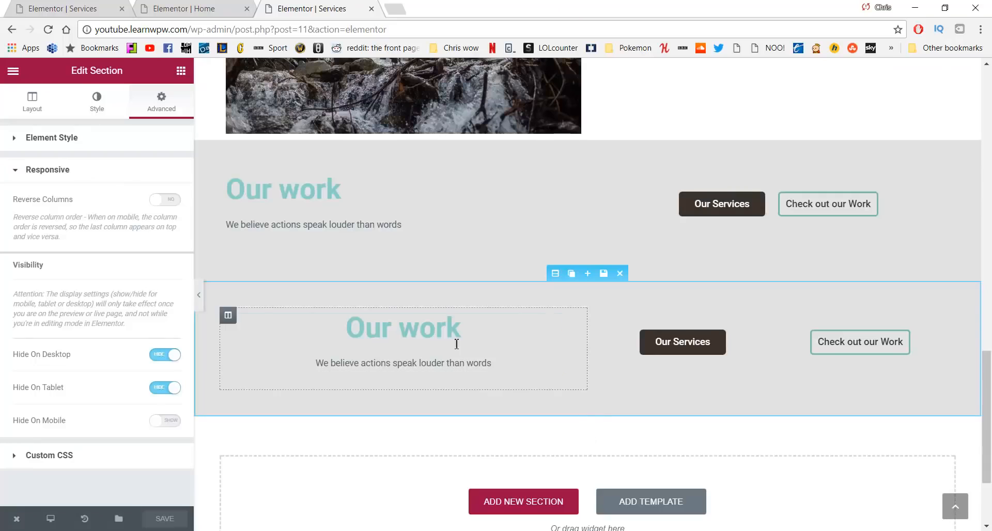
Change the upper 'Our work' section's background colour from grey to white
scroll(641, 321, up, 3)
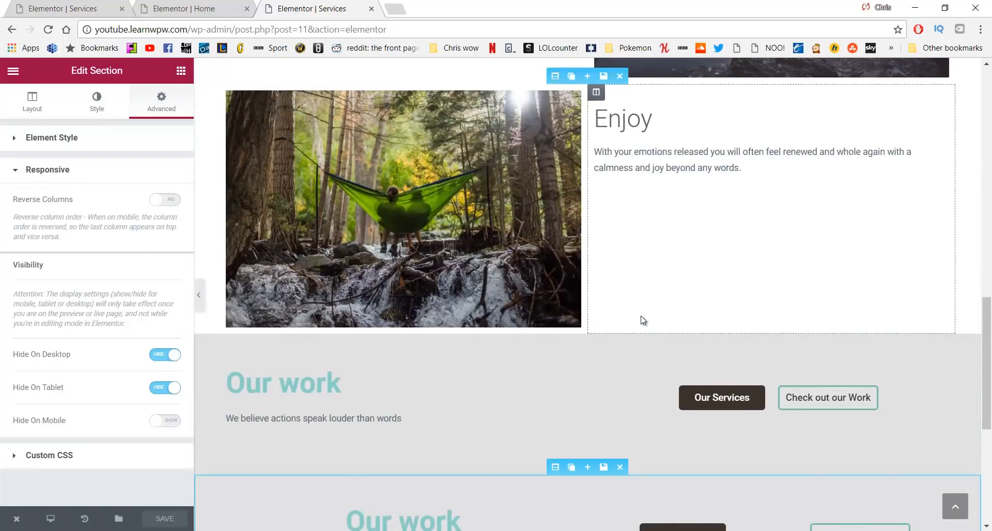
scroll(642, 321, down, 4)
scroll(642, 321, up, 2)
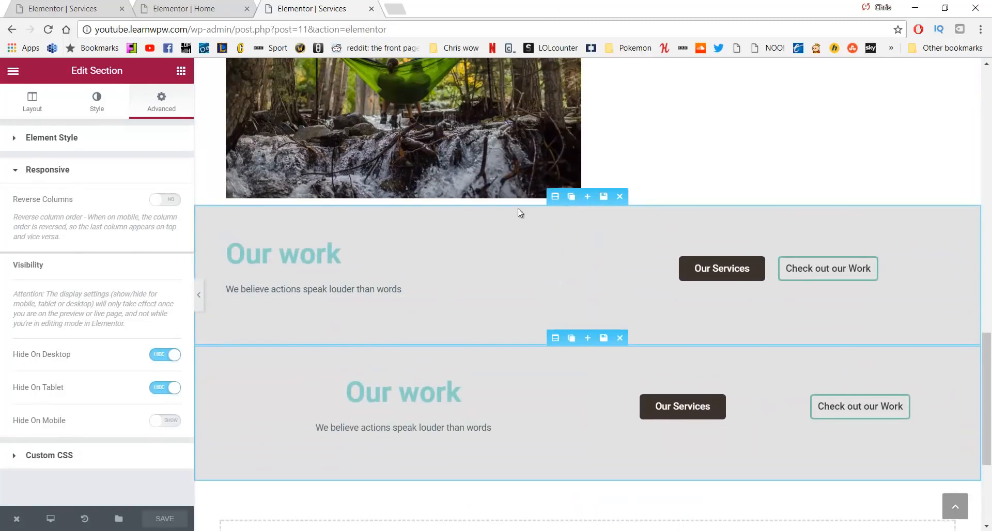
click(555, 197)
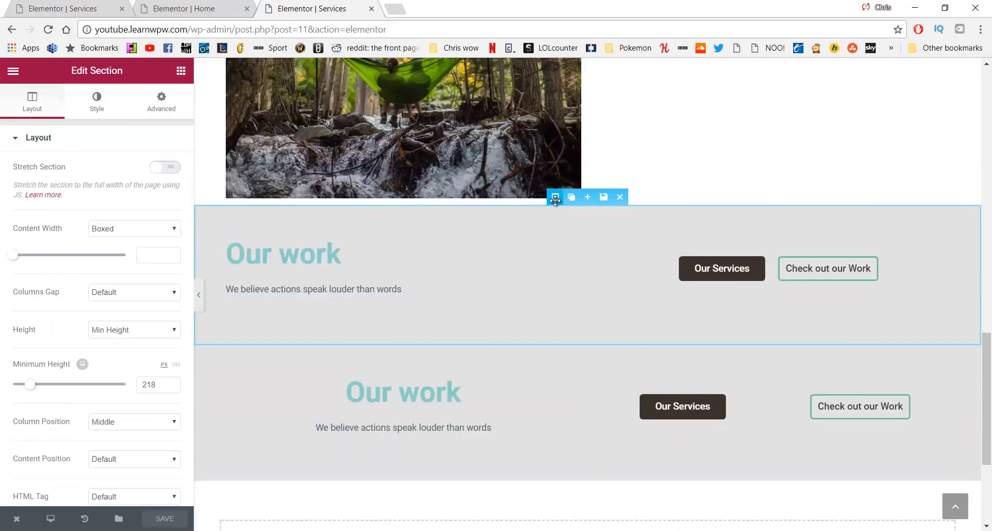
click(91, 117)
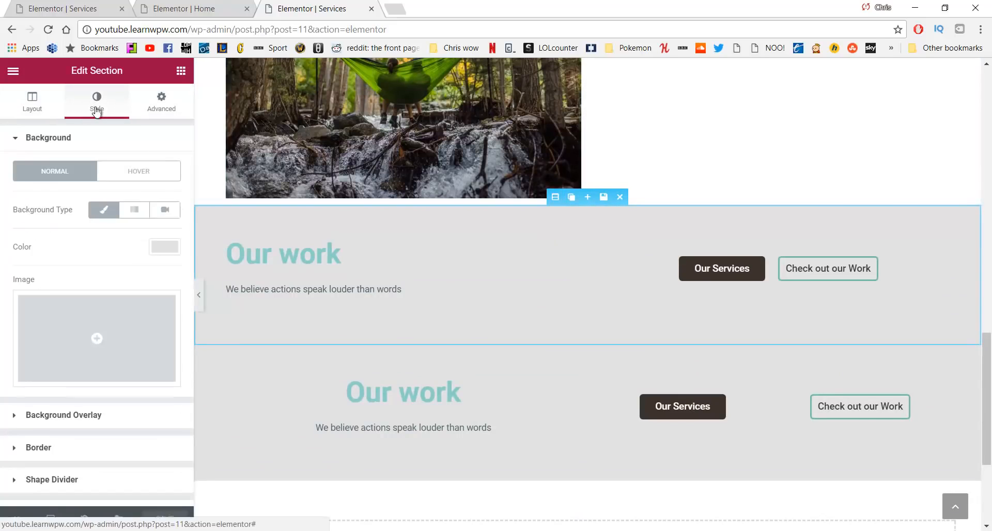
click(159, 252)
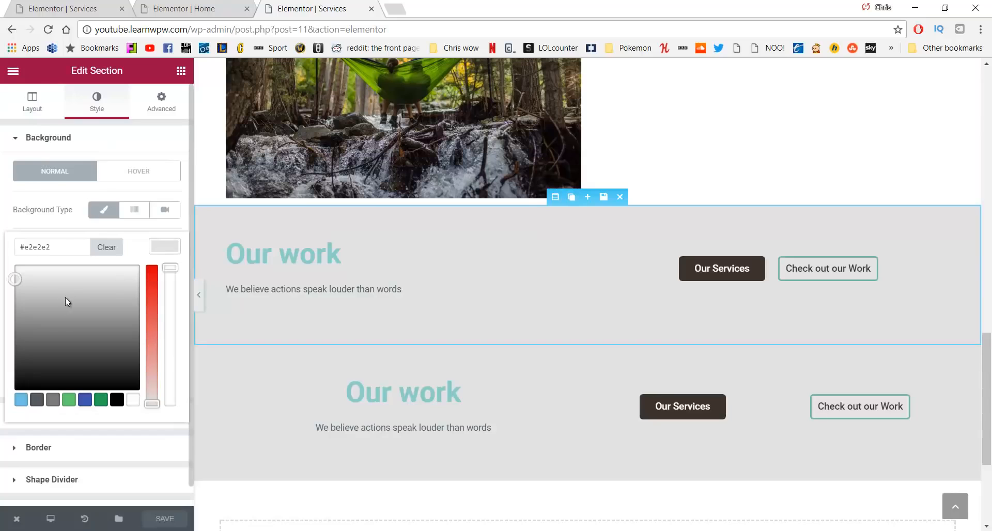
drag(49, 297, 3, 260)
click(2, 253)
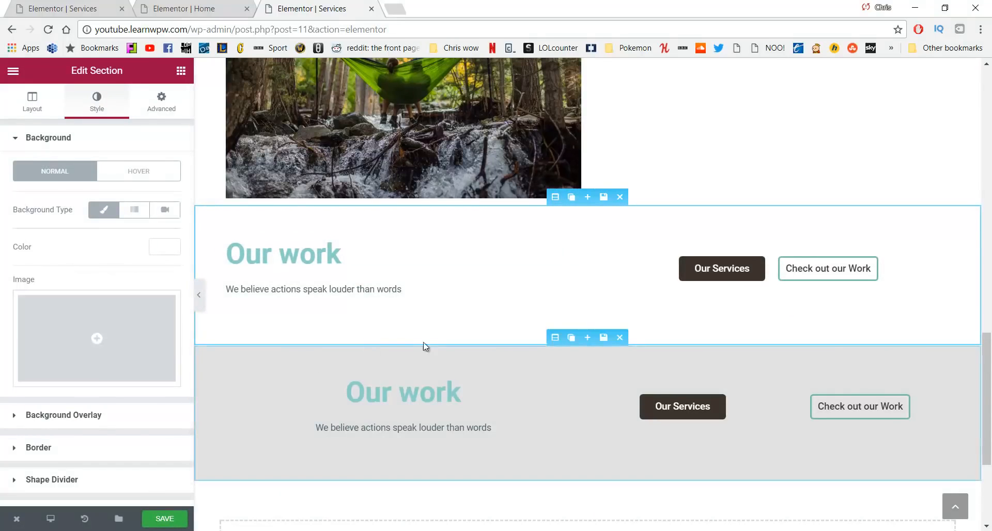
Change the lower 'Our work' section's background to white as well
click(555, 338)
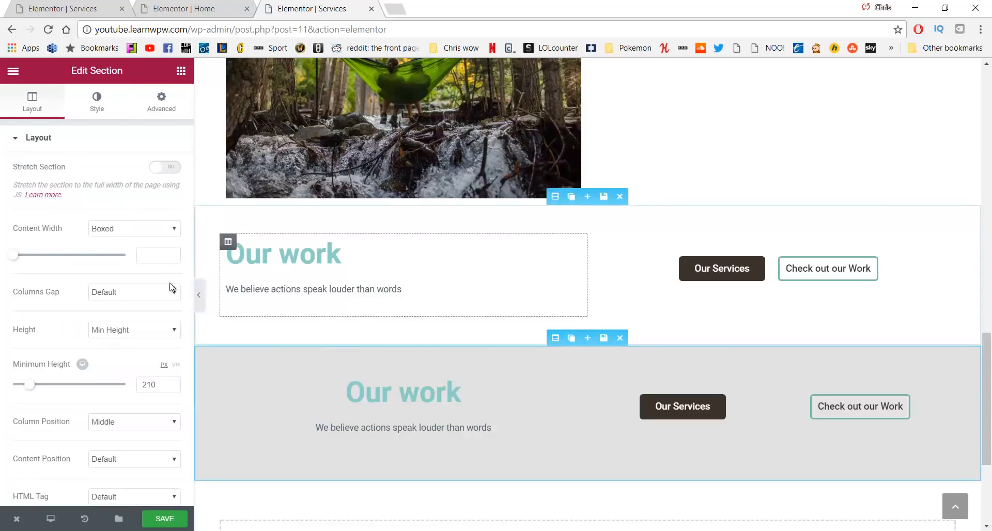
click(102, 108)
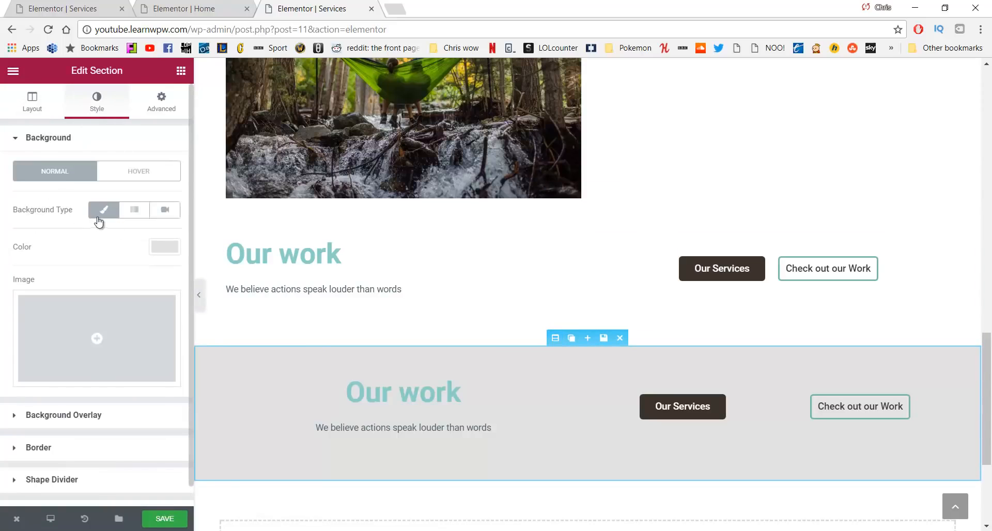
click(157, 247)
drag(16, 287, 3, 259)
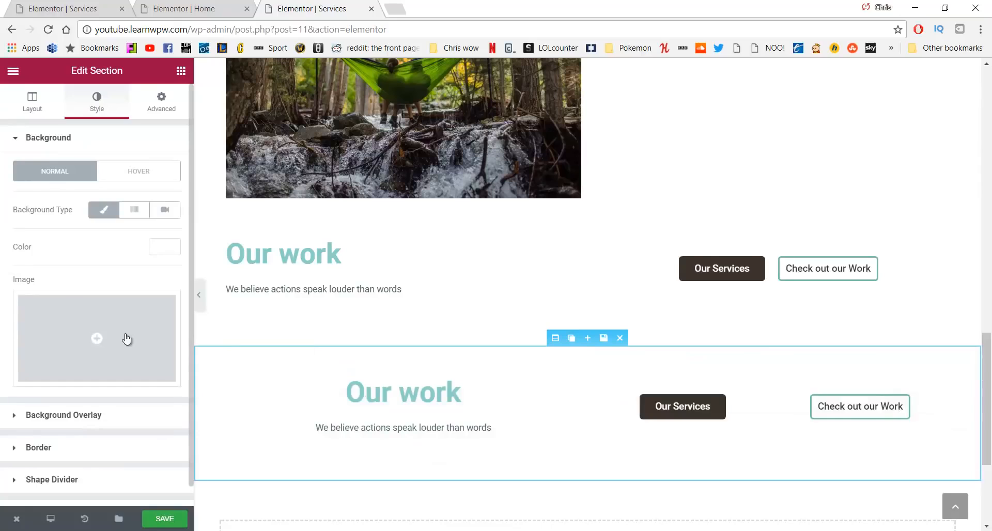
Retitle the upper 'Our work' heading to 'Schedule a Visit'
click(323, 262)
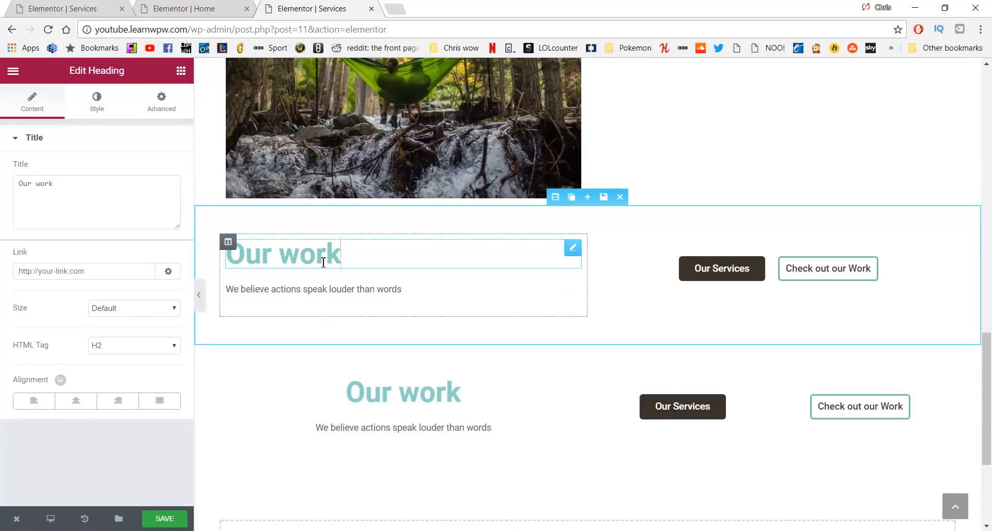
drag(345, 260, 237, 261)
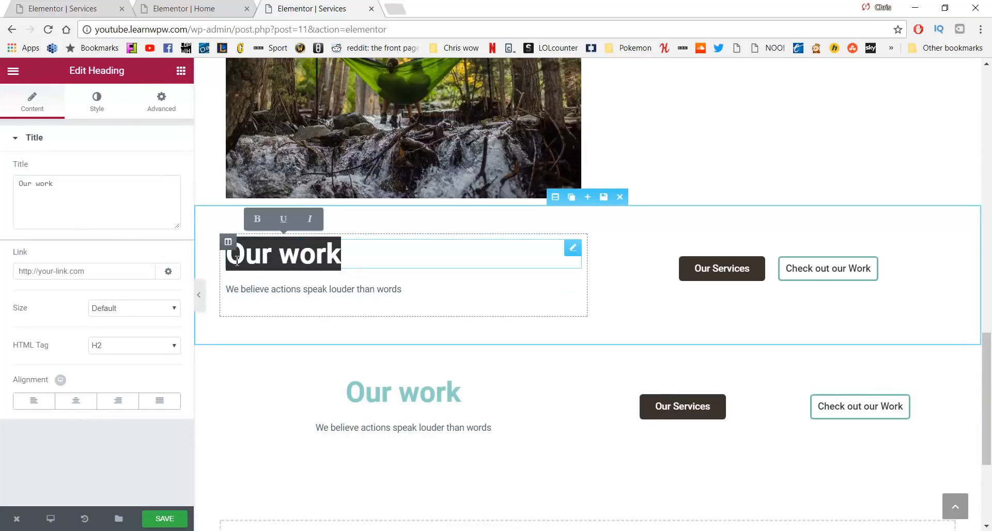
click(106, 212)
key(ctrl+a)
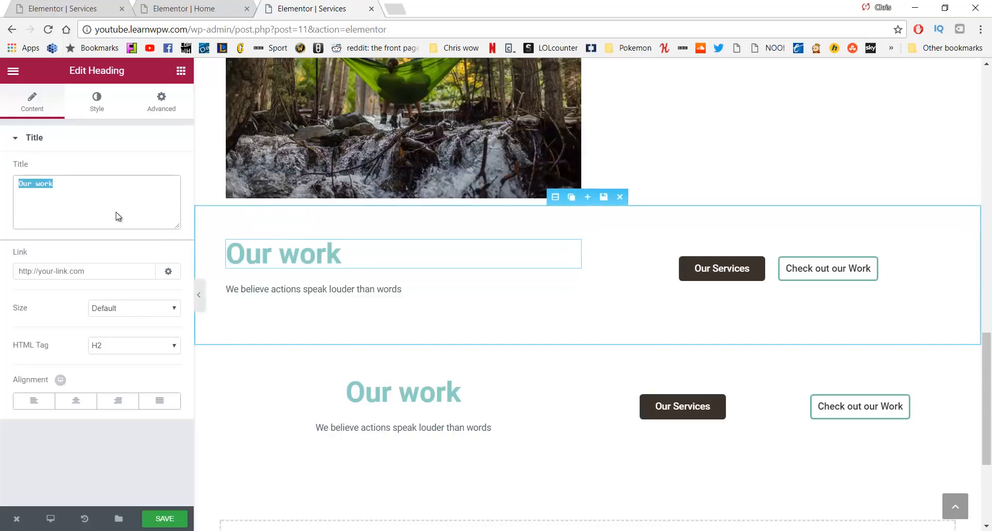
text(Schedule a Visit)
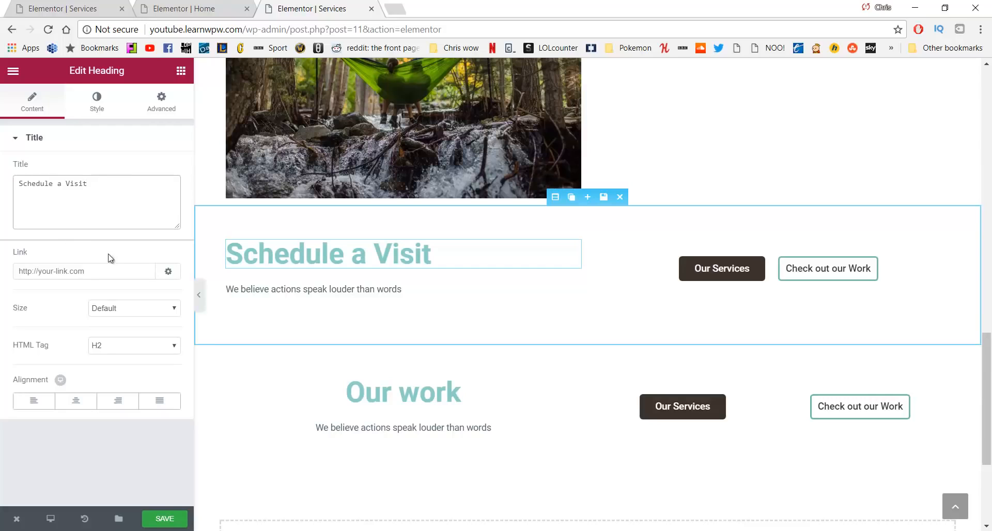
Replace the subtitle with 'Call or email to schedule a 3 day retreat or check out our work'
click(408, 292)
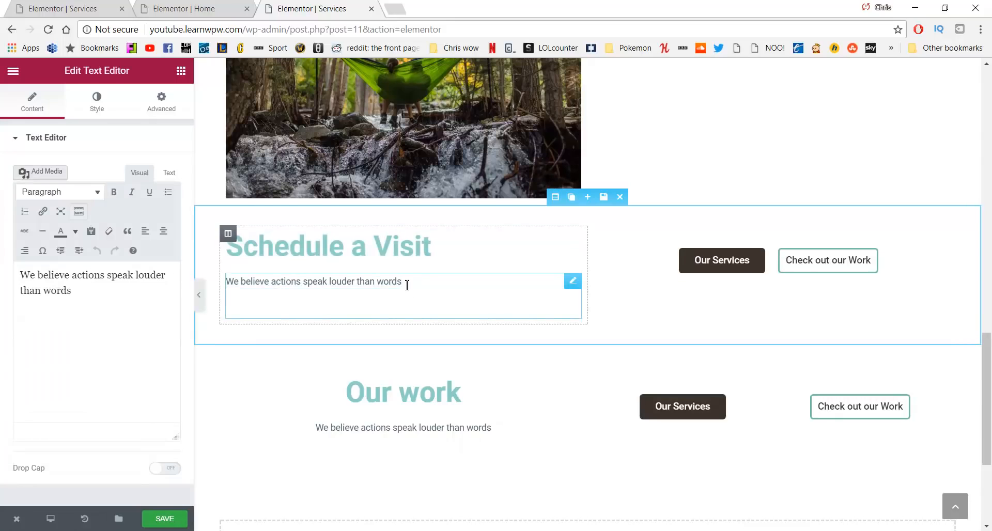
drag(407, 285, 226, 281)
drag(71, 291, 48, 267)
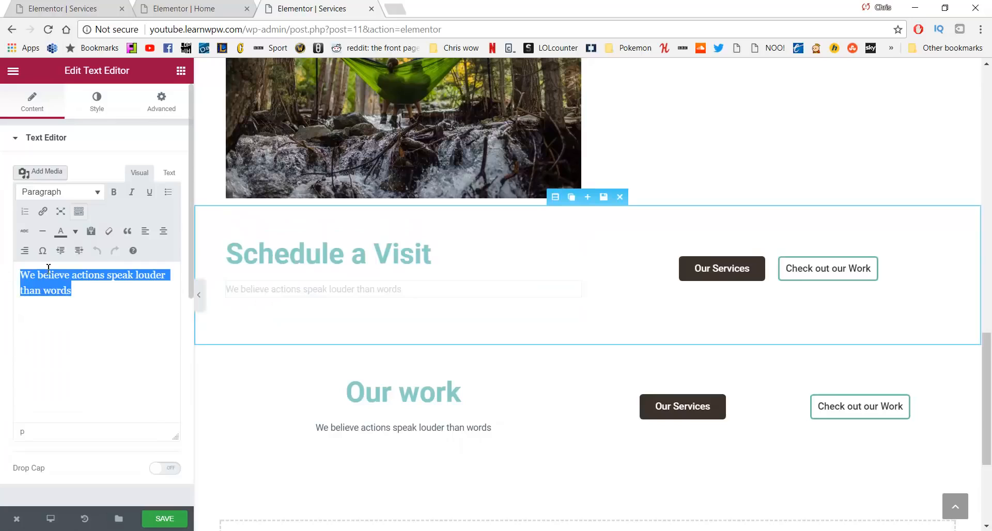
text(Call or email to schedule a 3 day retreat or check out our work)
click(94, 290)
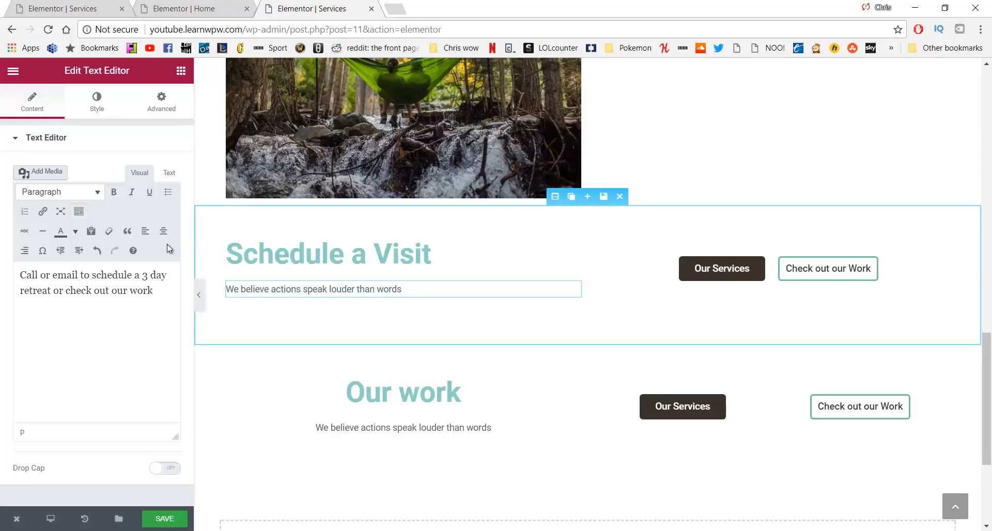
click(297, 253)
drag(454, 259, 222, 259)
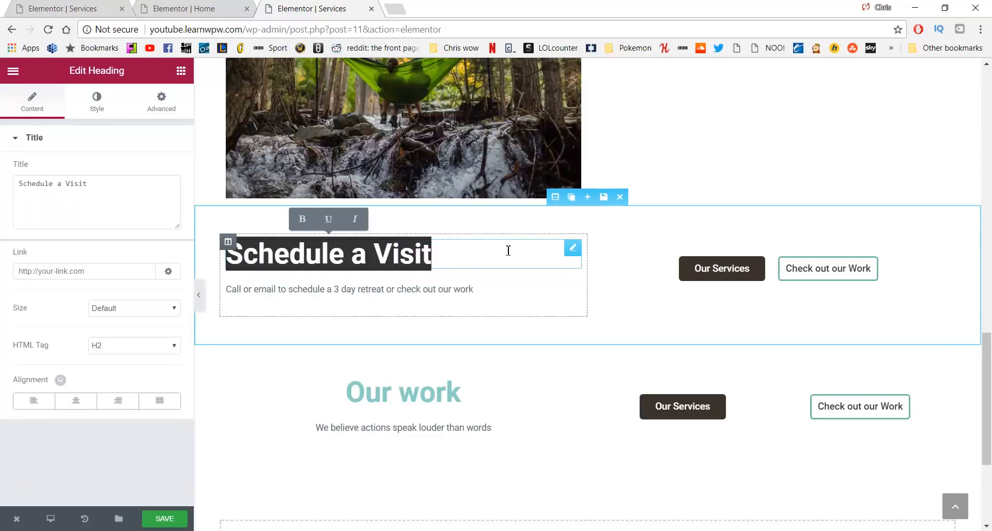
click(270, 374)
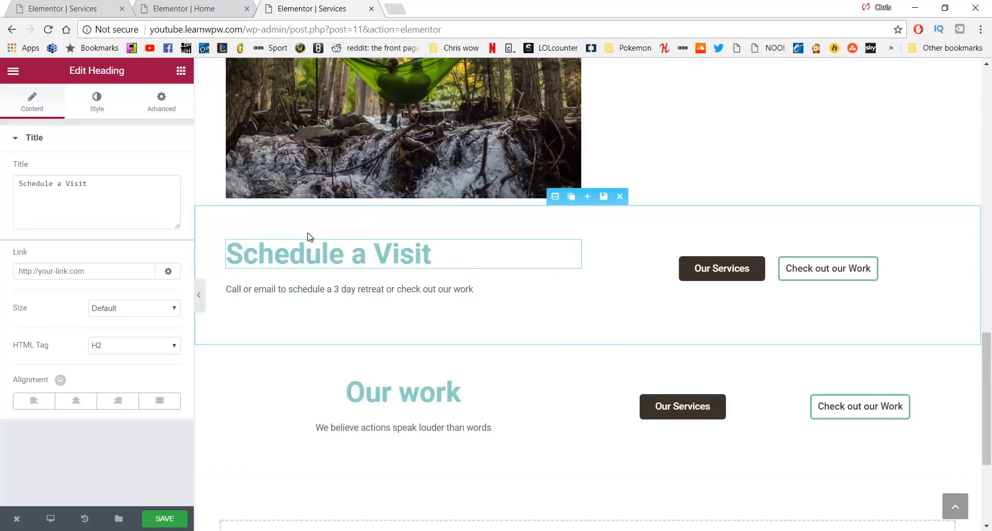
click(230, 241)
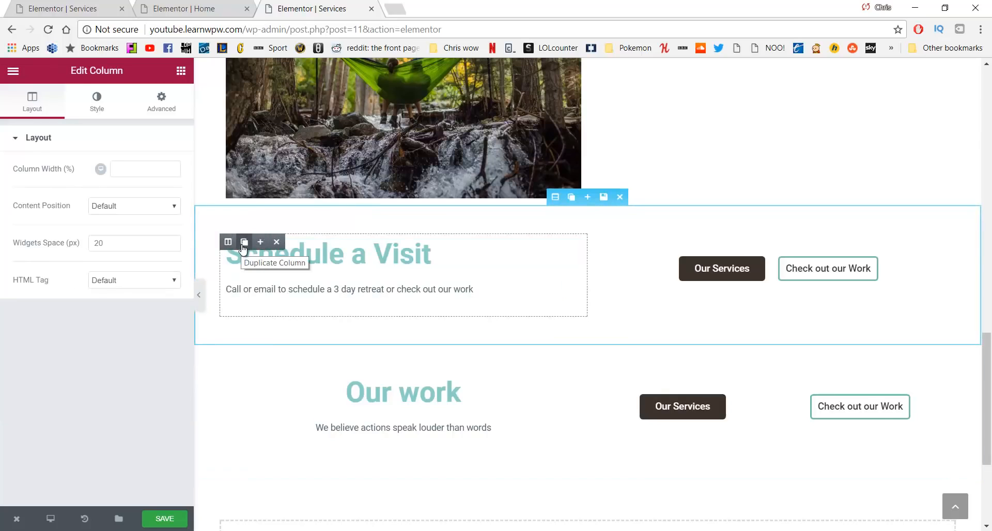
Copy the 'Schedule a Visit' column into the lower section and delete its 'Our work' column
click(244, 247)
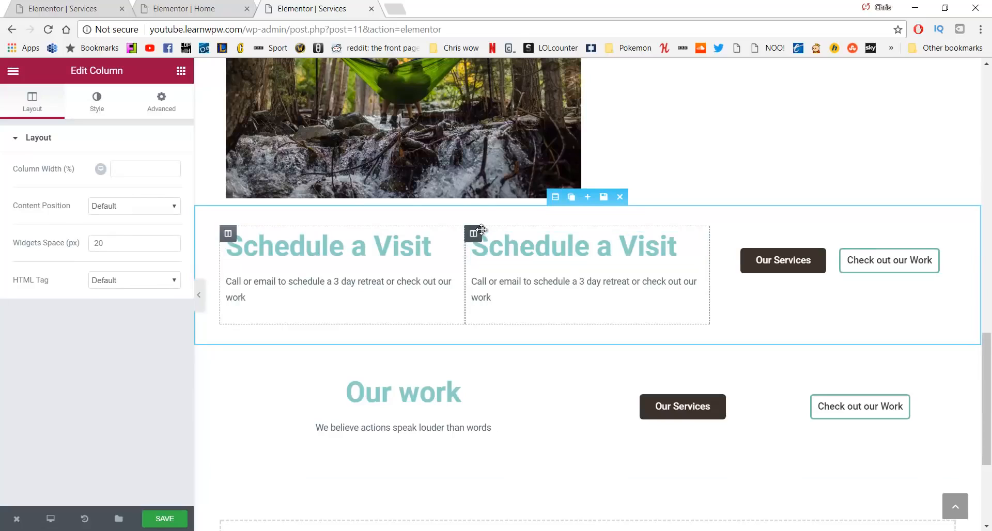
click(522, 235)
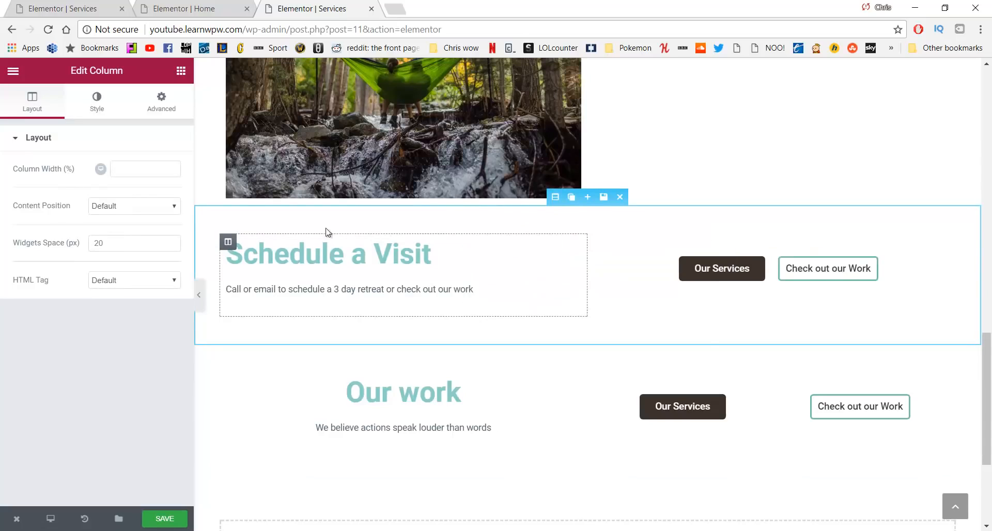
click(438, 260)
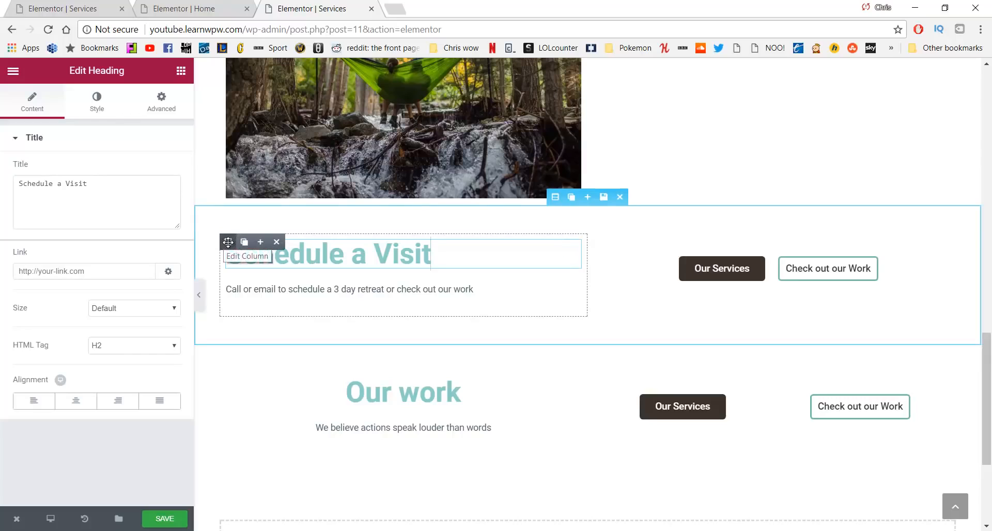
click(244, 241)
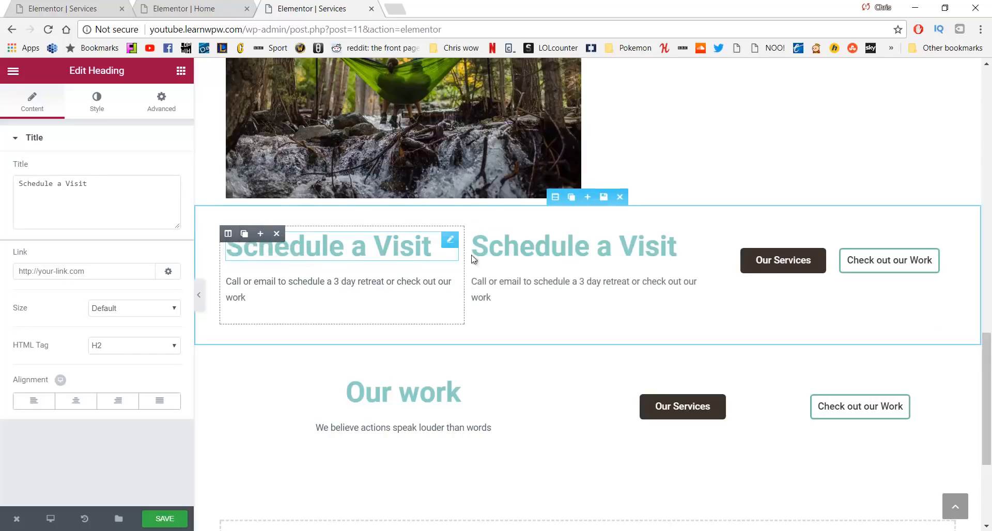
drag(472, 233, 233, 388)
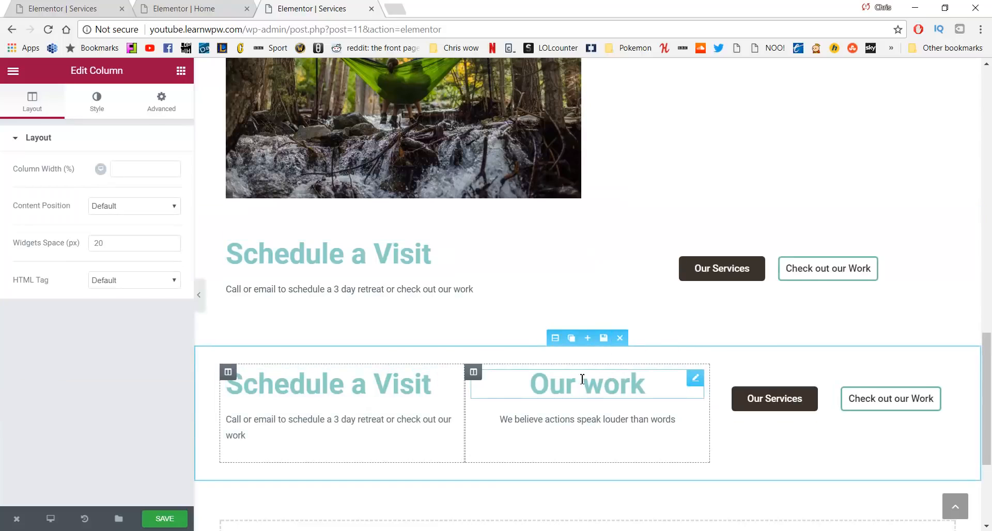
mouse_move(475, 372)
click(521, 373)
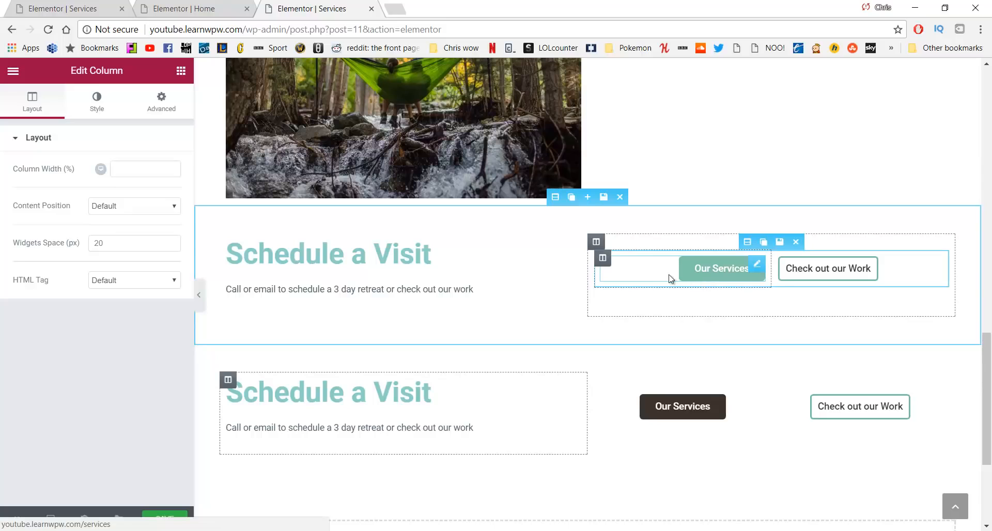
Set the upper 'Schedule a Visit' heading's text colour to grey #757575
scroll(286, 303, up, 1)
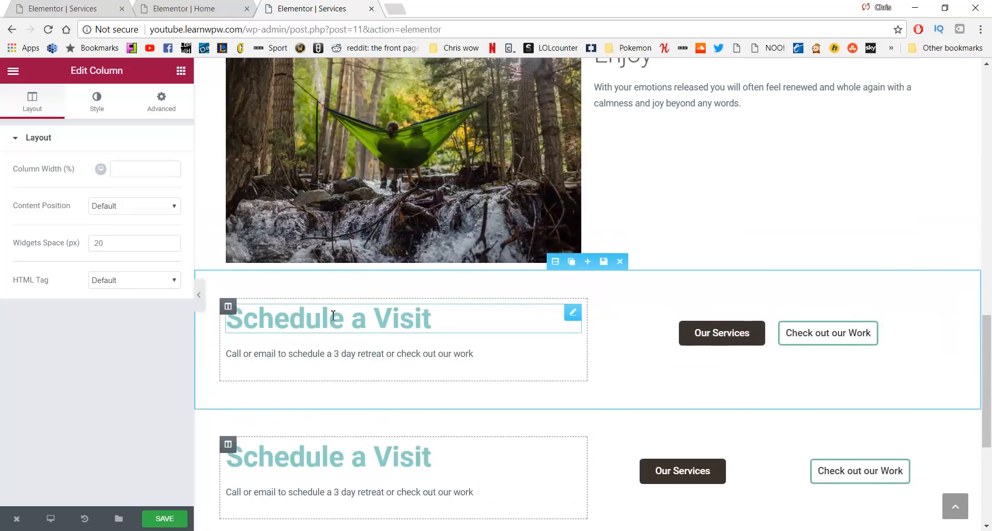
drag(432, 317, 226, 318)
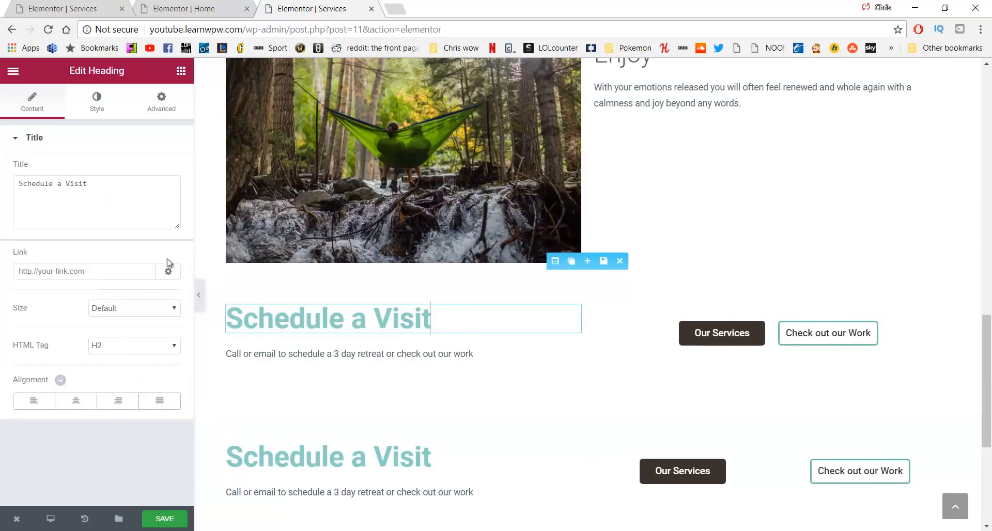
click(91, 104)
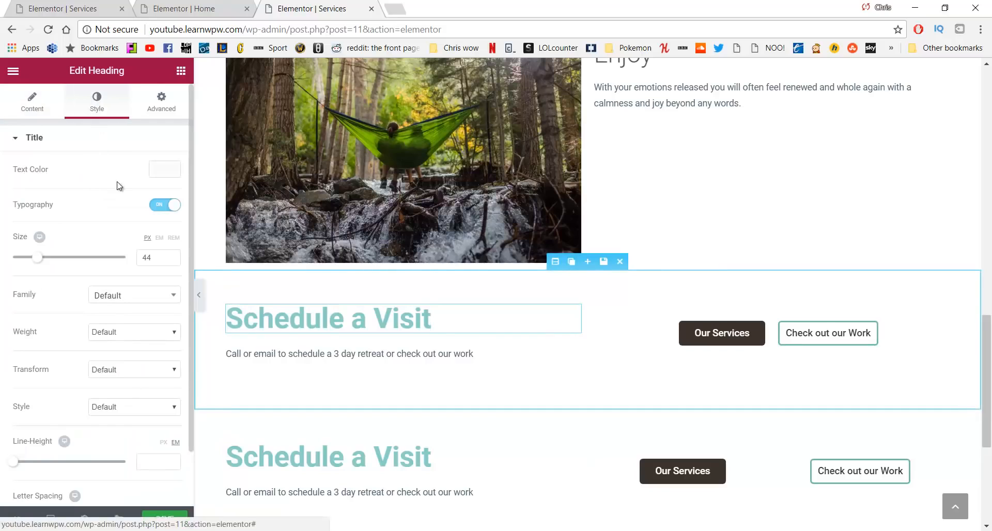
click(164, 169)
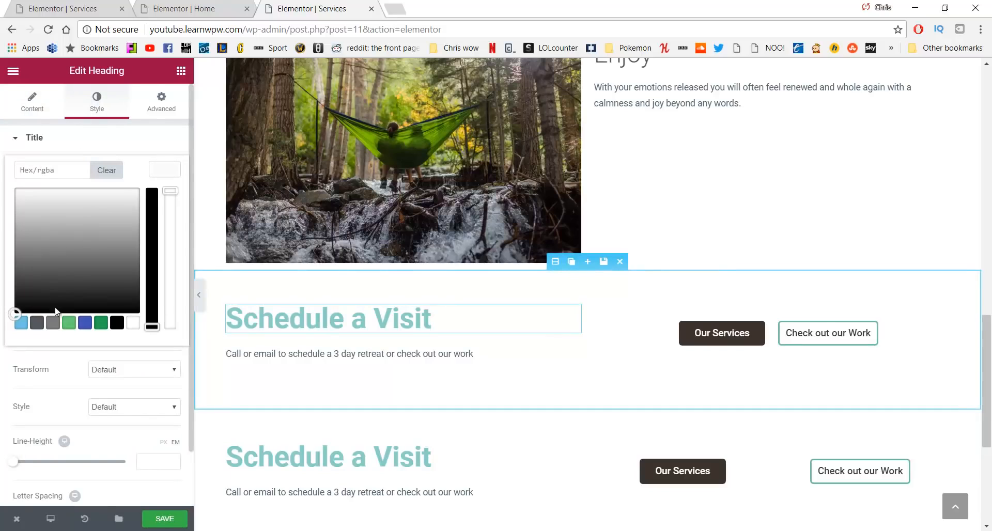
drag(51, 266, 42, 256)
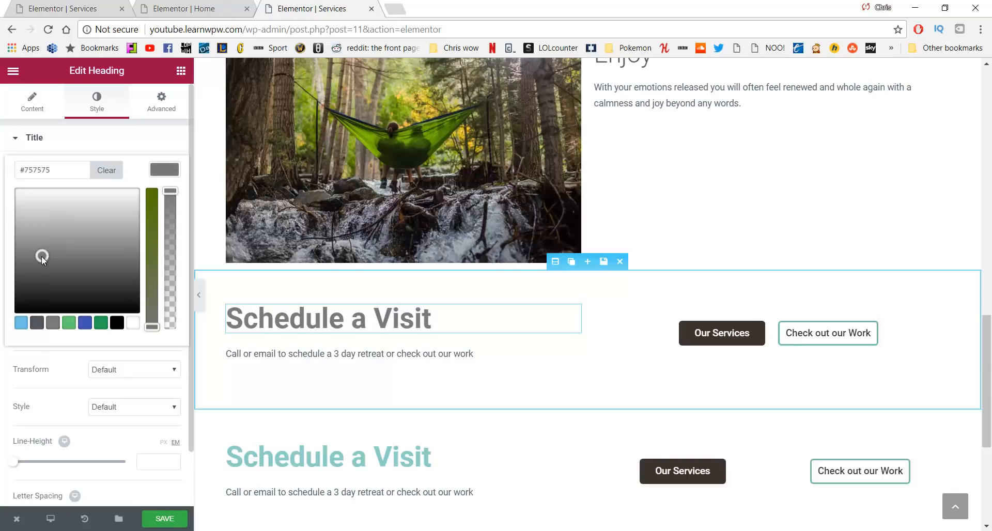
Set the lower 'Schedule a Visit' heading's text colour to a grey too
click(387, 456)
drag(426, 456, 221, 448)
click(85, 100)
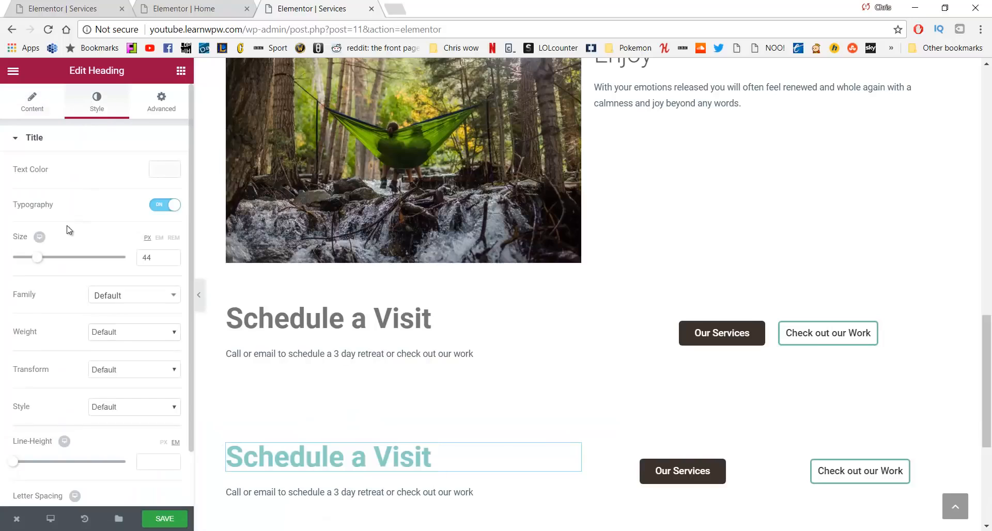
click(153, 171)
click(50, 269)
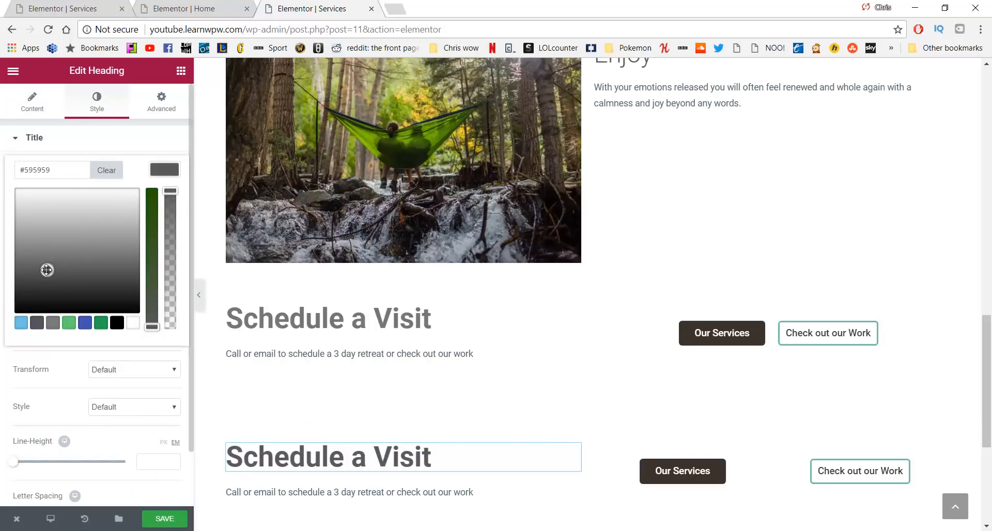
drag(46, 270, 40, 263)
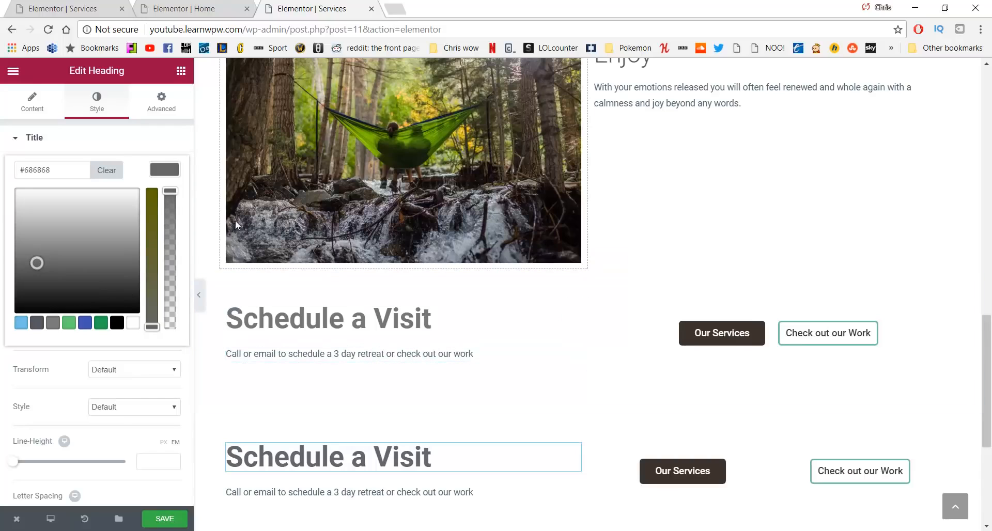
Relabel the upper button 'Schedule' and edit its link address
click(702, 334)
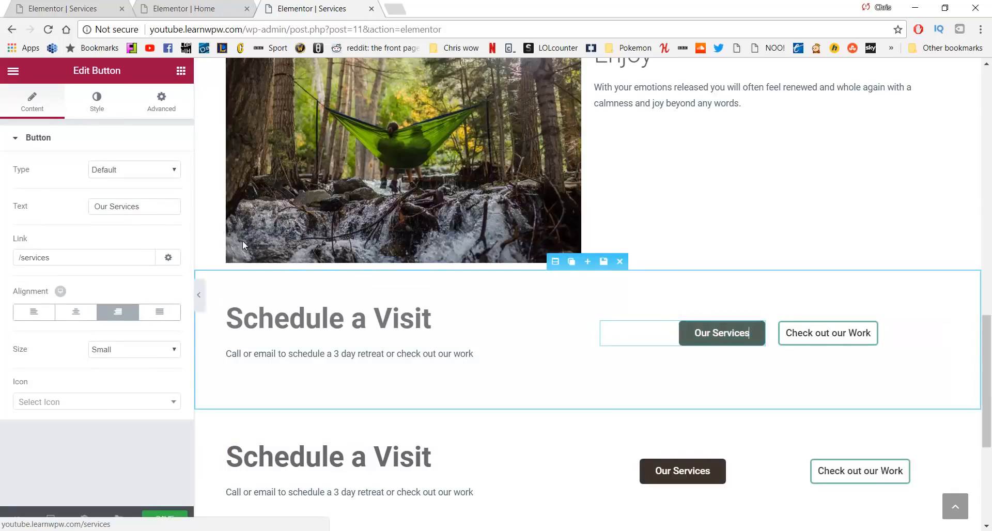
drag(146, 206, 66, 206)
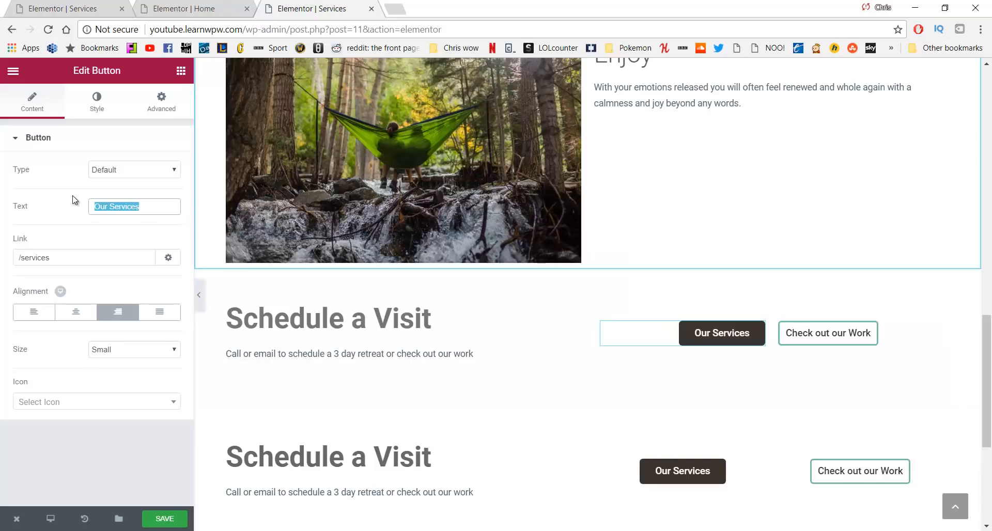
text(Schedule)
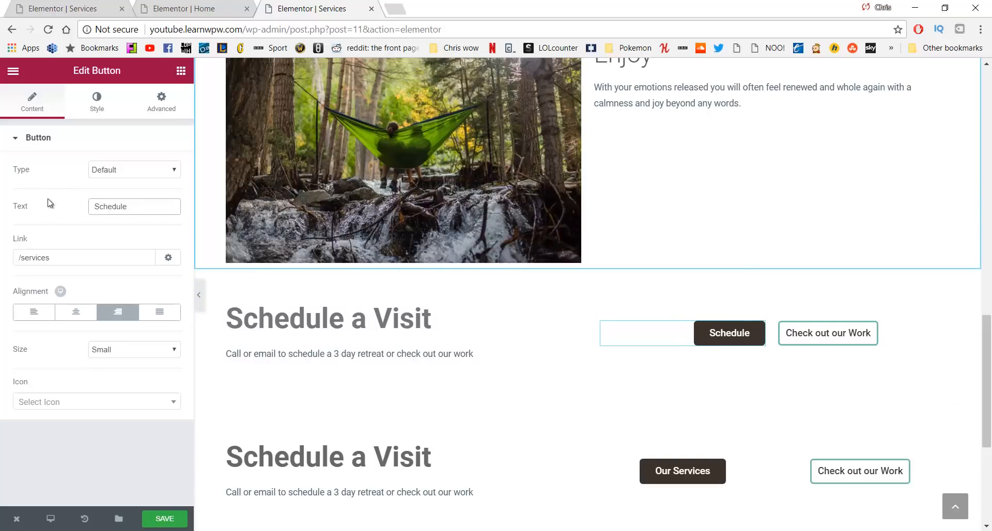
drag(55, 257, 41, 257)
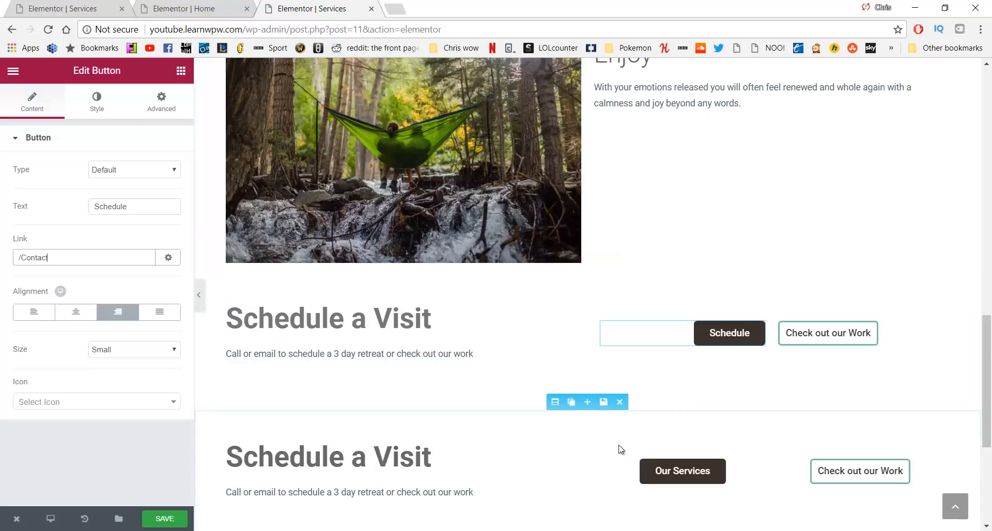
Relabel the lower button 'Schedule', link it to /contact, and save the page
click(678, 469)
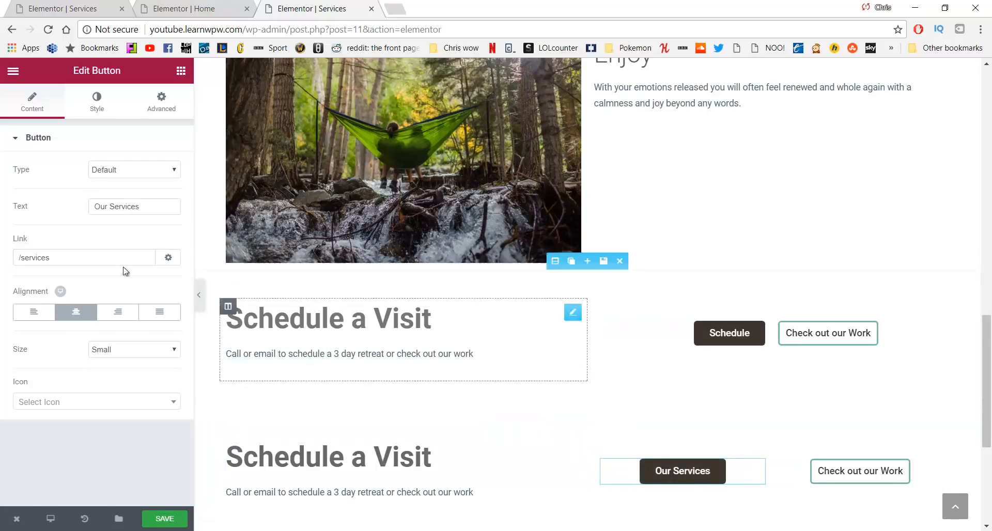
drag(143, 206, 60, 206)
text(Sch)
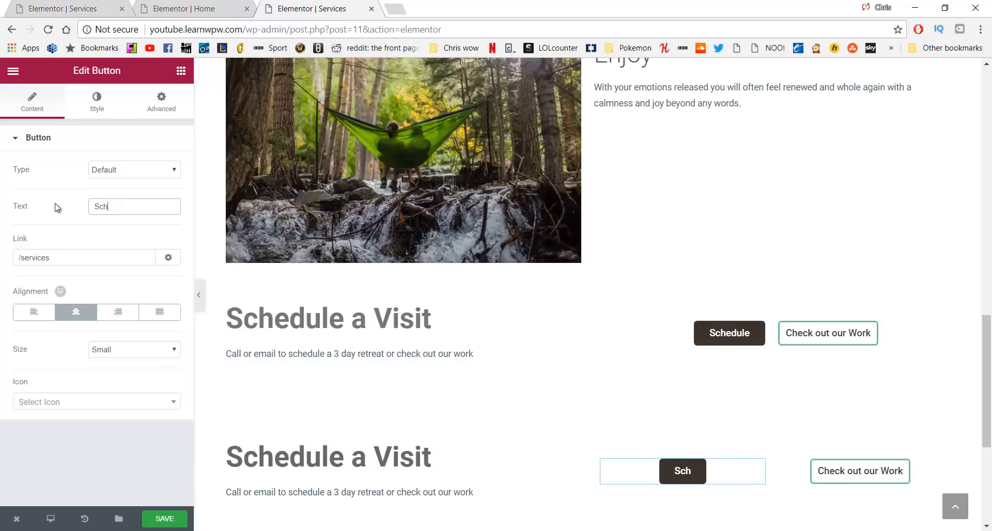
text(edule)
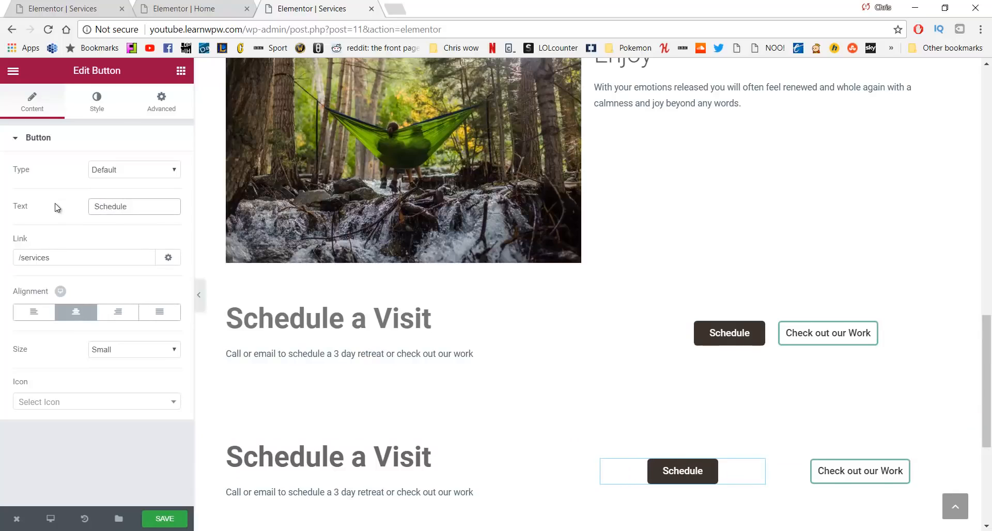
drag(66, 253, 34, 251)
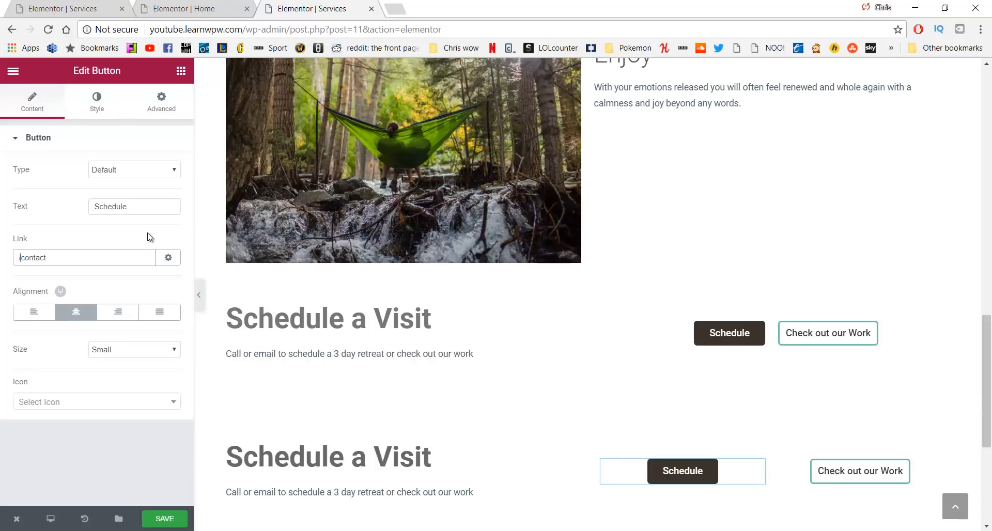
click(179, 519)
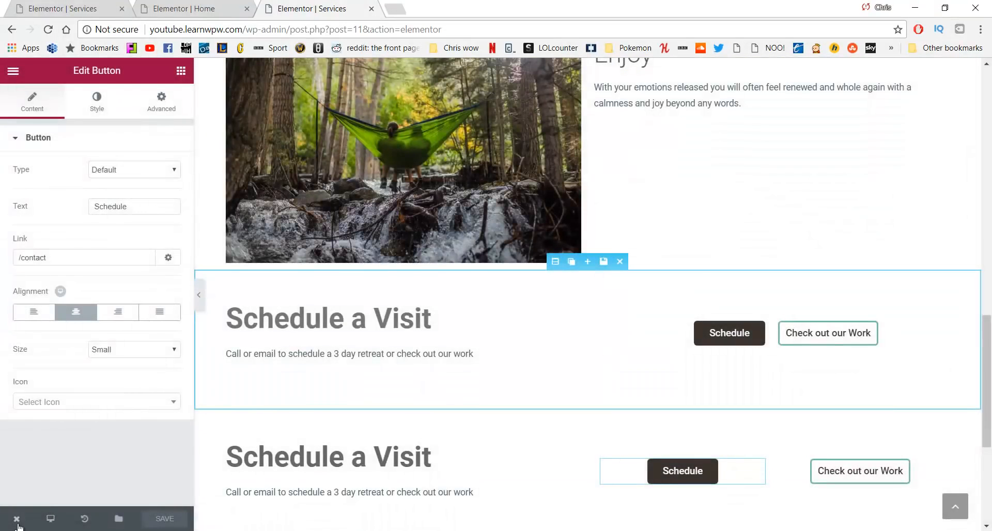
mouse_move(17, 519)
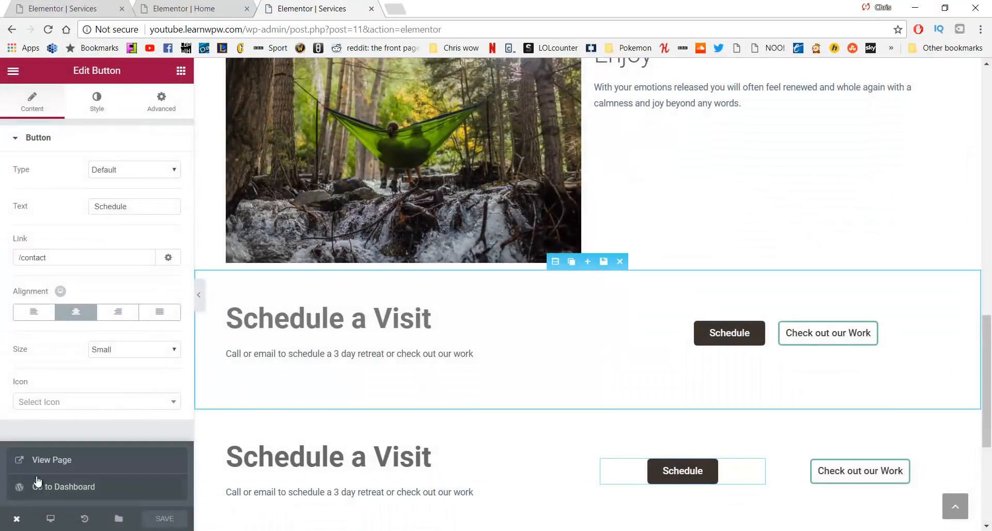
click(50, 460)
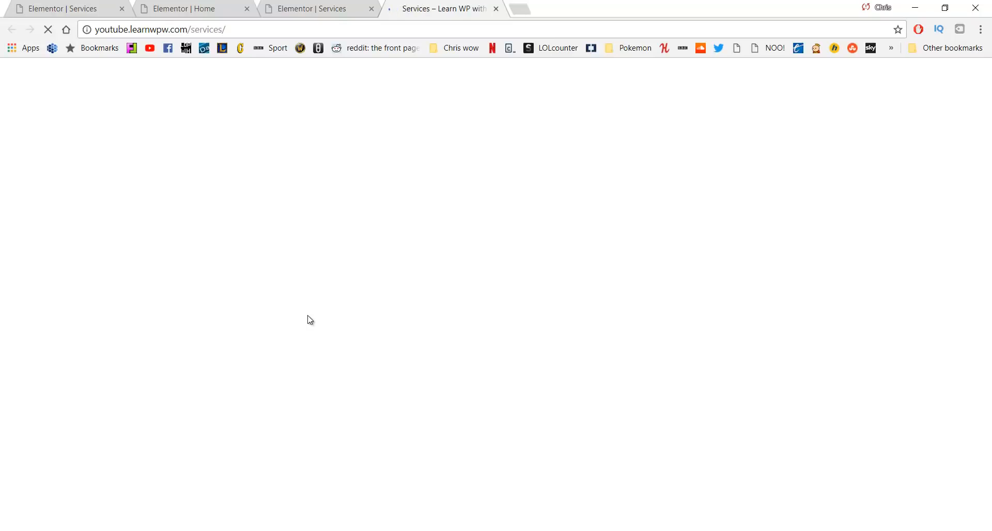
scroll(370, 191, down, 15)
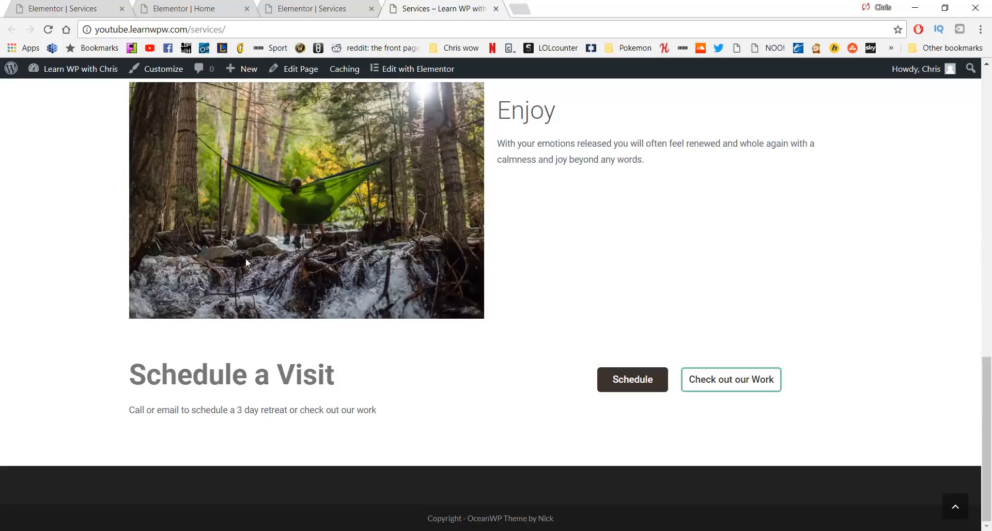
click(616, 381)
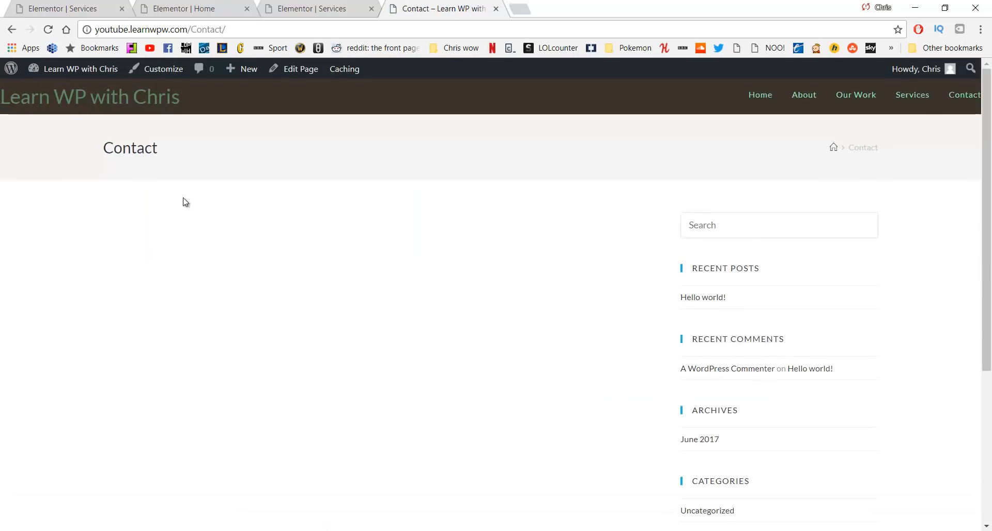
click(11, 29)
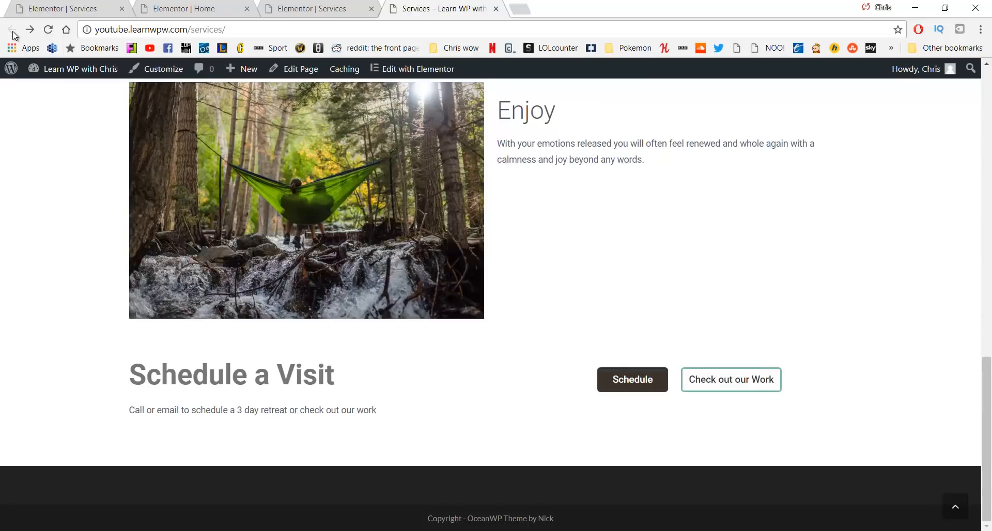
key(ctrl+w)
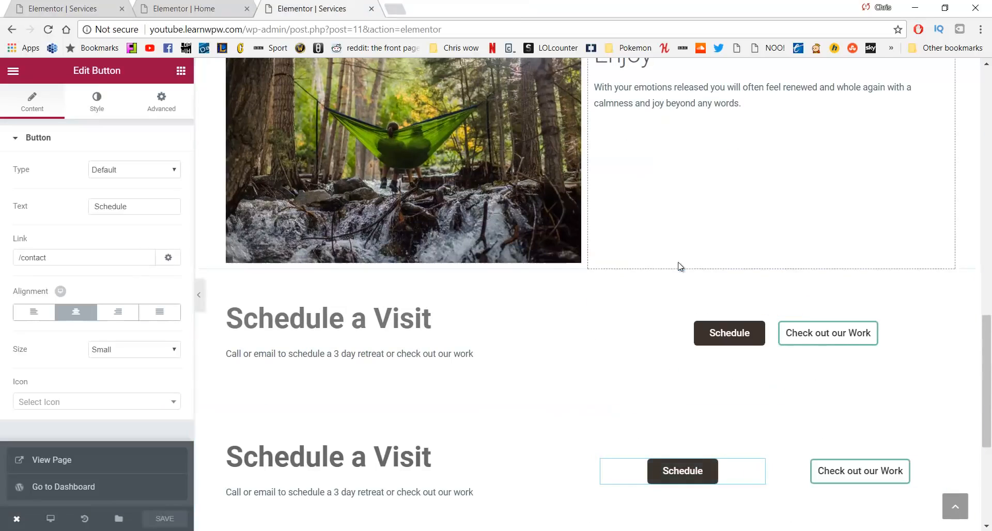
Give the Relax section a Classic background with colour #f4f4f4
scroll(680, 269, up, 2)
scroll(679, 277, up, 13)
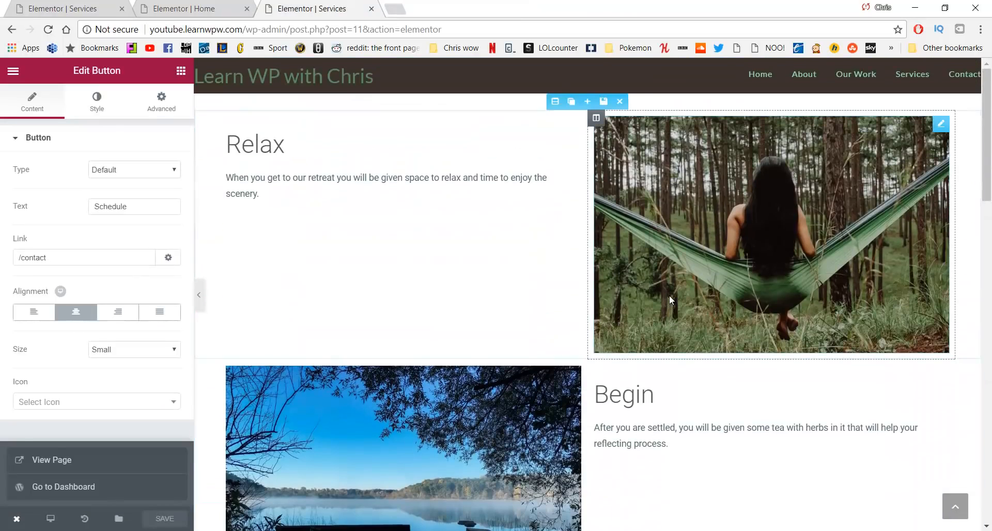
scroll(620, 276, down, 5)
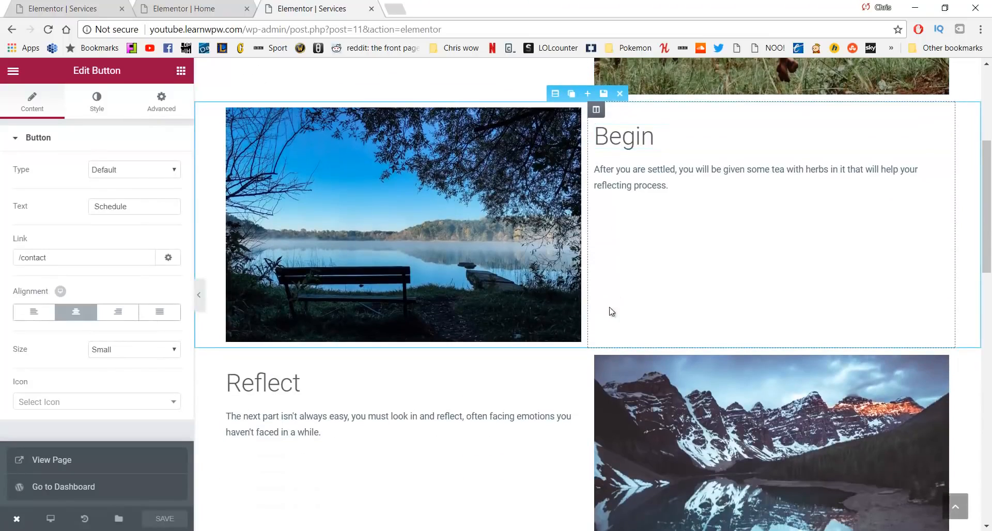
scroll(478, 222, up, 4)
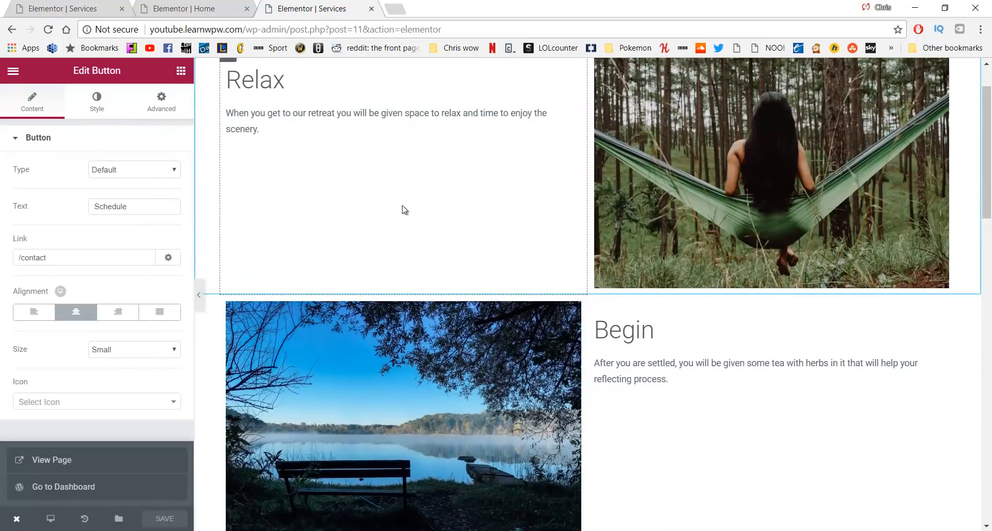
scroll(408, 223, down, 5)
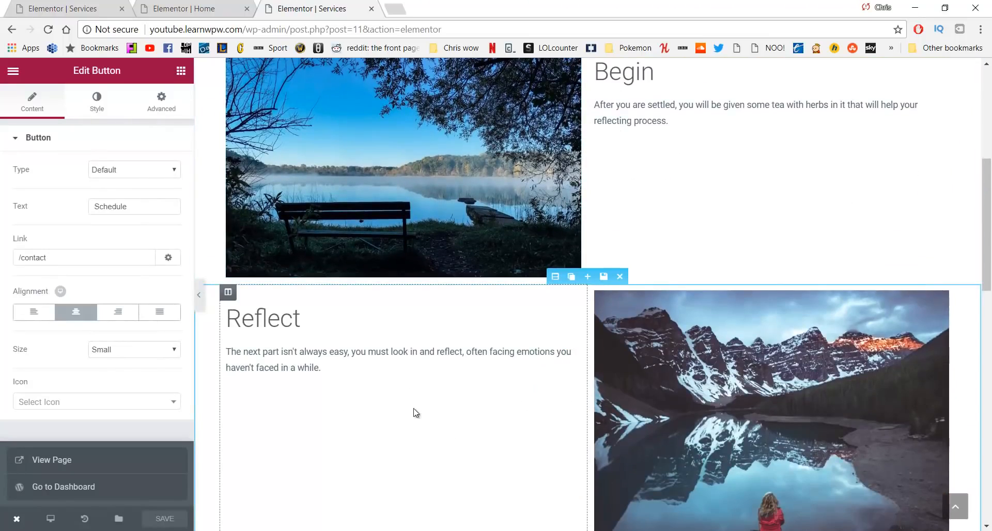
scroll(574, 336, up, 3)
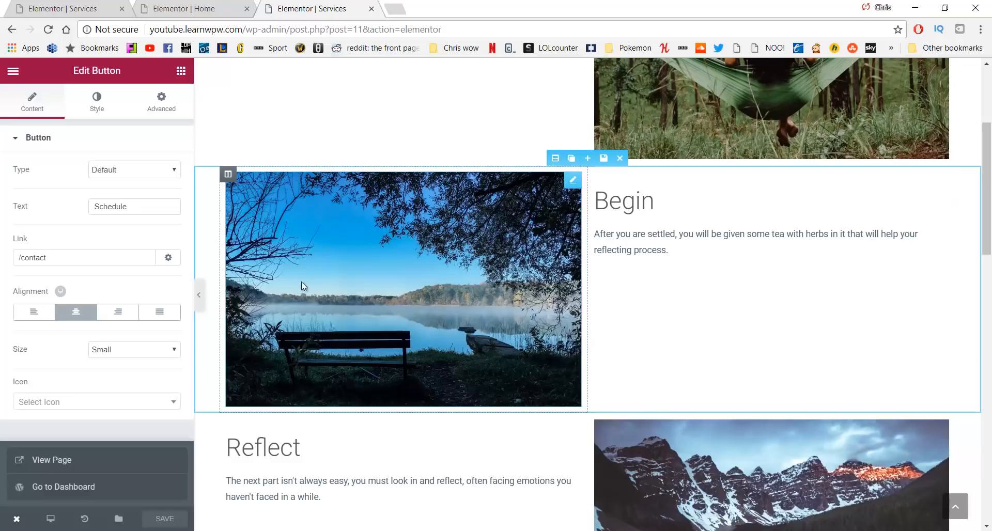
scroll(310, 269, up, 4)
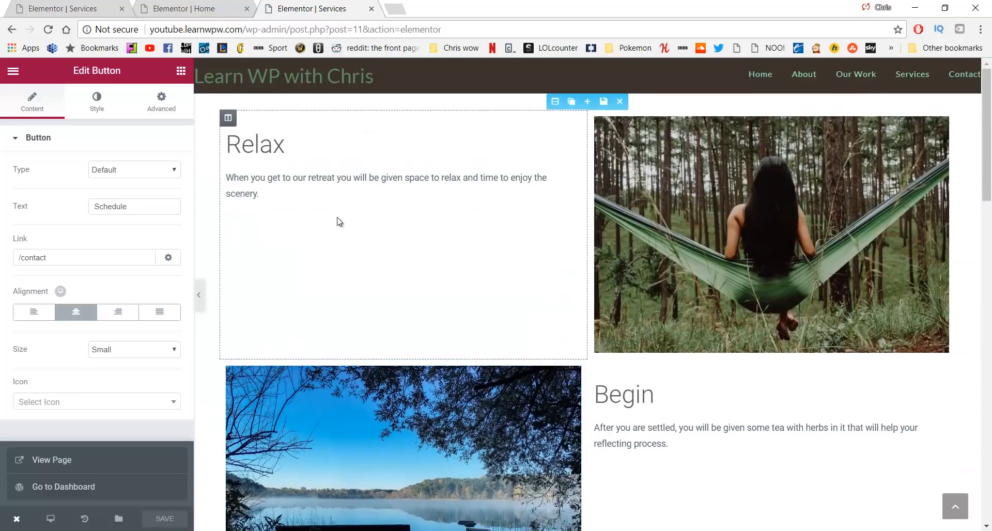
click(554, 103)
click(101, 100)
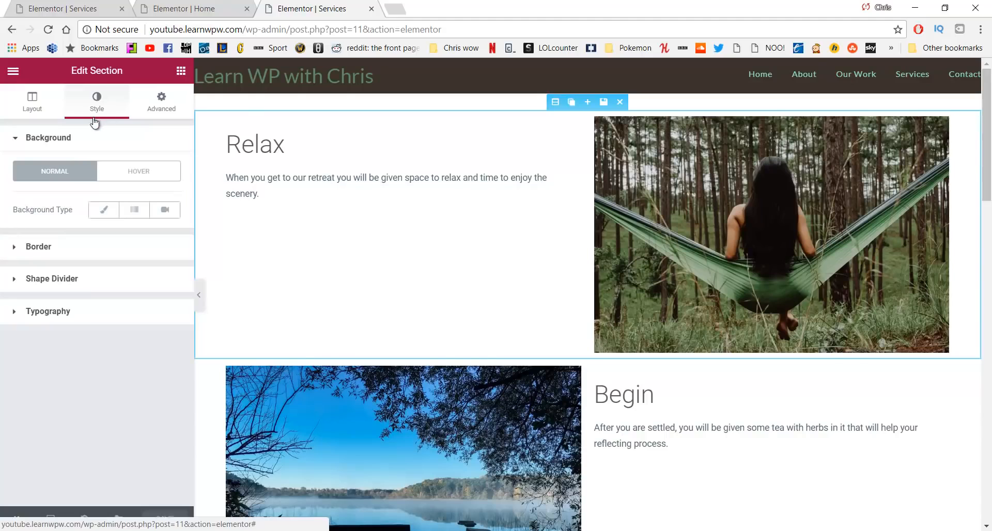
click(99, 211)
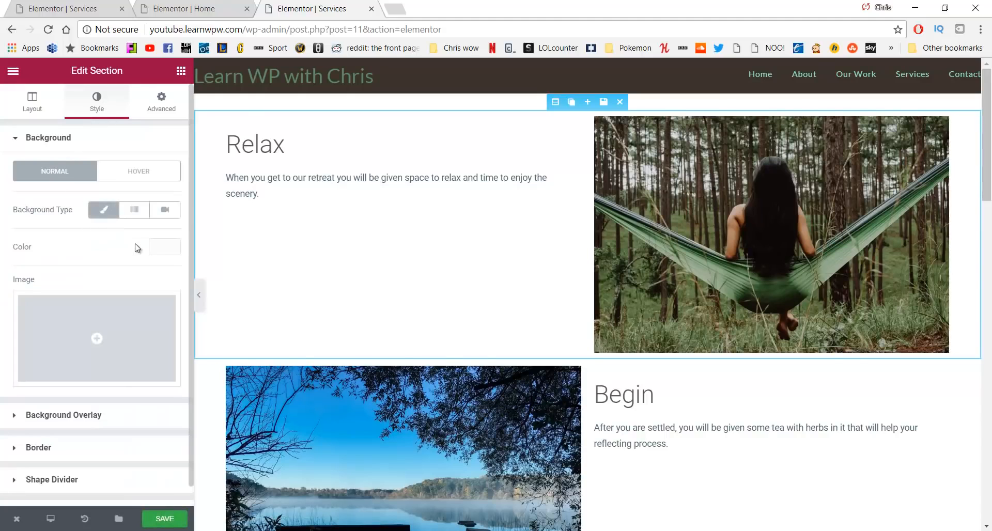
click(157, 248)
mouse_move(28, 292)
mouse_down()
mouse_move(16, 265)
mouse_move(29, 275)
mouse_up()
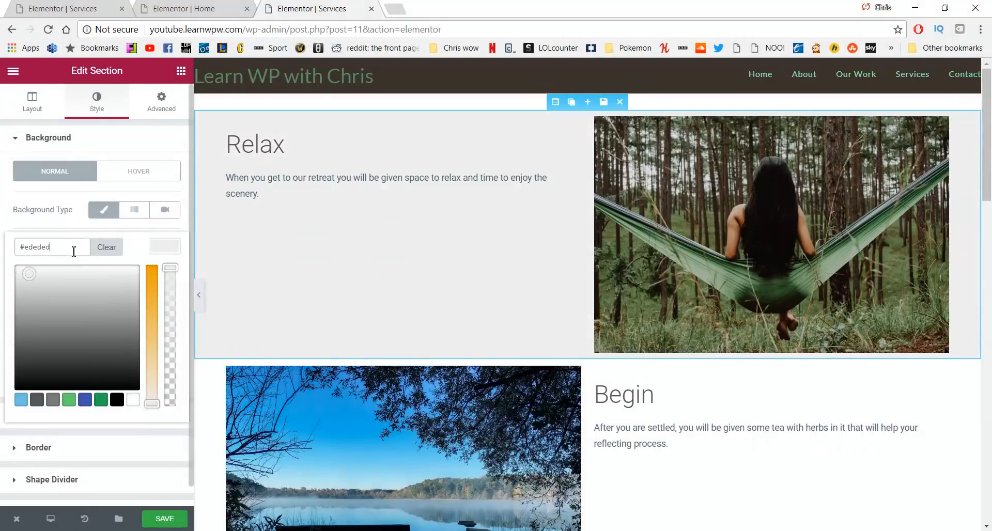
text(f4f4f4)
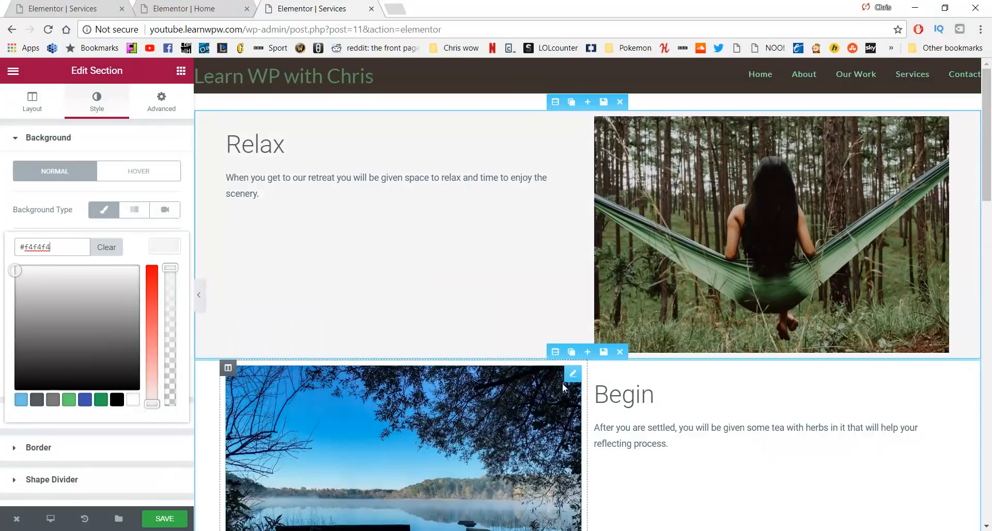
scroll(562, 383, down, 6)
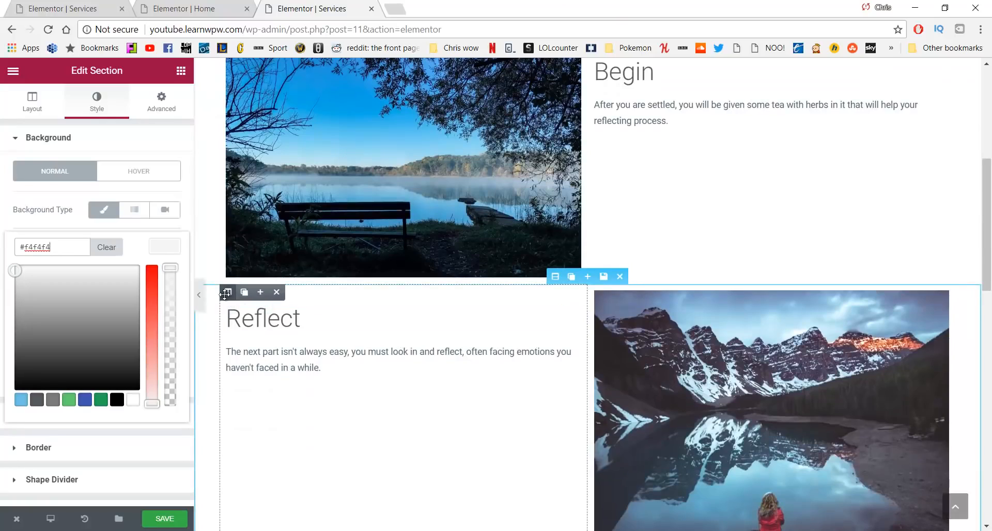
Give the Reflect text column a classic #f4f4f4 light grey background and save the page
click(225, 293)
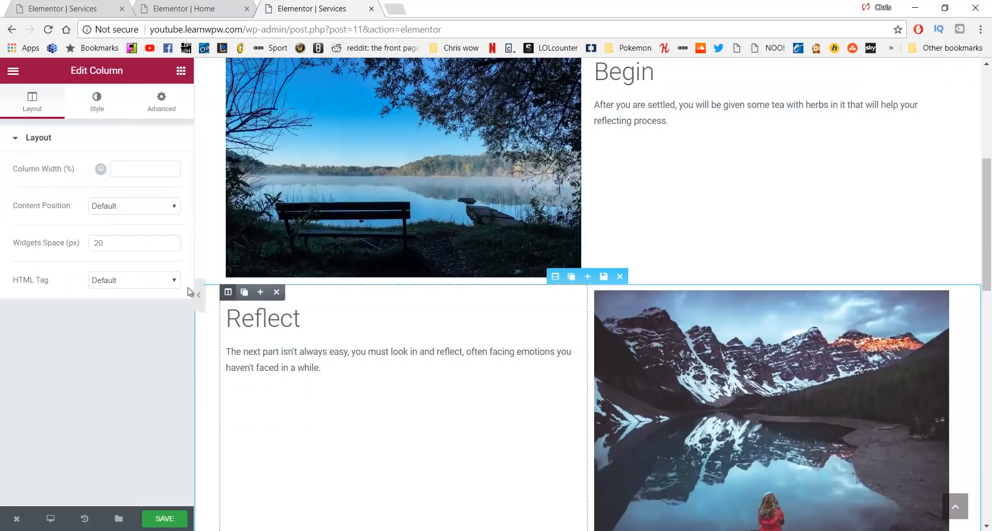
click(82, 111)
click(110, 209)
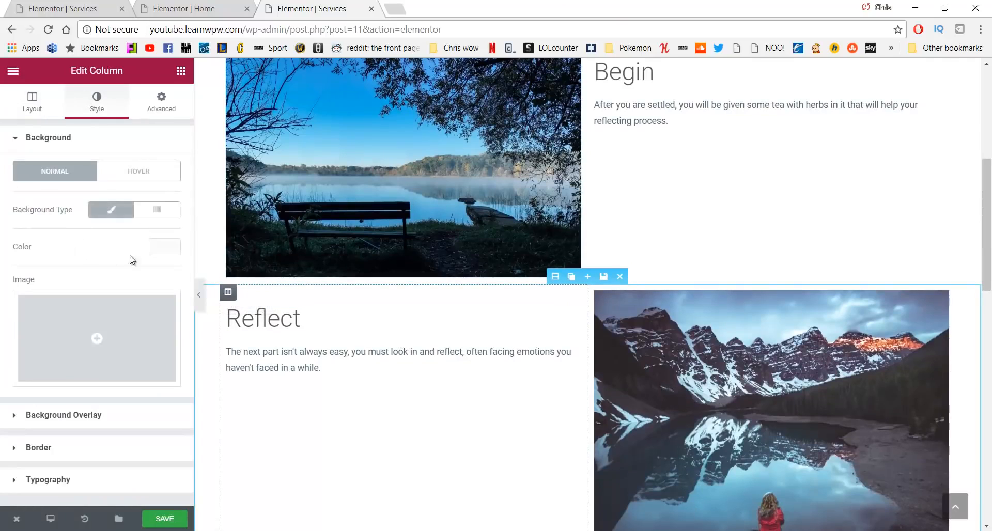
click(163, 247)
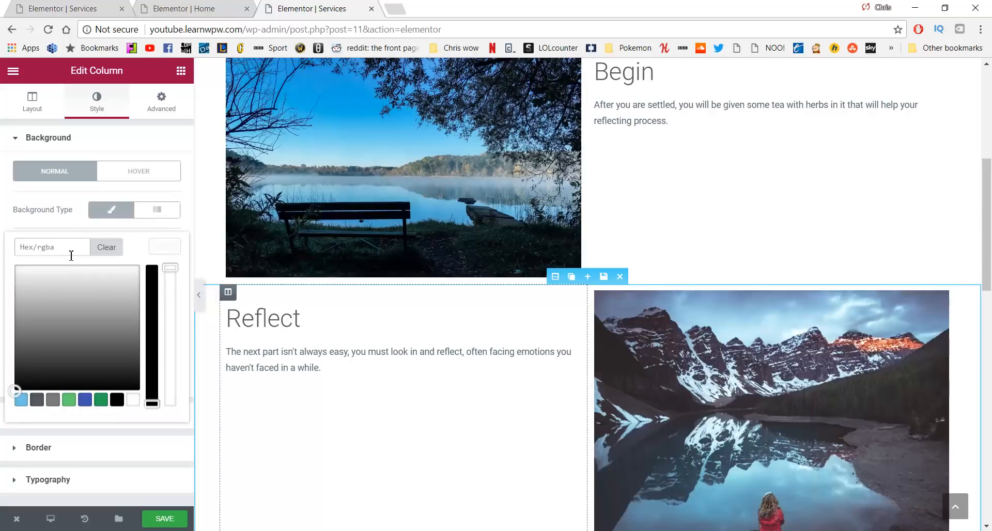
text(#f4f4f4)
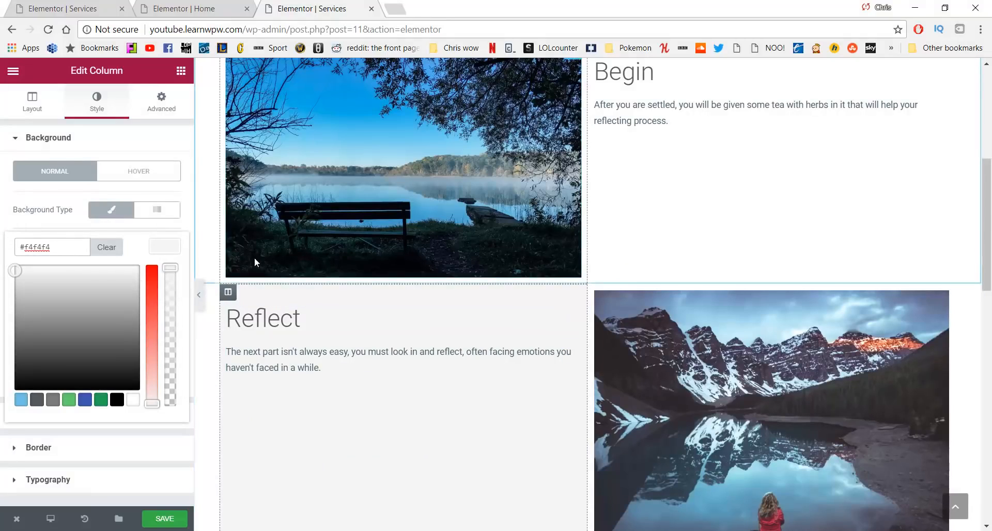
scroll(226, 292, down, 3)
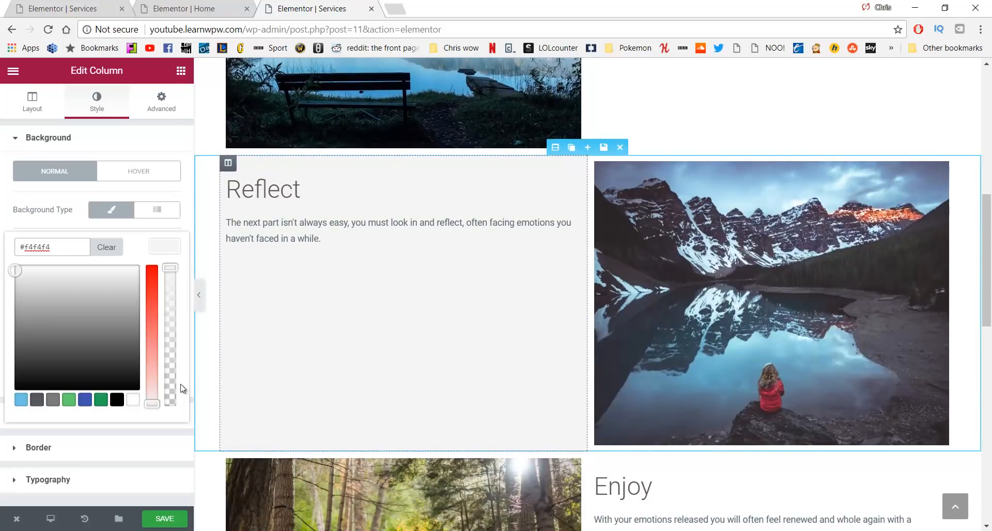
click(176, 519)
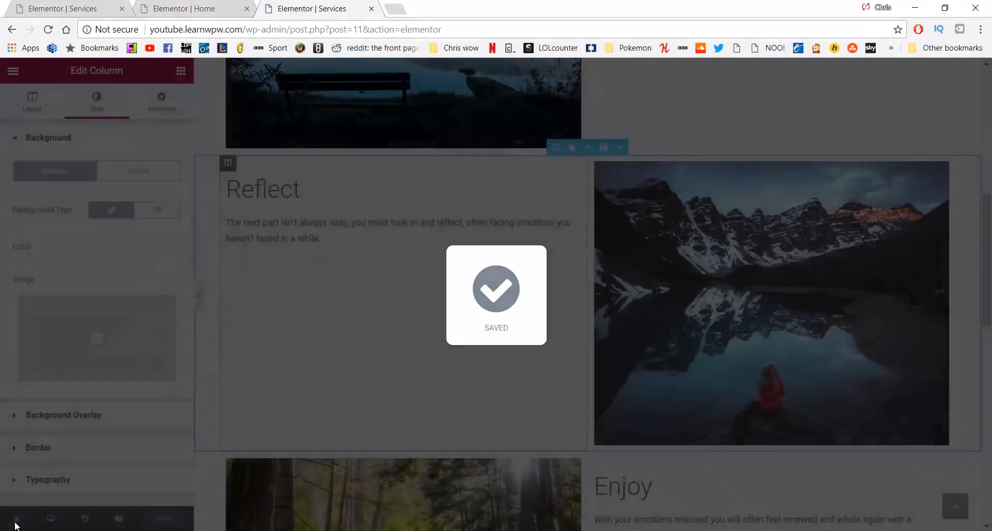
Open the live Services page and scroll through the grey Relax and Reflect sections
mouse_move(23, 522)
click(47, 456)
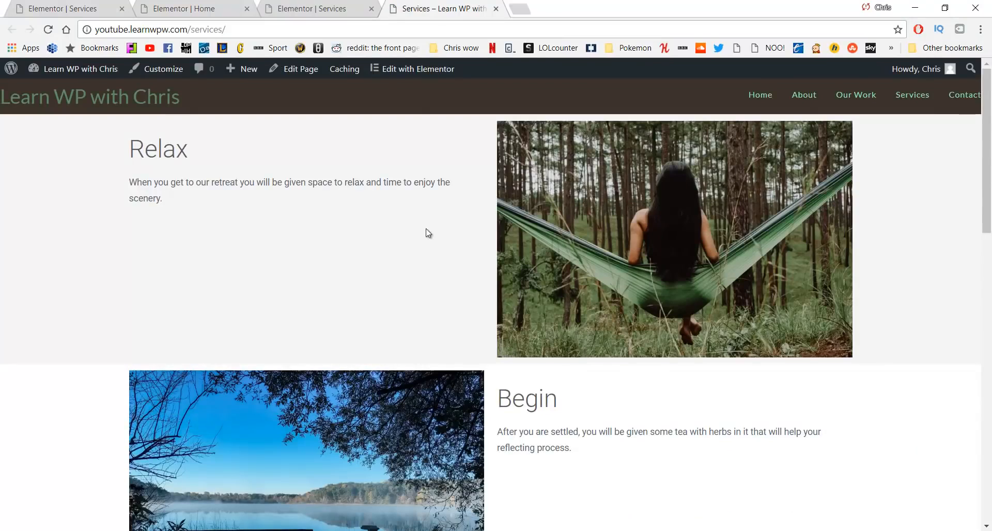
scroll(206, 227, down, 3)
scroll(206, 154, down, 6)
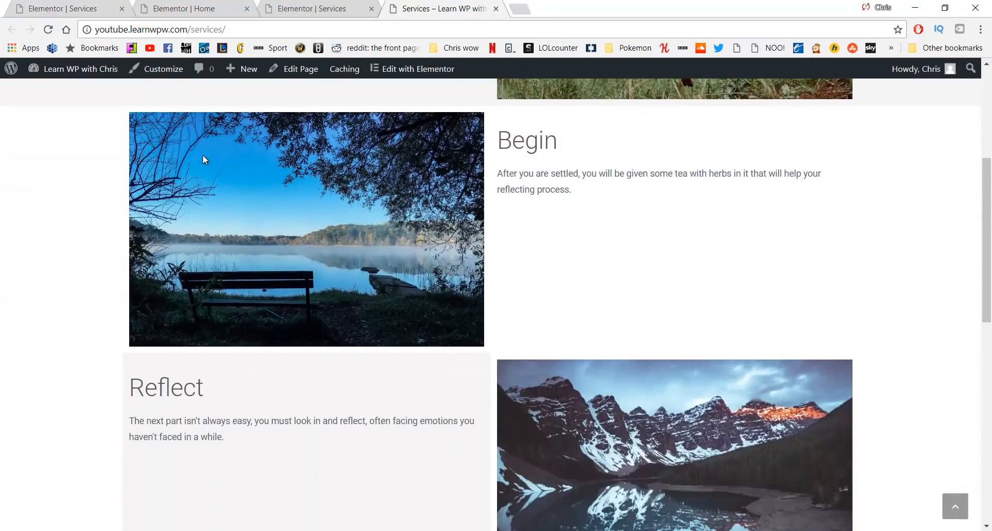
scroll(205, 163, down, 7)
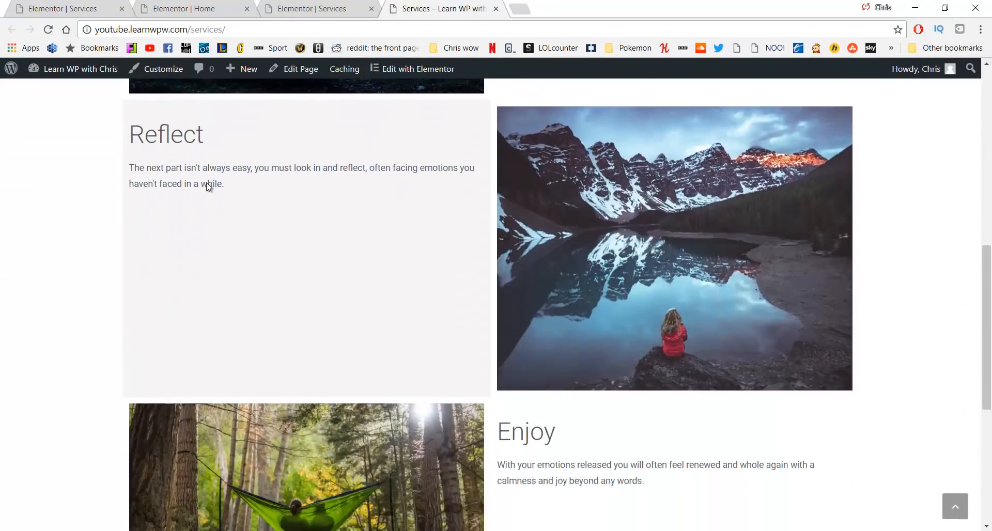
scroll(259, 229, up, 15)
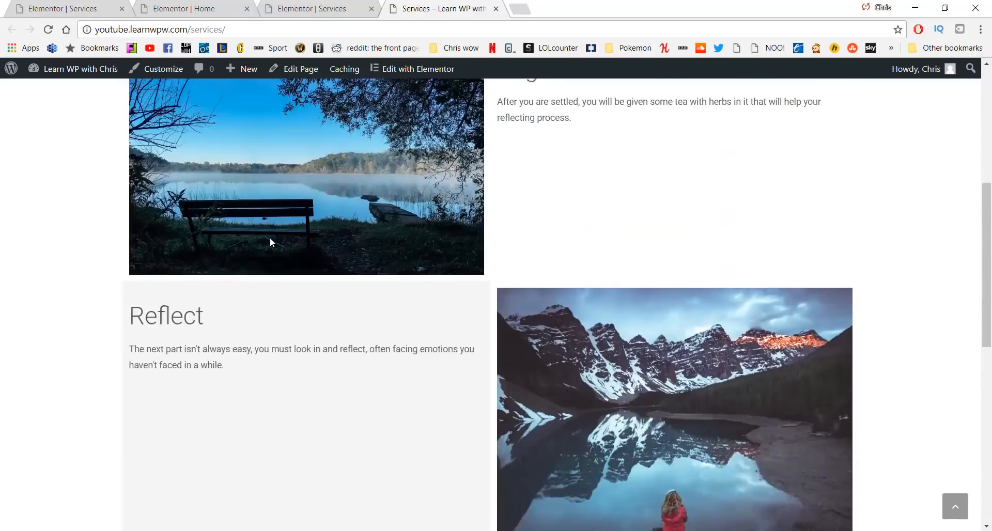
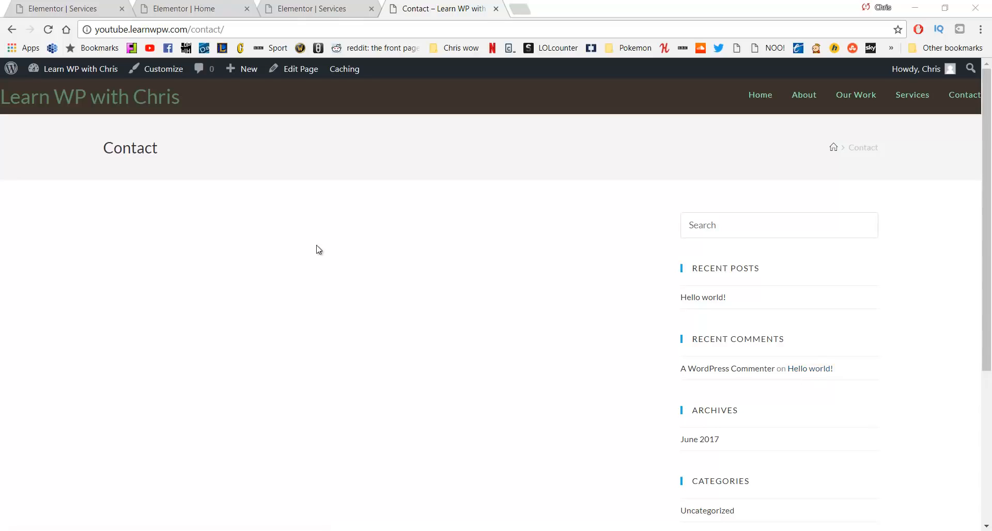
Switch the Contact page's OceanWP content layout to 100% Full Width
click(311, 80)
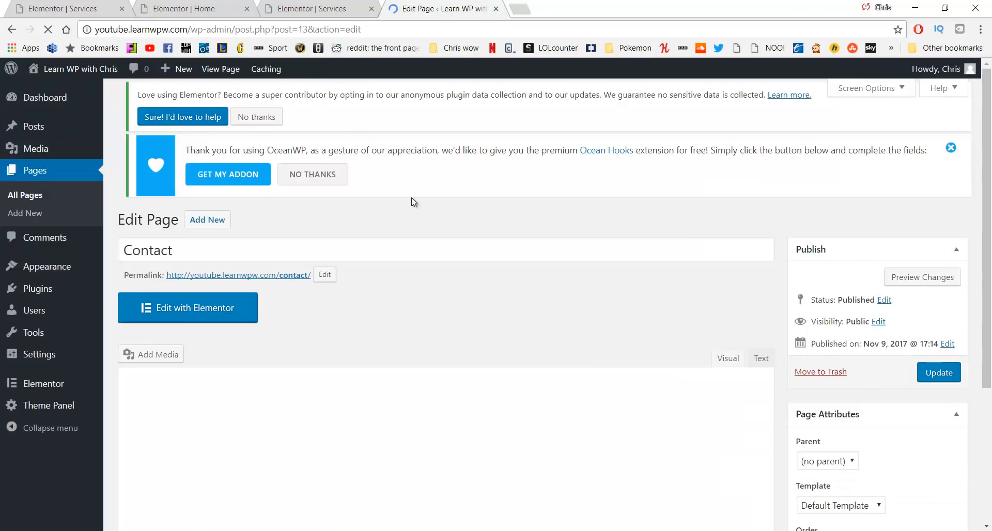
scroll(413, 204, down, 4)
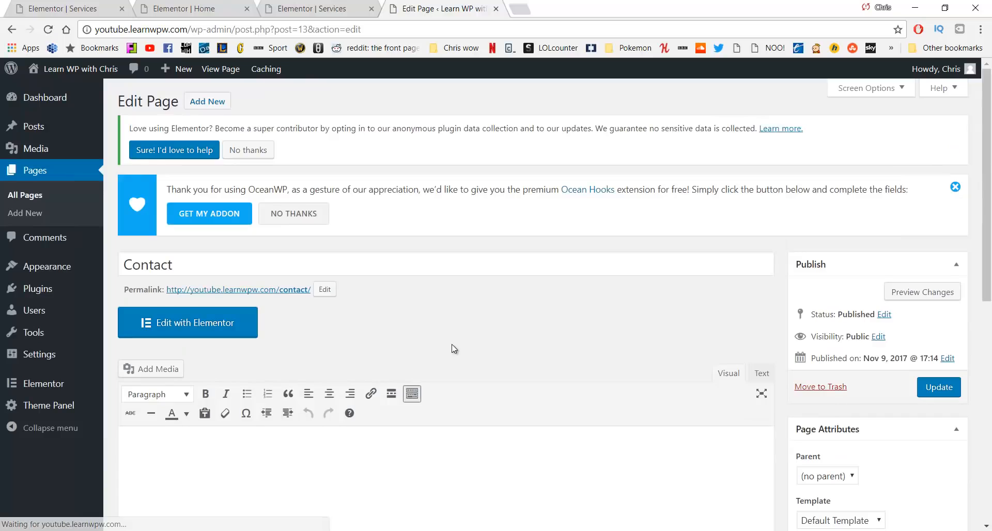
scroll(452, 344, down, 8)
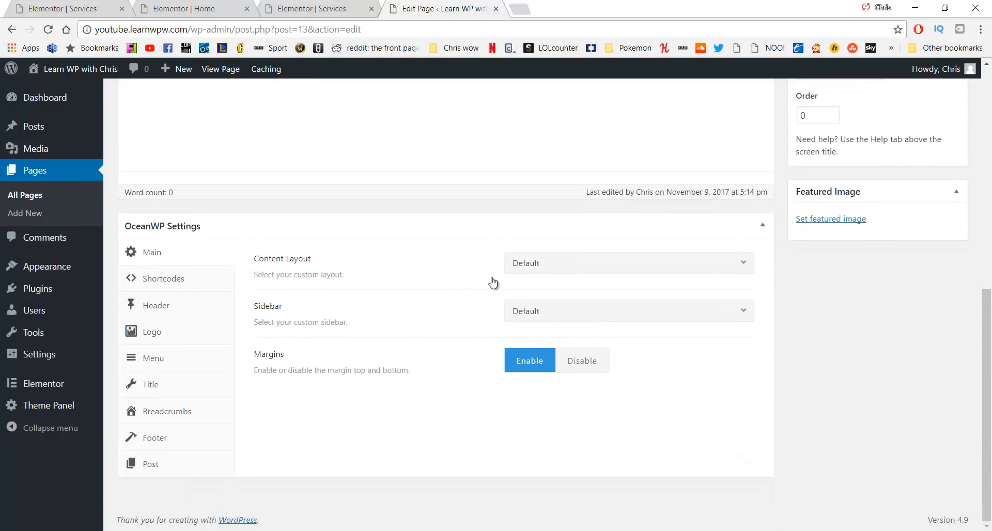
click(583, 262)
click(560, 382)
Disable the page title display, update the page, and open it in Elementor
click(151, 385)
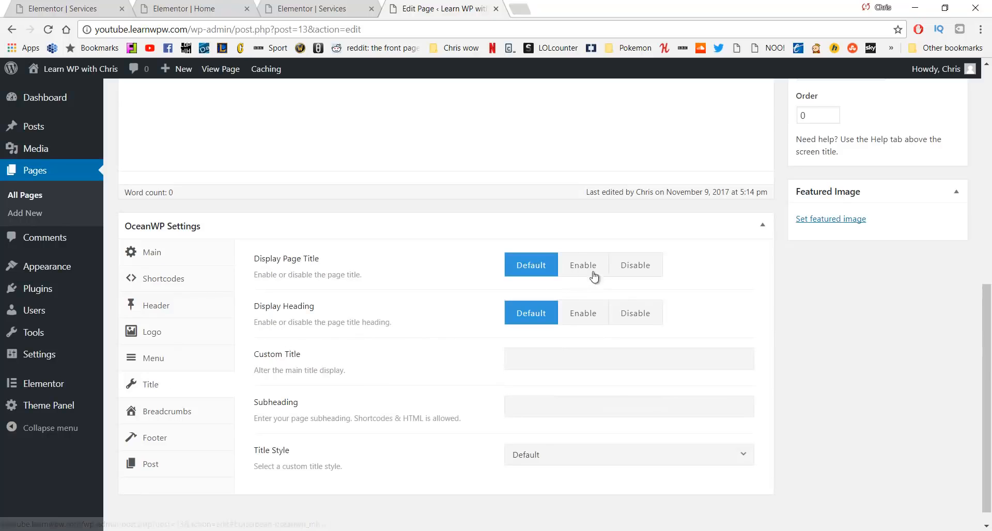
click(643, 268)
scroll(721, 294, up, 6)
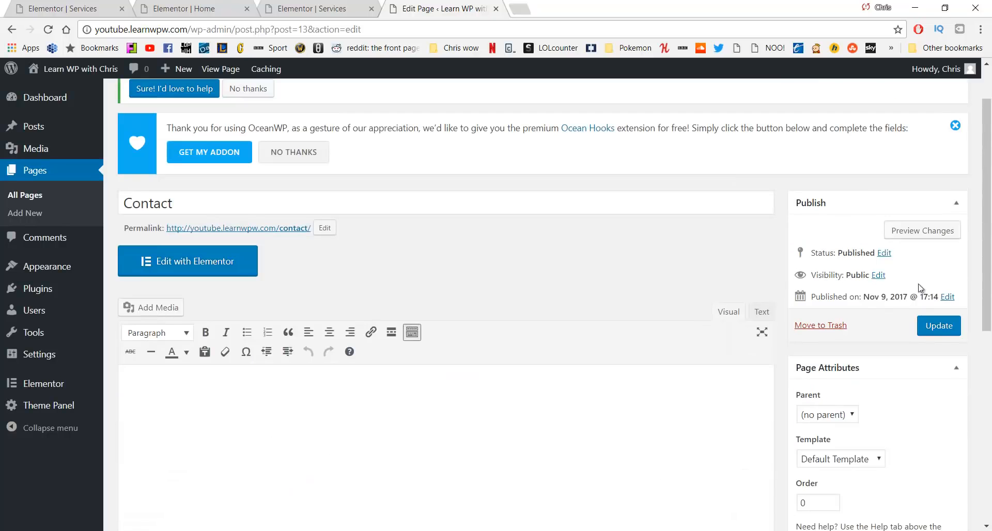
click(939, 326)
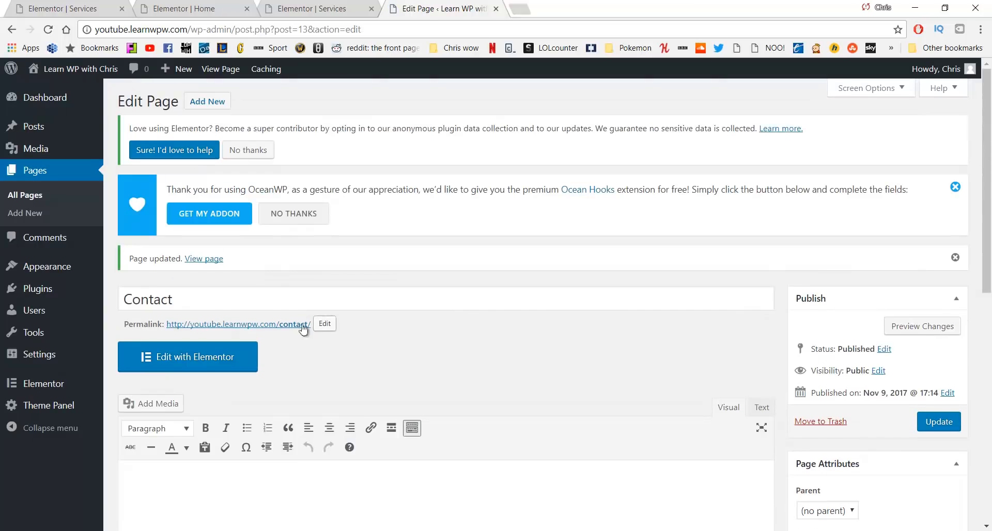
click(223, 356)
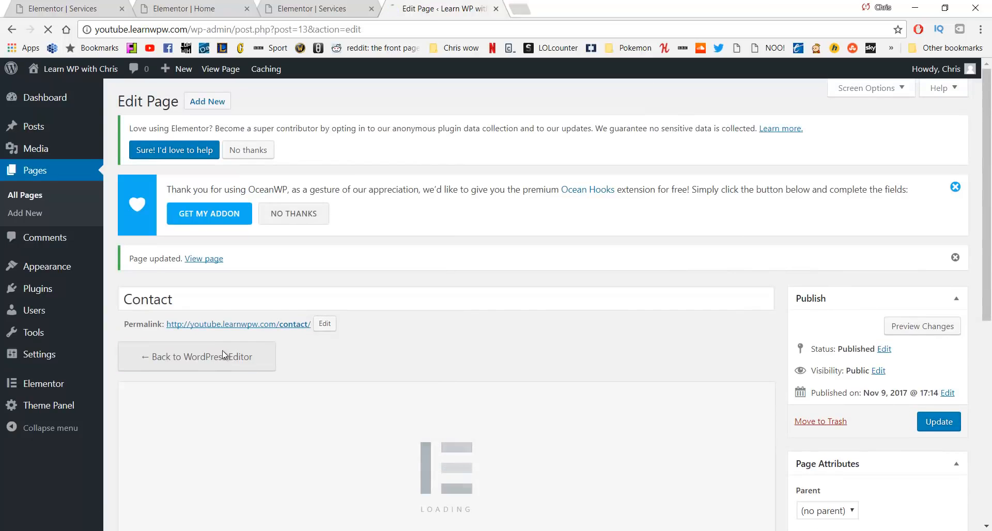
Close the extra Services and Home browser tabs
middle_click(266, 4)
middle_click(208, 2)
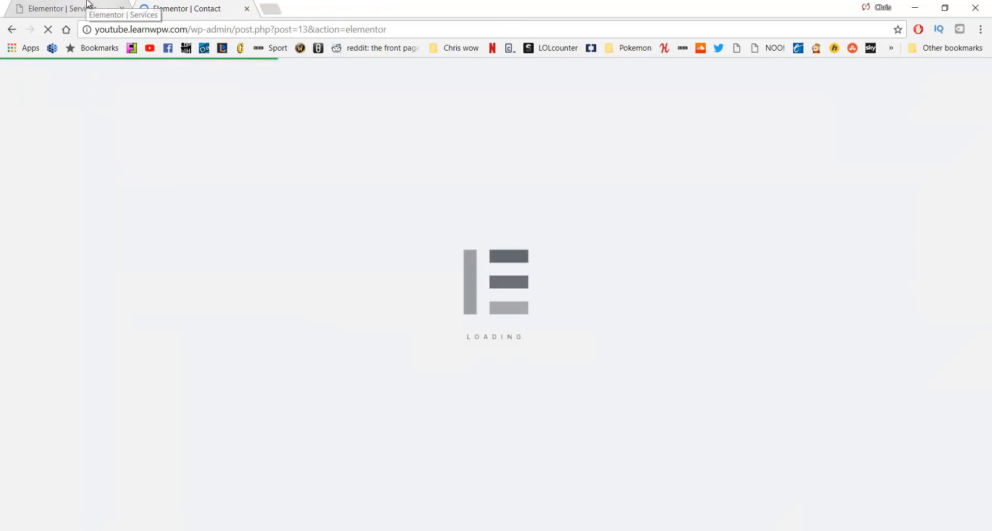
middle_click(89, 4)
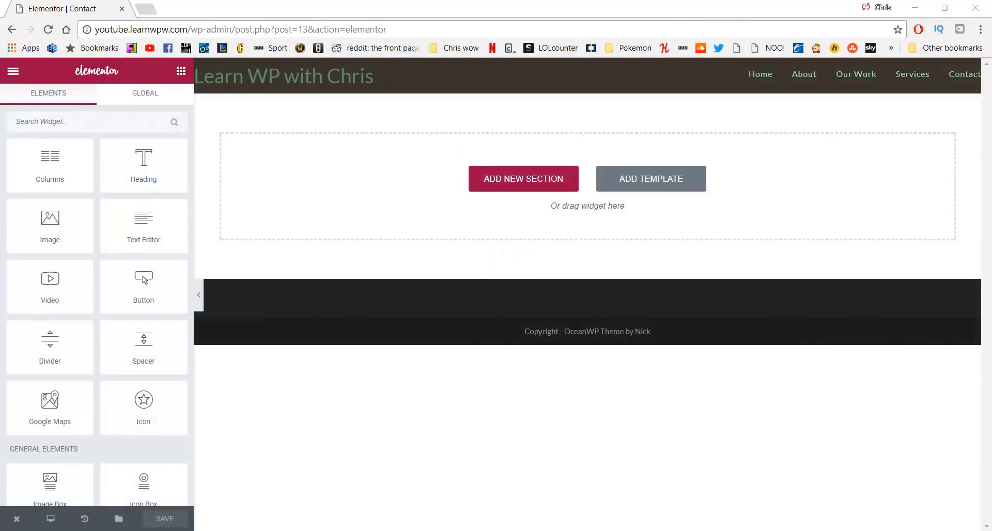
click(940, 493)
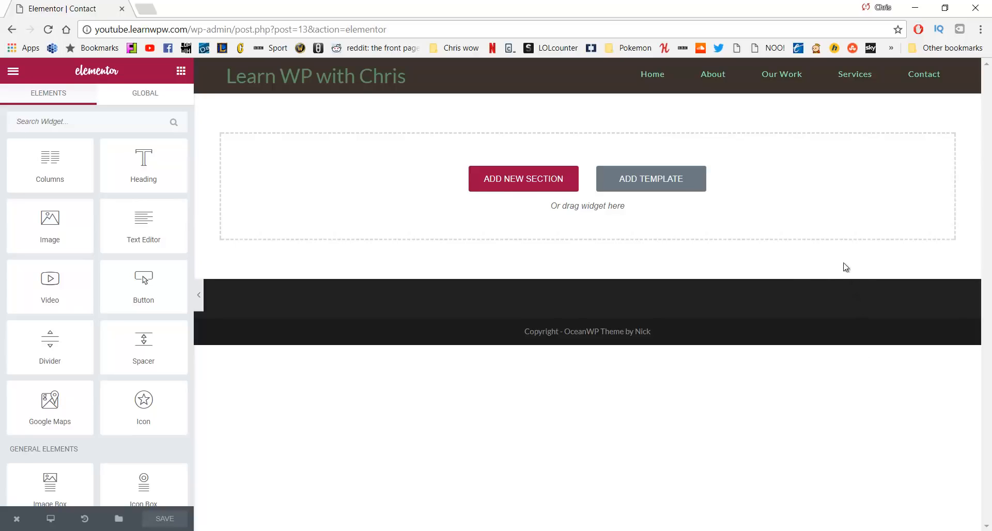
Add a one-column section with a Google Maps widget whose address is Bangor, County Down
click(524, 188)
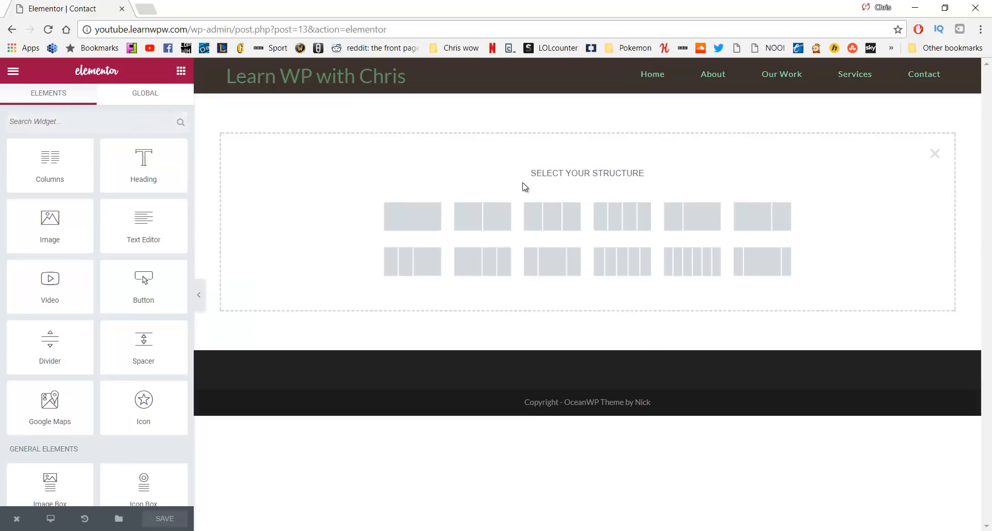
click(402, 218)
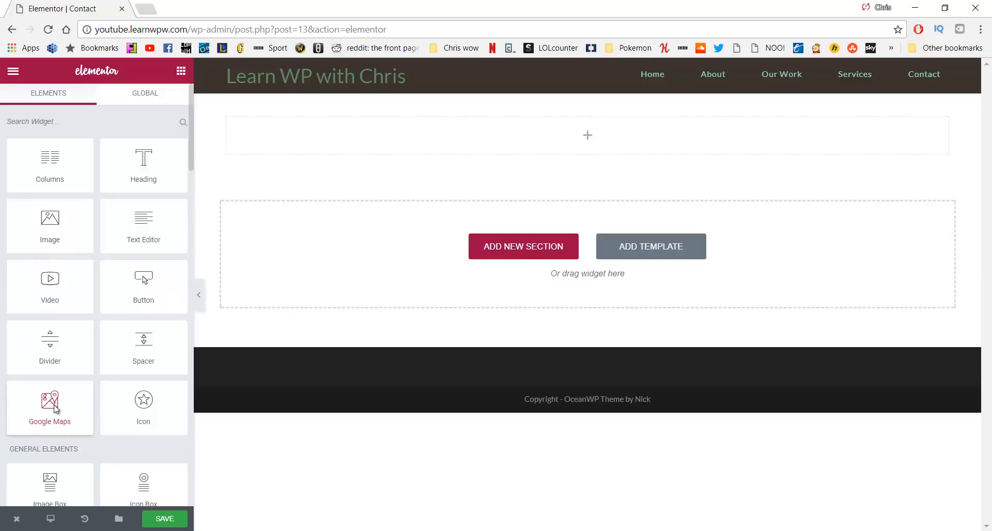
drag(55, 409, 426, 140)
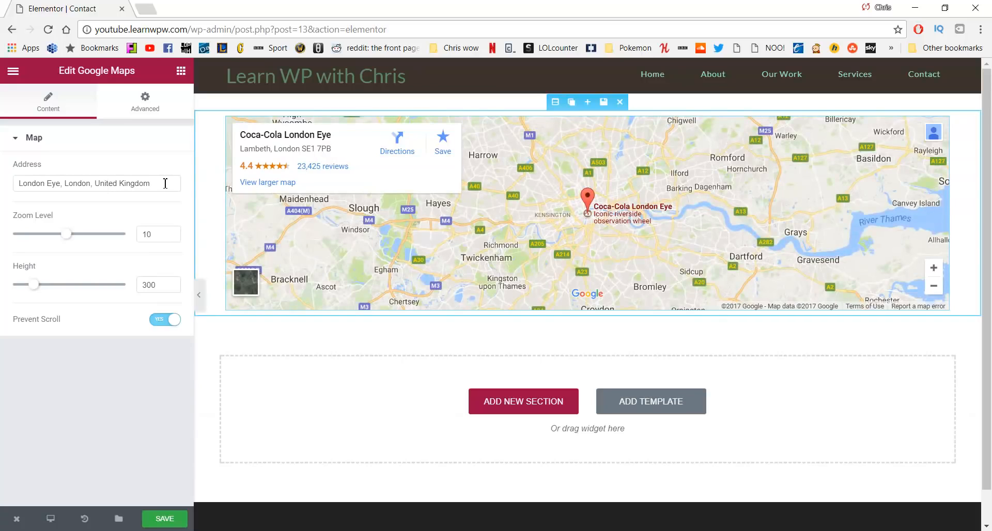
drag(166, 183, 2, 180)
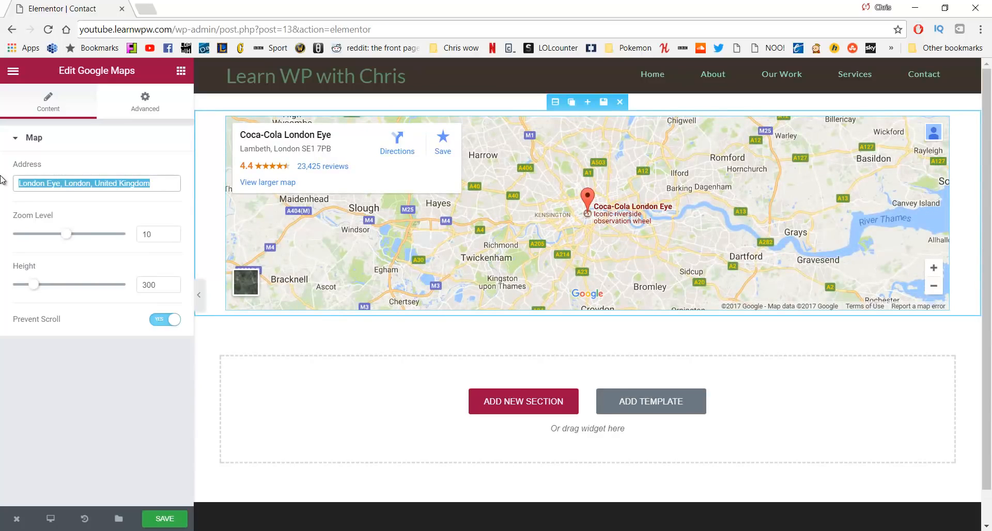
text(belfast)
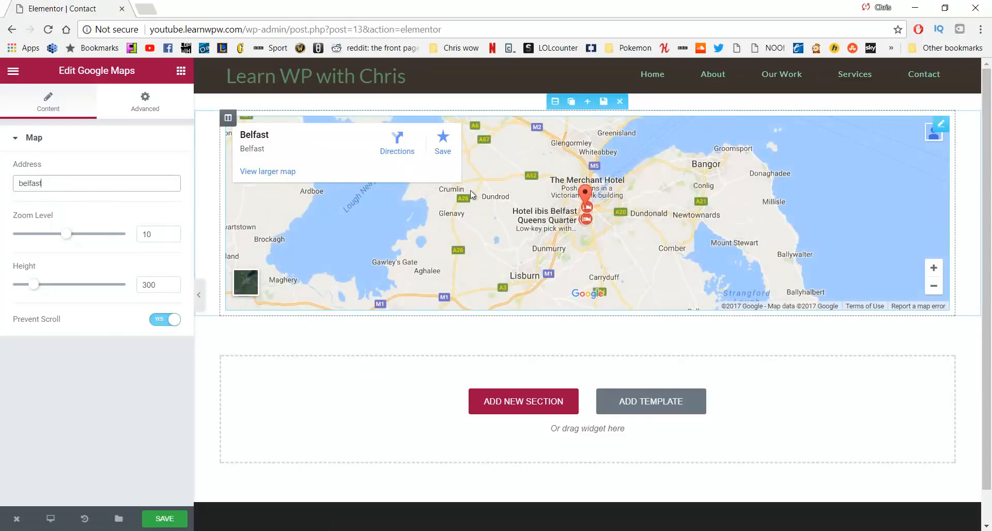
double_click(31, 184)
text(Bangor)
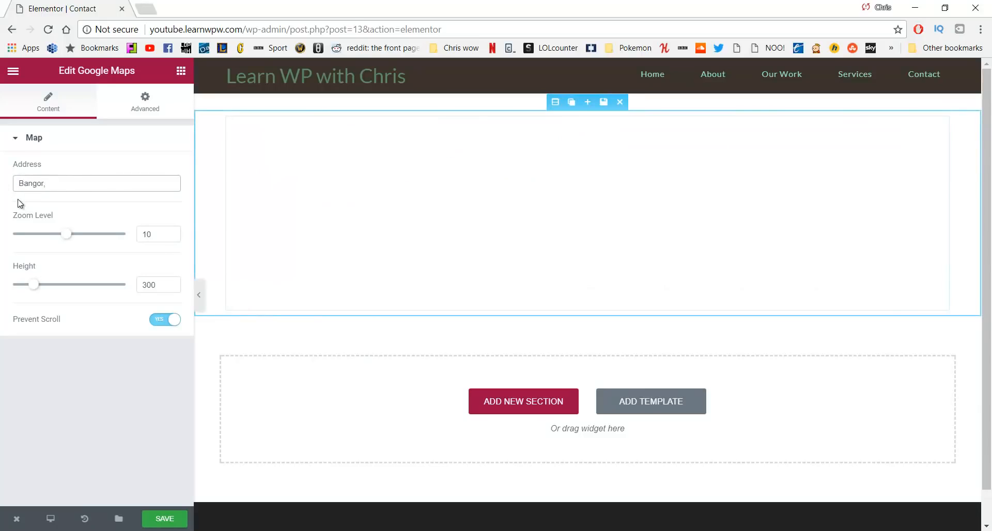
text(,)
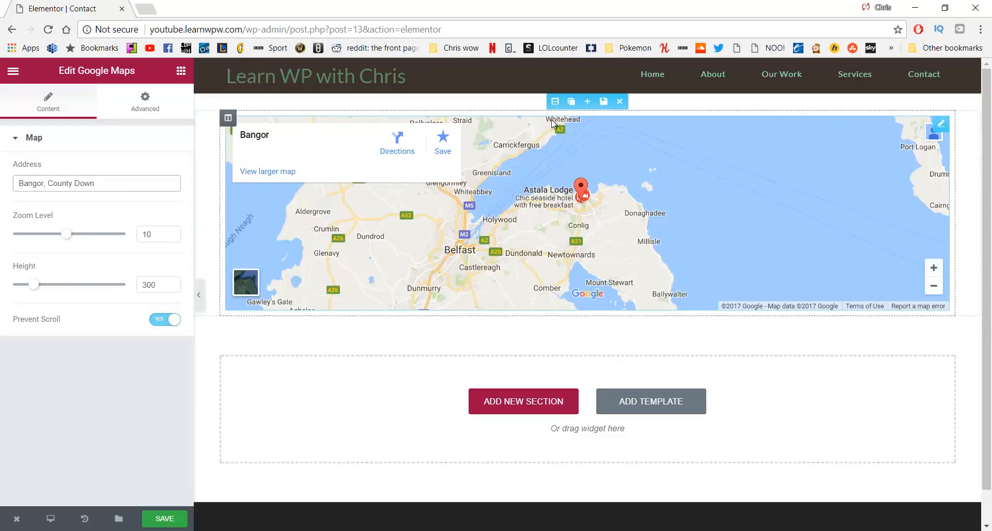
Set the map section to Full Width content with No Gap between columns
click(556, 102)
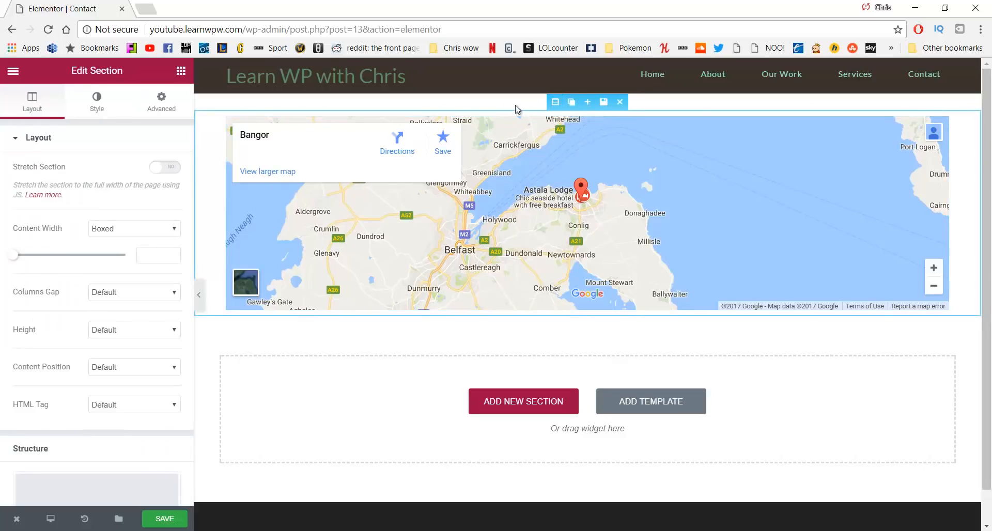
click(119, 232)
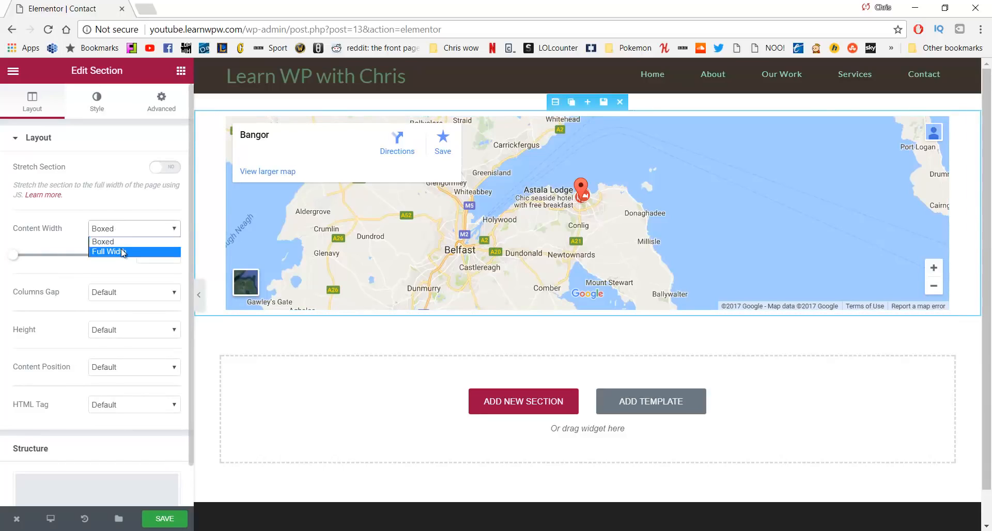
click(121, 249)
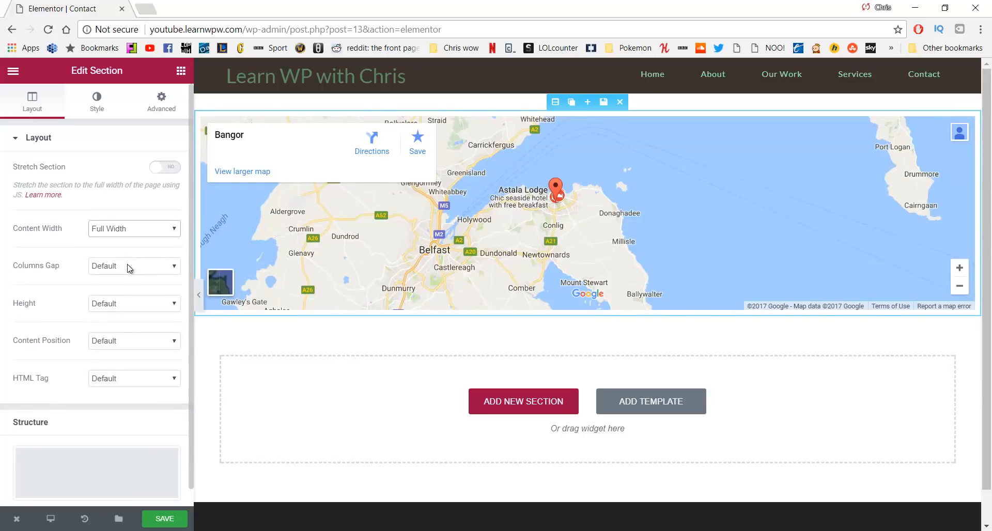
click(129, 268)
click(127, 290)
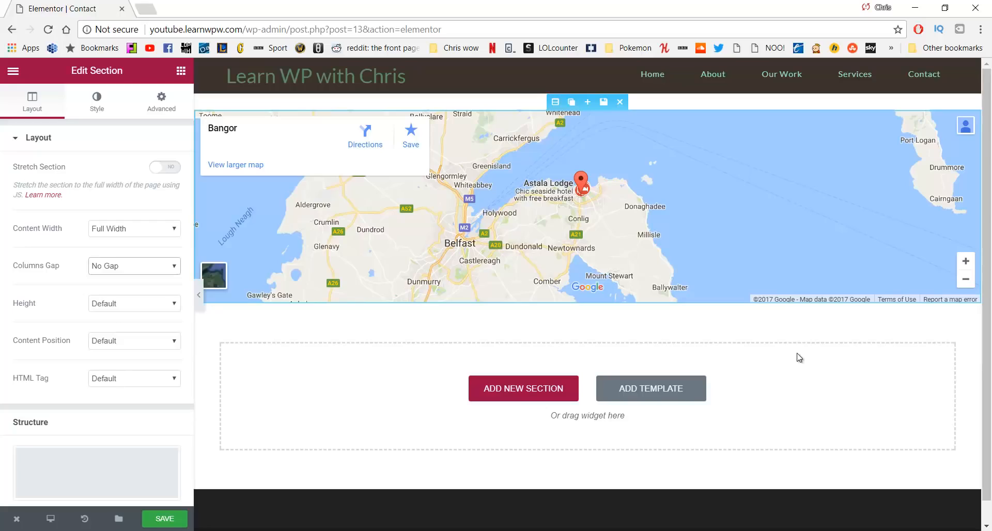
click(517, 384)
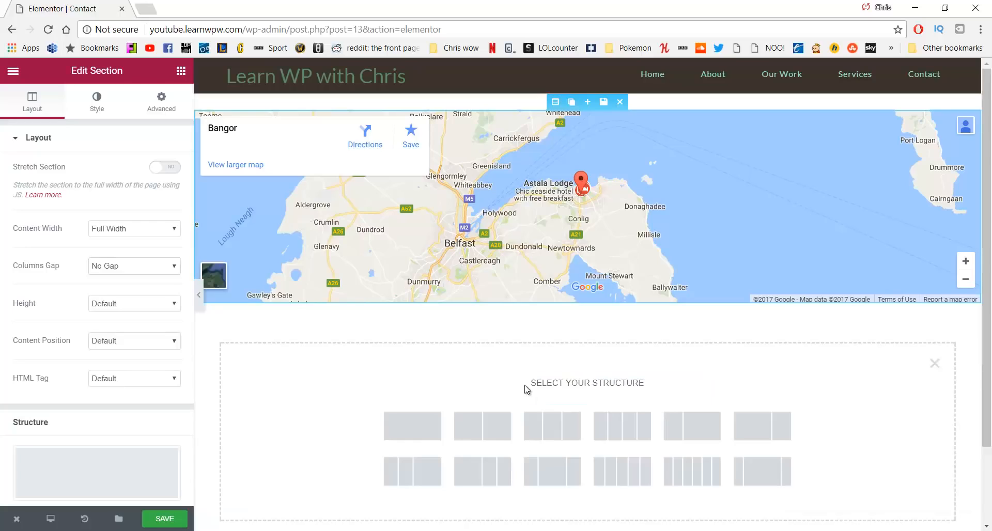
Add a wide-plus-narrow two-column section with a Text Editor widget and clear its placeholder text
click(751, 423)
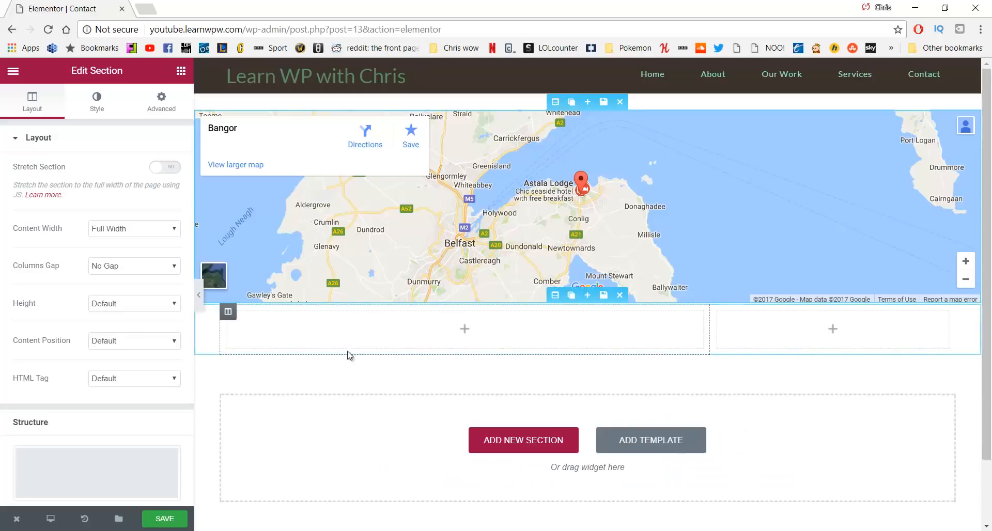
click(181, 71)
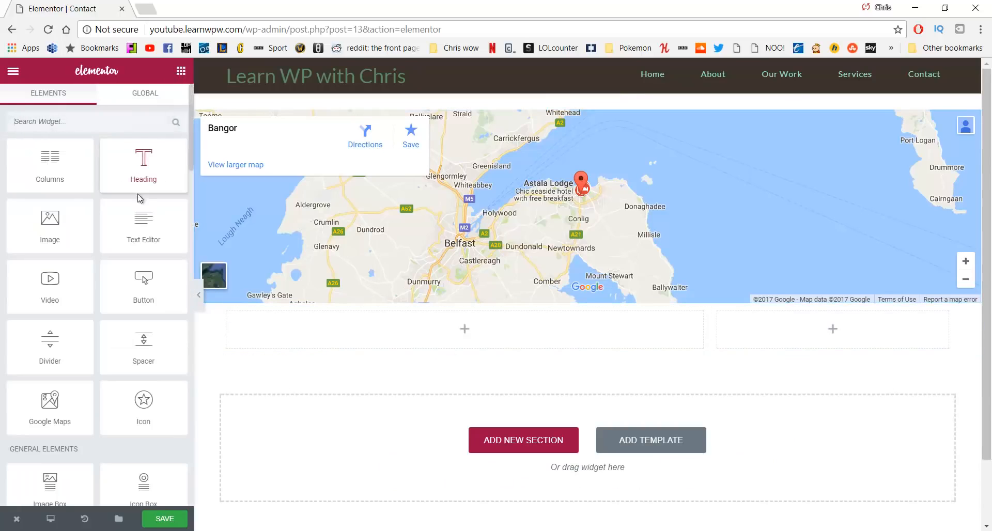
drag(144, 226, 343, 328)
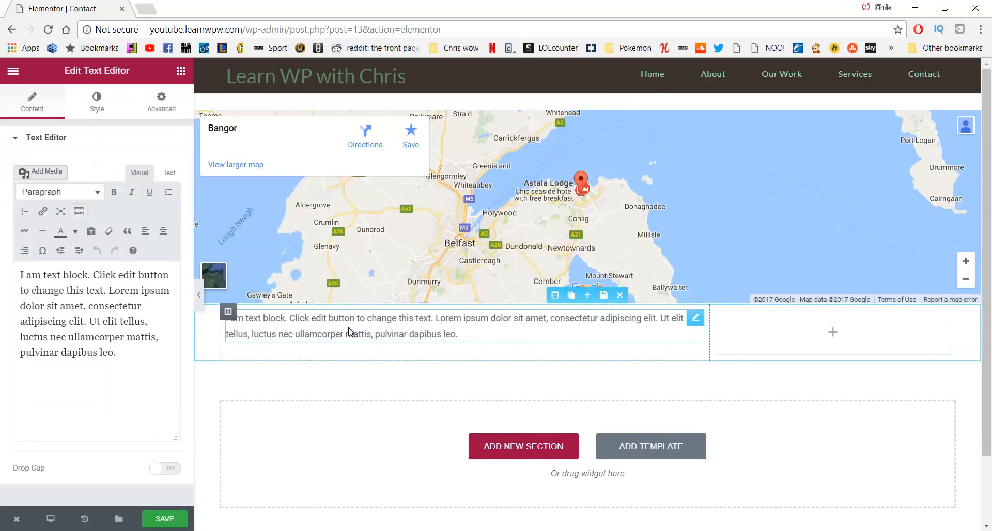
drag(146, 355, 27, 268)
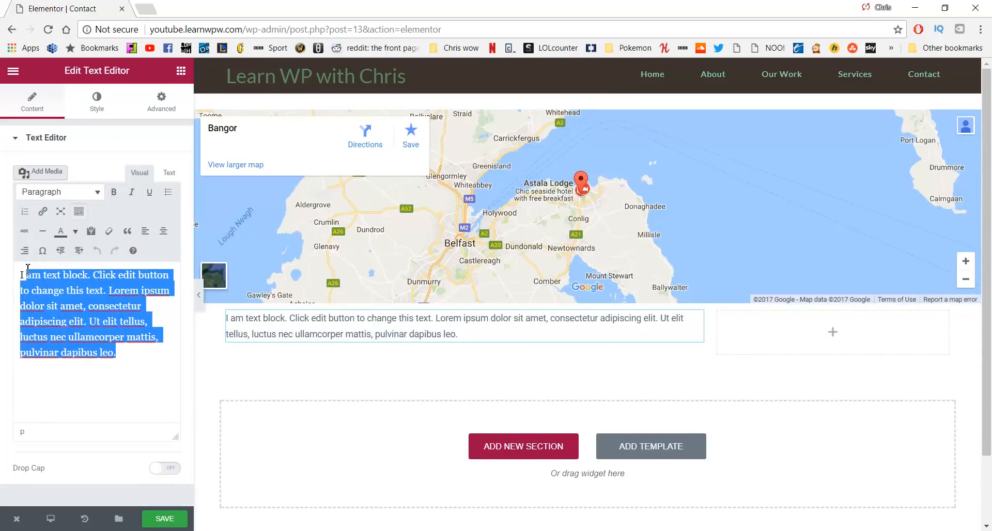
key(BackSpace)
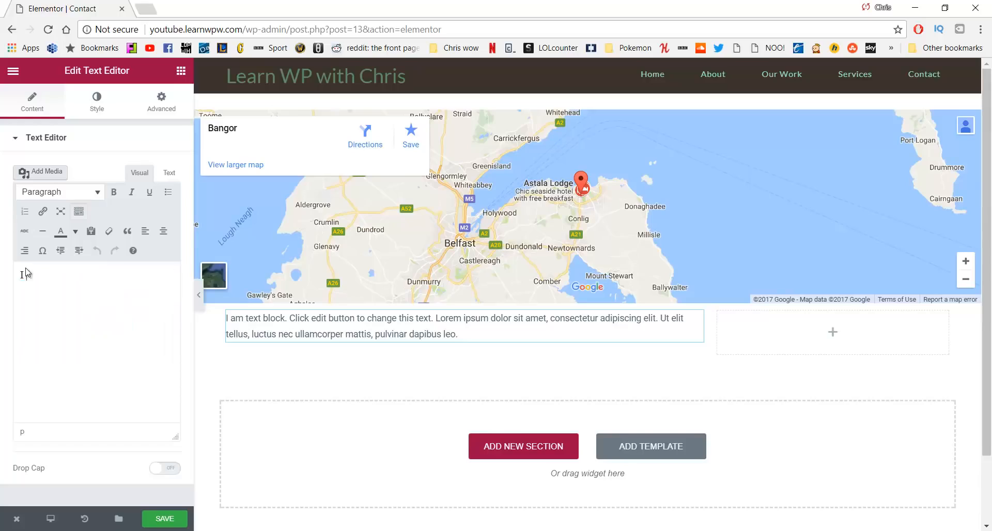
key(BackSpace)
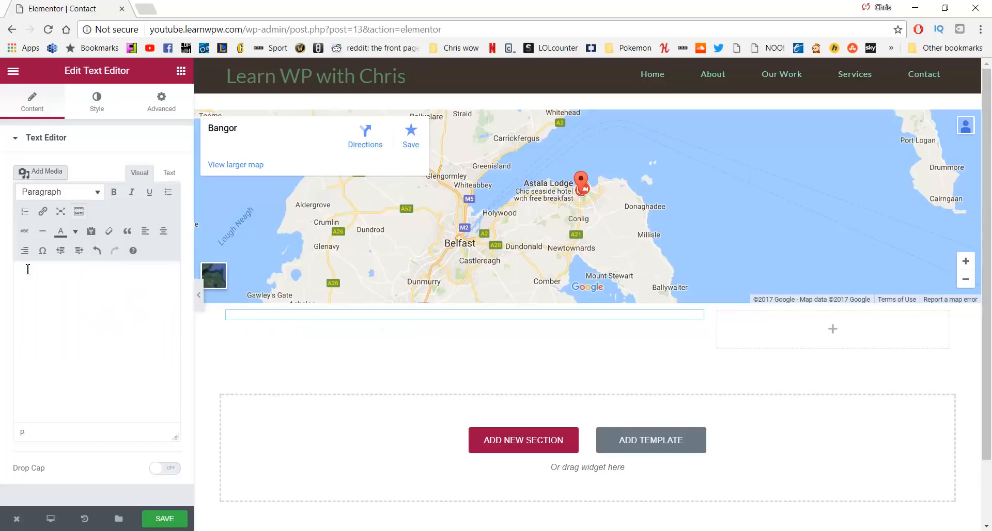
Type a bold 'Email:' label followed by the contact's e-mail address
text(Email)
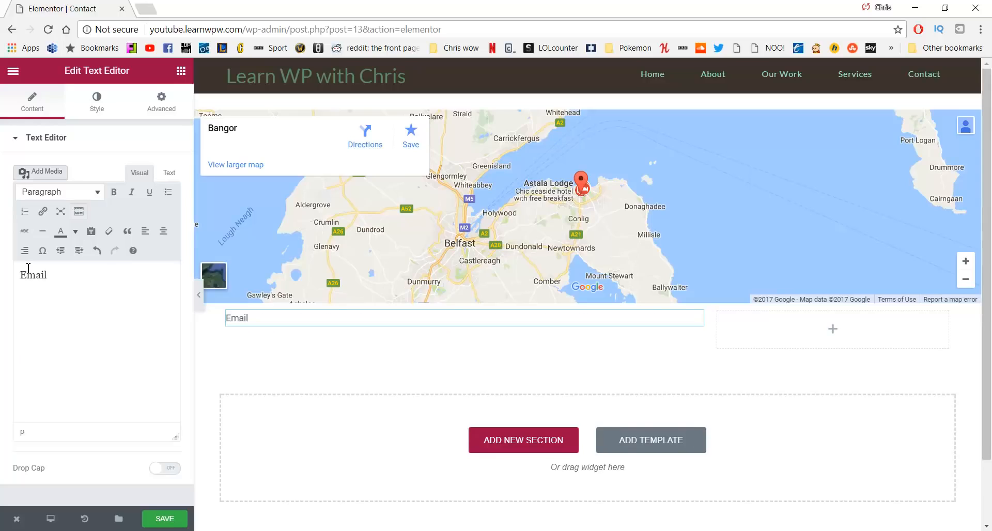
drag(46, 274, 13, 272)
key(ctrl+b)
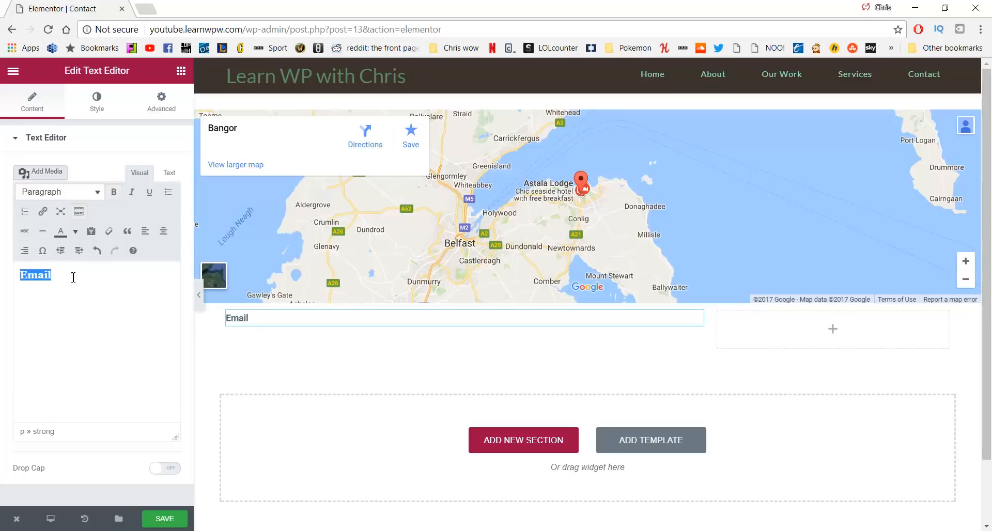
click(74, 279)
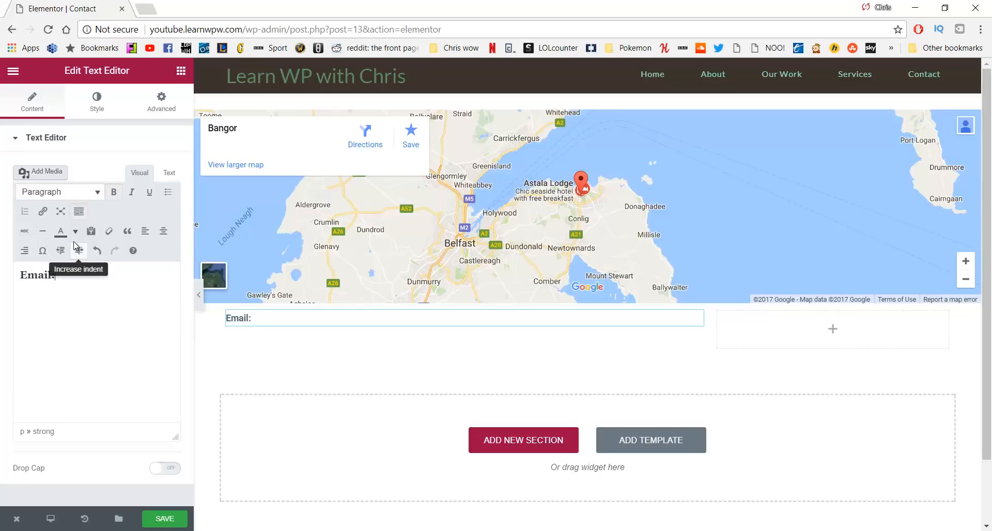
text(: h)
key(BackSpace)
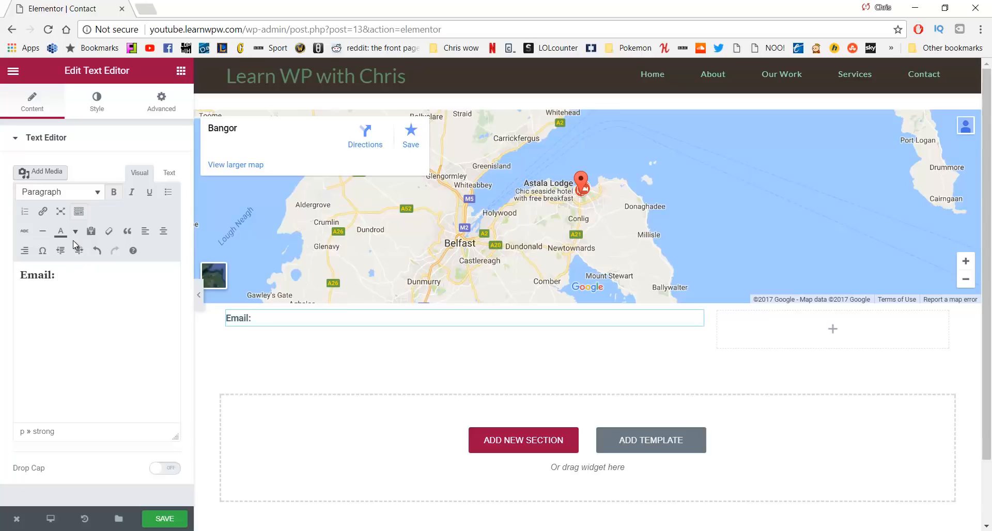
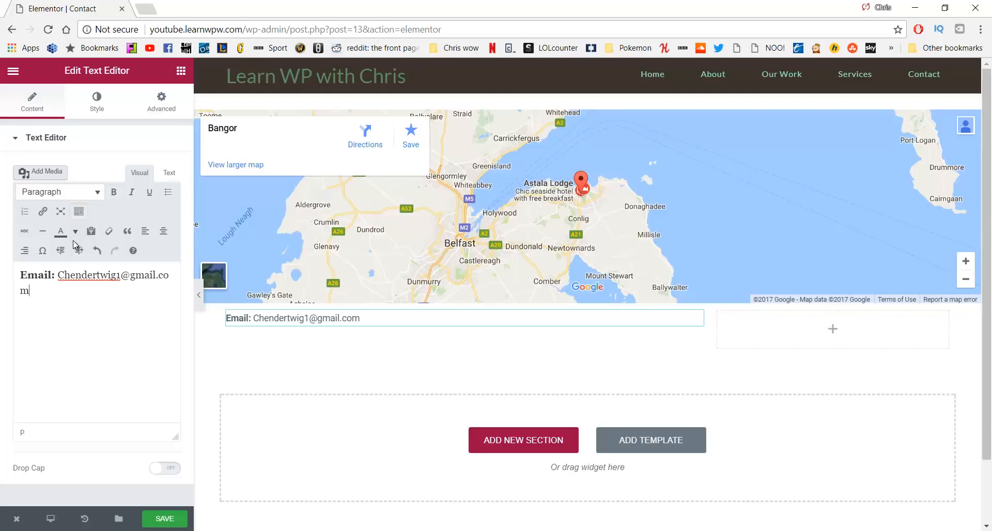
key(Return)
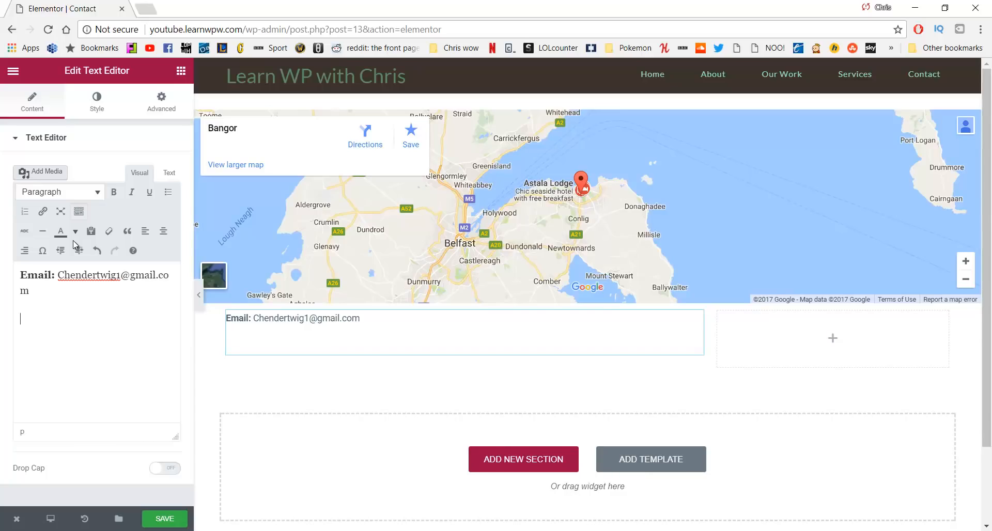
key(BackSpace)
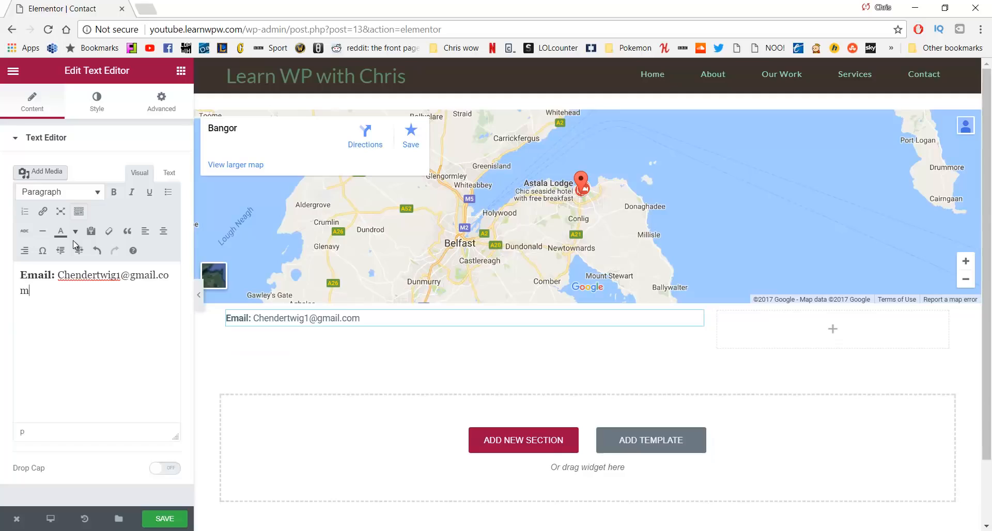
Add a 'Phone:' line followed by the contact's phone number
key(Return)
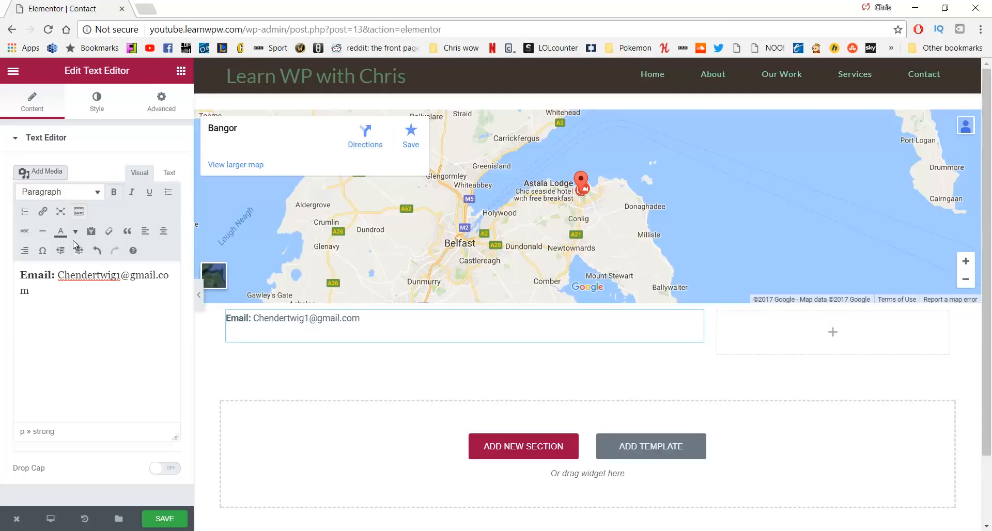
text(Phone: Call or email to schedule a 3 day retreat or check out our workd)
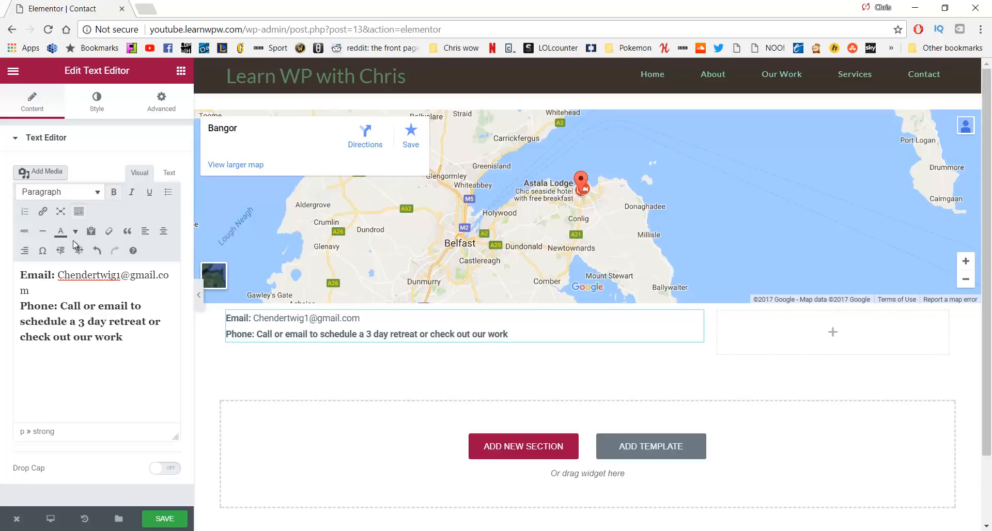
key(BackSpace)
key(BackSpace)
key(BackSpace)
key(BackSpace)
key(BackSpace)
key(BackSpace)
key(BackSpace)
key(BackSpace)
key(BackSpace)
key(BackSpace)
key(BackSpace)
key(BackSpace)
key(BackSpace)
key(BackSpace)
key(BackSpace)
key(BackSpace)
key(BackSpace)
key(BackSpace)
key(BackSpace)
key(BackSpace)
key(BackSpace)
key(BackSpace)
key(BackSpace)
key(BackSpace)
key(BackSpace)
key(BackSpace)
key(BackSpace)
key(BackSpace)
key(BackSpace)
key(BackSpace)
key(BackSpace)
key(BackSpace)
key(BackSpace)
key(BackSpace)
key(BackSpace)
key(BackSpace)
key(BackSpace)
key(BackSpace)
key(BackSpace)
key(BackSpace)
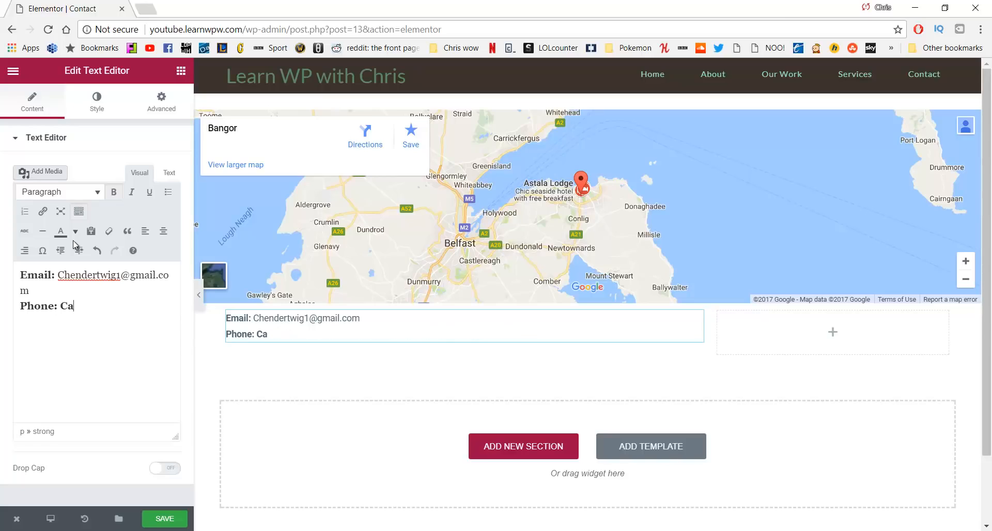
text(dd)
key(BackSpace)
key(BackSpace)
key(BackSpace)
text((44))
key(ctrl+z)
key(ctrl+z)
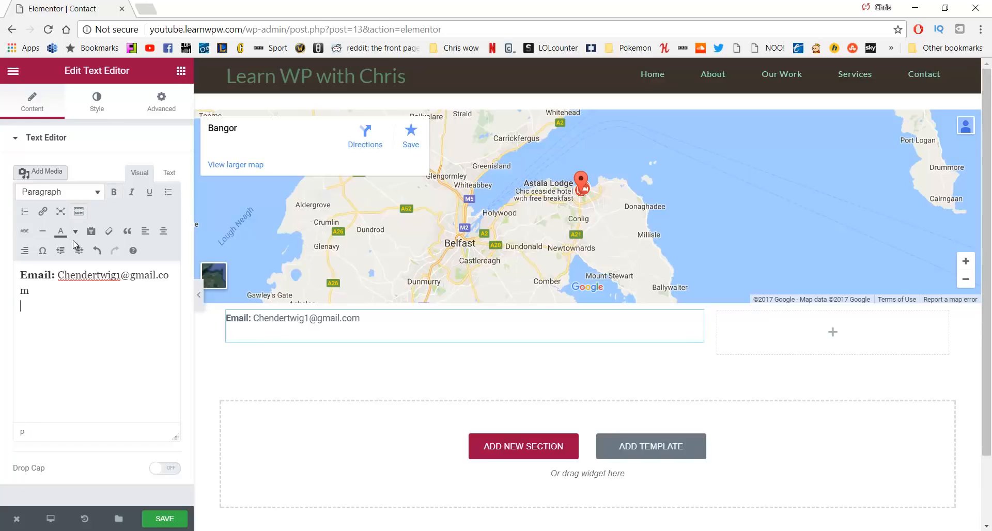
key(ctrl+y)
key(BackSpace)
text(())
key(BackSpace)
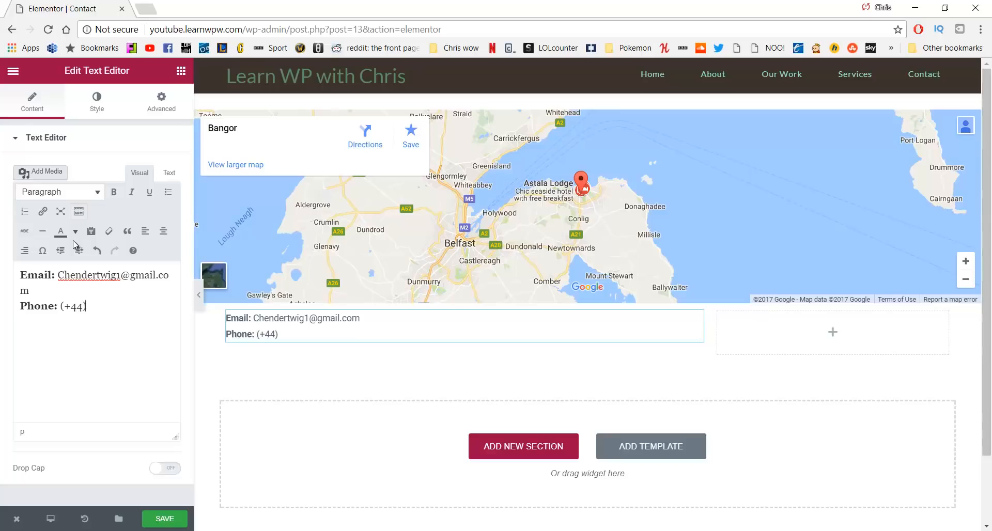
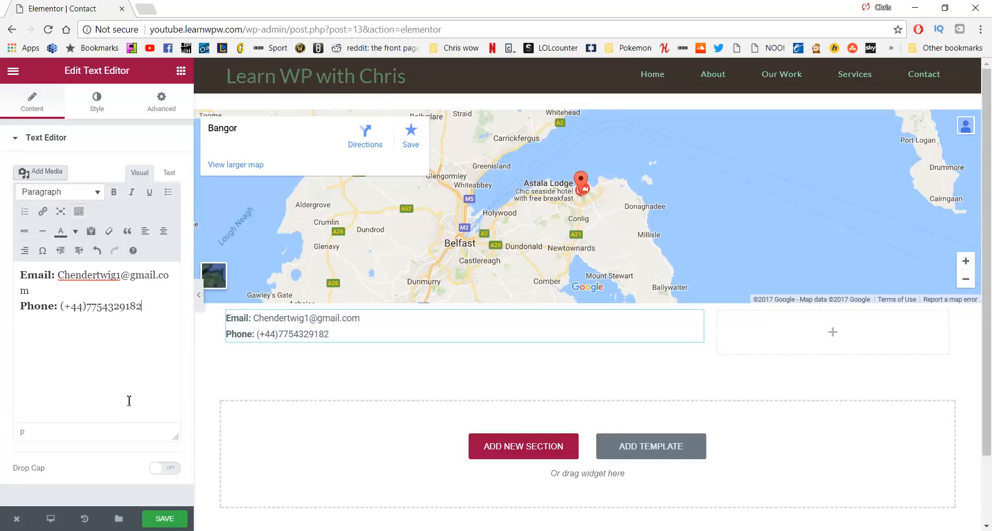
Add a bold 'Address:' line reading 'Bangor. Northern Ireland'
key(Return)
key(Return)
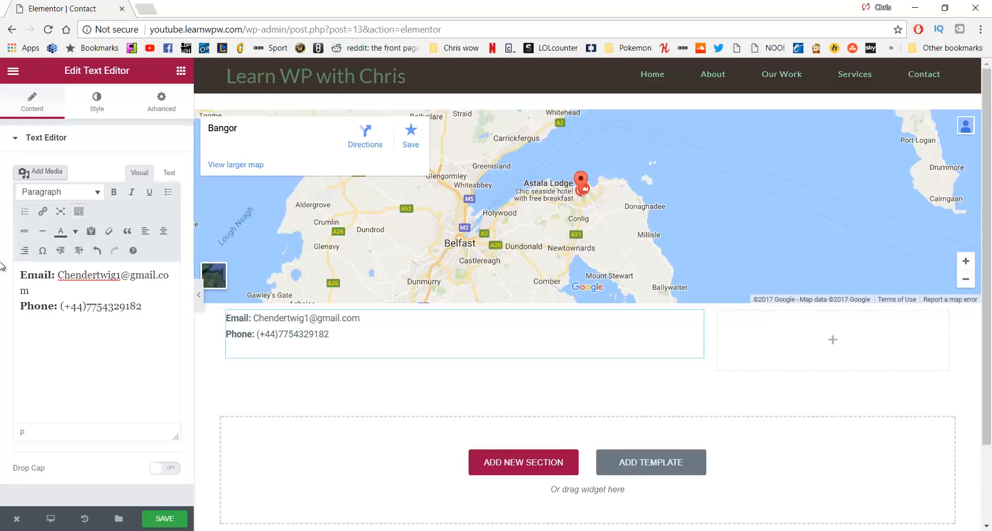
key(ctrl+b)
text(Address:)
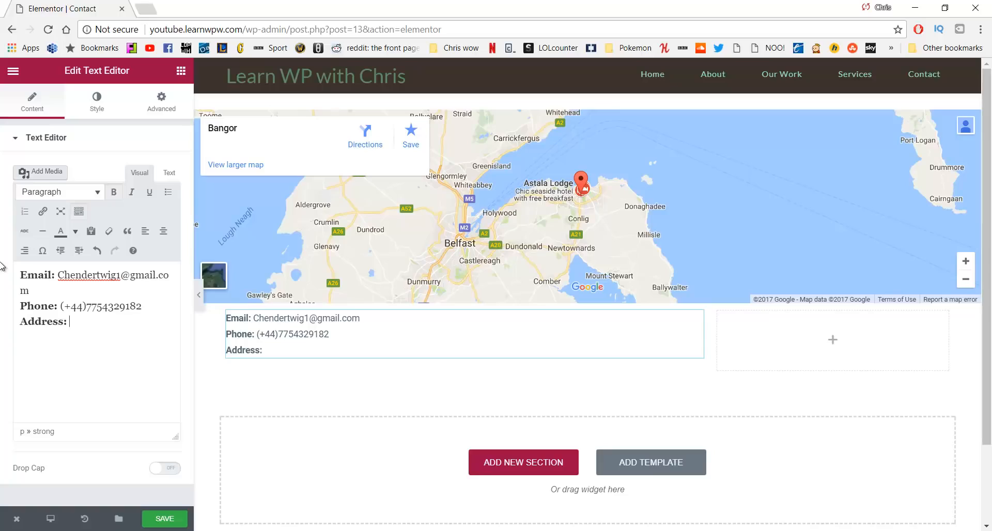
key(ctrl+b)
text(: Bangor)
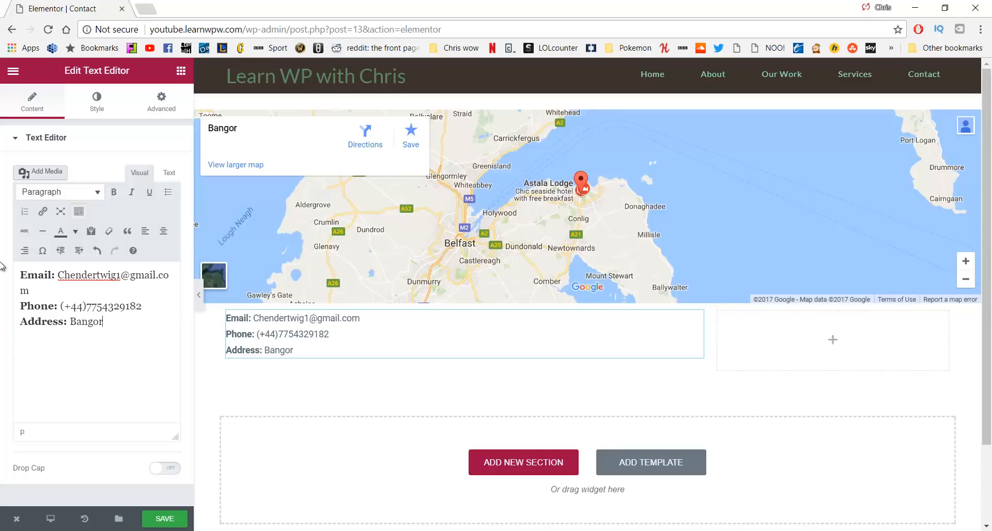
text(. Northern Ireland)
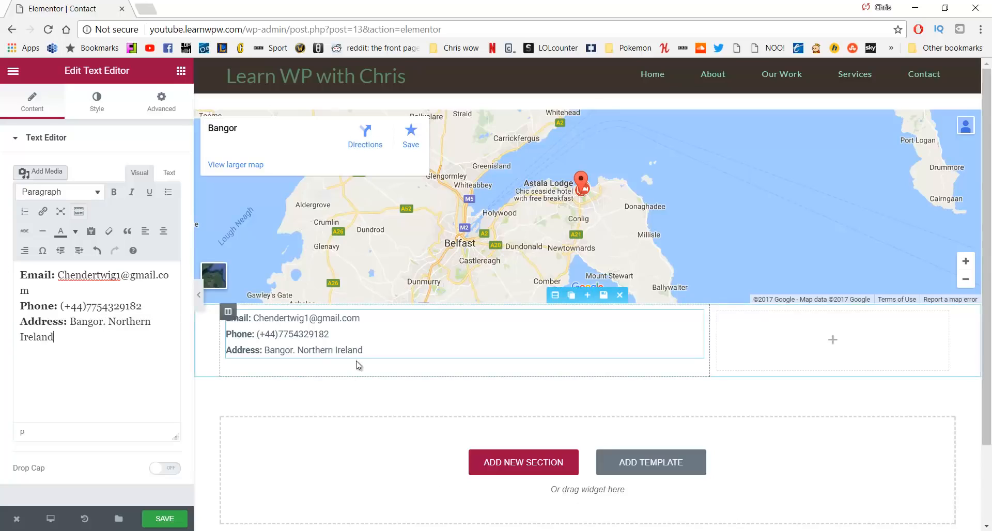
click(379, 346)
key(Return)
drag(382, 351, 227, 317)
Give the contact text block 15 px top and bottom margins in its Advanced settings
click(161, 101)
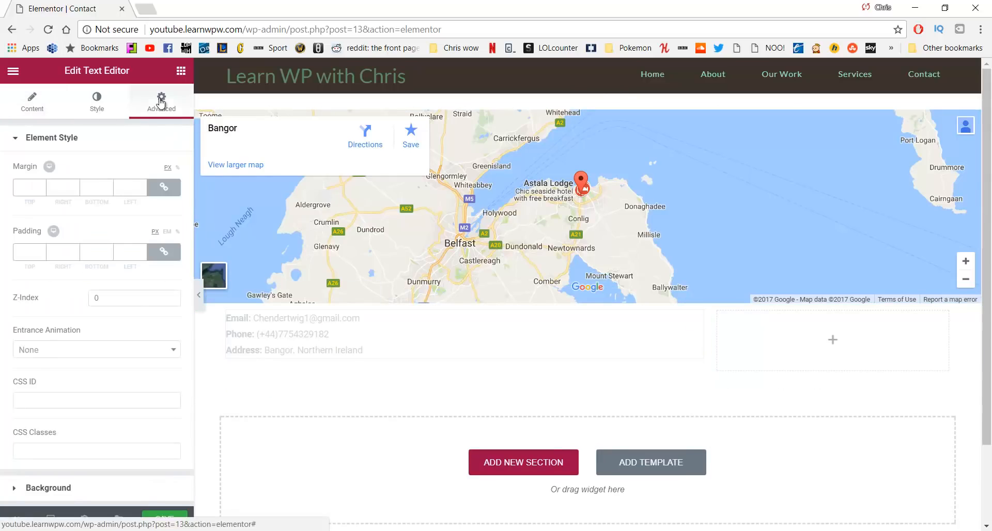
double_click(29, 189)
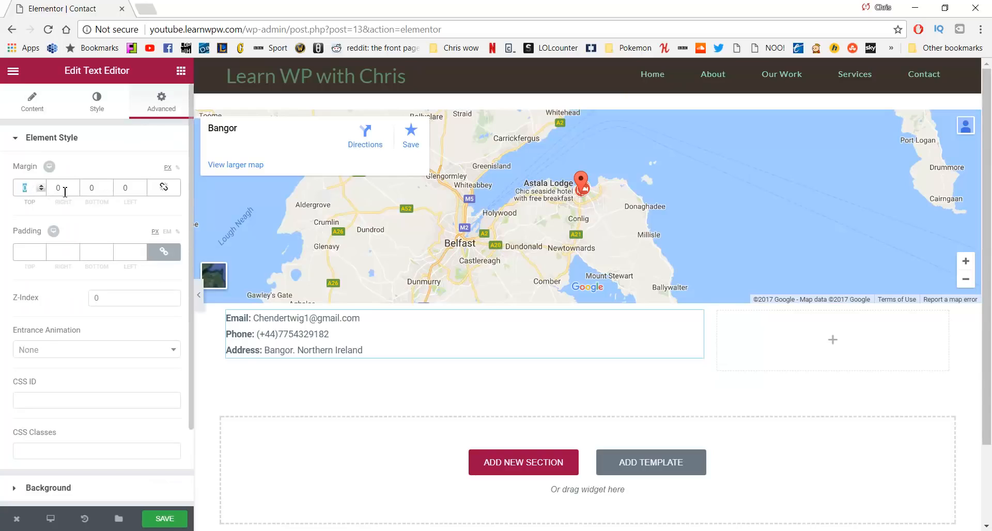
text(15)
double_click(96, 189)
text(150)
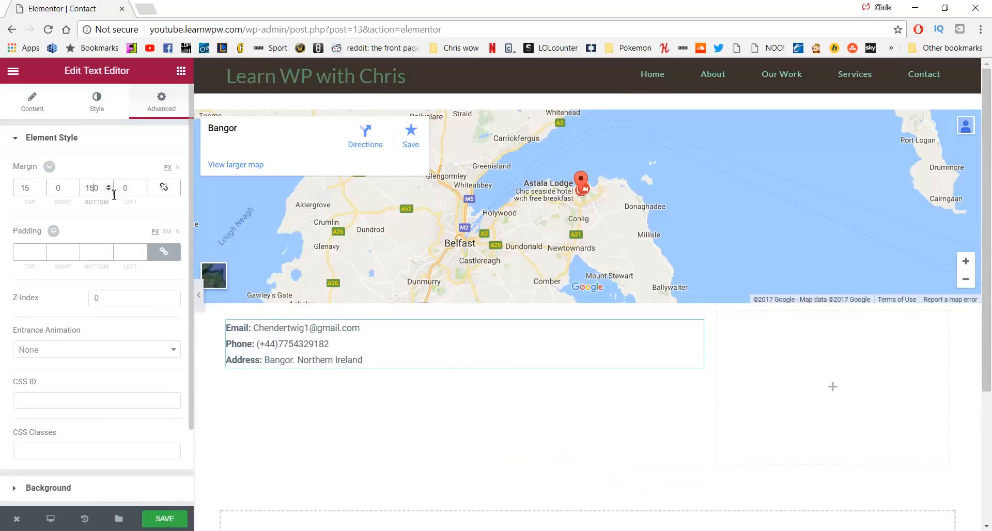
key(Delete)
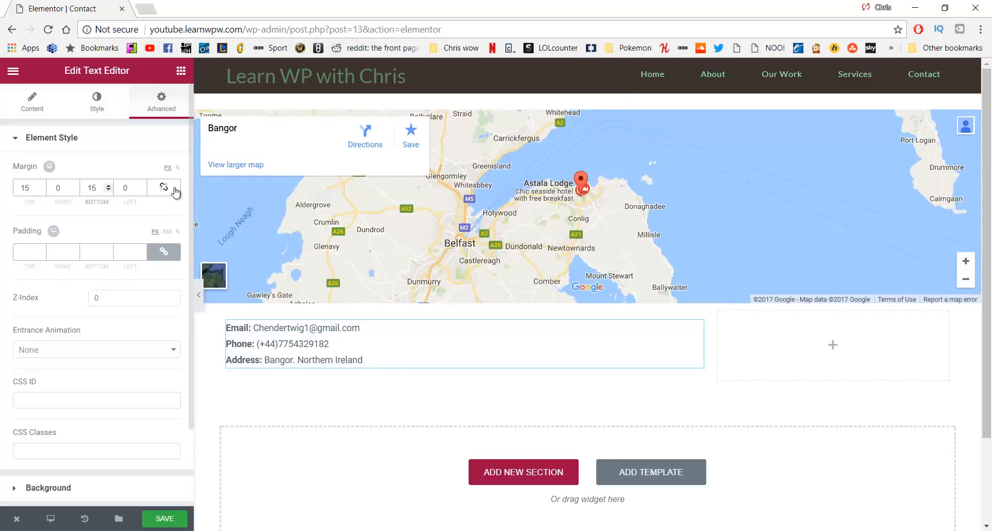
click(181, 72)
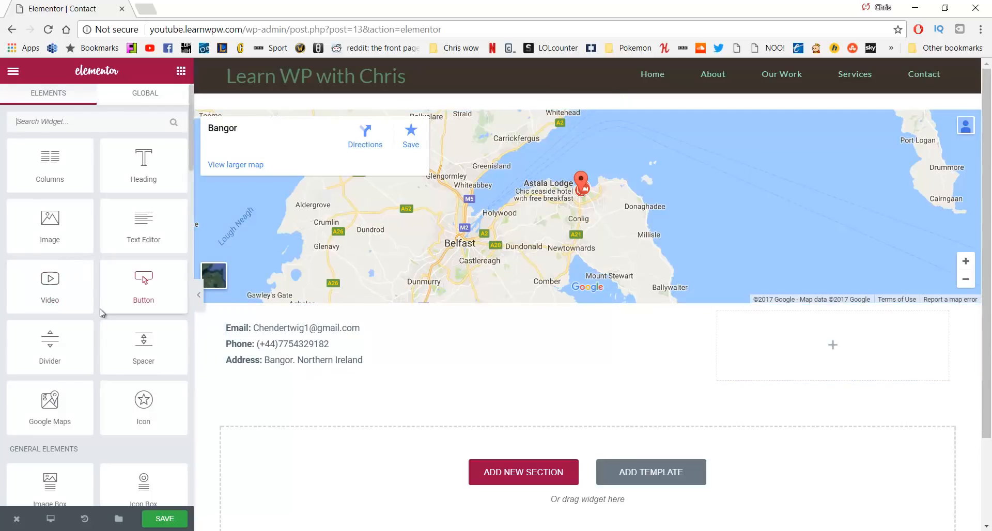
Add an Image widget below the contact text showing the black-and-white portrait photo
drag(49, 228, 290, 374)
scroll(394, 391, down, 2)
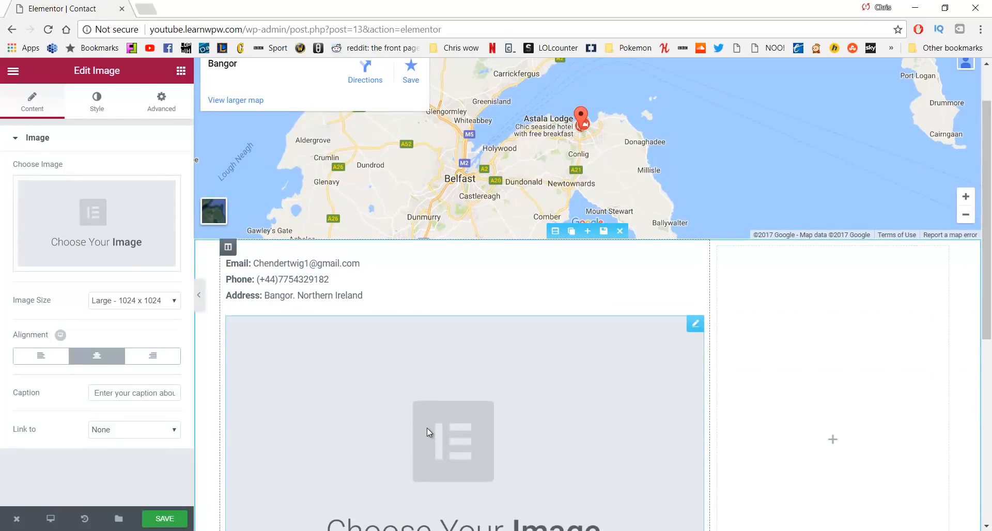
click(146, 224)
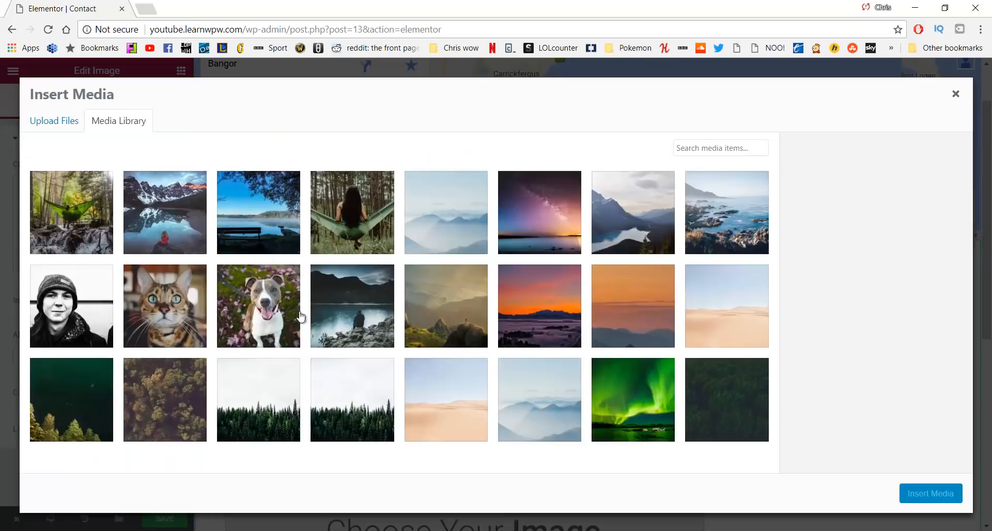
click(82, 301)
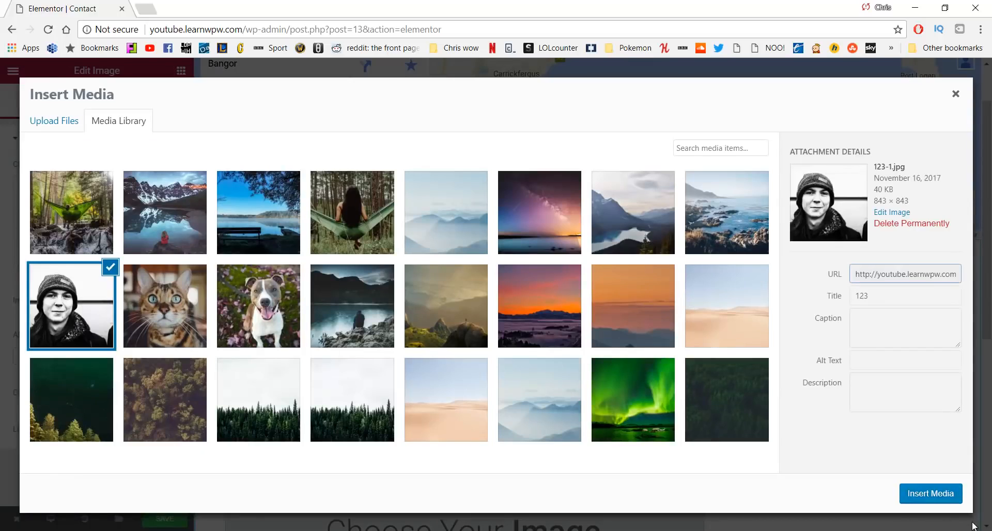
click(941, 498)
Size the photo to Medium - 300 x 300, align it left, and save the page
scroll(589, 343, down, 4)
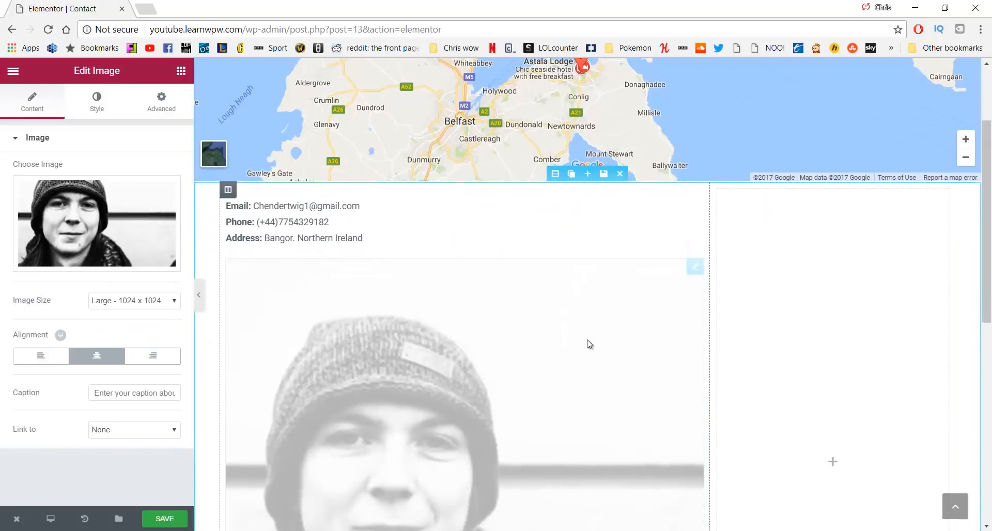
scroll(517, 386, up, 2)
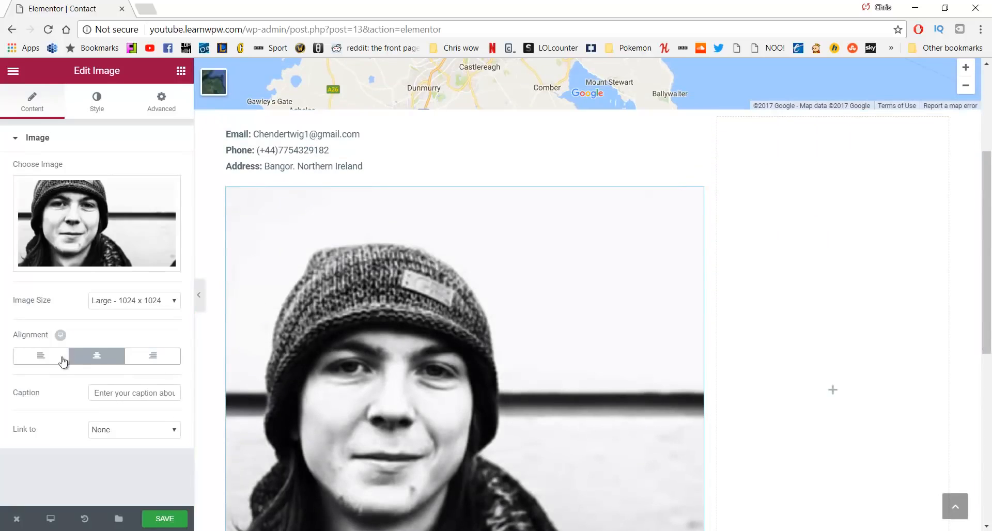
click(122, 303)
click(125, 324)
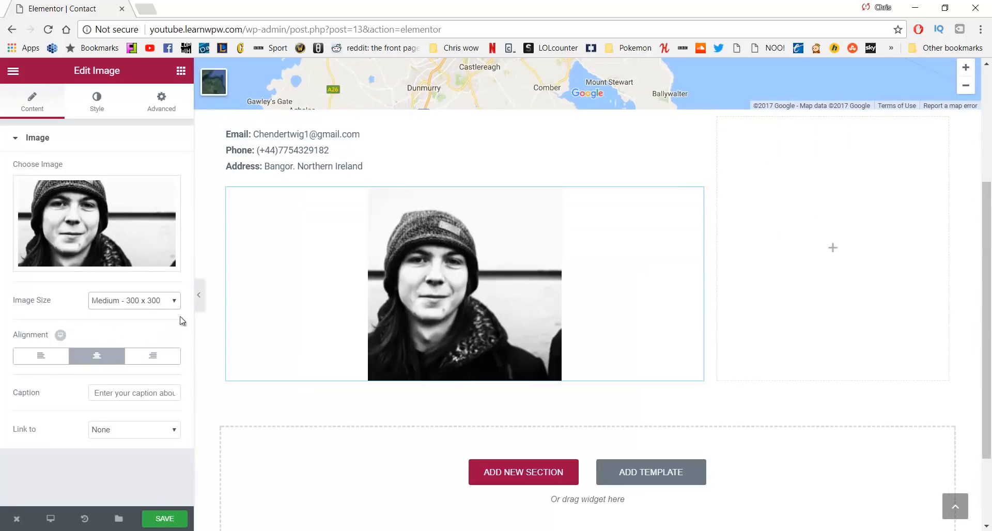
click(56, 362)
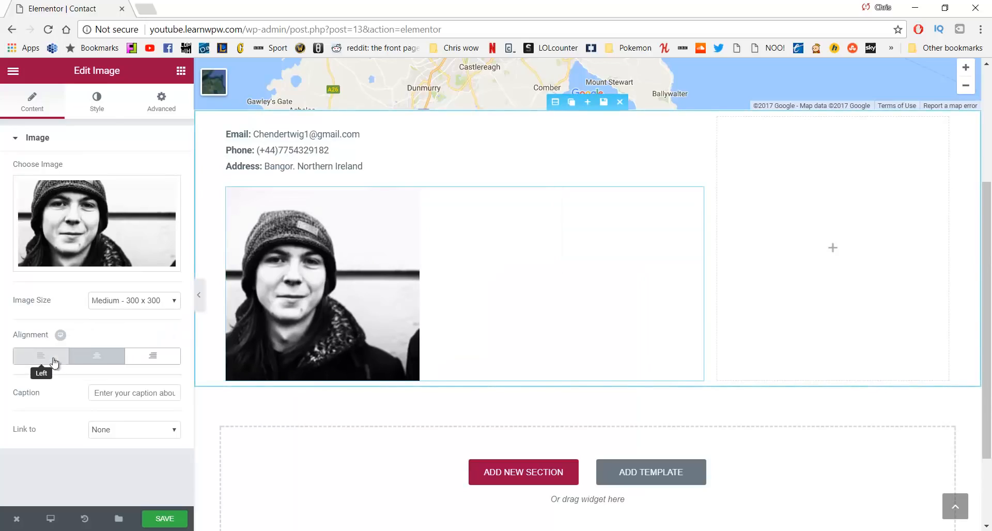
scroll(411, 241, up, 1)
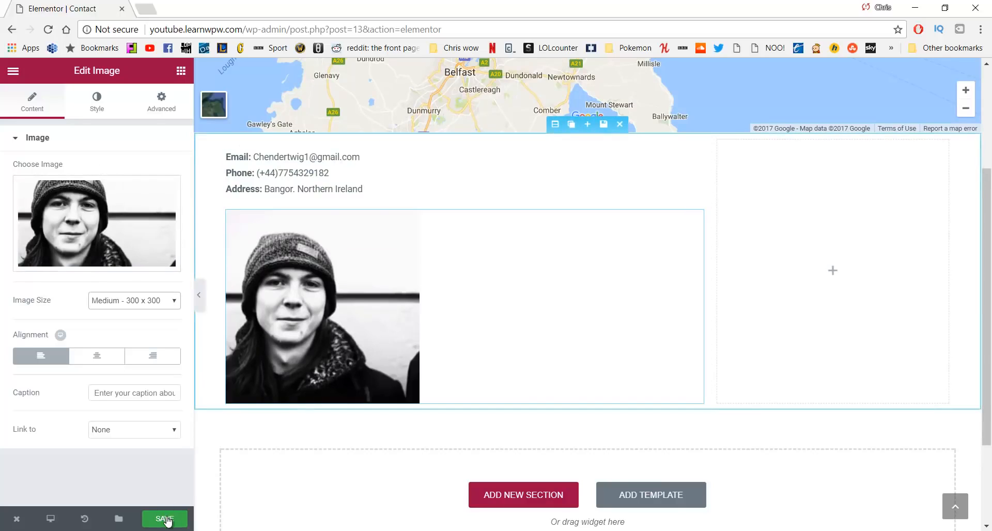
click(166, 519)
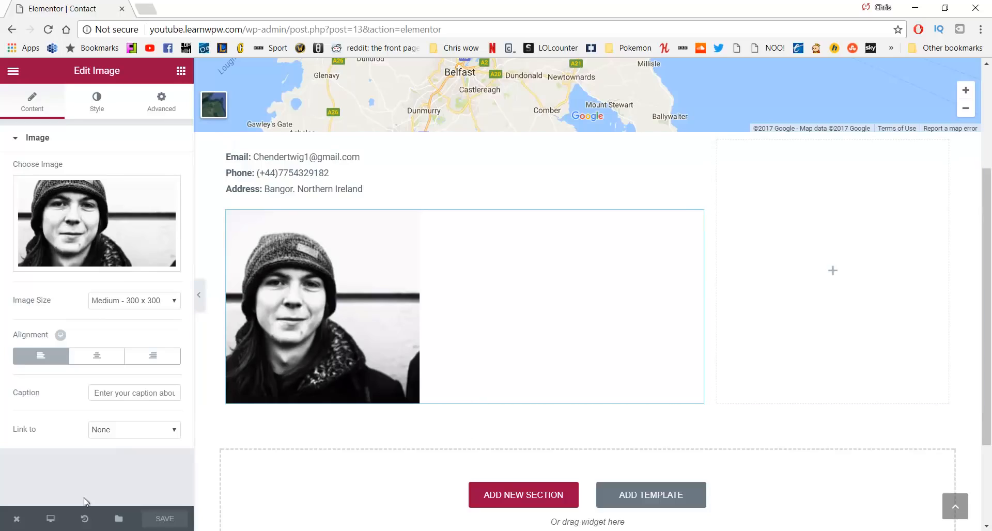
Return to the dashboard and search Plugins > Add New for 'con'
mouse_move(20, 521)
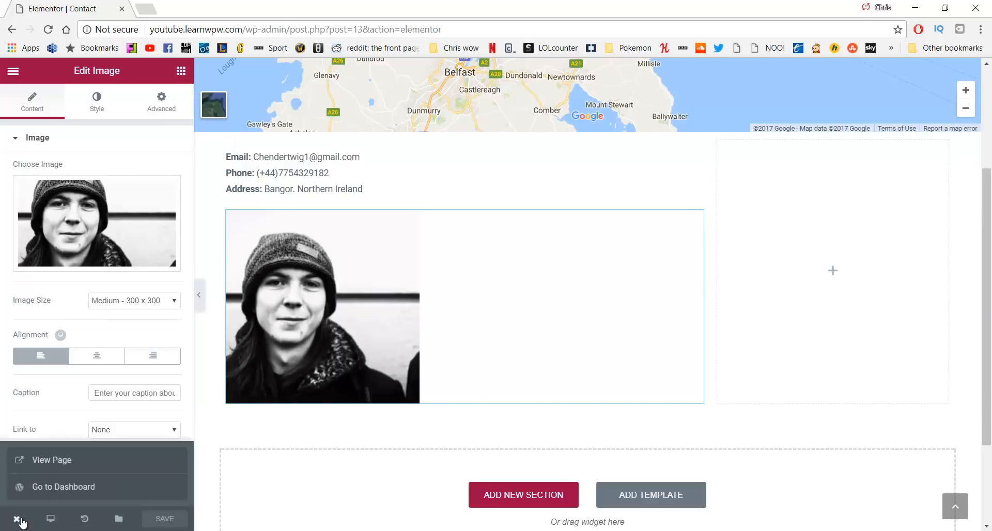
click(48, 491)
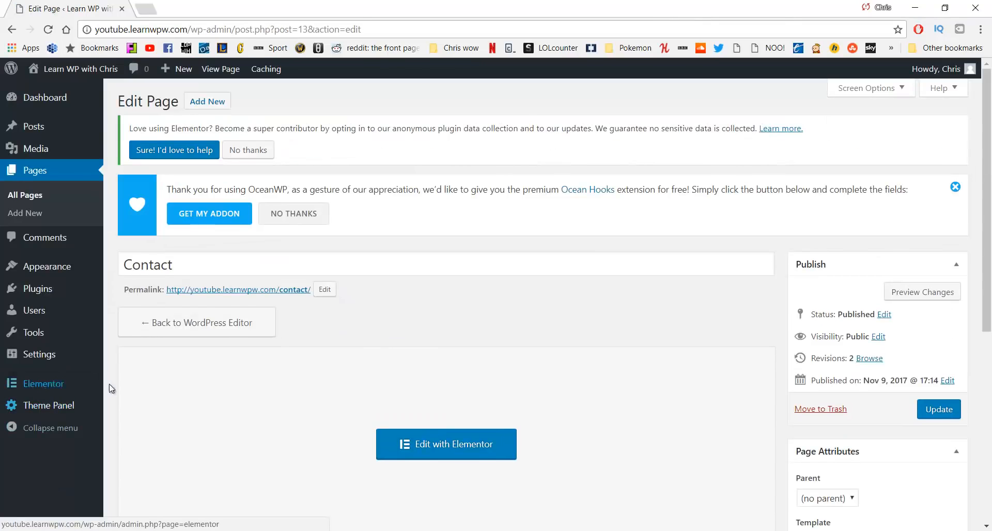
mouse_move(55, 296)
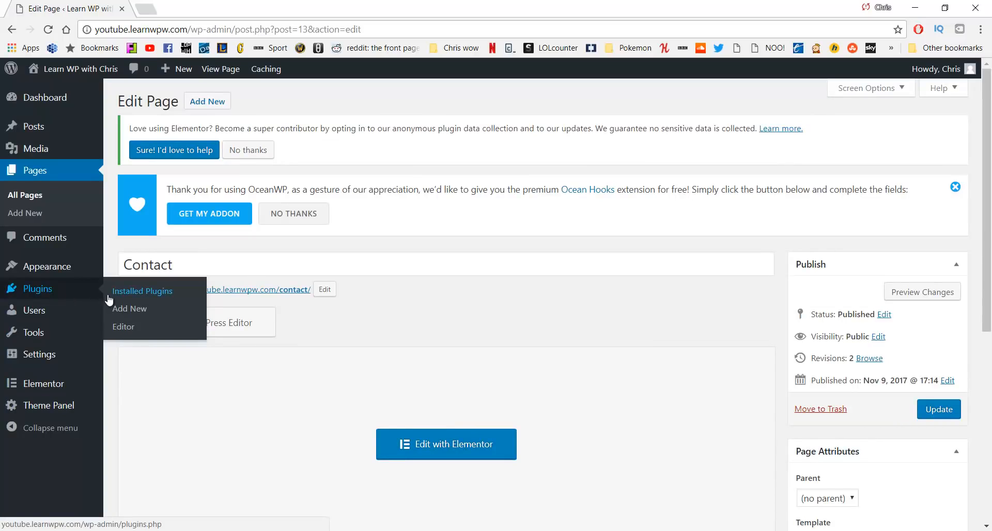
click(75, 290)
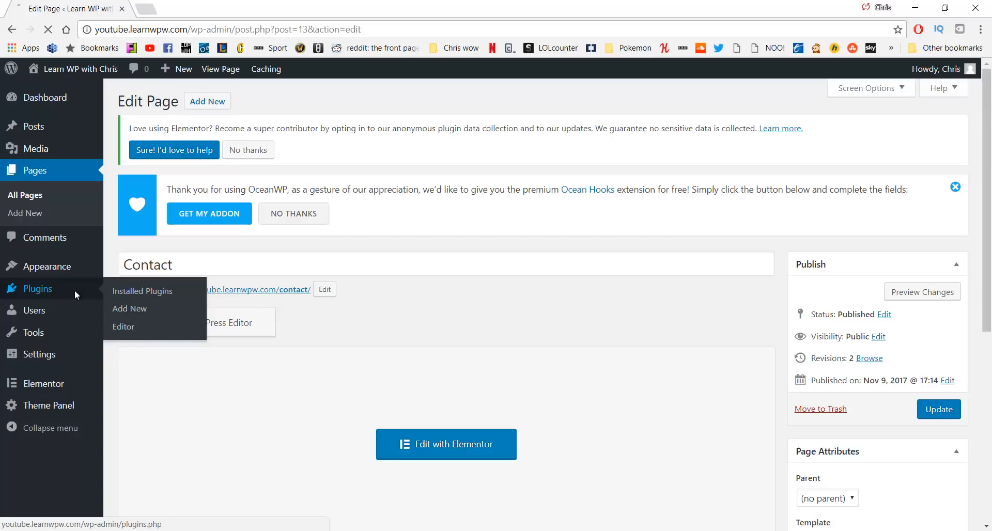
click(123, 312)
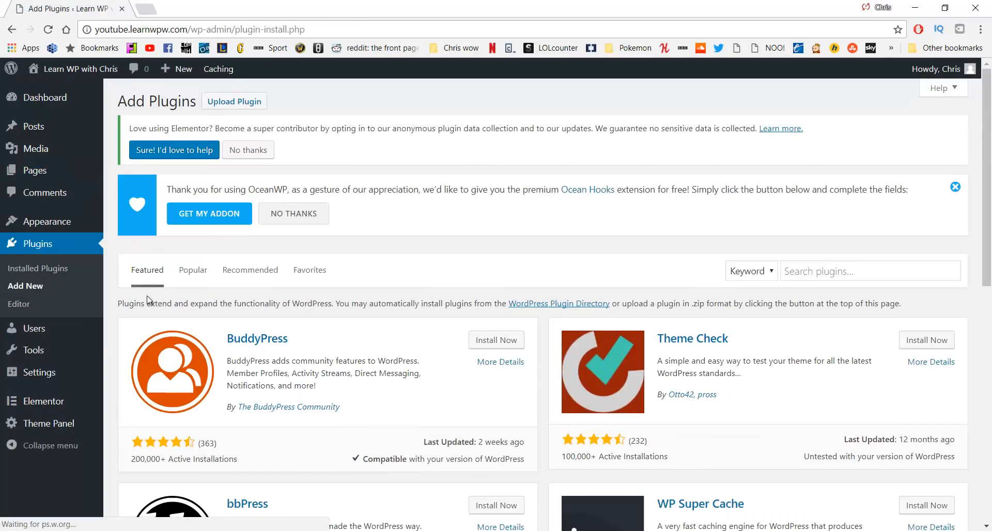
click(812, 269)
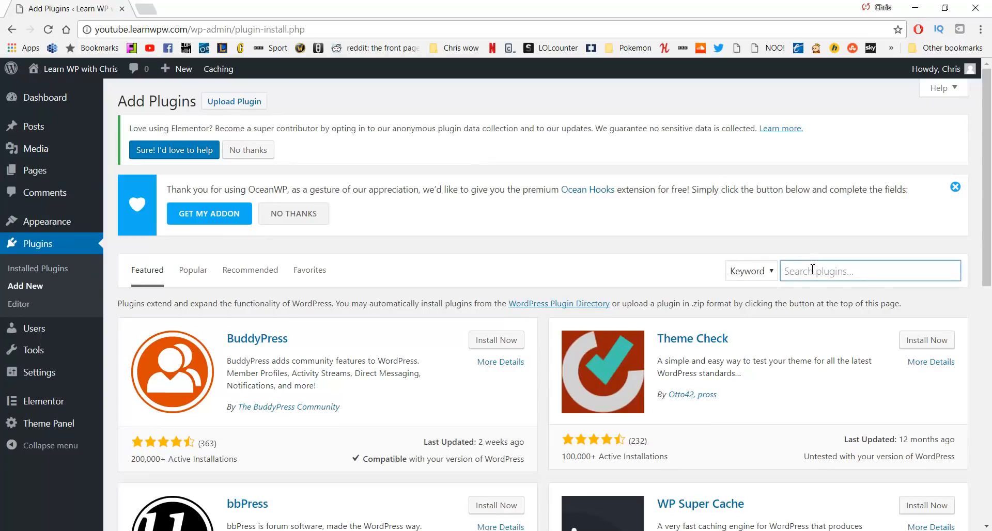
text(contact form)
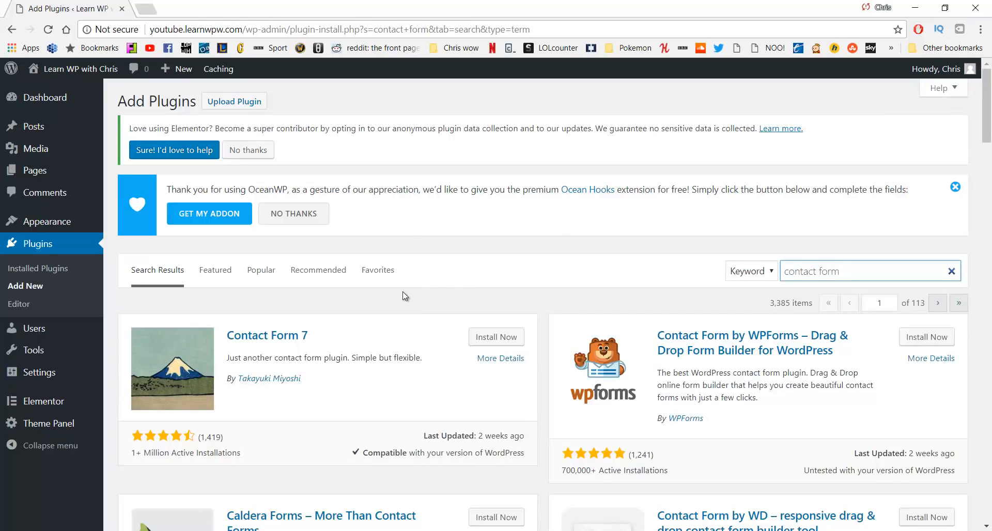
Install and activate Contact Form 7, then open its contact forms list
click(486, 338)
click(486, 339)
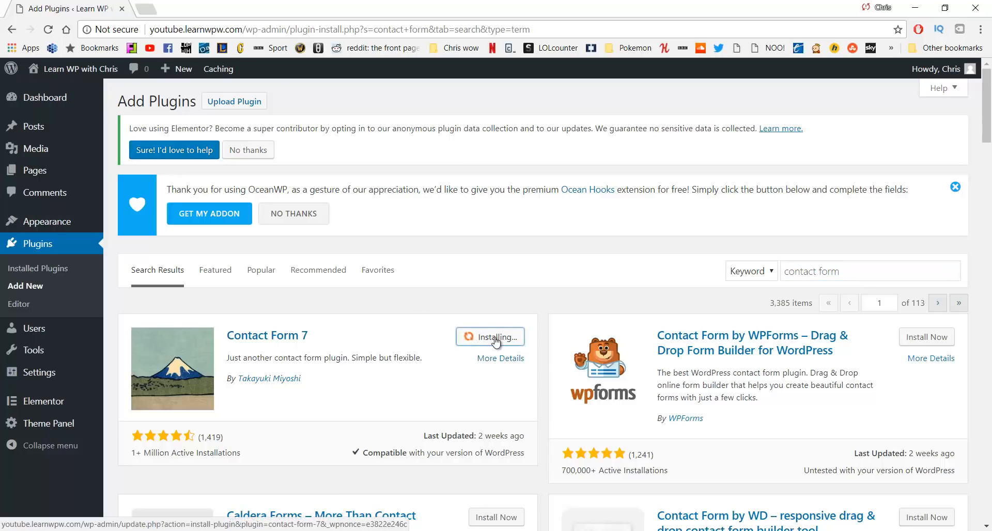
click(500, 336)
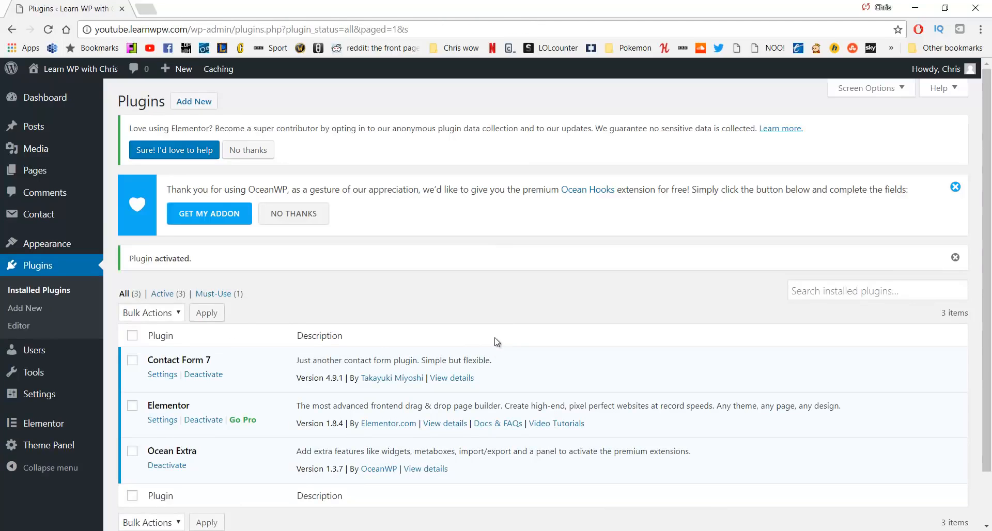
click(50, 223)
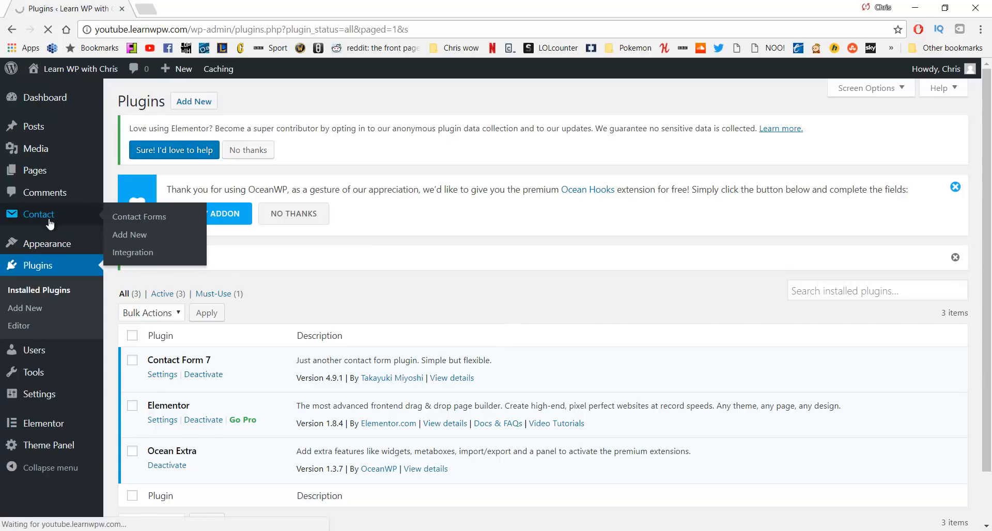
scroll(182, 344, down, 2)
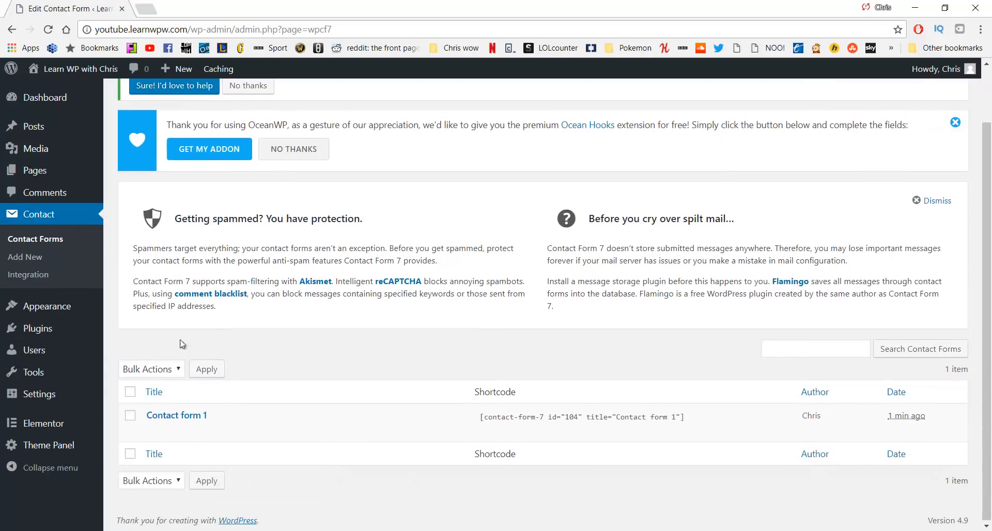
Copy the Contact form 1 shortcode from its edit screen
click(179, 416)
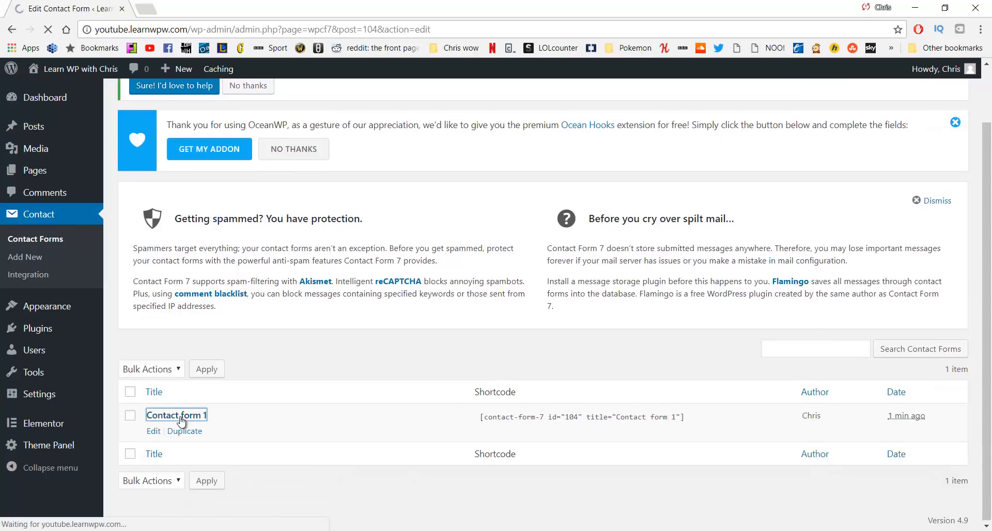
scroll(191, 331, down, 2)
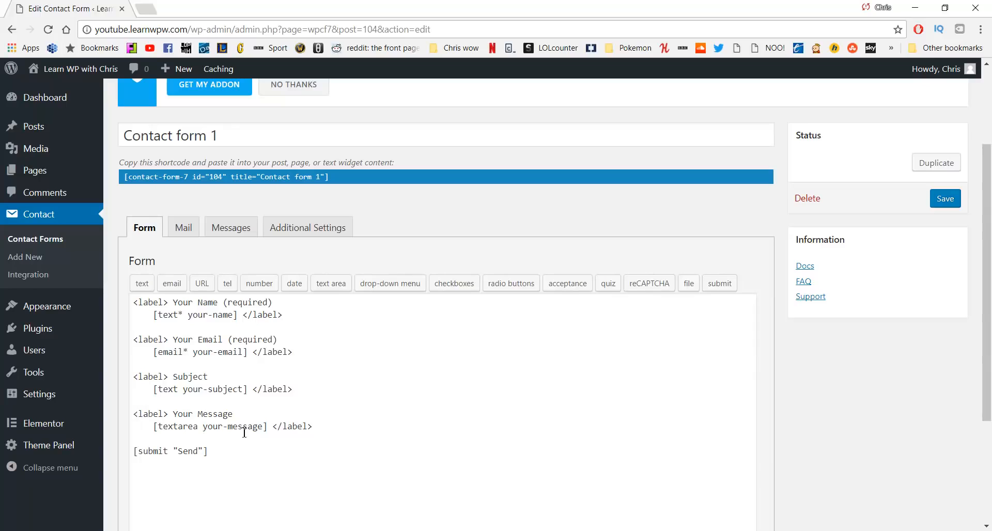
click(183, 228)
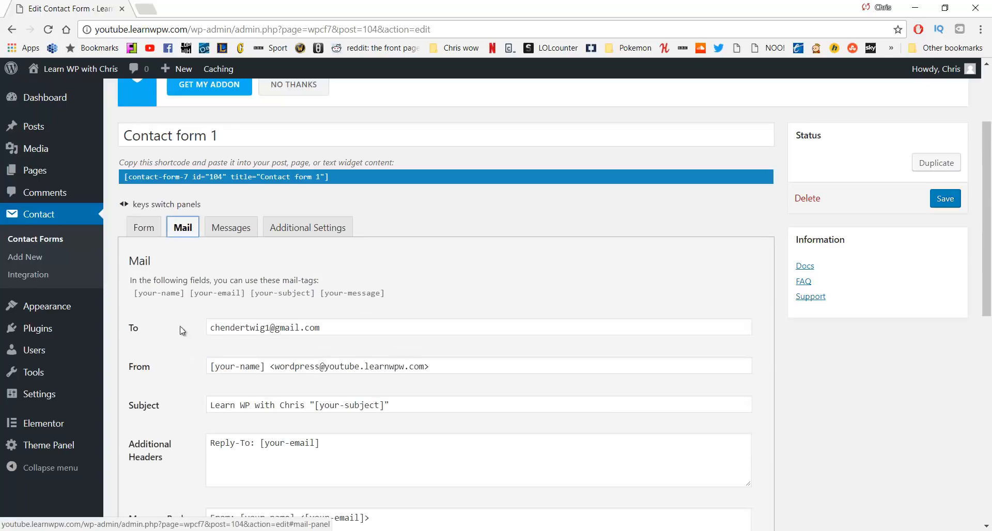
drag(134, 329, 155, 331)
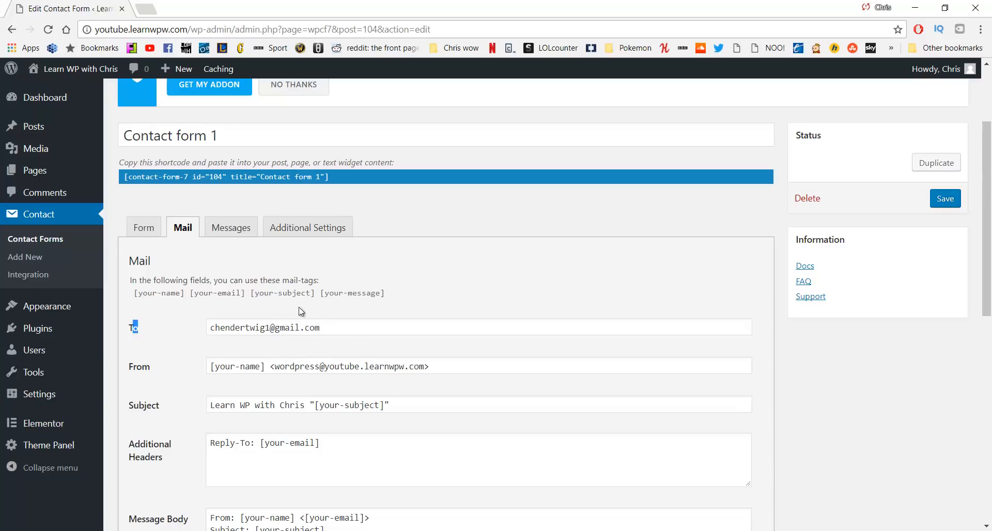
click(331, 177)
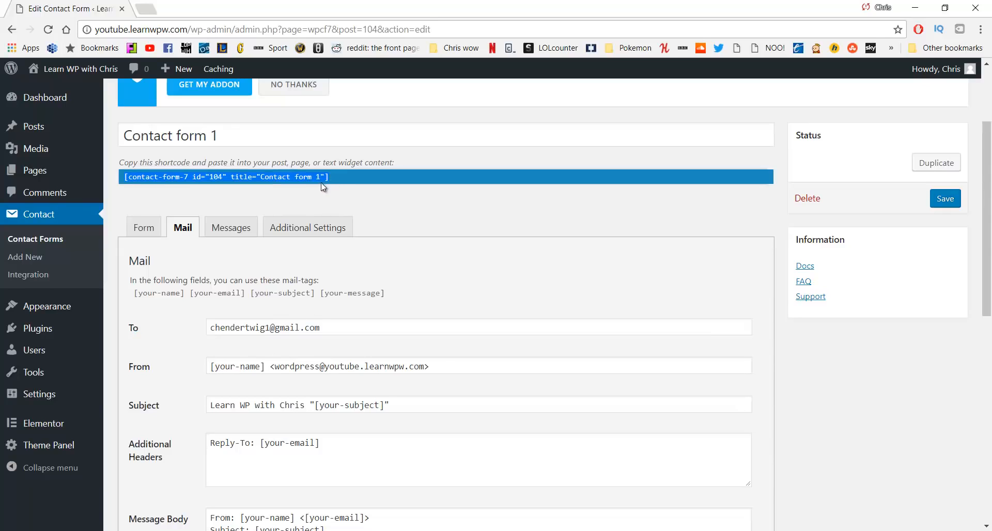
right_click(210, 183)
click(233, 187)
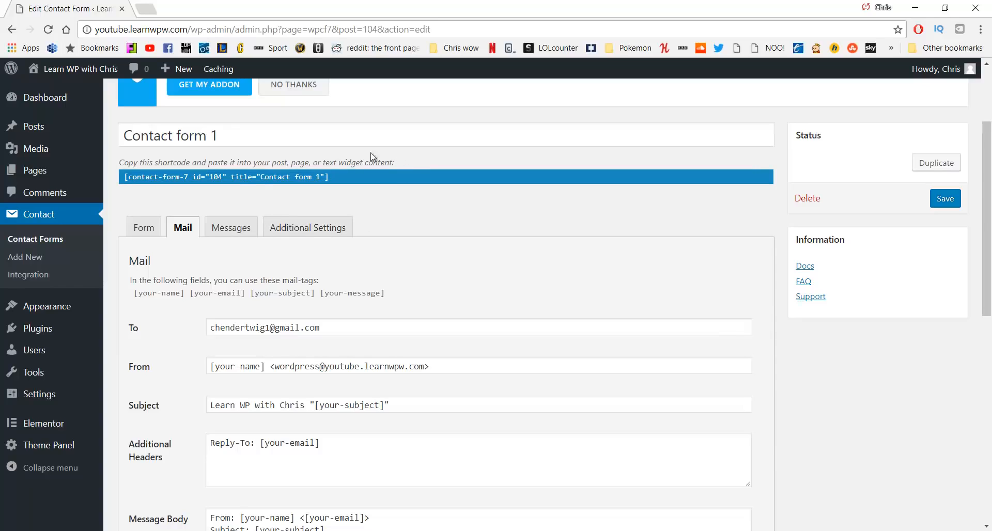
right_click(133, 181)
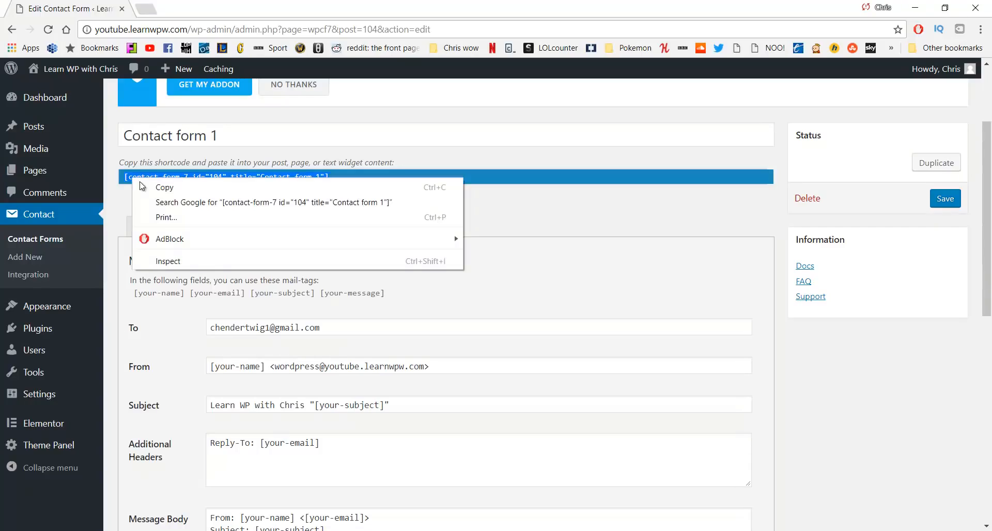
click(157, 188)
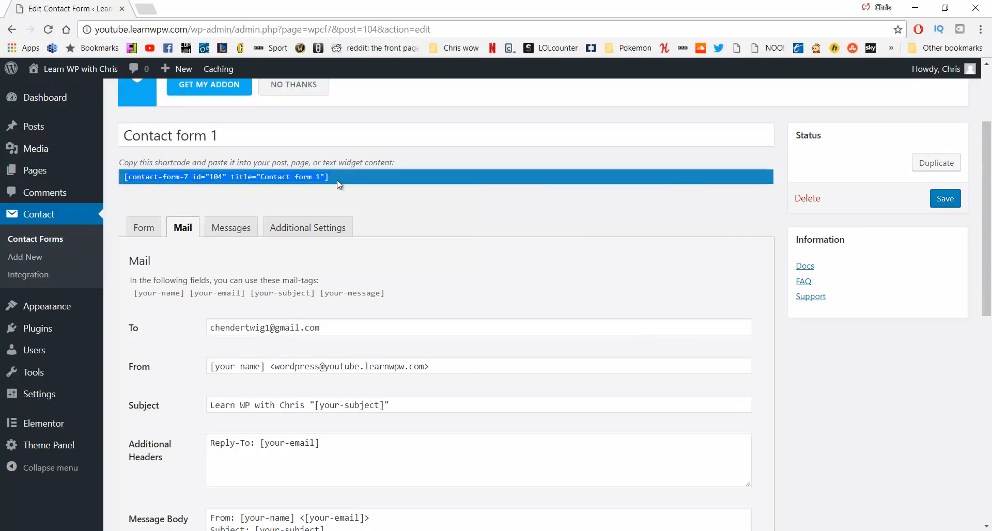
Go to the All Pages list of the site
mouse_move(69, 171)
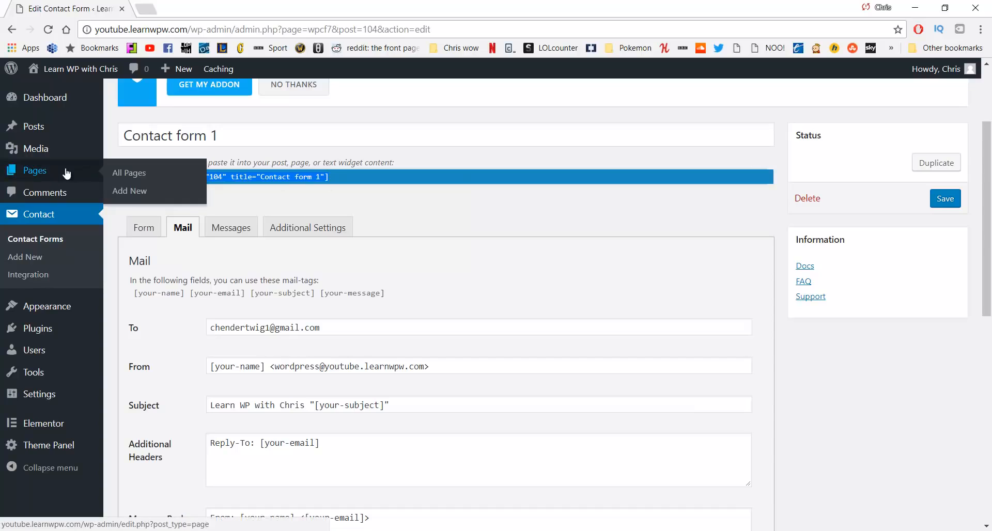
click(122, 178)
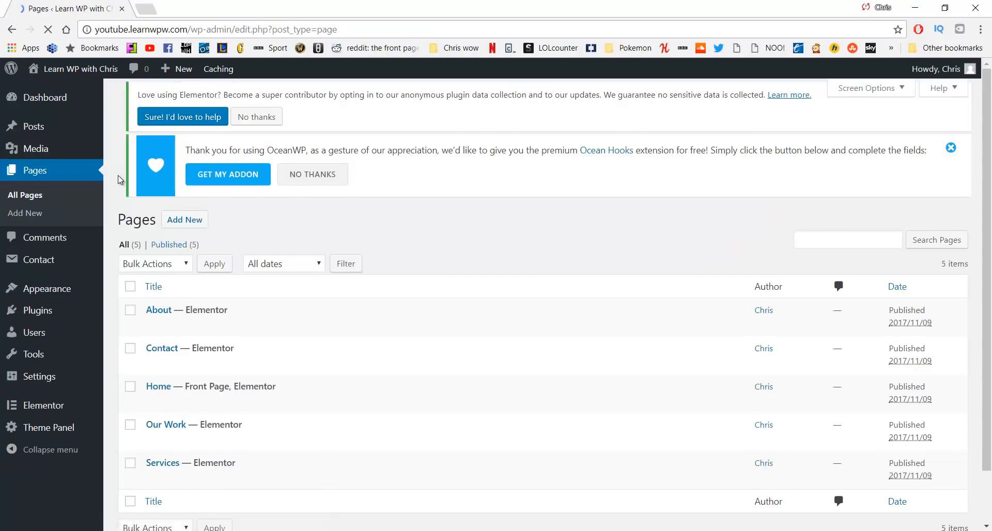
scroll(212, 284, down, 1)
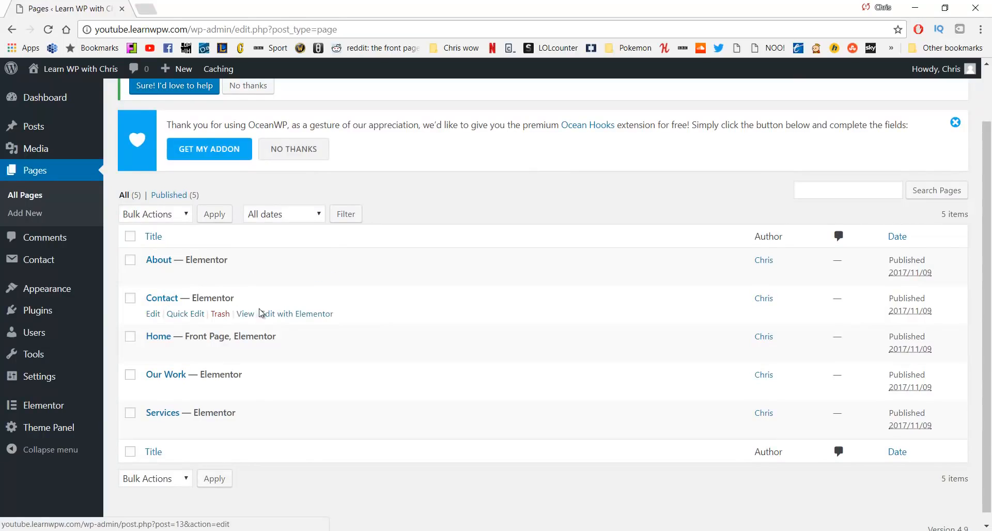
Reopen Contact in Elementor and paste the form shortcode into a Shortcode widget in the right column
click(293, 316)
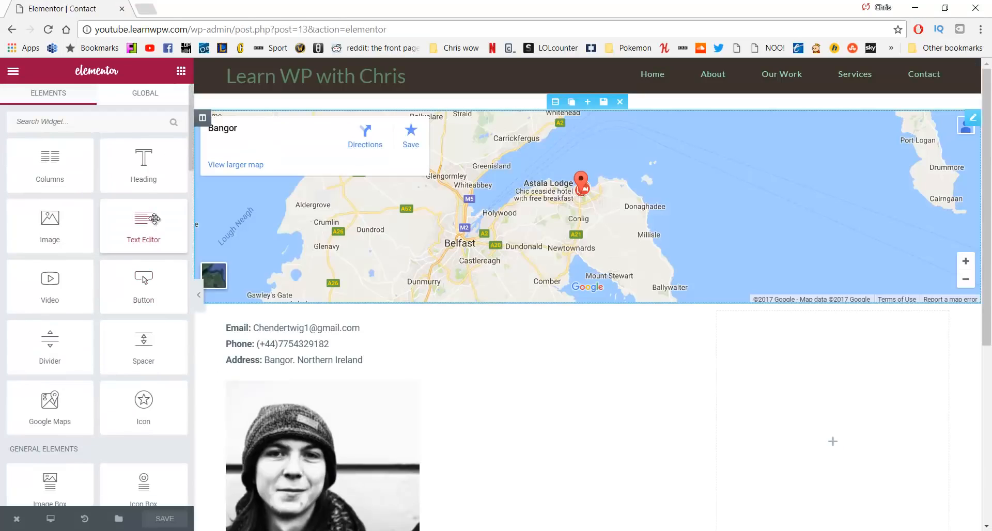
scroll(77, 221, down, 5)
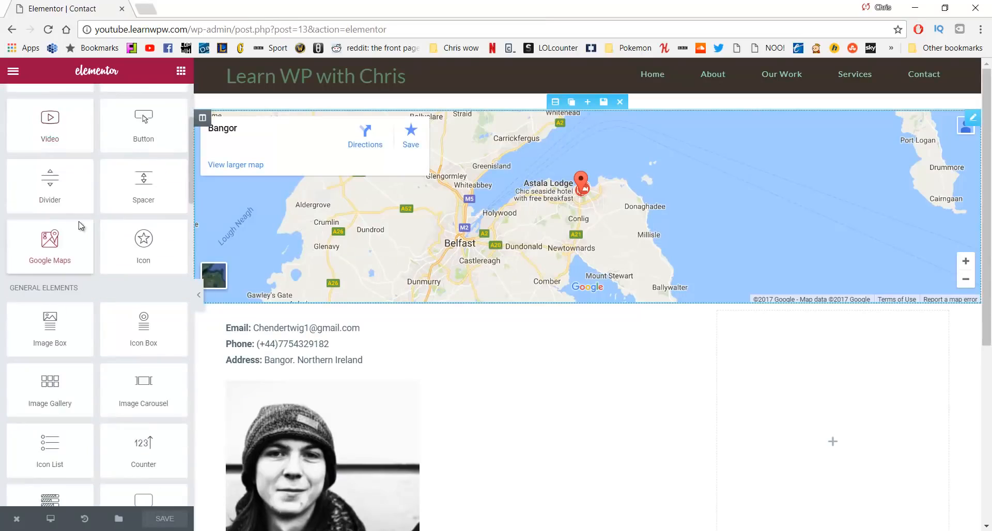
scroll(78, 222, down, 8)
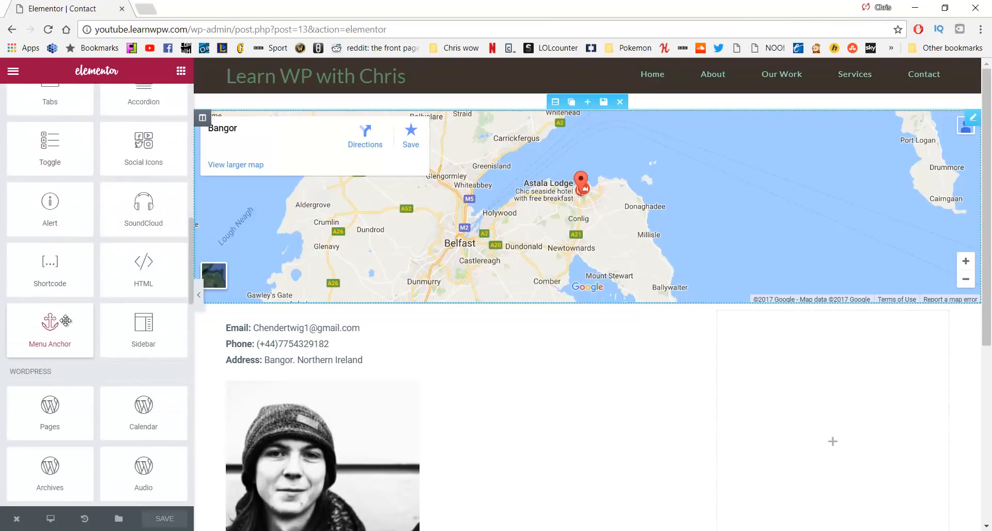
drag(41, 262, 822, 357)
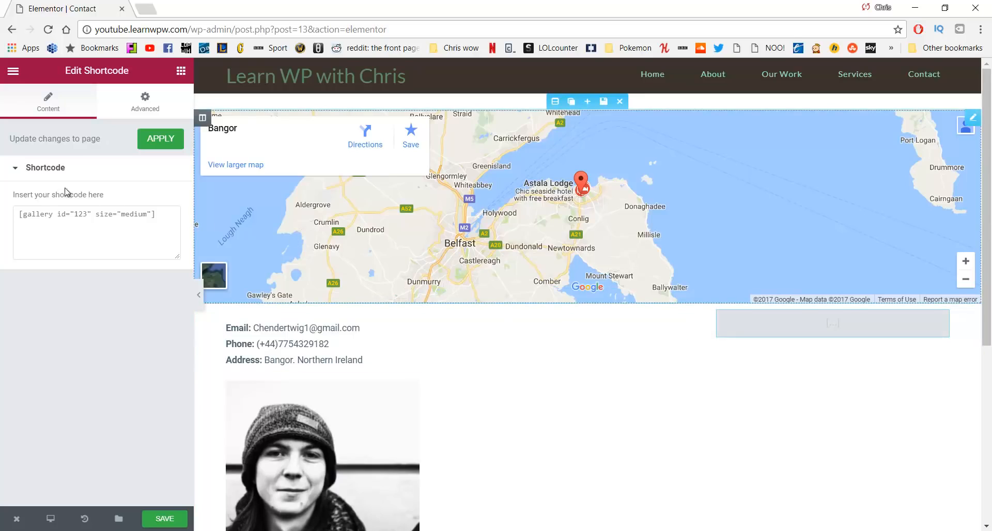
click(67, 222)
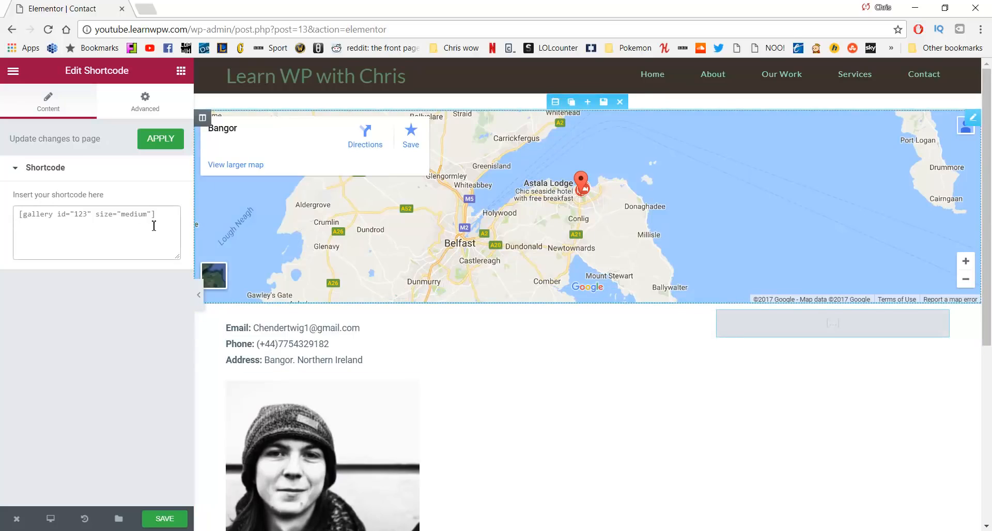
key(ctrl+v)
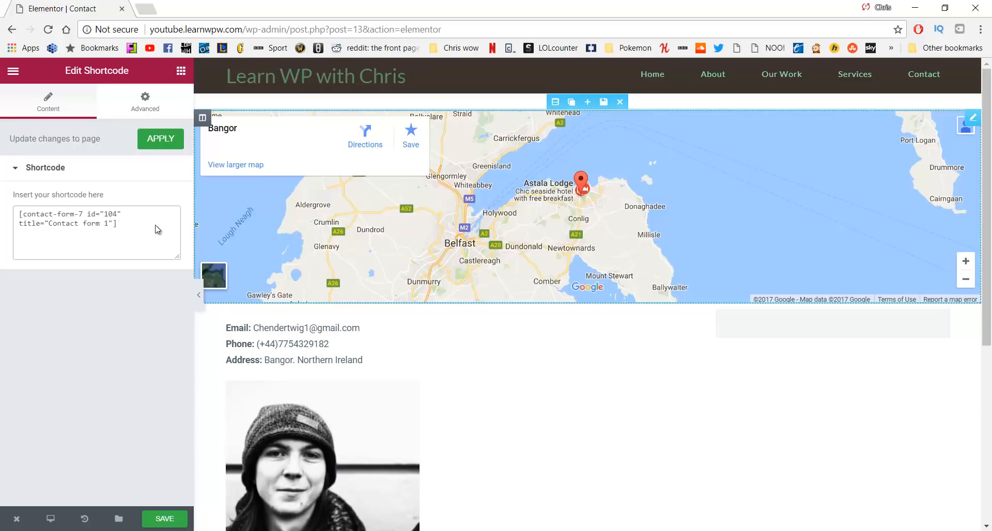
scroll(788, 167, down, 4)
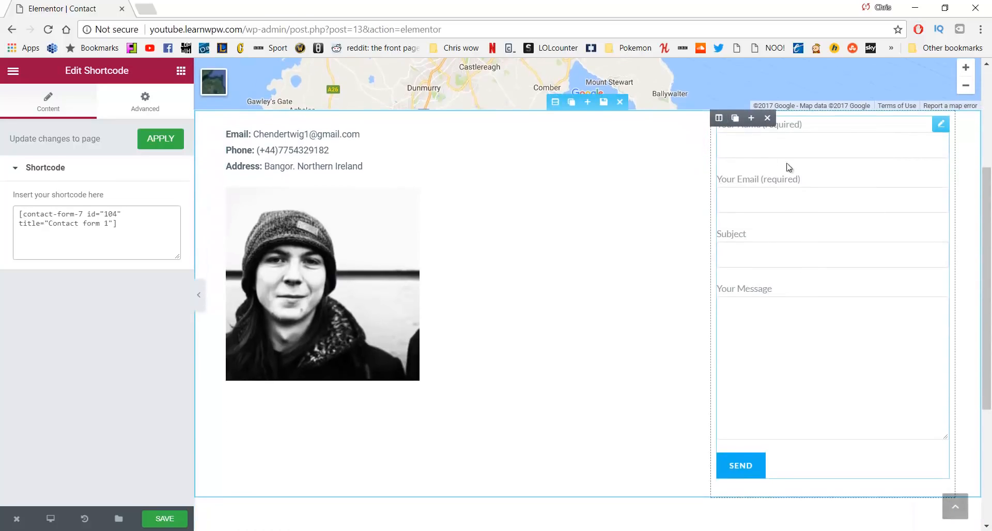
scroll(570, 337, up, 2)
scroll(427, 339, down, 2)
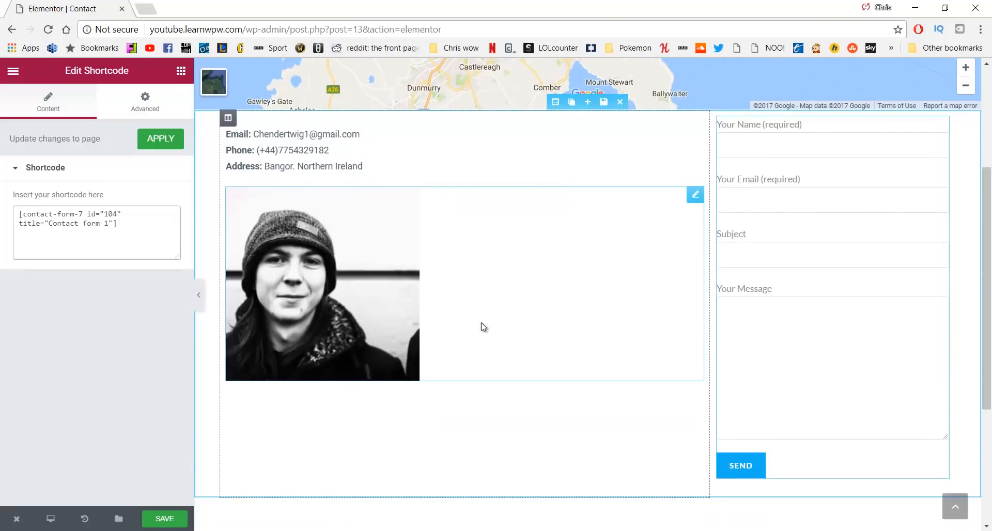
scroll(638, 414, up, 2)
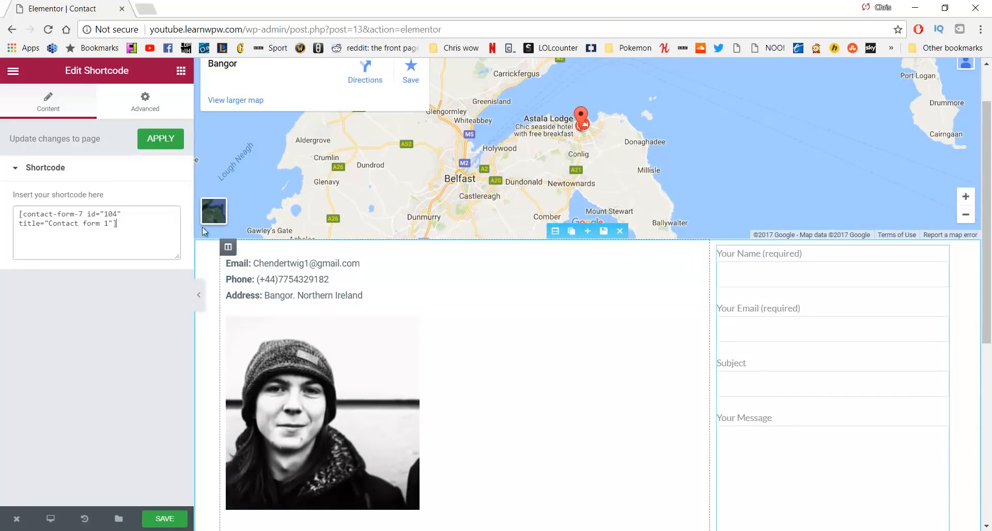
Give the shortcode widget an unlinked 15 px top margin and save the page
click(150, 115)
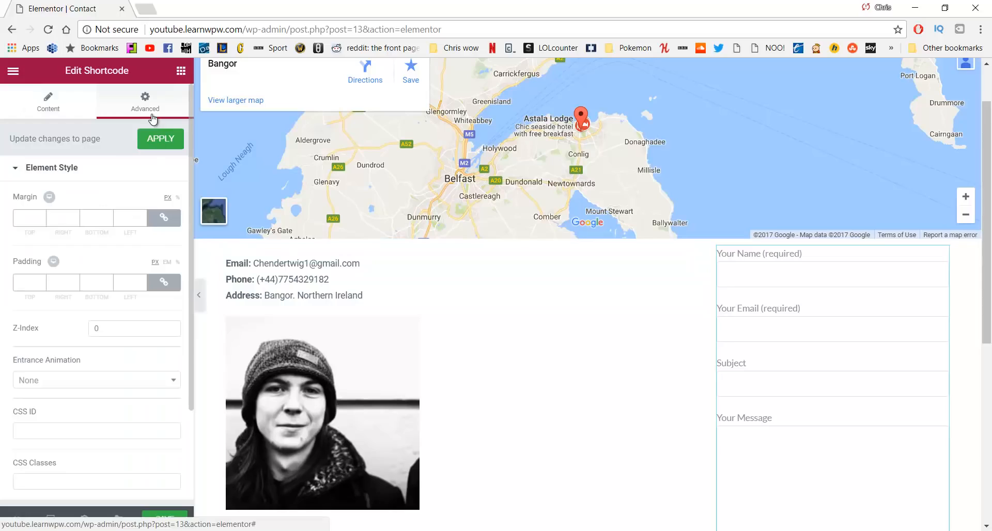
click(163, 218)
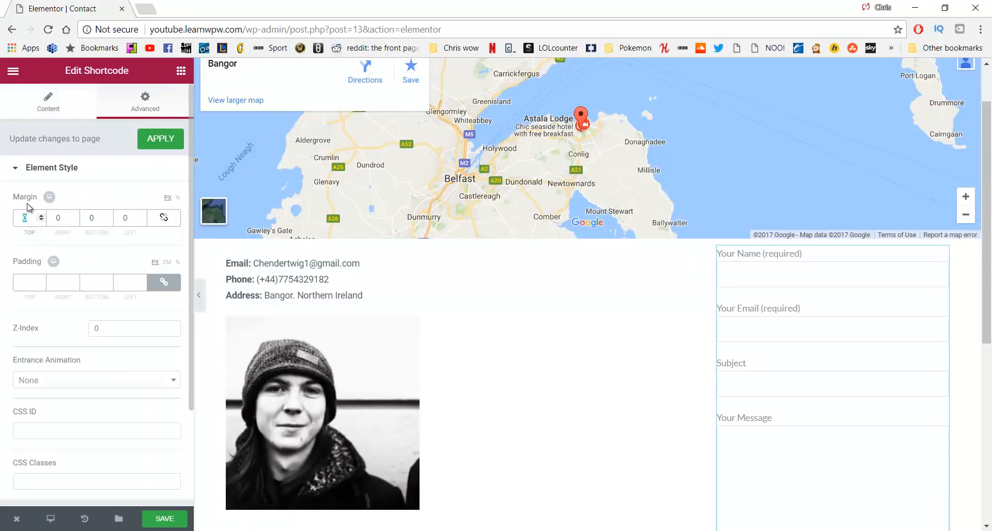
text(15)
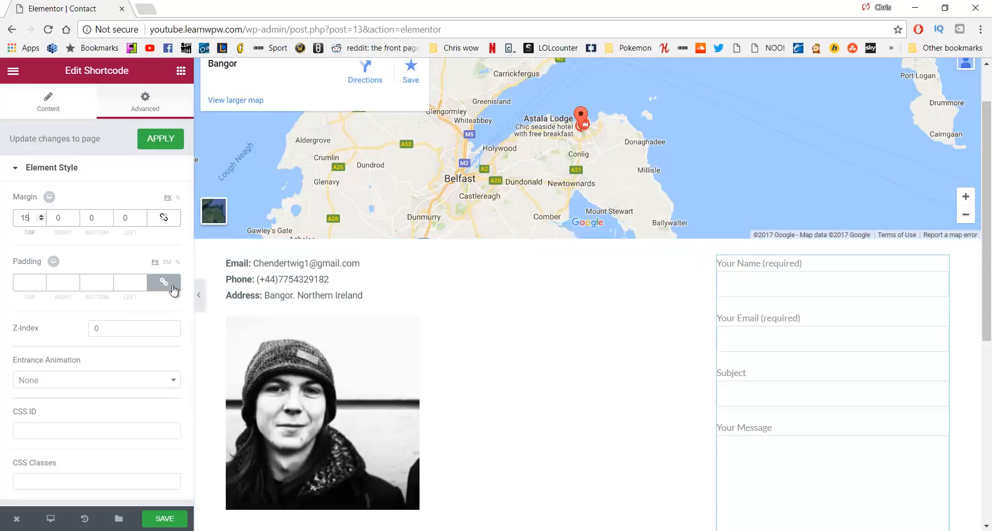
scroll(173, 382, down, 2)
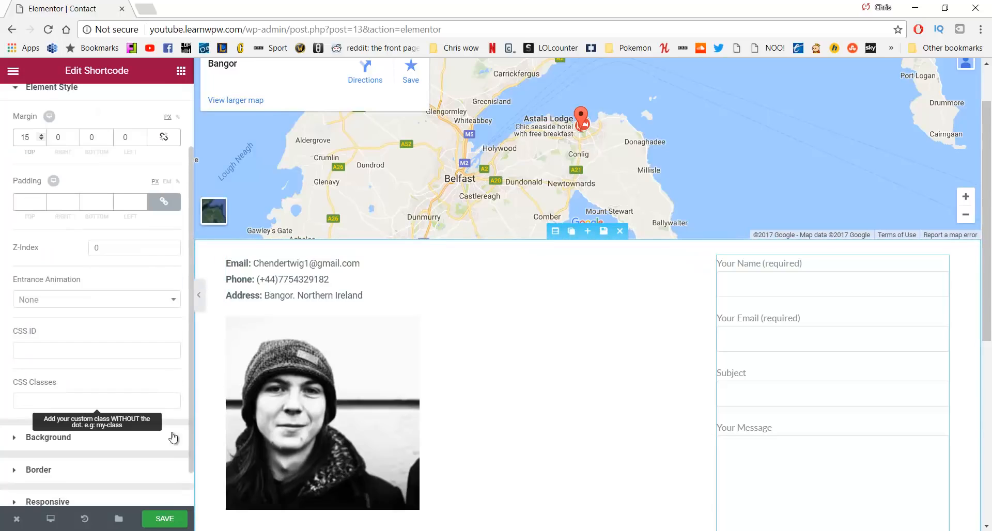
click(170, 518)
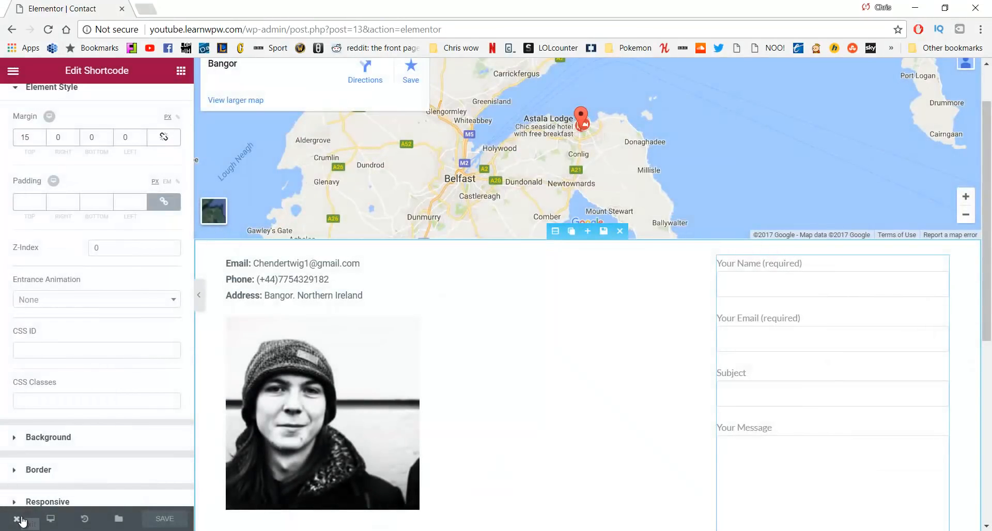
View the live Contact page and scroll through its map, contact details, photo and form
mouse_move(22, 520)
click(66, 468)
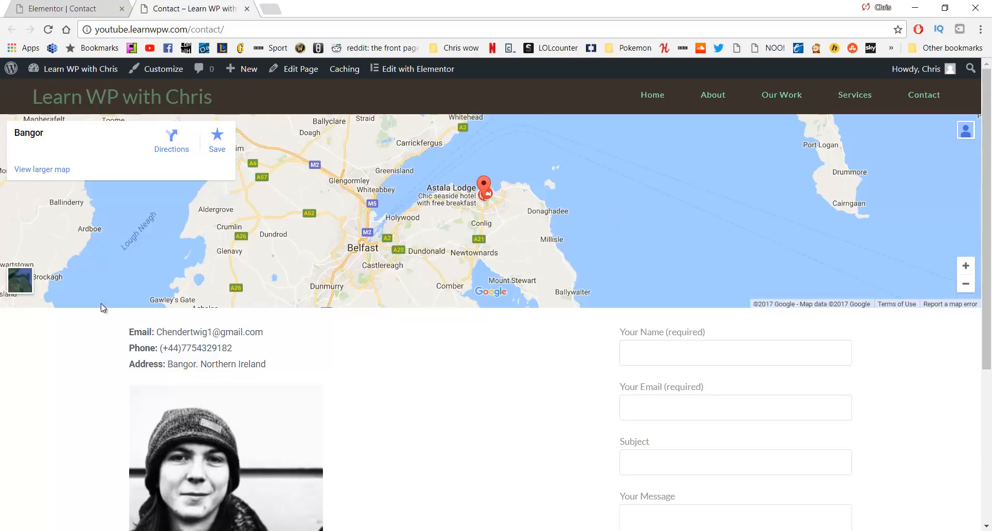
scroll(149, 369, down, 4)
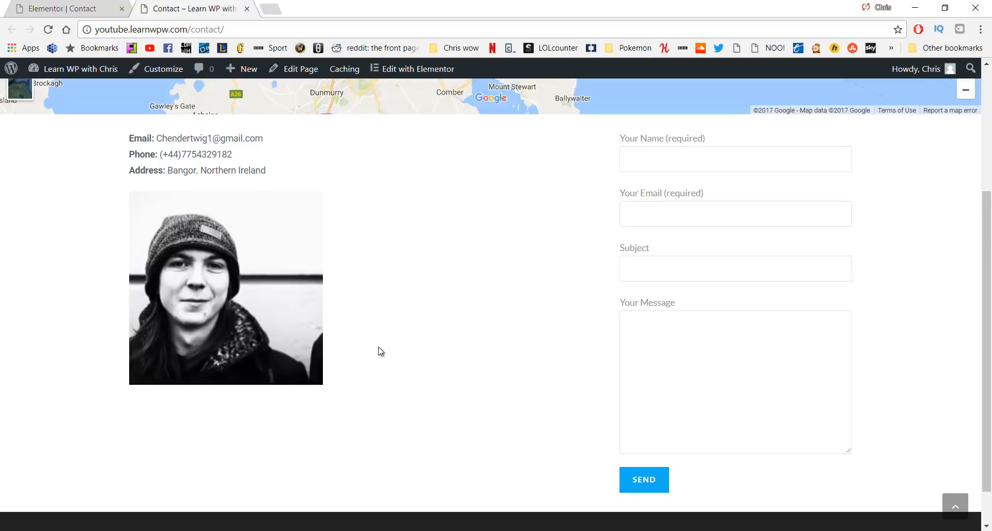
scroll(381, 352, up, 4)
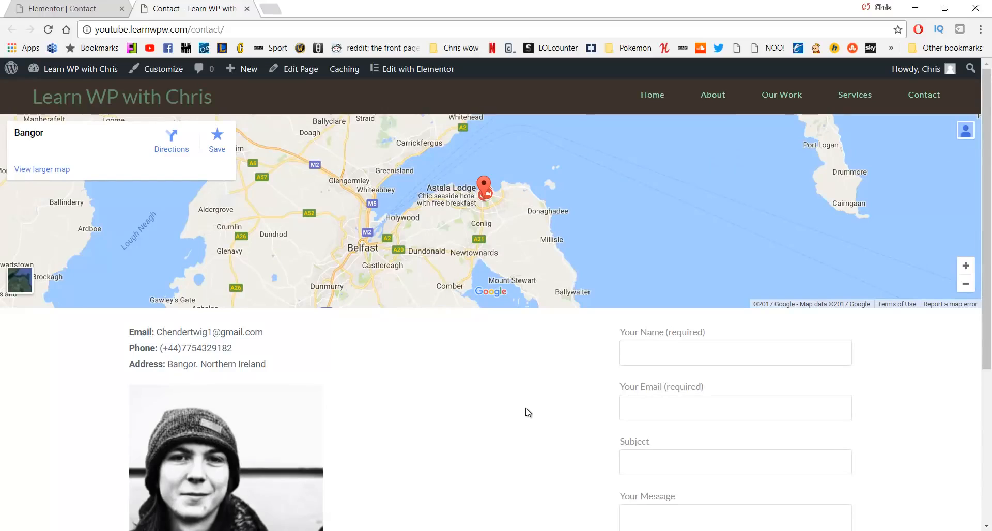
scroll(513, 383, down, 5)
scroll(513, 383, up, 5)
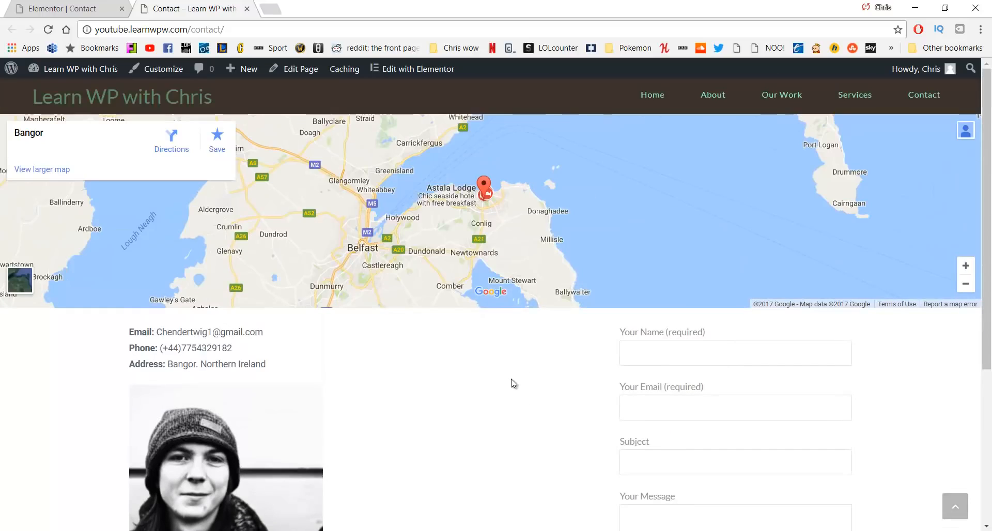
scroll(513, 383, down, 1)
scroll(513, 383, down, 2)
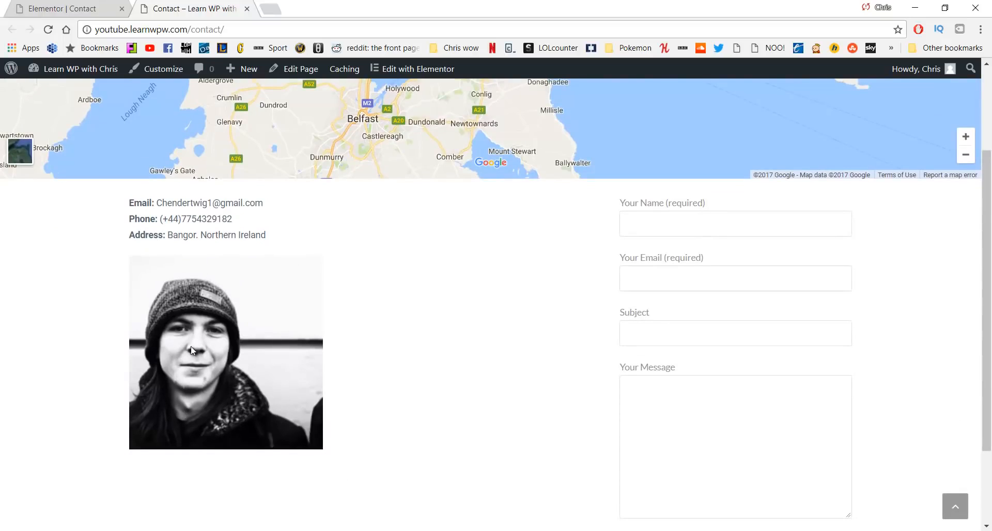
scroll(446, 299, up, 2)
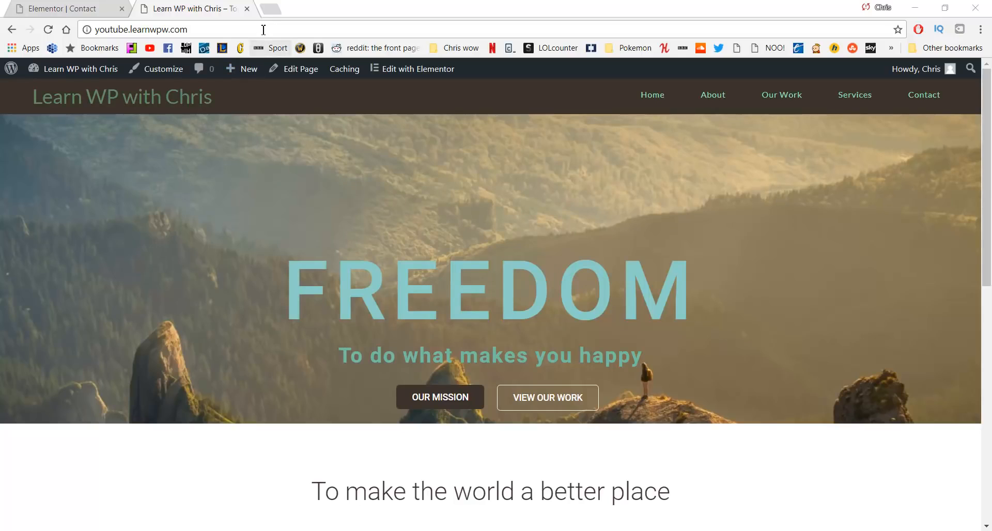
Open logomakr.com in a new Chrome tab
click(268, 14)
text(logo)
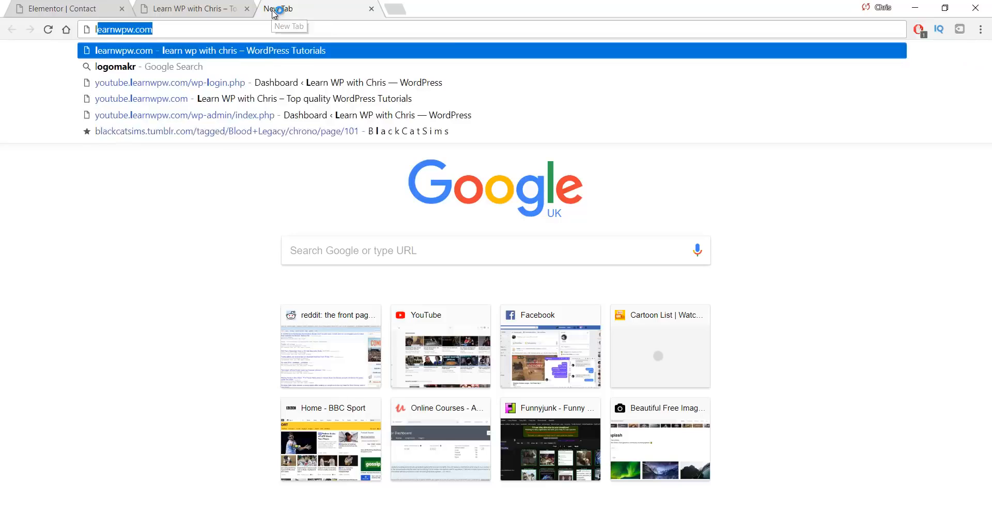
text(mark)
key(BackSpace)
key(BackSpace)
key(BackSpace)
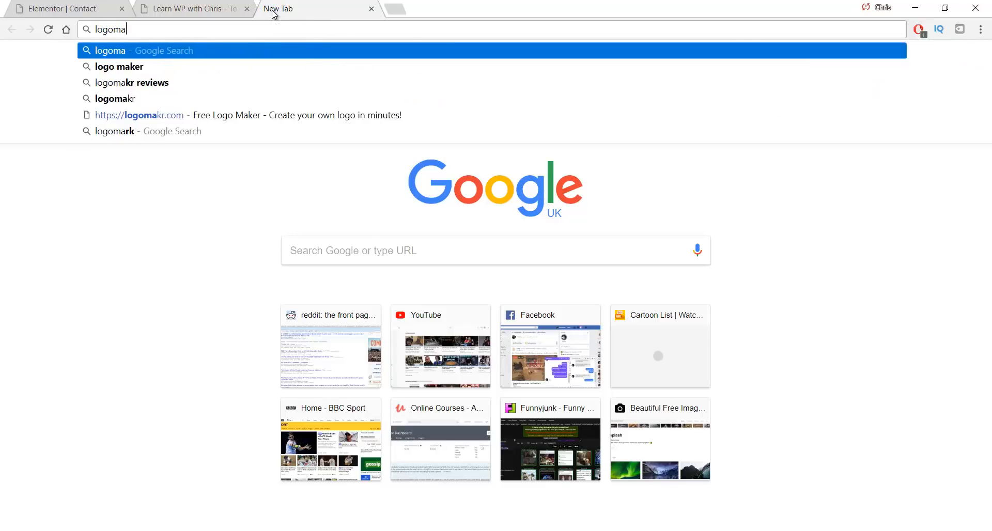
text(akr.com)
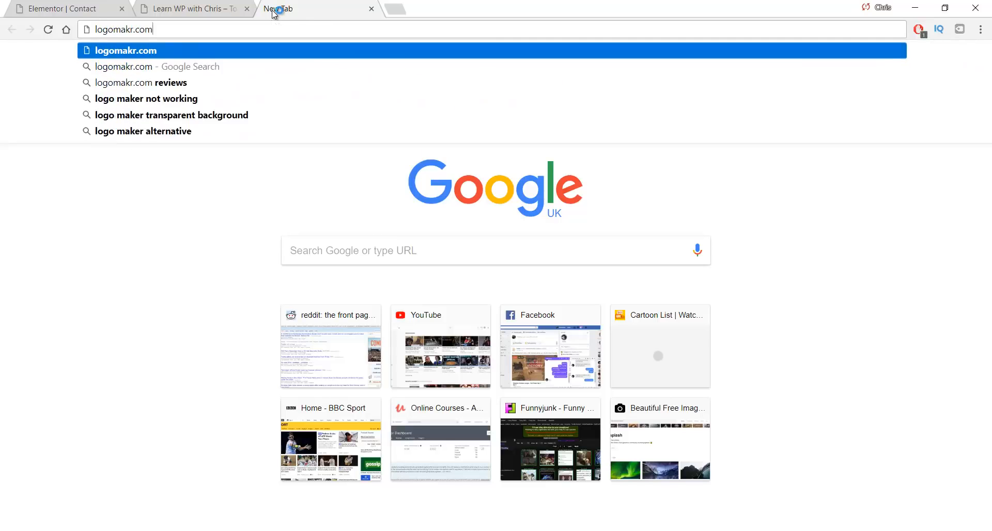
key(Return)
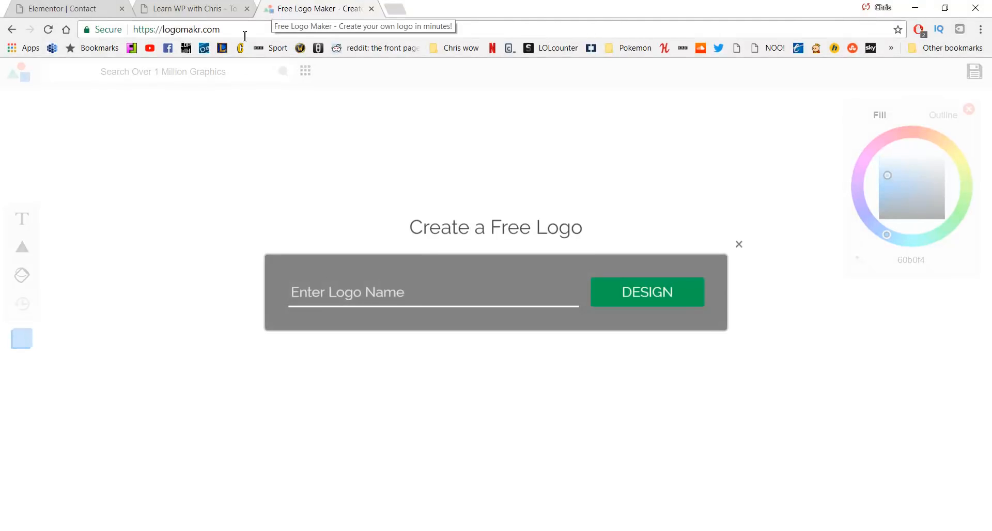
Start a logo named 'Logo' and delete its placeholder text from the canvas
text(Logo)
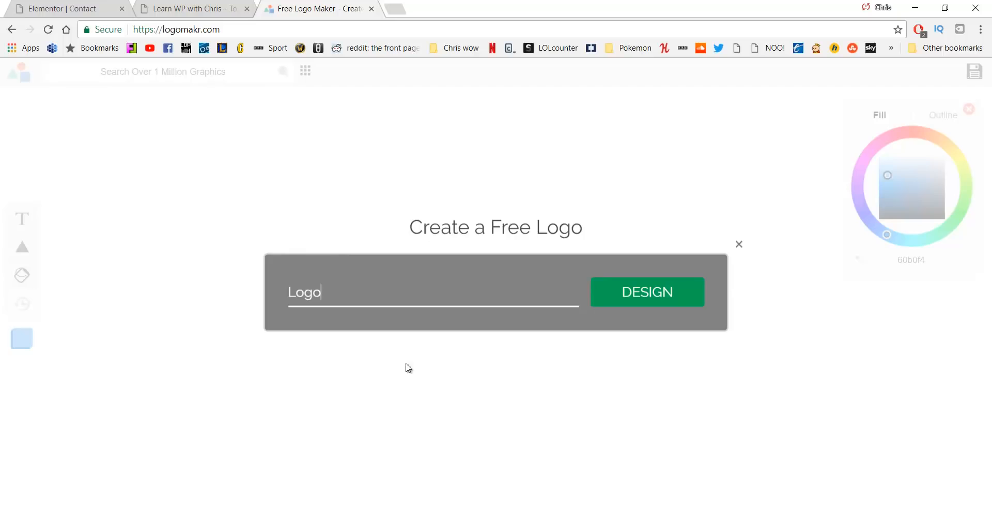
click(635, 298)
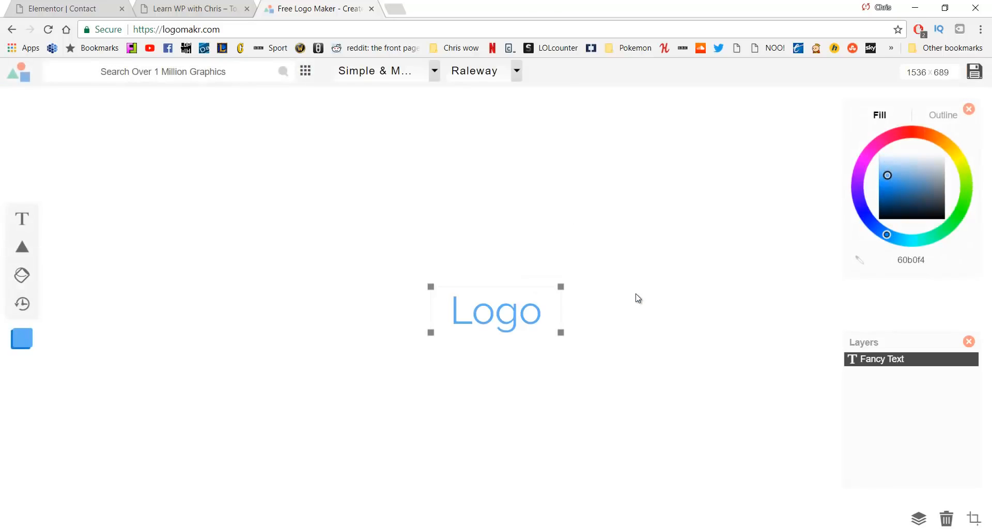
click(500, 312)
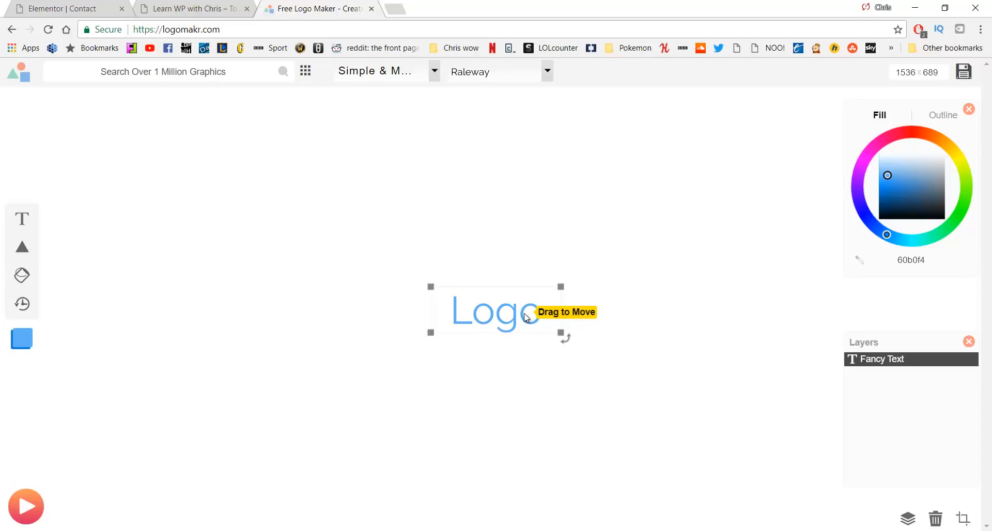
key(Delete)
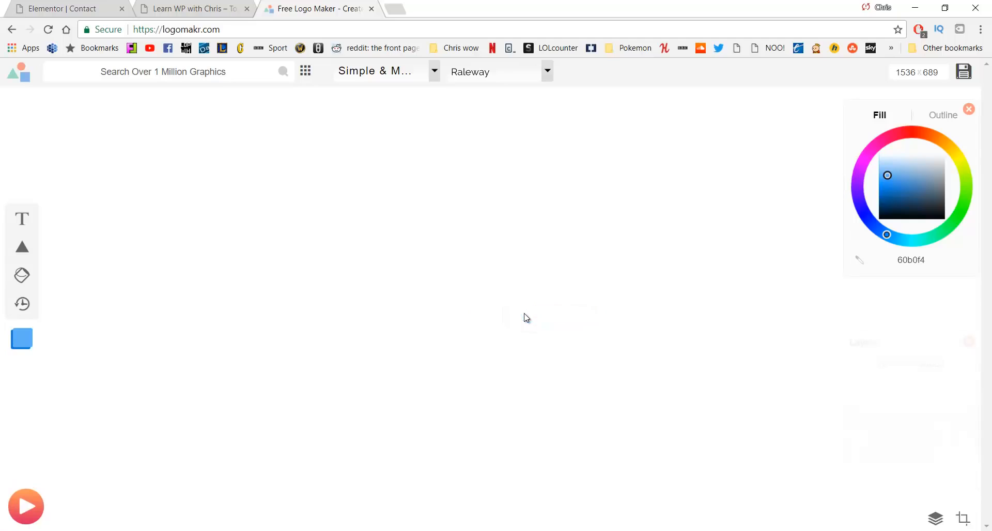
Search the icon library for 'Learning' and add the desk icon to the canvas
click(200, 80)
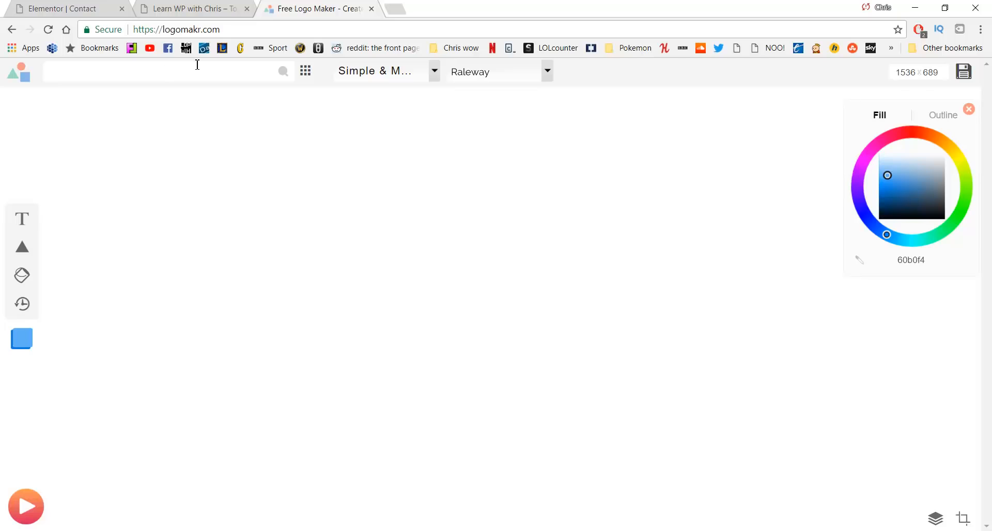
text(Learning)
key(Return)
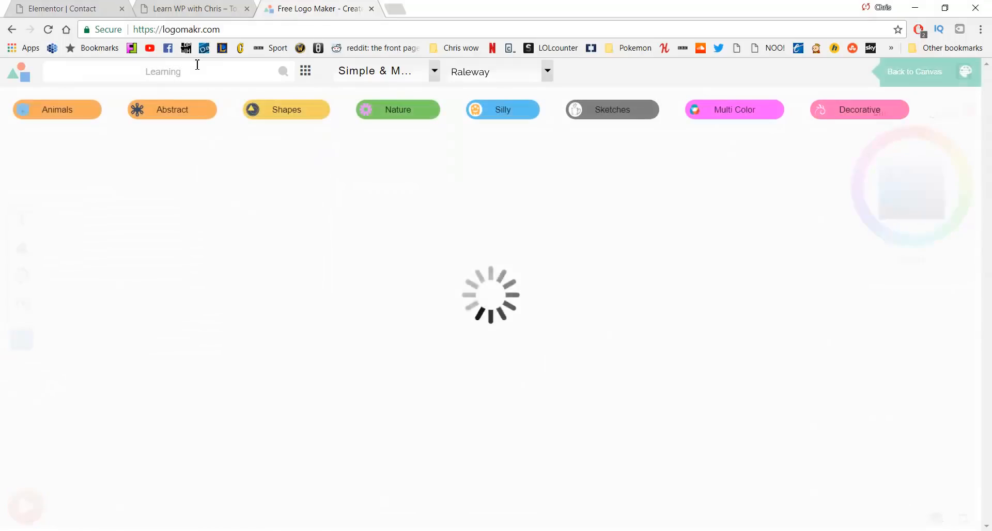
scroll(514, 313, down, 3)
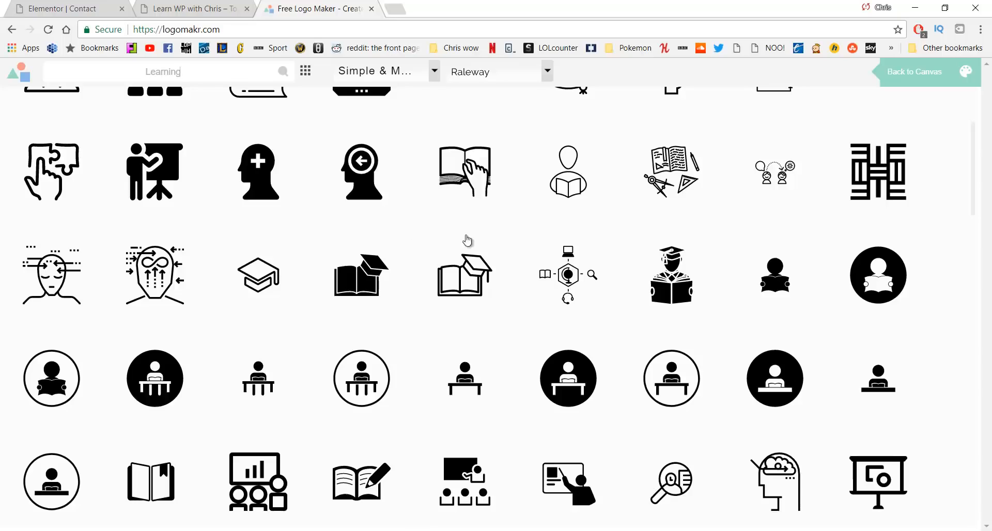
click(563, 369)
Move the desk icon and add a new text layer beside it
drag(531, 299, 339, 244)
click(408, 256)
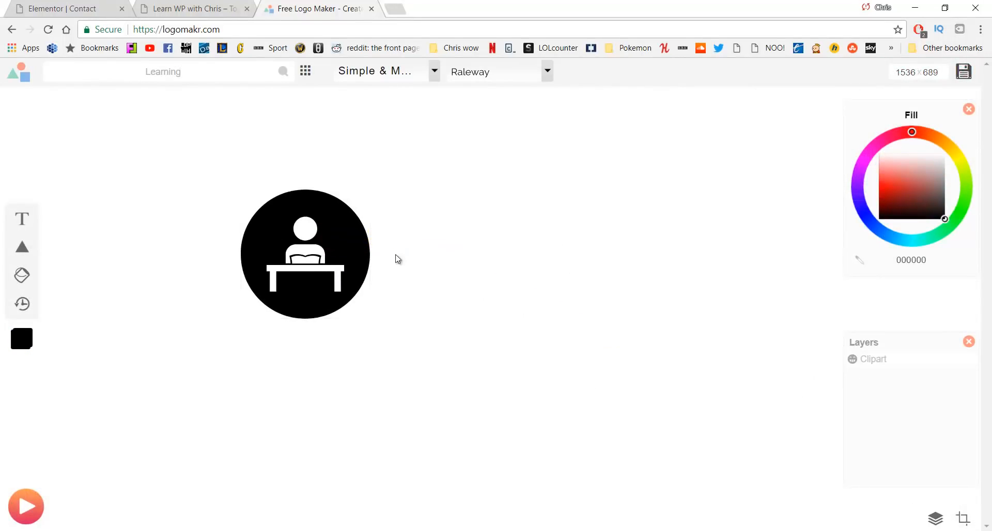
click(23, 220)
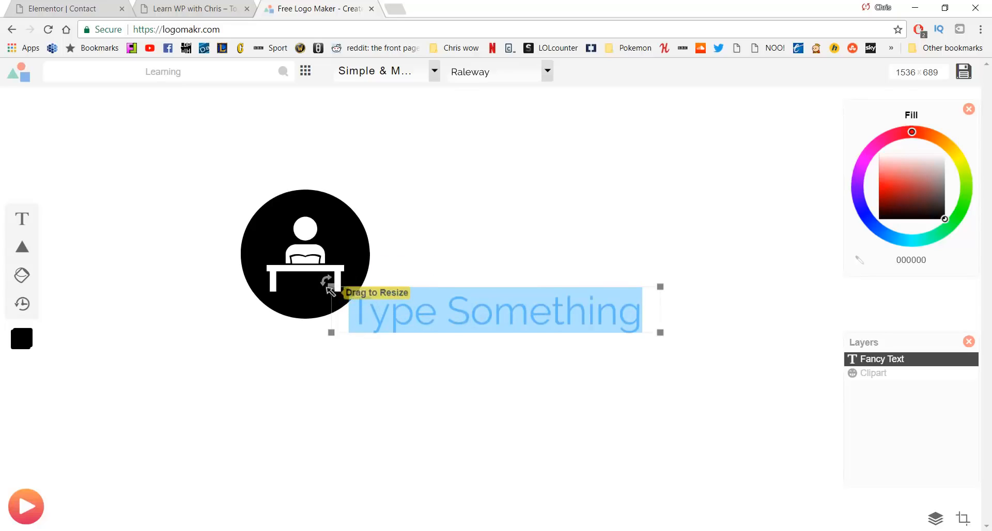
click(319, 309)
drag(311, 283, 287, 347)
Change the text to 'Business Name', enlarge it, and place the desk circle to its left
click(455, 320)
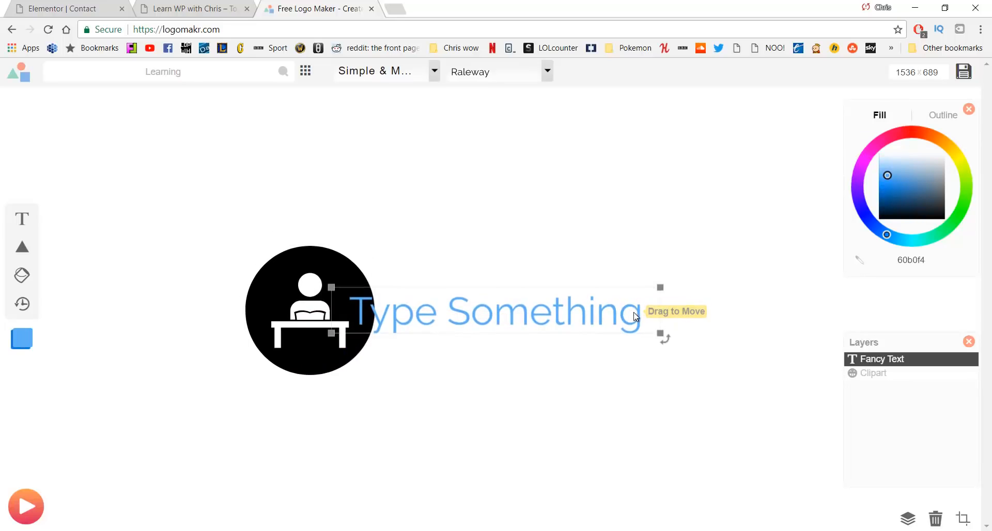
double_click(414, 325)
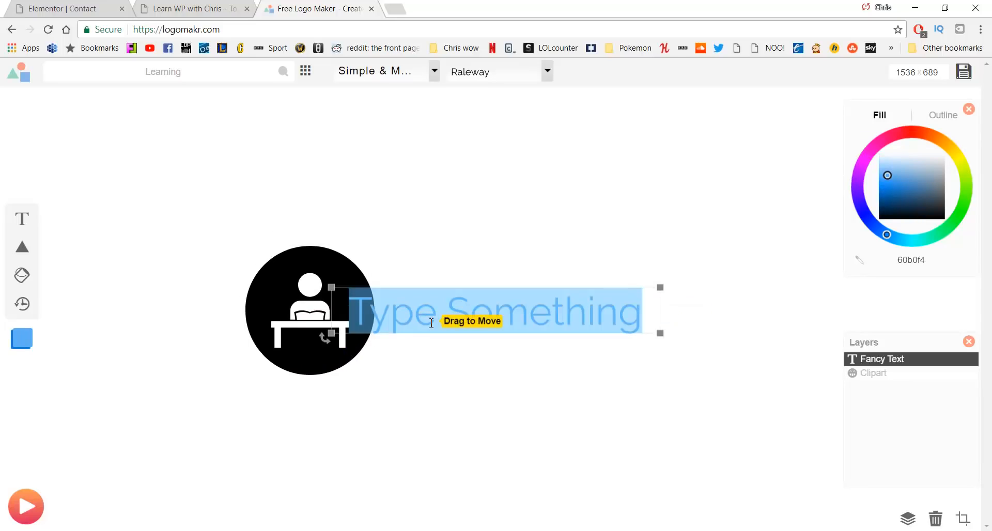
text(Business Name)
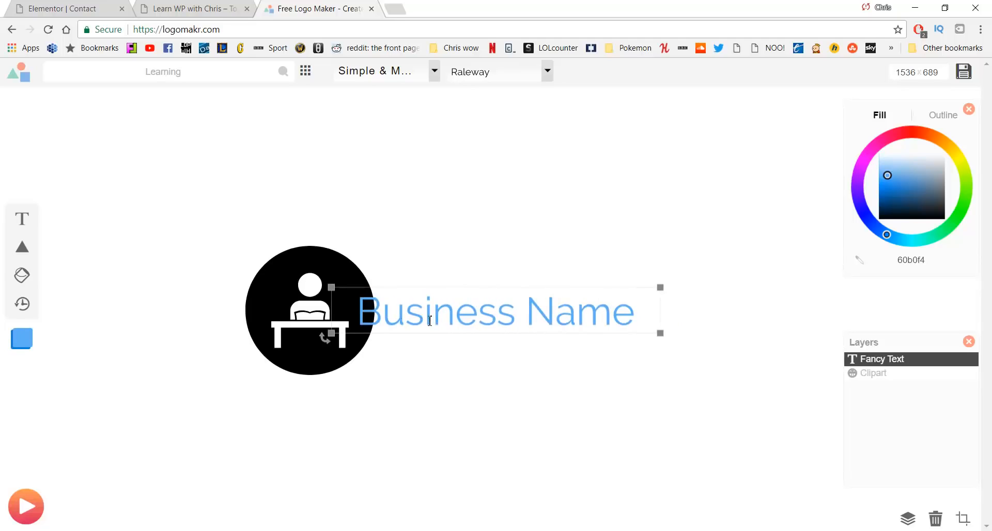
click(454, 200)
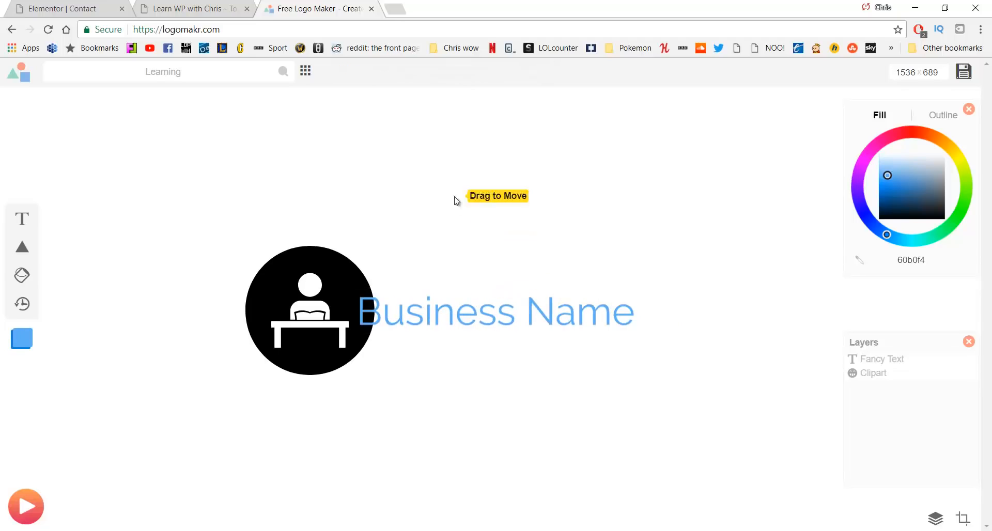
drag(488, 279, 477, 281)
drag(295, 292, 266, 289)
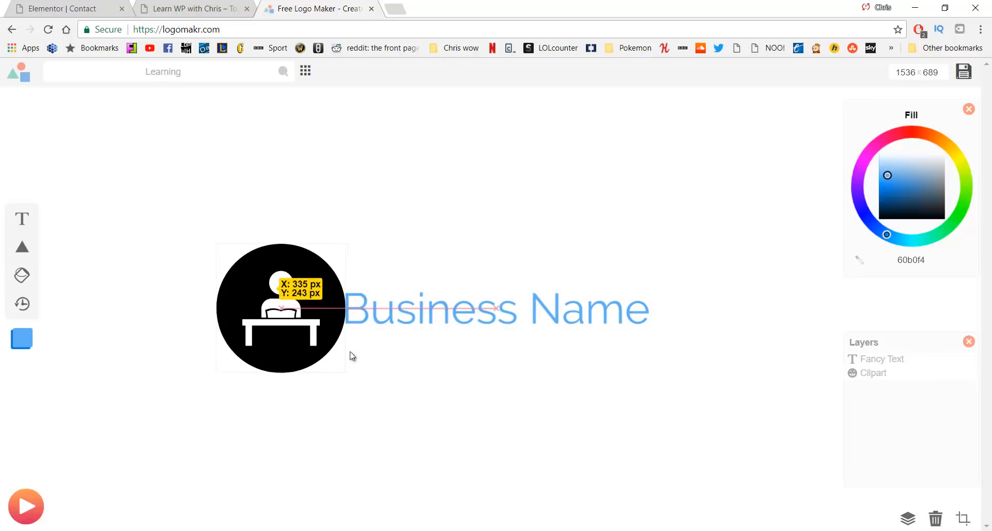
click(408, 391)
Delete the Business Name text, then centre and enlarge the desk icon
click(424, 329)
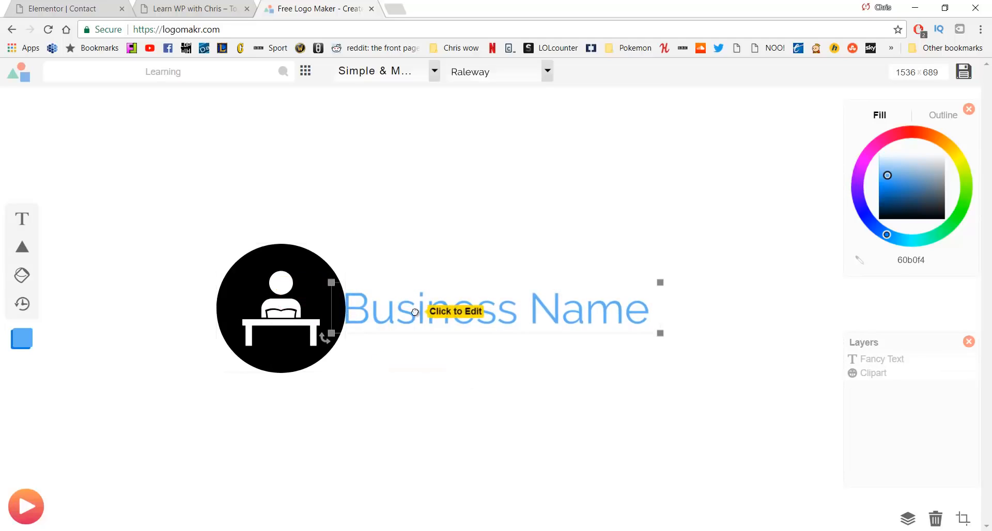
key(Delete)
click(326, 297)
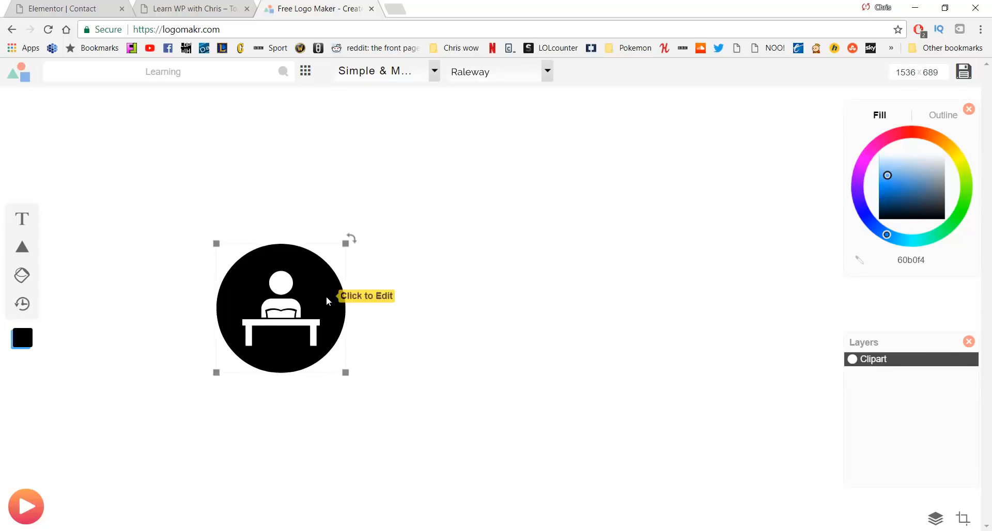
drag(325, 296, 479, 288)
drag(495, 341, 570, 385)
Recentre the desk icon, fill it white (ffffff), and make the canvas background black
drag(543, 298, 501, 274)
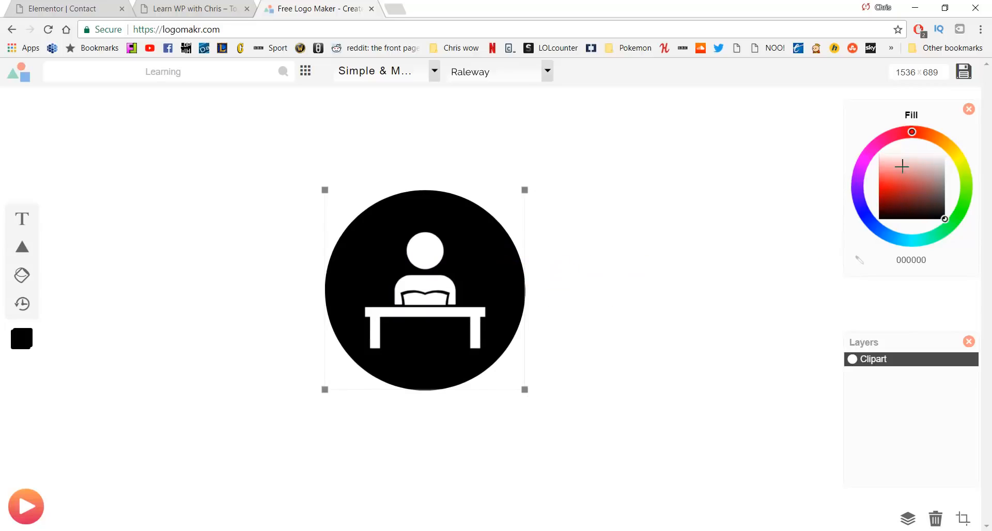
drag(903, 164, 851, 149)
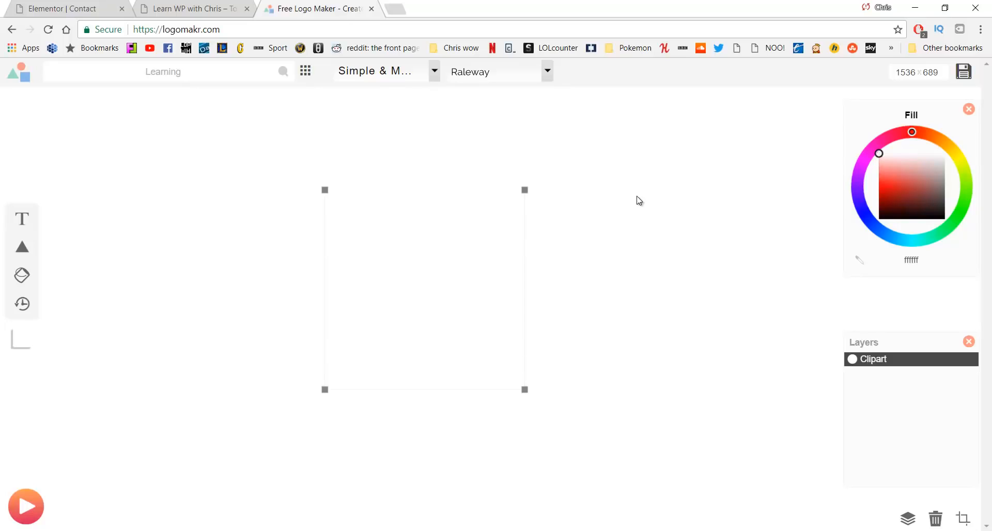
click(661, 179)
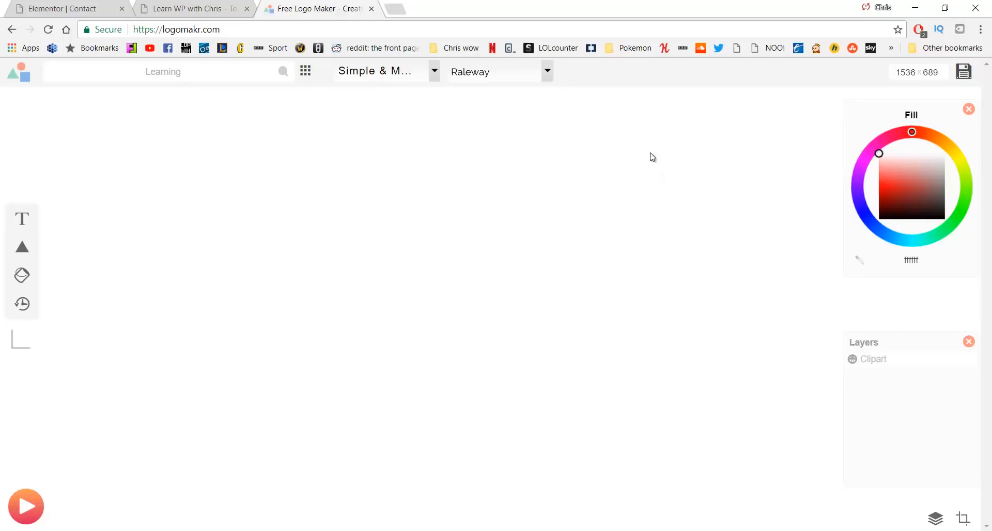
right_click(681, 152)
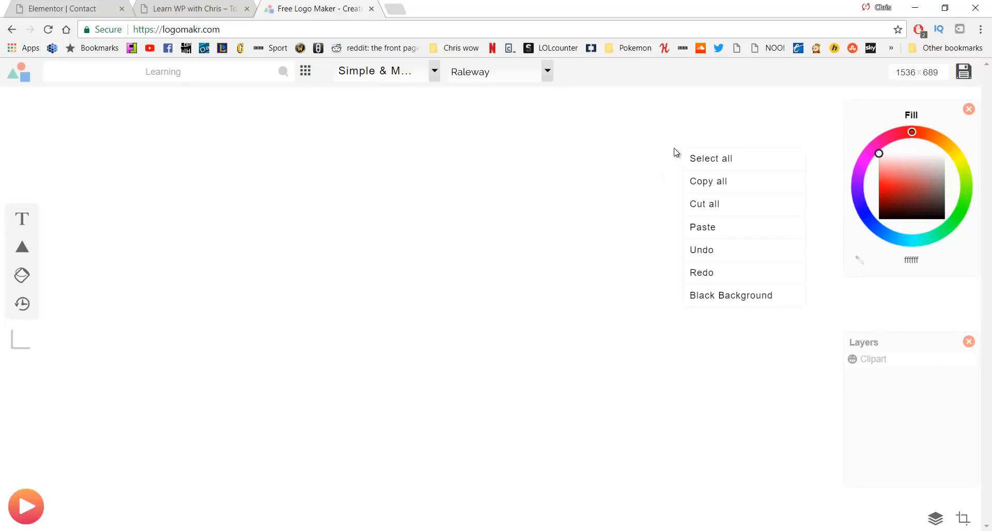
click(719, 300)
click(472, 219)
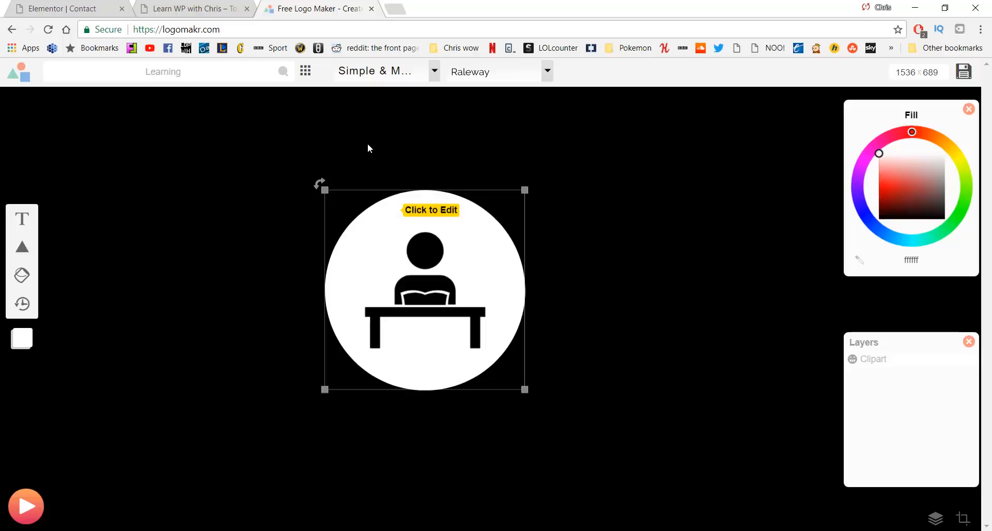
Download the free credited version of the logo, saving it as 'logo'
click(964, 72)
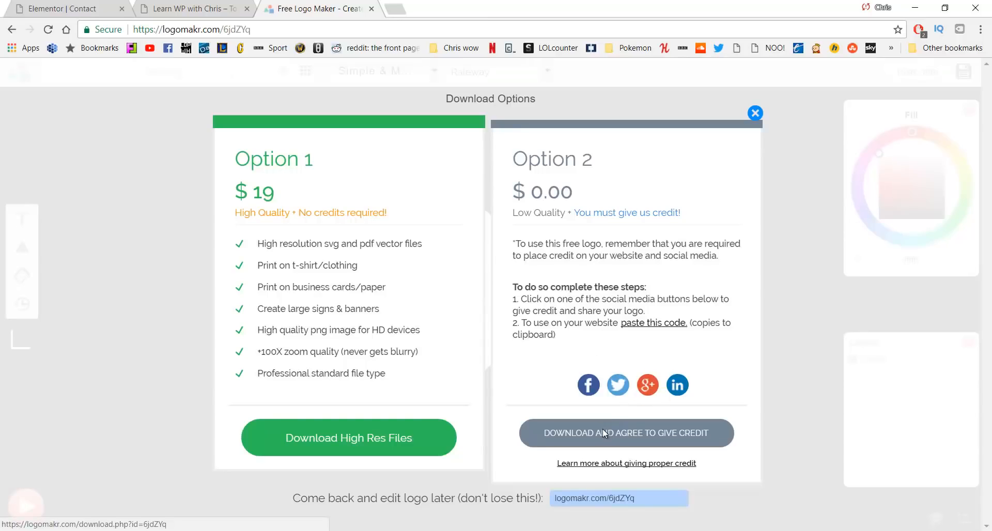
click(602, 429)
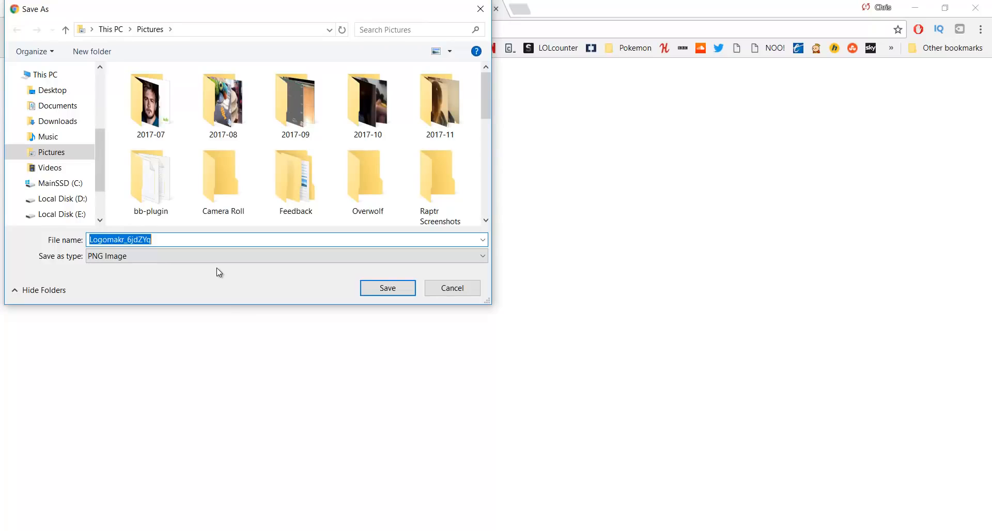
text(logo)
key(Return)
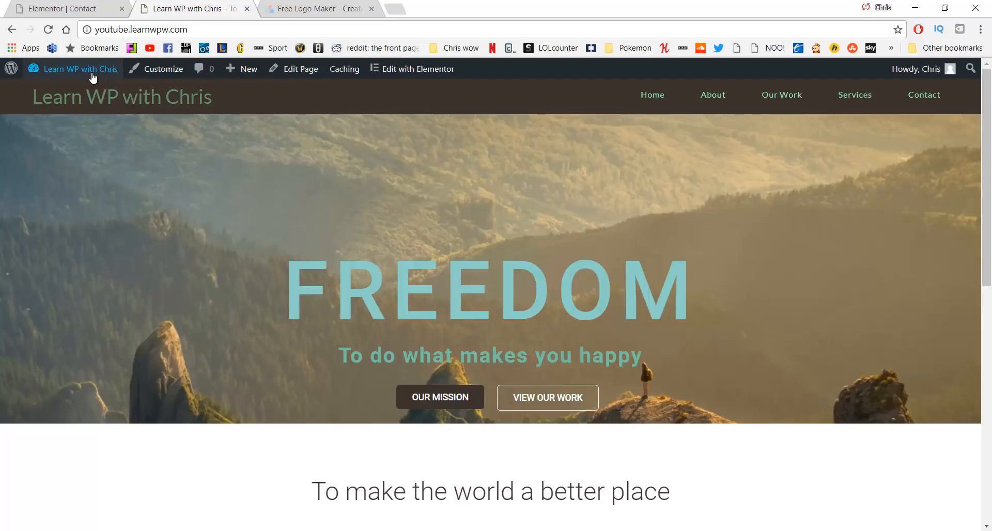
Go to Dashboard > Appearance > Customize > Header > Logo settings
click(80, 88)
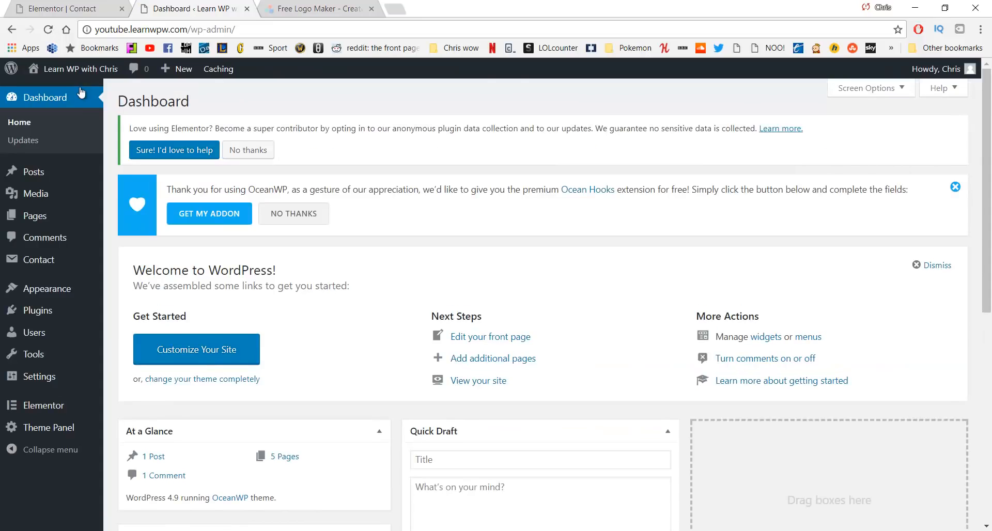
click(66, 290)
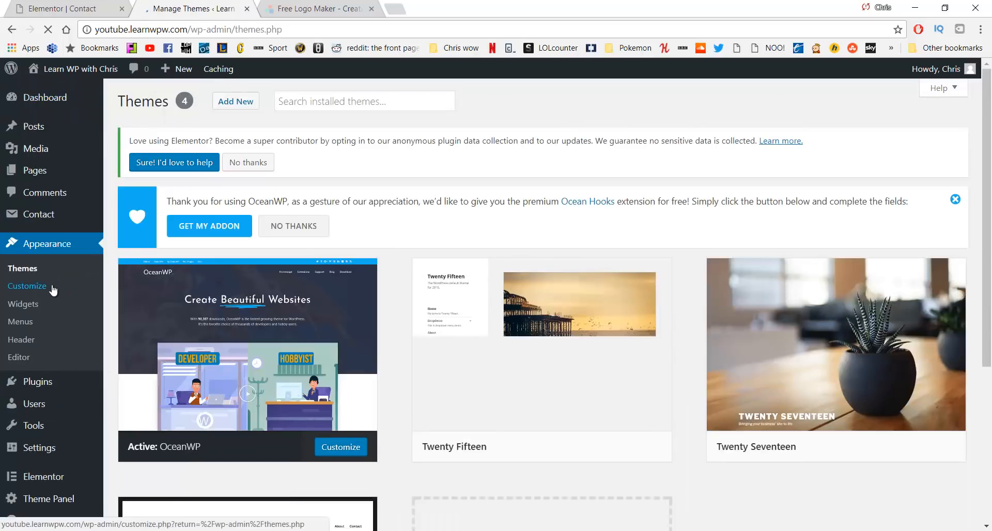
click(54, 287)
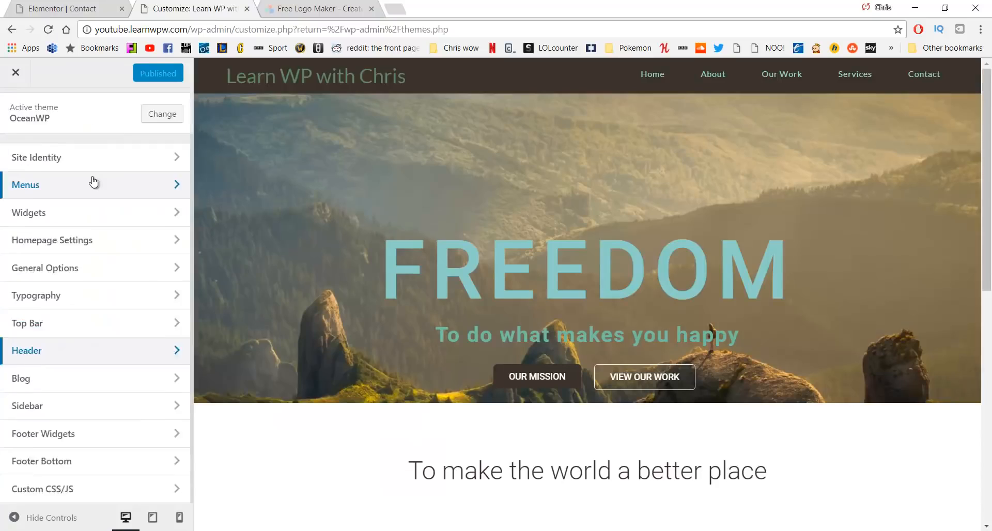
click(113, 350)
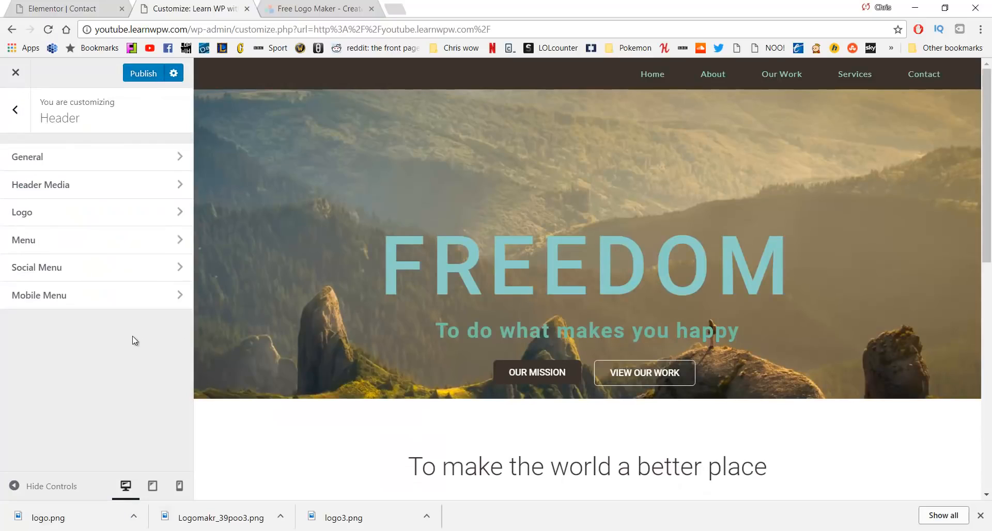
click(97, 218)
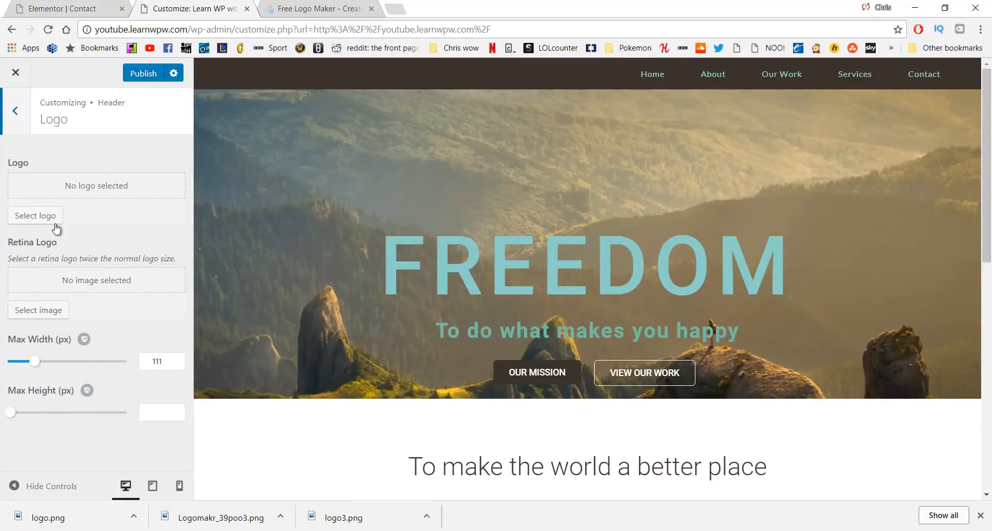
Choose logo.png from the media library as the logo, skipping cropping
click(41, 217)
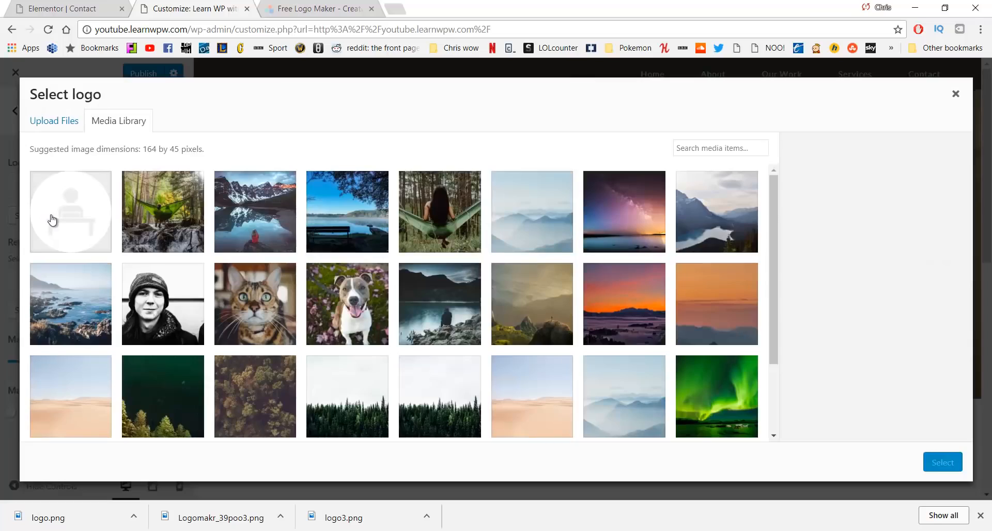
click(61, 216)
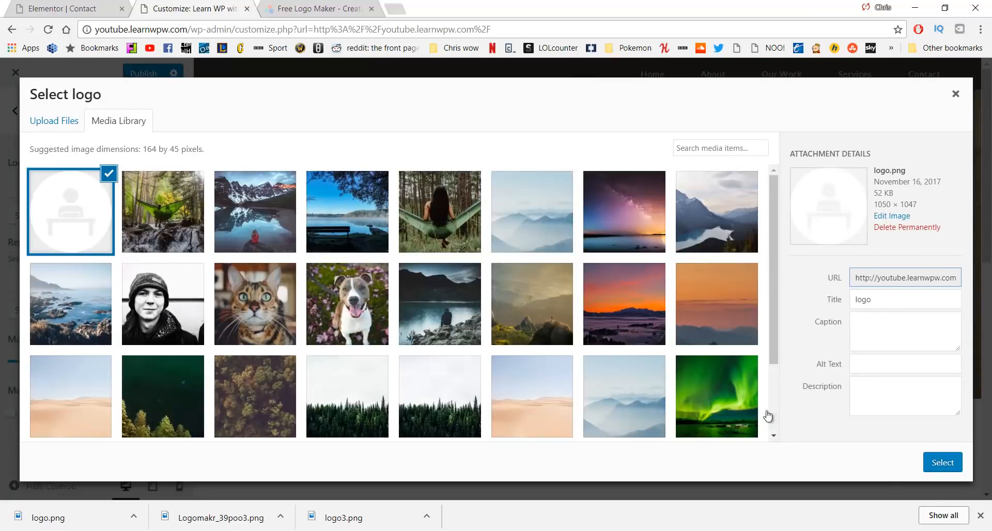
click(943, 465)
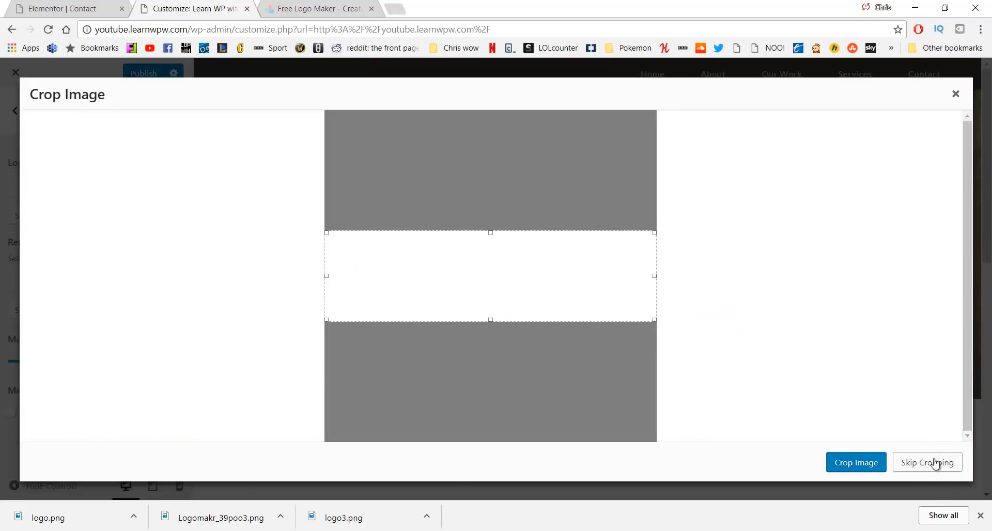
click(935, 463)
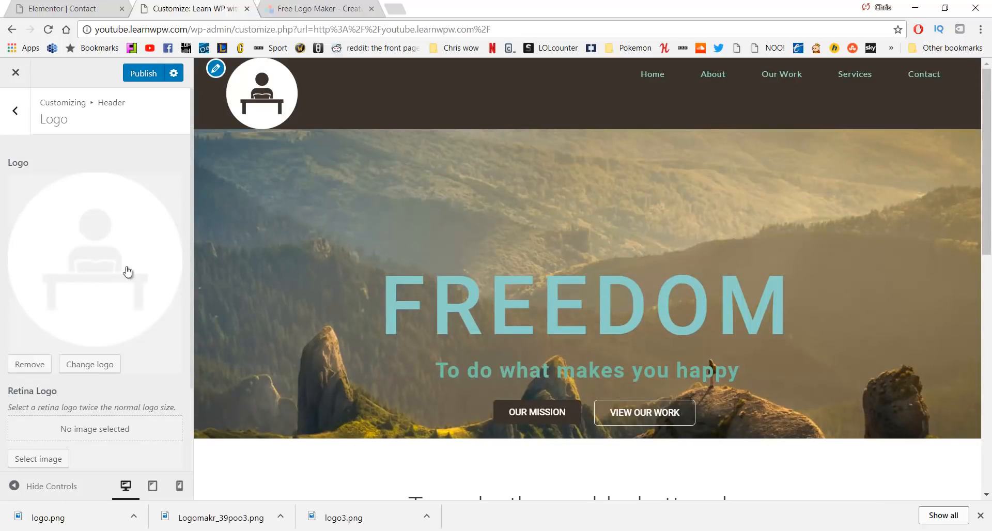
Drag the header logo's Max Width slider down toward 54 px
scroll(139, 316, down, 2)
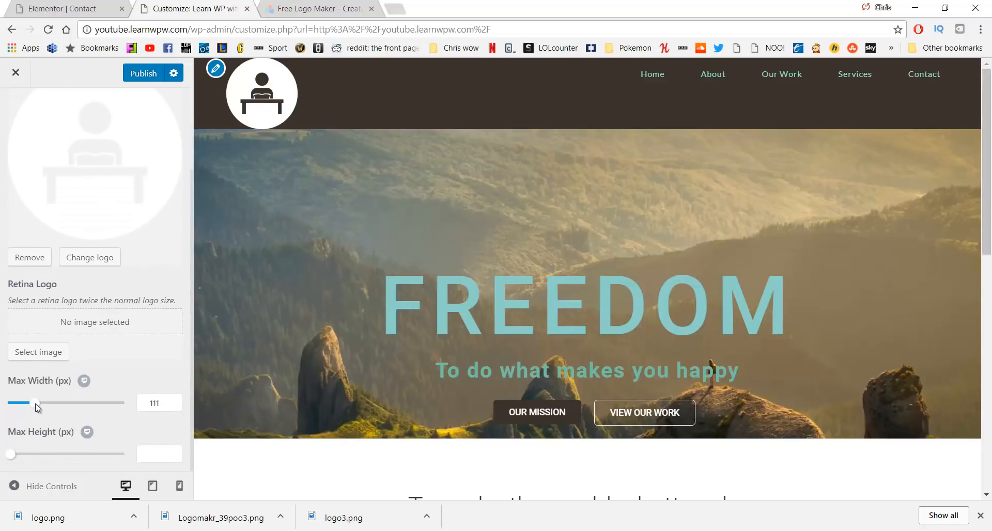
drag(34, 404, 19, 409)
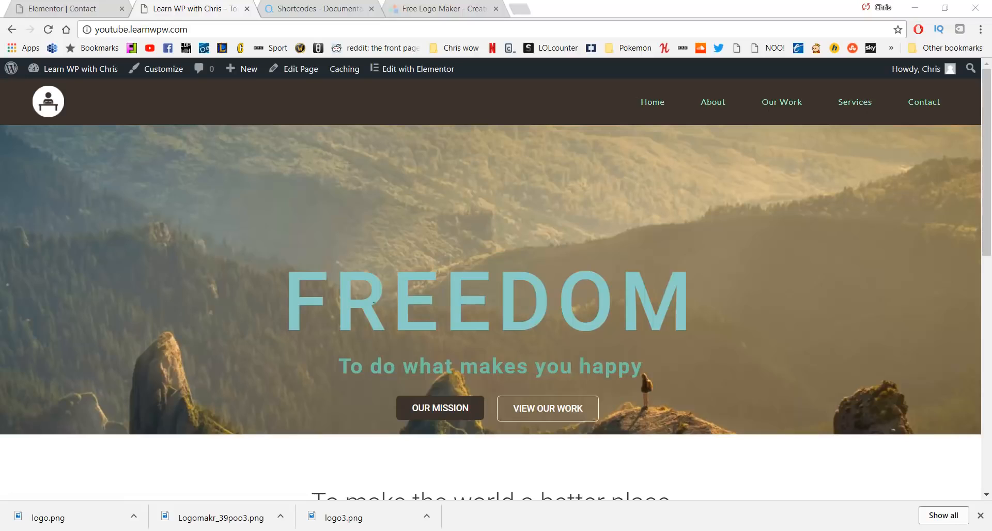
scroll(413, 294, down, 2)
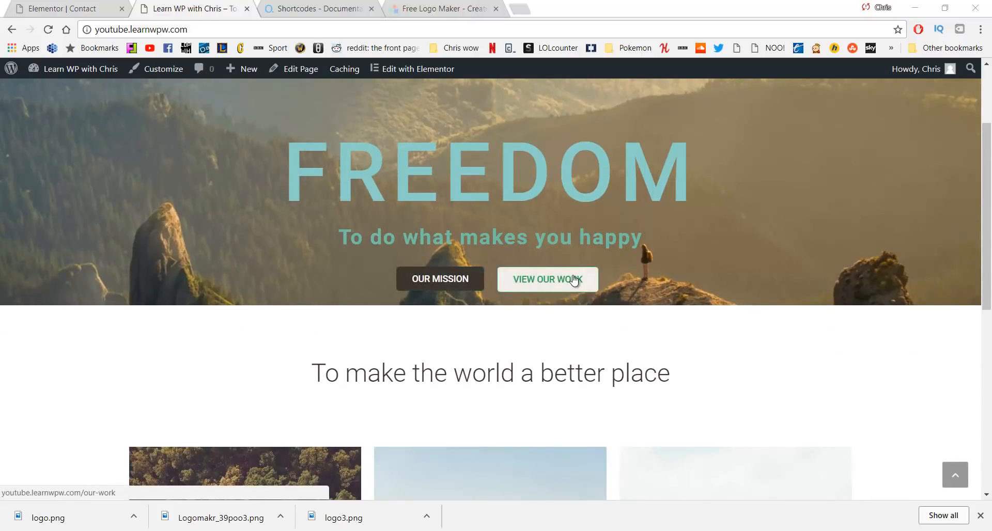
scroll(573, 279, down, 2)
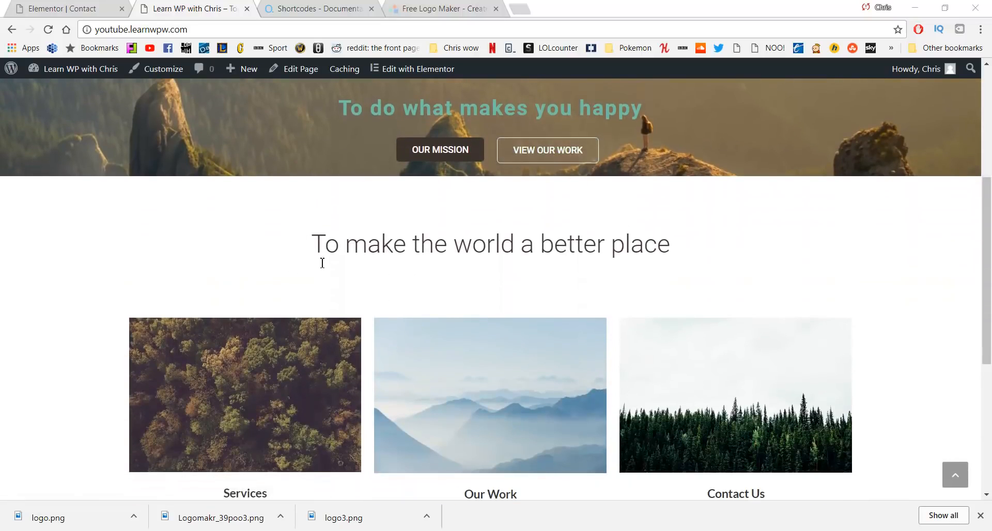
scroll(322, 263, down, 2)
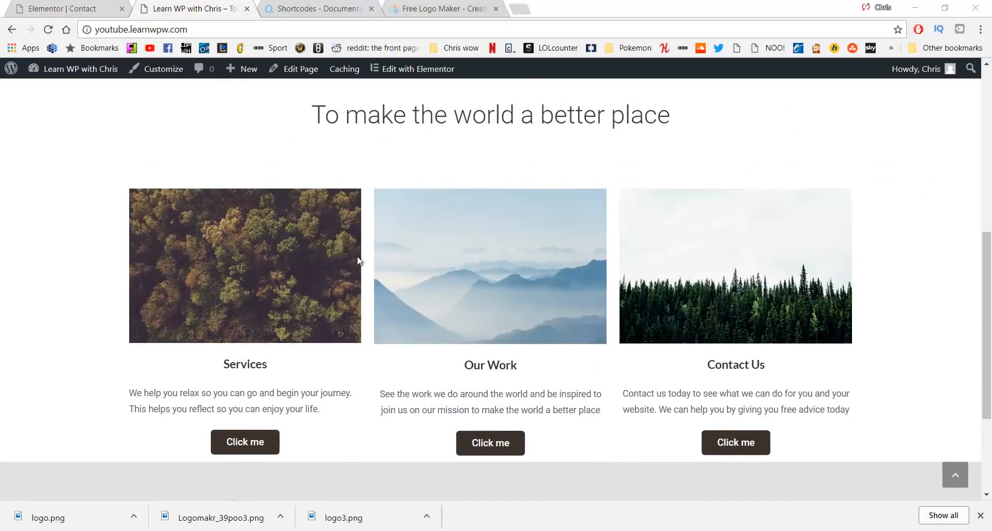
scroll(203, 266, down, 1)
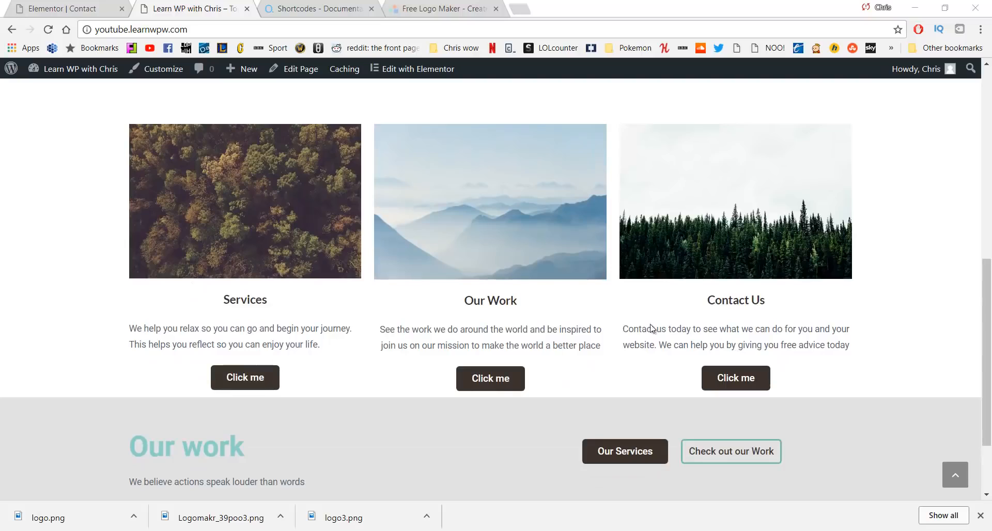
scroll(348, 275, down, 2)
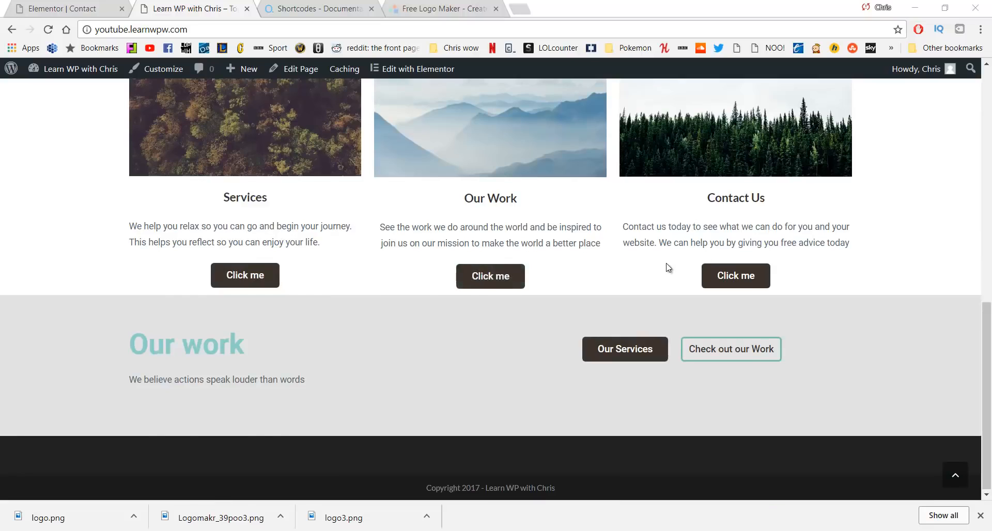
scroll(666, 264, up, 10)
click(705, 105)
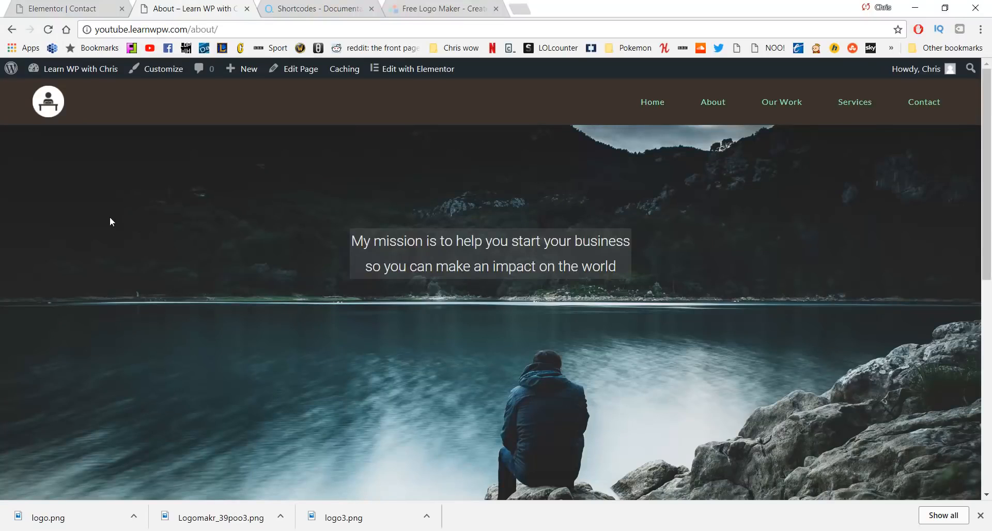
scroll(436, 214, down, 7)
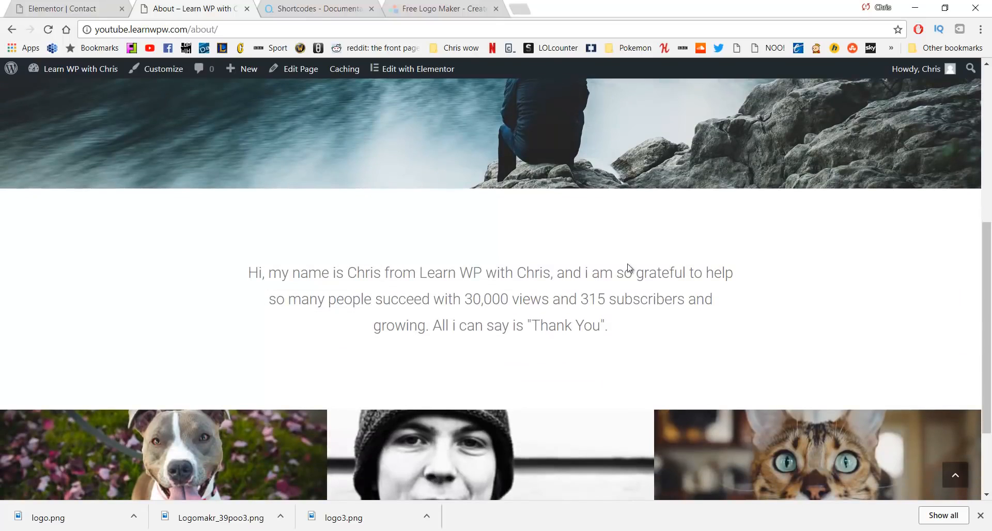
scroll(322, 306, down, 3)
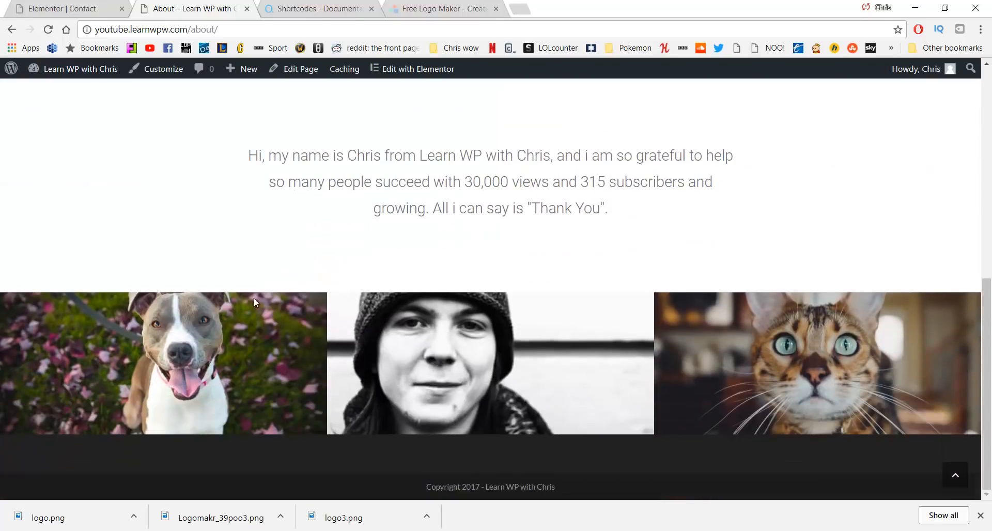
click(956, 474)
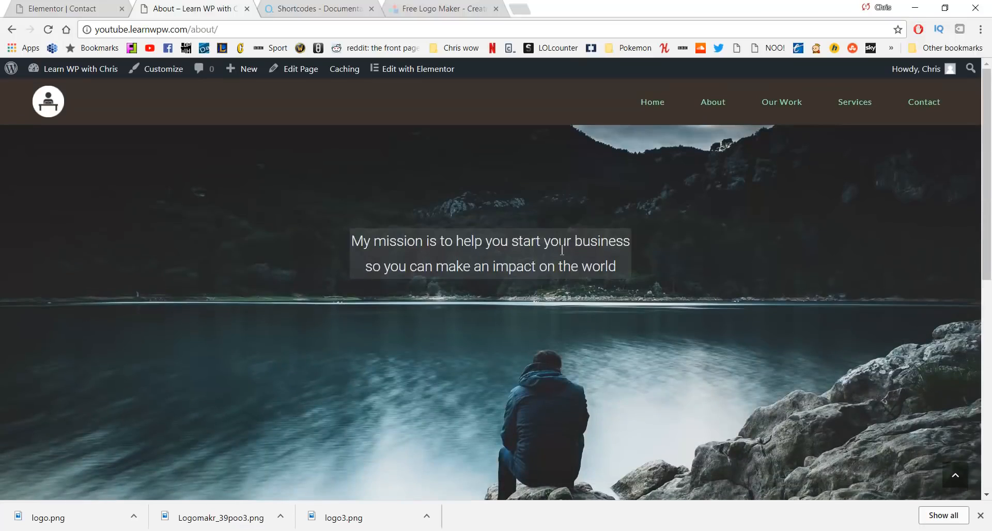
click(783, 101)
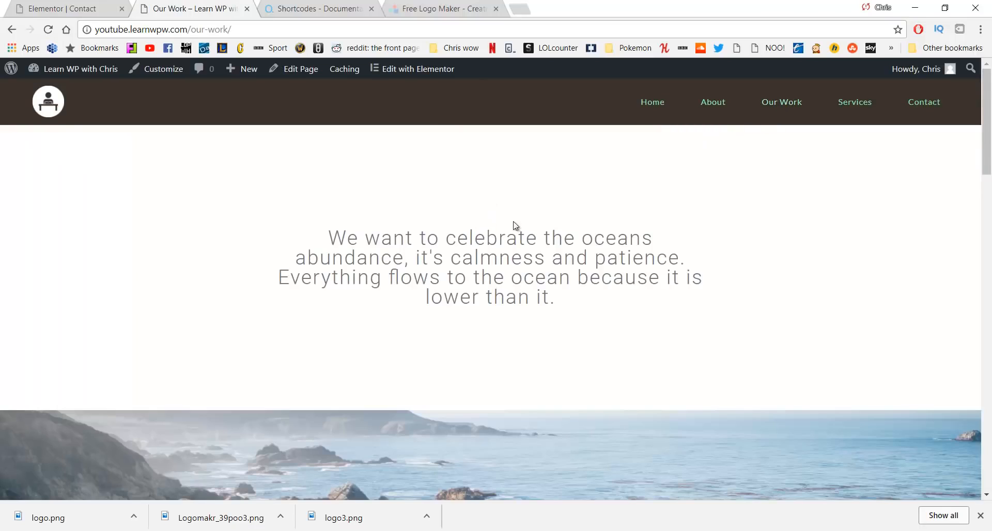
scroll(348, 214, down, 5)
scroll(517, 233, down, 15)
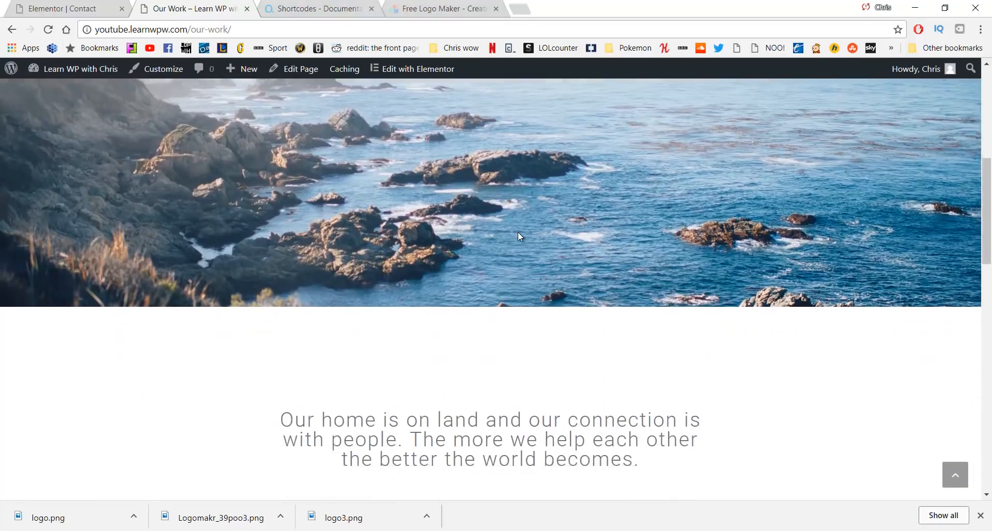
scroll(518, 235, down, 5)
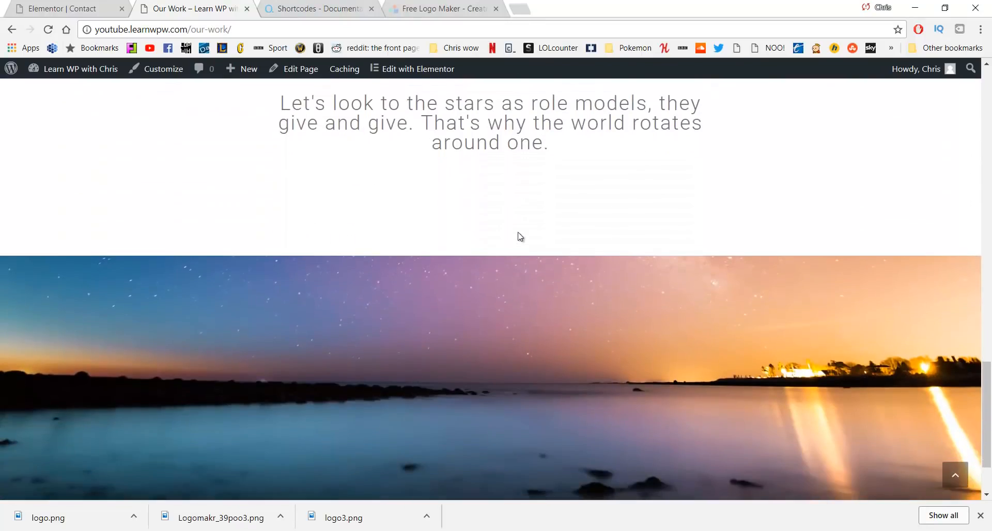
scroll(517, 233, up, 15)
scroll(515, 238, up, 10)
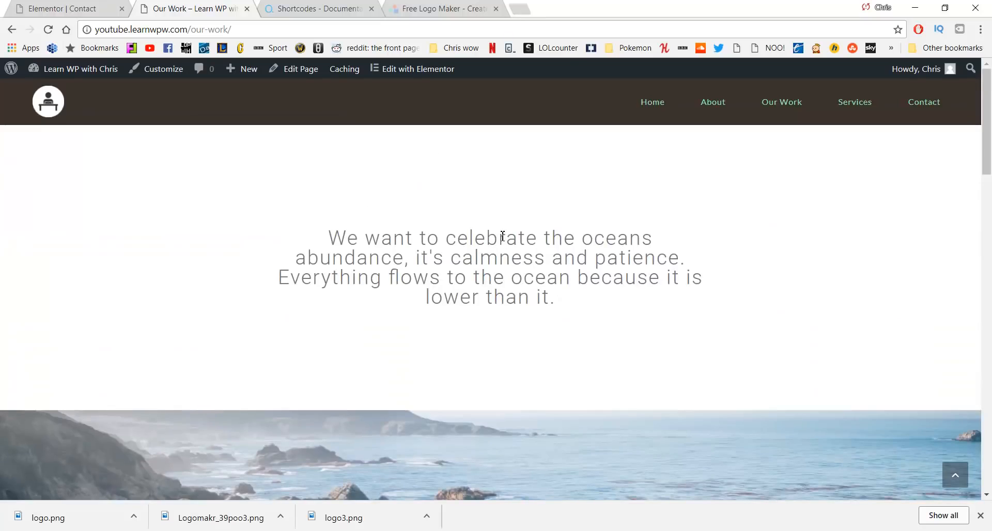
click(852, 102)
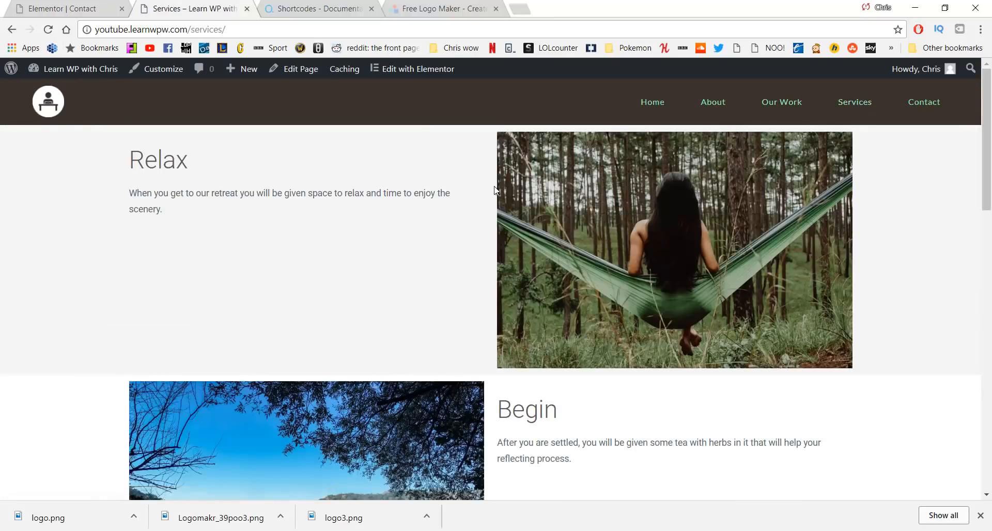
scroll(488, 190, down, 1)
scroll(486, 189, down, 2)
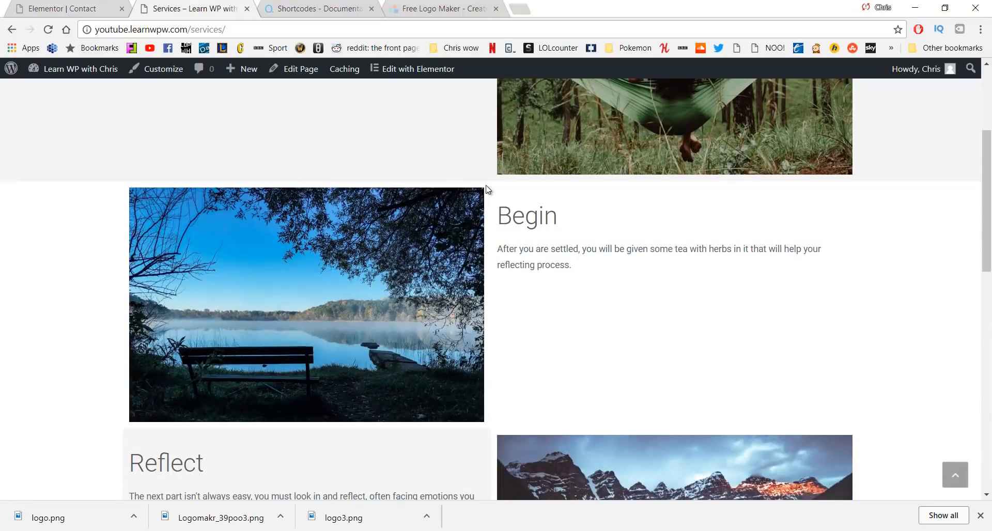
scroll(486, 189, down, 4)
scroll(485, 189, down, 8)
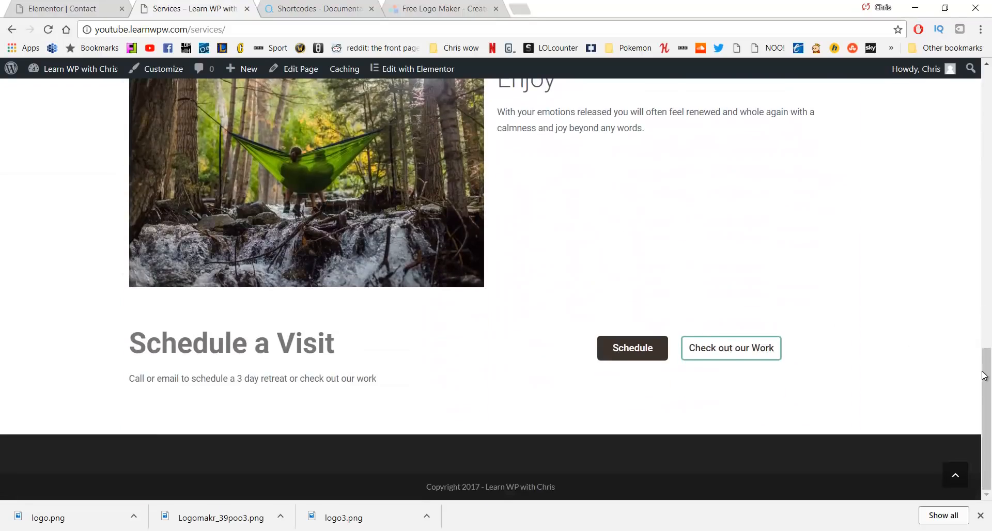
drag(984, 373, 989, 91)
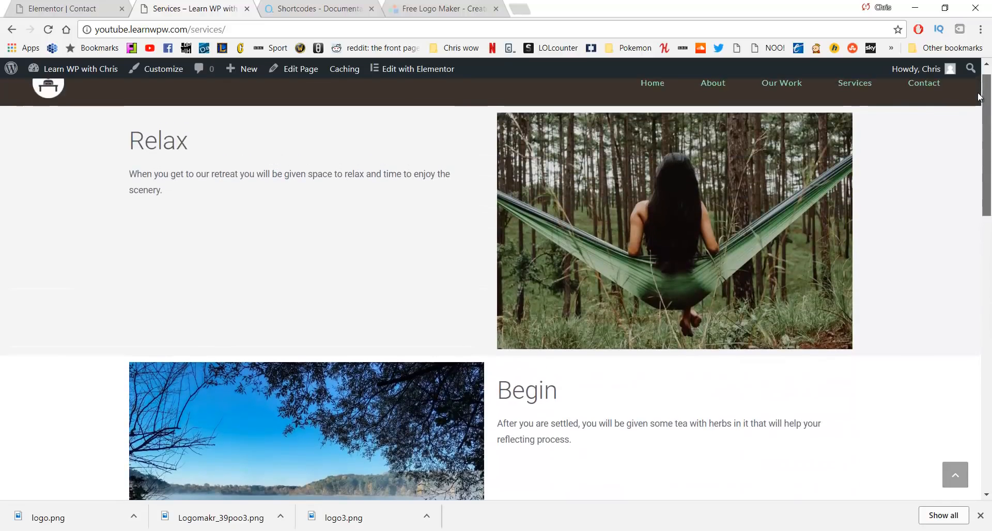
click(907, 85)
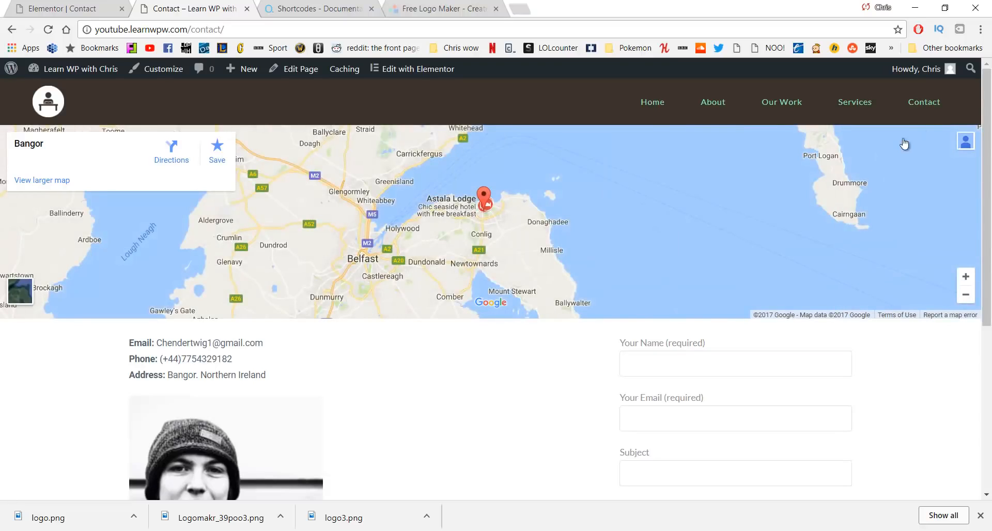
scroll(692, 252, down, 4)
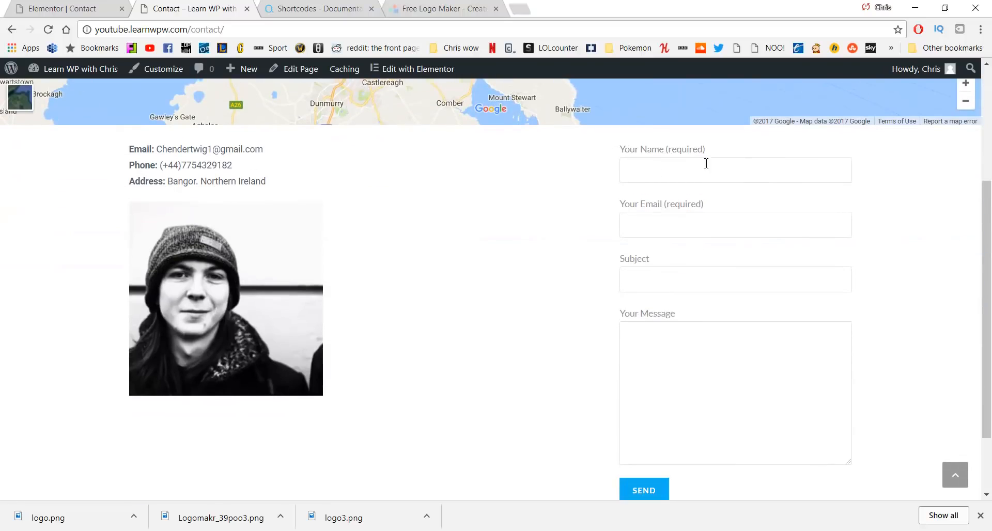
scroll(514, 368, up, 4)
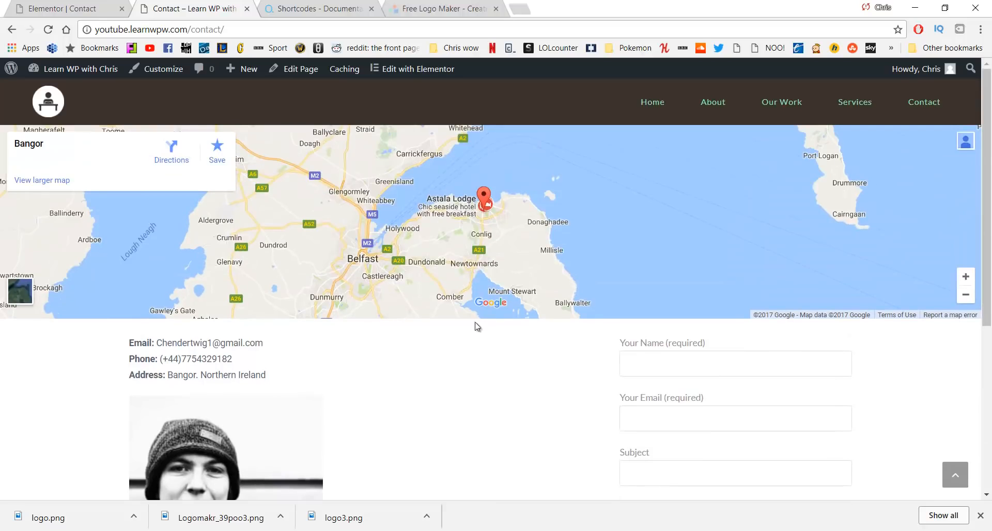
click(639, 101)
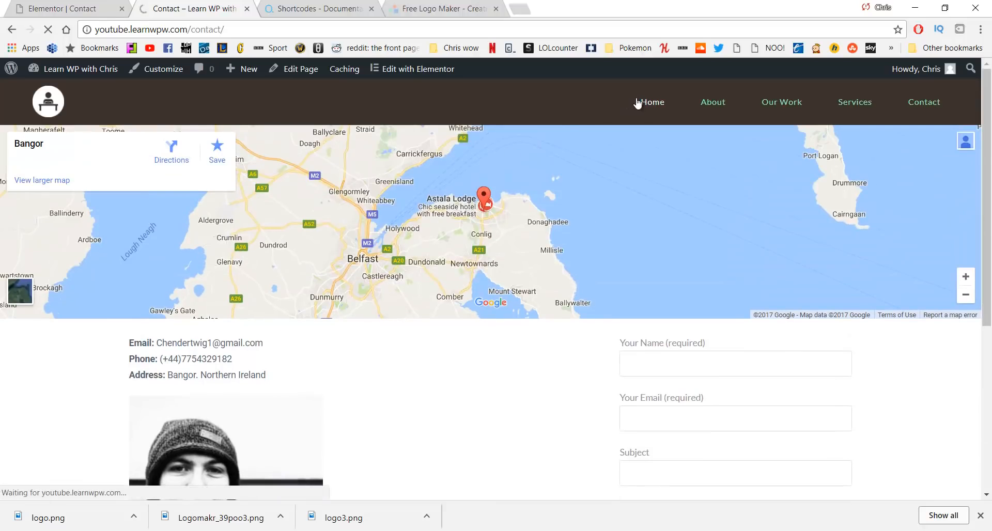